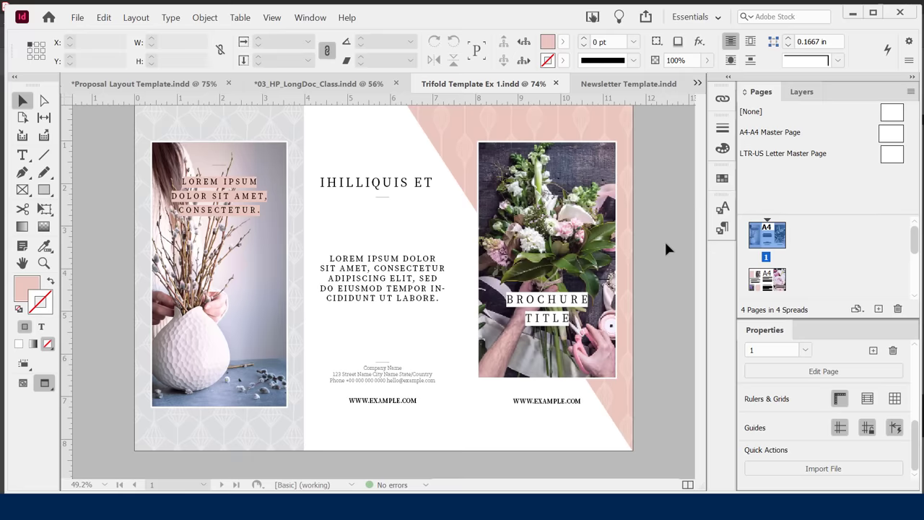
# Scroll the Trifold Template down to page 2, with the rose photo and numbered text.
pyautogui.scroll(-10, 666, 244)
pyautogui.scroll(-3, 662, 249)
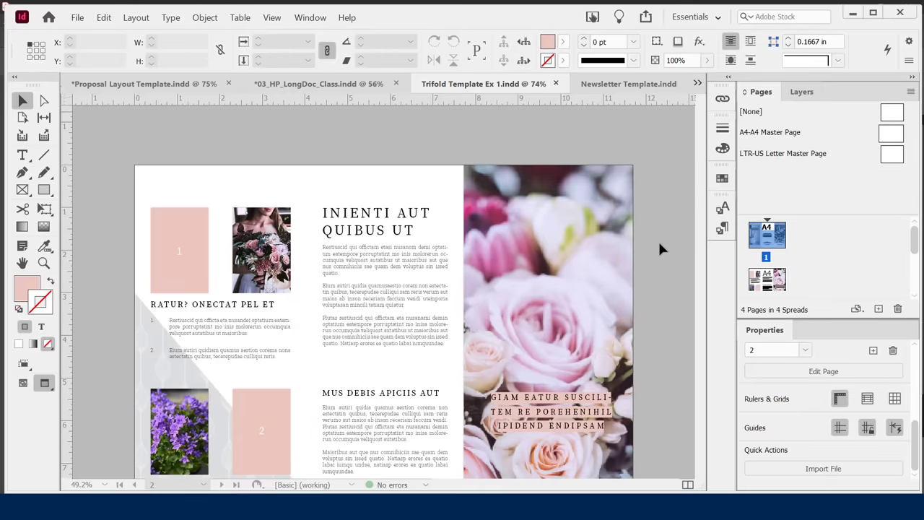
pyautogui.scroll(-1, 662, 245)
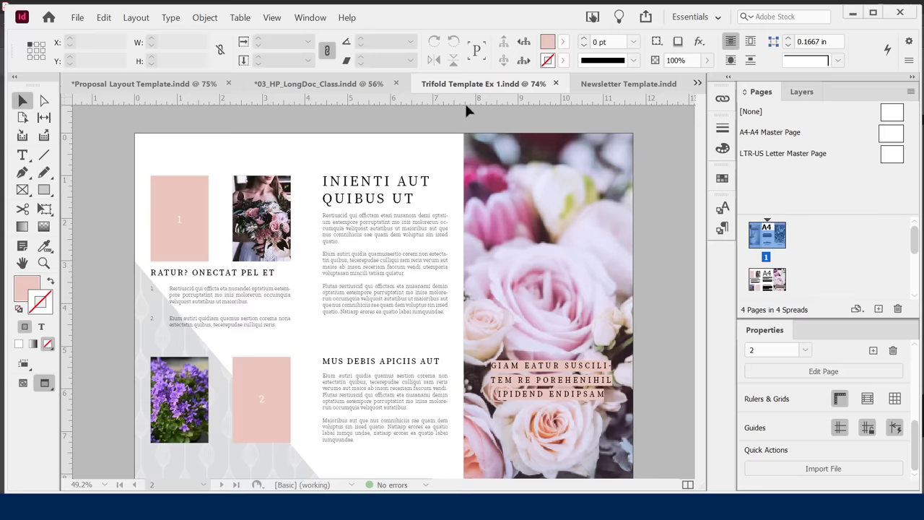
# Switch to the 03_HP_LongDoc_Class document and browse its first spreads.
pyautogui.click(168, 84)
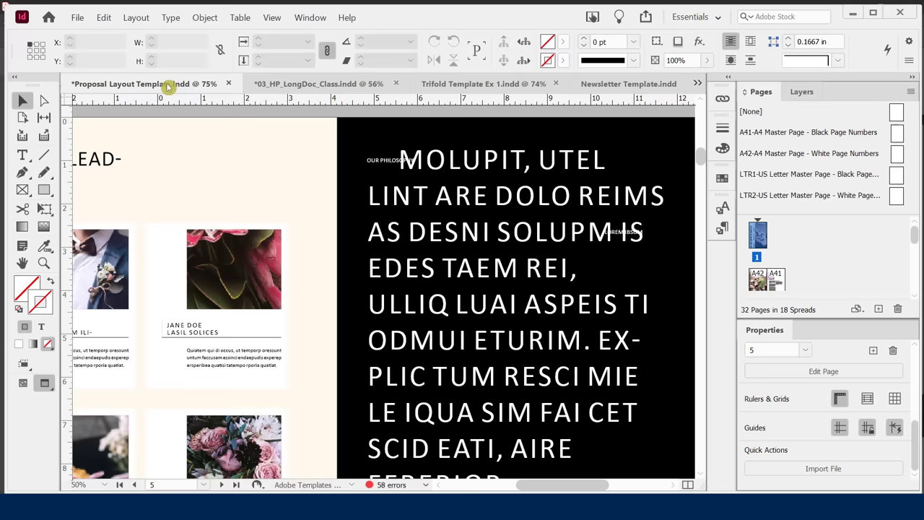
pyautogui.click(313, 84)
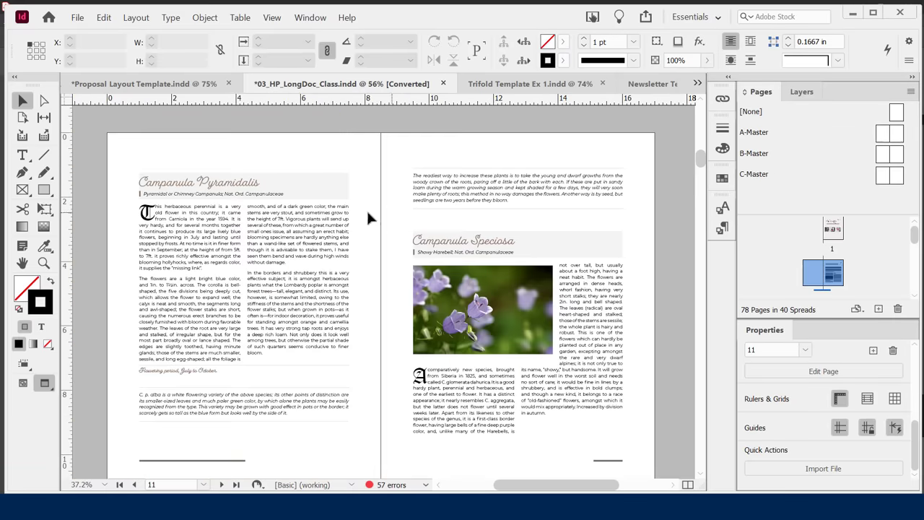
pyautogui.scroll(-10, 347, 220)
pyautogui.scroll(-5, 347, 223)
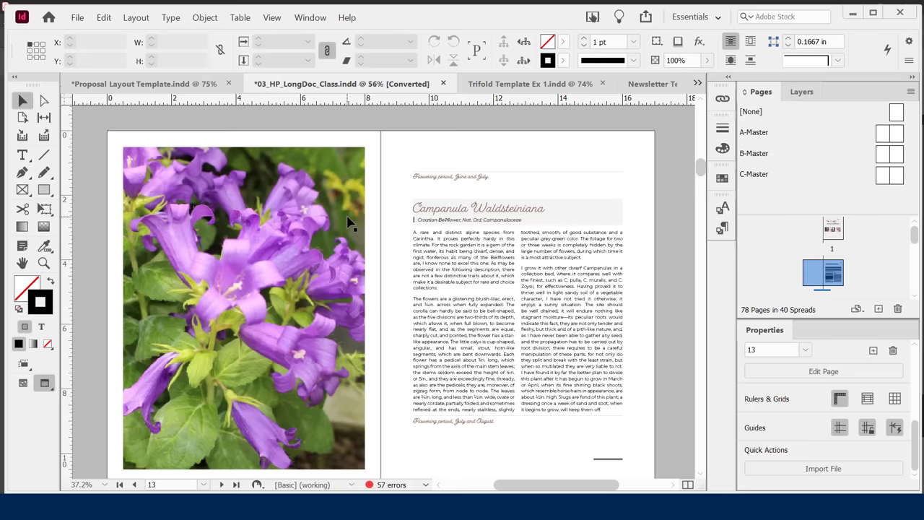
pyautogui.scroll(-13, 347, 223)
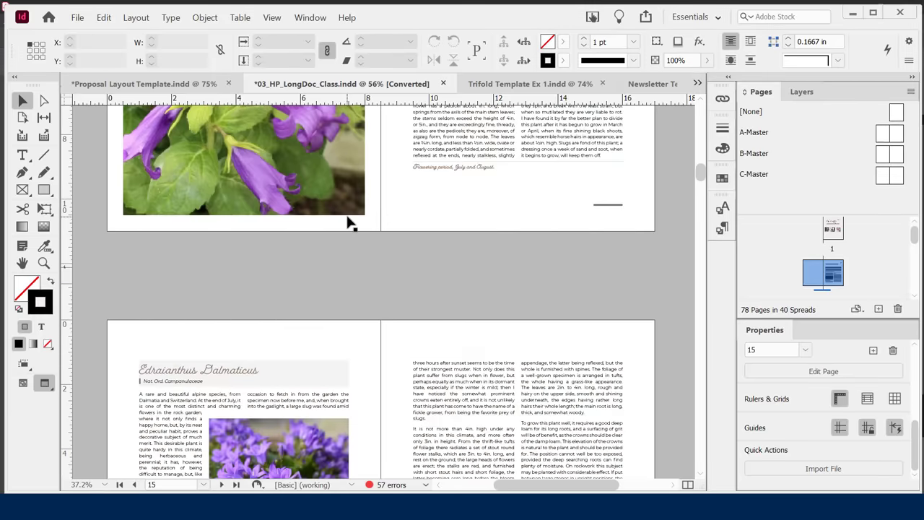
pyautogui.scroll(-12, 347, 220)
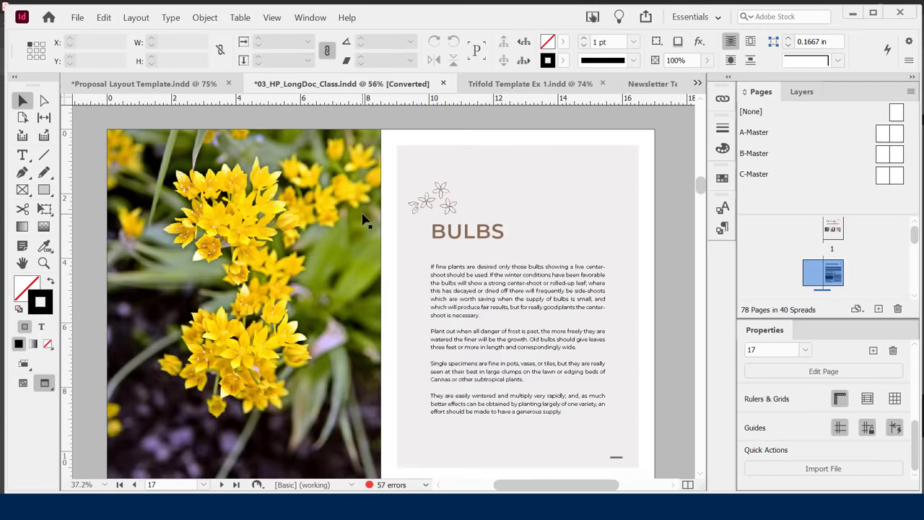
pyautogui.scroll(12, 363, 215)
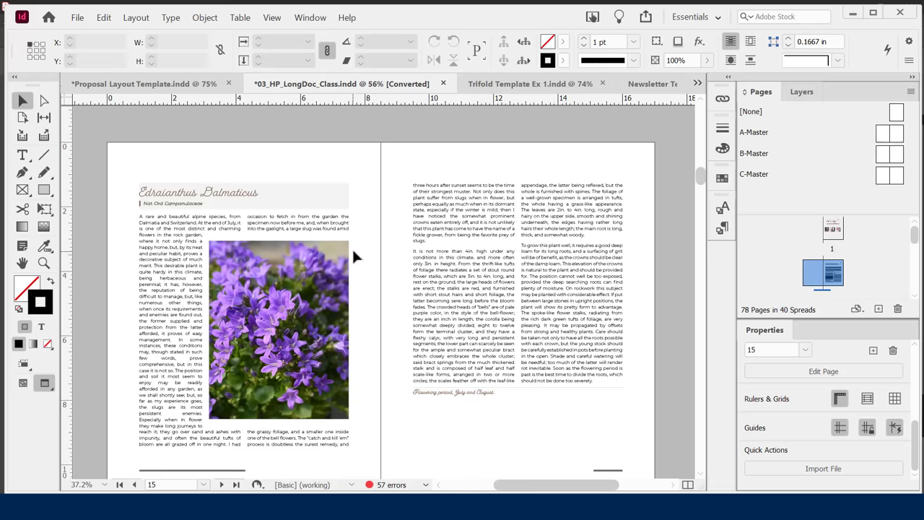
# Scroll further through the flower guide to the Campanula Waldsteiniana spread on page 12.
pyautogui.scroll(-3, 401, 239)
pyautogui.scroll(-15, 402, 241)
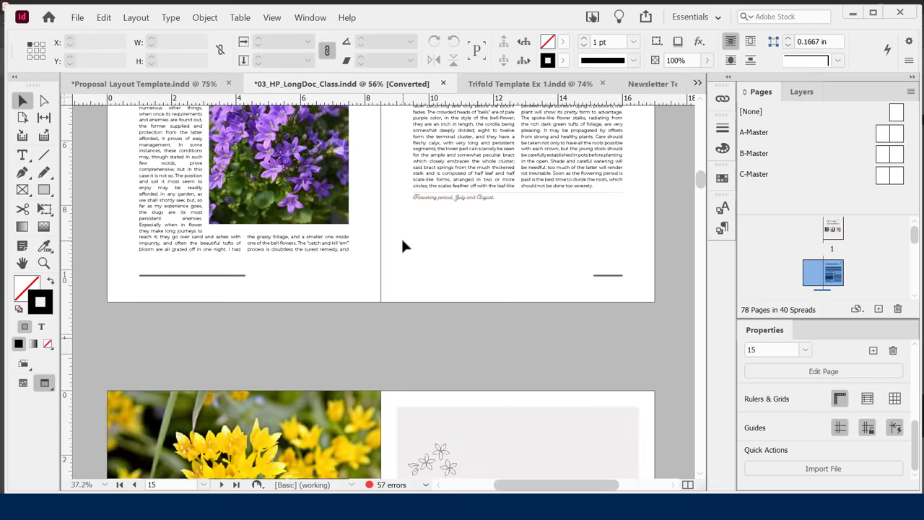
pyautogui.scroll(-8, 401, 236)
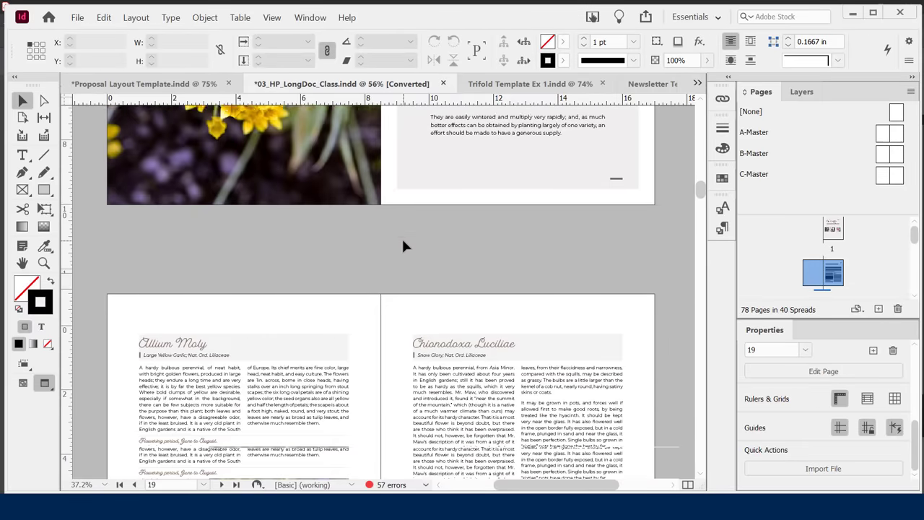
pyautogui.scroll(-2, 402, 237)
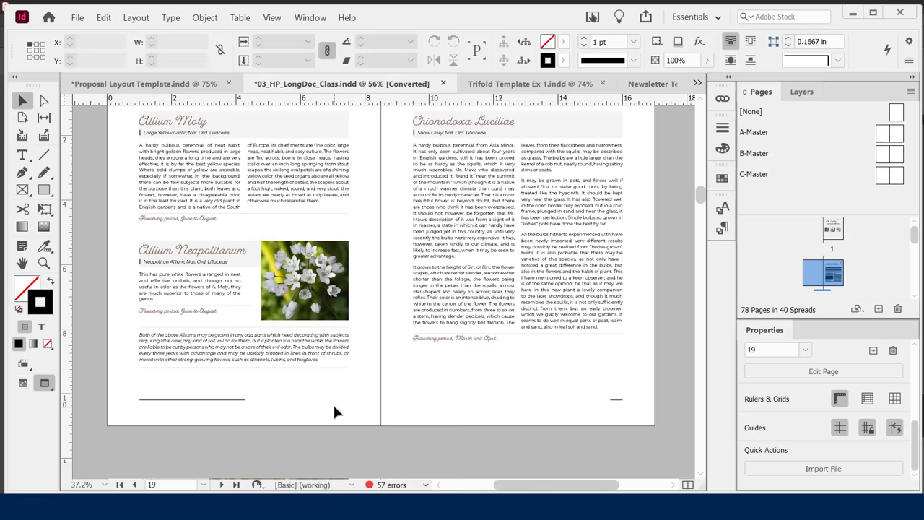
pyautogui.scroll(1, 334, 408)
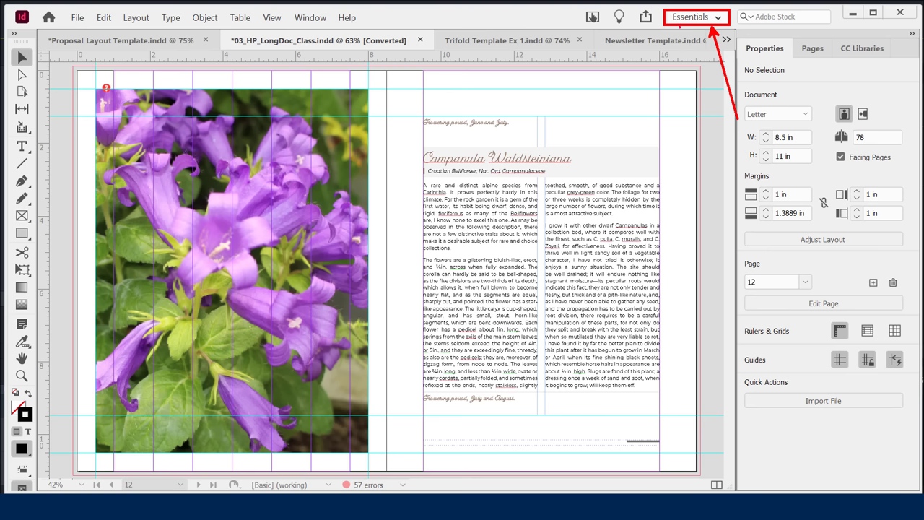
# Choose Reset Essentials from the workspace switcher.
pyautogui.click(692, 16)
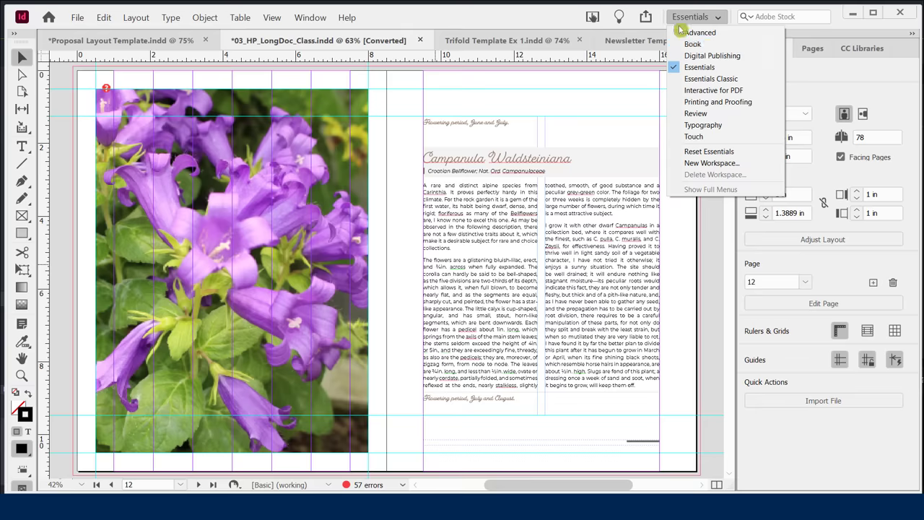
pyautogui.click(704, 152)
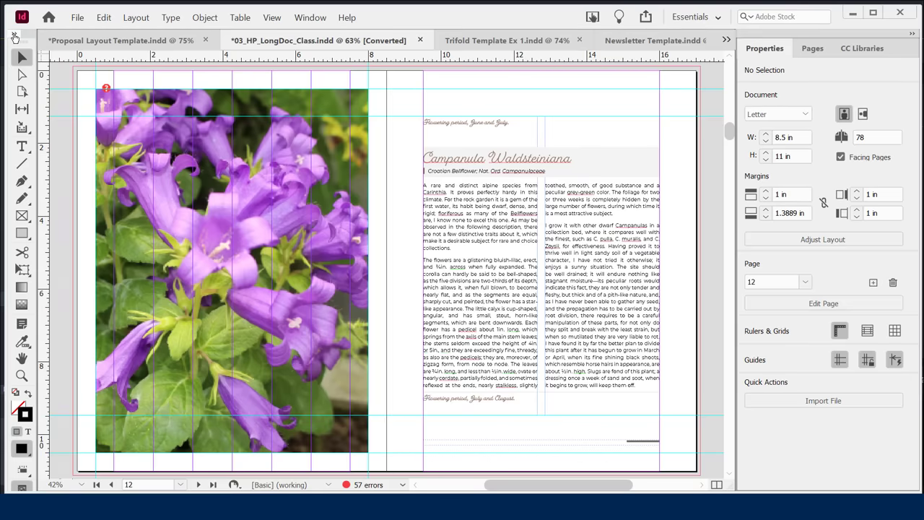
# Show the tools in two columns and close the CC Libraries panel.
pyautogui.click(14, 34)
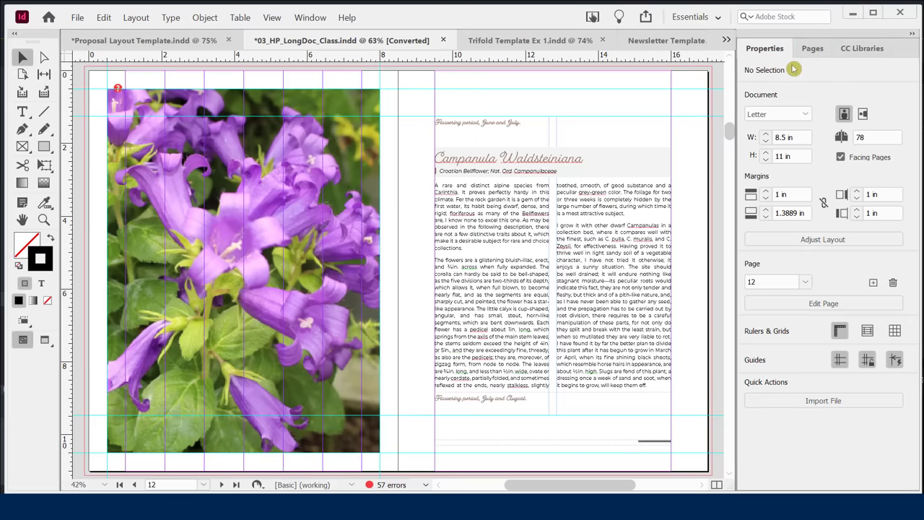
pyautogui.click(850, 51)
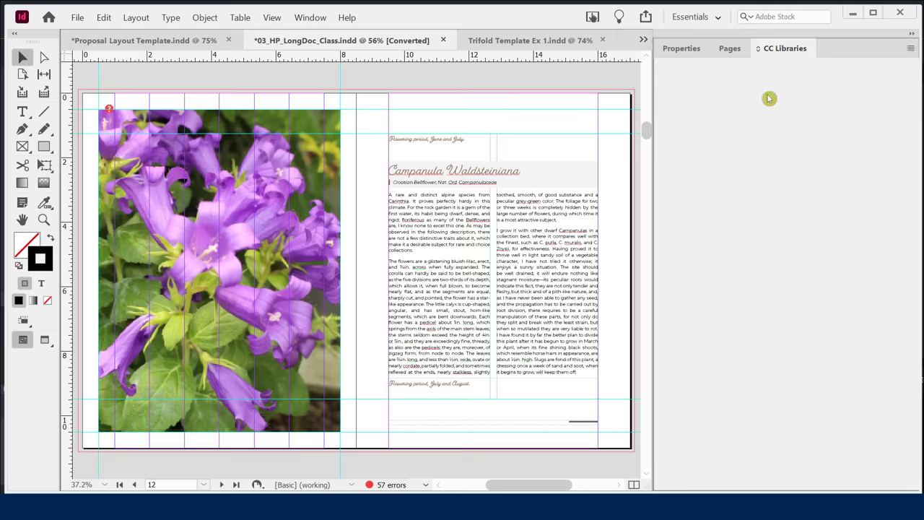
pyautogui.rightClick(778, 50)
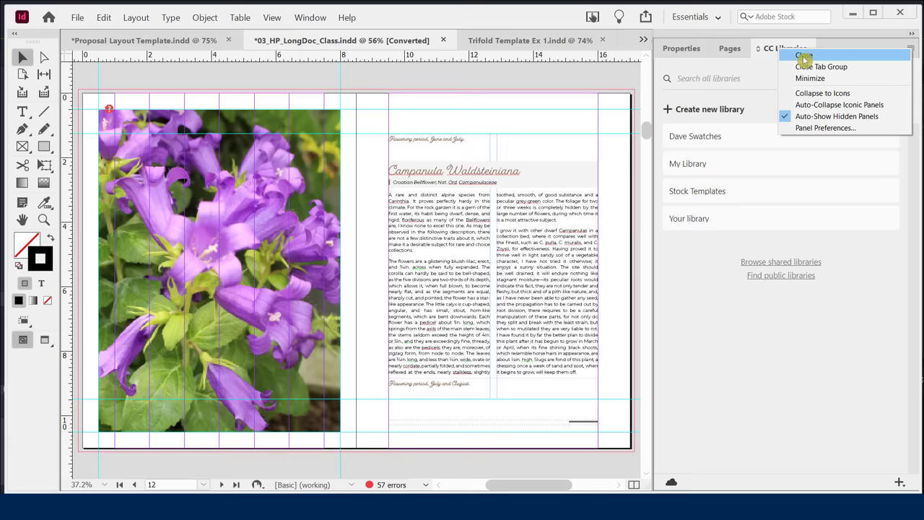
pyautogui.click(803, 56)
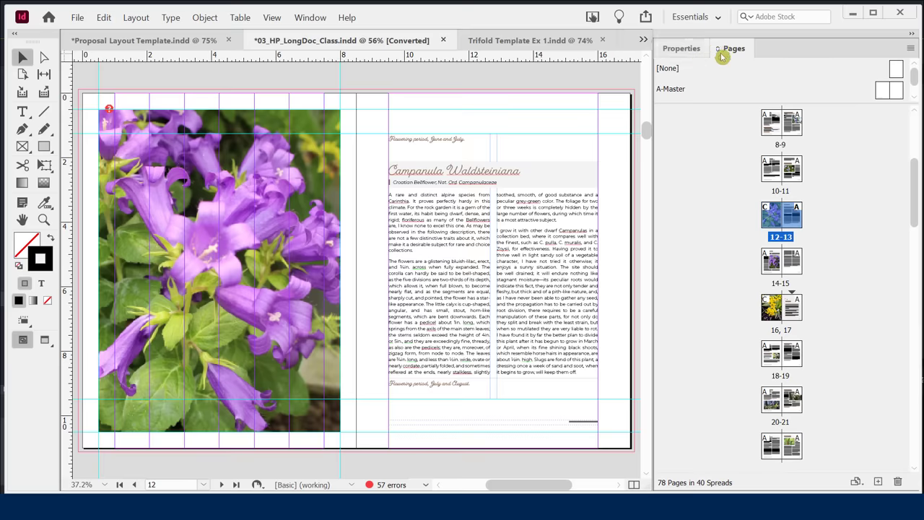
# Check the Pages thumbnails, then return to the Properties panel.
pyautogui.click(681, 48)
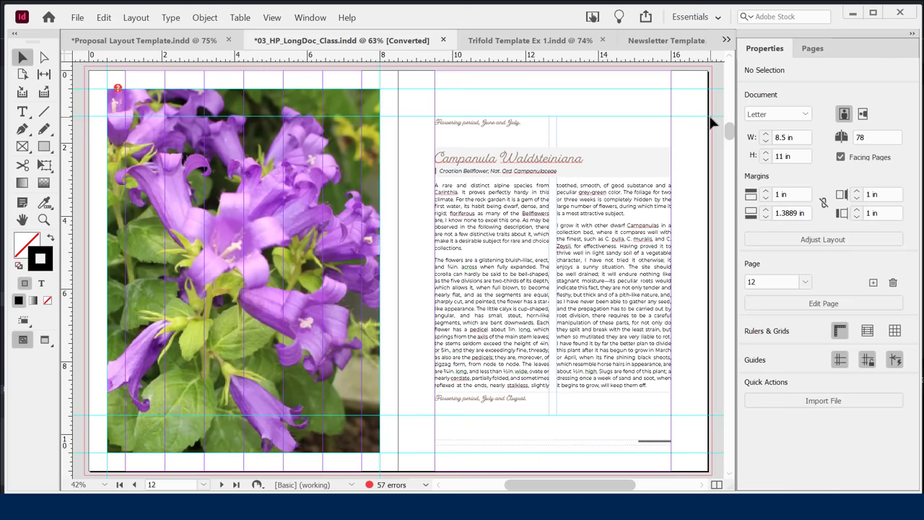
pyautogui.click(808, 48)
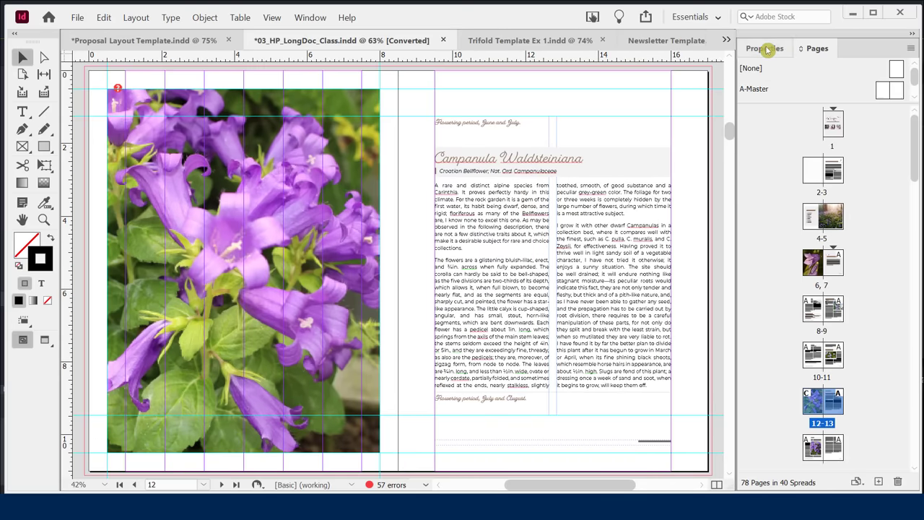
pyautogui.click(769, 49)
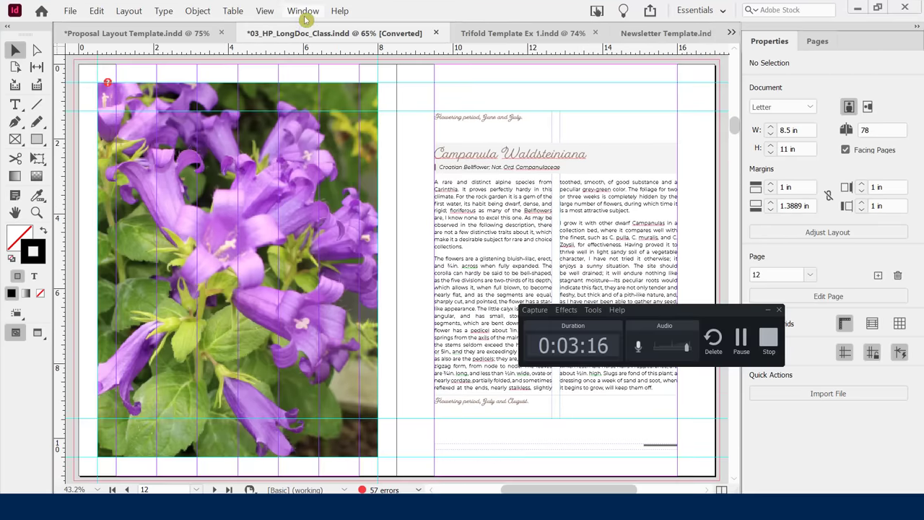
# Browse the Window menu, then reveal its Styles submenu.
pyautogui.click(309, 20)
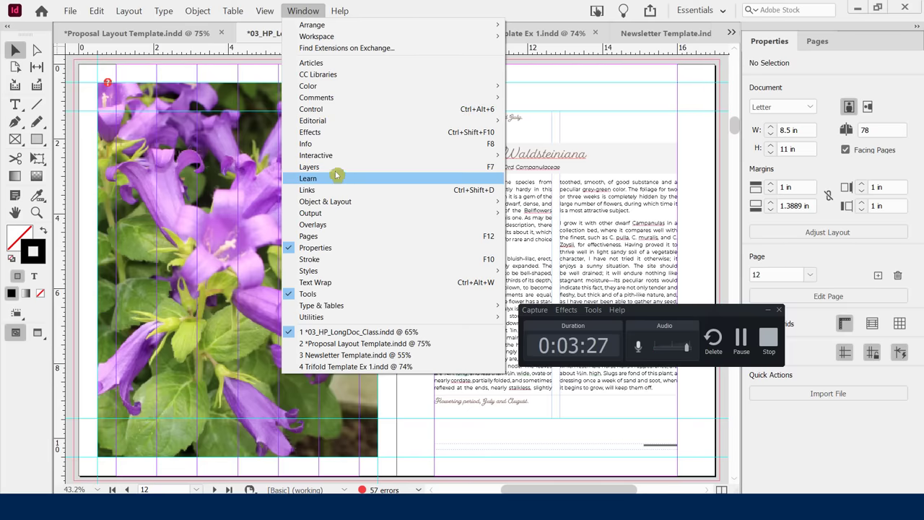
pyautogui.moveTo(354, 89)
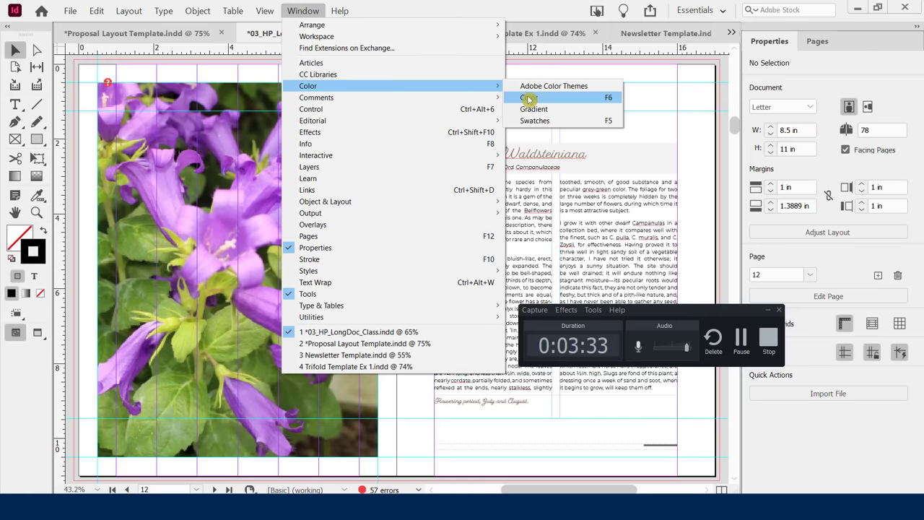
pyautogui.moveTo(367, 205)
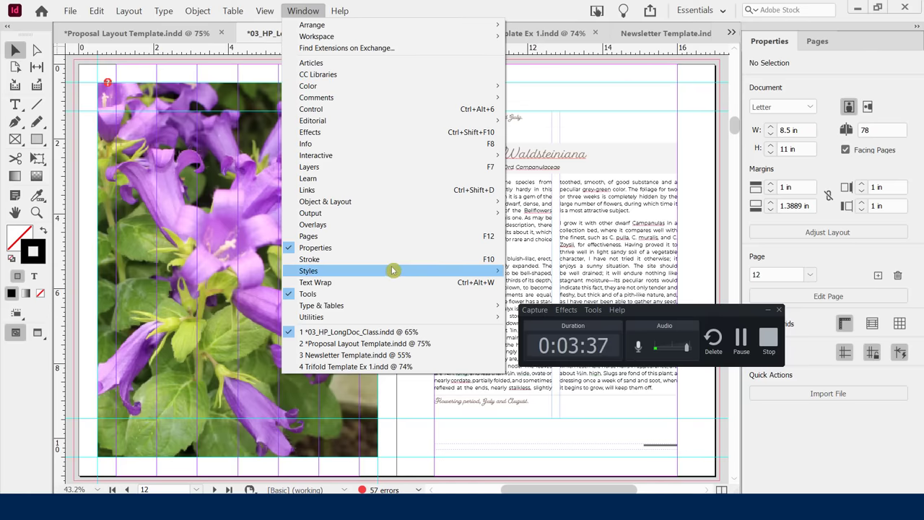
pyautogui.moveTo(392, 270)
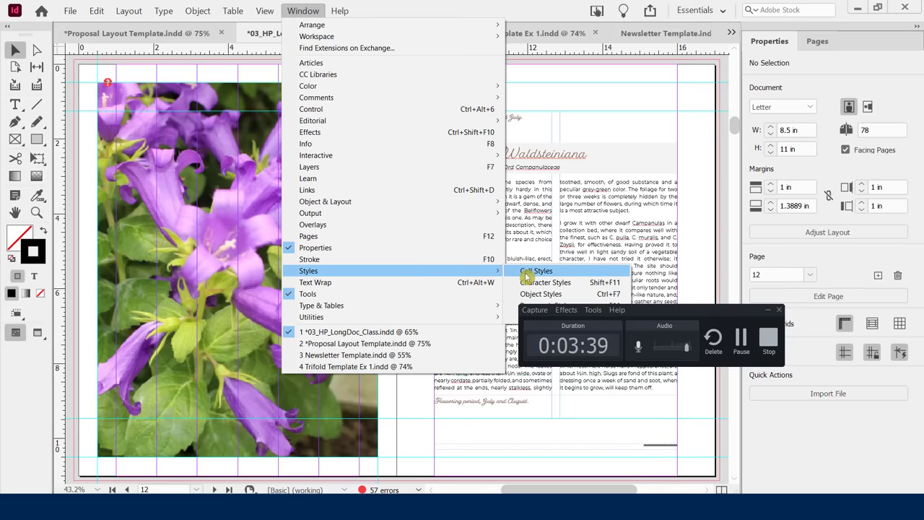
pyautogui.moveTo(374, 305)
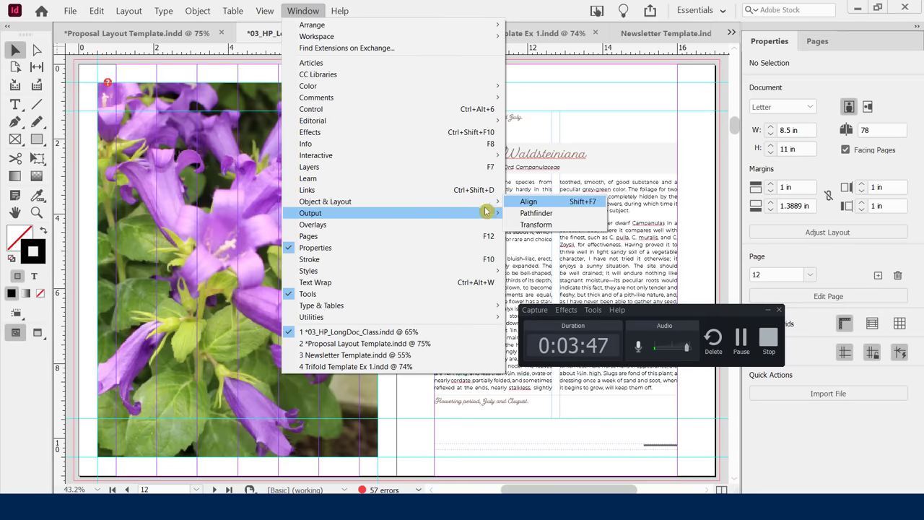
pyautogui.click(521, 7)
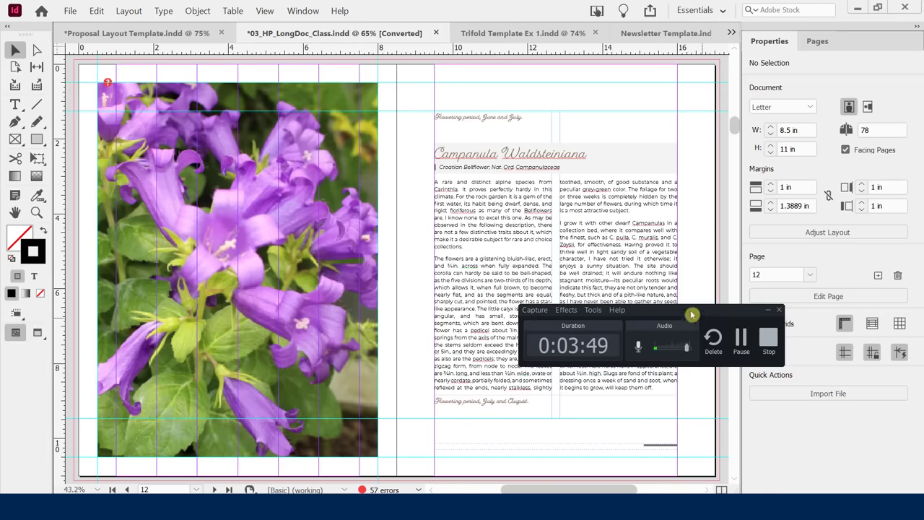
pyautogui.click(302, 11)
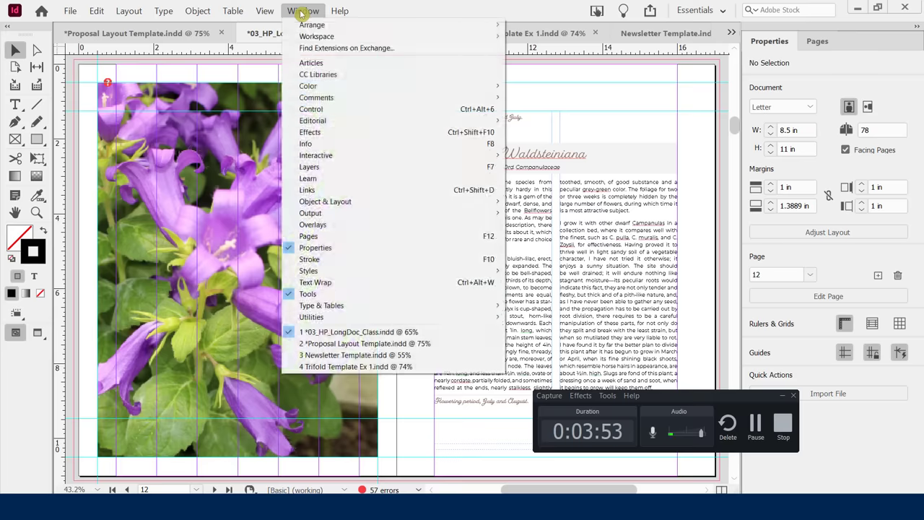
pyautogui.moveTo(361, 271)
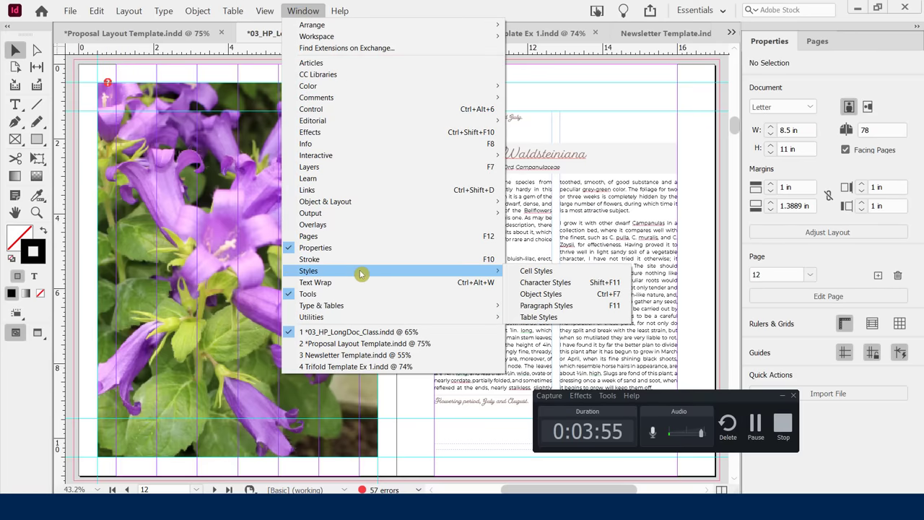
# Open Paragraph Styles, move it near the page top, and open the Color panel.
pyautogui.click(543, 306)
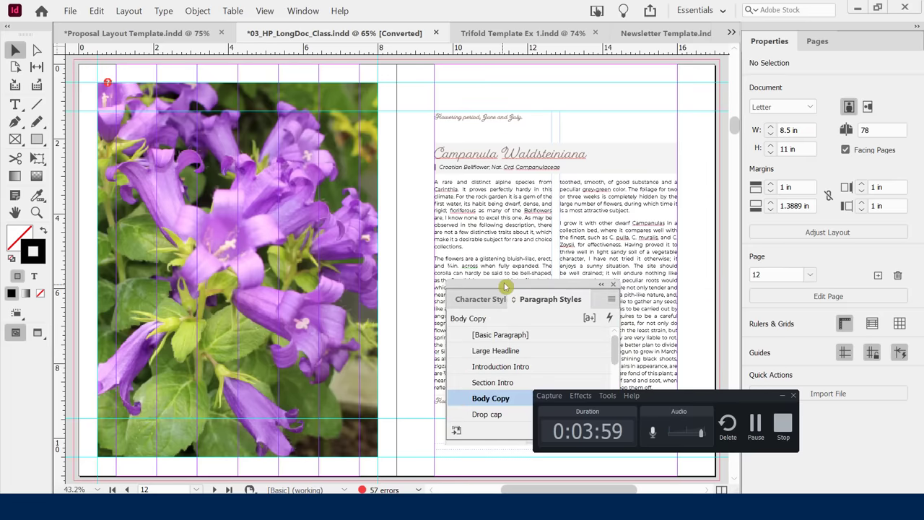
pyautogui.moveTo(506, 286); pyautogui.dragTo(503, 115)
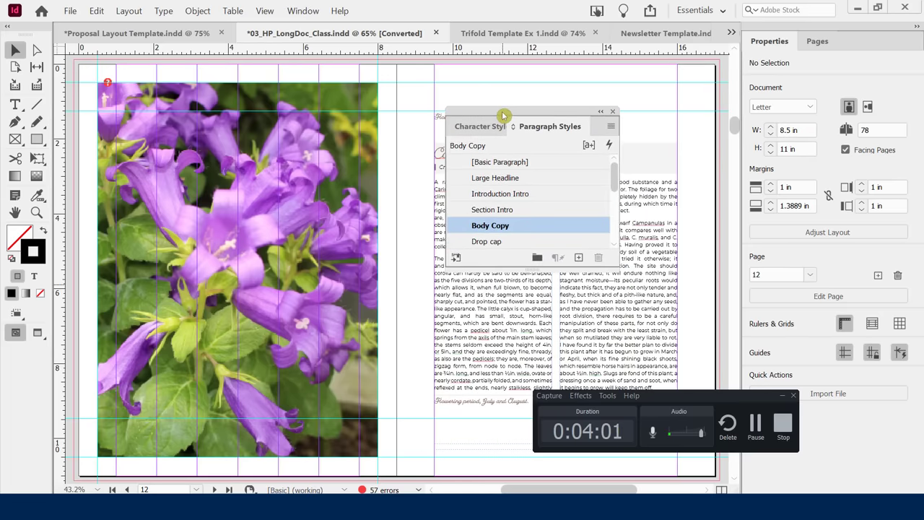
pyautogui.click(297, 13)
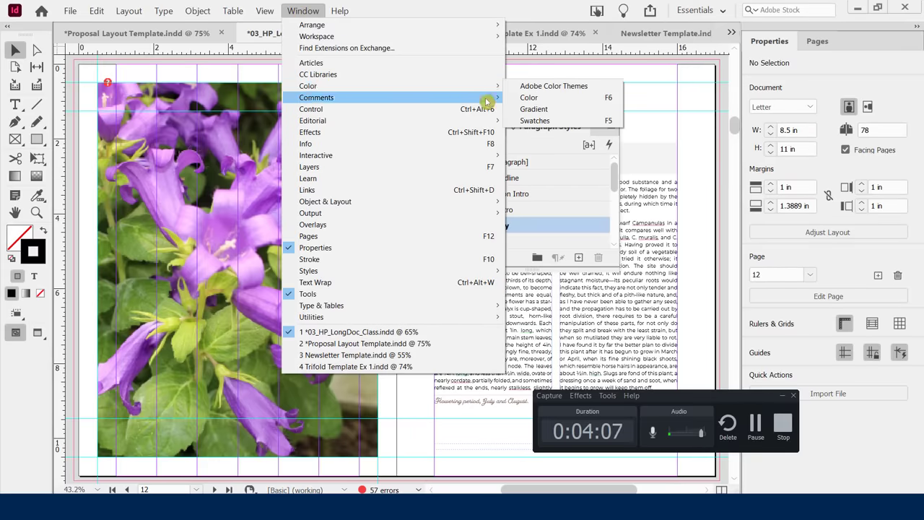
pyautogui.click(527, 97)
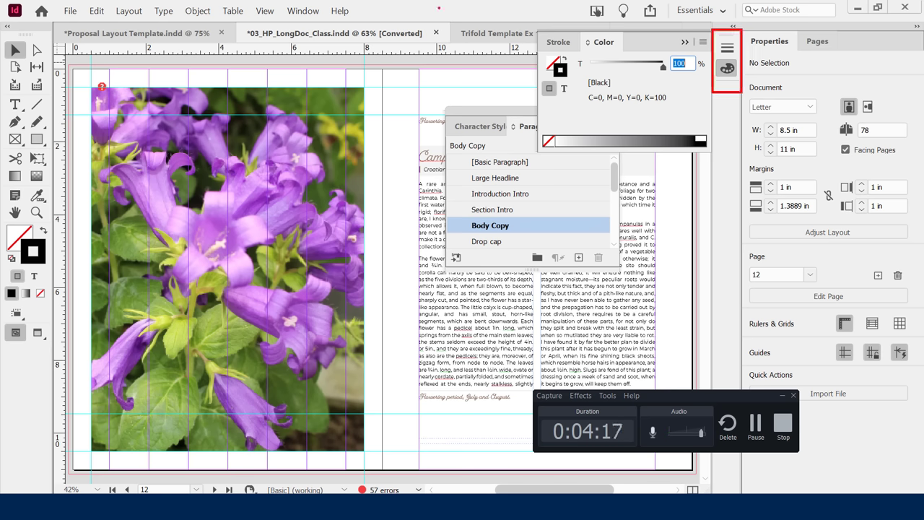
pyautogui.click(299, 12)
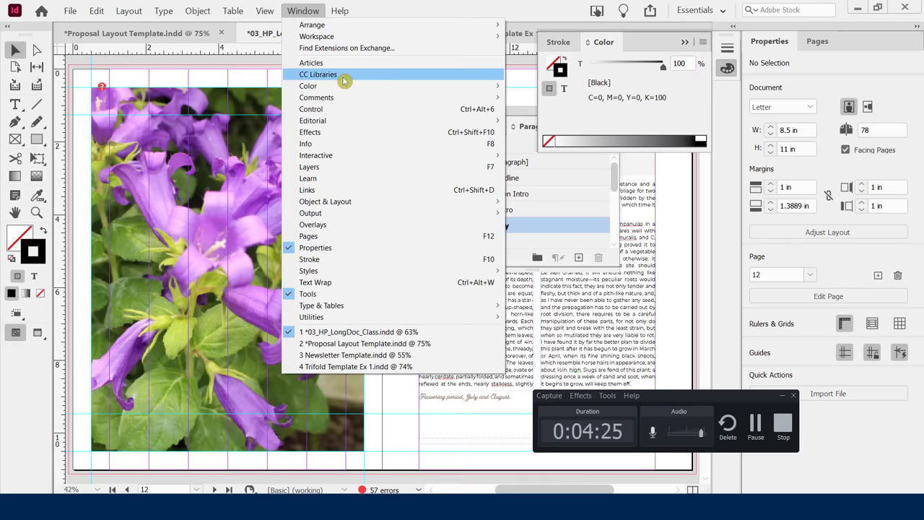
# Open and close Links, nudge the styles panel left, and show Character Styles.
pyautogui.click(329, 190)
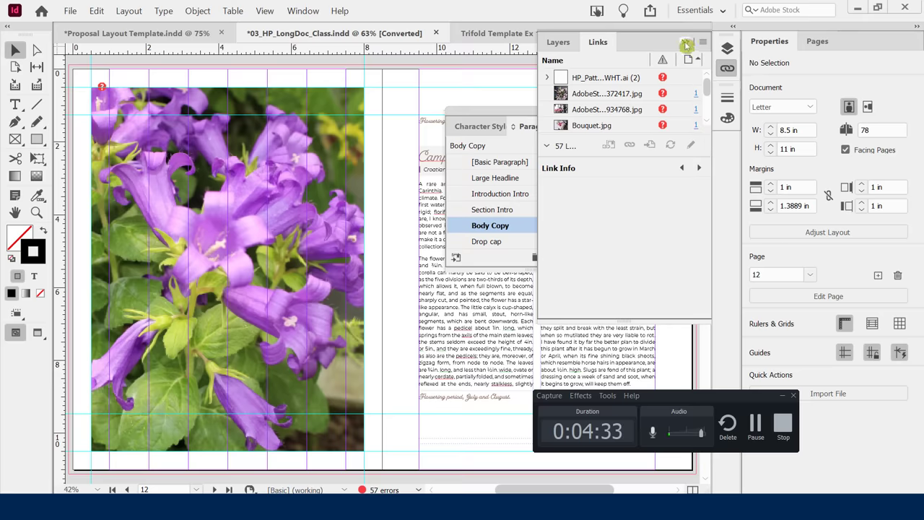
pyautogui.click(685, 47)
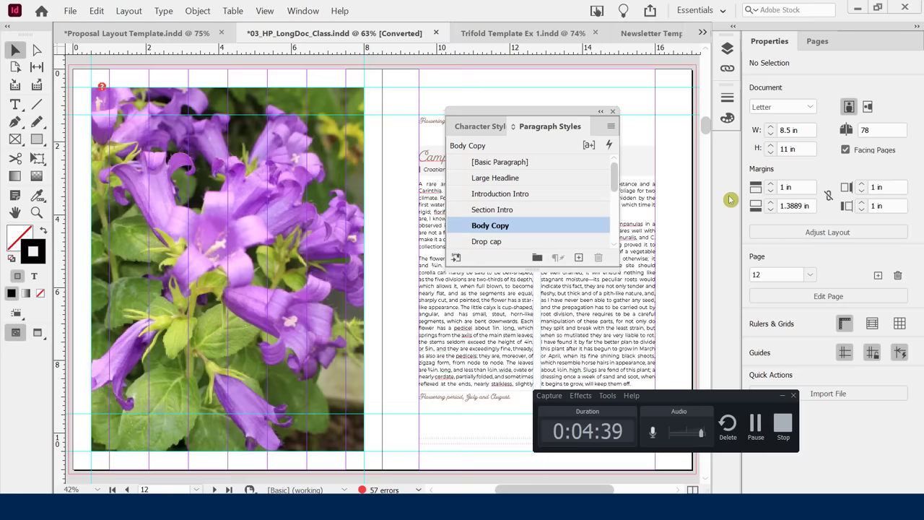
pyautogui.moveTo(694, 394); pyautogui.dragTo(308, 310)
pyautogui.moveTo(481, 111); pyautogui.dragTo(518, 109)
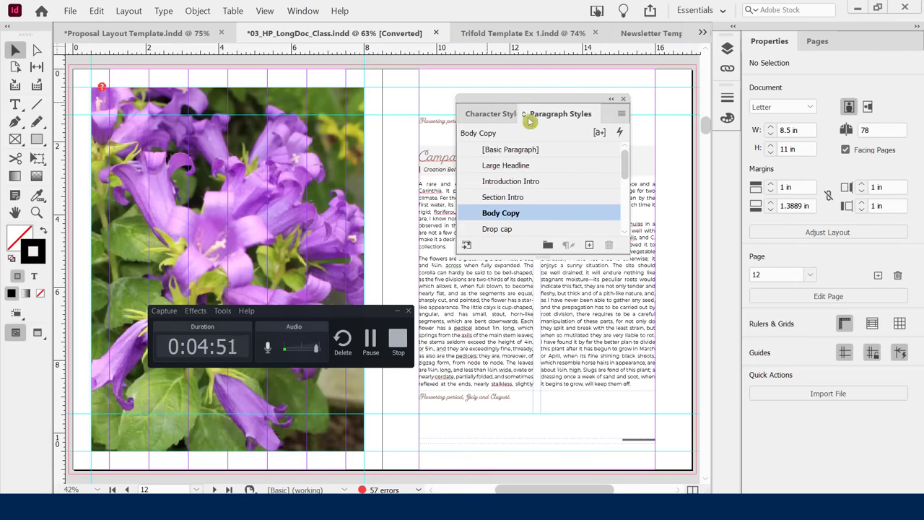
pyautogui.click(472, 116)
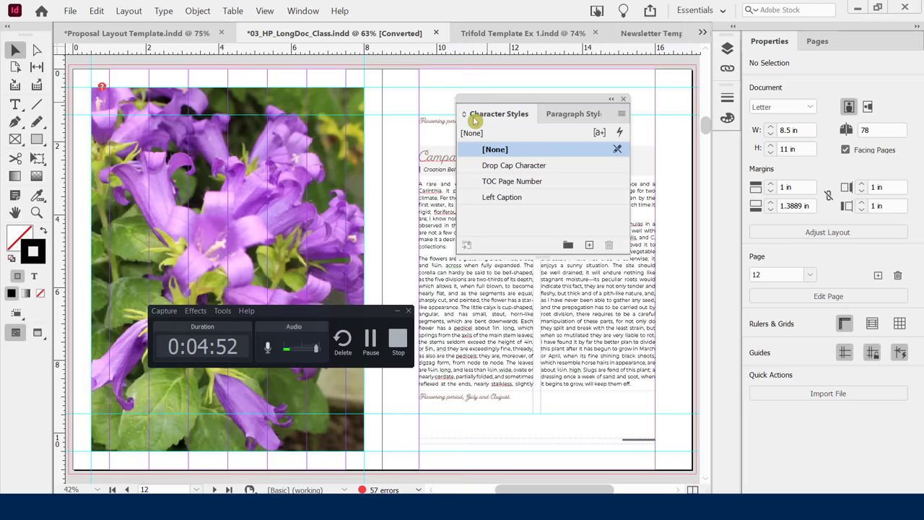
# Return to Paragraph Styles and dock the styles panel into the right-hand column.
pyautogui.click(568, 115)
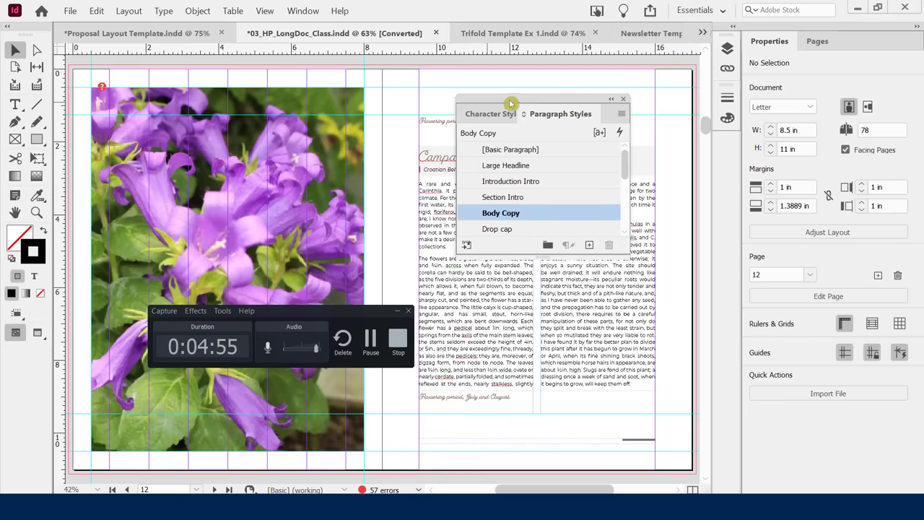
pyautogui.moveTo(509, 103); pyautogui.dragTo(724, 149)
pyautogui.moveTo(793, 63); pyautogui.dragTo(726, 150)
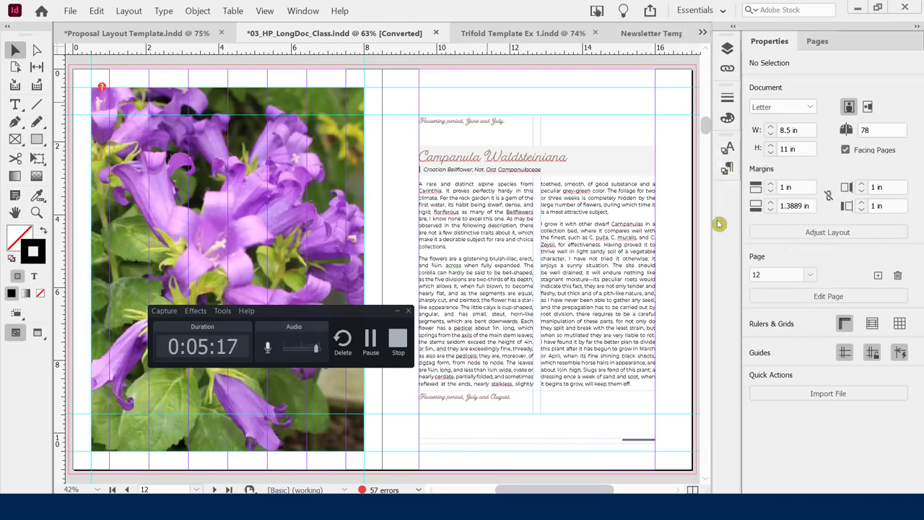
# Place Pages ahead of Properties, group Layers with them, and collapse the floating Links panel.
pyautogui.click(822, 43)
pyautogui.moveTo(825, 45); pyautogui.dragTo(768, 47)
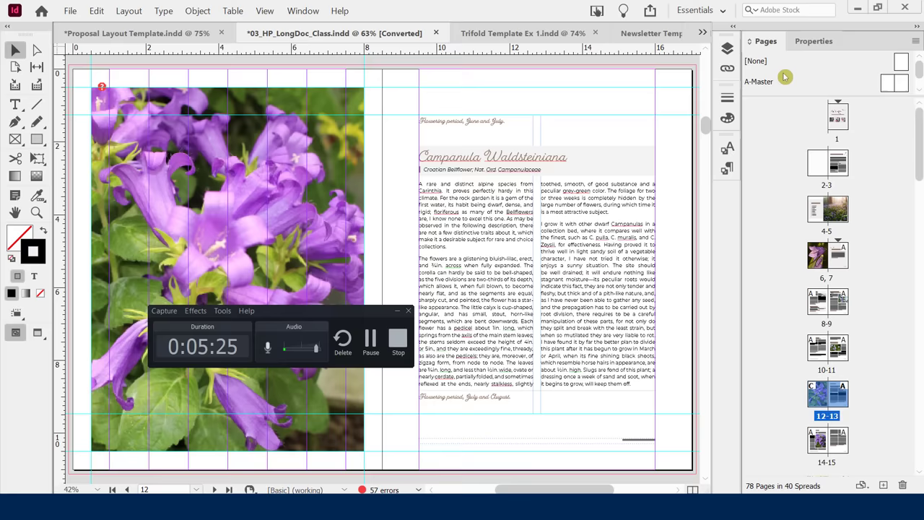
pyautogui.click(727, 69)
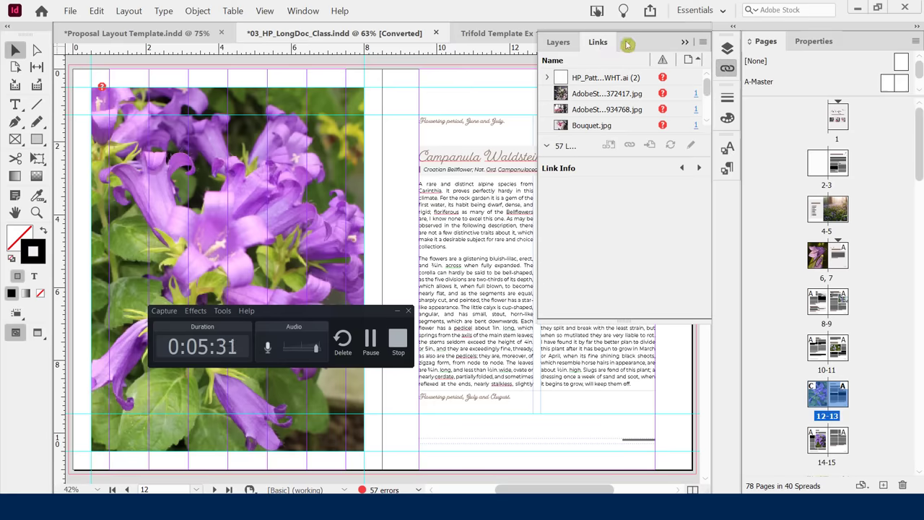
pyautogui.moveTo(602, 46); pyautogui.dragTo(839, 50)
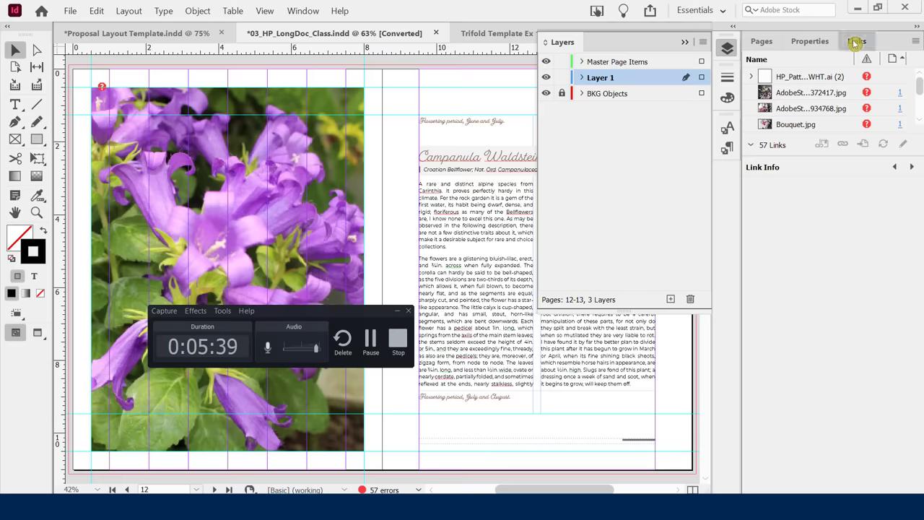
pyautogui.moveTo(857, 41); pyautogui.dragTo(837, 50)
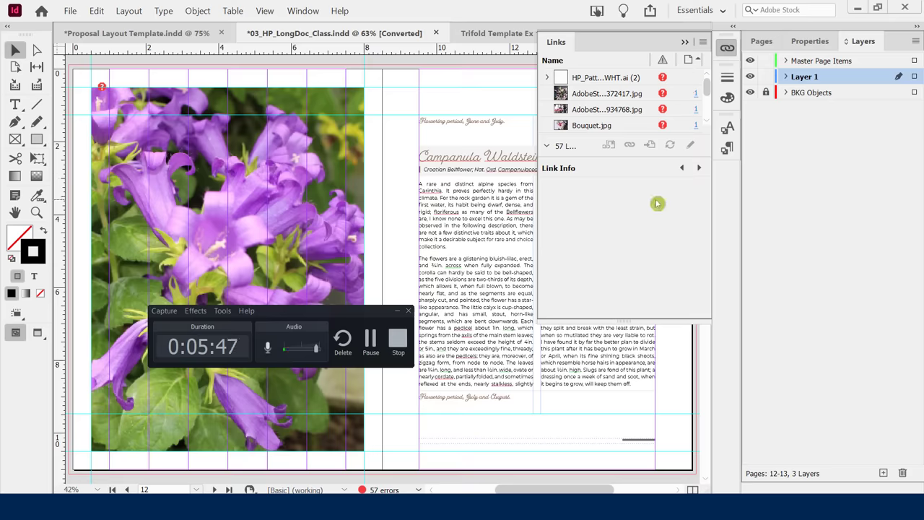
pyautogui.click(684, 42)
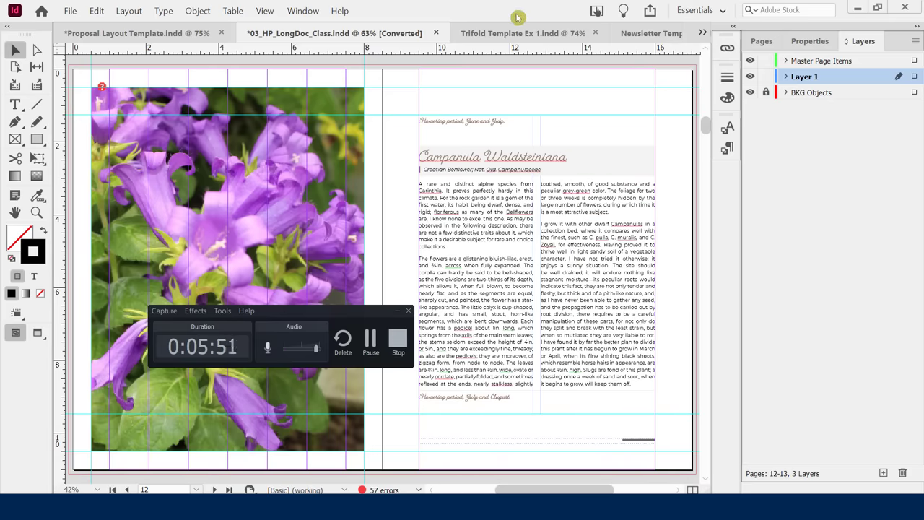
pyautogui.click(761, 41)
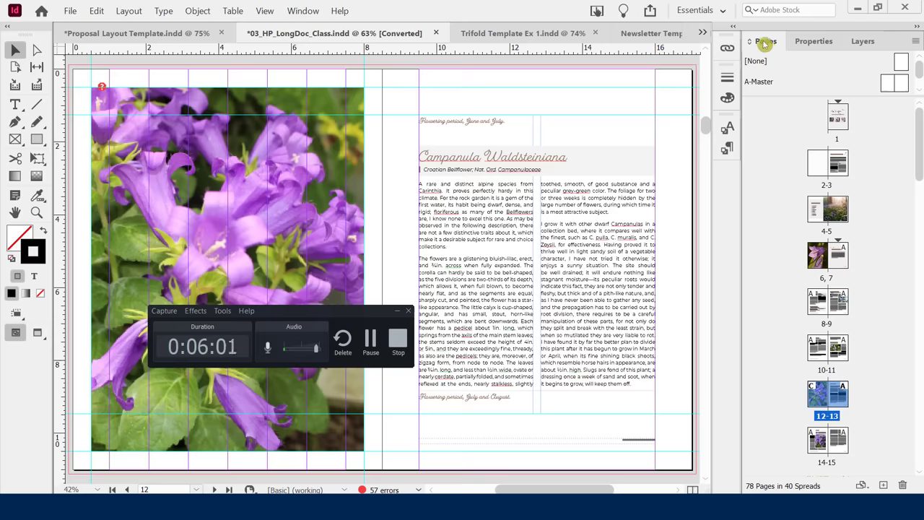
# Stack Pages below Layers in the dock and raise the divider to enlarge Pages.
pyautogui.moveTo(765, 45); pyautogui.dragTo(806, 491)
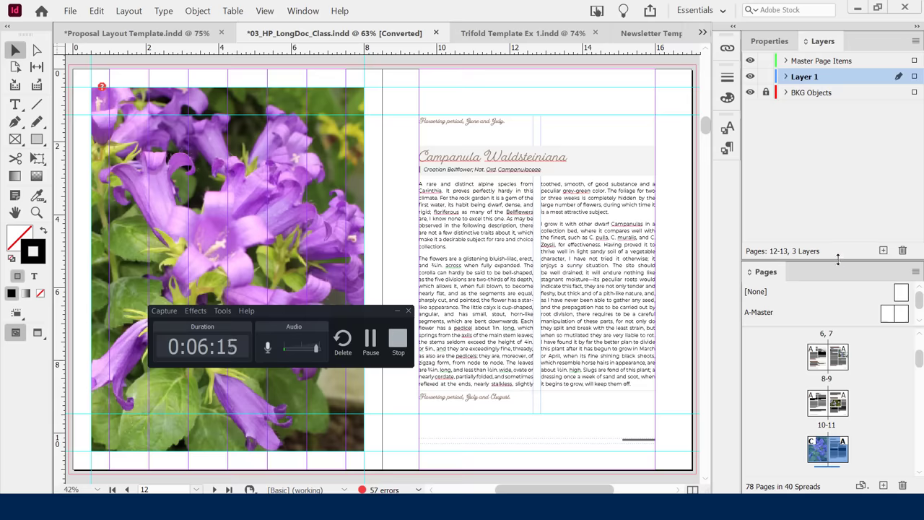
pyautogui.moveTo(837, 259); pyautogui.dragTo(827, 173)
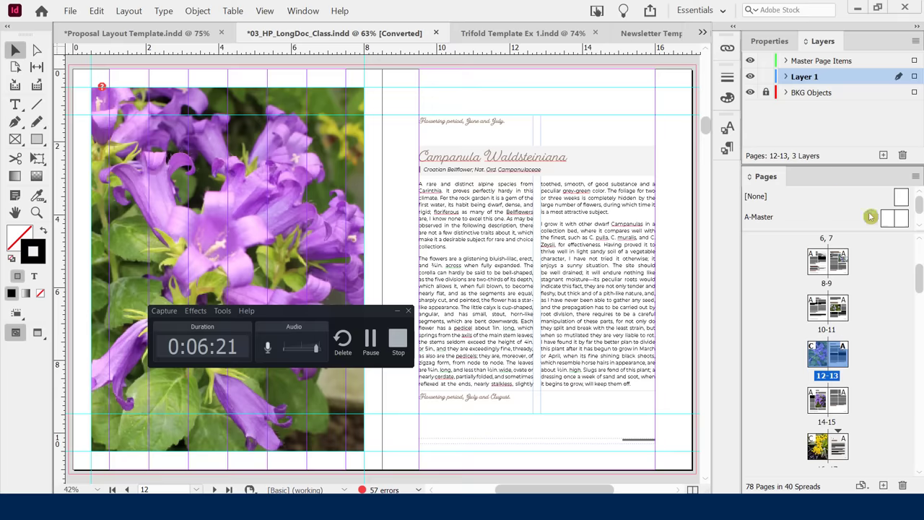
pyautogui.scroll(4, 920, 272)
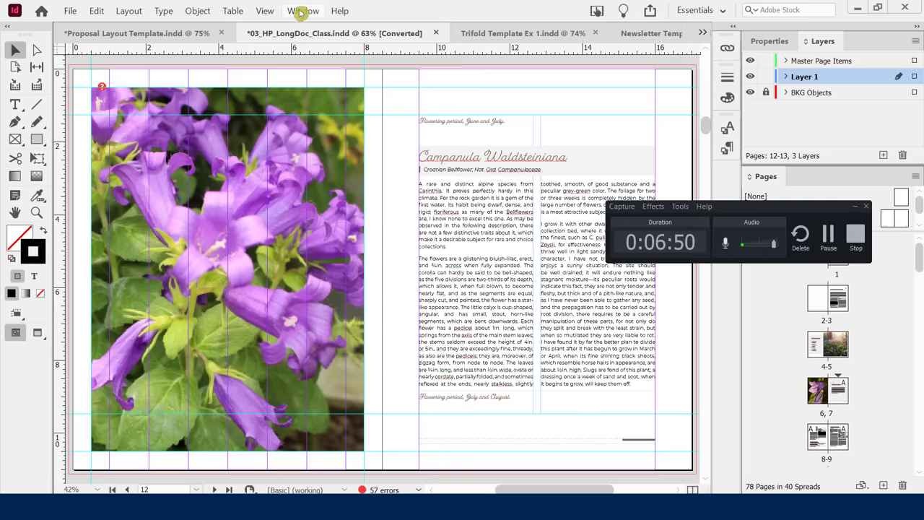
# Turn on the Control panel and show the Properties panel (Letter, 8.5 × 11 in, 78 pages) in place of Layers.
pyautogui.click(299, 12)
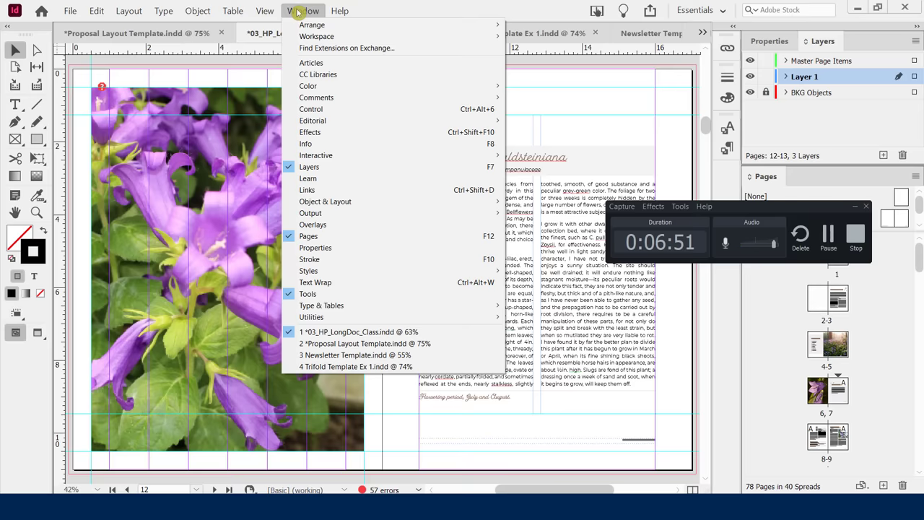
pyautogui.click(321, 113)
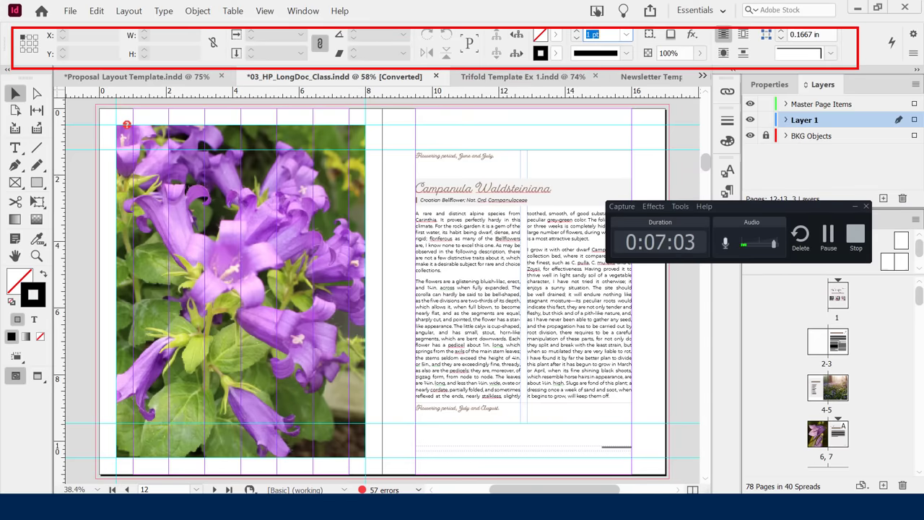
pyautogui.click(302, 10)
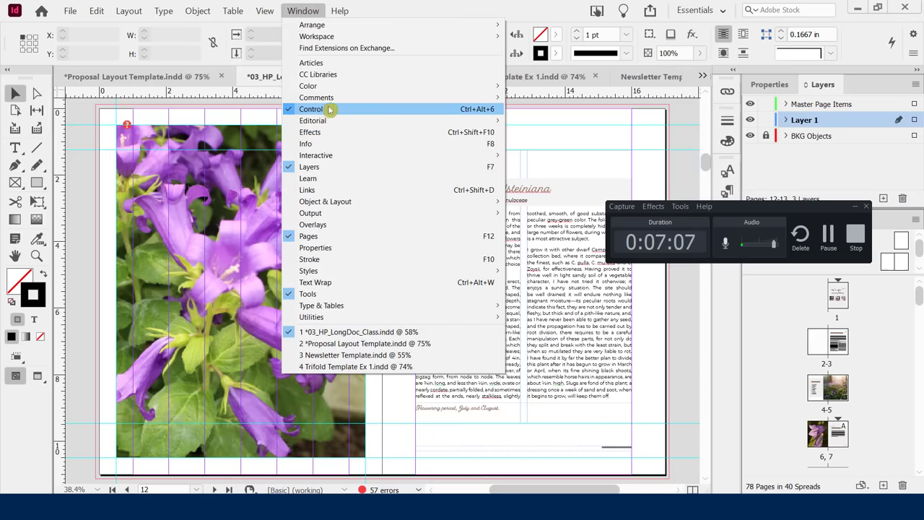
pyautogui.press('Escape')
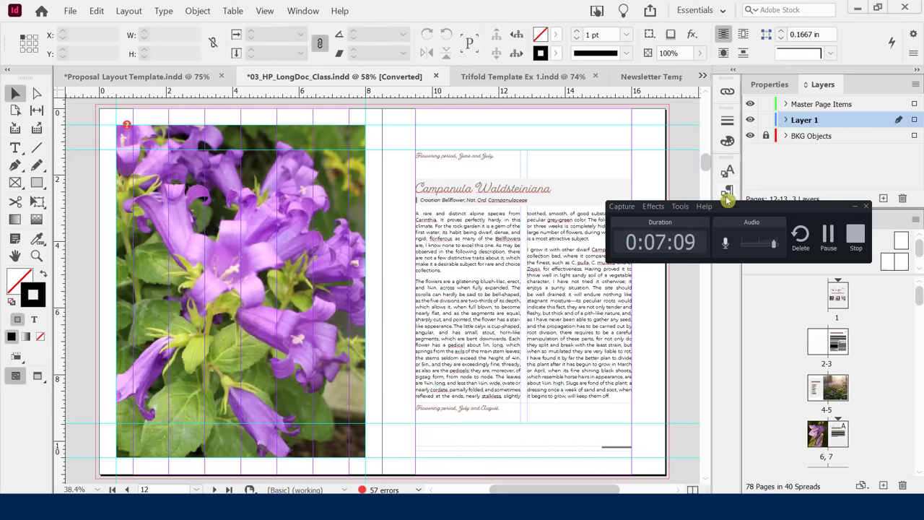
pyautogui.moveTo(743, 209); pyautogui.dragTo(451, 177)
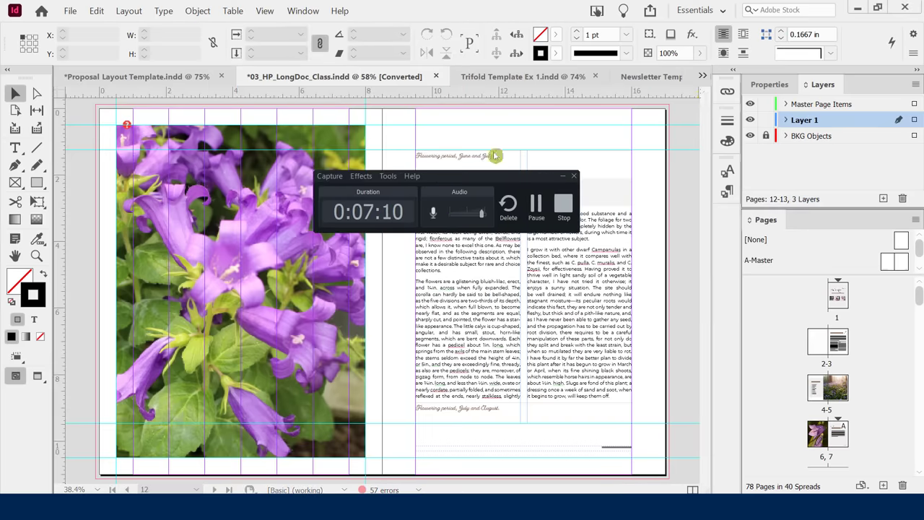
pyautogui.click(769, 86)
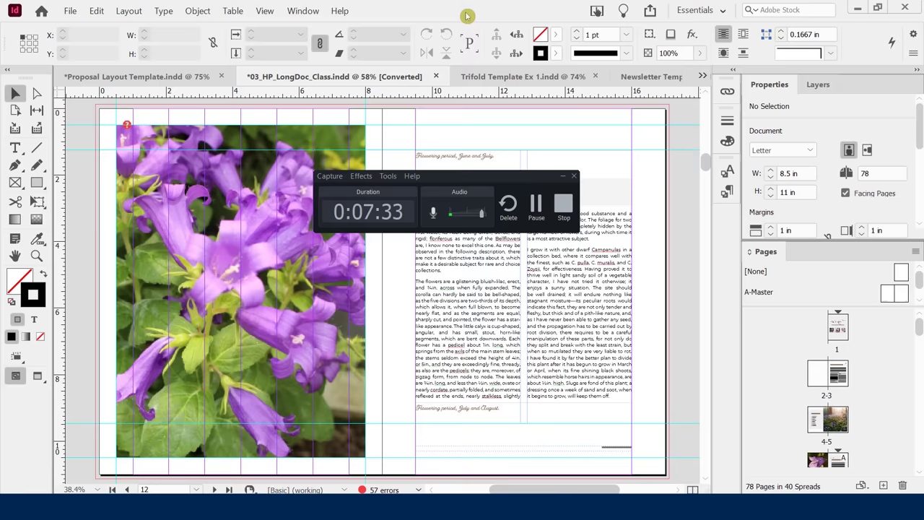
# Save a new workspace under the user's own name in place of 'Untitled', with both capture options checked.
pyautogui.click(723, 12)
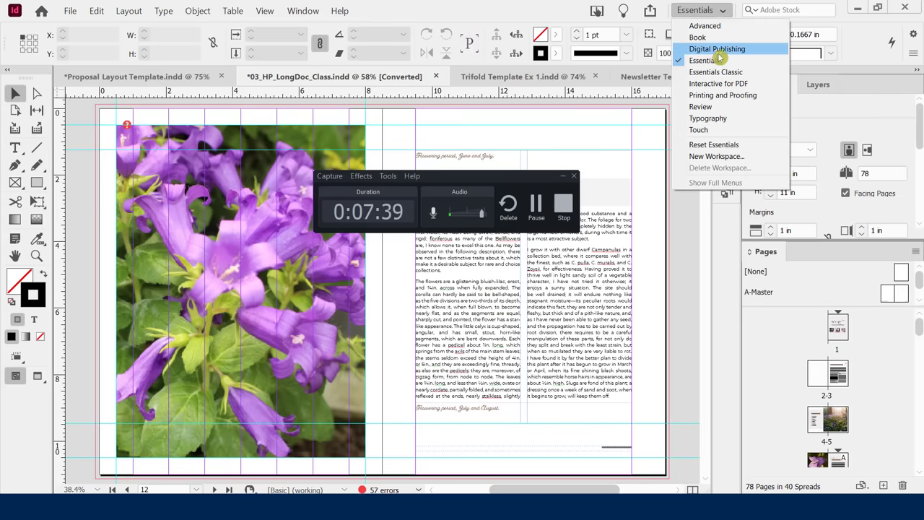
pyautogui.click(715, 155)
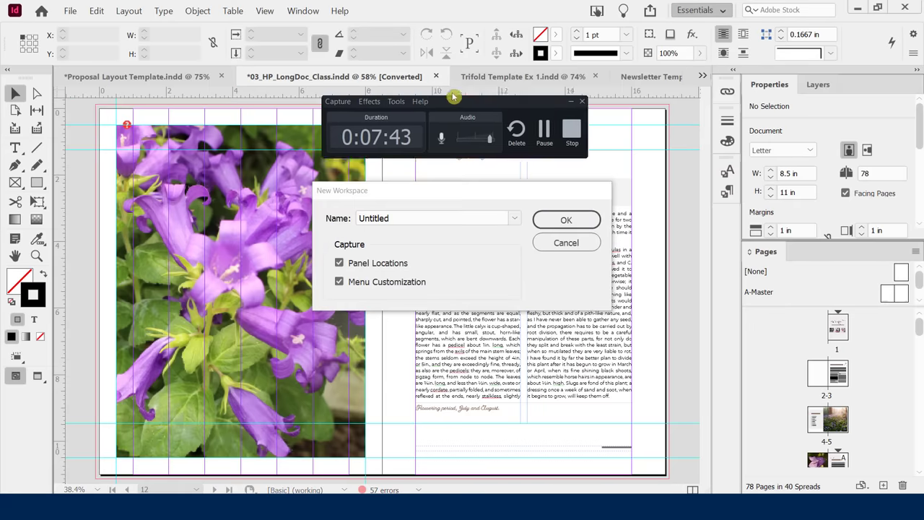
pyautogui.doubleClick(392, 218)
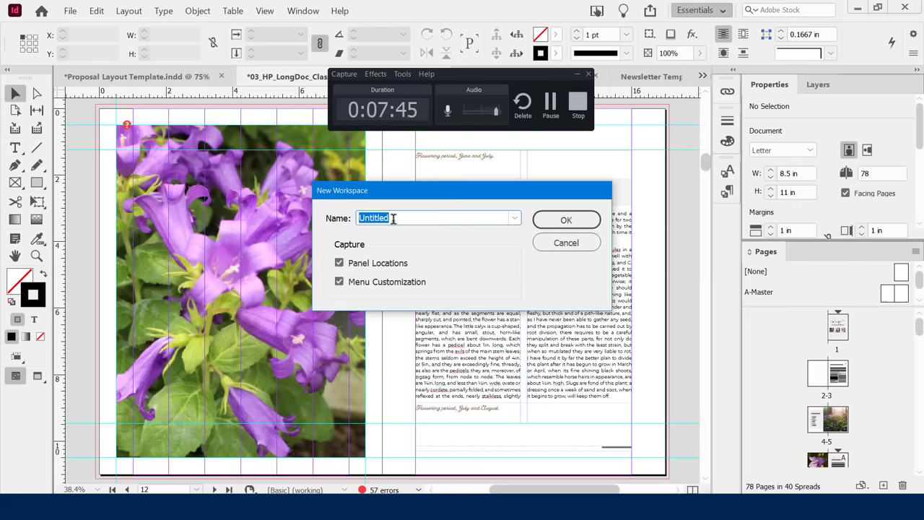
pyautogui.press('BackSpace')
pyautogui.press('BackSpace')
pyautogui.press('BackSpace')
pyautogui.press('BackSpace')
pyautogui.press('BackSpace')
pyautogui.press('BackSpace')
pyautogui.press('BackSpace')
pyautogui.press('BackSpace')
pyautogui.write("Dave's ")
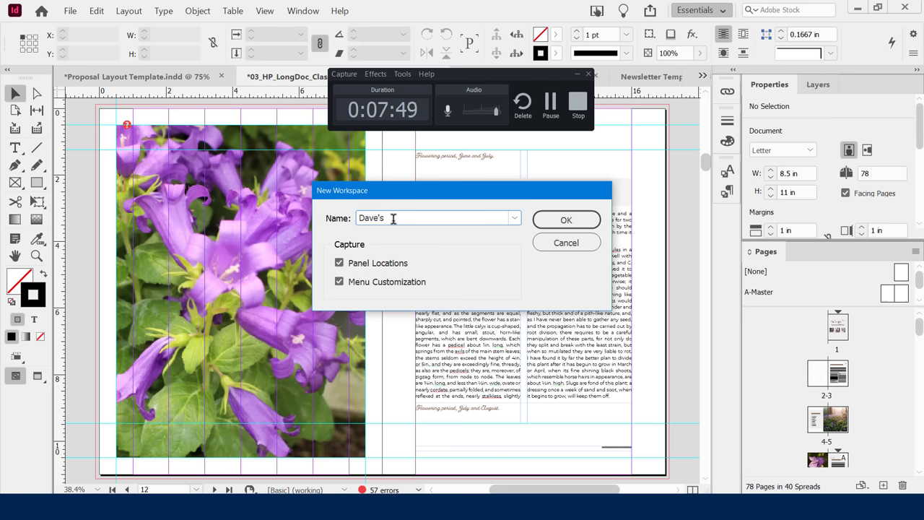
pyautogui.write('Faves')
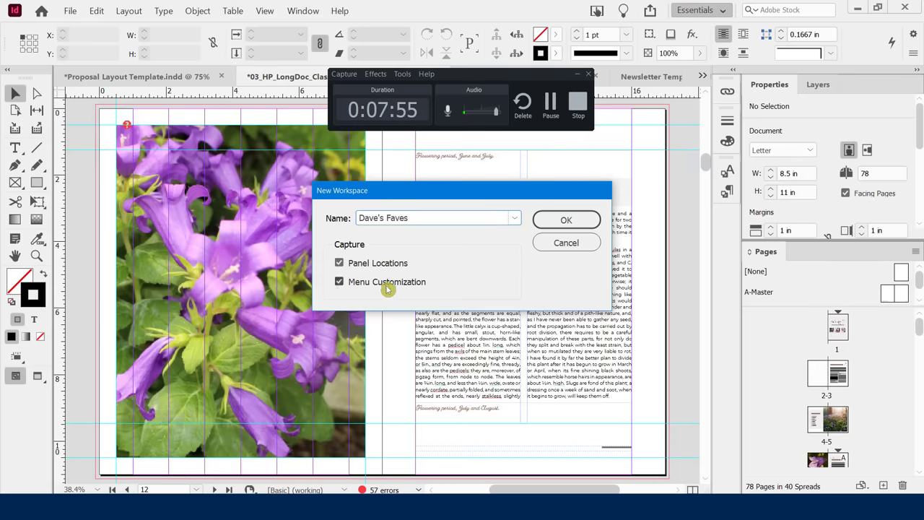
pyautogui.click(553, 220)
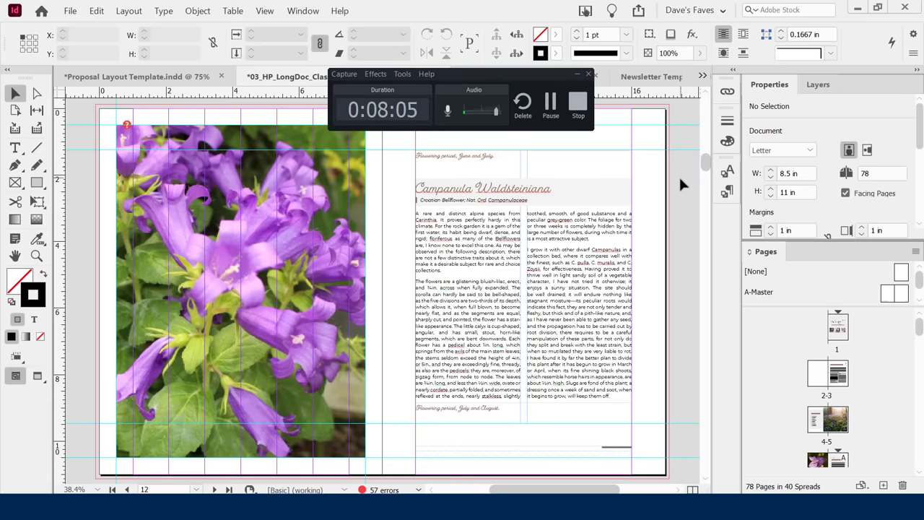
# Float the Layers and Links panels over the spread and close the Pages panel.
pyautogui.moveTo(815, 83); pyautogui.dragTo(183, 148)
pyautogui.rightClick(777, 258)
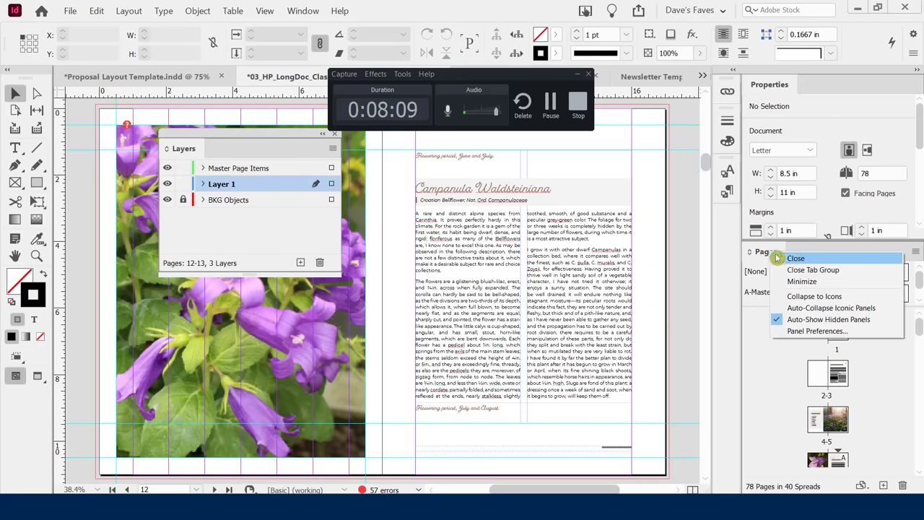
pyautogui.click(777, 258)
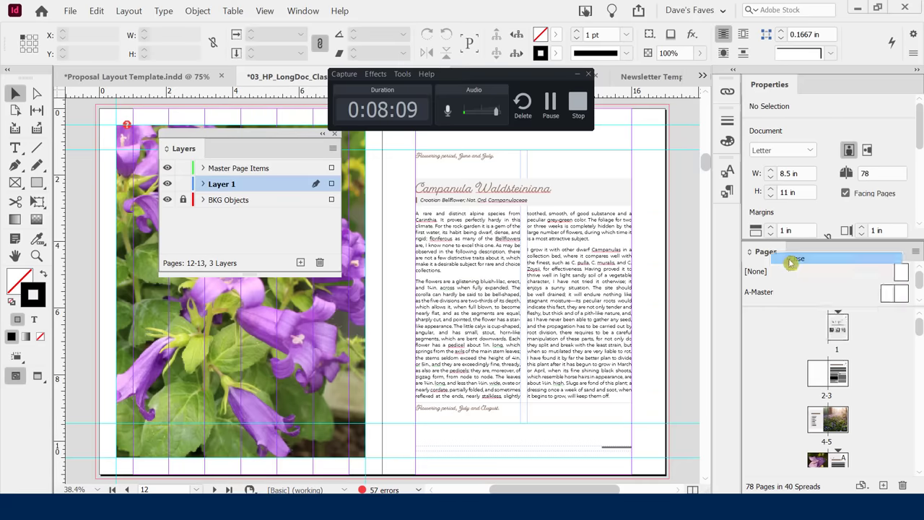
pyautogui.click(728, 94)
pyautogui.moveTo(633, 86); pyautogui.dragTo(491, 189)
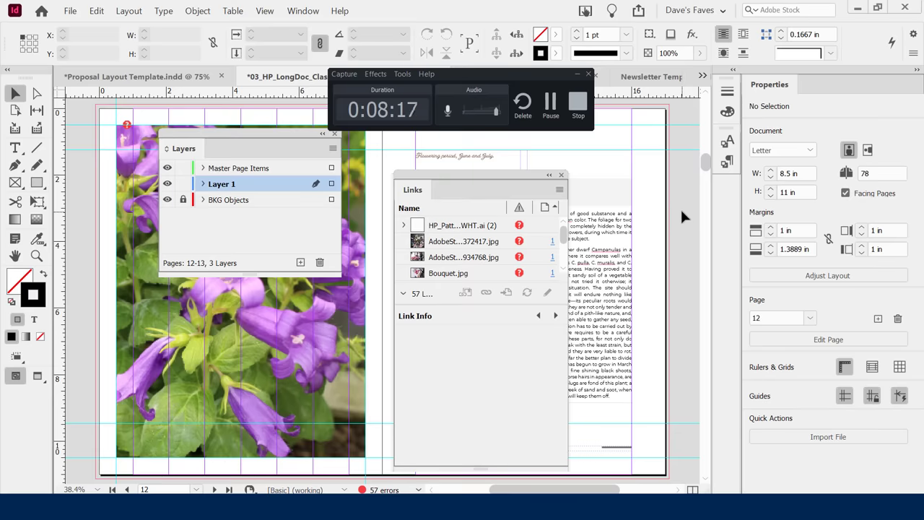
pyautogui.click(302, 10)
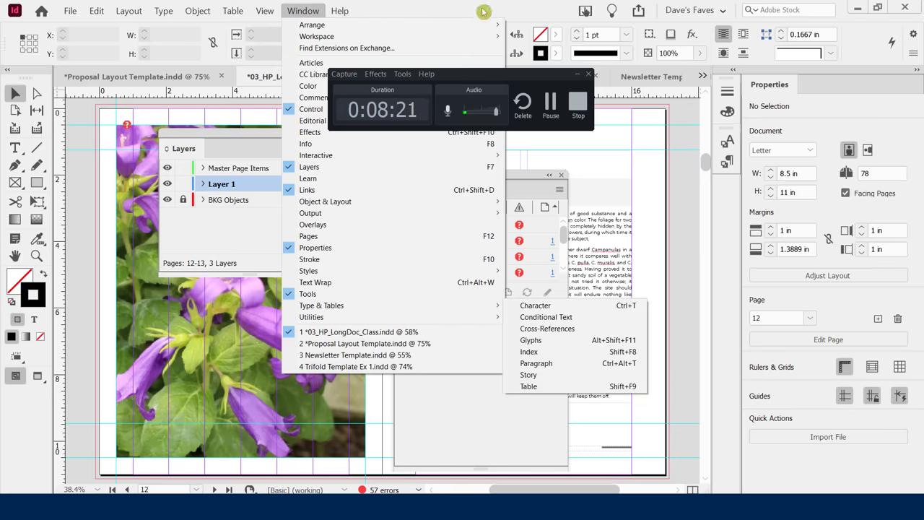
pyautogui.click(529, 14)
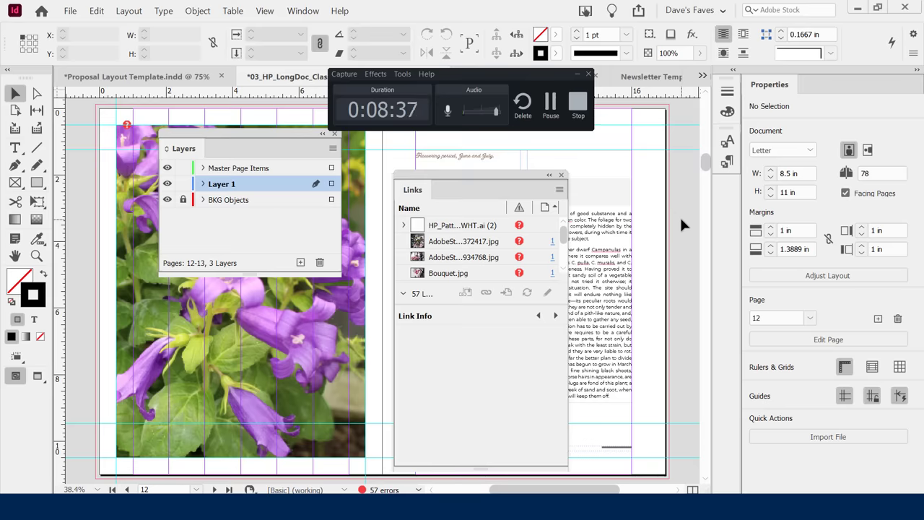
# Reset the custom workspace so Properties and Layers sit above the Pages panel again.
pyautogui.click(707, 13)
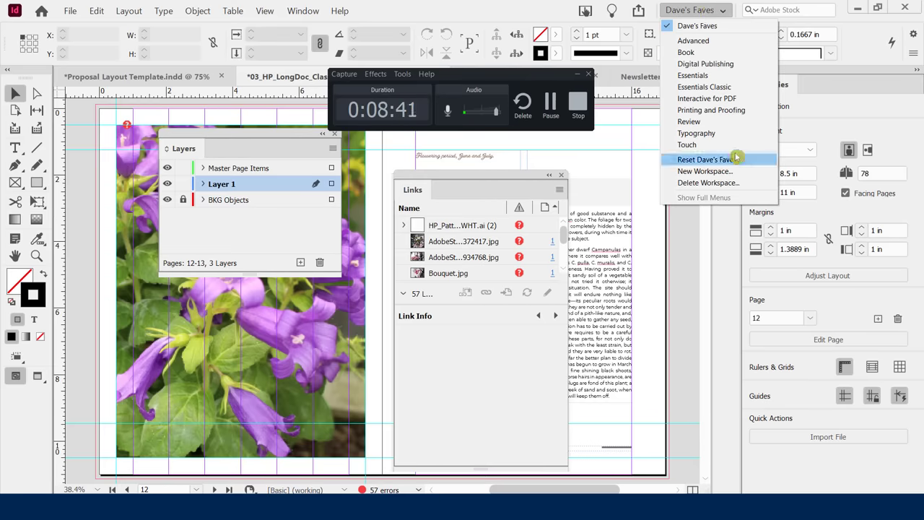
pyautogui.click(691, 159)
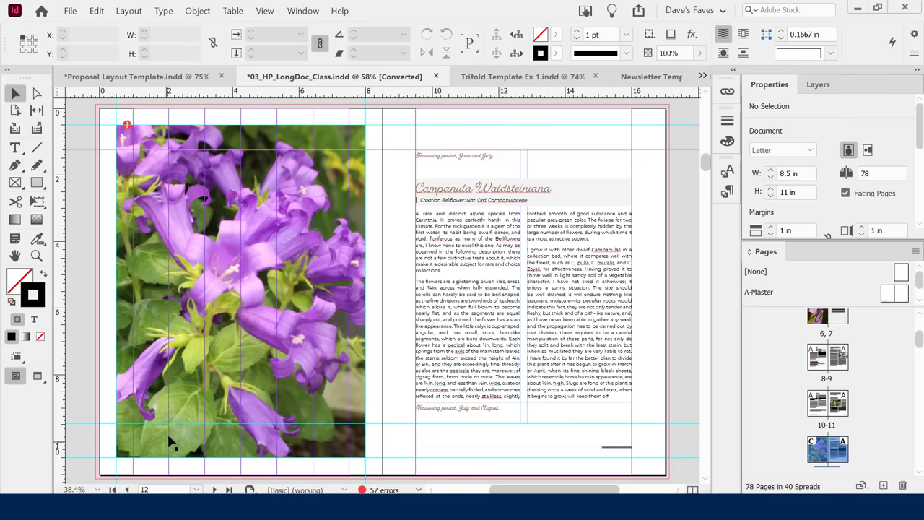
pyautogui.click(97, 490)
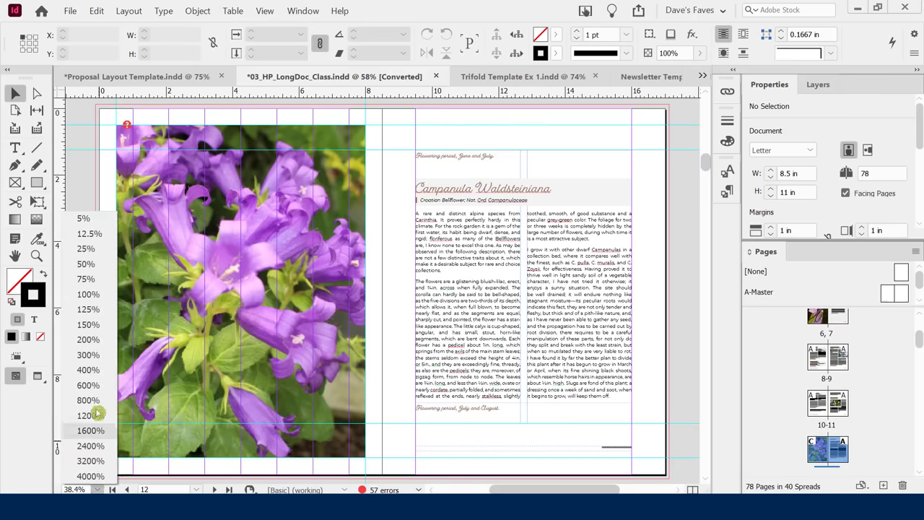
pyautogui.press('Escape')
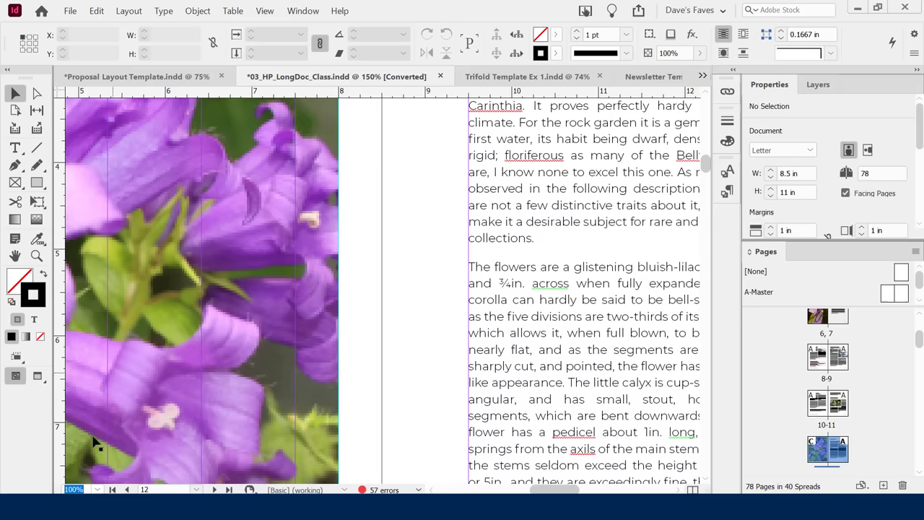
pyautogui.click(97, 489)
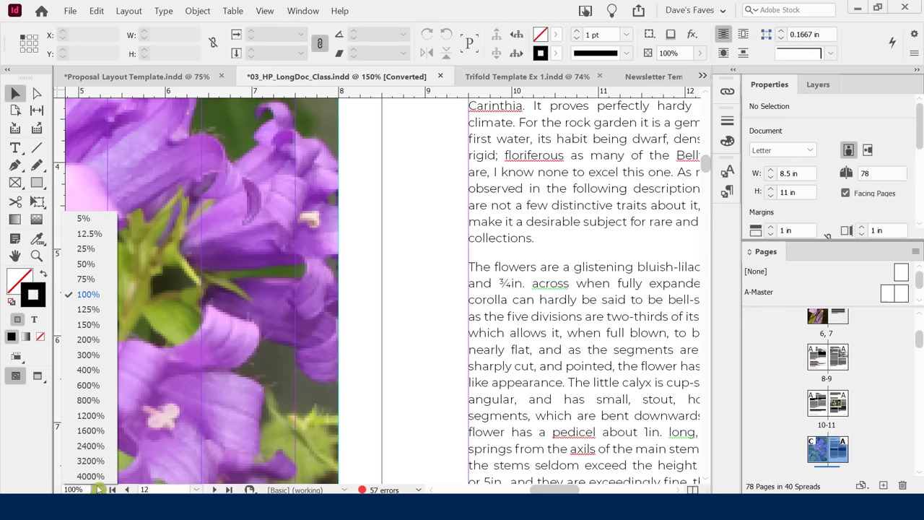
pyautogui.click(86, 248)
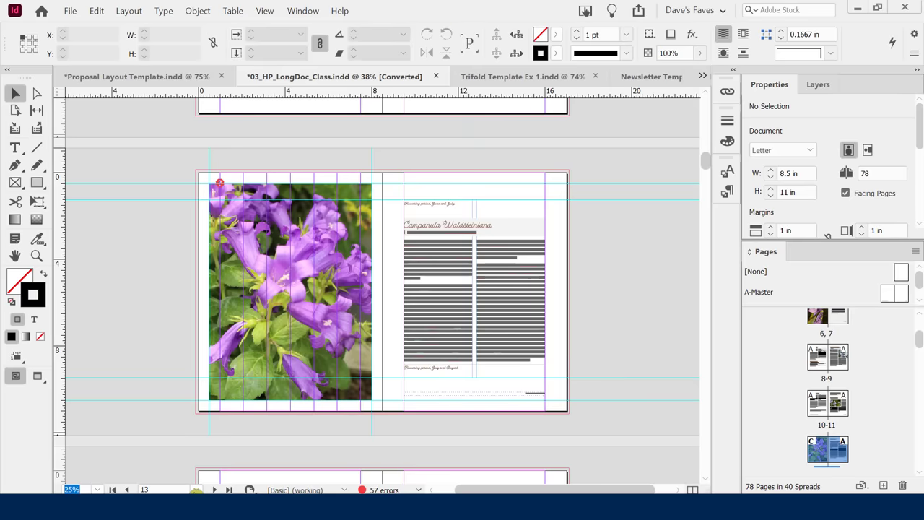
pyautogui.click(195, 489)
pyautogui.moveTo(207, 92); pyautogui.dragTo(203, 76)
pyautogui.click(161, 123)
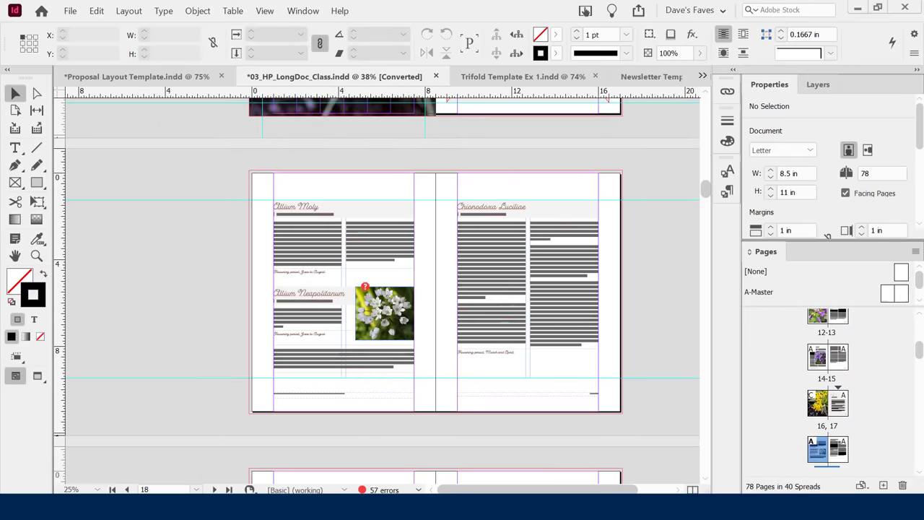
pyautogui.click(196, 489)
pyautogui.click(173, 275)
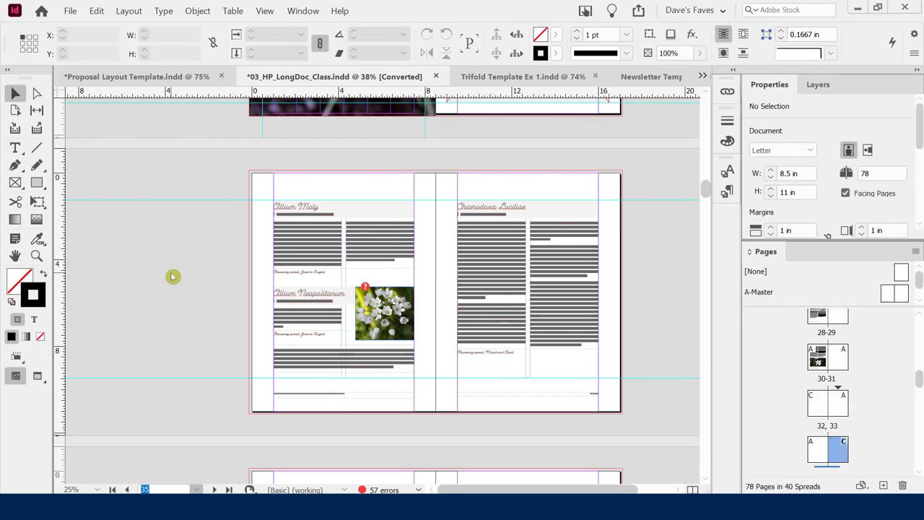
pyautogui.click(195, 489)
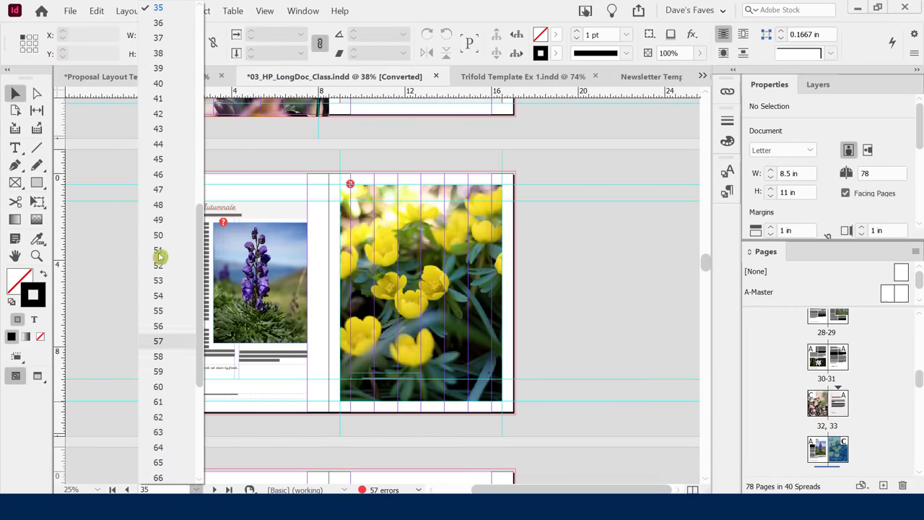
pyautogui.click(161, 188)
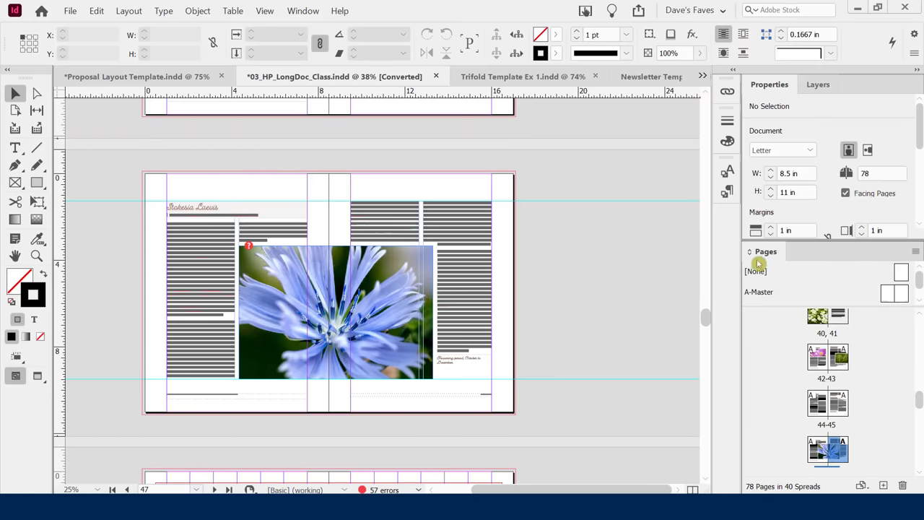
pyautogui.click(199, 490)
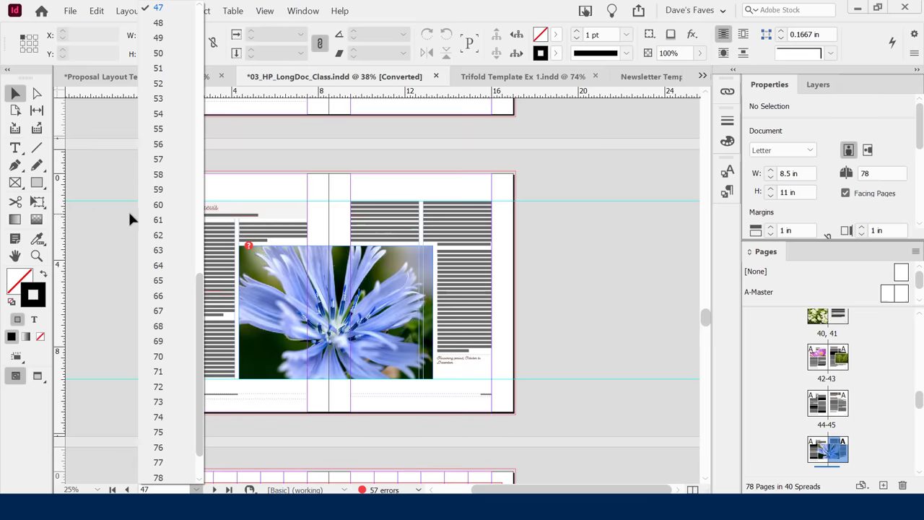
pyautogui.click(113, 222)
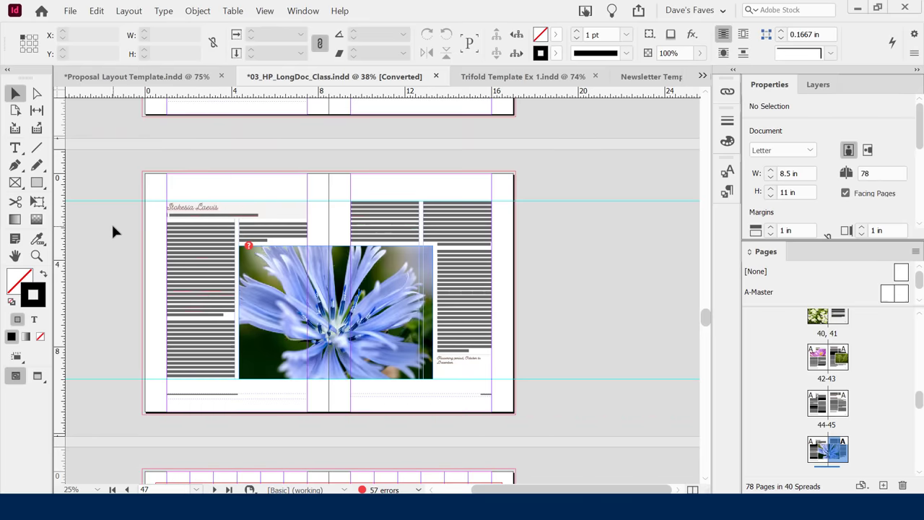
pyautogui.click(127, 489)
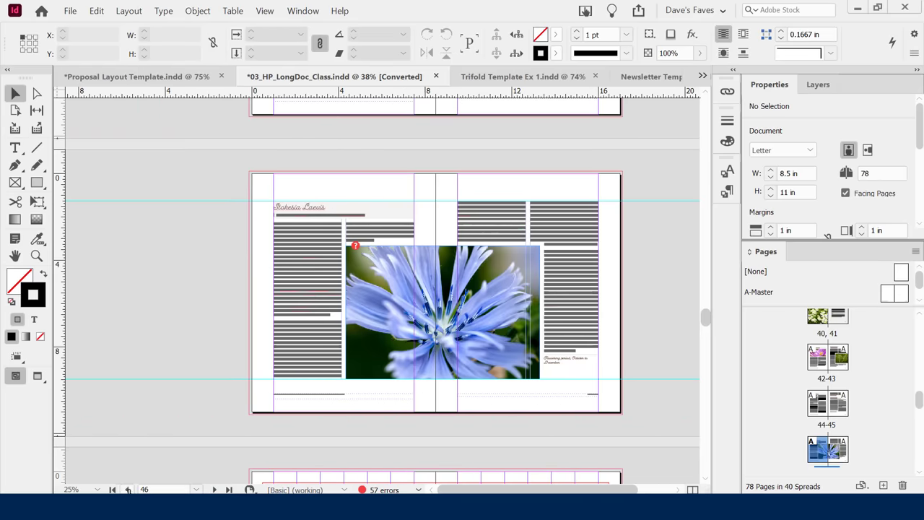
pyautogui.click(127, 490)
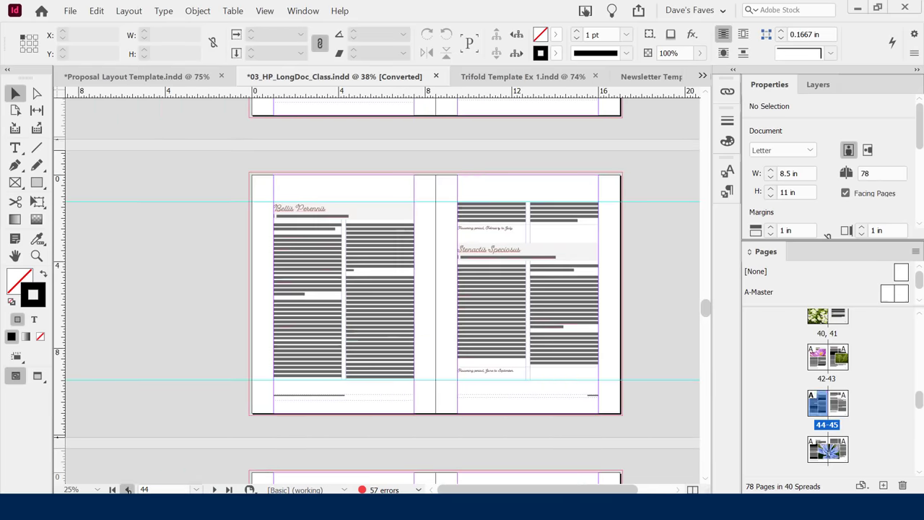
pyautogui.click(113, 489)
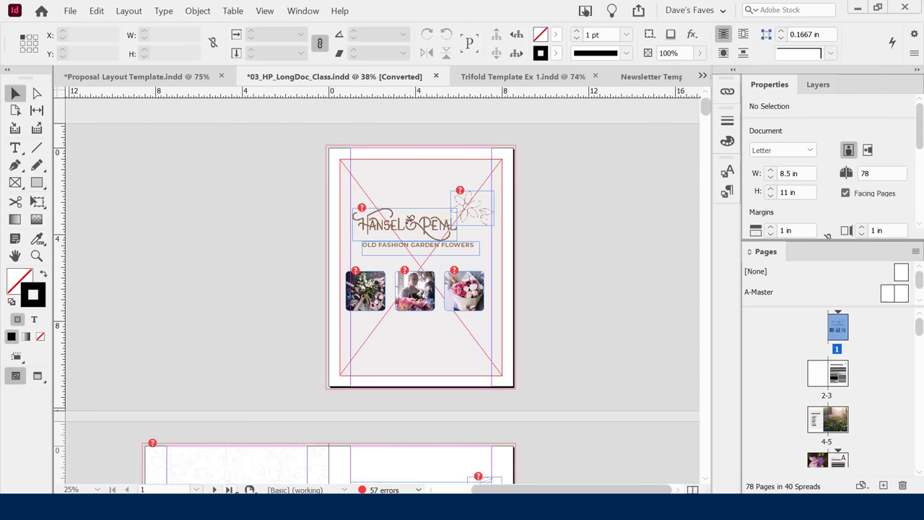
pyautogui.click(229, 490)
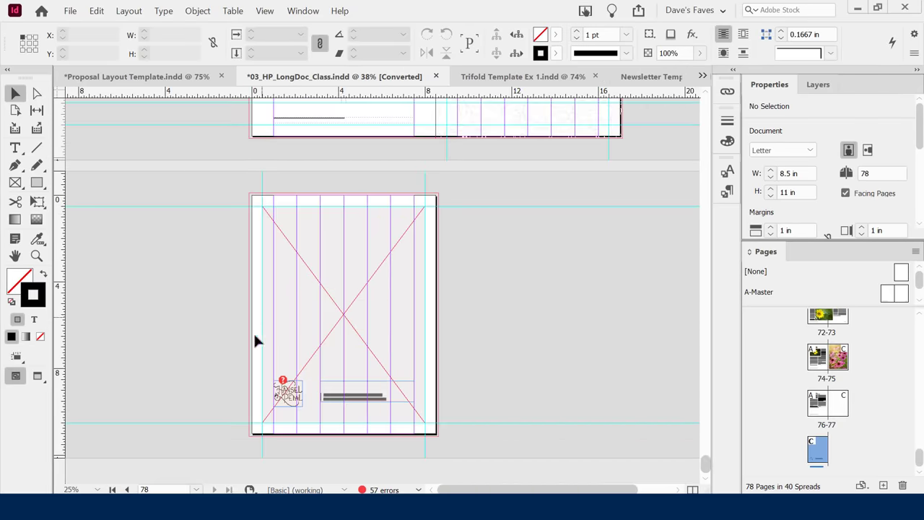
pyautogui.click(112, 489)
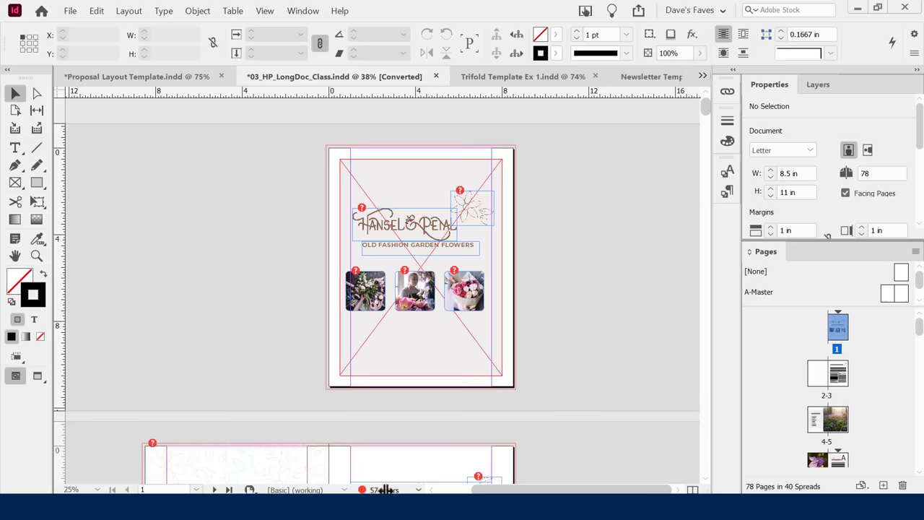
pyautogui.doubleClick(368, 489)
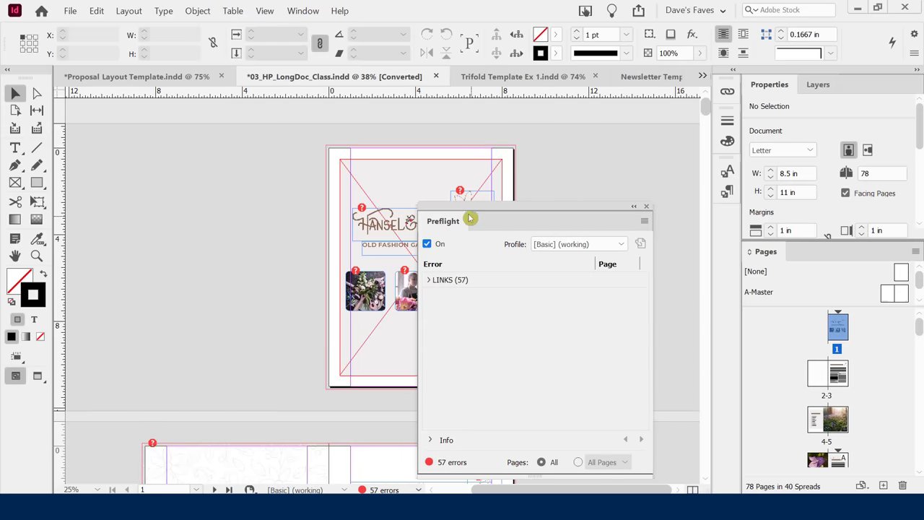
pyautogui.moveTo(471, 219); pyautogui.dragTo(168, 129)
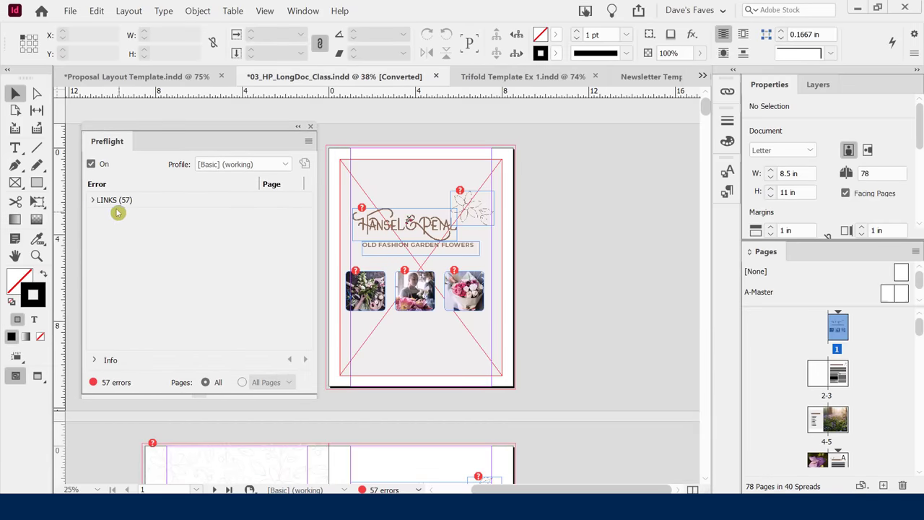
pyautogui.click(92, 200)
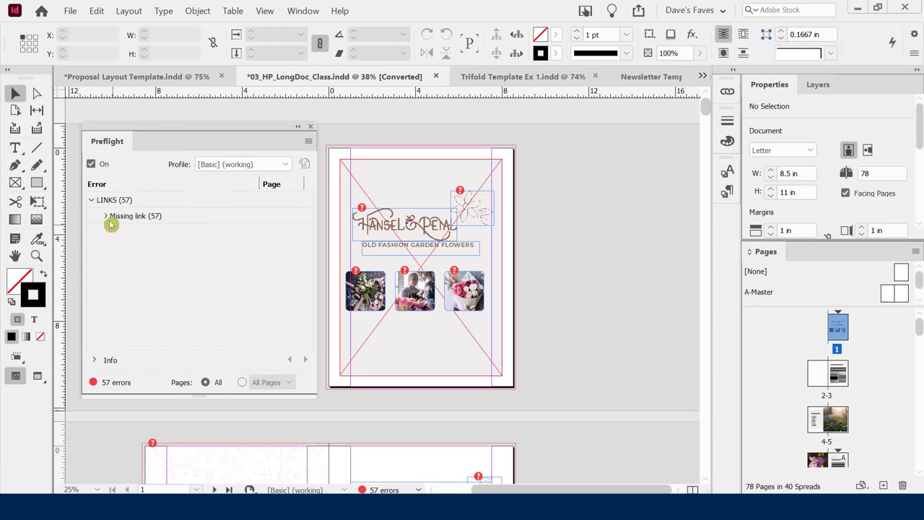
pyautogui.click(105, 218)
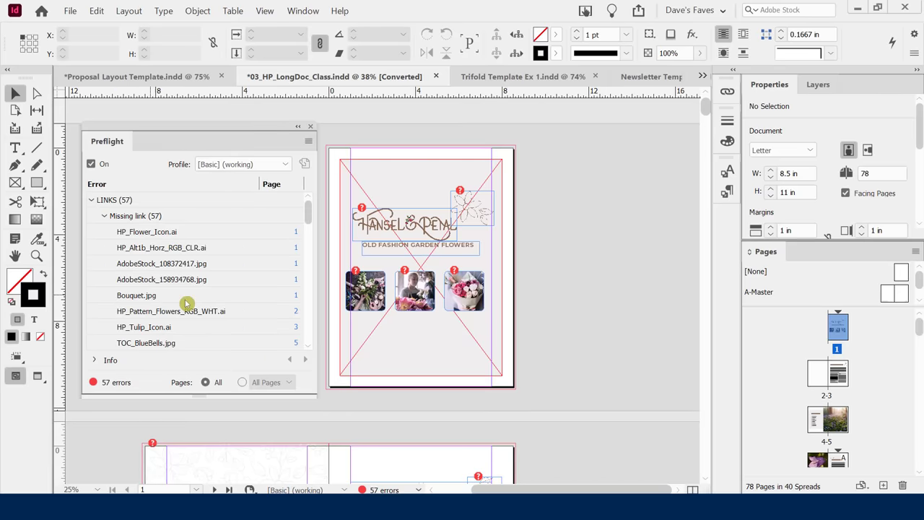
pyautogui.click(312, 128)
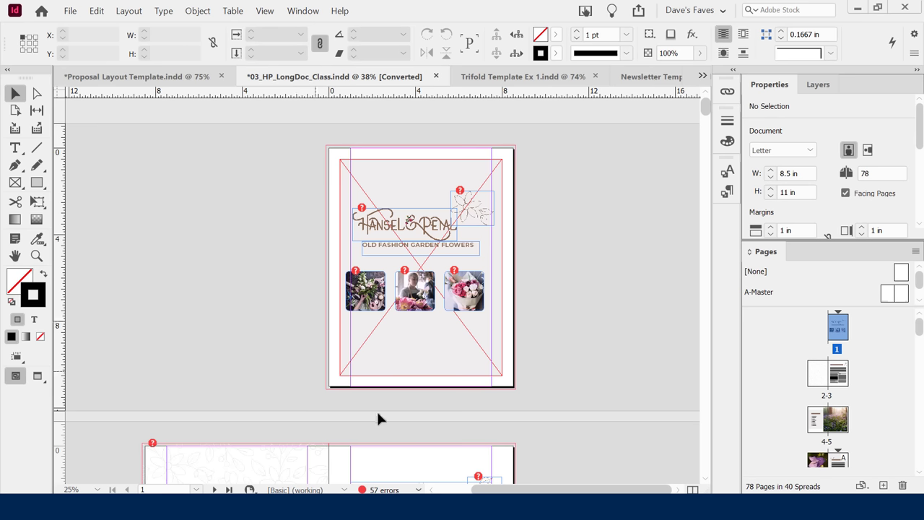
pyautogui.click(376, 489)
# Float the Properties panel onto the pasteboard and lengthen it to show margins and page options.
pyautogui.moveTo(772, 92); pyautogui.dragTo(132, 120)
pyautogui.moveTo(185, 271); pyautogui.dragTo(187, 387)
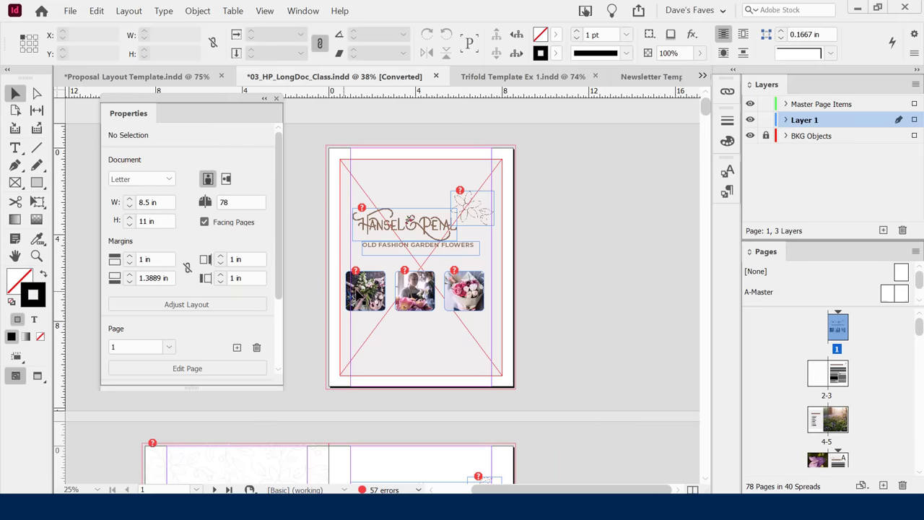
pyautogui.click(371, 292)
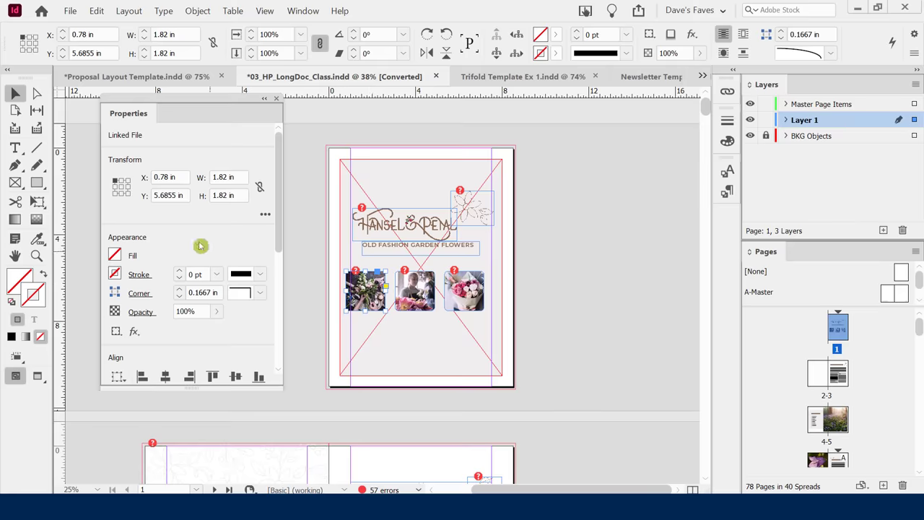
pyautogui.moveTo(279, 169); pyautogui.dragTo(288, 154)
# Scroll to spread 2-3, select the INTRODUCTION heading text and its frame, then deselect.
pyautogui.click(561, 274)
pyautogui.scroll(-5, 561, 274)
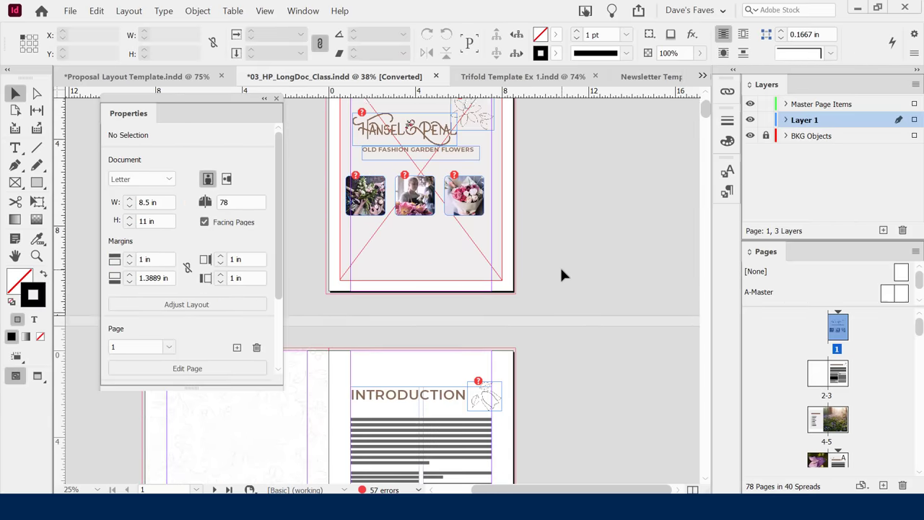
pyautogui.doubleClick(388, 299)
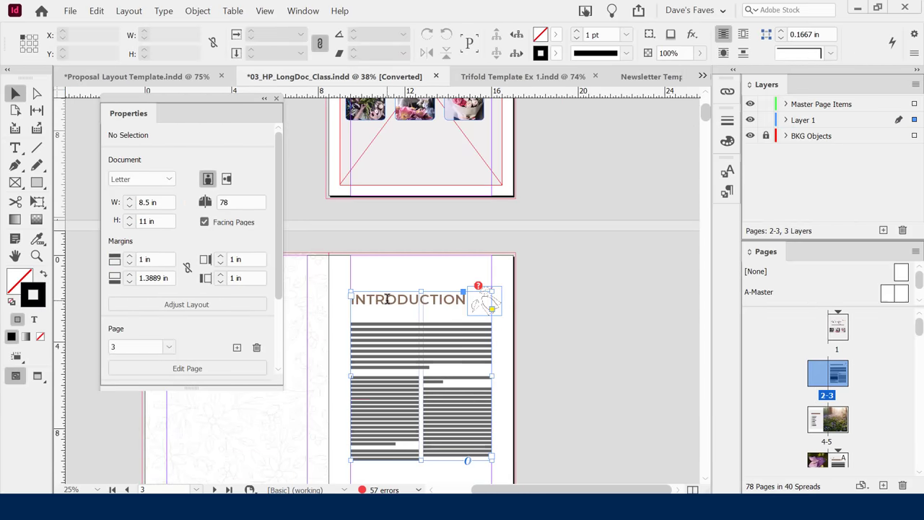
pyautogui.doubleClick(387, 299)
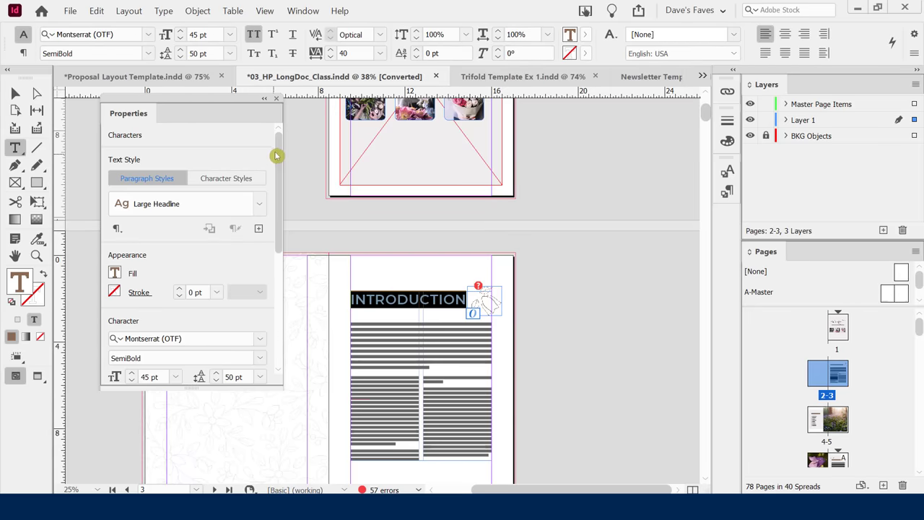
pyautogui.scroll(-1, 279, 166)
pyautogui.scroll(1, 289, 138)
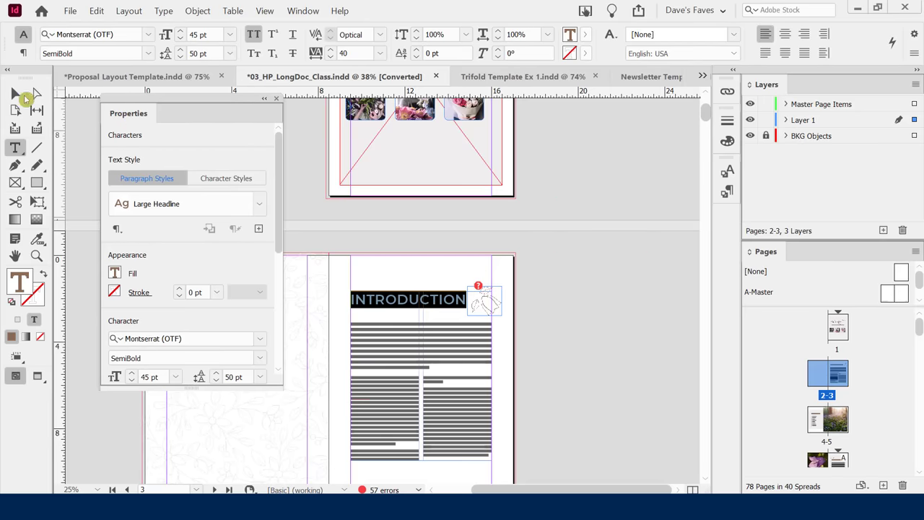
pyautogui.click(15, 94)
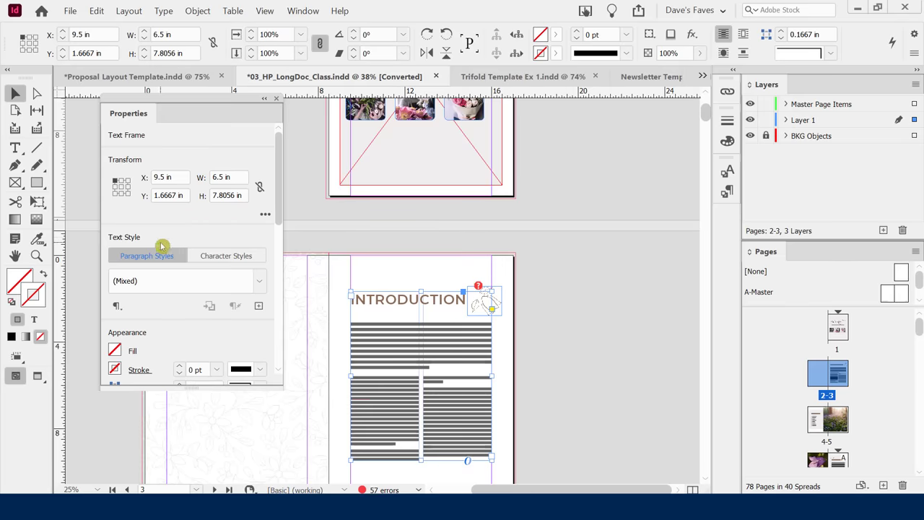
pyautogui.click(581, 306)
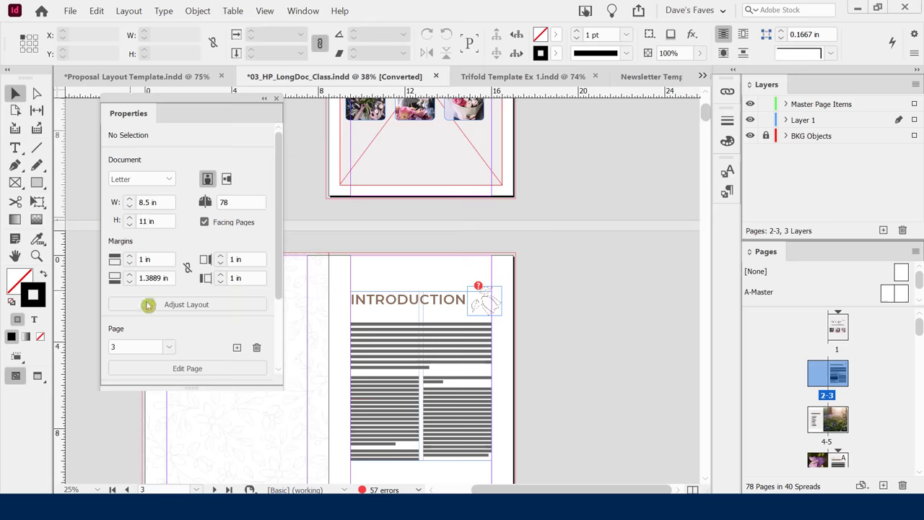
# Select the middle photo, then re-select and deselect the INTRODUCTION heading frame.
pyautogui.moveTo(279, 165); pyautogui.dragTo(279, 140)
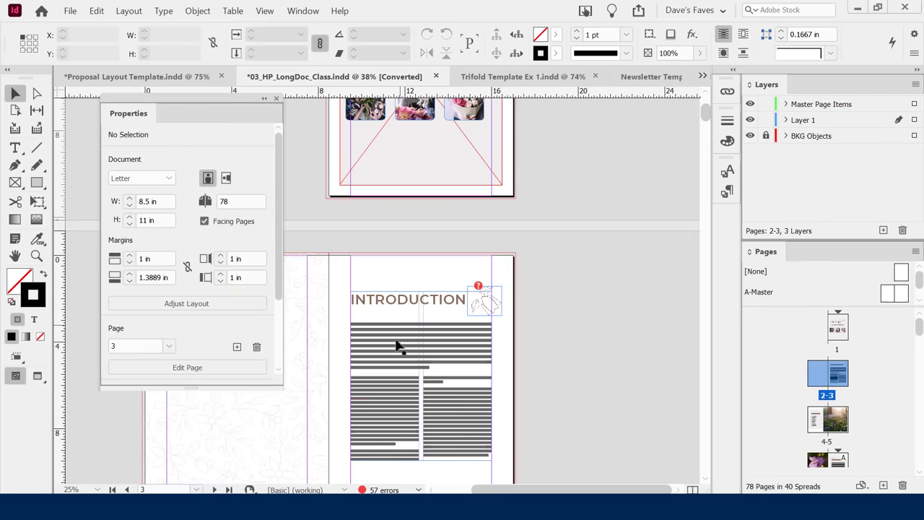
pyautogui.click(413, 115)
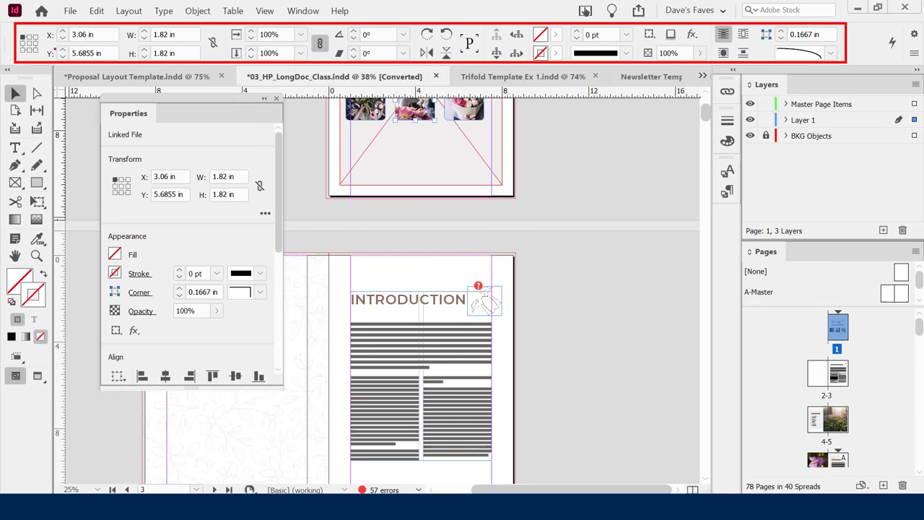
pyautogui.click(369, 304)
pyautogui.doubleClick(369, 304)
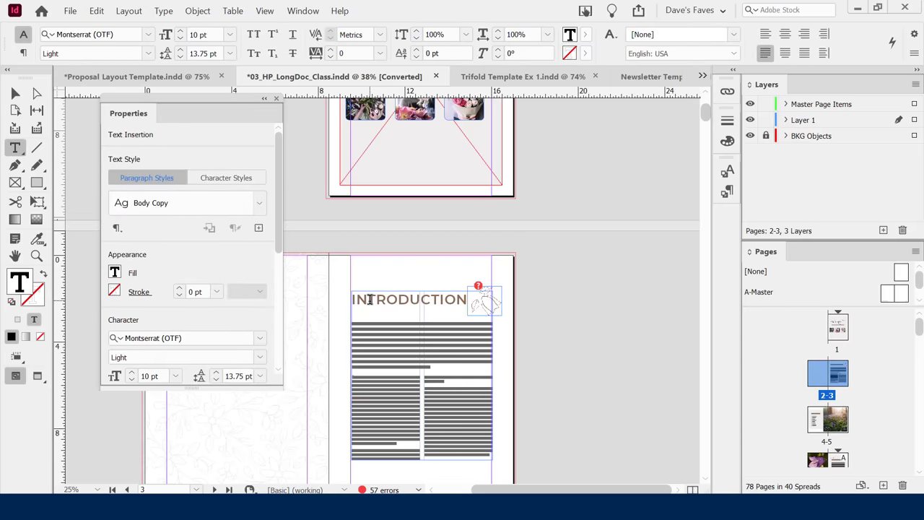
pyautogui.doubleClick(368, 300)
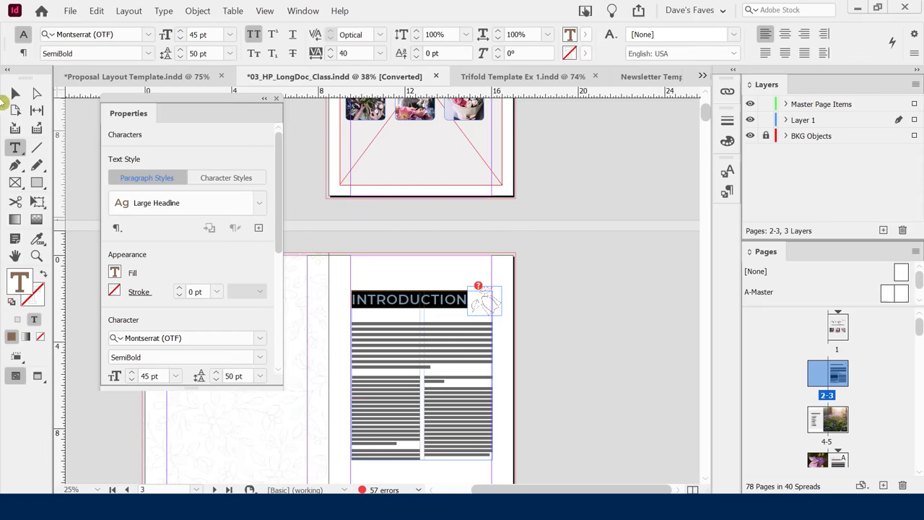
pyautogui.press('Escape')
pyautogui.click(562, 284)
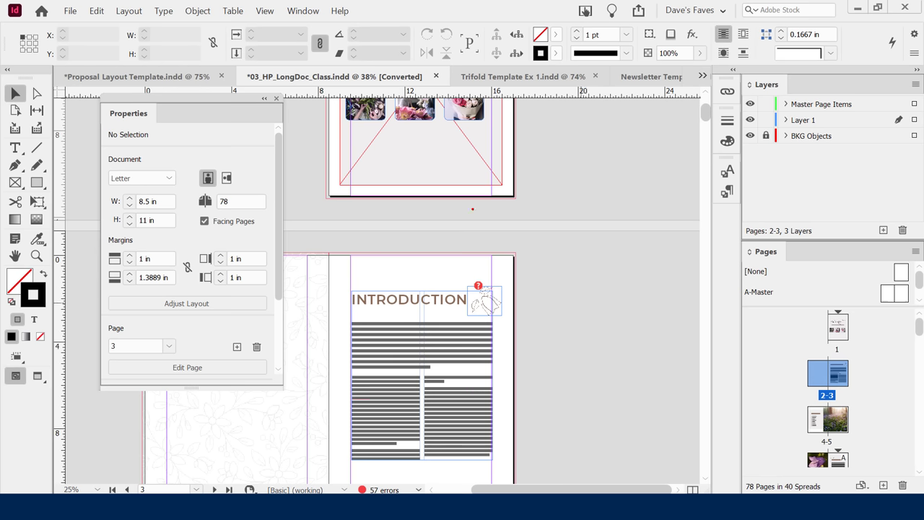
# Switch to Preview screen mode with W, hiding guides, frame edges and error markers.
pyautogui.write('tw')
pyautogui.press('BackSpace')
pyautogui.write('E')
pyautogui.press('BackSpace')
pyautogui.write('W')
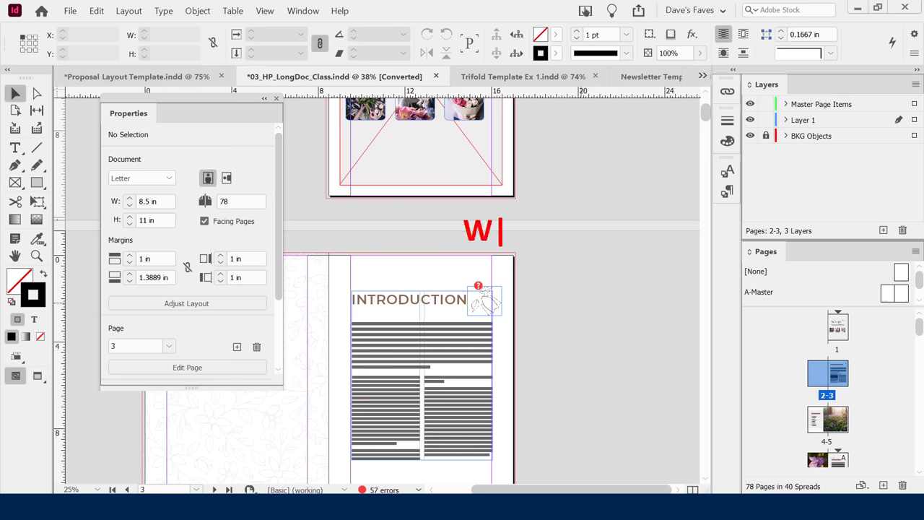
pyautogui.press('Return')
pyautogui.write('SHIF')
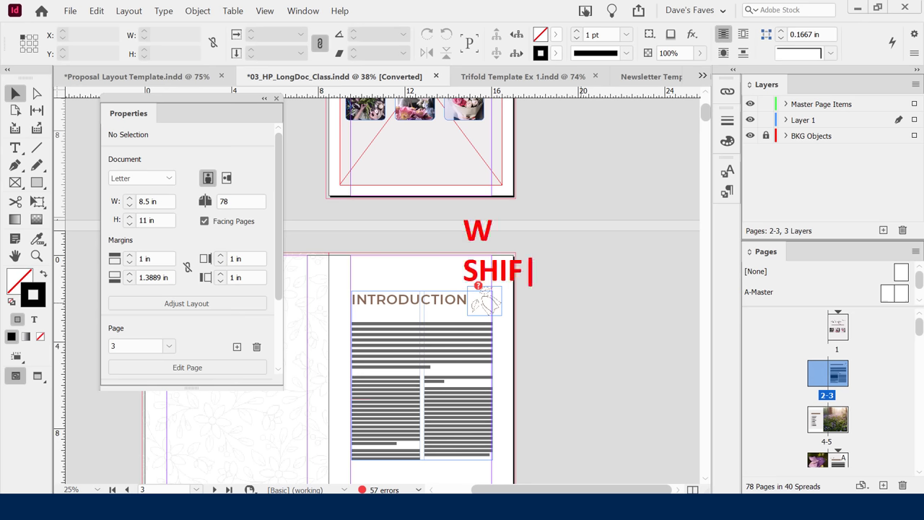
pyautogui.write('T + W')
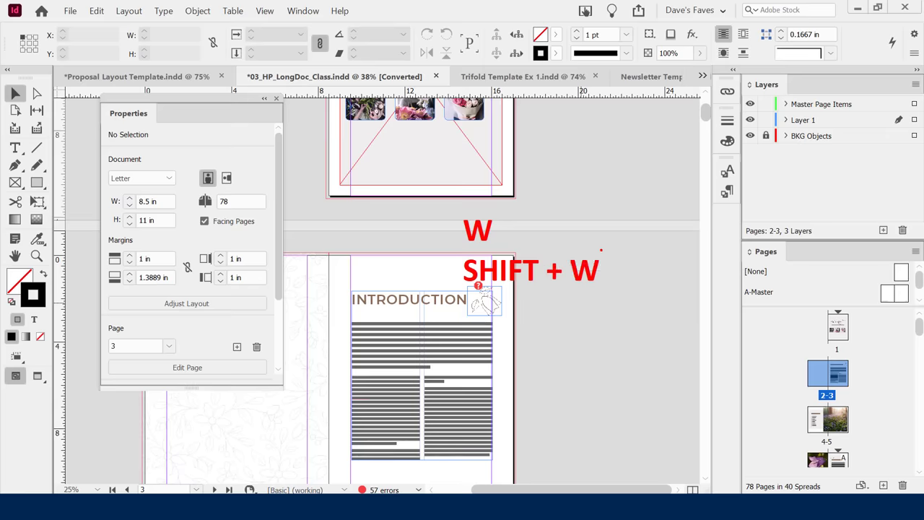
pyautogui.press('Escape')
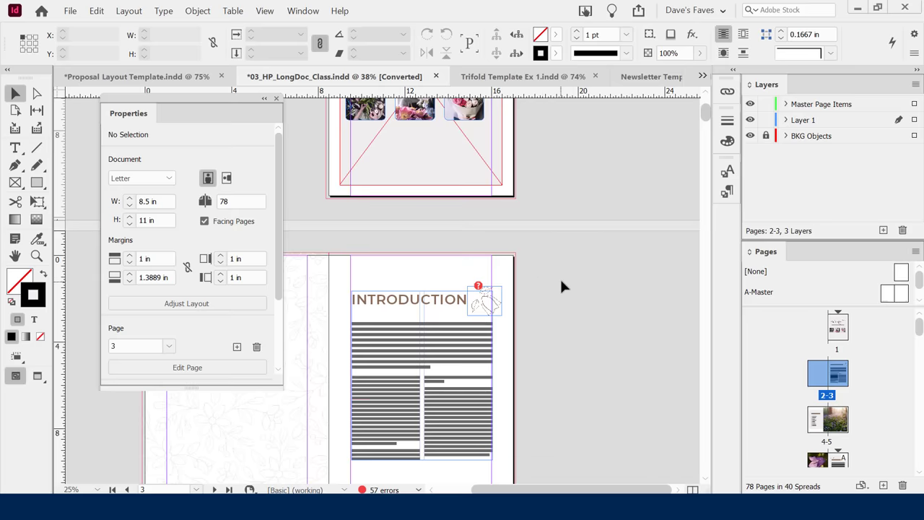
pyautogui.press('w')
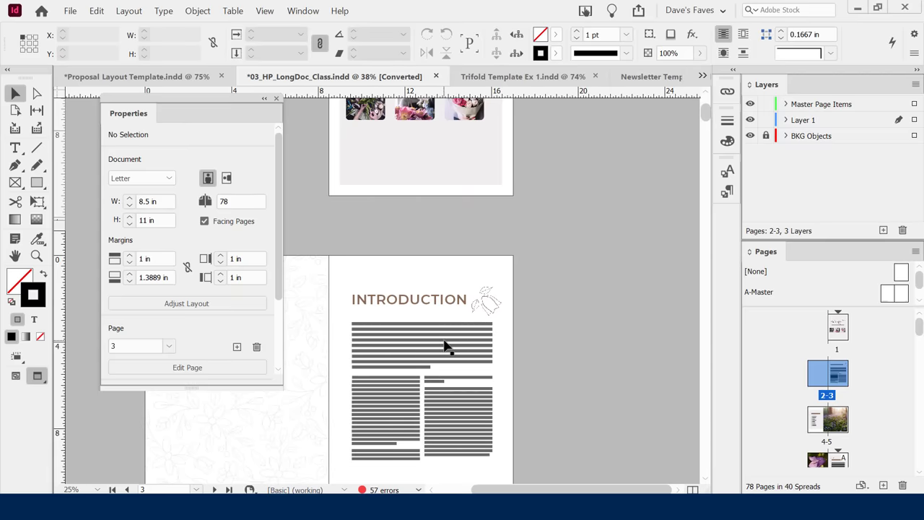
# Zoom to 50% and scroll around spread 2-3 to check the Introduction page.
pyautogui.hotkey('ctrl', '=')
pyautogui.hotkey('ctrl', '=')
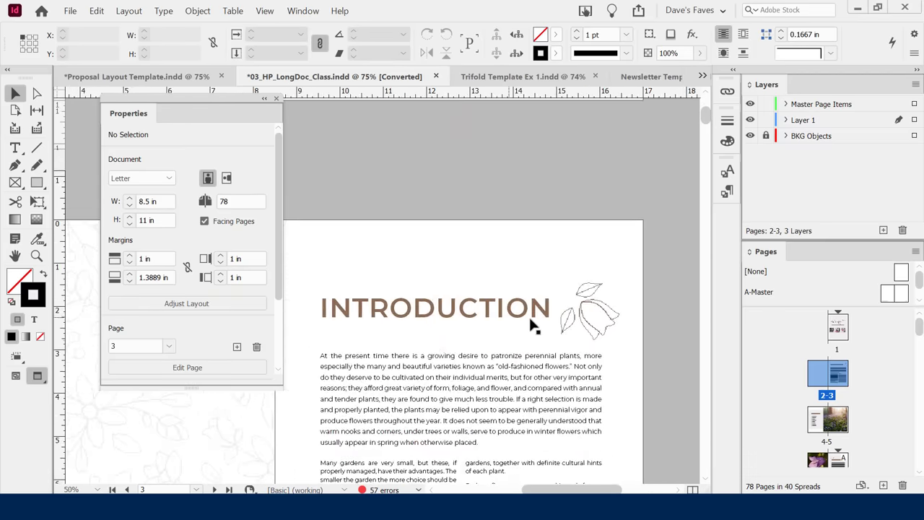
pyautogui.scroll(-3, 531, 320)
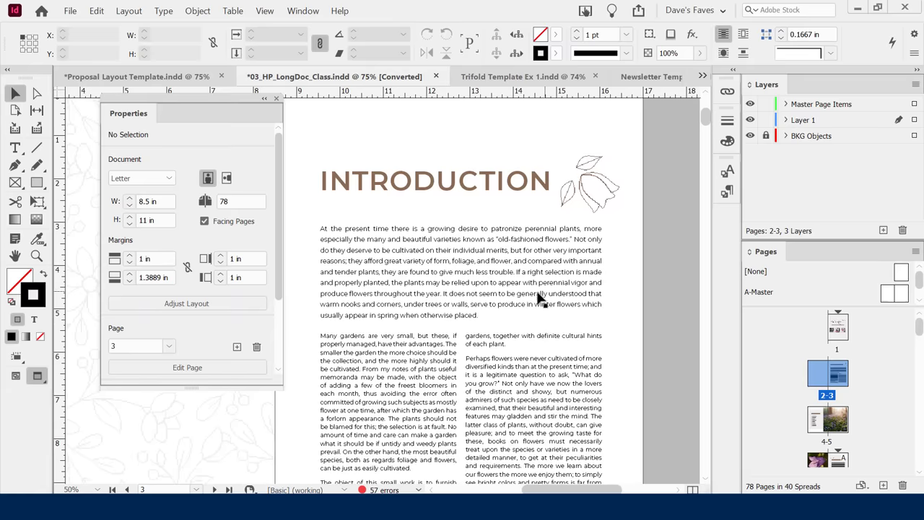
pyautogui.scroll(2, 496, 303)
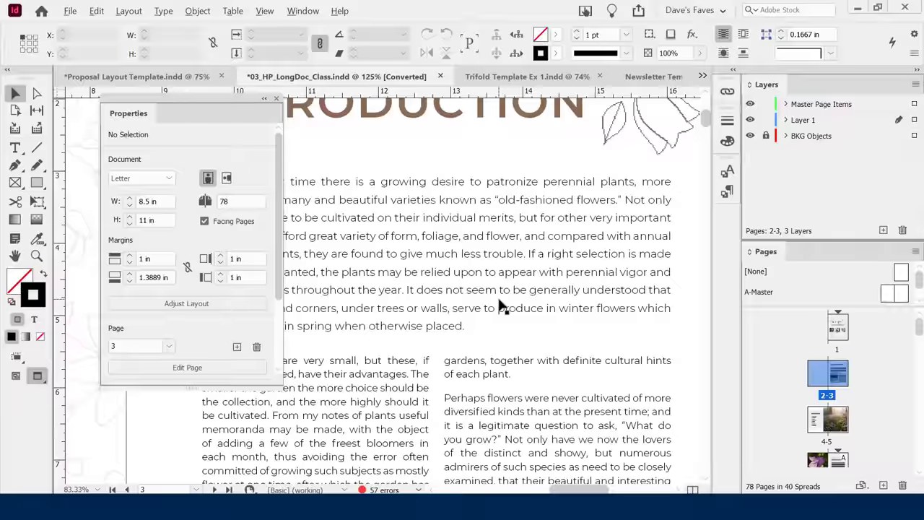
pyautogui.scroll(-2, 505, 298)
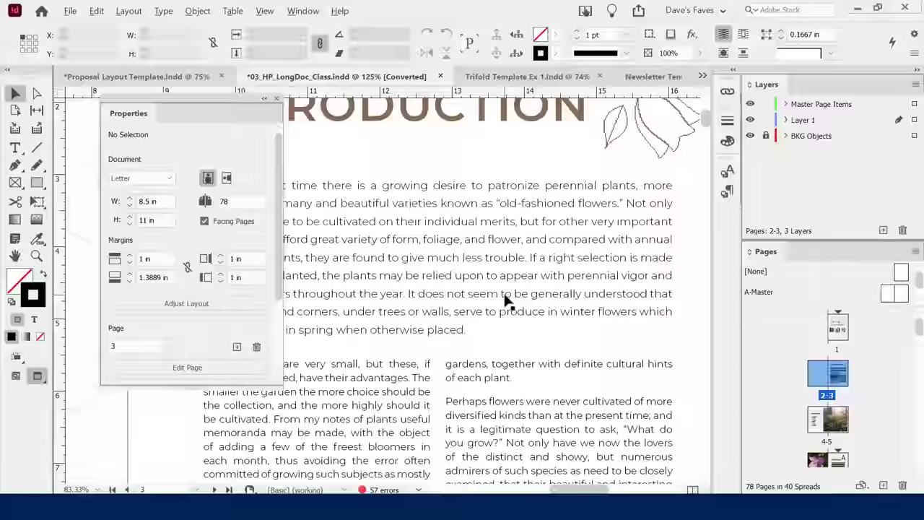
pyautogui.scroll(1, 504, 298)
pyautogui.scroll(-1, 504, 298)
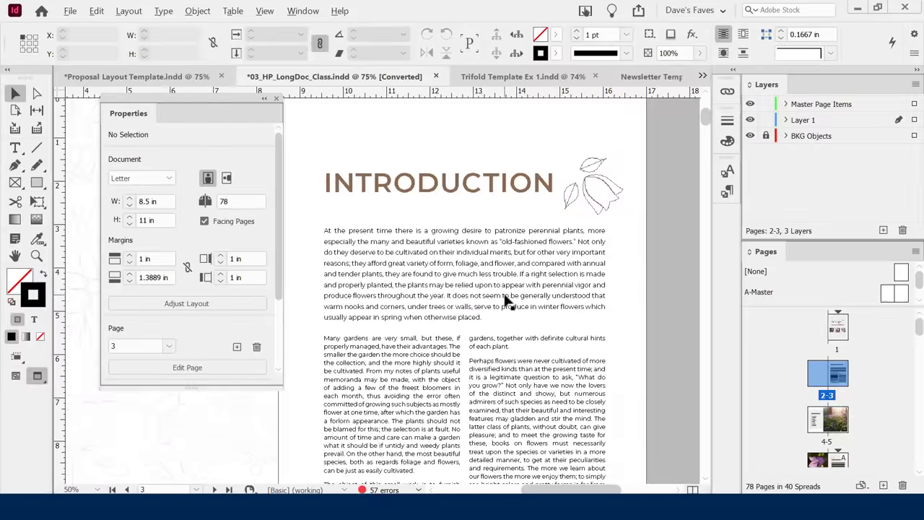
pyautogui.scroll(1, 504, 298)
pyautogui.scroll(-1, 504, 298)
pyautogui.scroll(1, 504, 298)
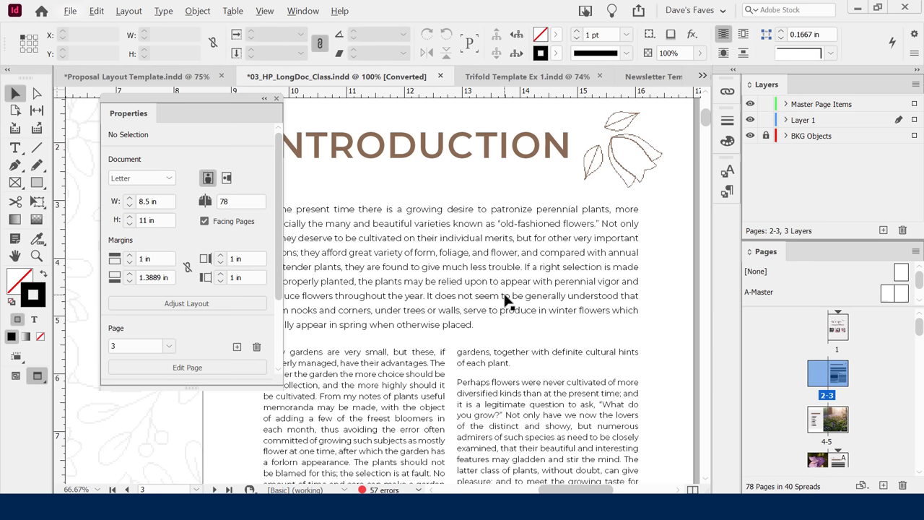
pyautogui.hotkey('alt', 'w')
# Toggle guides and frame edges with W, then enter Presentation mode with Shift+W.
pyautogui.click(587, 282)
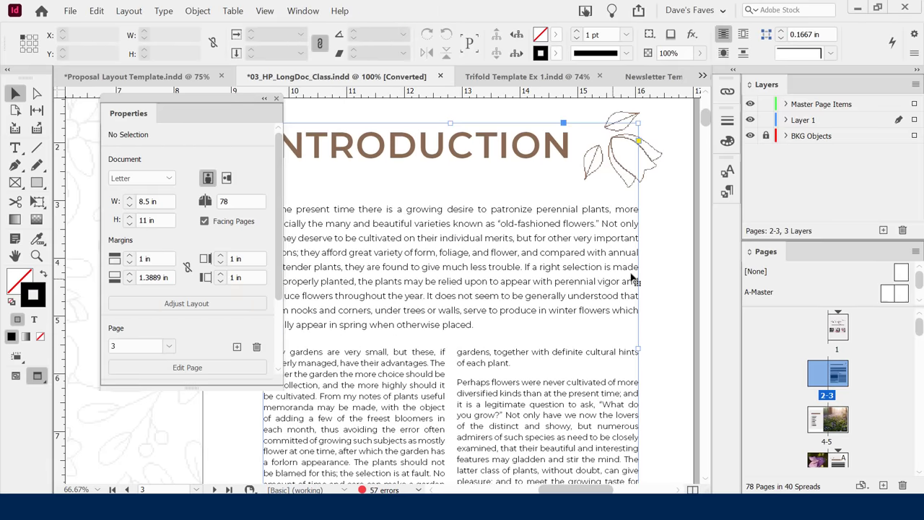
pyautogui.press('w')
pyautogui.click(658, 276)
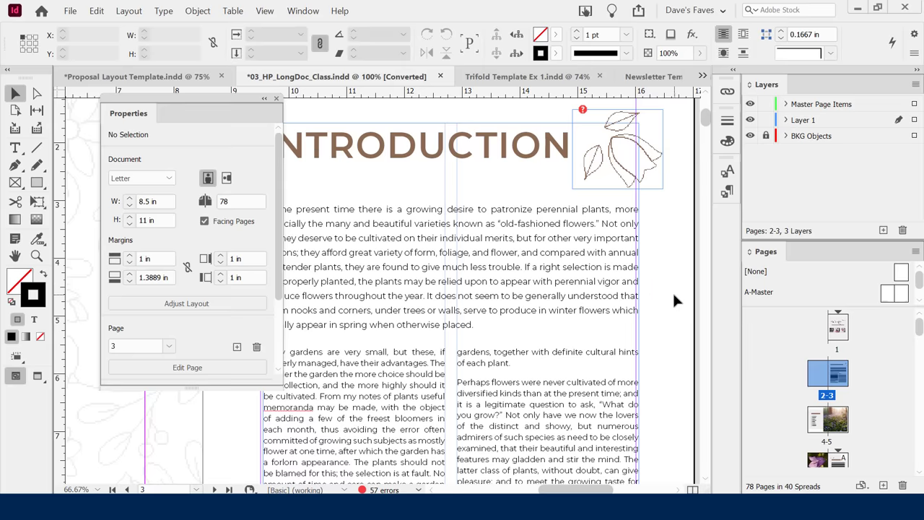
pyautogui.press('w')
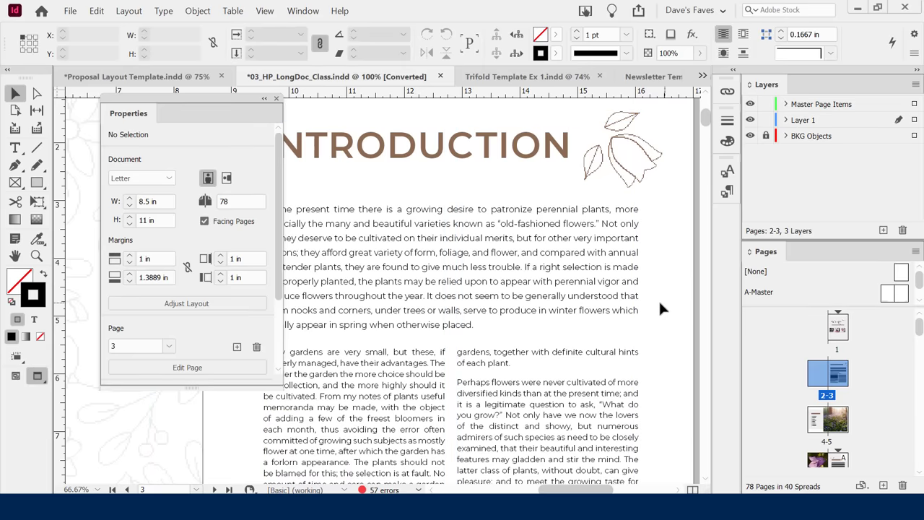
pyautogui.press('w')
pyautogui.press('w')
pyautogui.press('w')
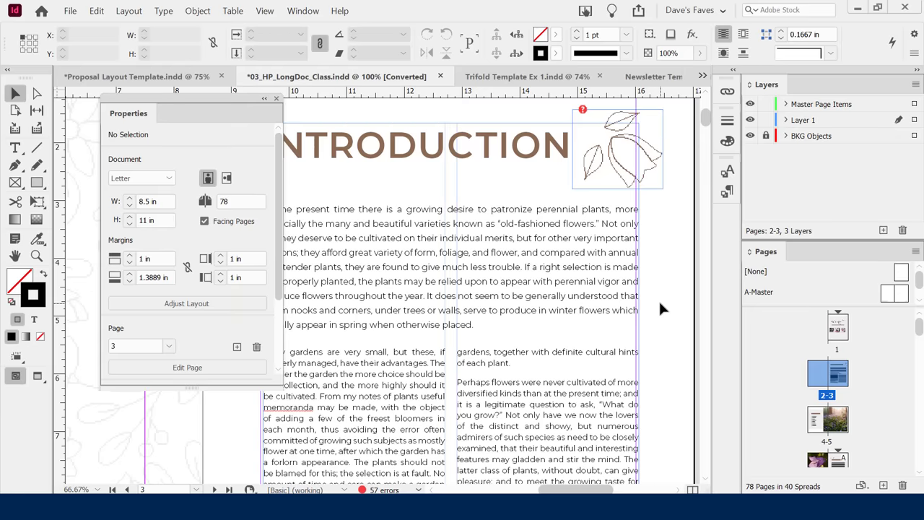
pyautogui.press('w')
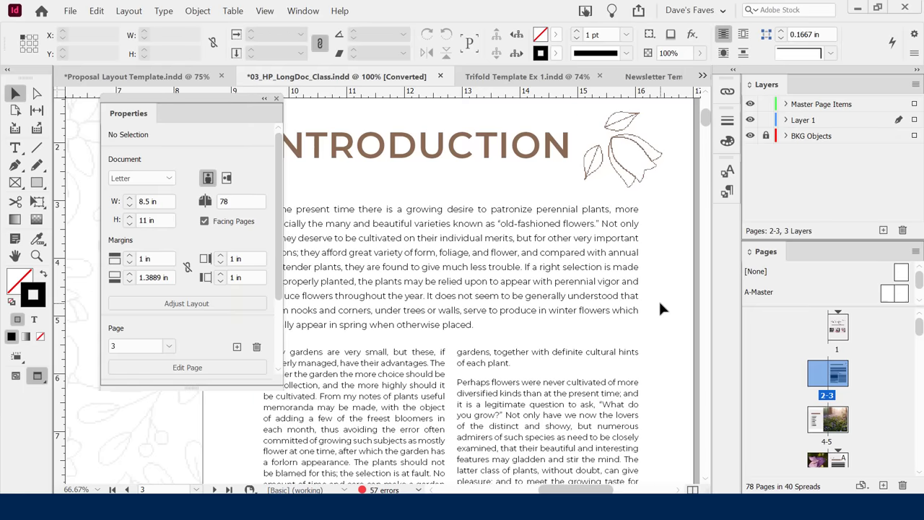
pyautogui.hotkey('shift', 'w')
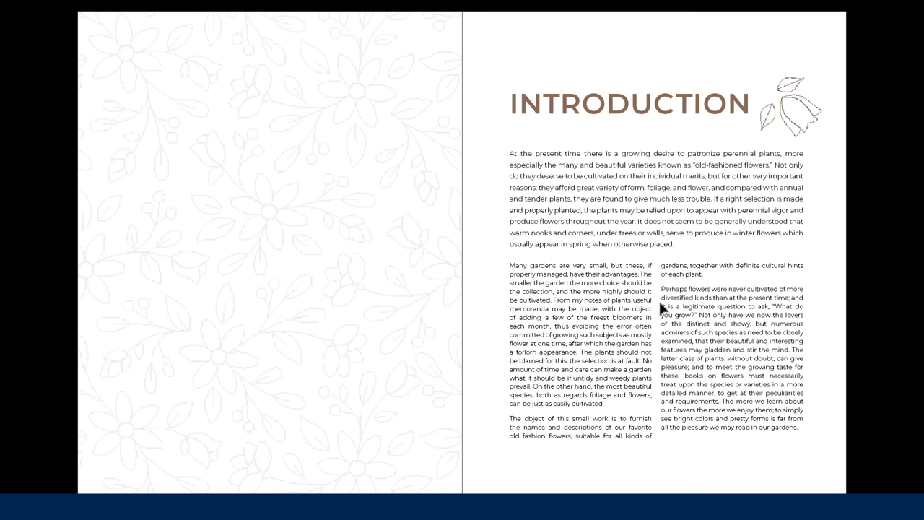
# Step through the spreads full screen, then exit to Normal mode on the Campanula Speciosa spread 10-11.
pyautogui.press('Left')
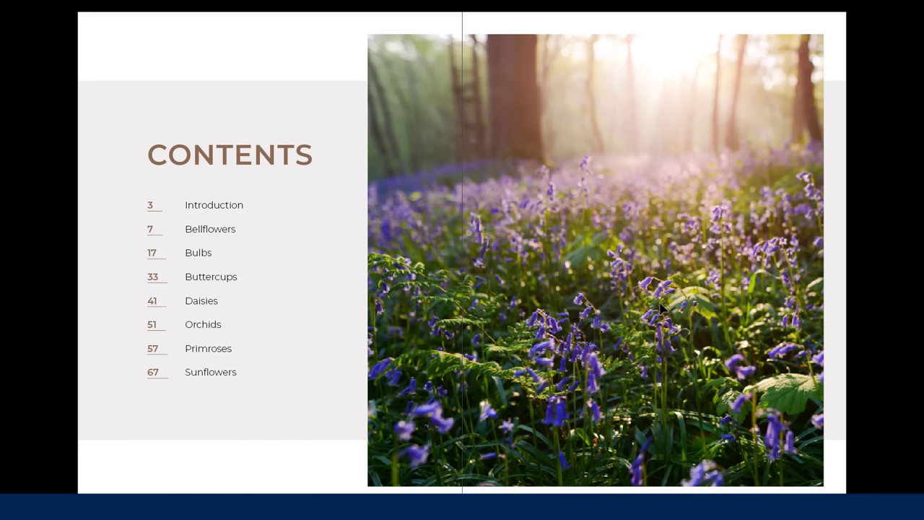
pyautogui.press('Right')
pyautogui.press('Right')
pyautogui.press('Right')
pyautogui.press('Right')
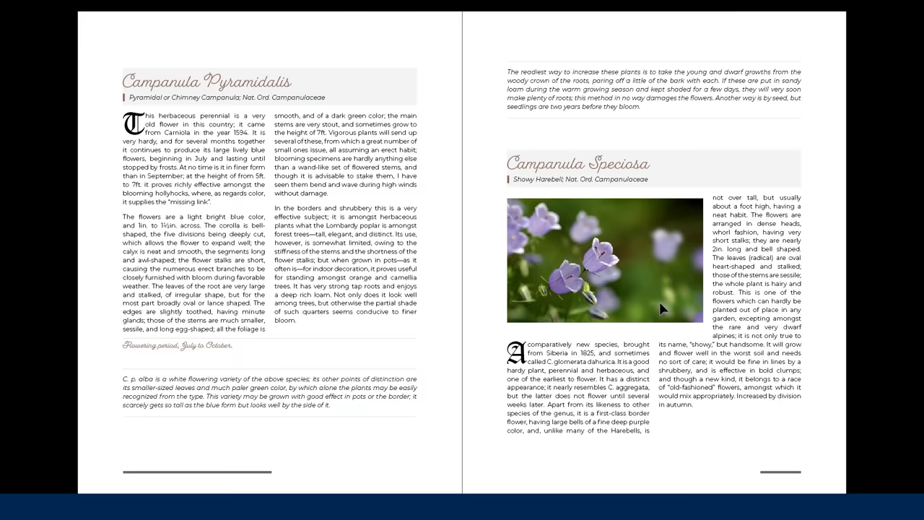
pyautogui.press('Right')
pyautogui.press('Right')
pyautogui.press('Escape')
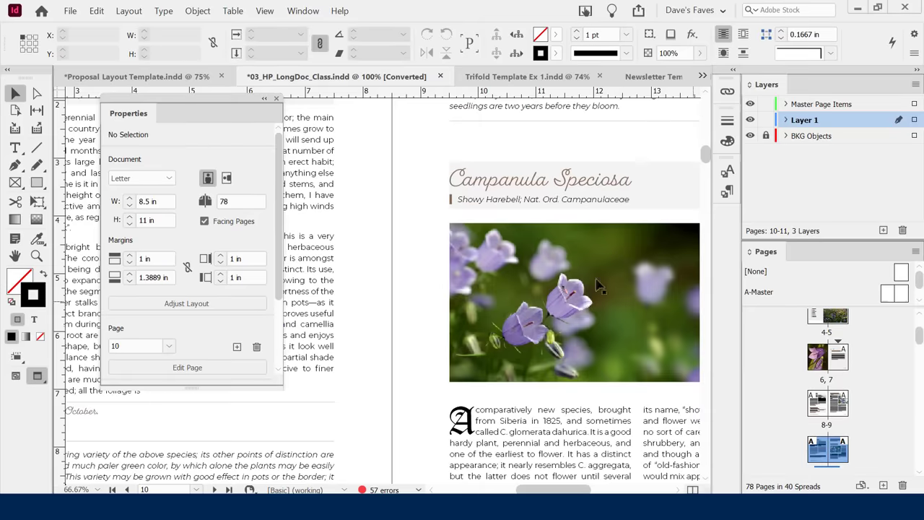
pyautogui.press('w')
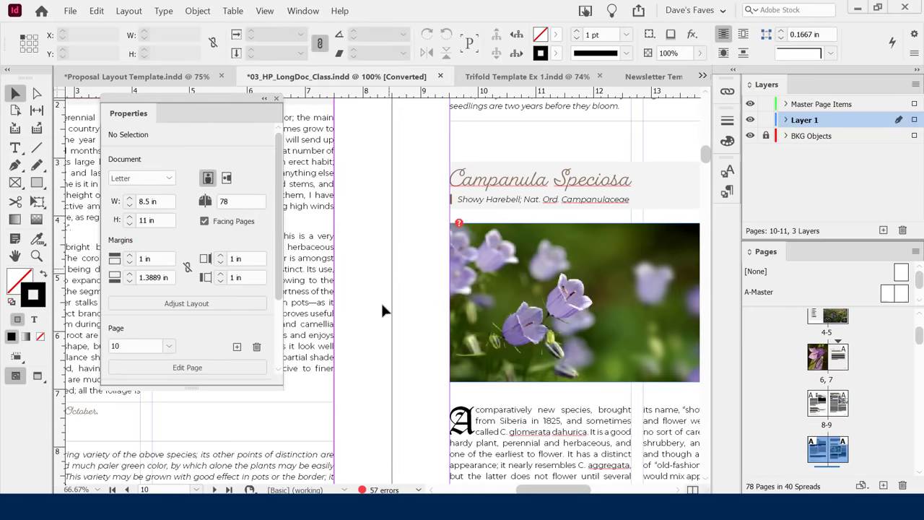
pyautogui.scroll(-3, 433, 381)
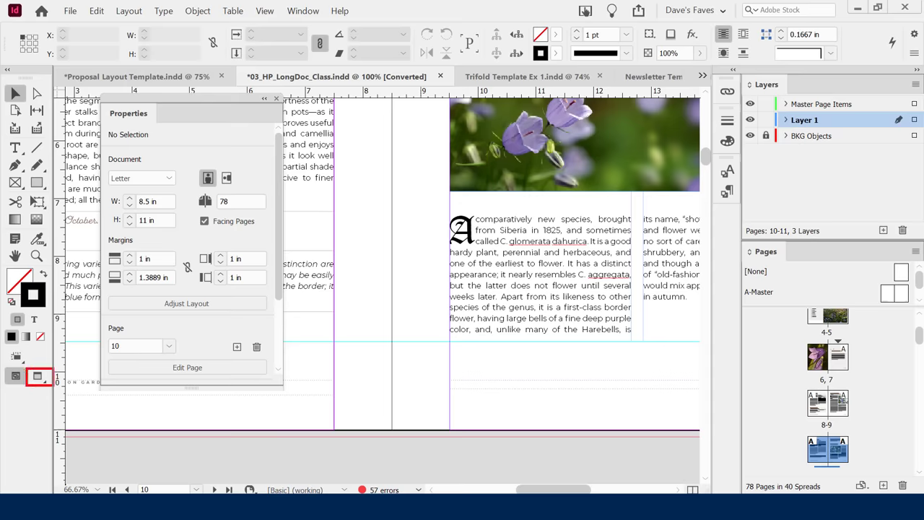
# Present the Campanula spread full screen from the toolbox Screen Mode flyout, then exit with Esc.
pyautogui.click(38, 376)
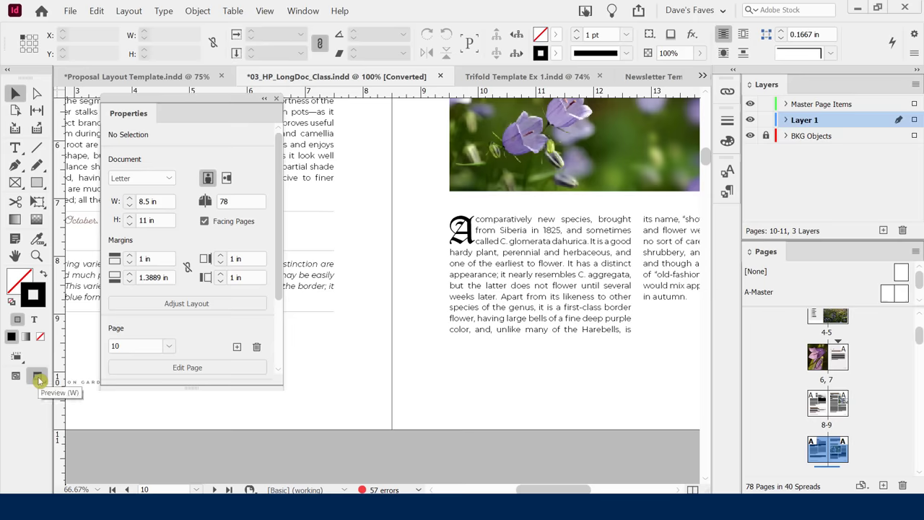
pyautogui.click(38, 378)
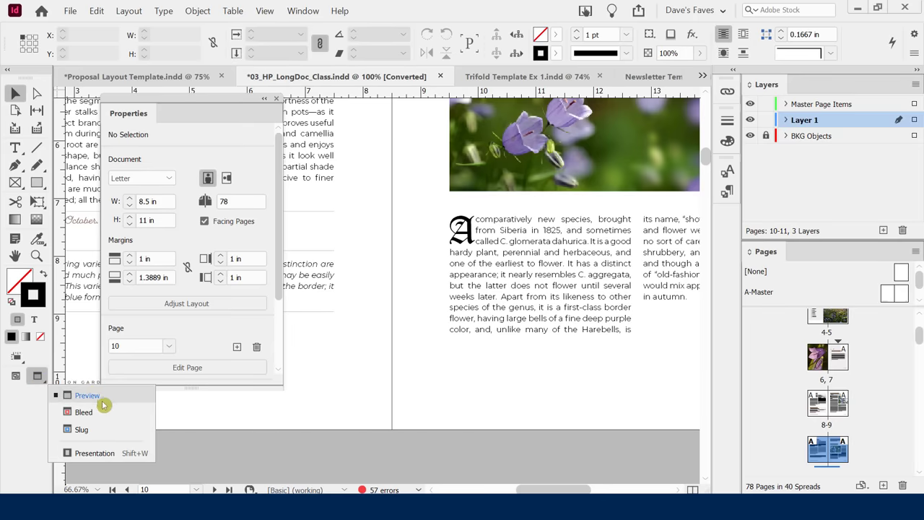
pyautogui.click(88, 454)
pyautogui.press('Escape')
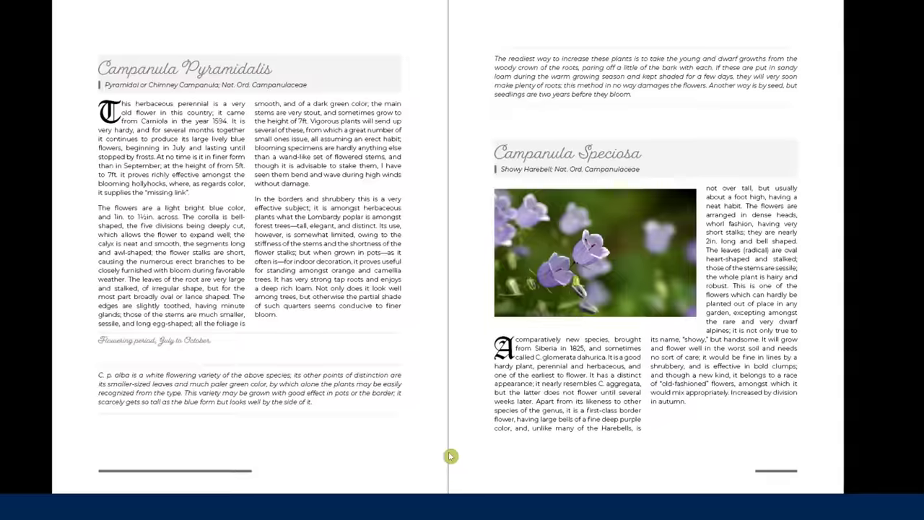
# Try the other screen modes and Presentation again, ending in Normal mode with guides and frame edges showing.
pyautogui.moveTo(37, 376); pyautogui.dragTo(79, 401)
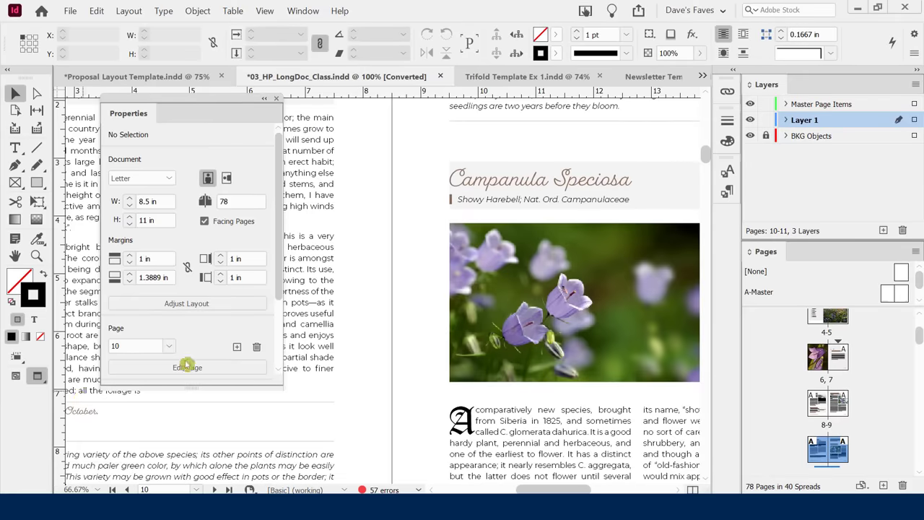
pyautogui.moveTo(38, 380); pyautogui.dragTo(101, 404)
pyautogui.click(38, 376)
pyautogui.press('w')
pyautogui.press('w')
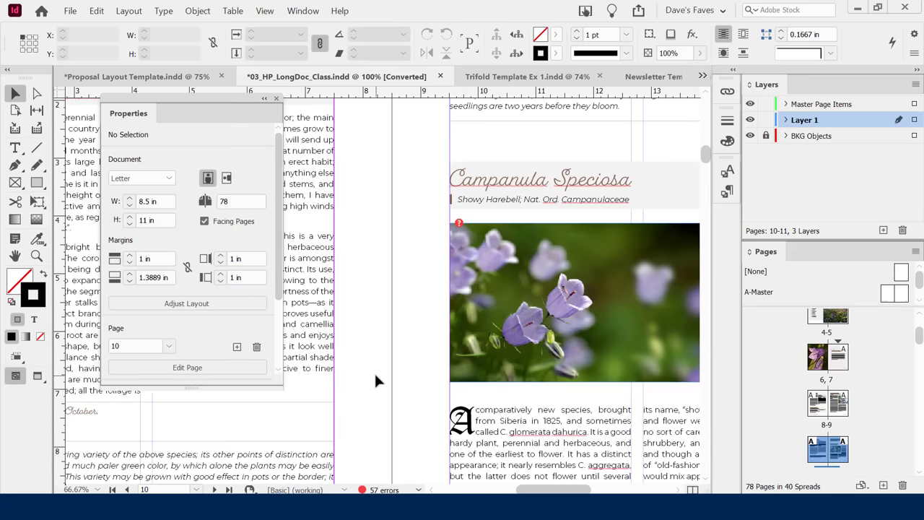
pyautogui.click(36, 379)
pyautogui.moveTo(36, 380); pyautogui.dragTo(78, 399)
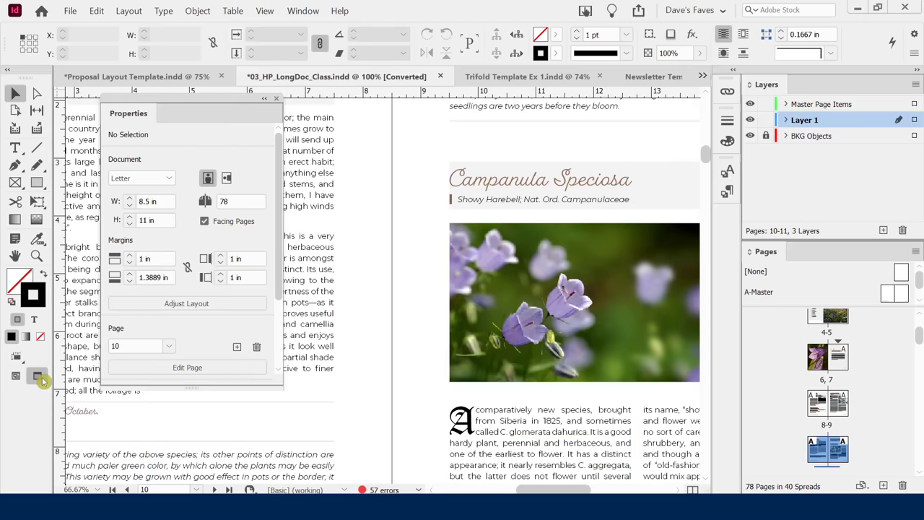
pyautogui.moveTo(39, 375); pyautogui.dragTo(78, 449)
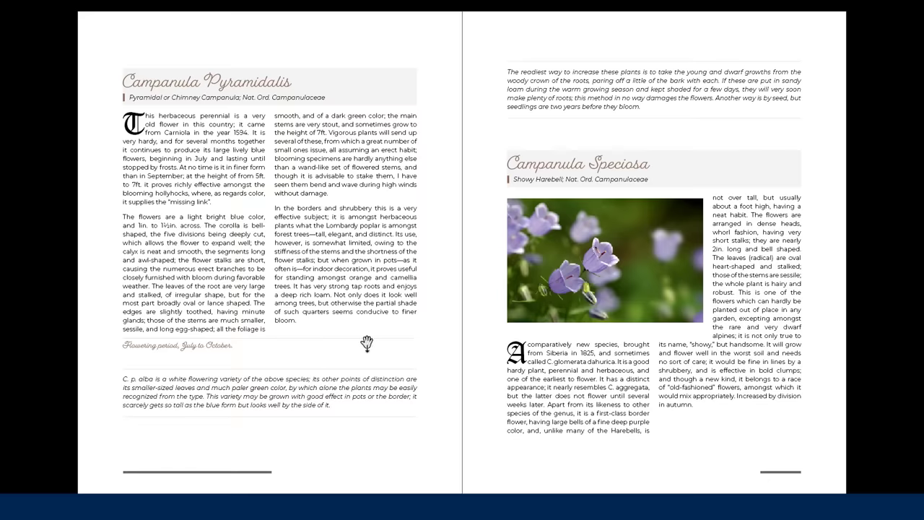
pyautogui.press('Escape')
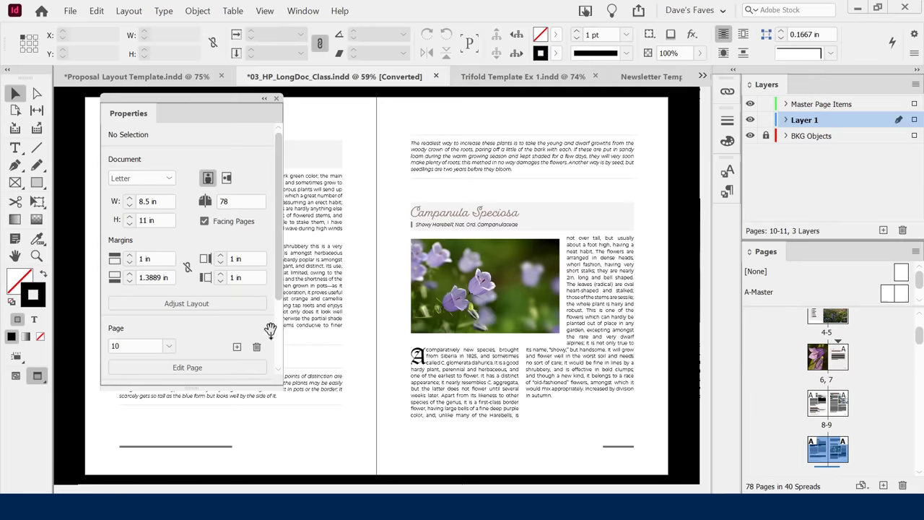
pyautogui.press('w')
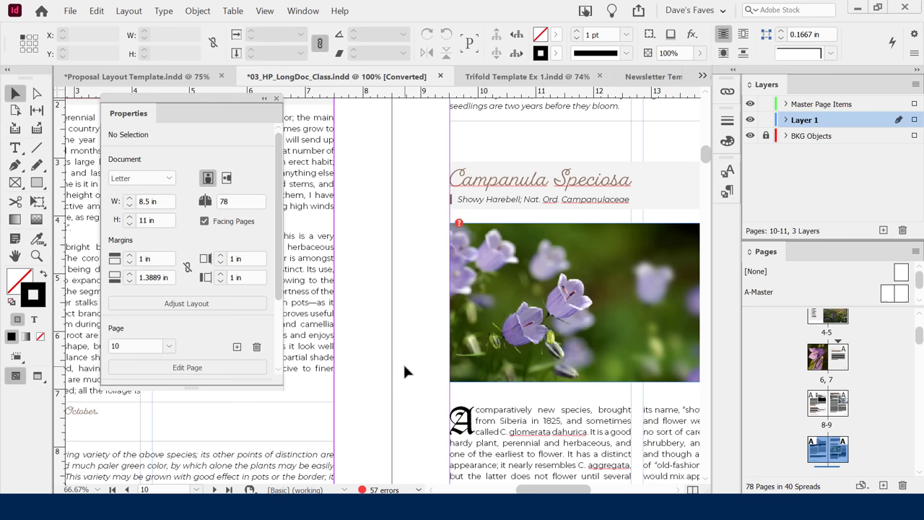
# Scroll to the Campanula pages 10-11 spread and toggle Tab until all panels are hidden.
pyautogui.scroll(-2, 403, 362)
pyautogui.scroll(-1, 424, 288)
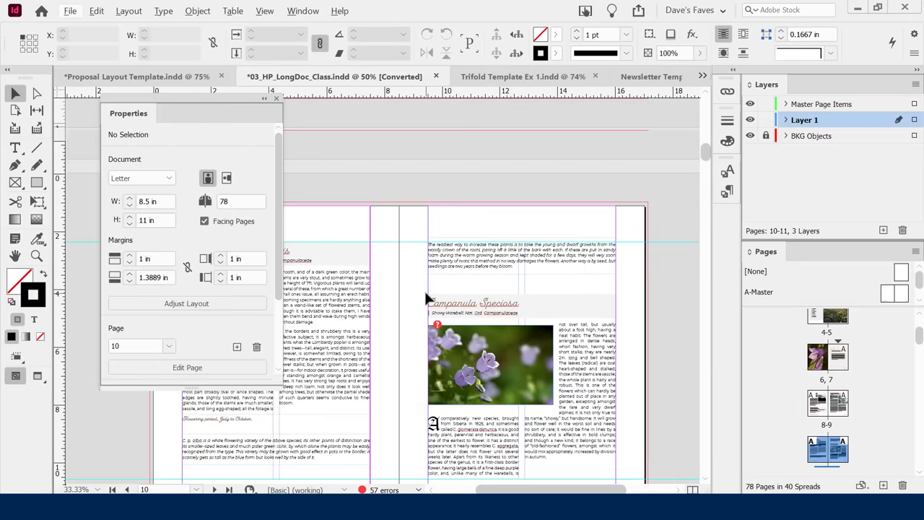
pyautogui.scroll(-2, 423, 289)
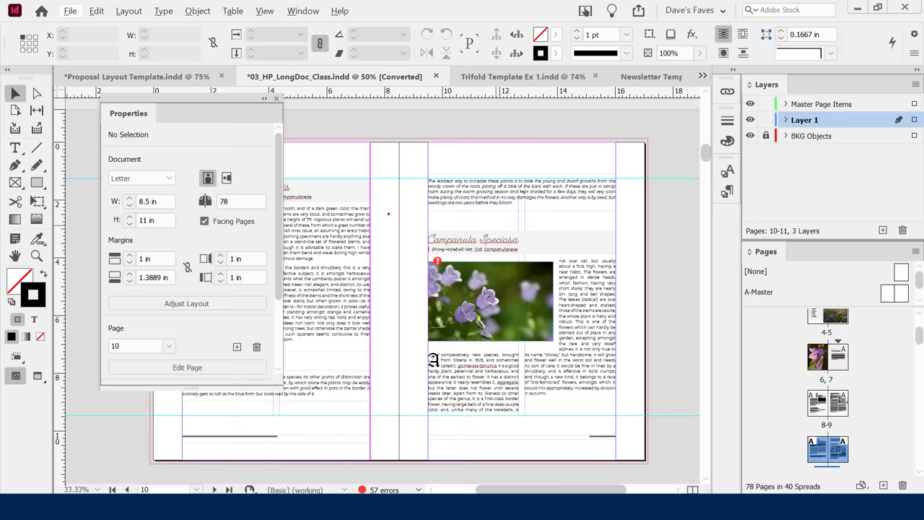
pyautogui.write('TAB')
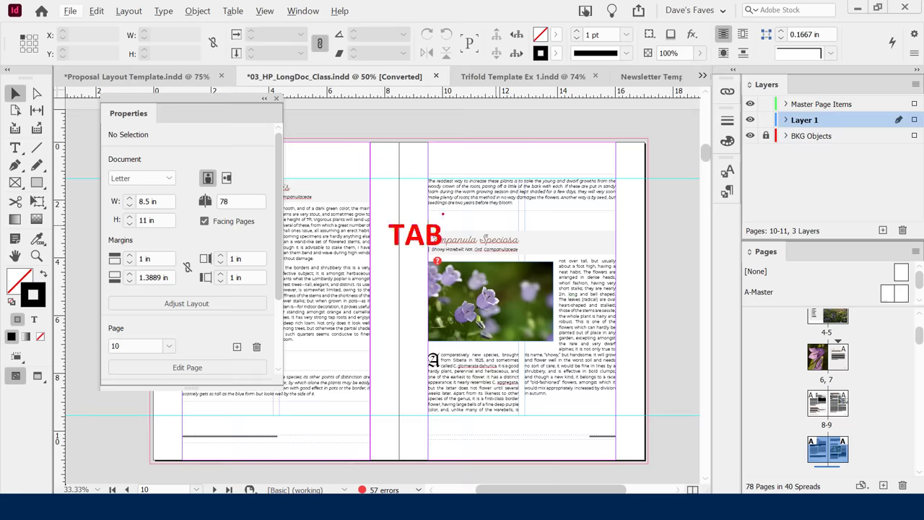
pyautogui.press('Tab')
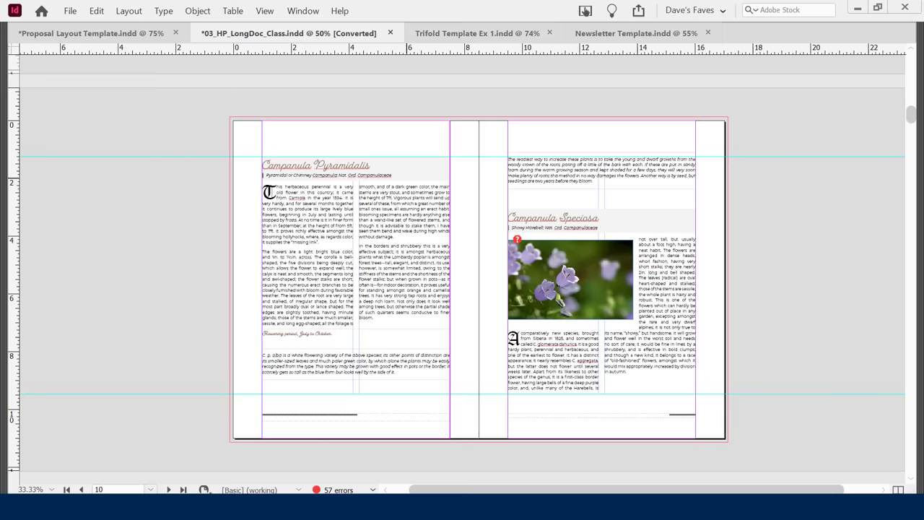
pyautogui.press('Tab')
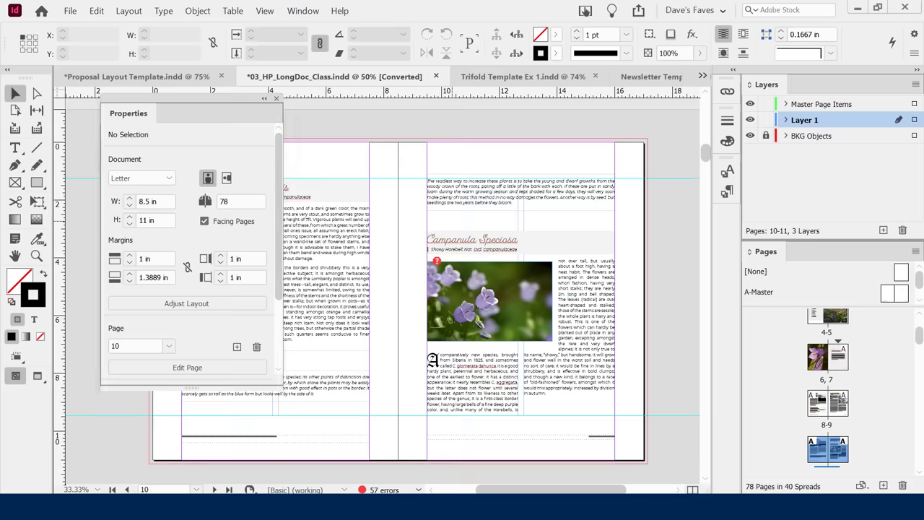
pyautogui.press('Tab')
pyautogui.press('Tab')
pyautogui.press('Tab')
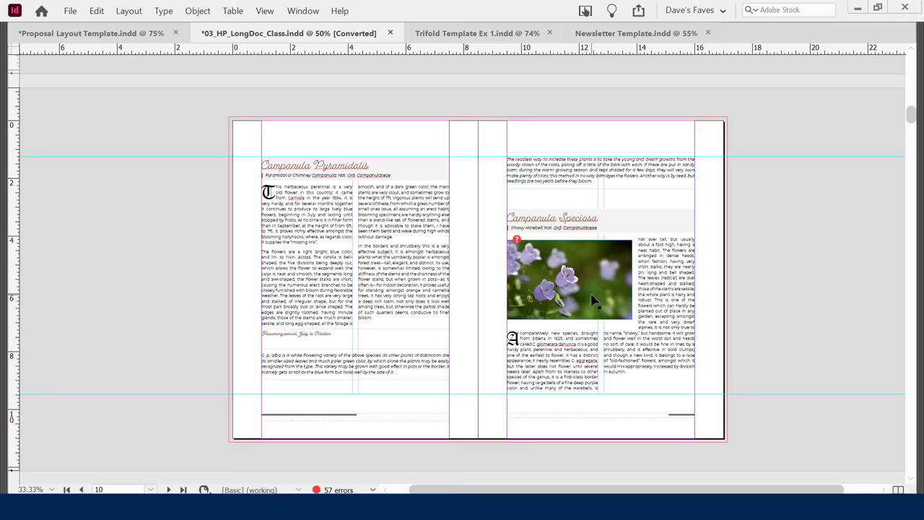
# Bring back the hidden panels and toolbars with Tab.
pyautogui.press('Tab')
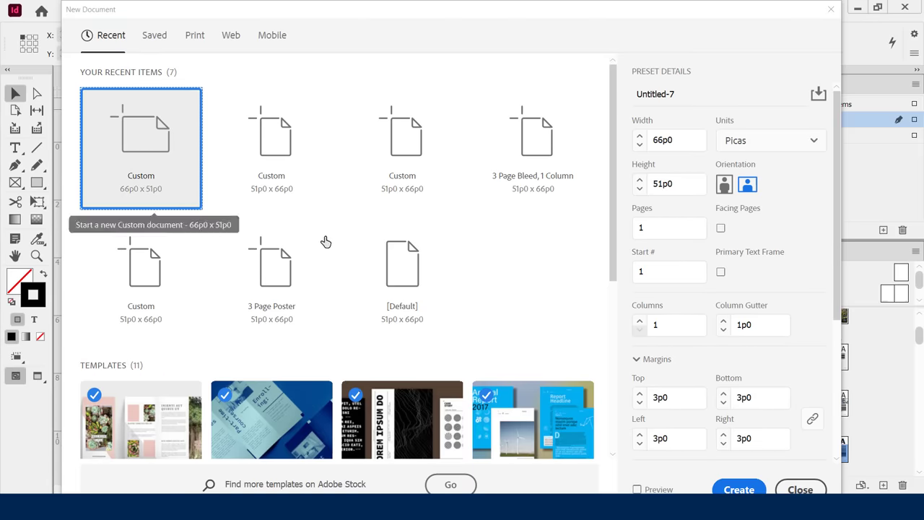
pyautogui.click(311, 202)
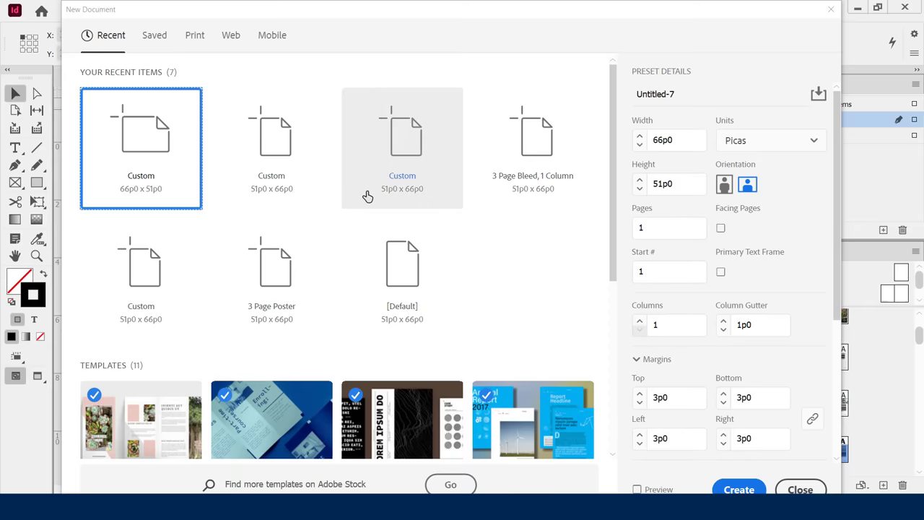
pyautogui.click(186, 49)
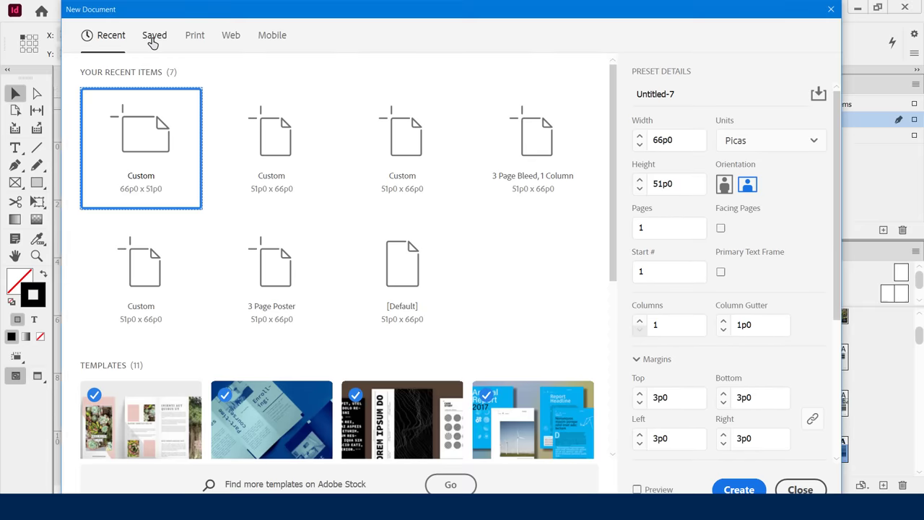
pyautogui.click(153, 37)
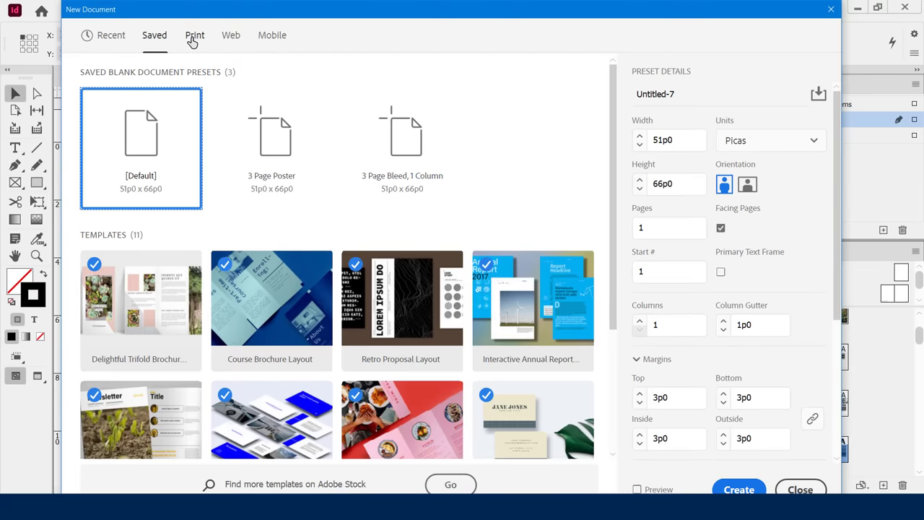
pyautogui.click(194, 40)
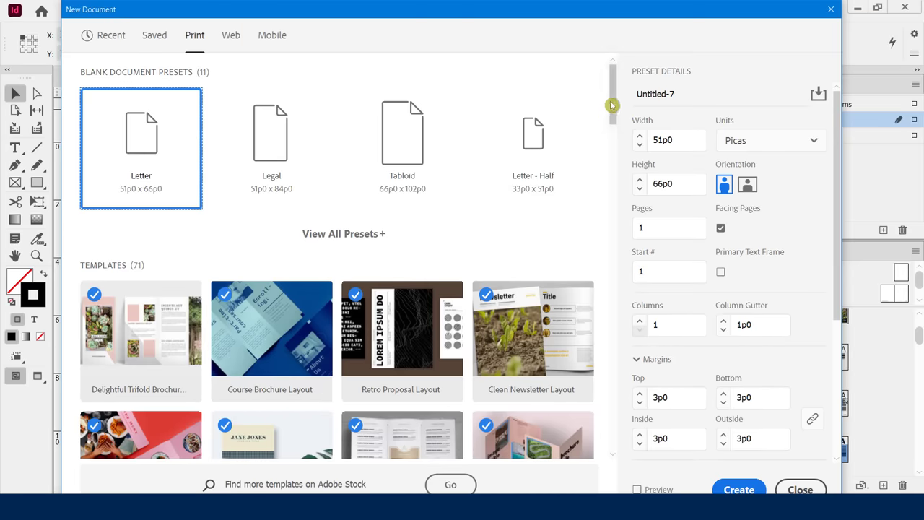
pyautogui.moveTo(611, 105); pyautogui.dragTo(613, 45)
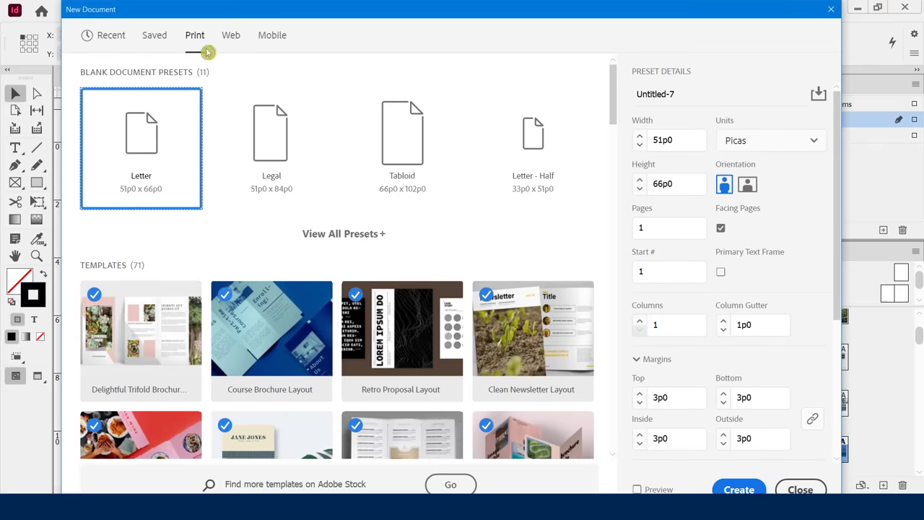
pyautogui.click(226, 43)
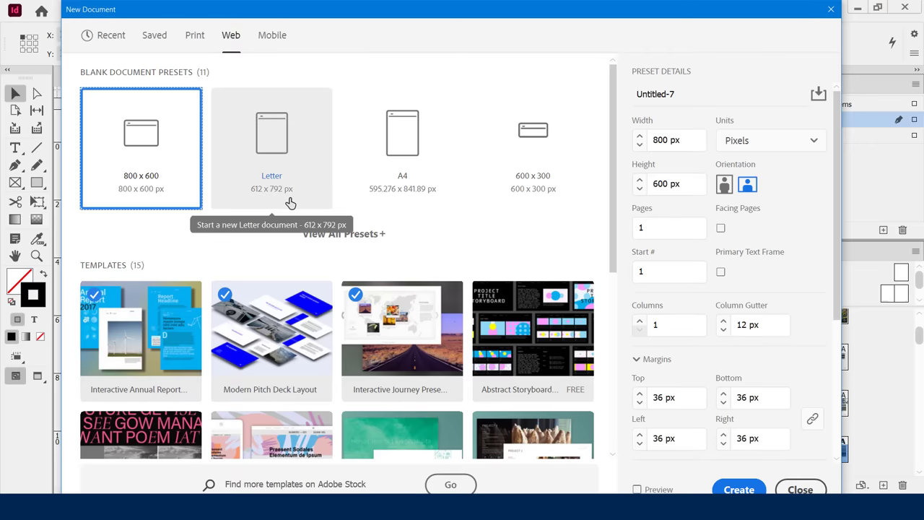
pyautogui.click(273, 38)
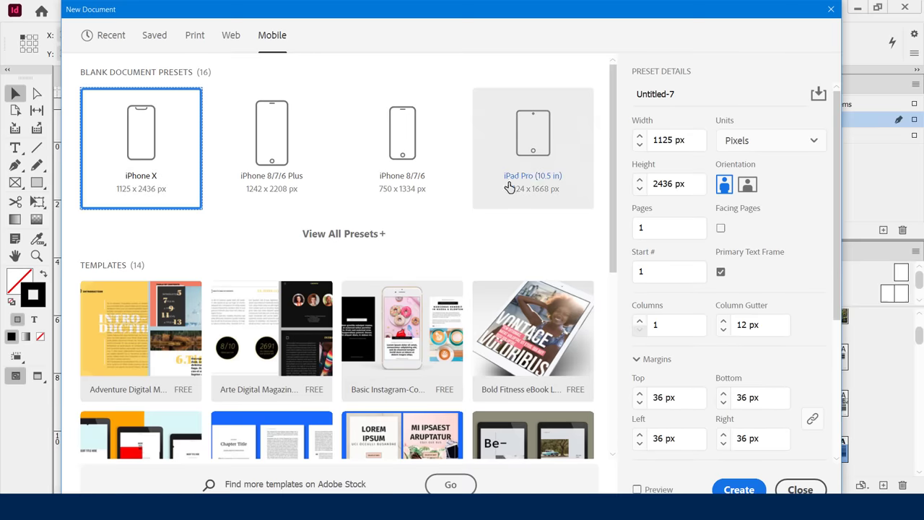
pyautogui.click(354, 233)
pyautogui.scroll(-4, 296, 289)
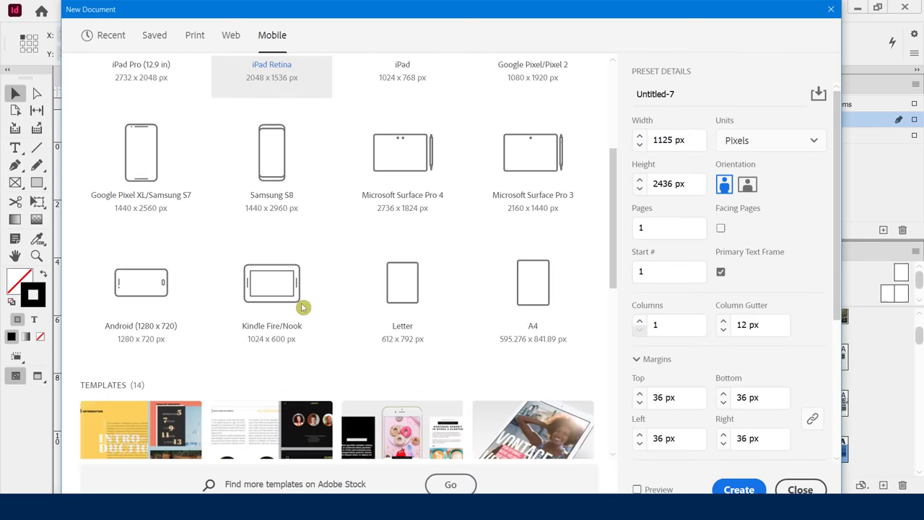
pyautogui.scroll(4, 268, 221)
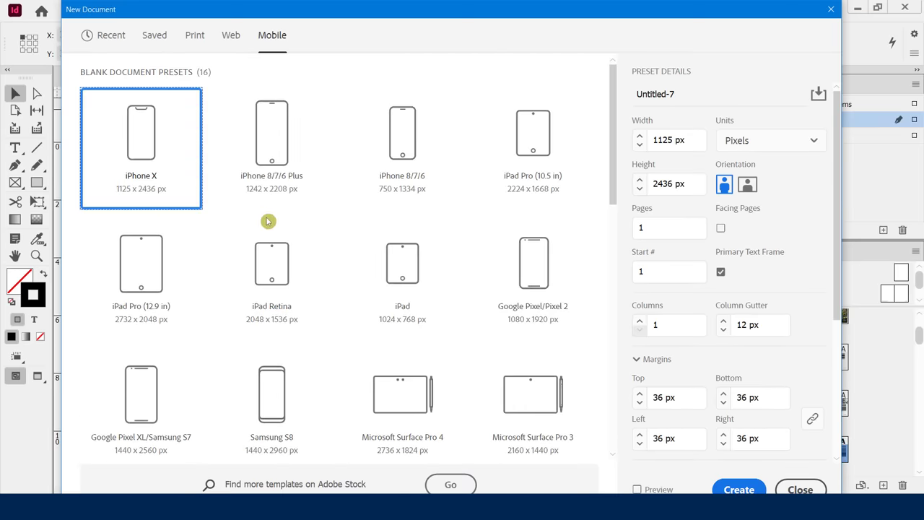
pyautogui.click(112, 38)
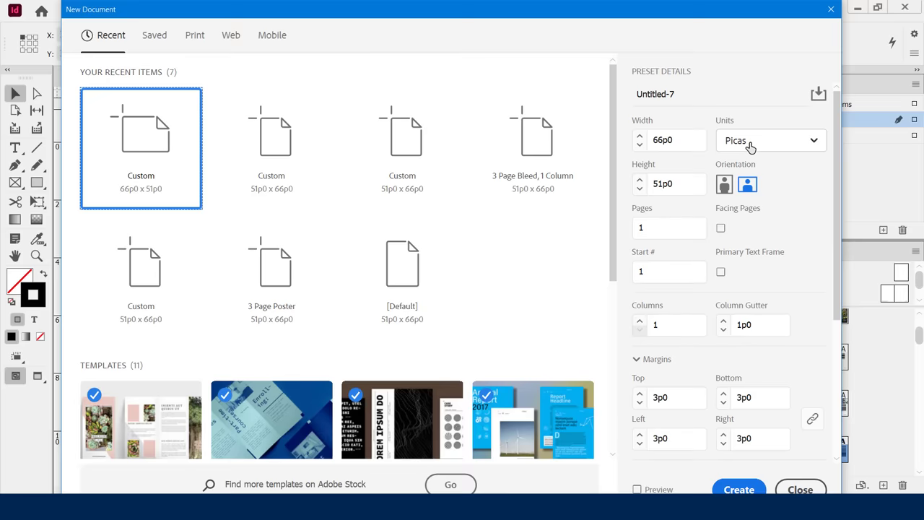
# Switch units to Inches, make the page portrait 8.5 × 11 in, and select the page count.
pyautogui.click(750, 147)
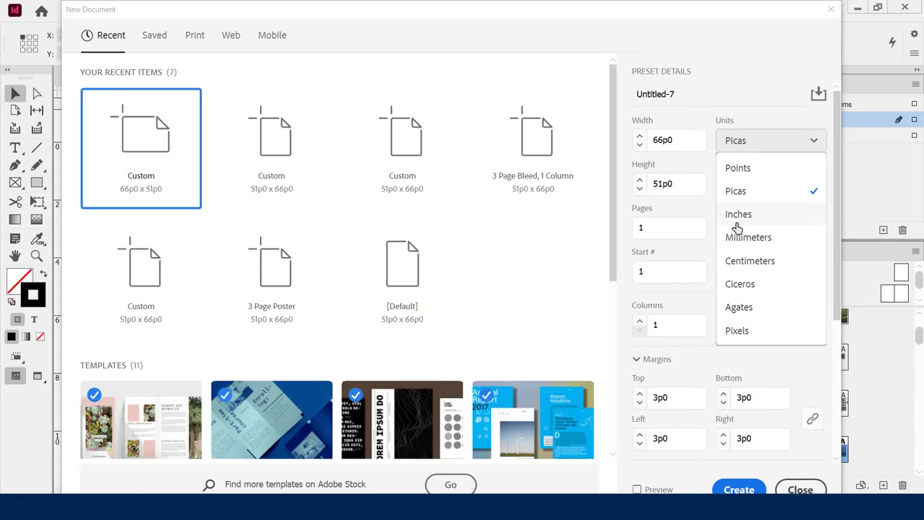
pyautogui.click(754, 215)
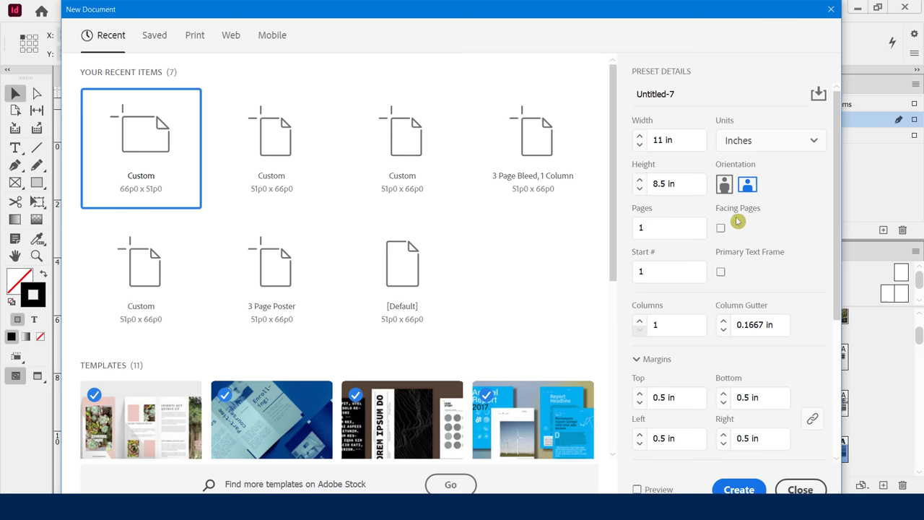
pyautogui.click(724, 187)
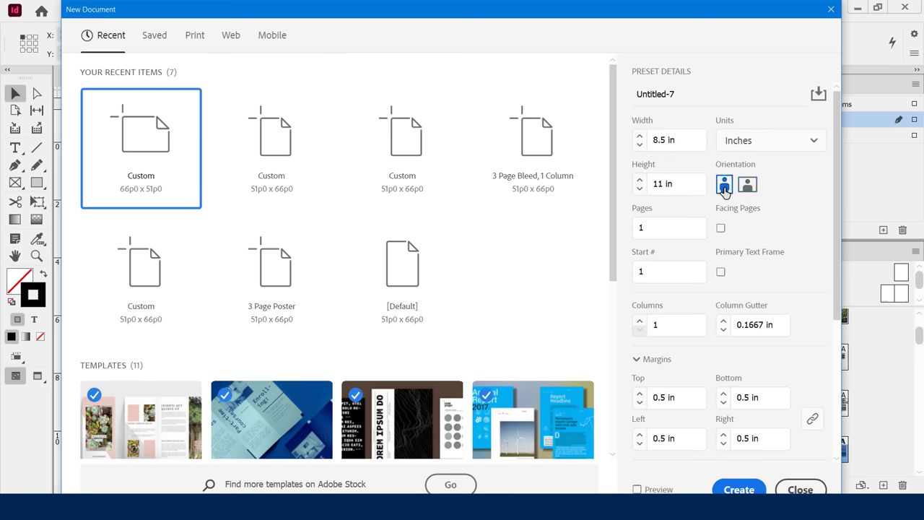
pyautogui.click(747, 186)
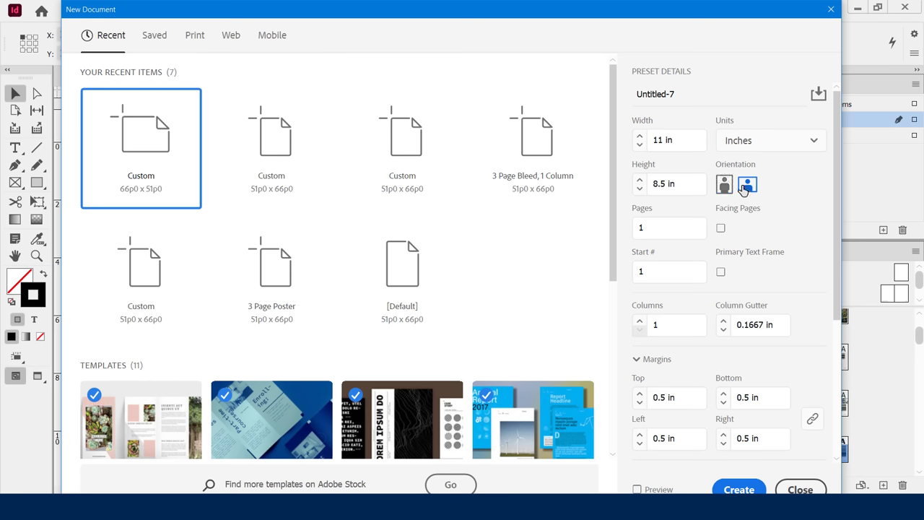
pyautogui.click(724, 186)
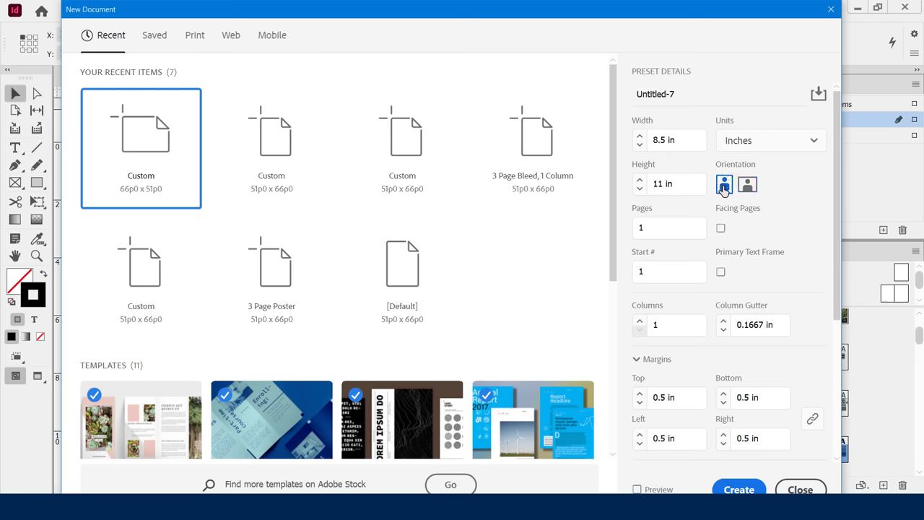
pyautogui.click(651, 227)
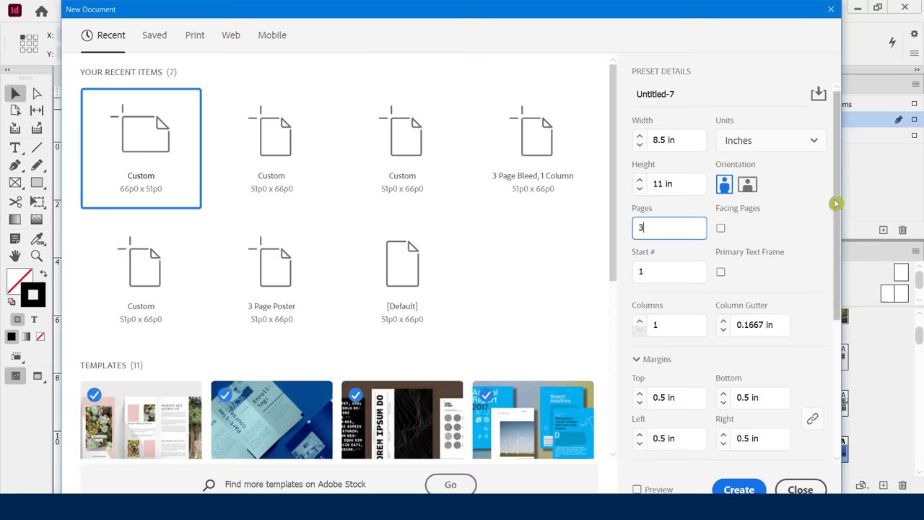
# Try raising the column count to 3 and widening the gutter to 0.375 in.
pyautogui.moveTo(834, 196); pyautogui.dragTo(836, 286)
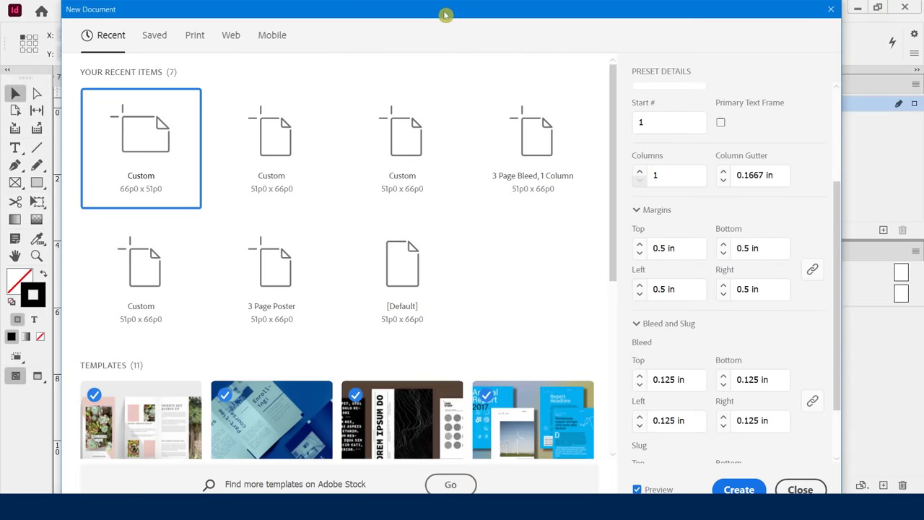
pyautogui.moveTo(443, 14); pyautogui.dragTo(442, 76)
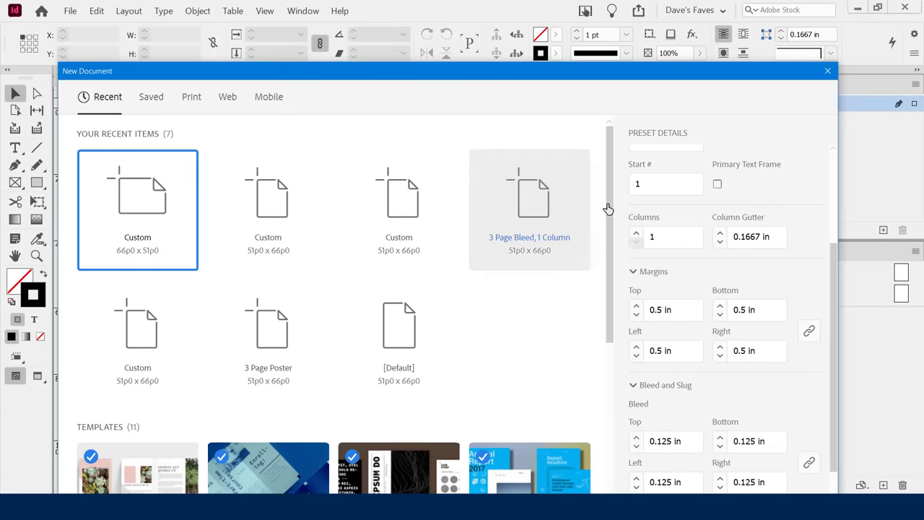
pyautogui.click(636, 232)
pyautogui.click(636, 232)
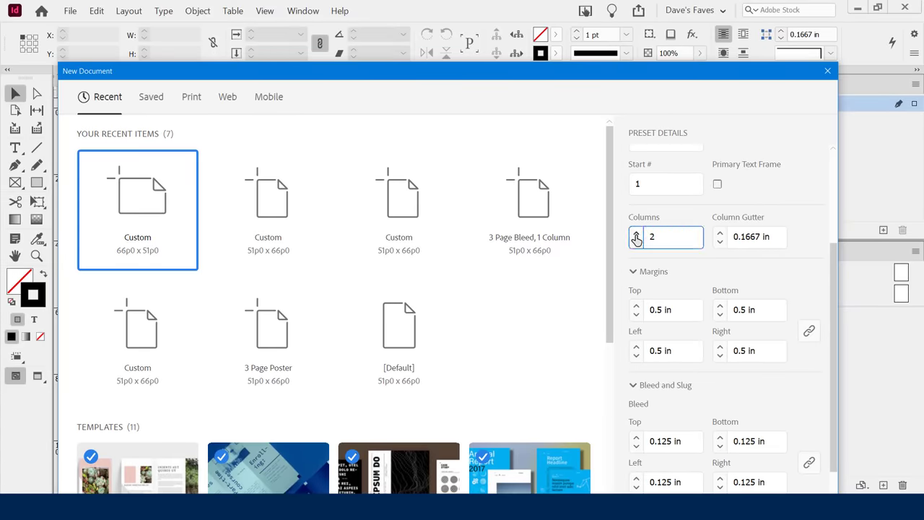
pyautogui.click(636, 232)
pyautogui.moveTo(523, 75); pyautogui.dragTo(545, 126)
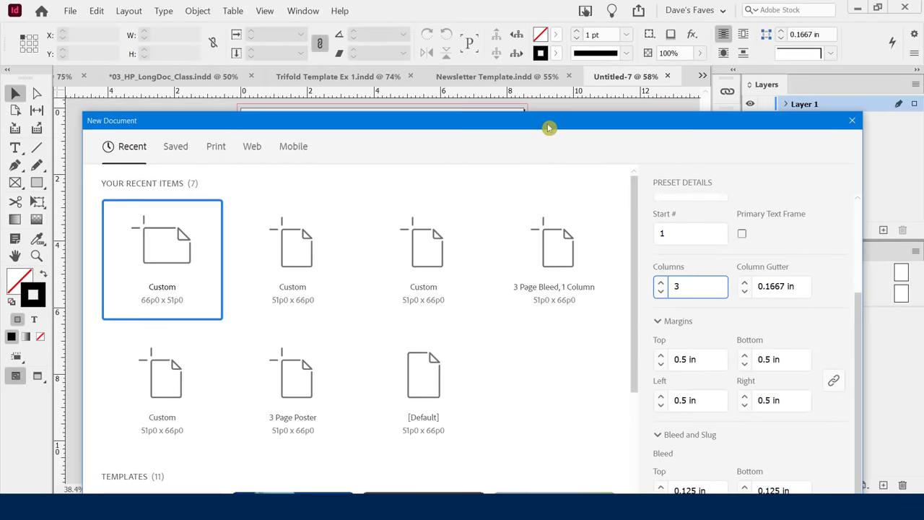
pyautogui.click(744, 284)
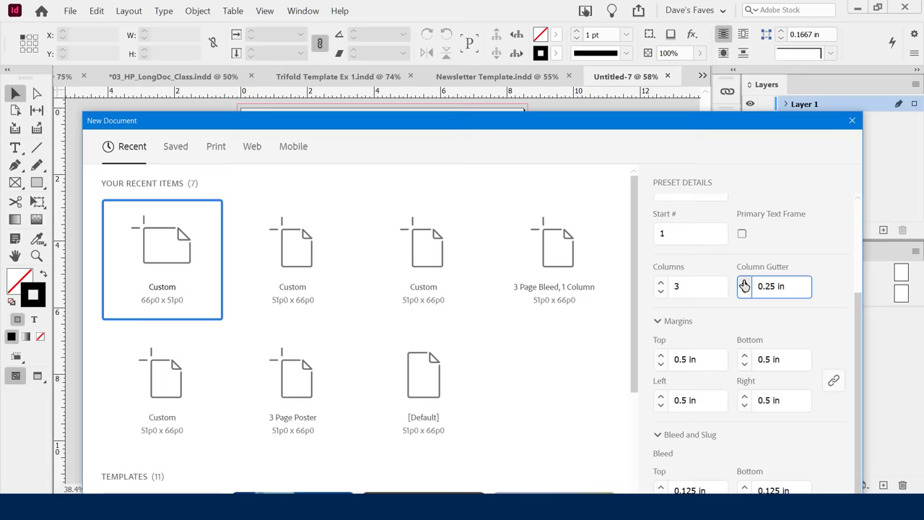
pyautogui.click(744, 283)
# Return the gutter to 0.125 in and reduce the columns to 1.
pyautogui.moveTo(591, 128); pyautogui.dragTo(589, 104)
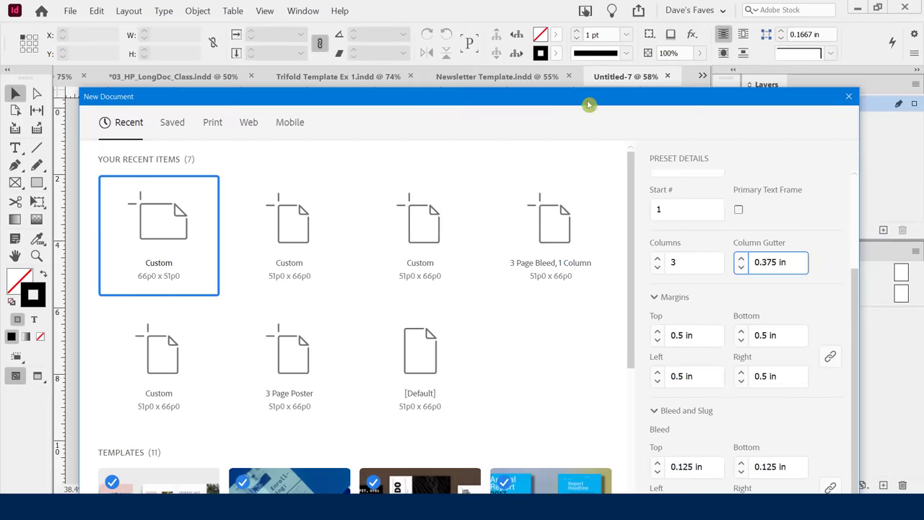
pyautogui.click(741, 268)
pyautogui.moveTo(622, 105); pyautogui.dragTo(586, 93)
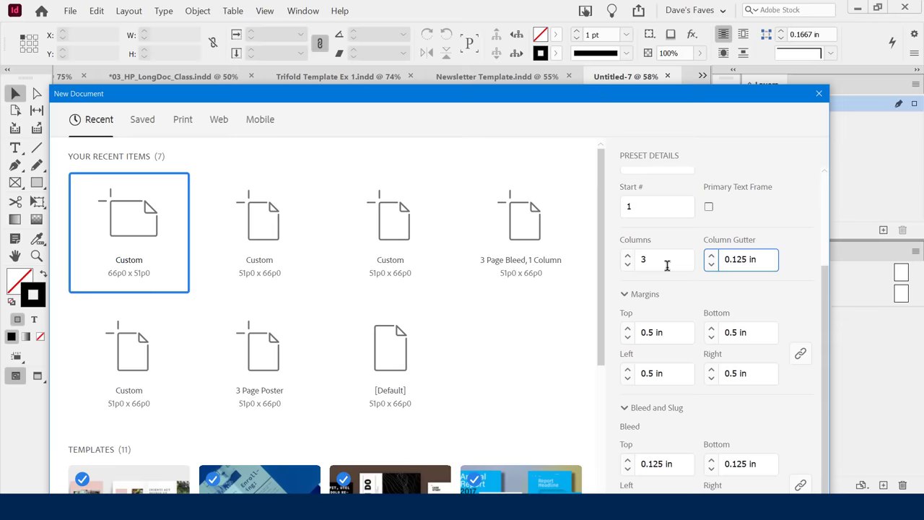
pyautogui.click(628, 267)
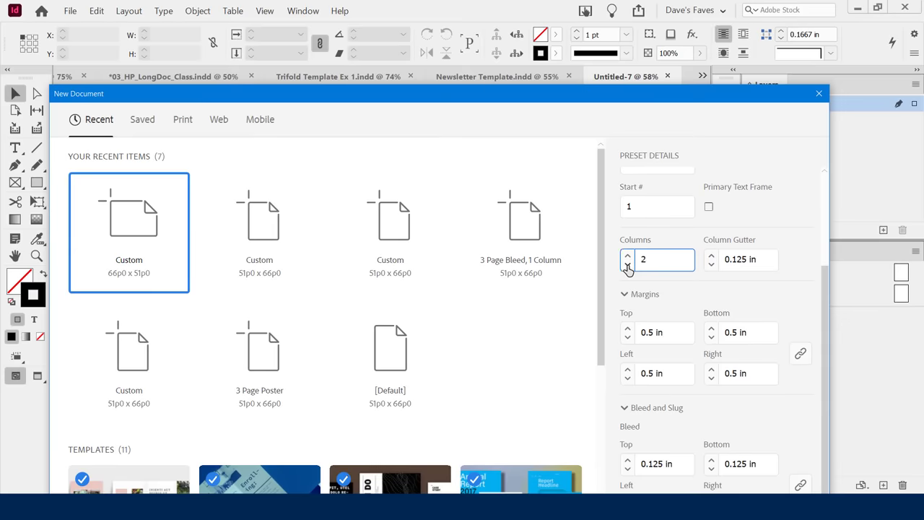
pyautogui.click(627, 267)
pyautogui.moveTo(614, 95); pyautogui.dragTo(632, 23)
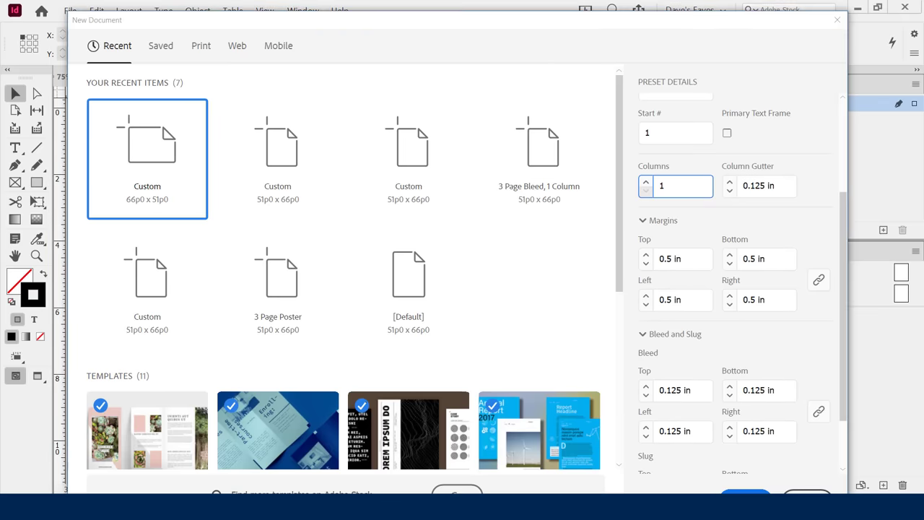
# Step the linked margins down to 0.25 in and back up to 0.5 in.
pyautogui.click(646, 265)
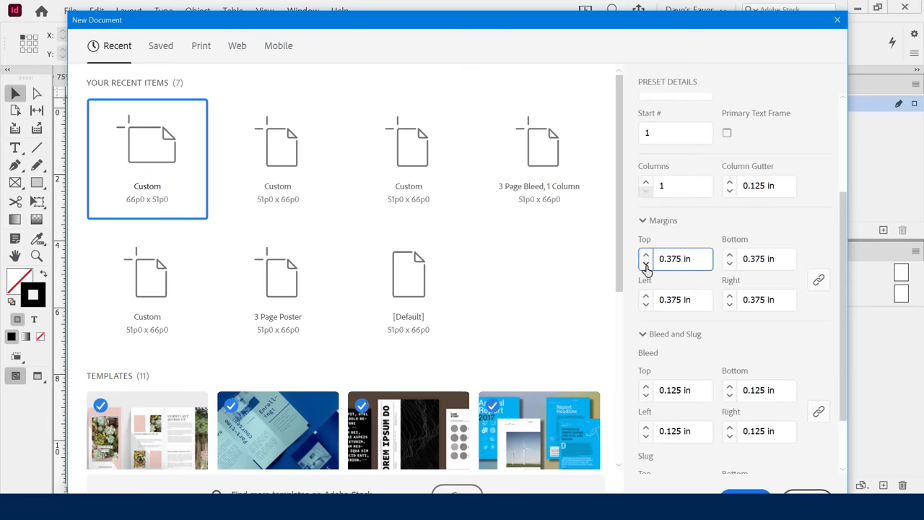
pyautogui.click(646, 264)
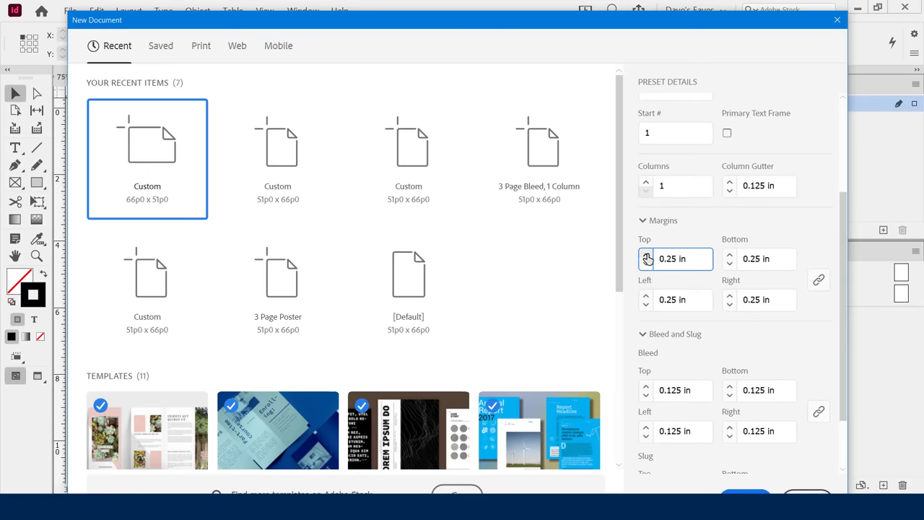
pyautogui.click(647, 256)
pyautogui.click(647, 256)
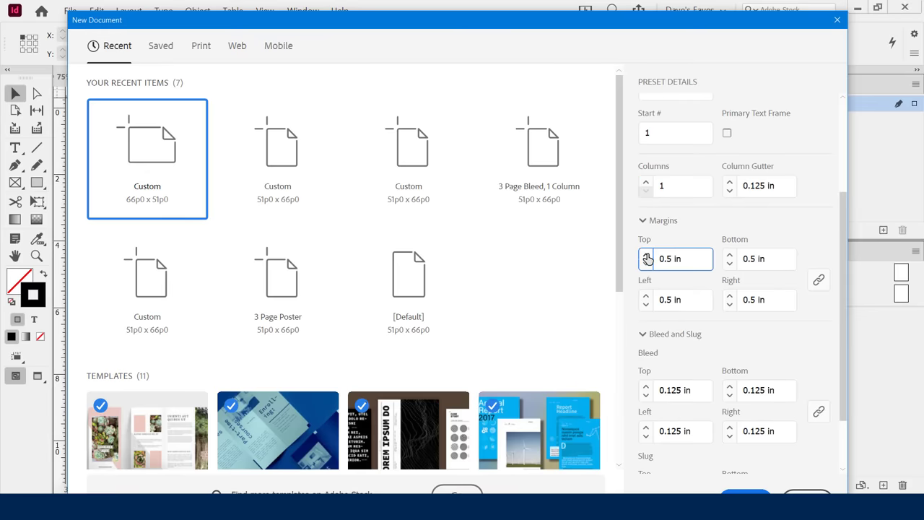
# Unlink the margins and lower the left and right margins to 0.25 in.
pyautogui.click(818, 281)
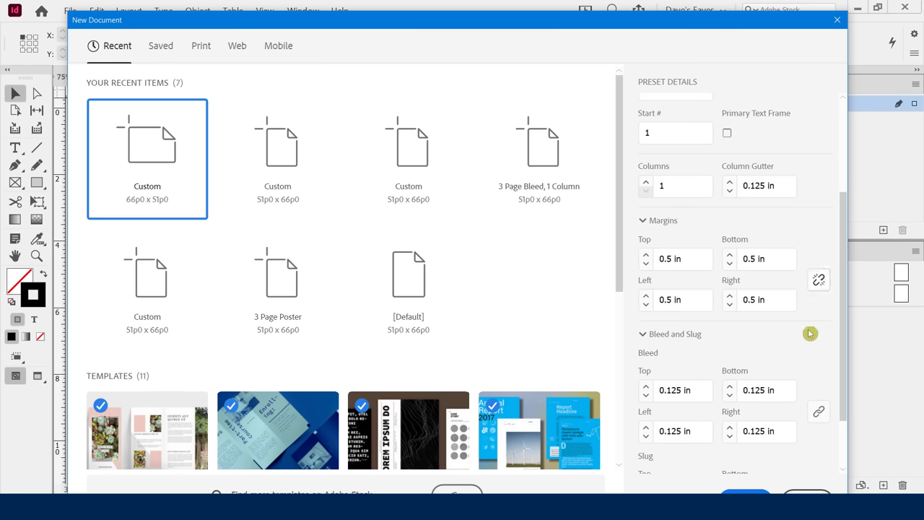
pyautogui.click(646, 305)
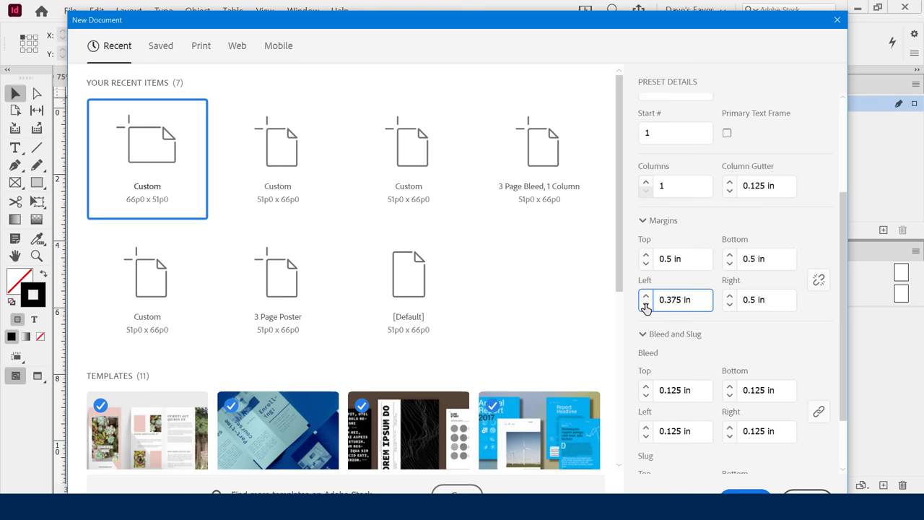
pyautogui.click(646, 305)
pyautogui.click(729, 305)
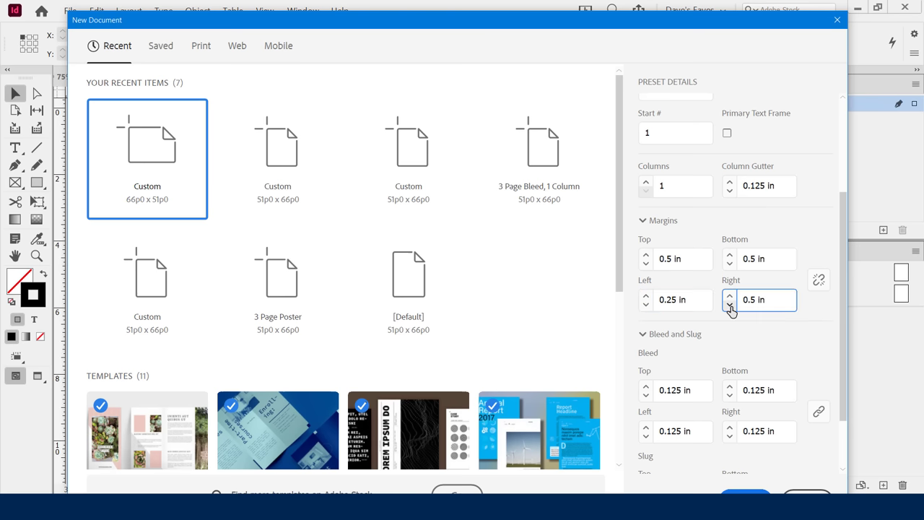
pyautogui.click(729, 304)
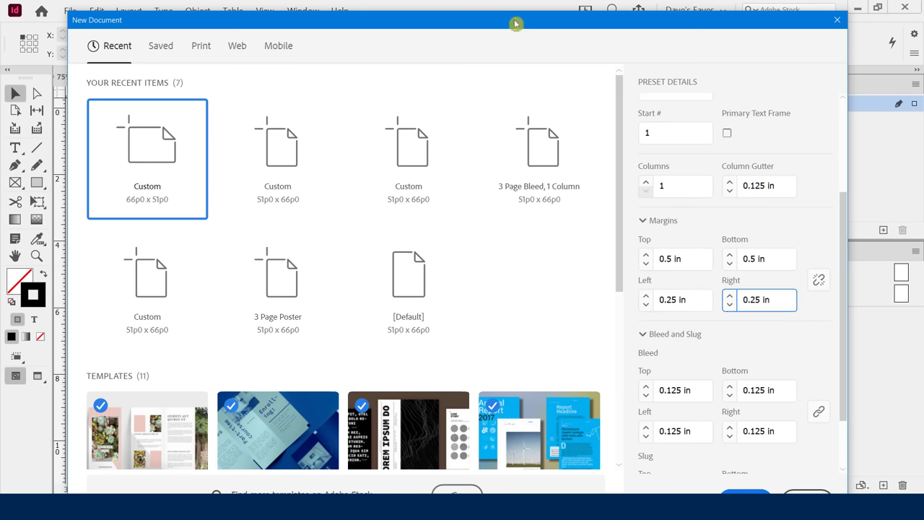
pyautogui.moveTo(516, 23); pyautogui.dragTo(748, 108)
pyautogui.moveTo(656, 76); pyautogui.dragTo(466, 26)
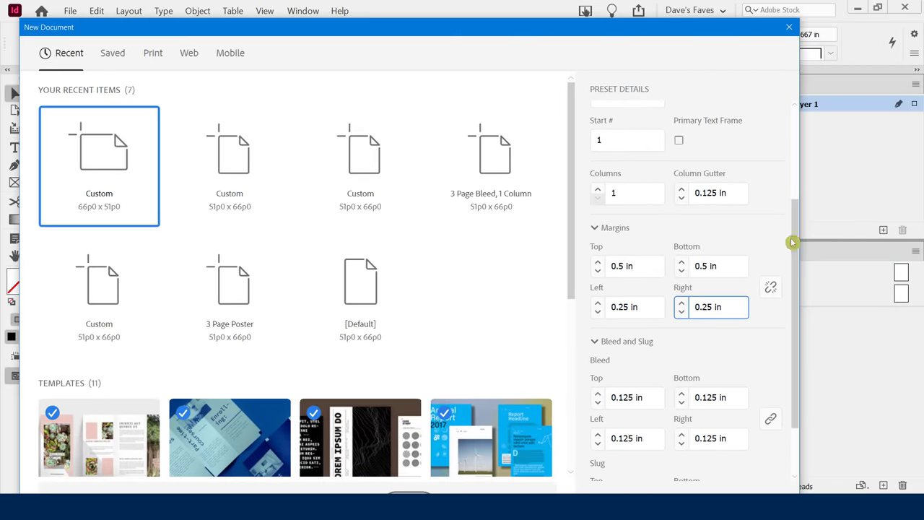
pyautogui.moveTo(791, 243); pyautogui.dragTo(798, 301)
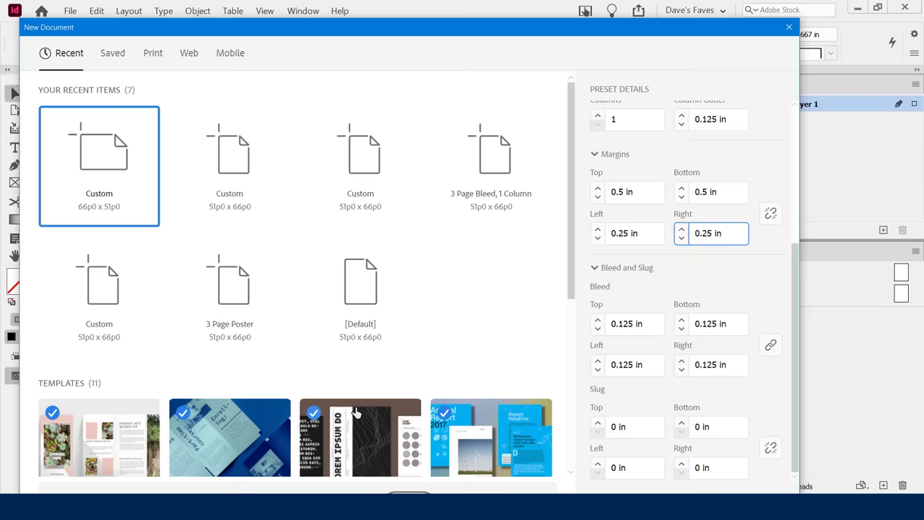
pyautogui.moveTo(794, 272); pyautogui.dragTo(779, 109)
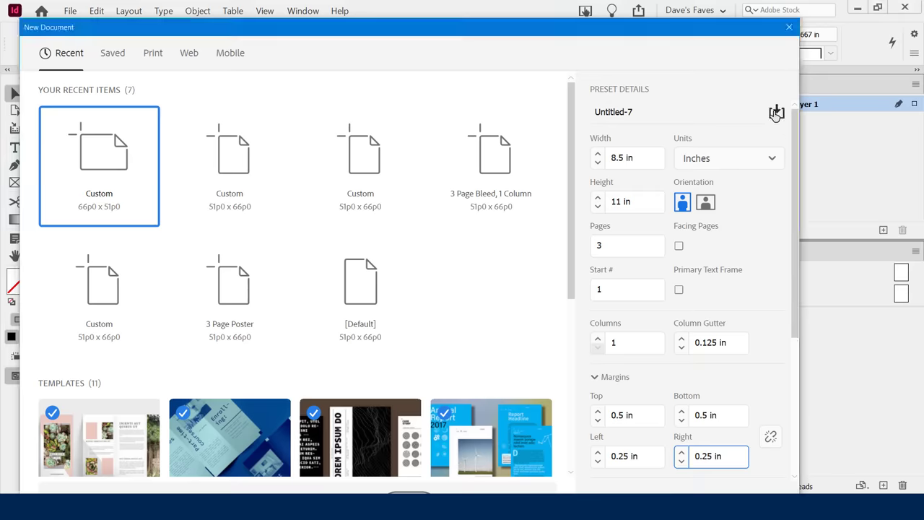
# Save the current settings as a document preset named '3 Page Poster Portrait'.
pyautogui.click(776, 113)
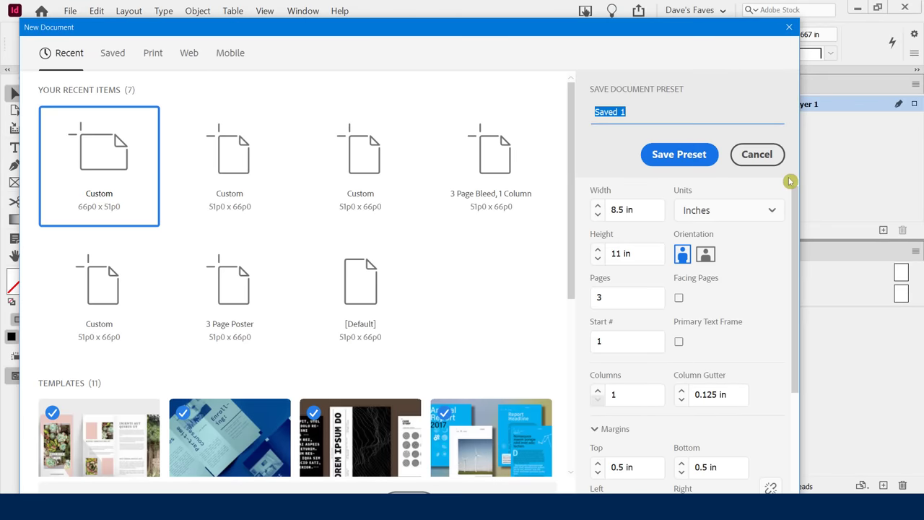
pyautogui.write('3 Page Poster Portrait')
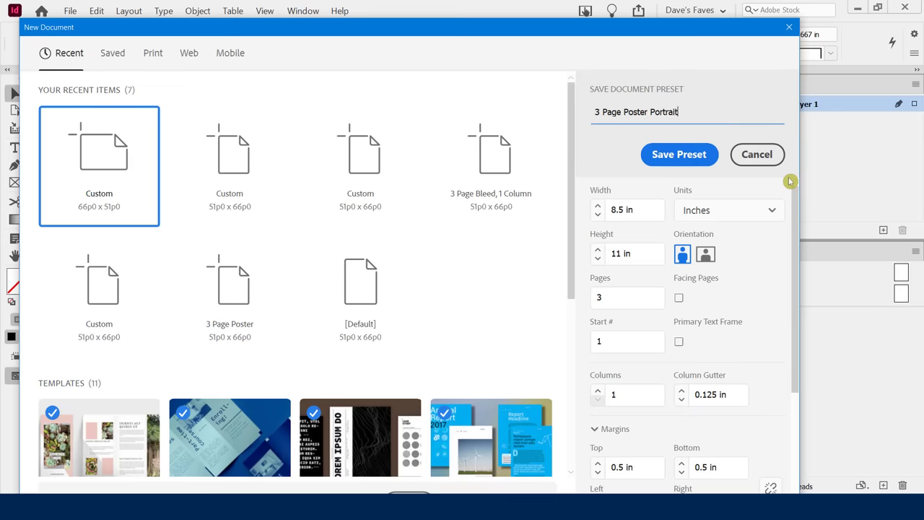
pyautogui.click(651, 153)
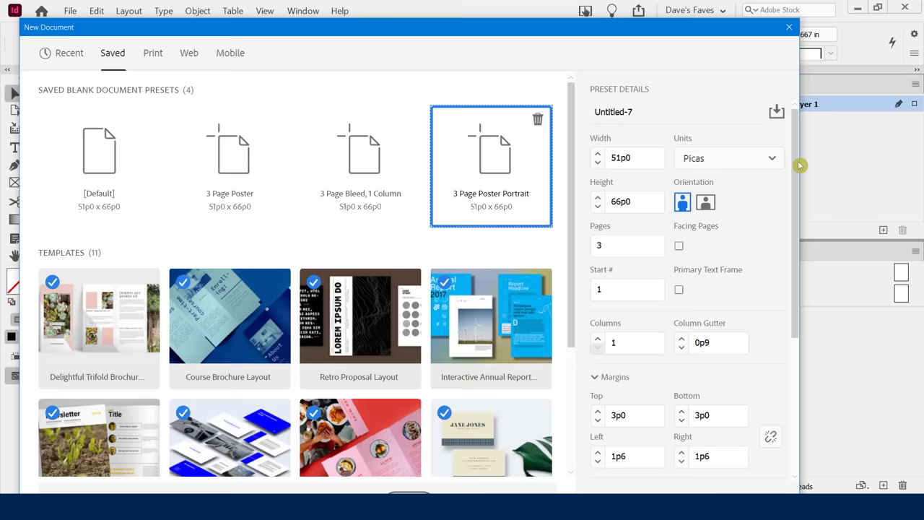
# Check the margins and bleed in Preset Details, then create the three-page document.
pyautogui.moveTo(792, 204); pyautogui.dragTo(798, 400)
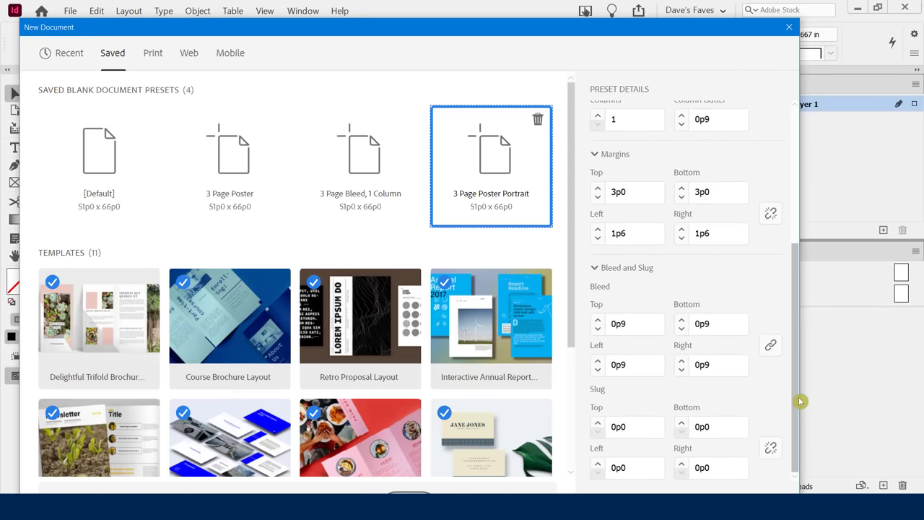
pyautogui.moveTo(696, 29); pyautogui.dragTo(701, 10)
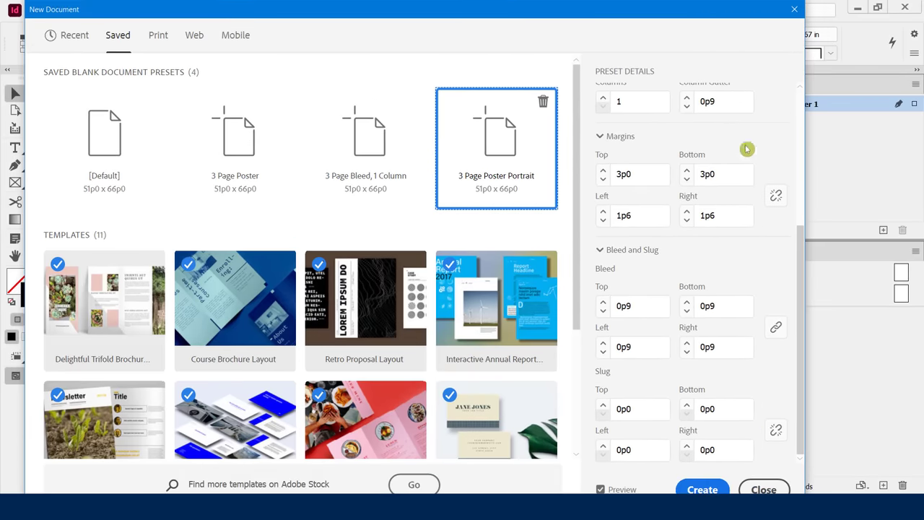
pyautogui.click(700, 488)
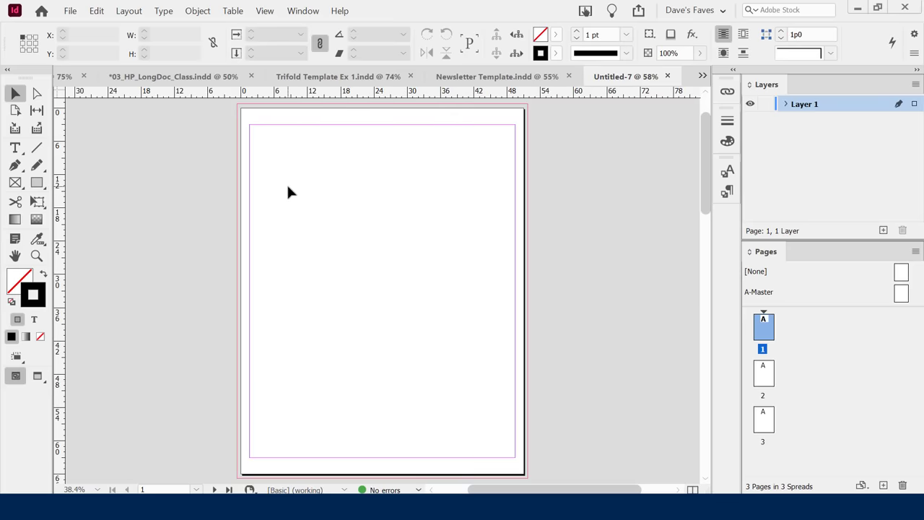
pyautogui.scroll(-10, 605, 216)
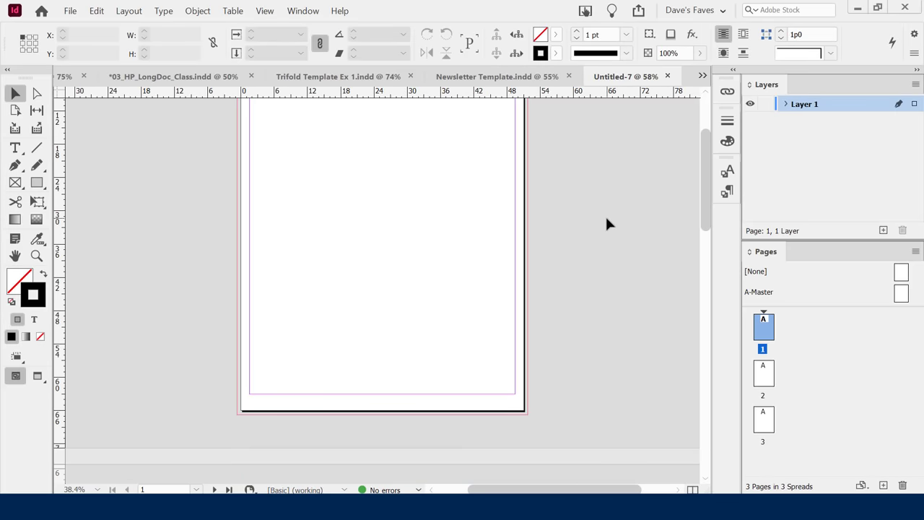
pyautogui.scroll(10, 607, 220)
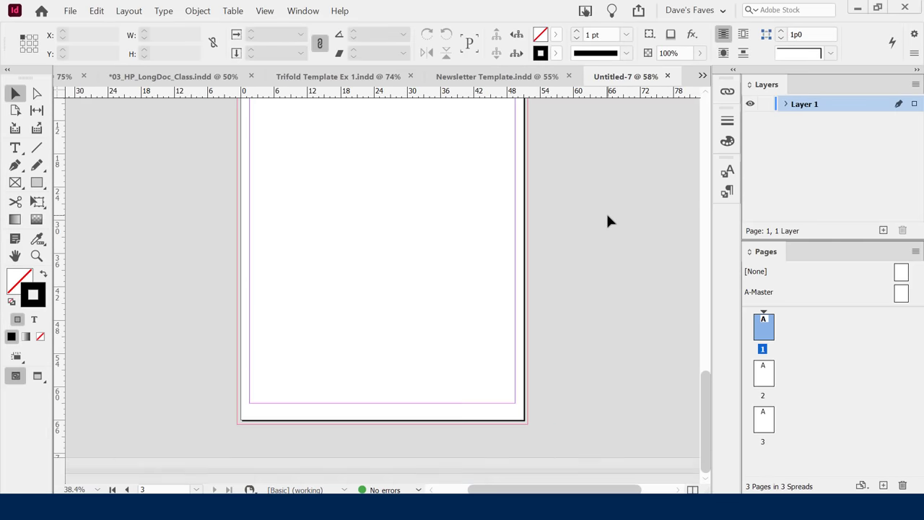
pyautogui.scroll(-5, 607, 220)
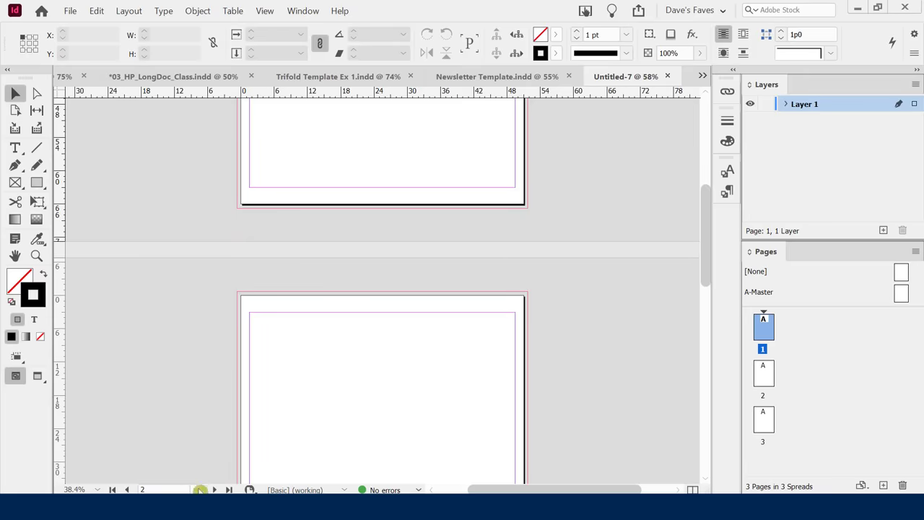
pyautogui.click(198, 489)
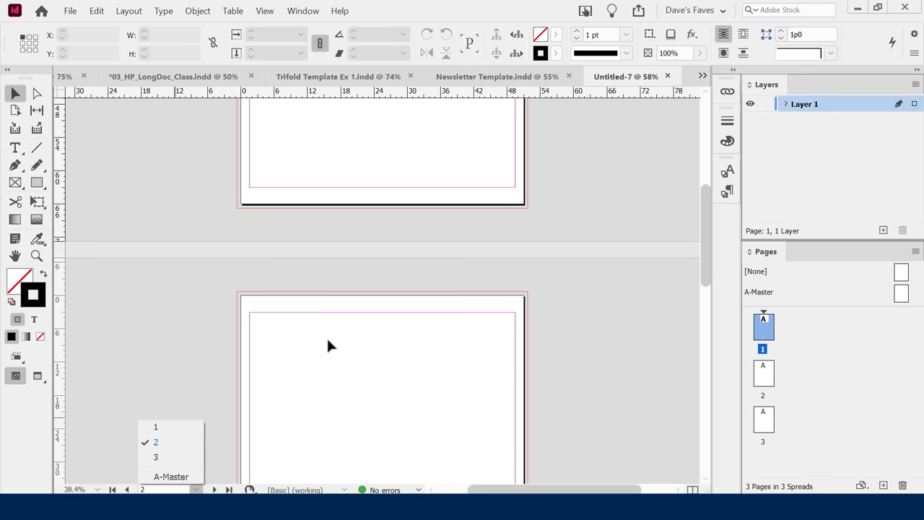
pyautogui.press('Return')
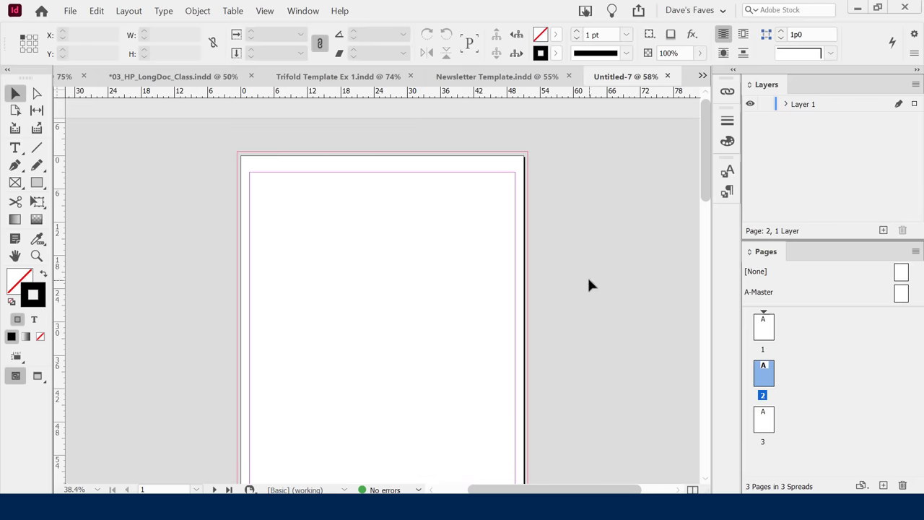
pyautogui.scroll(-1, 586, 276)
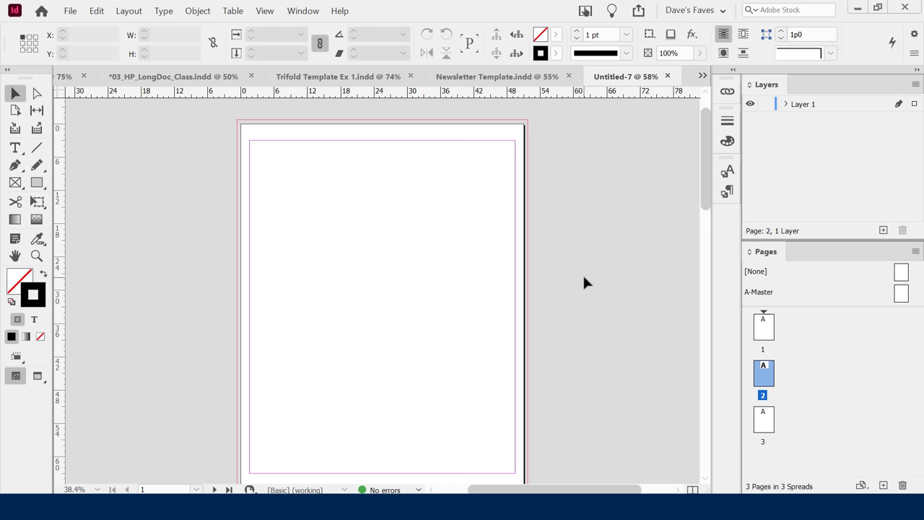
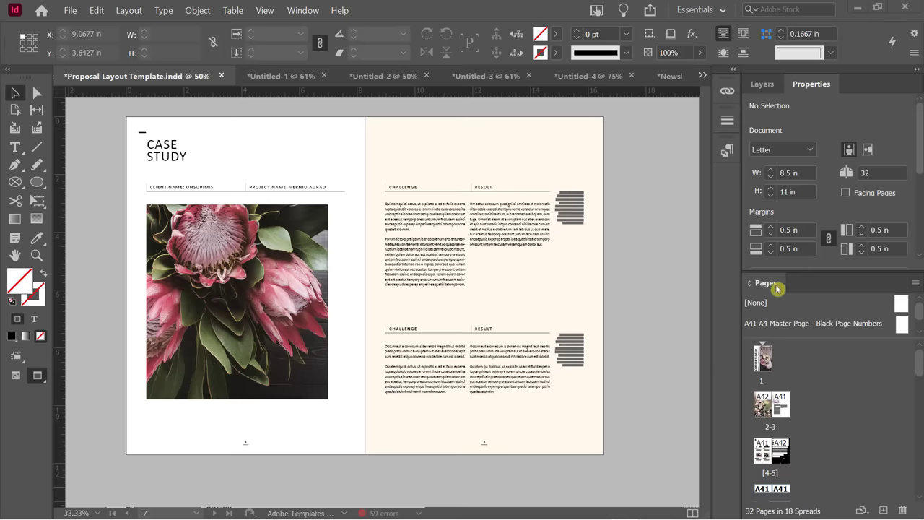
# Float the Pages panel over the canvas and scroll through its page thumbnails.
pyautogui.moveTo(777, 288); pyautogui.dragTo(570, 136)
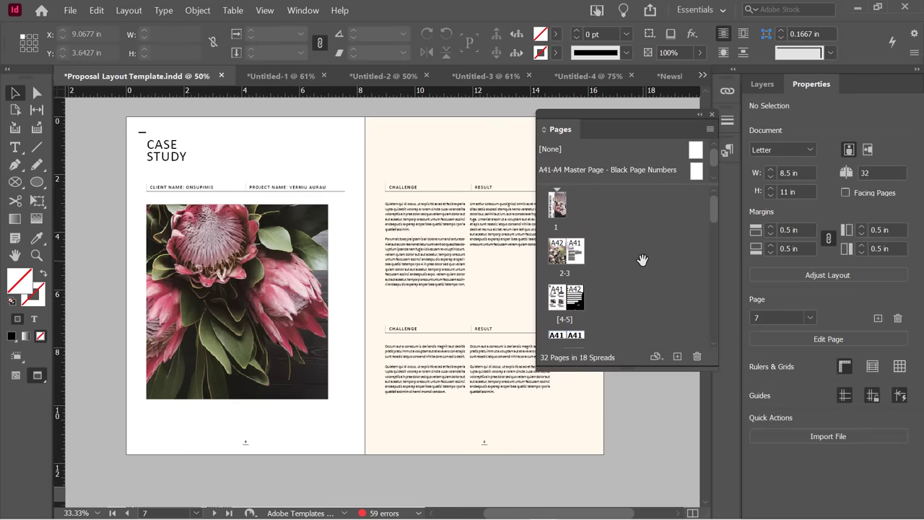
pyautogui.scroll(-3, 607, 267)
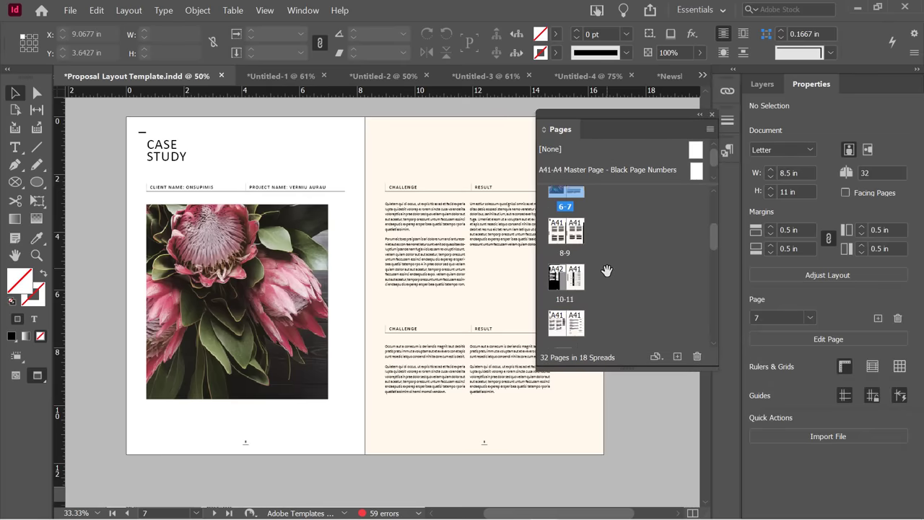
pyautogui.scroll(-5, 606, 270)
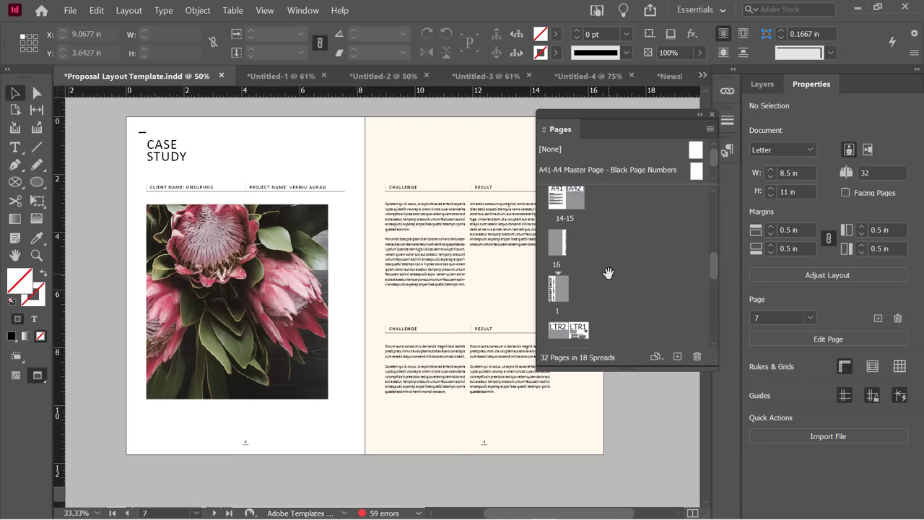
pyautogui.scroll(10, 608, 271)
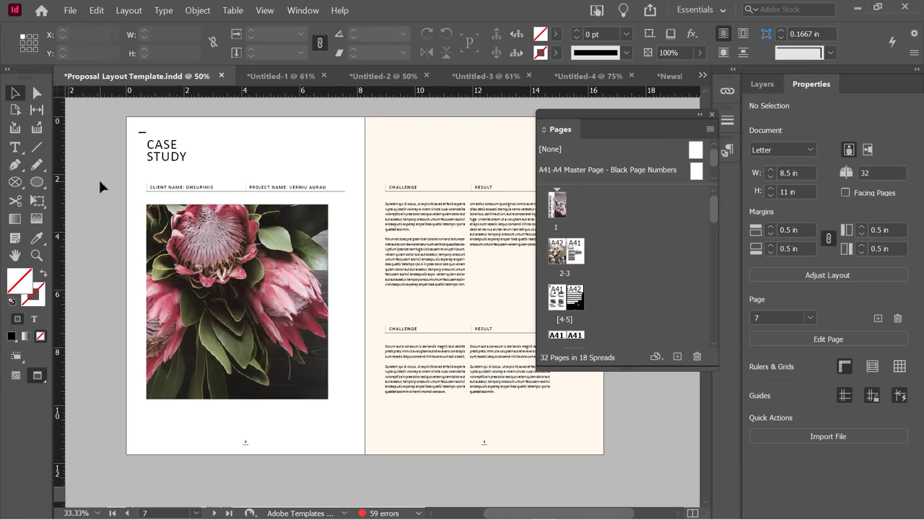
pyautogui.scroll(-12, 183, 210)
pyautogui.scroll(7, 191, 217)
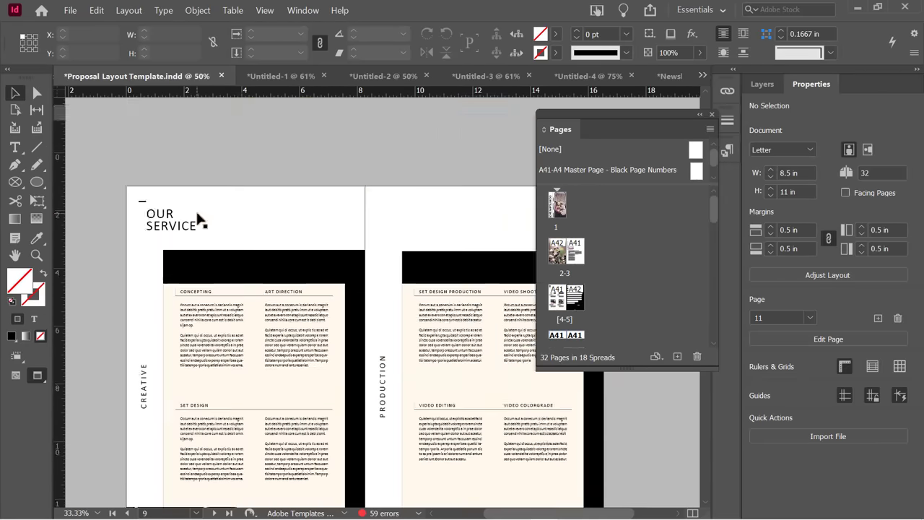
pyautogui.scroll(4, 199, 218)
pyautogui.scroll(-3, 577, 253)
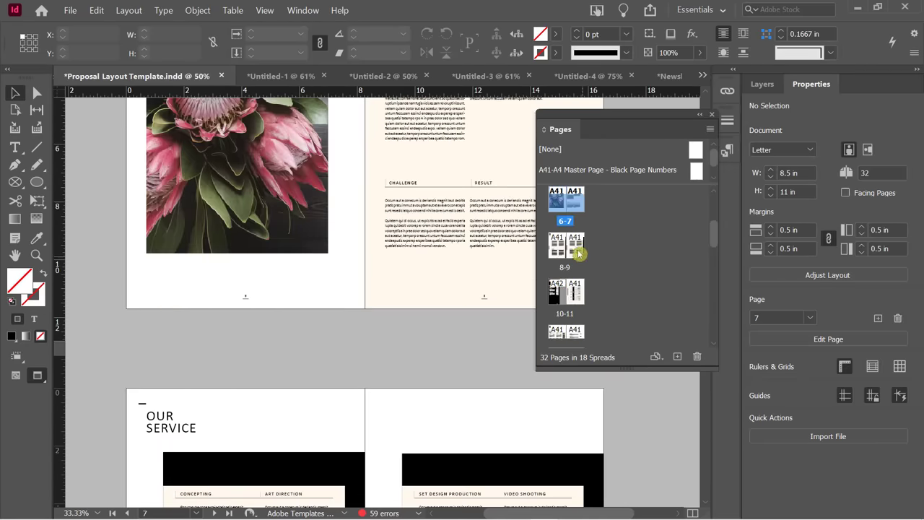
# Jump to the Creative/Production spread 8-9, then to the Lorem Ipsum cover, page 1.
pyautogui.doubleClick(576, 249)
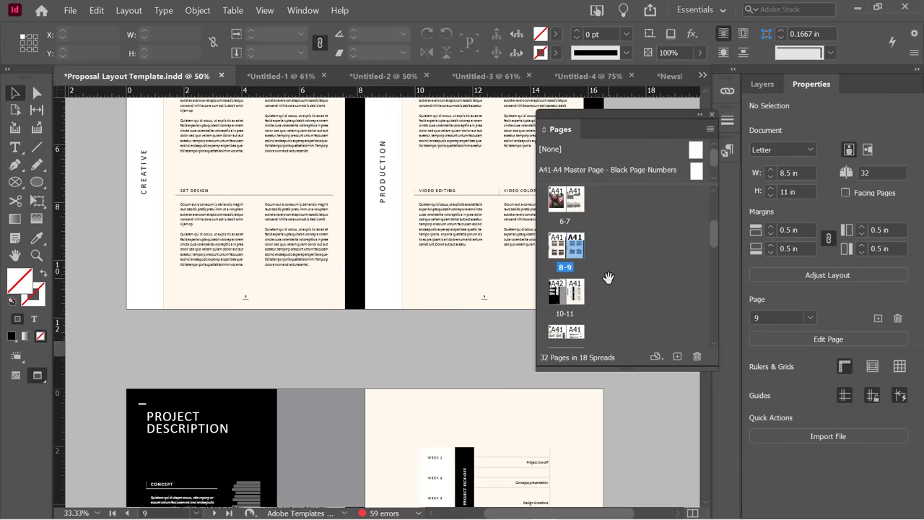
pyautogui.scroll(3, 573, 244)
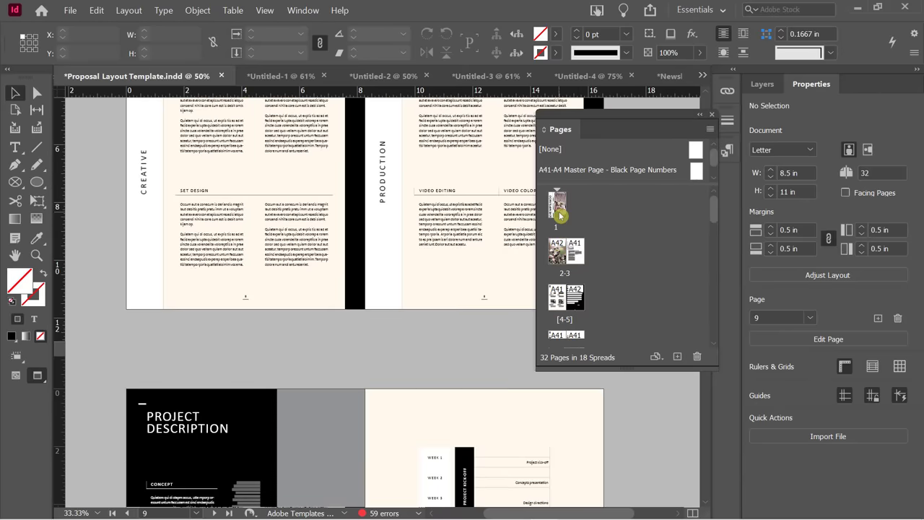
pyautogui.doubleClick(560, 209)
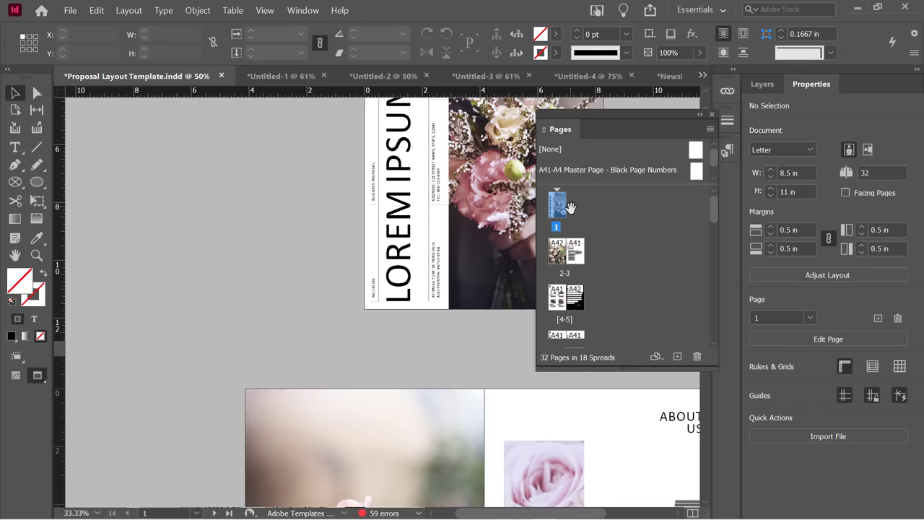
# Add a blank page 2 after the cover, then delete it.
pyautogui.click(677, 356)
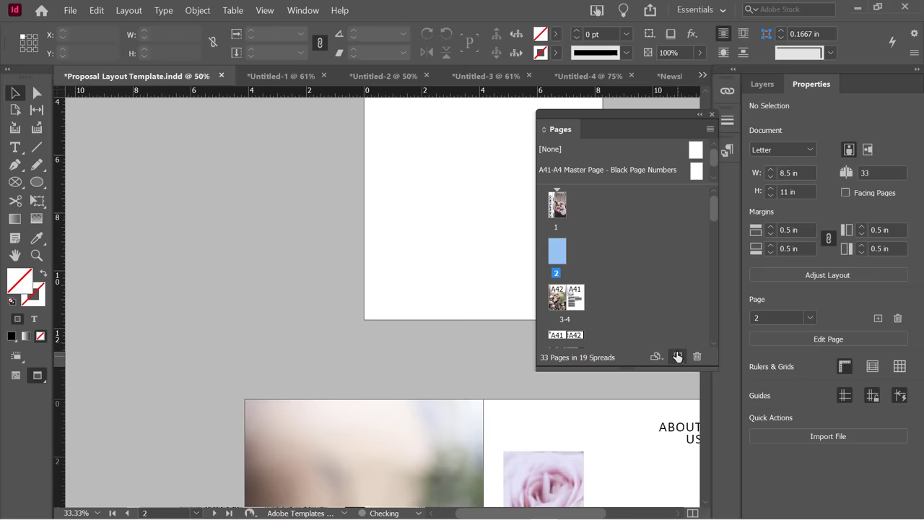
pyautogui.moveTo(550, 149); pyautogui.dragTo(567, 257)
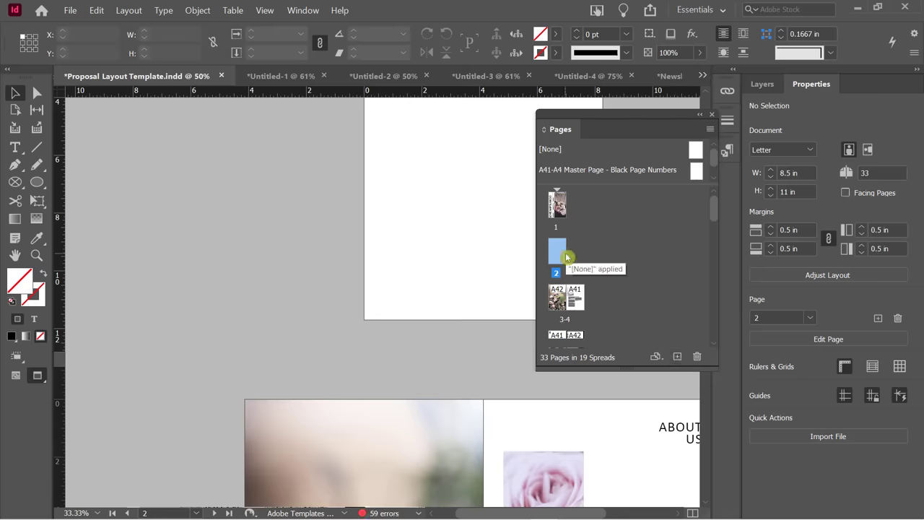
pyautogui.press('Delete')
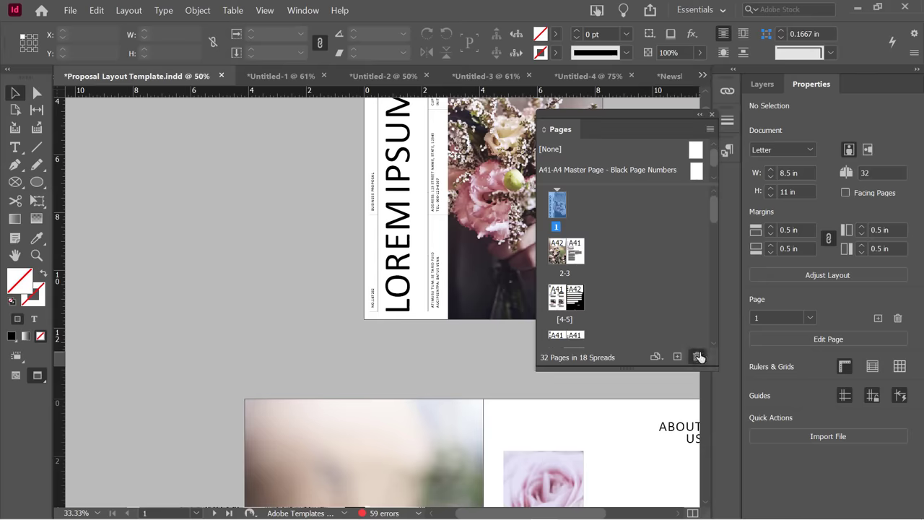
# Try deleting cover page 1, cancel the warning, and bring up its page actions.
pyautogui.click(697, 355)
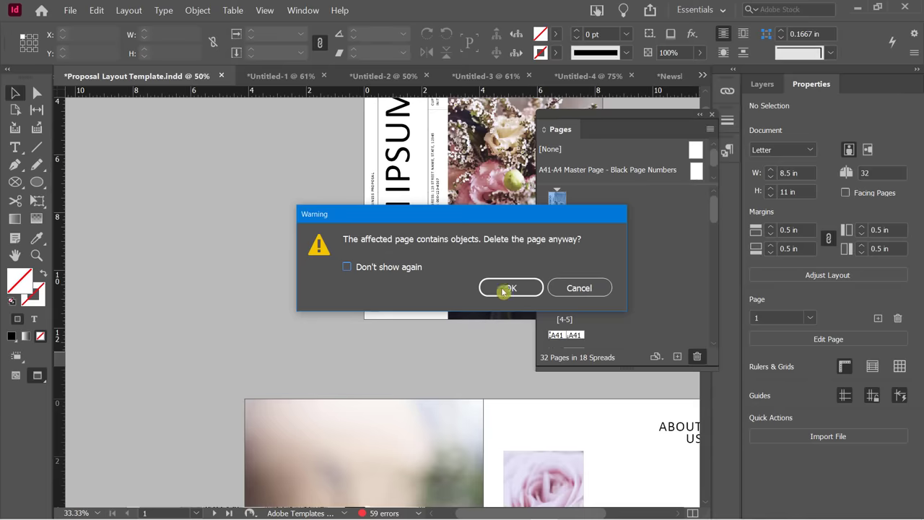
pyautogui.click(577, 288)
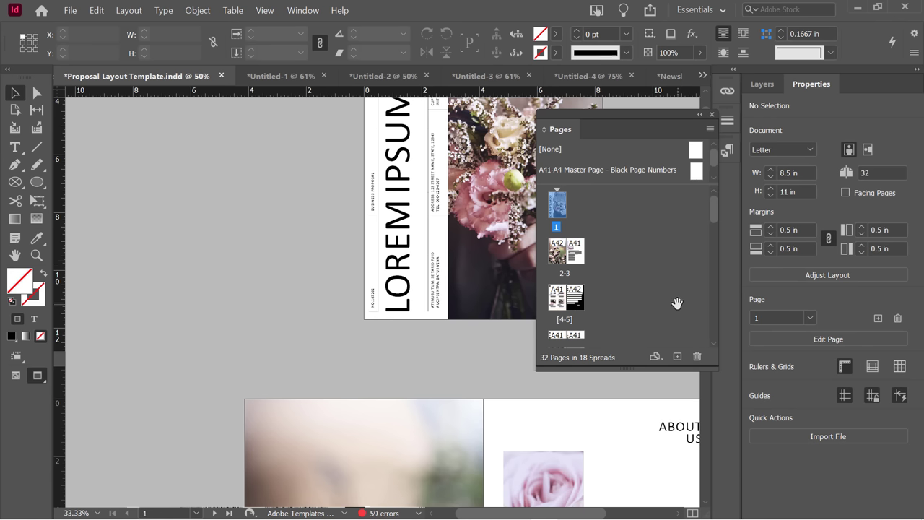
pyautogui.rightClick(560, 207)
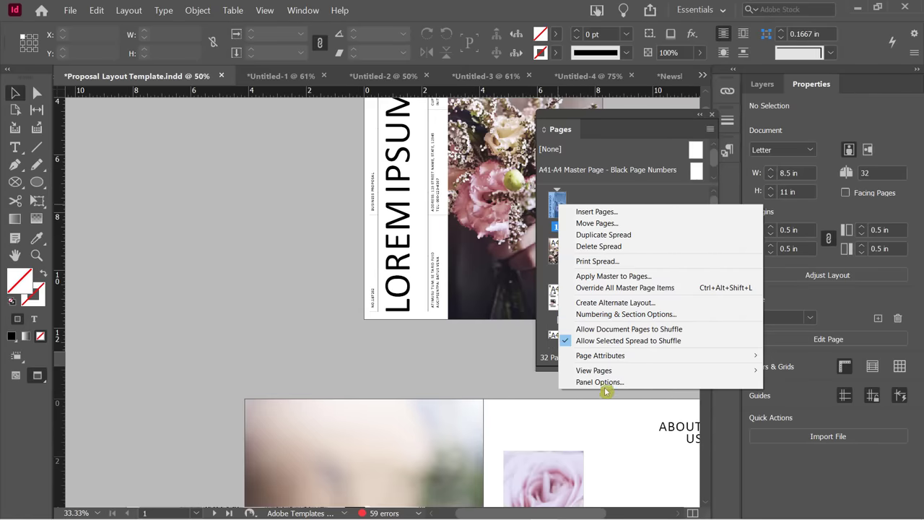
# Dismiss the page 1 actions menu and briefly check the Pages panel options menu.
pyautogui.click(587, 192)
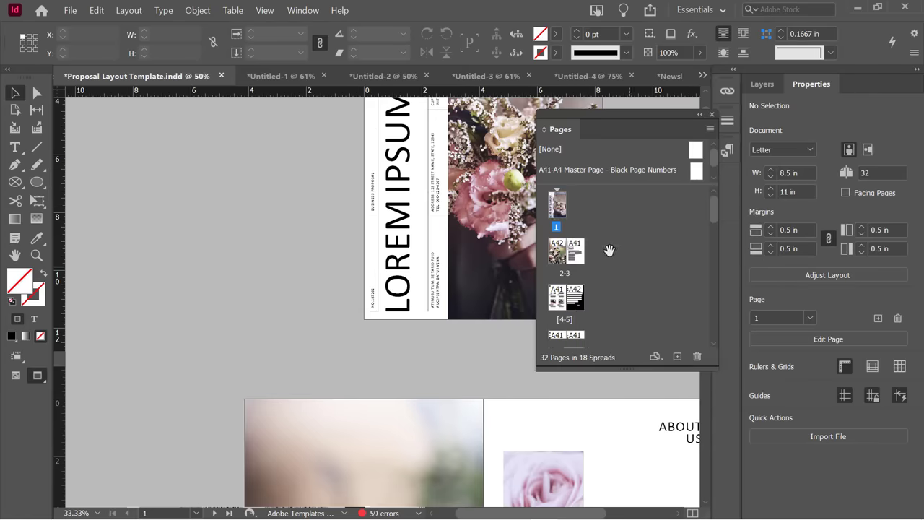
pyautogui.rightClick(568, 204)
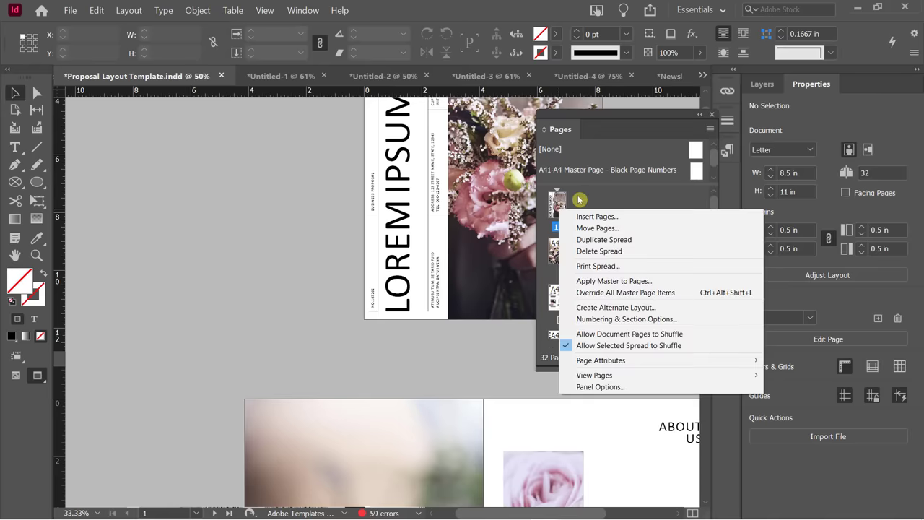
pyautogui.click(572, 193)
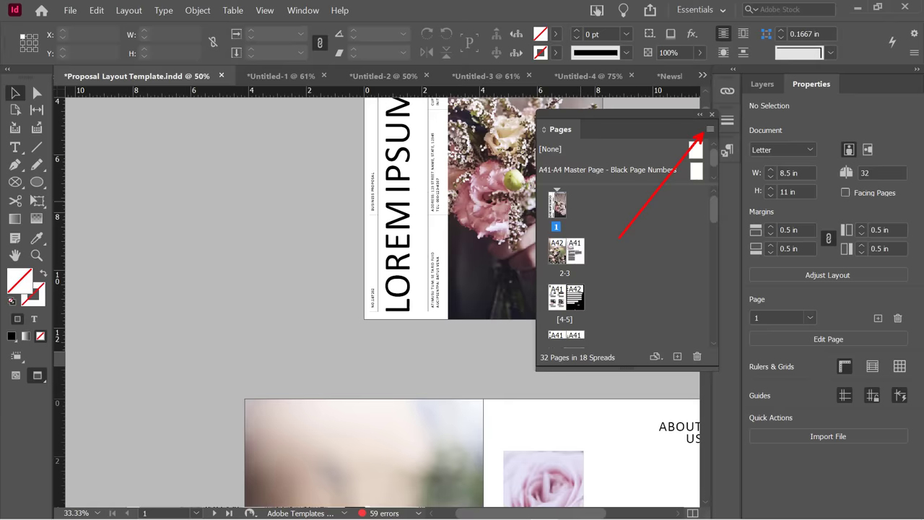
pyautogui.click(710, 130)
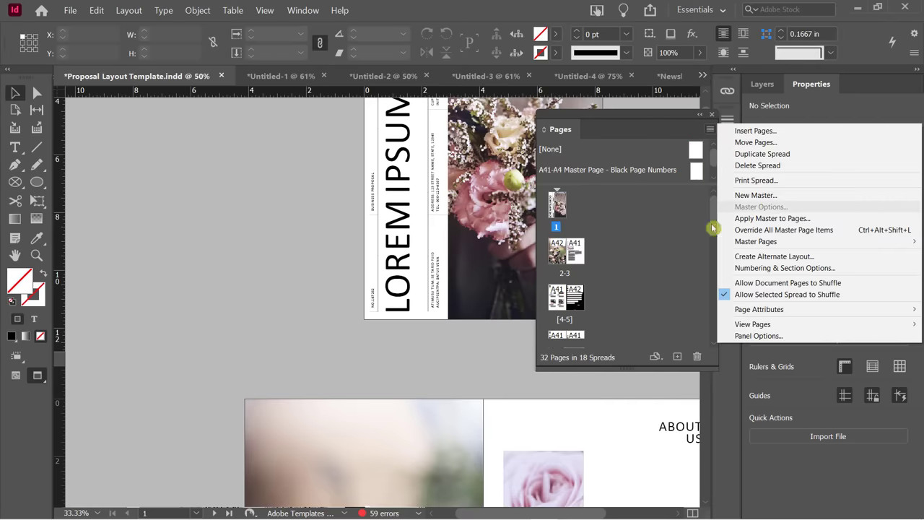
pyautogui.click(625, 244)
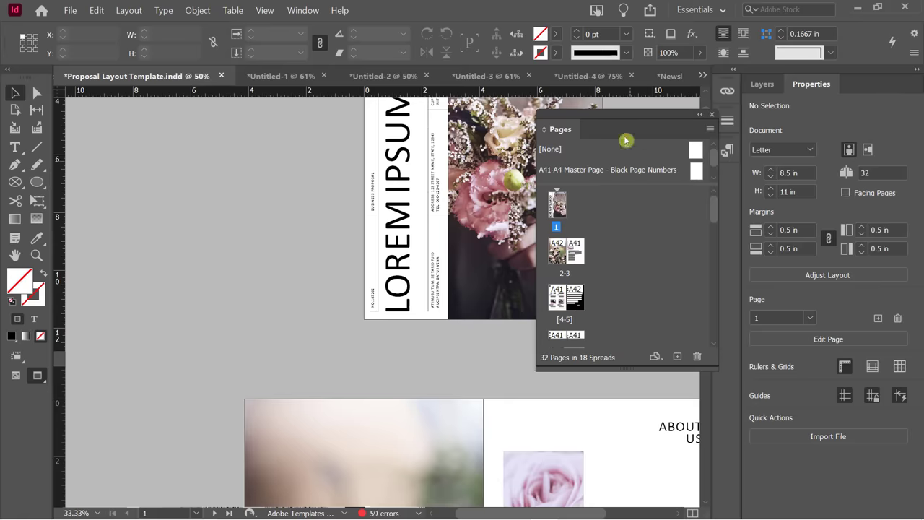
# Reposition the floating Pages panel and drag the masters divider down to list all four masters.
pyautogui.moveTo(612, 122); pyautogui.dragTo(585, 110)
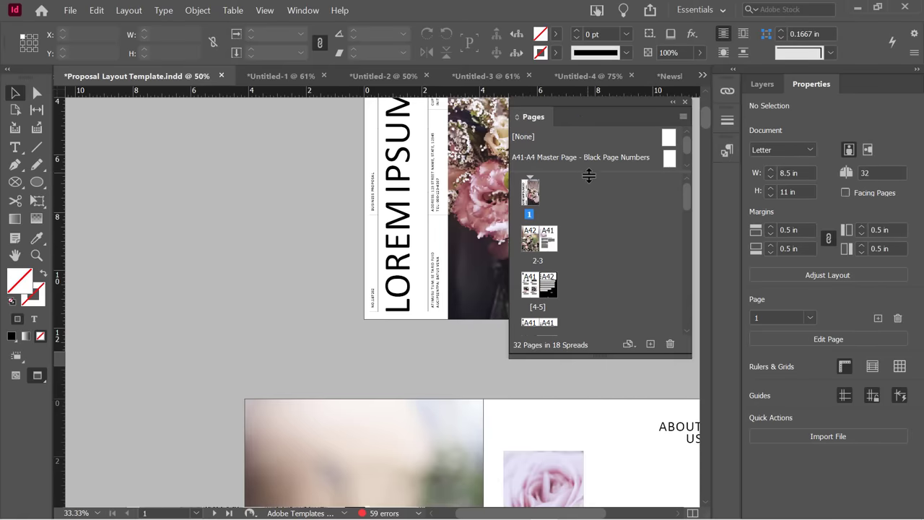
pyautogui.moveTo(588, 175); pyautogui.dragTo(600, 258)
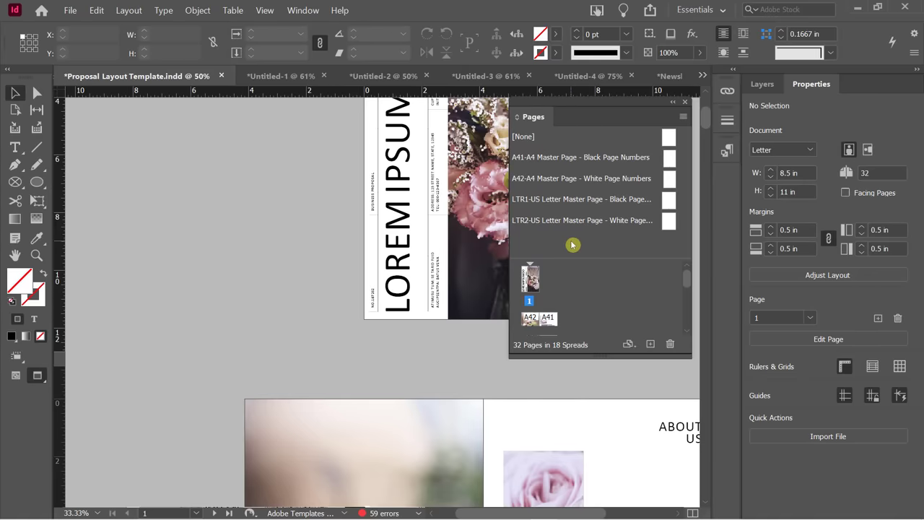
pyautogui.moveTo(582, 260); pyautogui.dragTo(583, 250)
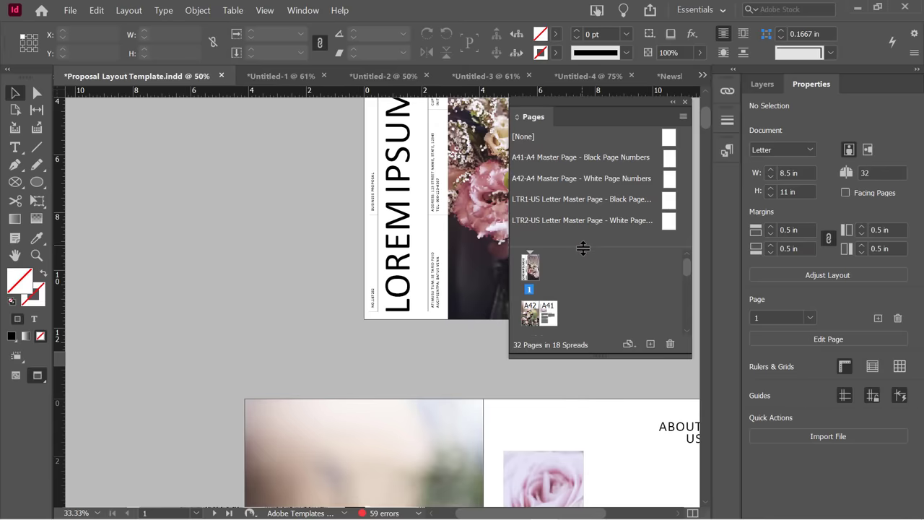
pyautogui.doubleClick(673, 160)
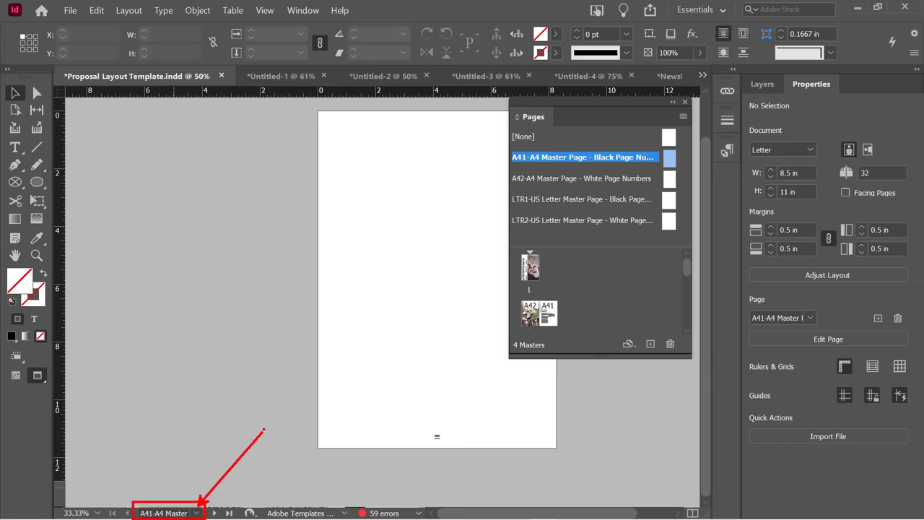
pyautogui.click(196, 512)
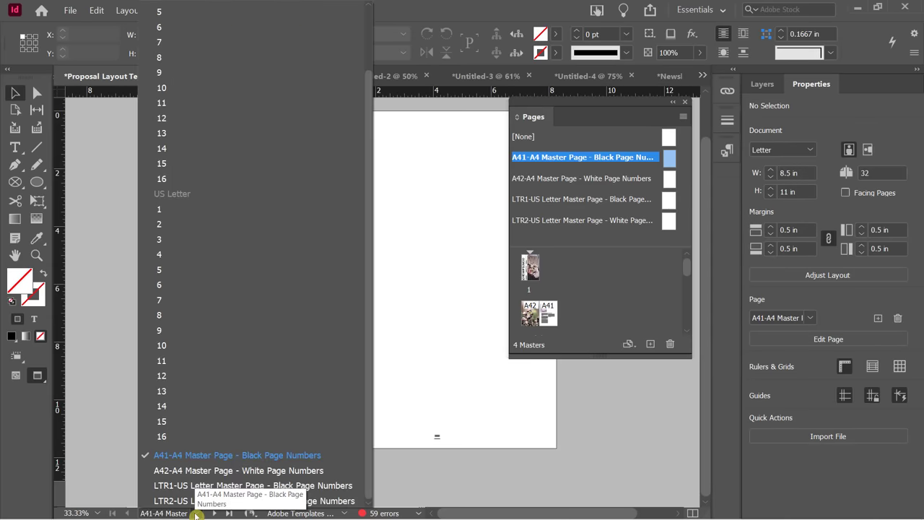
pyautogui.click(186, 210)
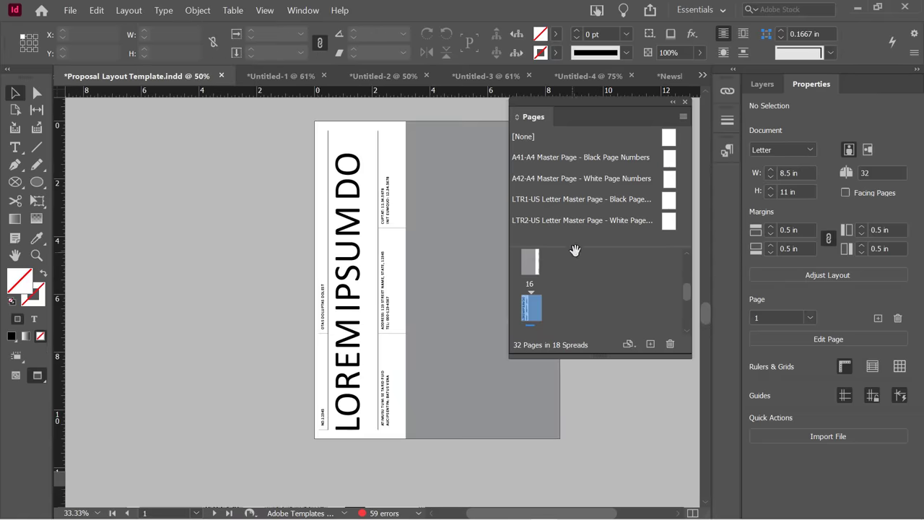
pyautogui.scroll(10, 572, 290)
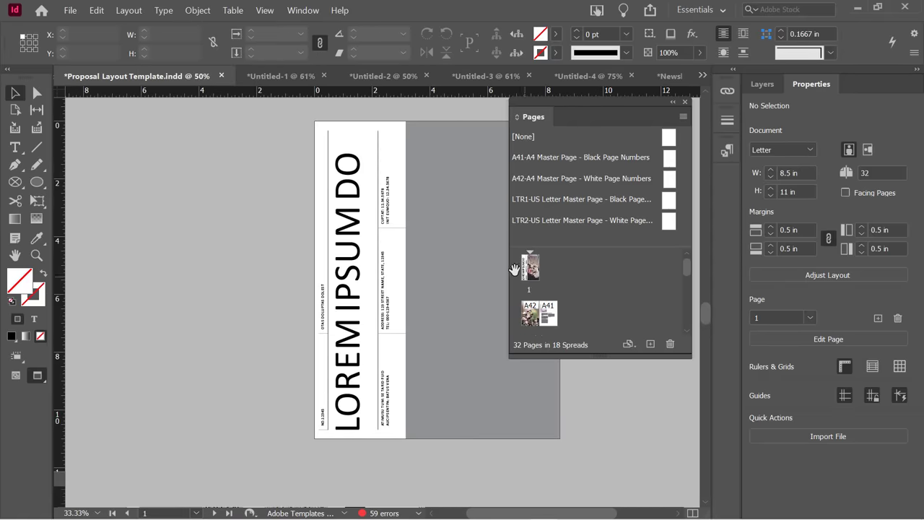
pyautogui.doubleClick(529, 269)
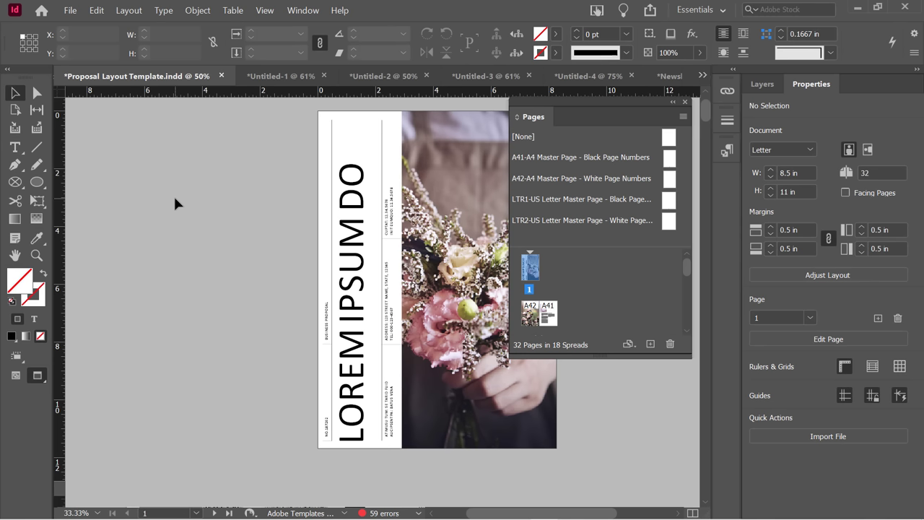
# Select spread 2-3, then deselect its left page and page A41.
pyautogui.scroll(-1, 626, 263)
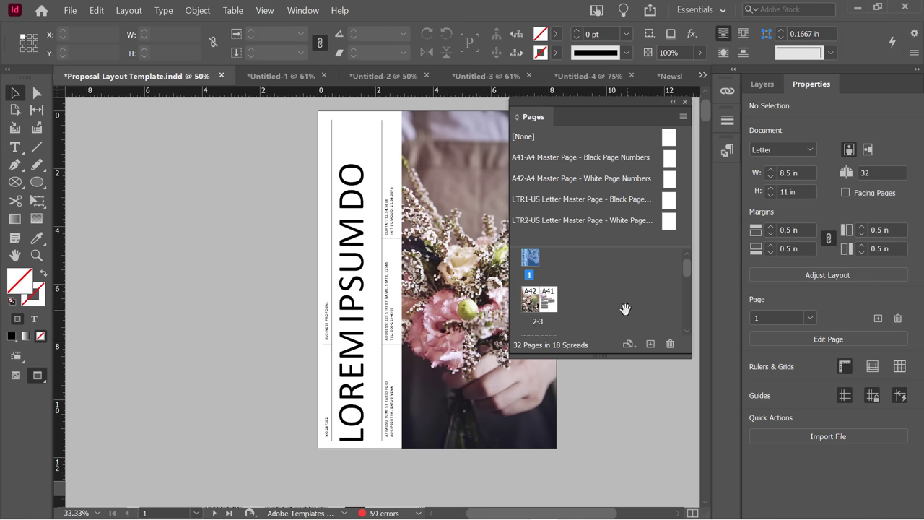
pyautogui.click(549, 304)
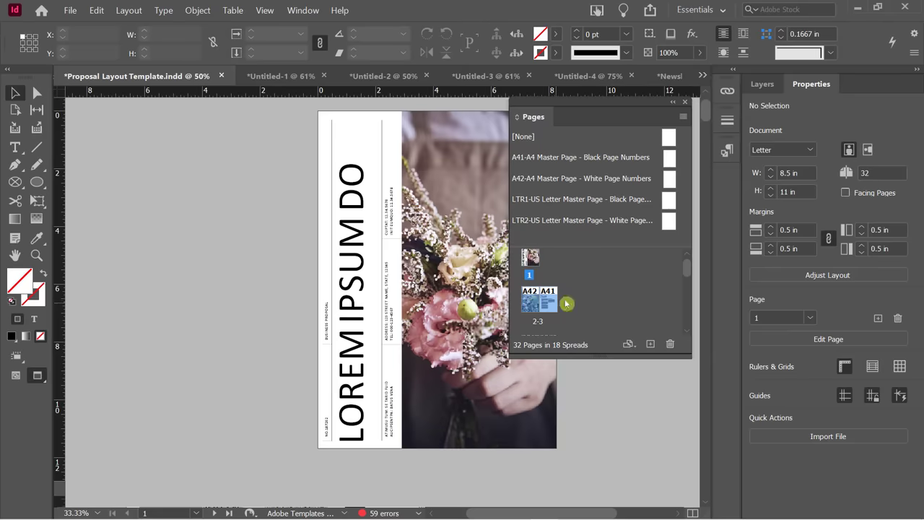
pyautogui.scroll(-1, 566, 303)
pyautogui.scroll(1, 556, 301)
pyautogui.click(546, 306)
pyautogui.keyDown('ctrl'); pyautogui.click(533, 306); pyautogui.keyUp('ctrl')
pyautogui.scroll(-1, 549, 301)
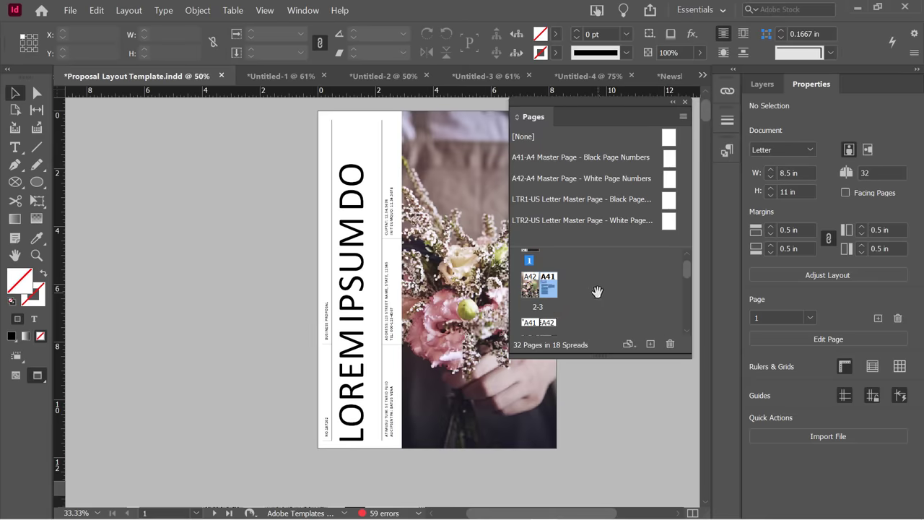
pyautogui.click(598, 291)
pyautogui.scroll(-3, 597, 291)
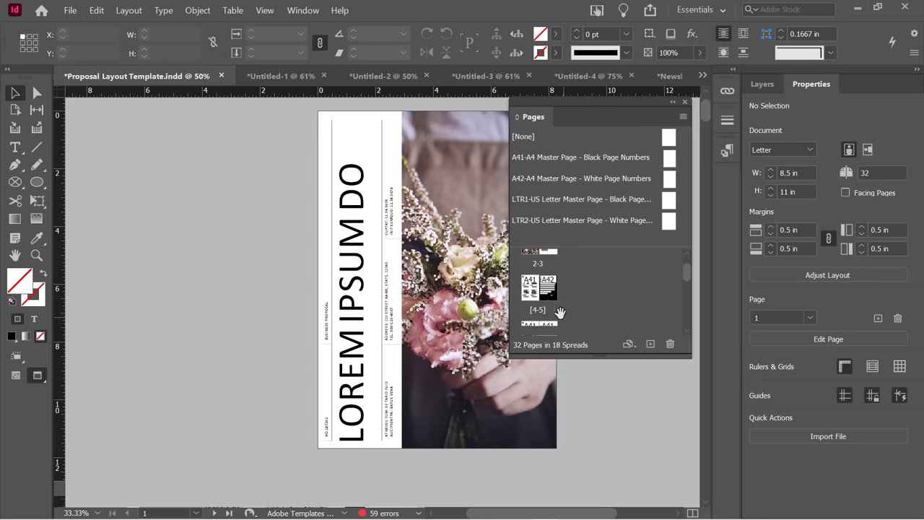
pyautogui.scroll(1, 554, 288)
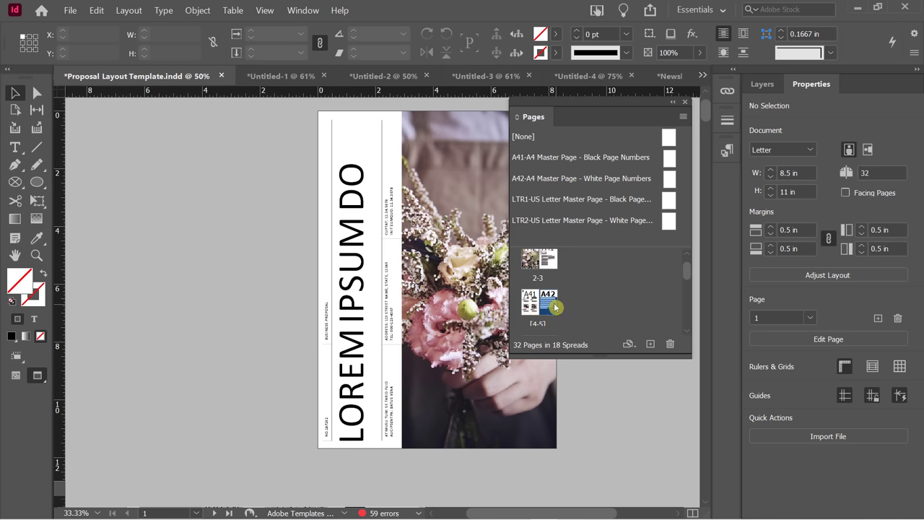
# Move page A42 of spread [4-5] up to spread 2-3, then undo the move.
pyautogui.click(553, 305)
pyautogui.moveTo(553, 306); pyautogui.dragTo(521, 265)
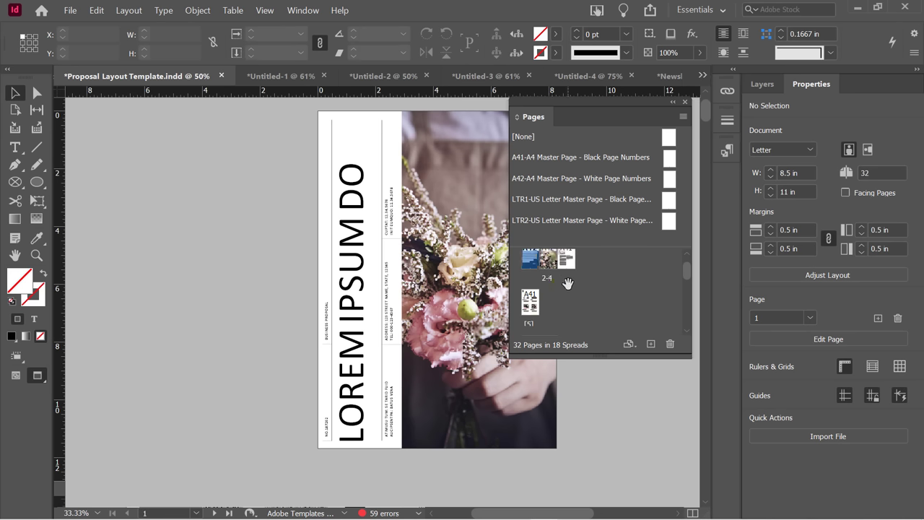
pyautogui.scroll(1, 576, 286)
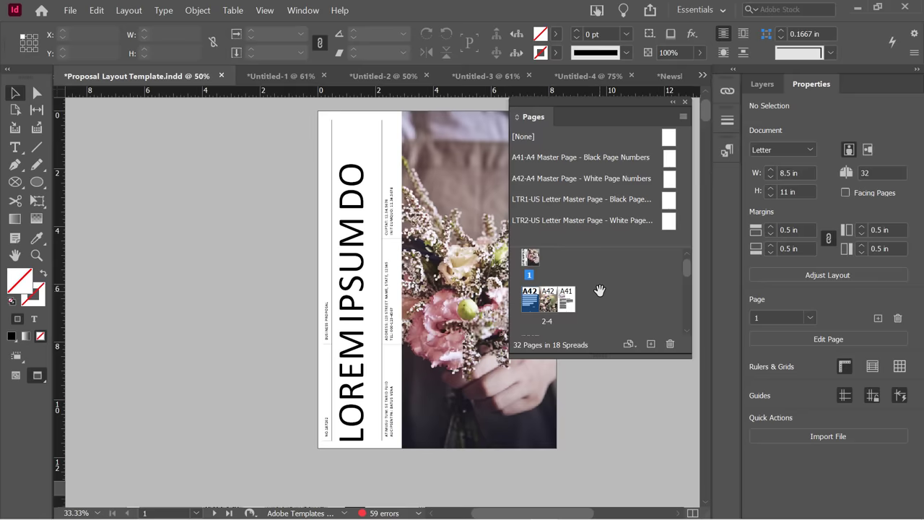
pyautogui.hotkey('ctrl', 'z')
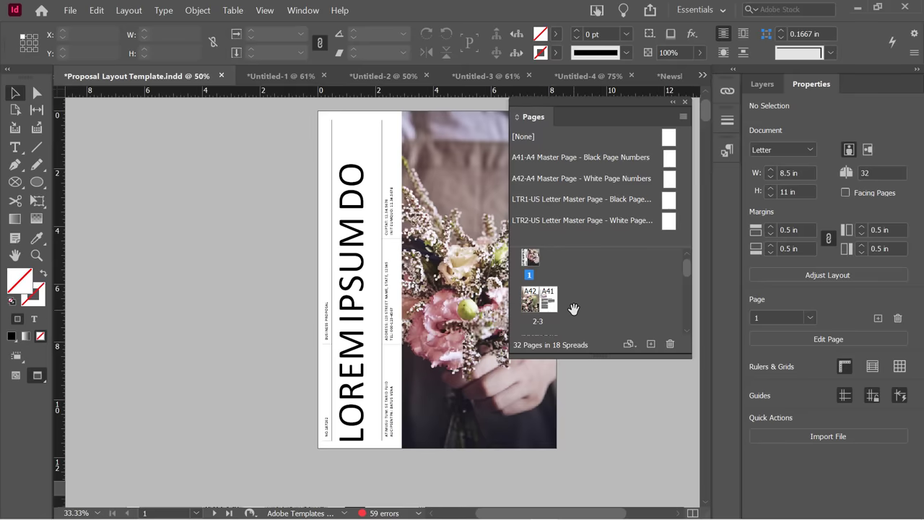
# Join spread [4-5] onto 2-3, split the merged 2-5 spread back, and lengthen the Pages panel.
pyautogui.scroll(-1, 580, 296)
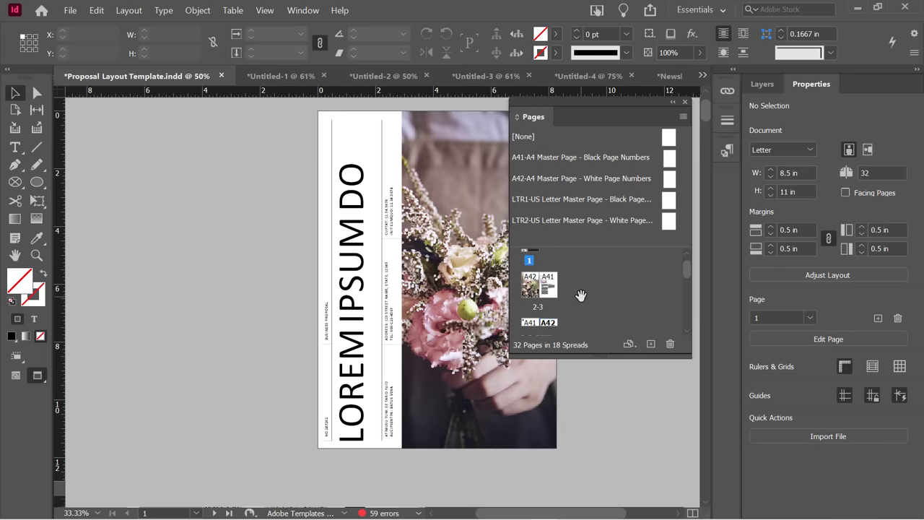
pyautogui.scroll(-5, 582, 295)
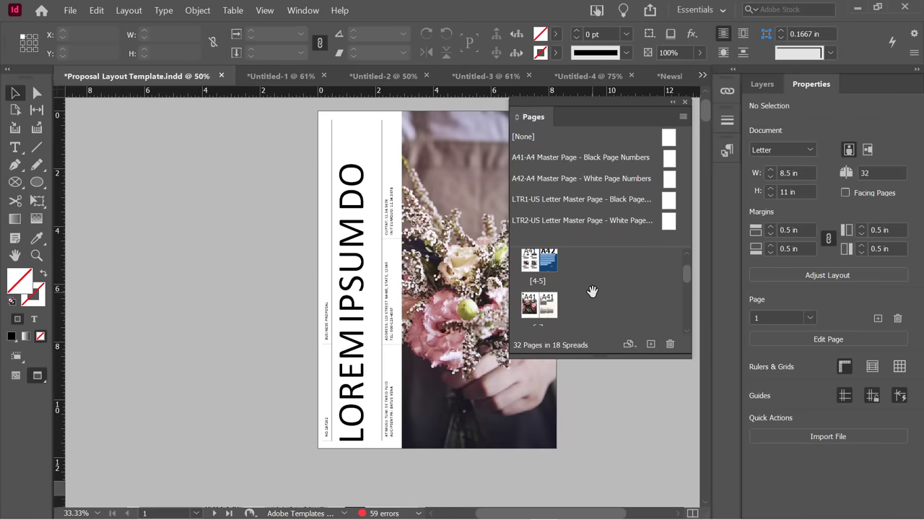
pyautogui.scroll(3, 592, 290)
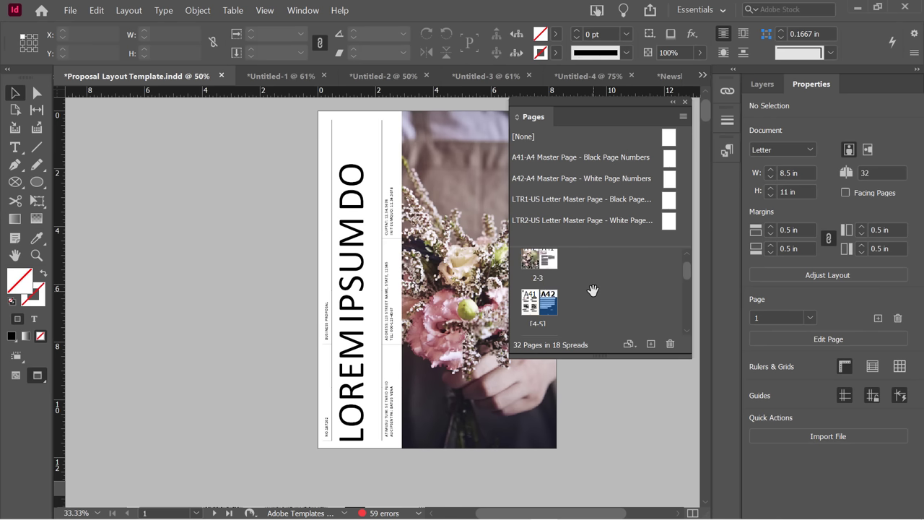
pyautogui.click(543, 309)
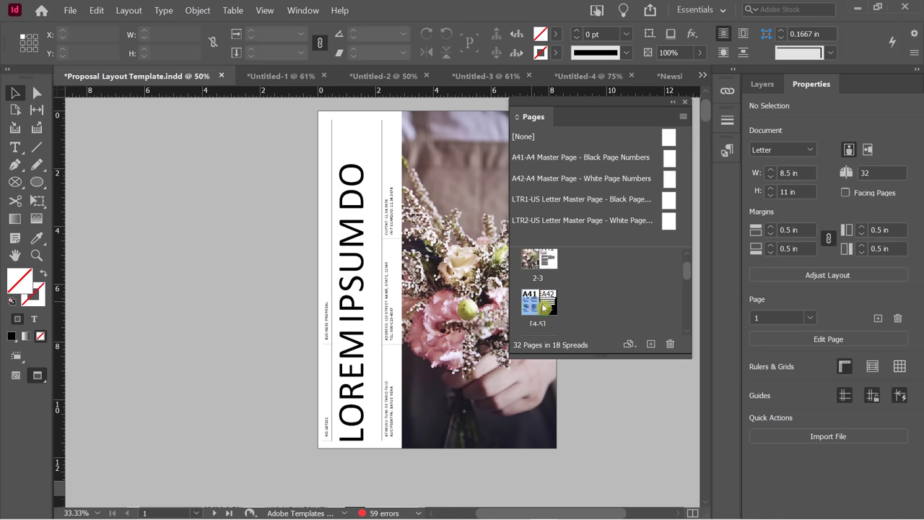
pyautogui.scroll(1, 534, 315)
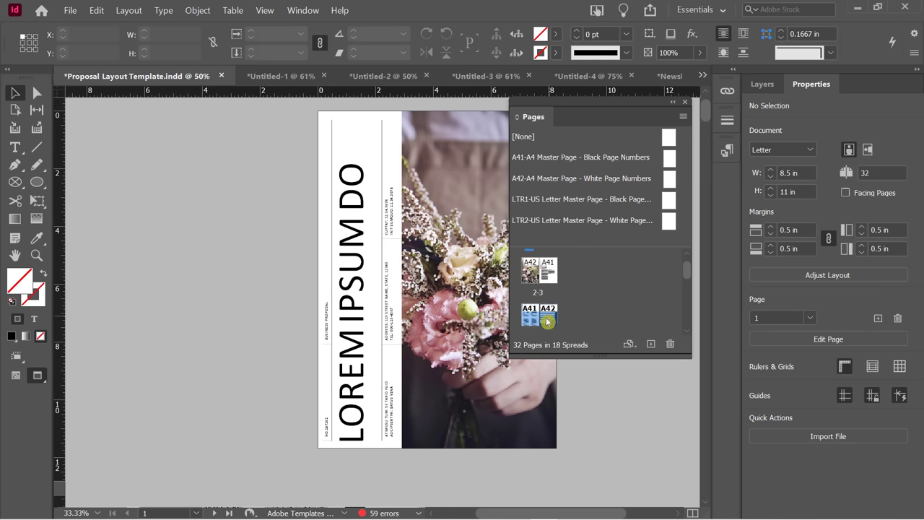
pyautogui.moveTo(531, 322); pyautogui.dragTo(554, 290)
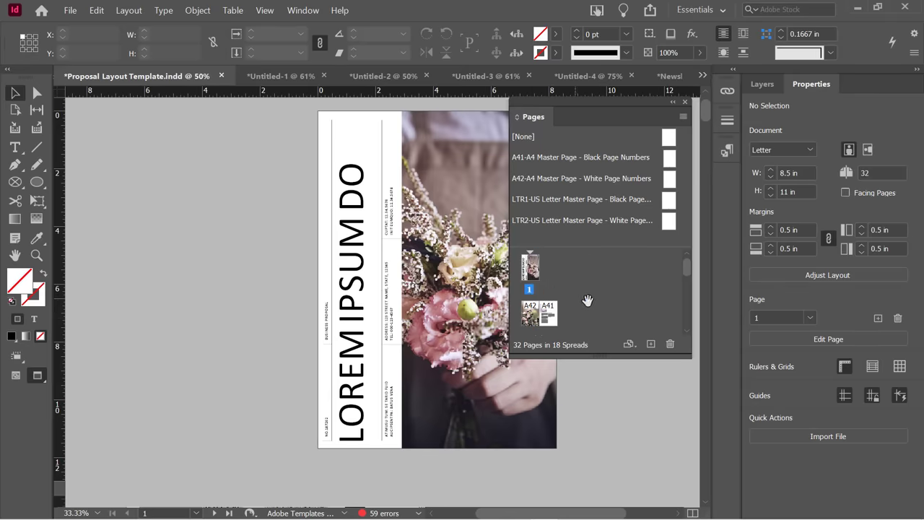
pyautogui.scroll(-1, 555, 327)
pyautogui.click(559, 295)
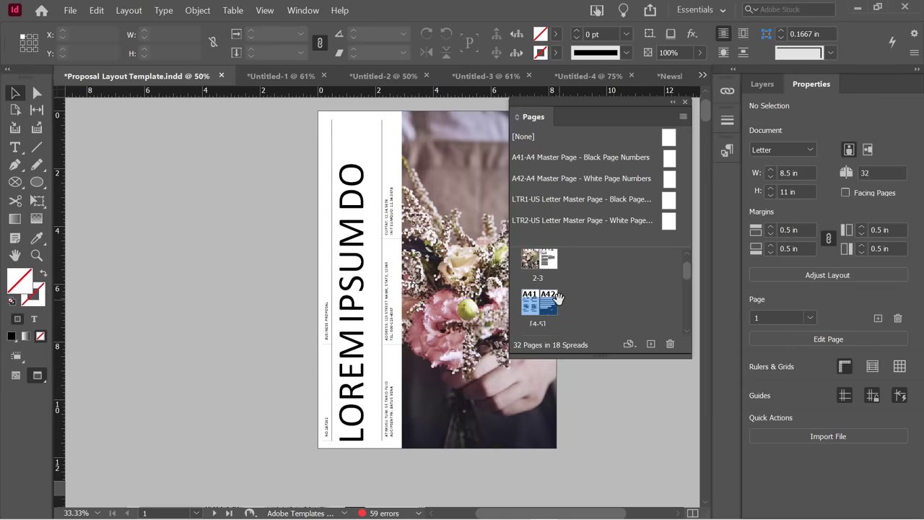
pyautogui.moveTo(528, 308); pyautogui.dragTo(573, 261)
pyautogui.click(582, 299)
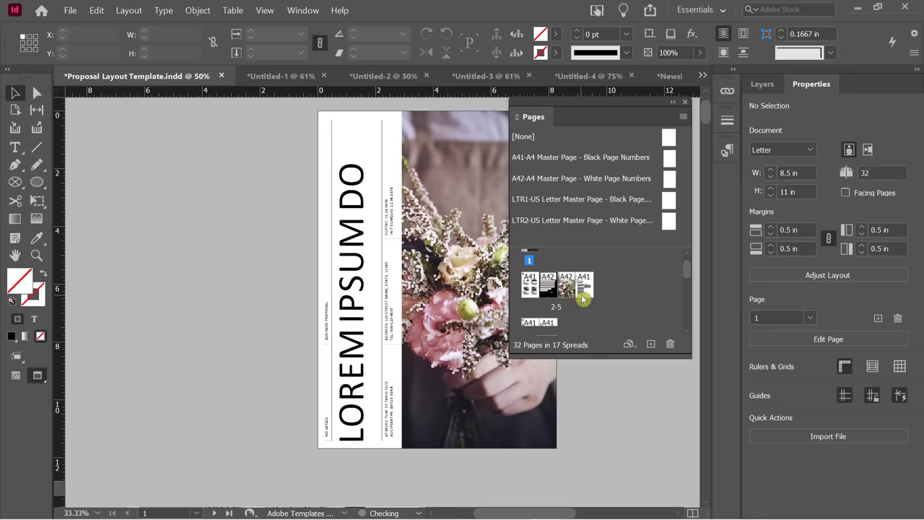
pyautogui.moveTo(580, 295); pyautogui.dragTo(585, 291)
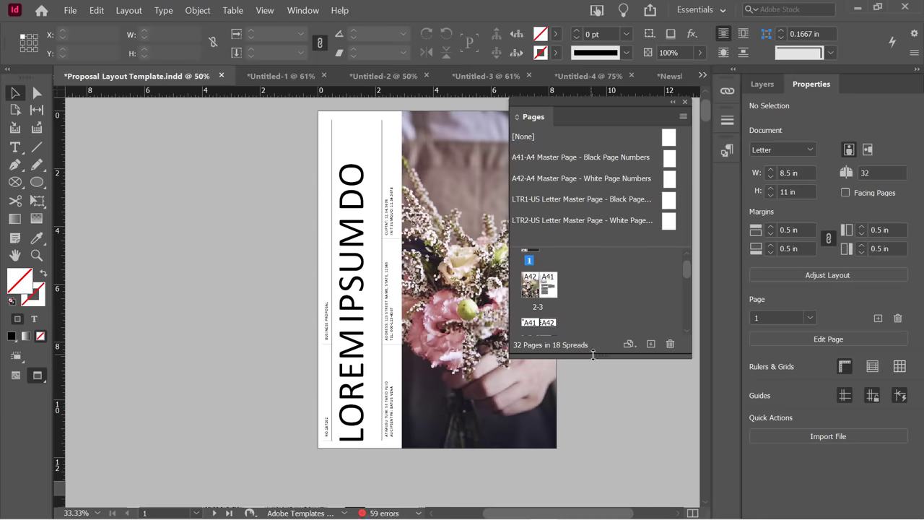
pyautogui.moveTo(594, 359); pyautogui.dragTo(594, 433)
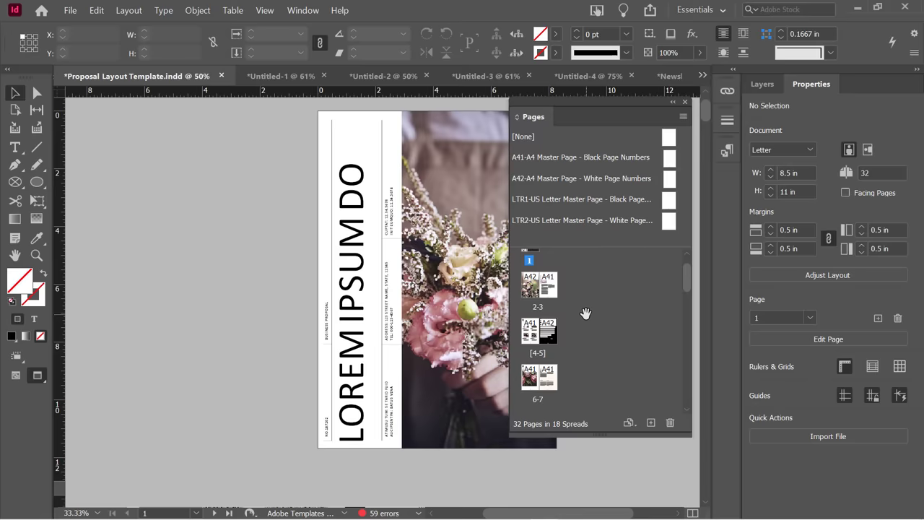
# Set the Pages panel thumbnail size to Extra Small in Panel Options.
pyautogui.rightClick(595, 280)
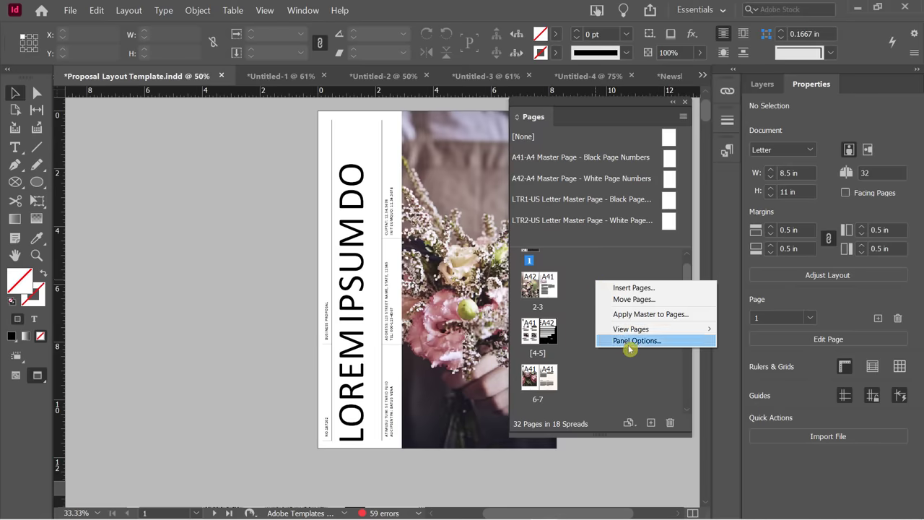
pyautogui.click(627, 345)
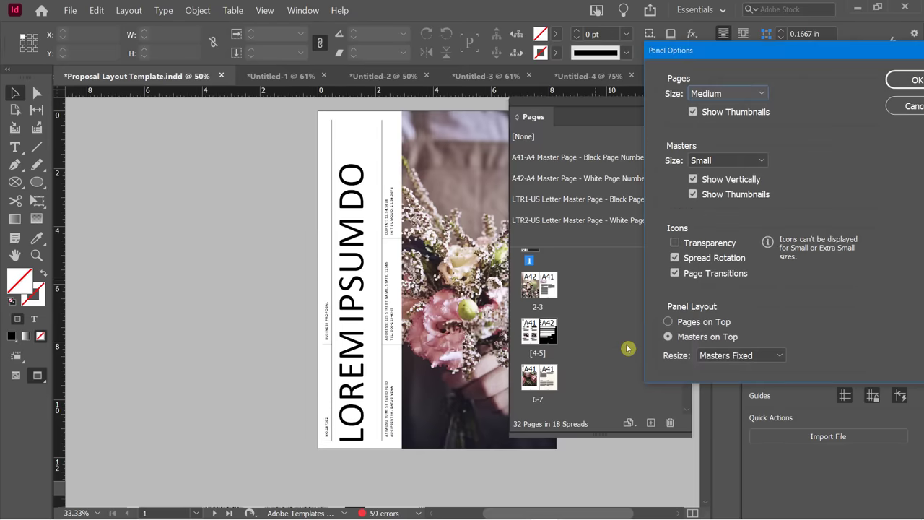
pyautogui.moveTo(767, 57); pyautogui.dragTo(201, 103)
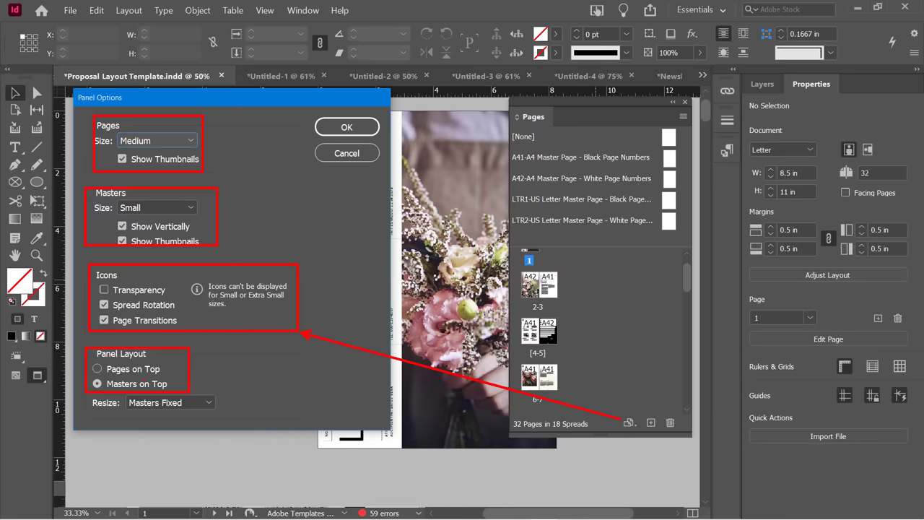
pyautogui.click(176, 142)
pyautogui.click(152, 156)
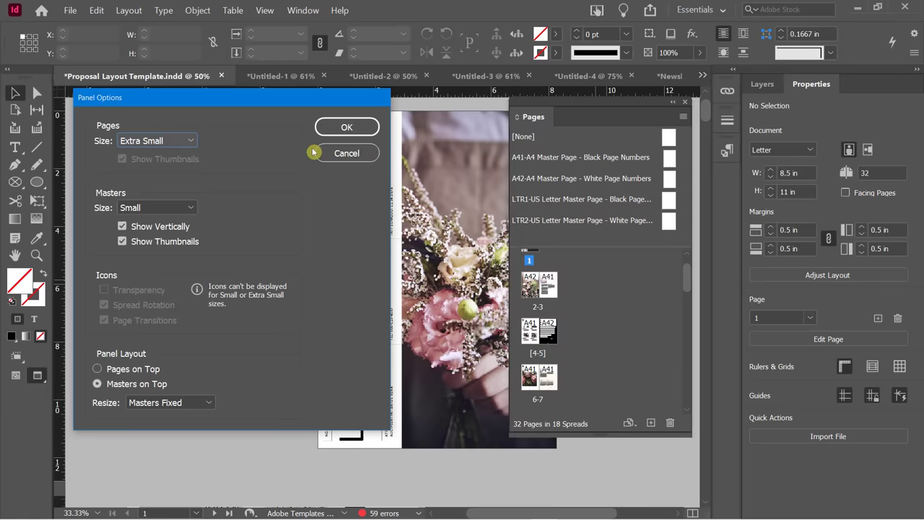
pyautogui.click(329, 127)
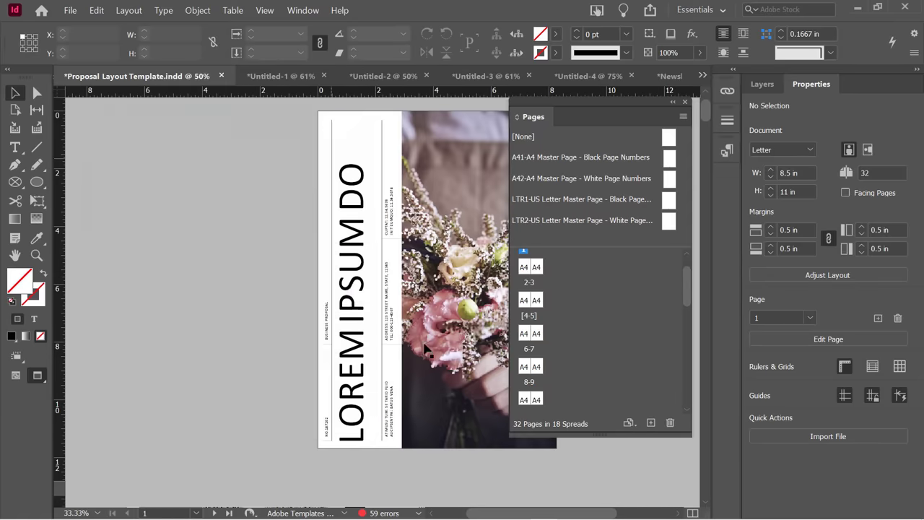
# Change the page thumbnail size to Jumbo in Panel Options.
pyautogui.rightClick(589, 273)
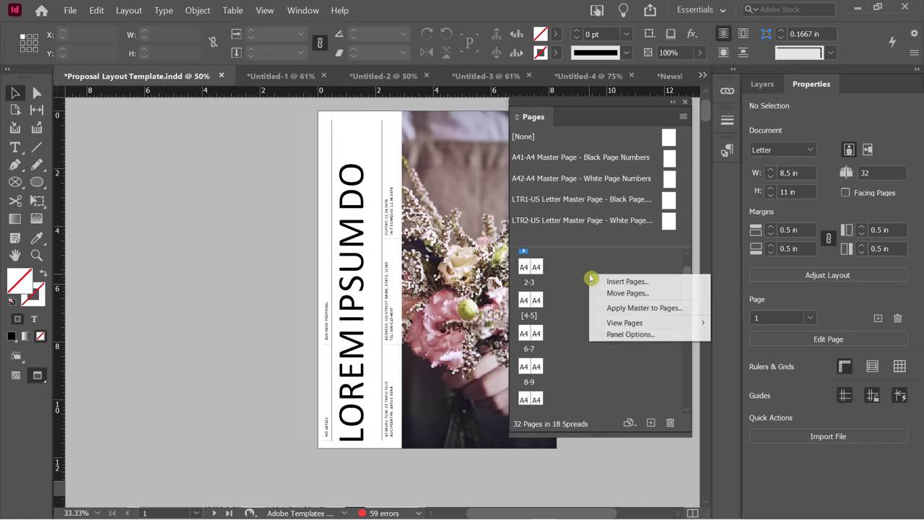
pyautogui.click(622, 334)
pyautogui.click(165, 140)
pyautogui.click(166, 232)
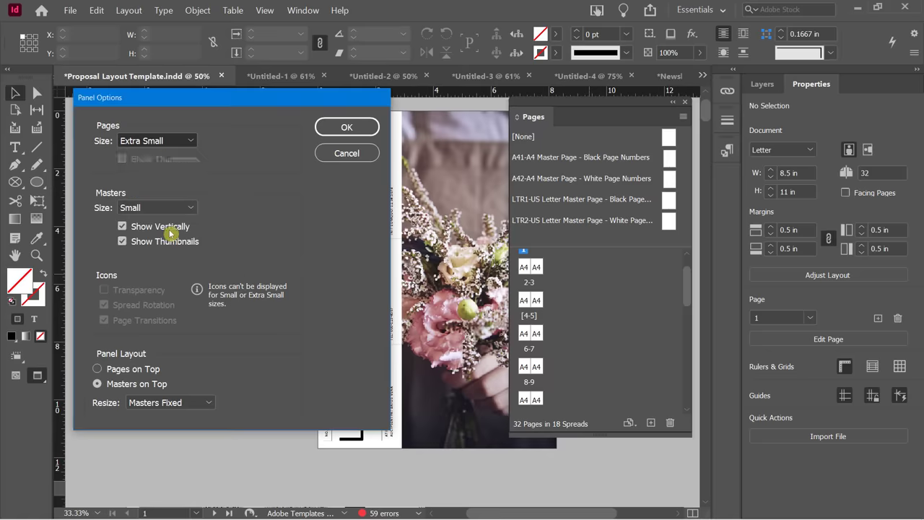
pyautogui.click(338, 126)
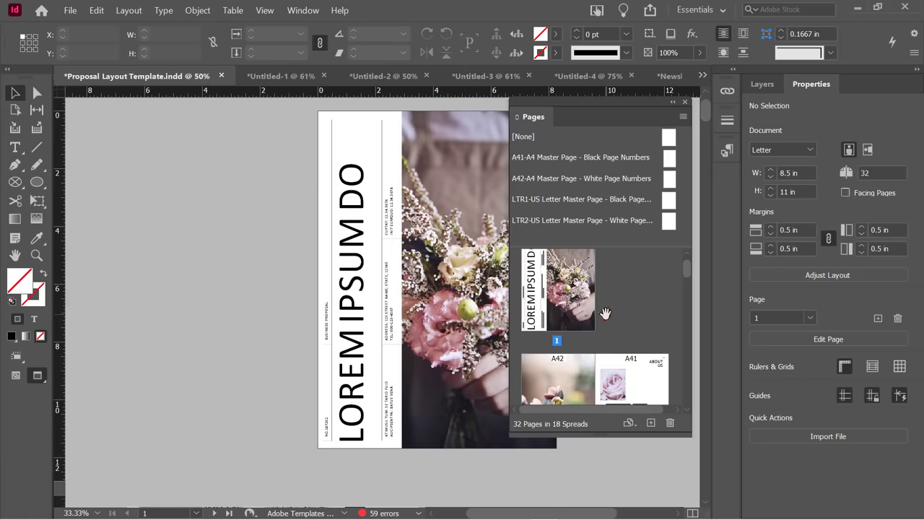
# Set page thumbnails to Medium and turn off the Transparency icons.
pyautogui.scroll(-5, 606, 311)
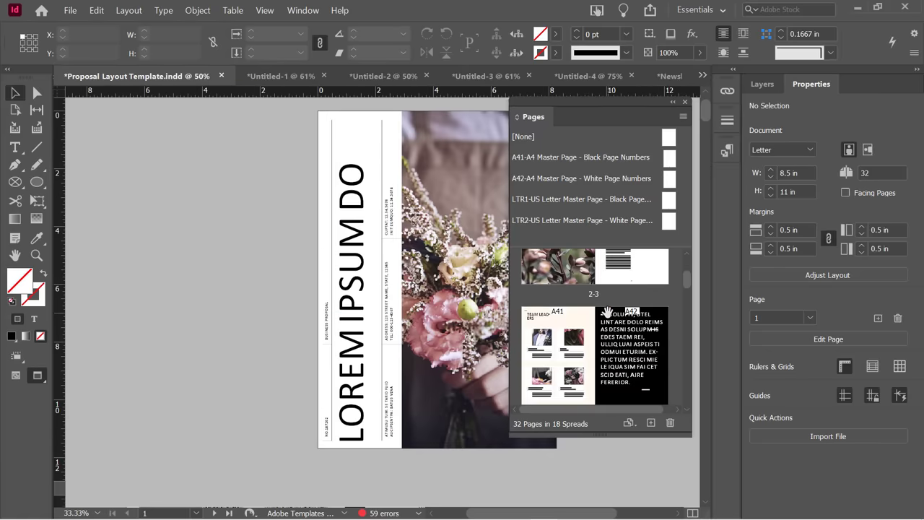
pyautogui.scroll(-5, 607, 311)
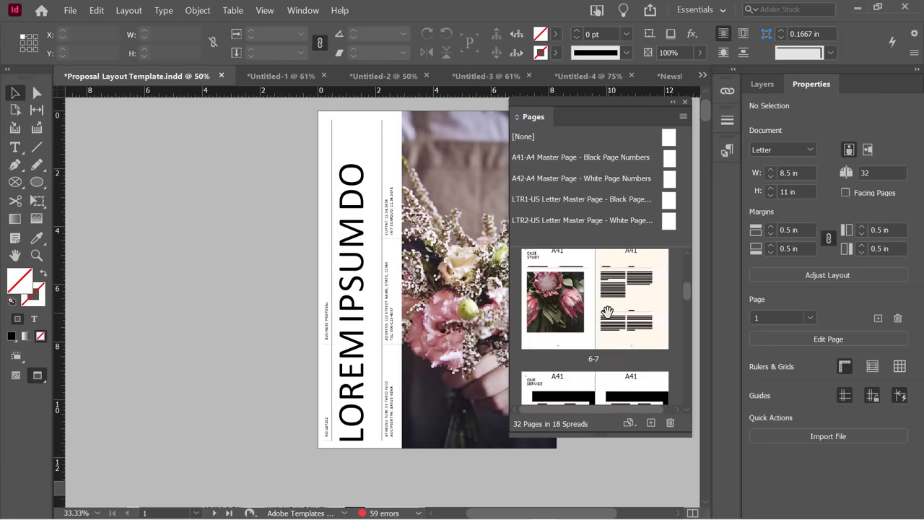
pyautogui.scroll(10, 607, 311)
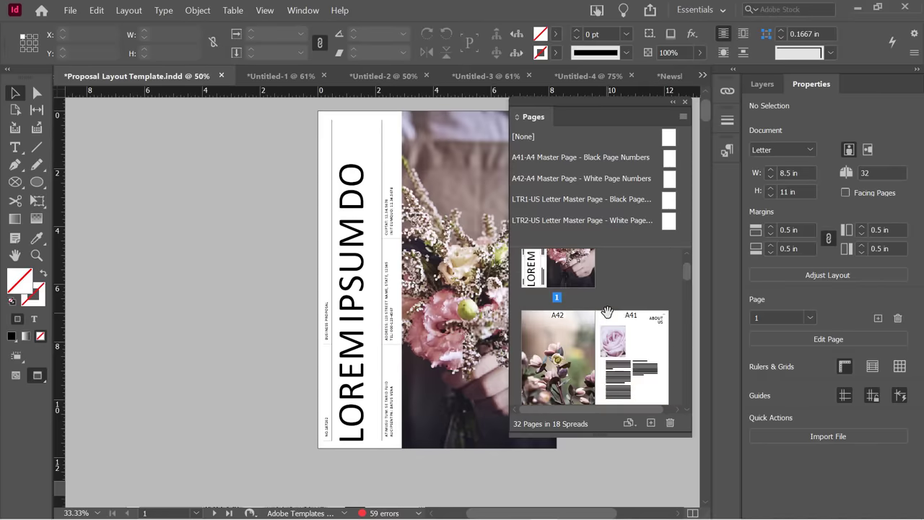
pyautogui.rightClick(627, 276)
pyautogui.click(671, 337)
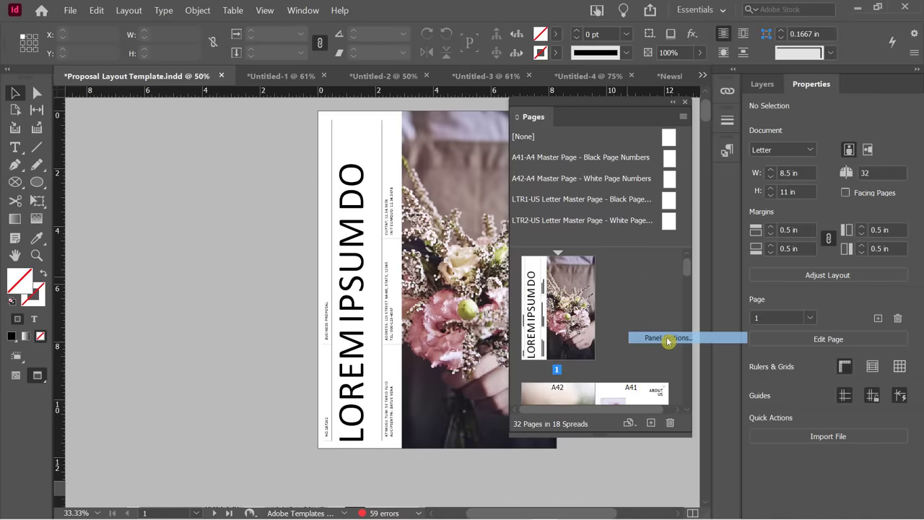
pyautogui.click(159, 140)
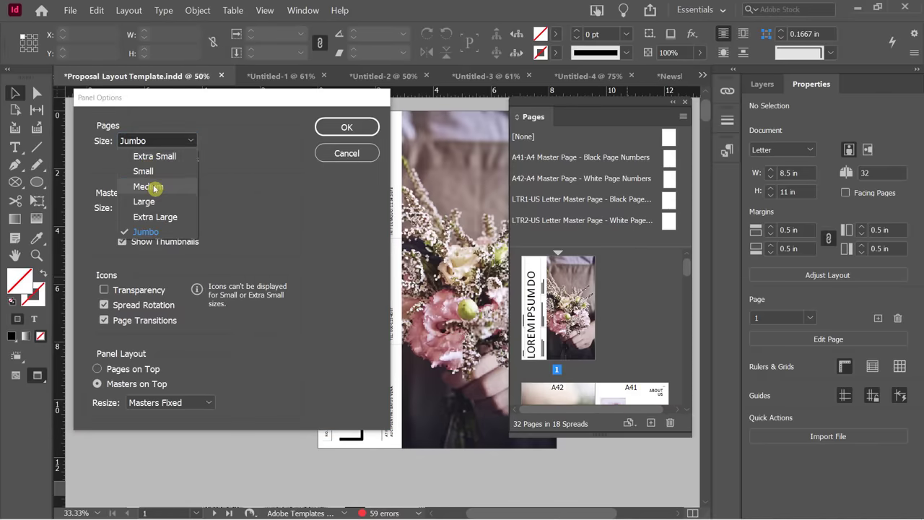
pyautogui.click(152, 187)
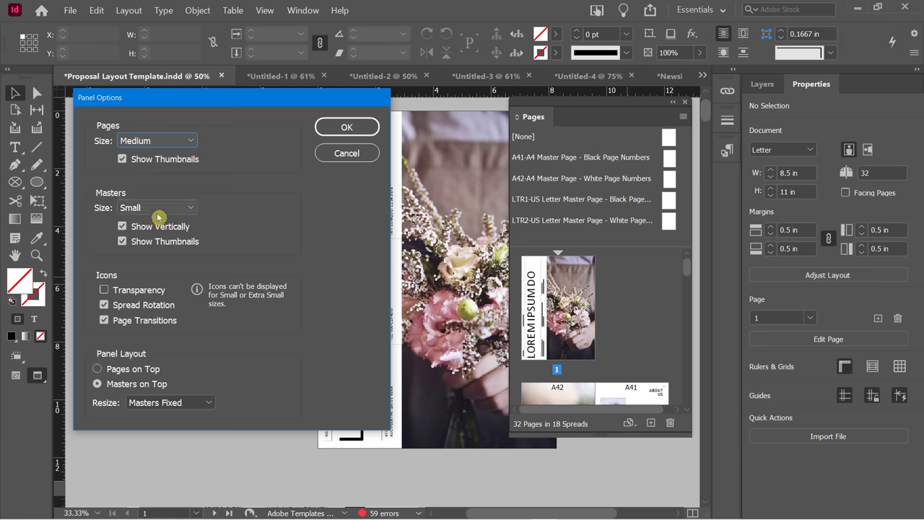
pyautogui.click(103, 289)
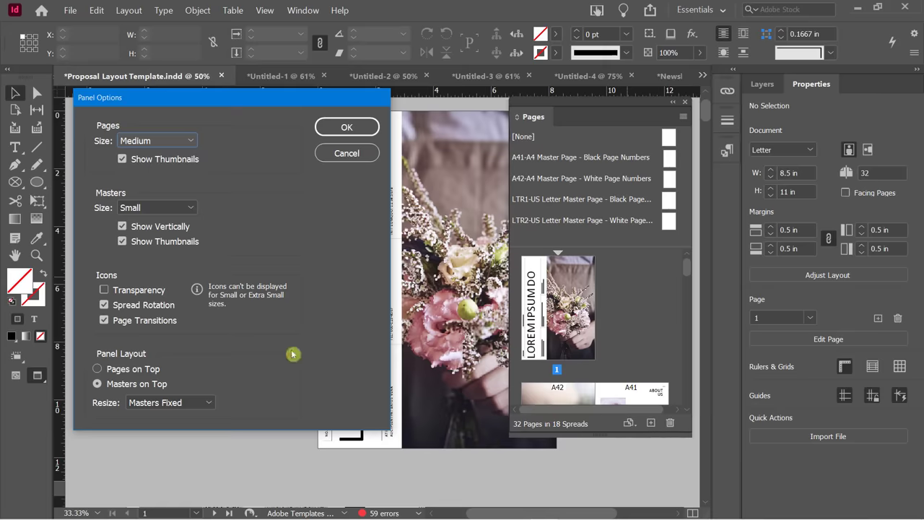
pyautogui.click(346, 127)
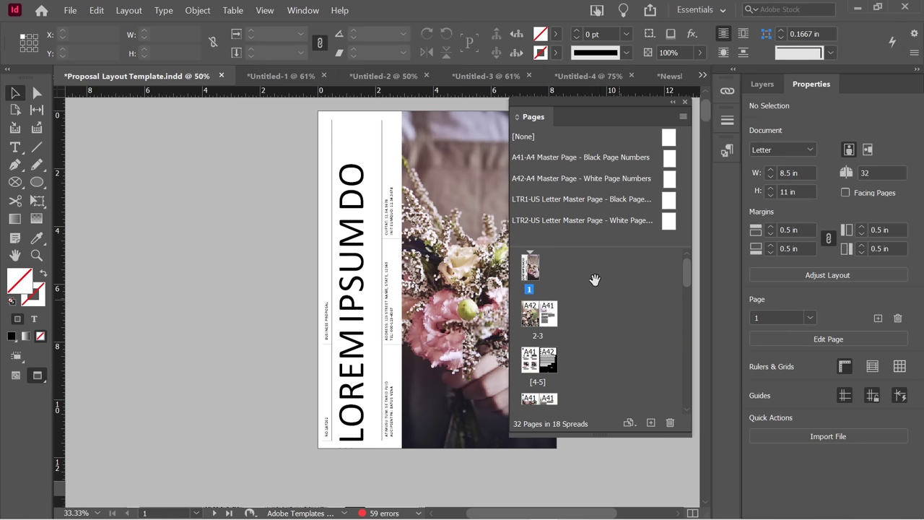
# Select page 1, start editing the page count, then go to page 2.
pyautogui.click(531, 267)
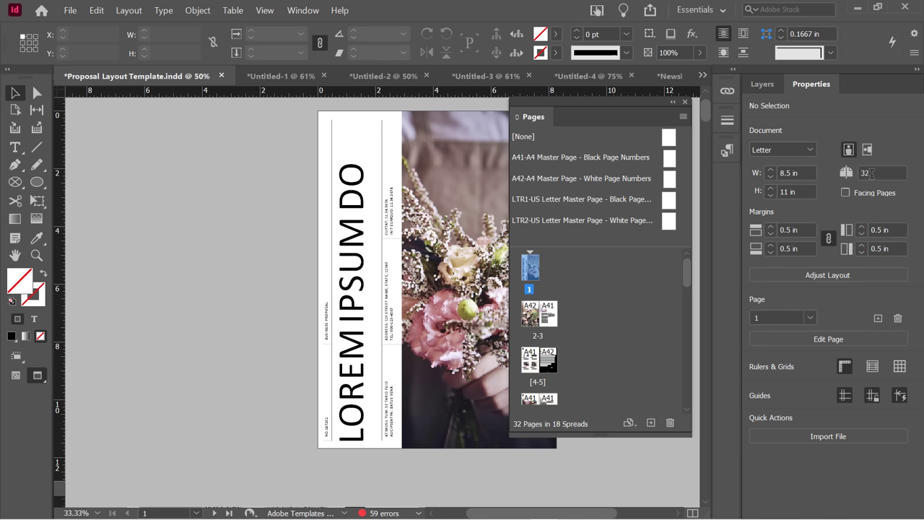
pyautogui.click(871, 173)
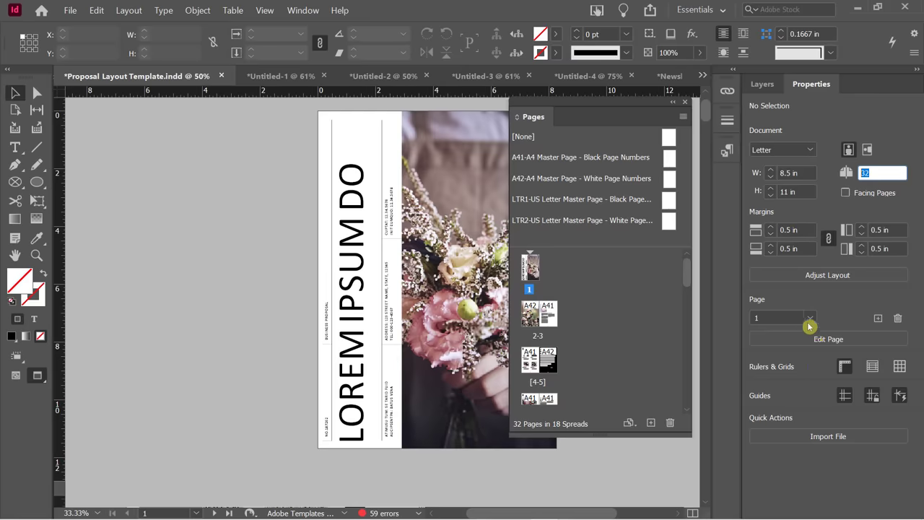
pyautogui.click(534, 316)
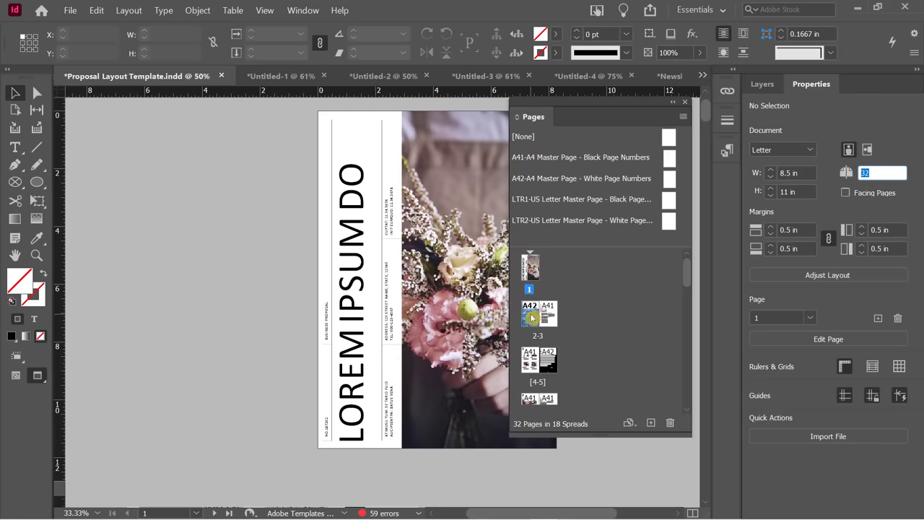
pyautogui.doubleClick(533, 319)
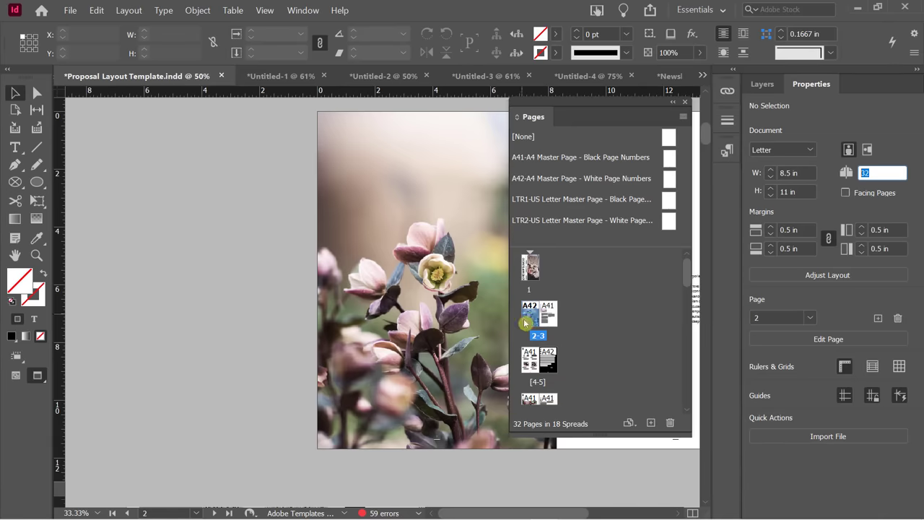
# Jump to the Case Study spread 6-7 and open Edit Page for page 6.
pyautogui.scroll(-1, 596, 349)
pyautogui.doubleClick(546, 365)
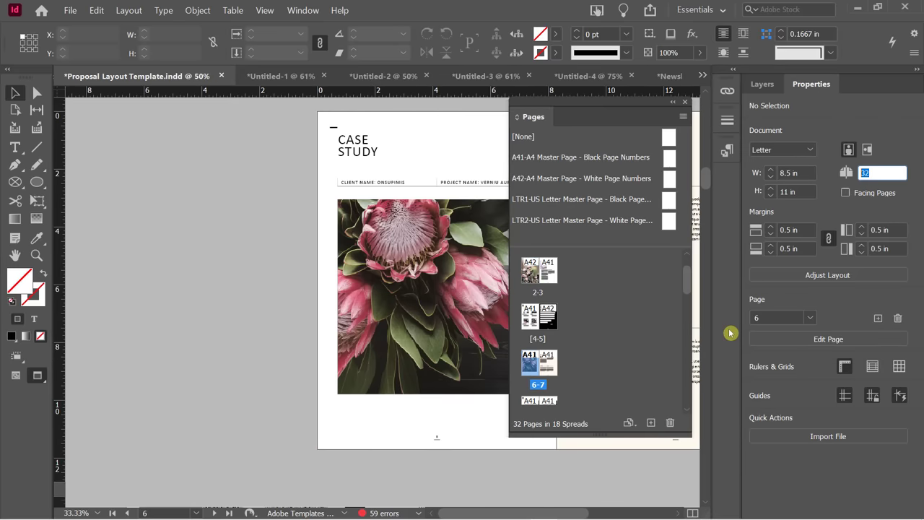
pyautogui.click(827, 341)
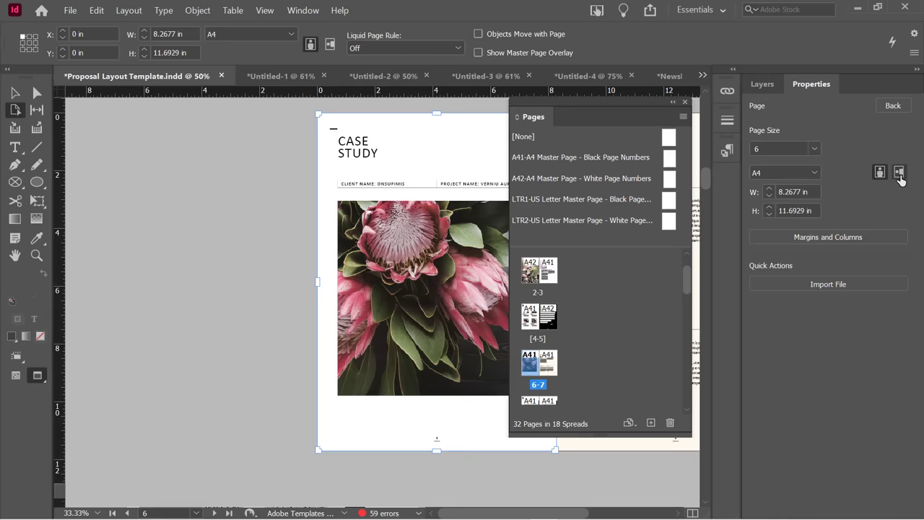
# Toggle page 6 between landscape and portrait, ending in portrait, with the Pages panel moved left.
pyautogui.click(899, 172)
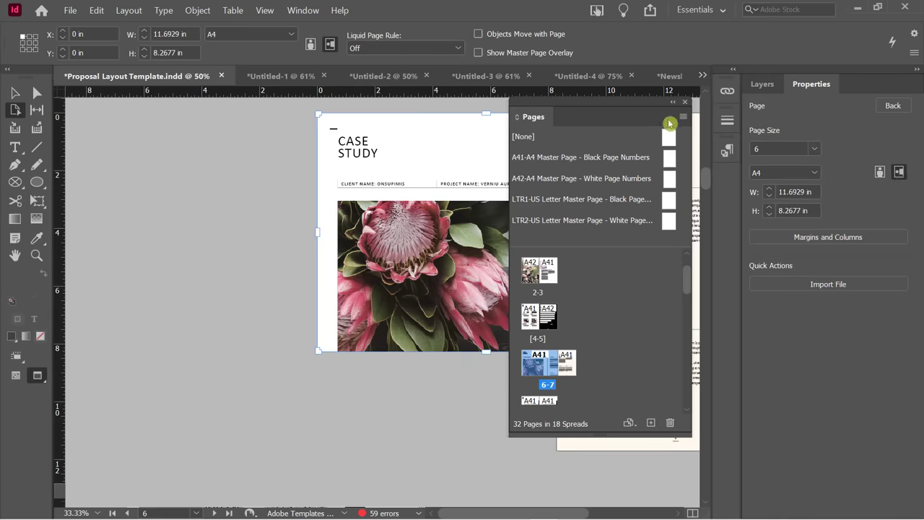
pyautogui.moveTo(573, 109); pyautogui.dragTo(162, 116)
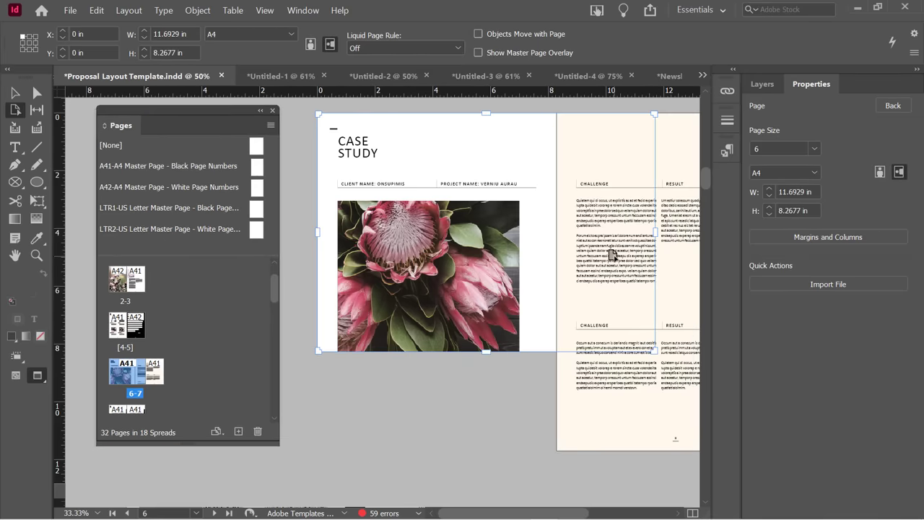
pyautogui.click(879, 173)
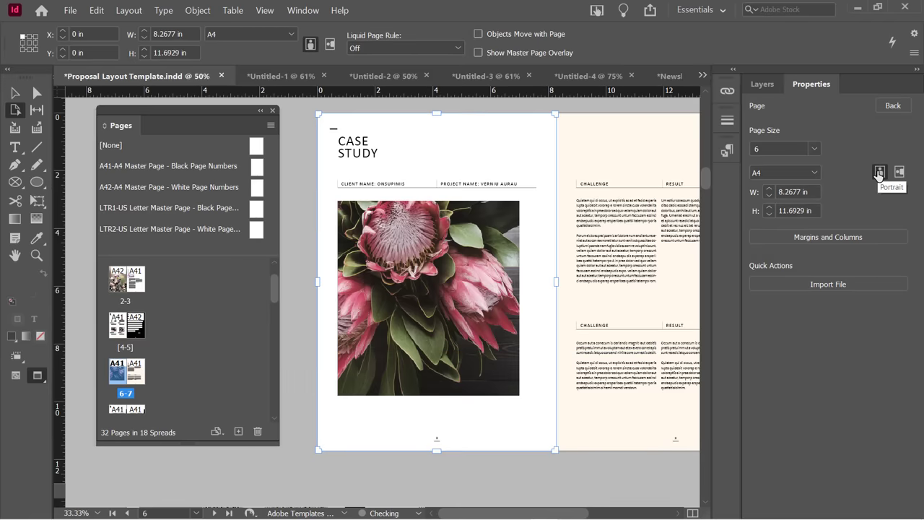
pyautogui.click(898, 171)
pyautogui.click(878, 173)
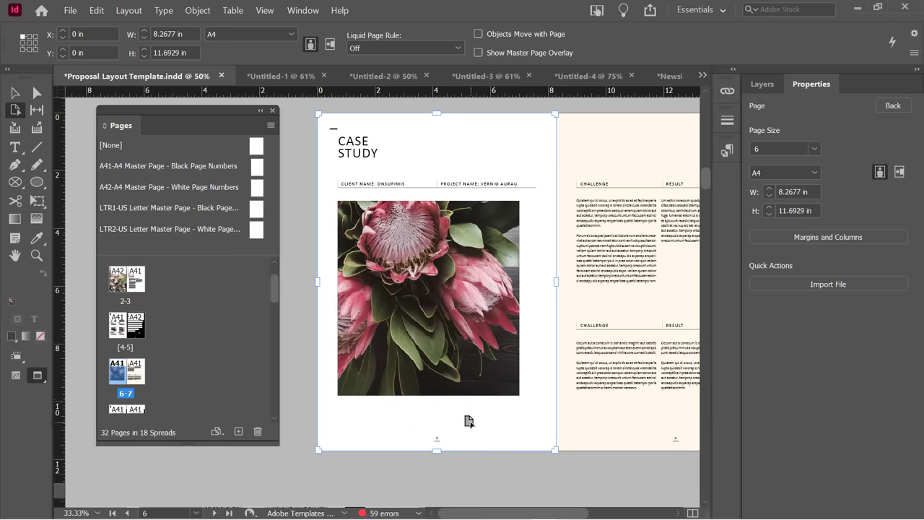
pyautogui.click(892, 106)
# Using Shift+P, switch cover page 1 to landscape, then back to portrait, and exit.
pyautogui.scroll(-5, 583, 272)
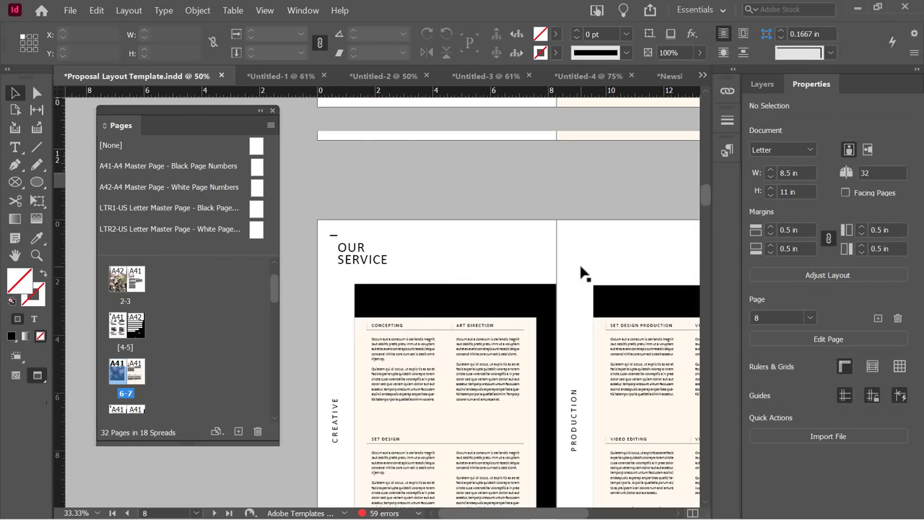
pyautogui.scroll(15, 583, 272)
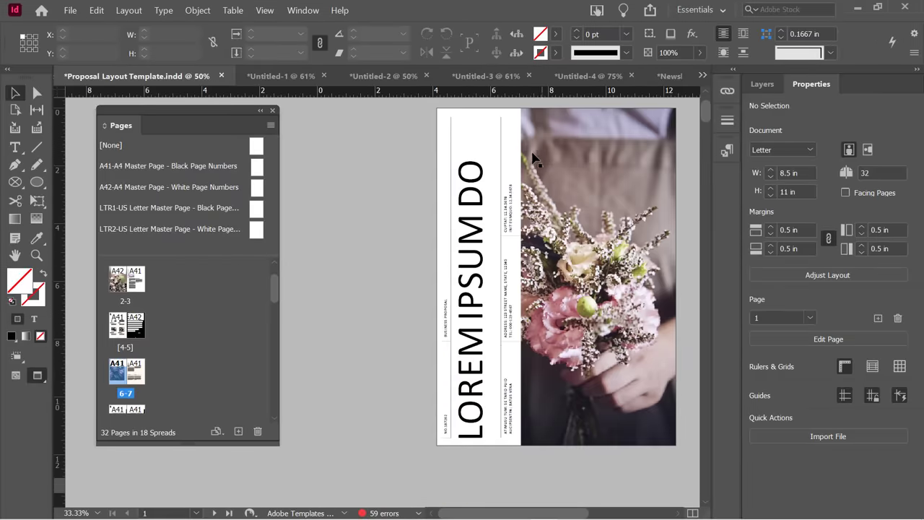
pyautogui.hotkey('shift', 'p')
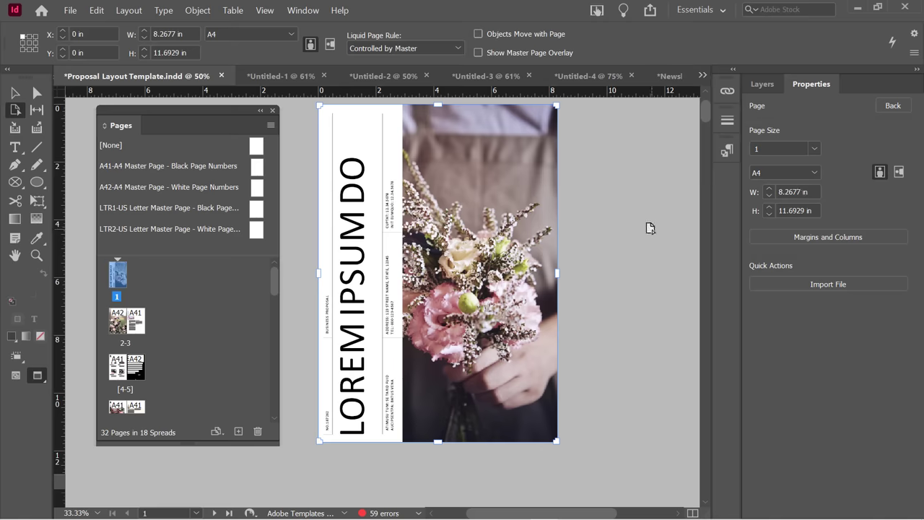
pyautogui.click(898, 174)
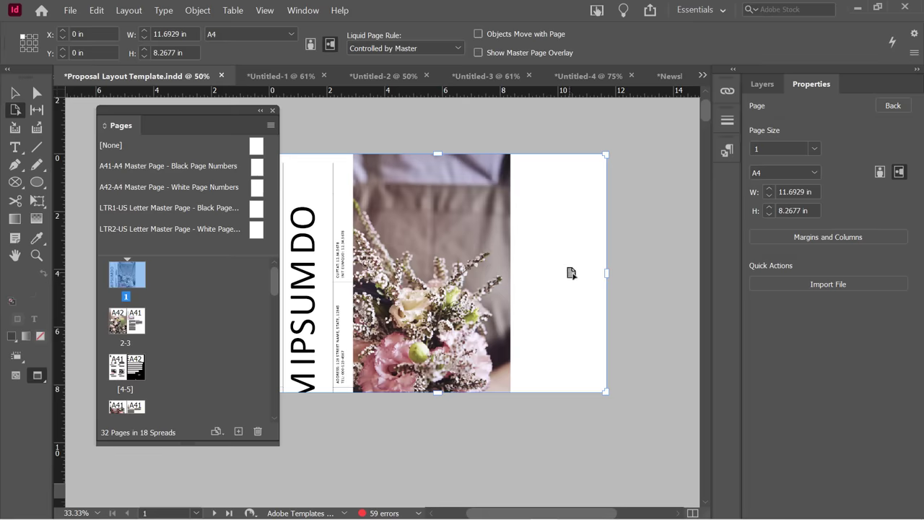
pyautogui.scroll(-5, 605, 297)
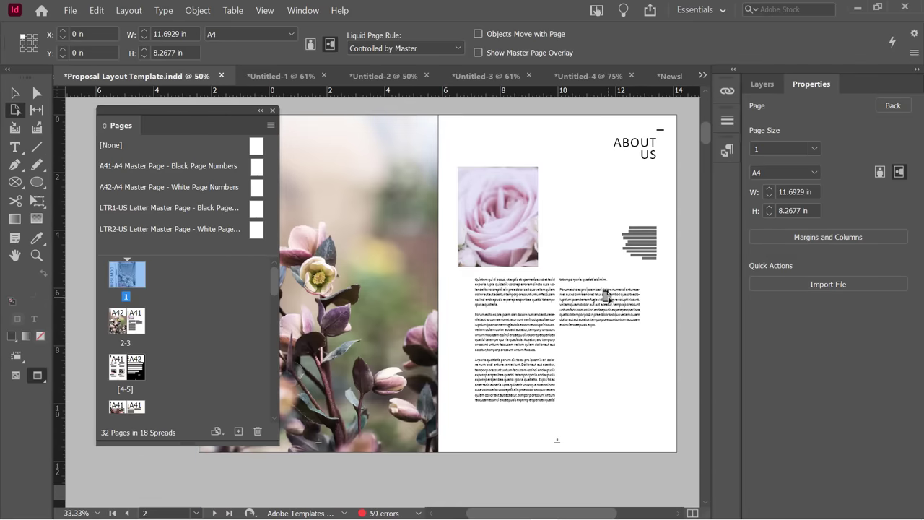
pyautogui.scroll(-2, 605, 296)
pyautogui.scroll(7, 605, 296)
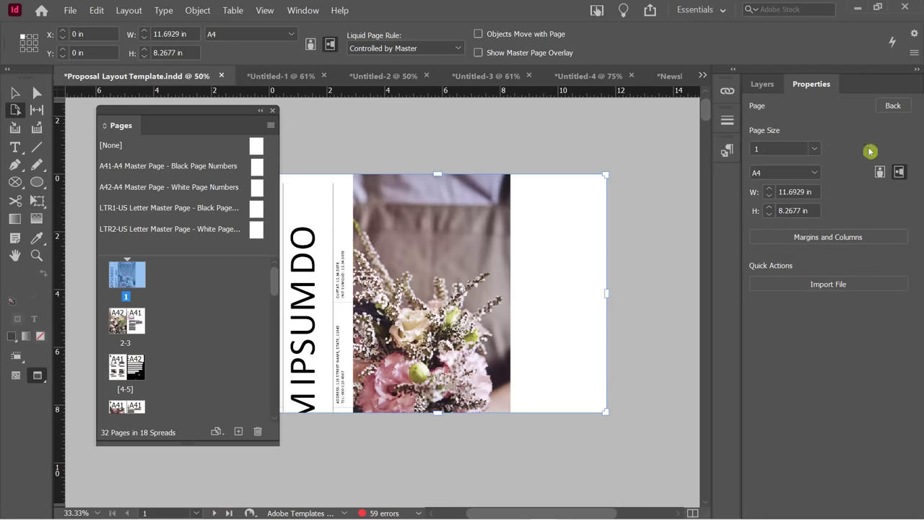
pyautogui.click(879, 171)
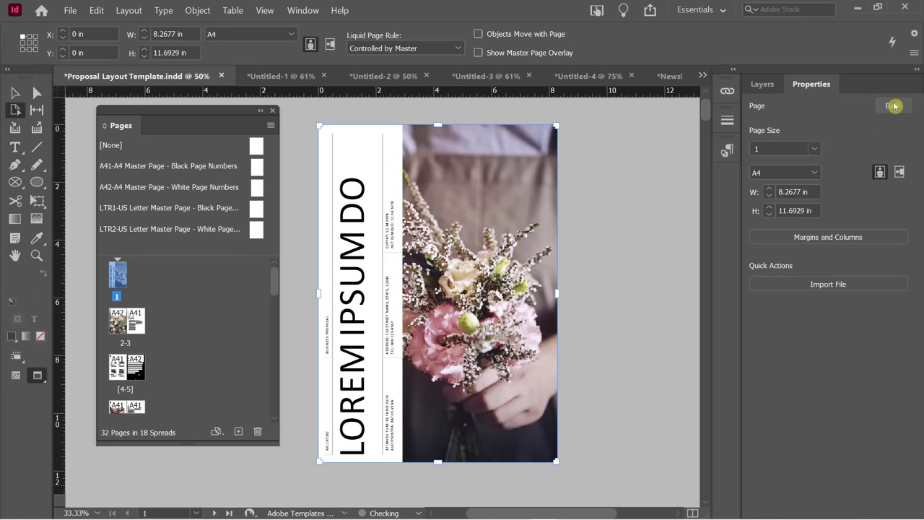
pyautogui.click(893, 106)
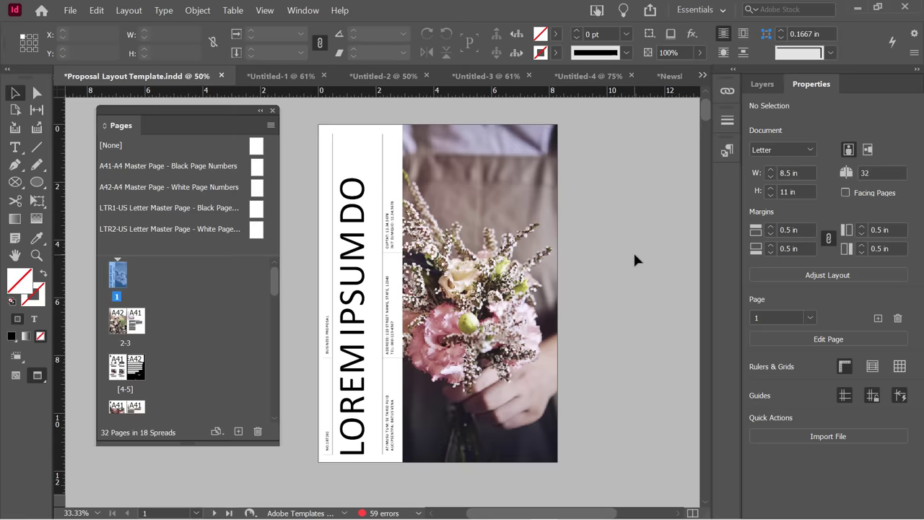
pyautogui.click(24, 122)
pyautogui.click(21, 112)
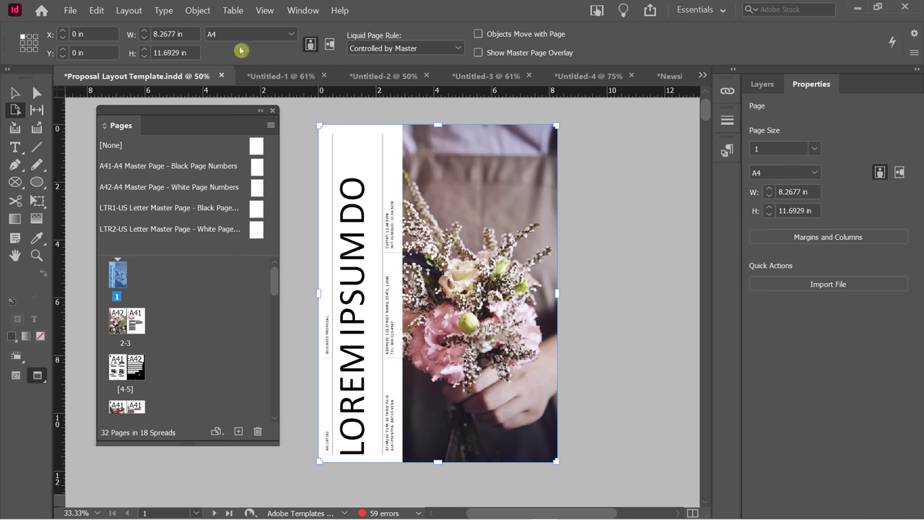
pyautogui.click(329, 44)
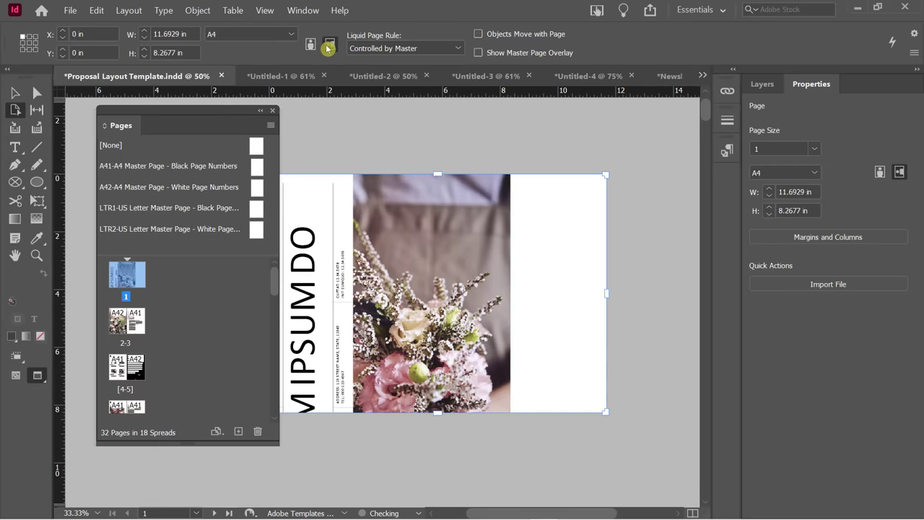
pyautogui.click(308, 44)
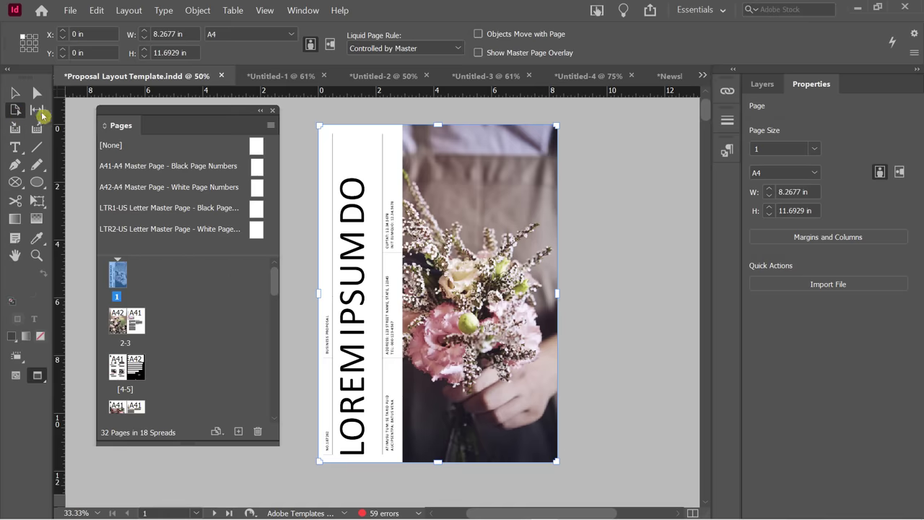
pyautogui.click(331, 45)
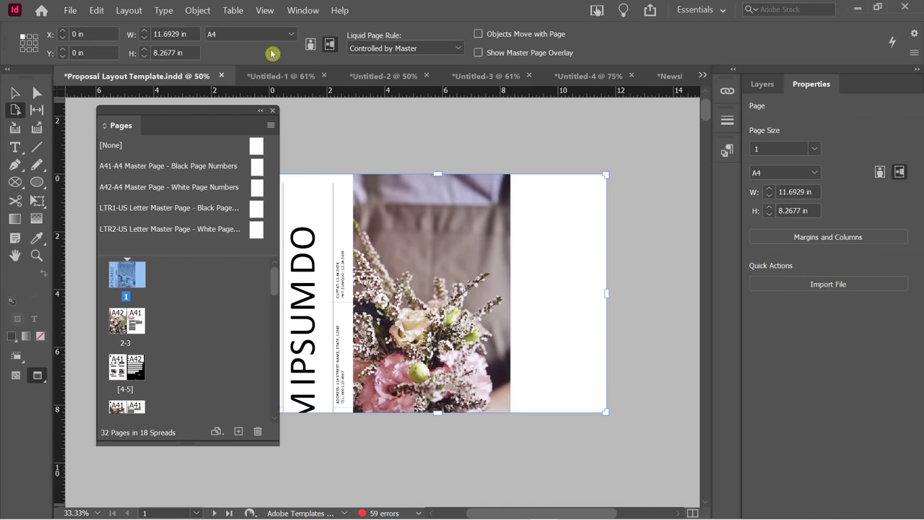
pyautogui.click(311, 44)
pyautogui.click(14, 92)
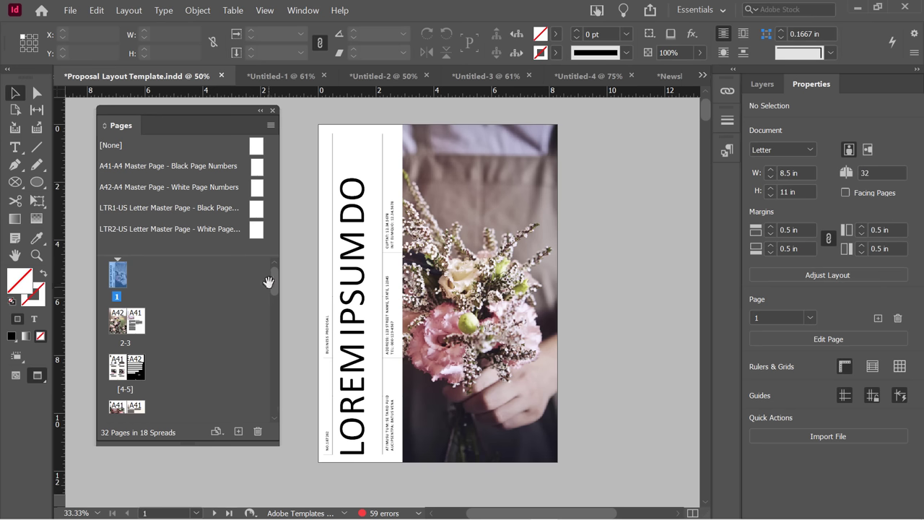
pyautogui.click(274, 284)
pyautogui.click(821, 81)
pyautogui.click(104, 144)
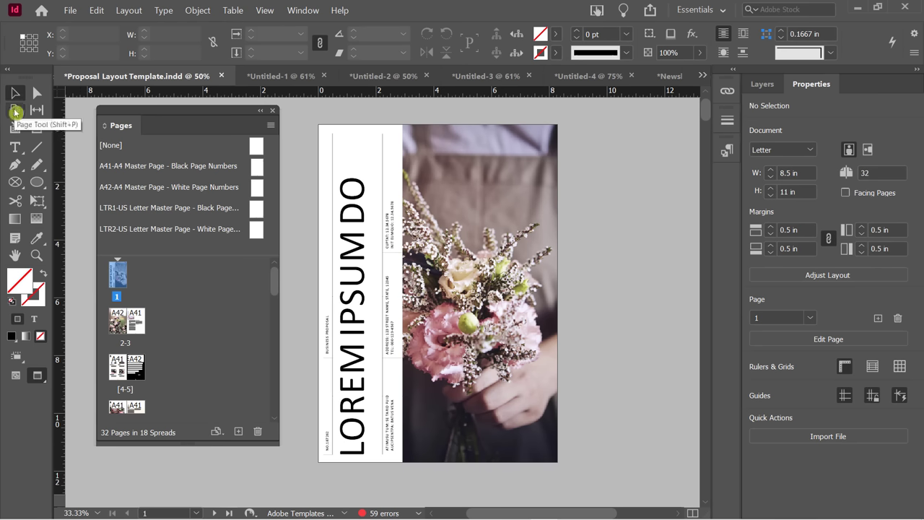
pyautogui.click(14, 112)
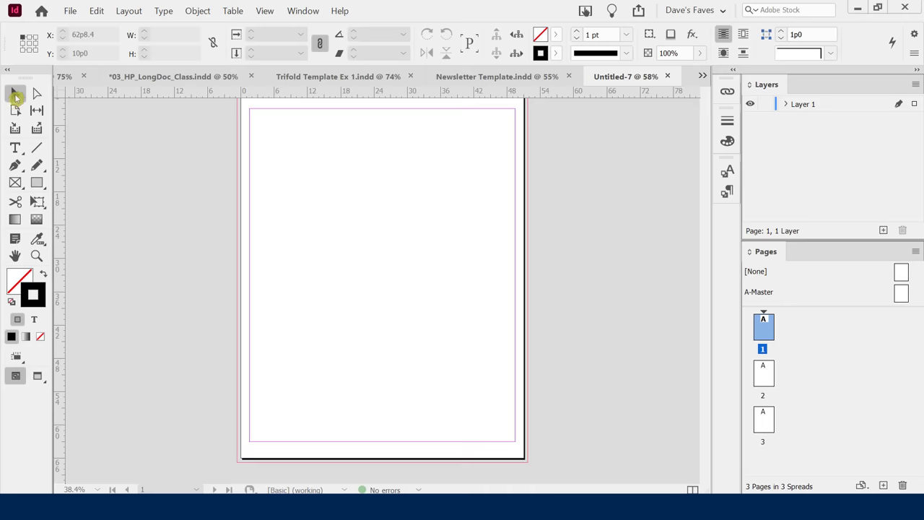
# Switch back to the Selection tool for normal object selection.
pyautogui.click(16, 95)
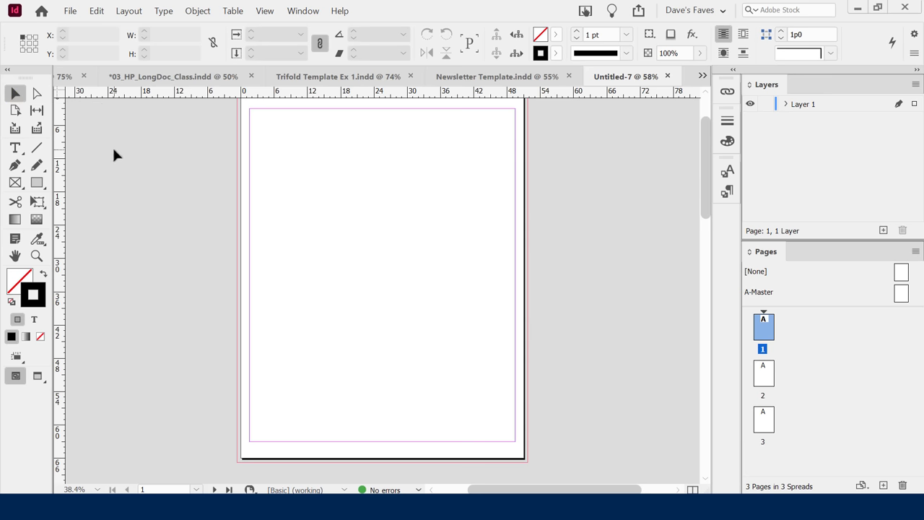
# Toggle between the Type and Selection tools with T and V.
pyautogui.press('t')
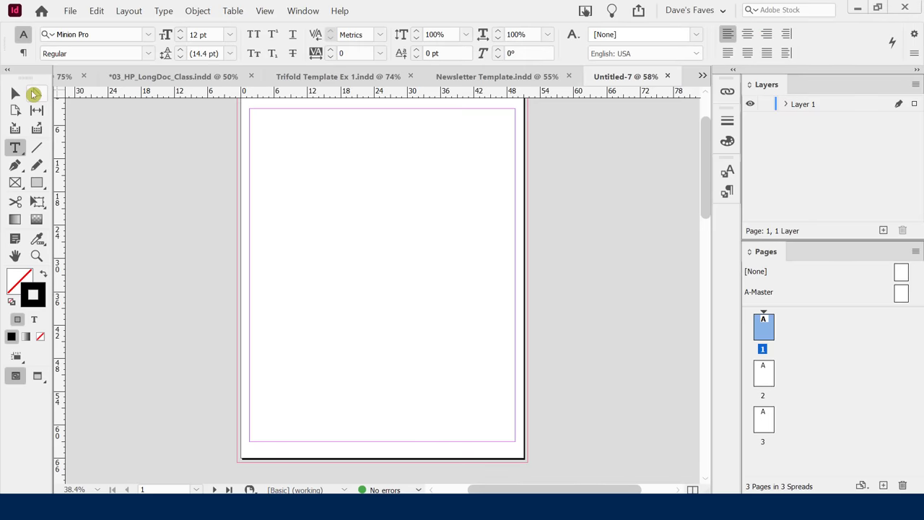
pyautogui.press('v')
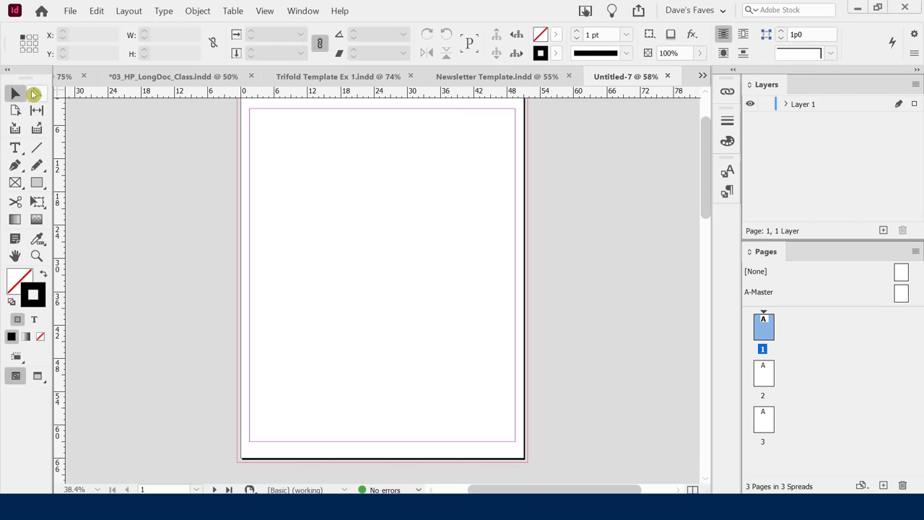
pyautogui.press('t')
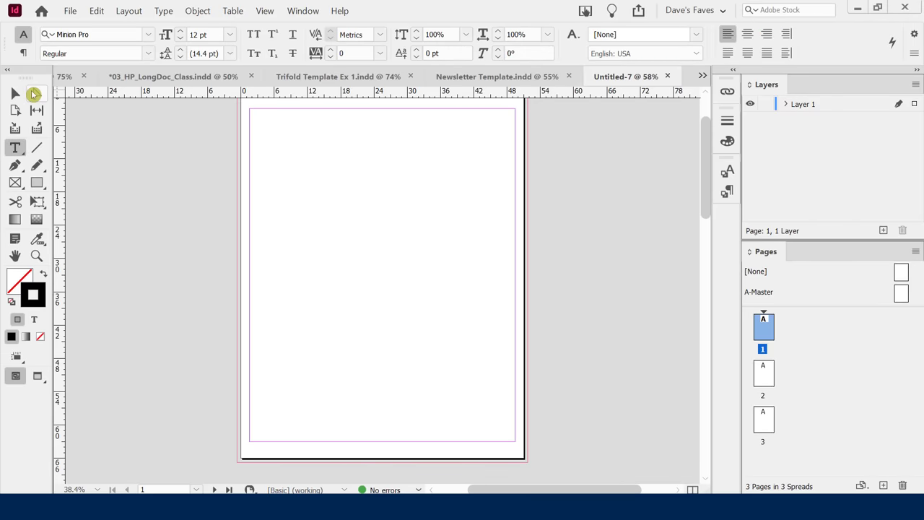
pyautogui.press('v')
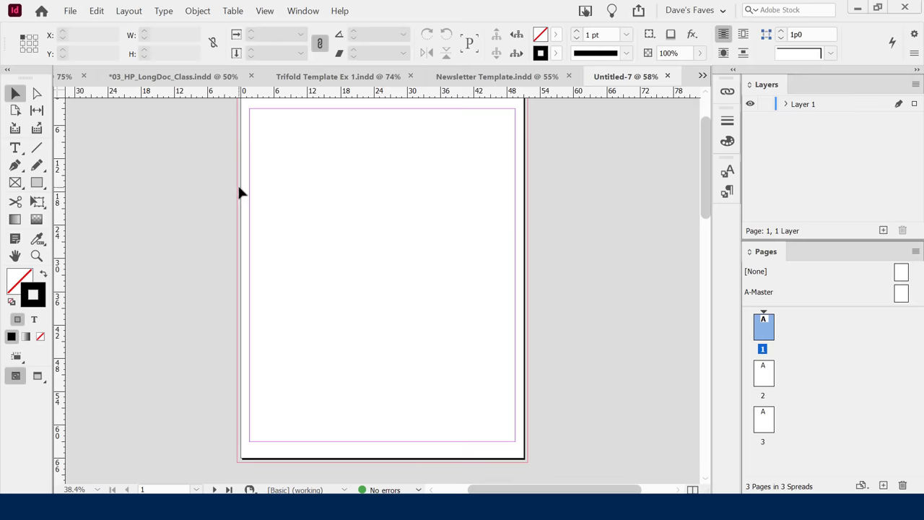
# Choose the Rectangle Frame Tool after browsing the shape tool flyout.
pyautogui.click(41, 185)
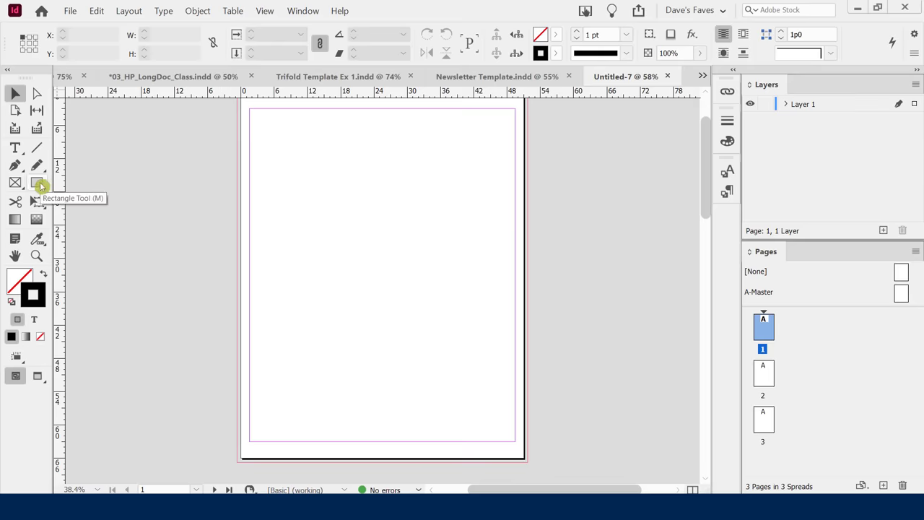
pyautogui.moveTo(36, 186); pyautogui.dragTo(111, 217)
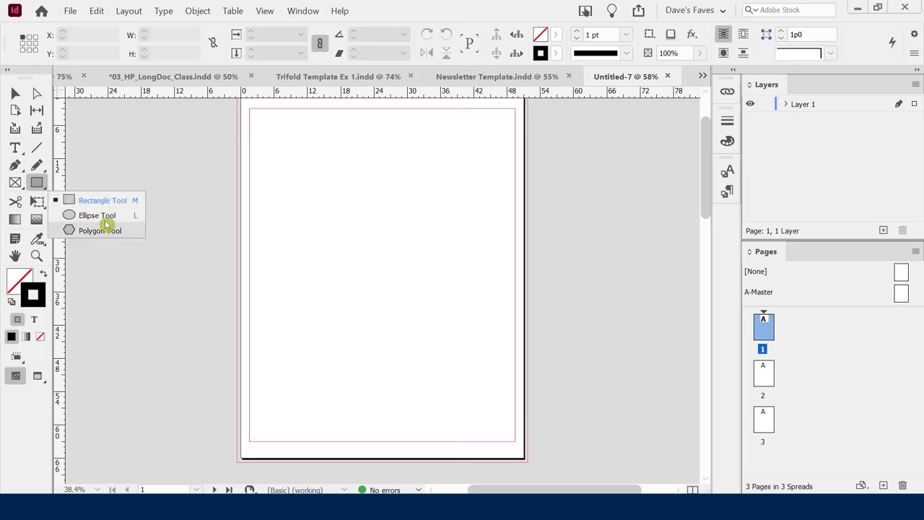
pyautogui.click(96, 164)
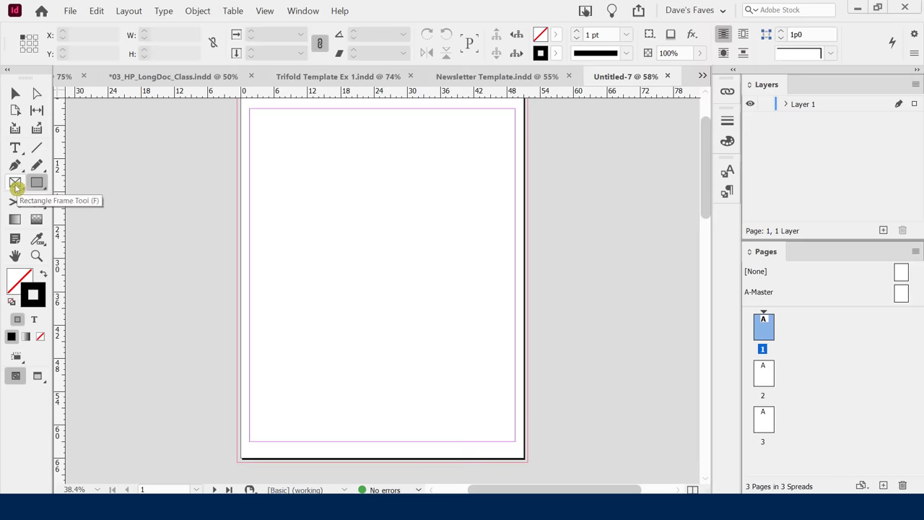
pyautogui.moveTo(15, 186); pyautogui.dragTo(87, 200)
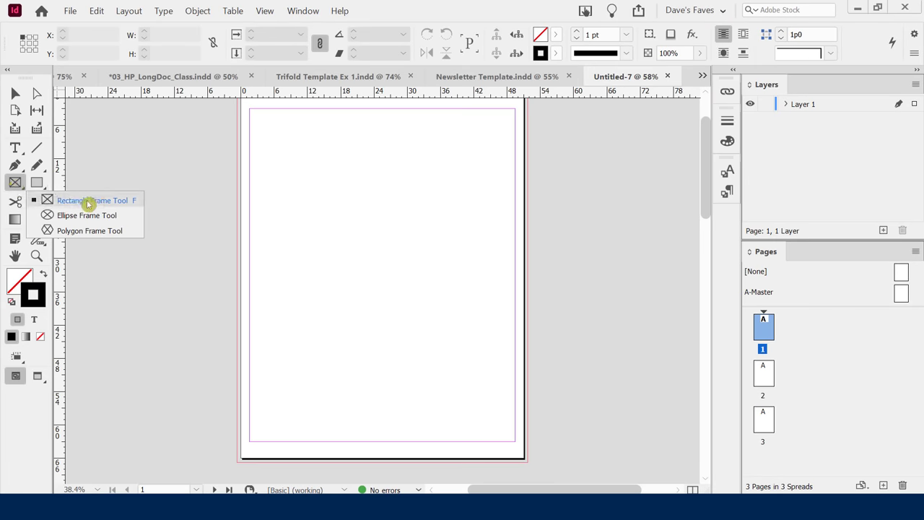
pyautogui.click(15, 188)
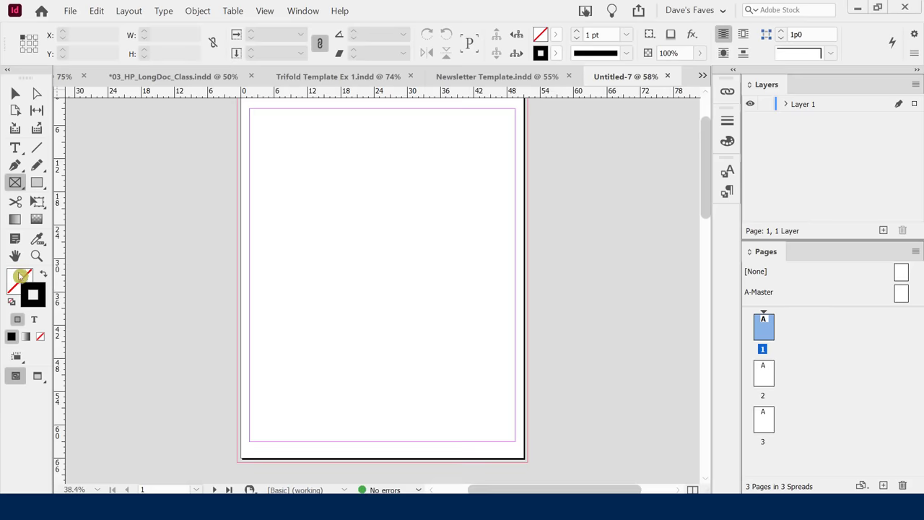
# Set the default fill colour to dark red 7e0000.
pyautogui.click(20, 276)
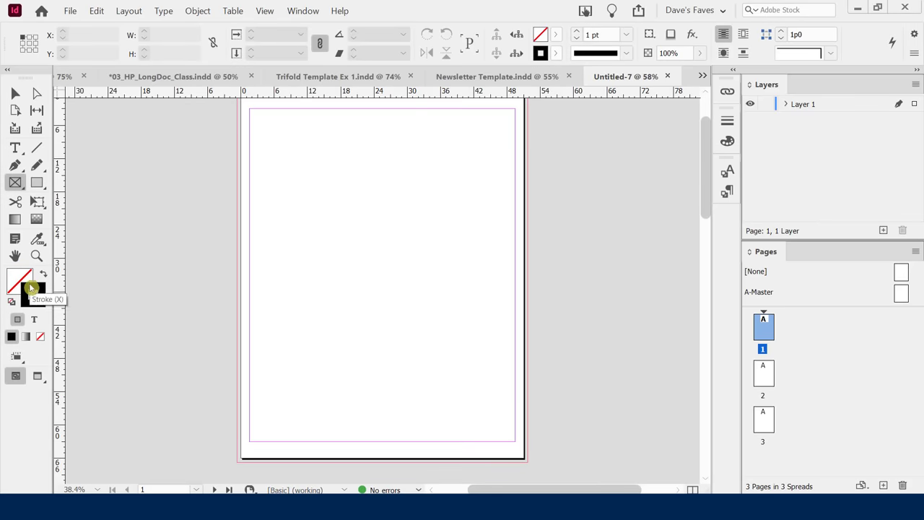
pyautogui.click(40, 301)
pyautogui.click(16, 278)
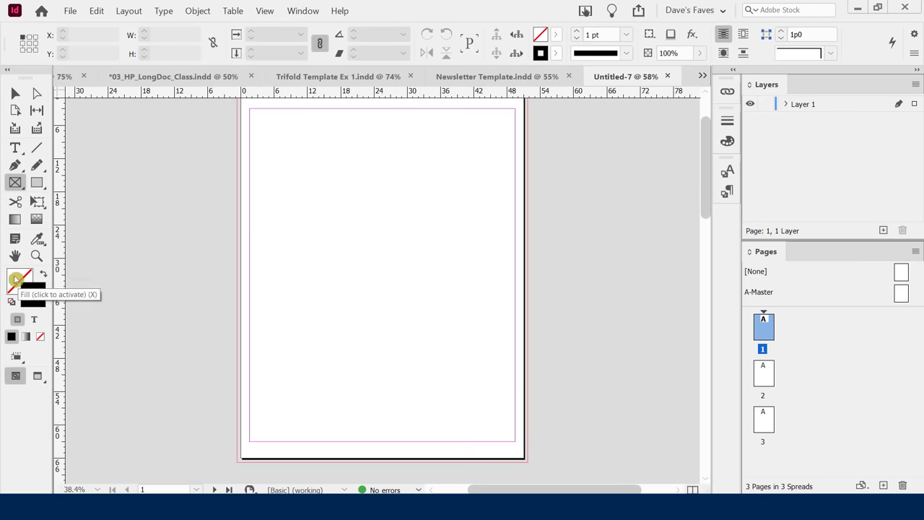
pyautogui.click(42, 290)
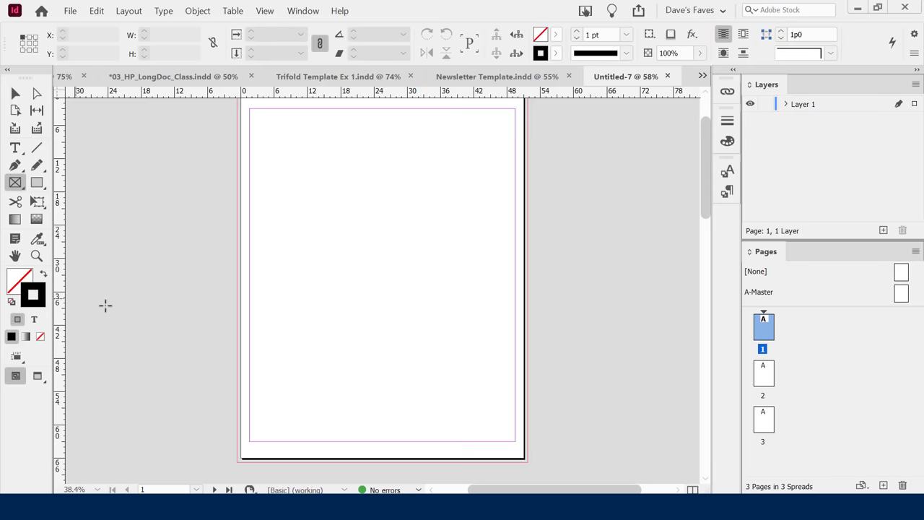
pyautogui.doubleClick(19, 280)
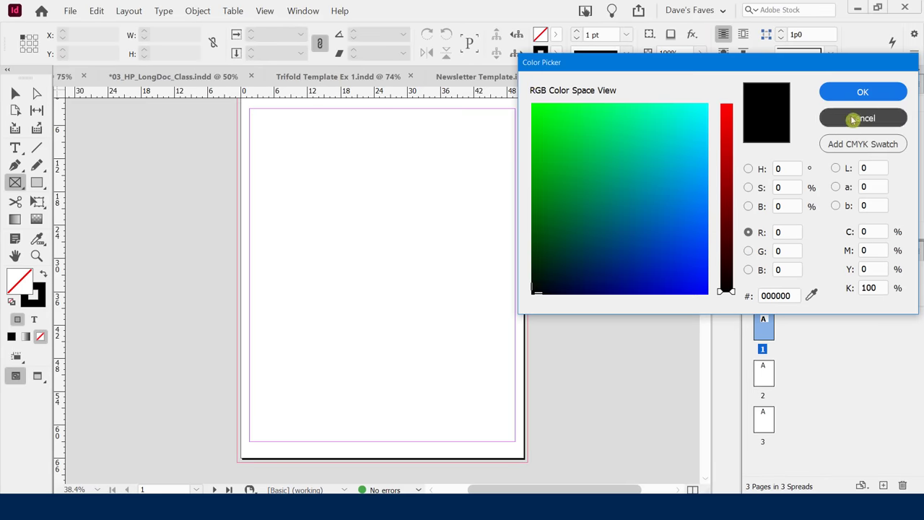
pyautogui.click(859, 118)
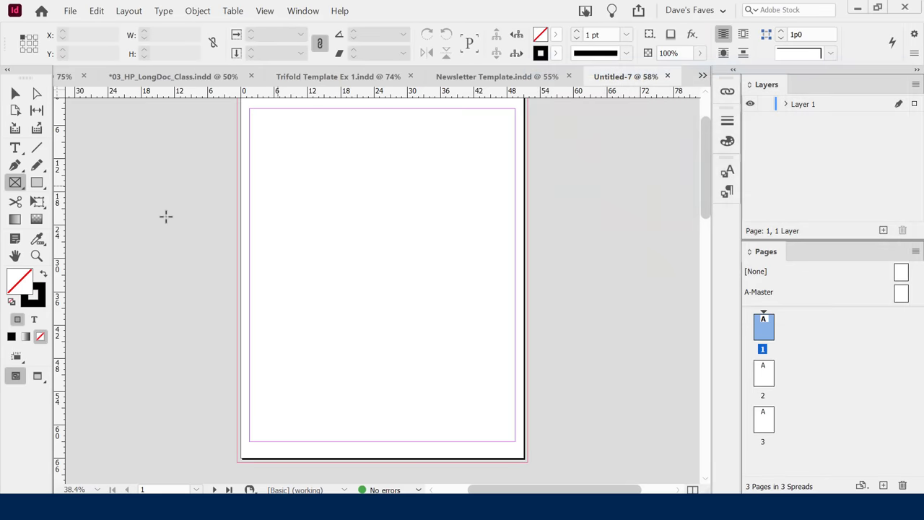
pyautogui.doubleClick(25, 280)
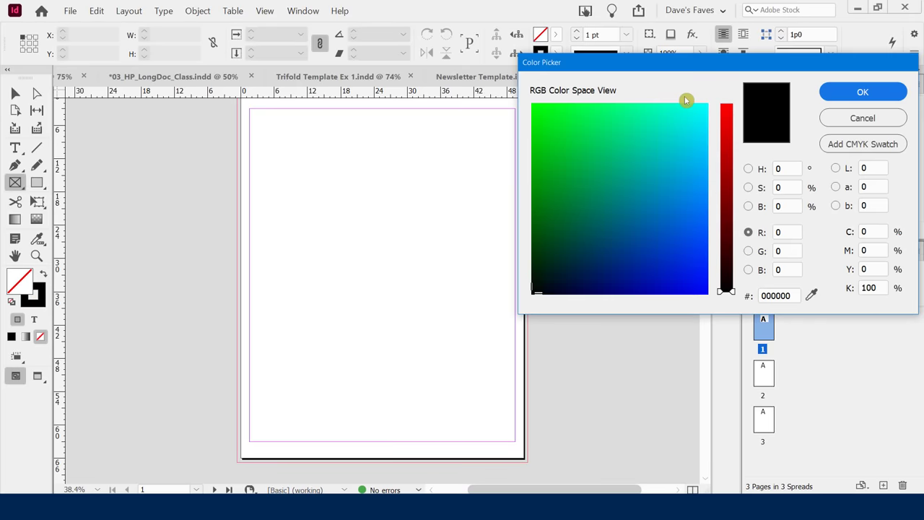
pyautogui.click(728, 200)
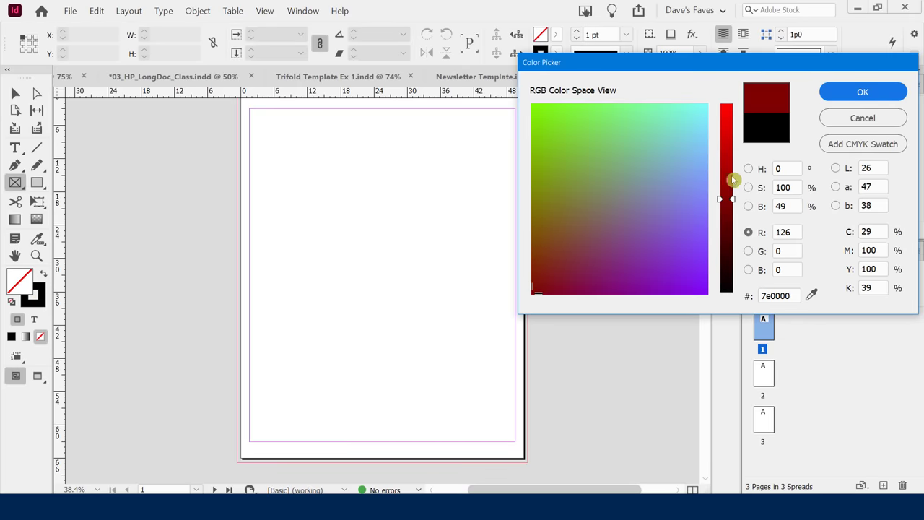
pyautogui.click(846, 95)
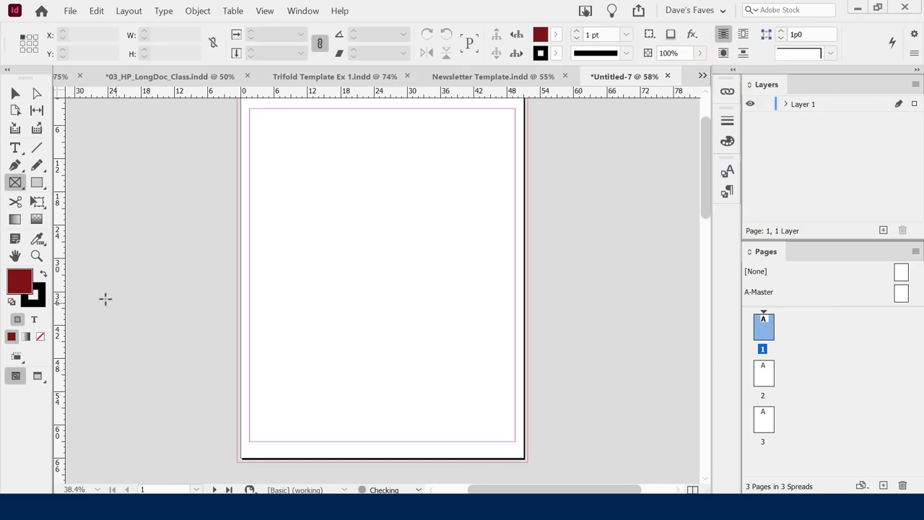
# Set the default stroke colour to cyan 00f8e8.
pyautogui.doubleClick(34, 298)
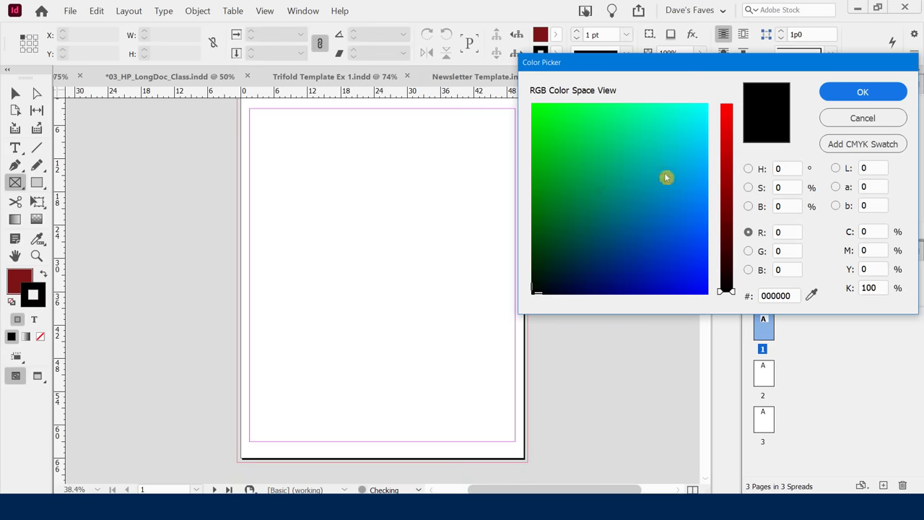
pyautogui.click(693, 113)
pyautogui.click(842, 92)
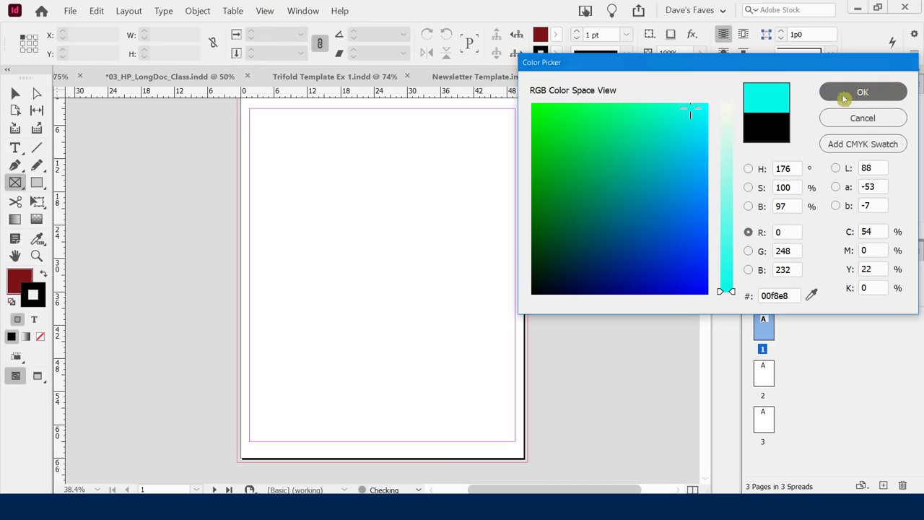
pyautogui.click(17, 282)
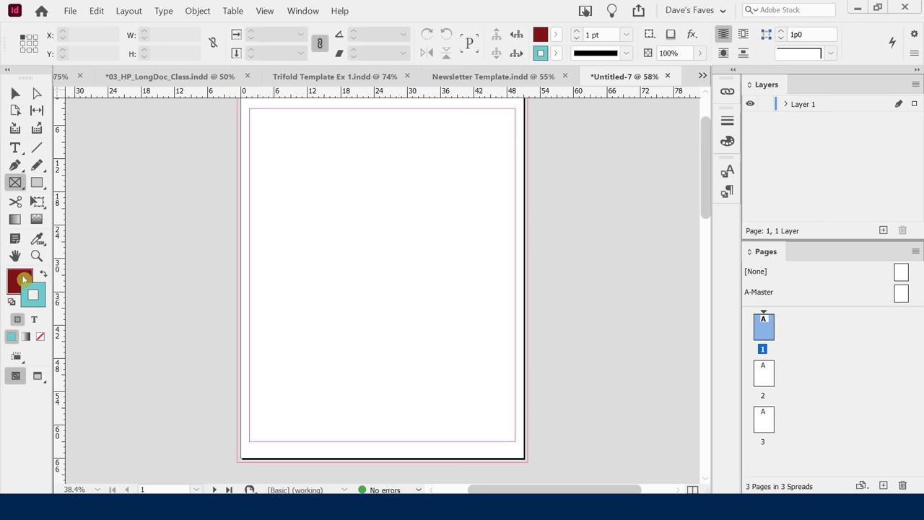
pyautogui.click(40, 302)
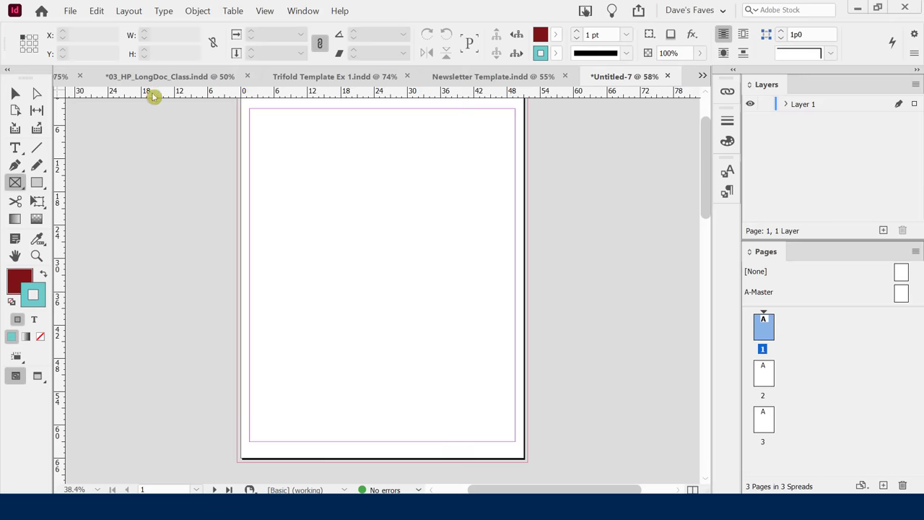
# Switch the rulers to inches, briefly back to picas, then to inches again from the ruler origin.
pyautogui.rightClick(156, 95)
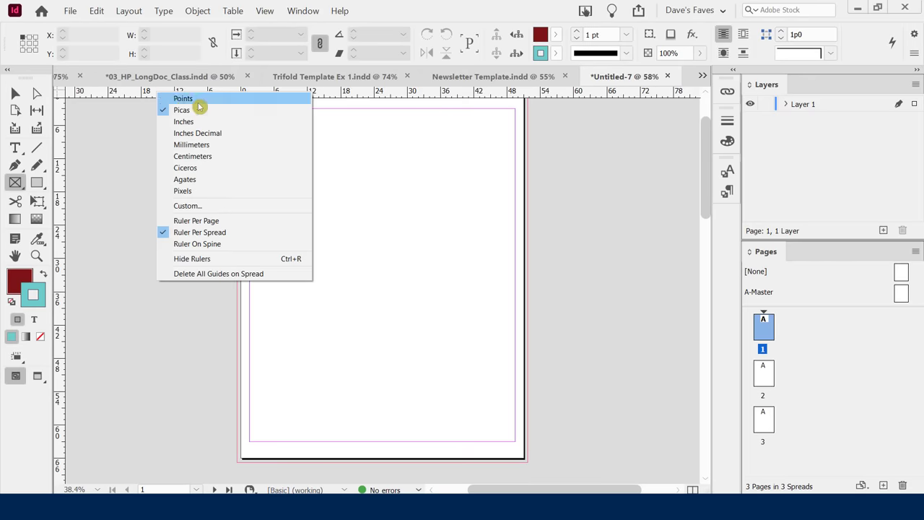
pyautogui.click(206, 124)
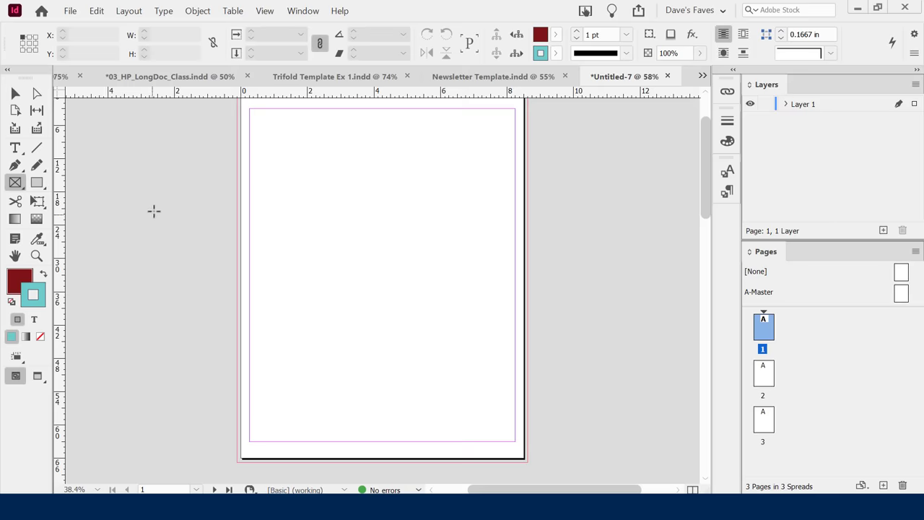
pyautogui.rightClick(203, 97)
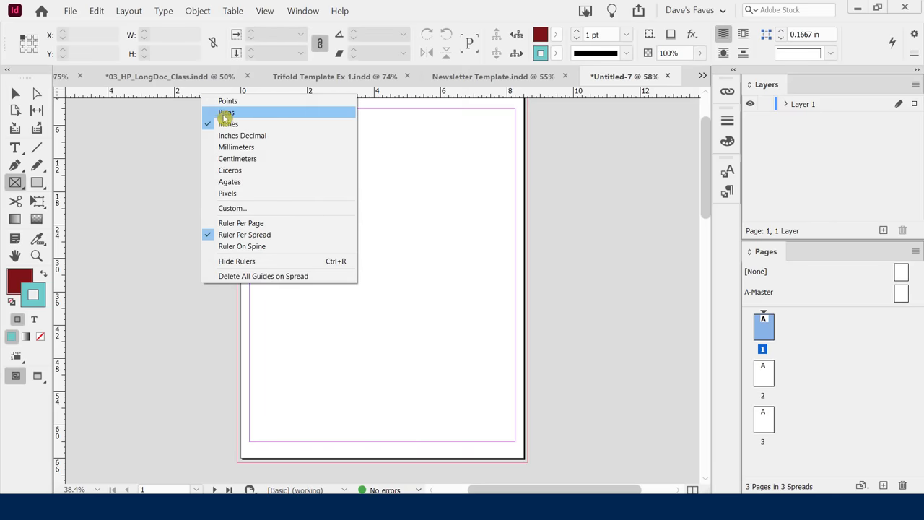
pyautogui.click(223, 113)
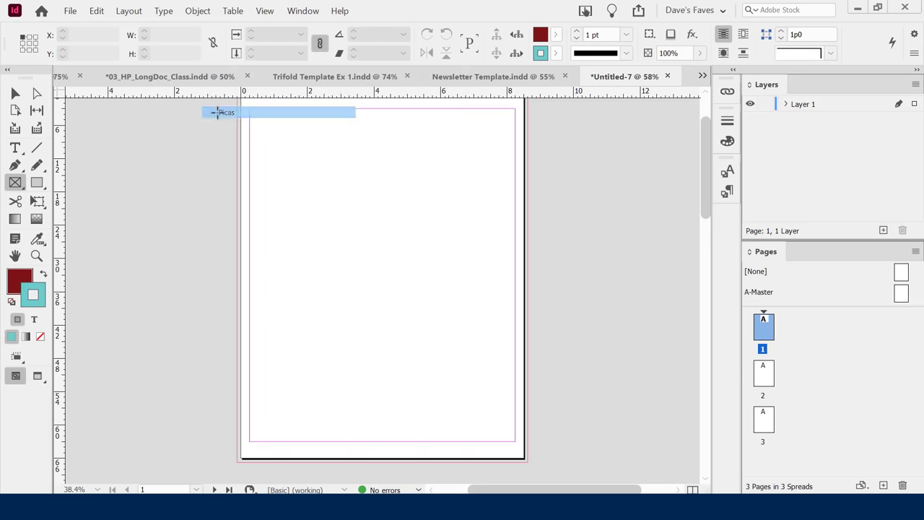
pyautogui.rightClick(59, 96)
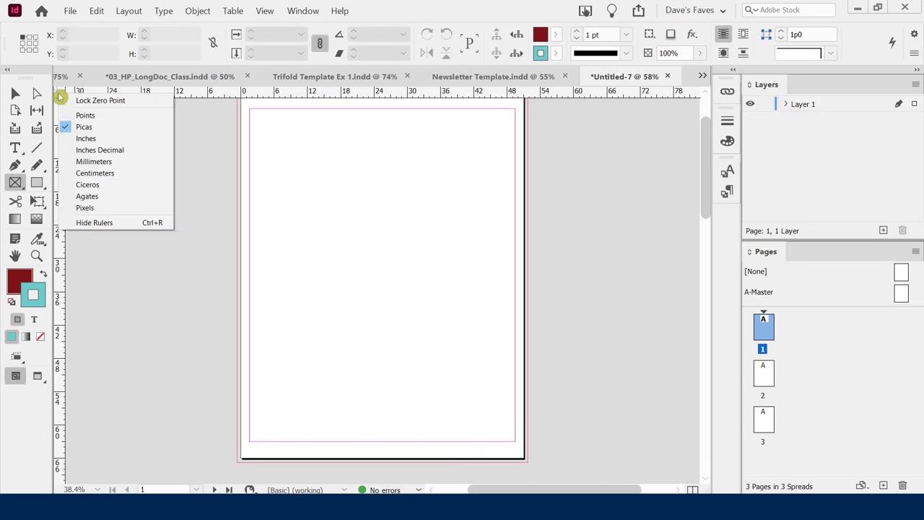
pyautogui.click(97, 138)
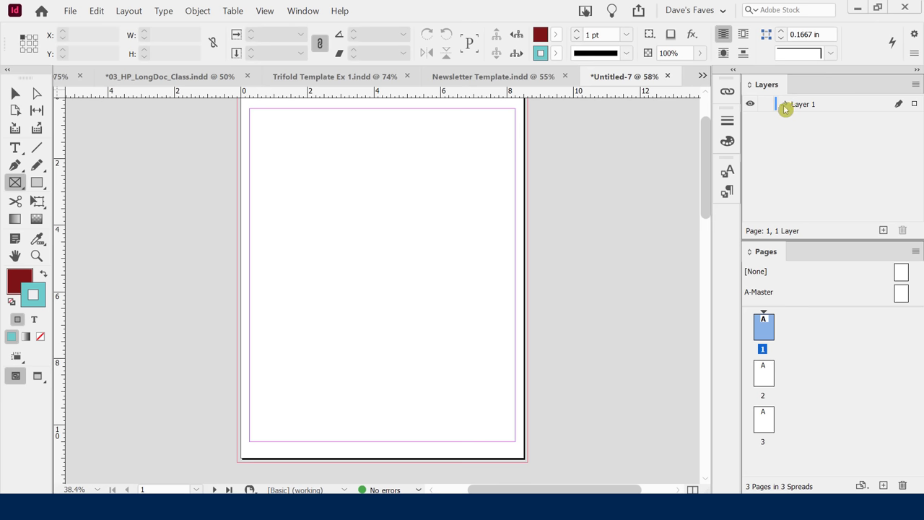
# Select Layer 1 and the Selection tool, then bring the Poster and Banner Examples folder forward.
pyautogui.click(803, 108)
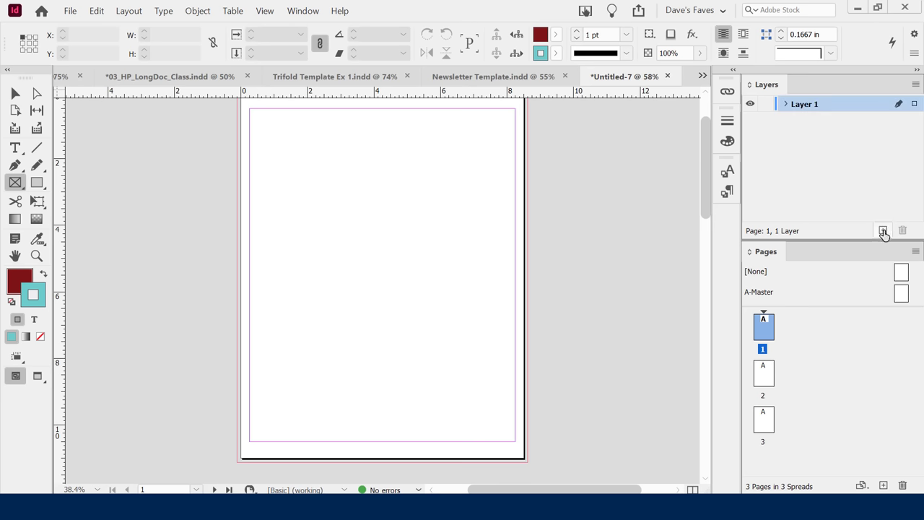
pyautogui.click(808, 157)
pyautogui.click(15, 93)
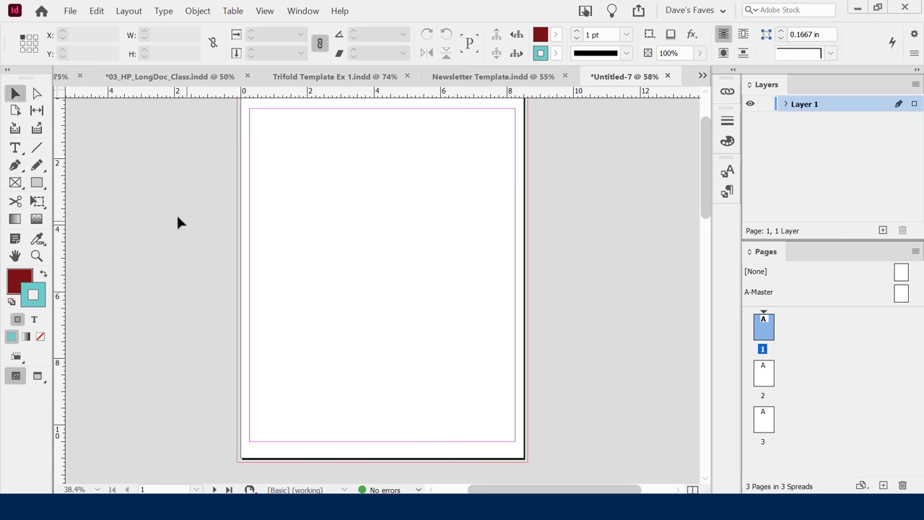
pyautogui.hotkey('alt', 'Tab')
pyautogui.hotkey('alt', 'Tab')
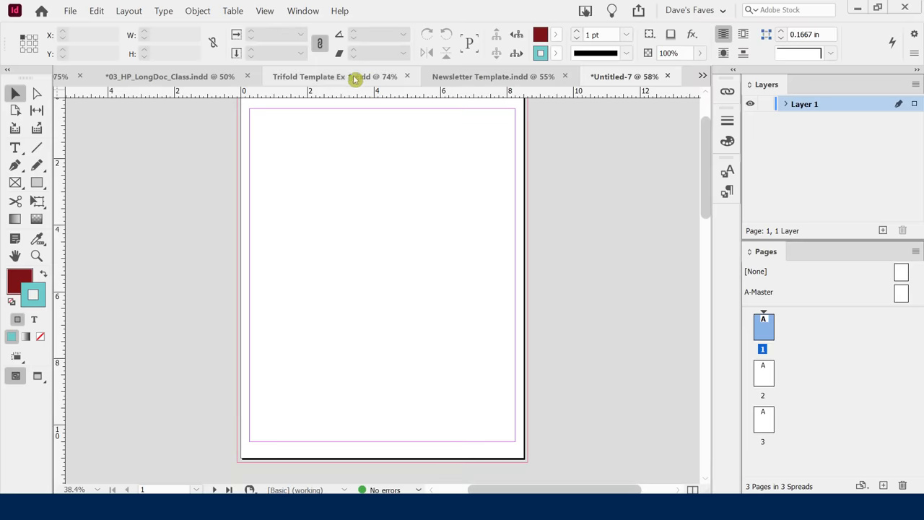
# Scroll through the Trifold Template Ex 1 and 03_HP_LongDoc_Class documents.
pyautogui.click(337, 79)
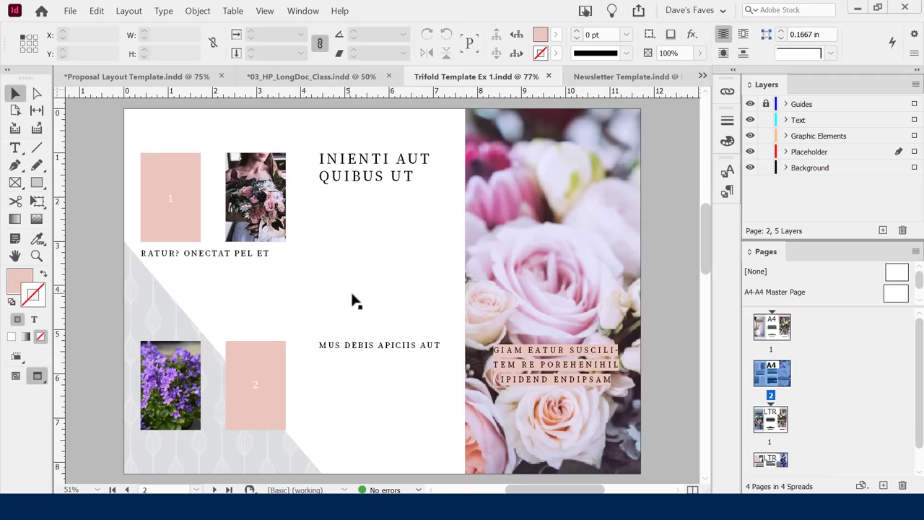
pyautogui.scroll(-10, 621, 293)
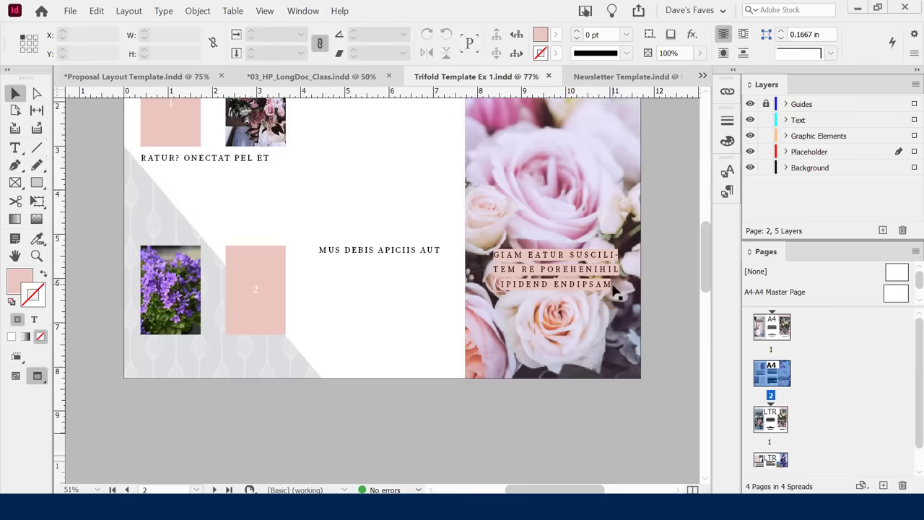
pyautogui.scroll(3, 596, 286)
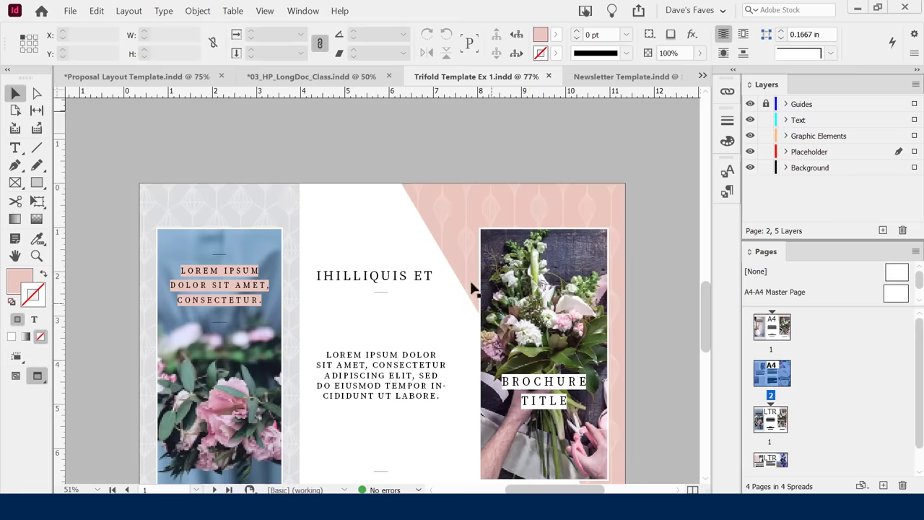
pyautogui.click(299, 76)
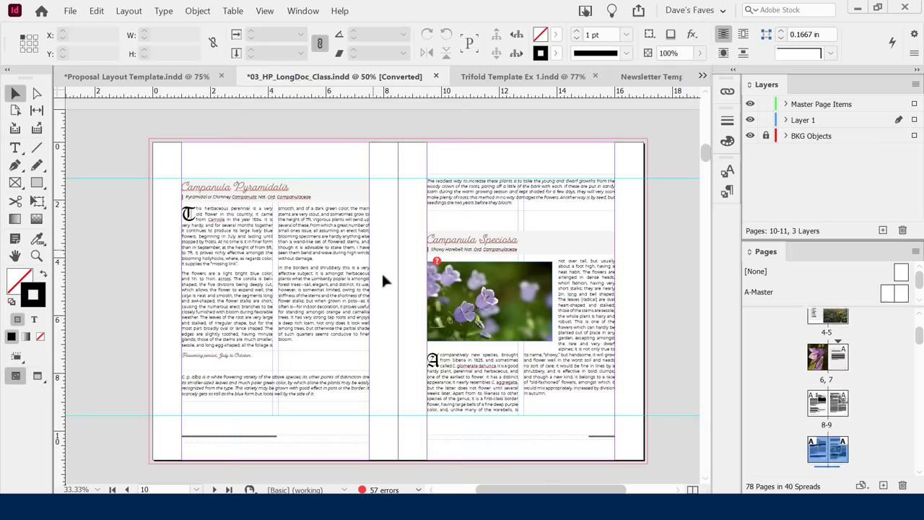
pyautogui.scroll(-10, 373, 284)
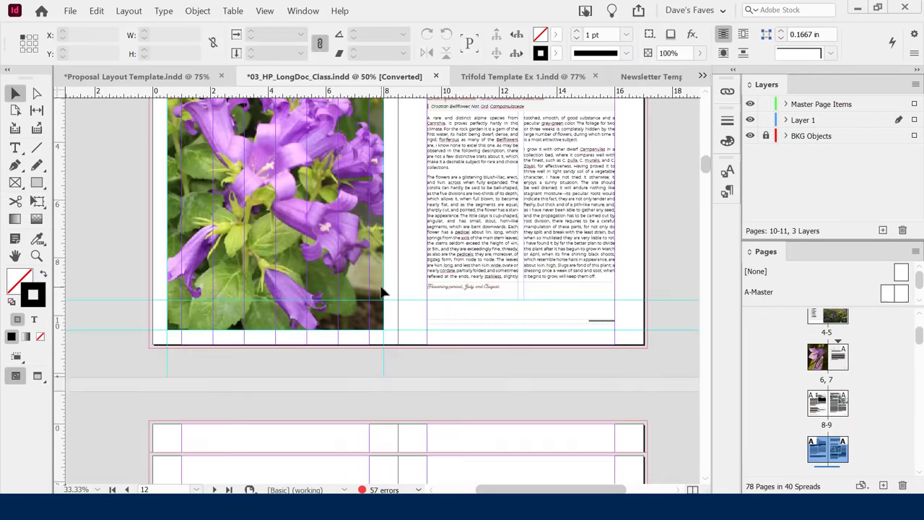
pyautogui.scroll(-10, 379, 282)
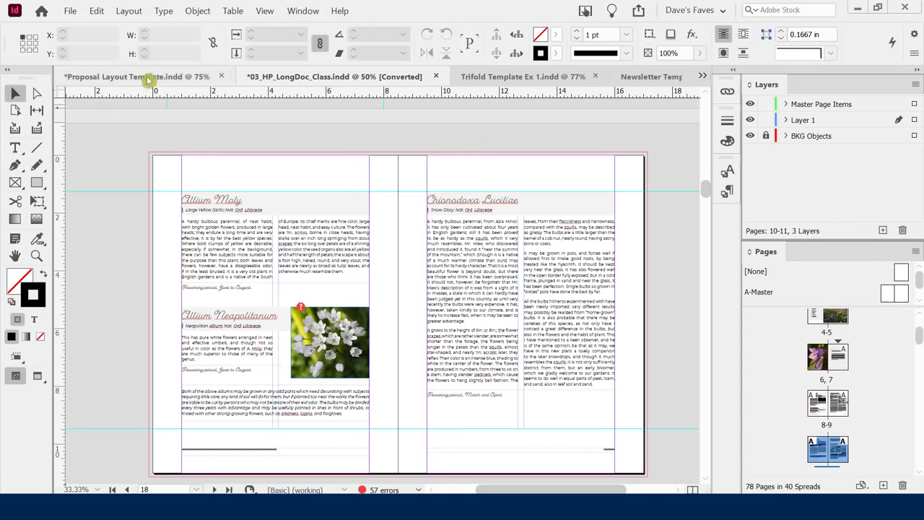
# Browse the Proposal Layout Template, then return to Untitled-7 from the document list.
pyautogui.hotkey('ctrl', 'shift', 'Tab')
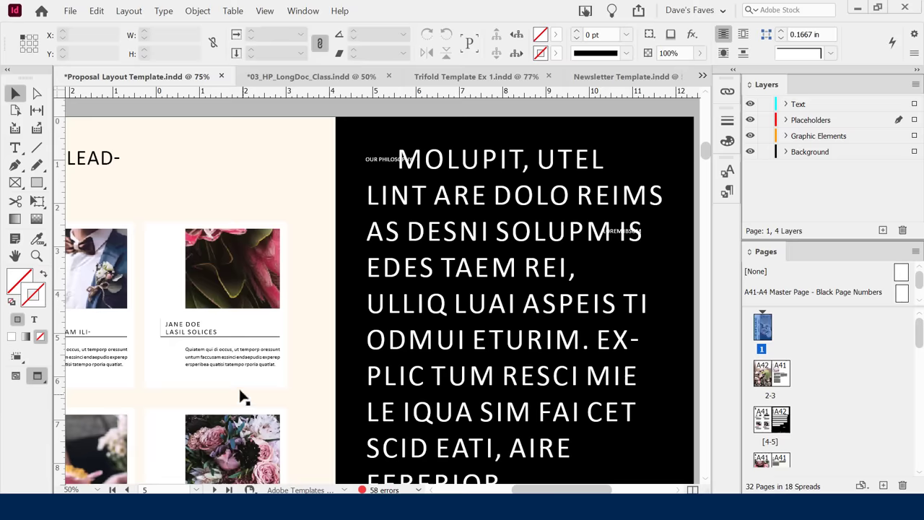
pyautogui.scroll(-5, 371, 302)
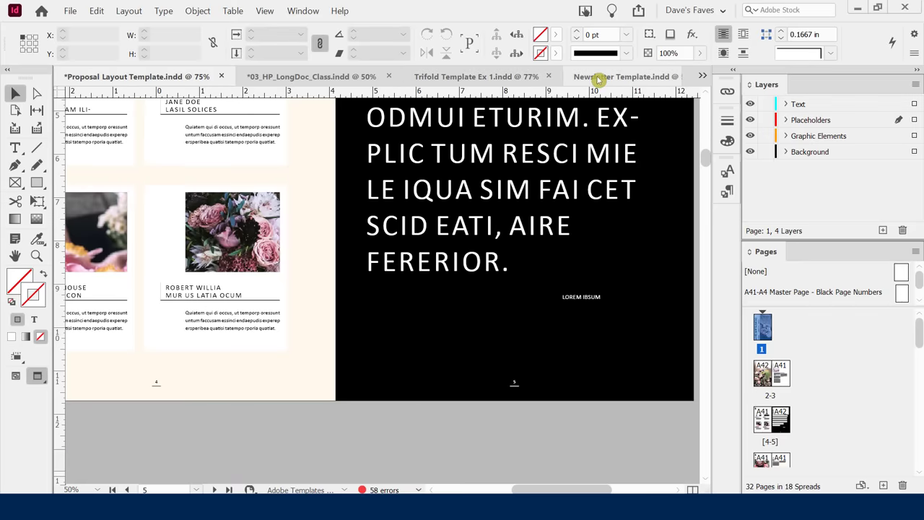
pyautogui.click(703, 75)
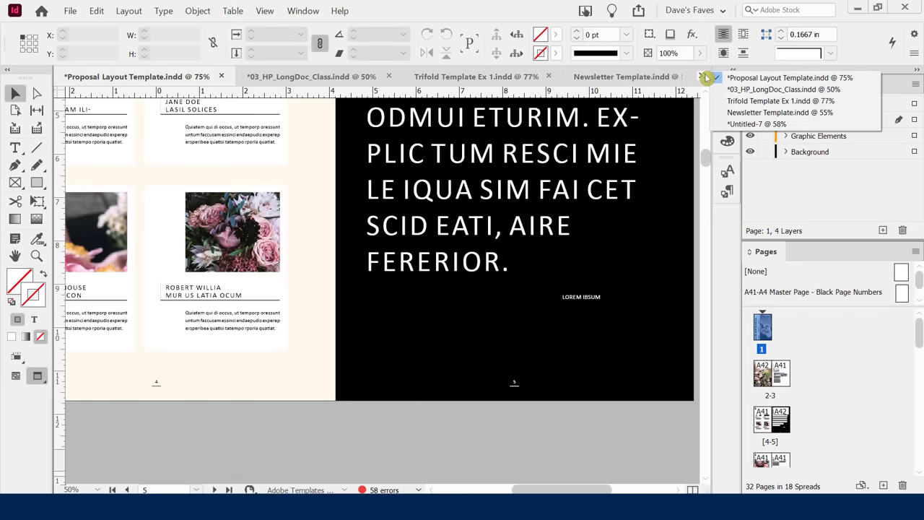
pyautogui.click(751, 124)
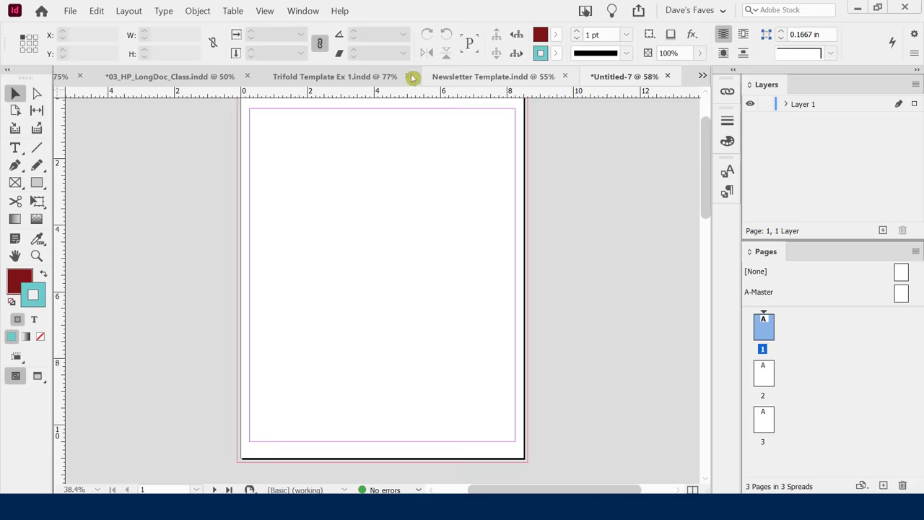
# Dismiss the Trifold tab's context menu and switch to the Poster and Banner Examples folder.
pyautogui.rightClick(324, 80)
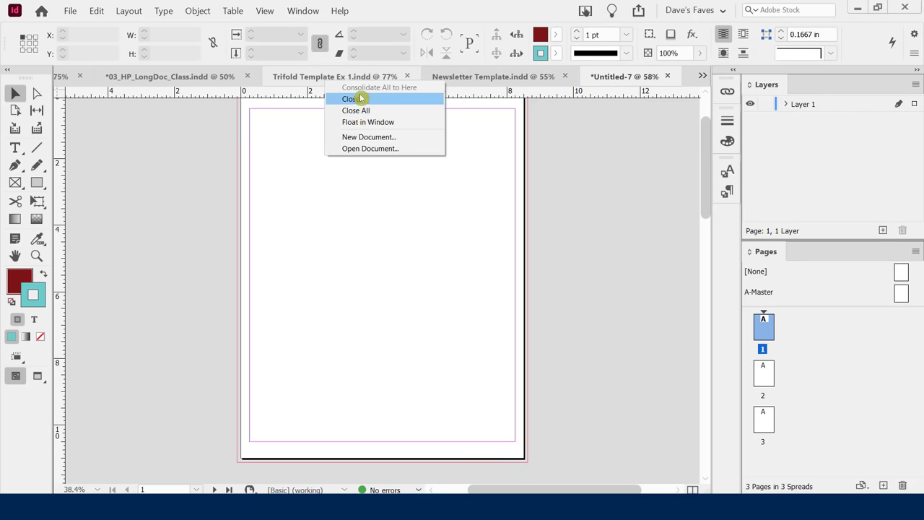
pyautogui.click(582, 138)
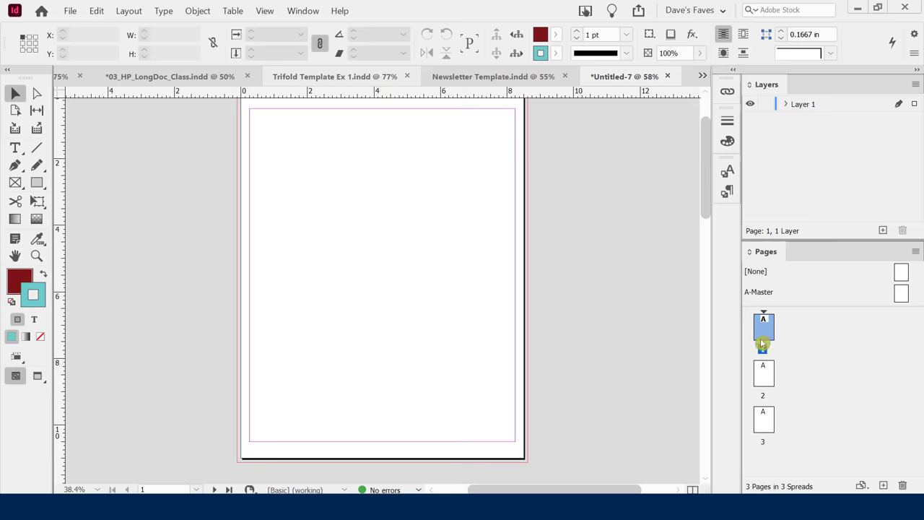
pyautogui.scroll(1, 627, 242)
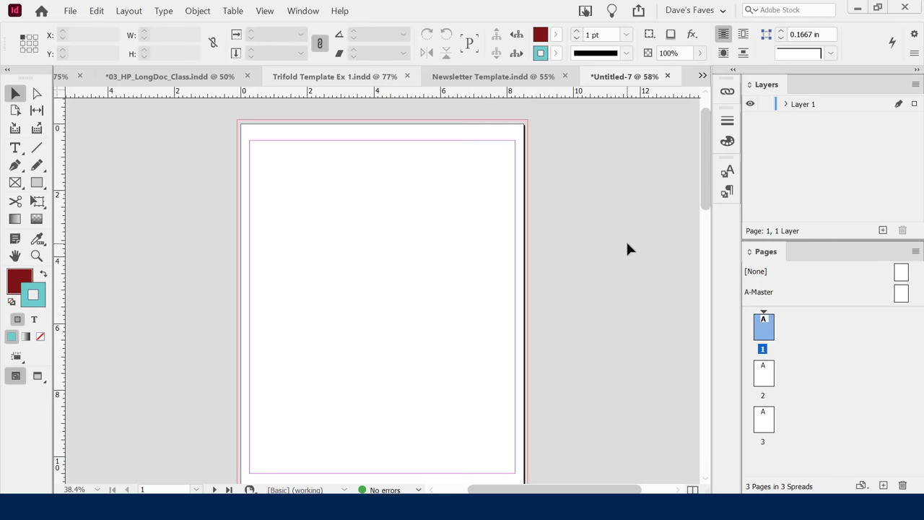
pyautogui.hotkey('alt', 'Tab')
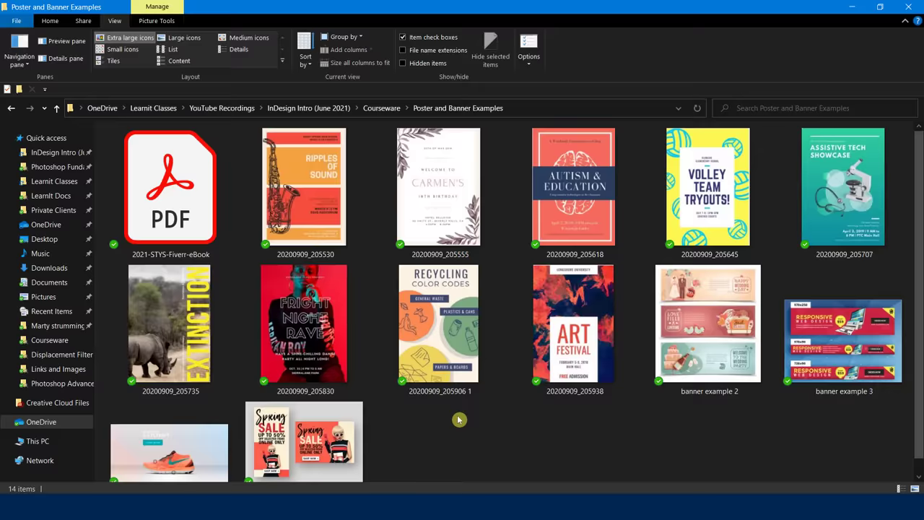
# Return from File Explorer to the Untitled-7 InDesign window with Alt+Tab.
pyautogui.hotkey('alt', 'Tab')
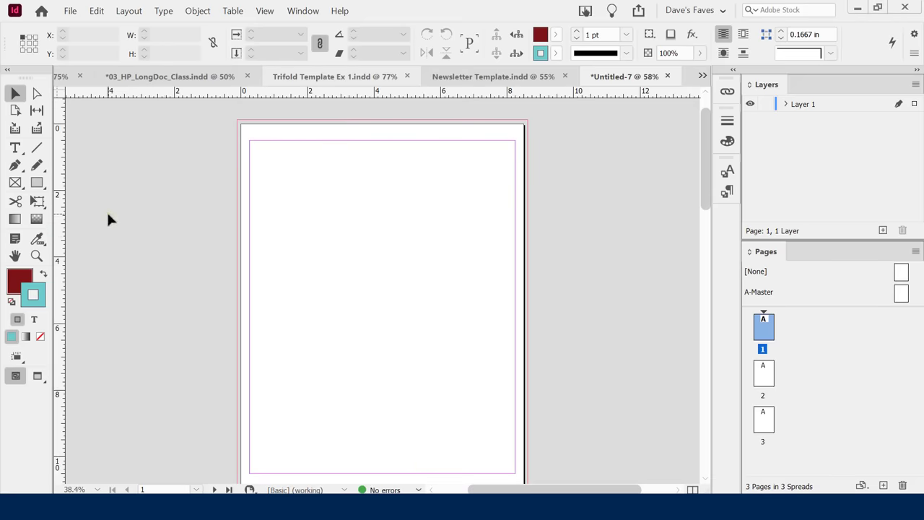
# Pick the Rectangle tool and set the stroke swatch to None.
pyautogui.scroll(-1, 123, 218)
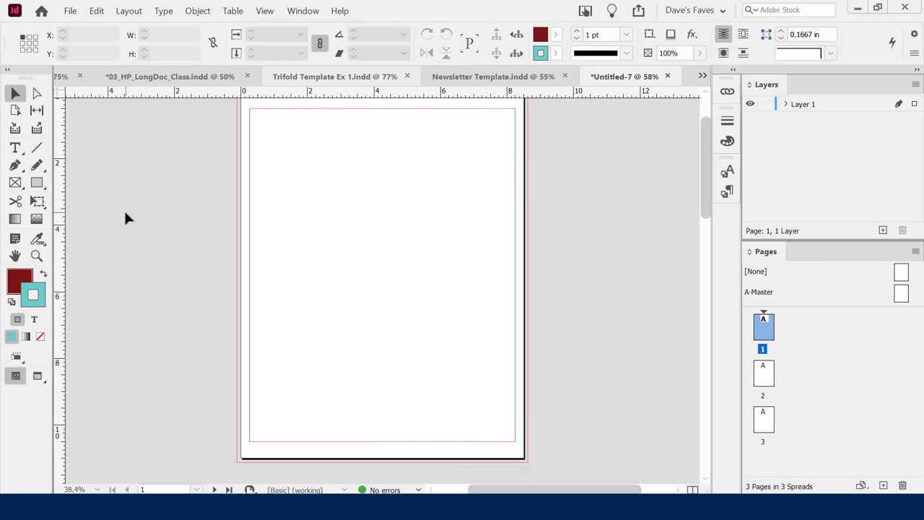
pyautogui.scroll(1, 124, 217)
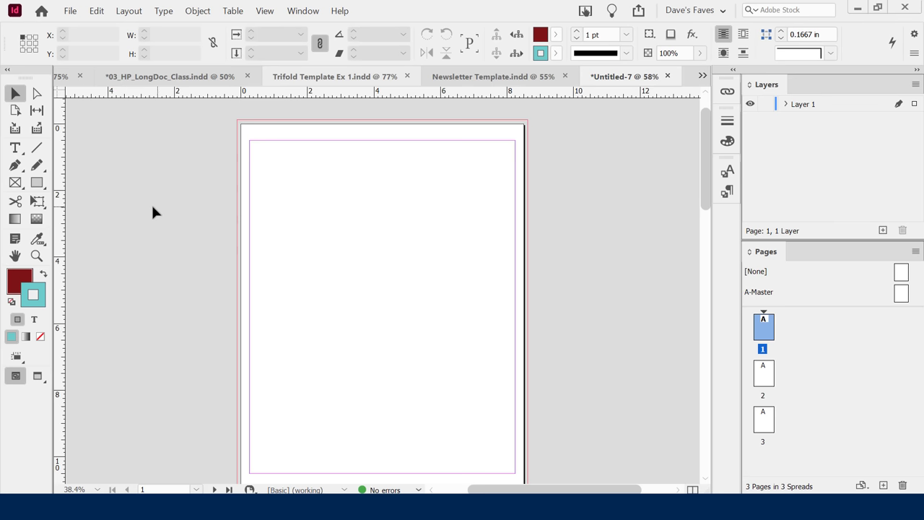
pyautogui.click(33, 181)
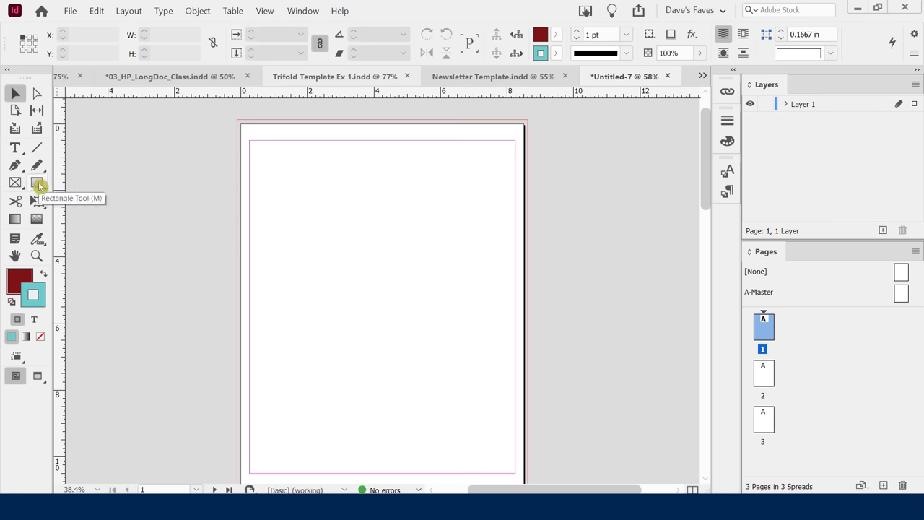
pyautogui.click(39, 186)
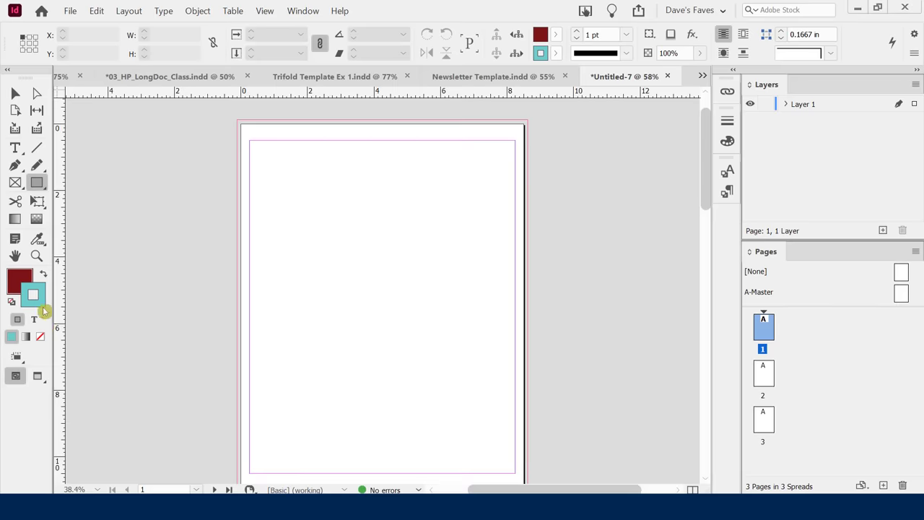
pyautogui.click(41, 336)
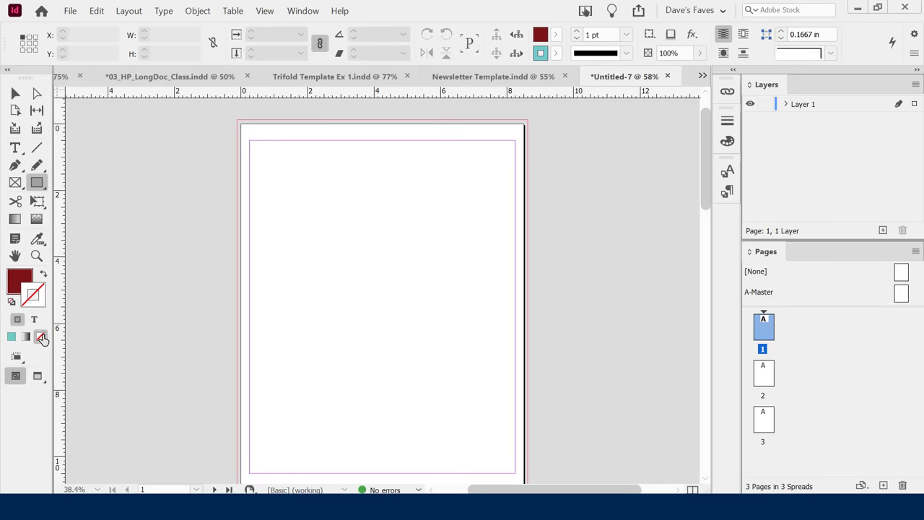
# Set the default fill to pale mint green e2f9e2 in the Color Picker.
pyautogui.click(19, 278)
pyautogui.doubleClick(18, 278)
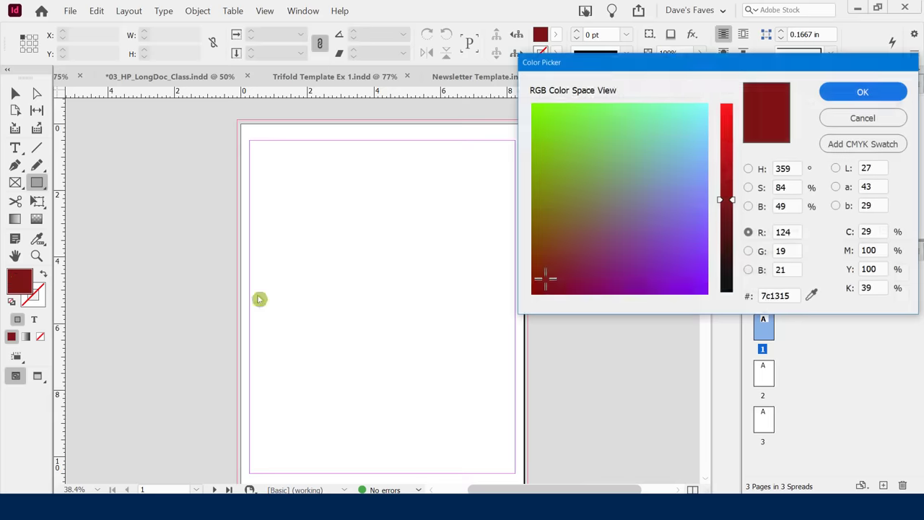
pyautogui.moveTo(628, 140)
pyautogui.mouseDown()
pyautogui.moveTo(664, 113)
pyautogui.moveTo(701, 108)
pyautogui.mouseUp()
pyautogui.click(703, 110)
pyautogui.click(725, 130)
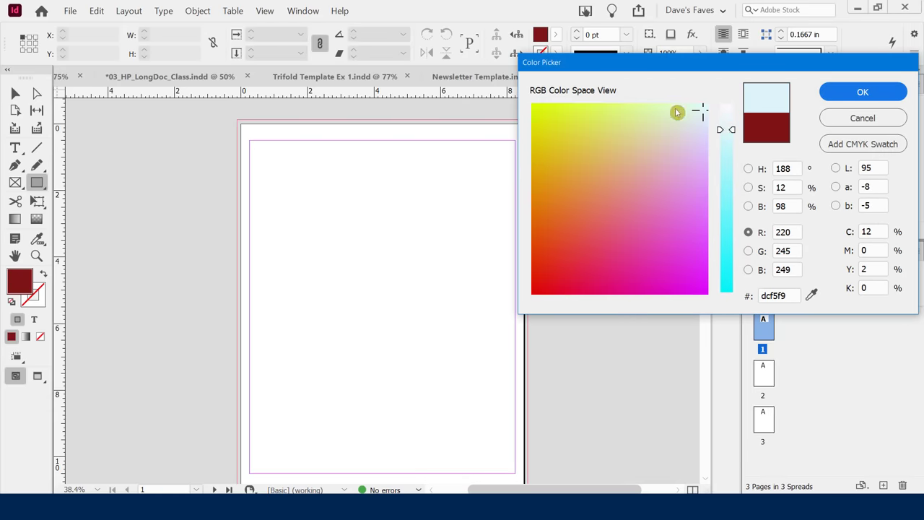
pyautogui.moveTo(676, 111)
pyautogui.mouseDown()
pyautogui.moveTo(614, 97)
pyautogui.moveTo(614, 104)
pyautogui.moveTo(686, 95)
pyautogui.moveTo(642, 247)
pyautogui.moveTo(665, 117)
pyautogui.mouseUp()
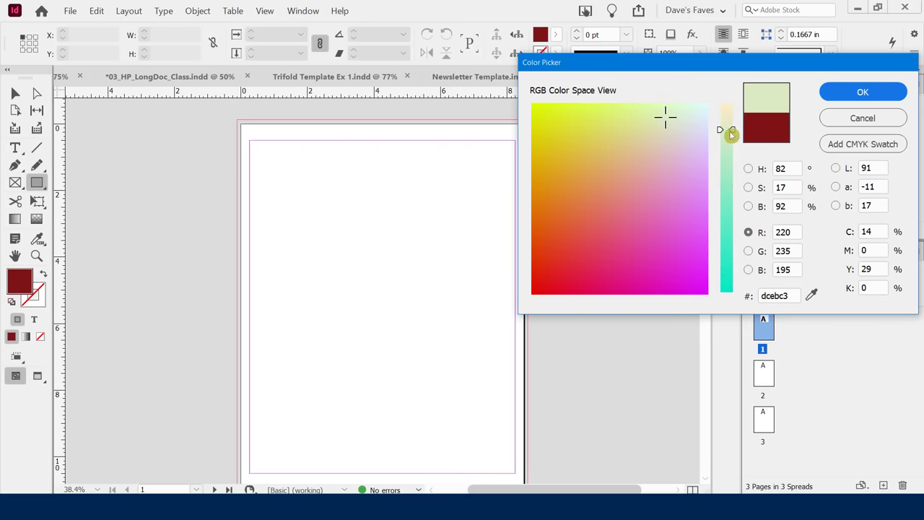
pyautogui.moveTo(729, 130)
pyautogui.mouseDown()
pyautogui.moveTo(729, 256)
pyautogui.moveTo(731, 125)
pyautogui.mouseUp()
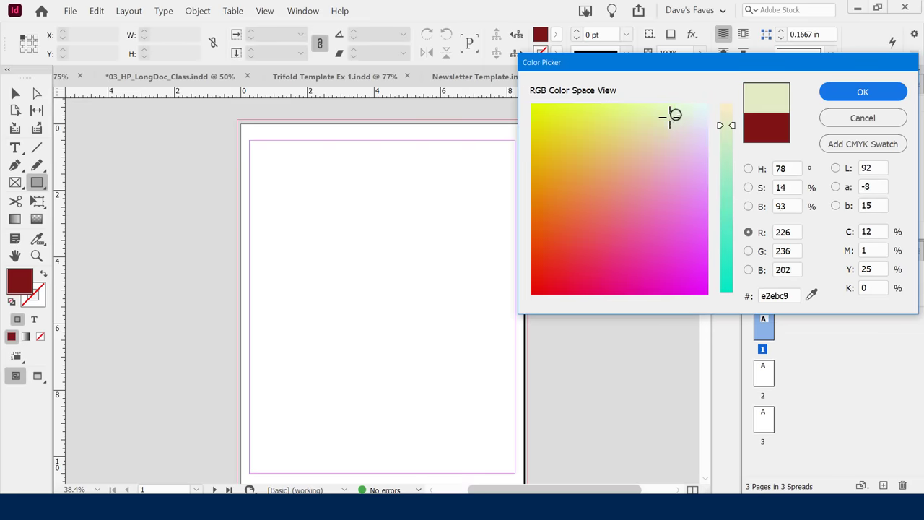
pyautogui.moveTo(674, 114)
pyautogui.mouseDown()
pyautogui.moveTo(690, 101)
pyautogui.moveTo(625, 95)
pyautogui.moveTo(583, 109)
pyautogui.moveTo(588, 129)
pyautogui.moveTo(637, 106)
pyautogui.moveTo(687, 108)
pyautogui.mouseUp()
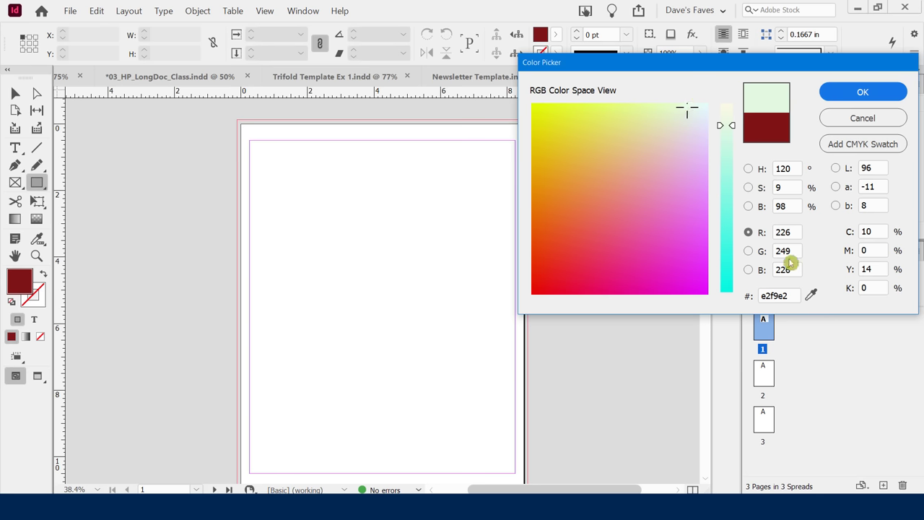
pyautogui.click(785, 228)
pyautogui.click(855, 94)
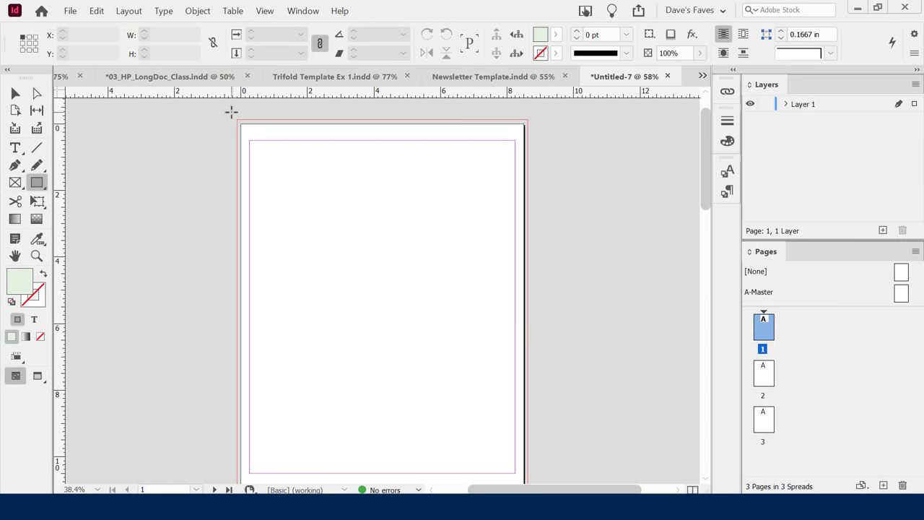
# Draw a pale green rectangle covering the whole page, then deselect it.
pyautogui.moveTo(231, 111); pyautogui.dragTo(530, 439)
pyautogui.scroll(2, 589, 317)
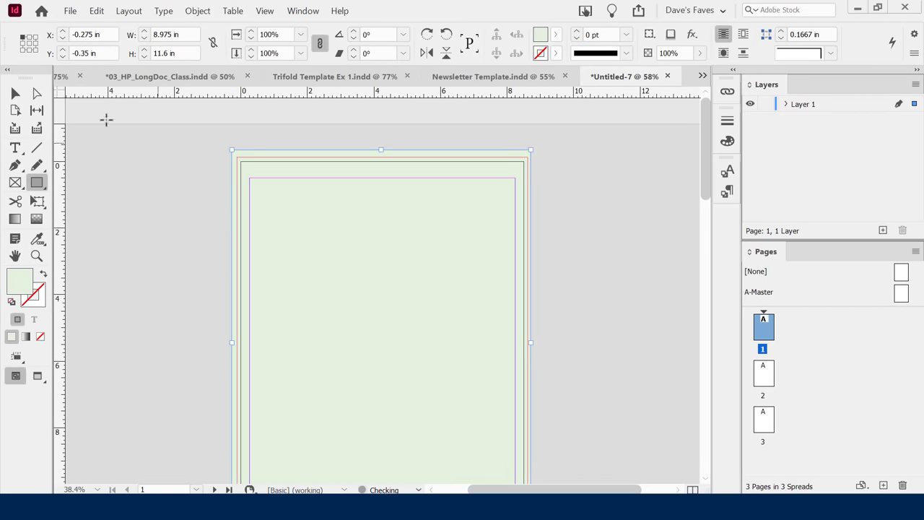
pyautogui.click(15, 93)
pyautogui.click(122, 202)
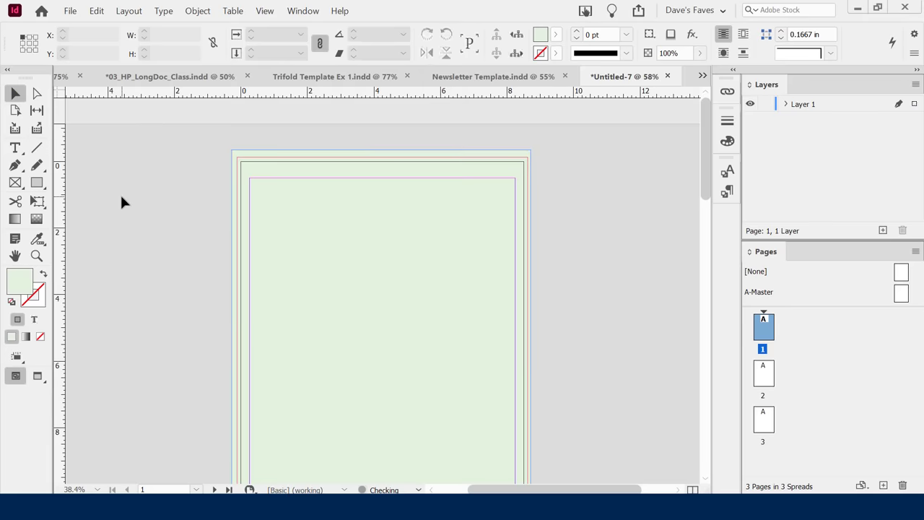
# Choose the Ellipse tool and set the fill to rust brown 983e16.
pyautogui.moveTo(37, 183); pyautogui.dragTo(84, 202)
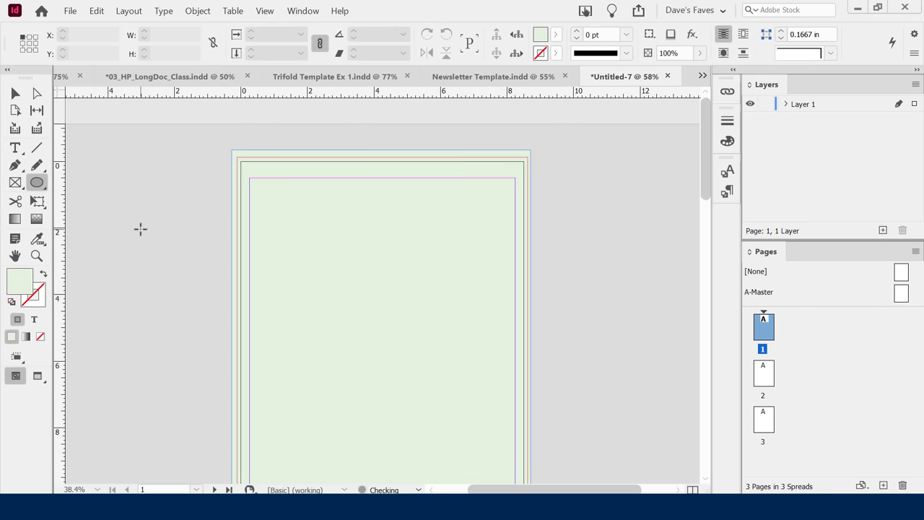
pyautogui.doubleClick(20, 282)
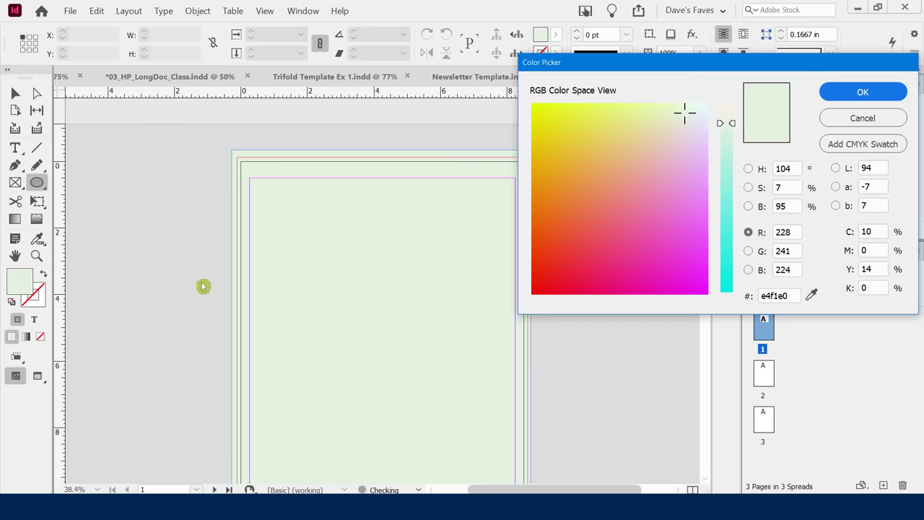
pyautogui.click(546, 247)
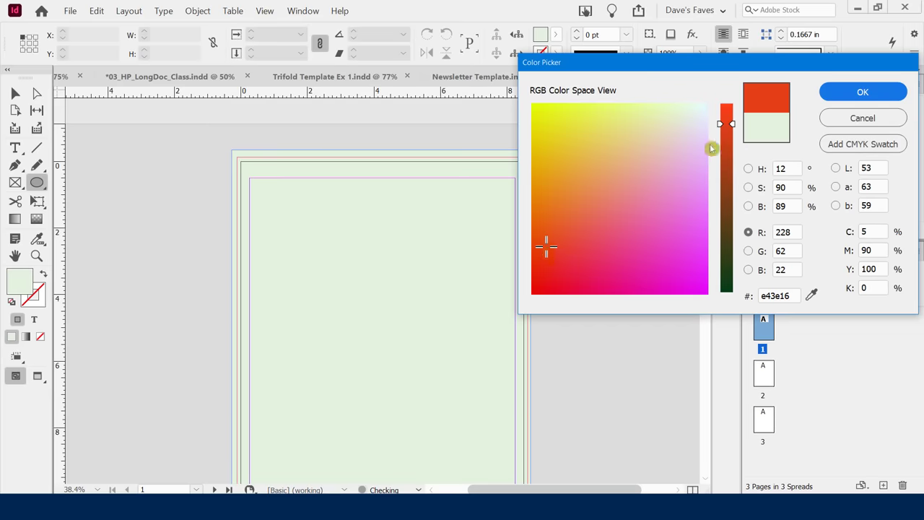
pyautogui.moveTo(735, 124); pyautogui.dragTo(732, 179)
pyautogui.click(833, 92)
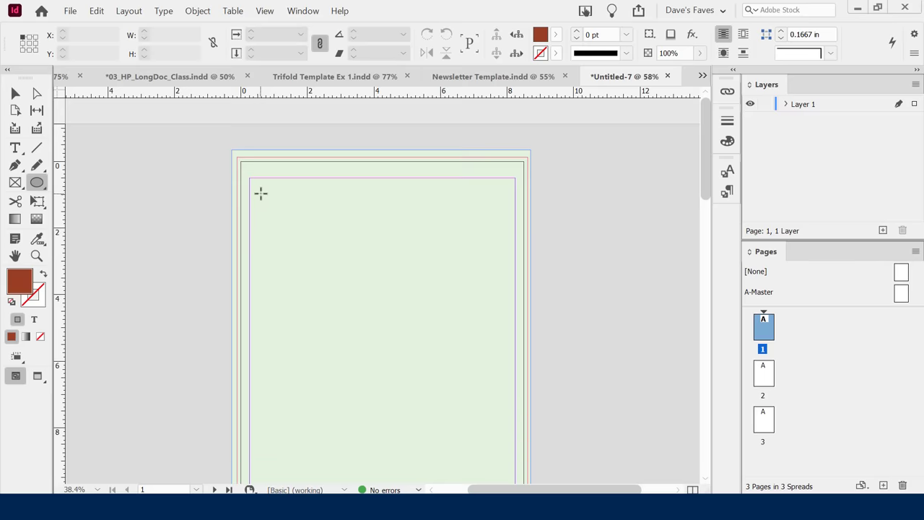
# Draw a 4.275 in rust circle at upper left and move it past the left page edge.
pyautogui.moveTo(261, 192); pyautogui.dragTo(412, 317)
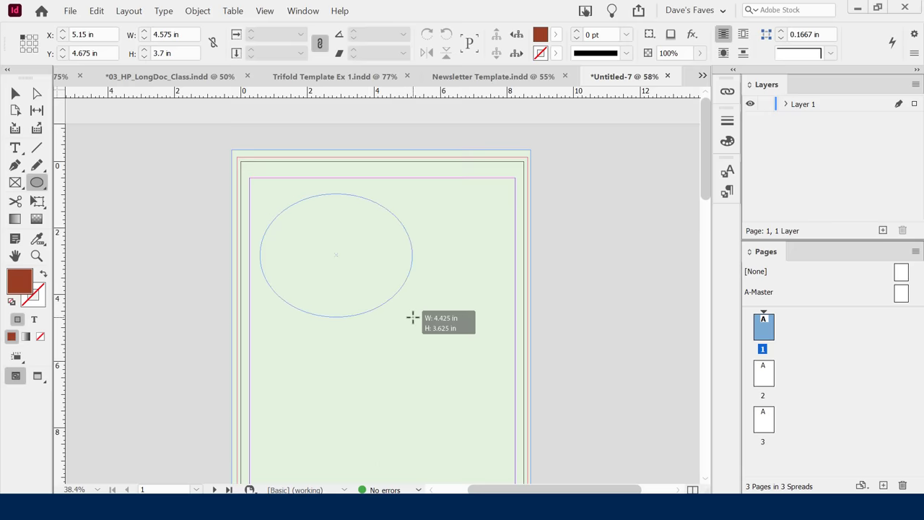
pyautogui.press('shift')
pyautogui.press('shift')
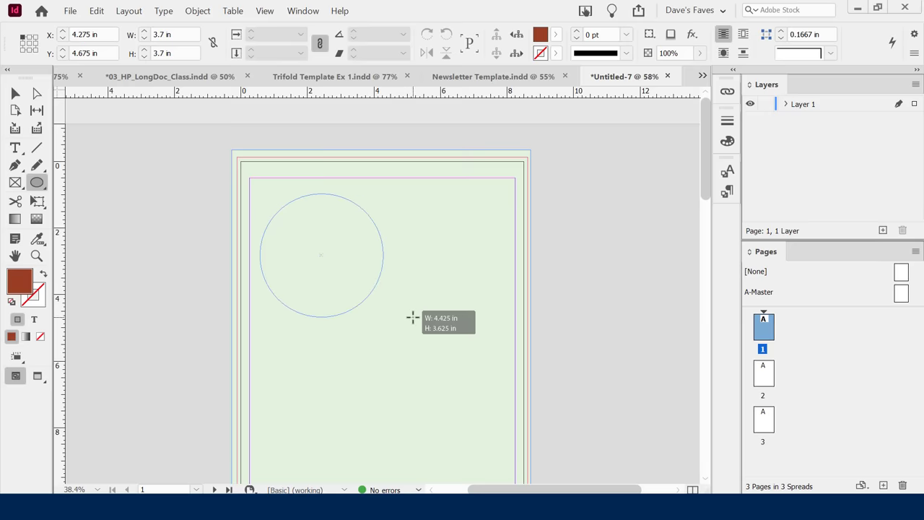
pyautogui.moveTo(412, 317); pyautogui.dragTo(430, 337)
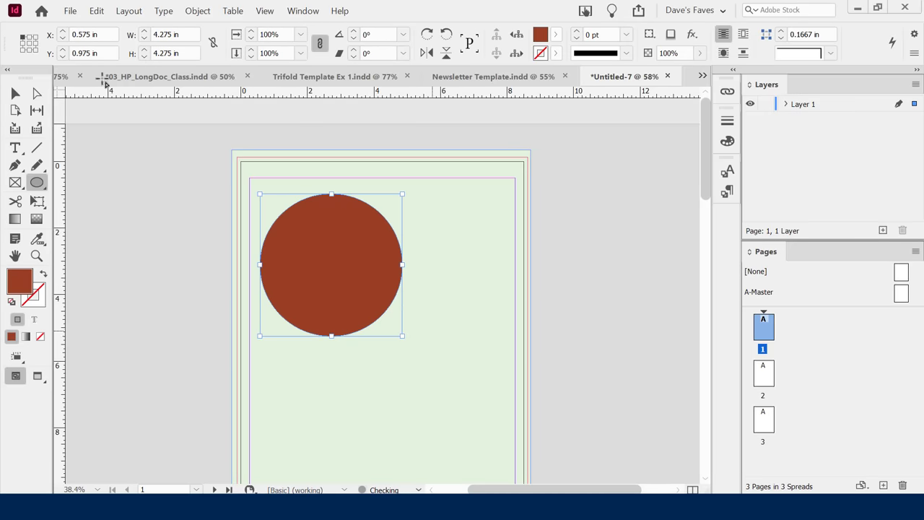
pyautogui.click(22, 98)
pyautogui.click(15, 94)
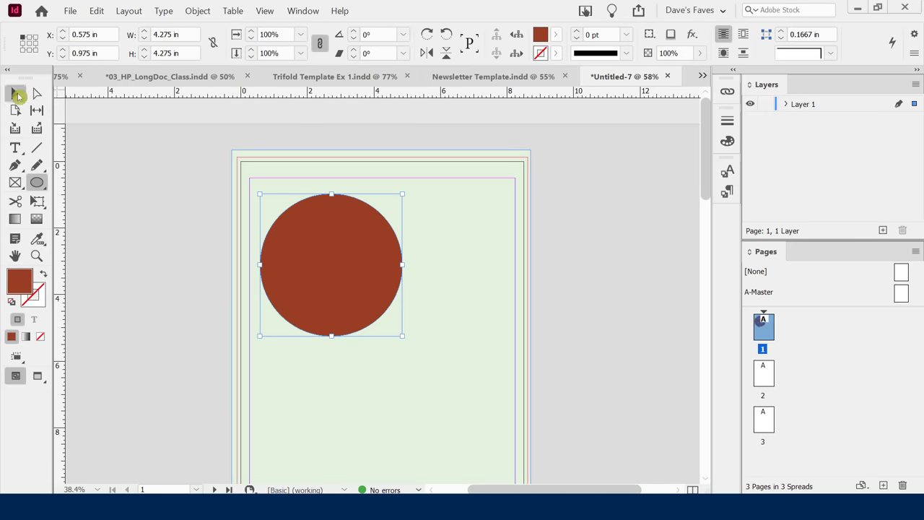
pyautogui.moveTo(362, 249); pyautogui.dragTo(298, 222)
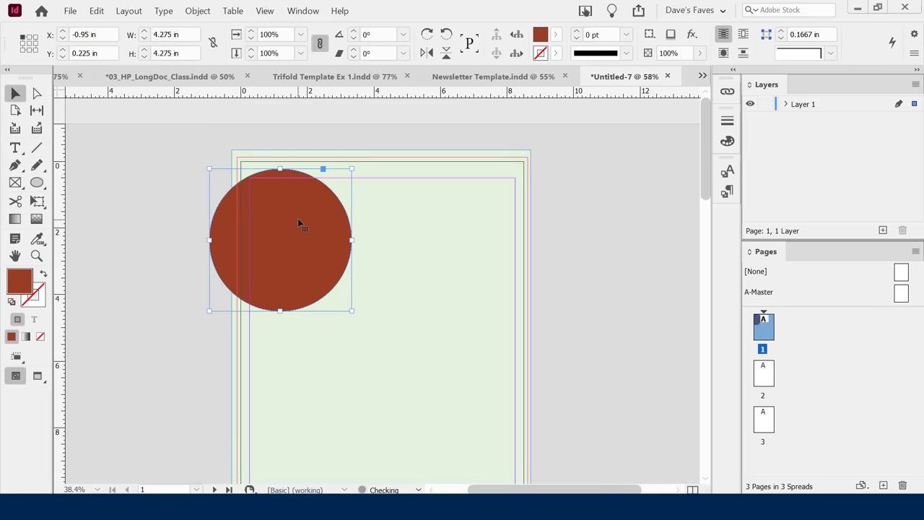
pyautogui.click(577, 233)
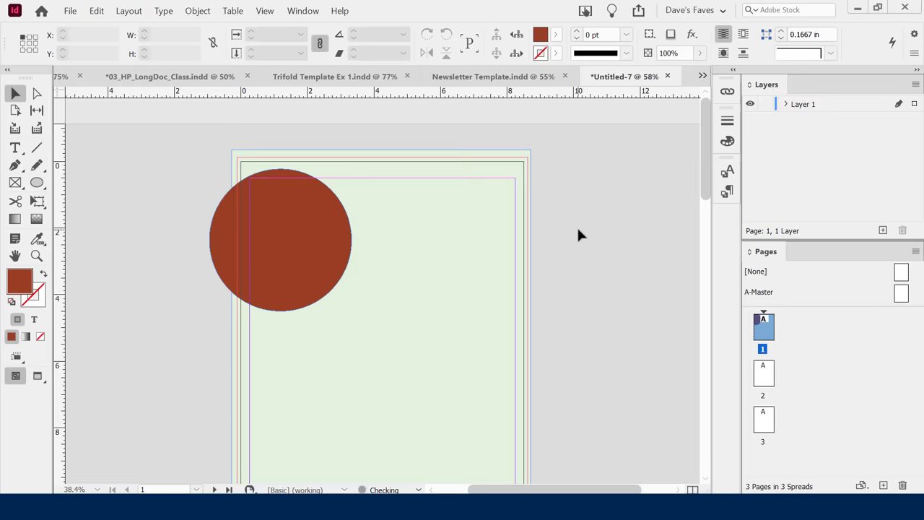
# Nudge the circle further off the left edge, checking its placement with the W preview.
pyautogui.press('w')
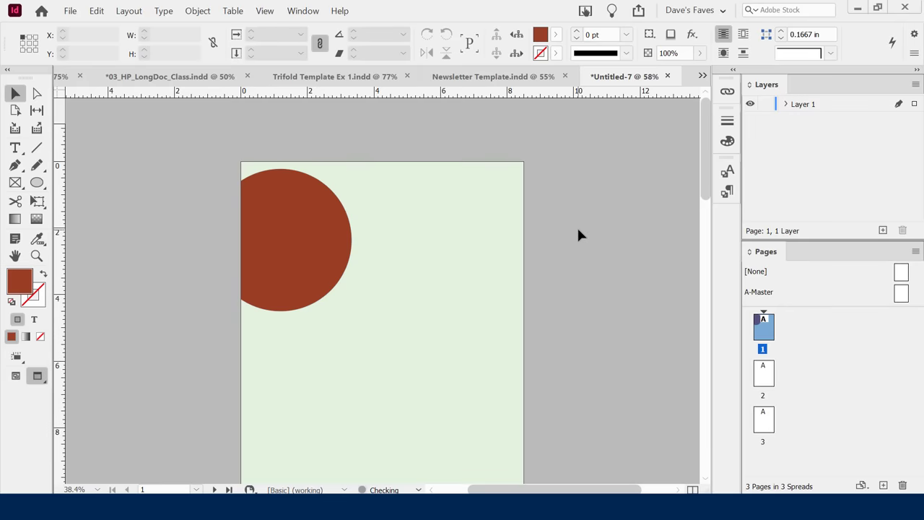
pyautogui.press('w')
pyautogui.press('w')
pyautogui.press('w')
pyautogui.press('w')
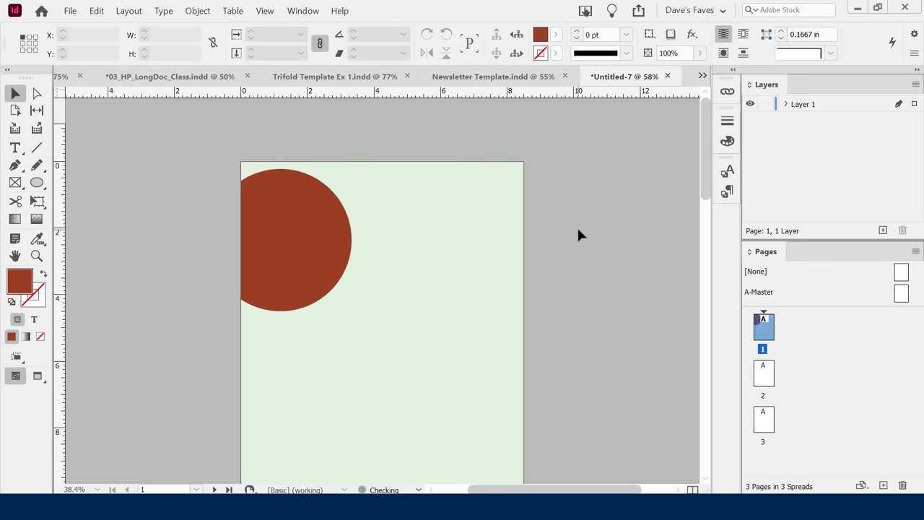
pyautogui.press('w')
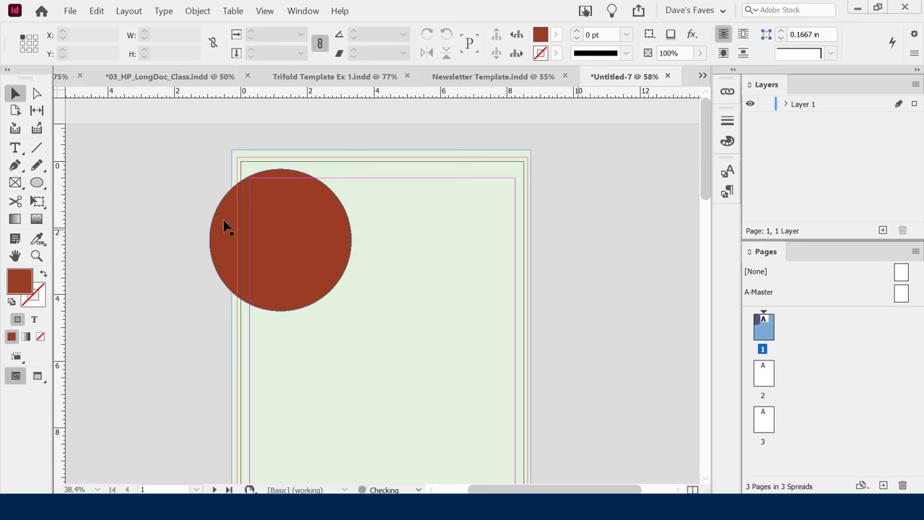
pyautogui.click(315, 248)
pyautogui.moveTo(315, 247); pyautogui.dragTo(321, 266)
pyautogui.click(569, 249)
pyautogui.press('w')
pyautogui.press('w')
pyautogui.press('w')
pyautogui.press('w')
pyautogui.press('w')
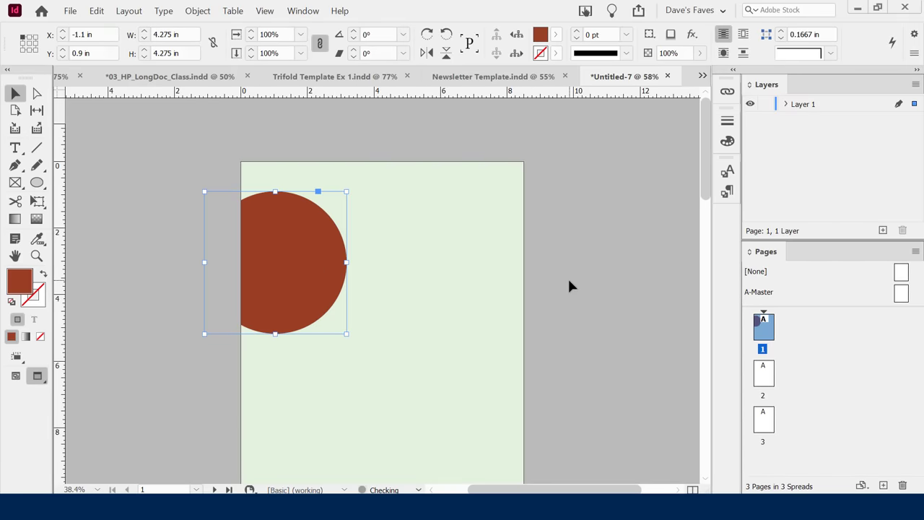
pyautogui.click(569, 286)
pyautogui.scroll(-4, 408, 261)
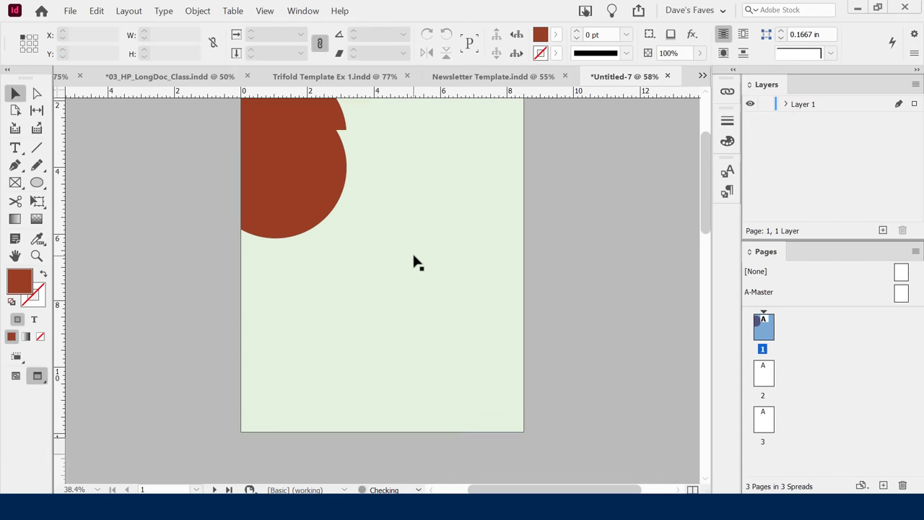
pyautogui.scroll(2, 416, 261)
pyautogui.press('w')
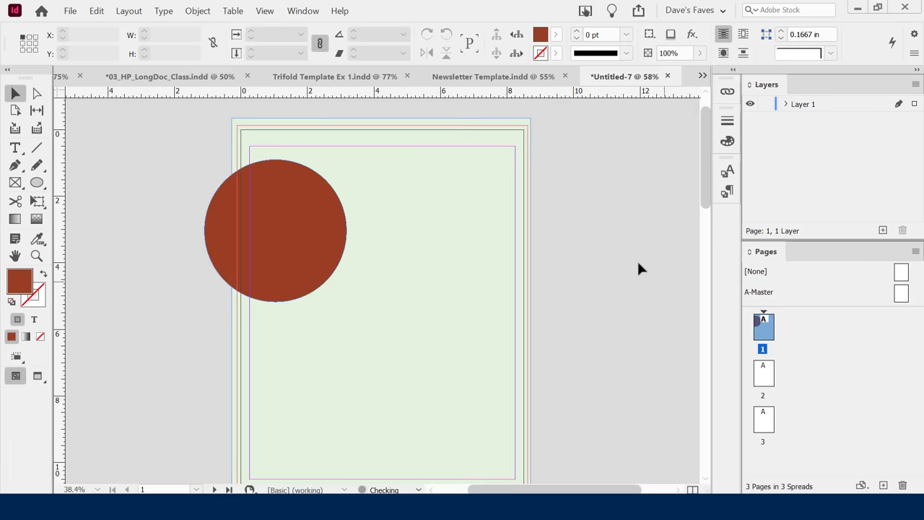
pyautogui.scroll(-2, 613, 249)
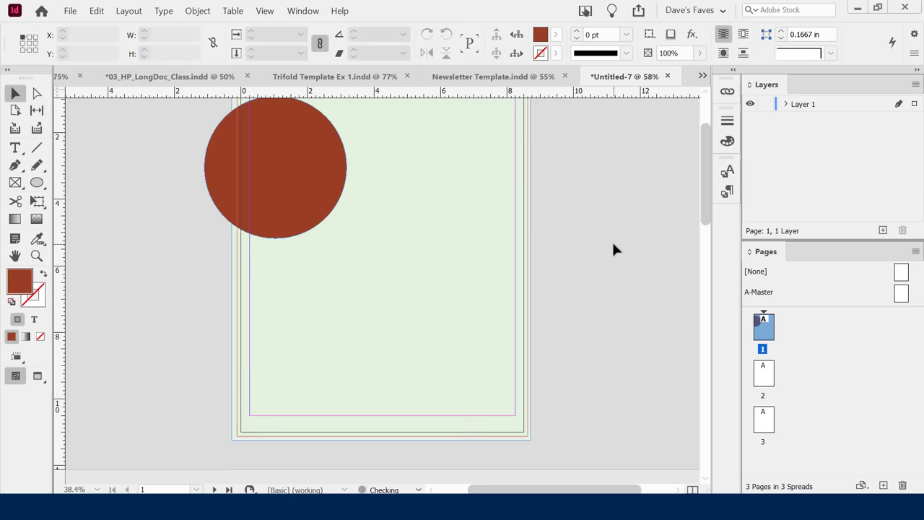
pyautogui.scroll(1, 612, 249)
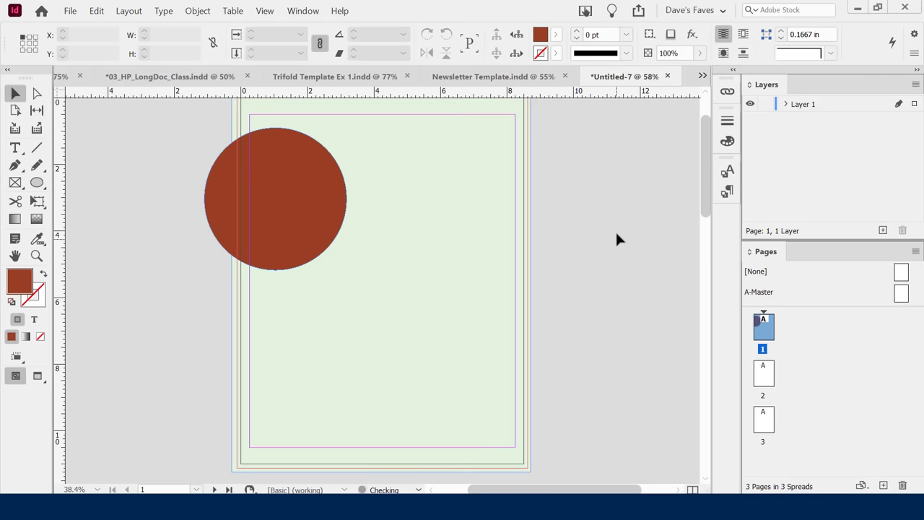
pyautogui.click(269, 182)
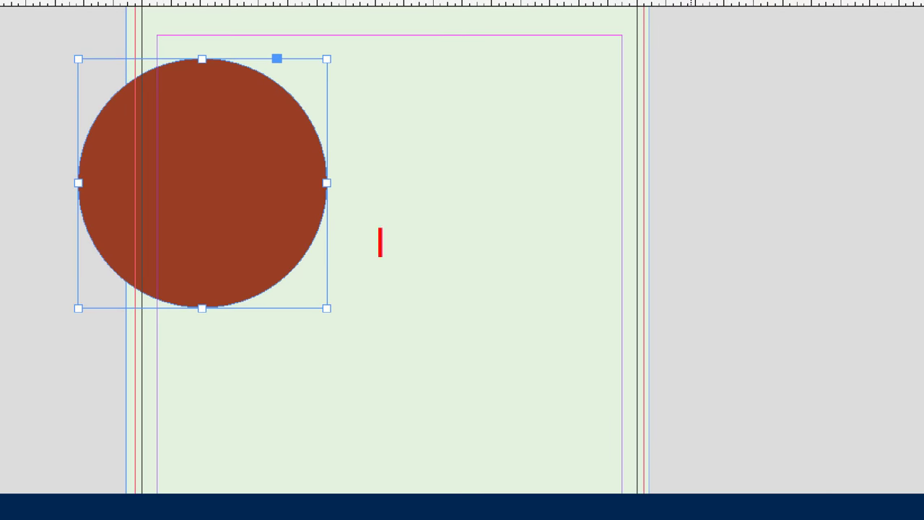
pyautogui.write('ALT/O')
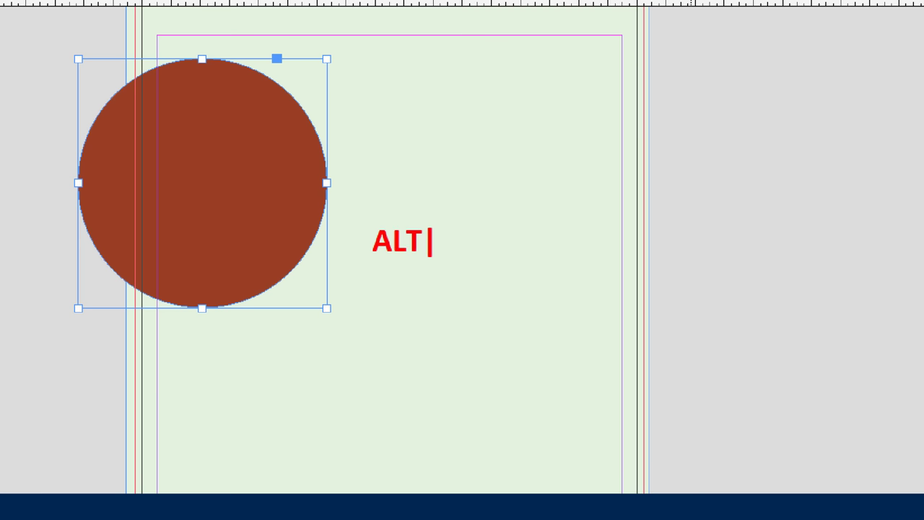
pyautogui.write('PTION KEY')
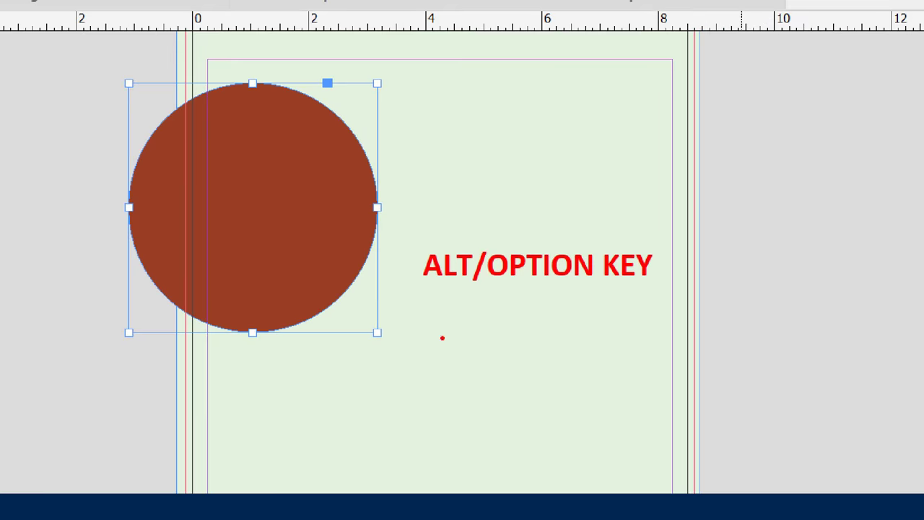
pyautogui.write('CLONE')
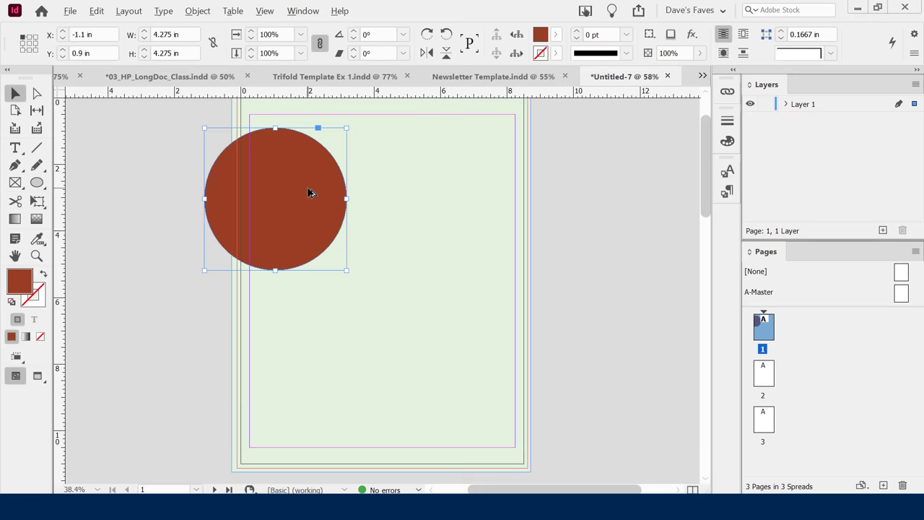
# Duplicate the circle to the upper right and bottom centre, then fine-tune their positions.
pyautogui.moveTo(308, 192); pyautogui.dragTo(471, 241)
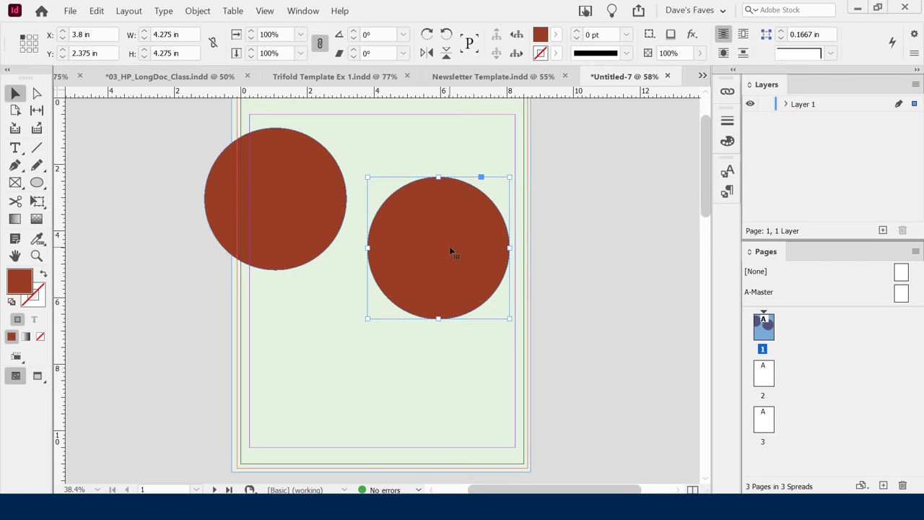
pyautogui.keyDown('alt'); pyautogui.moveTo(455, 268); pyautogui.dragTo(367, 371); pyautogui.keyUp('alt')
pyautogui.moveTo(454, 227); pyautogui.dragTo(483, 208)
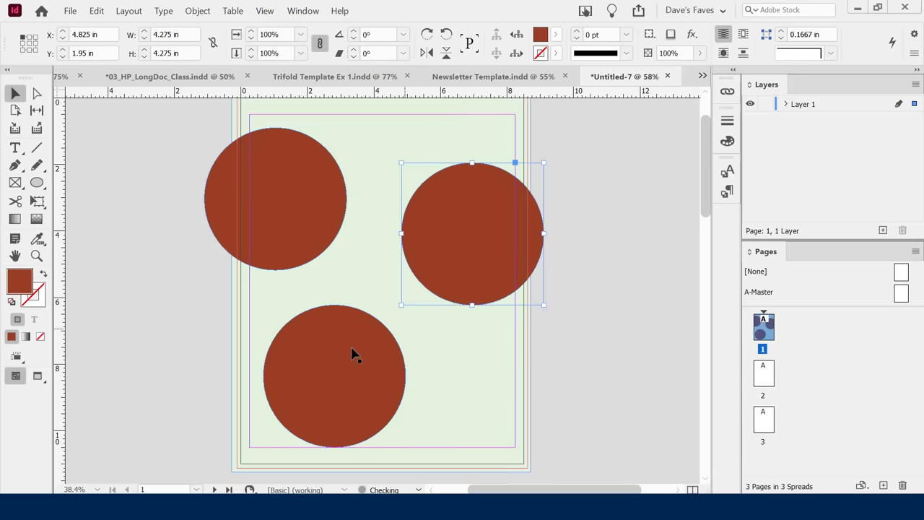
pyautogui.moveTo(354, 354); pyautogui.dragTo(358, 357)
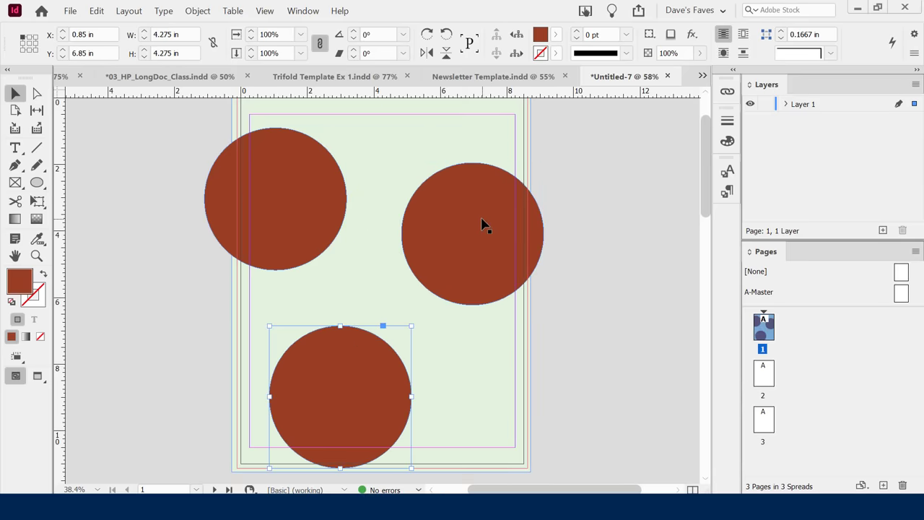
pyautogui.moveTo(483, 223); pyautogui.dragTo(498, 217)
pyautogui.hotkey('alt', 'Tab')
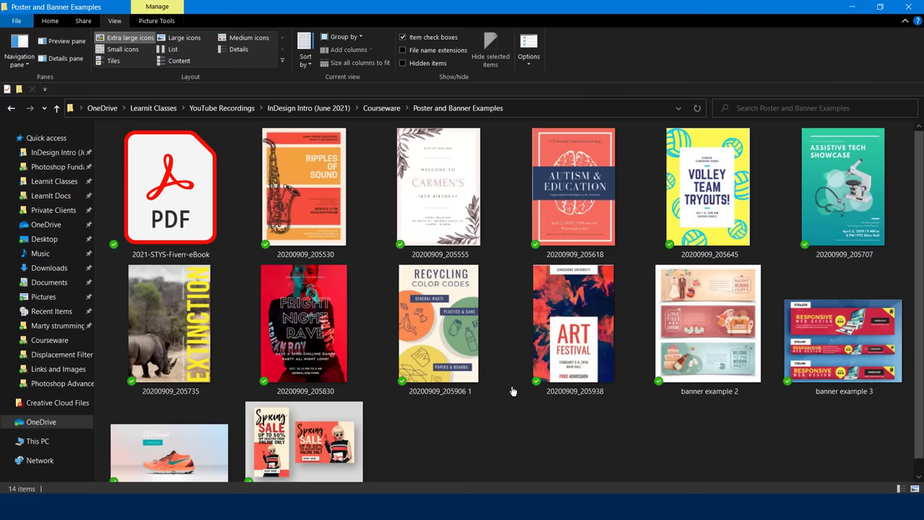
pyautogui.hotkey('alt', 'Tab')
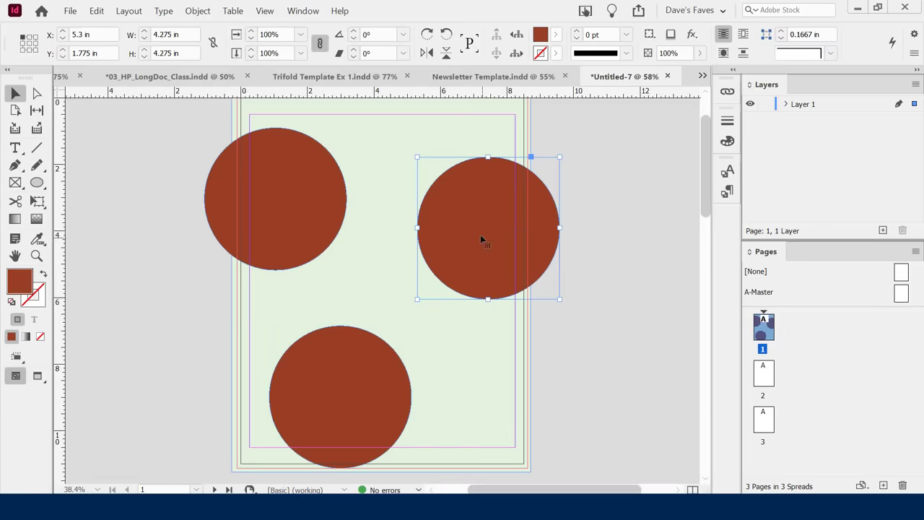
pyautogui.moveTo(480, 236); pyautogui.dragTo(488, 243)
pyautogui.moveTo(328, 385); pyautogui.dragTo(346, 386)
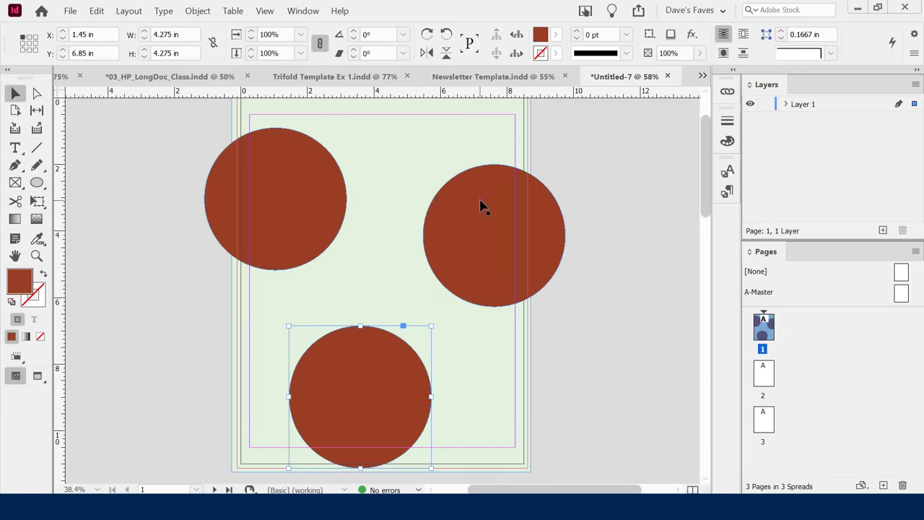
# Select the right-hand circle and open the Color Picker for its fill.
pyautogui.click(497, 213)
pyautogui.click(28, 281)
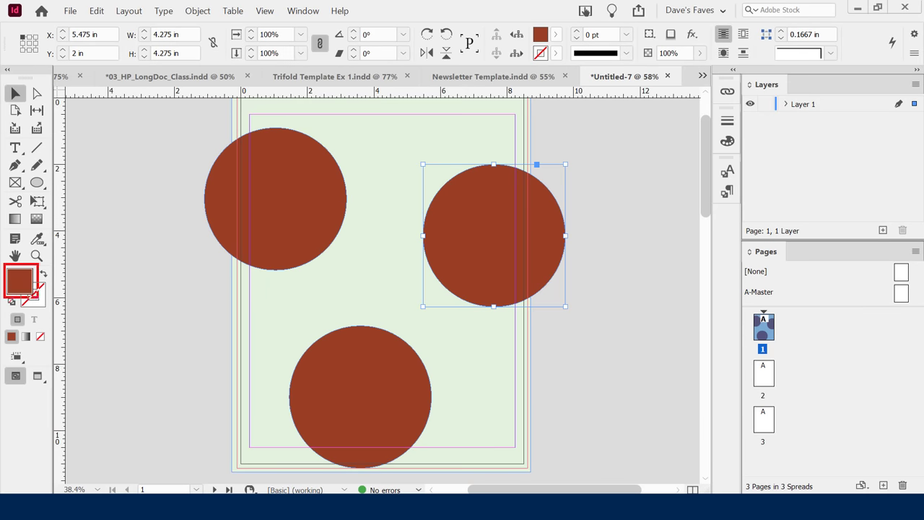
pyautogui.click(23, 287)
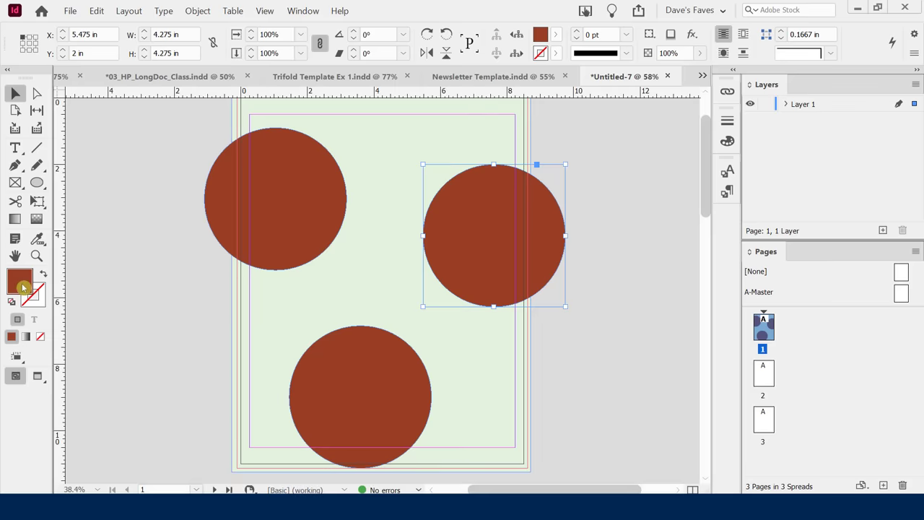
pyautogui.doubleClick(23, 288)
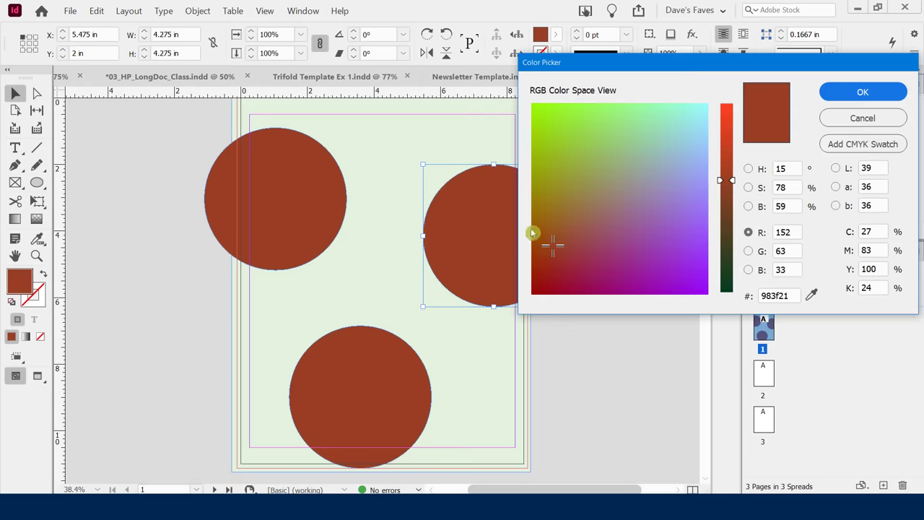
# Give the right circle a pale mint fill, 97f8da.
pyautogui.moveTo(546, 157)
pyautogui.mouseDown()
pyautogui.moveTo(545, 185)
pyautogui.moveTo(642, 116)
pyautogui.moveTo(618, 130)
pyautogui.moveTo(627, 121)
pyautogui.moveTo(680, 109)
pyautogui.mouseUp()
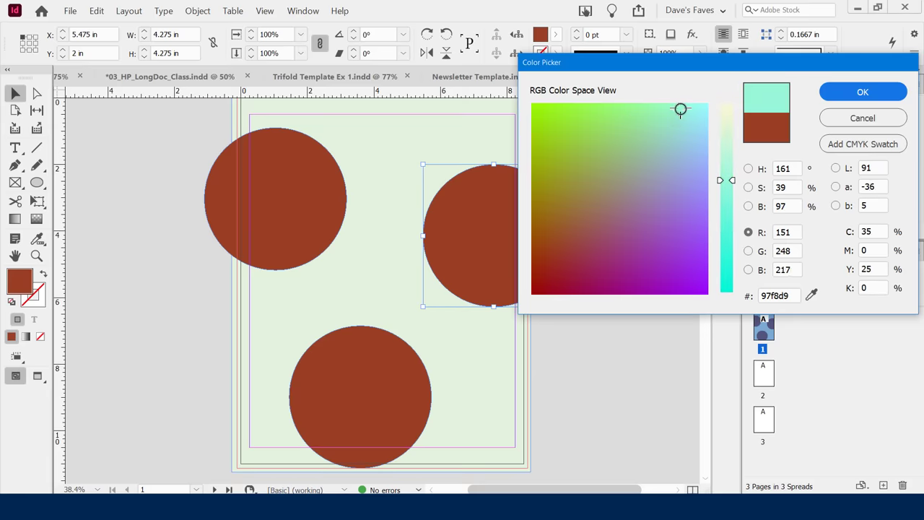
pyautogui.click(843, 100)
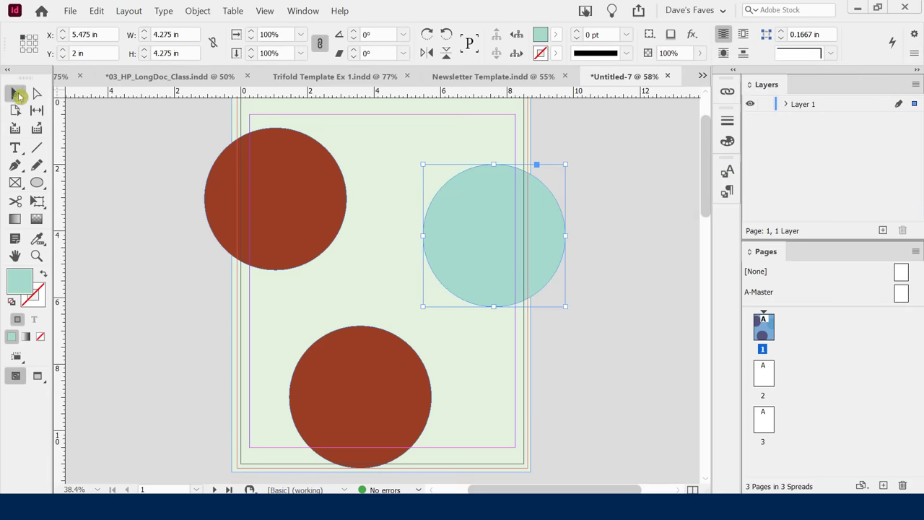
pyautogui.click(127, 235)
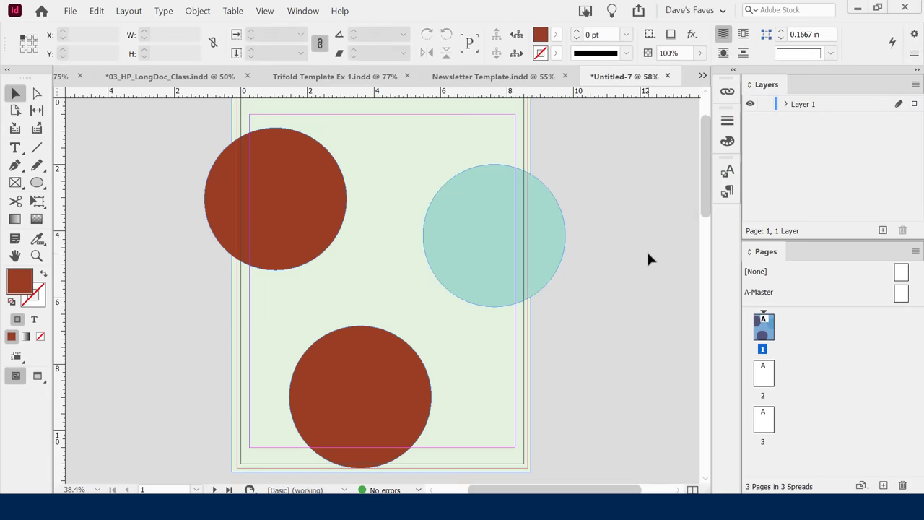
# Fill the bottom circle with light green 97f35f and preview the page without guides.
pyautogui.click(274, 162)
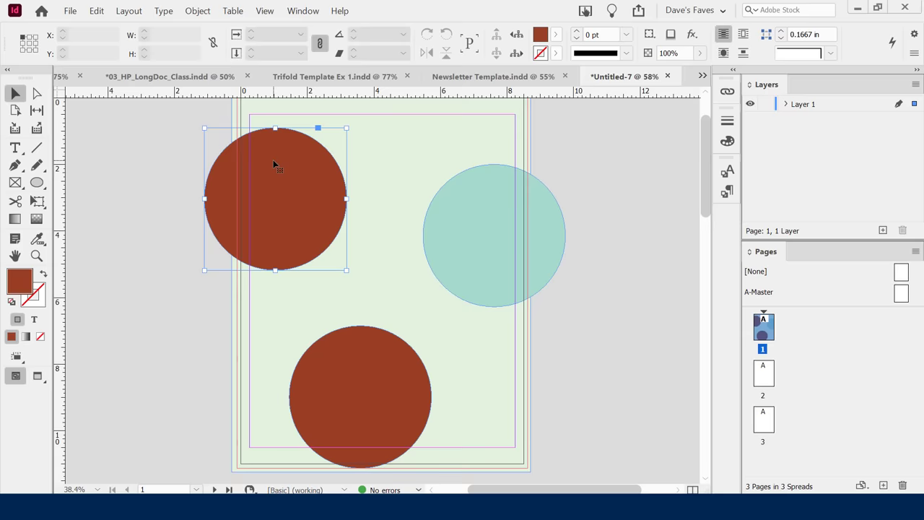
pyautogui.click(338, 361)
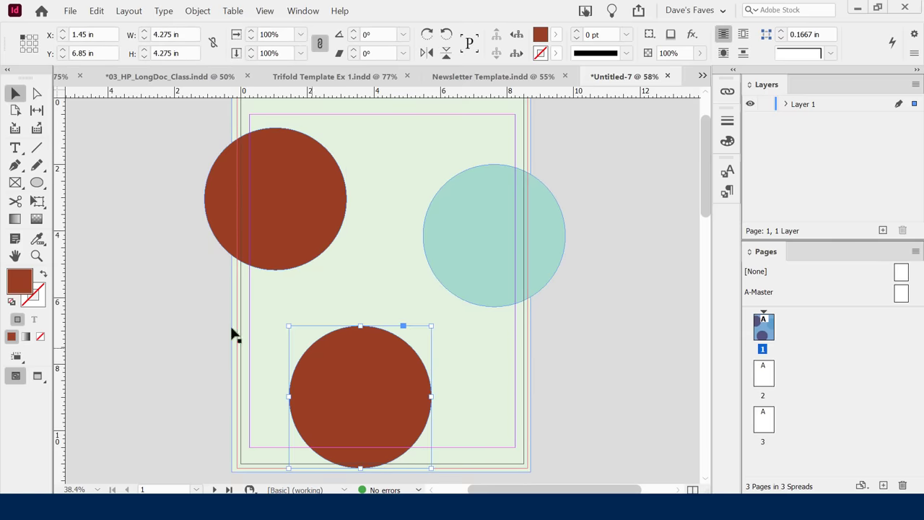
pyautogui.doubleClick(21, 283)
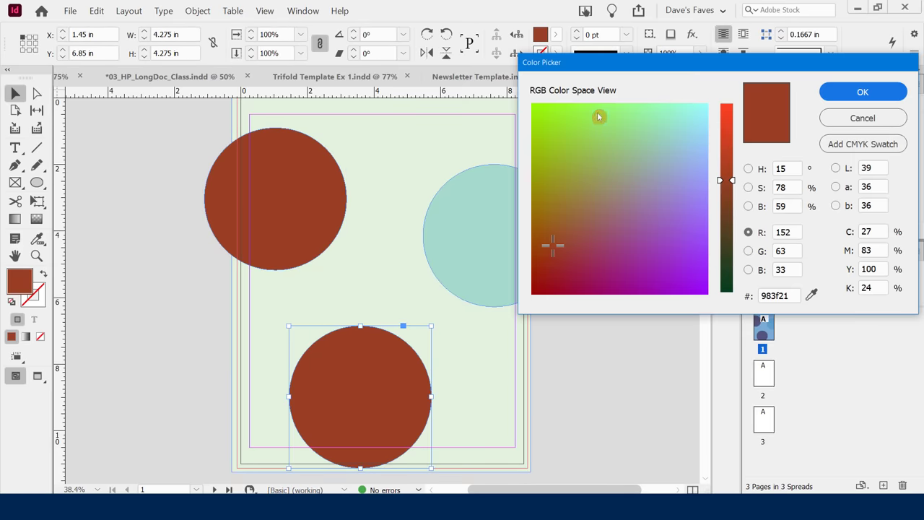
pyautogui.click(596, 111)
pyautogui.click(851, 92)
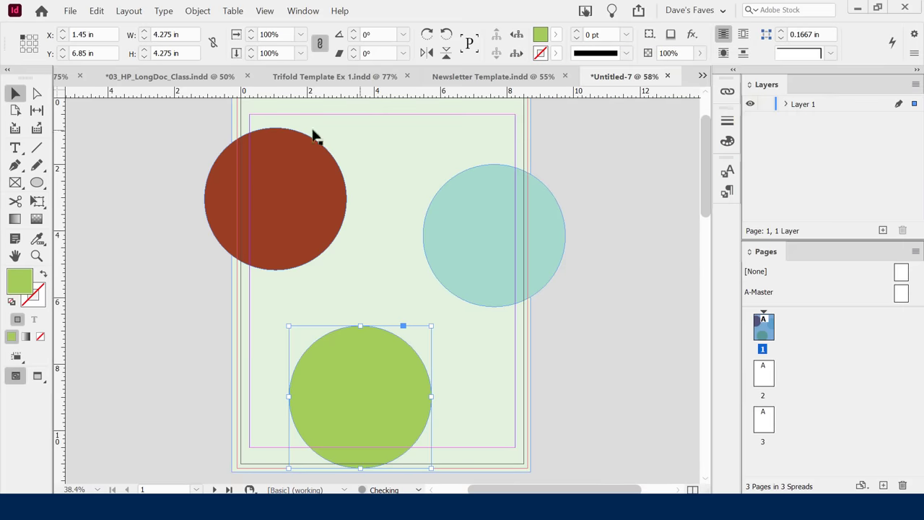
pyautogui.click(146, 147)
pyautogui.press('w')
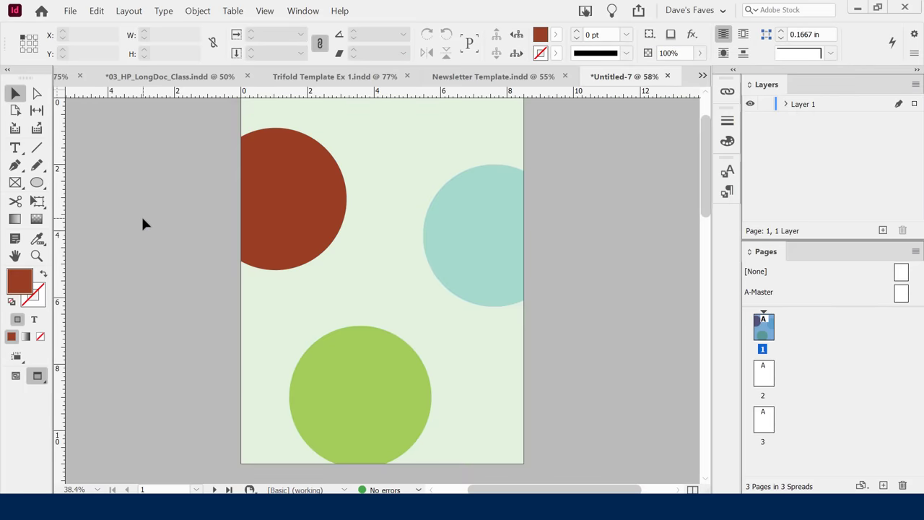
# Return to the normal view and move the green circle slightly down and right.
pyautogui.press('w')
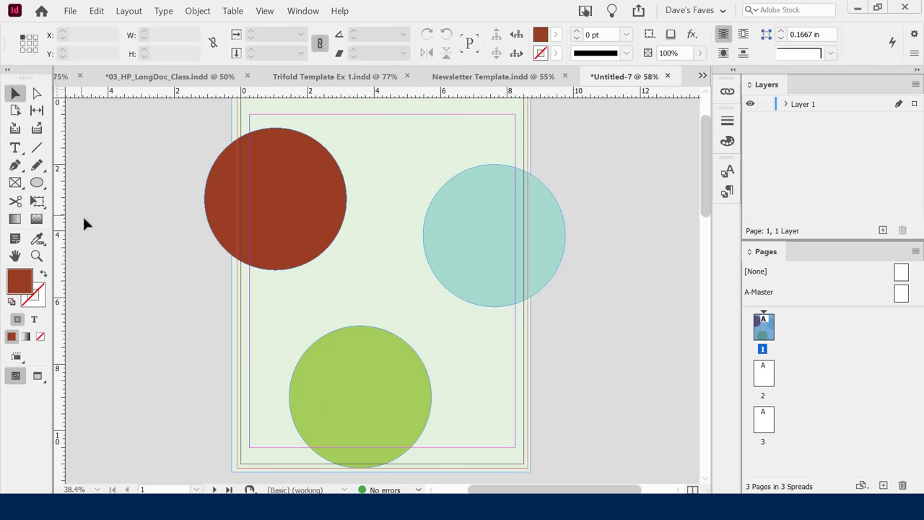
pyautogui.moveTo(354, 361); pyautogui.dragTo(372, 386)
pyautogui.click(570, 379)
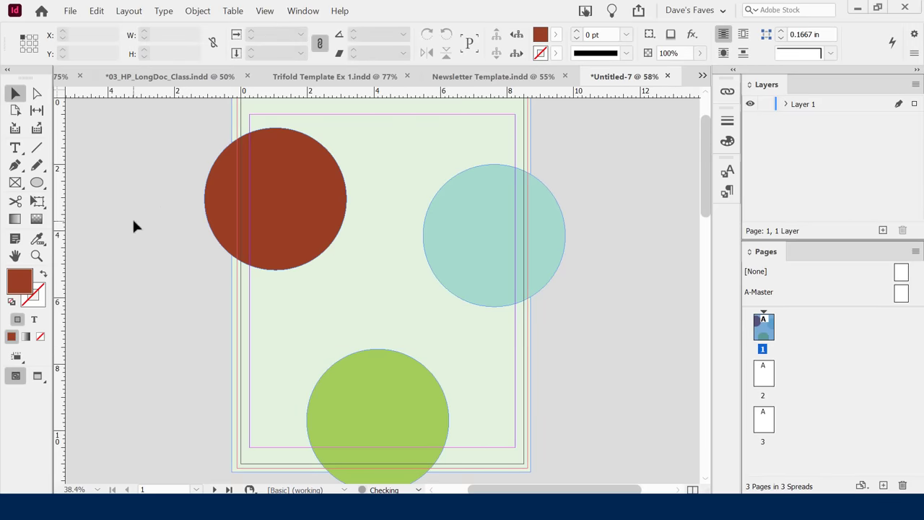
# Reposition the rust and mint circles lower on the page.
pyautogui.scroll(2, 144, 224)
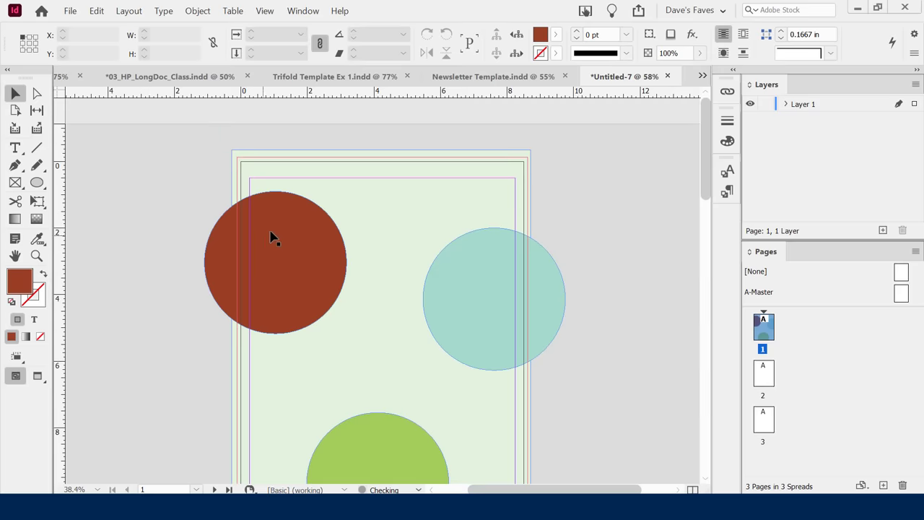
pyautogui.moveTo(271, 233); pyautogui.dragTo(265, 256)
pyautogui.moveTo(481, 279); pyautogui.dragTo(489, 324)
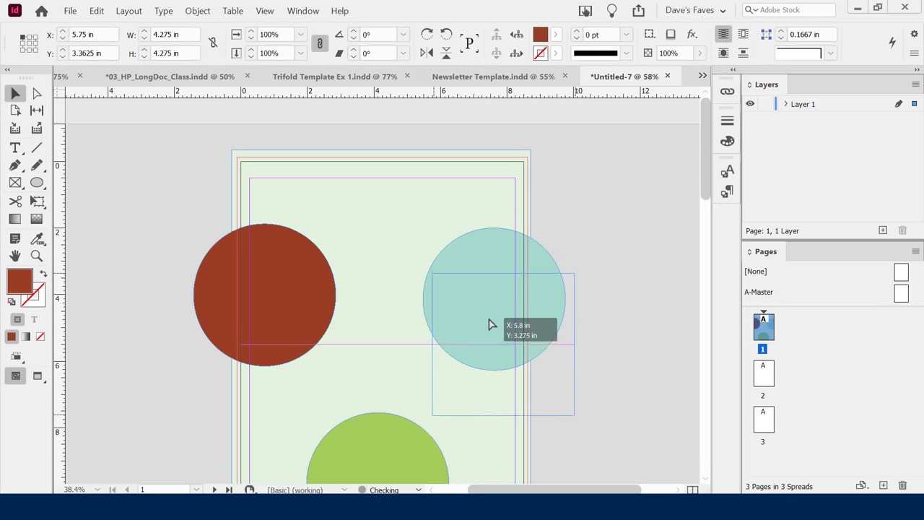
pyautogui.click(573, 229)
pyautogui.scroll(-4, 577, 231)
pyautogui.moveTo(484, 212); pyautogui.dragTo(490, 221)
pyautogui.click(617, 302)
pyautogui.scroll(2, 618, 301)
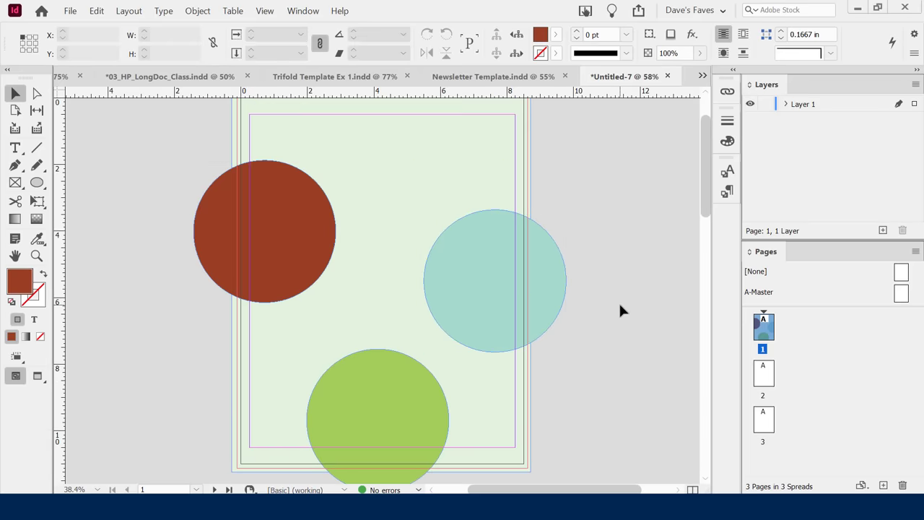
pyautogui.moveTo(282, 214); pyautogui.dragTo(289, 206)
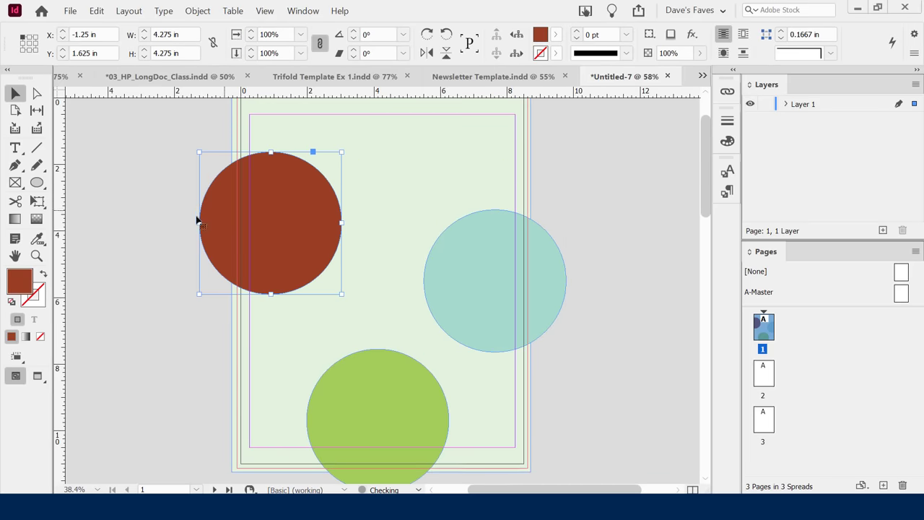
pyautogui.click(154, 229)
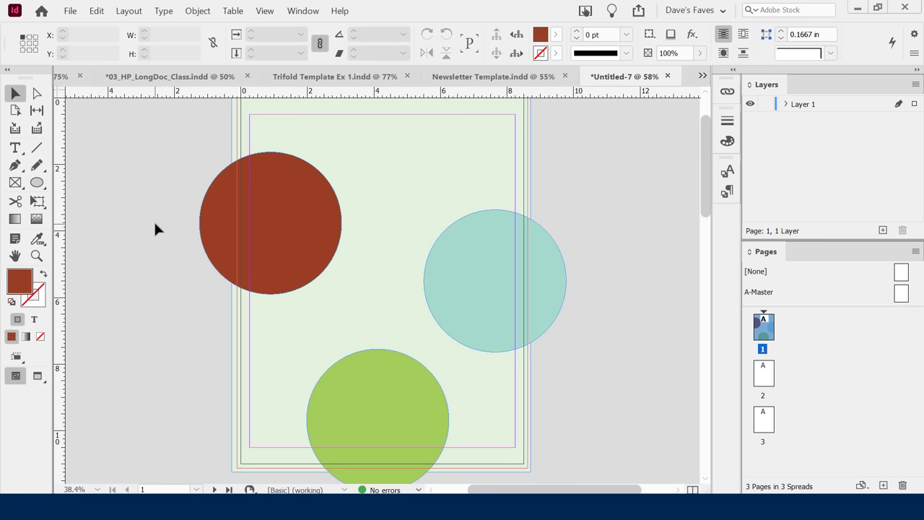
# Try enlarging the mint circle from its corner, then undo the resize.
pyautogui.click(470, 300)
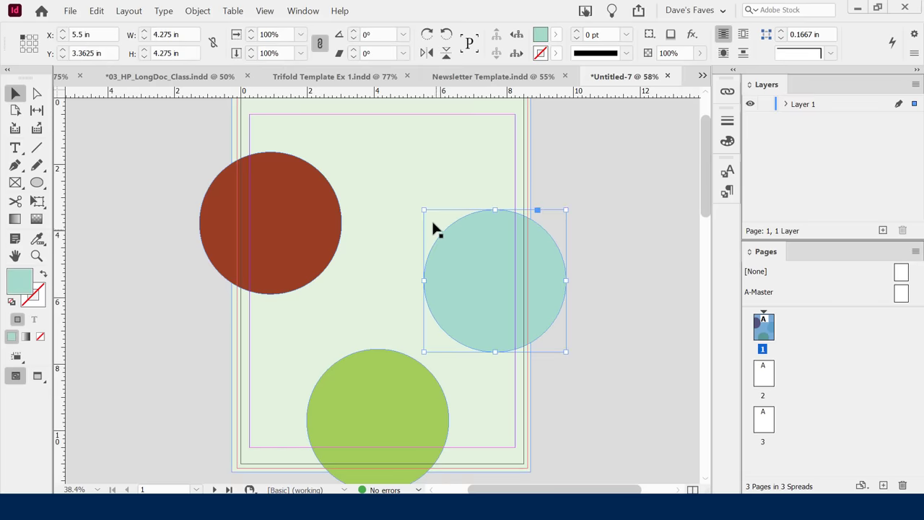
pyautogui.moveTo(424, 210); pyautogui.dragTo(417, 200)
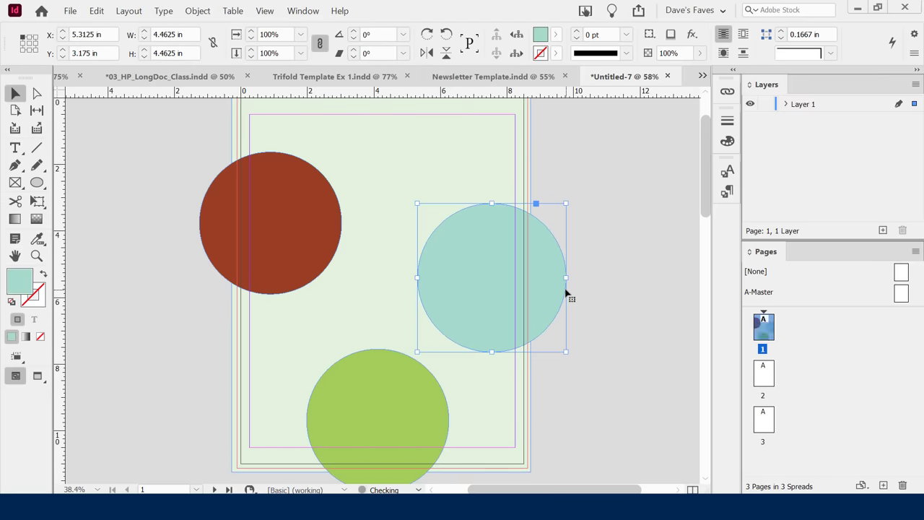
pyautogui.hotkey('ctrl', 'z')
pyautogui.hotkey('ctrl', 'z')
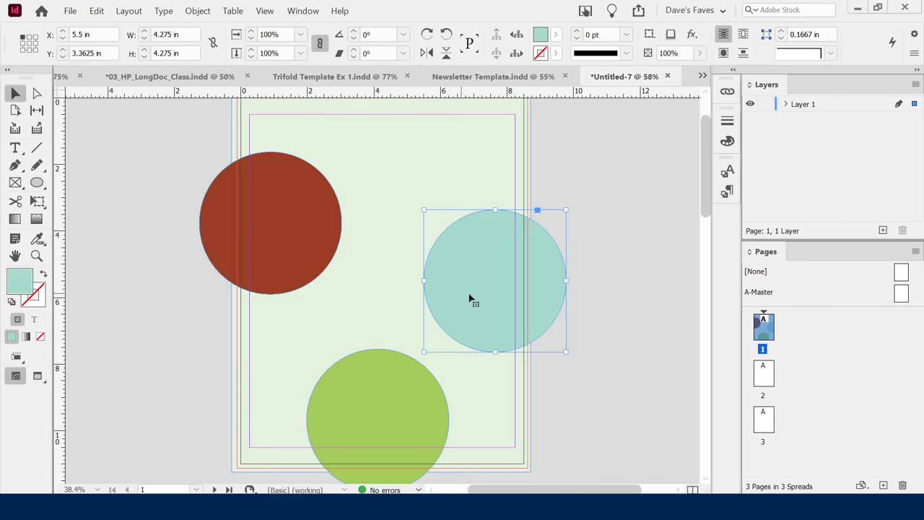
pyautogui.click(596, 312)
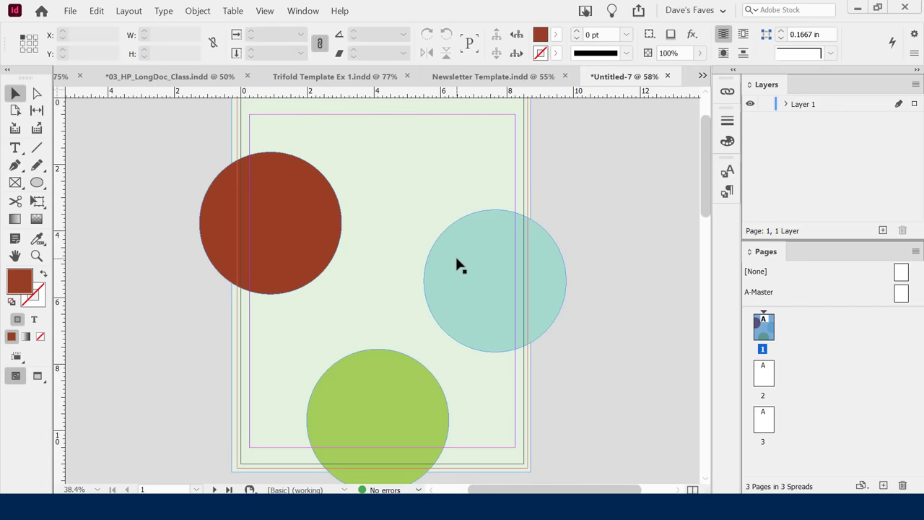
pyautogui.click(458, 265)
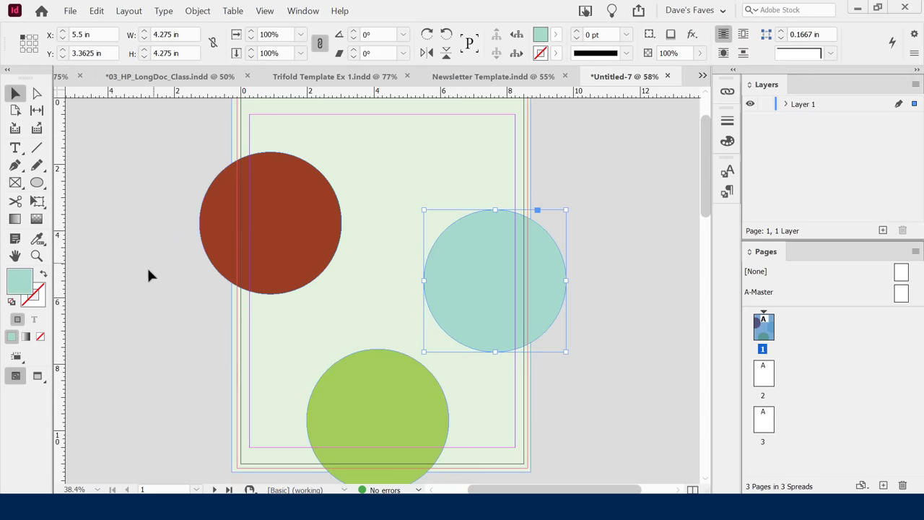
pyautogui.click(116, 301)
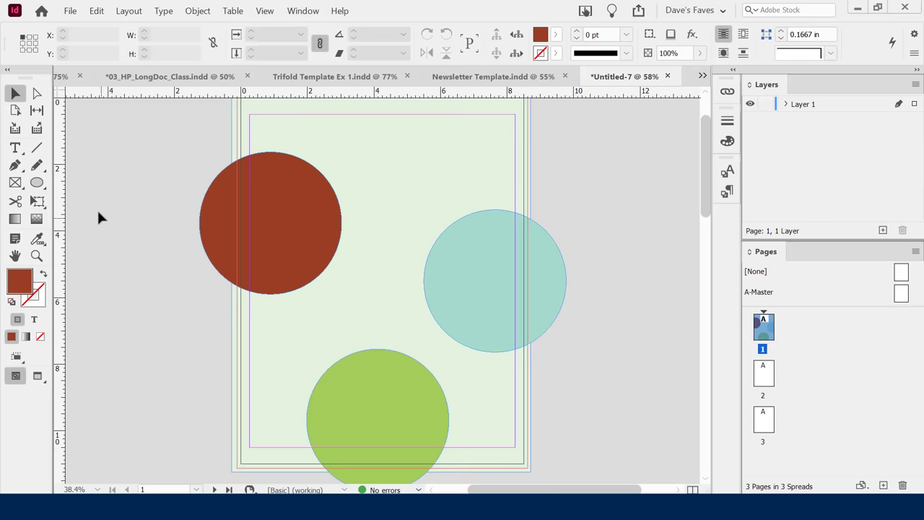
pyautogui.click(39, 188)
pyautogui.moveTo(39, 189); pyautogui.dragTo(78, 202)
# Draw a long thin black-filled rectangle near the top of the page.
pyautogui.click(23, 283)
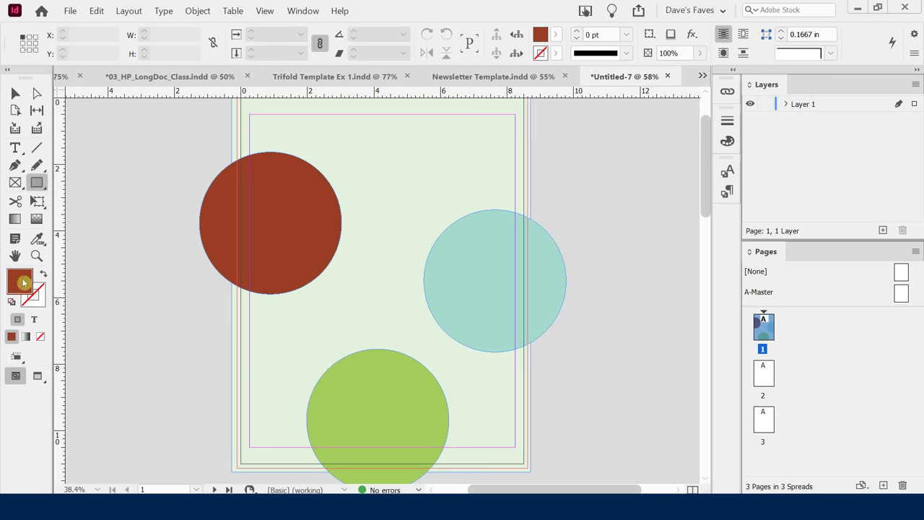
pyautogui.moveTo(729, 182); pyautogui.dragTo(740, 299)
pyautogui.moveTo(634, 293); pyautogui.dragTo(507, 299)
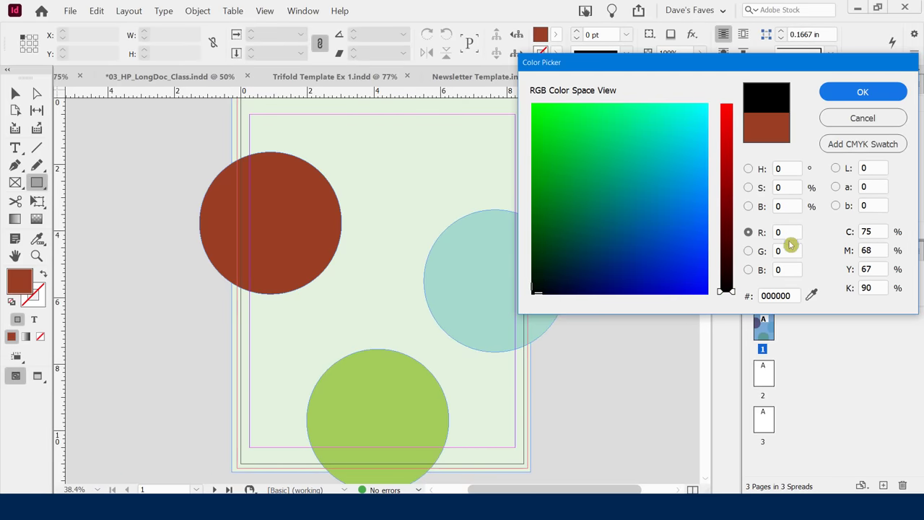
pyautogui.click(767, 296)
pyautogui.click(862, 92)
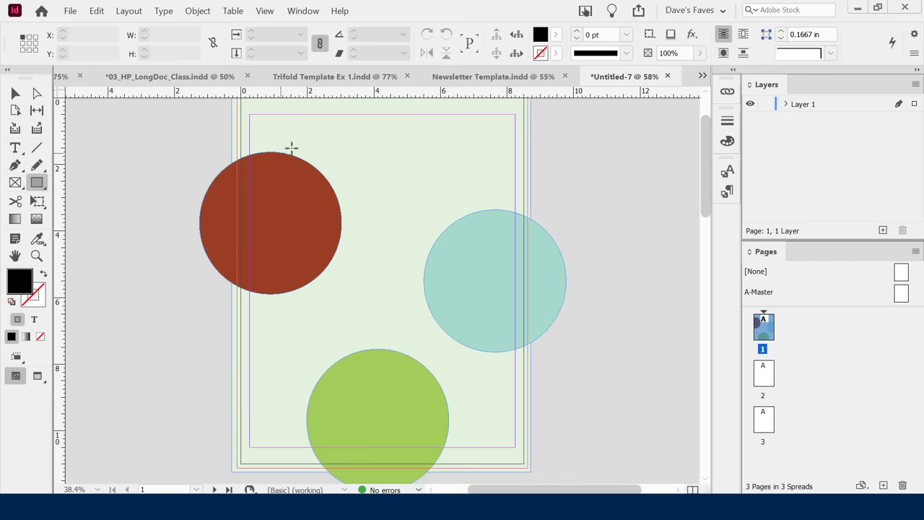
pyautogui.moveTo(281, 151); pyautogui.dragTo(396, 175)
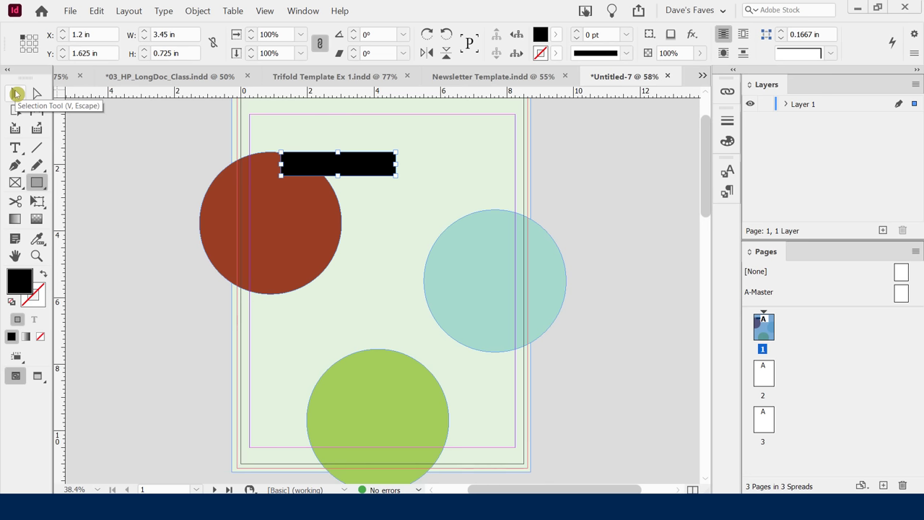
# Move the bar lower, Alt-drag a copy above the green circle, and preview.
pyautogui.click(15, 93)
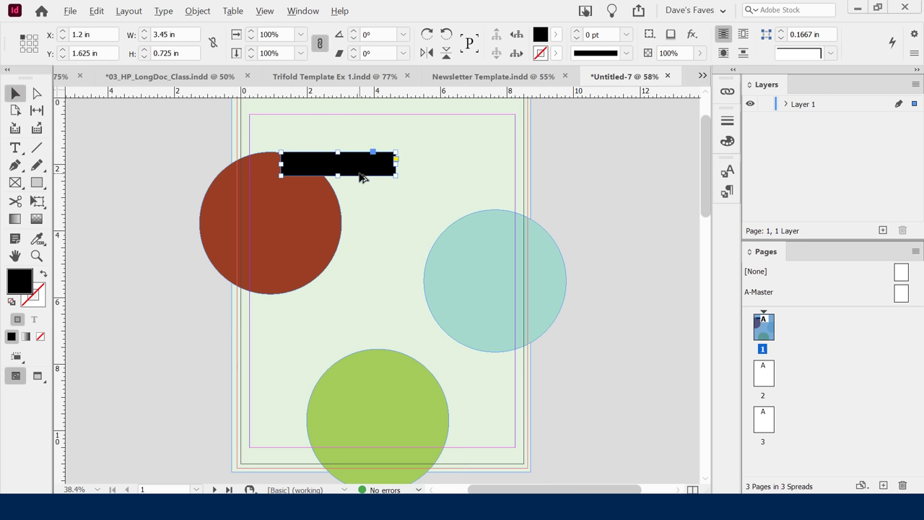
pyautogui.moveTo(361, 172); pyautogui.dragTo(451, 252)
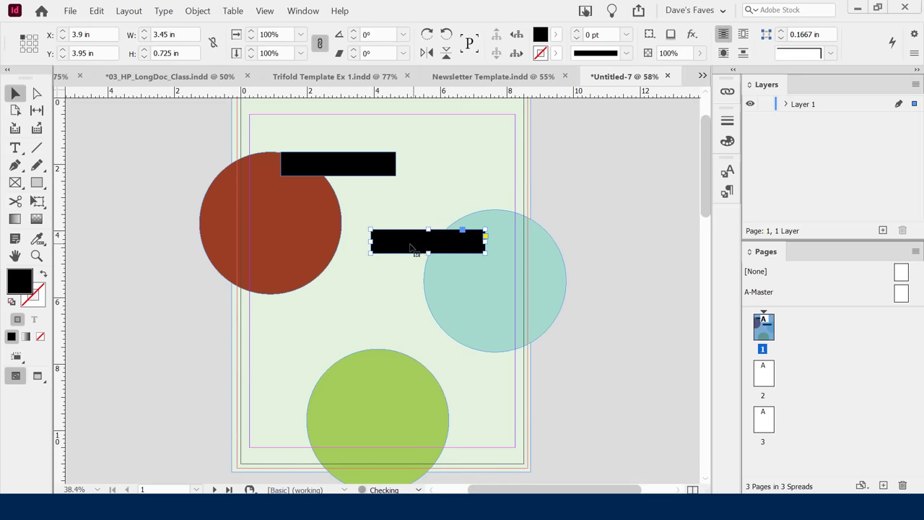
pyautogui.moveTo(395, 254); pyautogui.dragTo(366, 351)
pyautogui.moveTo(306, 372); pyautogui.dragTo(293, 362)
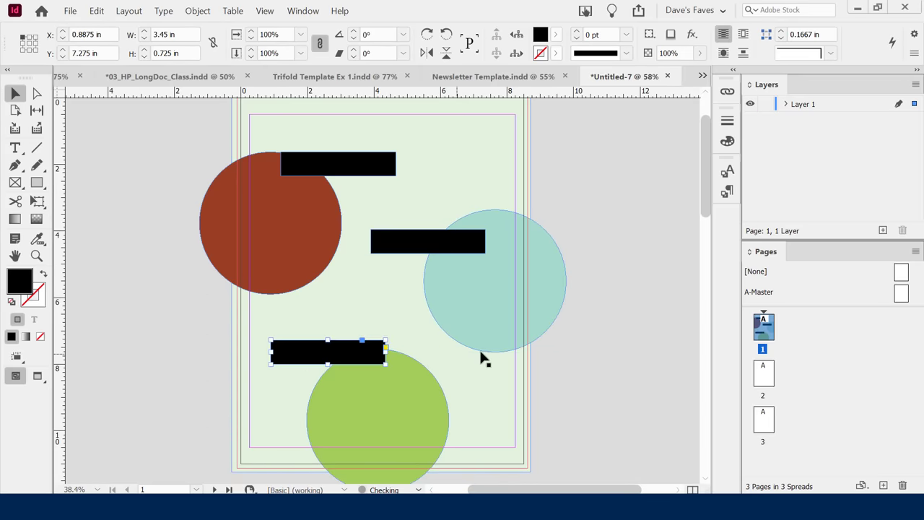
pyautogui.click(612, 362)
pyautogui.press('w')
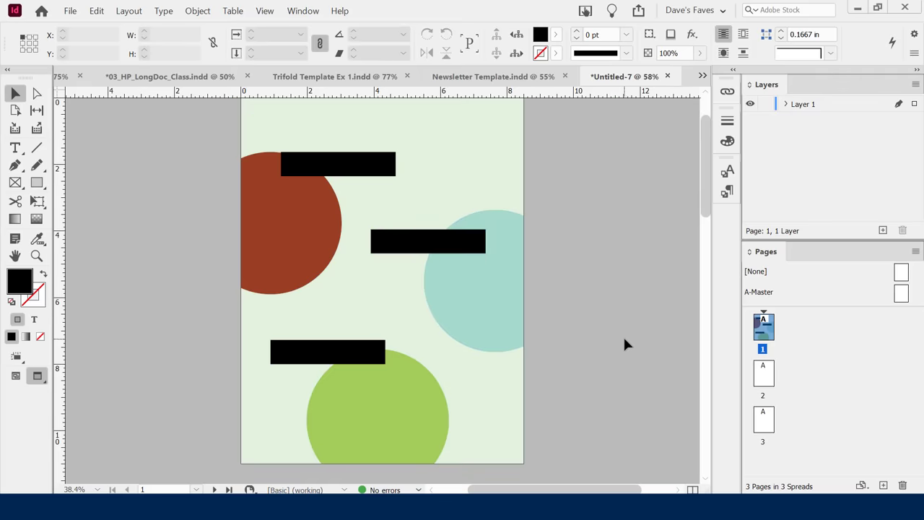
pyautogui.press('w')
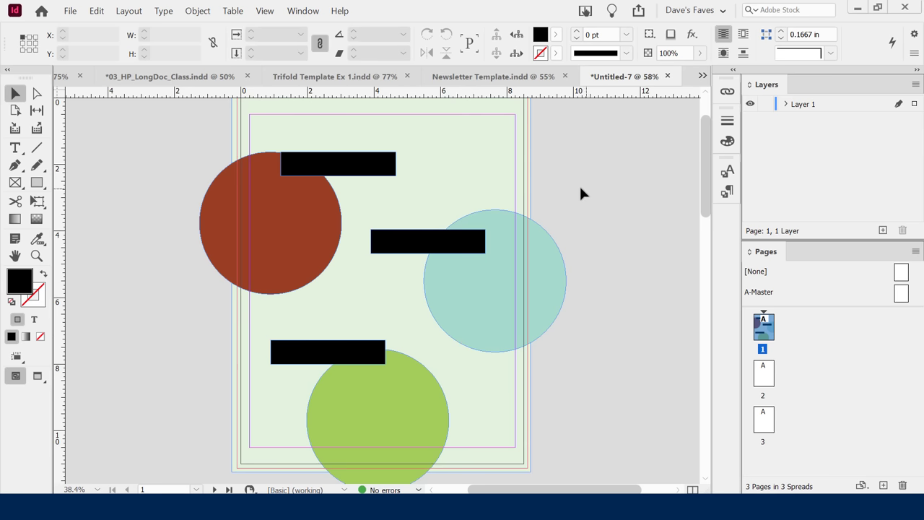
# Expand Layer 1 and toggle each black bar's visibility to identify its rectangle entry.
pyautogui.click(763, 134)
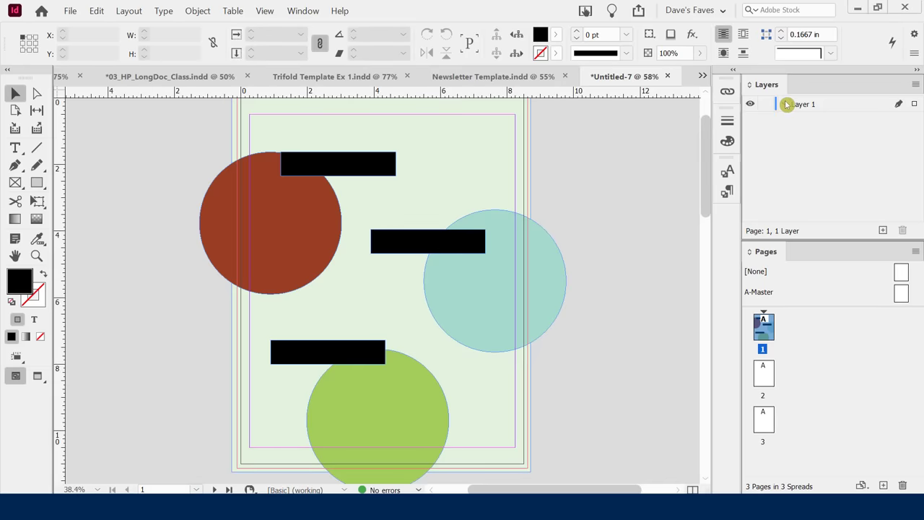
pyautogui.click(798, 89)
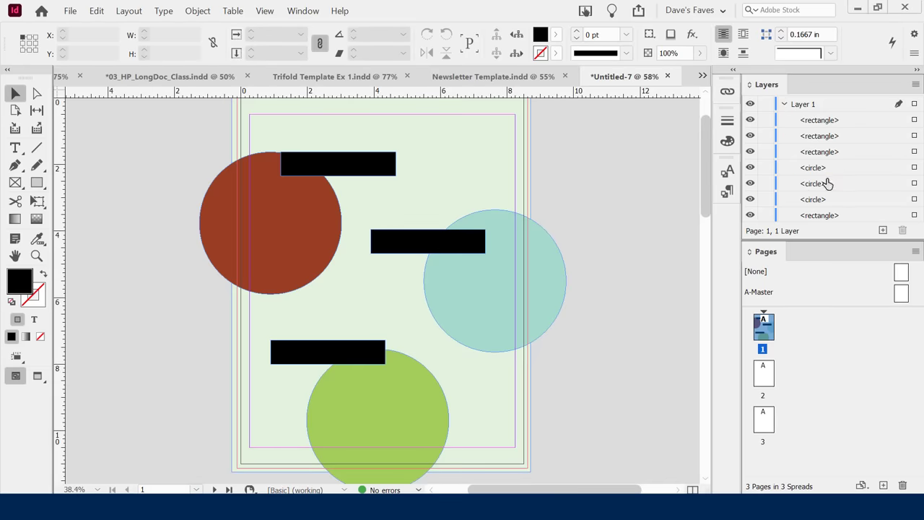
pyautogui.click(750, 120)
pyautogui.click(750, 121)
pyautogui.click(751, 120)
pyautogui.click(751, 121)
pyautogui.click(749, 136)
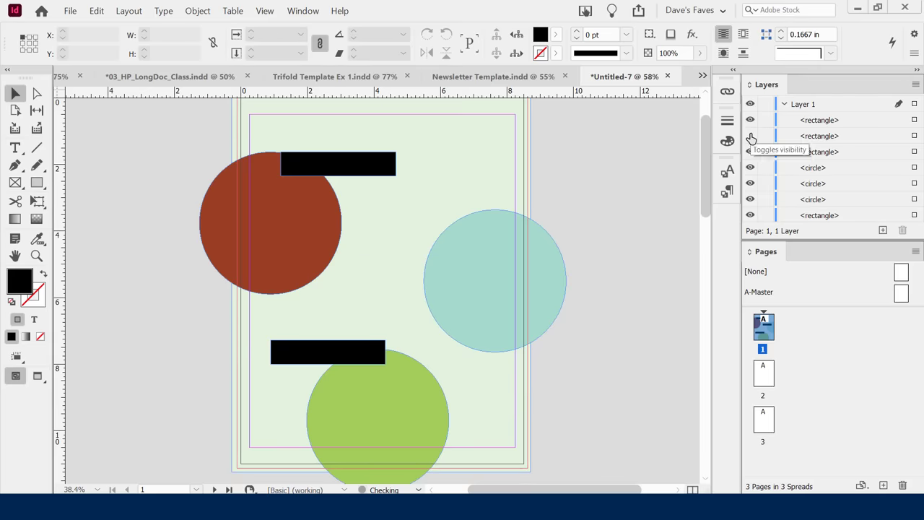
pyautogui.click(750, 136)
pyautogui.click(750, 152)
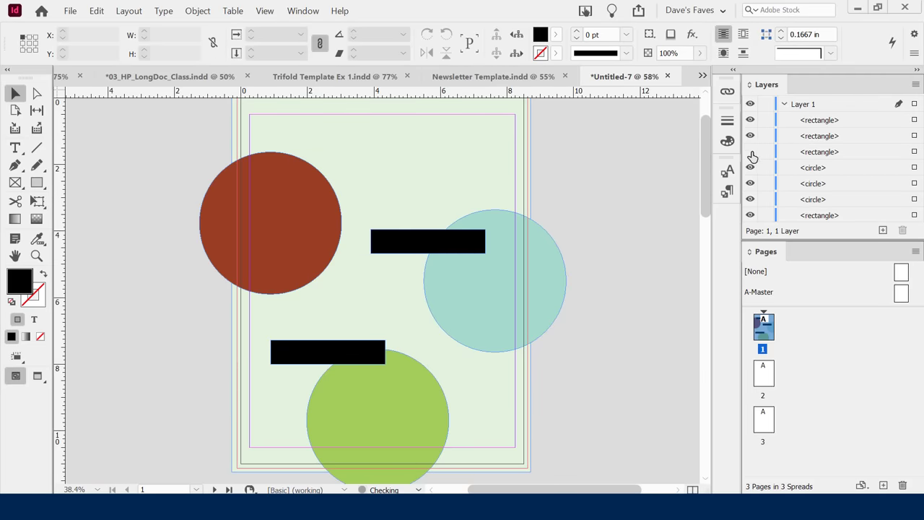
pyautogui.click(750, 151)
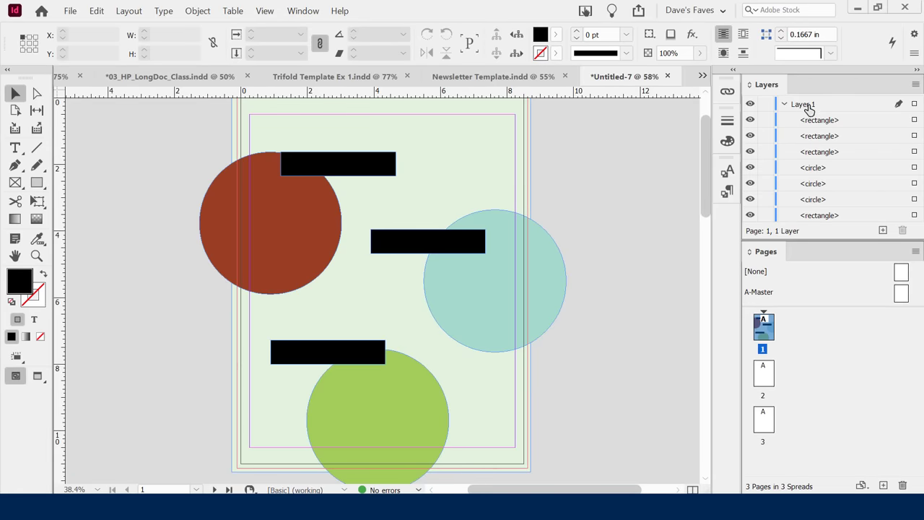
# Rename Layer 1 to 'Main Content' in the Layer Options dialog.
pyautogui.doubleClick(804, 105)
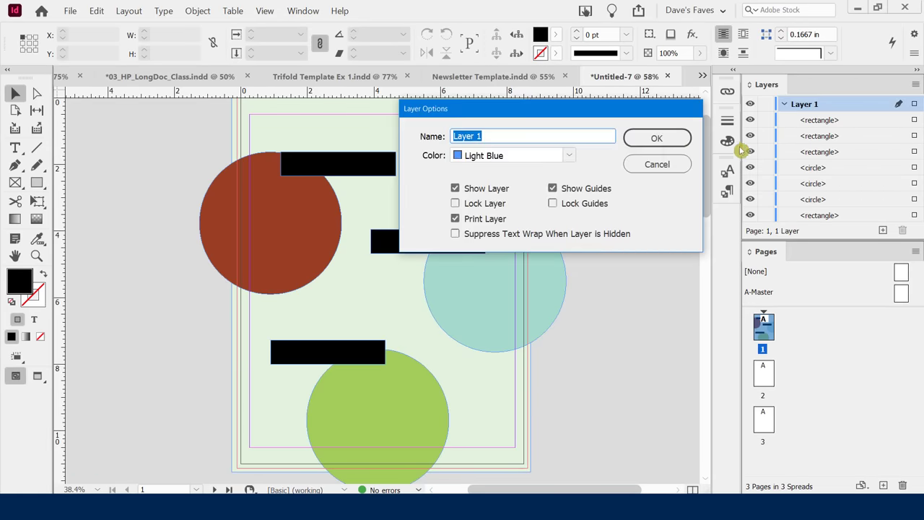
pyautogui.write('Main Content')
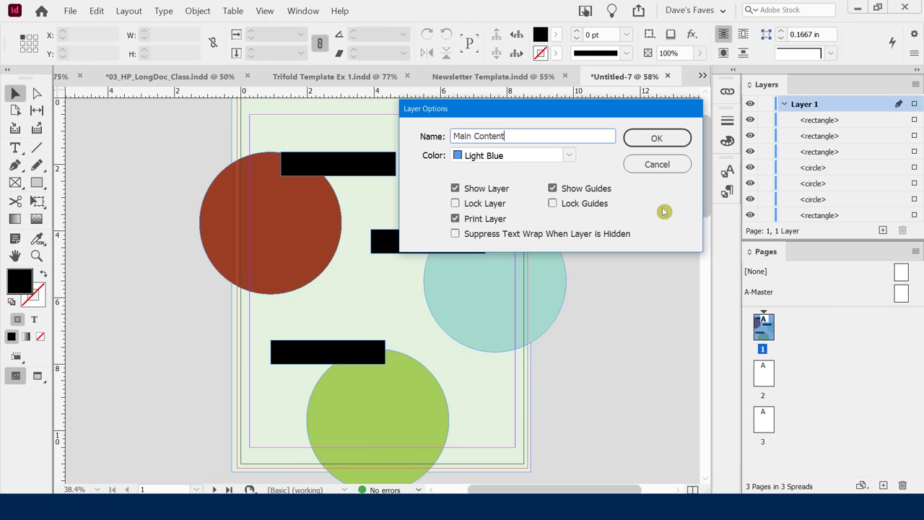
pyautogui.click(652, 140)
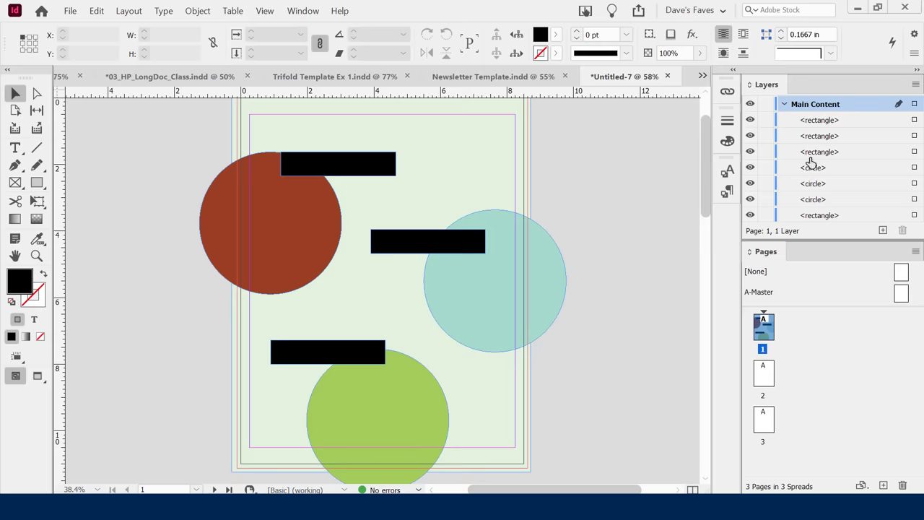
# Rename the bottom black bar's rectangle entry to 'lower left text box'.
pyautogui.click(749, 122)
pyautogui.click(749, 121)
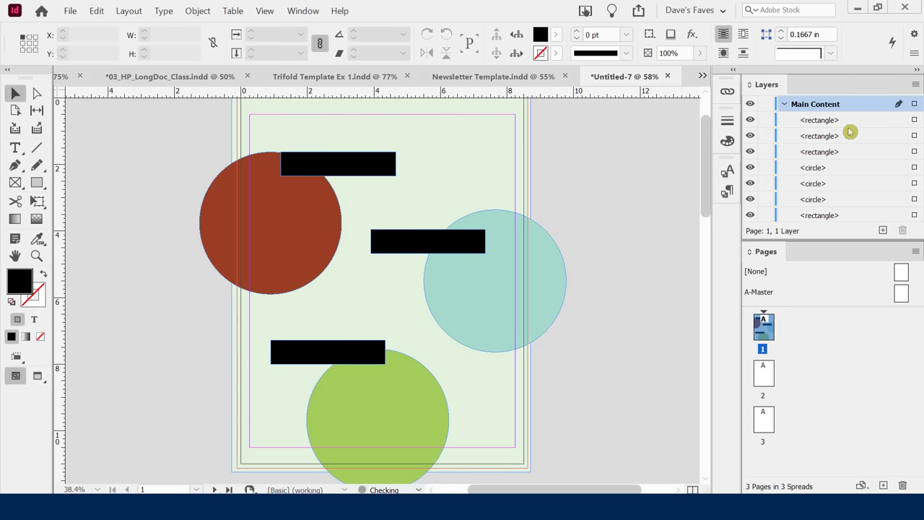
pyautogui.click(826, 124)
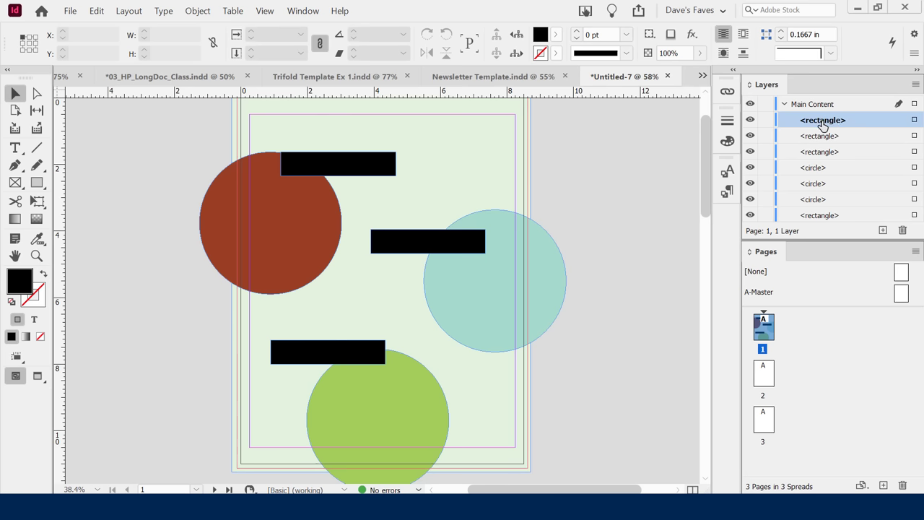
pyautogui.click(823, 121)
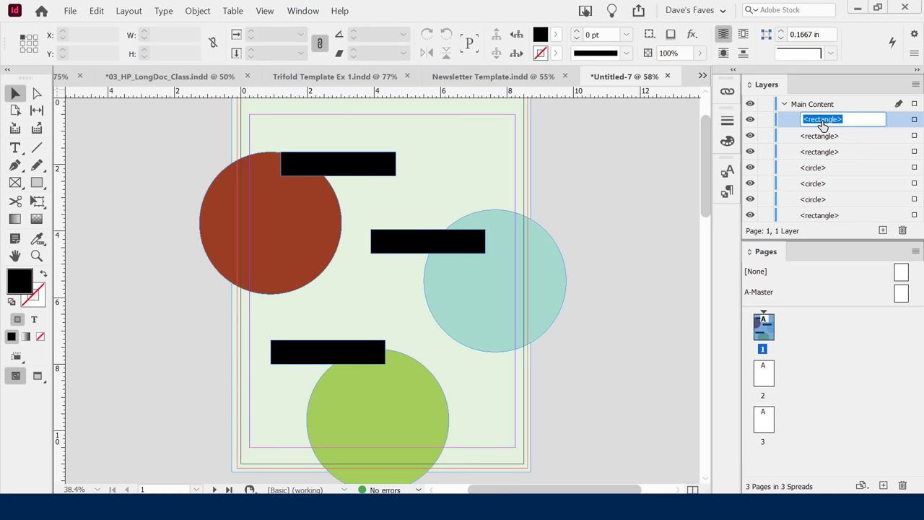
pyautogui.write('lower left')
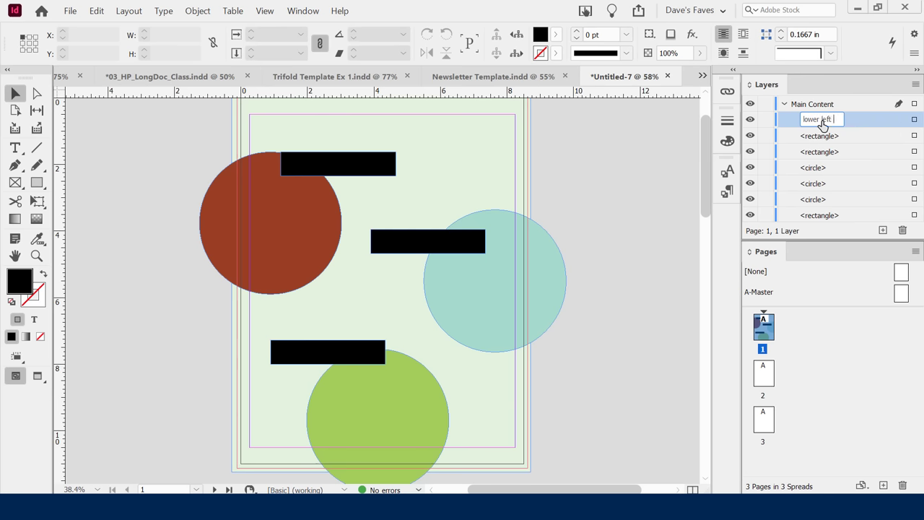
pyautogui.write(' text box')
pyautogui.press('Return')
# Nudge the middle black bar slightly left and up over the teal circle.
pyautogui.click(806, 137)
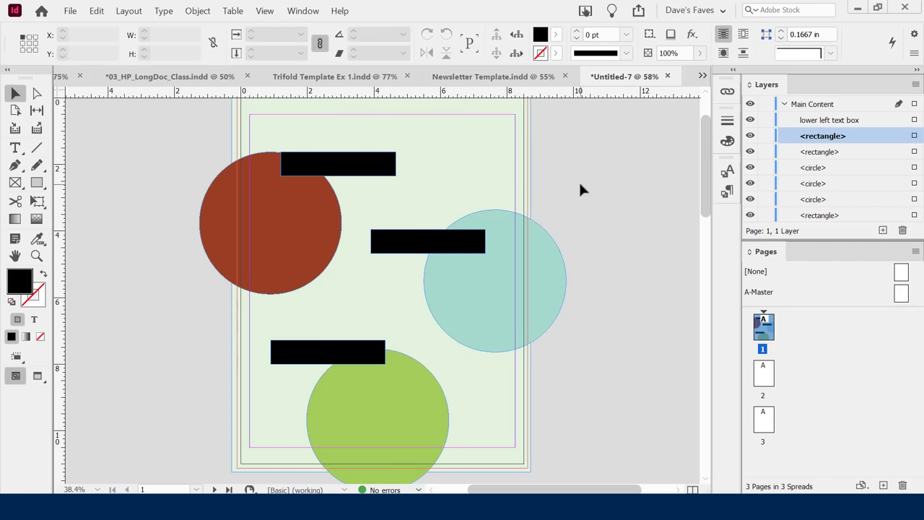
pyautogui.click(418, 246)
pyautogui.moveTo(417, 246); pyautogui.dragTo(412, 244)
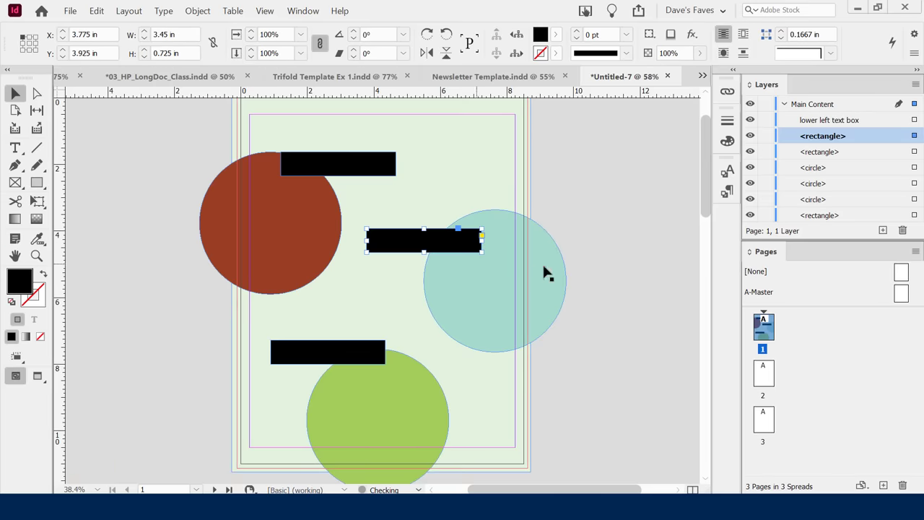
pyautogui.click(600, 304)
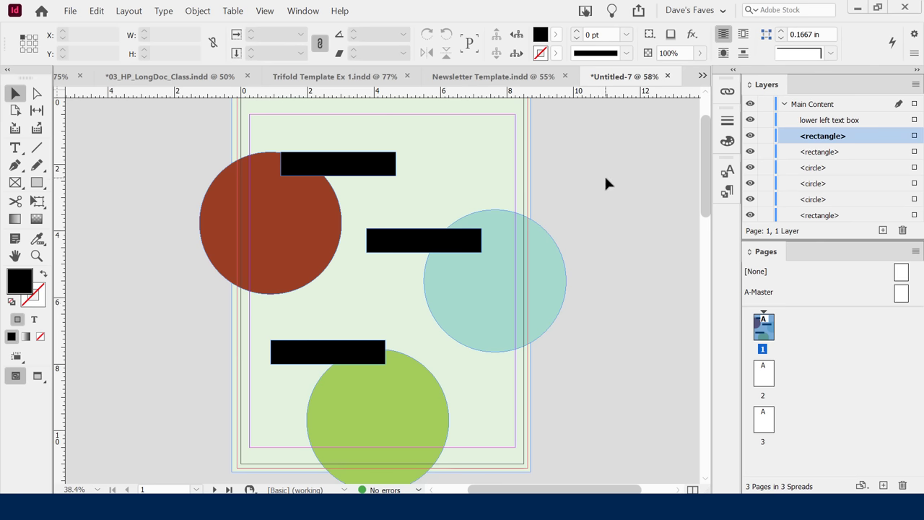
# Select the top black bar and bring up the Window menu.
pyautogui.click(275, 209)
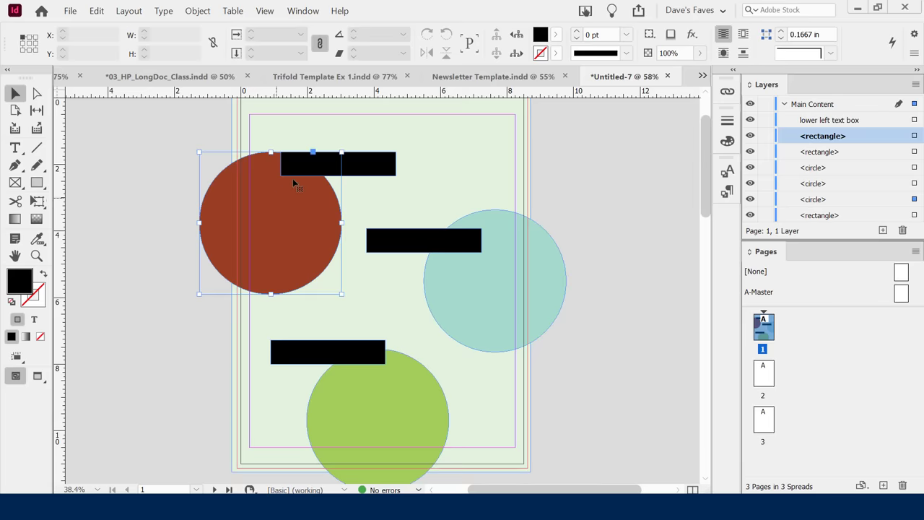
pyautogui.click(368, 168)
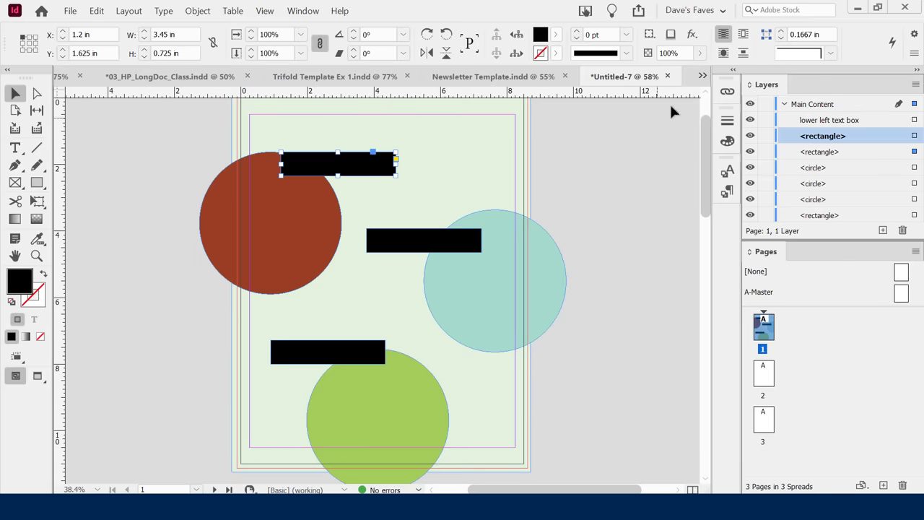
pyautogui.click(303, 11)
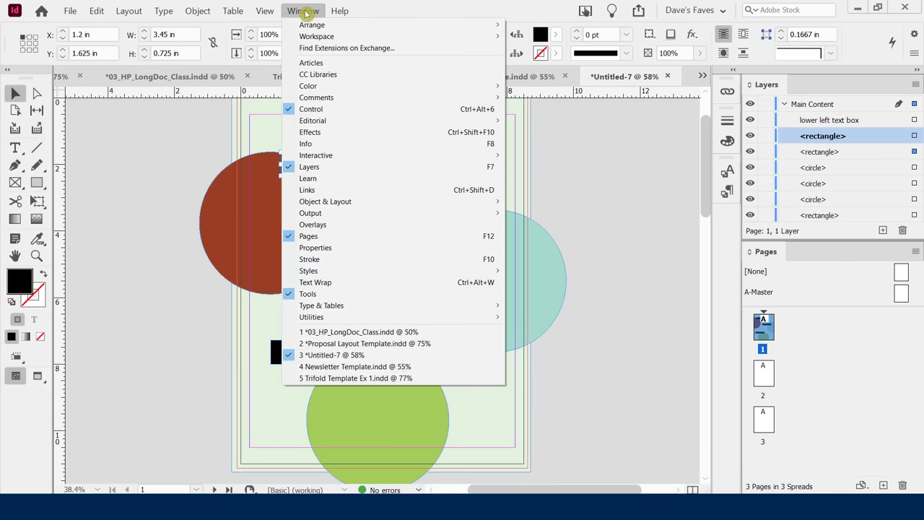
pyautogui.click(334, 247)
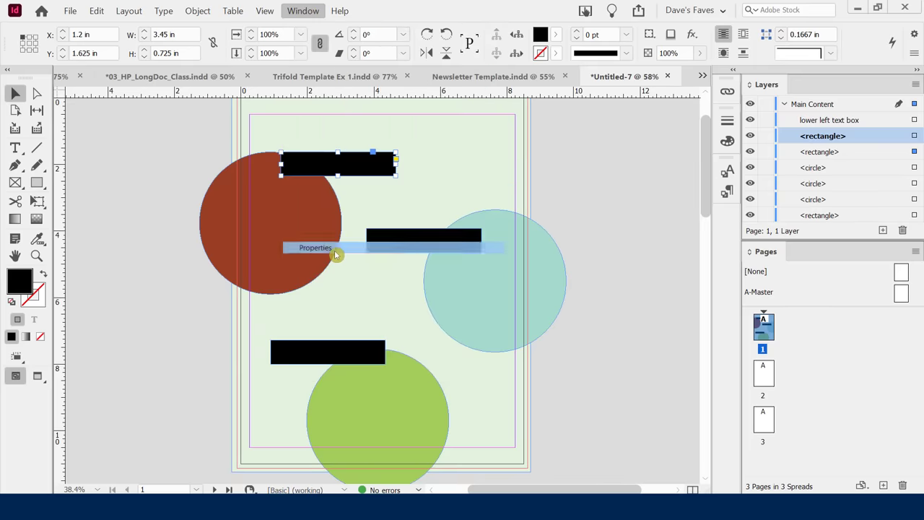
pyautogui.moveTo(179, 101); pyautogui.dragTo(610, 112)
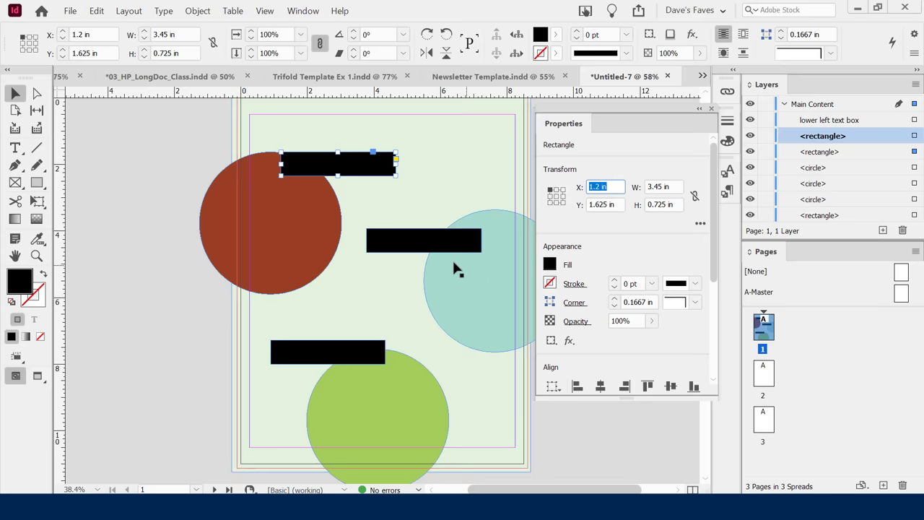
pyautogui.click(307, 223)
pyautogui.click(470, 293)
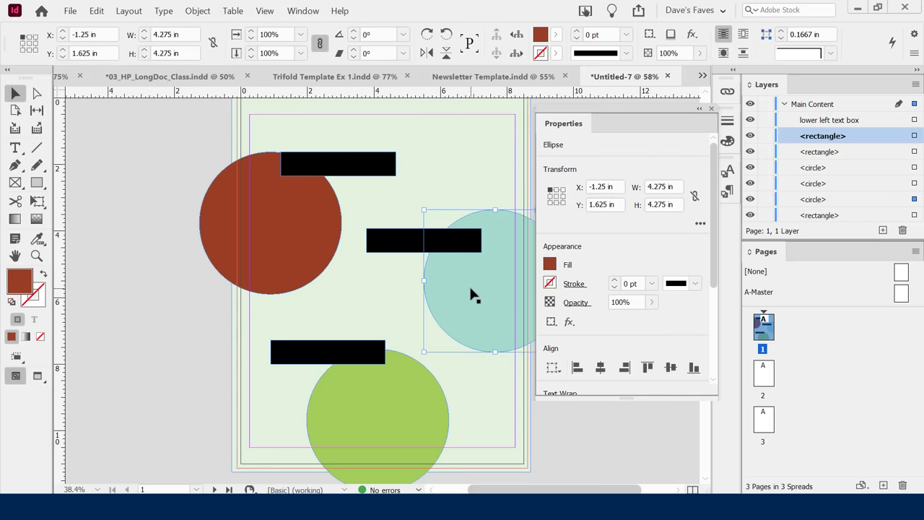
pyautogui.click(406, 245)
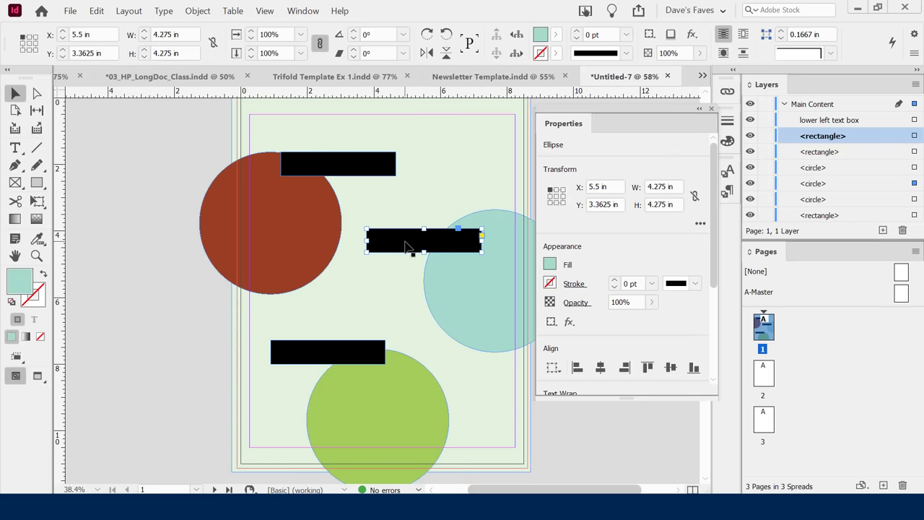
pyautogui.click(339, 166)
pyautogui.moveTo(337, 164); pyautogui.dragTo(340, 158)
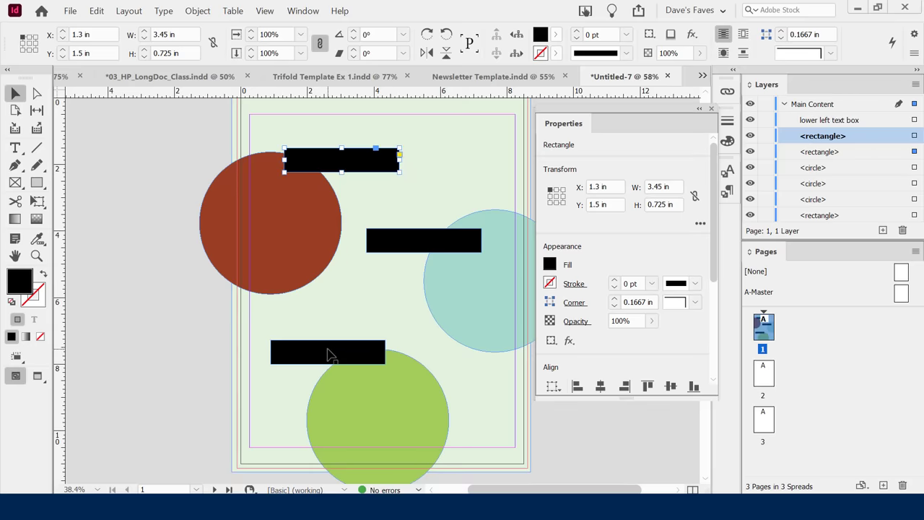
pyautogui.moveTo(326, 353); pyautogui.dragTo(345, 350)
pyautogui.click(379, 328)
pyautogui.click(655, 212)
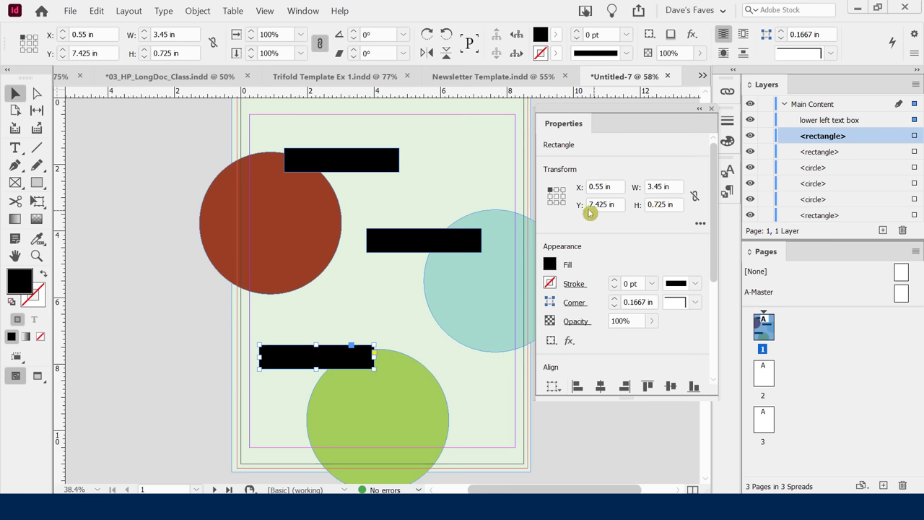
pyautogui.click(335, 166)
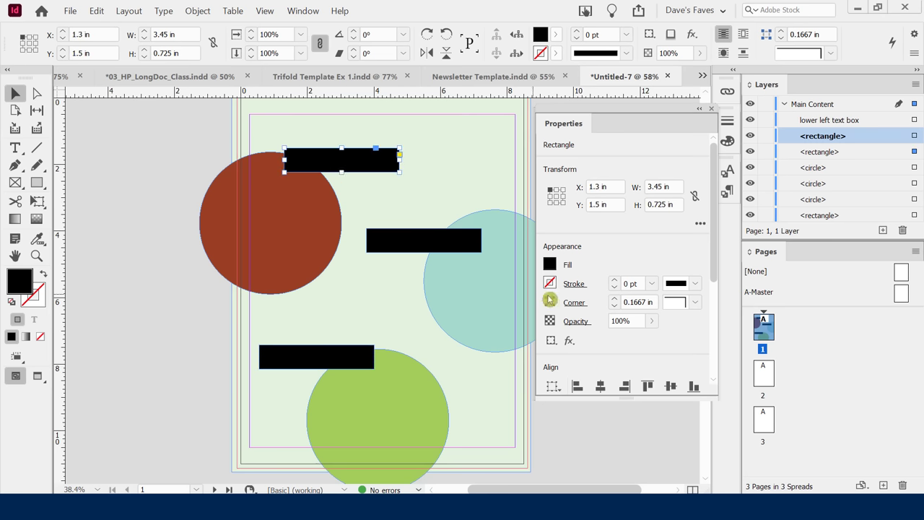
pyautogui.click(556, 267)
# Try magenta, cyan and black fills on the top bar, plus the tint and gradient views.
pyautogui.click(552, 265)
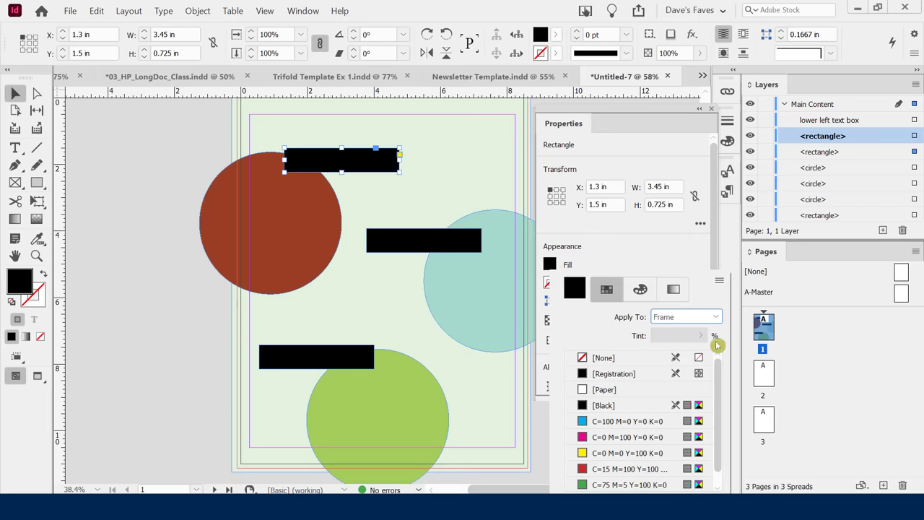
pyautogui.moveTo(719, 380); pyautogui.dragTo(724, 381)
pyautogui.click(599, 437)
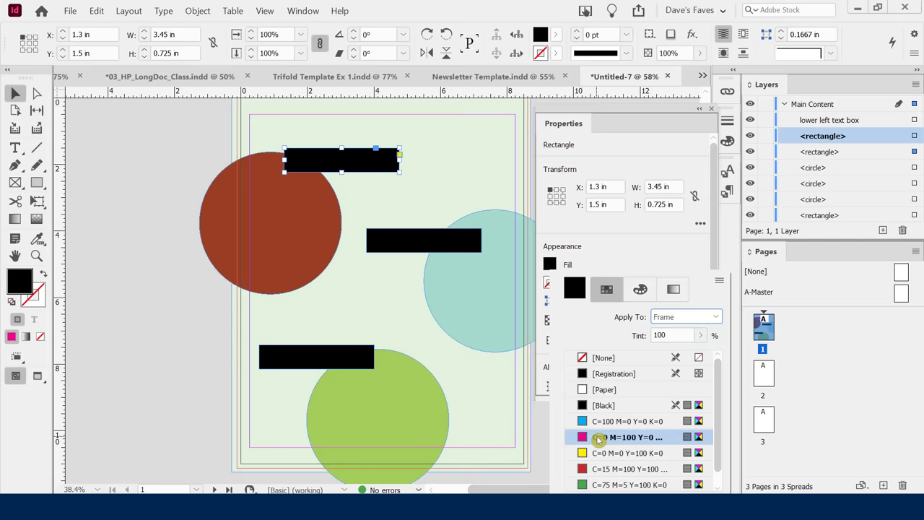
pyautogui.click(599, 421)
pyautogui.click(601, 406)
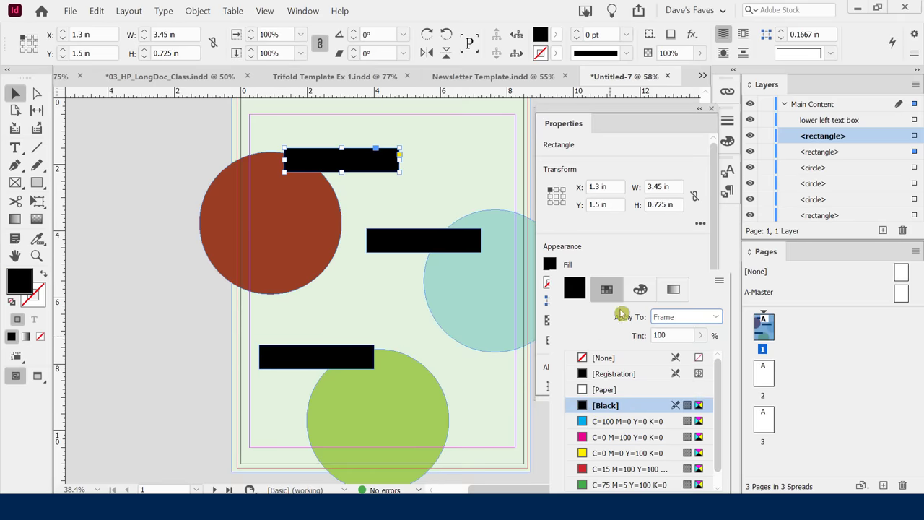
pyautogui.click(639, 291)
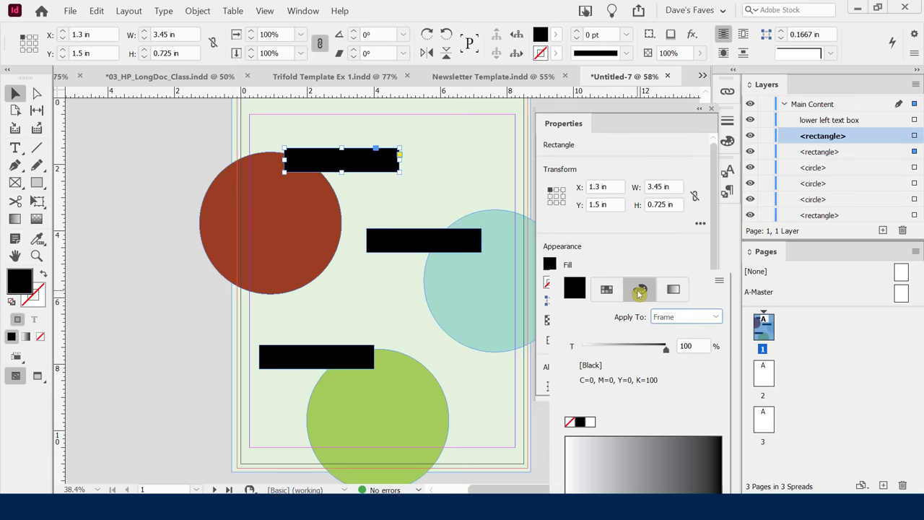
pyautogui.click(667, 291)
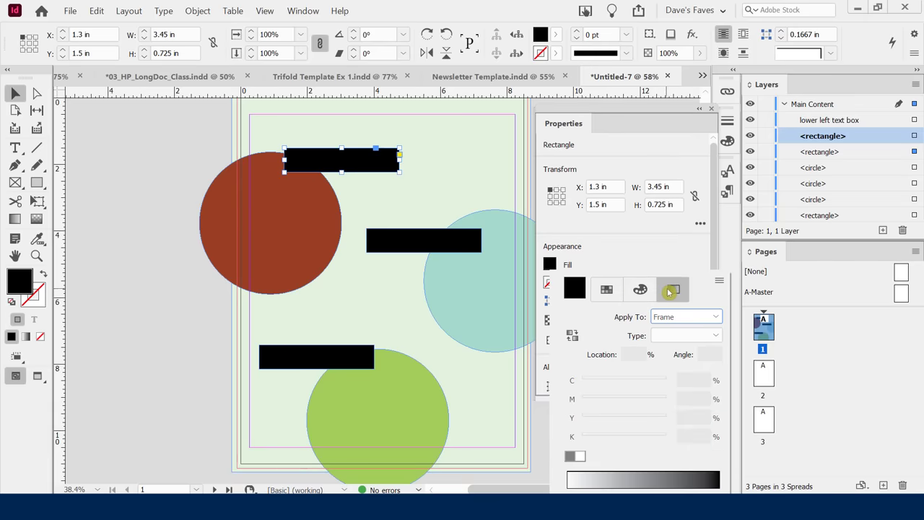
pyautogui.click(640, 290)
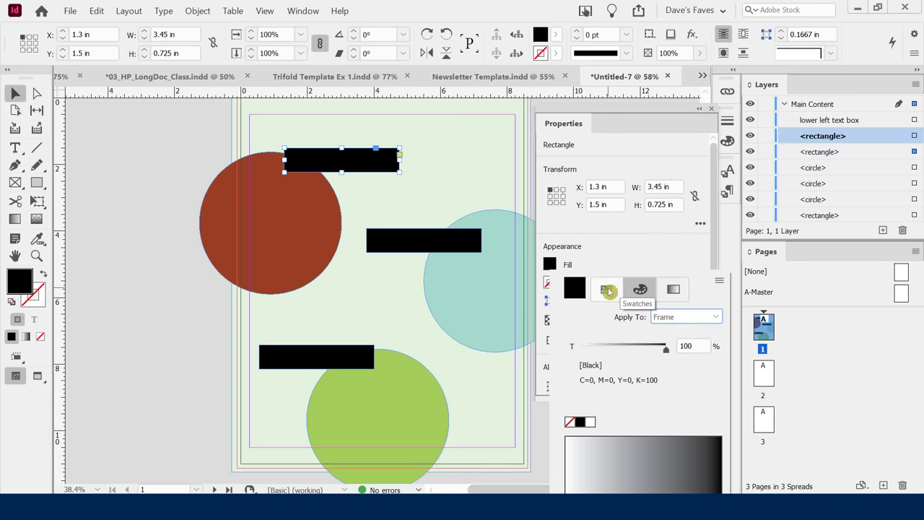
pyautogui.click(608, 291)
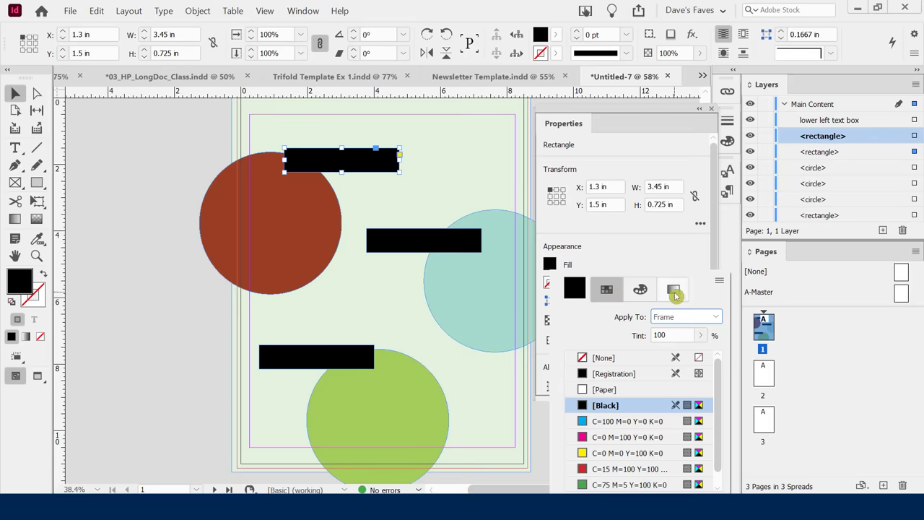
pyautogui.doubleClick(574, 294)
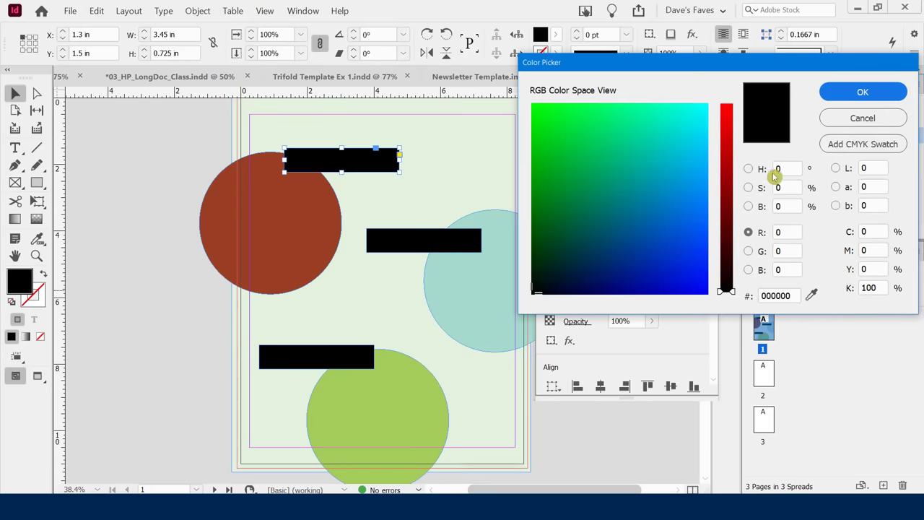
pyautogui.click(850, 118)
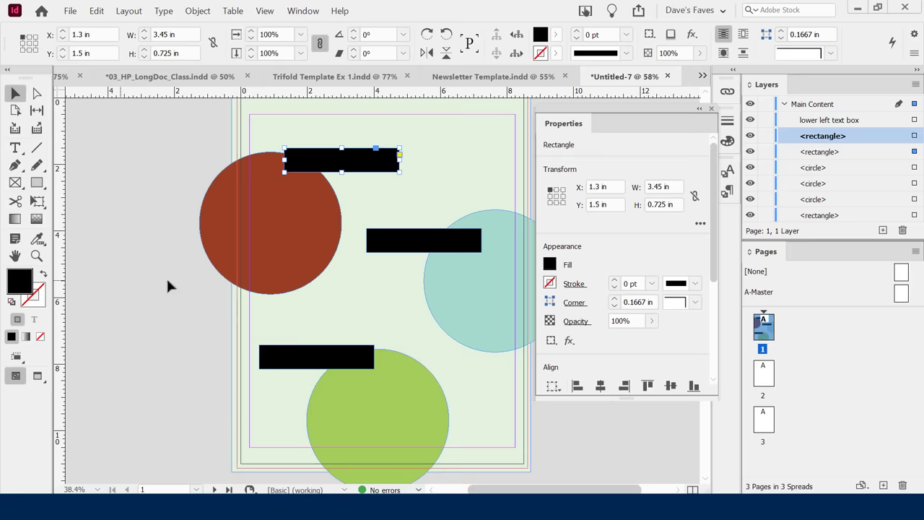
# Set the top bar's fill to custom dark teal 002a37 in the Color Picker.
pyautogui.click(554, 265)
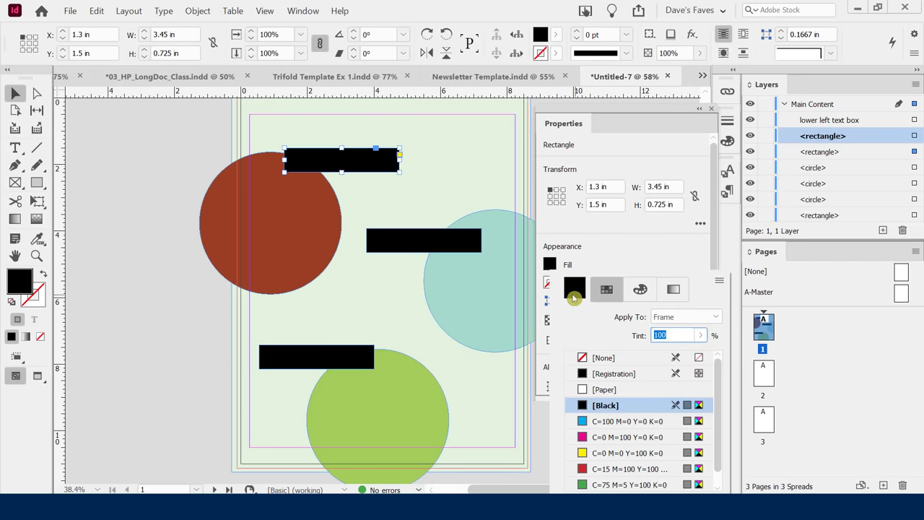
pyautogui.doubleClick(582, 291)
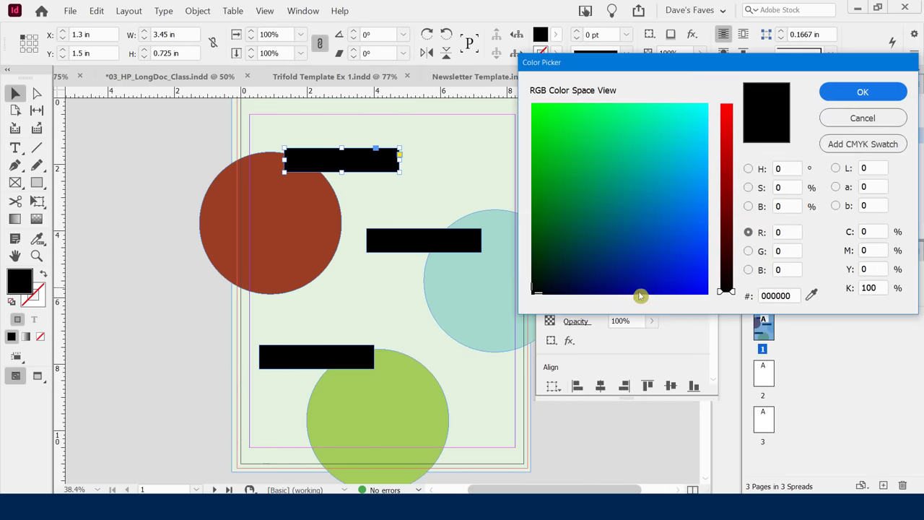
pyautogui.click(539, 291)
pyautogui.moveTo(539, 290); pyautogui.dragTo(568, 261)
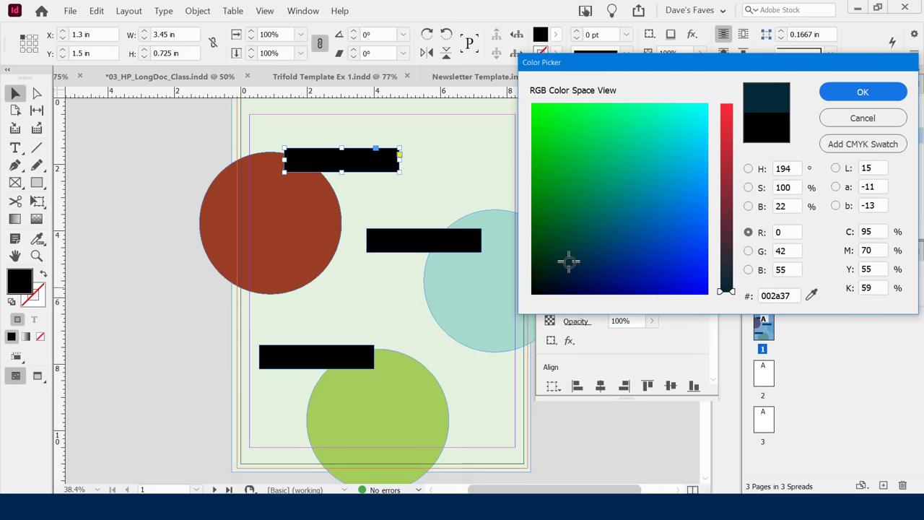
pyautogui.click(830, 92)
pyautogui.click(534, 224)
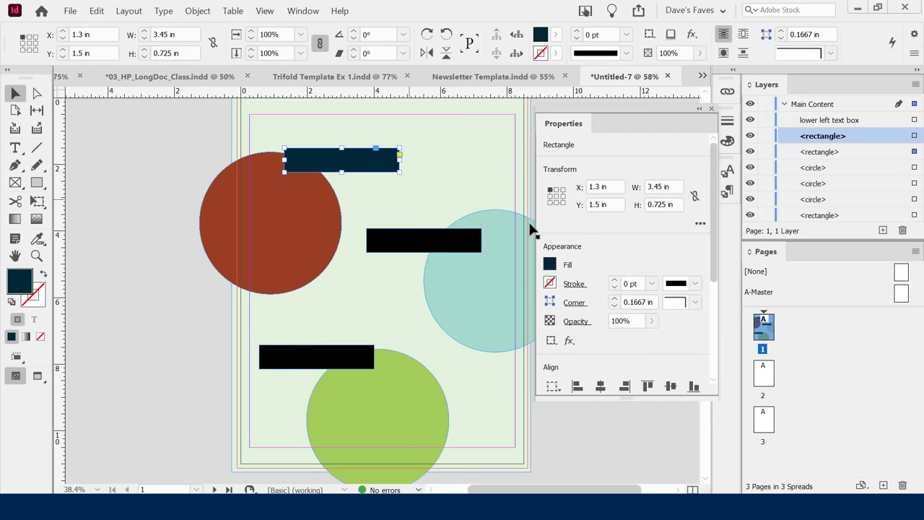
pyautogui.click(154, 167)
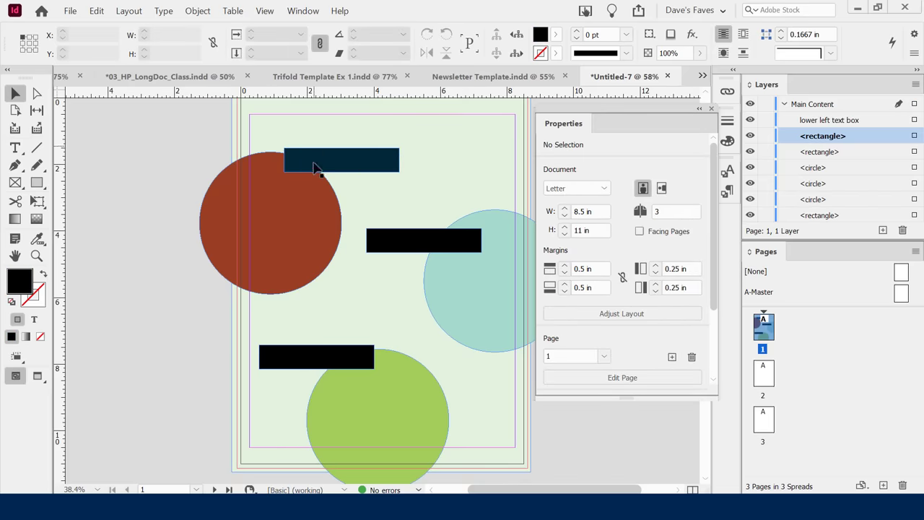
pyautogui.click(304, 201)
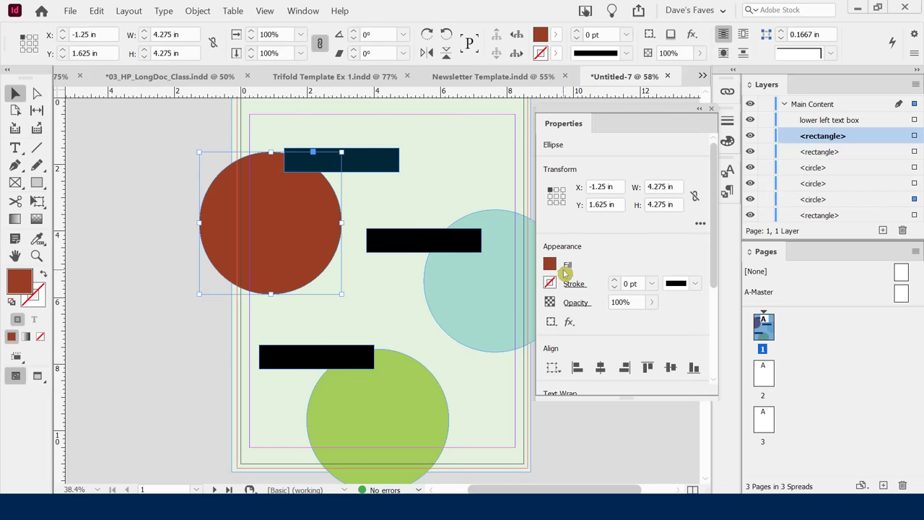
pyautogui.click(477, 304)
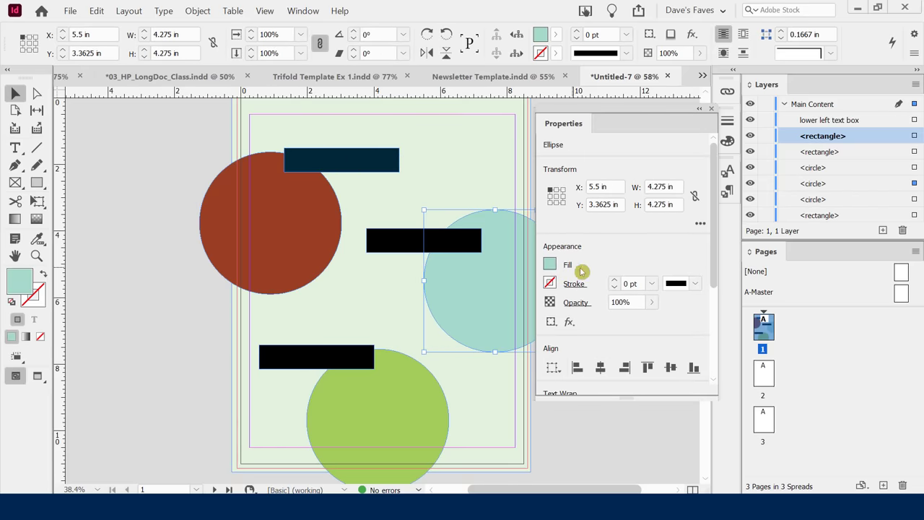
pyautogui.click(282, 208)
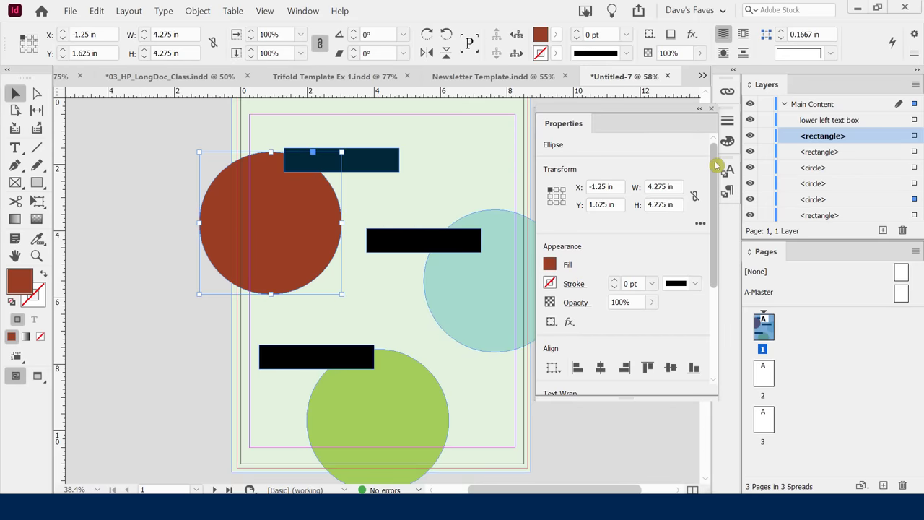
pyautogui.moveTo(719, 166); pyautogui.dragTo(726, 268)
pyautogui.moveTo(734, 228); pyautogui.dragTo(729, 198)
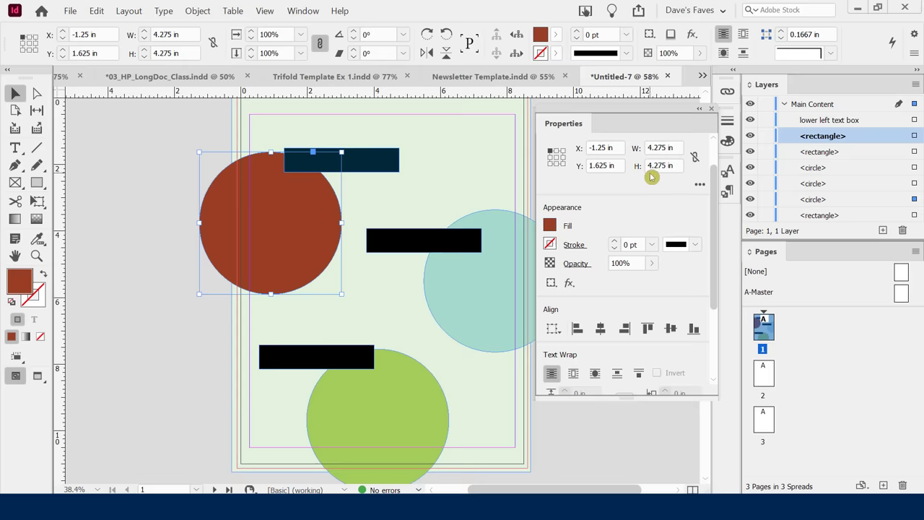
pyautogui.click(479, 274)
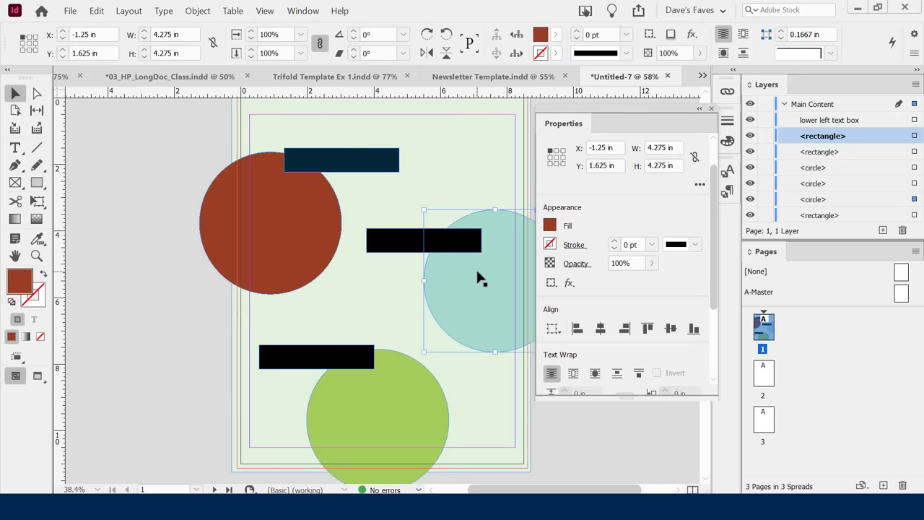
pyautogui.click(380, 410)
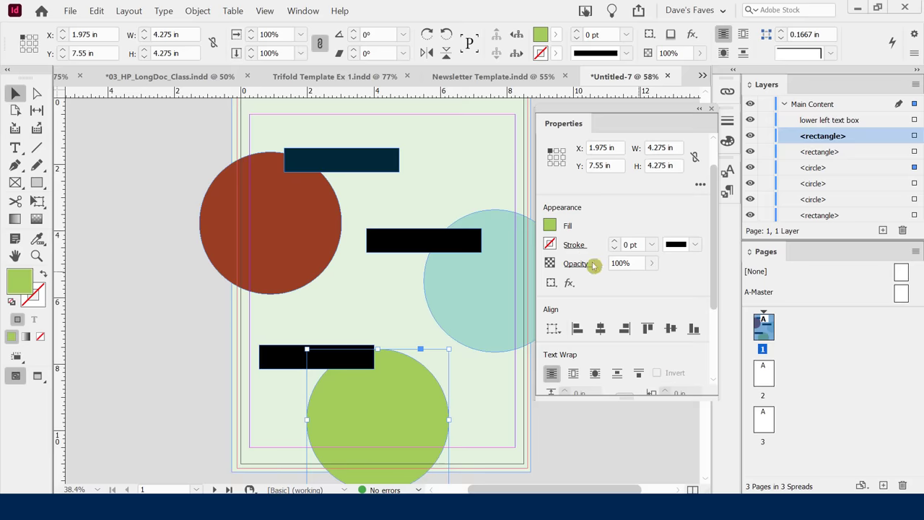
pyautogui.click(330, 166)
# Shift the dark teal bar down-left over the rust circle and set its opacity to 74%.
pyautogui.moveTo(329, 179); pyautogui.dragTo(319, 186)
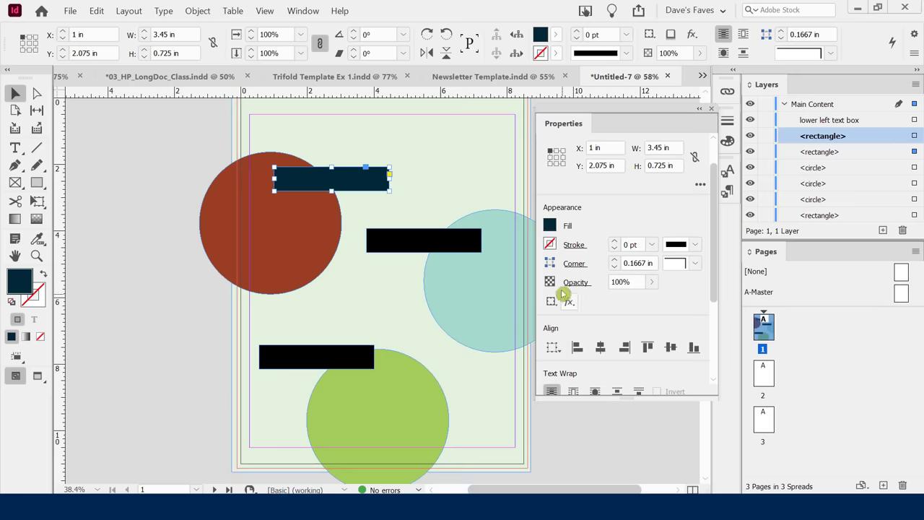
pyautogui.click(651, 282)
pyautogui.moveTo(655, 302); pyautogui.dragTo(633, 301)
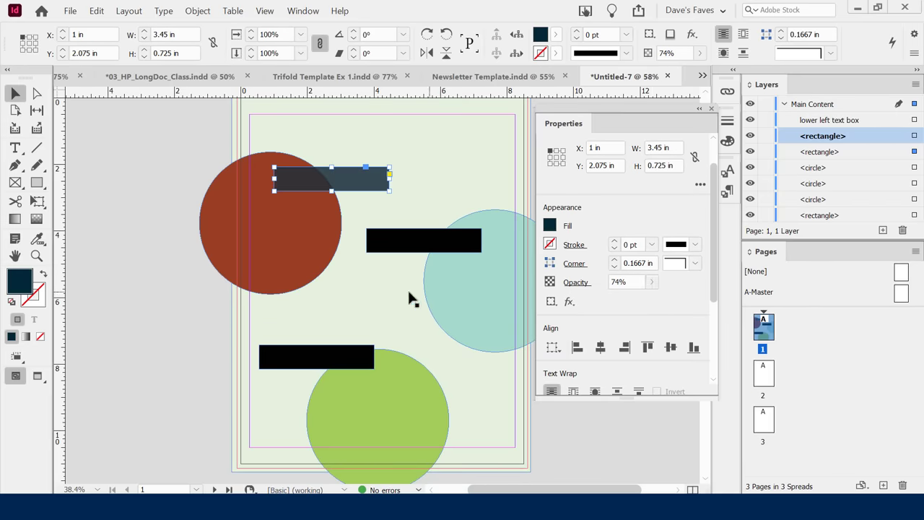
pyautogui.click(105, 179)
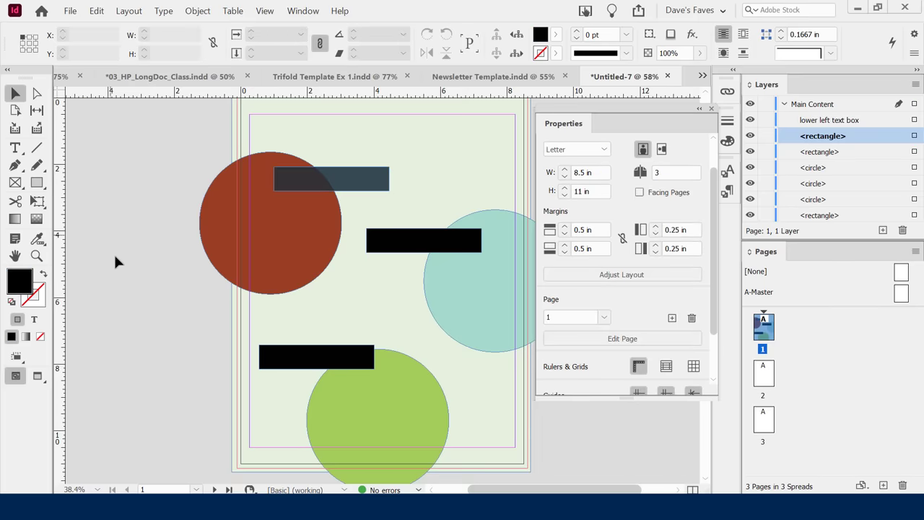
# Reselect the translucent bar, adjust the Properties panel, then deselect to view the page.
pyautogui.click(335, 183)
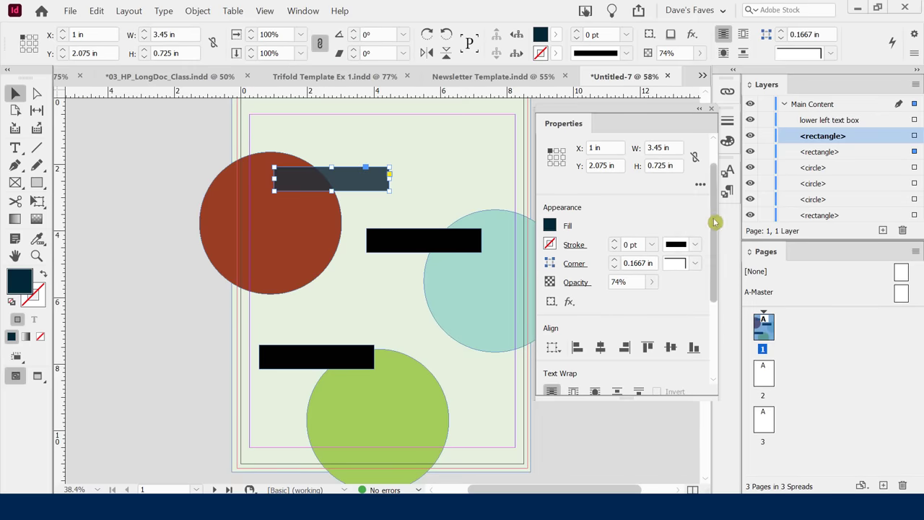
pyautogui.moveTo(715, 222); pyautogui.dragTo(695, 272)
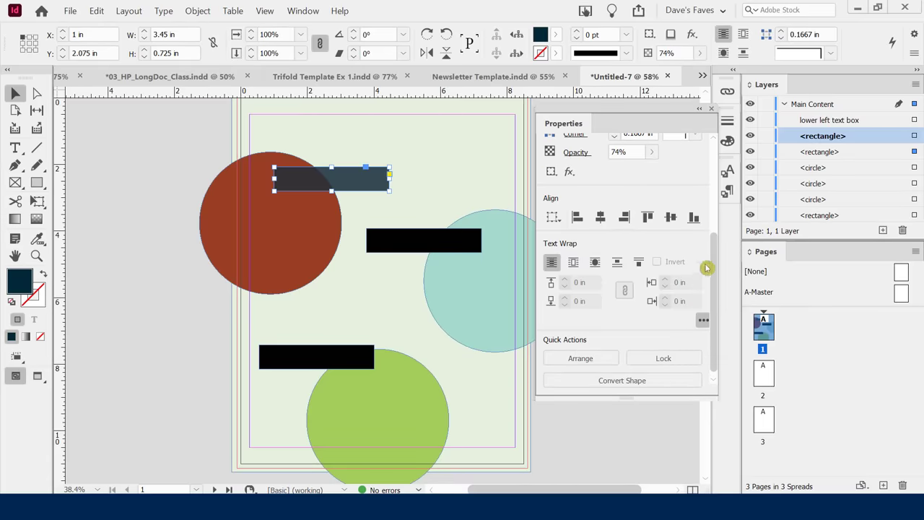
pyautogui.moveTo(711, 259)
pyautogui.mouseDown()
pyautogui.moveTo(717, 278)
pyautogui.moveTo(718, 144)
pyautogui.mouseUp()
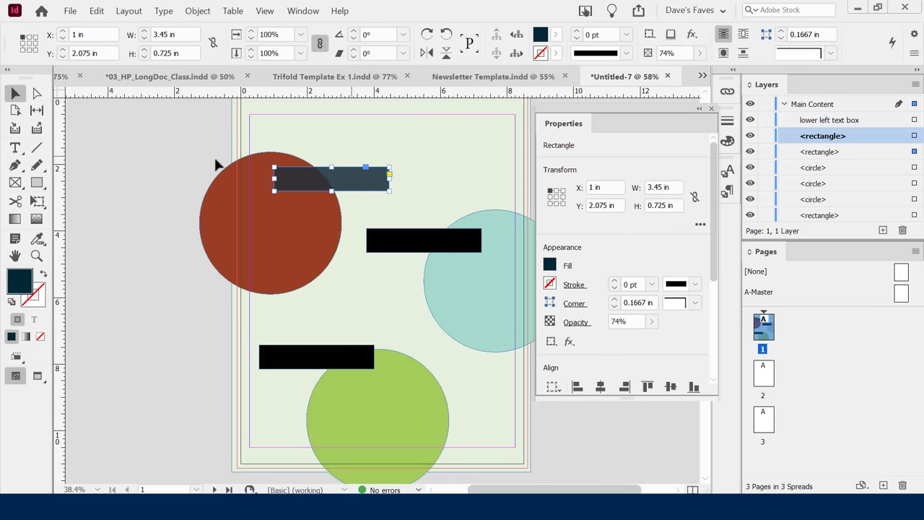
pyautogui.click(189, 150)
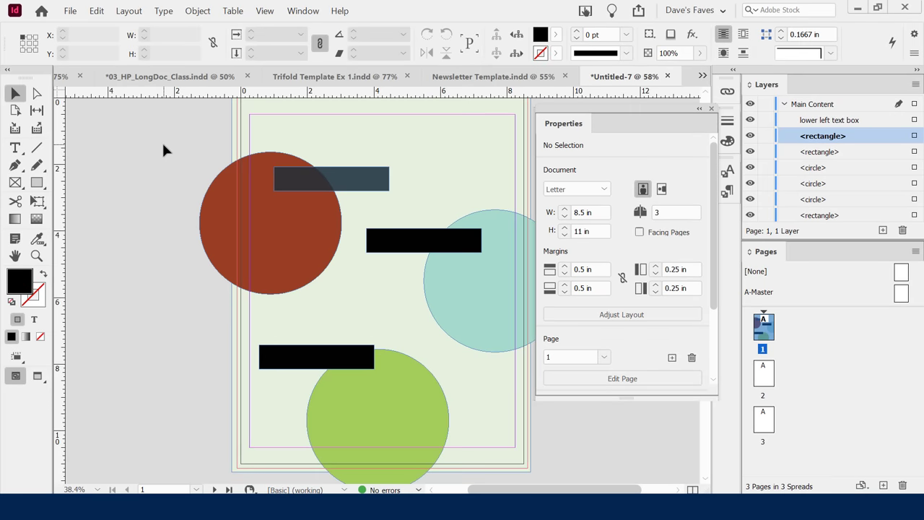
# Draw a text frame across the top of the flyer page with the Type tool.
pyautogui.click(121, 195)
pyautogui.click(18, 94)
pyautogui.press('t')
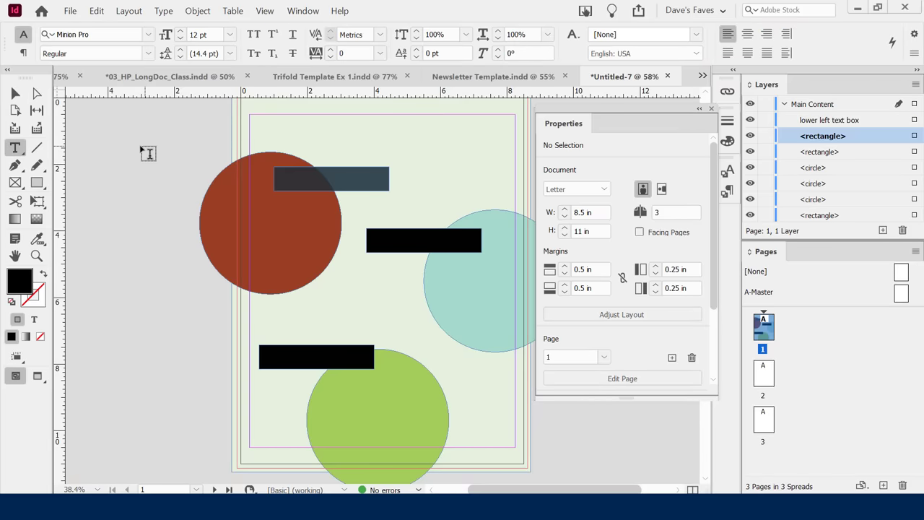
pyautogui.click(21, 148)
pyautogui.moveTo(275, 103); pyautogui.dragTo(501, 151)
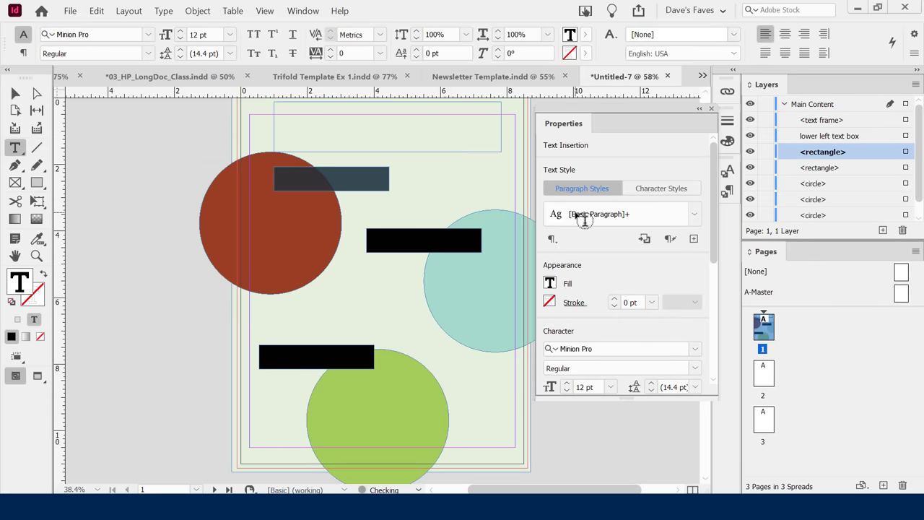
# Type FANNIE'S FLOWERS, correct the lowercase s, and select the whole heading line.
pyautogui.write('FANNIE')
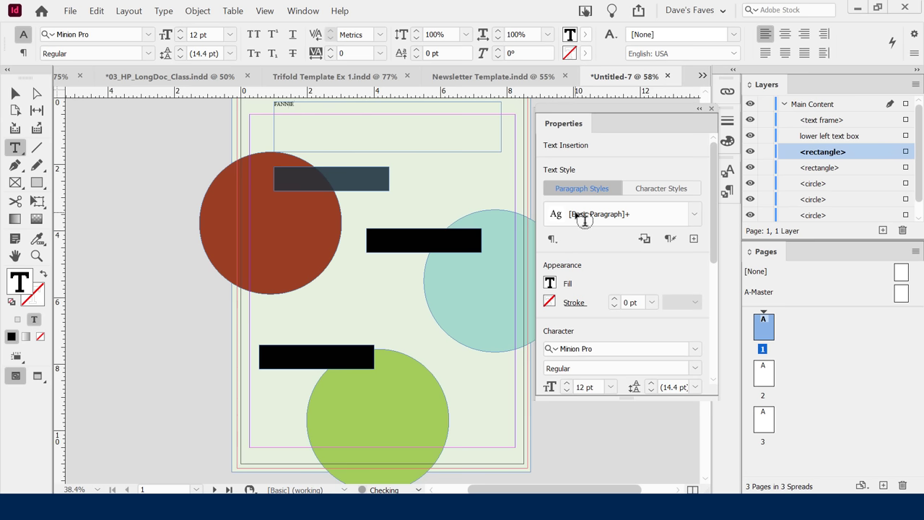
pyautogui.write("'s FLOWERS")
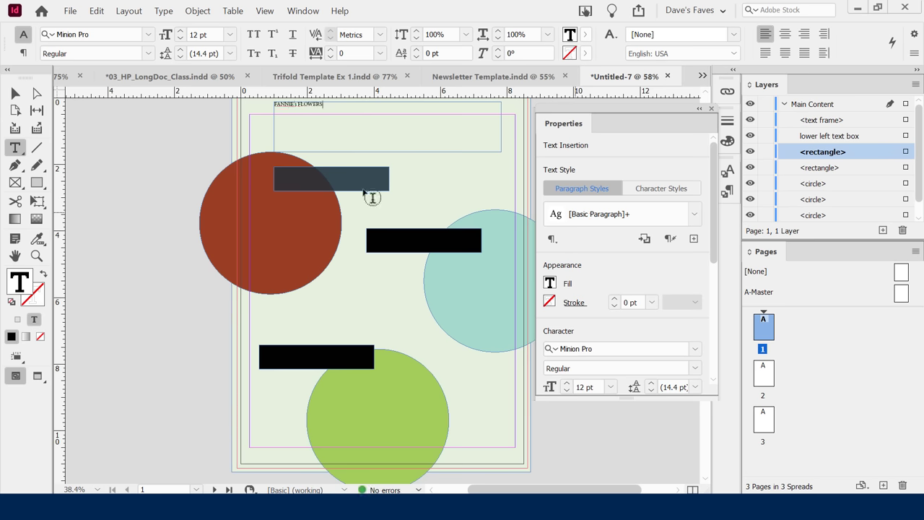
pyautogui.click(311, 102)
pyautogui.press('BackSpace')
pyautogui.write('S')
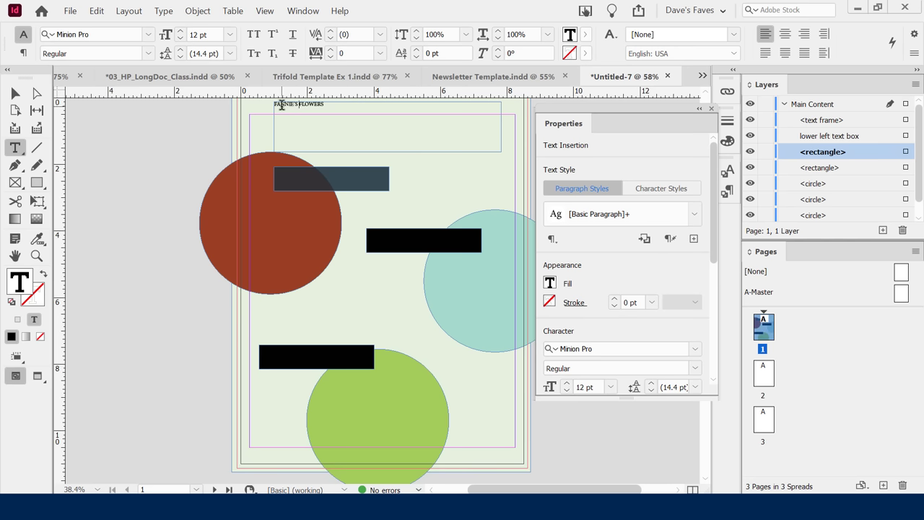
pyautogui.doubleClick(281, 104)
pyautogui.tripleClick(281, 104)
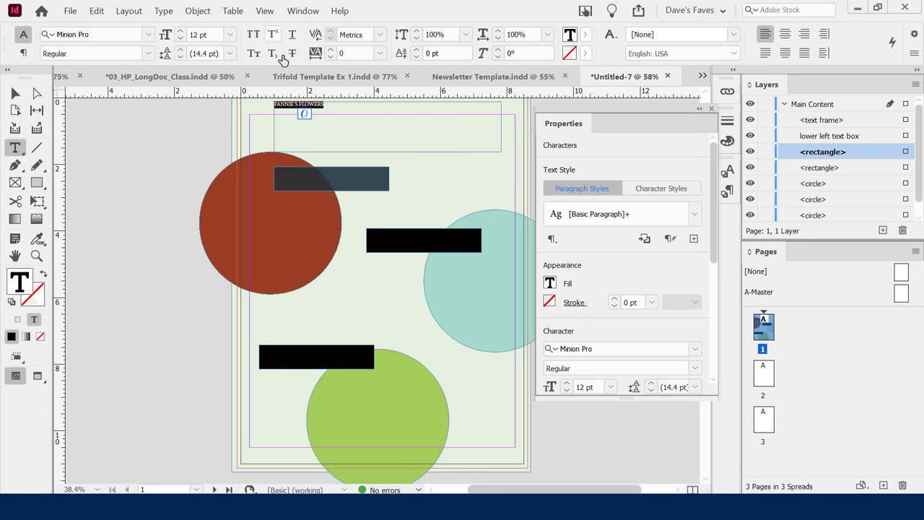
# Enlarge the heading to 48 pt and set it in Luckiest Guy.
pyautogui.click(122, 86)
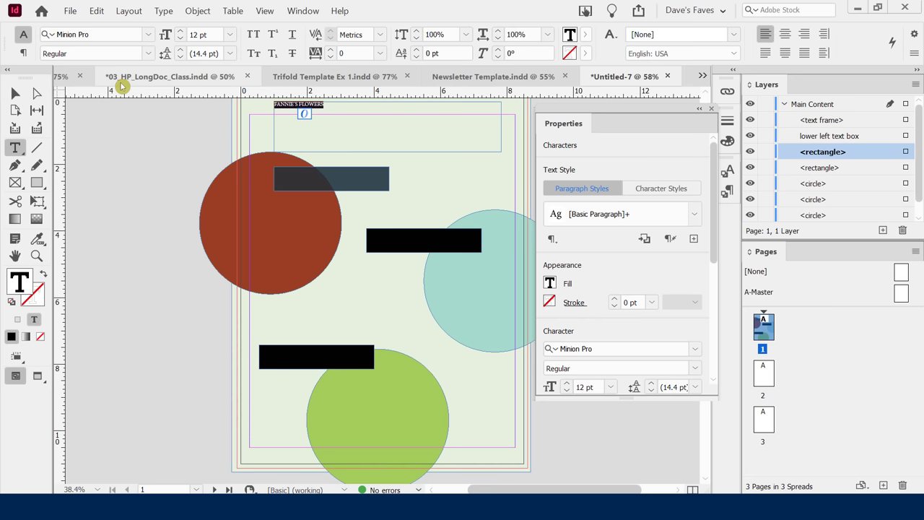
pyautogui.click(231, 34)
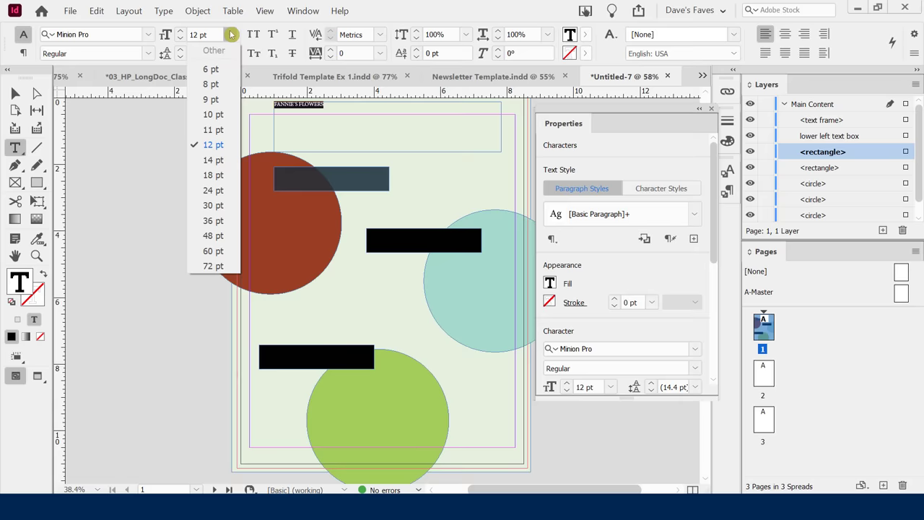
pyautogui.click(219, 192)
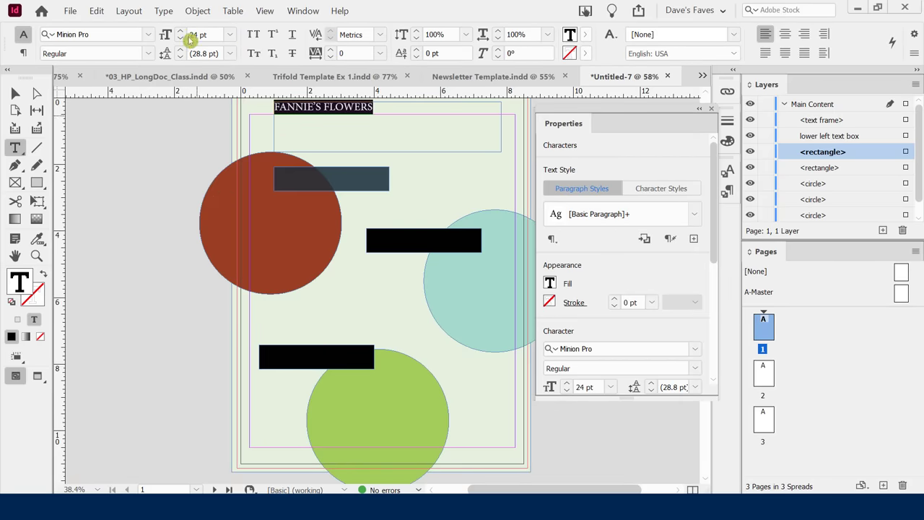
pyautogui.click(230, 34)
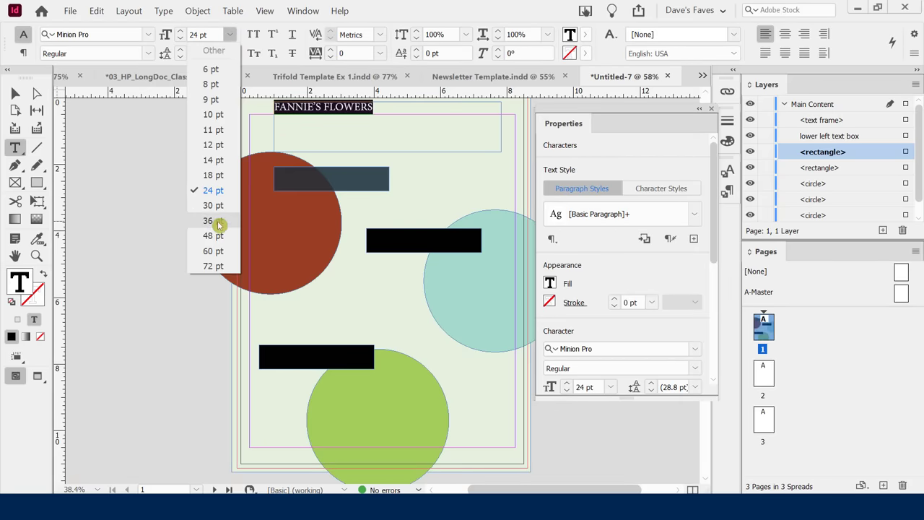
pyautogui.click(214, 220)
pyautogui.click(230, 37)
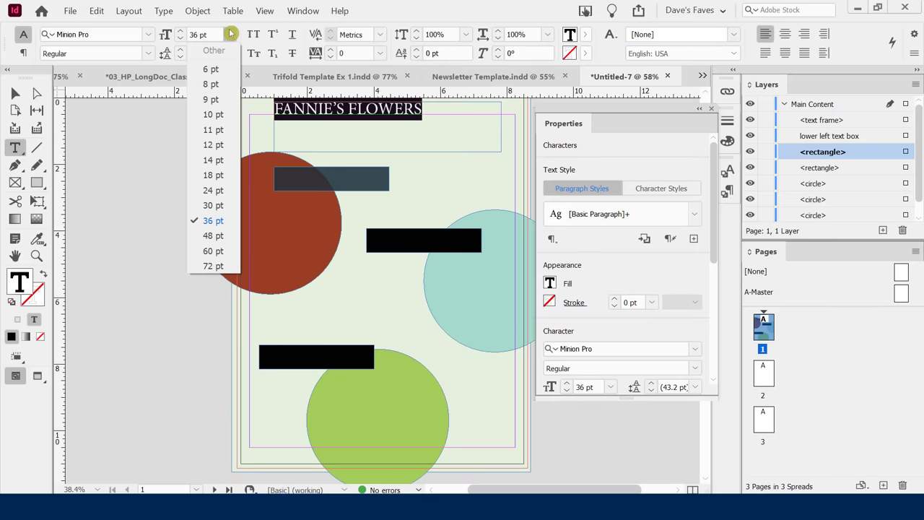
pyautogui.click(217, 235)
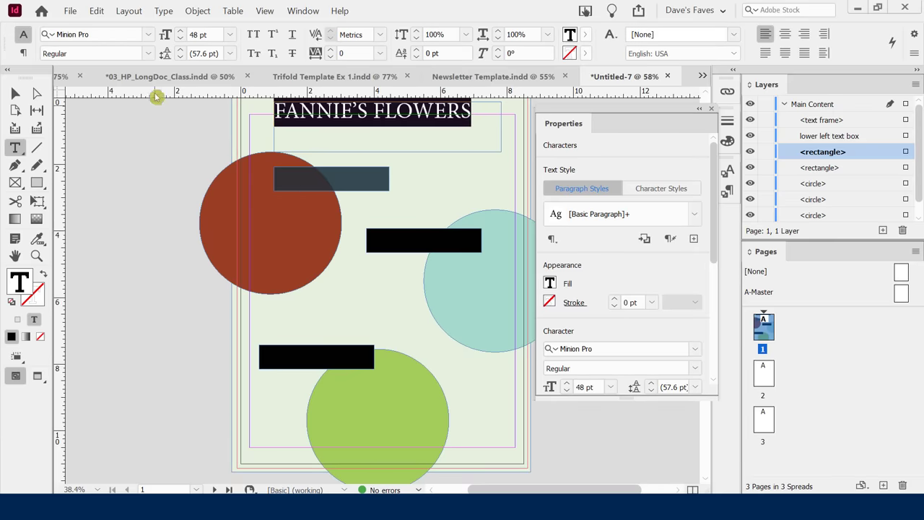
pyautogui.click(148, 33)
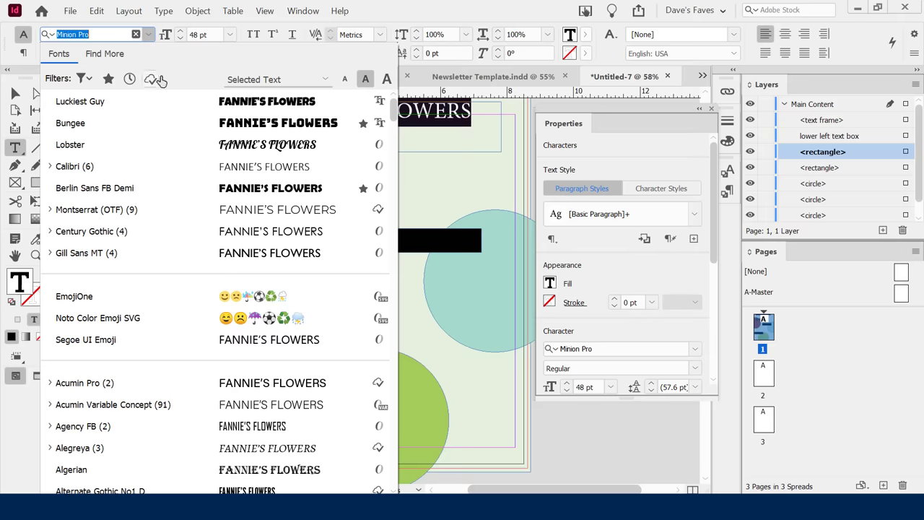
pyautogui.click(154, 101)
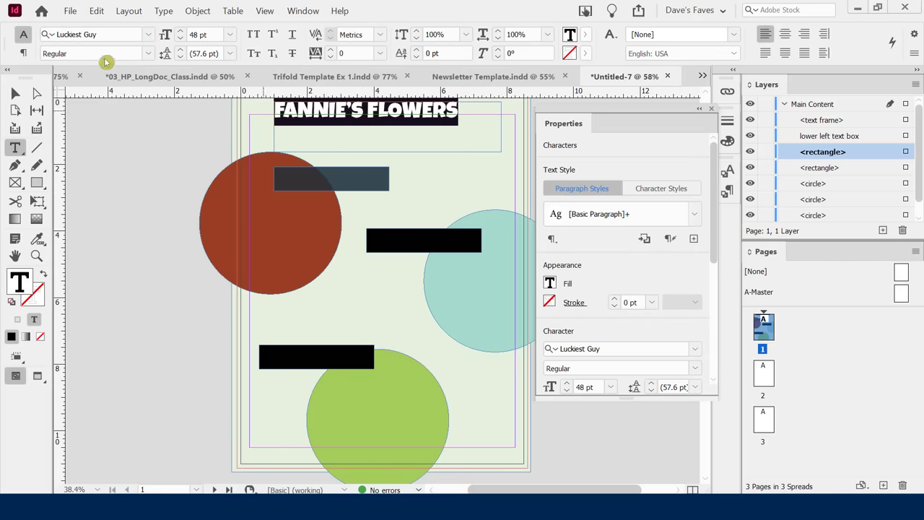
pyautogui.click(16, 94)
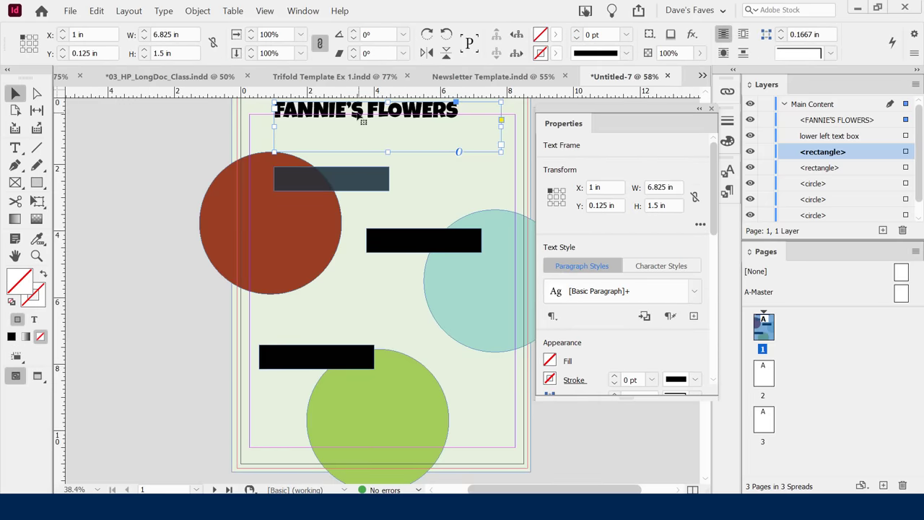
# Resize the heading frame to 0.725 in tall and 8 in wide, starting at 0.25 in.
pyautogui.moveTo(388, 151); pyautogui.dragTo(354, 132)
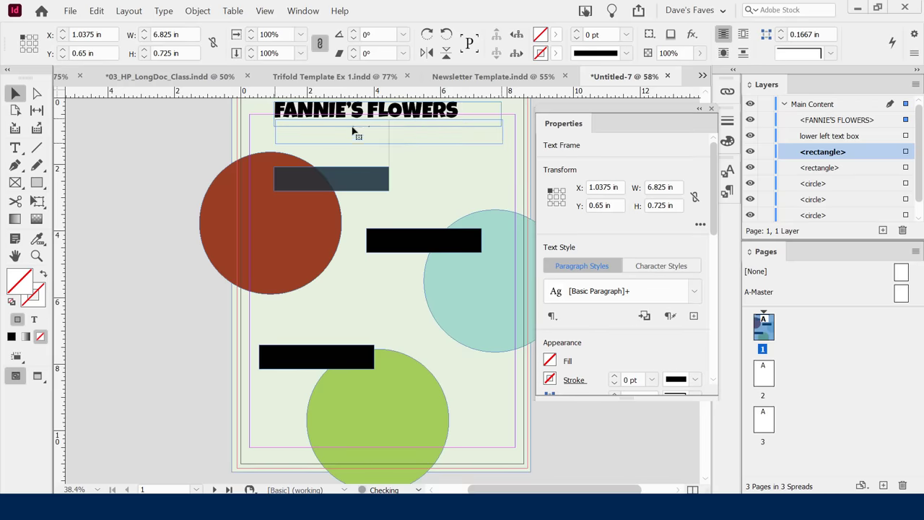
pyautogui.moveTo(275, 133); pyautogui.dragTo(249, 132)
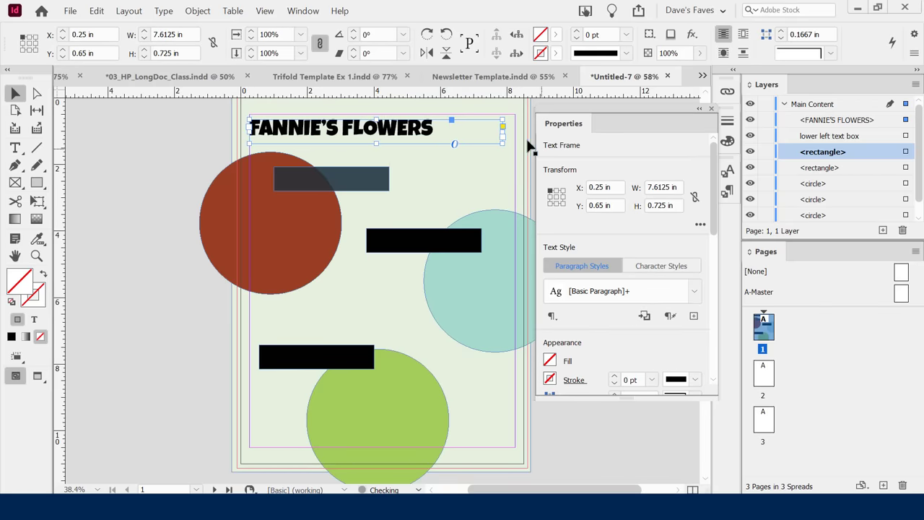
pyautogui.moveTo(503, 134); pyautogui.dragTo(515, 133)
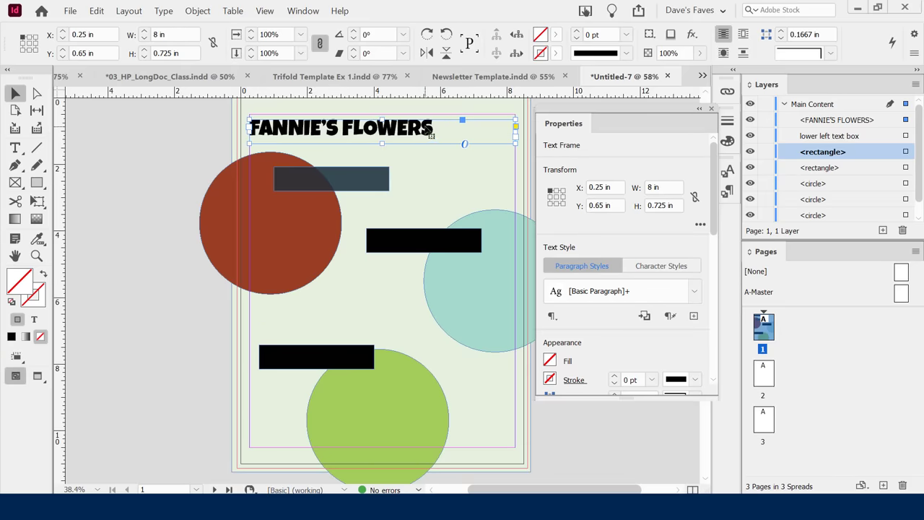
# Centre FANNIE'S FLOWERS within its frame using Align Center in the Paragraph properties.
pyautogui.moveTo(714, 171); pyautogui.dragTo(706, 281)
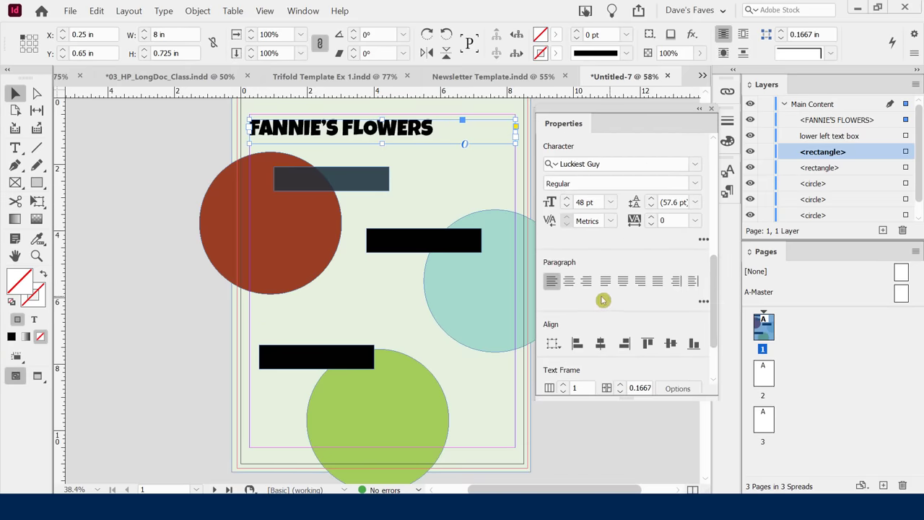
pyautogui.click(569, 280)
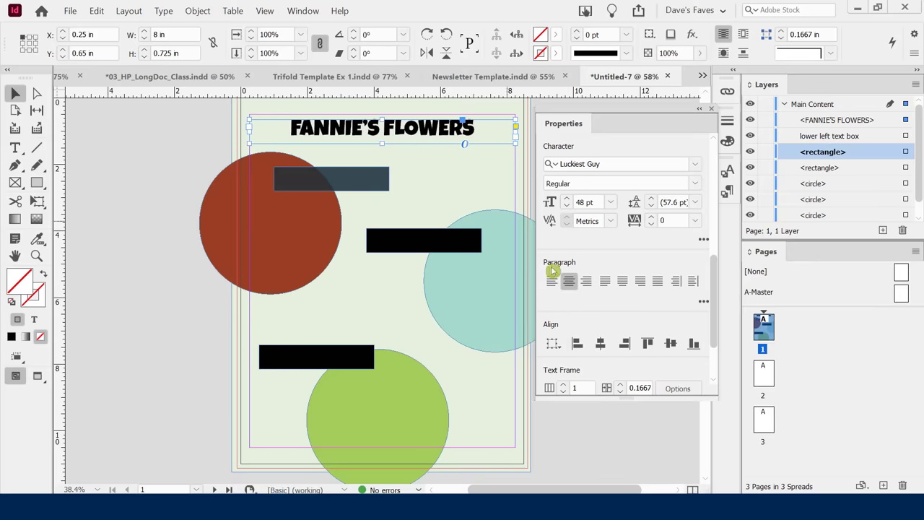
pyautogui.click(604, 301)
pyautogui.moveTo(714, 257); pyautogui.dragTo(712, 315)
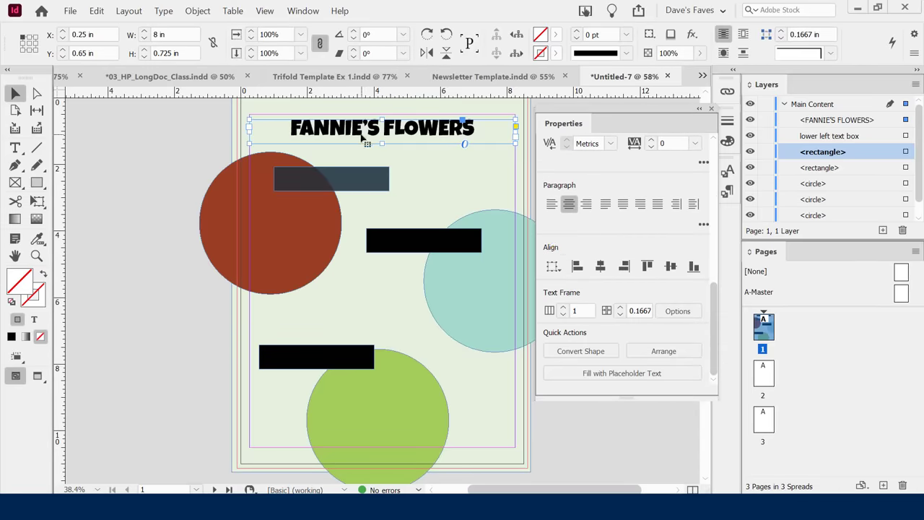
# Toggle Preview mode to check the flyer without guides, return to normal view, deselect, and open the File menu.
pyautogui.click(429, 176)
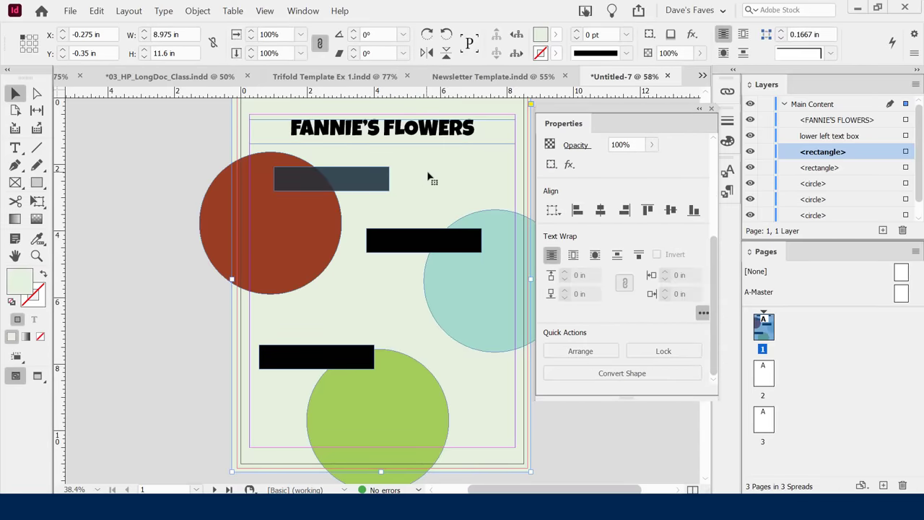
pyautogui.press('w')
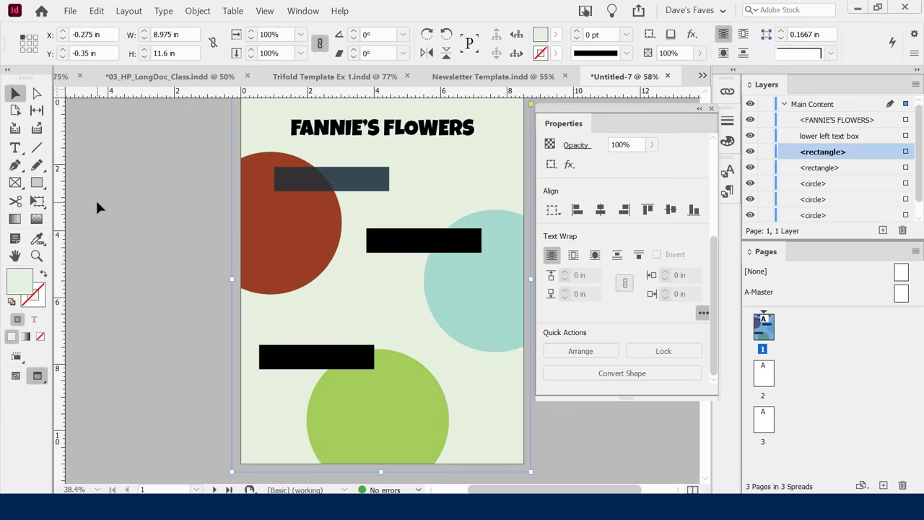
pyautogui.press('w')
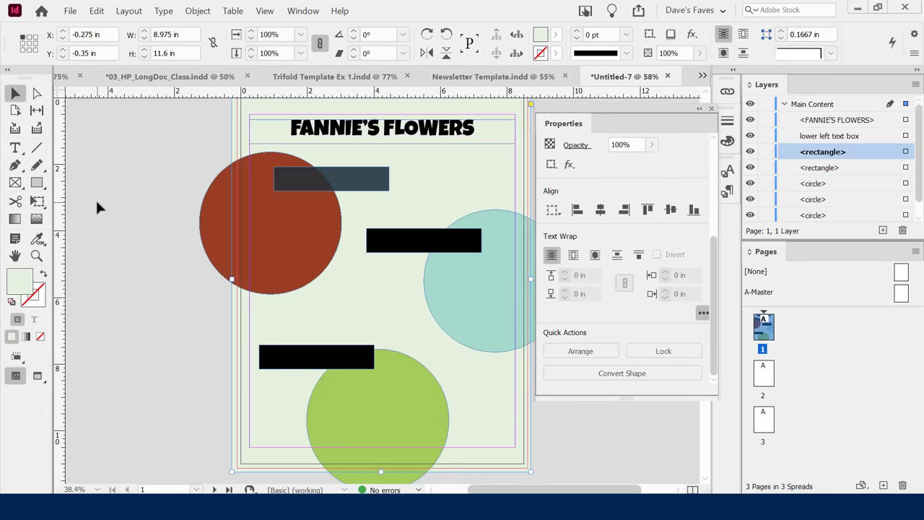
pyautogui.click(122, 165)
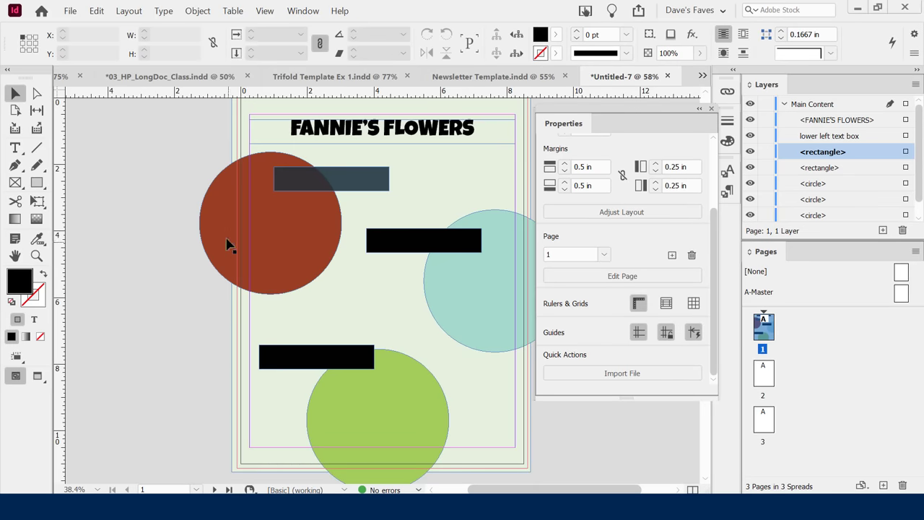
pyautogui.click(69, 11)
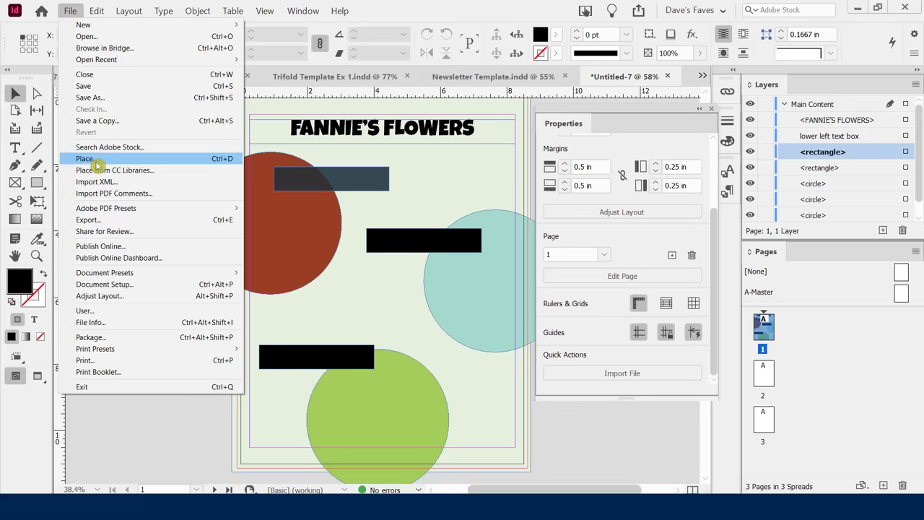
# Place the AdobeStock_108372417 bouquet photo in a frame over the circles below the title.
pyautogui.click(215, 159)
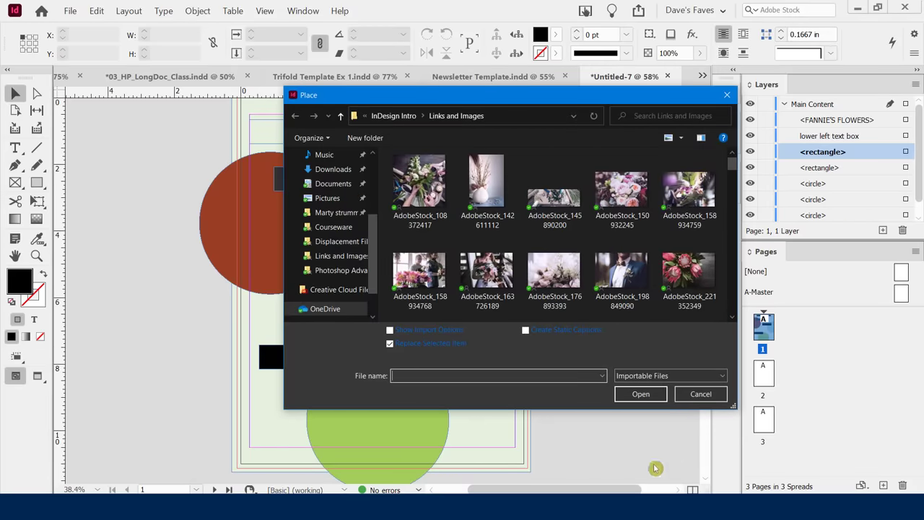
pyautogui.doubleClick(425, 186)
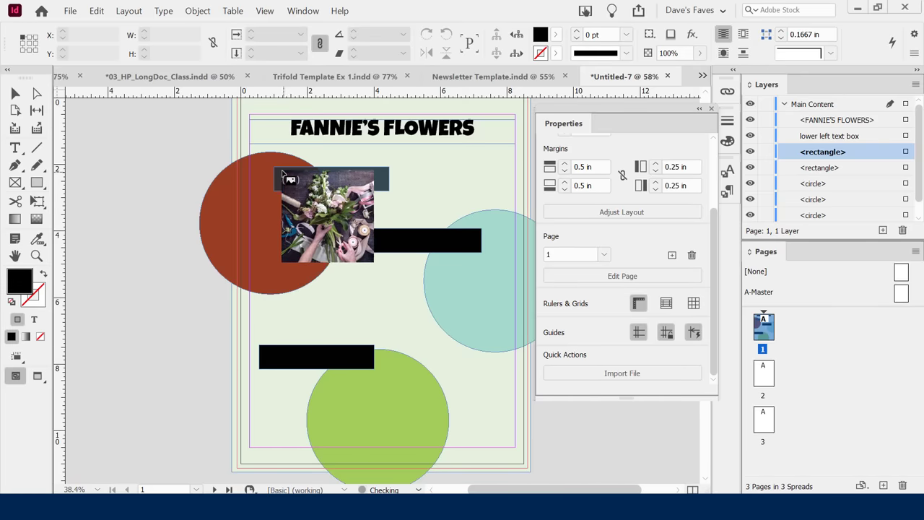
pyautogui.moveTo(274, 164); pyautogui.dragTo(399, 386)
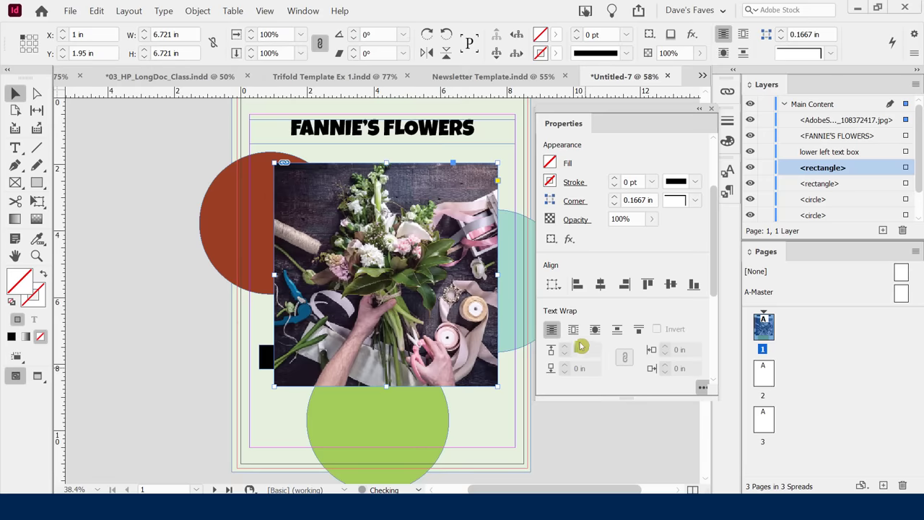
pyautogui.click(71, 10)
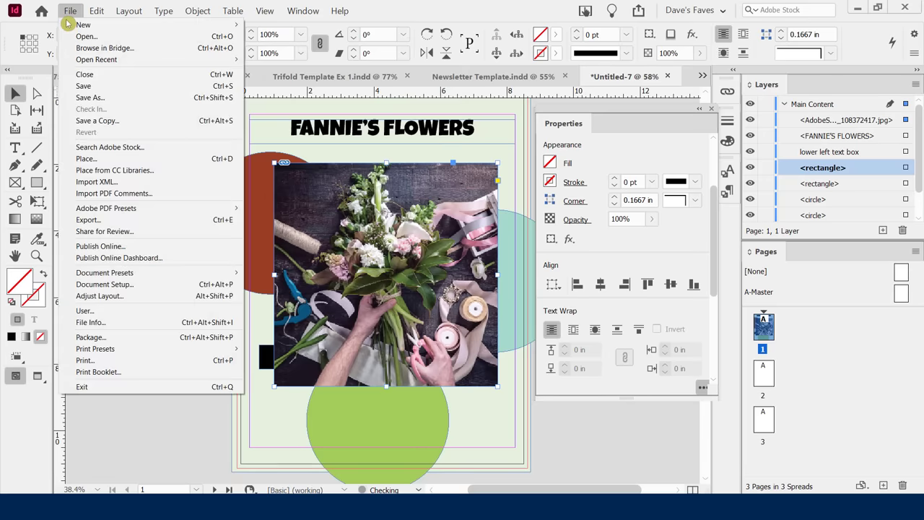
pyautogui.click(101, 159)
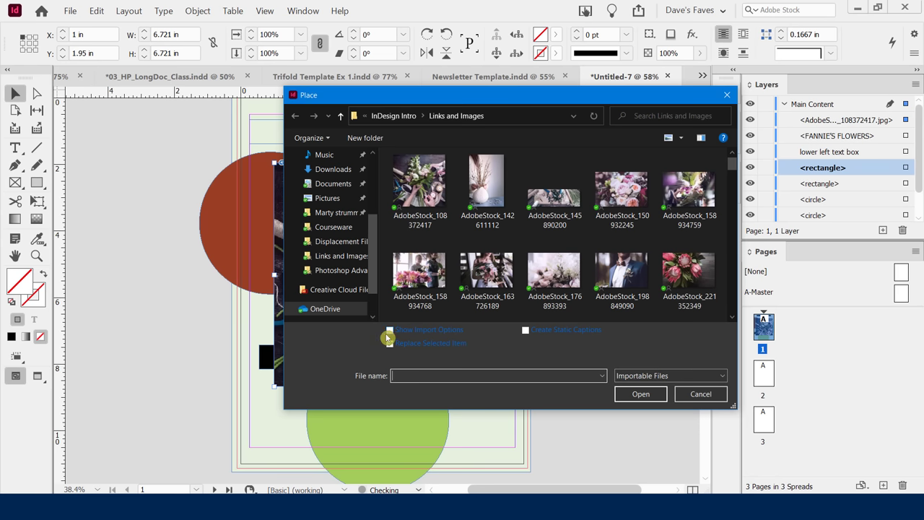
pyautogui.click(389, 342)
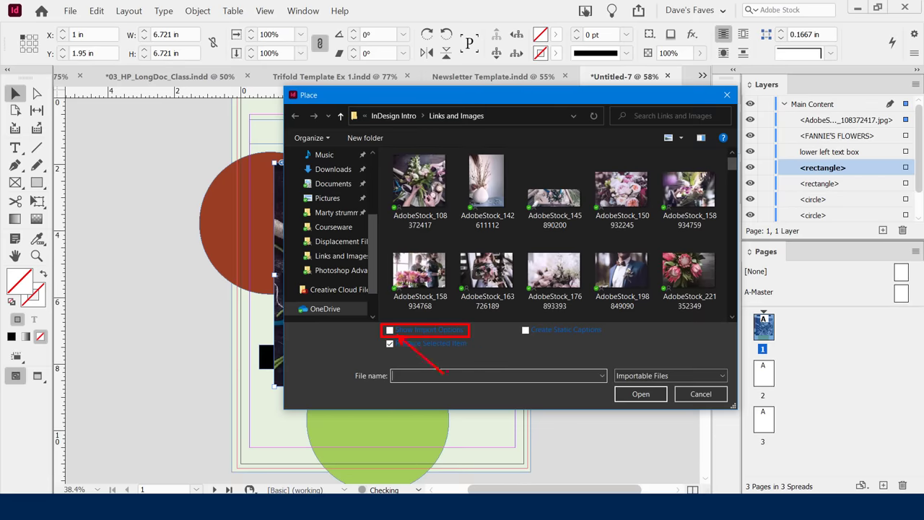
pyautogui.click(699, 393)
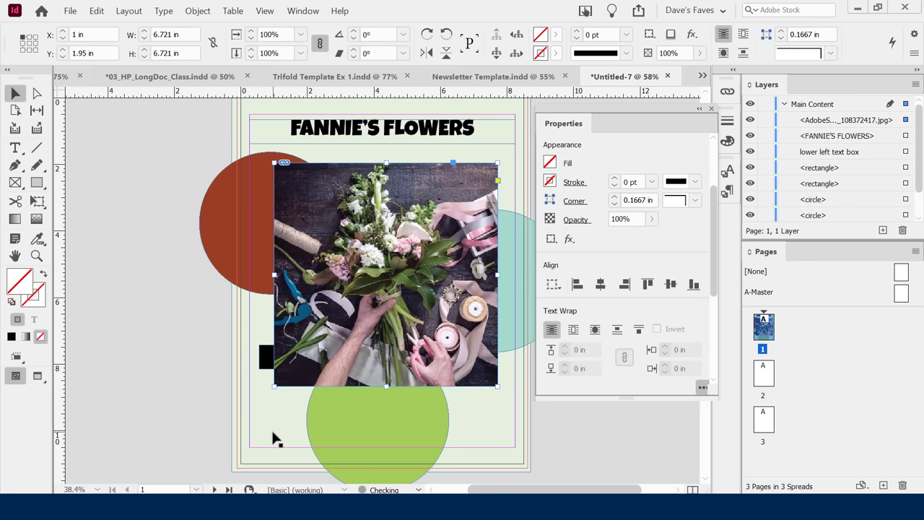
pyautogui.click(850, 106)
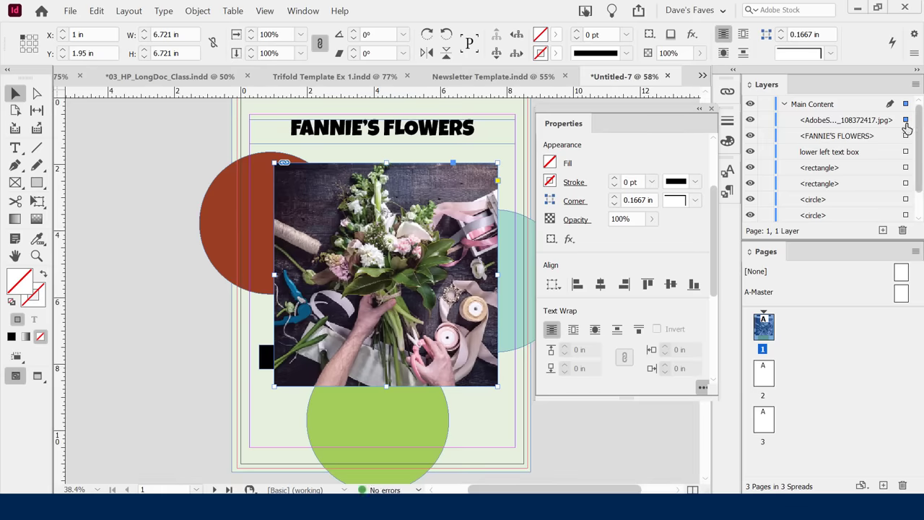
# Drag the AdobeStock photo's row below the circle and bar rows in the Layers panel, then deselect.
pyautogui.click(830, 122)
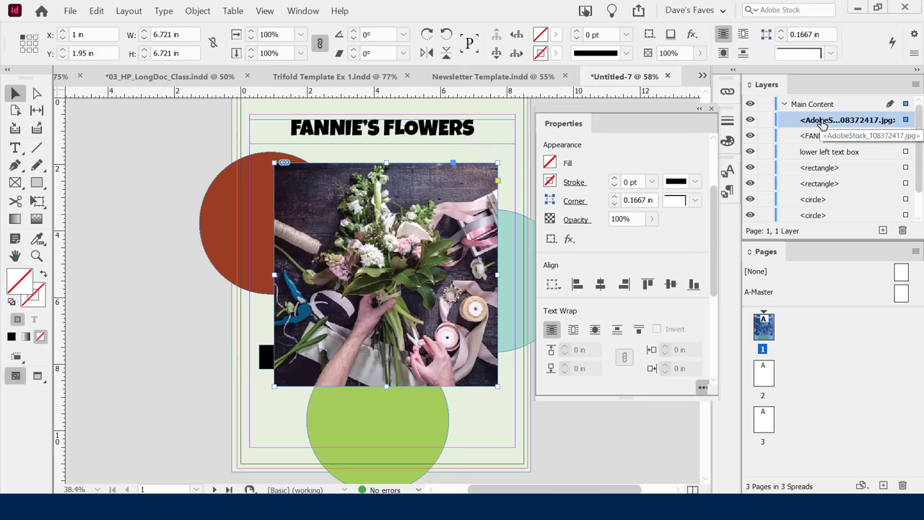
pyautogui.scroll(-2, 824, 216)
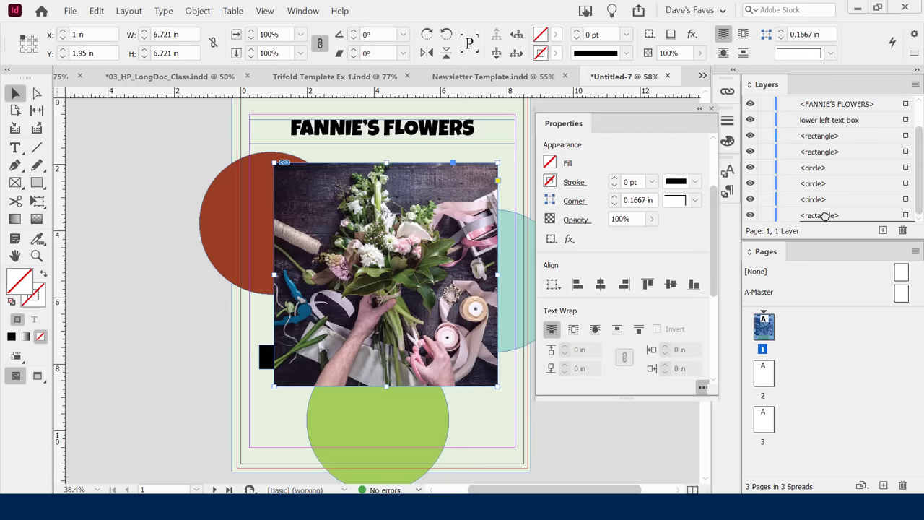
pyautogui.moveTo(824, 215); pyautogui.dragTo(815, 209)
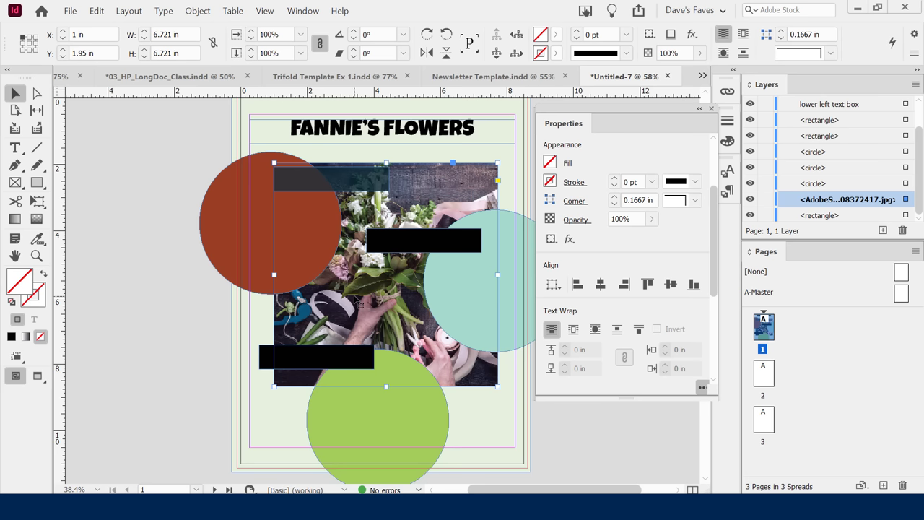
pyautogui.click(549, 429)
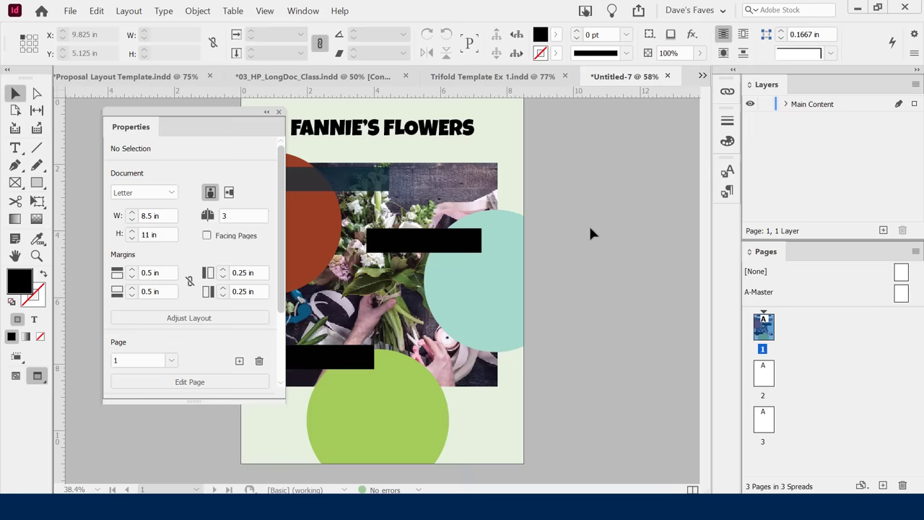
pyautogui.moveTo(185, 117); pyautogui.dragTo(152, 125)
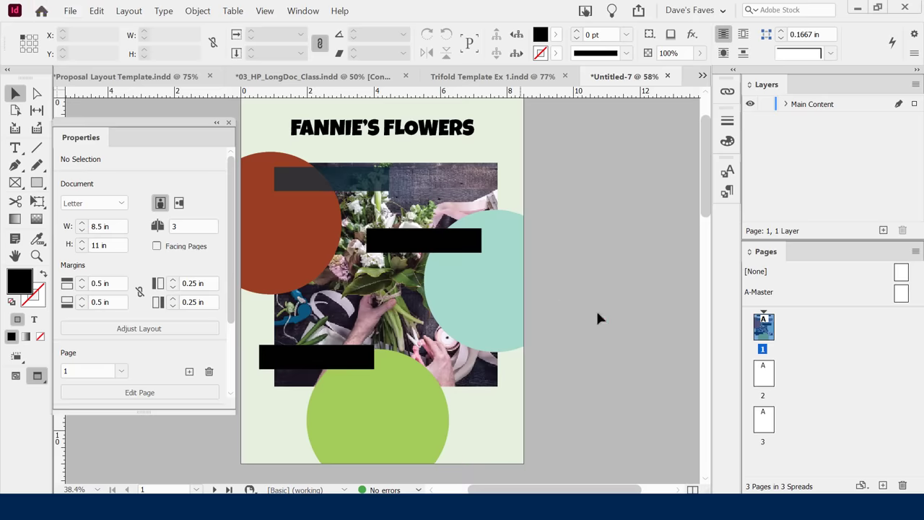
pyautogui.click(70, 10)
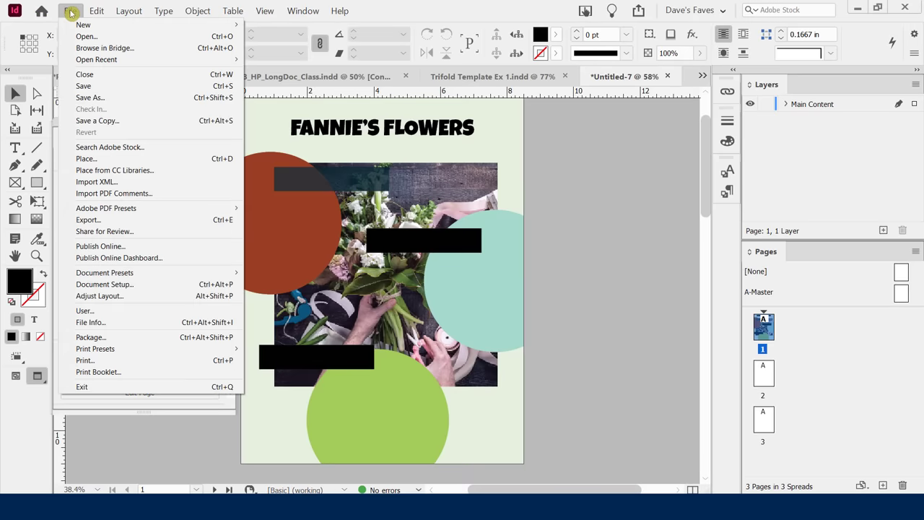
pyautogui.click(187, 159)
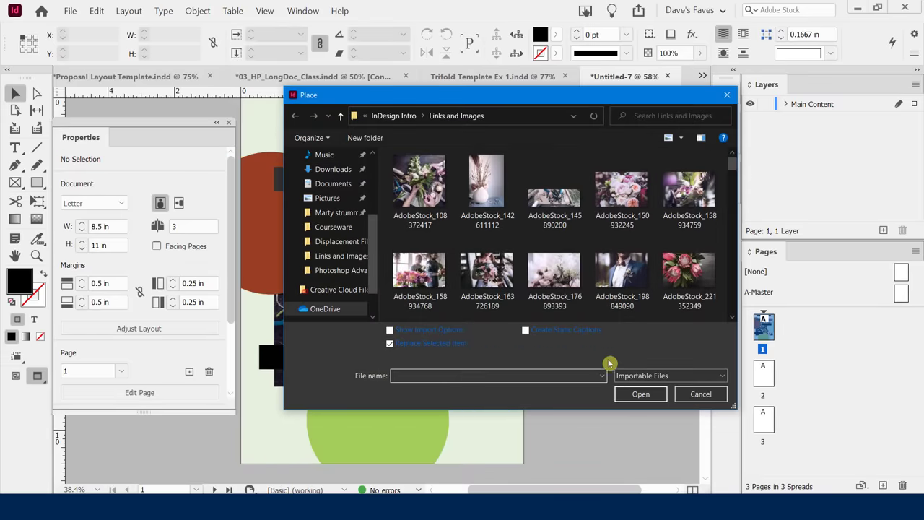
pyautogui.doubleClick(620, 273)
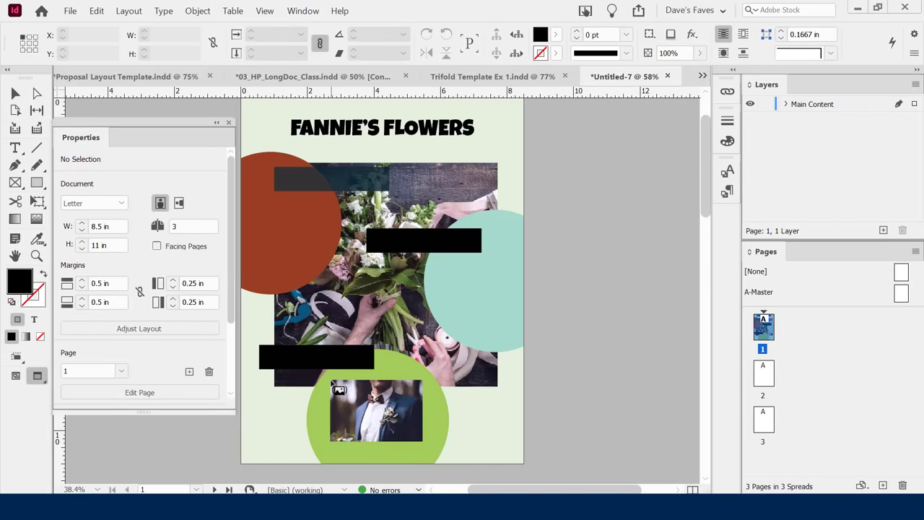
pyautogui.moveTo(332, 382); pyautogui.dragTo(420, 449)
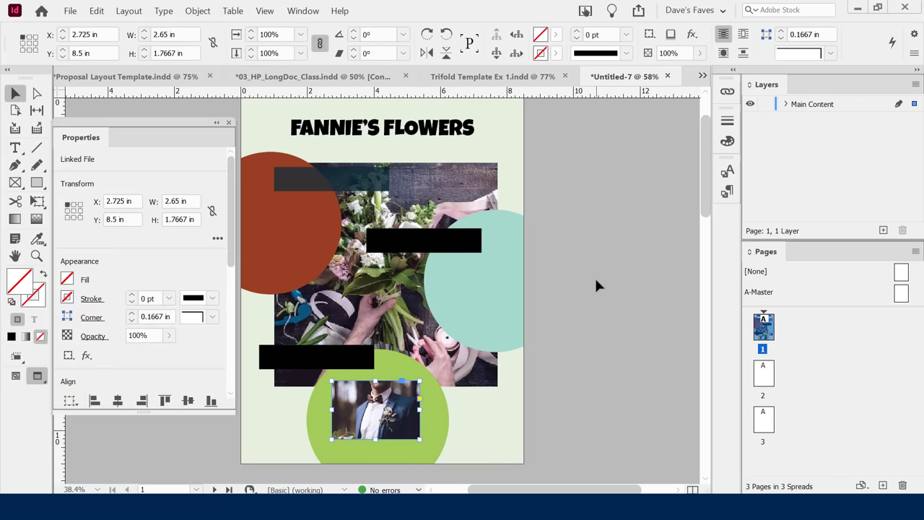
pyautogui.click(611, 223)
pyautogui.hotkey('ctrl', 'd')
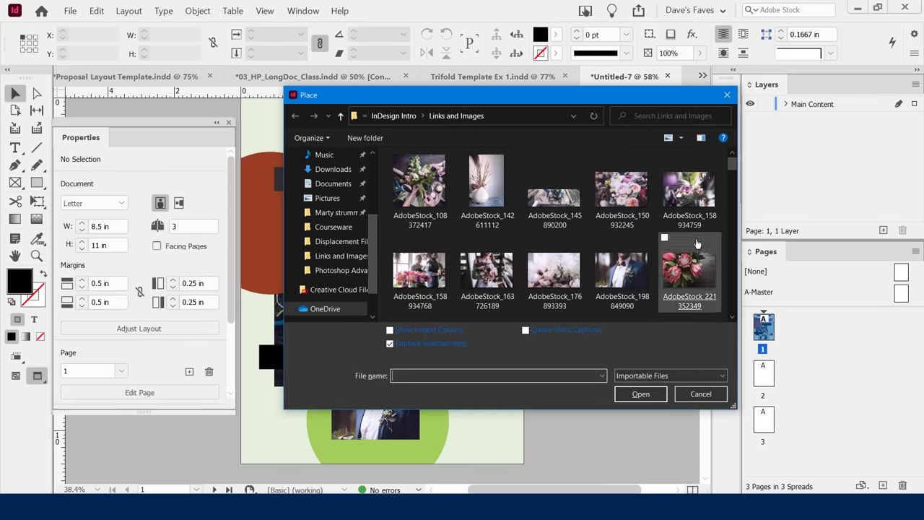
pyautogui.doubleClick(691, 269)
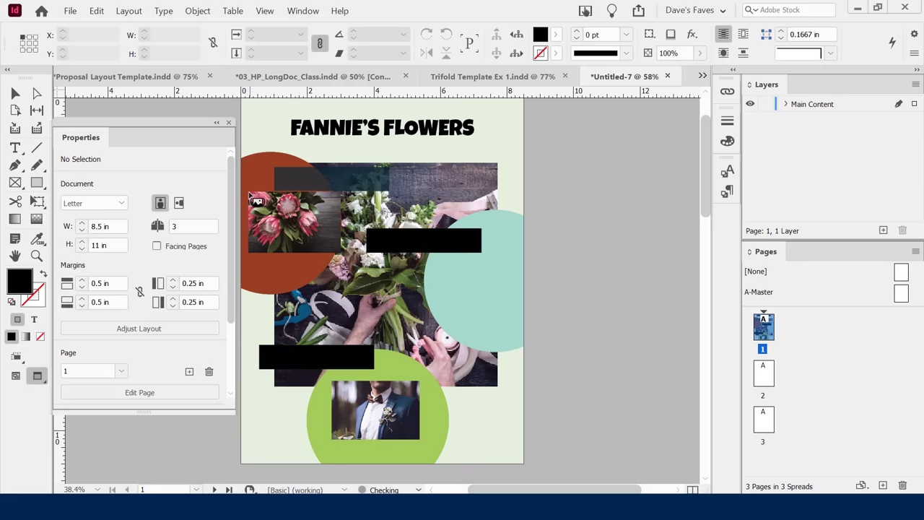
pyautogui.moveTo(249, 194); pyautogui.dragTo(282, 245)
pyautogui.click(571, 221)
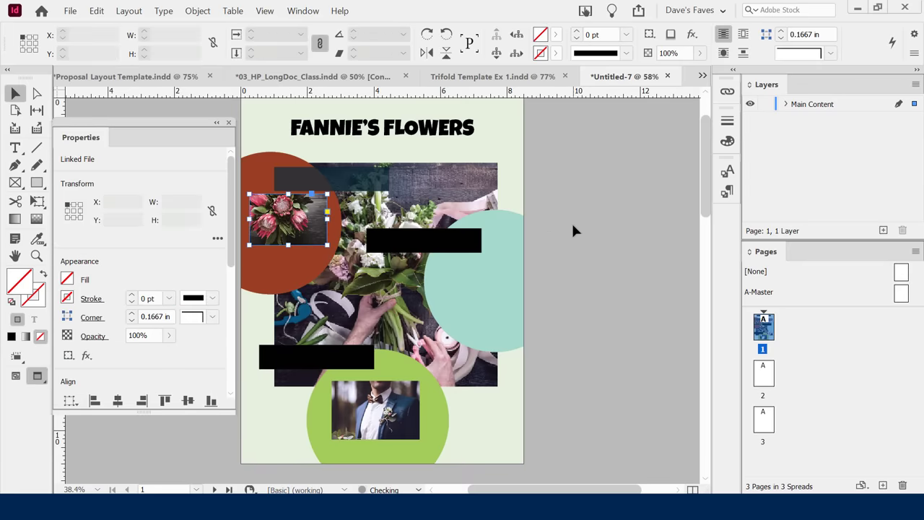
pyautogui.moveTo(300, 226); pyautogui.dragTo(293, 222)
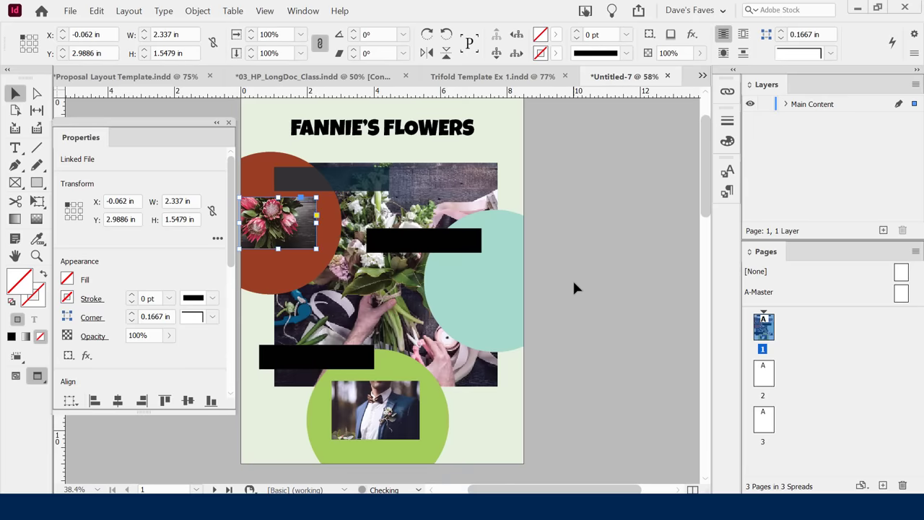
pyautogui.hotkey('ctrl', 'z')
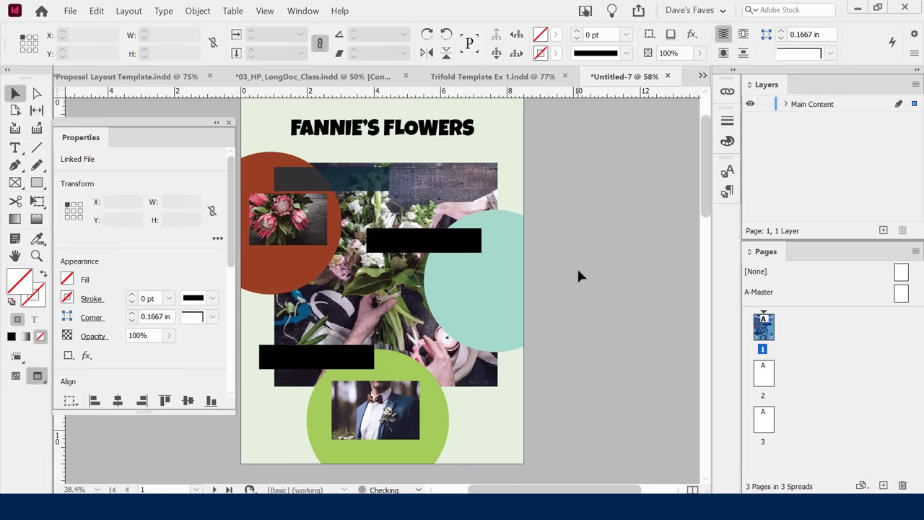
pyautogui.click(577, 267)
pyautogui.click(305, 225)
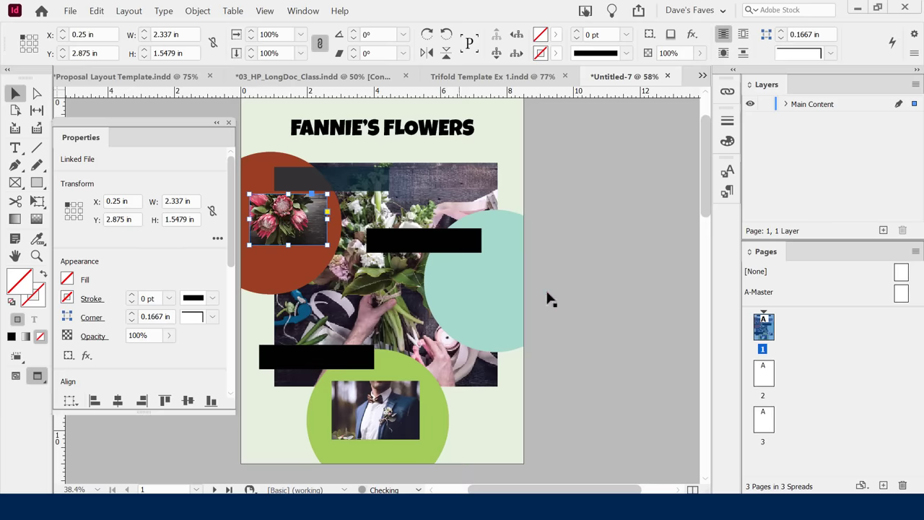
pyautogui.click(577, 282)
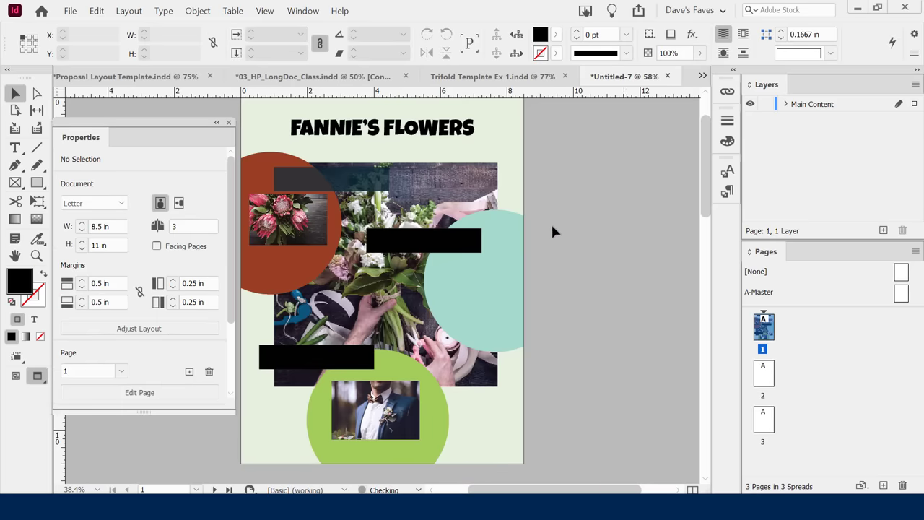
pyautogui.click(302, 234)
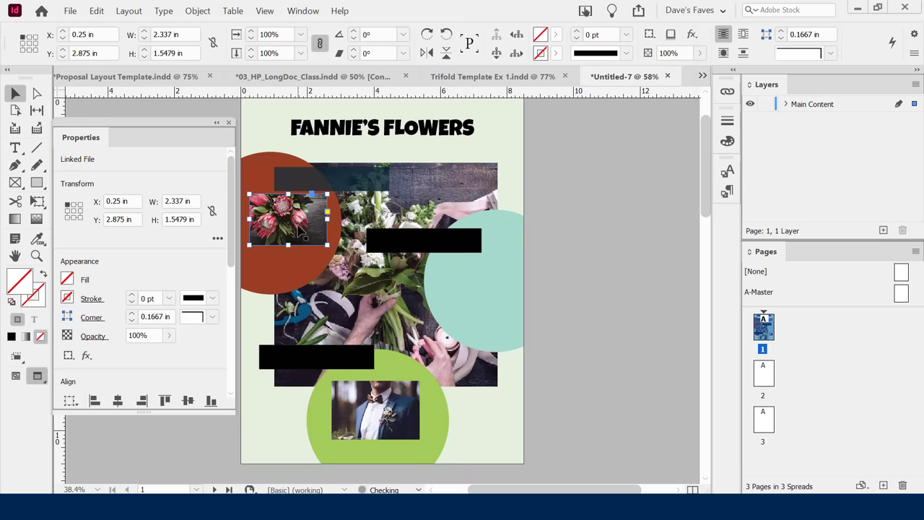
pyautogui.click(620, 268)
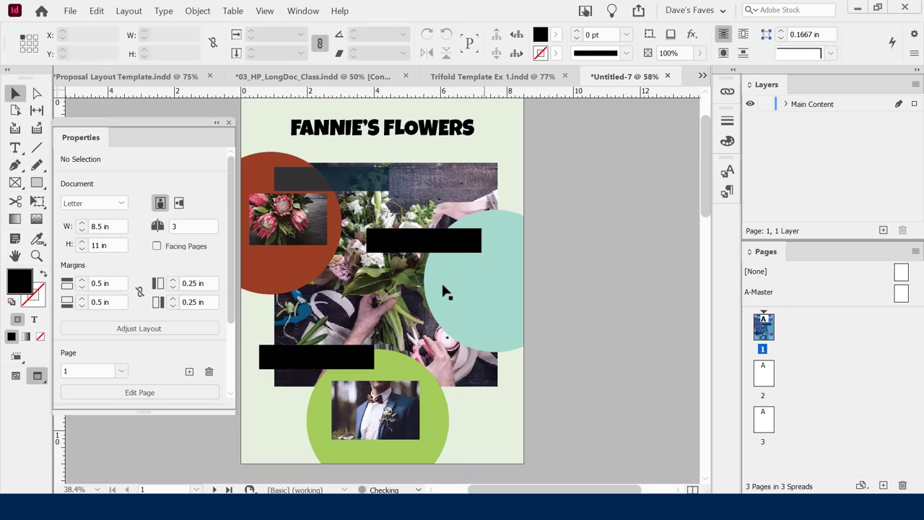
pyautogui.click(280, 233)
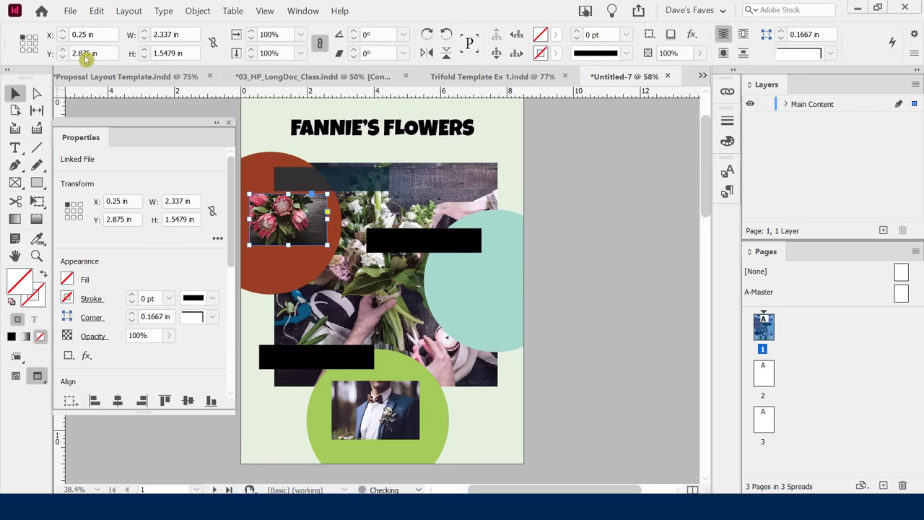
pyautogui.click(571, 304)
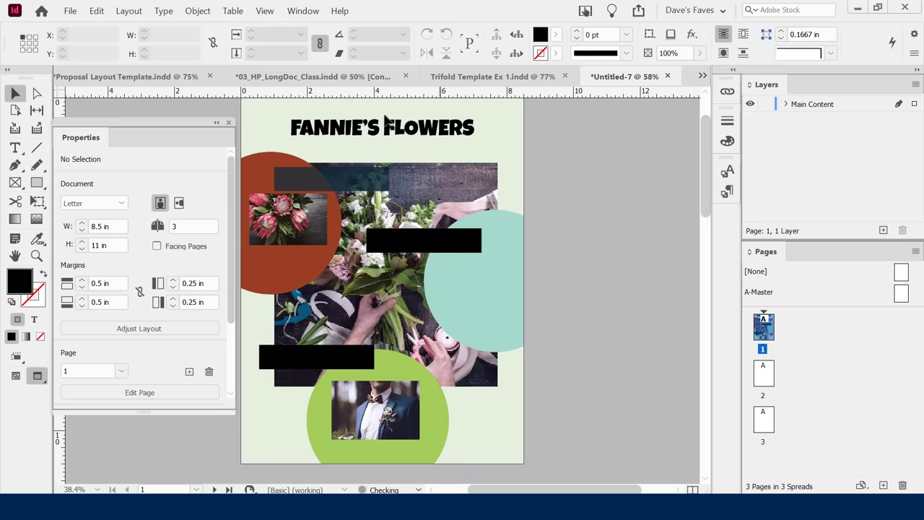
pyautogui.click(279, 229)
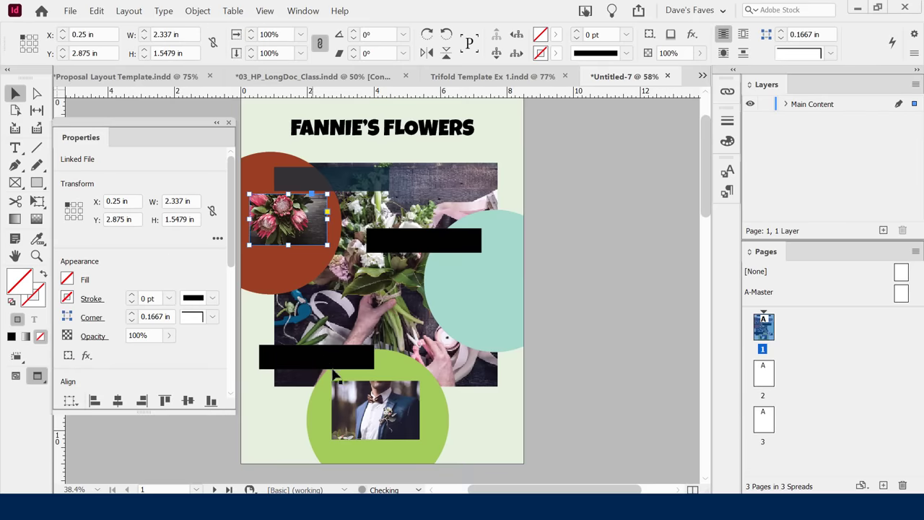
pyautogui.click(344, 422)
pyautogui.click(269, 228)
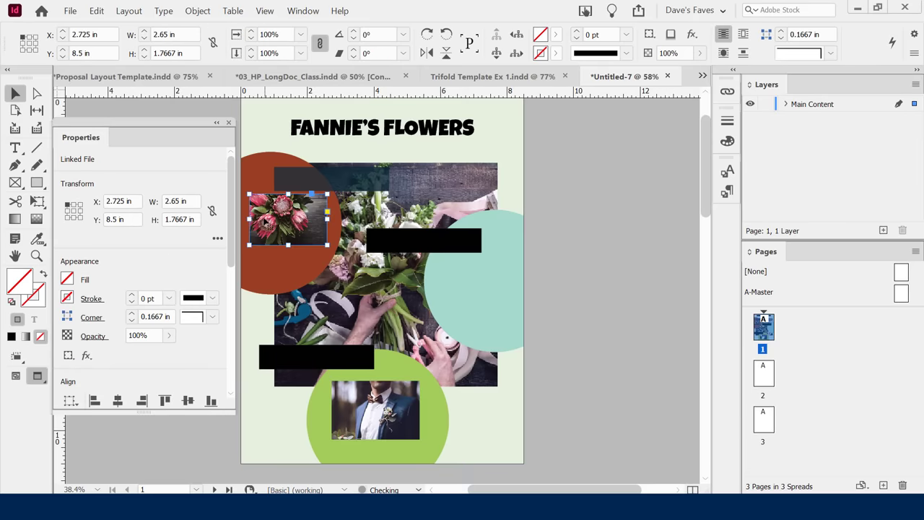
pyautogui.press('w')
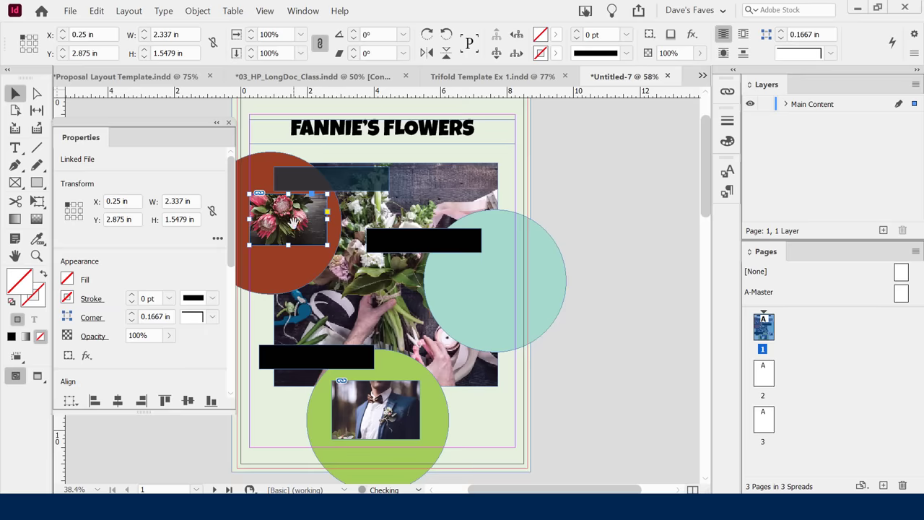
pyautogui.click(371, 417)
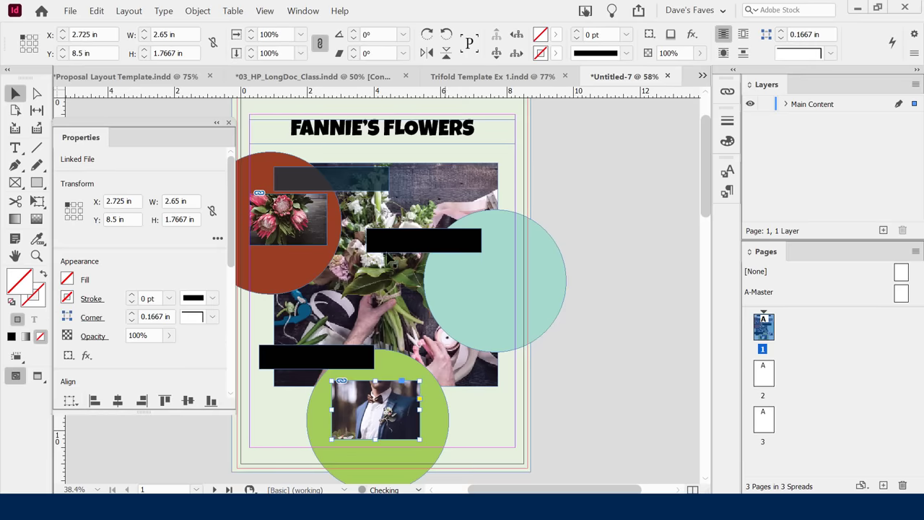
pyautogui.click(310, 210)
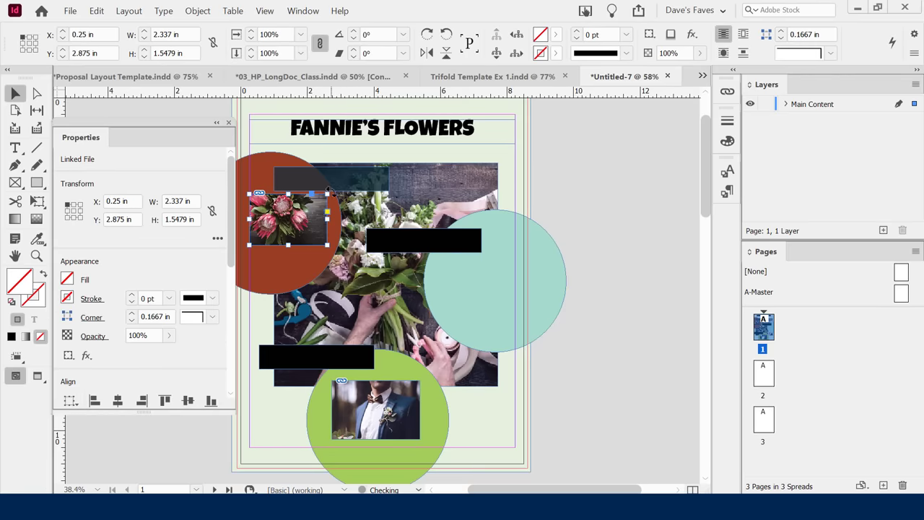
pyautogui.click(288, 216)
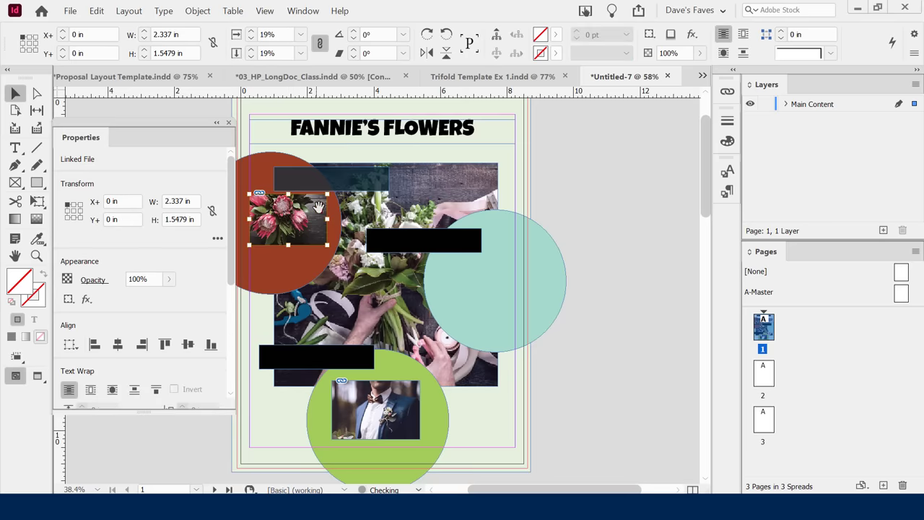
pyautogui.hotkey('ctrl', '=')
pyautogui.hotkey('ctrl', '=')
pyautogui.hotkey('ctrl', '=')
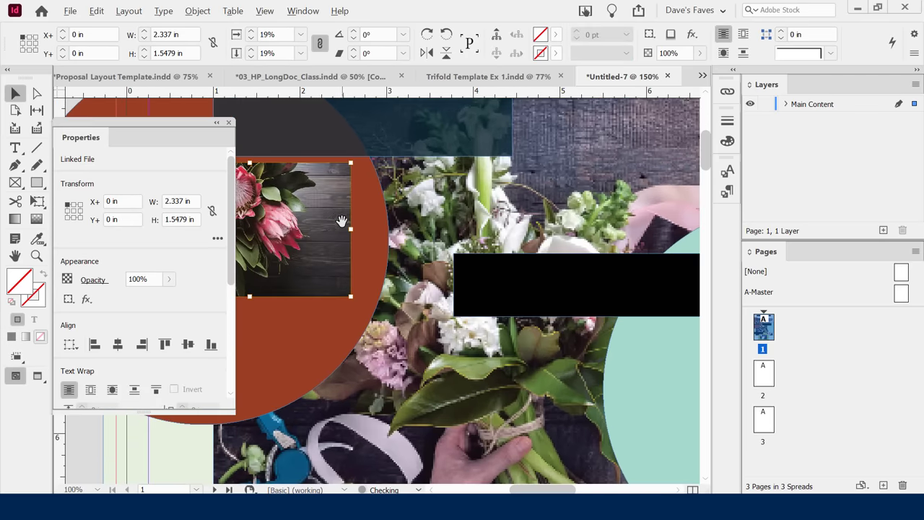
pyautogui.hotkey('ctrl', '-')
pyautogui.hotkey('ctrl', '-')
pyautogui.hotkey('ctrl', '-')
pyautogui.hotkey('ctrl', '-')
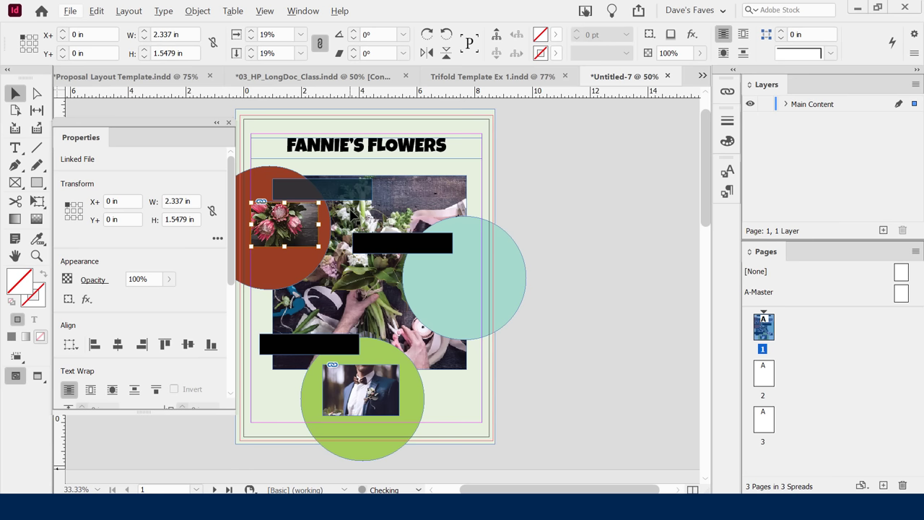
pyautogui.click(351, 388)
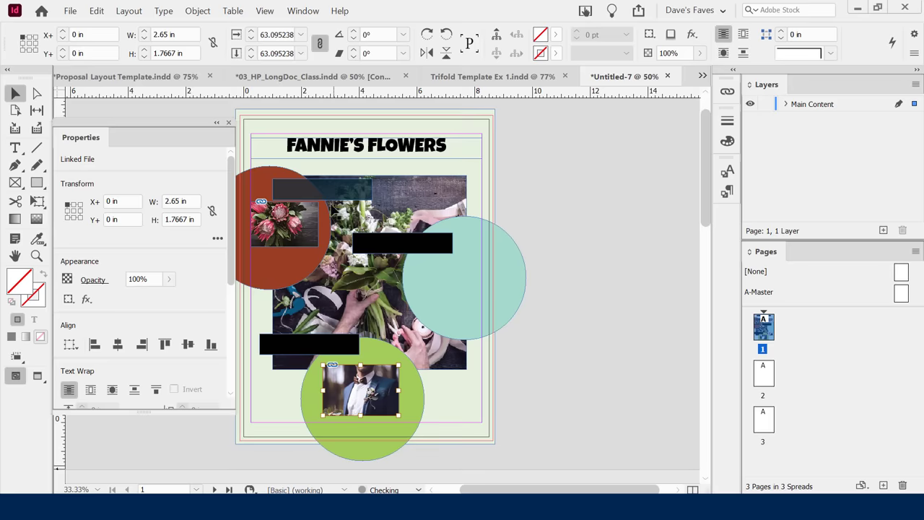
pyautogui.click(285, 223)
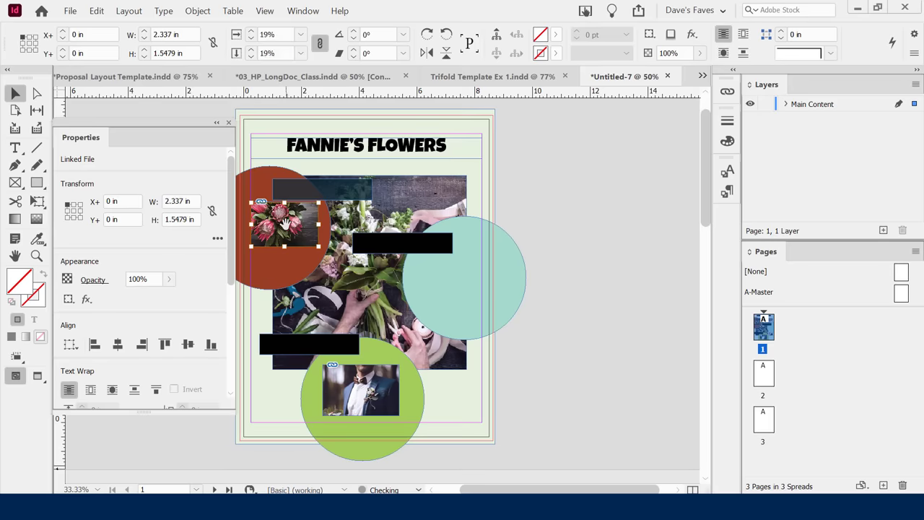
pyautogui.click(576, 292)
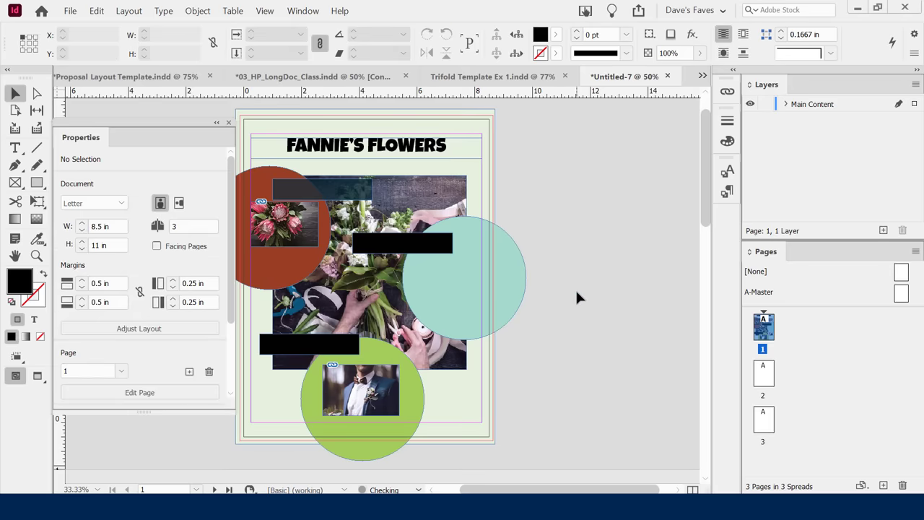
# Draw a 2.3 in circle with the Ellipse Frame Tool on the teal circle and nudge it into position.
pyautogui.click(13, 184)
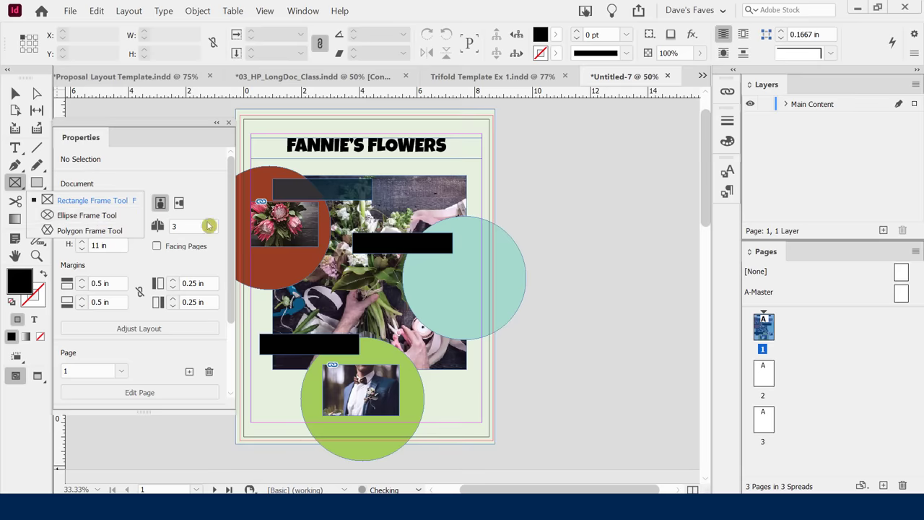
pyautogui.click(66, 216)
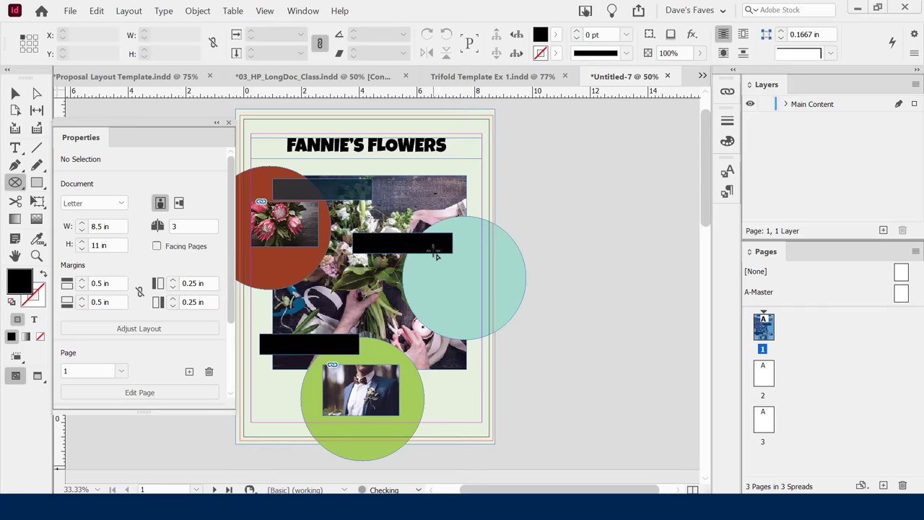
pyautogui.moveTo(434, 258)
pyautogui.mouseDown()
pyautogui.moveTo(447, 292)
pyautogui.moveTo(499, 340)
pyautogui.mouseUp()
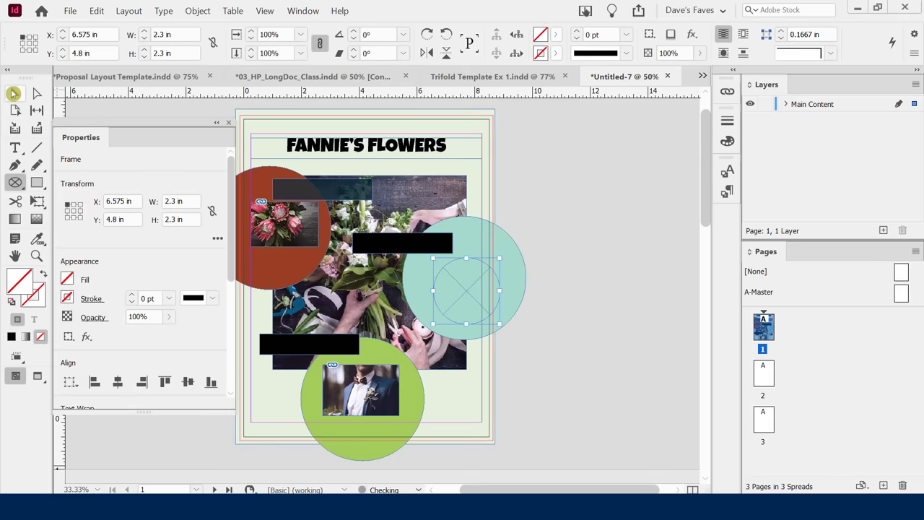
pyautogui.click(15, 93)
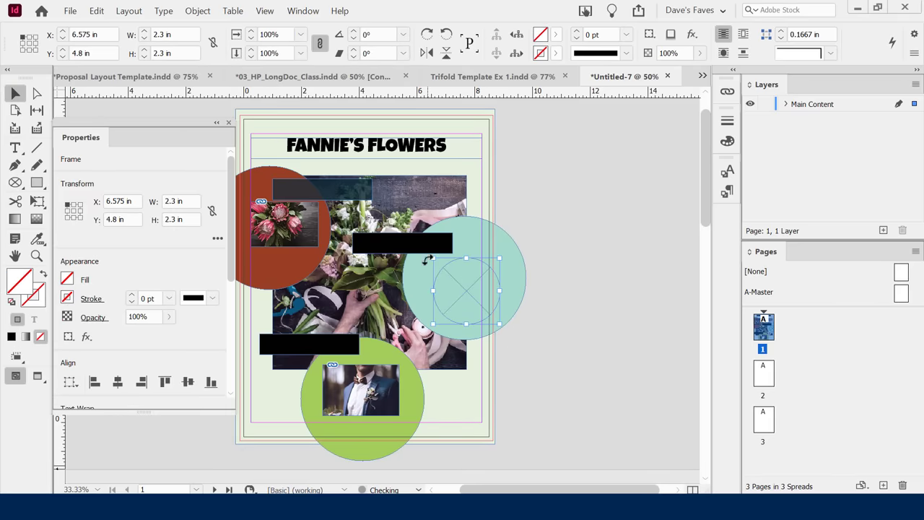
pyautogui.hotkey('shift', 'Up')
pyautogui.hotkey('shift', 'Up')
pyautogui.hotkey('shift', 'Up')
pyautogui.hotkey('shift', 'Left')
pyautogui.hotkey('shift', 'Left')
pyautogui.hotkey('shift', 'Left')
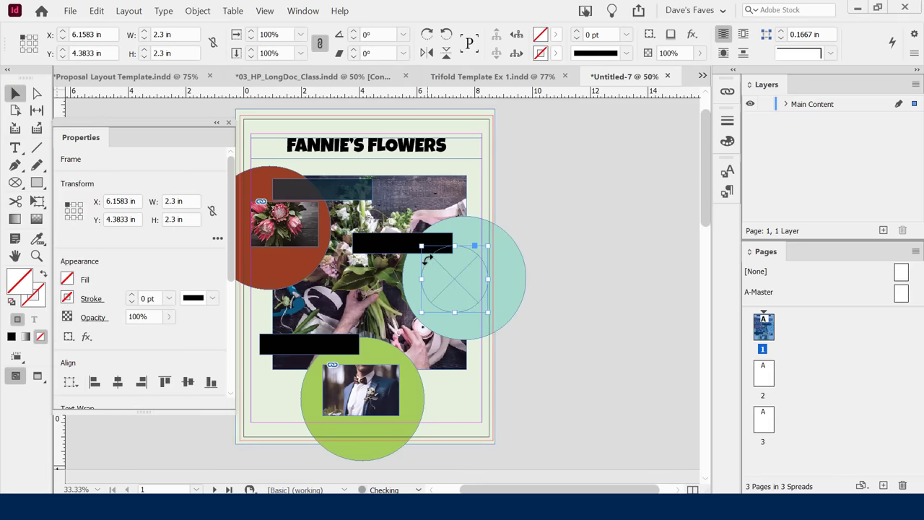
pyautogui.hotkey('shift', 'Left')
pyautogui.hotkey('shift', 'Right')
pyautogui.hotkey('shift', 'Left')
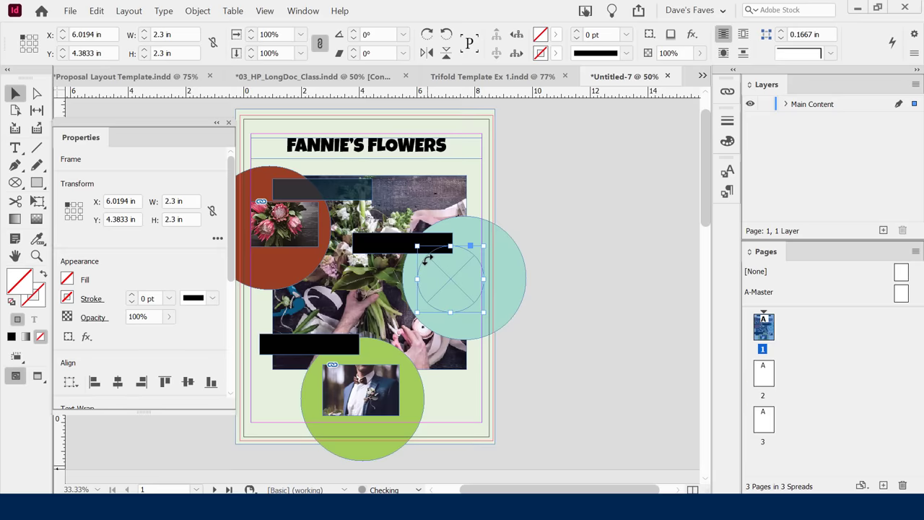
pyautogui.hotkey('shift', 'Right')
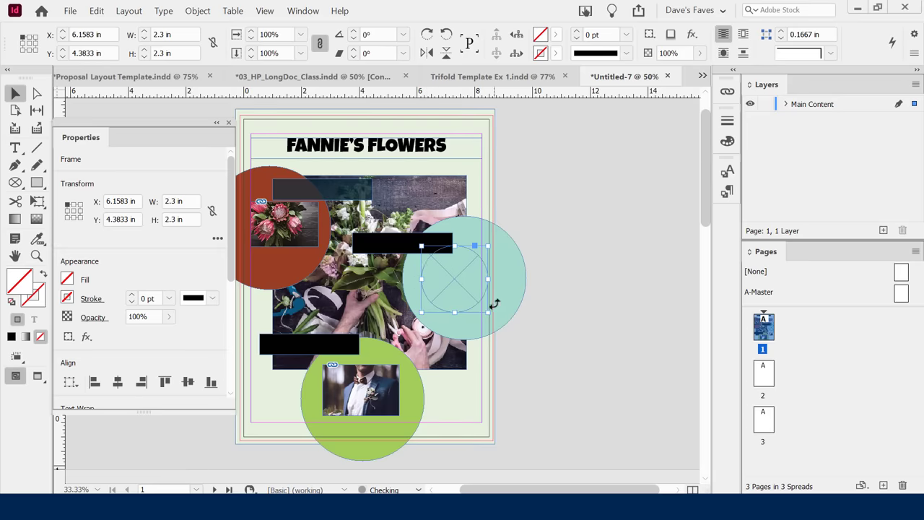
# Place the purple bellflower image into the selected circle frame via File > Place.
pyautogui.click(70, 11)
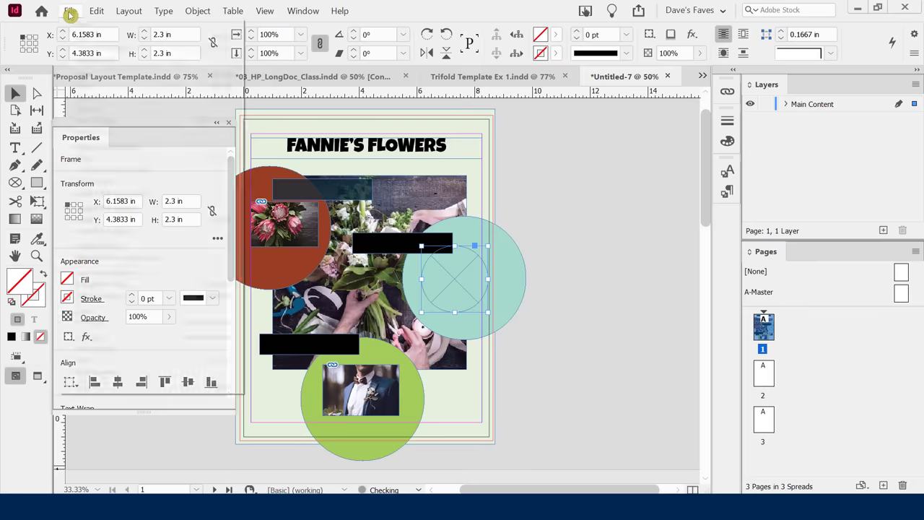
pyautogui.click(115, 159)
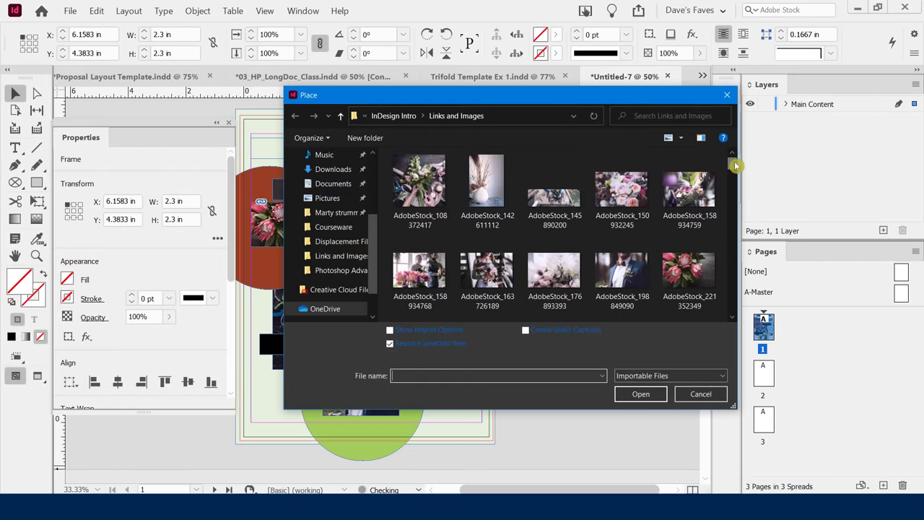
pyautogui.moveTo(735, 162); pyautogui.dragTo(730, 183)
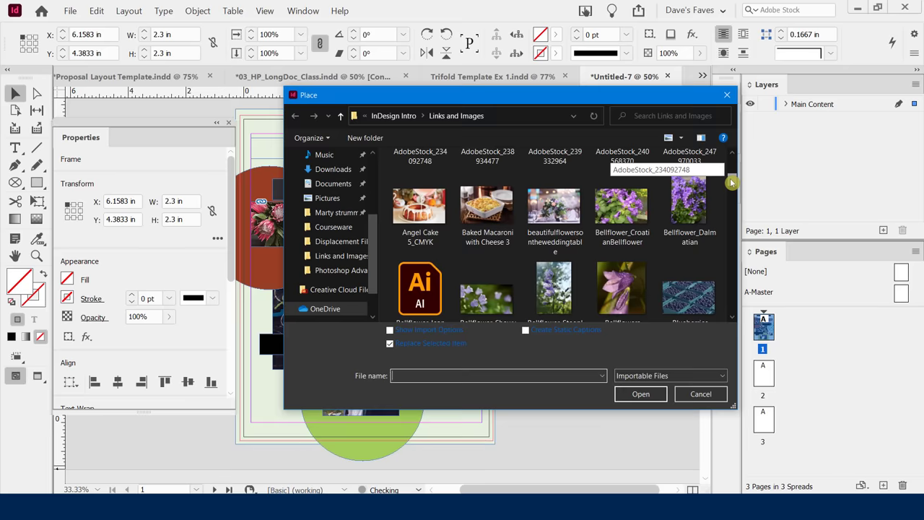
pyautogui.doubleClick(621, 210)
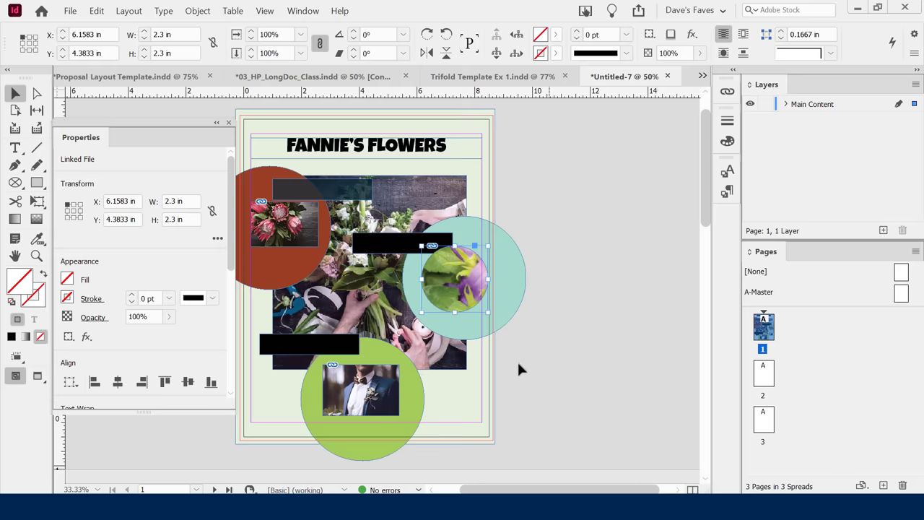
pyautogui.click(376, 391)
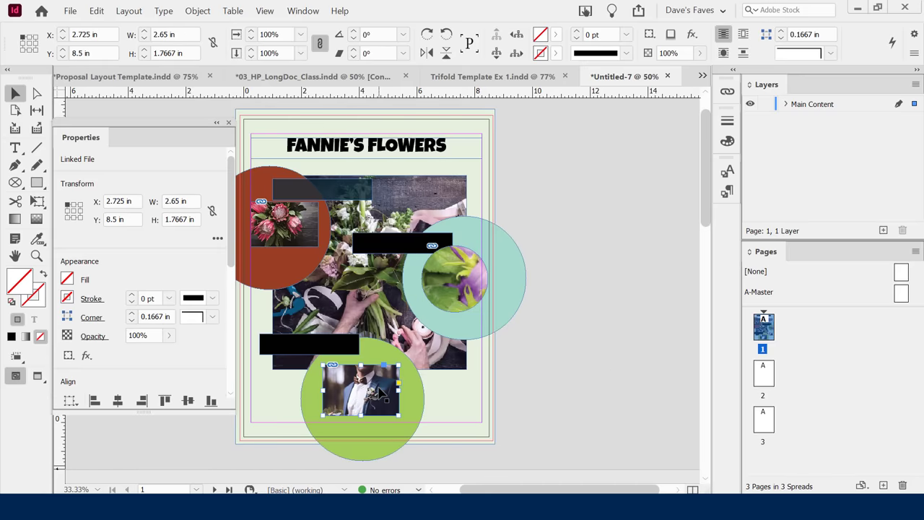
# Delete the rectangular groom and protea photos from the circles.
pyautogui.press('Delete')
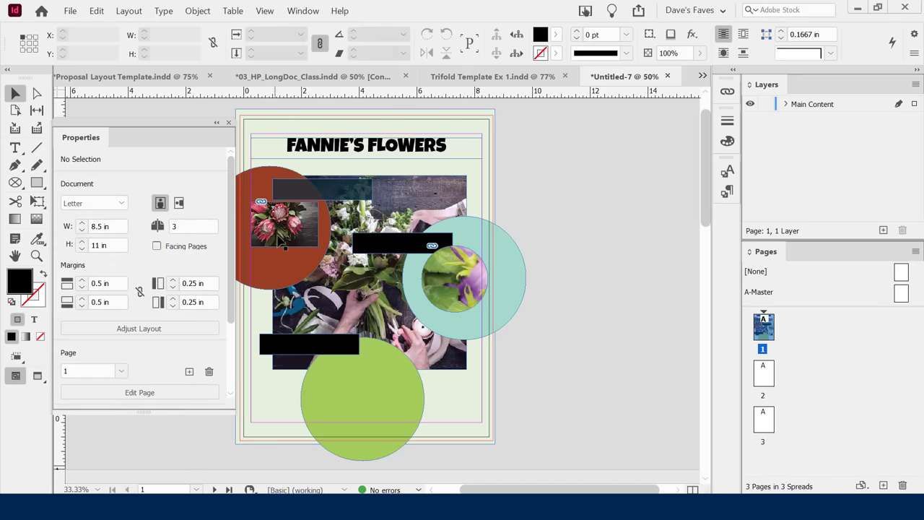
pyautogui.click(281, 231)
pyautogui.press('Delete')
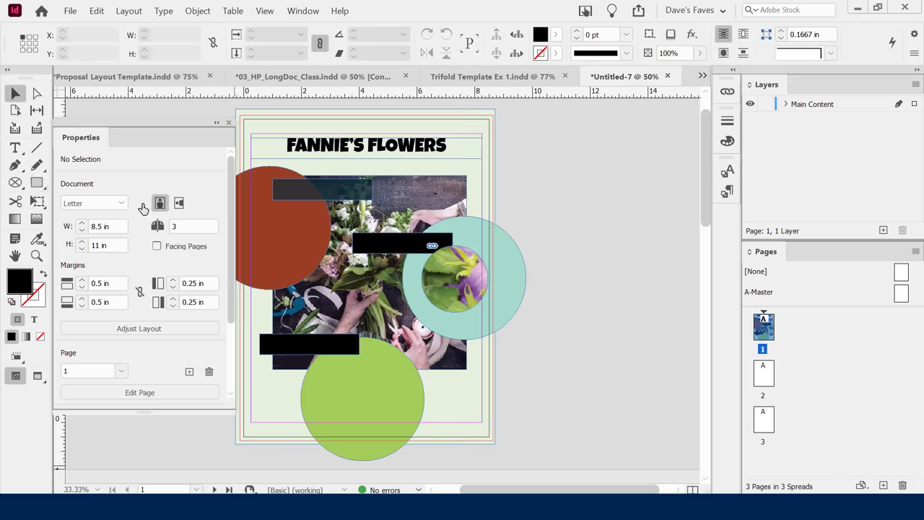
# Draw a 1.9 in circular frame on the red circle and place the groom photo in it.
pyautogui.click(16, 182)
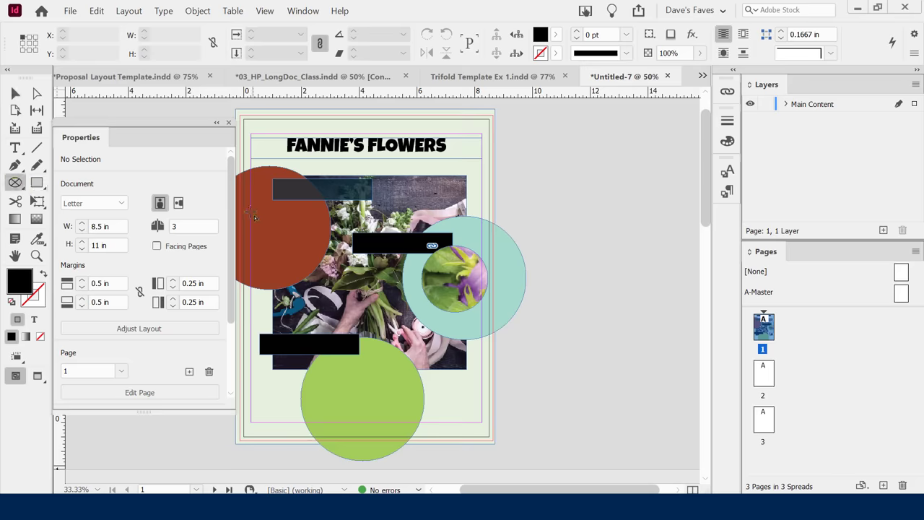
pyautogui.moveTo(255, 207); pyautogui.dragTo(309, 261)
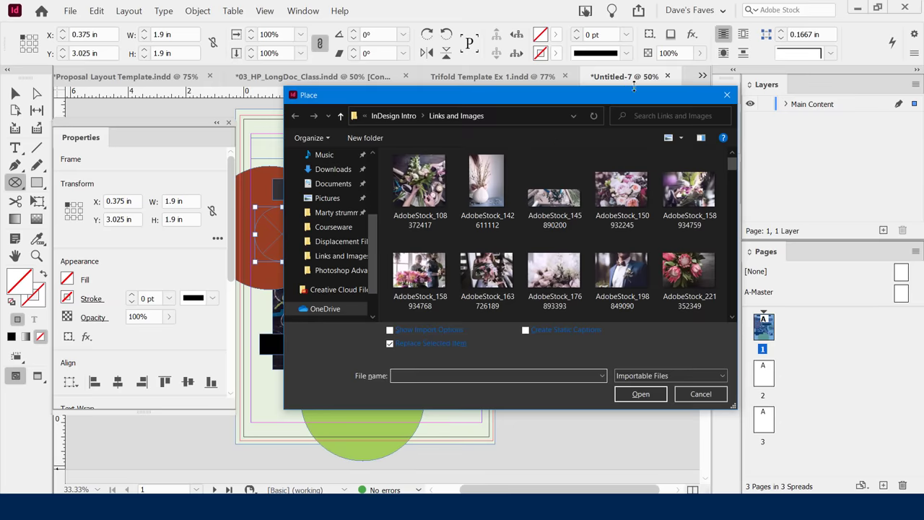
pyautogui.doubleClick(617, 268)
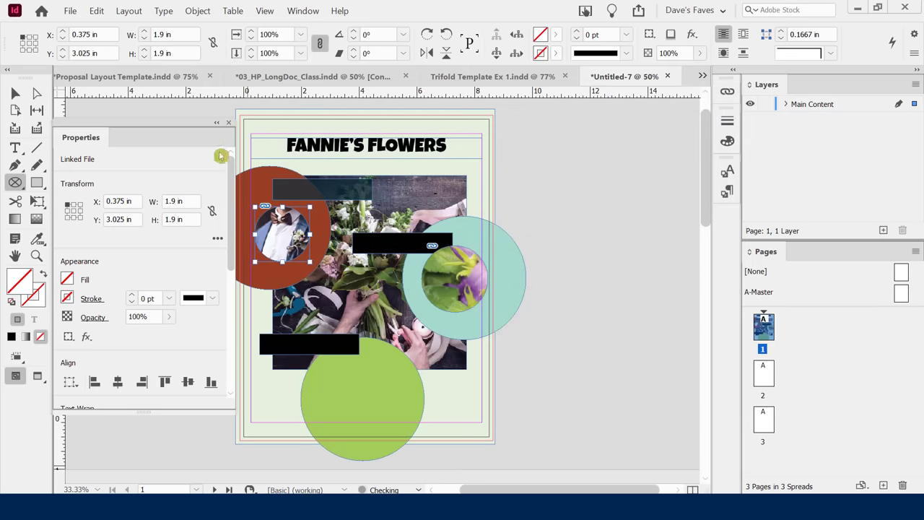
pyautogui.click(15, 94)
pyautogui.click(570, 289)
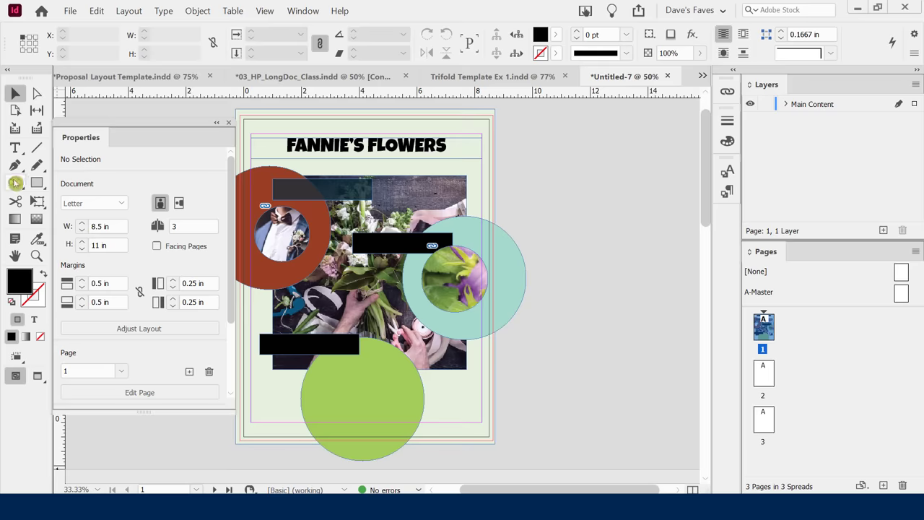
# Draw a circular frame inside the green circle and place AdobeStock_150932245, the pink rose photo, in it.
pyautogui.moveTo(14, 183); pyautogui.dragTo(96, 214)
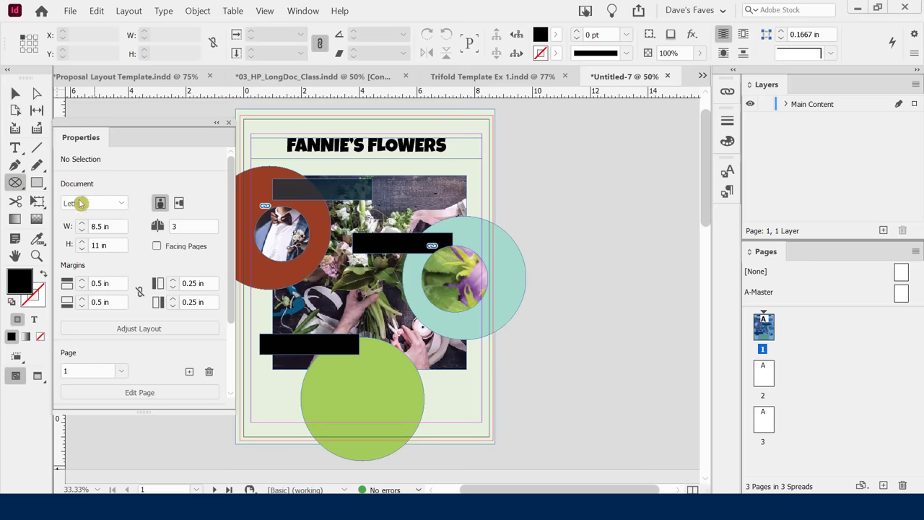
pyautogui.moveTo(332, 376); pyautogui.dragTo(396, 437)
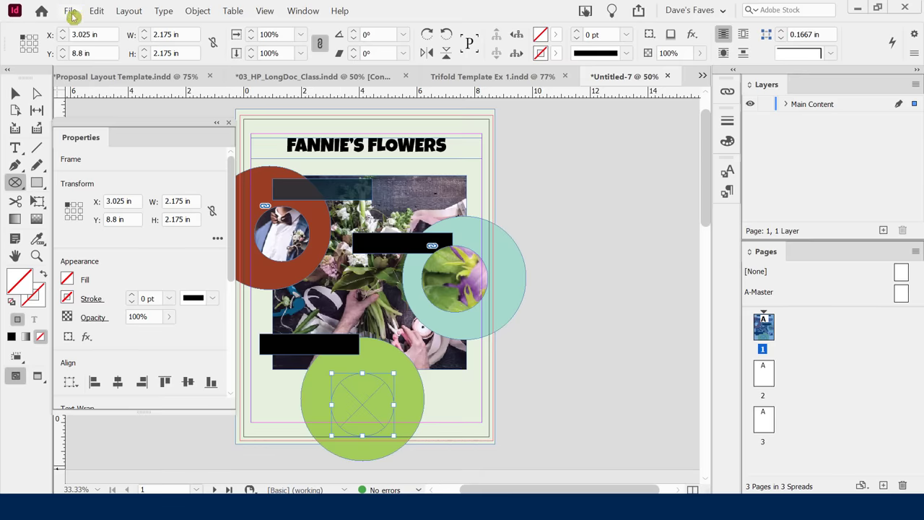
pyautogui.hotkey('ctrl', 'd')
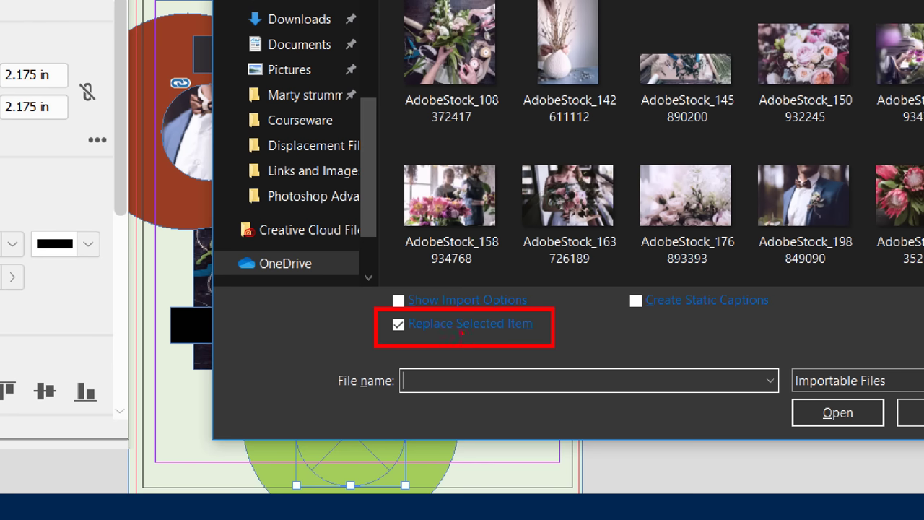
pyautogui.moveTo(450, 335); pyautogui.dragTo(531, 334)
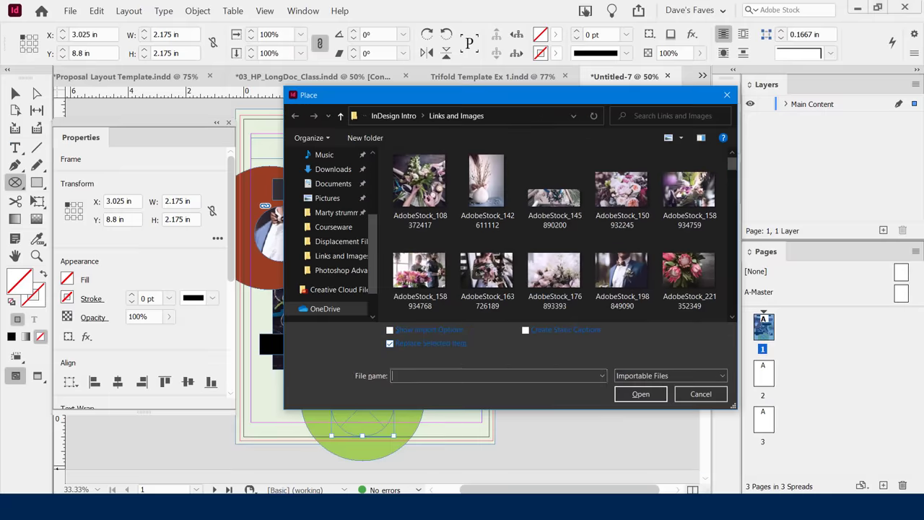
pyautogui.doubleClick(633, 205)
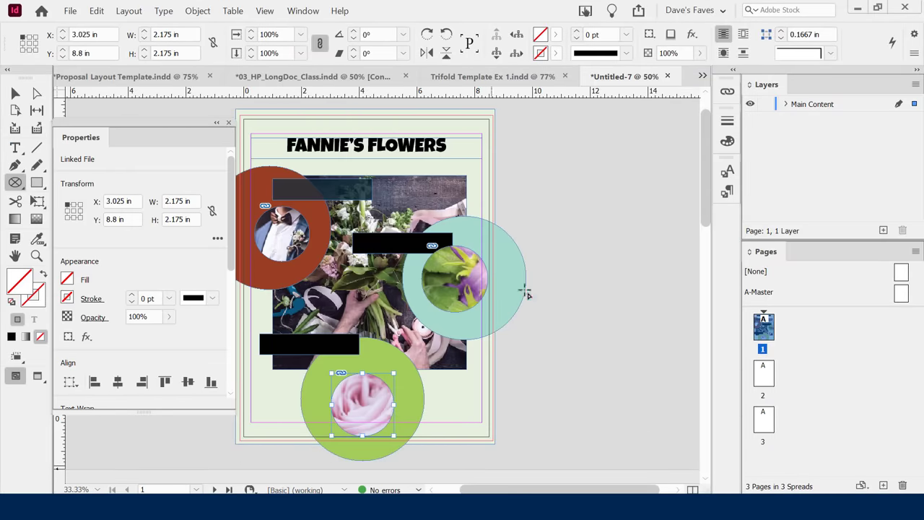
pyautogui.click(15, 93)
pyautogui.click(572, 326)
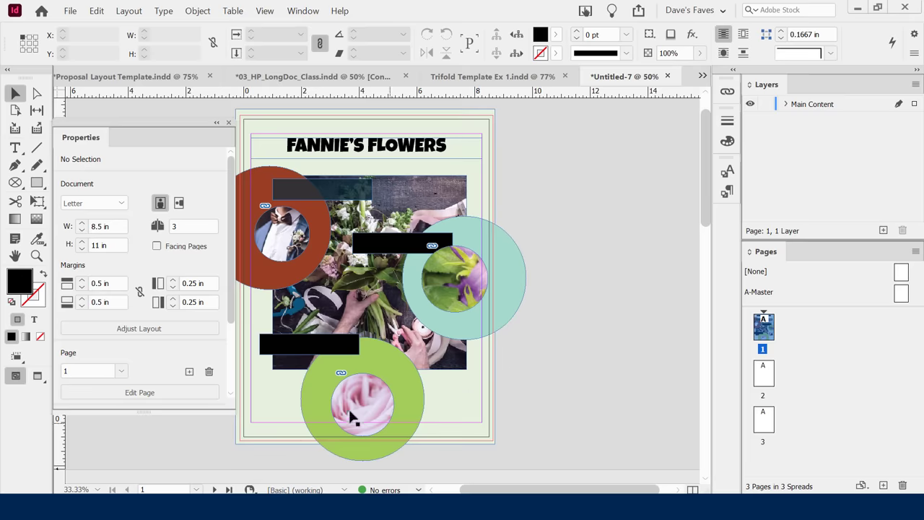
# Try Fit Content to Frame, Content-Aware Fit and Fit Content Proportionally on the bellflower photo, undoing the last.
pyautogui.click(442, 301)
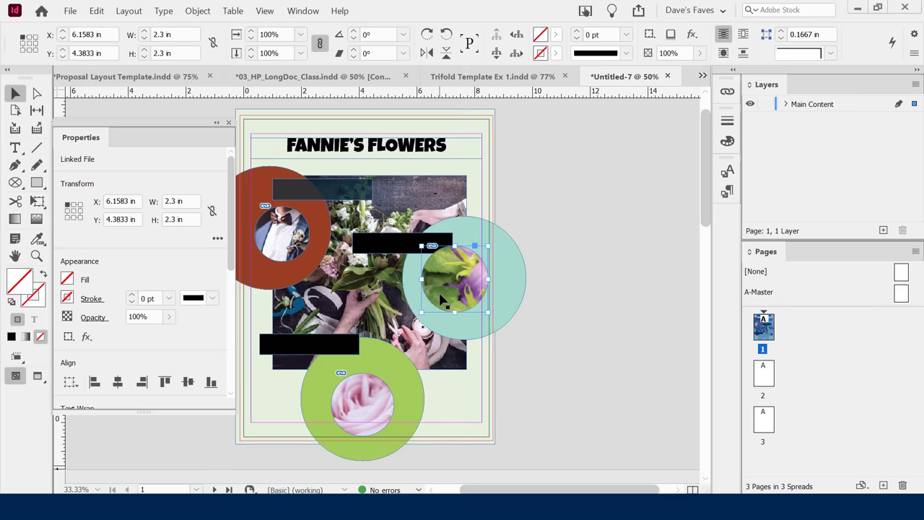
pyautogui.rightClick(439, 299)
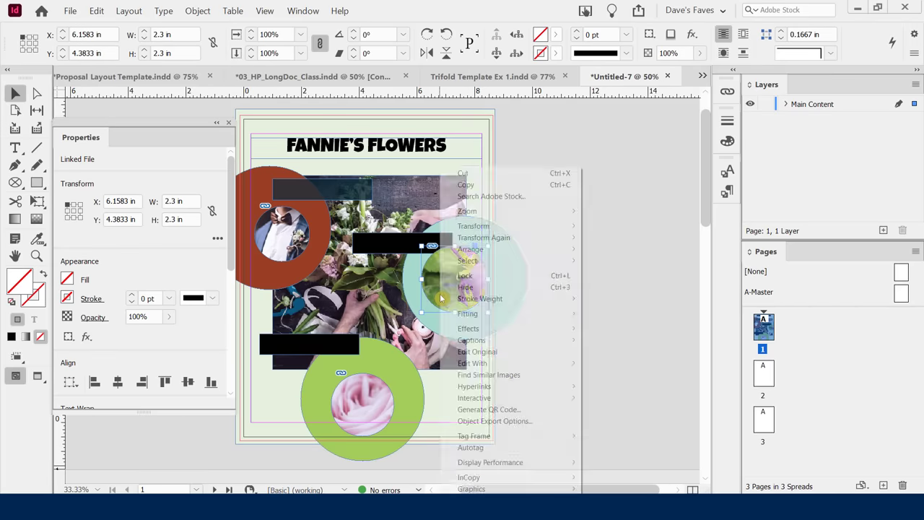
pyautogui.moveTo(451, 312)
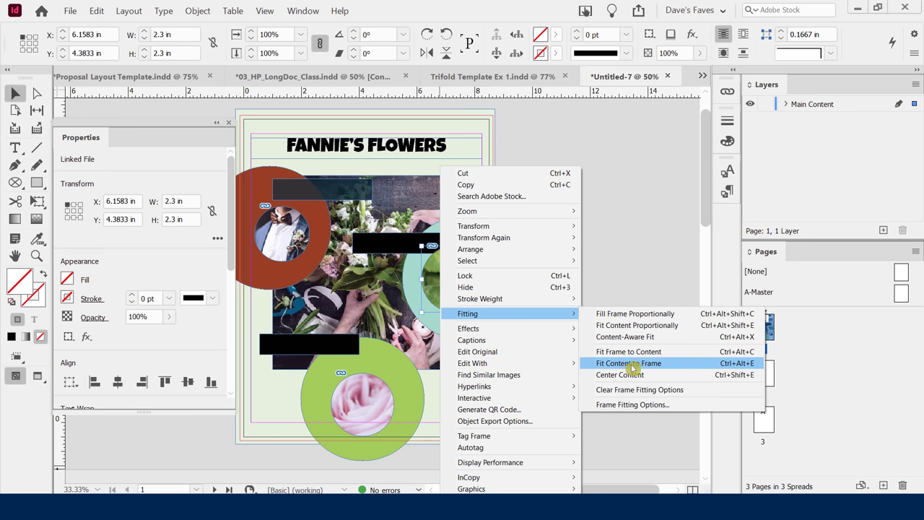
pyautogui.click(628, 368)
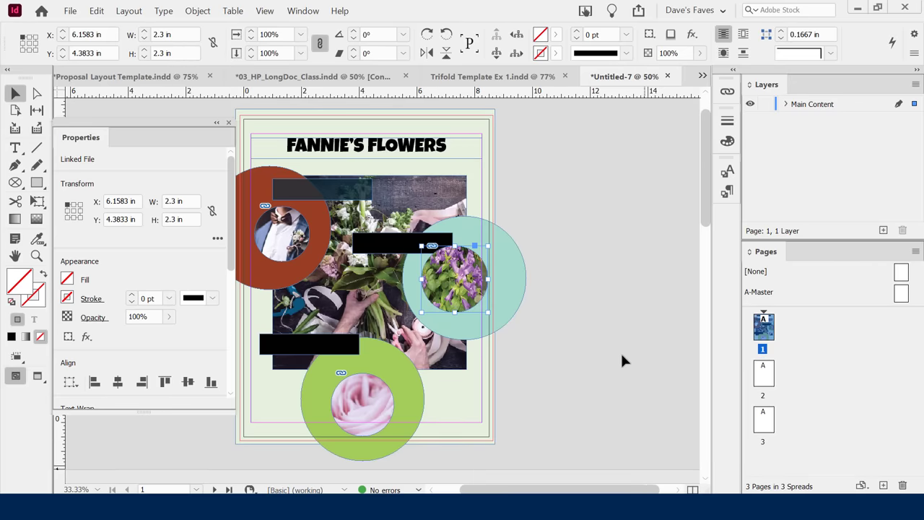
pyautogui.rightClick(464, 268)
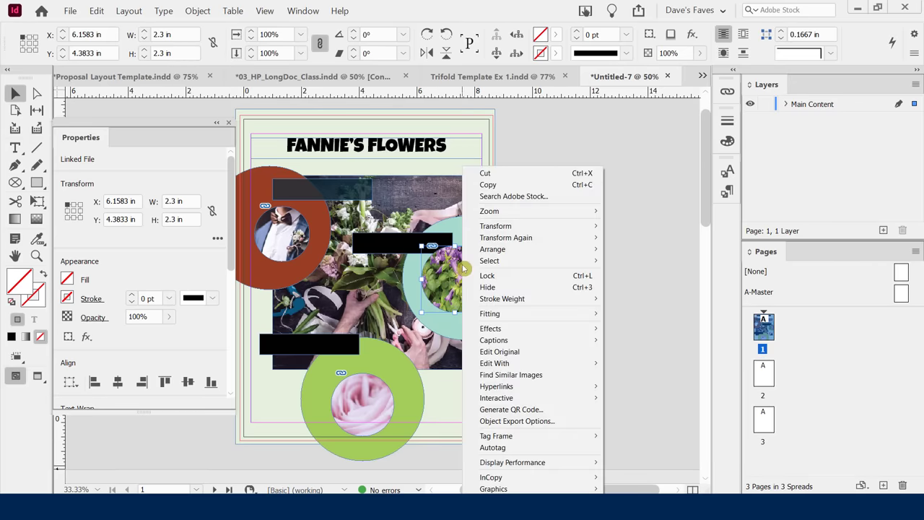
pyautogui.moveTo(527, 314)
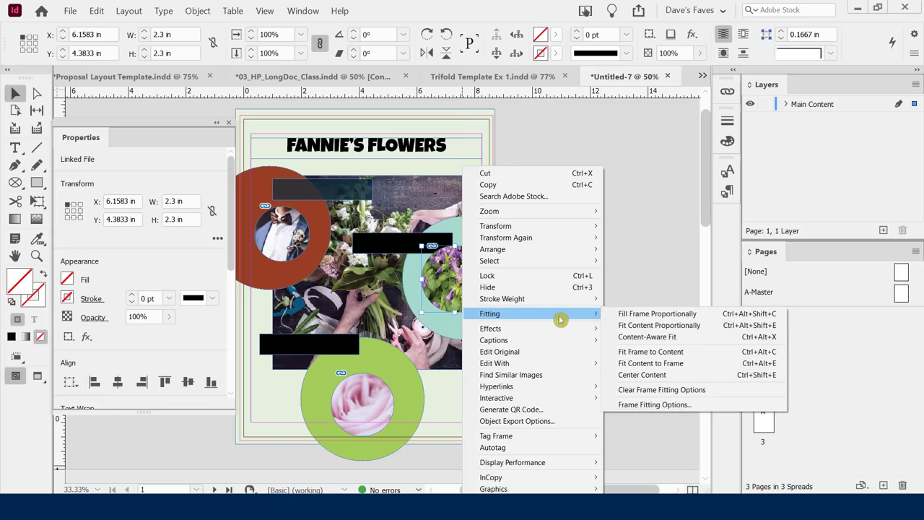
pyautogui.click(653, 337)
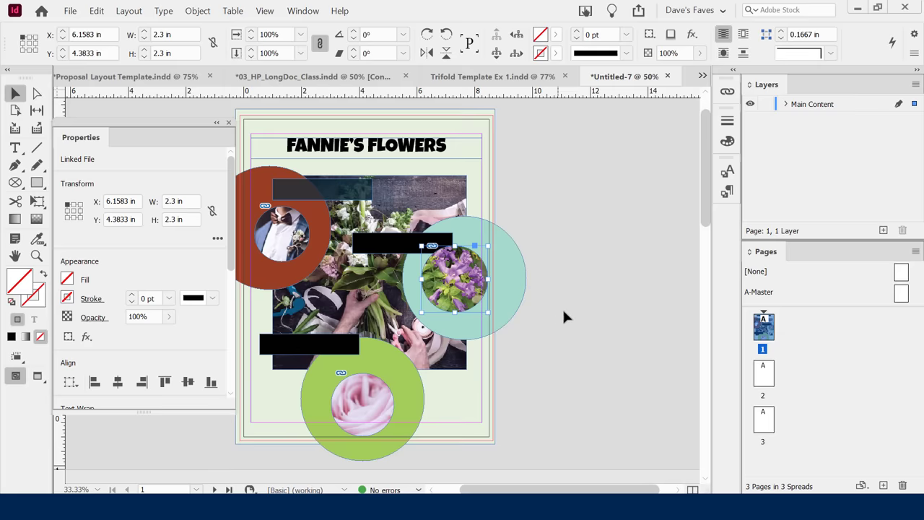
pyautogui.rightClick(456, 261)
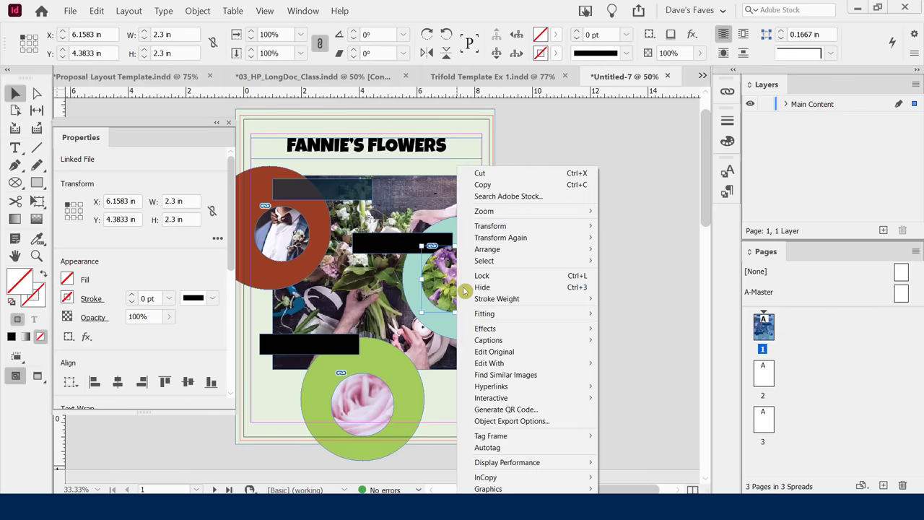
pyautogui.moveTo(509, 319)
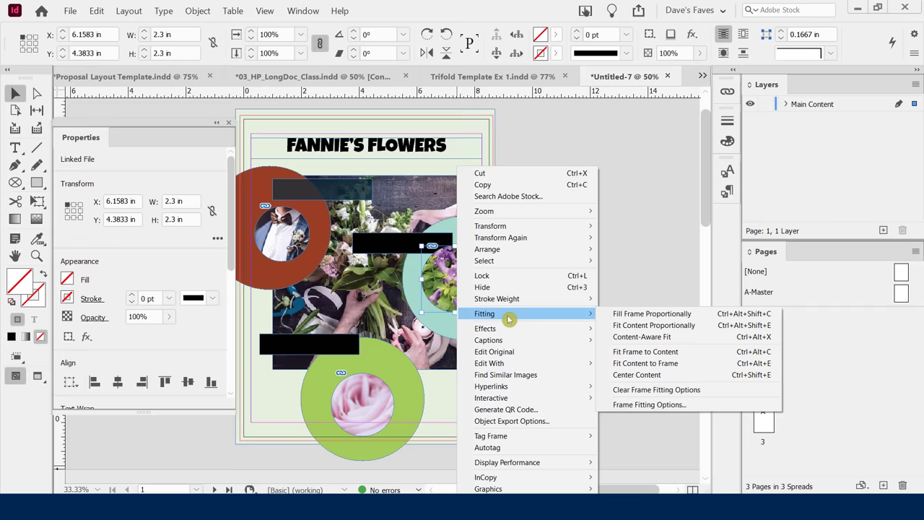
pyautogui.click(641, 324)
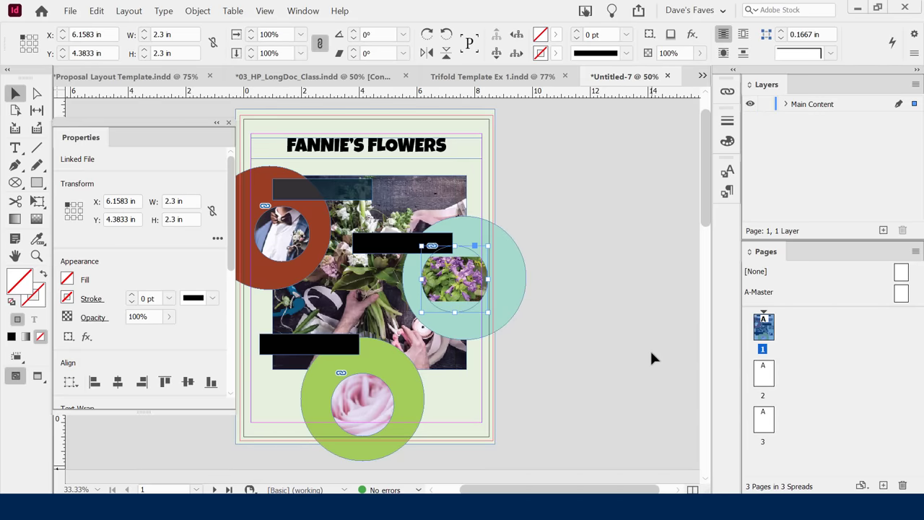
pyautogui.hotkey('ctrl', 'alt', 'shift', 'c')
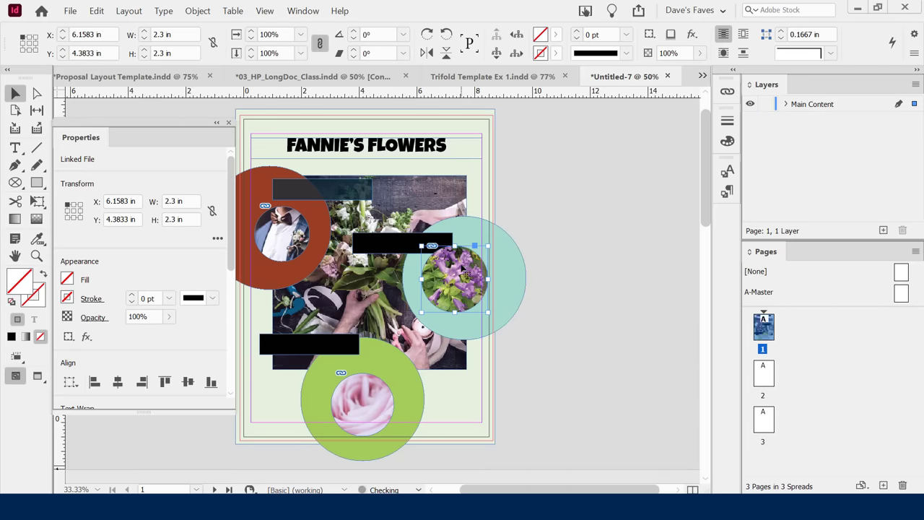
# Slide the bellflower photo right inside its circle so the blooms sit centred.
pyautogui.click(455, 275)
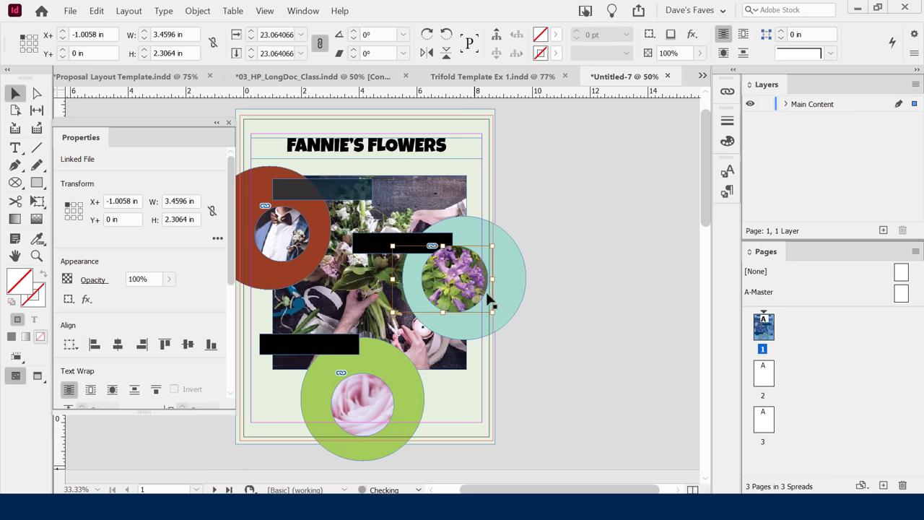
pyautogui.moveTo(453, 282); pyautogui.dragTo(453, 285)
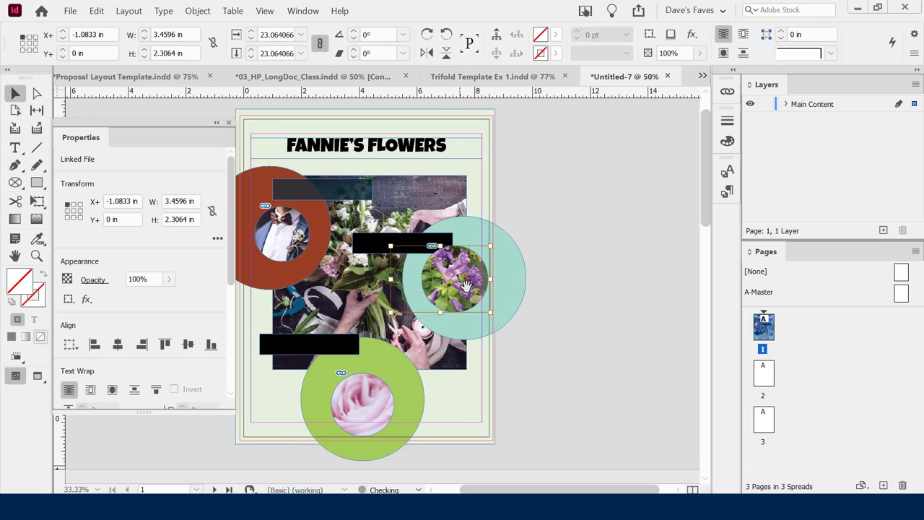
pyautogui.click(563, 366)
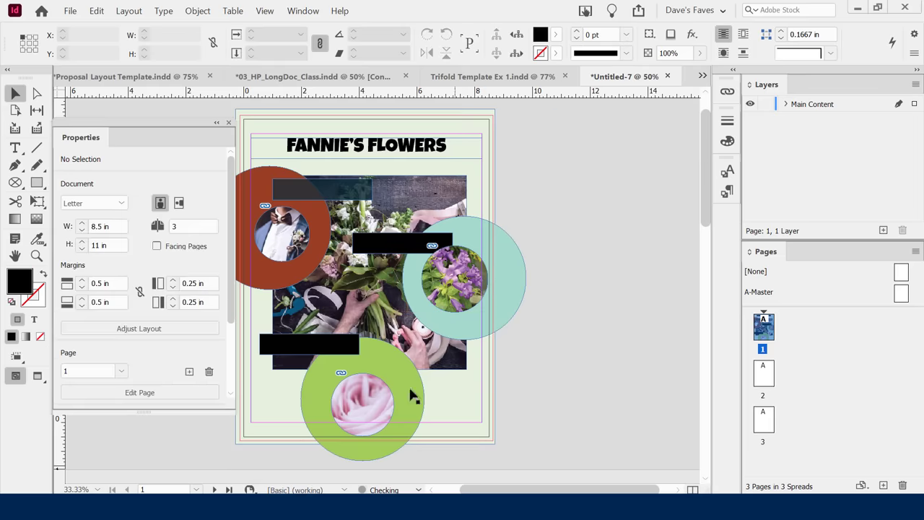
pyautogui.click(359, 392)
# Apply Fit Content to Frame, then Content-Aware Fit, to the rose bouquet photo.
pyautogui.rightClick(366, 395)
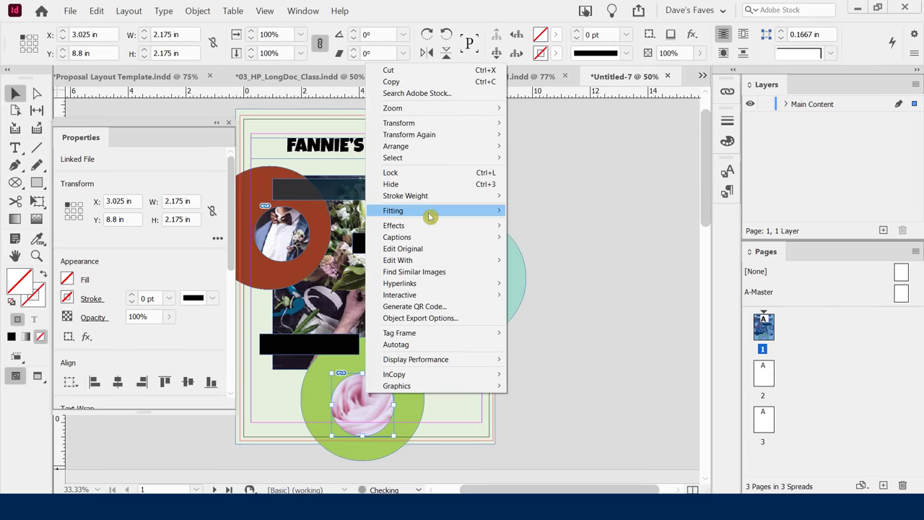
pyautogui.moveTo(431, 212)
pyautogui.click(567, 261)
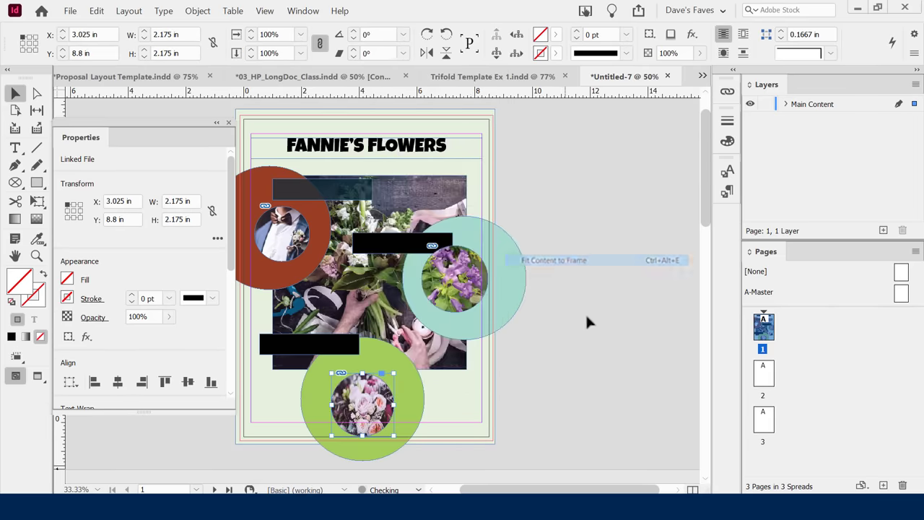
pyautogui.rightClick(366, 392)
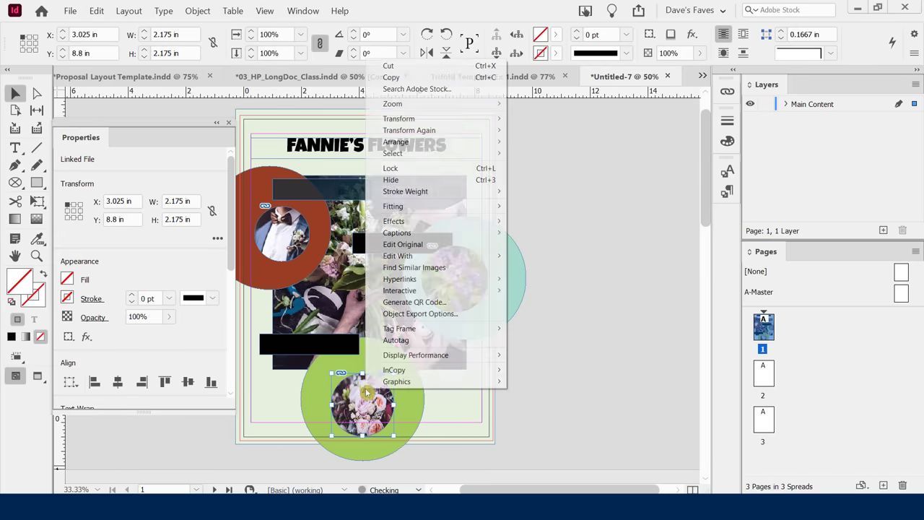
pyautogui.moveTo(435, 208)
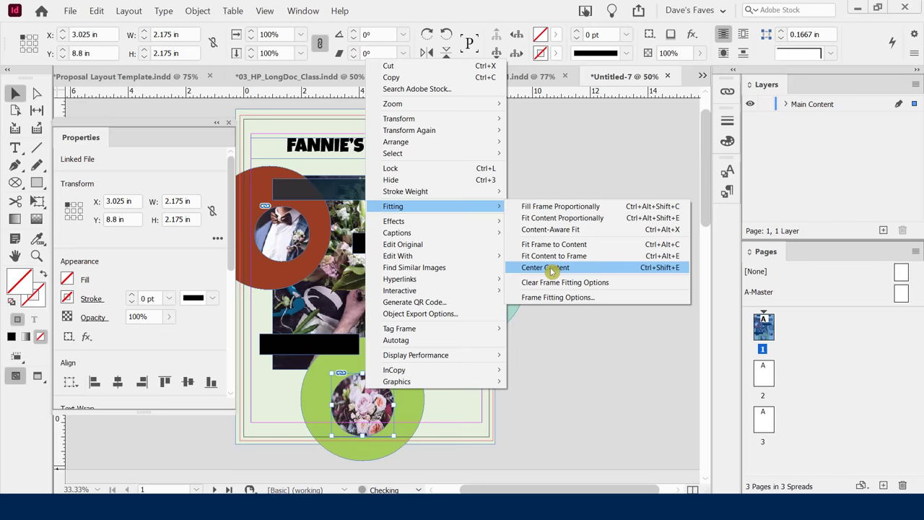
pyautogui.click(551, 229)
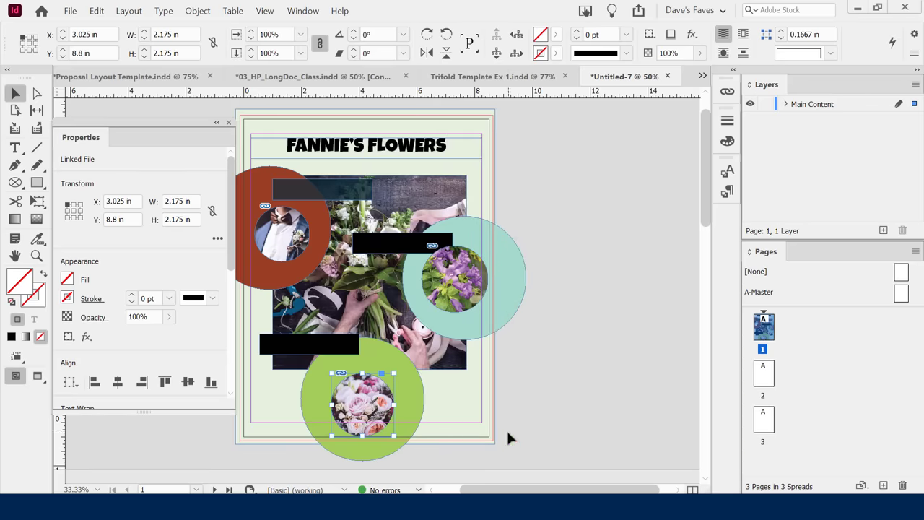
# Shift the bouquet photo within its circle and nudge it right then left to centre it.
pyautogui.click(362, 401)
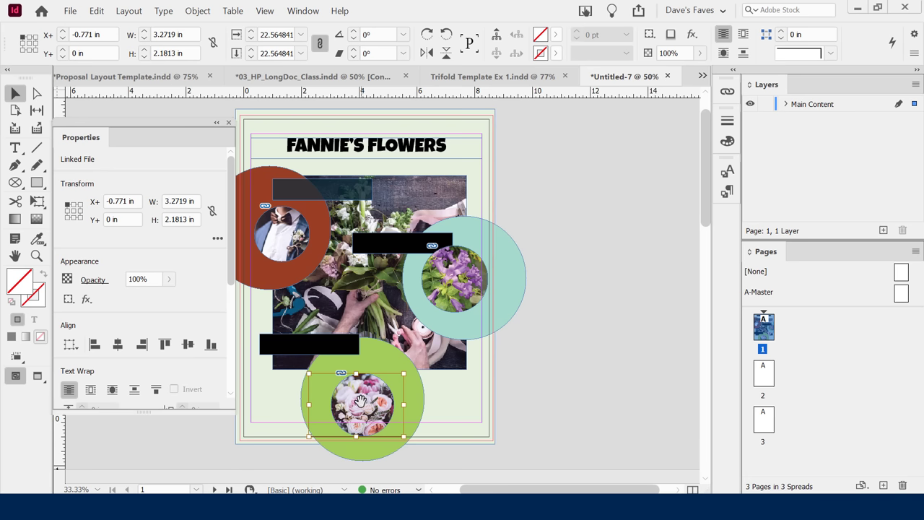
pyautogui.moveTo(361, 402); pyautogui.dragTo(359, 401)
pyautogui.press('Right')
pyautogui.press('Right')
pyautogui.press('Right')
pyautogui.press('Right')
pyautogui.press('Right')
pyautogui.press('Right')
pyautogui.press('Right')
pyautogui.press('Right')
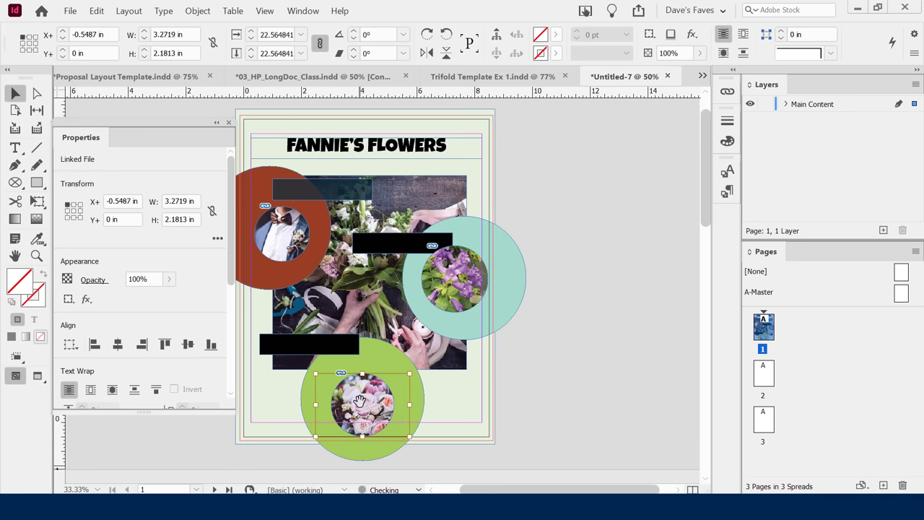
pyautogui.press('Left')
pyautogui.press('Left')
pyautogui.press('Left')
pyautogui.press('Left')
pyautogui.press('Left')
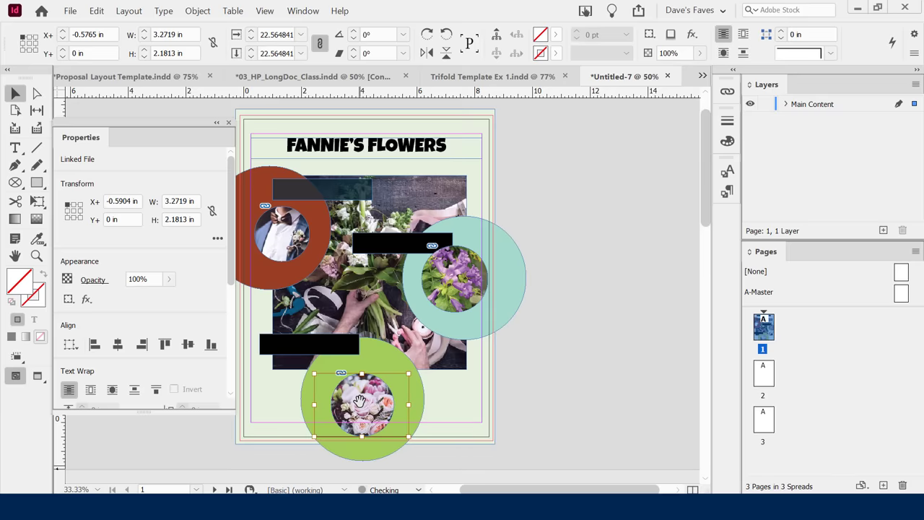
pyautogui.click(549, 366)
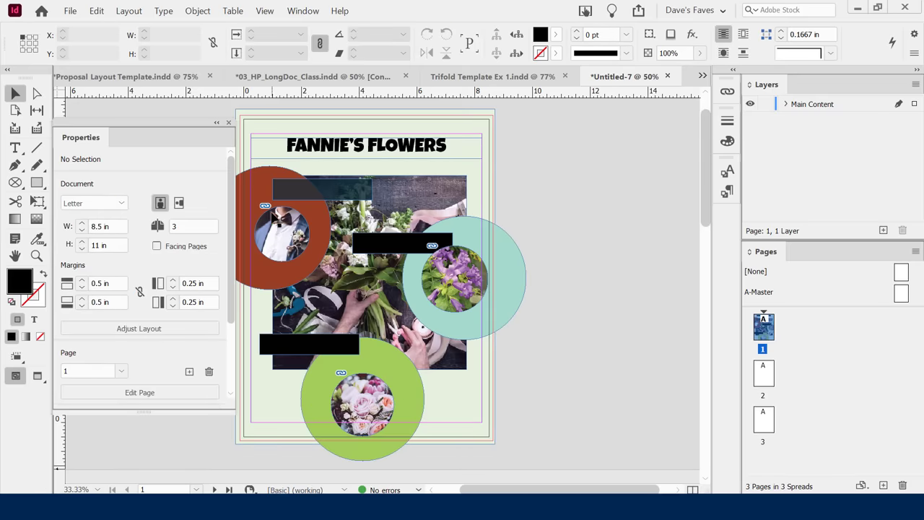
pyautogui.click(280, 229)
# Apply Fit Content to Frame, then Content-Aware Fit, to the groom photo in the red circle.
pyautogui.rightClick(279, 229)
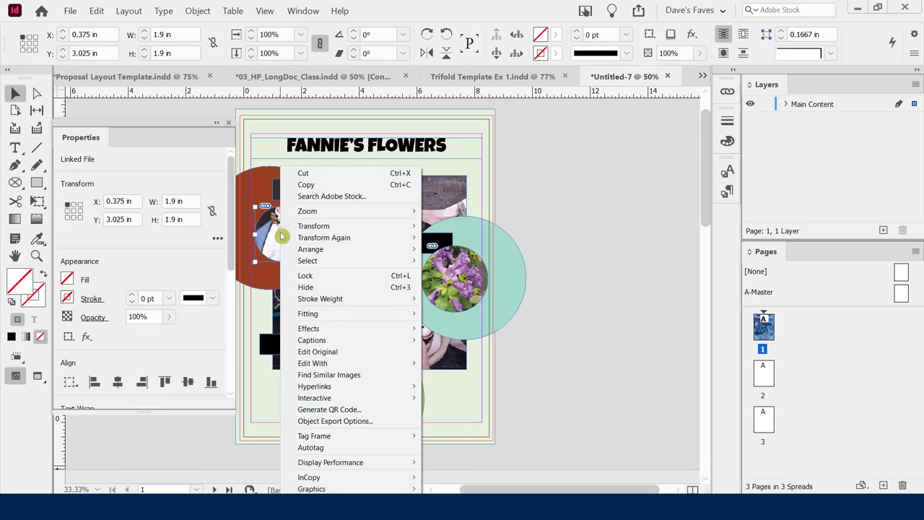
pyautogui.moveTo(387, 316)
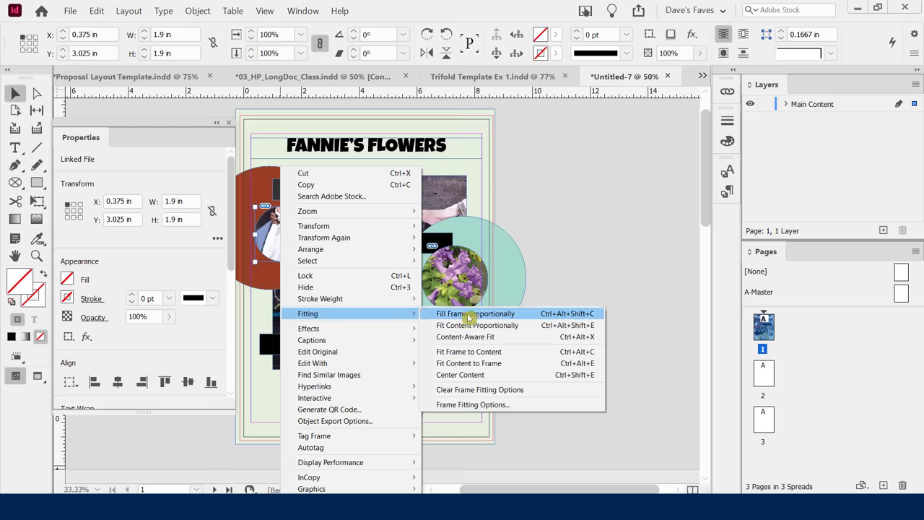
pyautogui.click(468, 365)
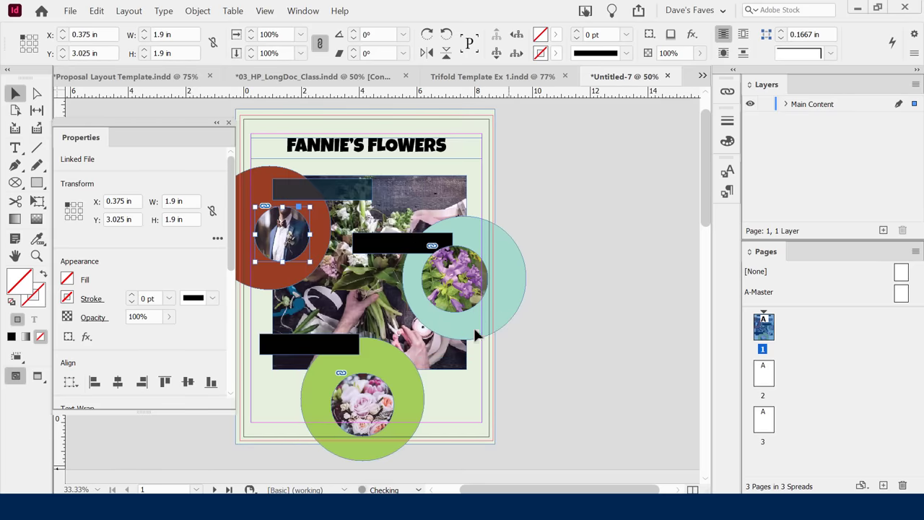
pyautogui.rightClick(287, 230)
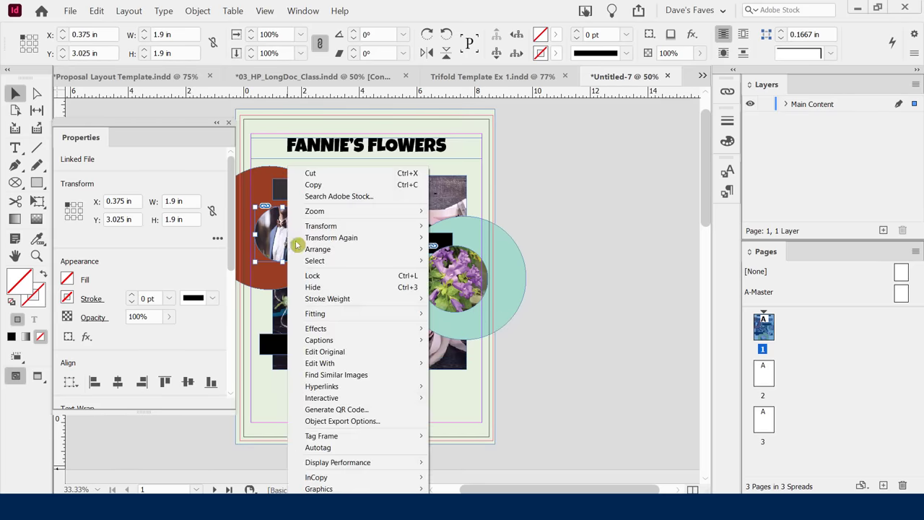
pyautogui.moveTo(370, 319)
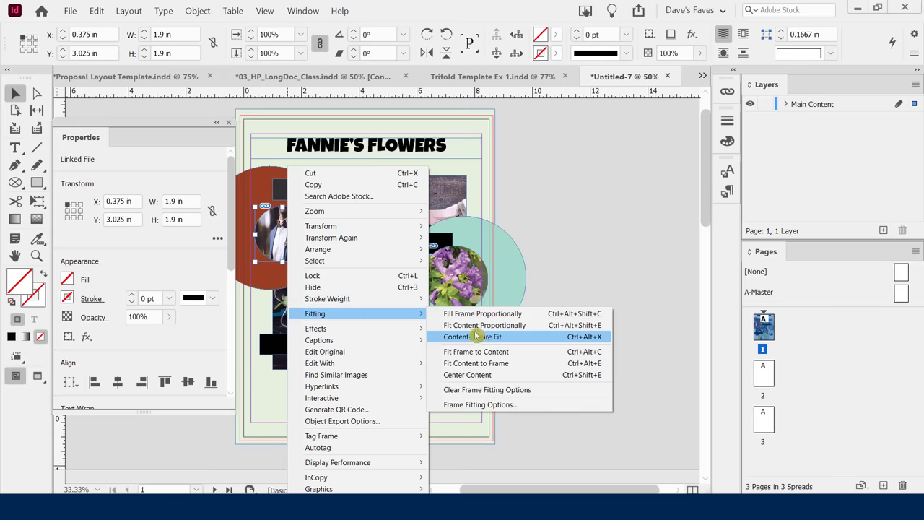
pyautogui.click(467, 337)
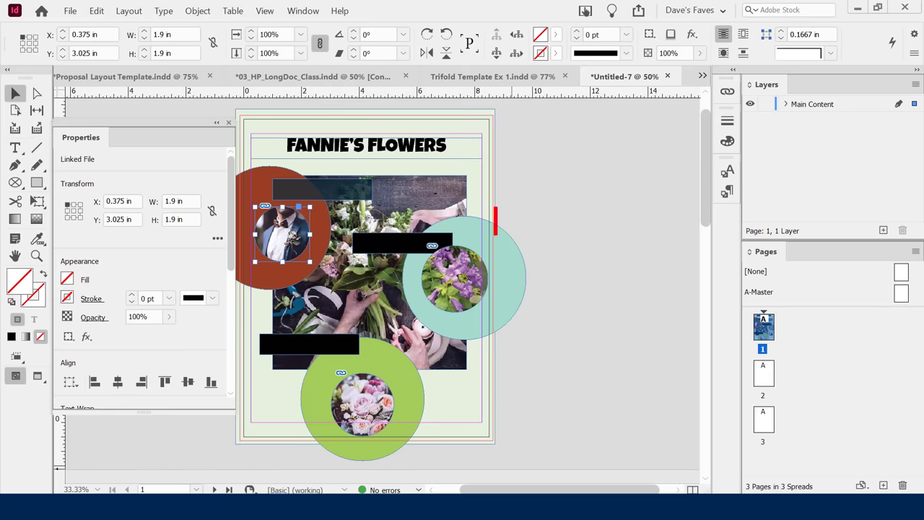
# Type the words FRAME and CONTENT.
pyautogui.write('FRAME')
pyautogui.press('Return')
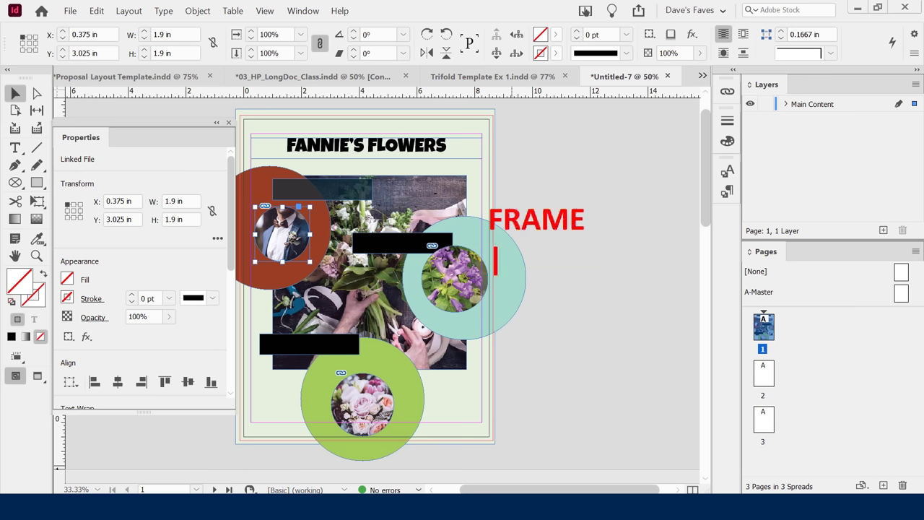
pyautogui.write('CONTENT')
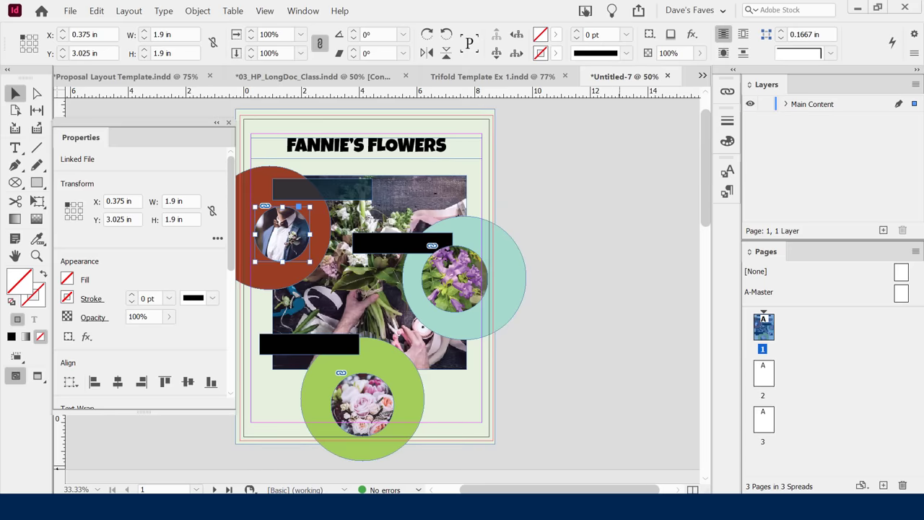
# Test enlarging and cropping the large flower photo frame, undoing each change.
pyautogui.click(431, 199)
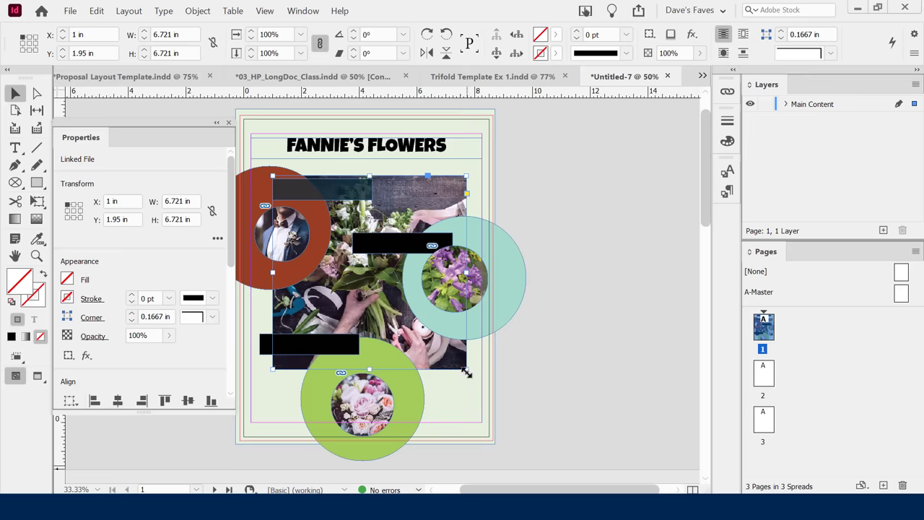
pyautogui.moveTo(467, 370); pyautogui.dragTo(518, 424)
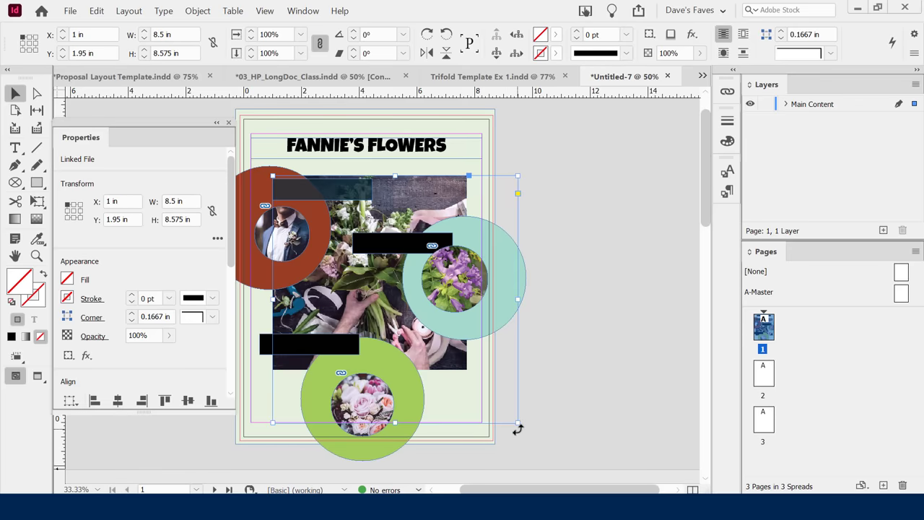
pyautogui.doubleClick(518, 424)
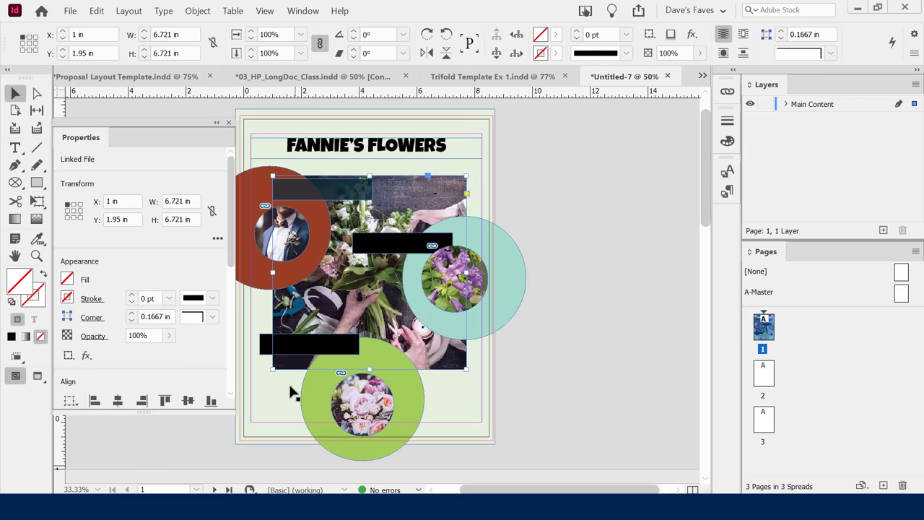
pyautogui.moveTo(273, 368); pyautogui.dragTo(244, 408)
pyautogui.hotkey('ctrl', 'z')
pyautogui.moveTo(273, 369); pyautogui.dragTo(331, 298)
pyautogui.hotkey('ctrl', 'z')
# Enable Auto-Fit on the flower image and test shrinking it with its frame, then undo.
pyautogui.click(353, 273)
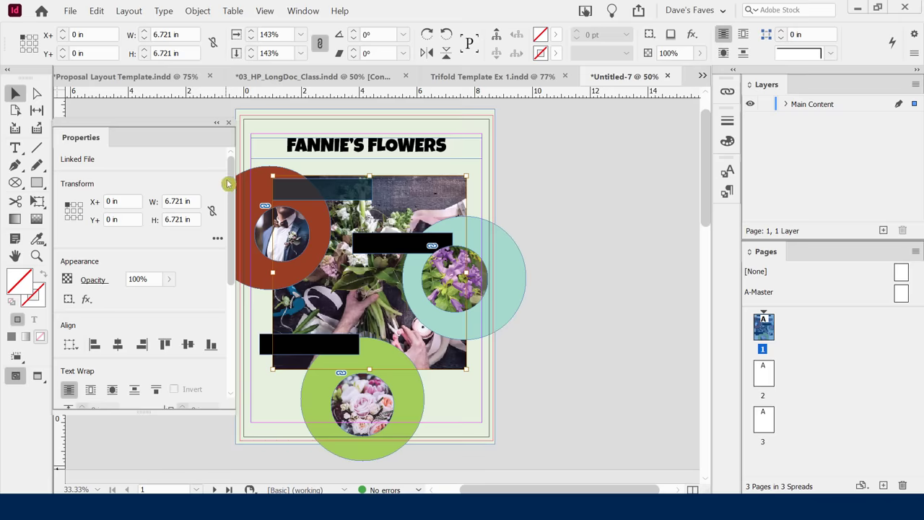
pyautogui.moveTo(230, 176); pyautogui.dragTo(228, 284)
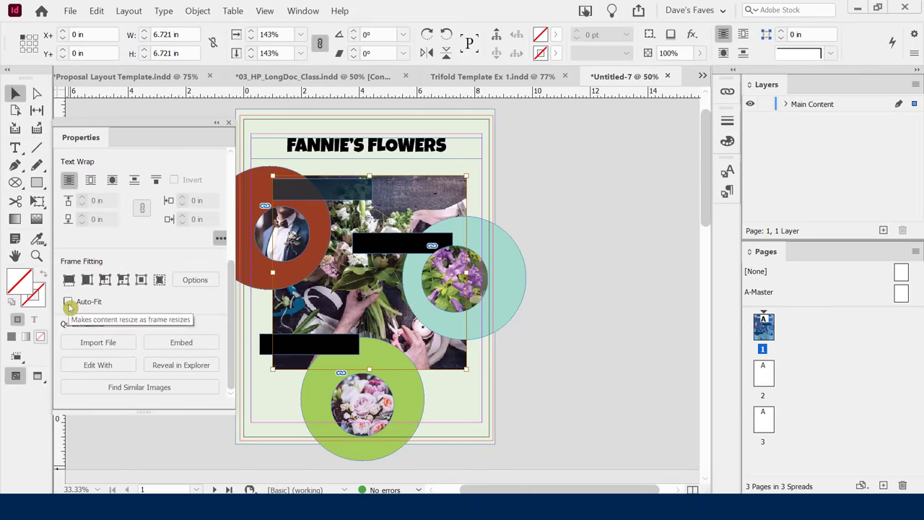
pyautogui.click(68, 303)
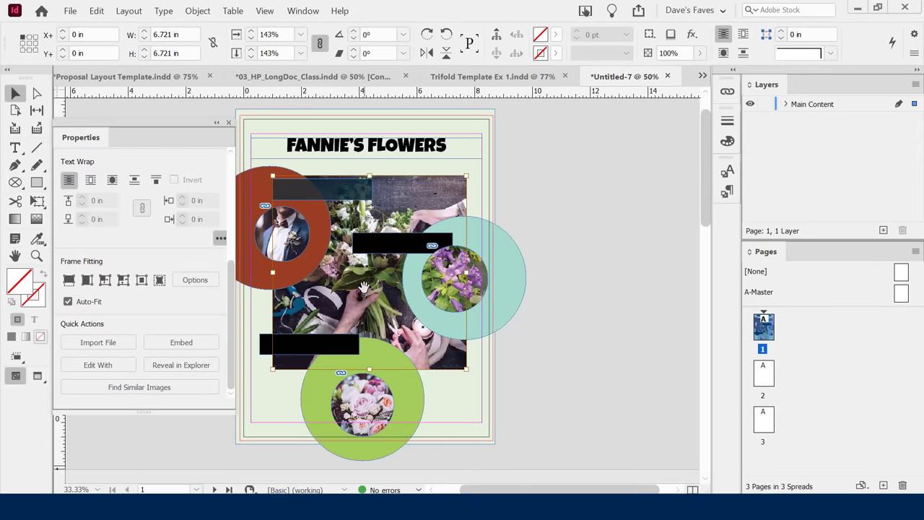
pyautogui.click(588, 317)
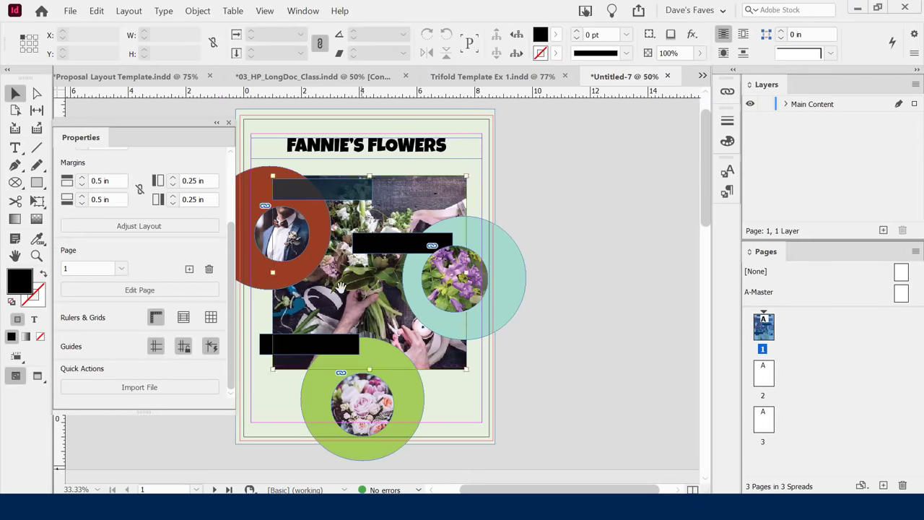
pyautogui.click(278, 265)
pyautogui.moveTo(237, 276); pyautogui.dragTo(231, 335)
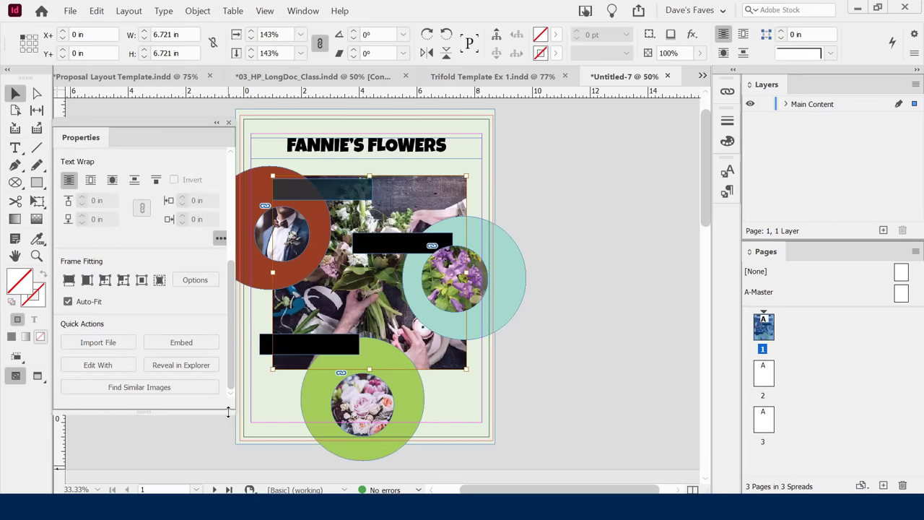
pyautogui.moveTo(272, 369); pyautogui.dragTo(318, 329)
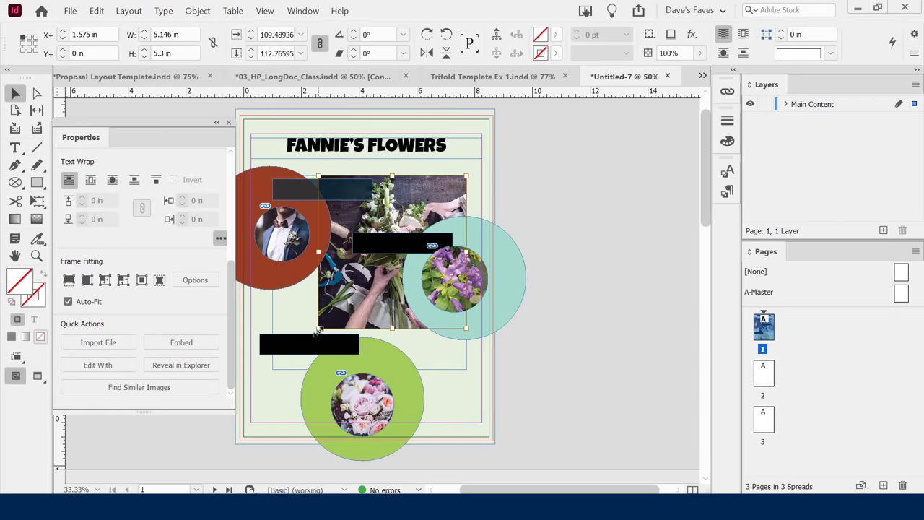
pyautogui.hotkey('ctrl', 'z')
pyautogui.click(574, 393)
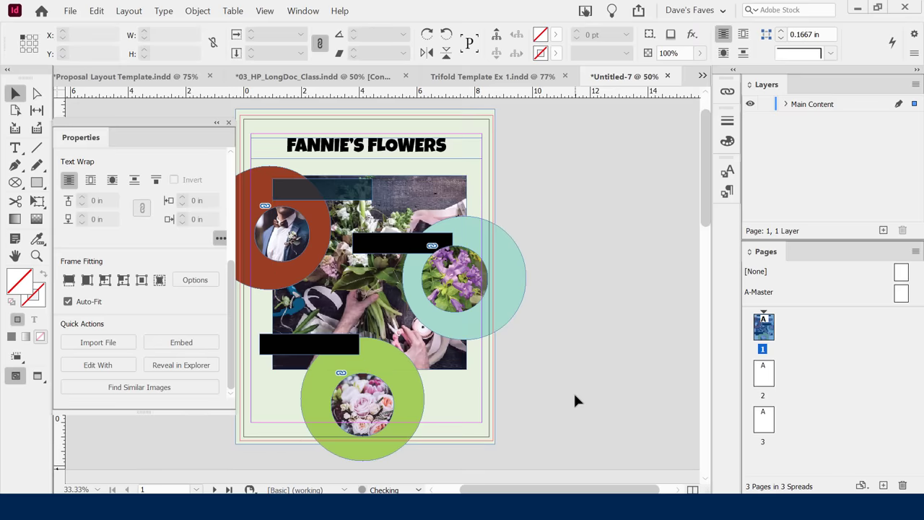
# Resize and move the flower photo frame up so it covers the whole page.
pyautogui.click(315, 312)
pyautogui.moveTo(232, 250); pyautogui.dragTo(244, 333)
pyautogui.moveTo(272, 369); pyautogui.dragTo(240, 418)
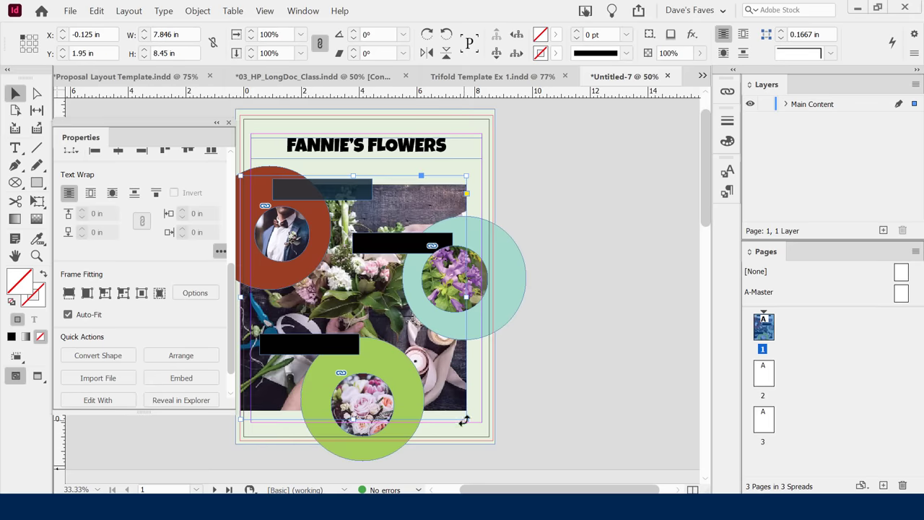
pyautogui.moveTo(464, 420); pyautogui.dragTo(481, 434)
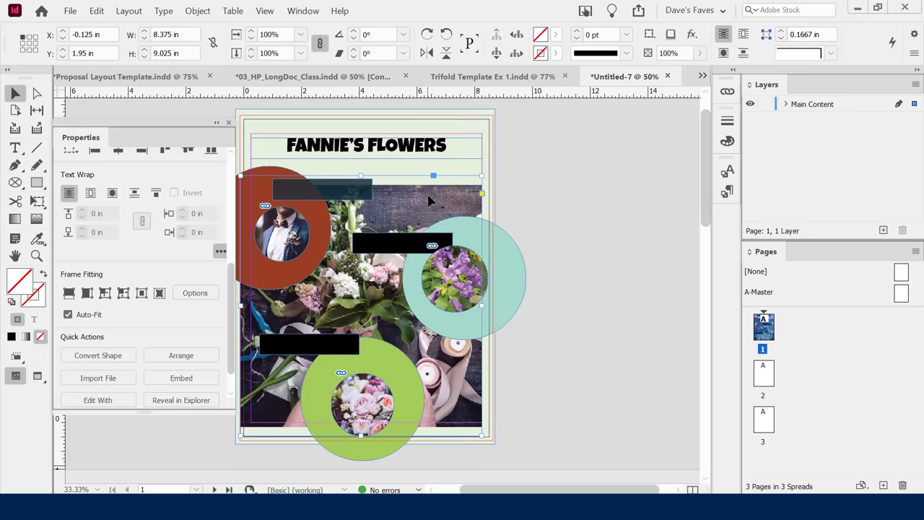
pyautogui.moveTo(428, 201); pyautogui.dragTo(428, 183)
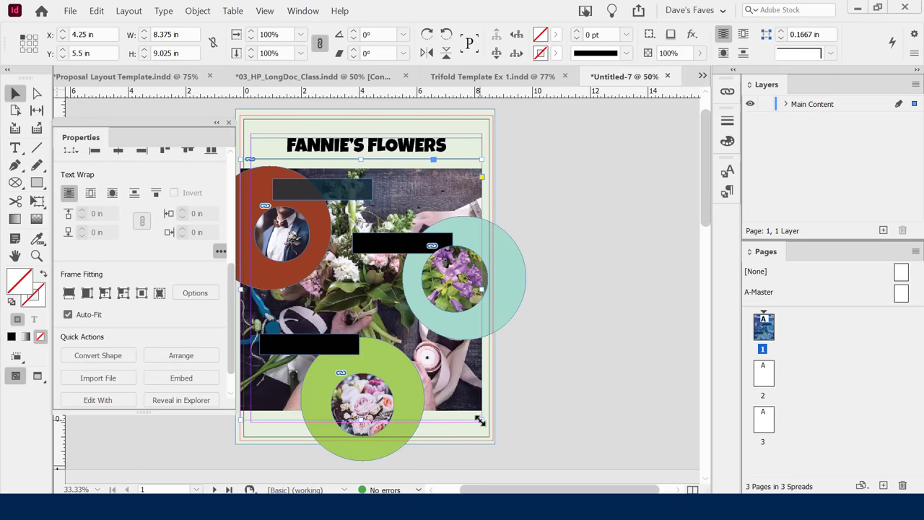
pyautogui.moveTo(479, 420); pyautogui.dragTo(488, 430)
pyautogui.click(578, 417)
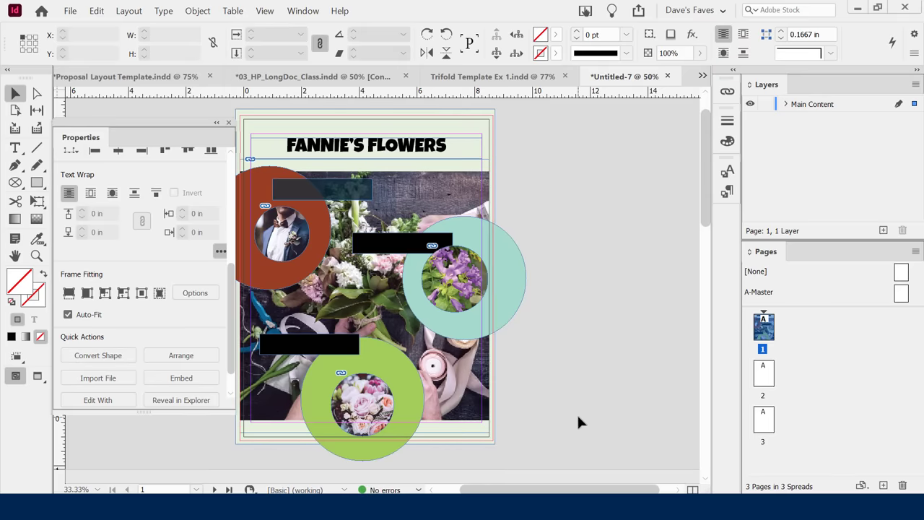
# Check the page in Preview mode, then reselect the background photo to adjust its opacity.
pyautogui.press('w')
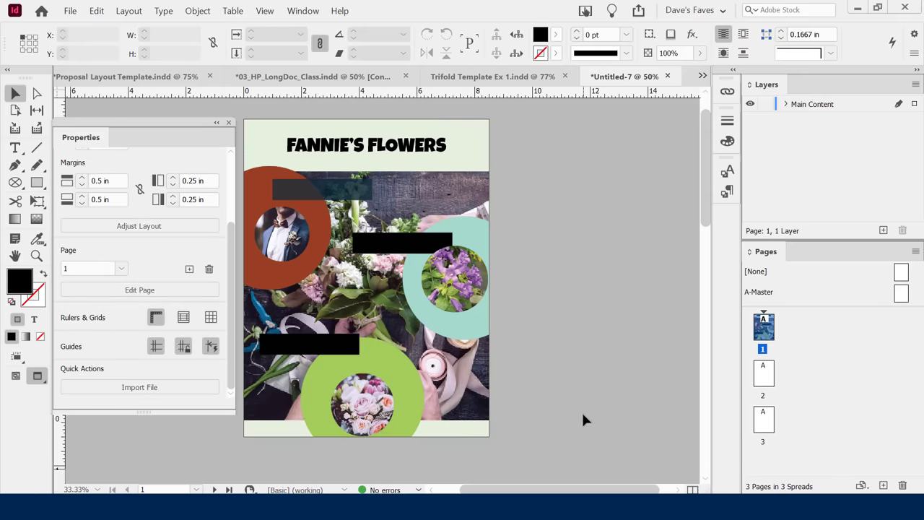
pyautogui.press('w')
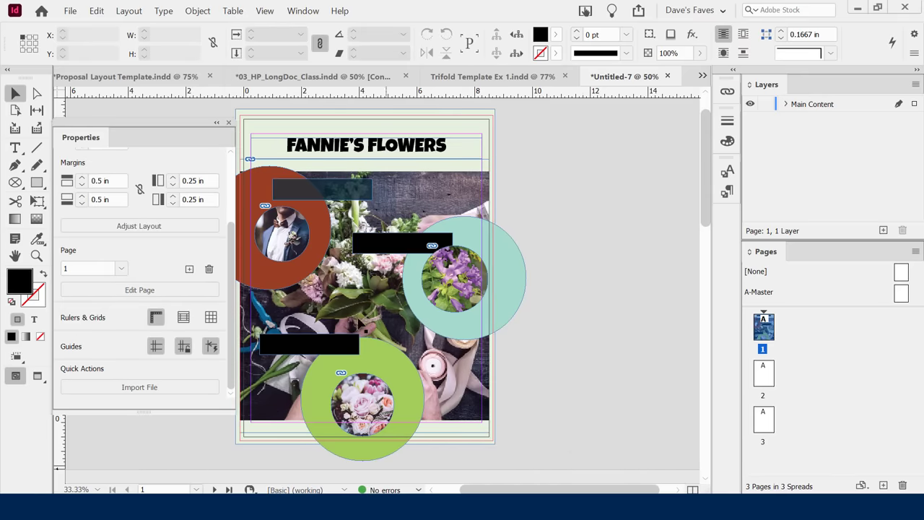
pyautogui.click(466, 200)
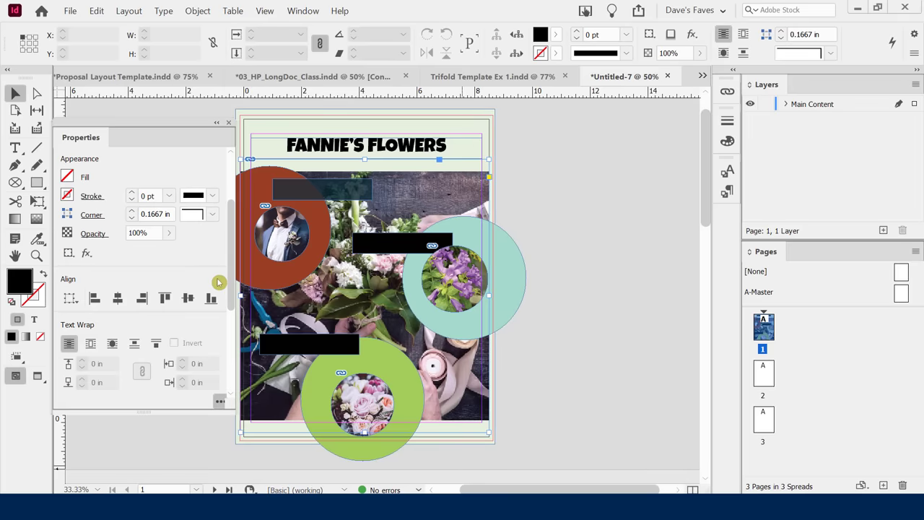
pyautogui.moveTo(229, 244); pyautogui.dragTo(235, 317)
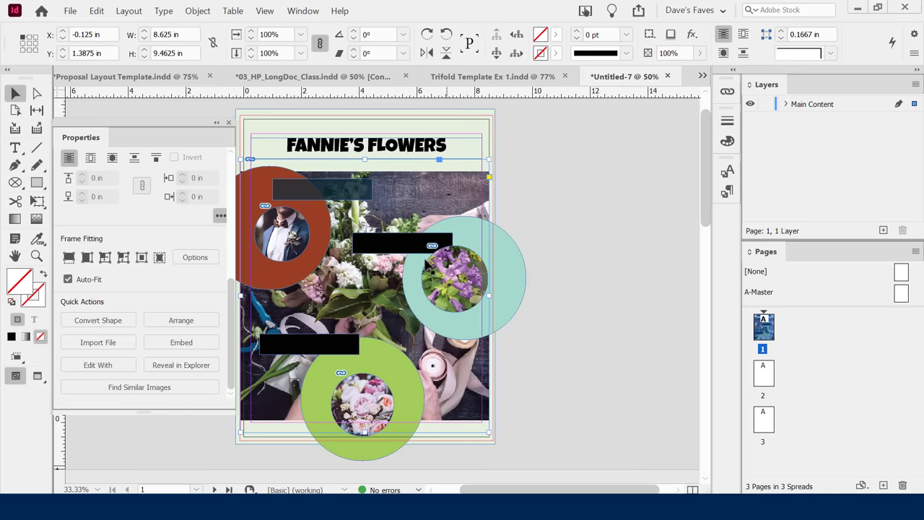
pyautogui.rightClick(431, 185)
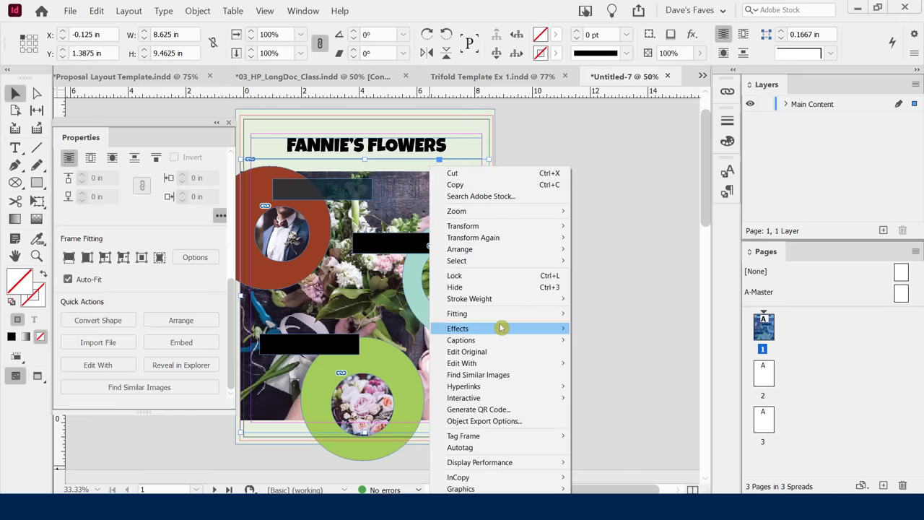
pyautogui.click(231, 277)
pyautogui.moveTo(231, 276)
pyautogui.mouseDown()
pyautogui.moveTo(221, 264)
pyautogui.moveTo(228, 286)
pyautogui.moveTo(245, 221)
pyautogui.moveTo(248, 300)
pyautogui.moveTo(250, 228)
pyautogui.moveTo(242, 283)
pyautogui.moveTo(241, 226)
pyautogui.mouseUp()
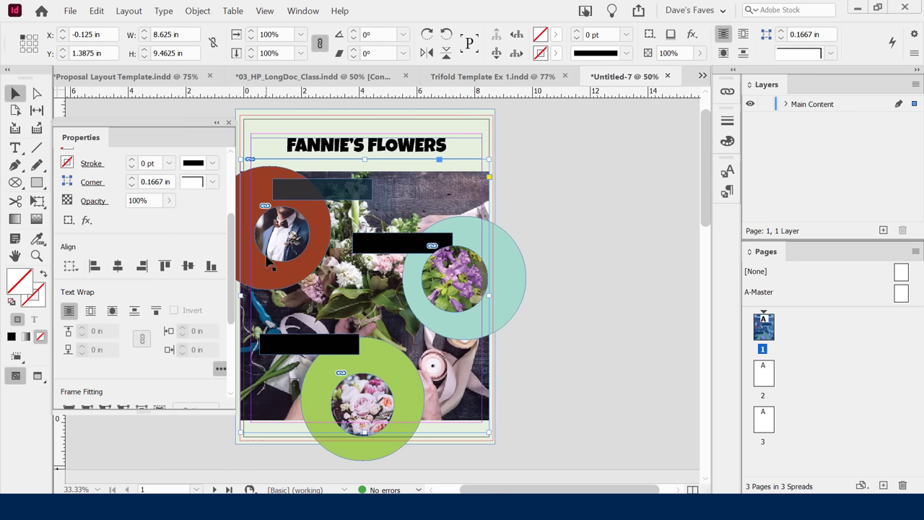
pyautogui.click(168, 202)
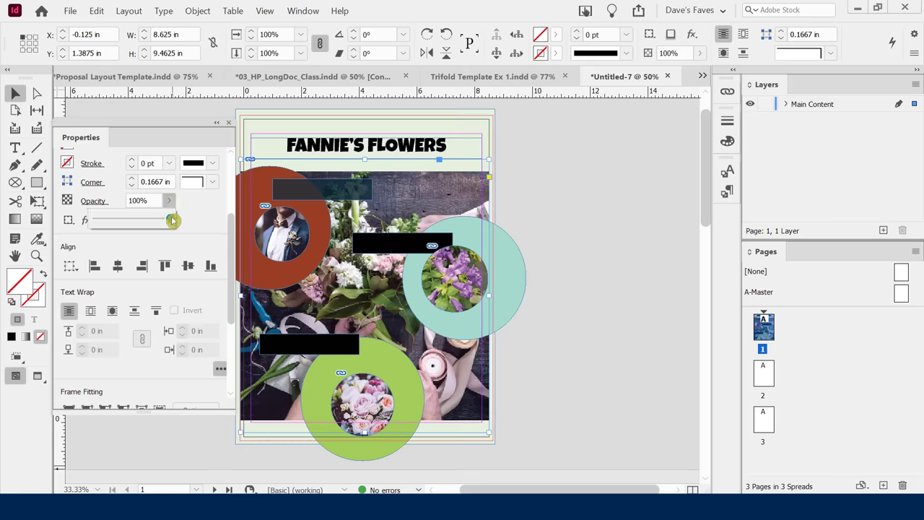
# Lower the background photo to 5% opacity, extend it past the page edges, and preview.
pyautogui.moveTo(168, 220); pyautogui.dragTo(97, 224)
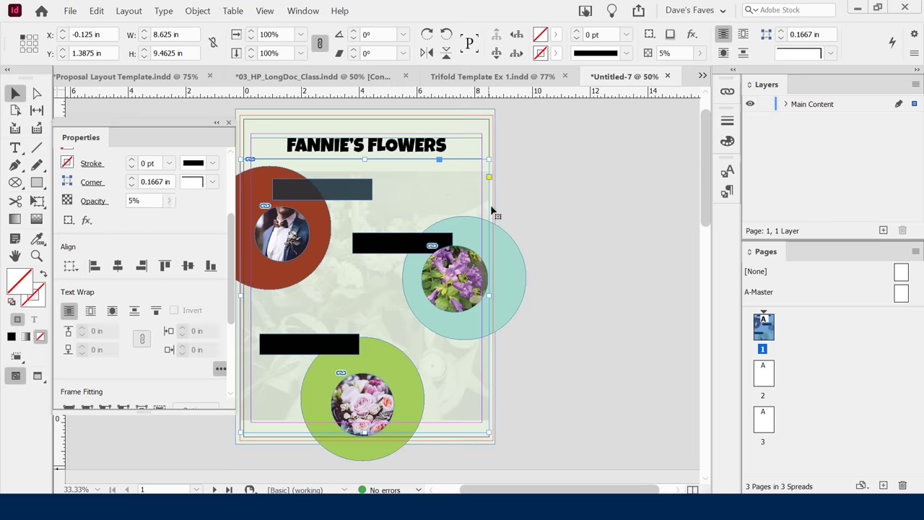
pyautogui.moveTo(487, 433); pyautogui.dragTo(469, 433)
pyautogui.press('w')
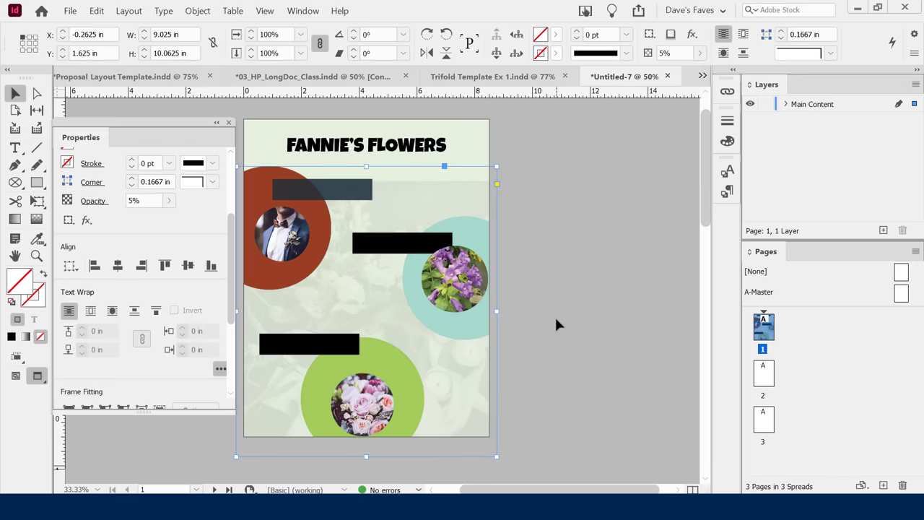
pyautogui.click(582, 286)
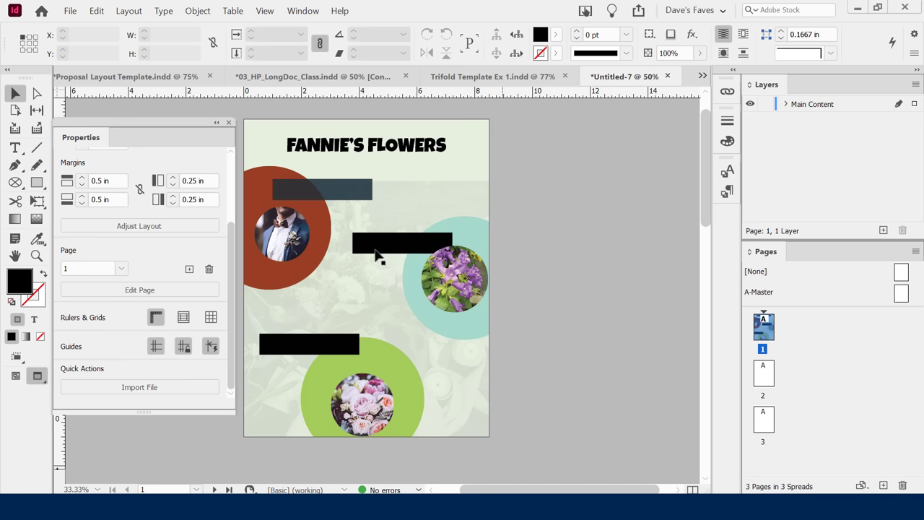
# Select and deselect the faded background frame, then expand the Main Content layer's object list.
pyautogui.click(283, 229)
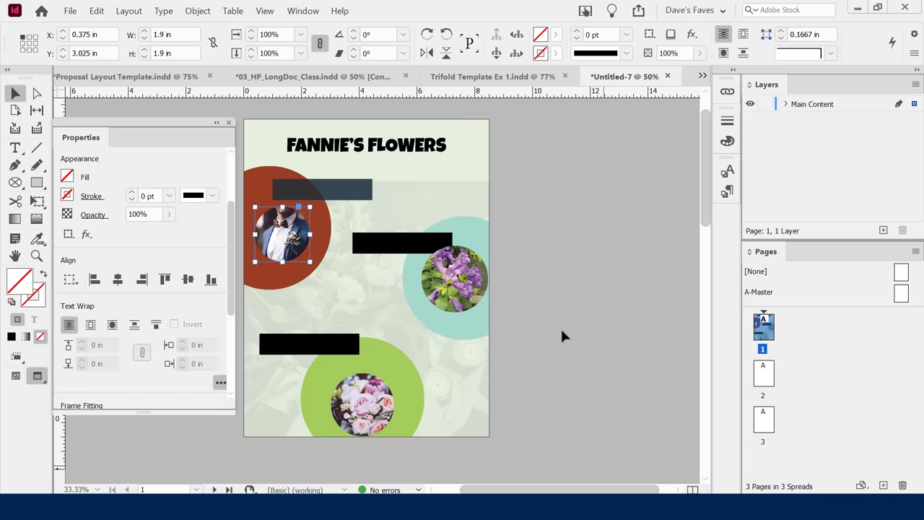
pyautogui.click(470, 382)
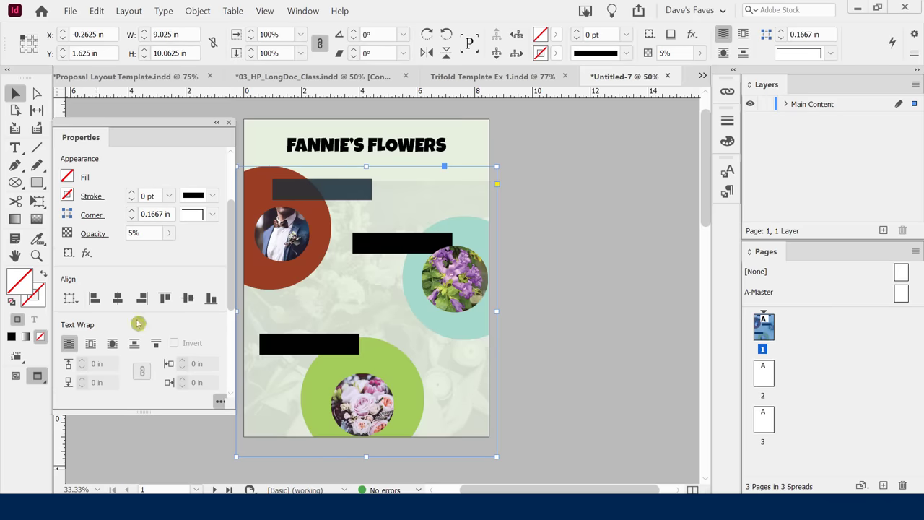
pyautogui.moveTo(232, 212); pyautogui.dragTo(217, 299)
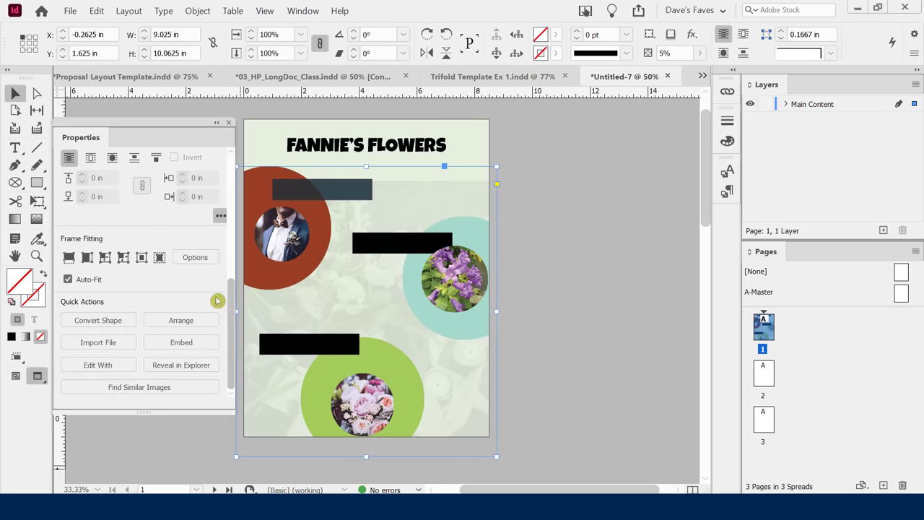
pyautogui.click(555, 345)
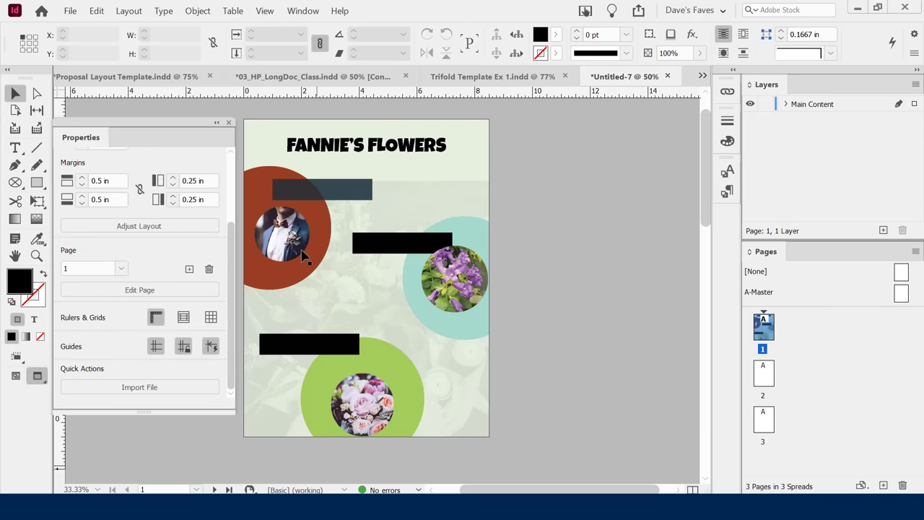
pyautogui.moveTo(231, 232); pyautogui.dragTo(233, 187)
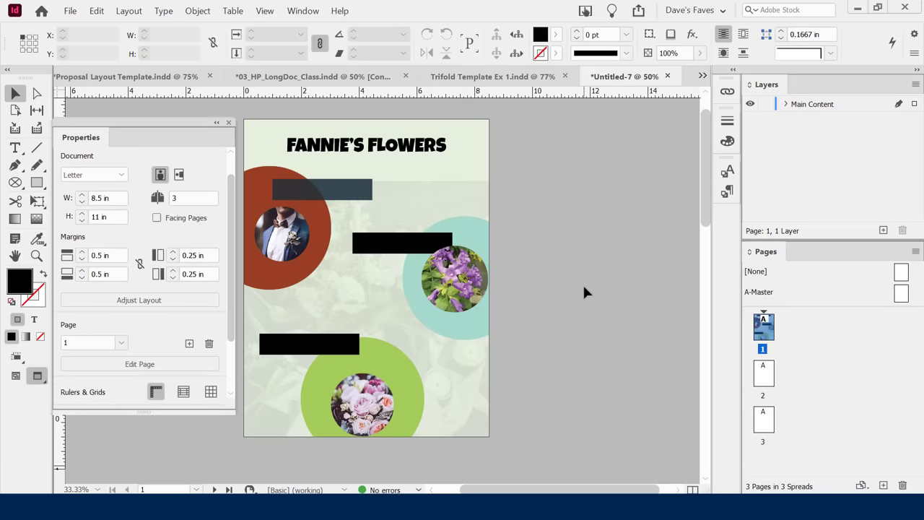
pyautogui.click(785, 104)
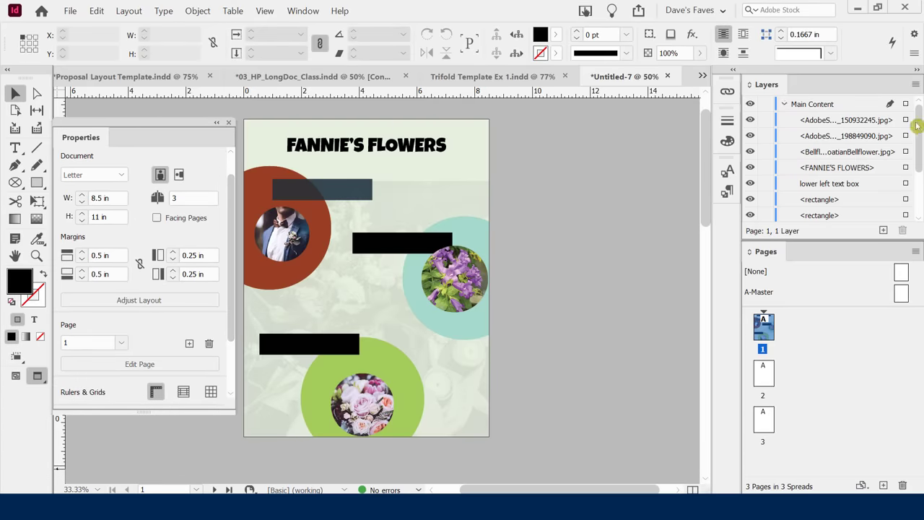
# Move the black bar's <rectangle> row above the Bellflower image row in Layers.
pyautogui.moveTo(916, 125); pyautogui.dragTo(914, 88)
pyautogui.click(390, 249)
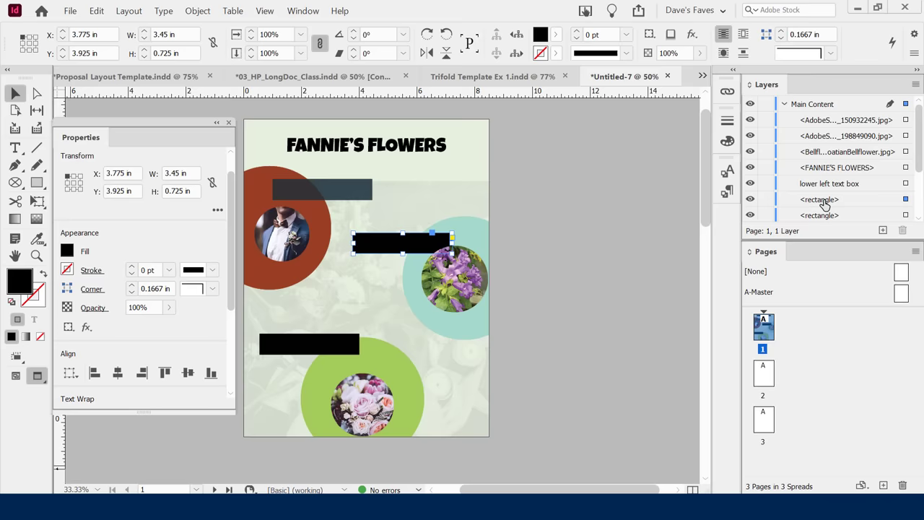
pyautogui.moveTo(824, 206); pyautogui.dragTo(823, 152)
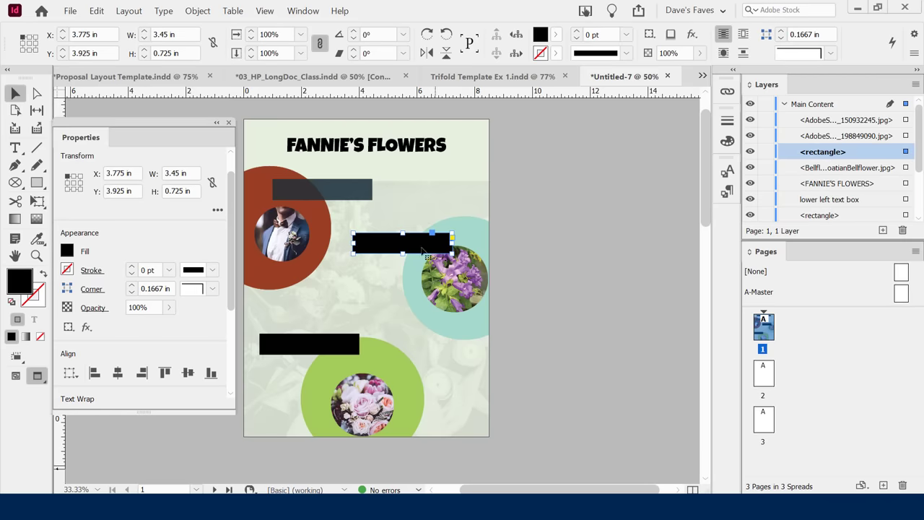
pyautogui.click(538, 301)
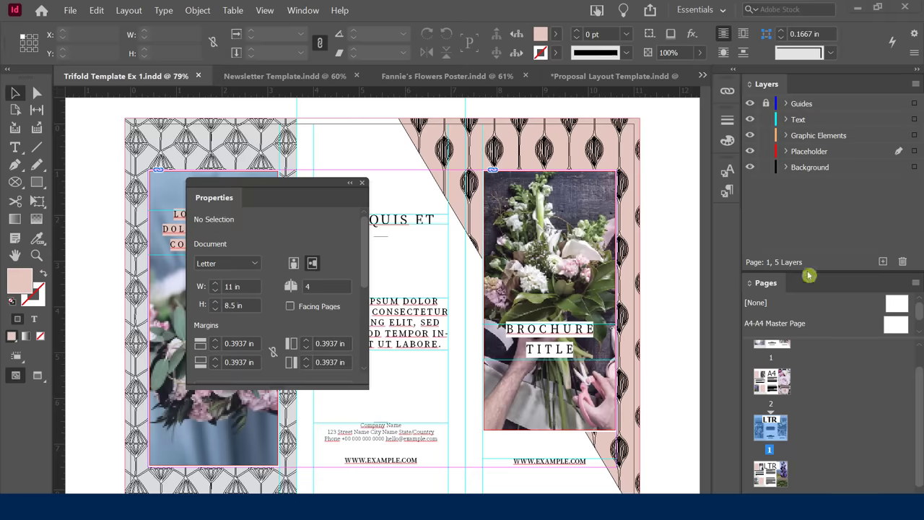
# Give the right-hand flower photo frame a 9 pt Dotted stroke and view it in Presentation Mode.
pyautogui.press('w')
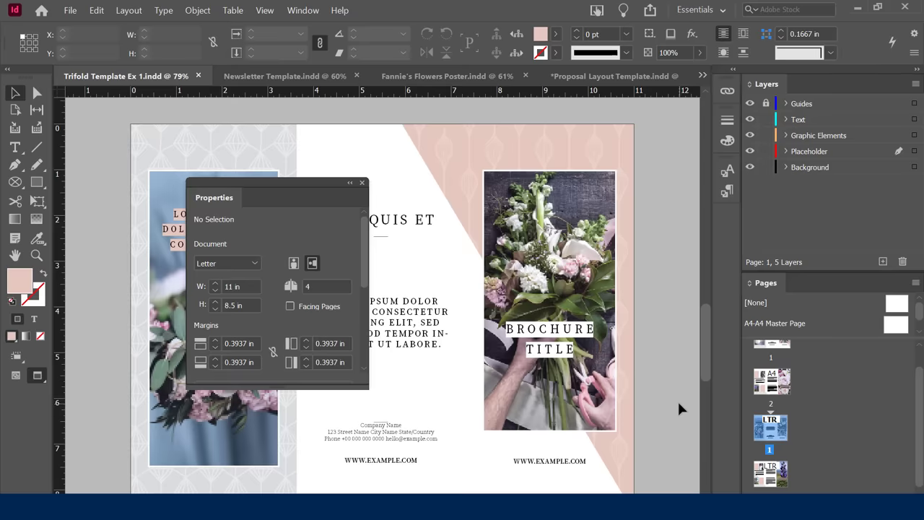
pyautogui.click(556, 227)
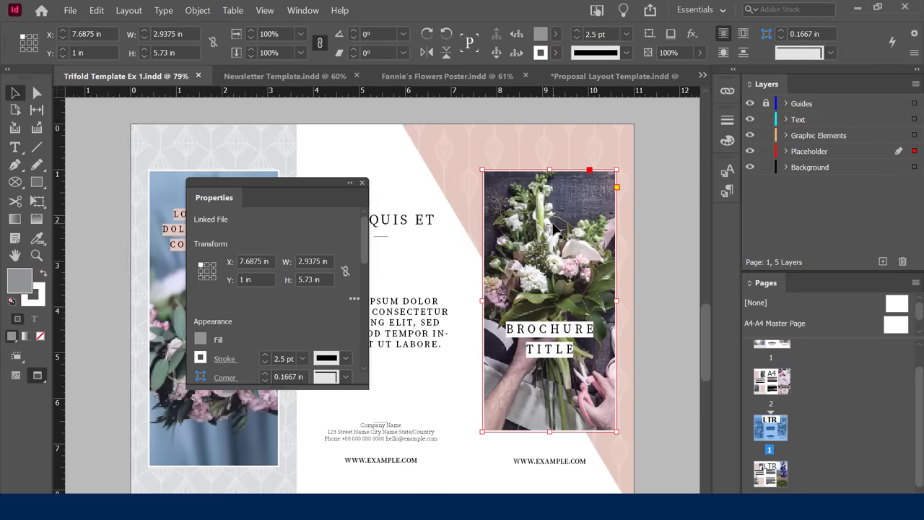
pyautogui.moveTo(363, 230); pyautogui.dragTo(371, 261)
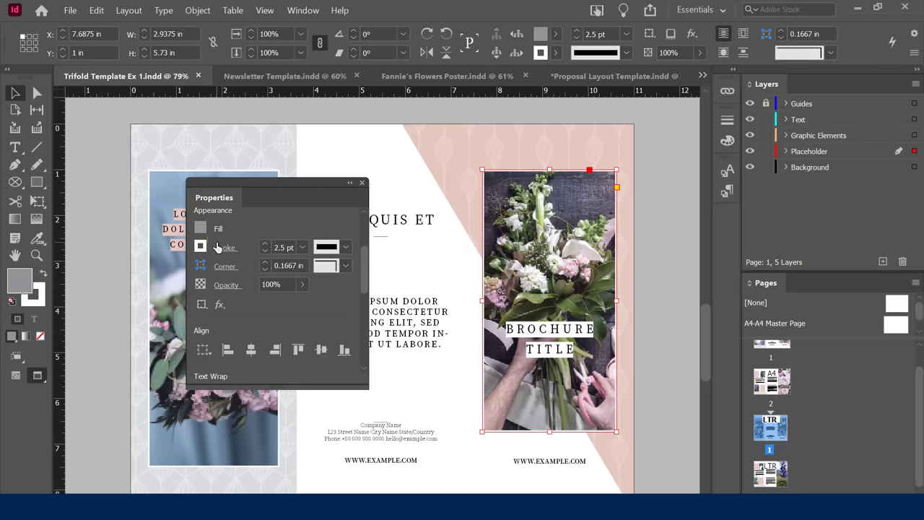
pyautogui.click(289, 253)
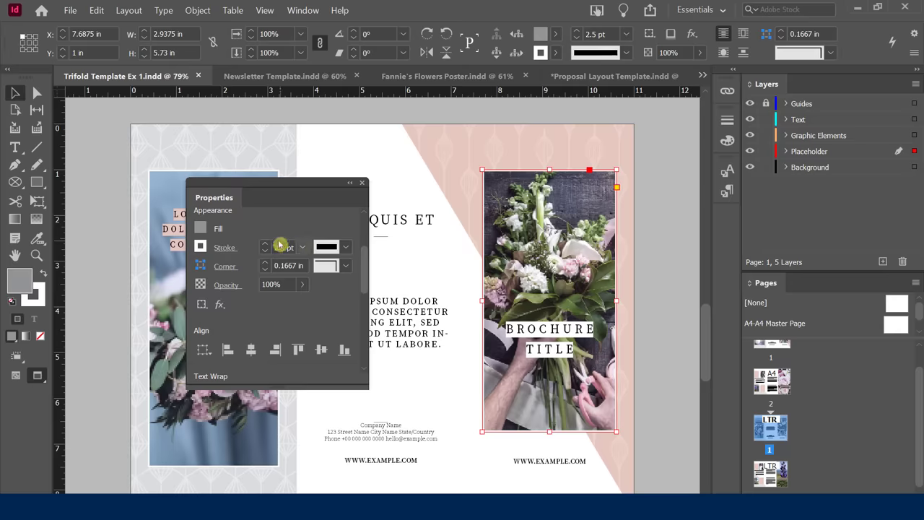
pyautogui.click(265, 244)
pyautogui.click(265, 244)
pyautogui.click(265, 244)
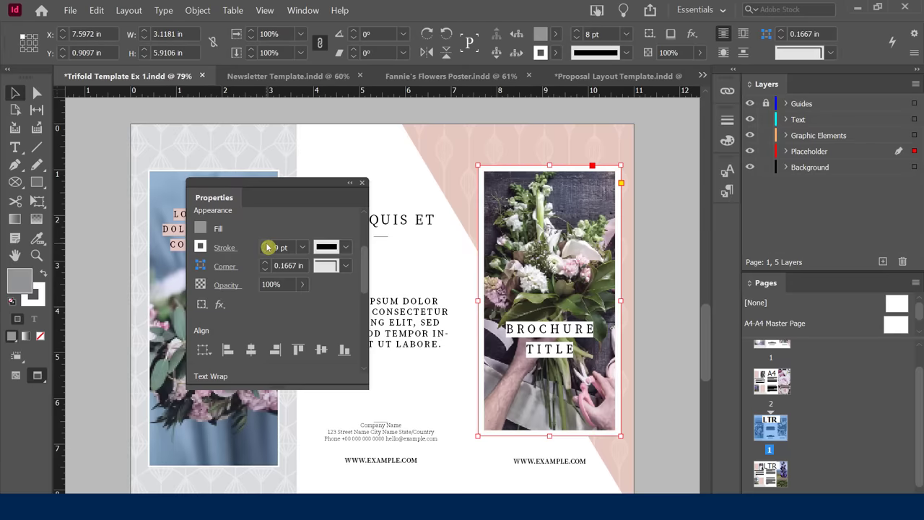
pyautogui.click(347, 247)
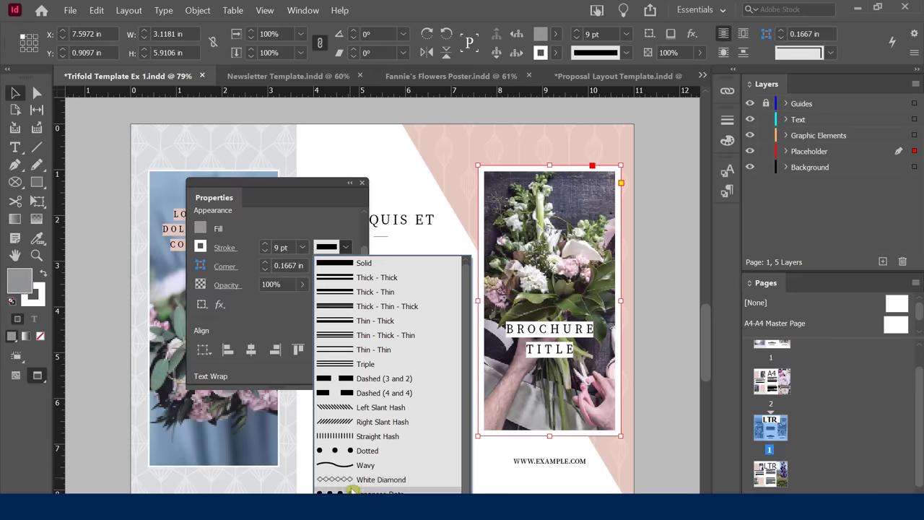
pyautogui.click(359, 450)
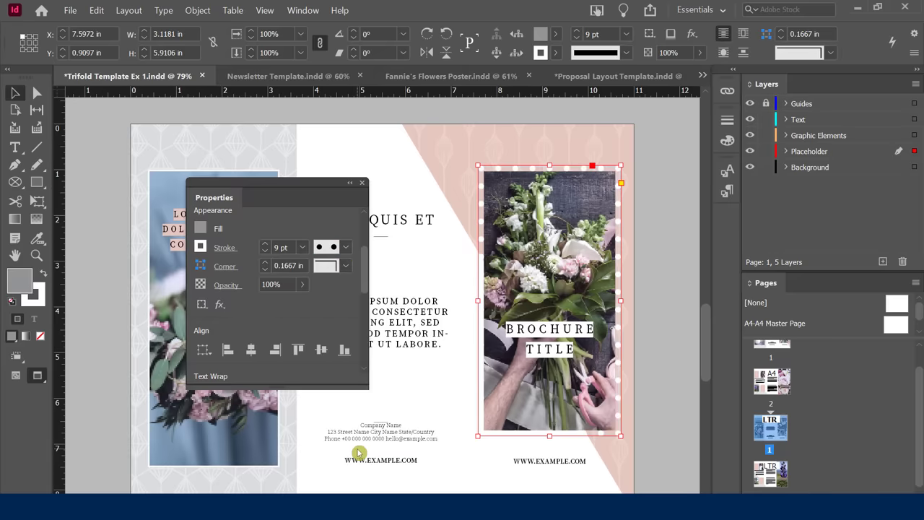
pyautogui.click(674, 320)
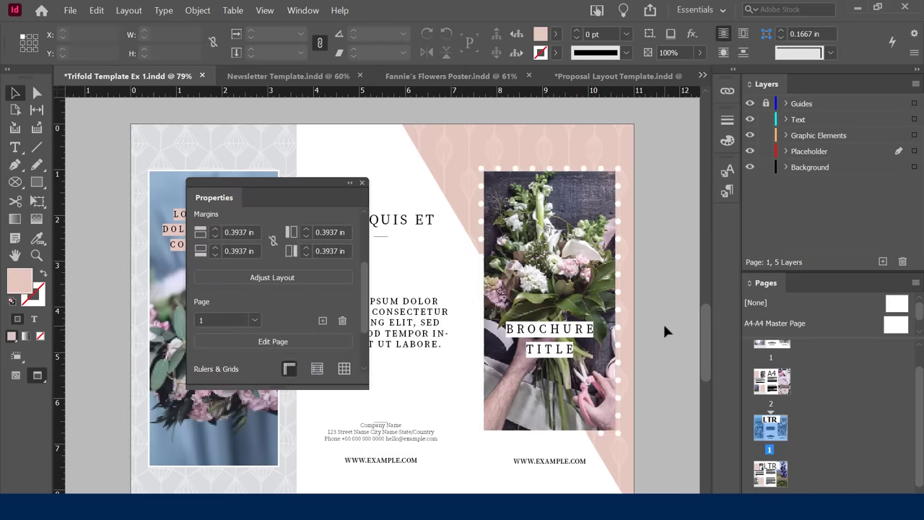
pyautogui.hotkey('shift', 'w')
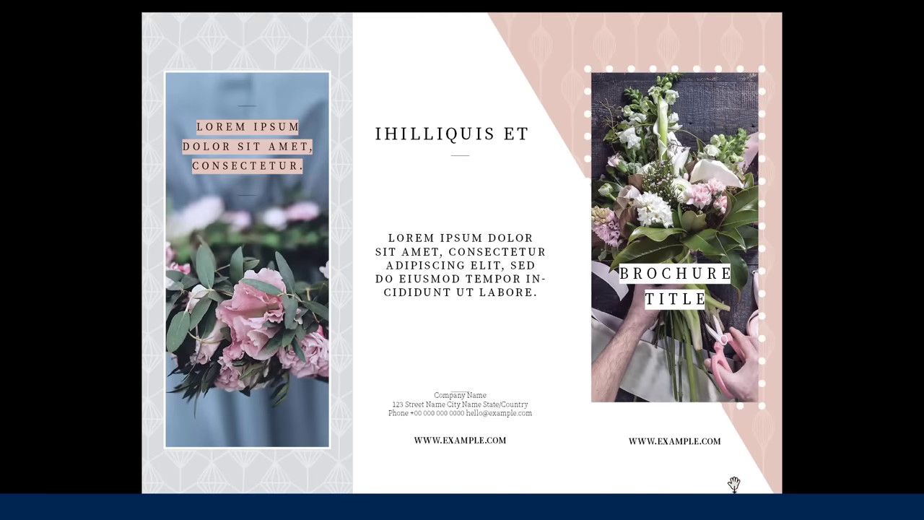
# Exit Presentation Mode and confirm the right-hand photo frame keeps its Dotted stroke type.
pyautogui.press('Escape')
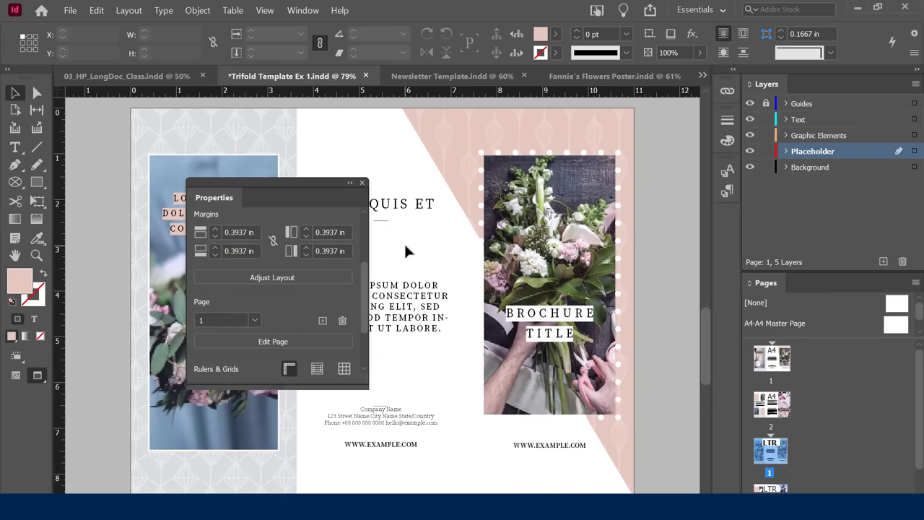
pyautogui.click(539, 182)
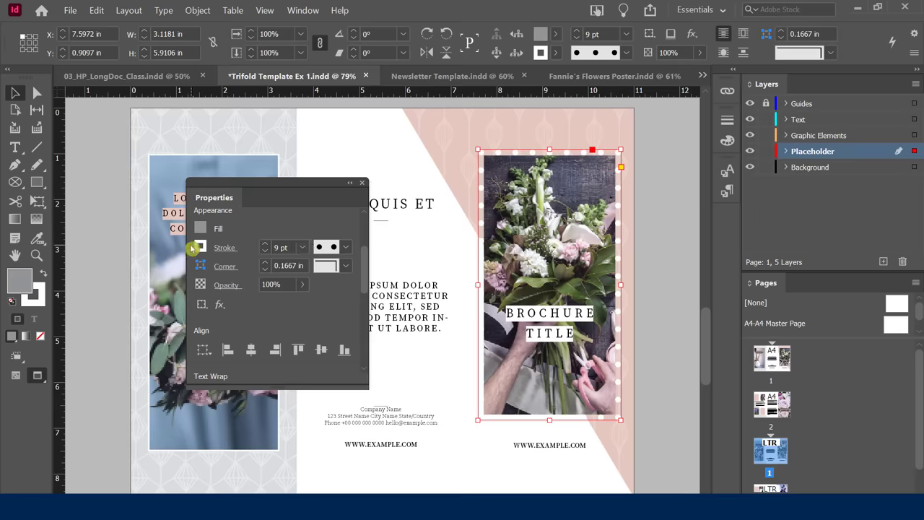
pyautogui.click(345, 247)
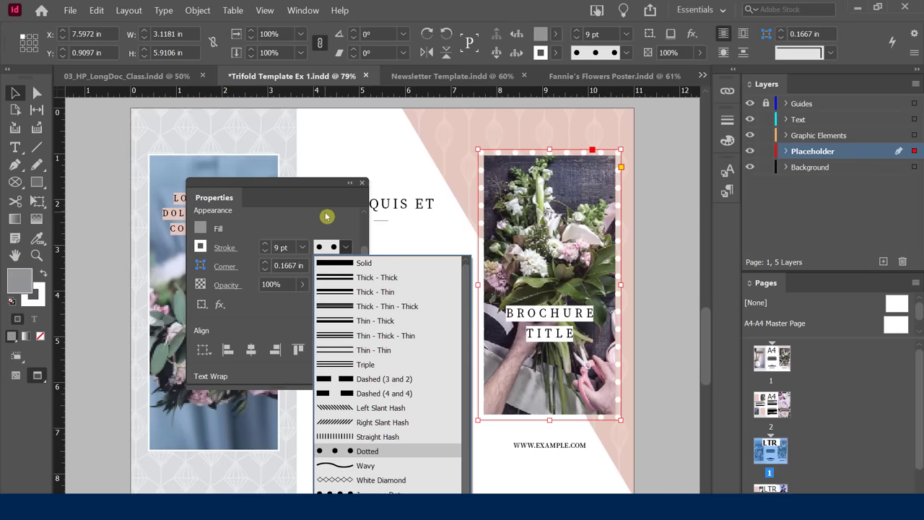
pyautogui.click(326, 217)
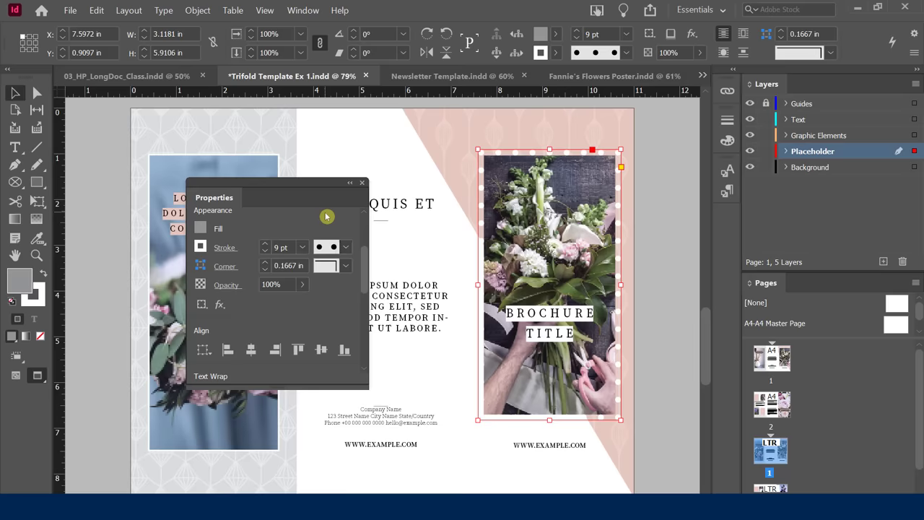
pyautogui.click(666, 242)
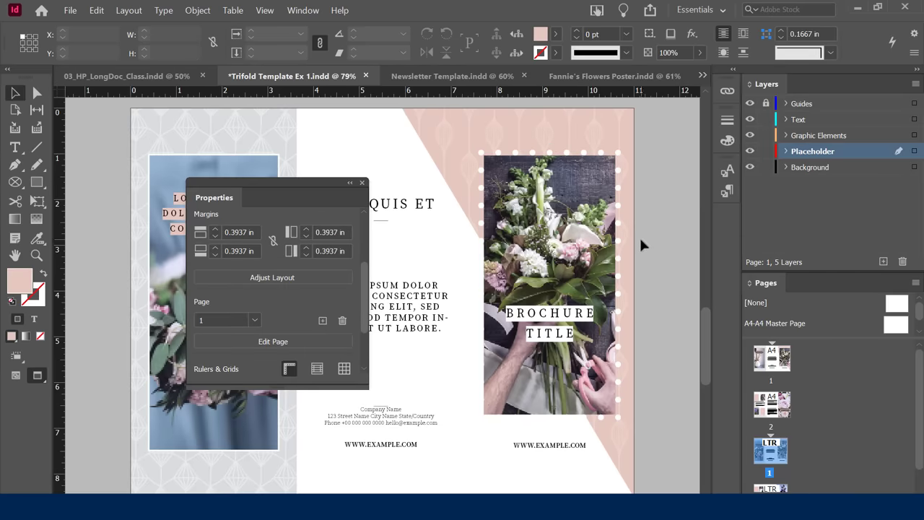
# In 03_HP_LongDoc_Class, move the Erythronium photo up to sit just under its heading.
pyautogui.click(157, 77)
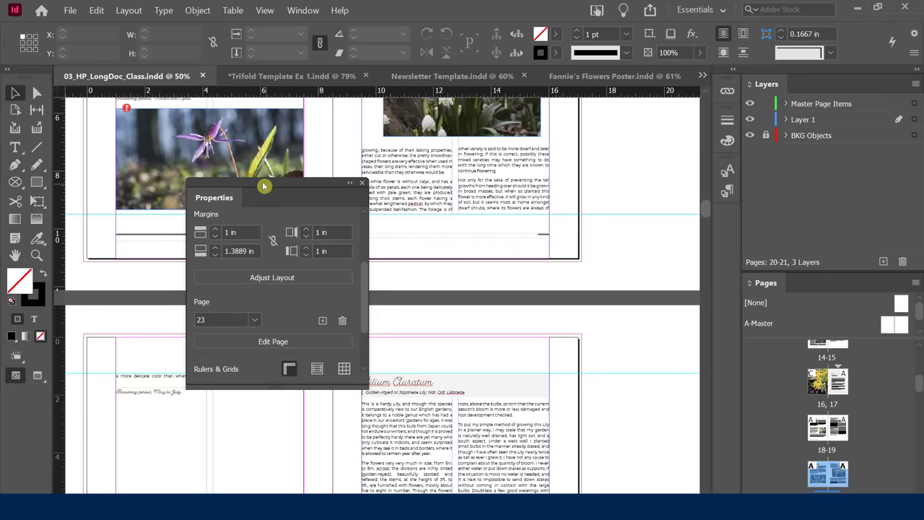
pyautogui.moveTo(262, 185); pyautogui.dragTo(489, 175)
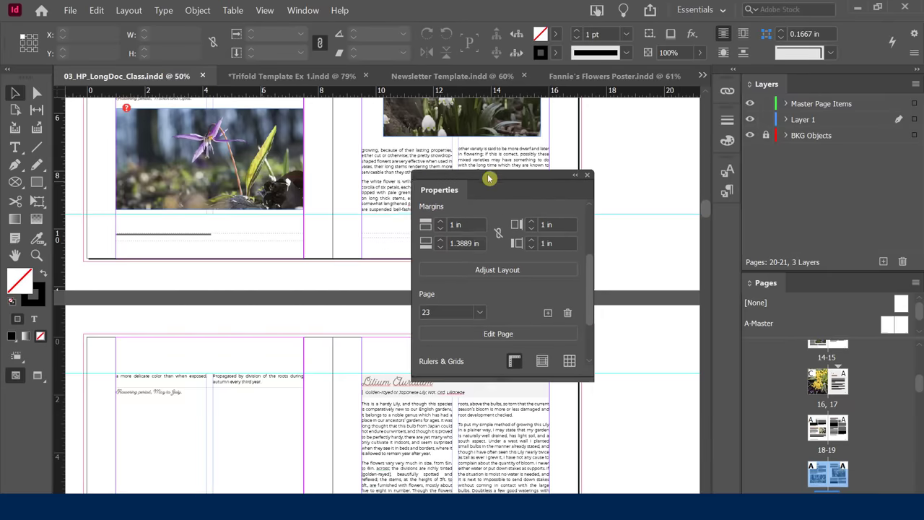
pyautogui.scroll(3, 250, 233)
pyautogui.scroll(2, 250, 233)
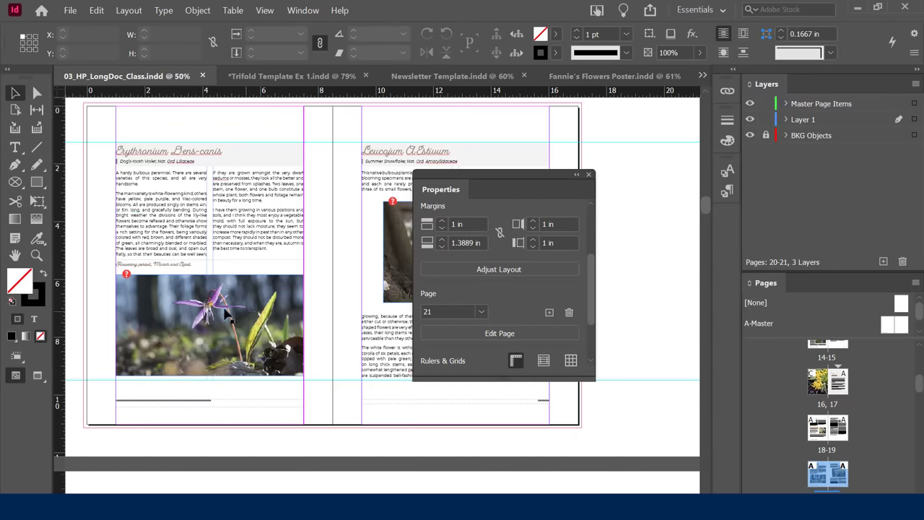
pyautogui.click(222, 303)
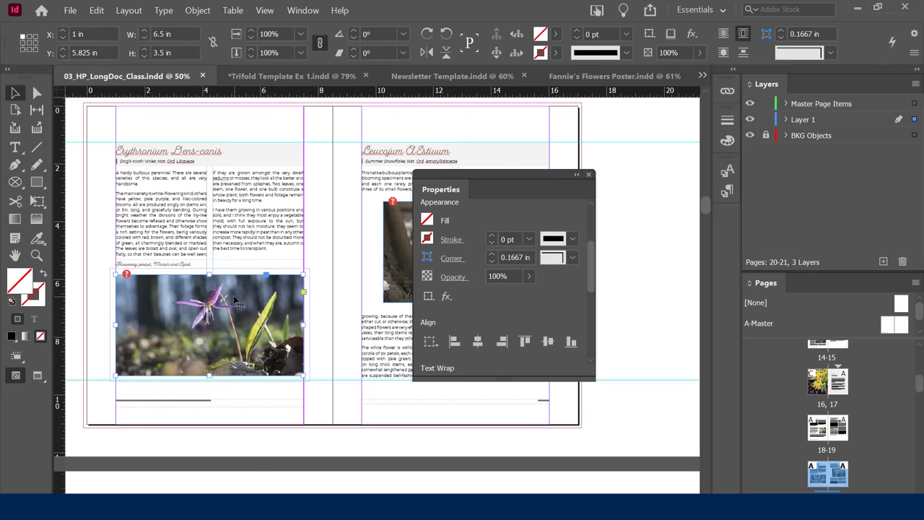
pyautogui.moveTo(234, 300); pyautogui.dragTo(237, 252)
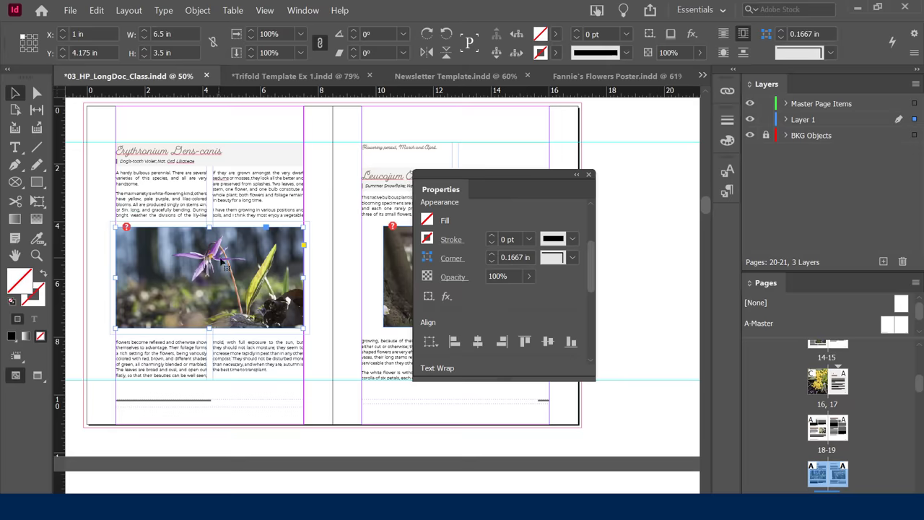
pyautogui.moveTo(221, 254); pyautogui.dragTo(221, 205)
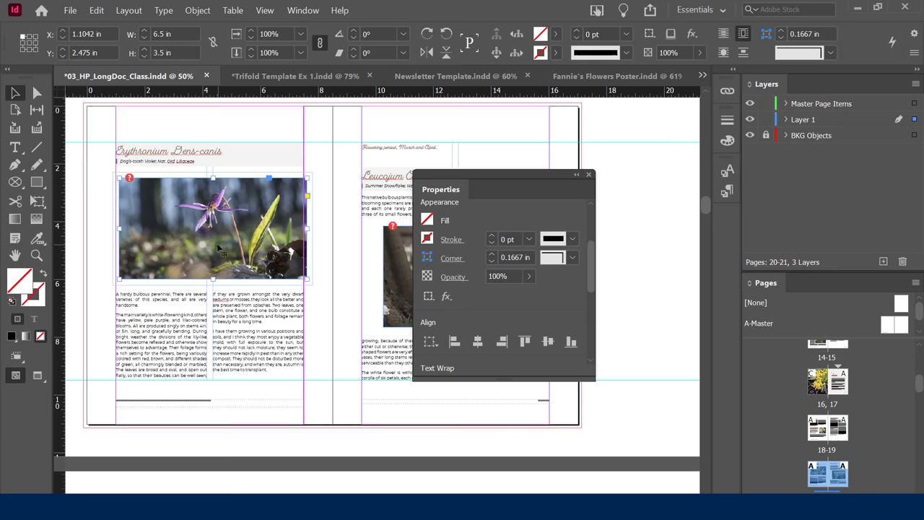
# Rearrange and extend the Properties panel so the photo's Text Wrap settings are visible.
pyautogui.moveTo(496, 176); pyautogui.dragTo(586, 112)
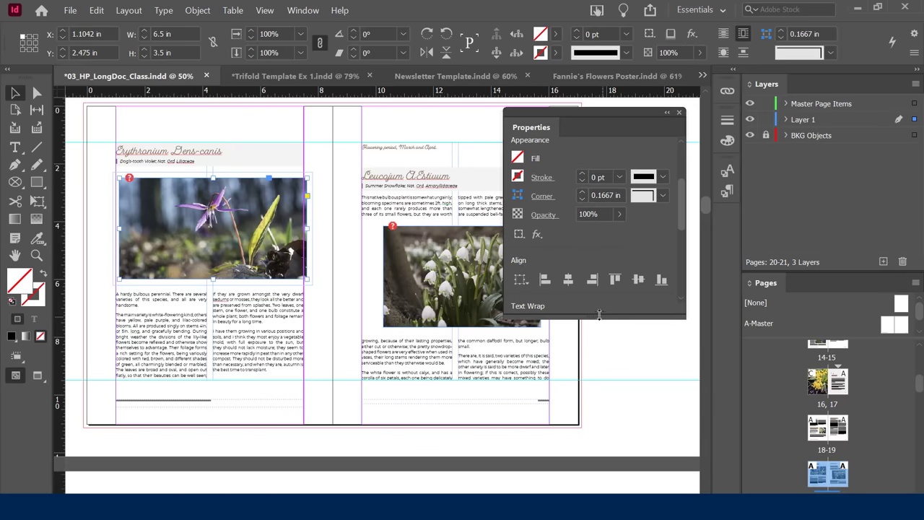
pyautogui.moveTo(598, 320); pyautogui.dragTo(614, 493)
pyautogui.moveTo(687, 286); pyautogui.dragTo(687, 287)
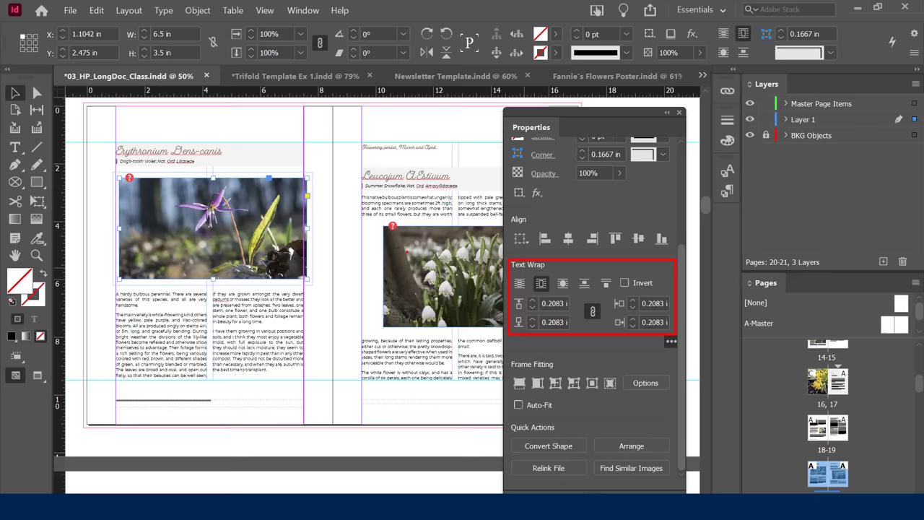
# Reselect the Erythronium photo and set its text wrap to No Text Wrap.
pyautogui.click(428, 263)
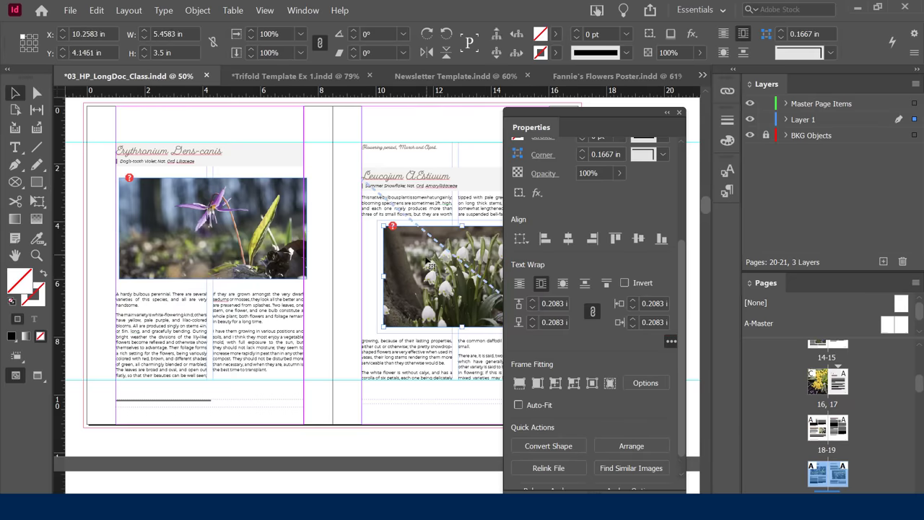
pyautogui.click(218, 203)
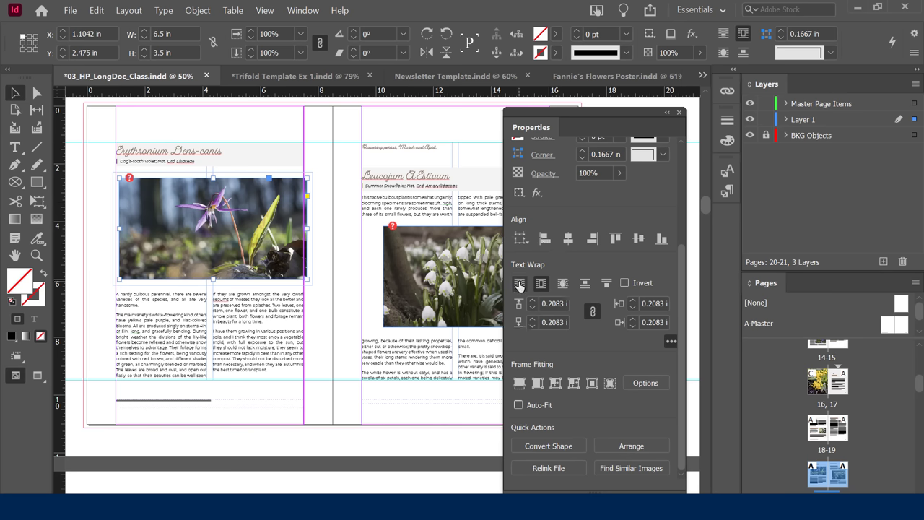
pyautogui.click(519, 285)
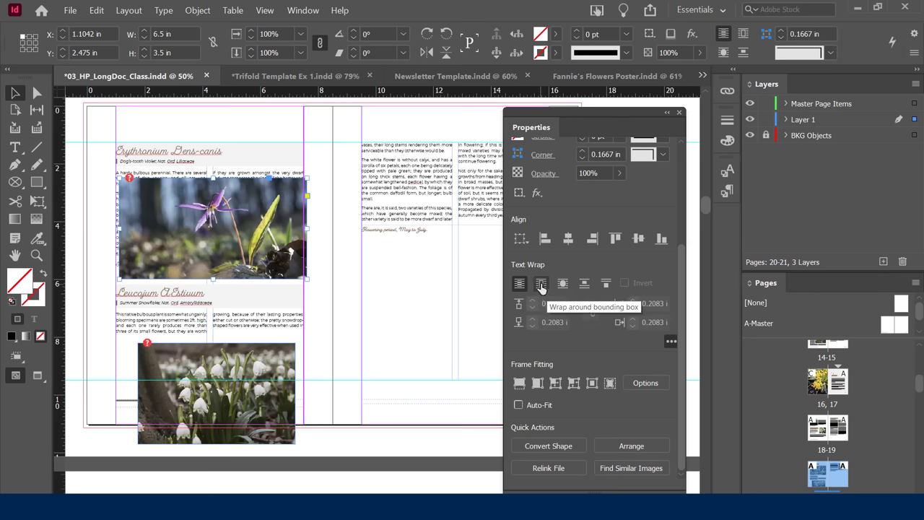
# Apply Jump Object wrap, lower the Erythronium photo, and set all wrap offsets to 0 in.
pyautogui.click(588, 286)
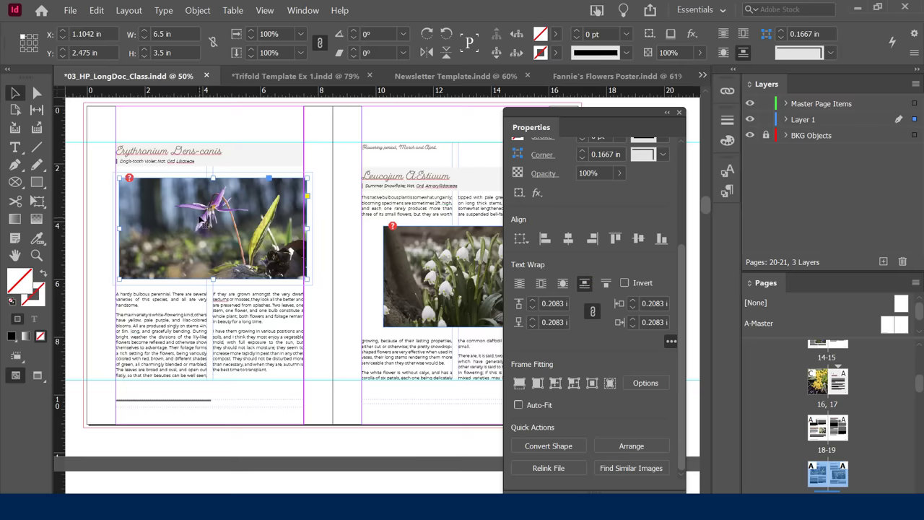
pyautogui.moveTo(203, 221); pyautogui.dragTo(215, 254)
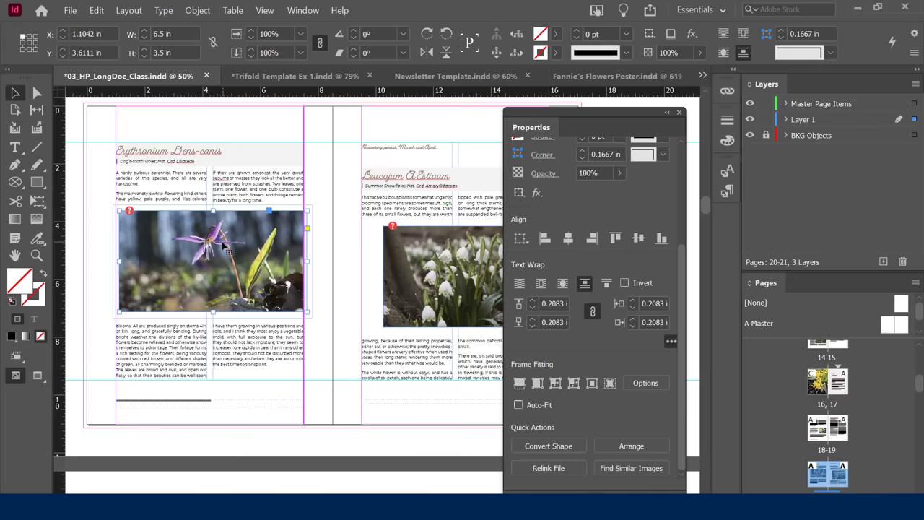
pyautogui.click(534, 307)
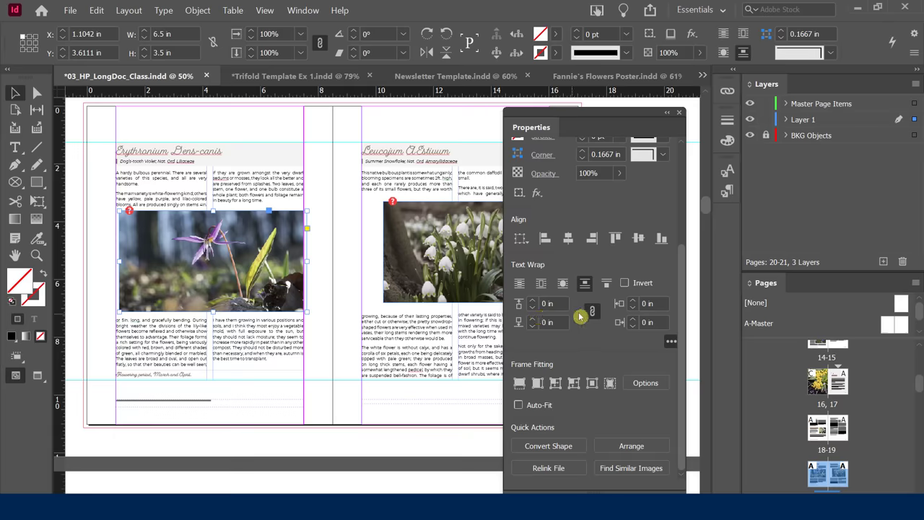
# Unlink the offsets, raise top and bottom to 0.25 in, then preview without guides.
pyautogui.click(590, 312)
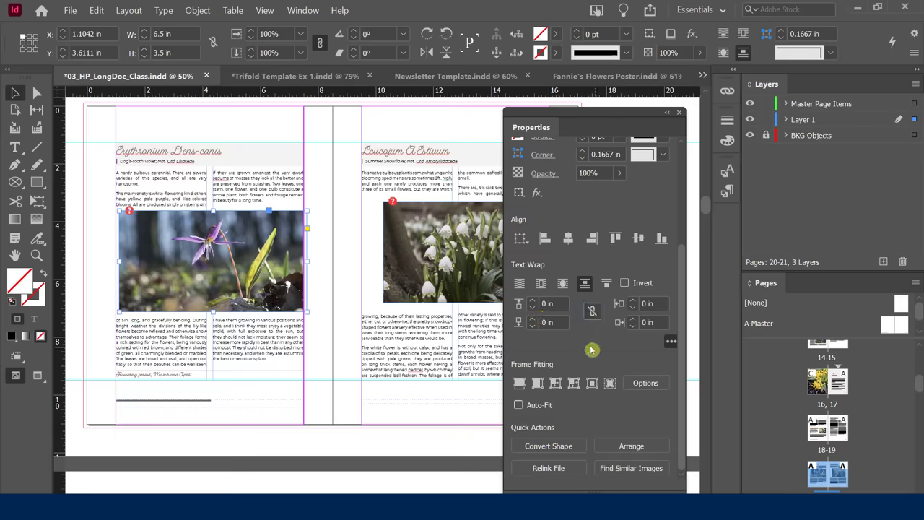
pyautogui.click(532, 301)
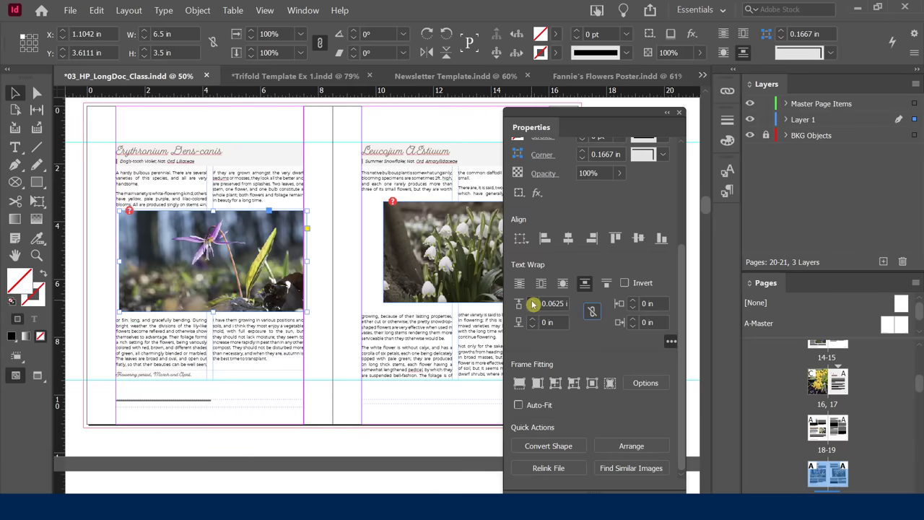
pyautogui.click(532, 301)
pyautogui.click(532, 301)
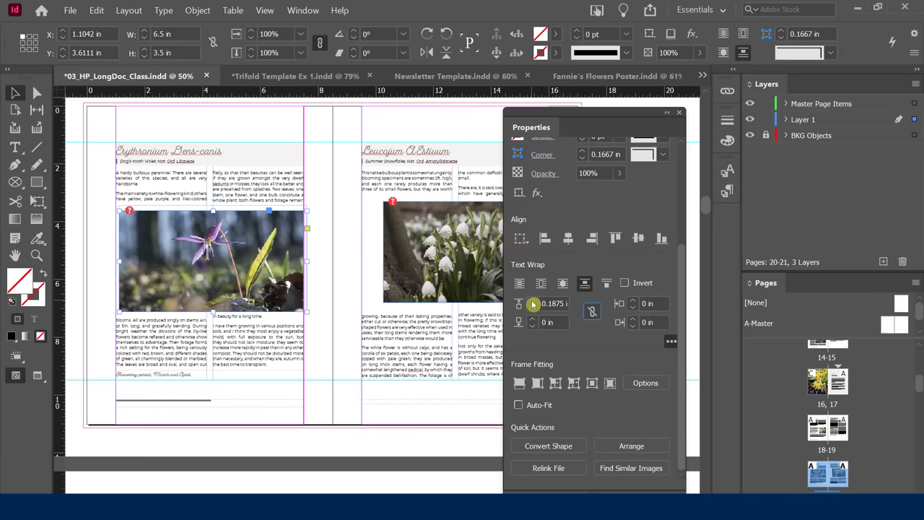
pyautogui.click(531, 301)
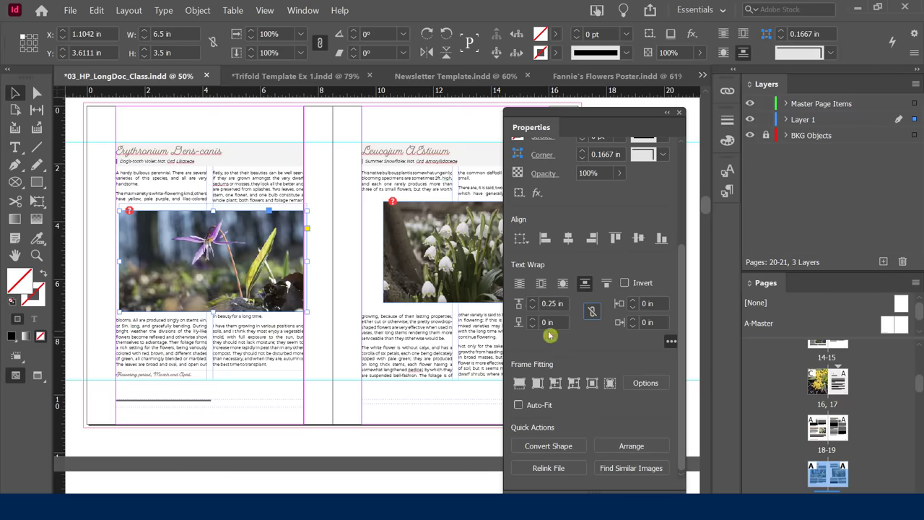
pyautogui.click(532, 319)
pyautogui.click(532, 319)
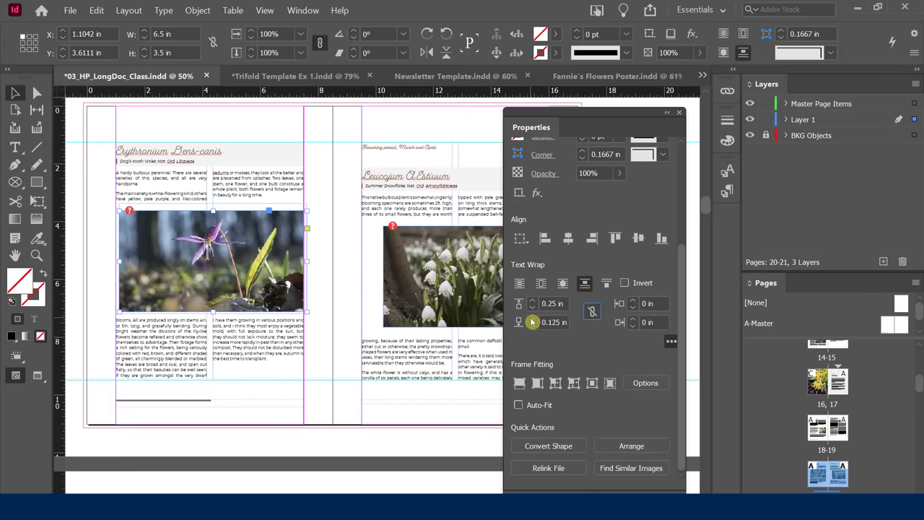
pyautogui.click(531, 320)
pyautogui.click(532, 320)
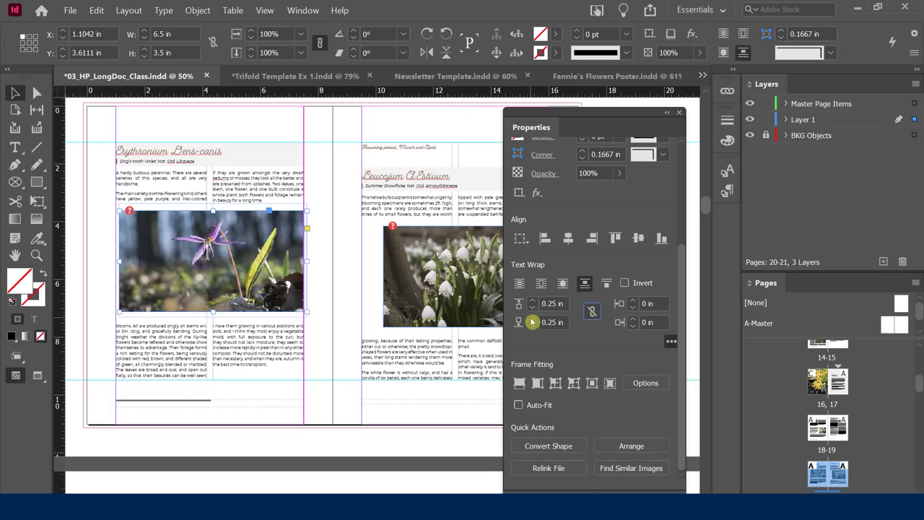
pyautogui.click(101, 193)
pyautogui.press('w')
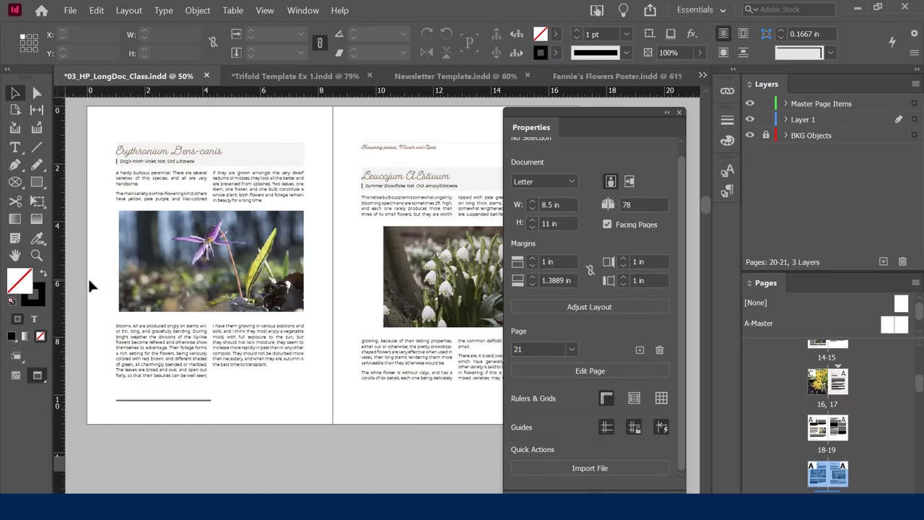
# Back on pages 18–19, shift the Allium Neapolitanum picture within its frame.
pyautogui.scroll(2, 88, 276)
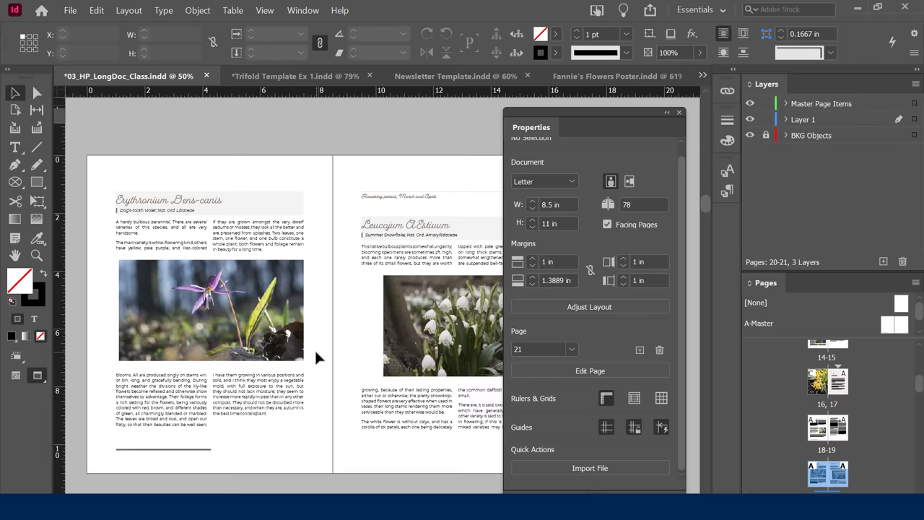
pyautogui.scroll(10, 318, 357)
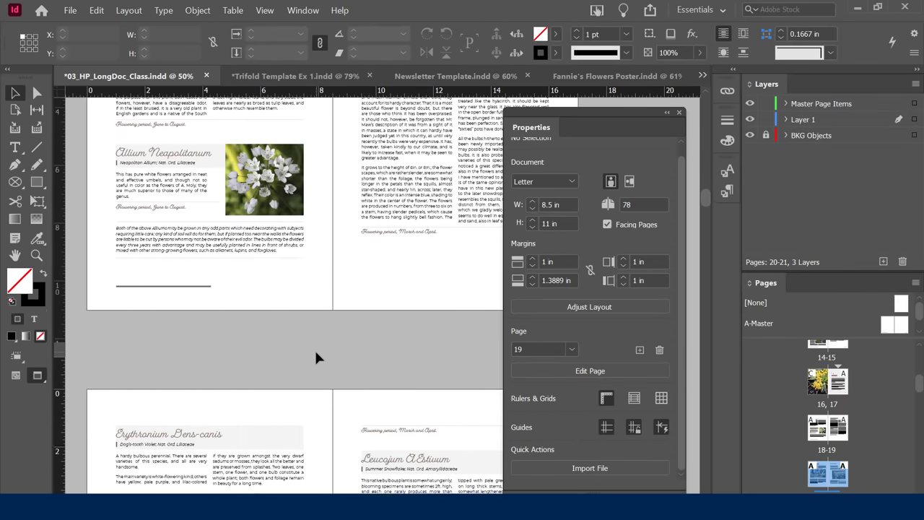
pyautogui.scroll(1, 276, 284)
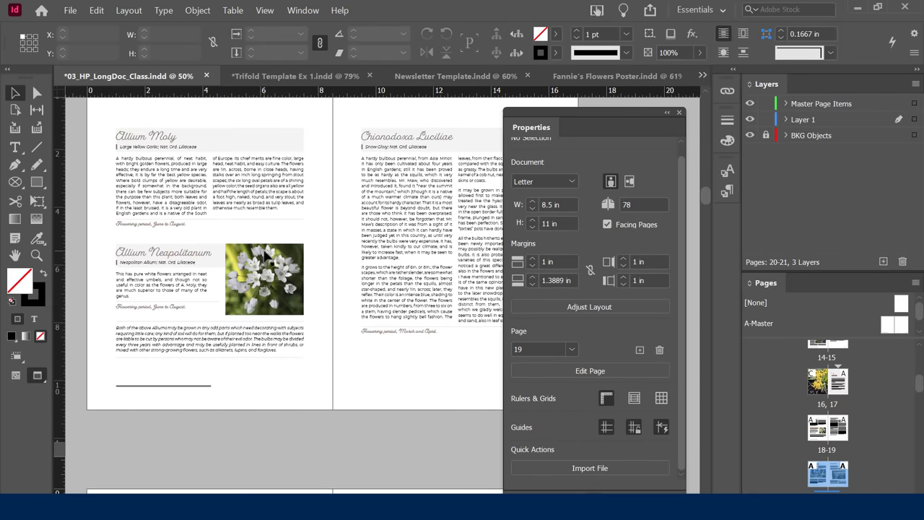
pyautogui.click(273, 272)
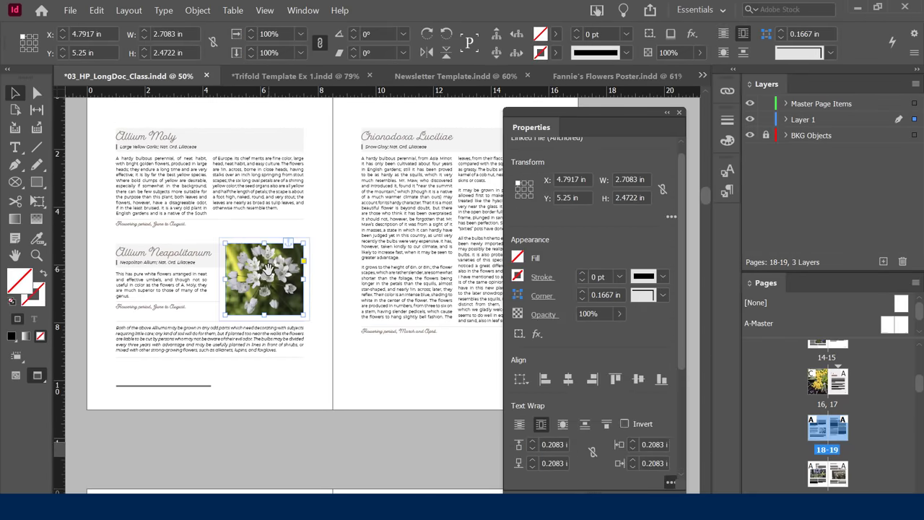
pyautogui.moveTo(268, 271); pyautogui.dragTo(253, 278)
pyautogui.hotkey('ctrl', 'shift', 'a')
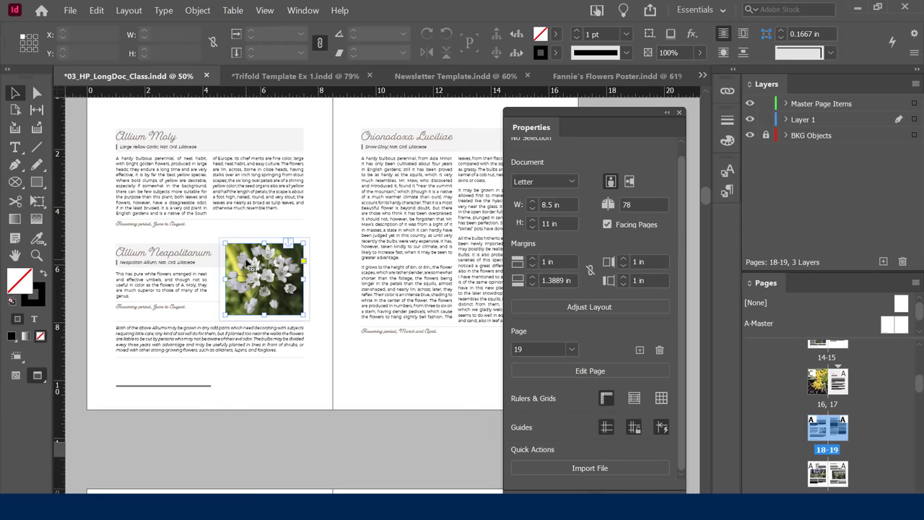
pyautogui.click(249, 265)
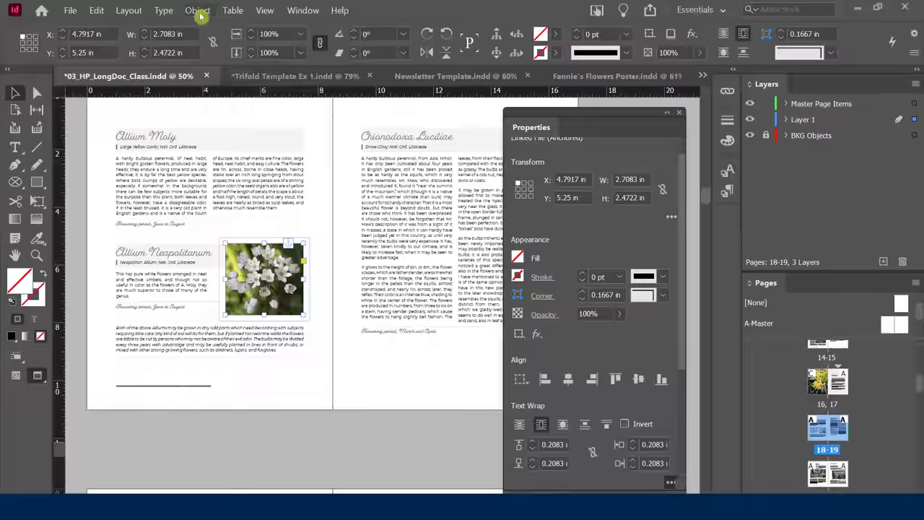
# Convert the Allium photo frame to a rounded rectangle and inspect its corners.
pyautogui.click(197, 18)
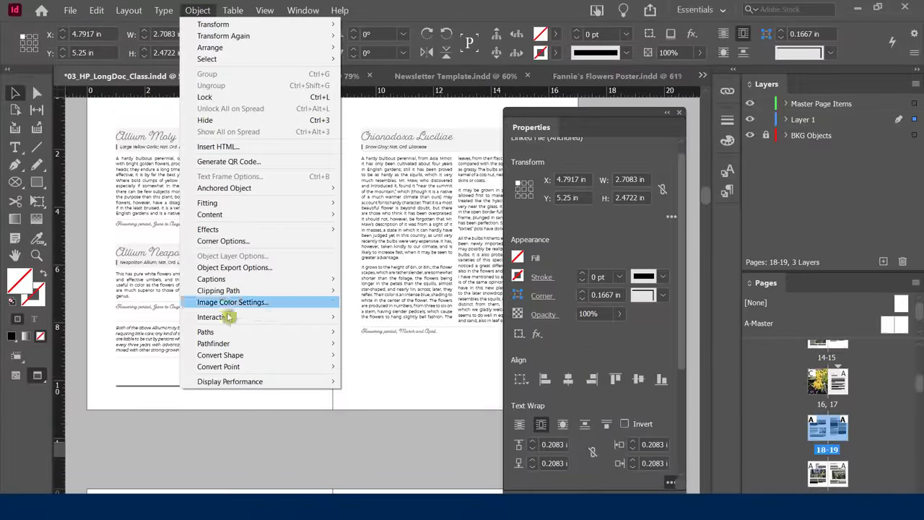
pyautogui.moveTo(238, 357)
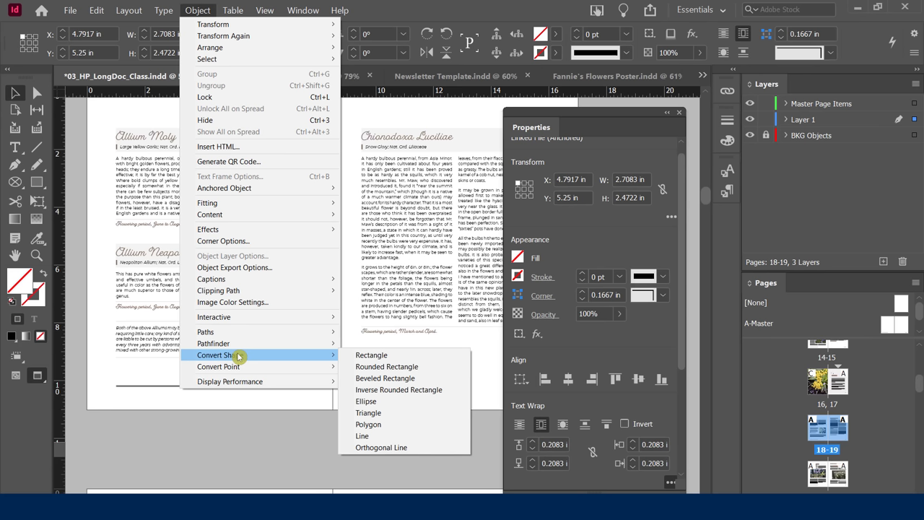
pyautogui.click(386, 366)
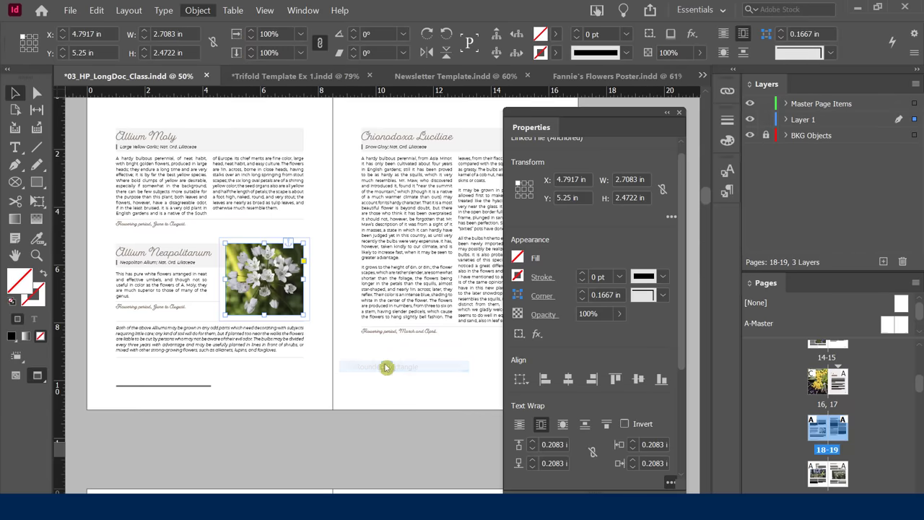
pyautogui.click(302, 379)
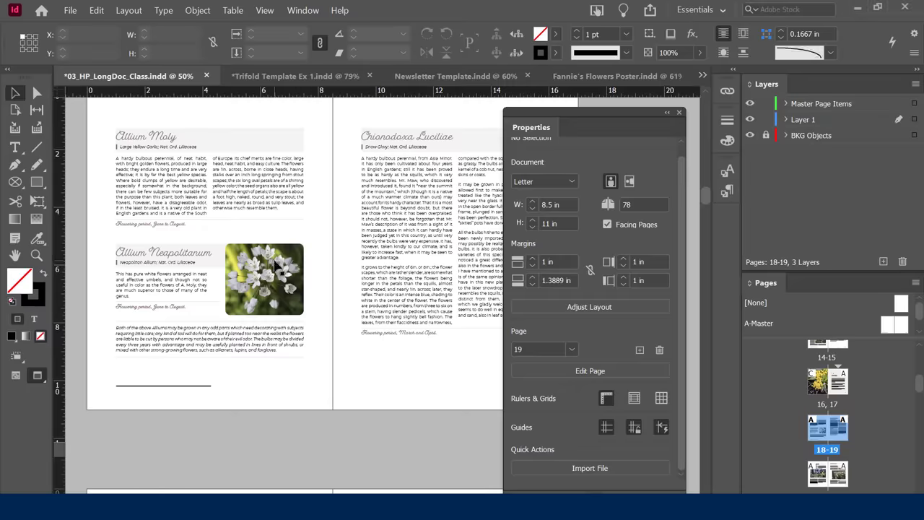
pyautogui.click(281, 269)
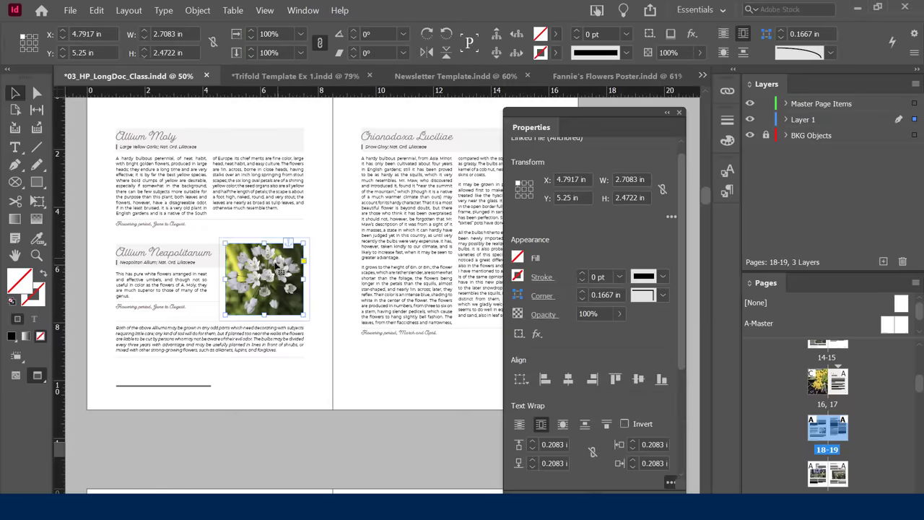
# Convert the frame to an ellipse and narrow it to 2.4583 in wide.
pyautogui.click(197, 11)
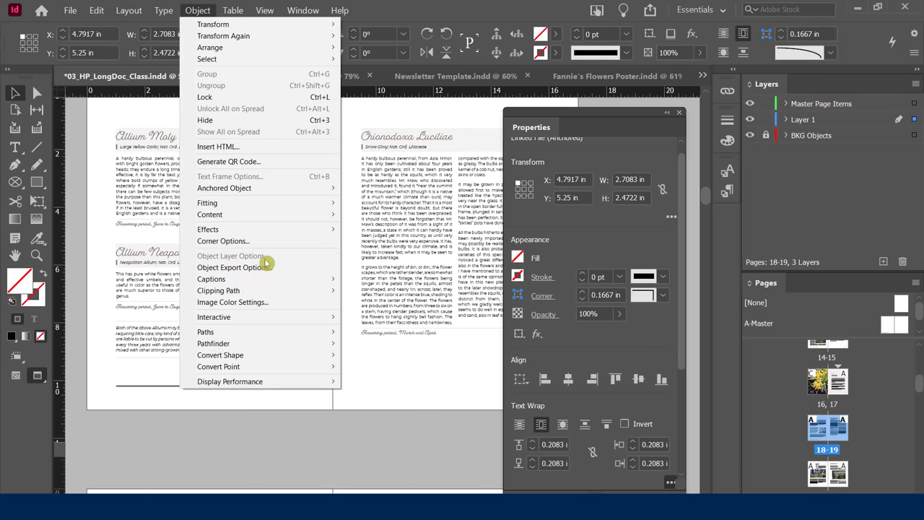
pyautogui.moveTo(291, 355)
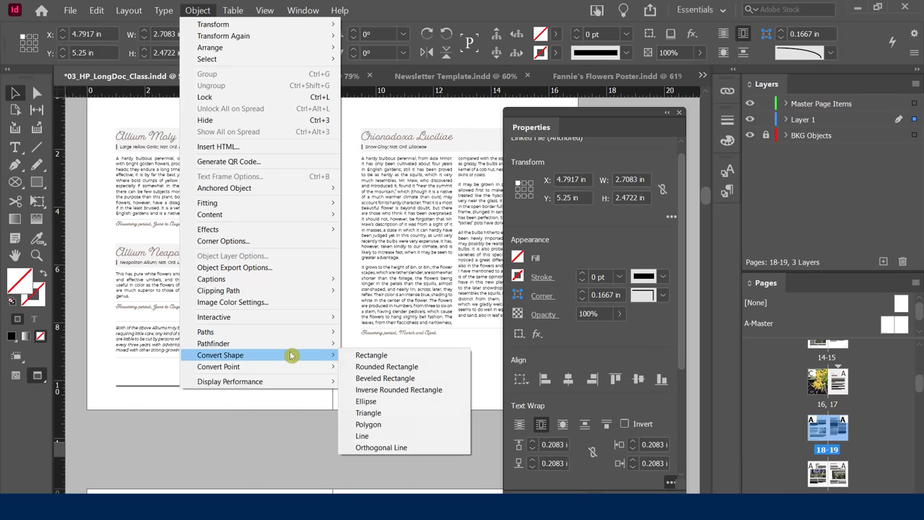
pyautogui.click(368, 401)
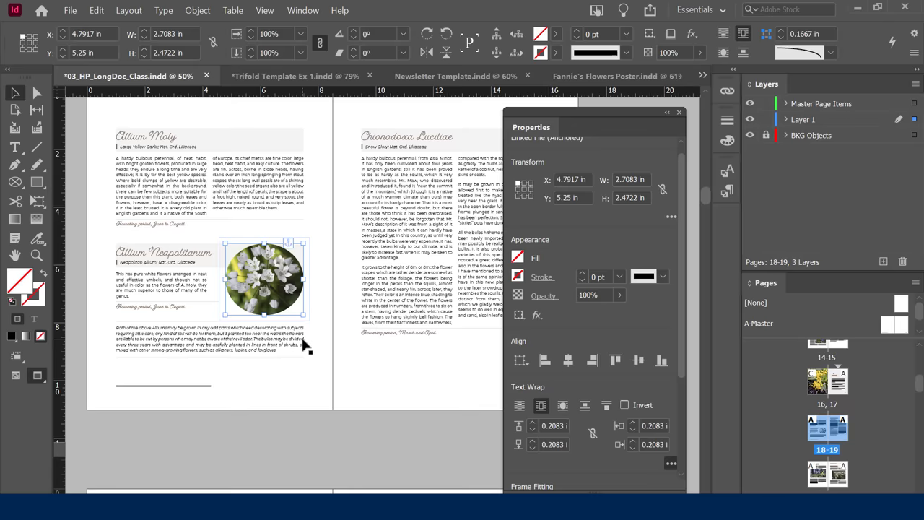
pyautogui.scroll(-5, 523, 386)
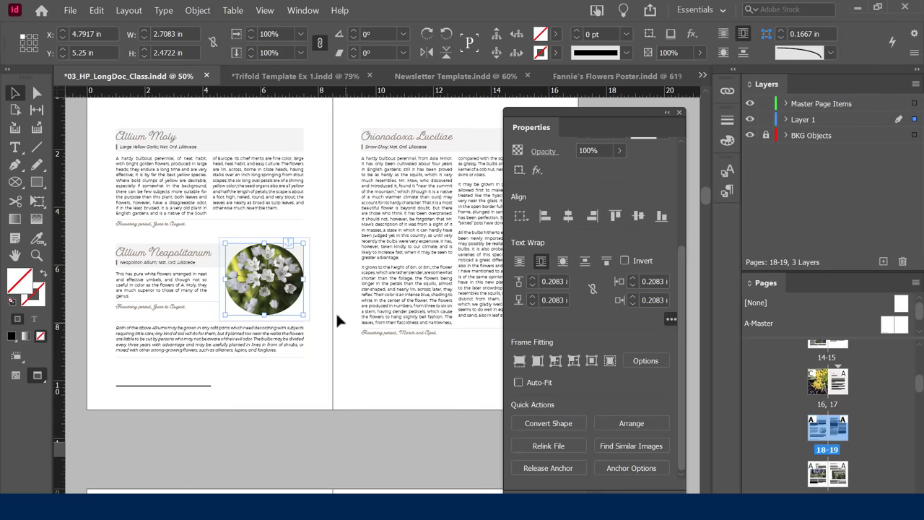
pyautogui.moveTo(304, 289); pyautogui.dragTo(293, 289)
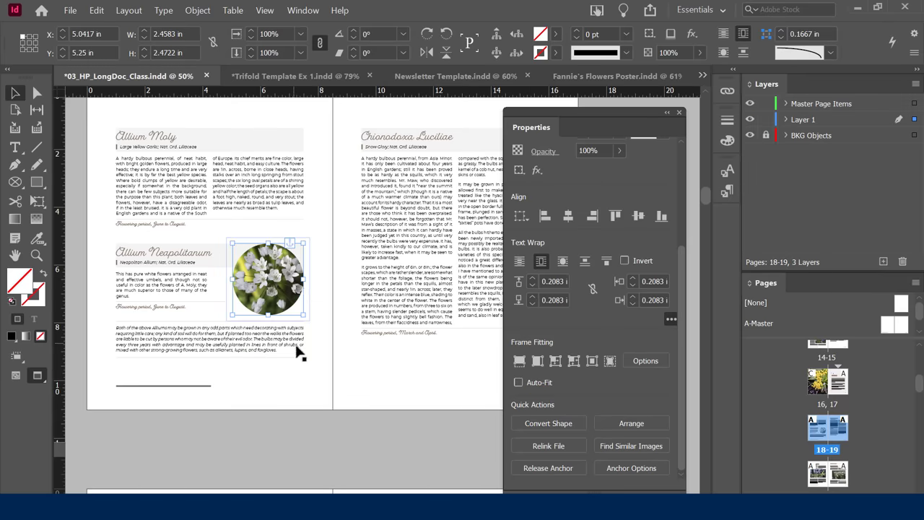
pyautogui.click(310, 402)
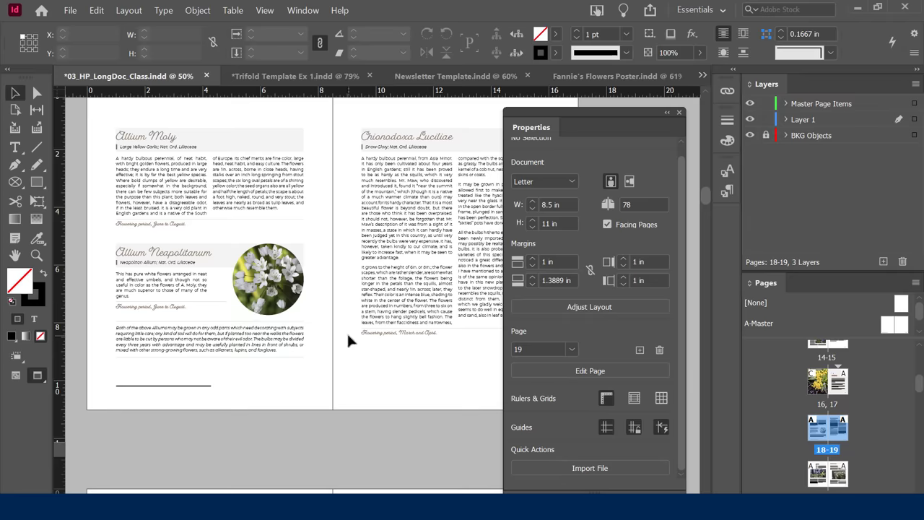
# Review Convert Shape options for the round Allium photo, then scroll down to pages 20–21.
pyautogui.click(270, 278)
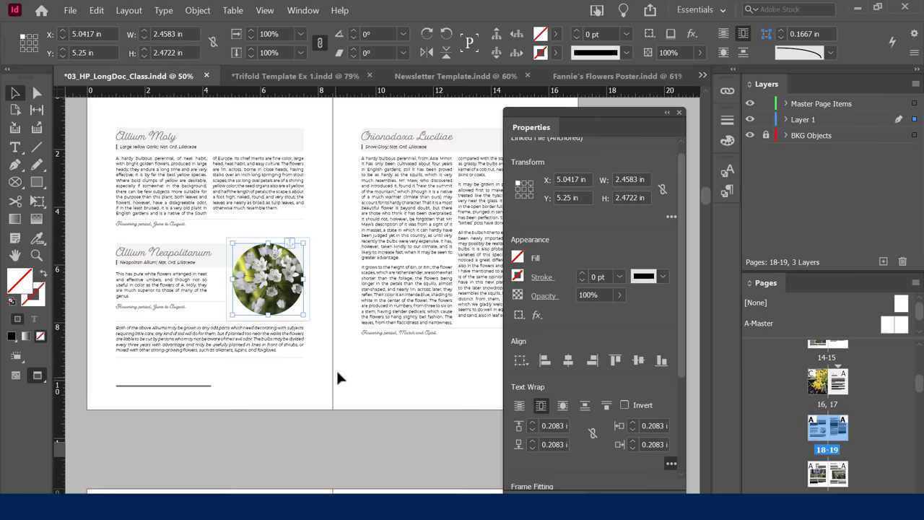
pyautogui.click(198, 9)
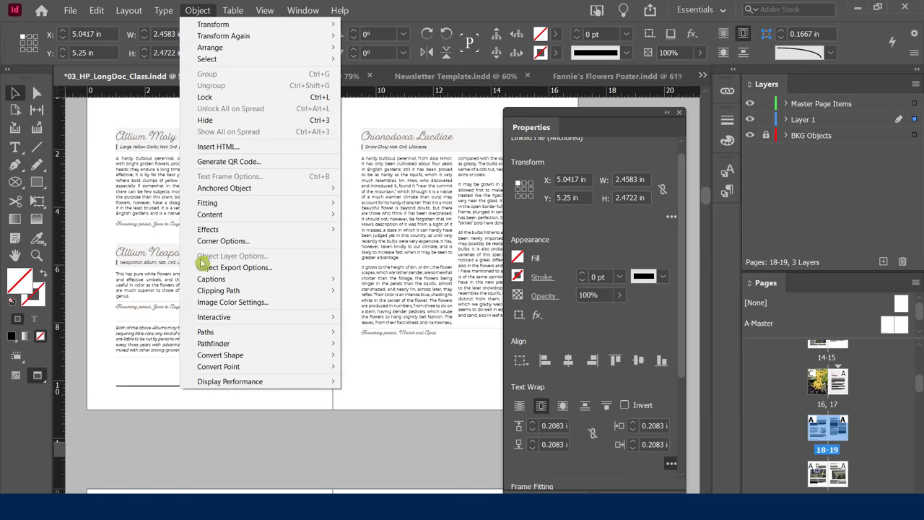
pyautogui.moveTo(255, 356)
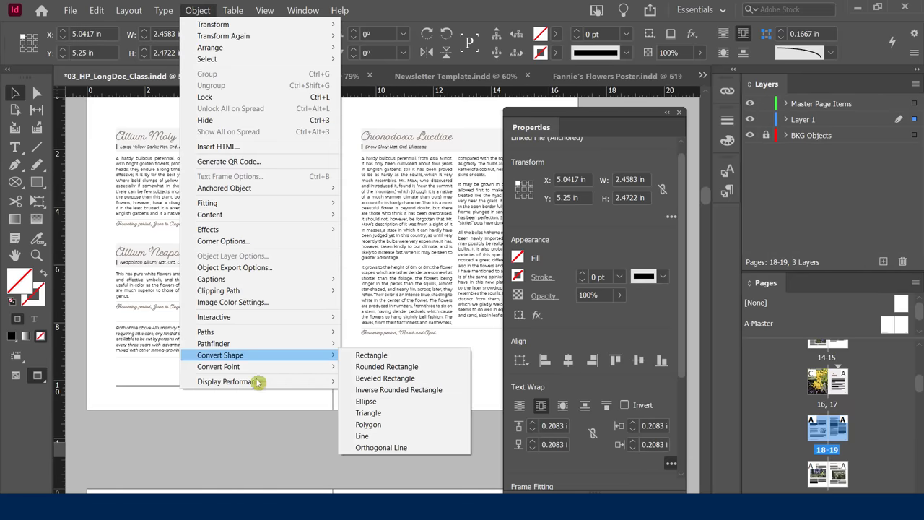
pyautogui.click(264, 429)
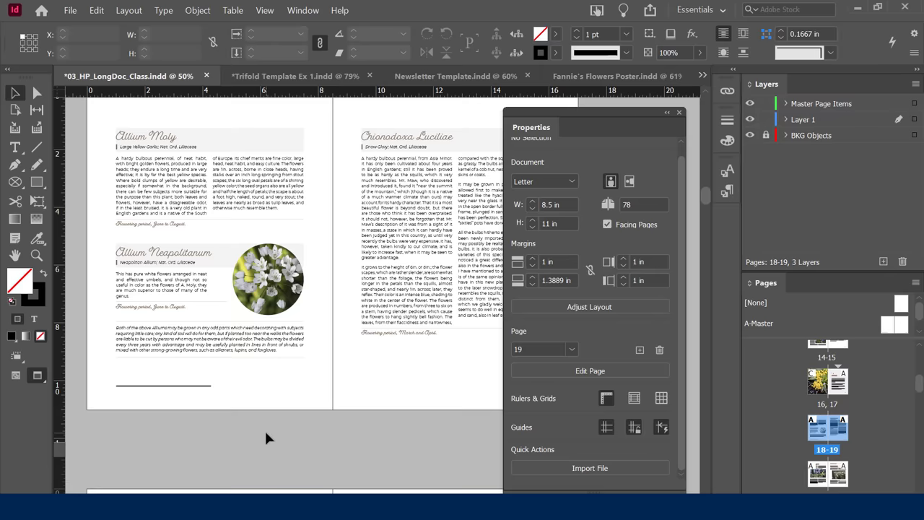
pyautogui.scroll(-3, 292, 379)
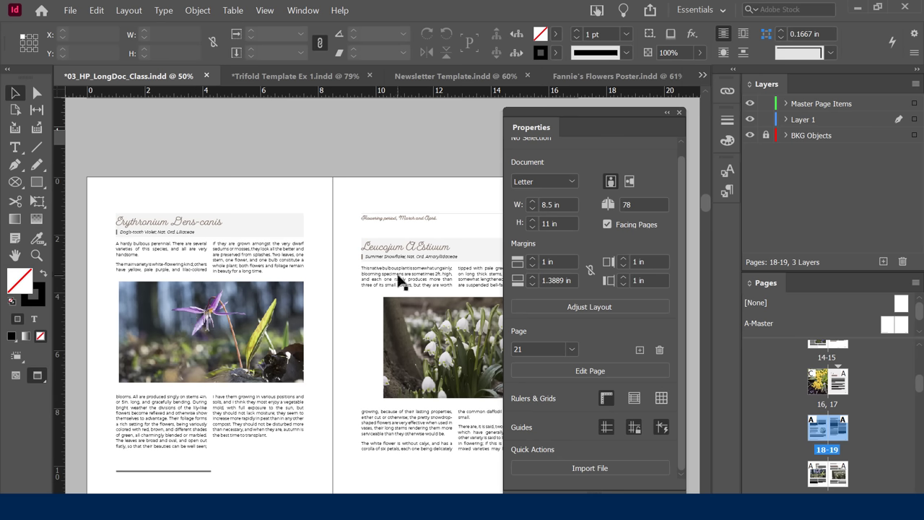
# Give the Erythronium photo beveled corners, enlarging the corner size to 0.5625 in.
pyautogui.click(160, 303)
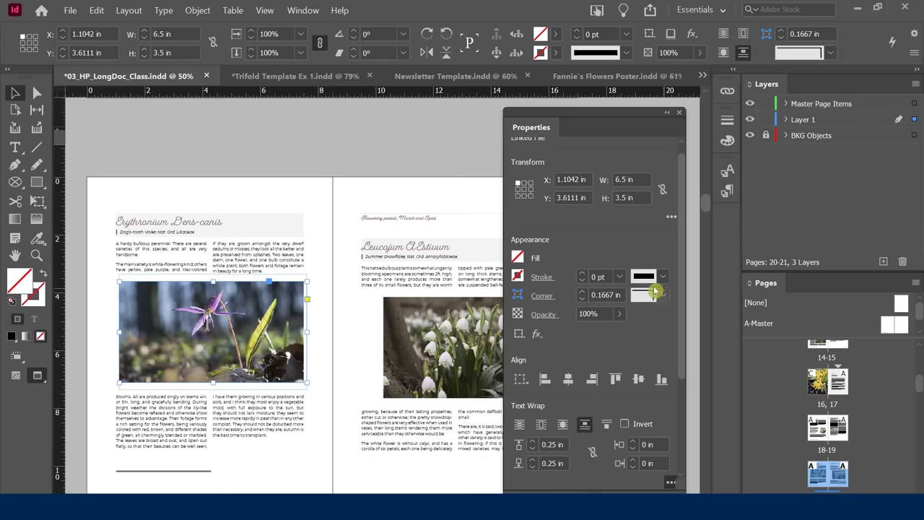
pyautogui.click(755, 335)
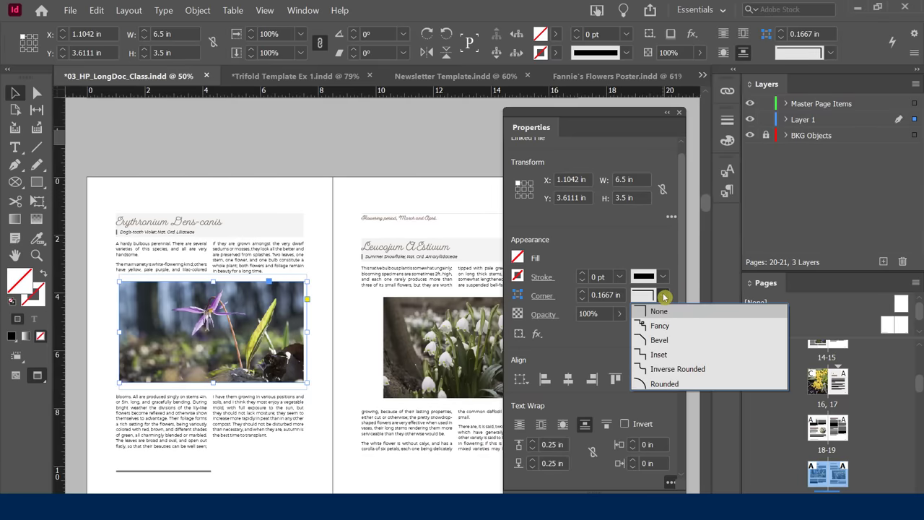
pyautogui.click(659, 339)
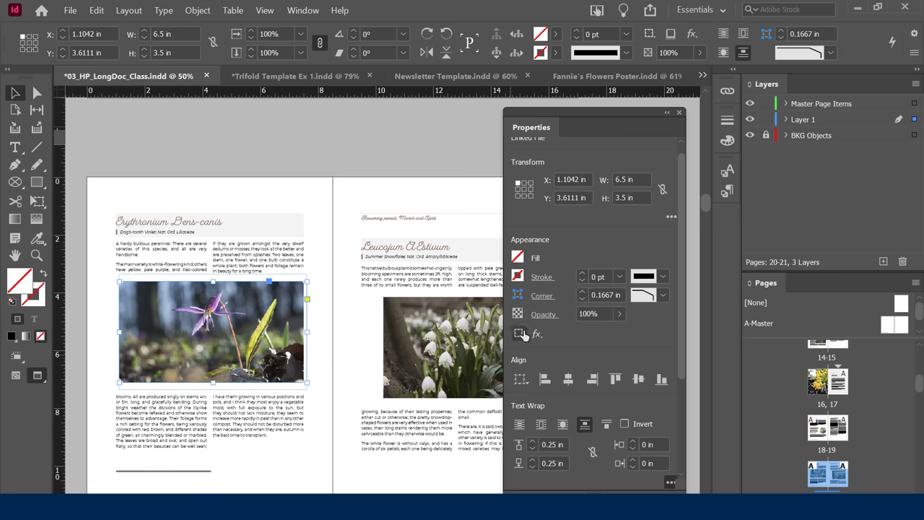
pyautogui.click(582, 290)
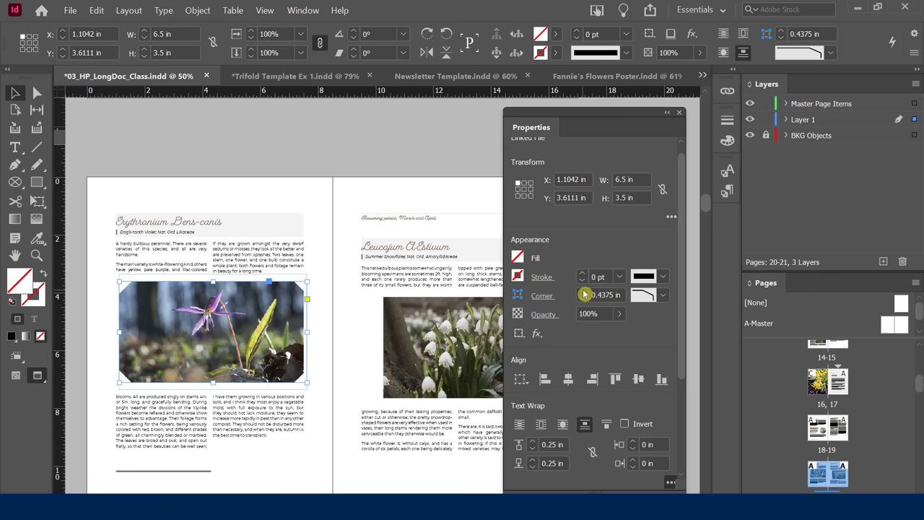
pyautogui.click(582, 290)
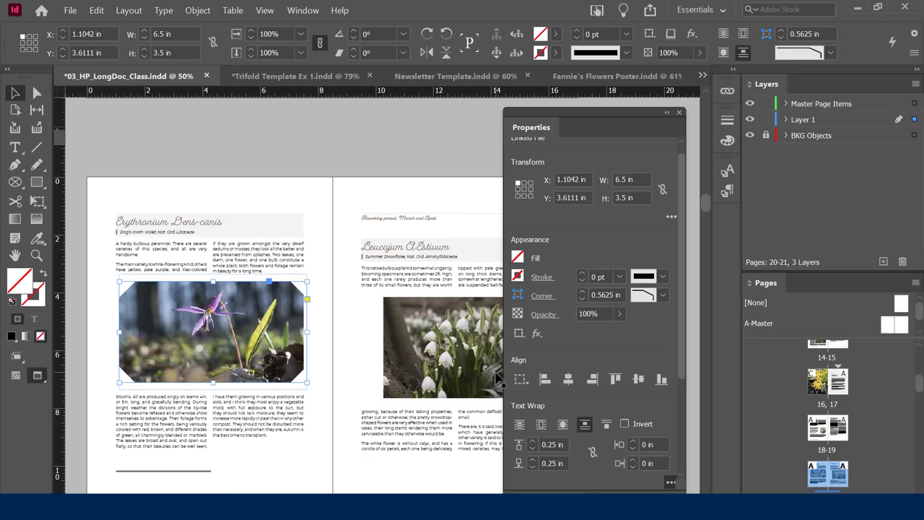
# Try Fancy, then settle on Inset corners at 0.3125 in; switch to Fannie's Flowers Poster.
pyautogui.click(663, 296)
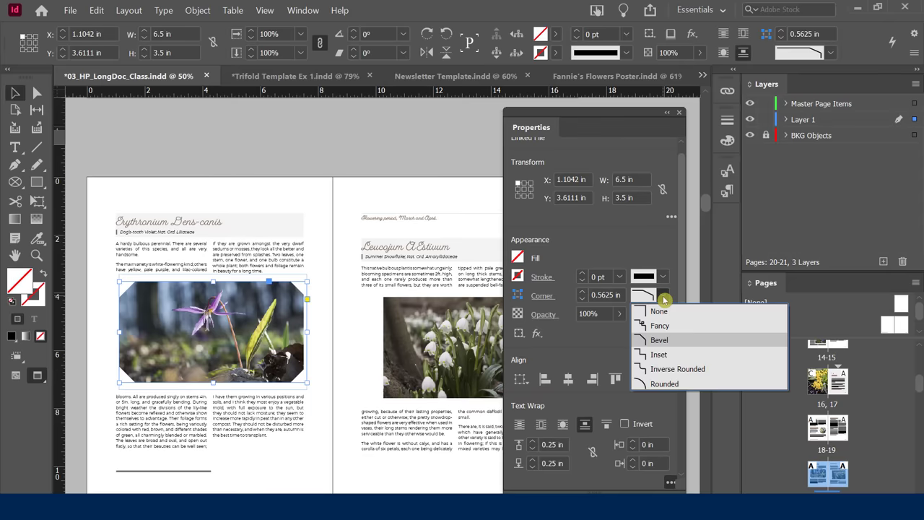
pyautogui.click(655, 324)
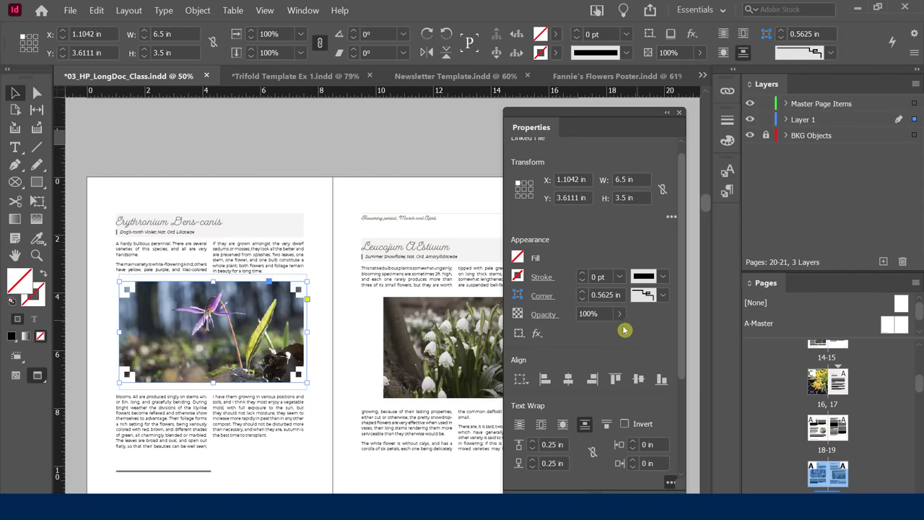
pyautogui.click(667, 295)
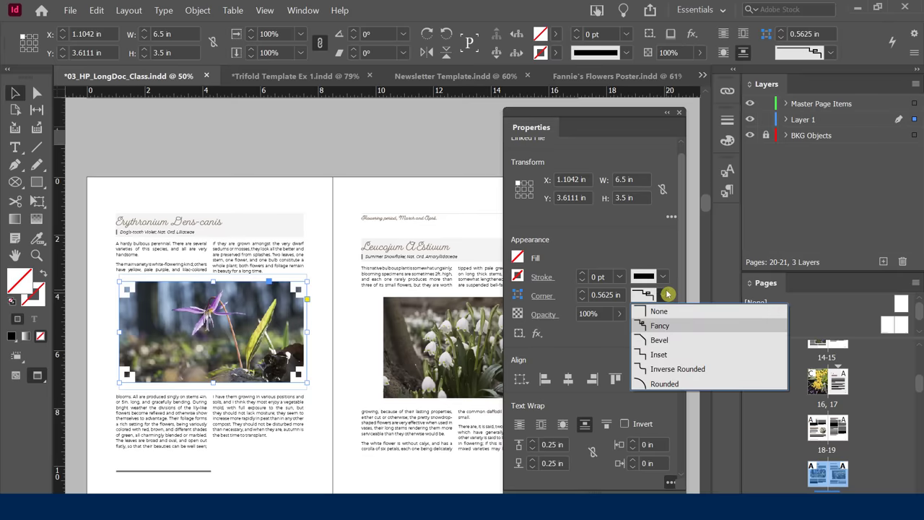
pyautogui.click(666, 354)
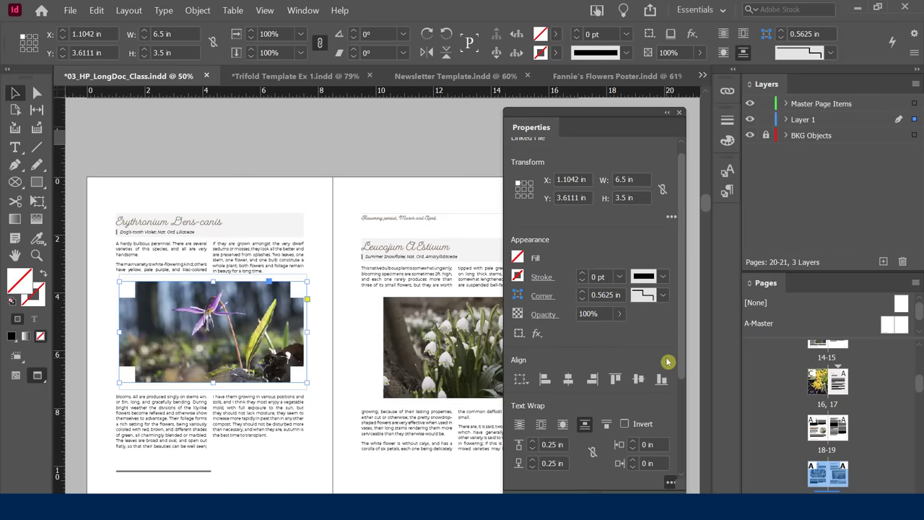
pyautogui.click(582, 299)
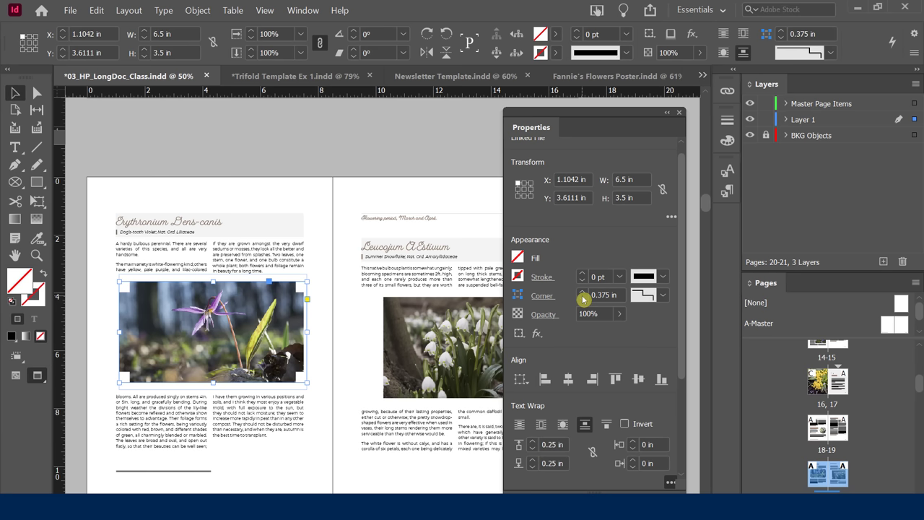
pyautogui.click(581, 299)
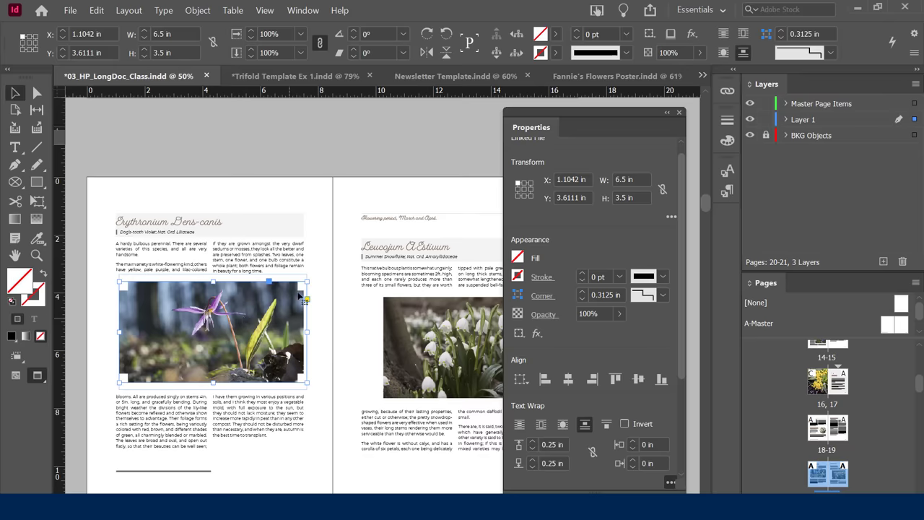
pyautogui.click(591, 82)
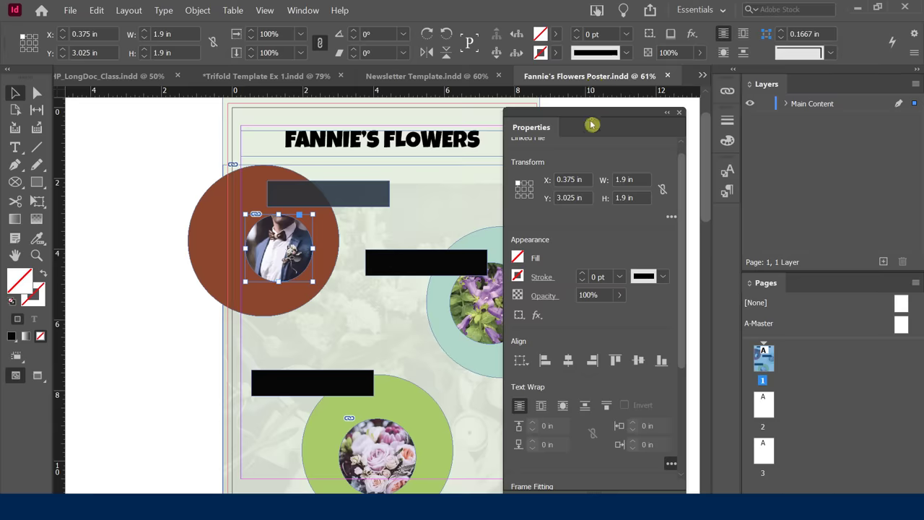
# Apply Inverse Rounded corners to the title bar, middle label bar, and lower label bar.
pyautogui.click(364, 200)
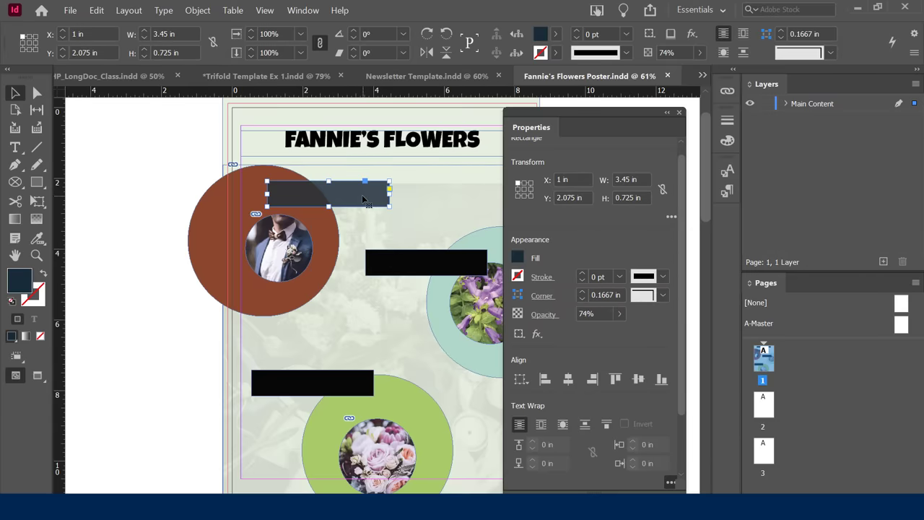
pyautogui.click(664, 295)
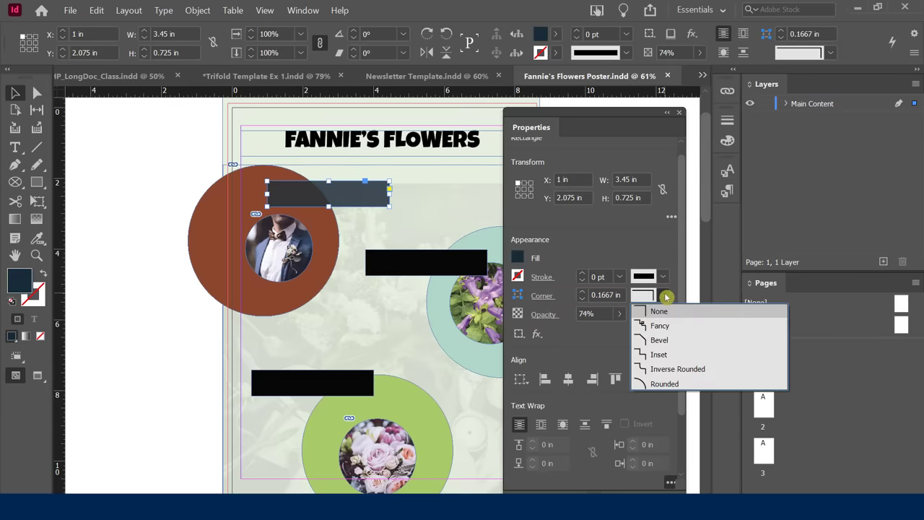
pyautogui.click(660, 369)
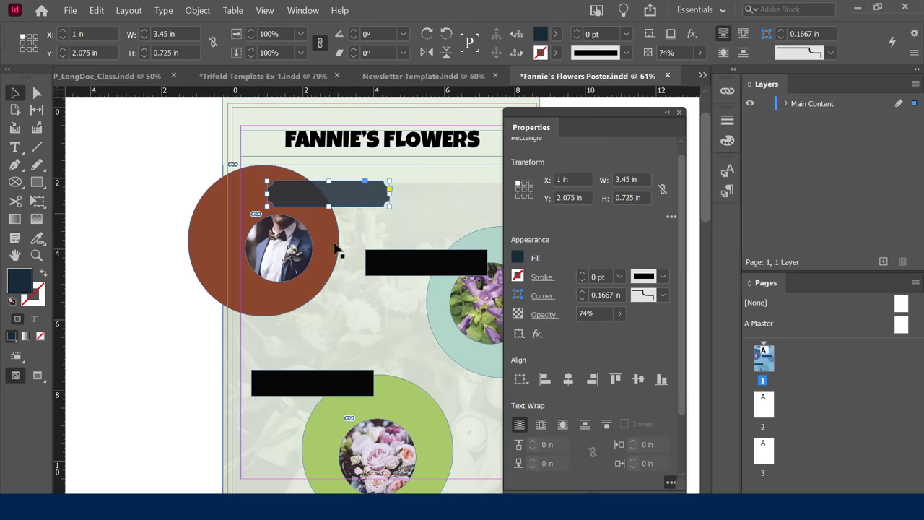
pyautogui.click(408, 270)
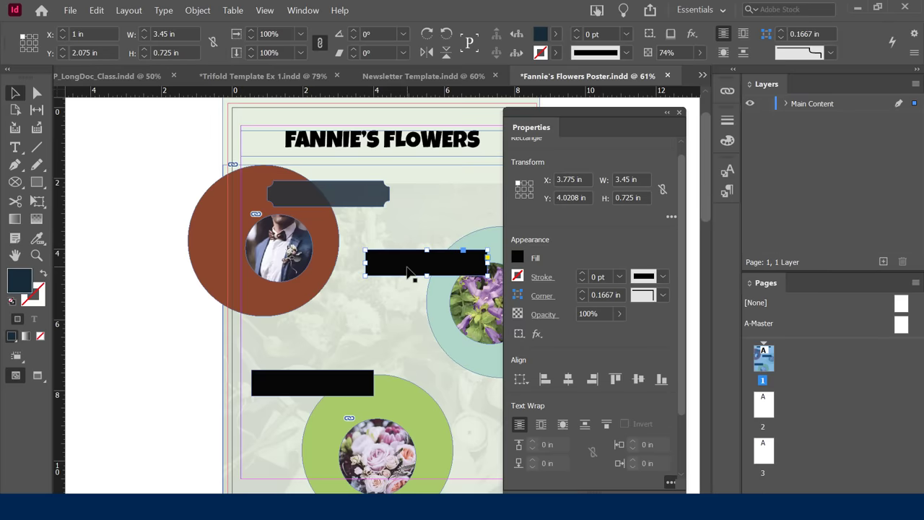
pyautogui.click(662, 295)
pyautogui.click(653, 354)
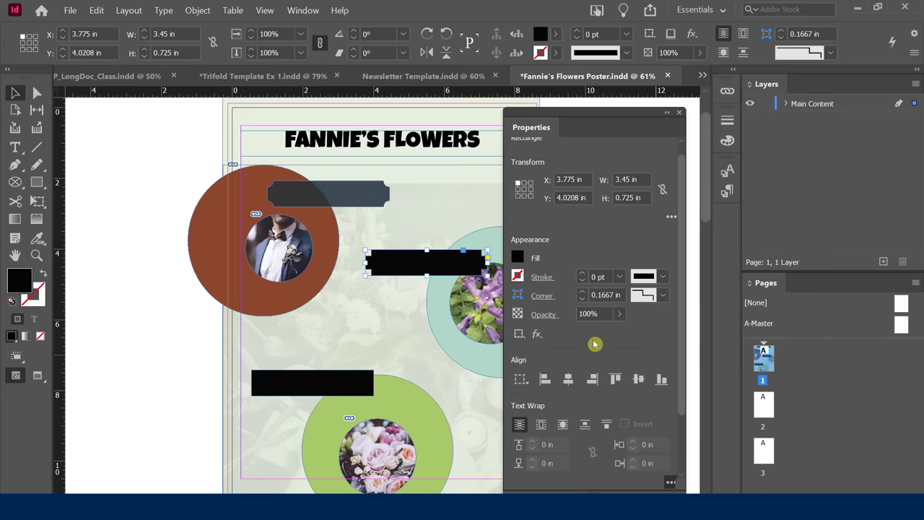
pyautogui.click(661, 296)
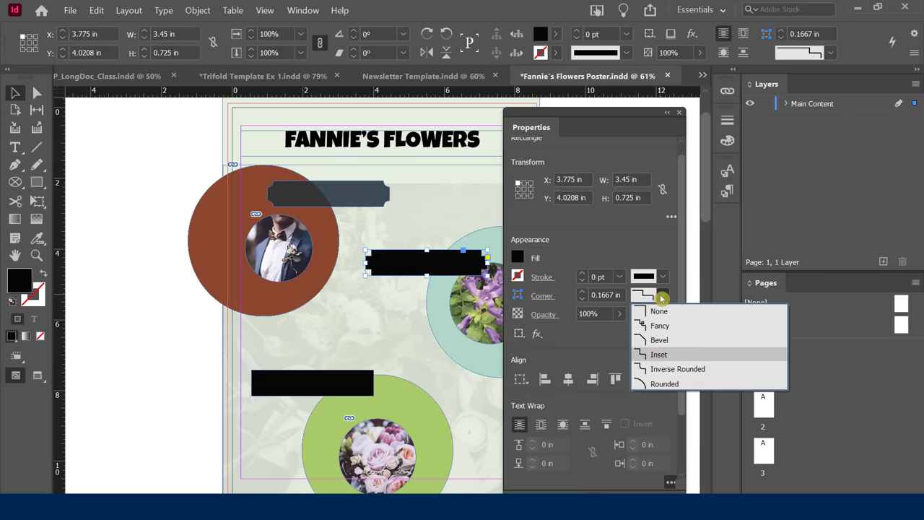
pyautogui.click(655, 369)
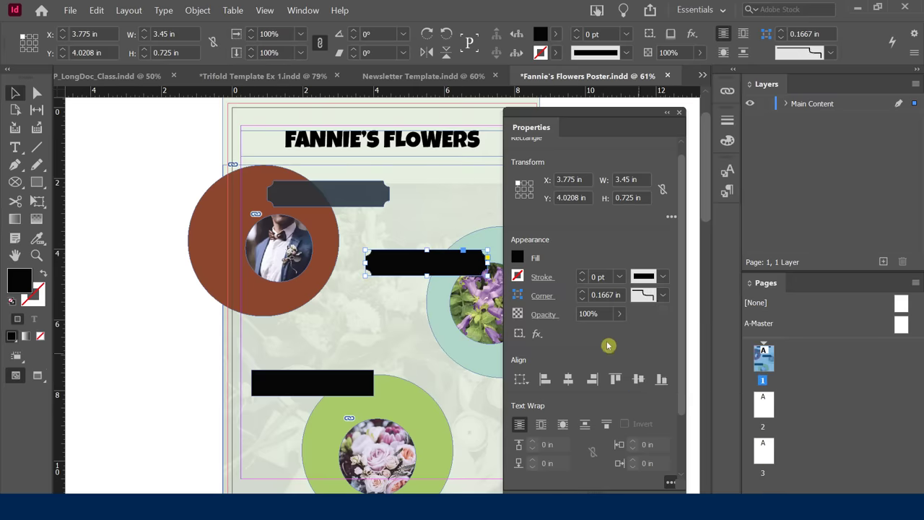
pyautogui.click(326, 384)
pyautogui.click(662, 295)
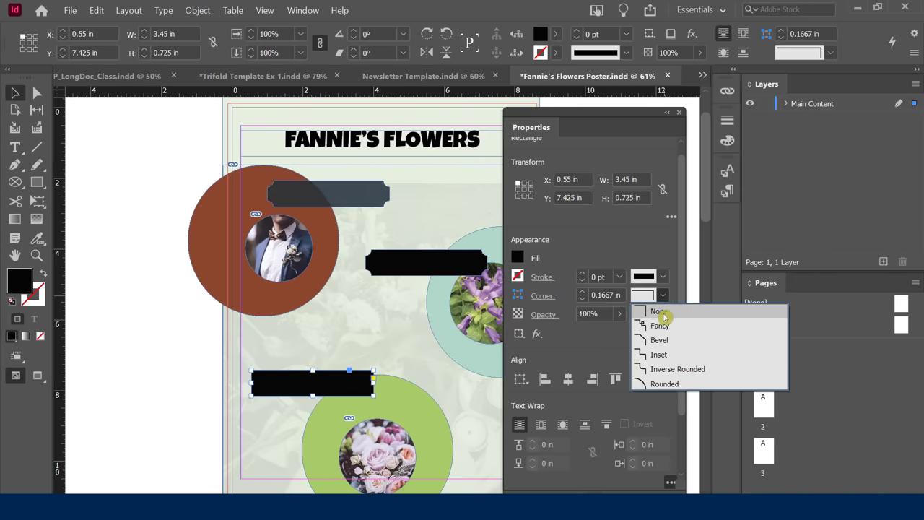
pyautogui.click(664, 368)
pyautogui.click(303, 345)
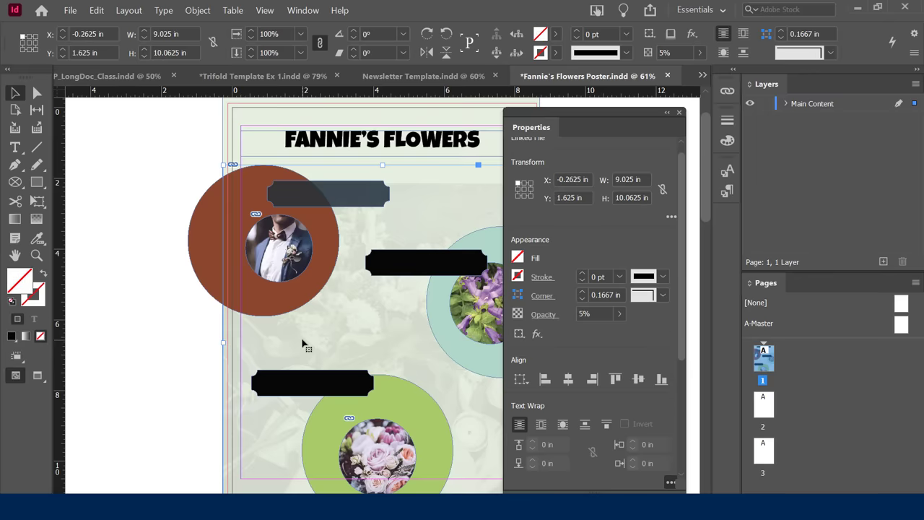
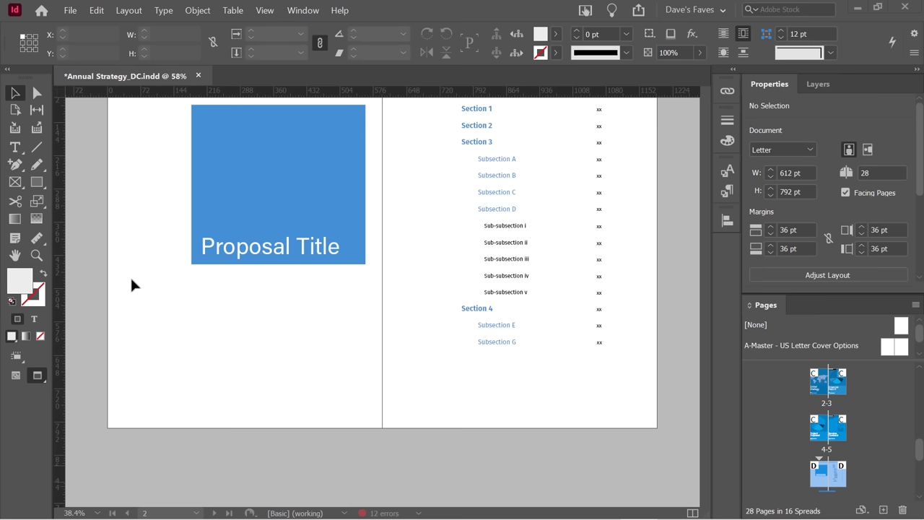
# Pick six flower photos in File > Place and load them for placing.
pyautogui.click(70, 12)
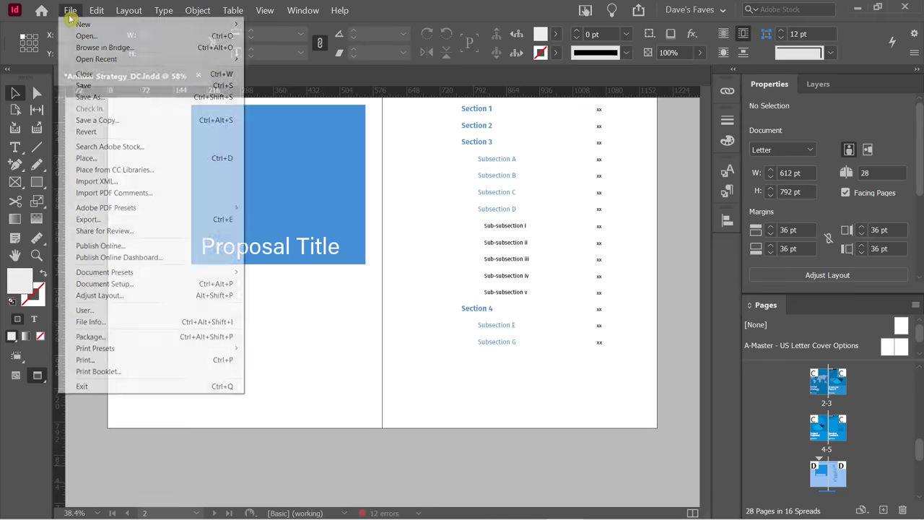
pyautogui.click(97, 159)
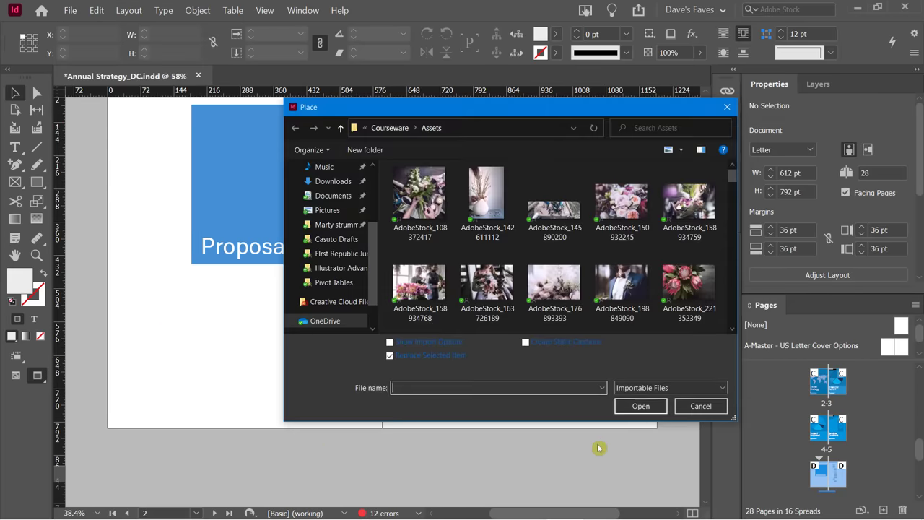
pyautogui.click(621, 218)
pyautogui.keyDown('ctrl'); pyautogui.click(681, 218); pyautogui.keyUp('ctrl')
pyautogui.keyDown('ctrl'); pyautogui.click(439, 288); pyautogui.keyUp('ctrl')
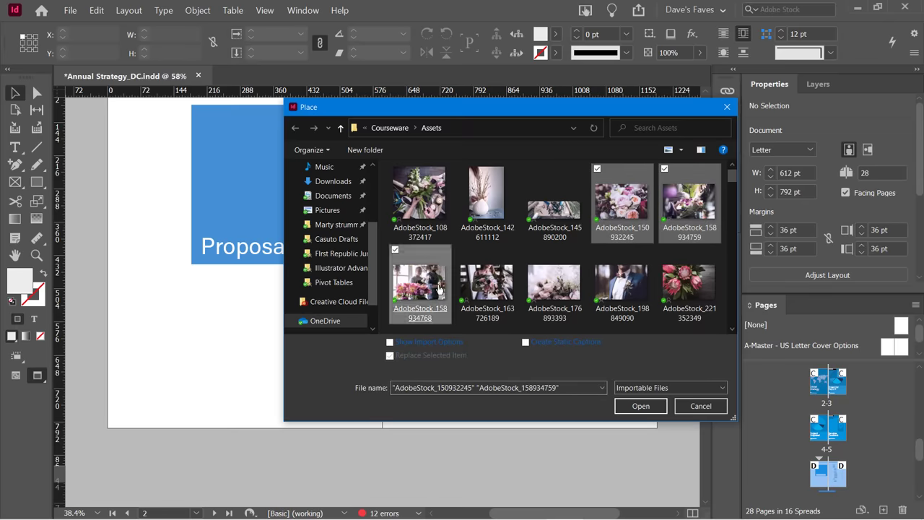
pyautogui.keyDown('ctrl'); pyautogui.click(488, 285); pyautogui.keyUp('ctrl')
pyautogui.keyDown('ctrl'); pyautogui.click(554, 285); pyautogui.keyUp('ctrl')
pyautogui.keyDown('ctrl'); pyautogui.click(622, 286); pyautogui.keyUp('ctrl')
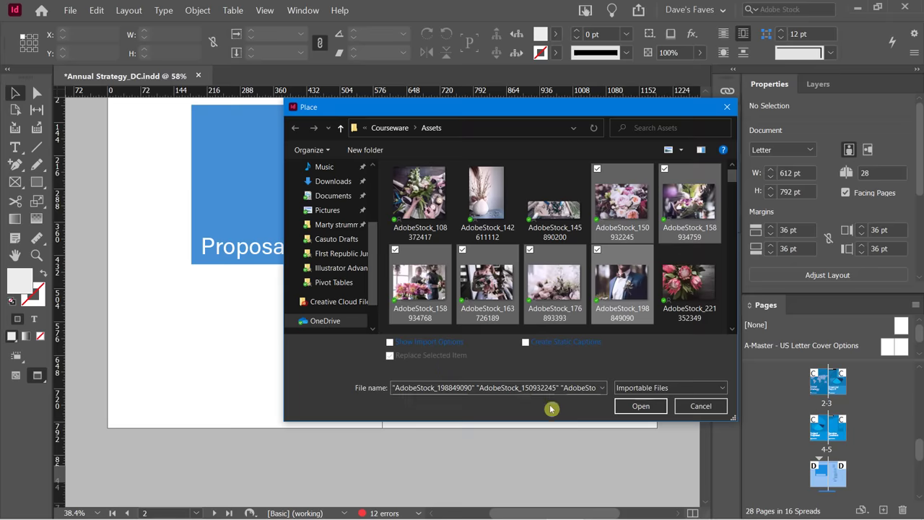
pyautogui.click(637, 405)
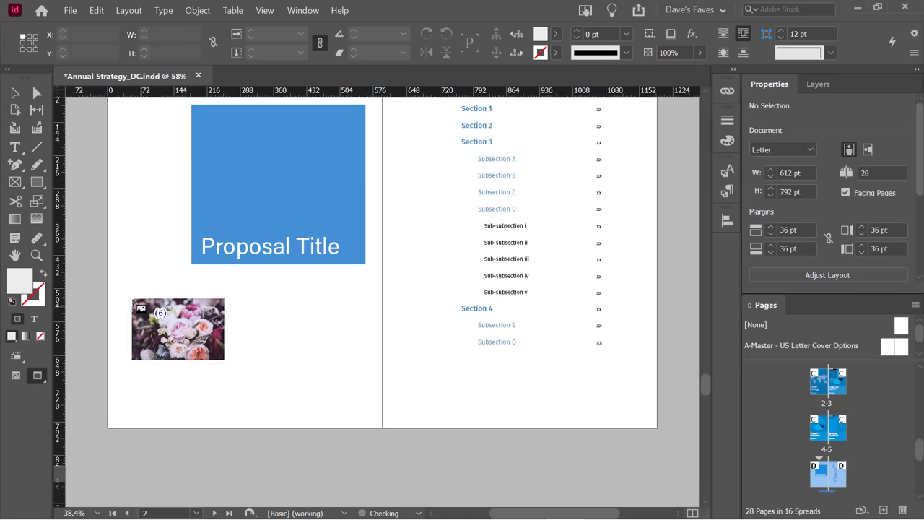
# Drag out a 3-by-2 grid of photo frames, 513 by 279 pt, below the Proposal Title block.
pyautogui.moveTo(128, 281); pyautogui.dragTo(330, 363)
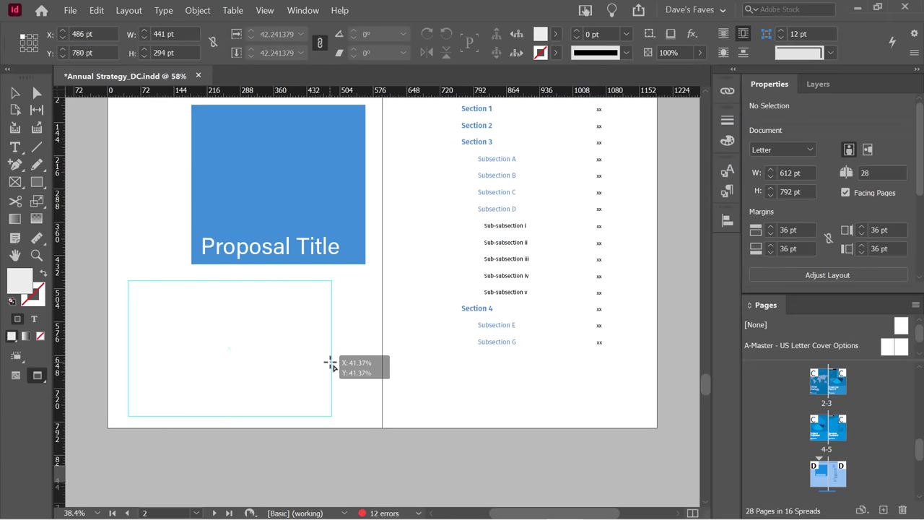
pyautogui.moveTo(330, 363); pyautogui.dragTo(366, 408)
pyautogui.press('Right')
pyautogui.press('Right')
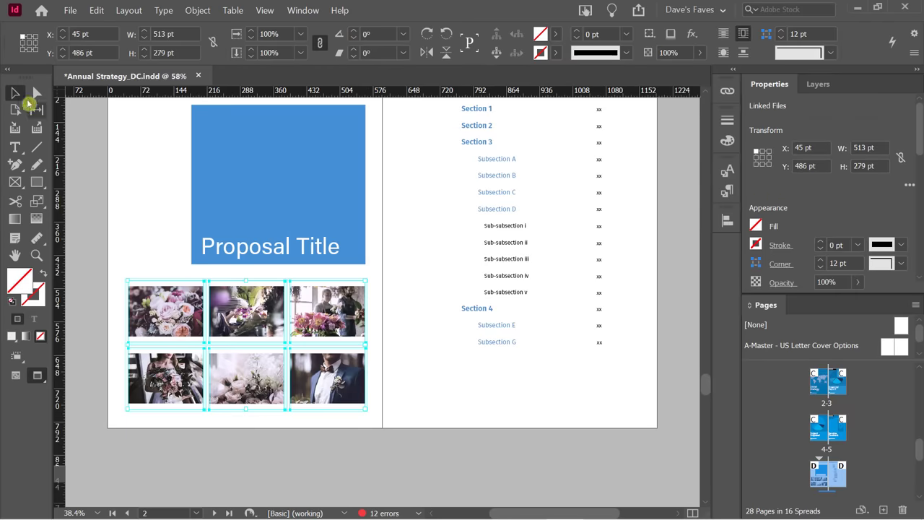
# Delete all six photo frames and switch to Normal screen mode with W.
pyautogui.click(86, 166)
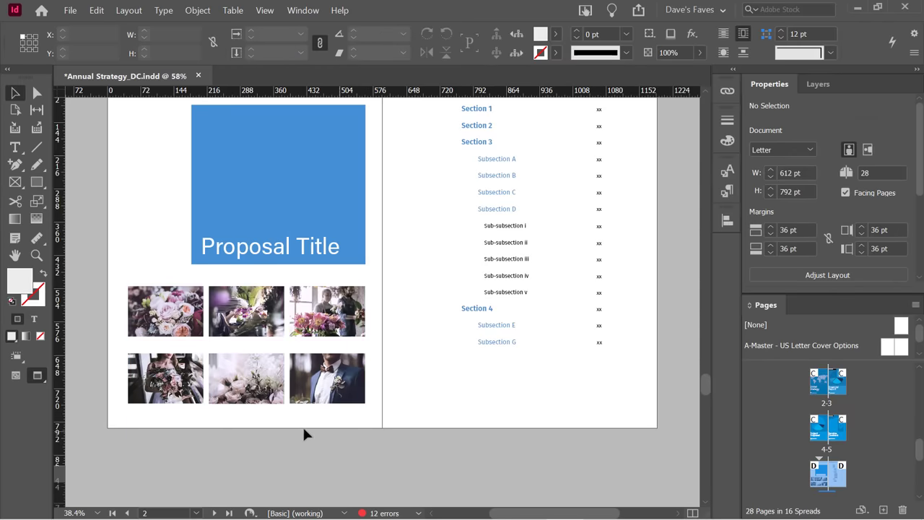
pyautogui.moveTo(117, 272); pyautogui.dragTo(379, 454)
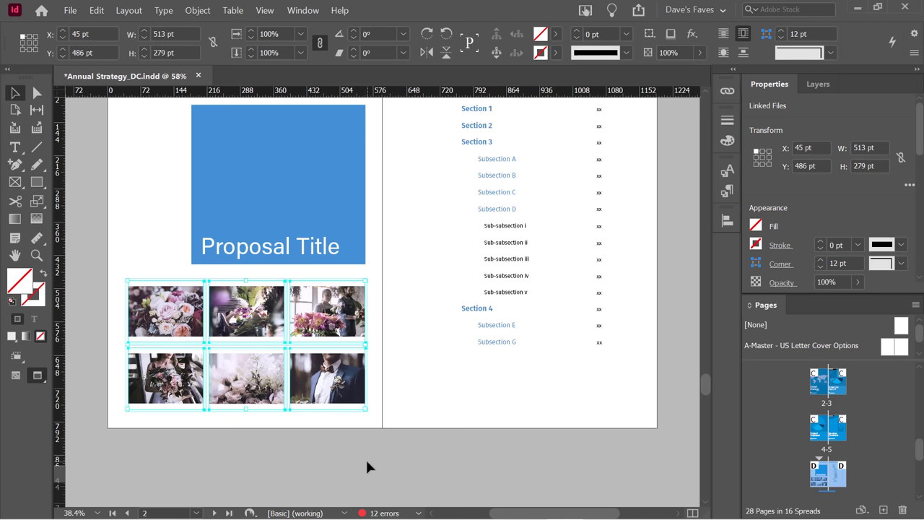
pyautogui.press('Delete')
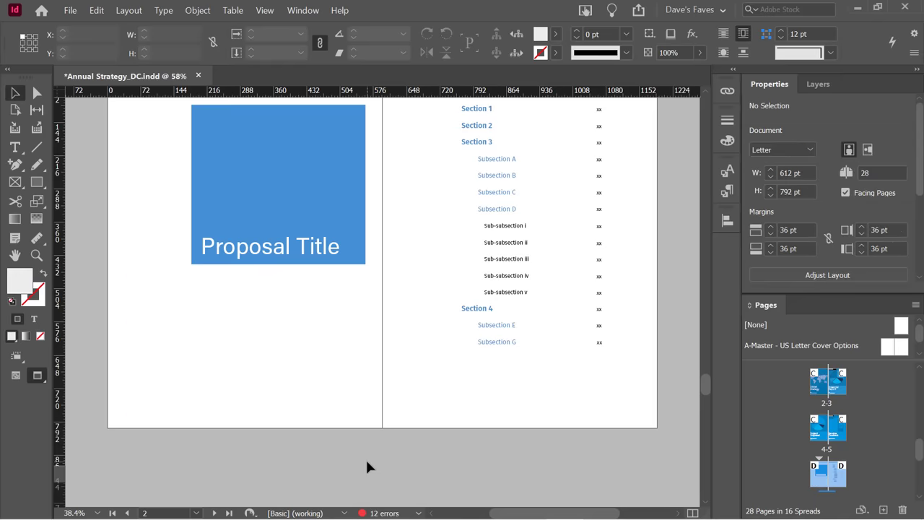
pyautogui.press('w')
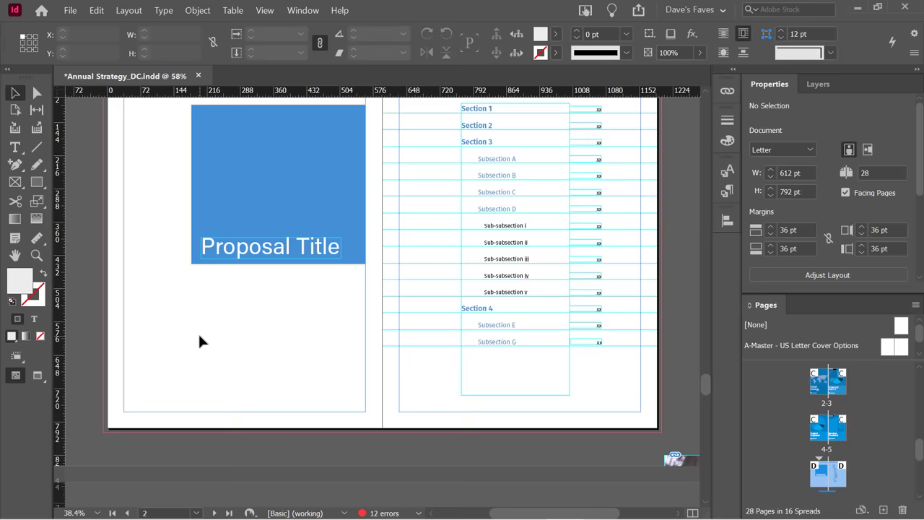
# Choose the Ellipse Frame Tool from the frame tool flyout.
pyautogui.click(15, 183)
pyautogui.rightClick(15, 185)
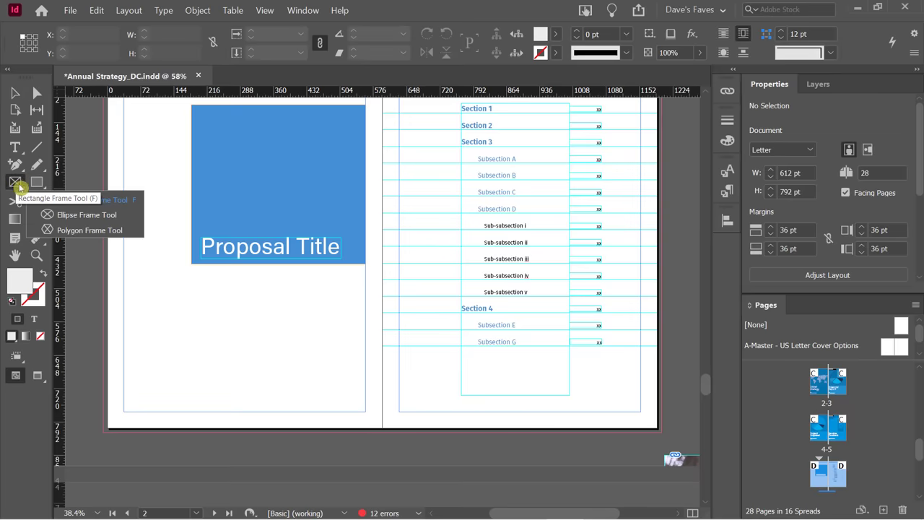
pyautogui.click(70, 217)
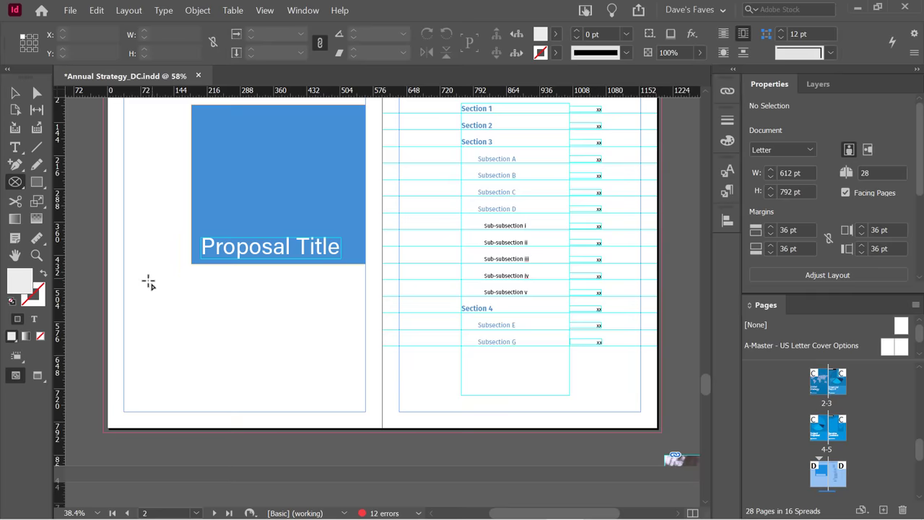
# Draw a 3-by-3 grid of 243 pt circular frames below the title block, nudged right.
pyautogui.moveTo(140, 289); pyautogui.dragTo(283, 401)
pyautogui.press('Up')
pyautogui.press('Up')
pyautogui.press('Right')
pyautogui.press('Right')
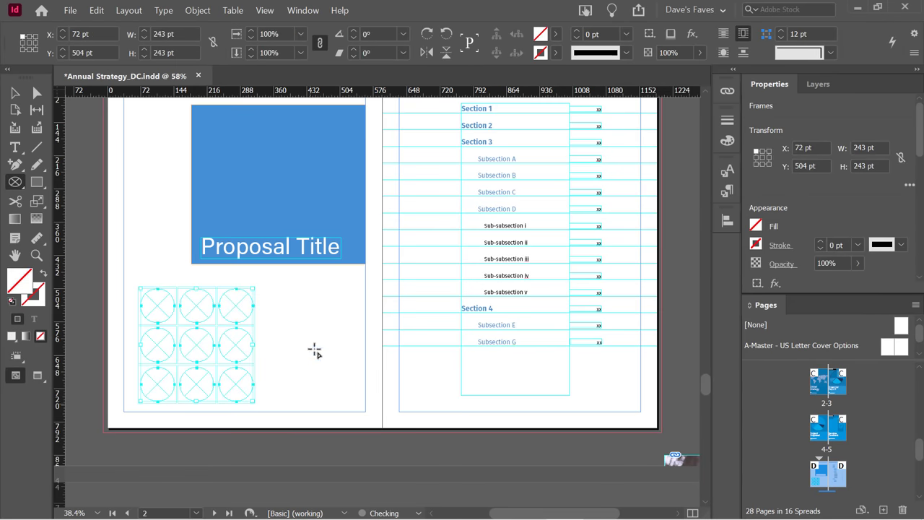
pyautogui.hotkey('shift', 'Right')
pyautogui.hotkey('shift', 'Right')
pyautogui.hotkey('shift', 'Right')
pyautogui.hotkey('shift', 'Right')
pyautogui.hotkey('shift', 'Right')
pyautogui.hotkey('shift', 'Right')
pyautogui.hotkey('shift', 'Right')
pyautogui.hotkey('shift', 'Right')
pyautogui.hotkey('shift', 'Right')
pyautogui.hotkey('shift', 'Right')
pyautogui.hotkey('shift', 'Right')
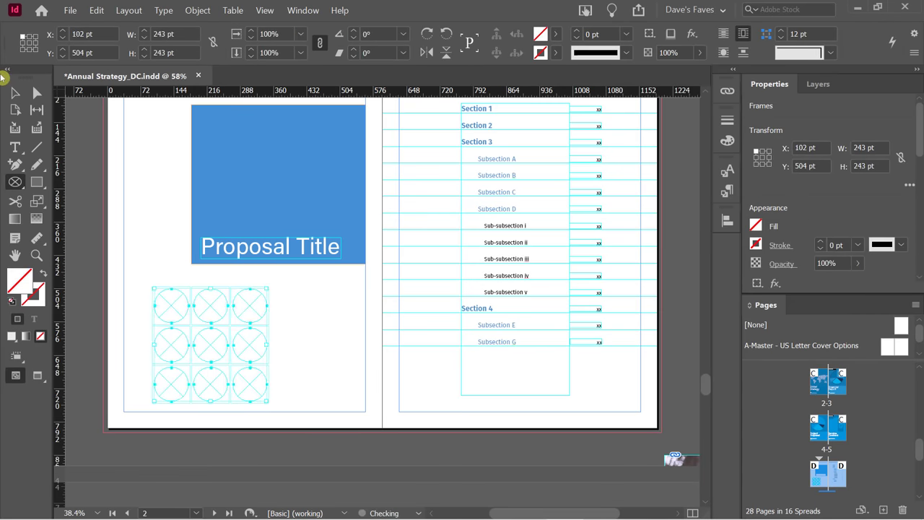
pyautogui.hotkey('shift', 'Right')
pyautogui.hotkey('shift', 'Right')
pyautogui.hotkey('shift', 'Right')
pyautogui.hotkey('shift', 'Right')
pyautogui.hotkey('shift', 'Right')
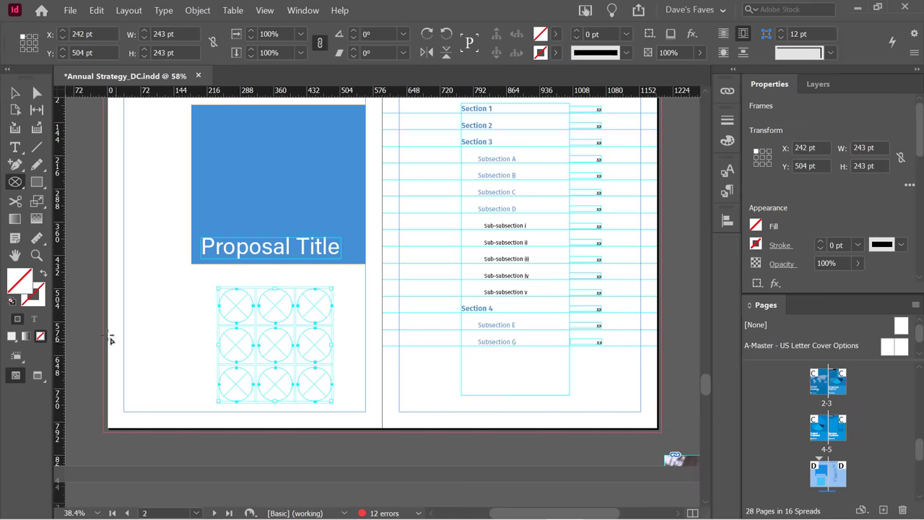
pyautogui.click(15, 92)
pyautogui.click(139, 299)
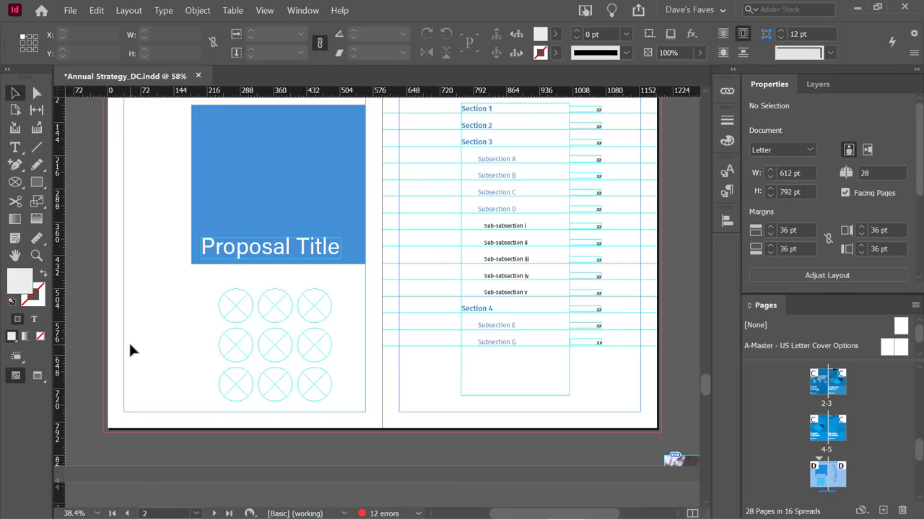
# Place the people-with-flowers photo into the top-left circle frame.
pyautogui.click(240, 310)
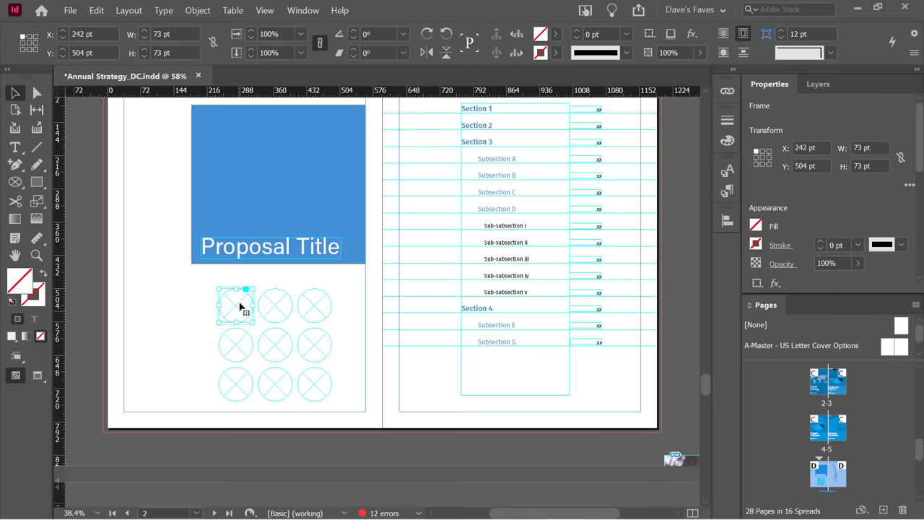
pyautogui.click(67, 10)
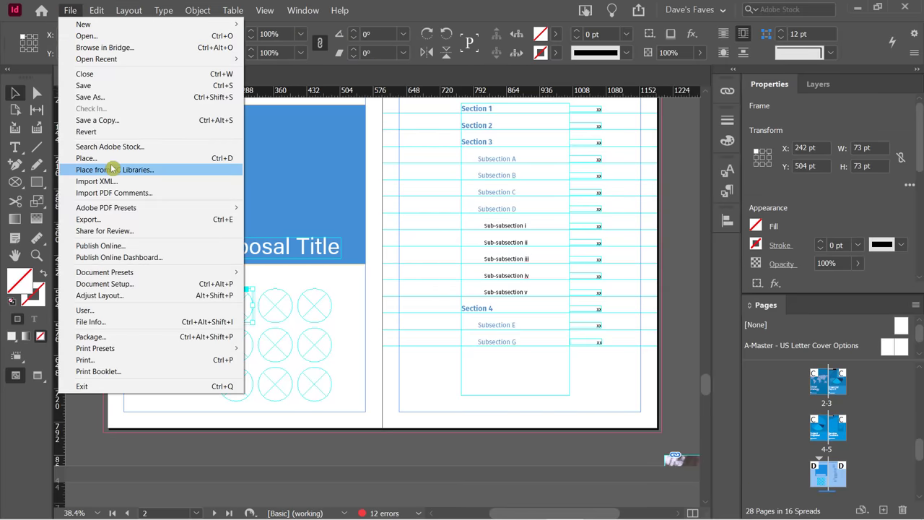
pyautogui.click(108, 158)
pyautogui.doubleClick(420, 285)
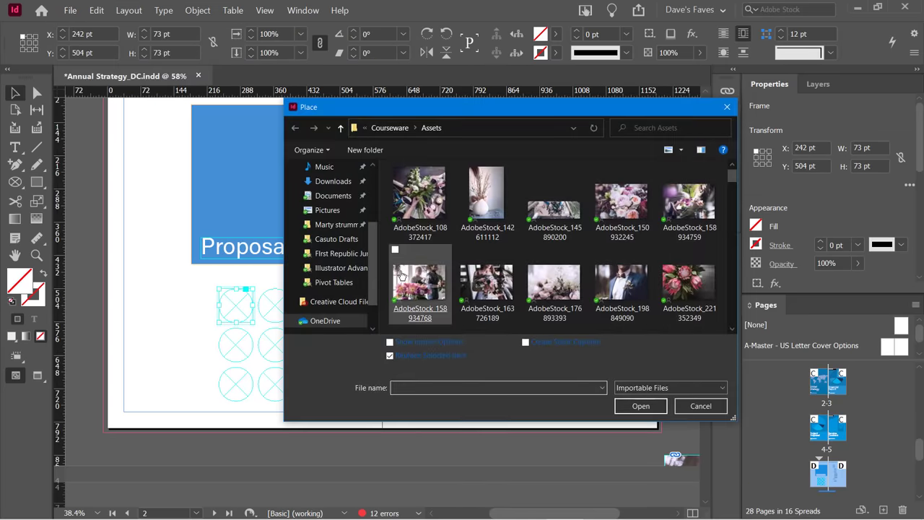
# Apply Fit Content to Frame and then Content-Aware Fit to the circle photo.
pyautogui.rightClick(242, 310)
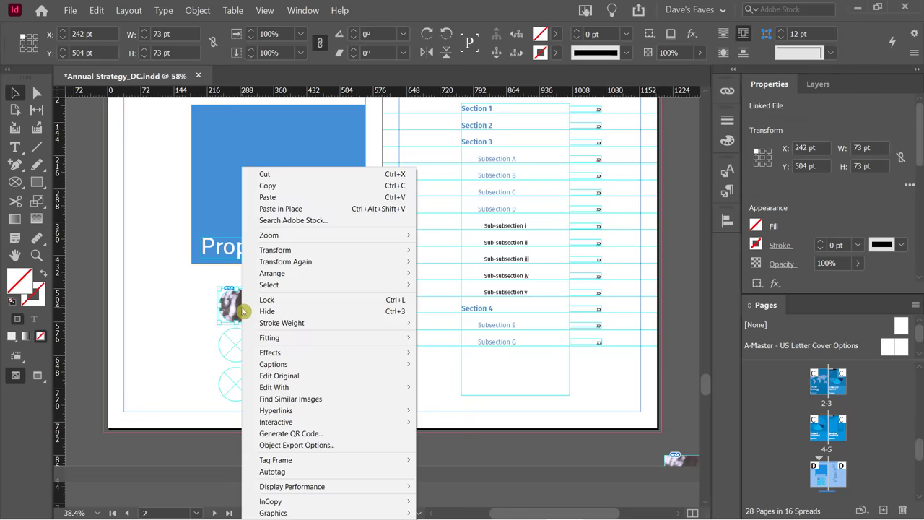
pyautogui.moveTo(313, 339)
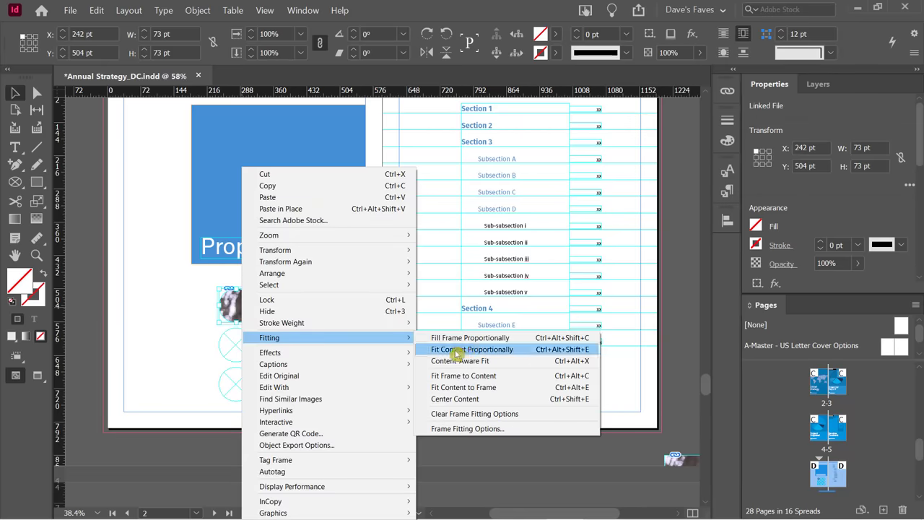
pyautogui.click(470, 386)
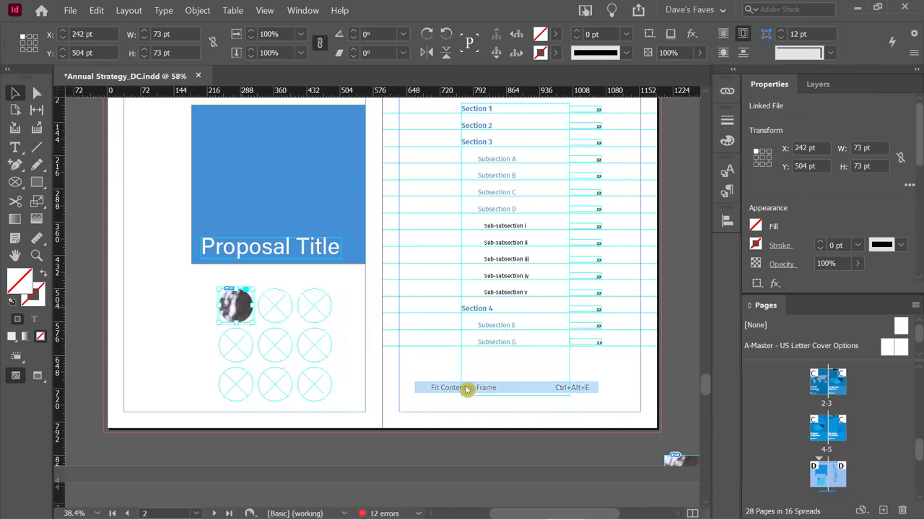
pyautogui.rightClick(234, 299)
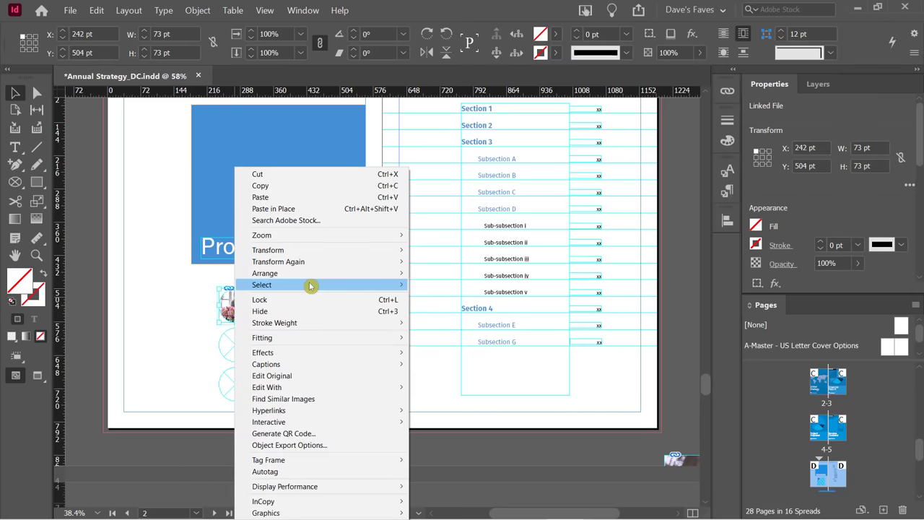
pyautogui.moveTo(309, 339)
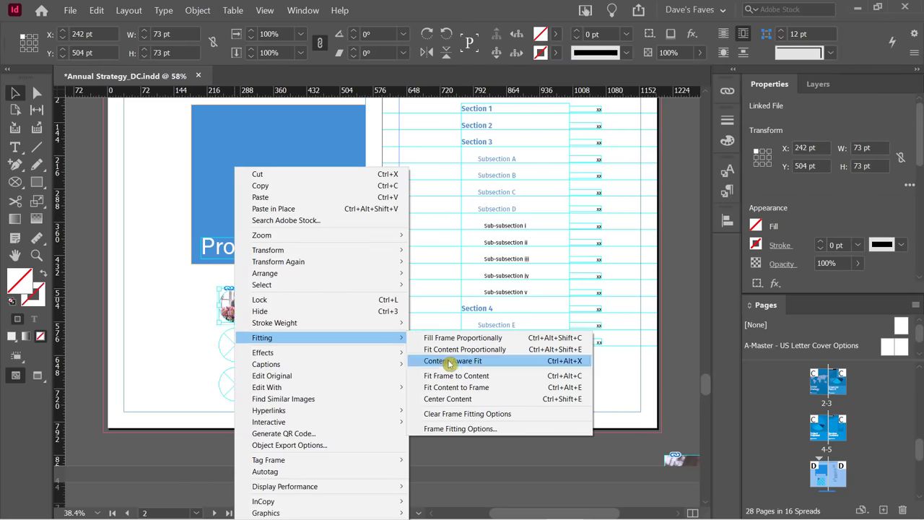
pyautogui.click(450, 361)
pyautogui.click(166, 326)
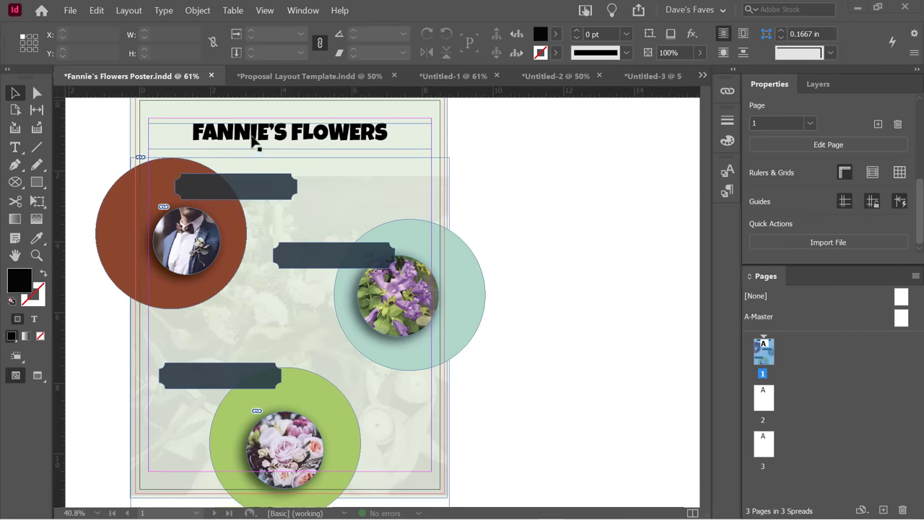
# Select the upper-left and lower-left banner shapes together on the Fannie's Flowers poster.
pyautogui.doubleClick(251, 134)
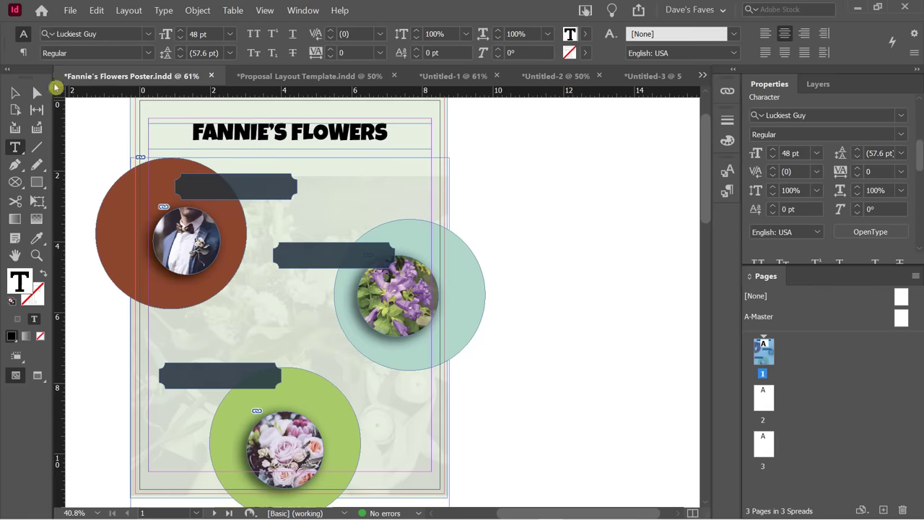
pyautogui.click(14, 93)
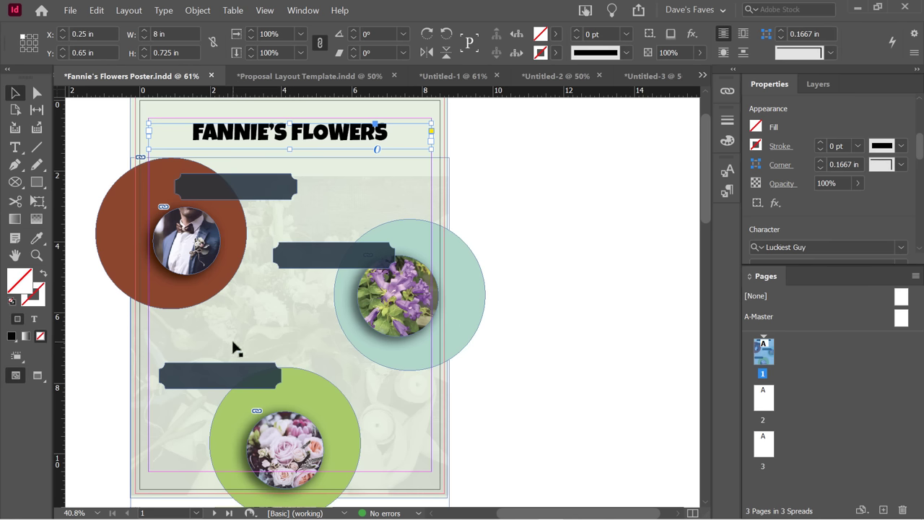
pyautogui.click(247, 192)
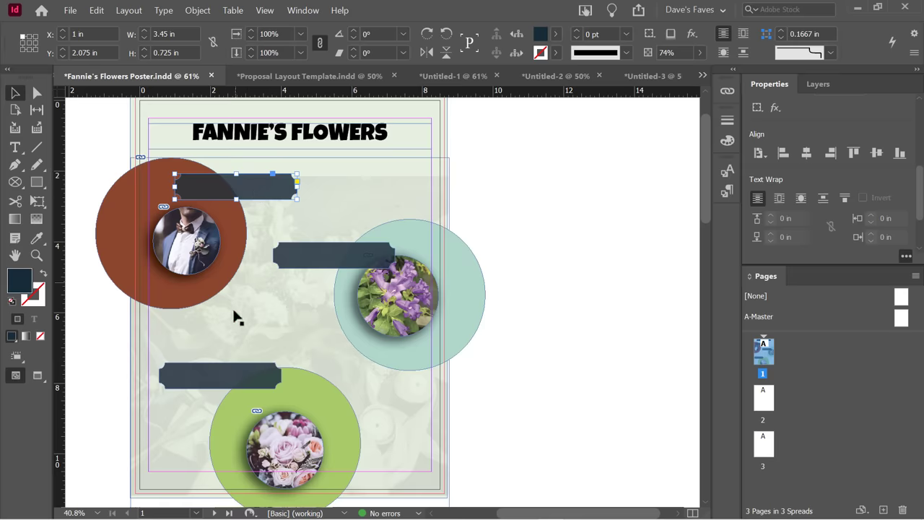
pyautogui.keyDown('shift'); pyautogui.click(210, 386); pyautogui.keyUp('shift')
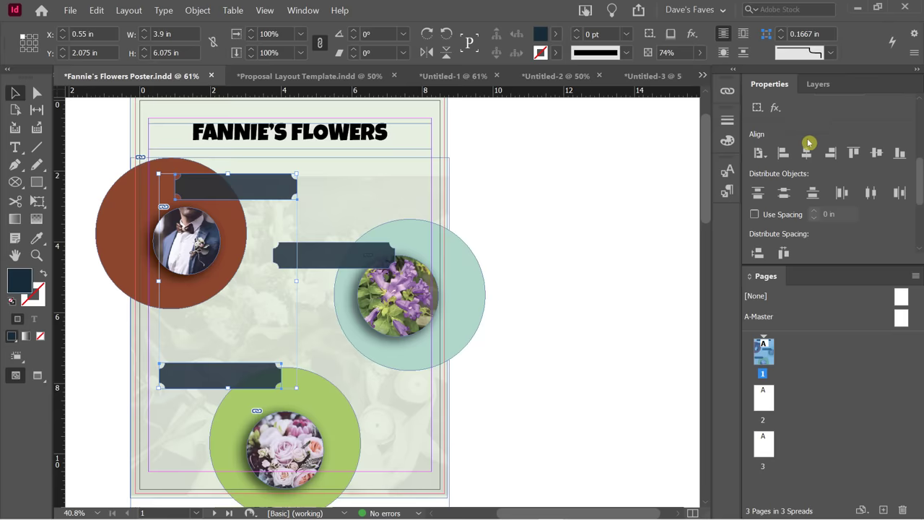
# Align the top and bottom banners' left edges relative to the selection.
pyautogui.click(761, 153)
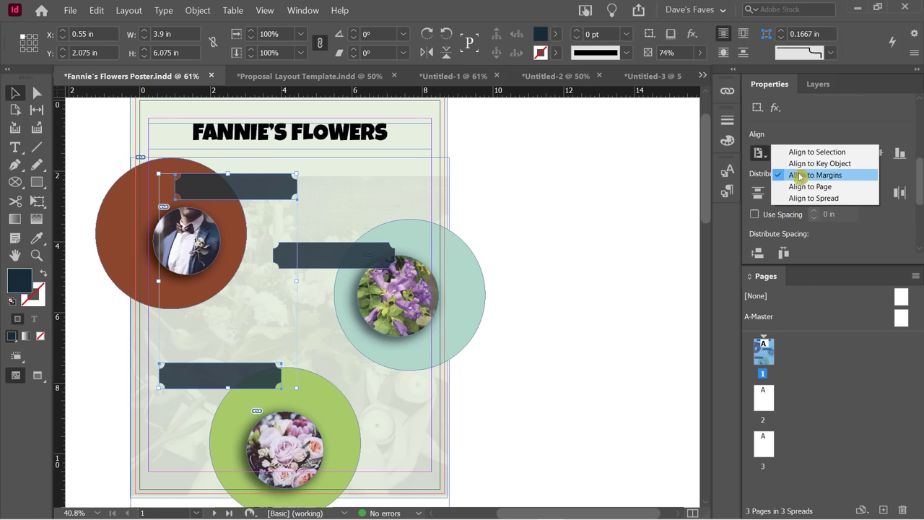
pyautogui.click(830, 152)
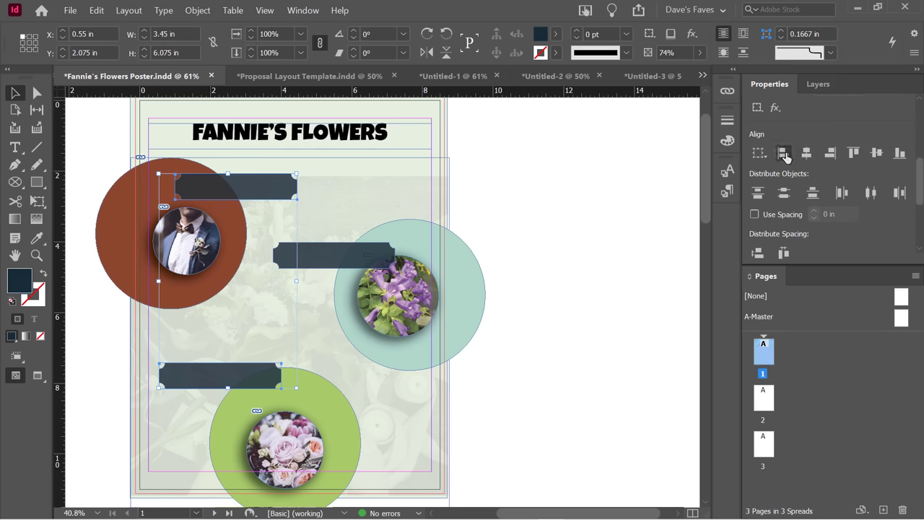
pyautogui.click(784, 156)
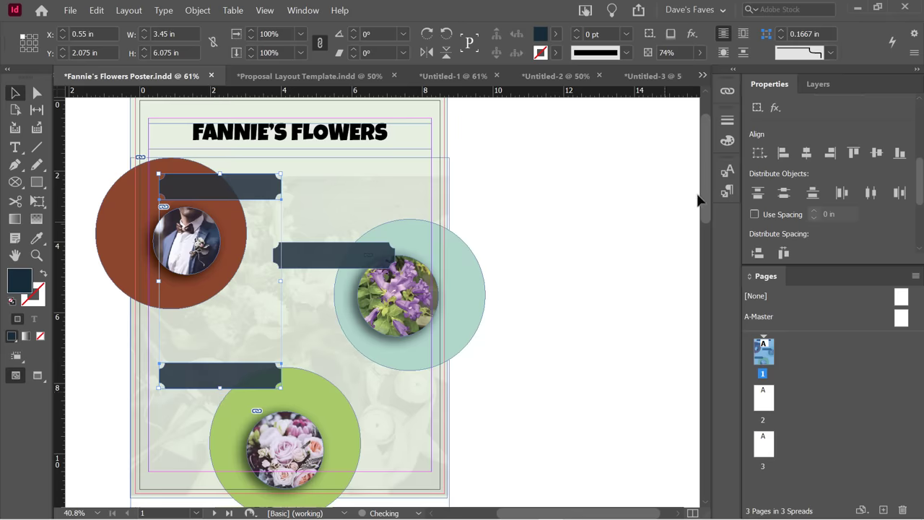
pyautogui.click(763, 154)
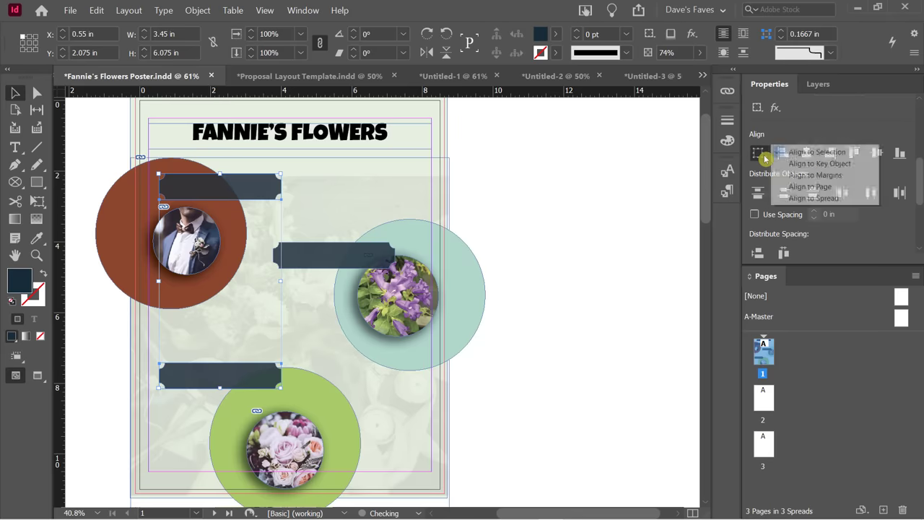
pyautogui.click(809, 131)
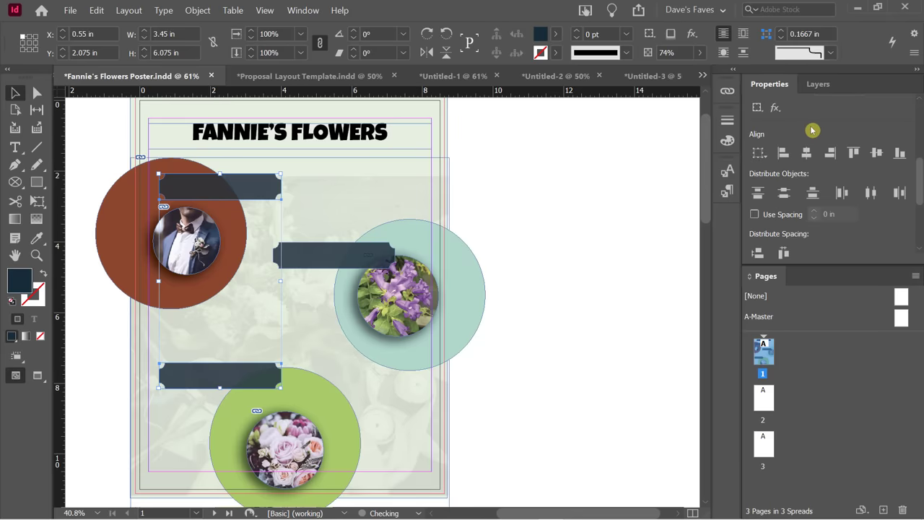
pyautogui.click(771, 167)
# Distribute all three banners evenly down the poster, then view it in Preview mode.
pyautogui.click(524, 190)
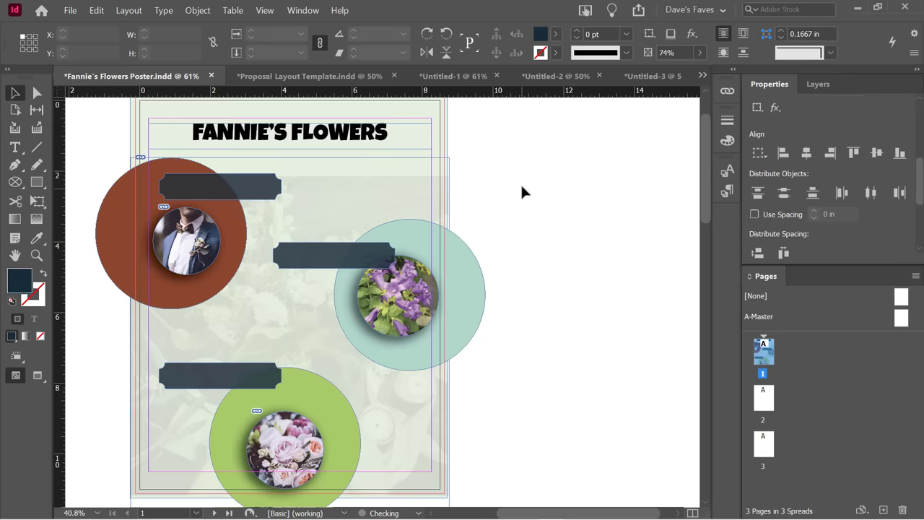
pyautogui.click(320, 265)
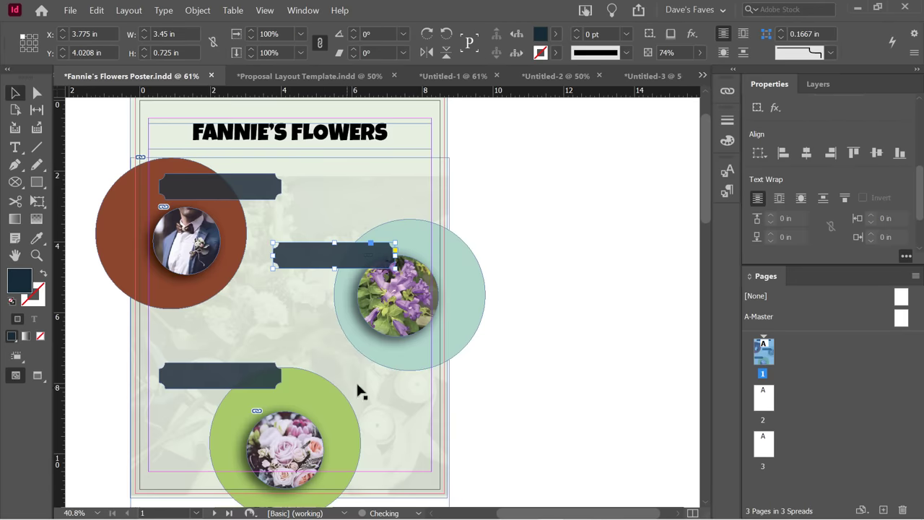
pyautogui.click(254, 191)
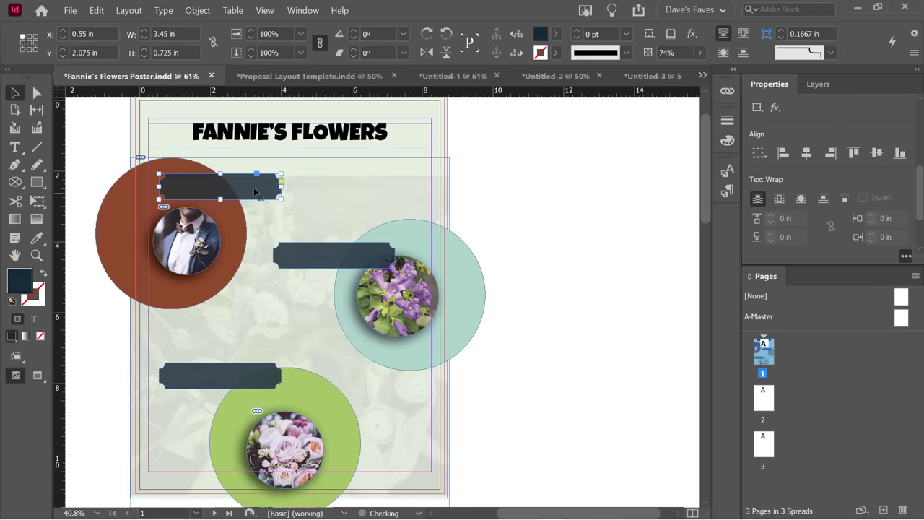
pyautogui.keyDown('shift'); pyautogui.click(326, 262); pyautogui.keyUp('shift')
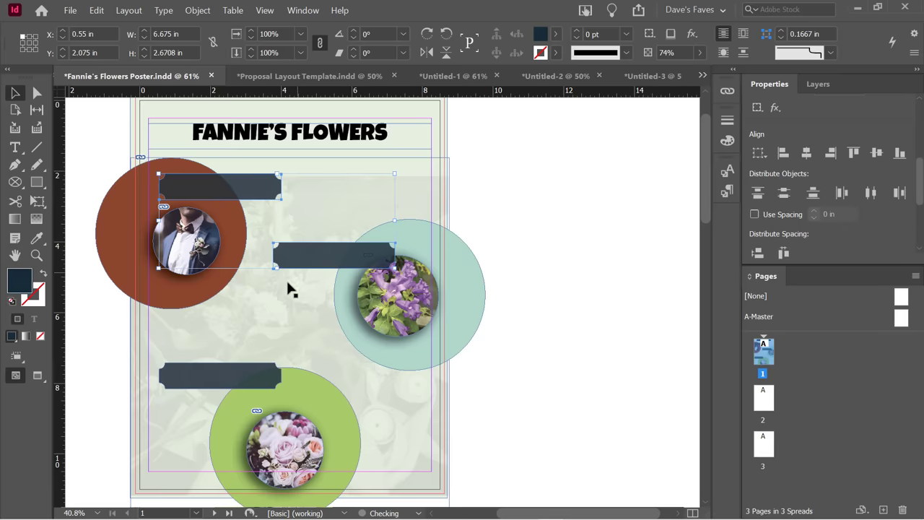
pyautogui.keyDown('shift'); pyautogui.click(241, 382); pyautogui.keyUp('shift')
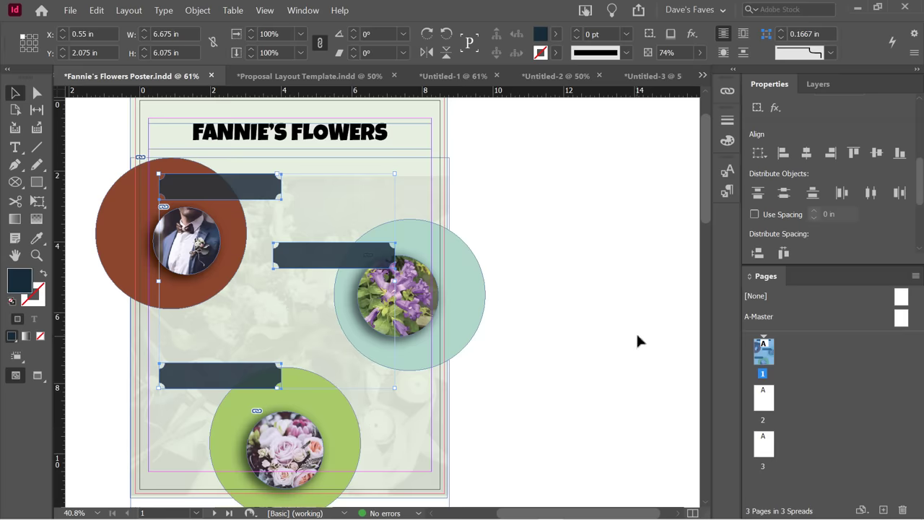
pyautogui.click(757, 192)
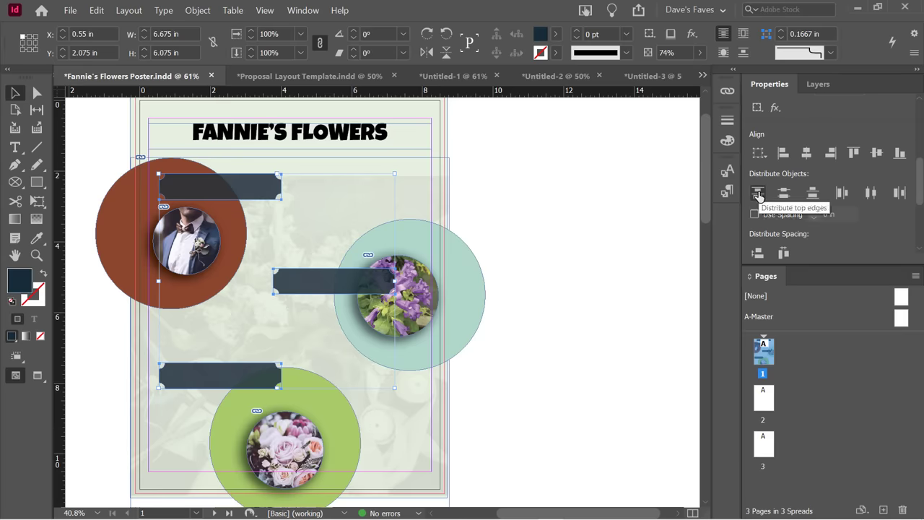
pyautogui.click(782, 195)
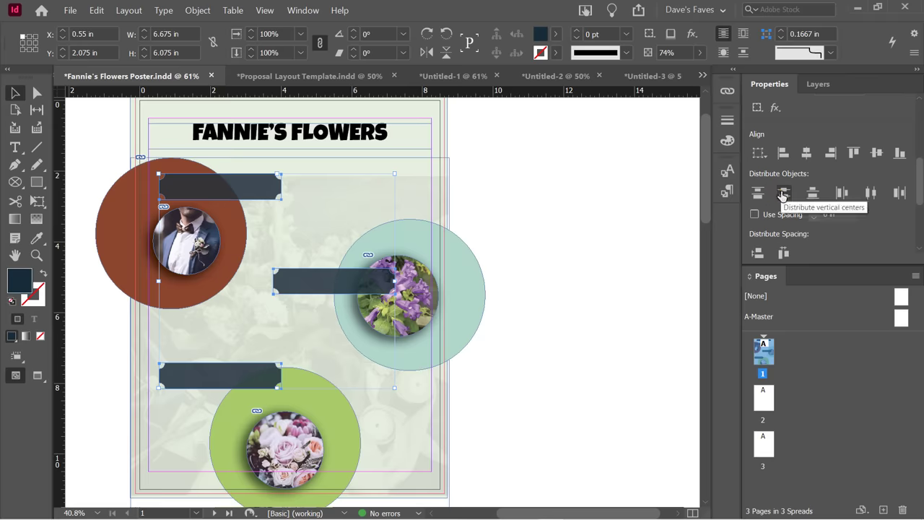
pyautogui.click(843, 202)
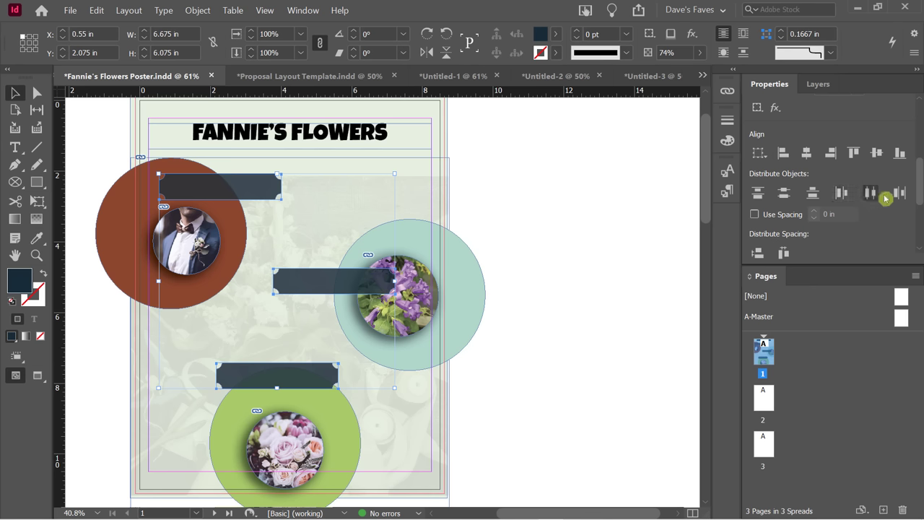
pyautogui.moveTo(821, 195); pyautogui.dragTo(820, 234)
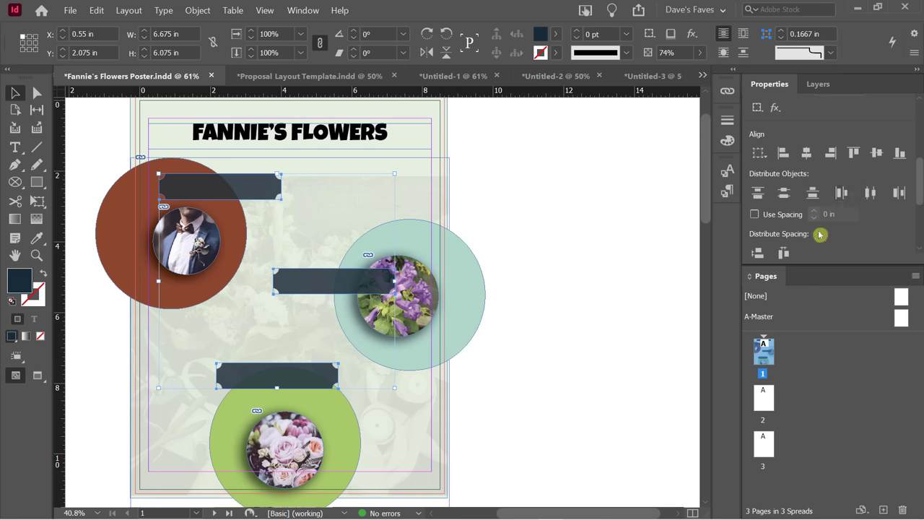
pyautogui.click(757, 195)
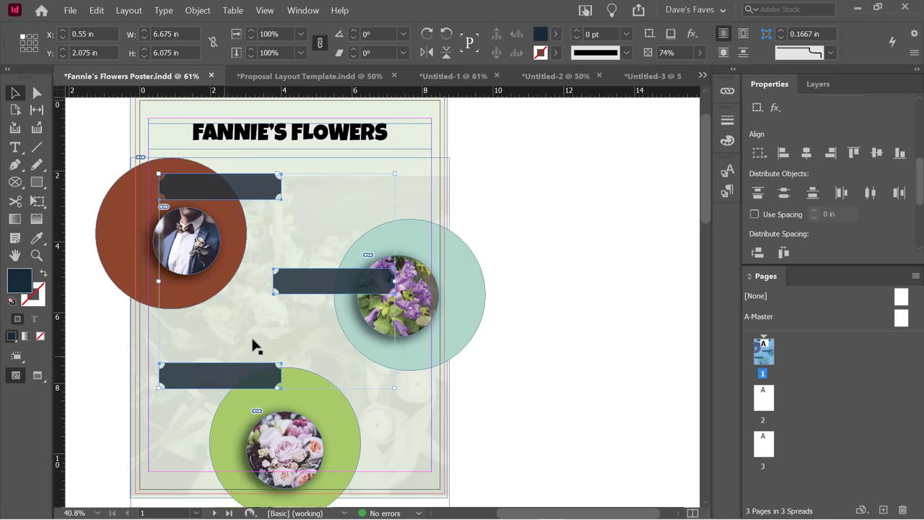
pyautogui.click(541, 342)
pyautogui.press('w')
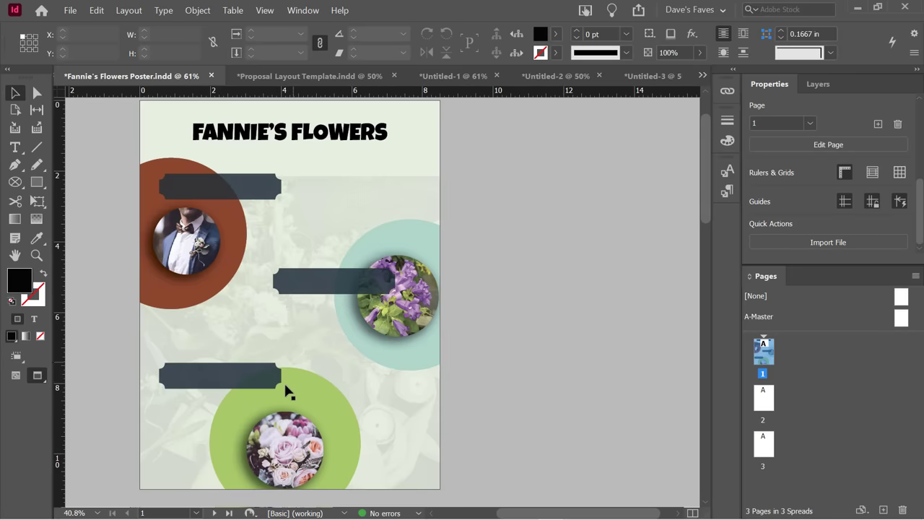
# Switch back to Normal mode and reselect the three banners to review their Properties.
pyautogui.press('w')
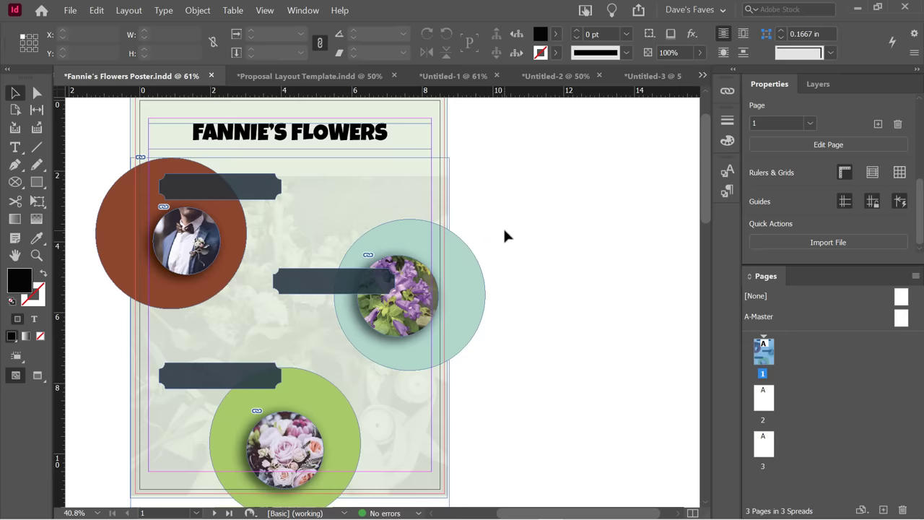
pyautogui.click(268, 189)
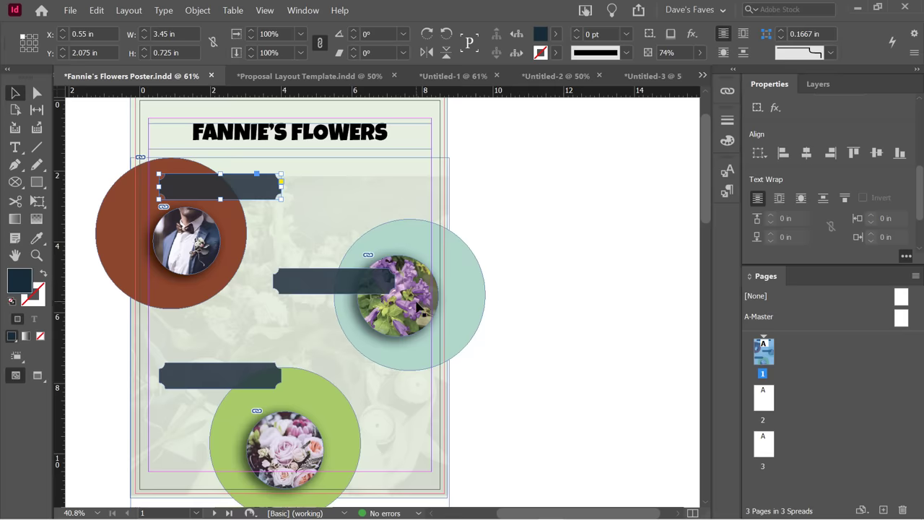
pyautogui.keyDown('shift'); pyautogui.click(312, 289); pyautogui.keyUp('shift')
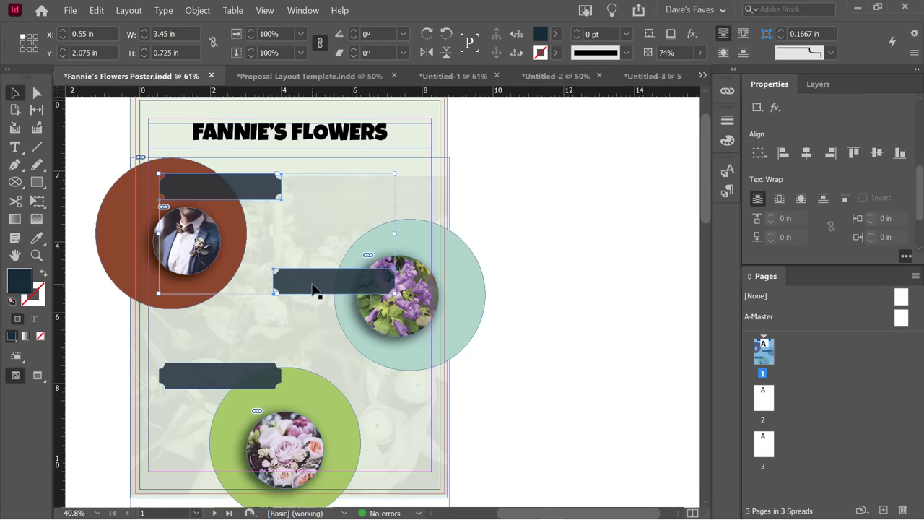
pyautogui.keyDown('shift'); pyautogui.click(242, 379); pyautogui.keyUp('shift')
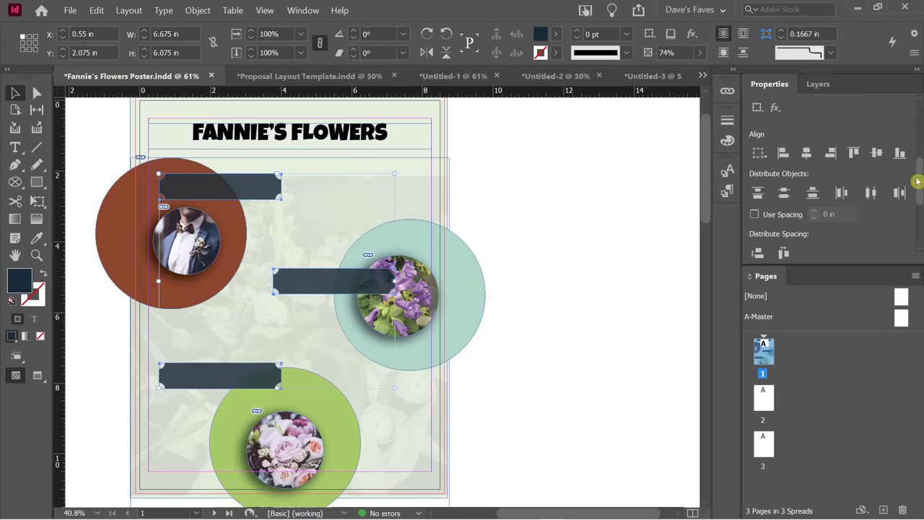
pyautogui.moveTo(918, 190); pyautogui.dragTo(921, 189)
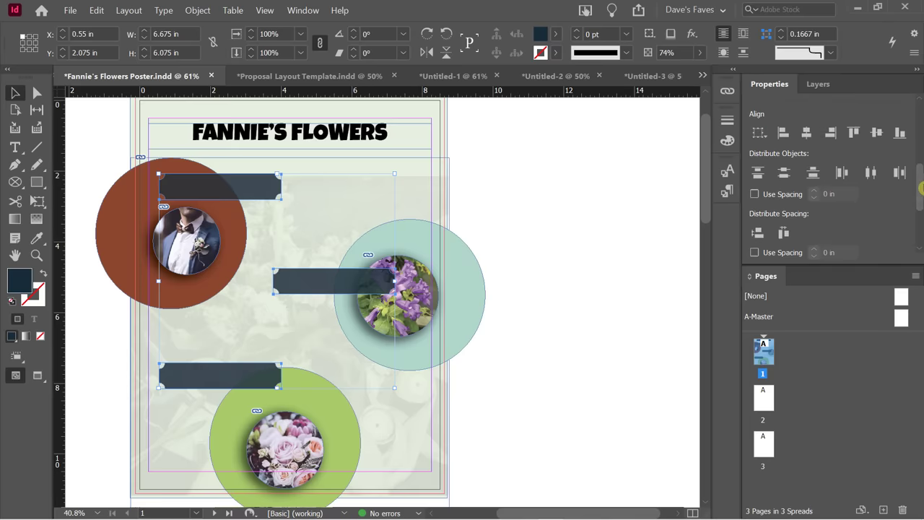
pyautogui.scroll(-2, 920, 195)
pyautogui.scroll(1, 920, 195)
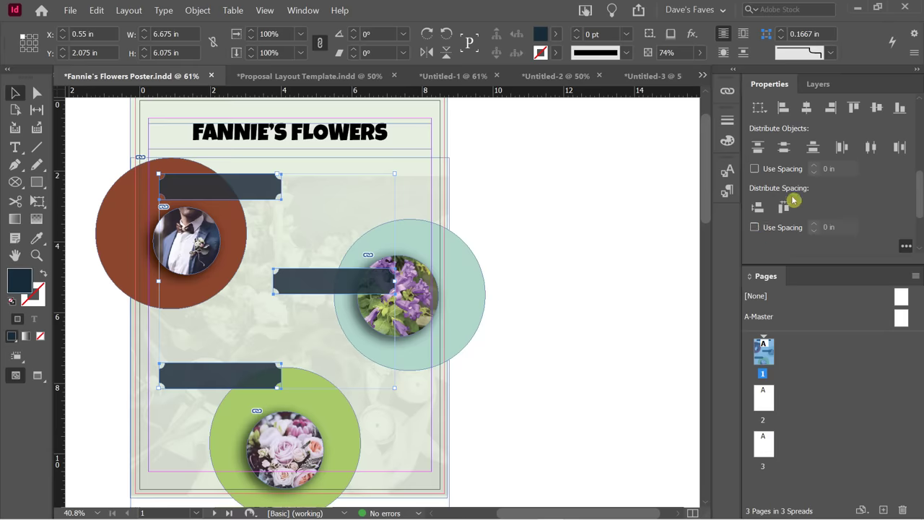
pyautogui.click(490, 189)
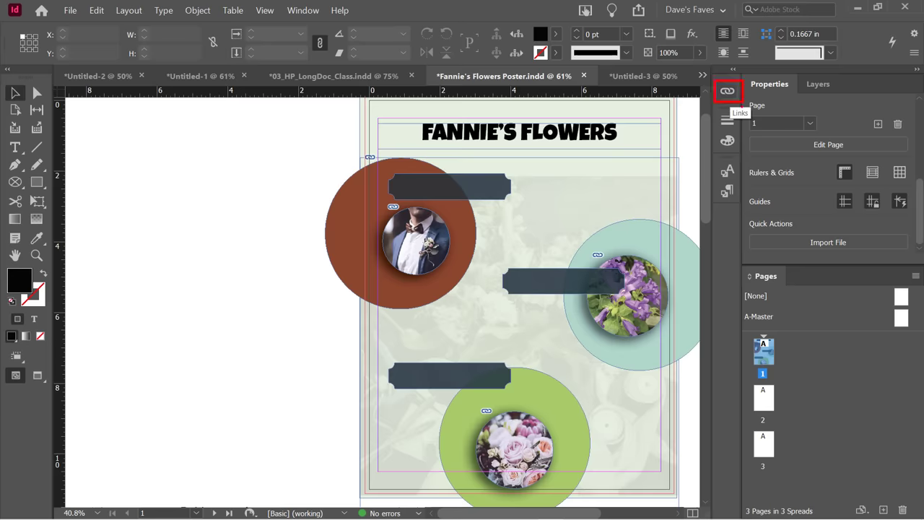
# Open the Links panel from the Window menu and move it beside the poster.
pyautogui.click(294, 12)
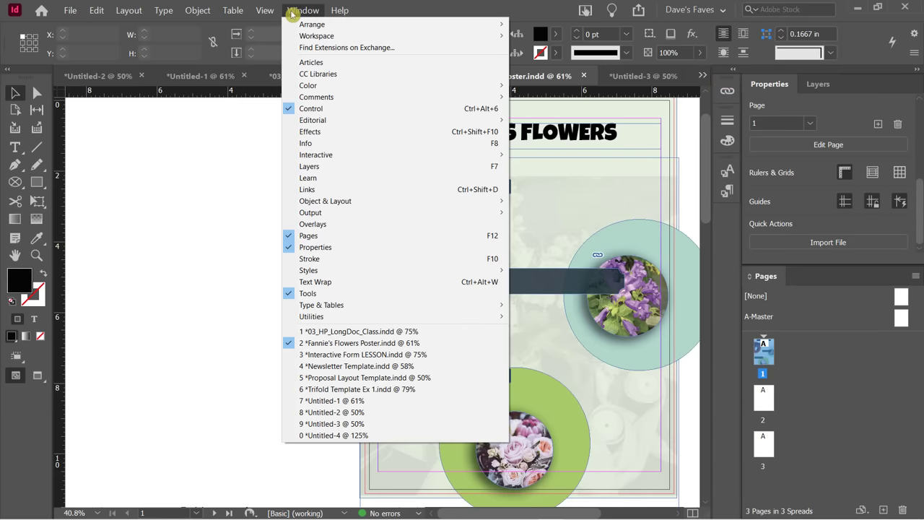
pyautogui.click(333, 192)
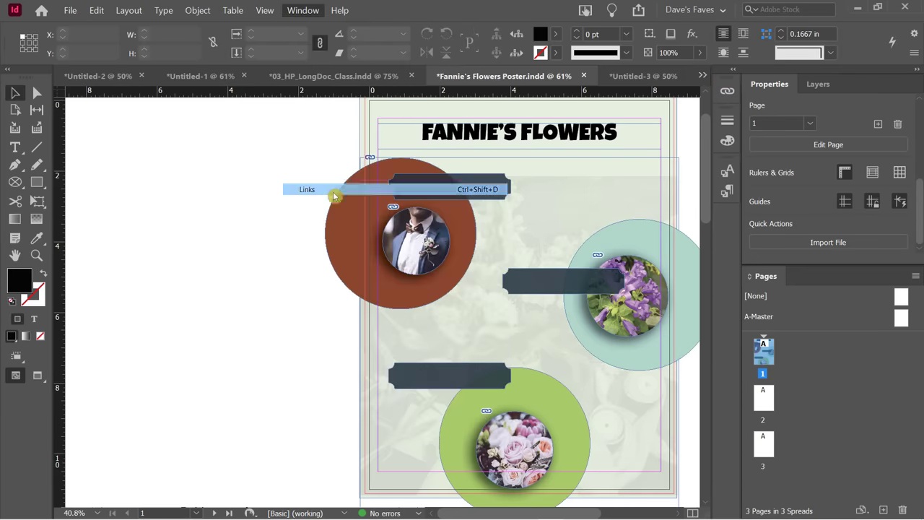
pyautogui.moveTo(552, 99); pyautogui.dragTo(148, 129)
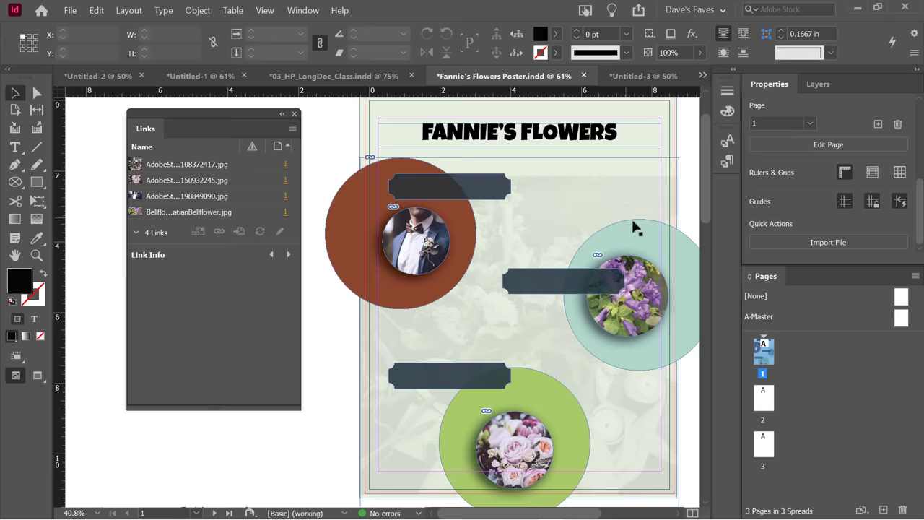
pyautogui.click(166, 316)
# Review Link Info for all four images, including AdobeStock_108372417.jpg at 156 effective PPI.
pyautogui.click(172, 172)
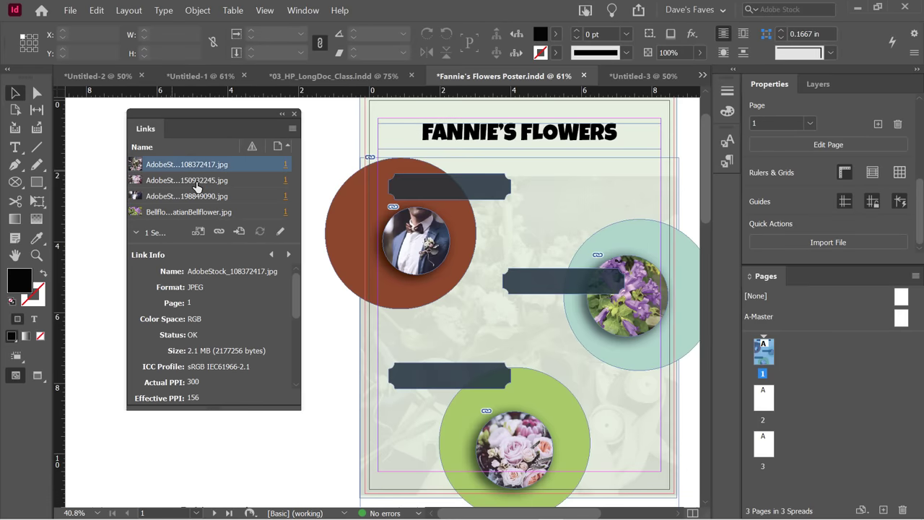
pyautogui.click(291, 207)
pyautogui.click(197, 181)
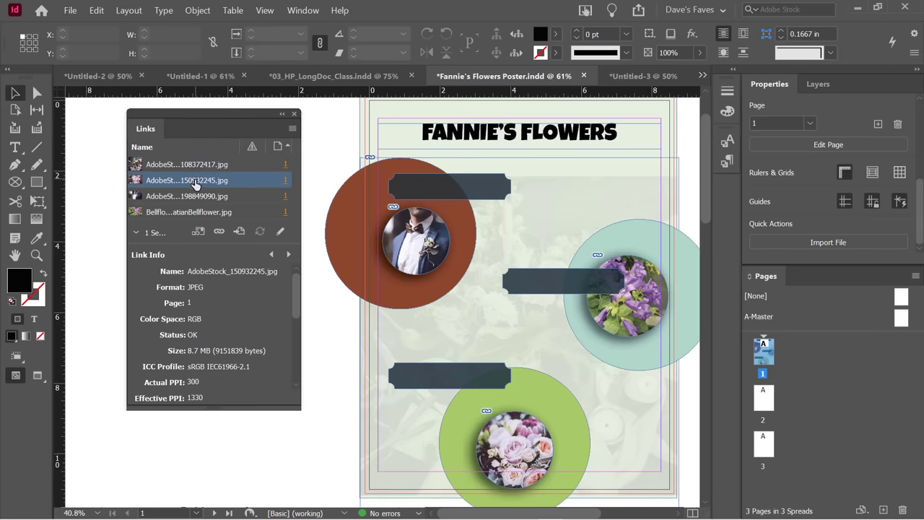
pyautogui.click(193, 197)
pyautogui.click(194, 212)
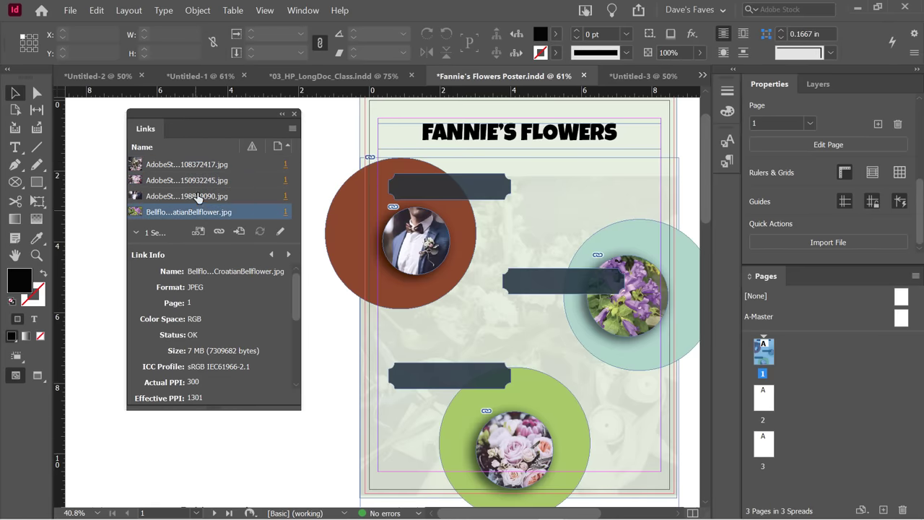
pyautogui.click(204, 165)
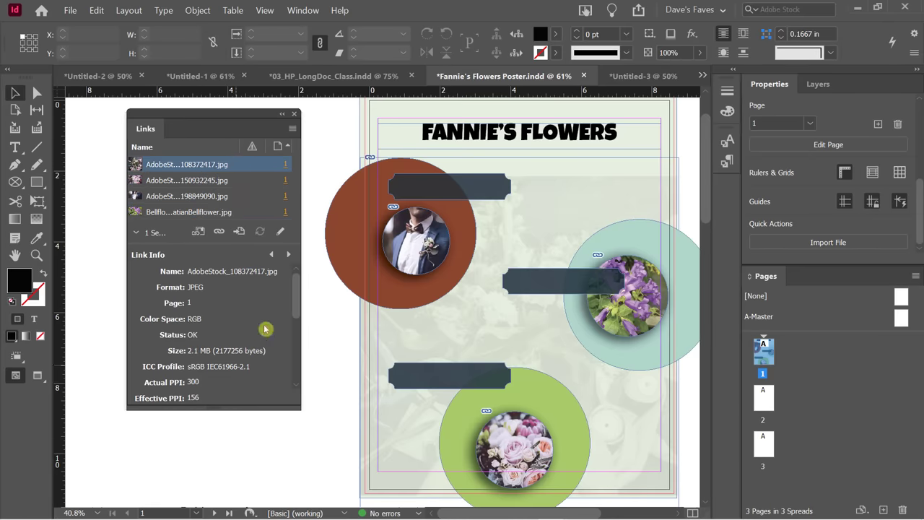
pyautogui.moveTo(295, 287); pyautogui.dragTo(295, 274)
pyautogui.moveTo(295, 288); pyautogui.dragTo(310, 327)
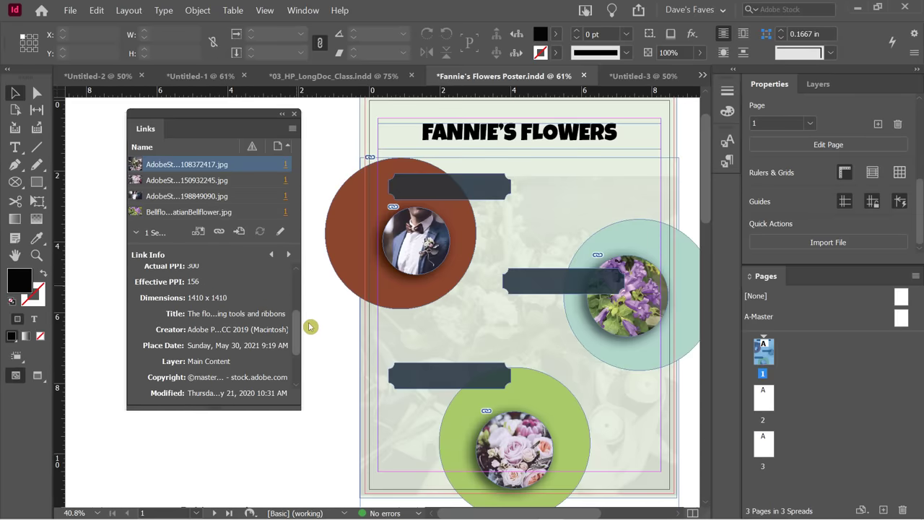
pyautogui.moveTo(310, 326); pyautogui.dragTo(295, 283)
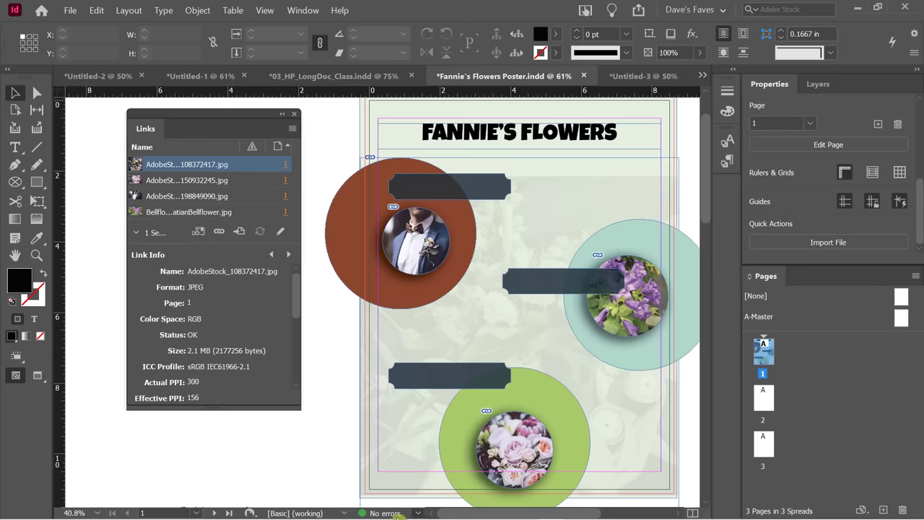
pyautogui.moveTo(388, 514)
# Switch to 03_HP_LongDoc_Class.indd and open its Preflight error list.
pyautogui.click(323, 77)
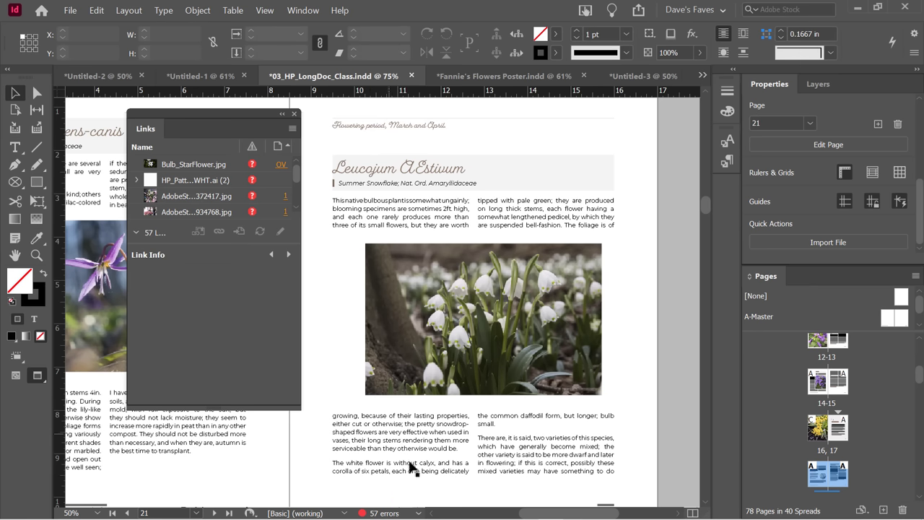
pyautogui.doubleClick(379, 512)
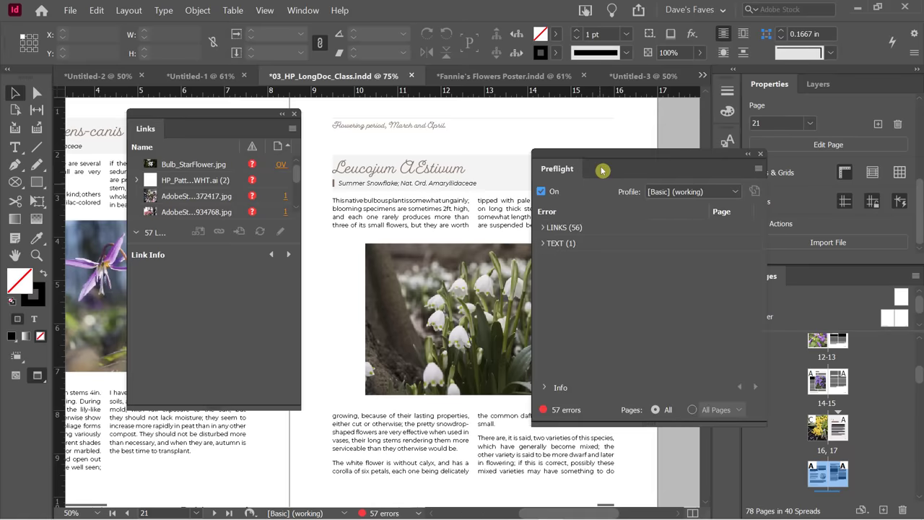
pyautogui.moveTo(596, 156); pyautogui.dragTo(436, 91)
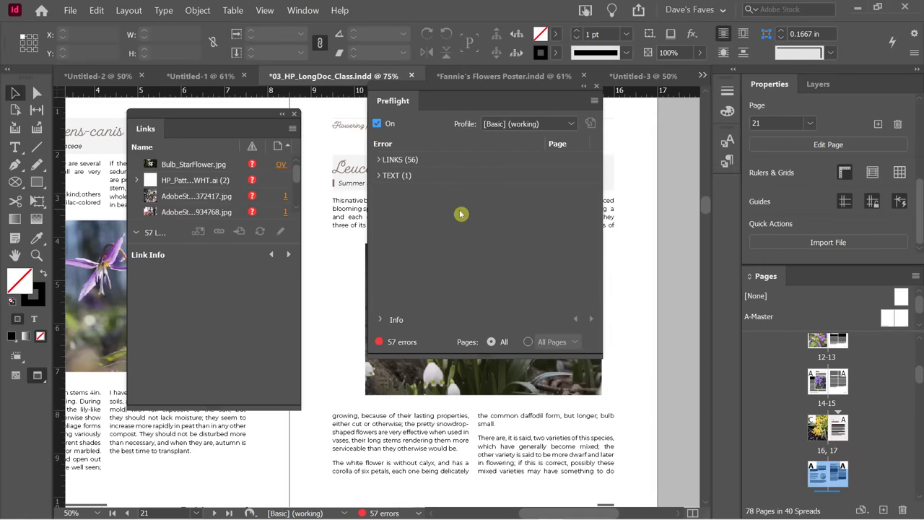
# Expand the 56 missing links and jump to the page using HP_Pattern_Flowers_RGB_WHT.ai.
pyautogui.click(382, 160)
pyautogui.click(391, 176)
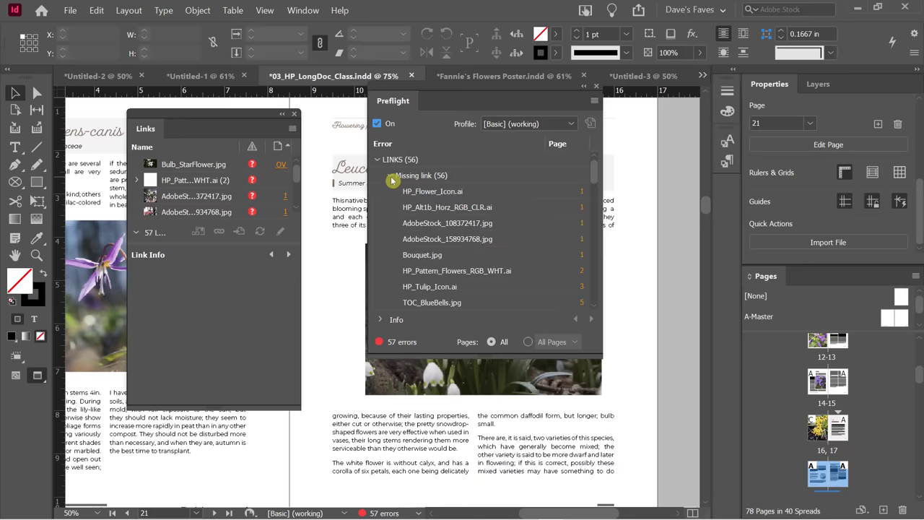
pyautogui.moveTo(596, 173); pyautogui.dragTo(584, 206)
pyautogui.doubleClick(581, 271)
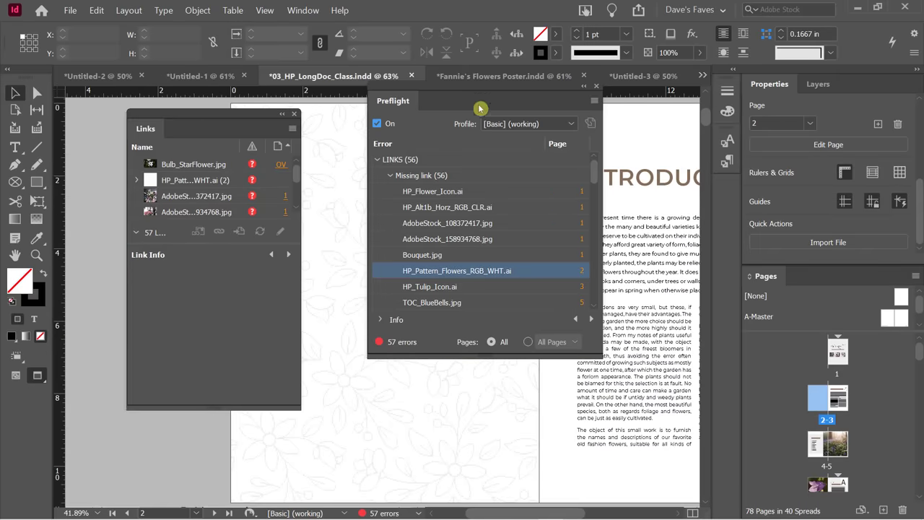
pyautogui.moveTo(480, 105); pyautogui.dragTo(435, 136)
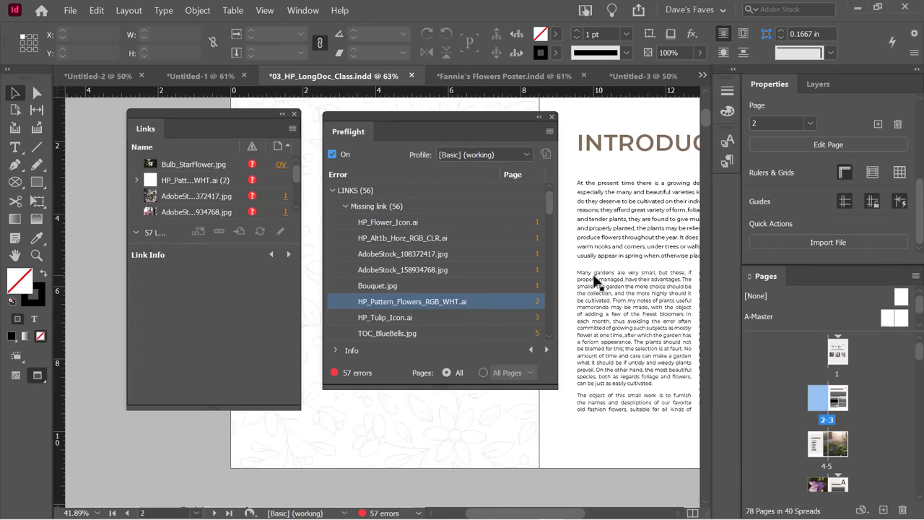
pyautogui.moveTo(562, 513); pyautogui.dragTo(589, 515)
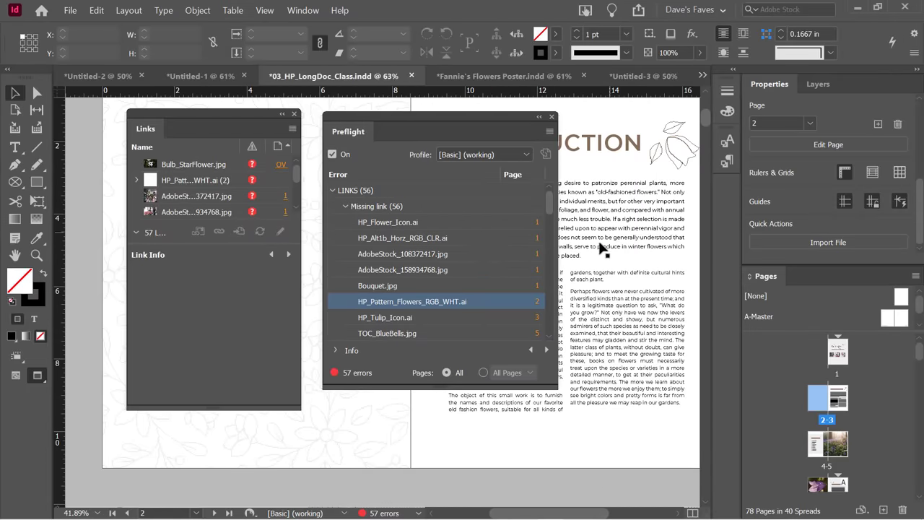
pyautogui.scroll(-3, 437, 267)
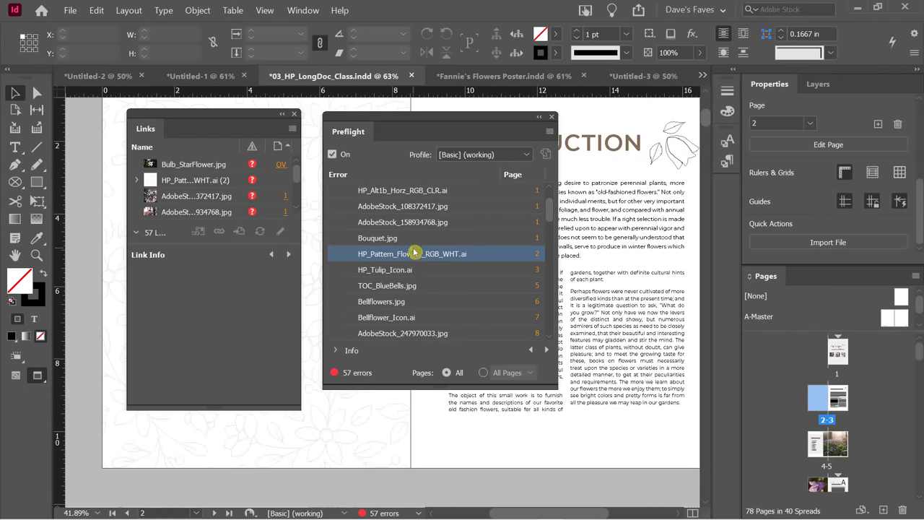
pyautogui.scroll(-1, 483, 274)
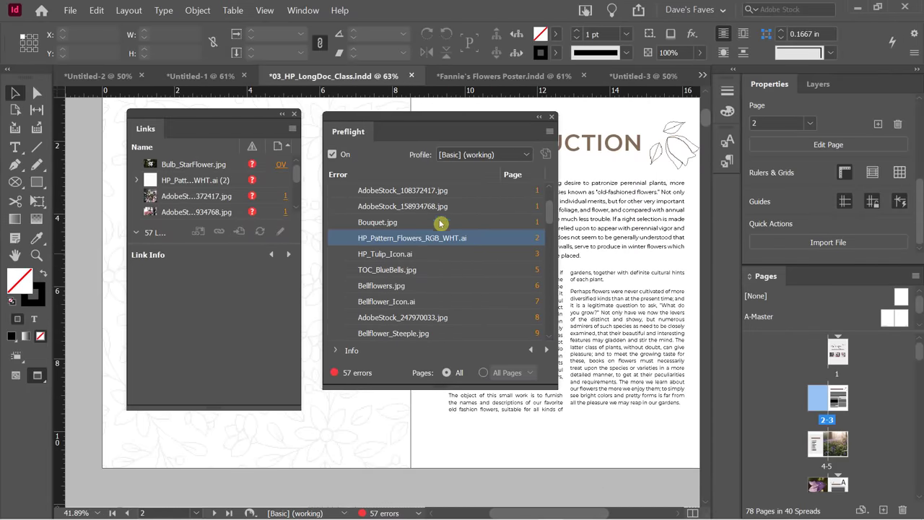
pyautogui.scroll(-1, 442, 222)
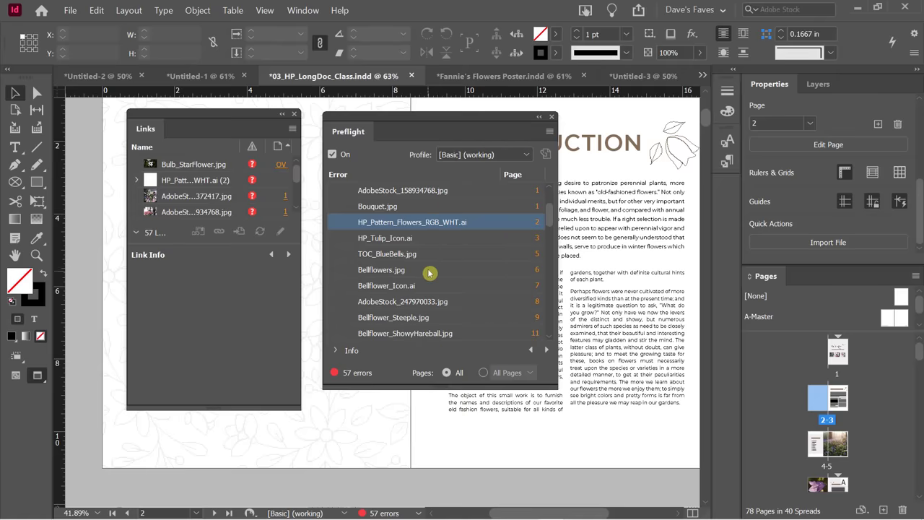
pyautogui.scroll(-1, 432, 261)
pyautogui.scroll(-2, 462, 274)
pyautogui.scroll(-2, 421, 291)
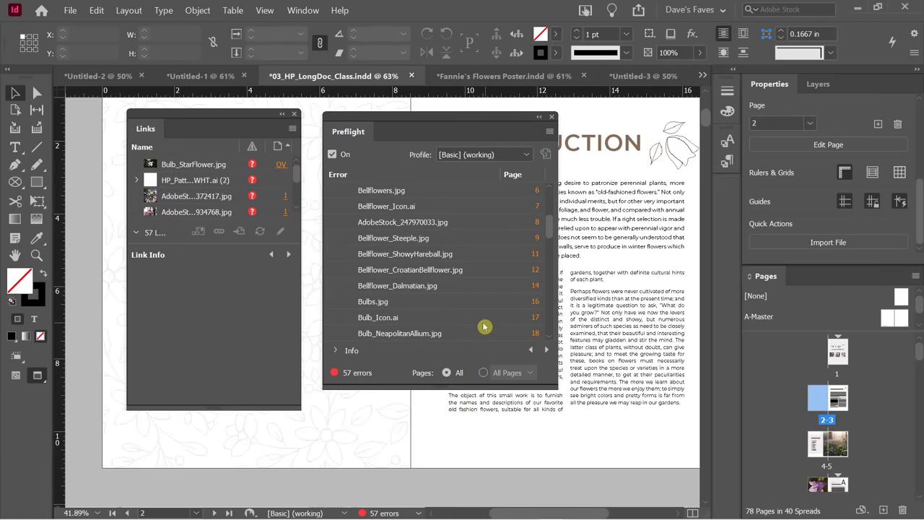
# Jump to page 16 with the missing Bulbs.jpg, then close the Preflight panel.
pyautogui.click(534, 305)
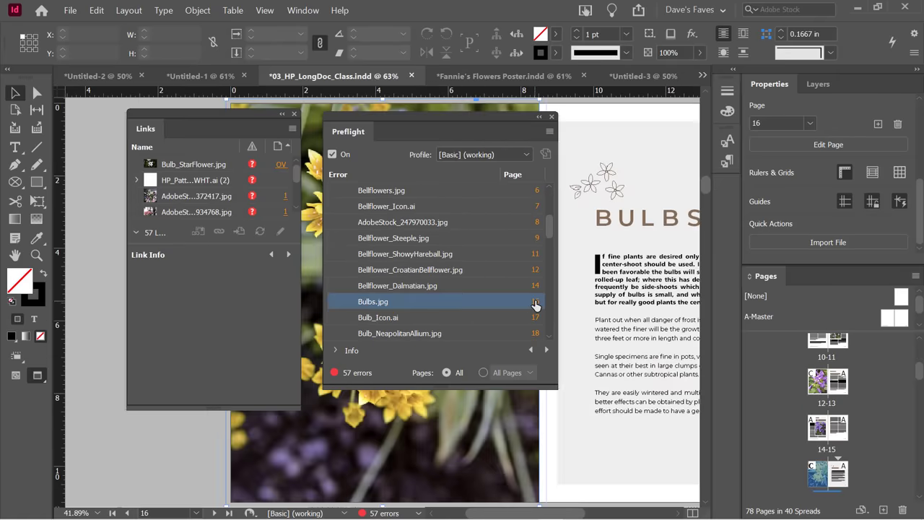
pyautogui.moveTo(450, 117); pyautogui.dragTo(438, 128)
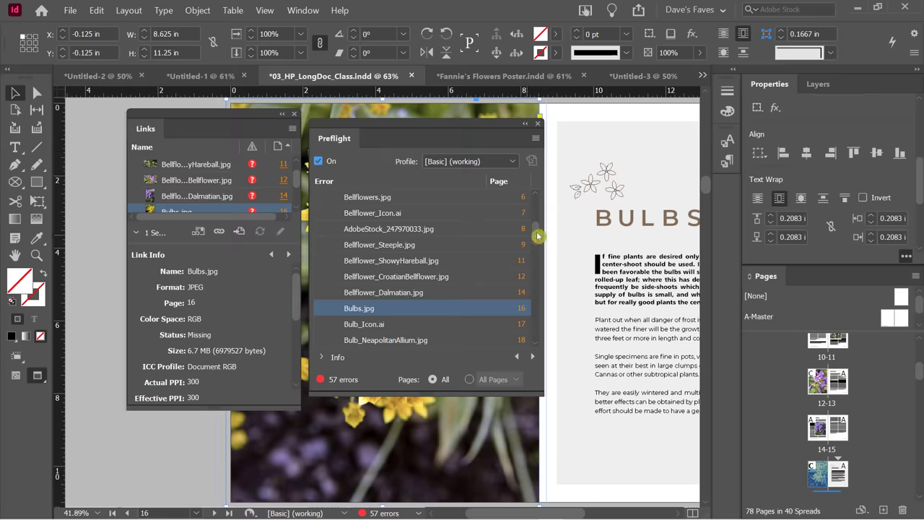
pyautogui.moveTo(535, 232); pyautogui.dragTo(536, 245)
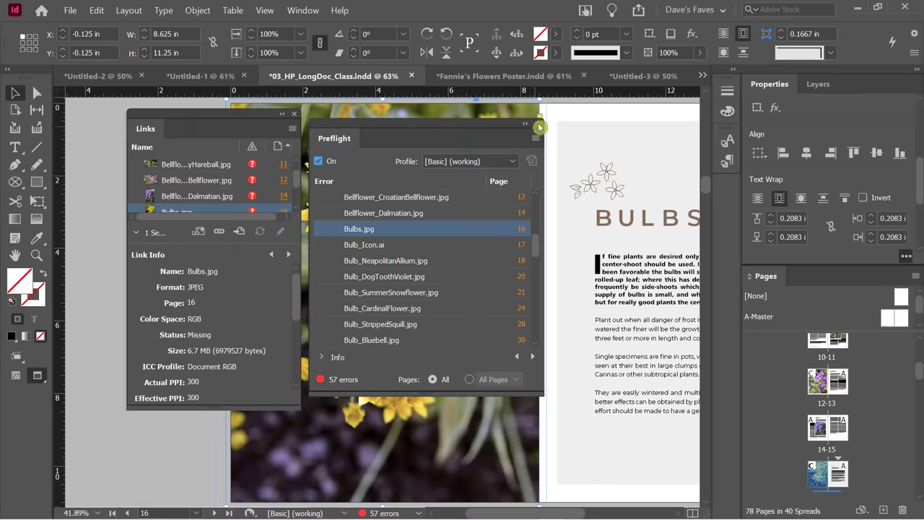
pyautogui.click(538, 125)
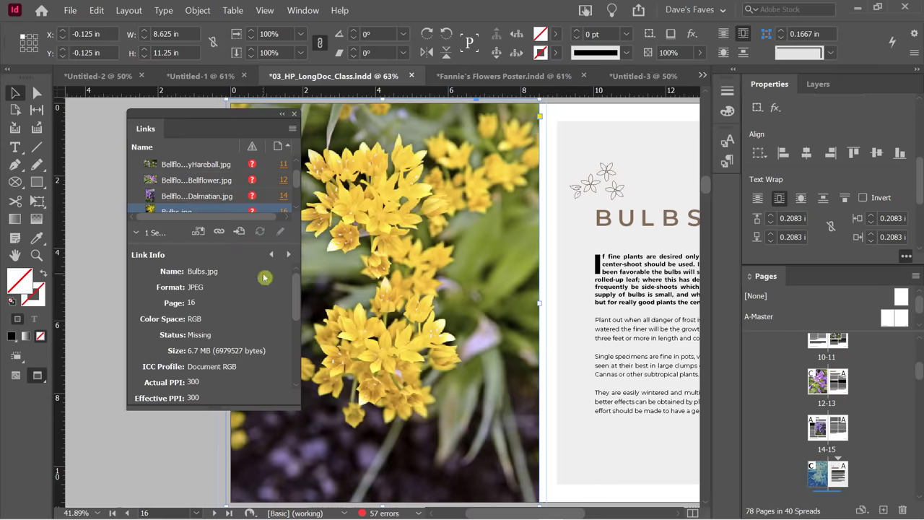
# Show Link Info for the missing AdobeStock_108372417.jpg: 2.1 MB, 772 effective PPI.
pyautogui.moveTo(296, 180); pyautogui.dragTo(298, 153)
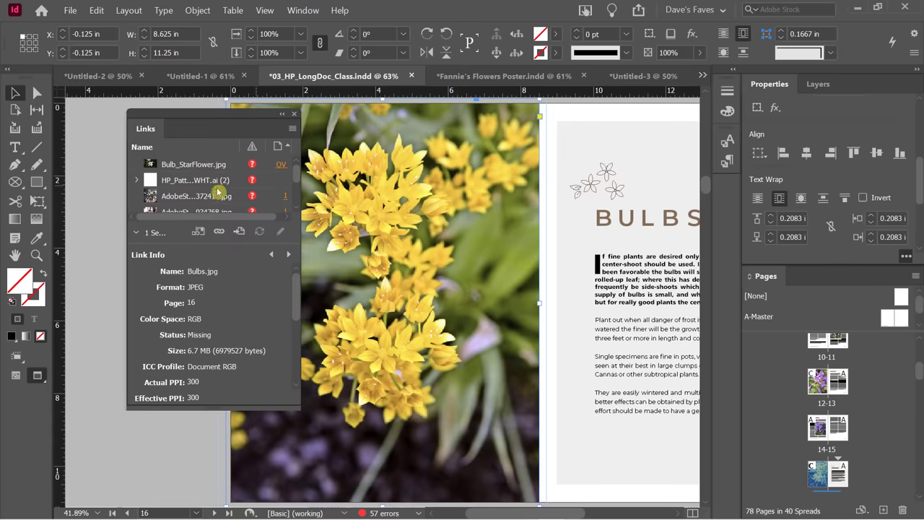
pyautogui.click(193, 199)
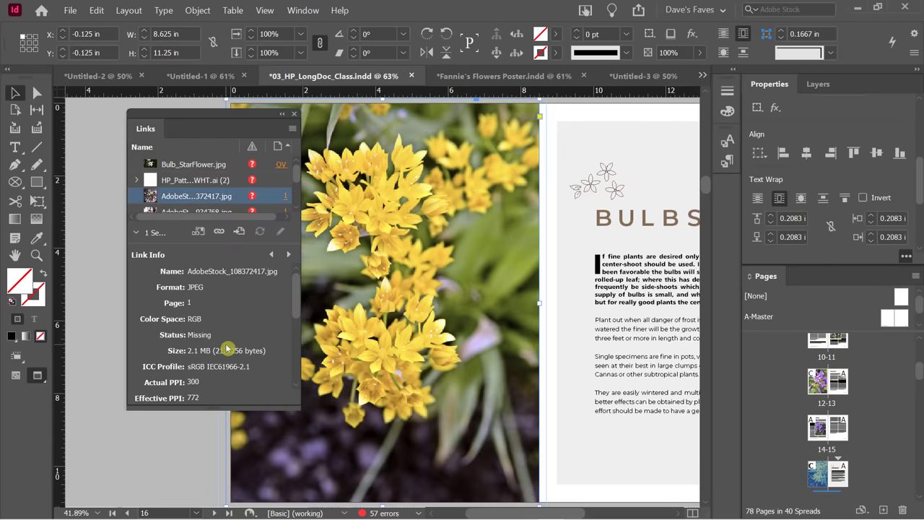
pyautogui.scroll(-1, 297, 288)
pyautogui.moveTo(297, 288); pyautogui.dragTo(293, 268)
# Enlarge the Links panel list and start relinking the missing AdobeStock_108372417.jpg.
pyautogui.moveTo(225, 124); pyautogui.dragTo(212, 120)
pyautogui.moveTo(201, 215); pyautogui.dragTo(207, 470)
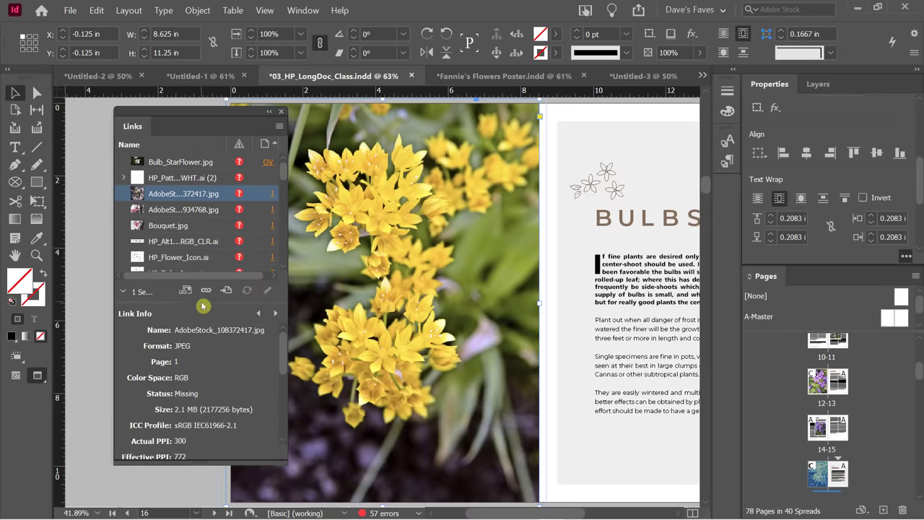
pyautogui.moveTo(203, 306); pyautogui.dragTo(206, 331)
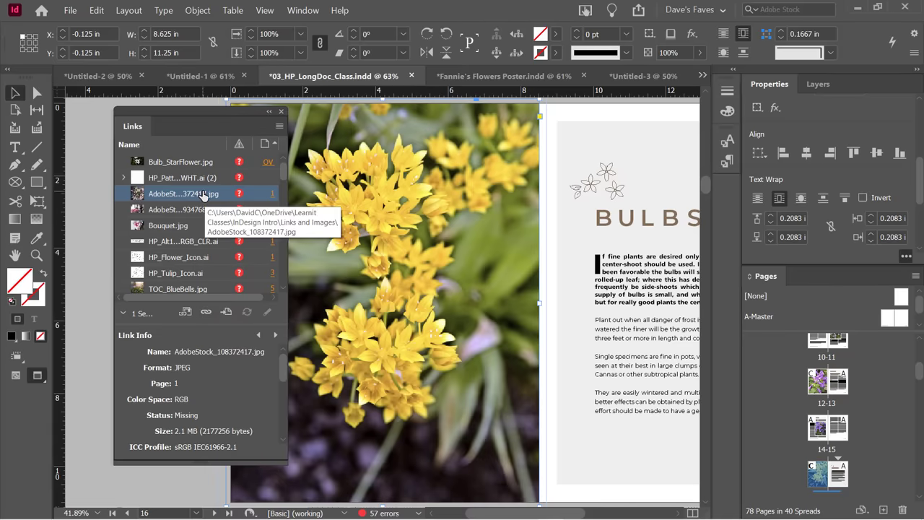
pyautogui.click(205, 312)
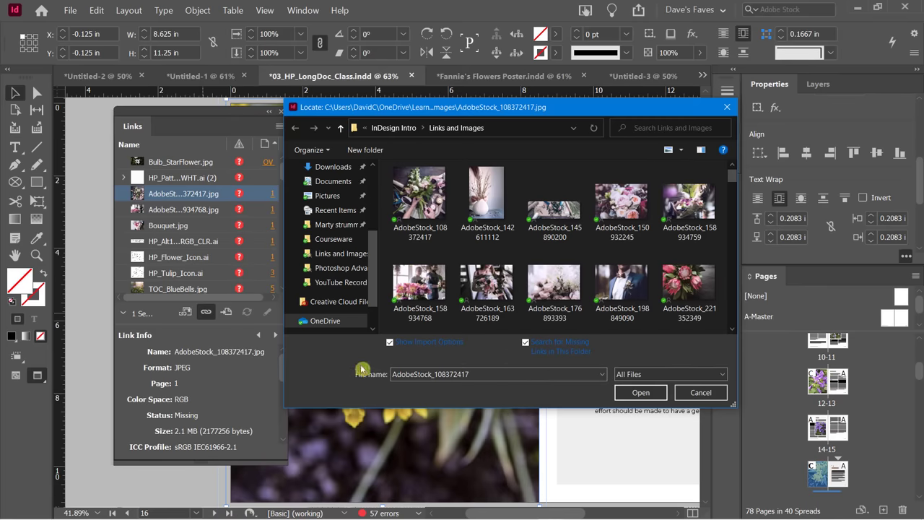
# Relink AdobeStock_108372417 with default import options, restoring all 56 missing links.
pyautogui.doubleClick(433, 202)
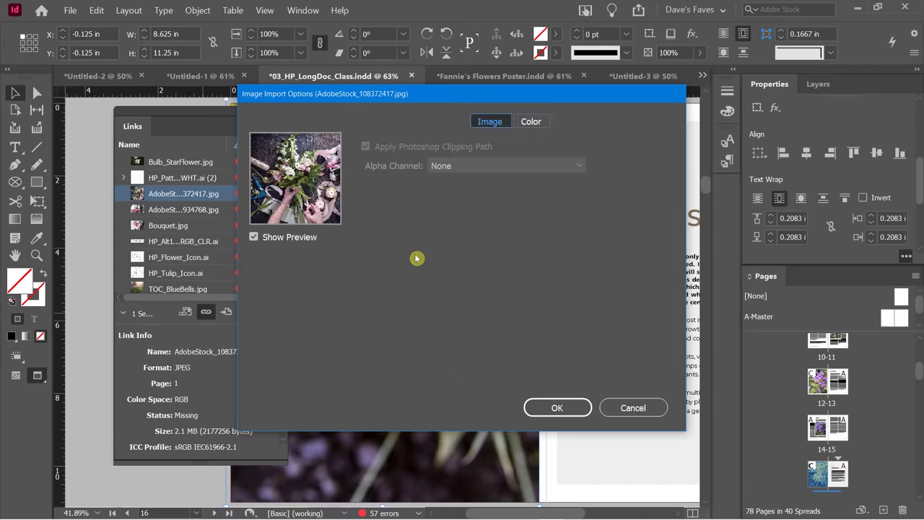
pyautogui.click(548, 407)
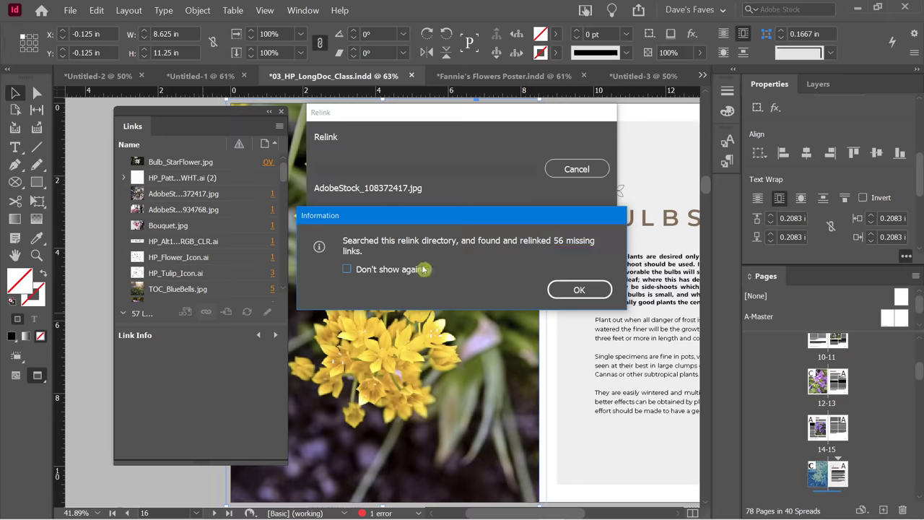
pyautogui.click(570, 291)
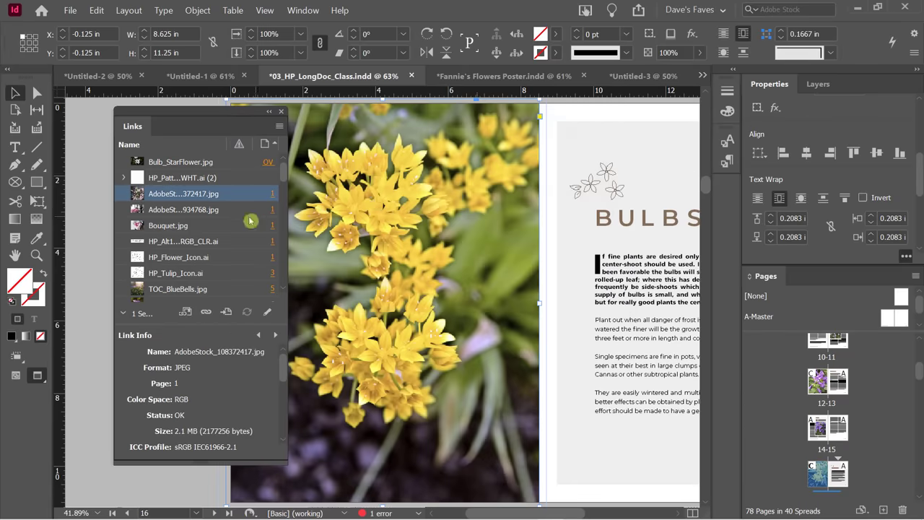
# Open the Preflight panel and expand TEXT to reveal the overset text frame on page 31.
pyautogui.scroll(-2, 216, 210)
pyautogui.scroll(-10, 216, 210)
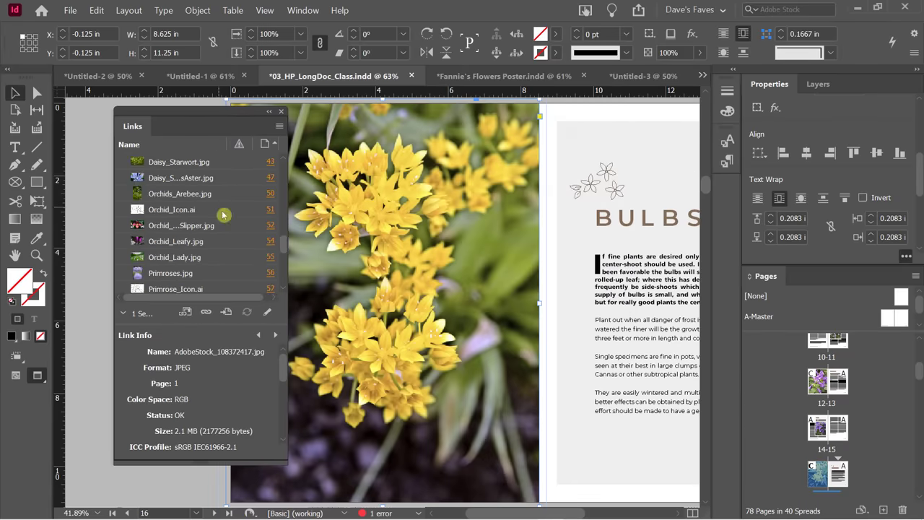
pyautogui.scroll(-3, 220, 213)
pyautogui.scroll(6, 224, 213)
pyautogui.scroll(10, 225, 213)
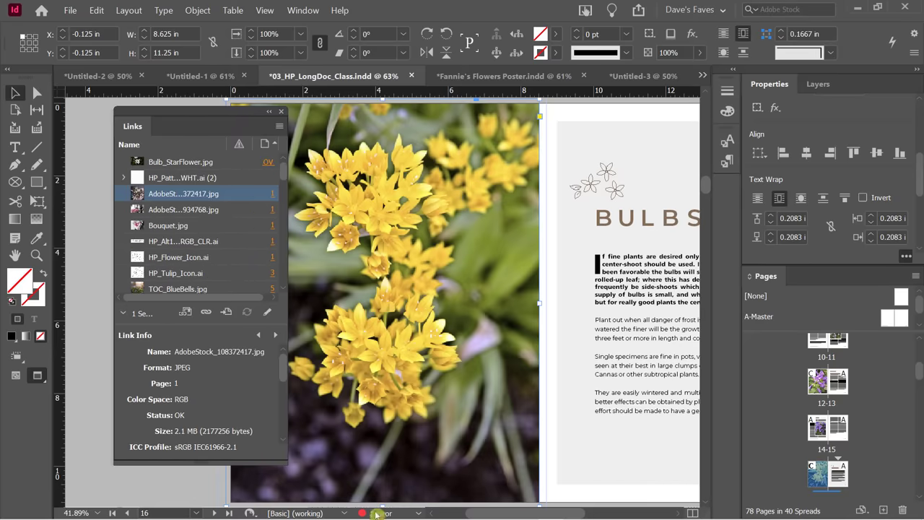
pyautogui.doubleClick(378, 512)
pyautogui.click(318, 199)
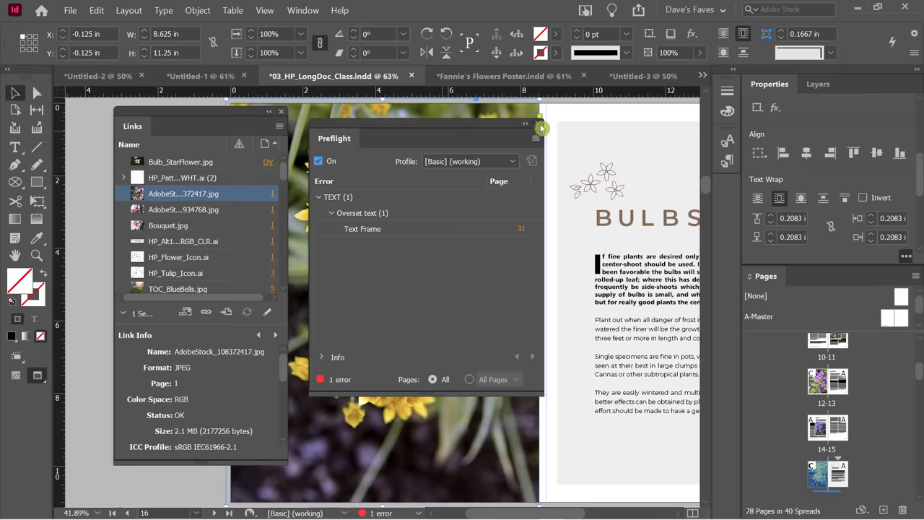
# Close the Preflight panel.
pyautogui.click(541, 127)
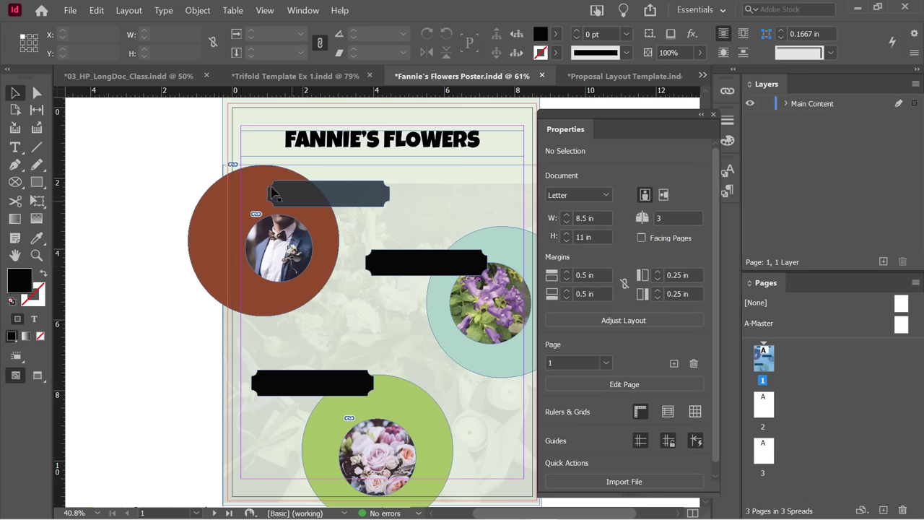
# Eyedropper the top banner's dark grey fill and 74% opacity onto the middle and bottom banners.
pyautogui.click(395, 271)
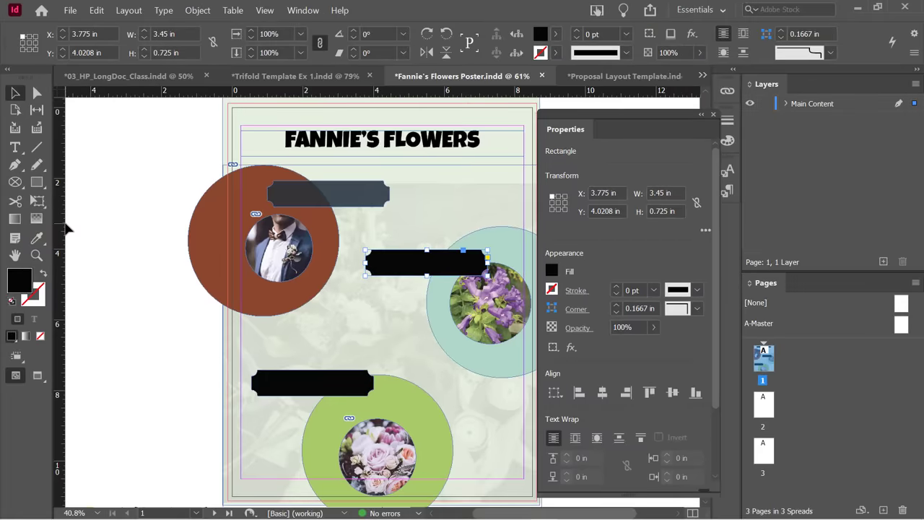
pyautogui.click(36, 237)
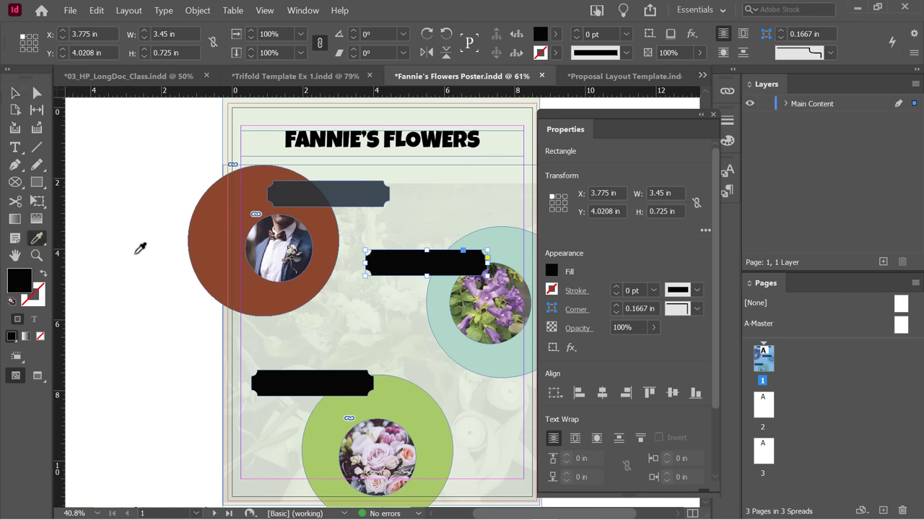
pyautogui.click(344, 191)
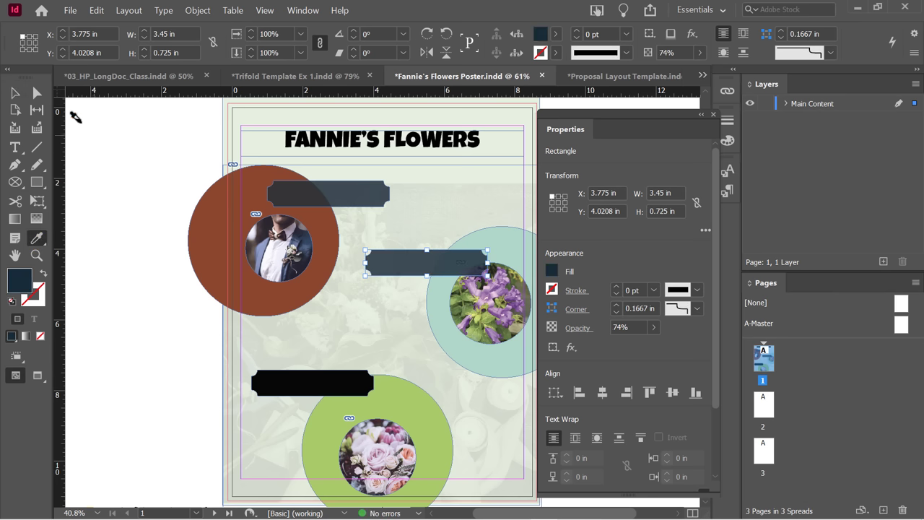
pyautogui.click(14, 93)
pyautogui.click(312, 386)
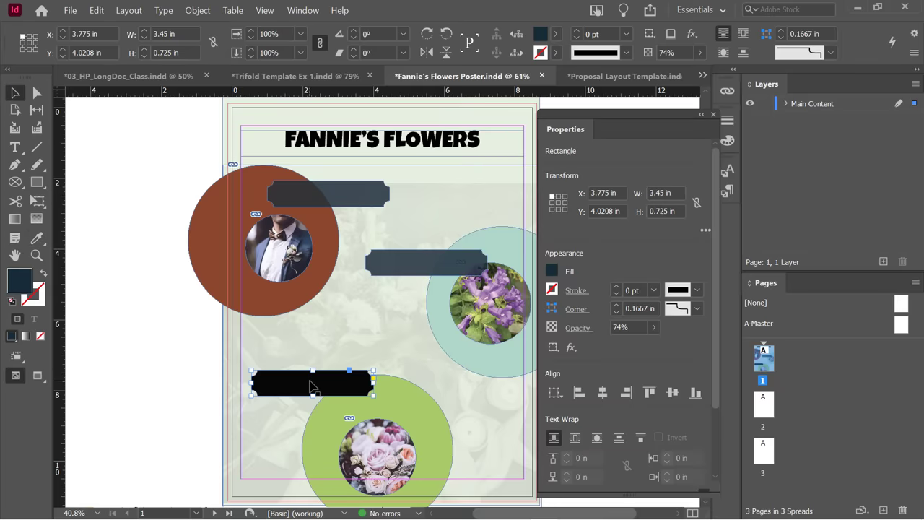
pyautogui.click(36, 241)
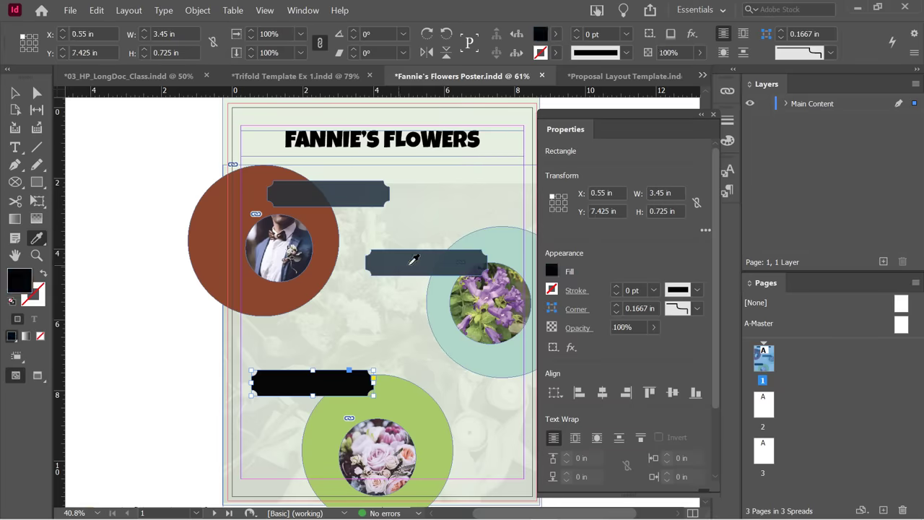
pyautogui.click(411, 259)
pyautogui.click(14, 93)
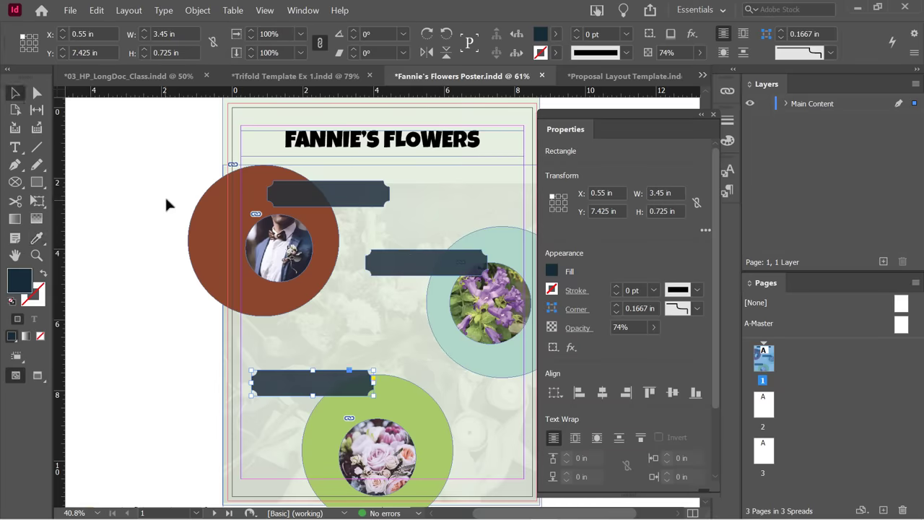
pyautogui.click(155, 185)
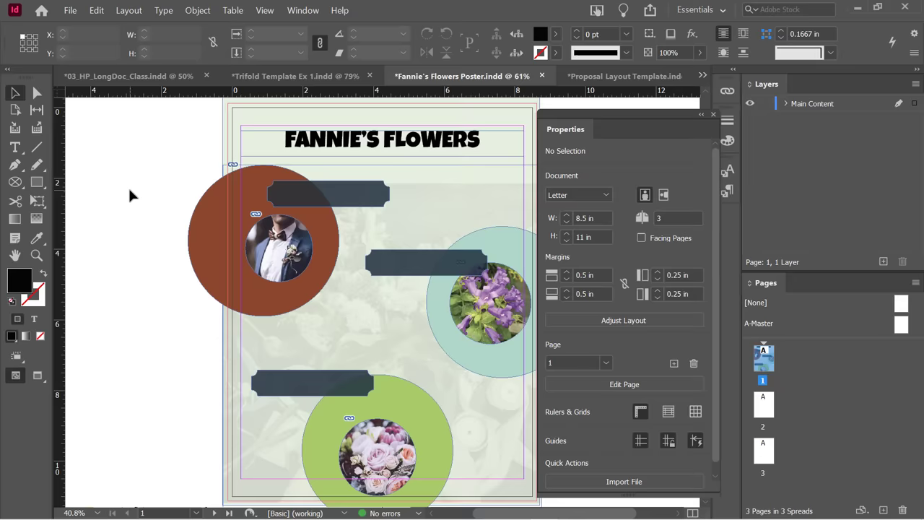
# Apply a default drop shadow (Multiply, 75%, 135°) to the groom's circular photo and preview it.
pyautogui.click(286, 238)
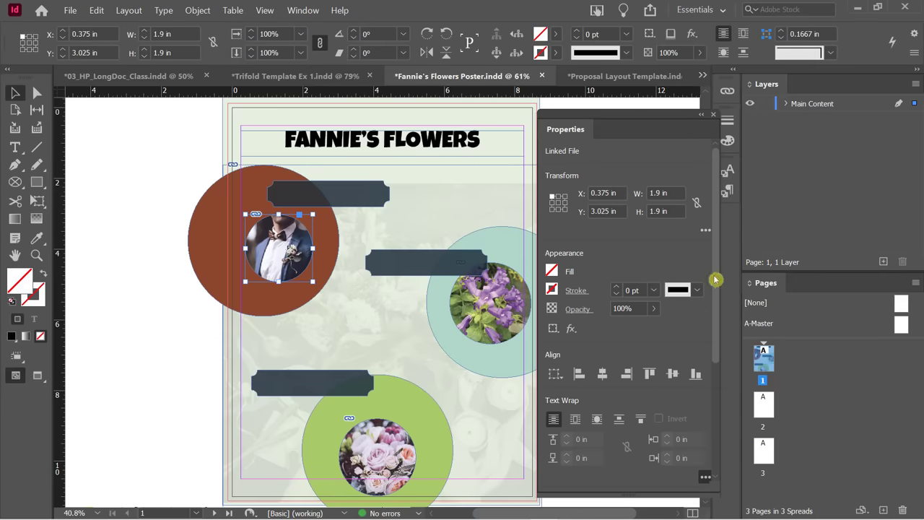
pyautogui.moveTo(715, 279); pyautogui.dragTo(630, 291)
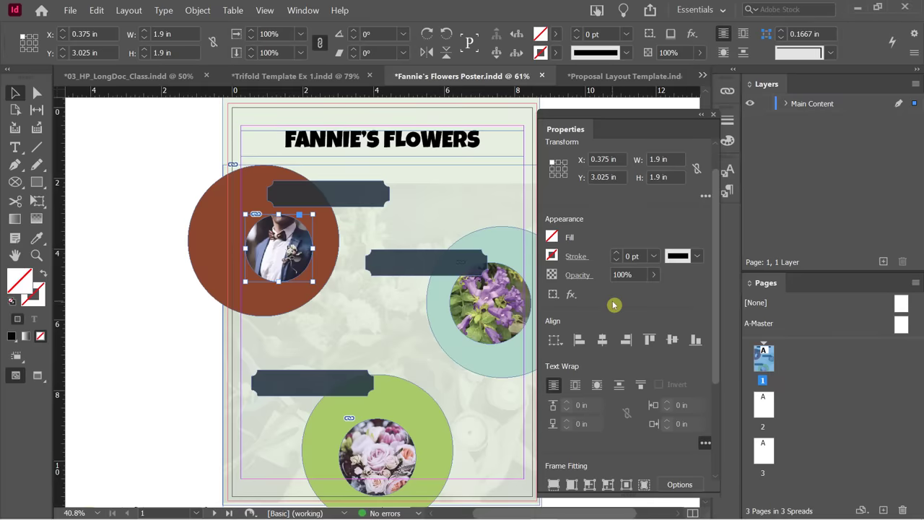
pyautogui.click(571, 294)
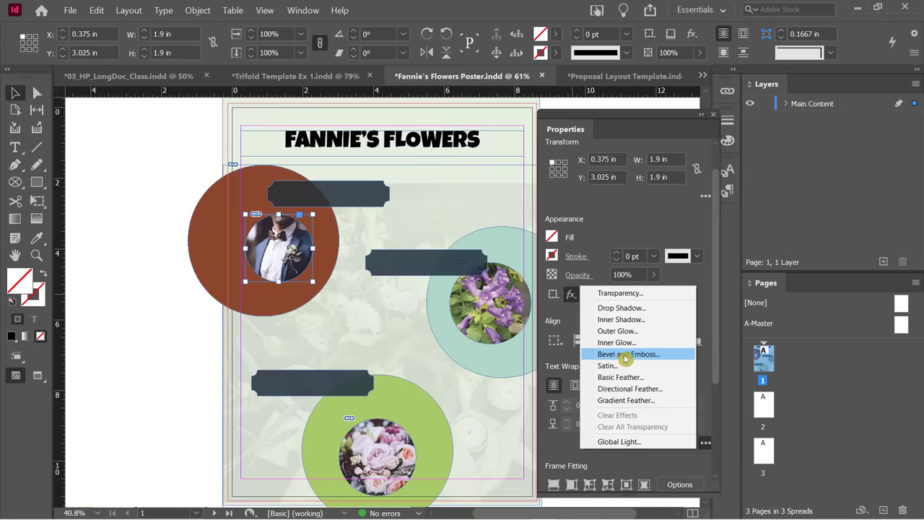
pyautogui.click(618, 307)
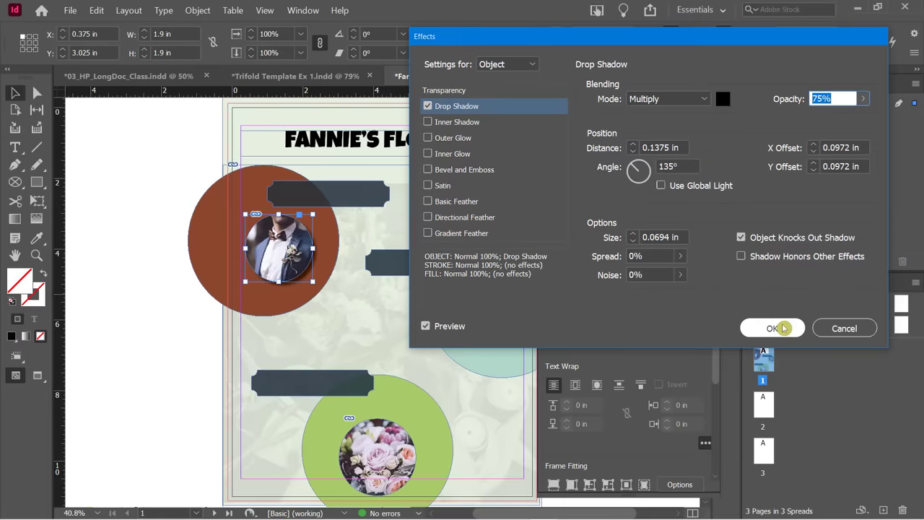
pyautogui.click(770, 326)
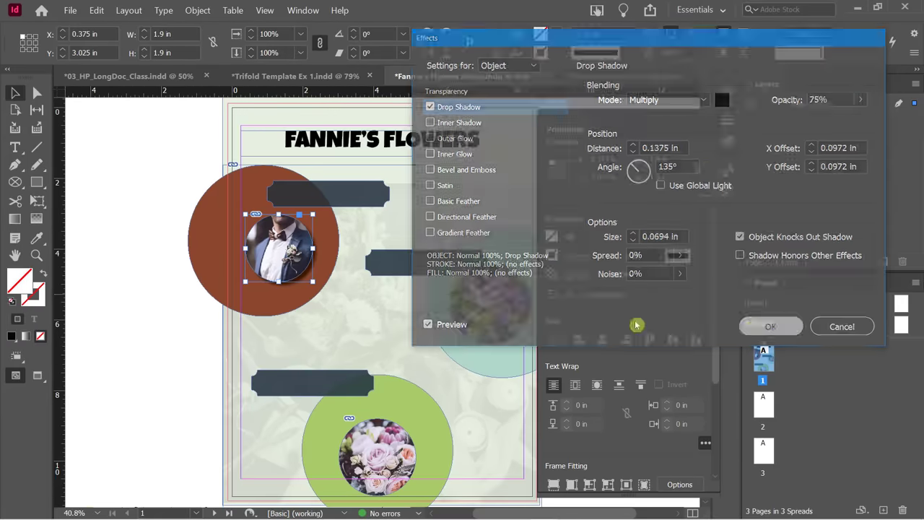
pyautogui.click(159, 199)
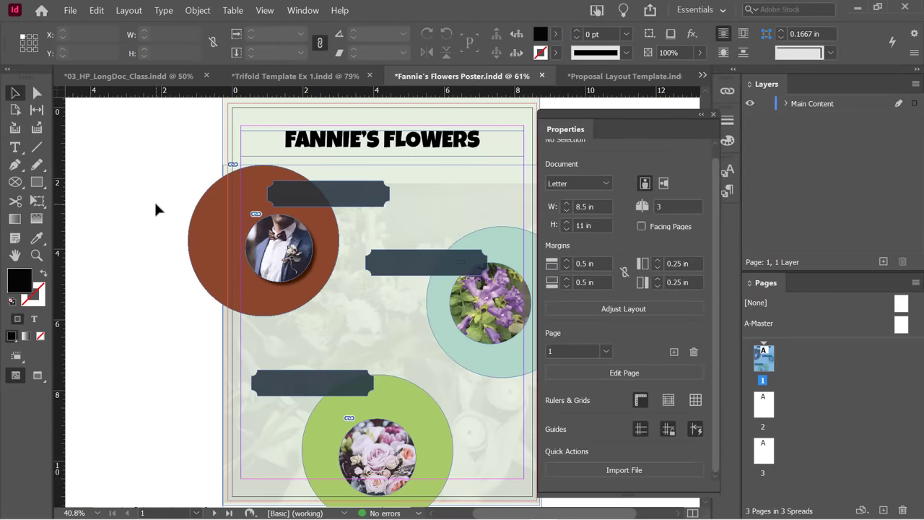
pyautogui.press('w')
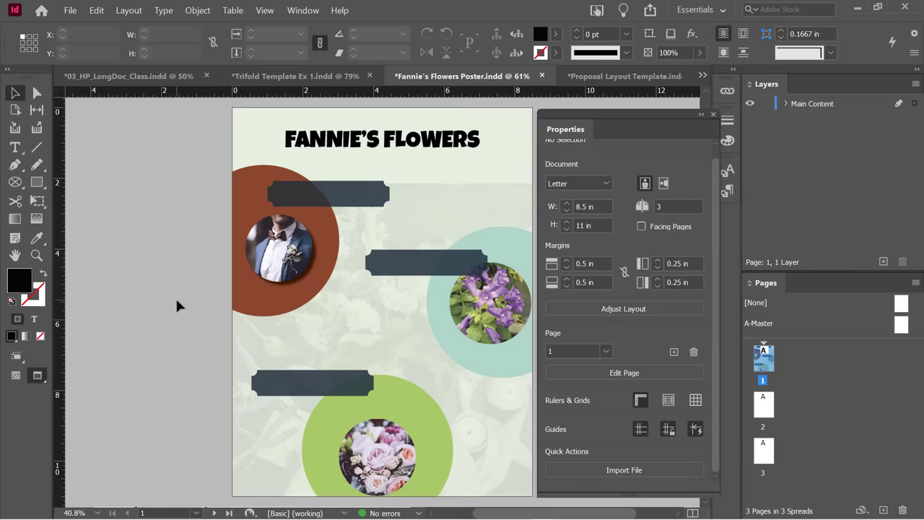
# Return to normal view and open Drop Shadow settings for the purple-flower circular photo.
pyautogui.press('w')
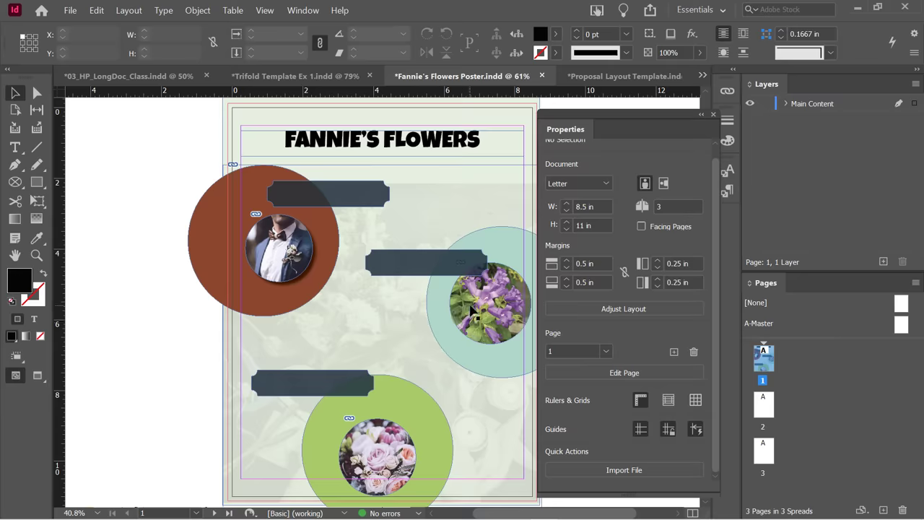
pyautogui.click(469, 311)
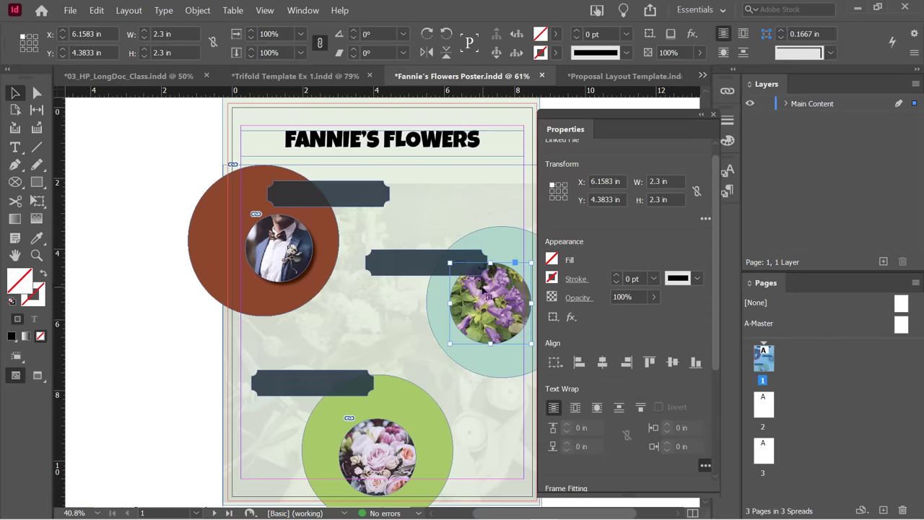
pyautogui.click(572, 318)
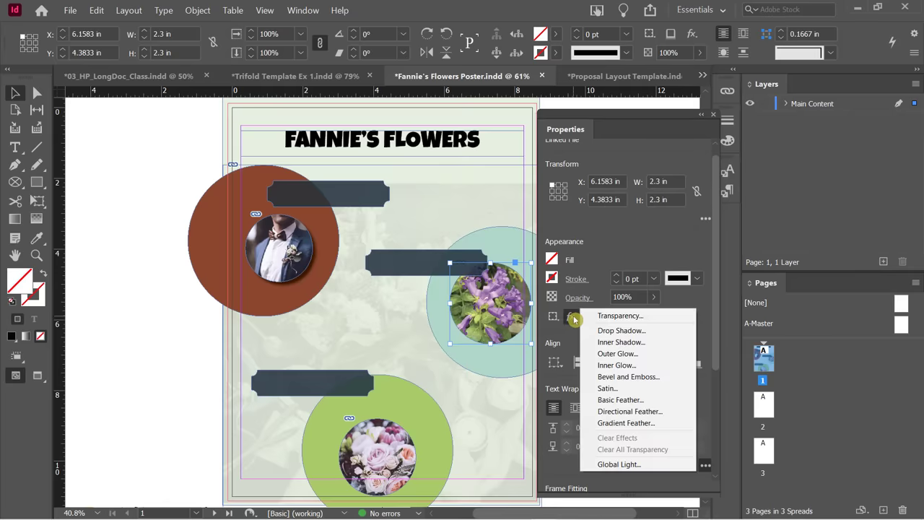
pyautogui.click(612, 331)
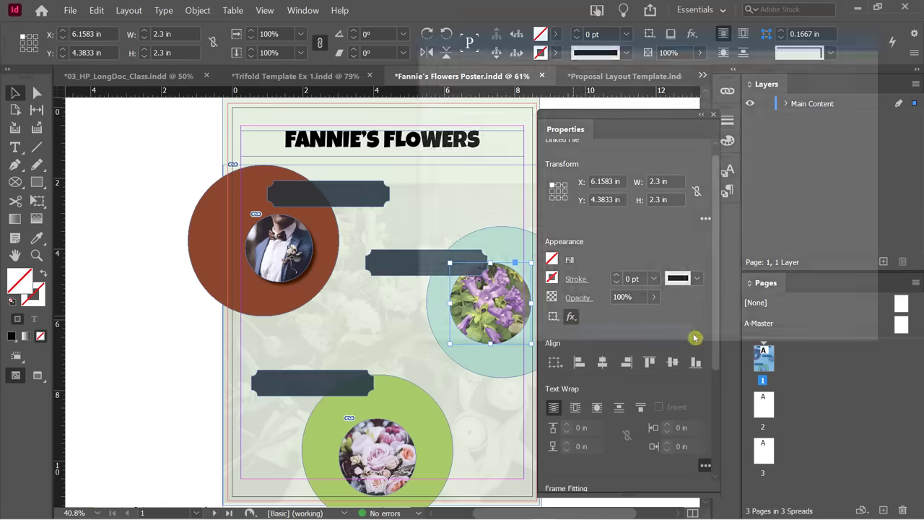
pyautogui.moveTo(601, 44); pyautogui.dragTo(184, 19)
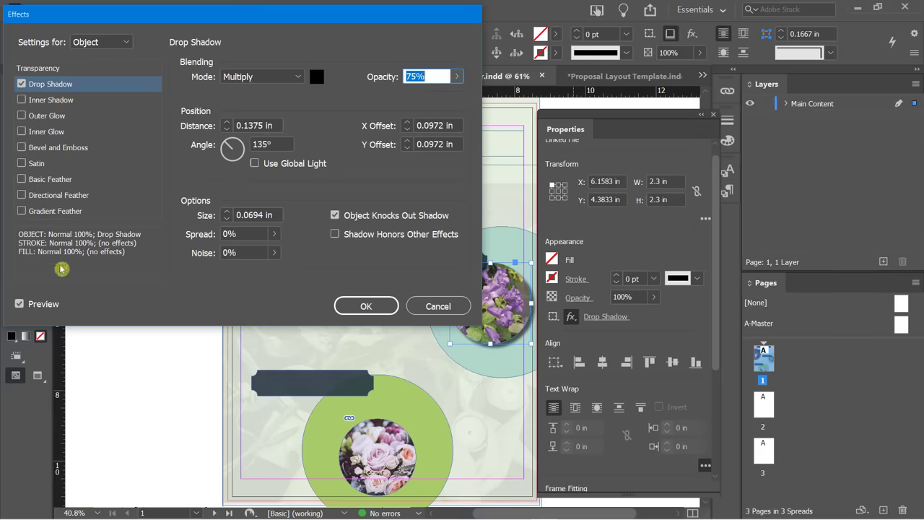
# Set the drop shadow distance to 0.125 in.
pyautogui.click(57, 89)
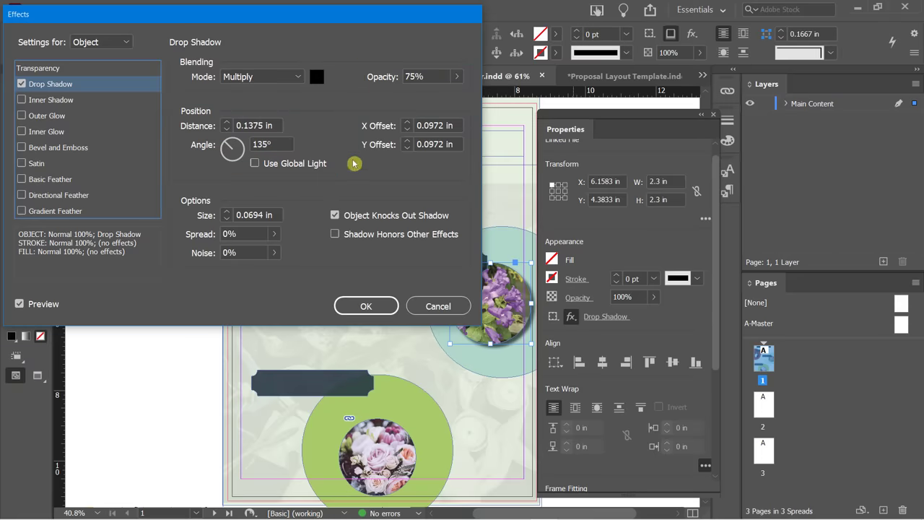
pyautogui.click(227, 121)
pyautogui.click(227, 121)
pyautogui.click(227, 122)
pyautogui.click(227, 121)
pyautogui.click(227, 121)
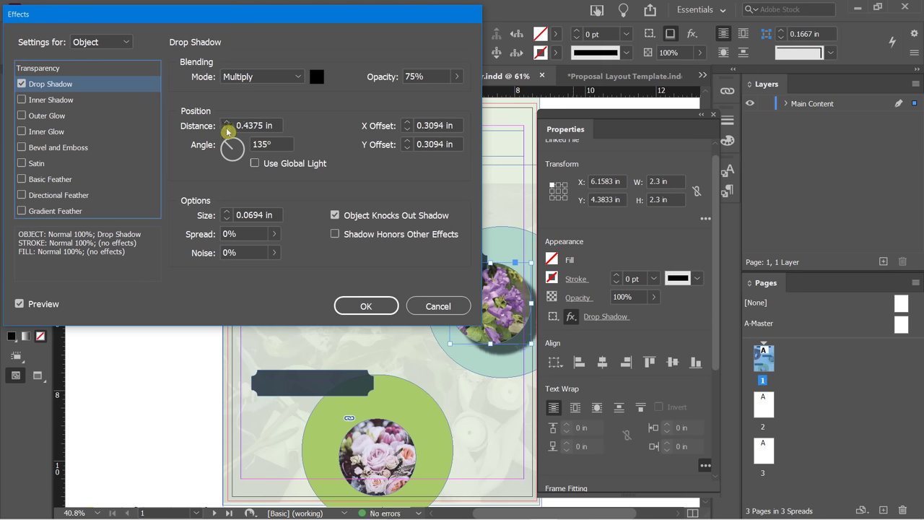
pyautogui.click(226, 130)
pyautogui.click(228, 131)
pyautogui.click(227, 131)
pyautogui.click(227, 131)
pyautogui.click(227, 130)
pyautogui.click(227, 130)
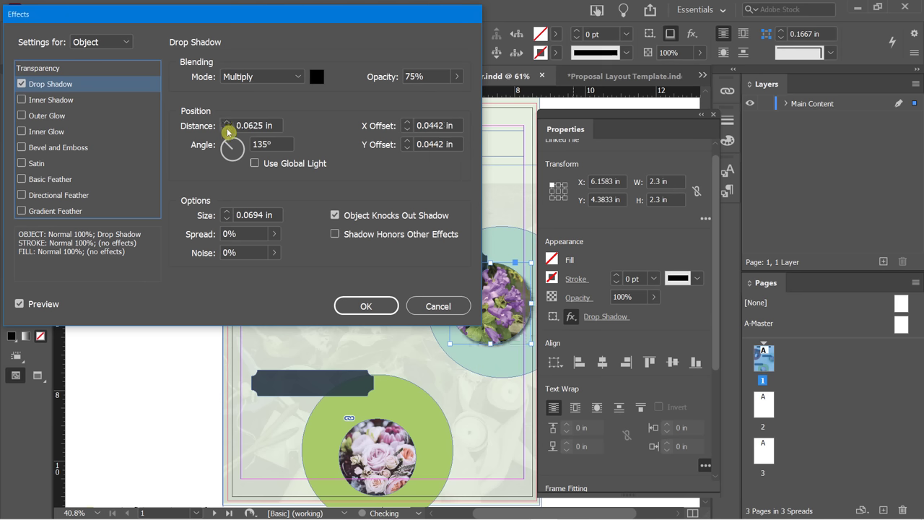
pyautogui.click(227, 121)
pyautogui.click(226, 121)
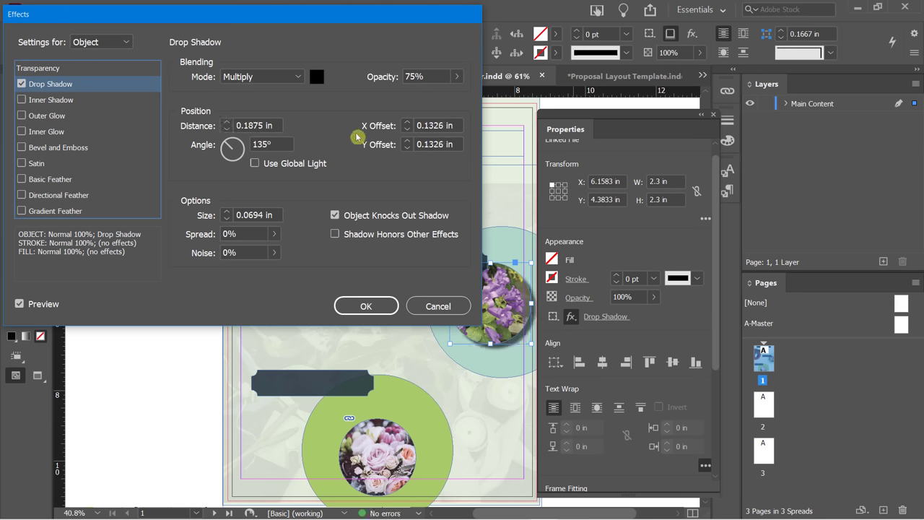
pyautogui.click(227, 131)
pyautogui.click(228, 130)
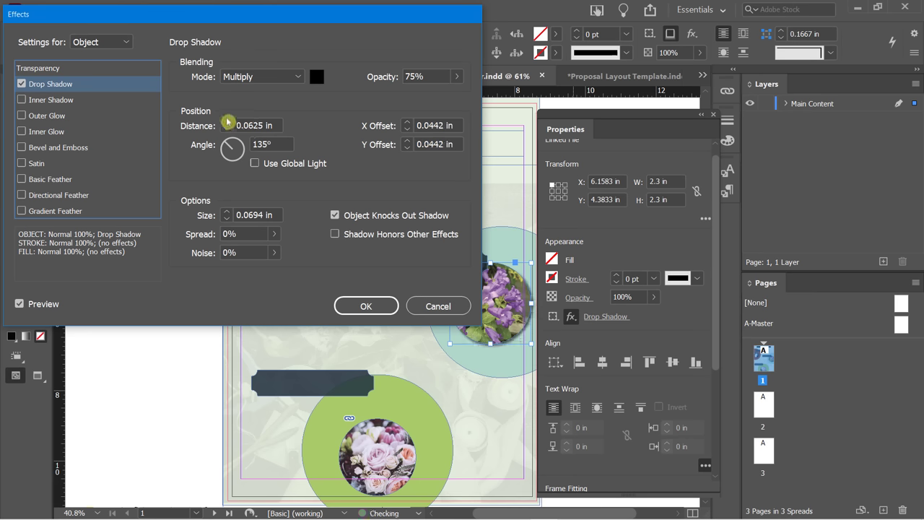
pyautogui.click(226, 122)
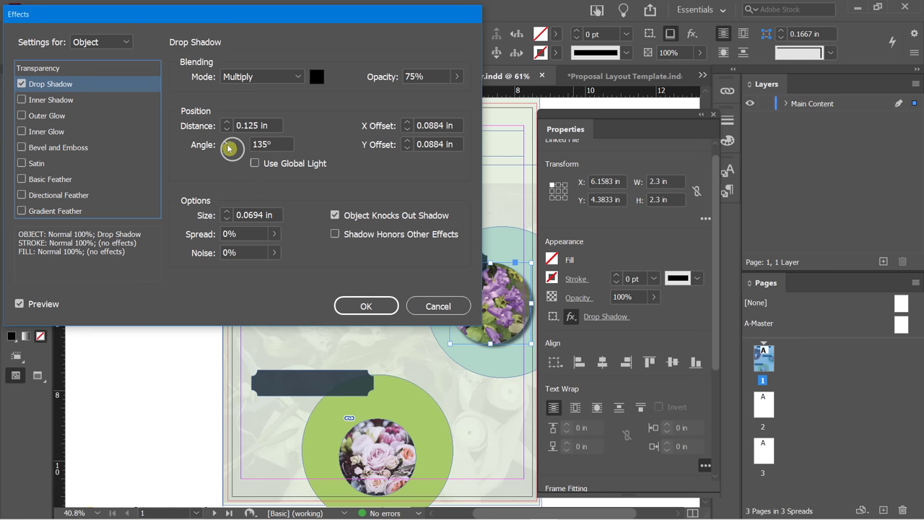
# Set the shadow angle to 45° and size to 0.3125 in.
pyautogui.moveTo(226, 147); pyautogui.dragTo(258, 127)
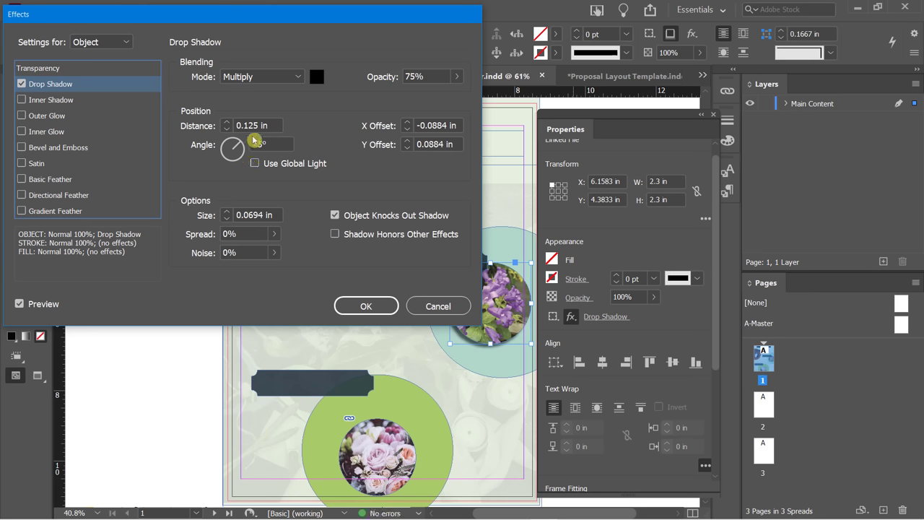
pyautogui.click(220, 168)
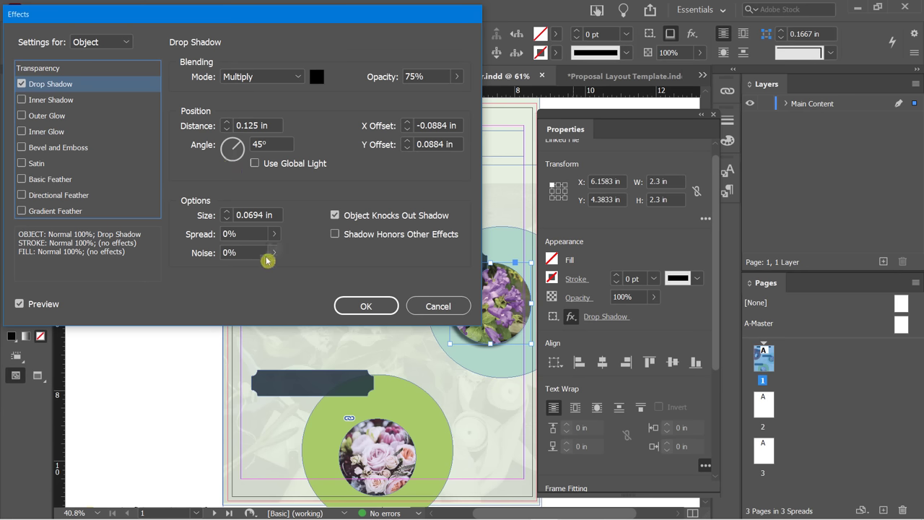
pyautogui.click(226, 212)
pyautogui.click(226, 212)
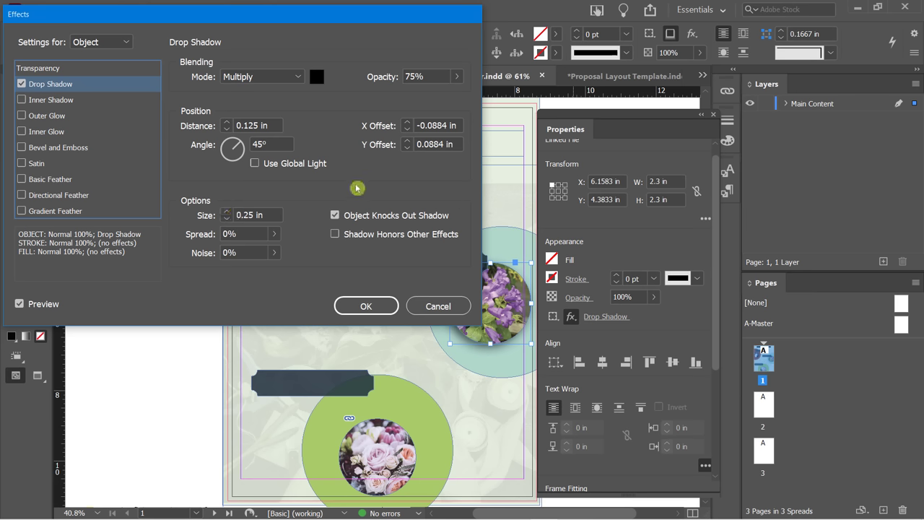
pyautogui.click(226, 220)
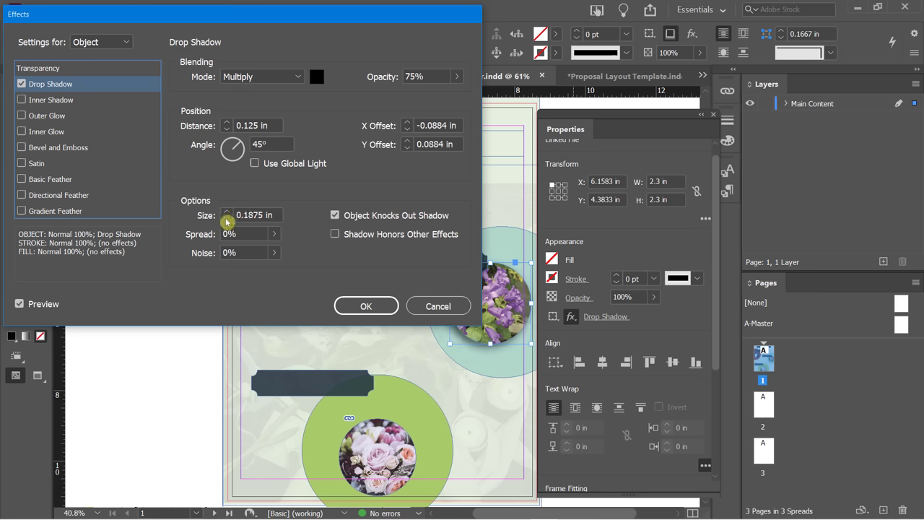
pyautogui.click(226, 211)
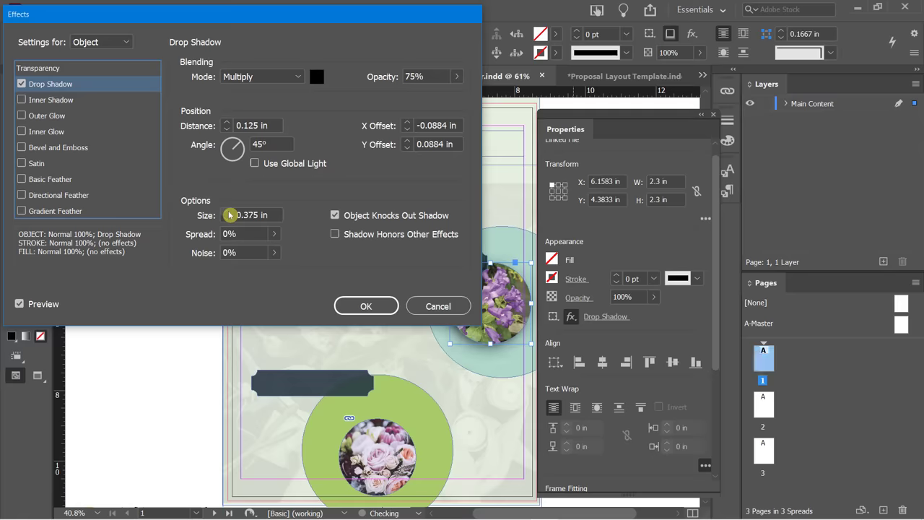
pyautogui.click(226, 220)
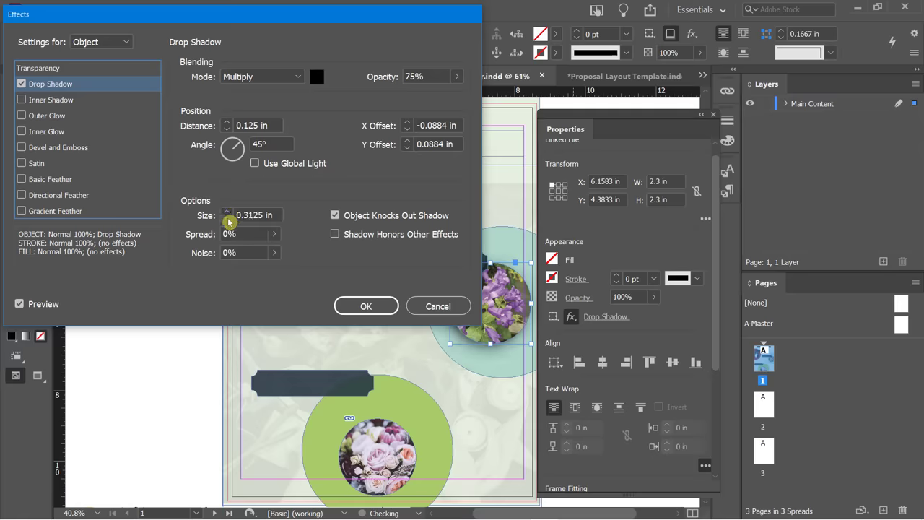
# Set the shadow spread to 11% and opacity to 86%.
pyautogui.click(274, 234)
pyautogui.moveTo(202, 254); pyautogui.dragTo(208, 258)
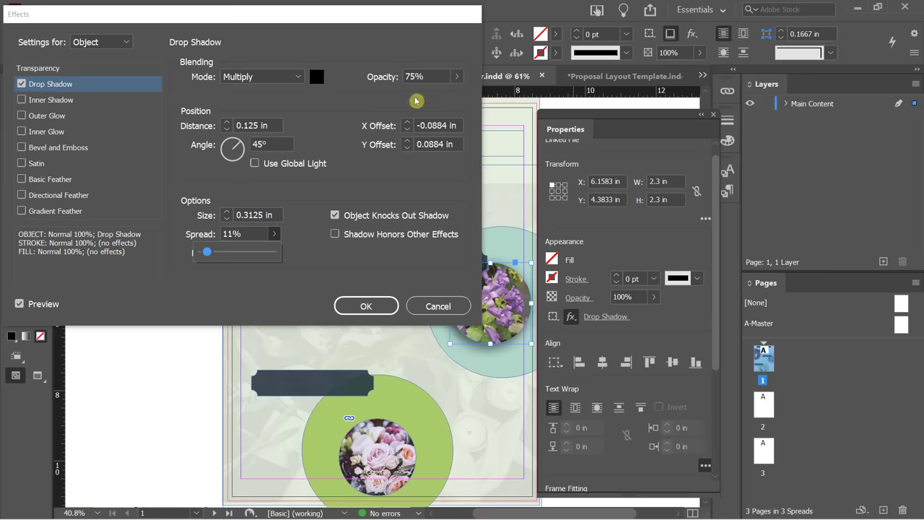
pyautogui.click(456, 76)
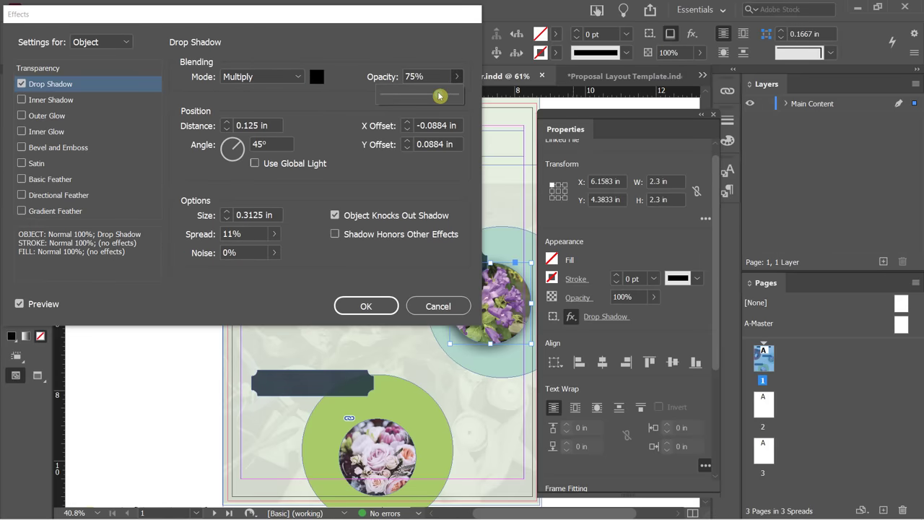
pyautogui.moveTo(446, 96); pyautogui.dragTo(448, 101)
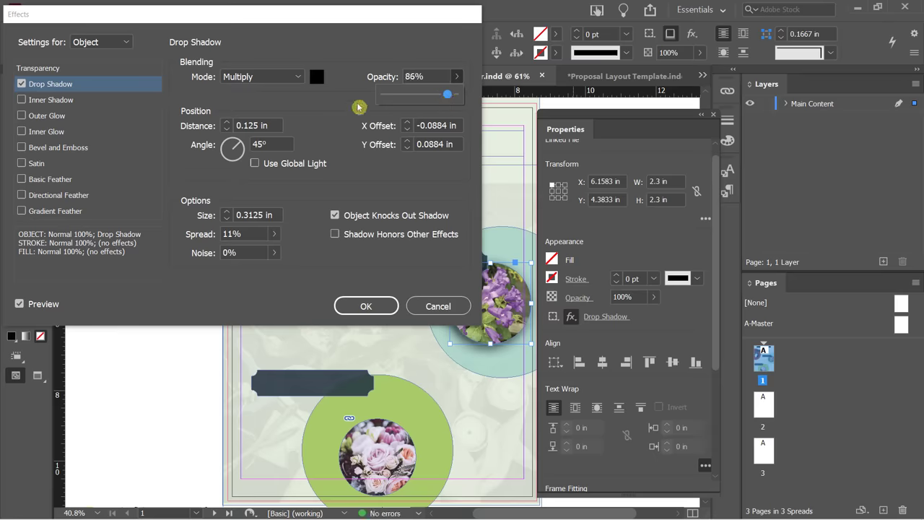
# Keep the shadow colour black and apply the drop shadow.
pyautogui.click(314, 75)
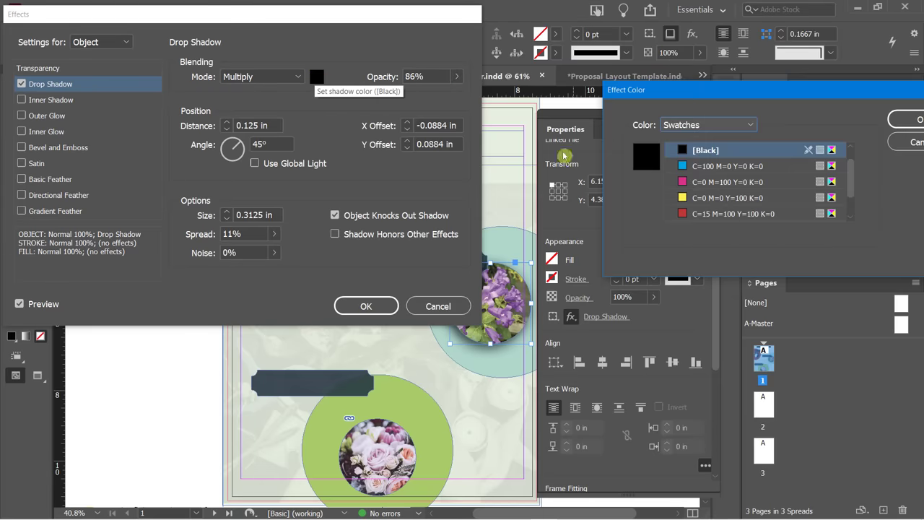
pyautogui.moveTo(715, 90); pyautogui.dragTo(663, 109)
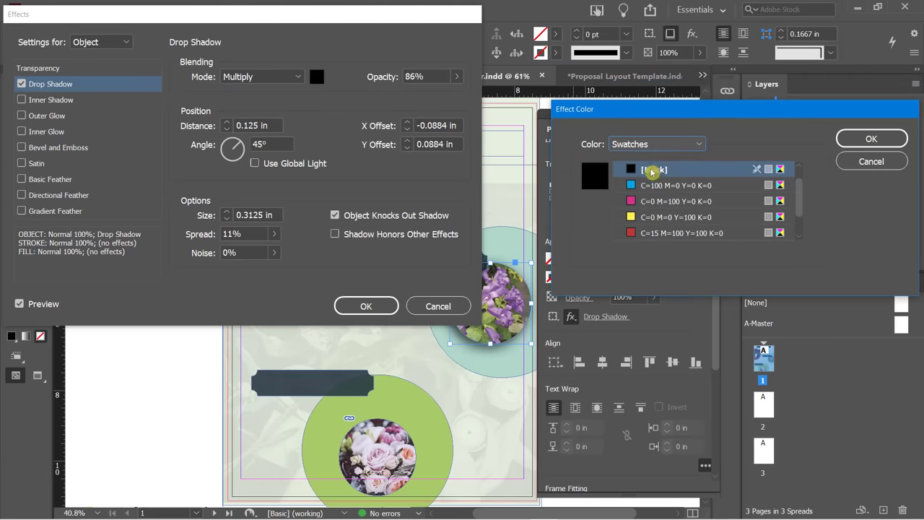
pyautogui.click(634, 202)
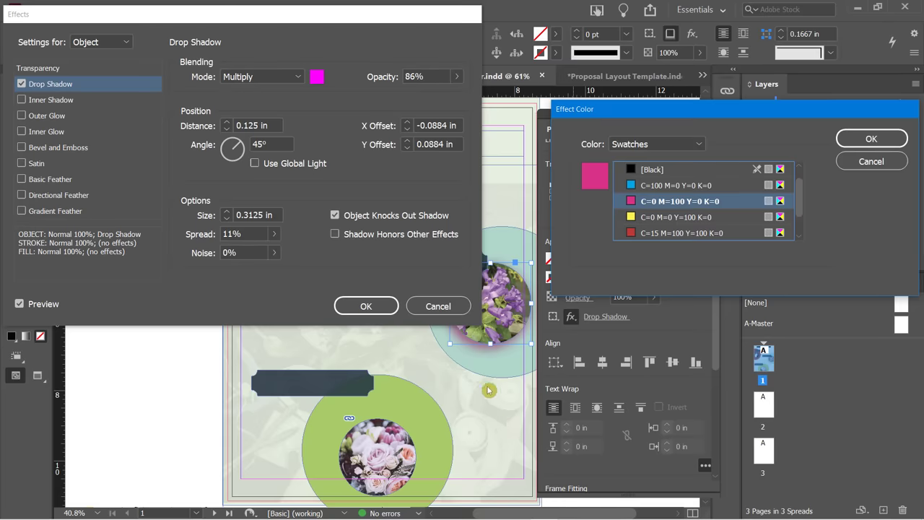
pyautogui.click(661, 170)
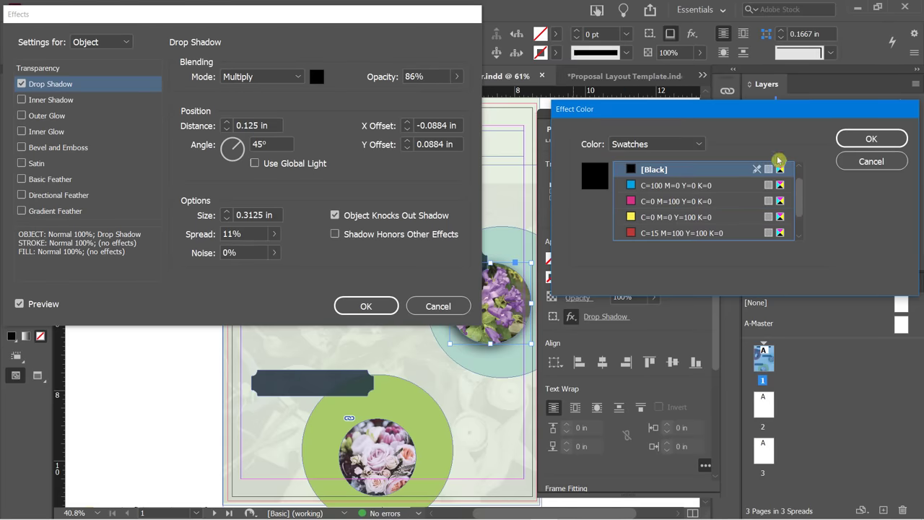
pyautogui.click(853, 139)
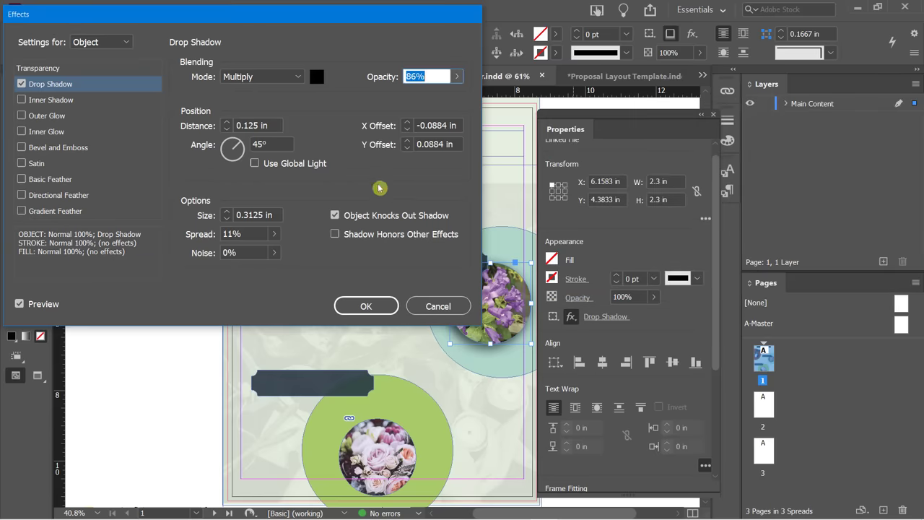
pyautogui.click(351, 306)
# Add an Outer Glow effect to the bottom rose photo circle.
pyautogui.click(408, 328)
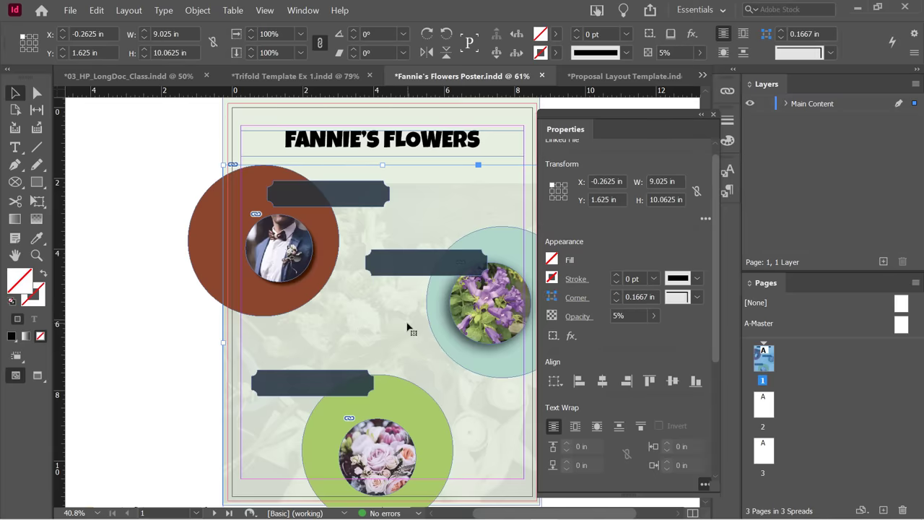
pyautogui.click(387, 451)
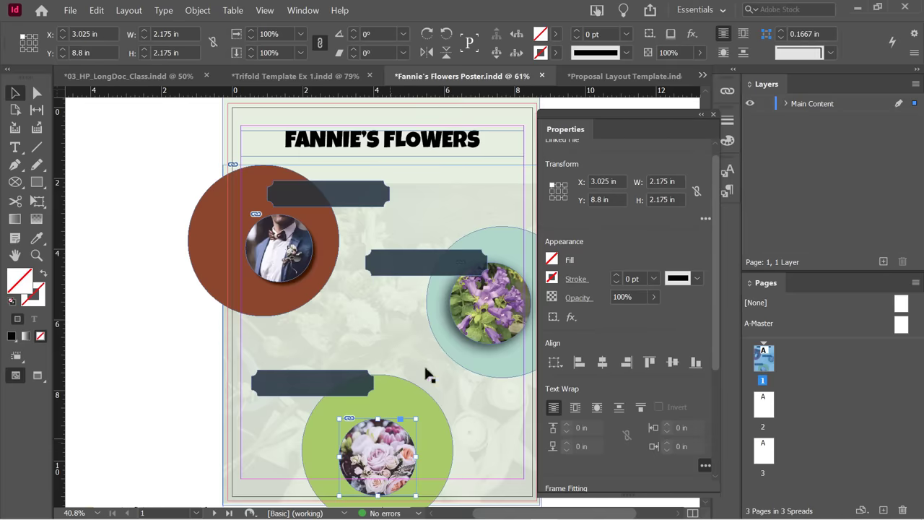
pyautogui.click(692, 37)
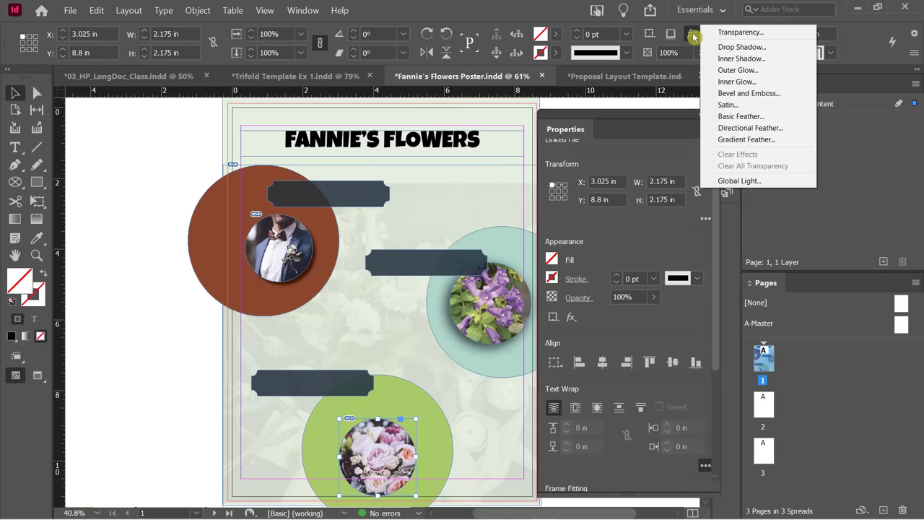
pyautogui.click(737, 70)
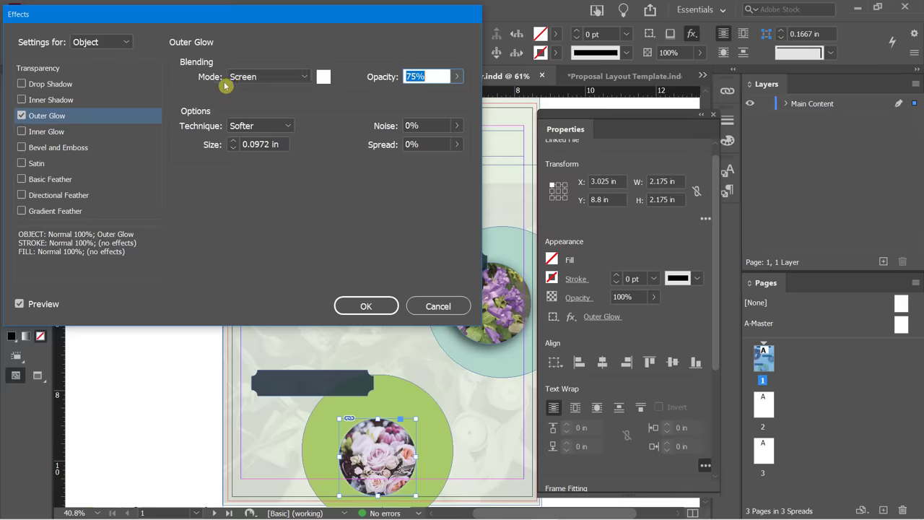
# Make the outer glow magenta with Normal blend mode.
pyautogui.click(307, 77)
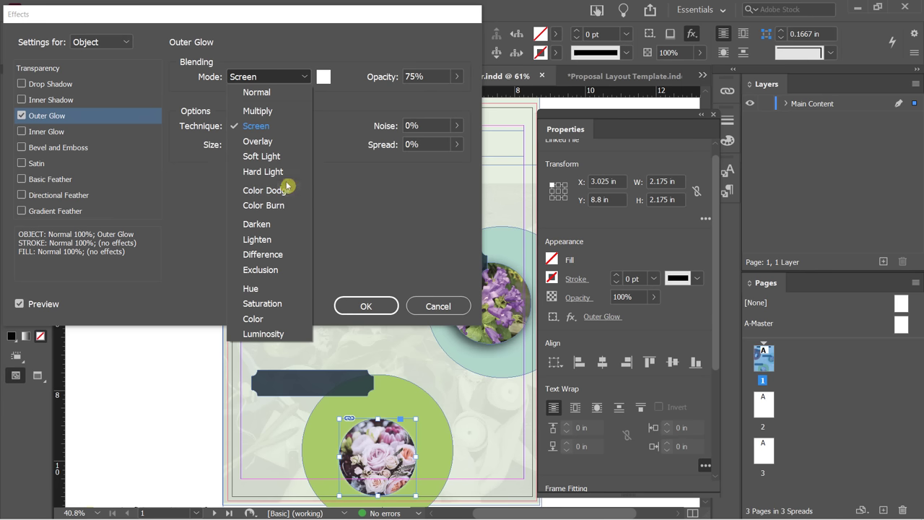
pyautogui.click(329, 104)
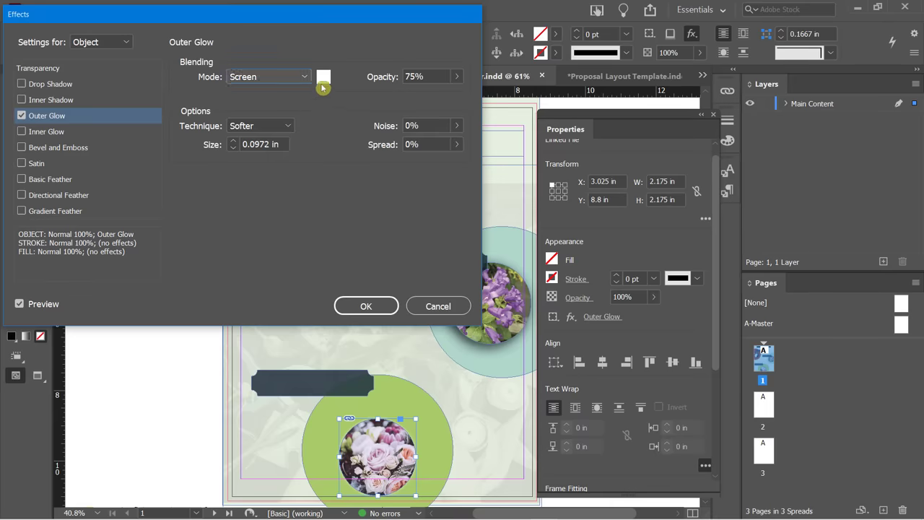
pyautogui.click(323, 79)
pyautogui.click(650, 233)
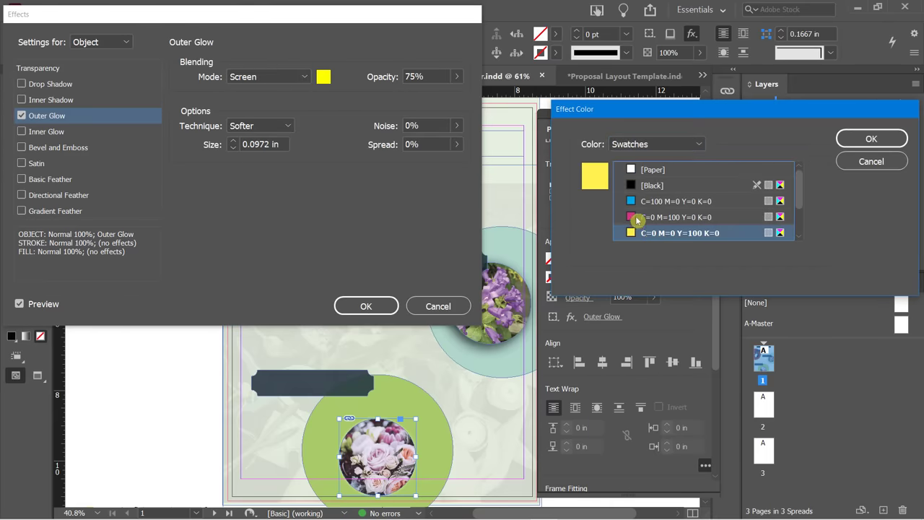
pyautogui.click(635, 217)
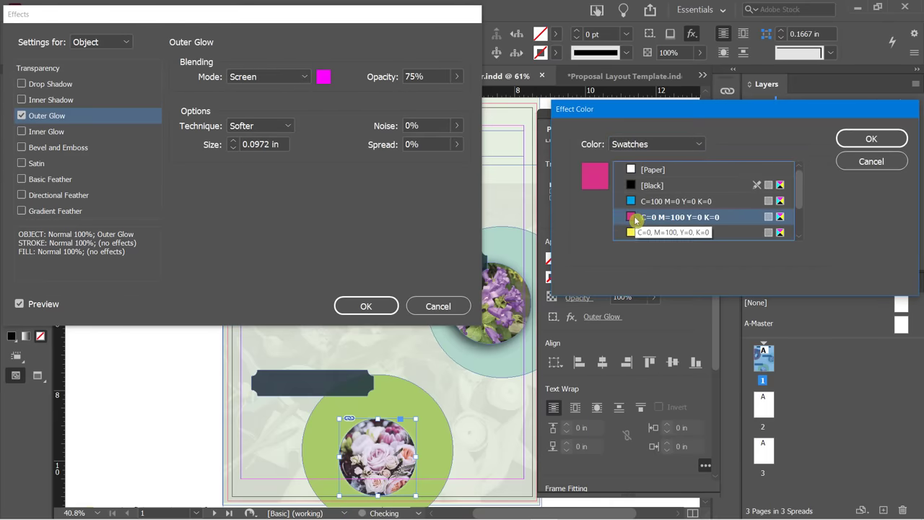
pyautogui.click(861, 141)
pyautogui.click(304, 77)
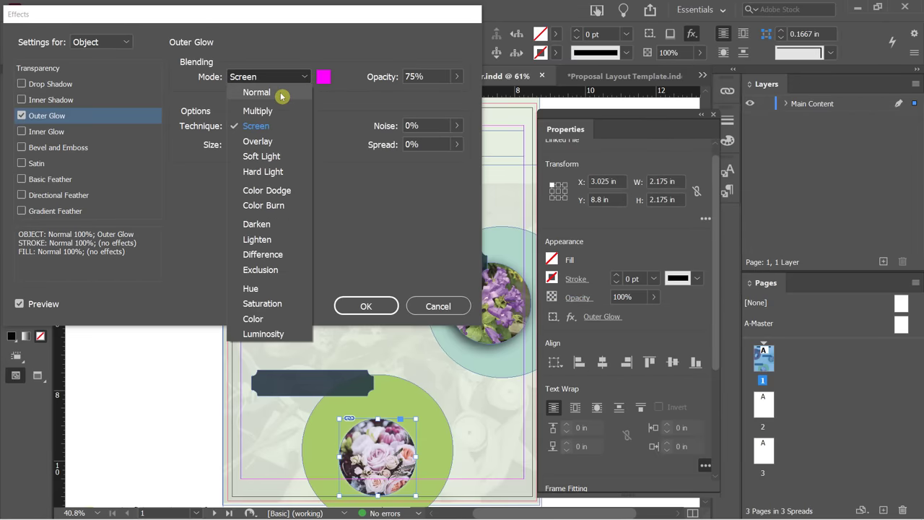
pyautogui.click(284, 93)
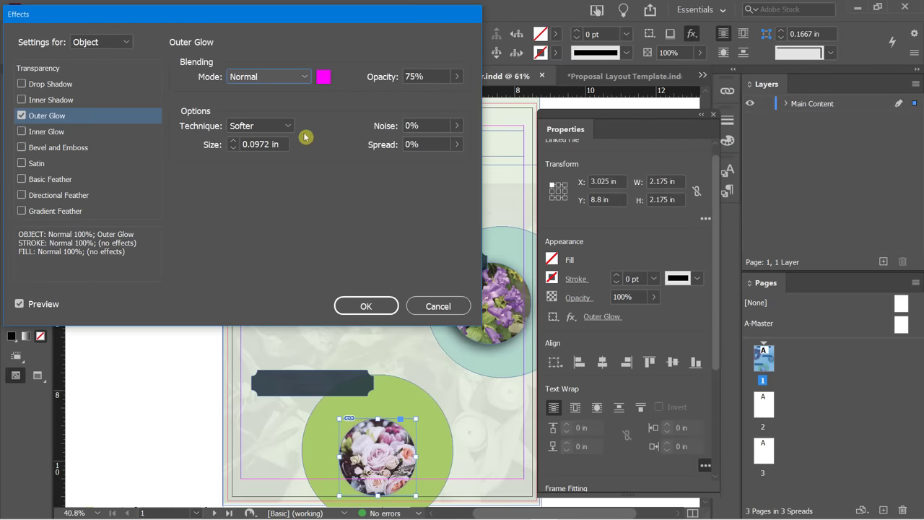
# Increase the outer glow size to 0.75 in.
pyautogui.click(233, 148)
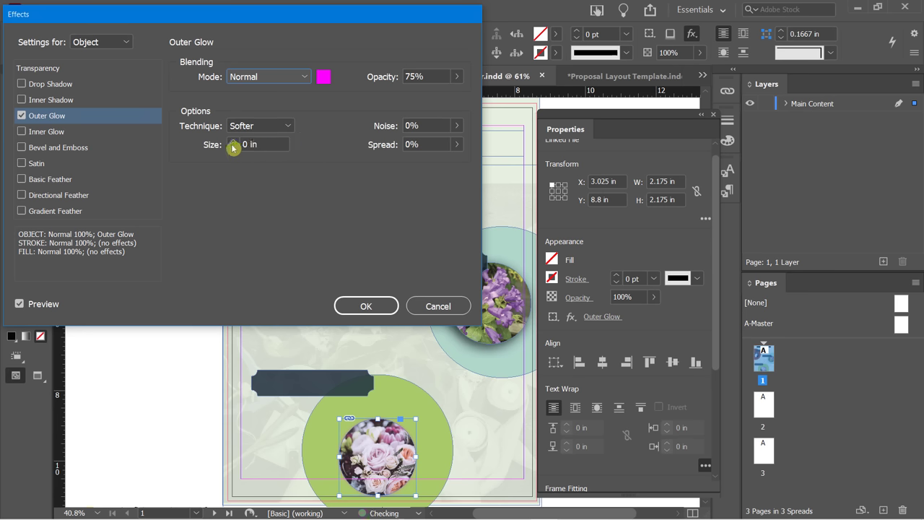
pyautogui.click(233, 148)
pyautogui.click(233, 145)
pyautogui.click(233, 144)
pyautogui.click(233, 145)
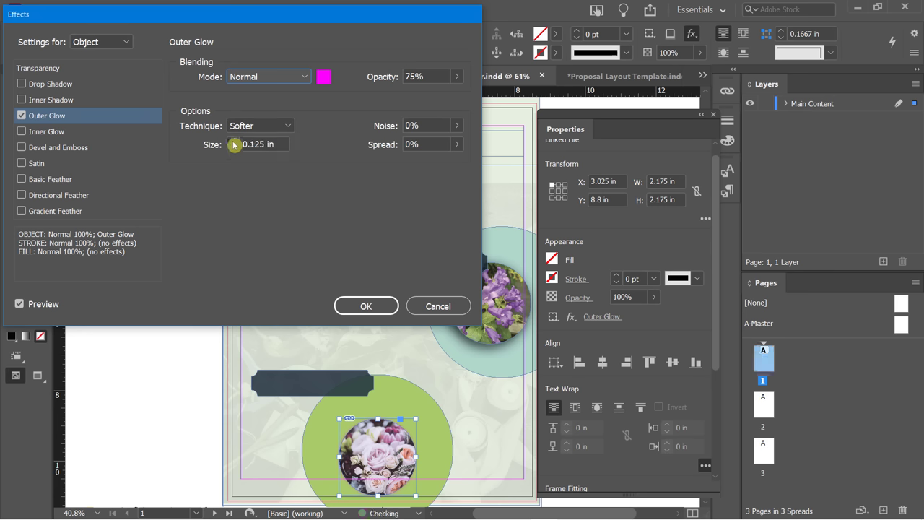
pyautogui.click(233, 144)
pyautogui.click(233, 144)
pyautogui.click(233, 145)
pyautogui.click(233, 144)
pyautogui.click(233, 145)
pyautogui.click(233, 144)
pyautogui.click(233, 145)
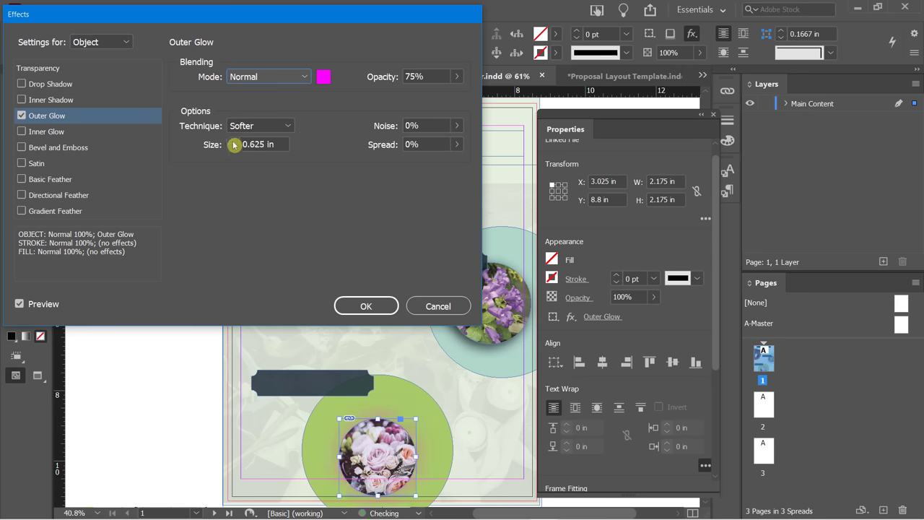
pyautogui.click(233, 144)
pyautogui.click(233, 144)
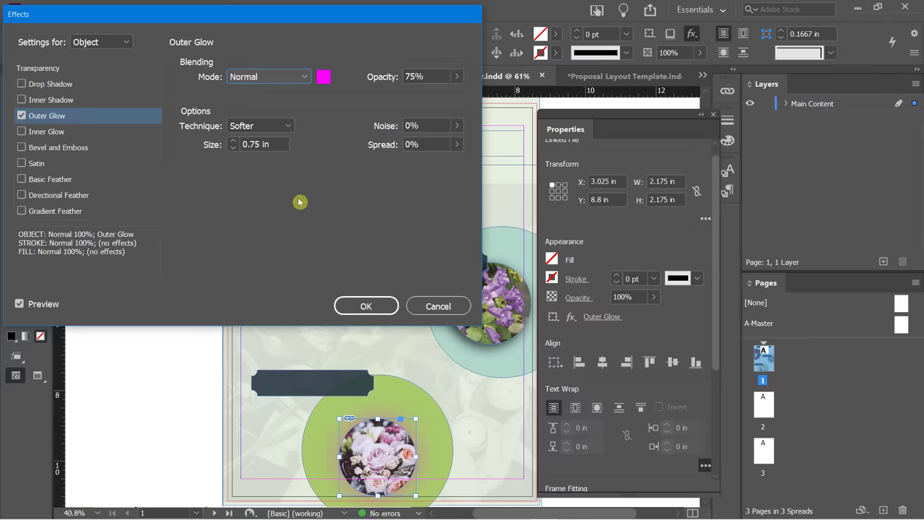
# Raise the glow opacity to 100% and spread to 11%.
pyautogui.click(456, 76)
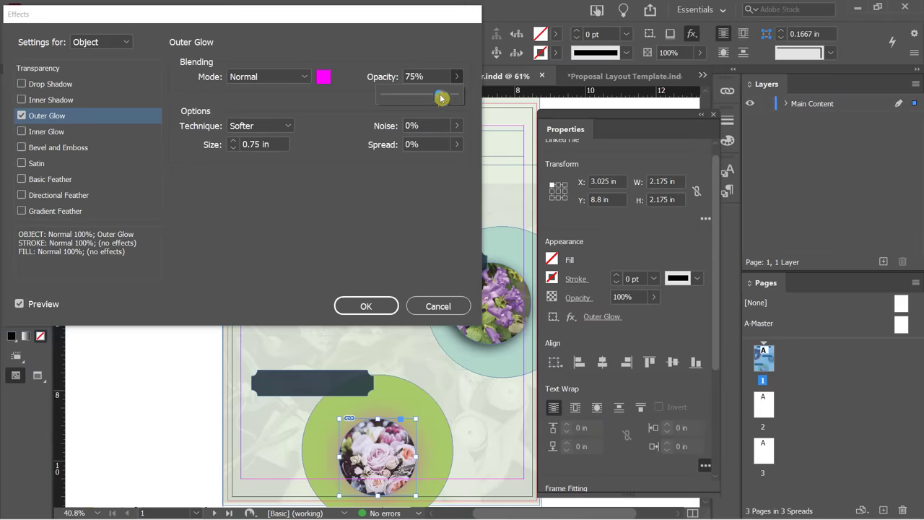
pyautogui.moveTo(441, 98); pyautogui.dragTo(466, 101)
pyautogui.click(459, 147)
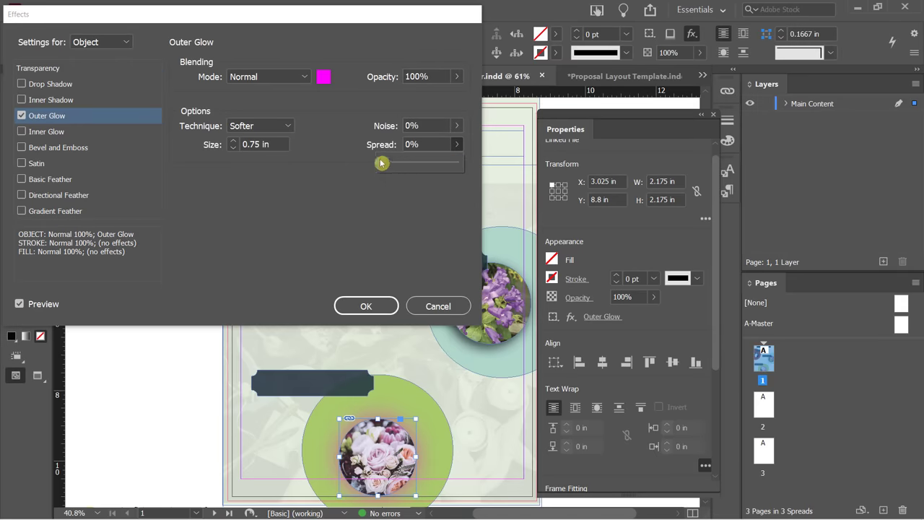
pyautogui.moveTo(380, 163); pyautogui.dragTo(389, 175)
# Apply the outer glow, then review the rose and purple-flower photos.
pyautogui.click(361, 305)
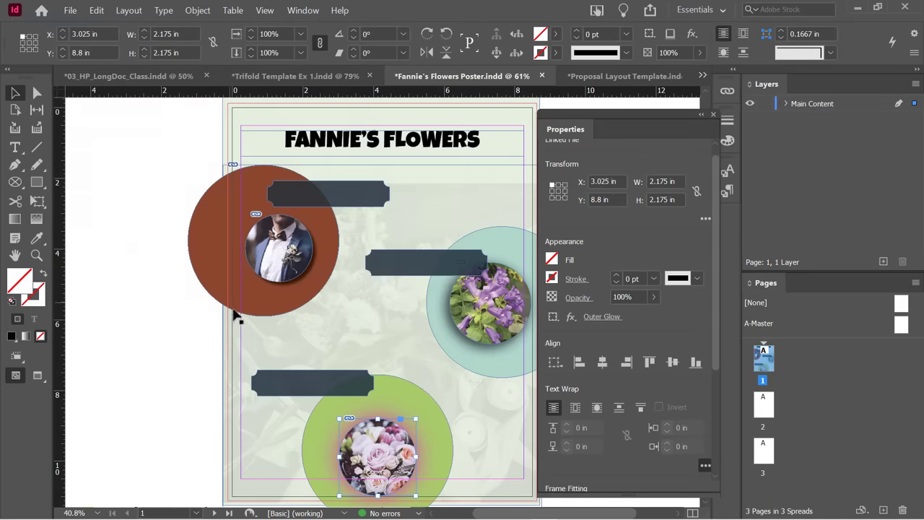
pyautogui.click(200, 341)
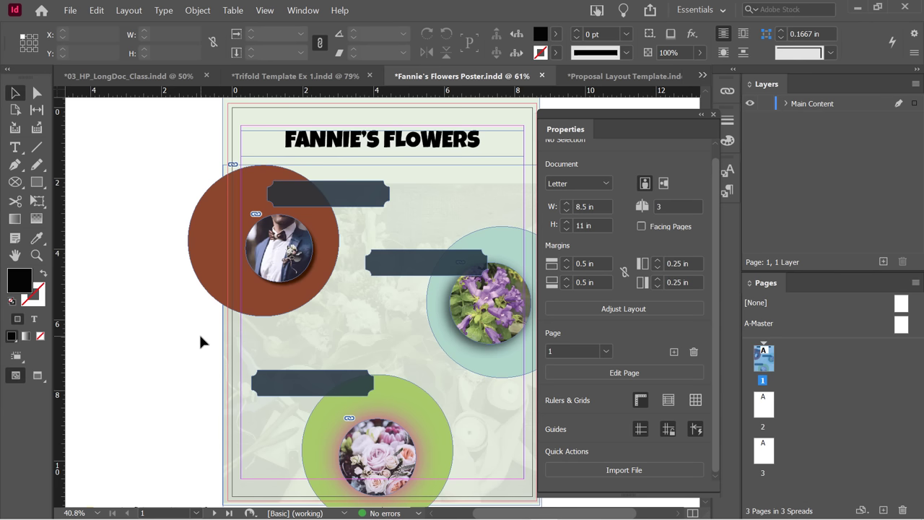
pyautogui.click(469, 312)
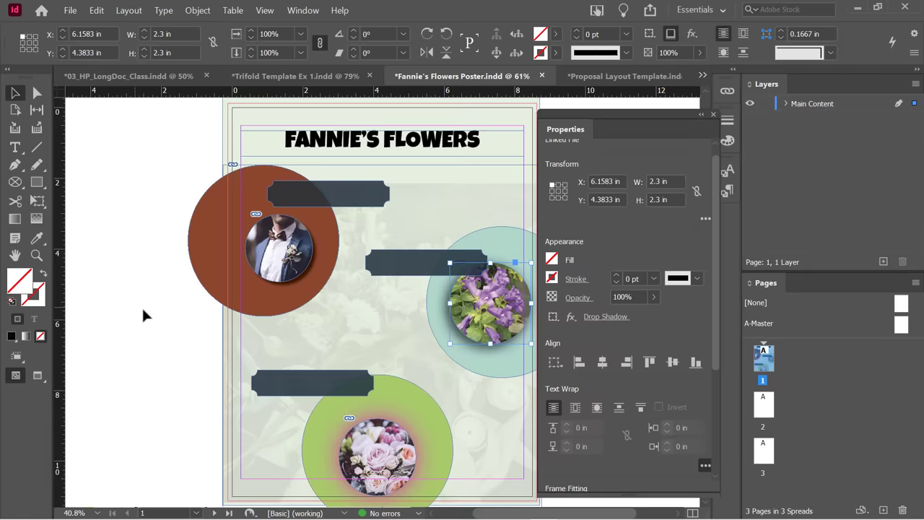
pyautogui.click(142, 309)
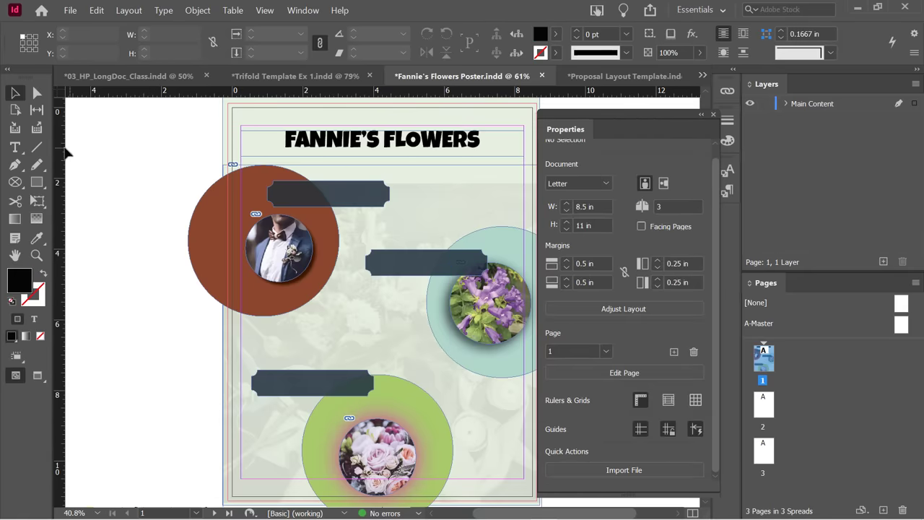
# Check the fx effects menu on other frames without adding any effect.
pyautogui.click(39, 240)
pyautogui.click(691, 36)
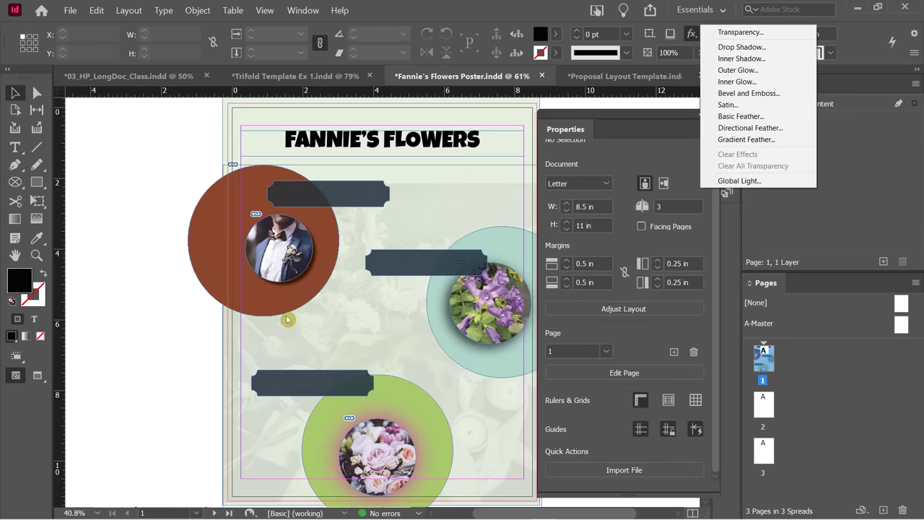
pyautogui.click(126, 225)
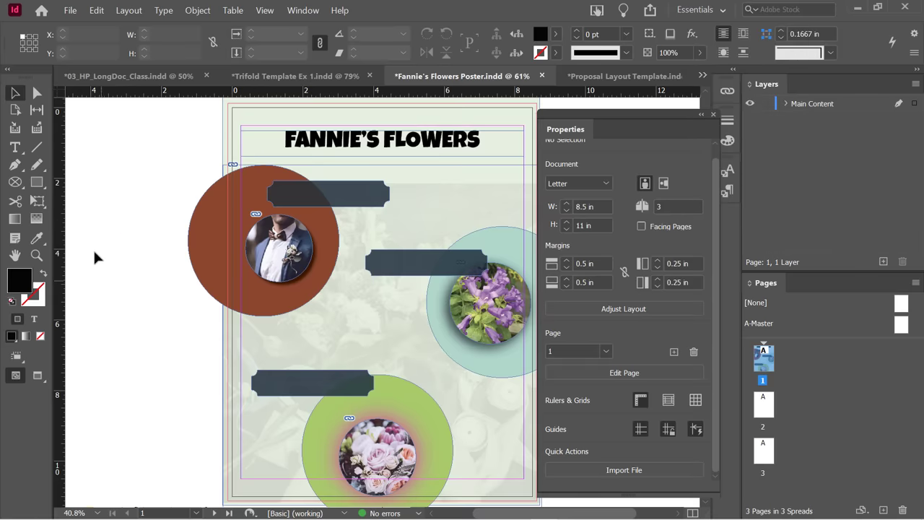
pyautogui.click(691, 34)
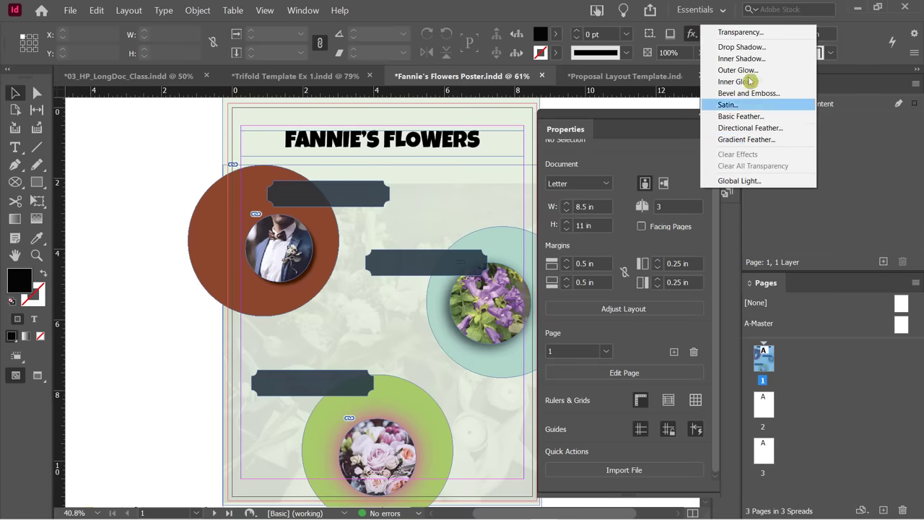
pyautogui.click(393, 9)
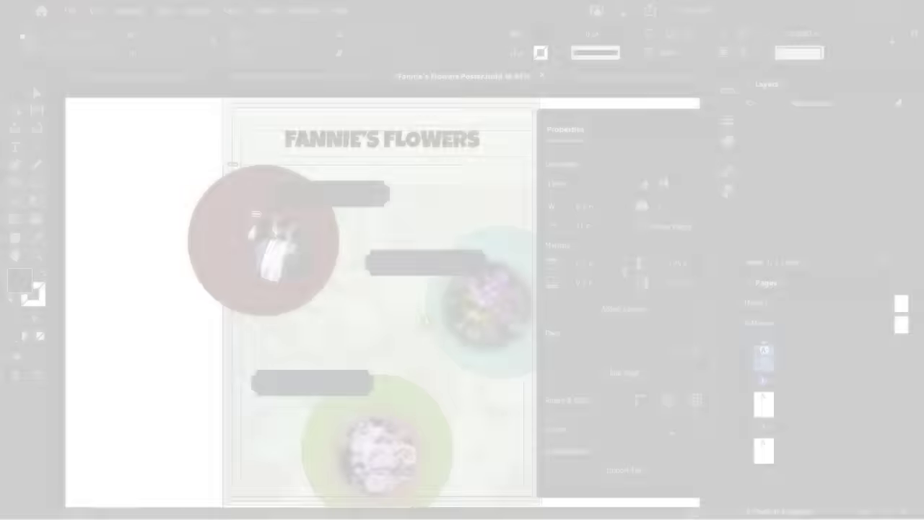
pyautogui.click(426, 322)
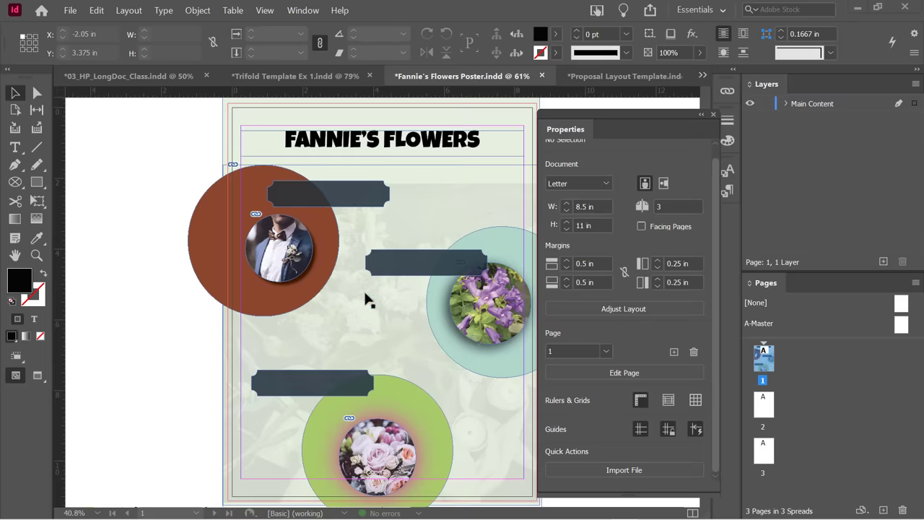
pyautogui.click(320, 78)
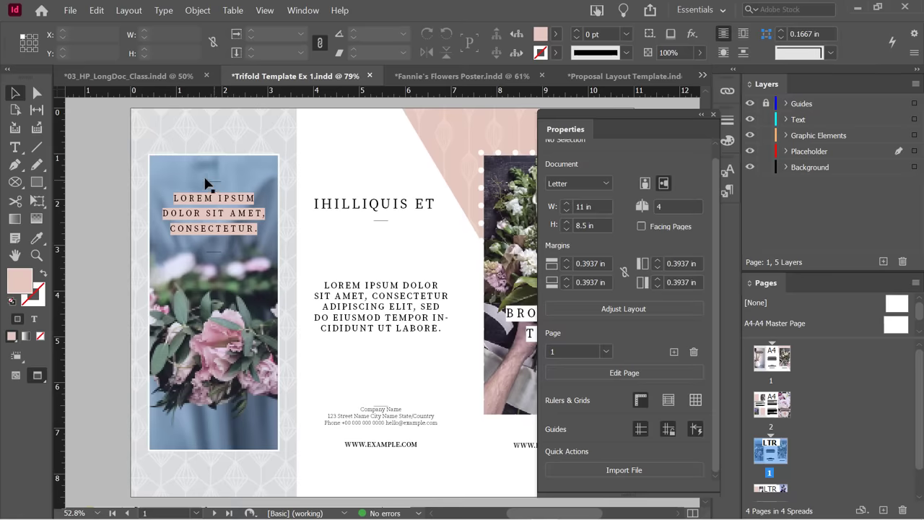
pyautogui.click(182, 168)
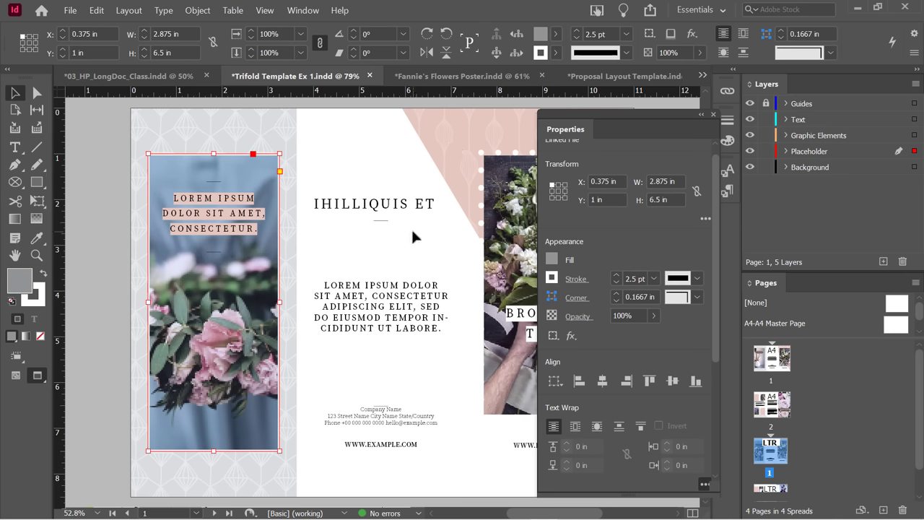
pyautogui.click(426, 76)
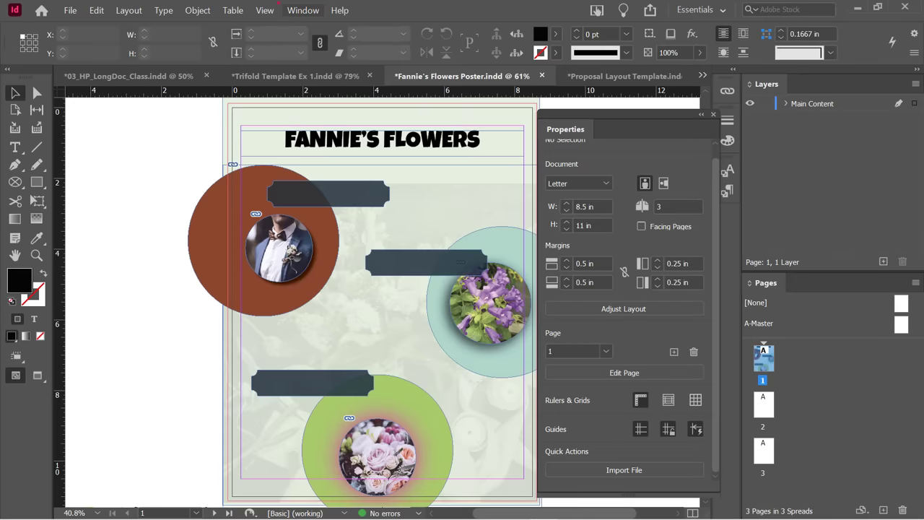
# Open the Object Styles panel from the Window > Styles menu.
pyautogui.click(303, 10)
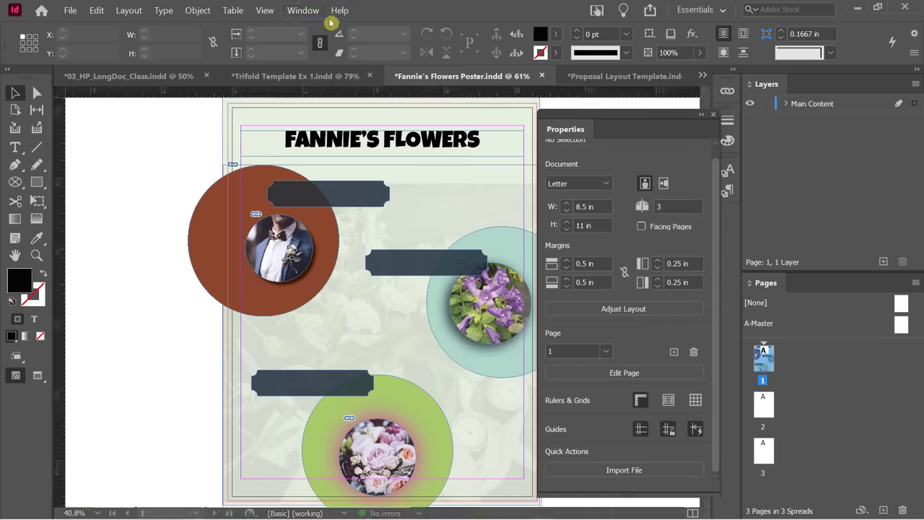
pyautogui.click(309, 11)
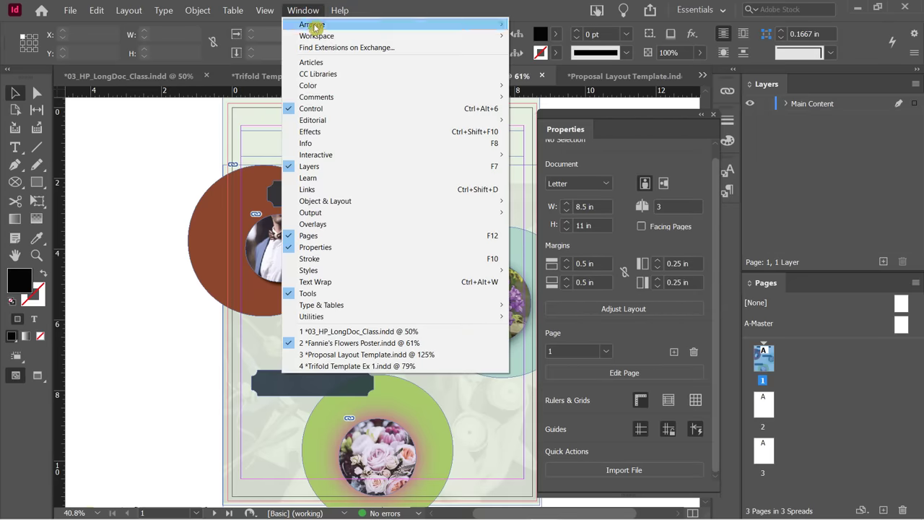
pyautogui.moveTo(345, 270)
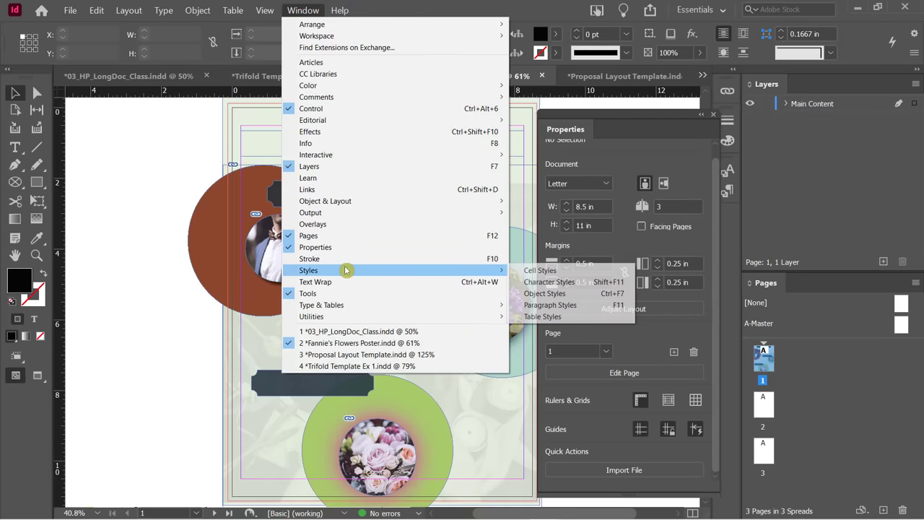
pyautogui.click(552, 294)
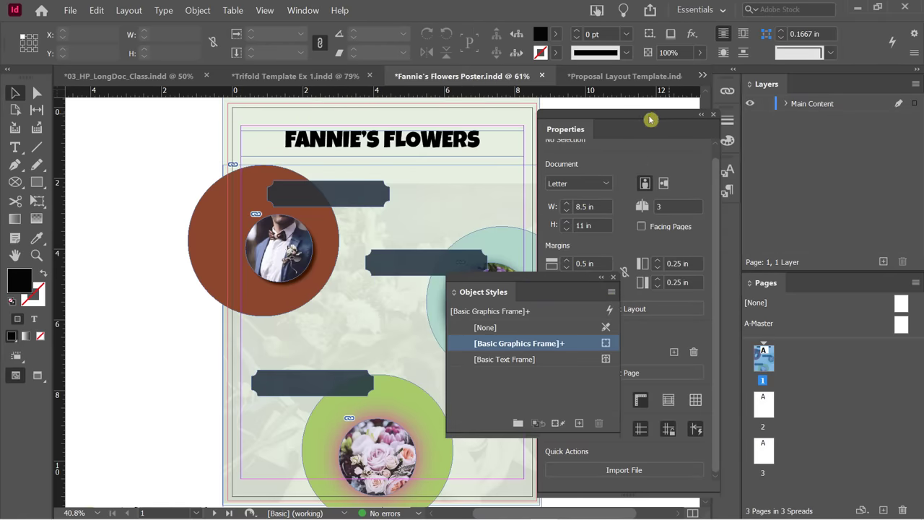
# Dock the Properties panel beside Layers and reposition the Object Styles panel.
pyautogui.moveTo(646, 118); pyautogui.dragTo(806, 92)
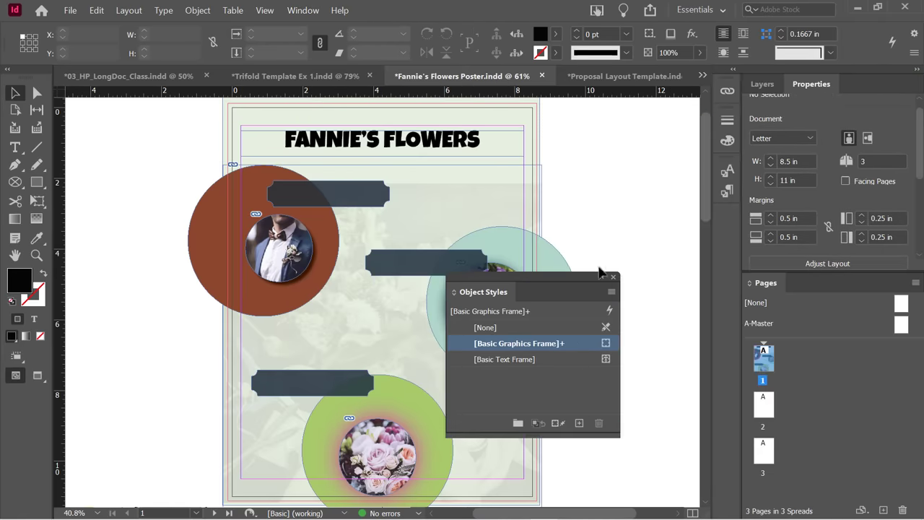
pyautogui.moveTo(541, 279); pyautogui.dragTo(648, 141)
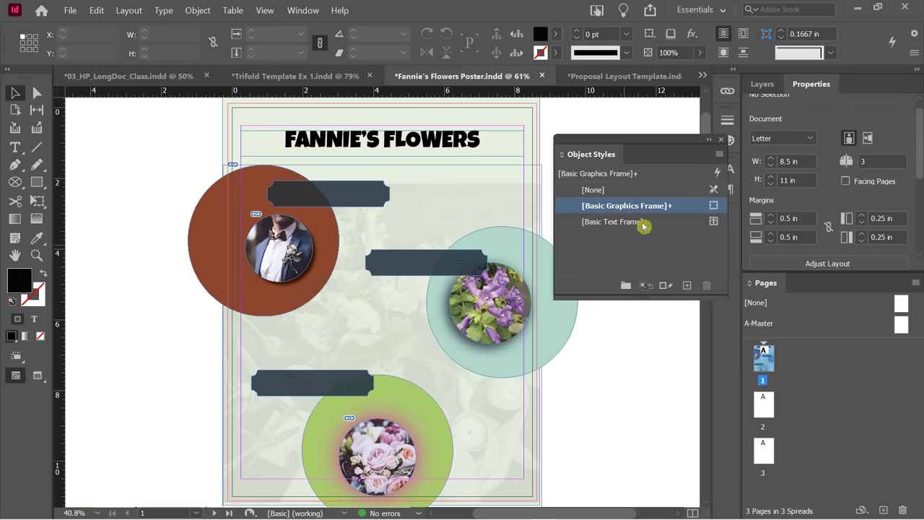
pyautogui.click(614, 256)
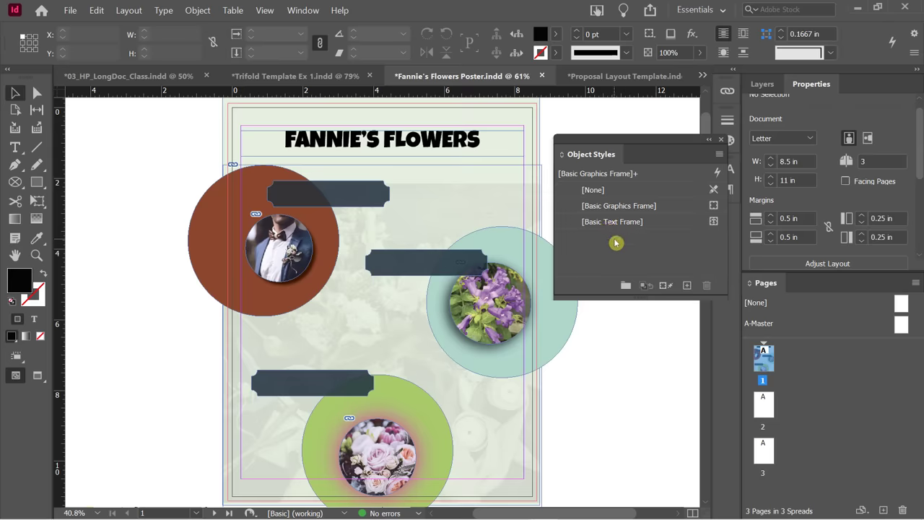
# Select the groom photo circle, showing its [None]+ object style.
pyautogui.click(277, 233)
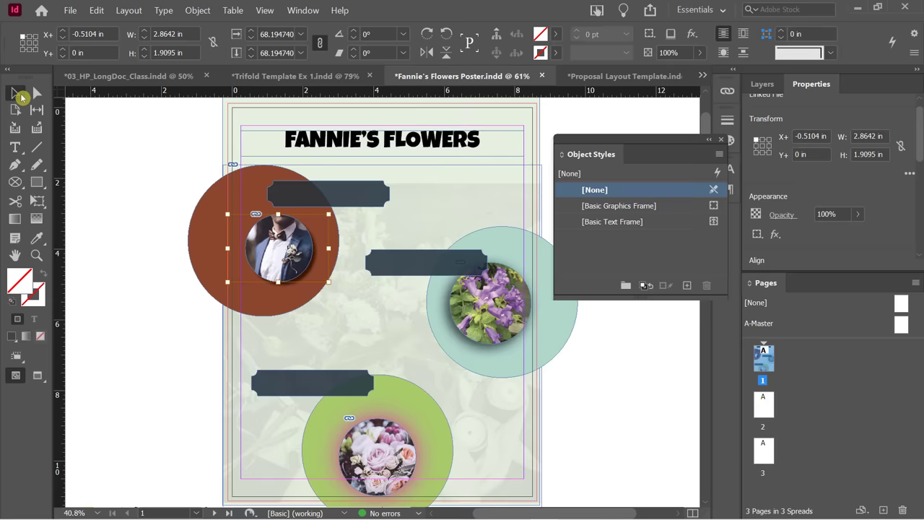
pyautogui.click(205, 221)
pyautogui.click(273, 226)
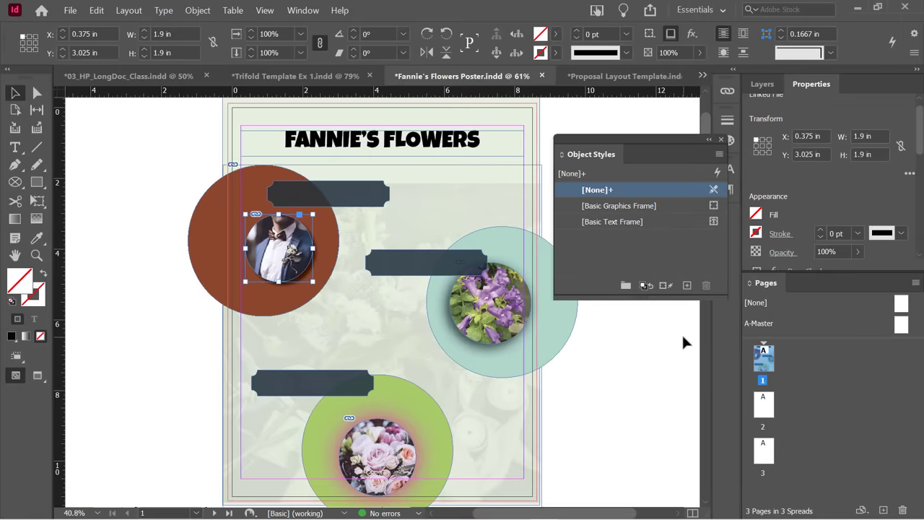
# Start a new object style from the portrait frame and inspect its captured 75% drop shadow settings.
pyautogui.click(687, 288)
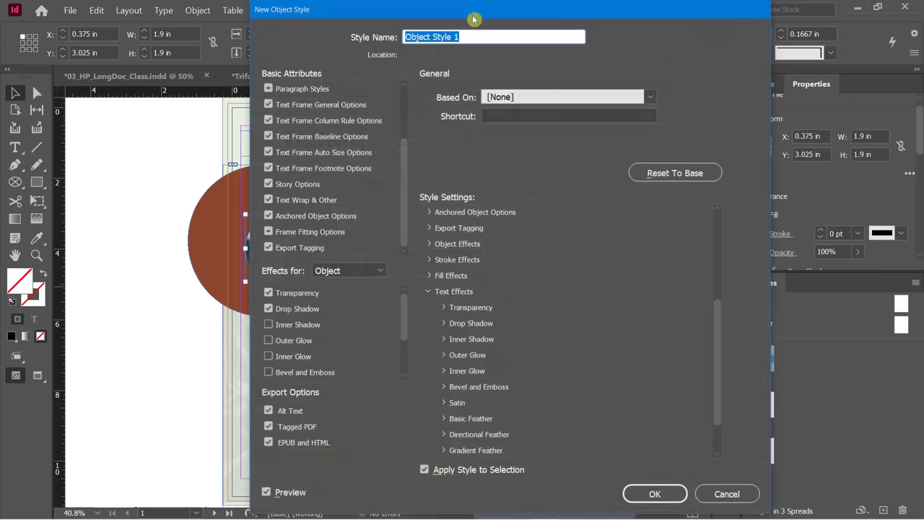
pyautogui.moveTo(466, 16); pyautogui.dragTo(633, 29)
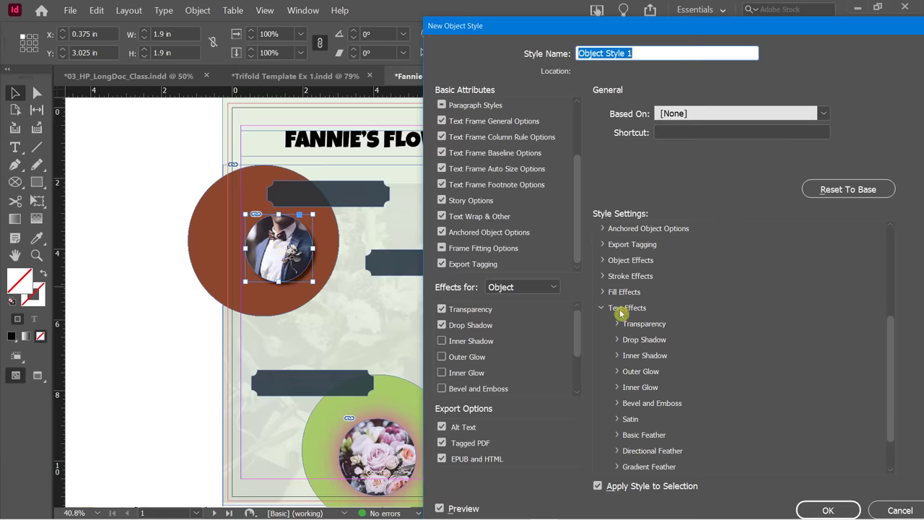
pyautogui.click(603, 292)
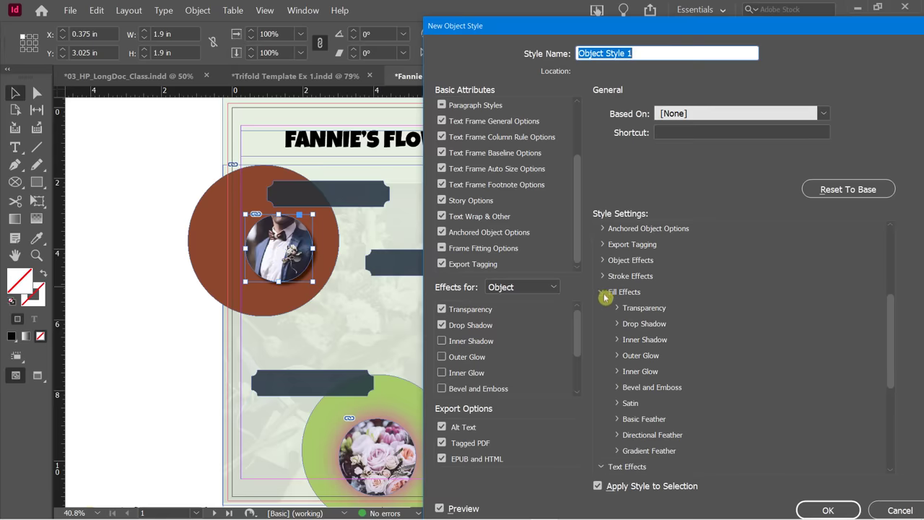
pyautogui.click(615, 324)
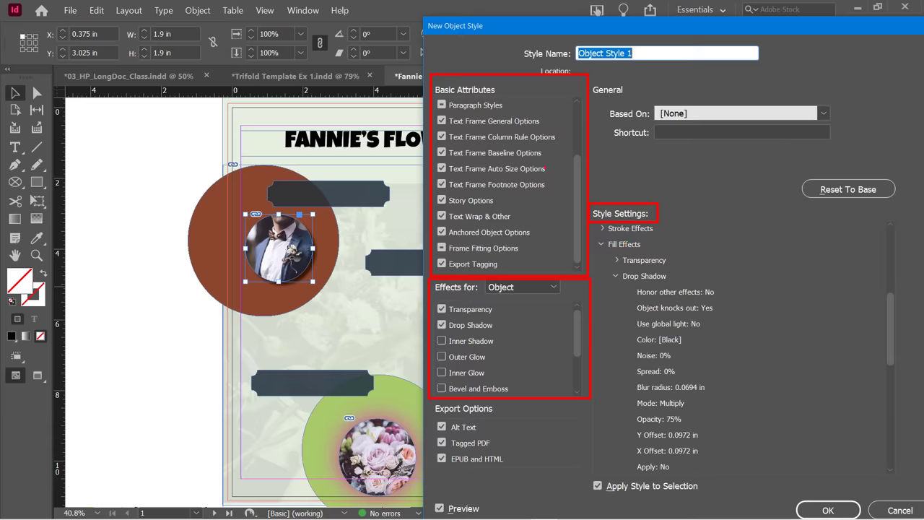
pyautogui.click(602, 246)
pyautogui.click(601, 262)
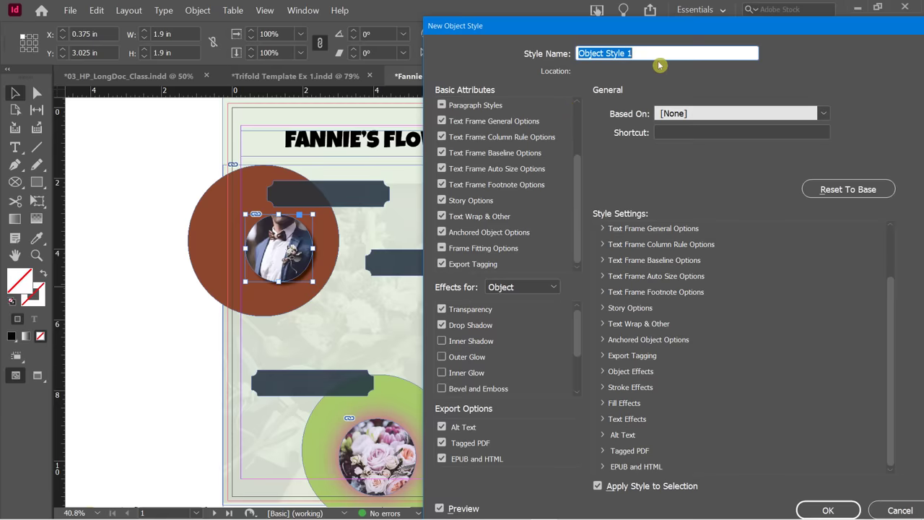
# Name the new style 'Drop Shadow Object' and apply it to the portrait.
pyautogui.write('Drop Sha')
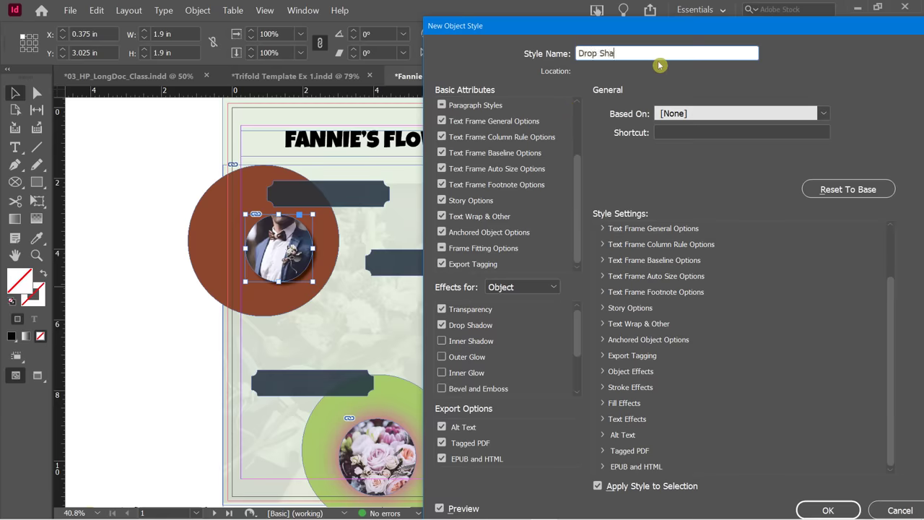
pyautogui.write('dow Object')
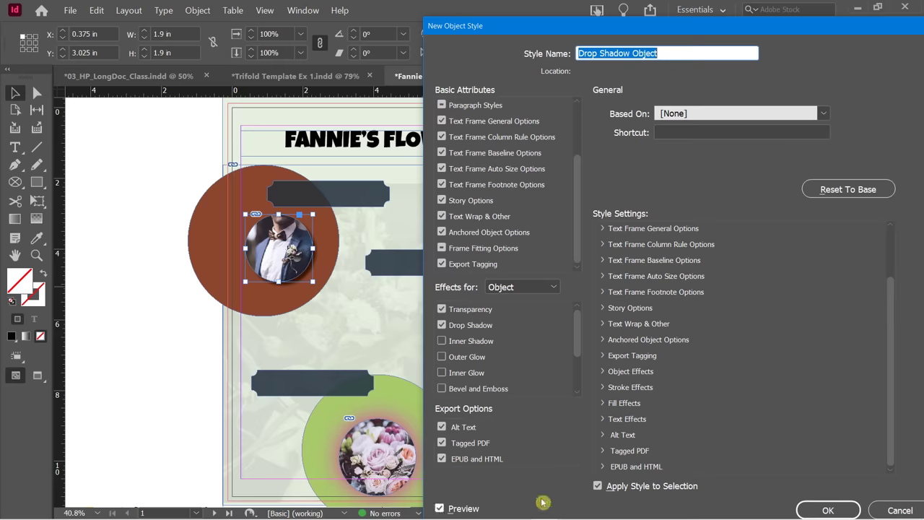
pyautogui.click(597, 487)
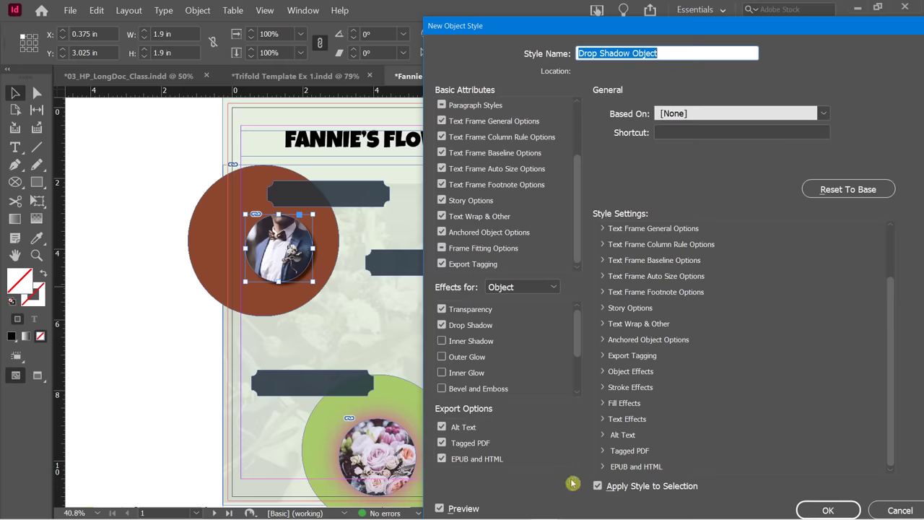
pyautogui.click(823, 510)
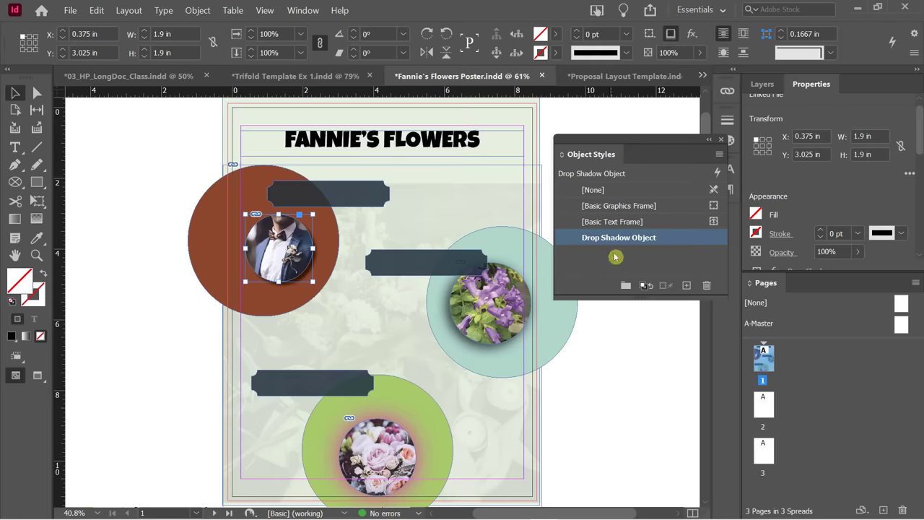
# Apply the Drop Shadow Object style to the purple flower and rose photo circles.
pyautogui.click(499, 288)
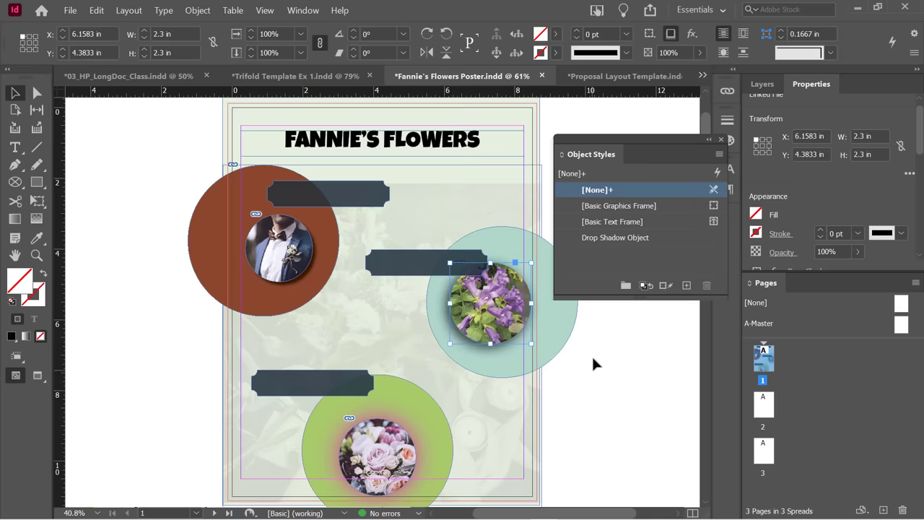
pyautogui.click(606, 238)
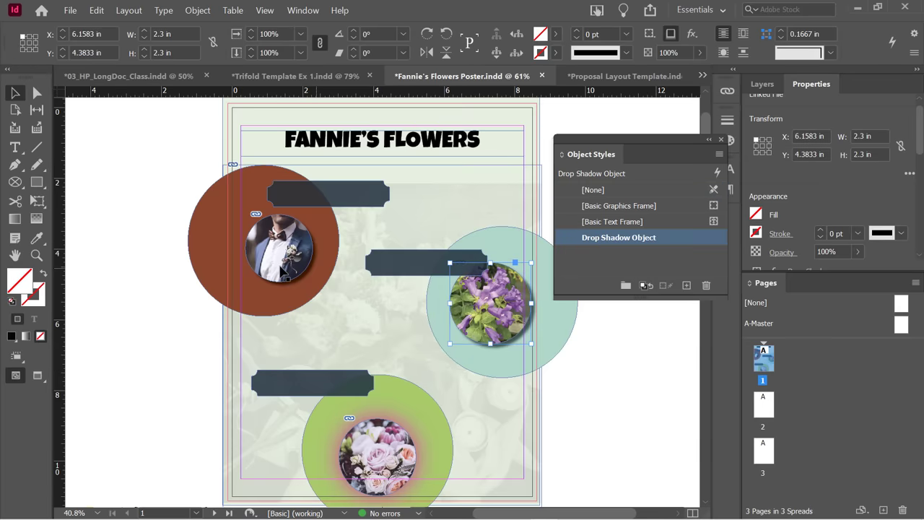
pyautogui.click(390, 438)
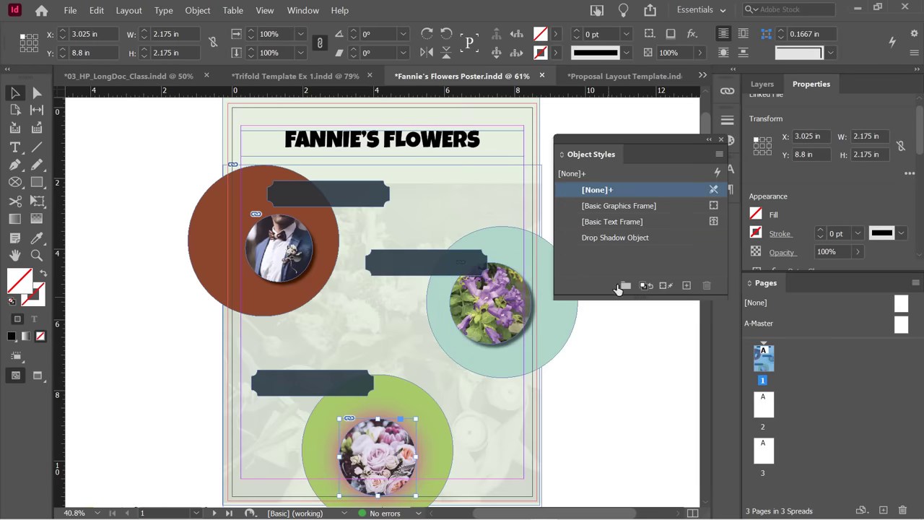
pyautogui.click(617, 238)
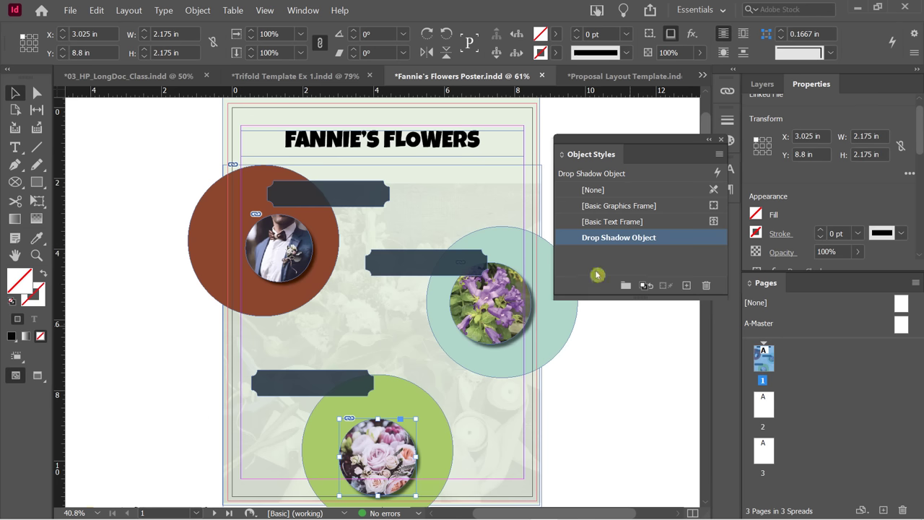
pyautogui.click(615, 241)
# Edit Drop Shadow Object's shadow to a 34° angle, 18% spread and 0.3125 in size.
pyautogui.doubleClick(636, 243)
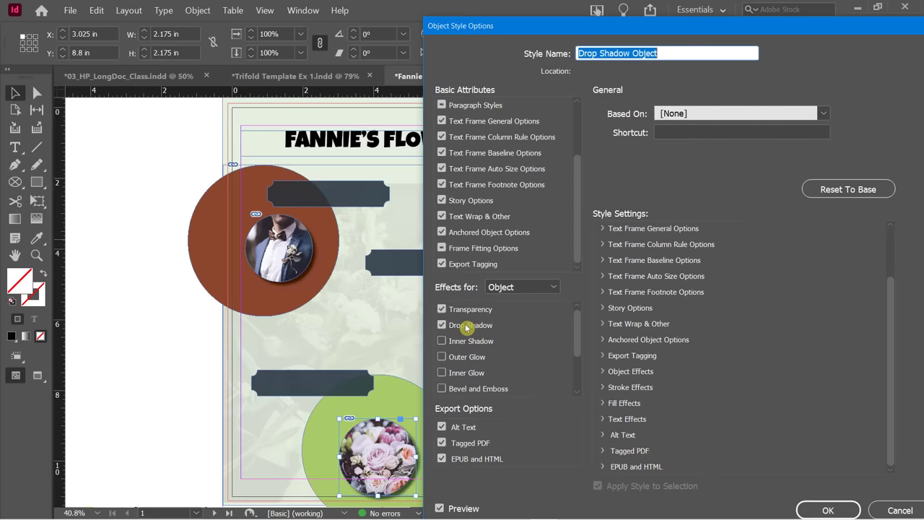
pyautogui.click(466, 328)
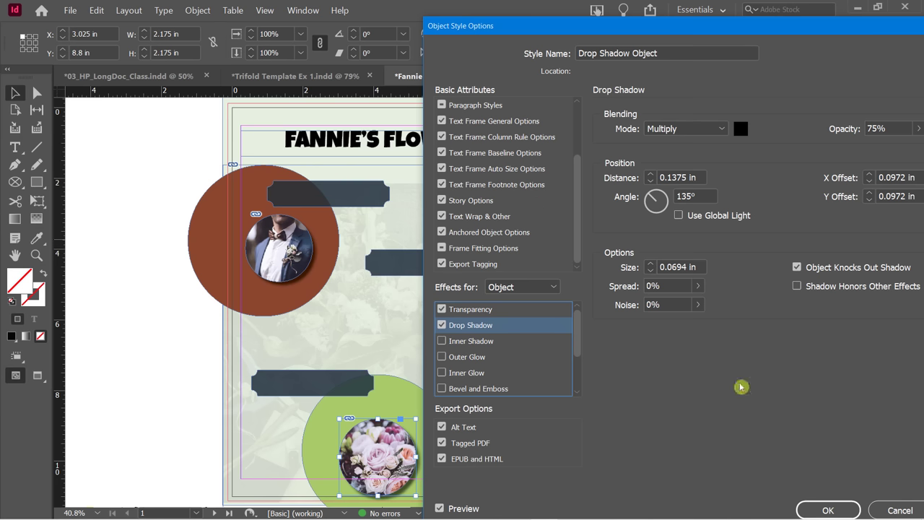
pyautogui.moveTo(620, 26); pyautogui.dragTo(740, 23)
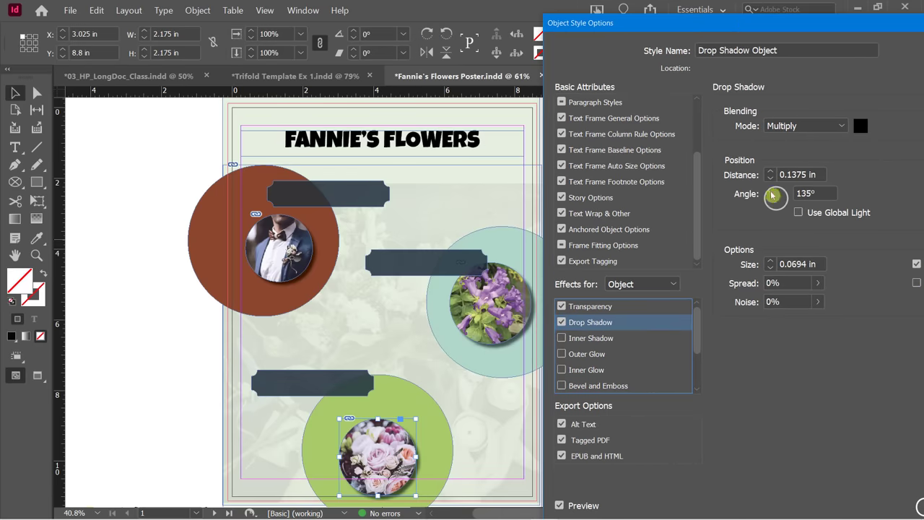
pyautogui.moveTo(771, 195); pyautogui.dragTo(786, 197)
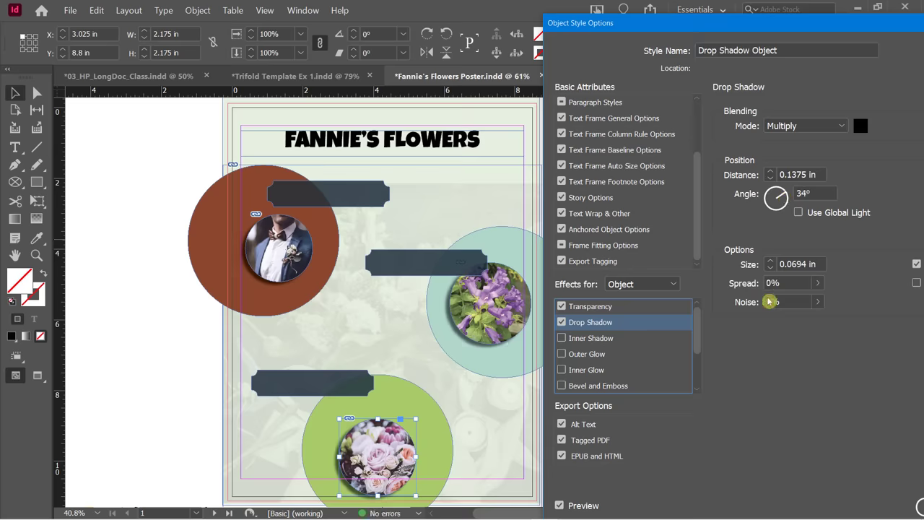
pyautogui.click(818, 283)
pyautogui.moveTo(744, 299); pyautogui.dragTo(756, 303)
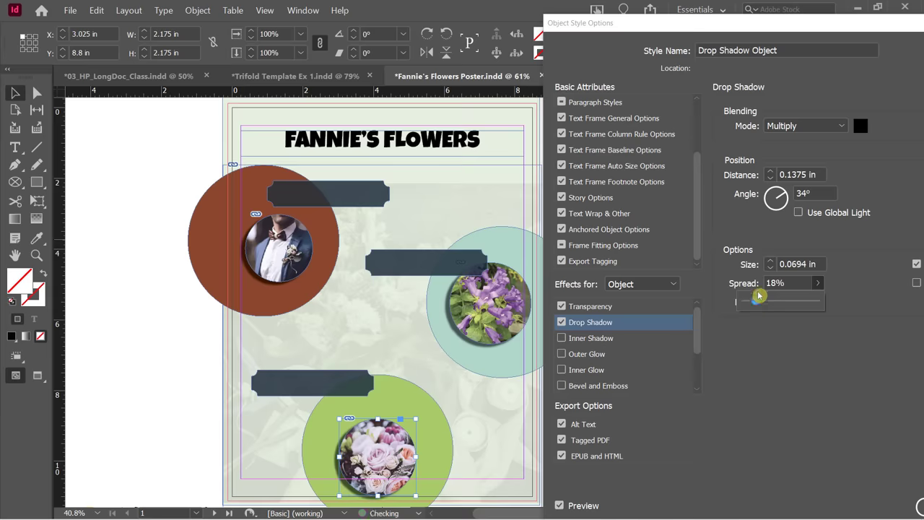
pyautogui.click(769, 264)
pyautogui.click(768, 264)
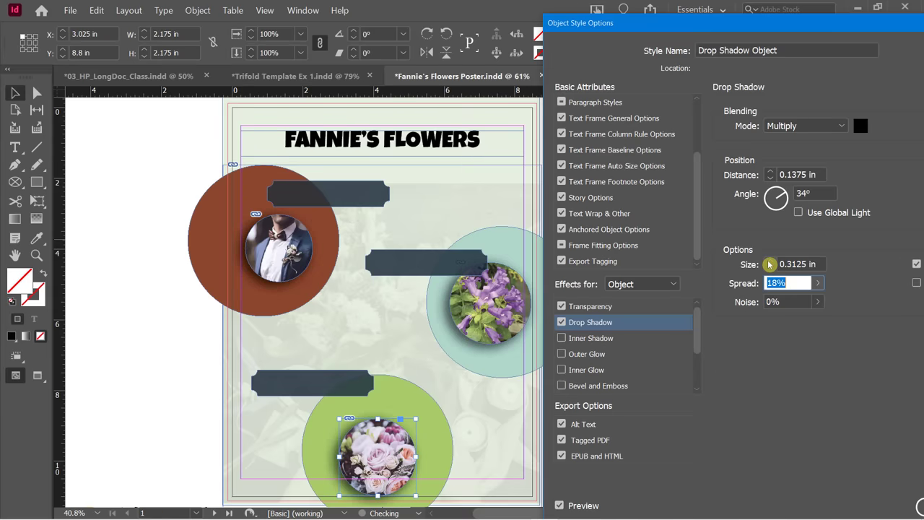
pyautogui.moveTo(772, 25); pyautogui.dragTo(623, 16)
pyautogui.click(791, 496)
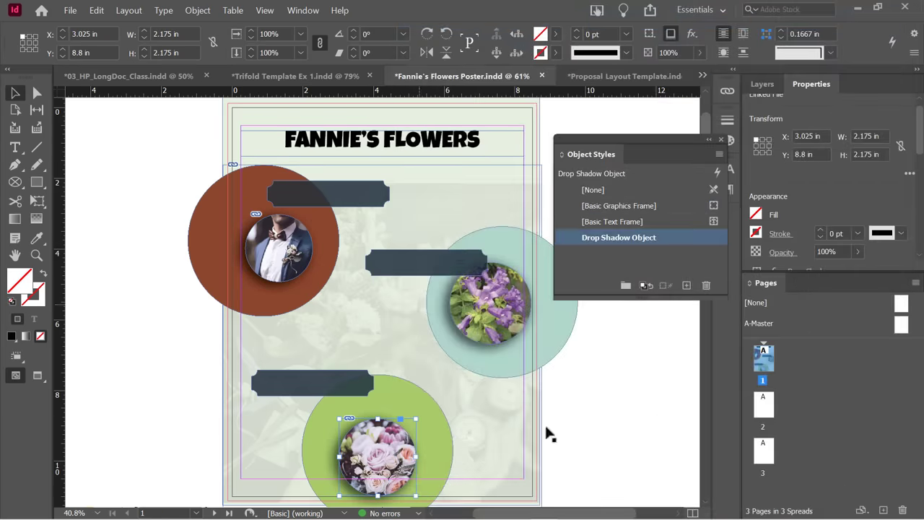
# Deselect the poster artwork and switch to the Trifold Template Ex 1.indd document.
pyautogui.click(561, 423)
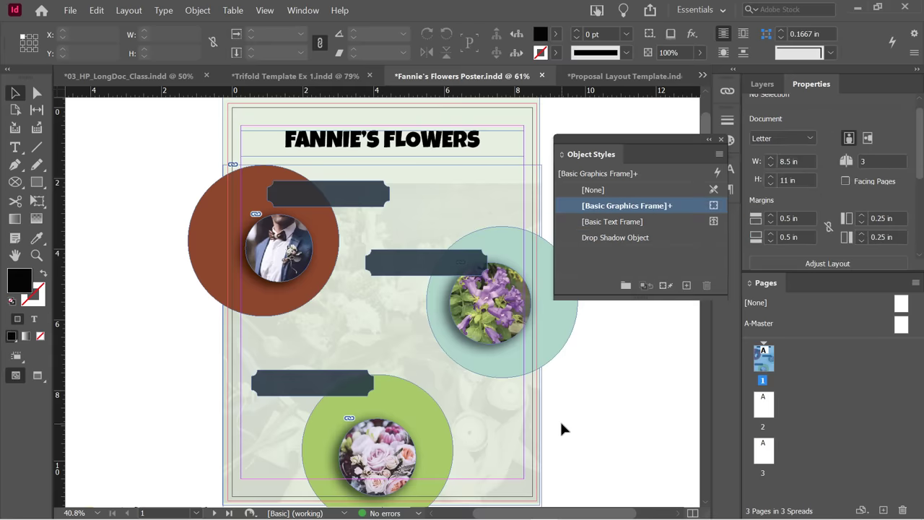
pyautogui.click(588, 278)
pyautogui.click(270, 82)
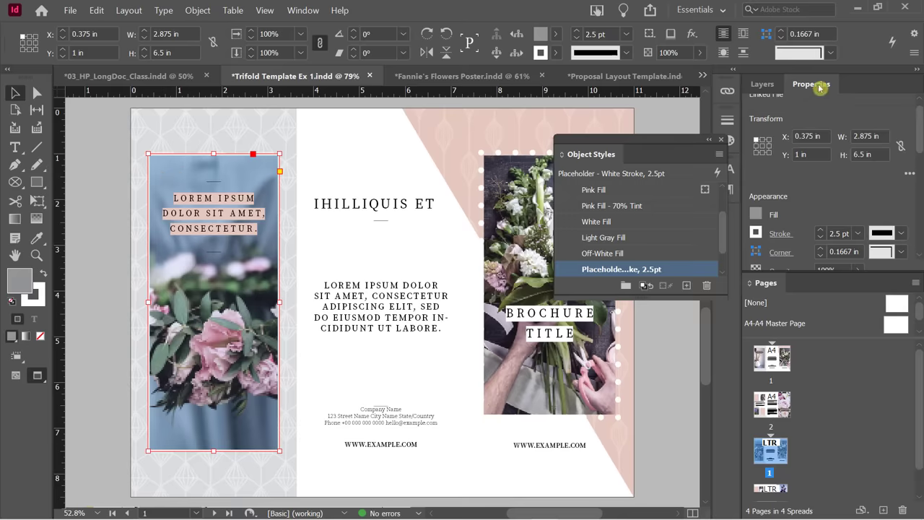
# Give the tall left-panel flower photo frame Rounded corners of 0.375 in.
pyautogui.moveTo(811, 83); pyautogui.dragTo(395, 139)
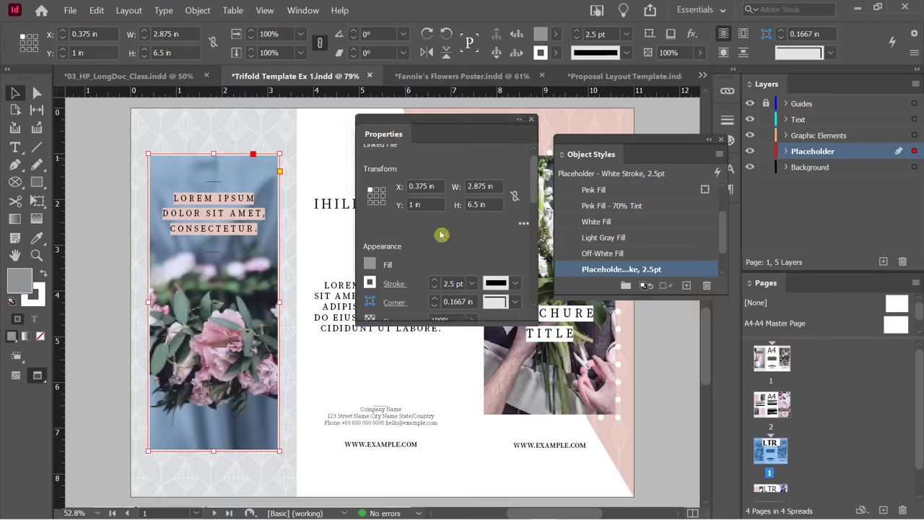
pyautogui.moveTo(537, 183); pyautogui.dragTo(531, 207)
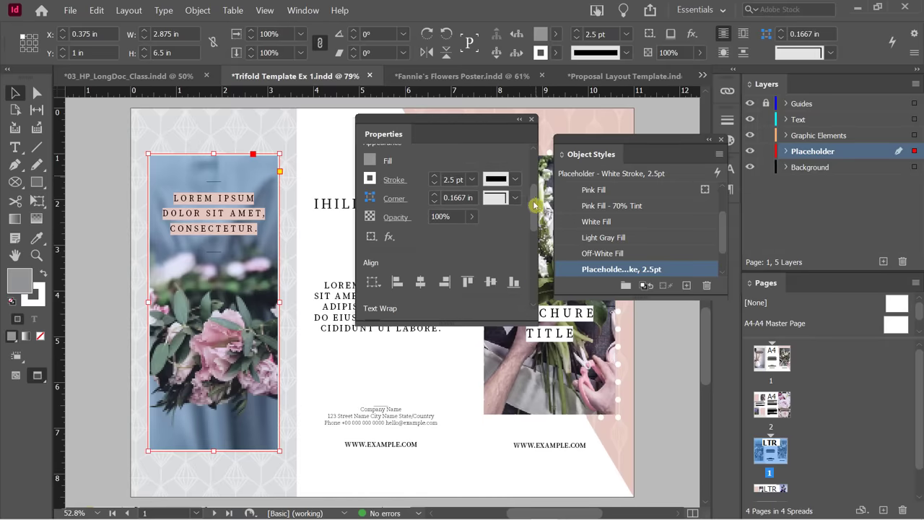
pyautogui.click(516, 200)
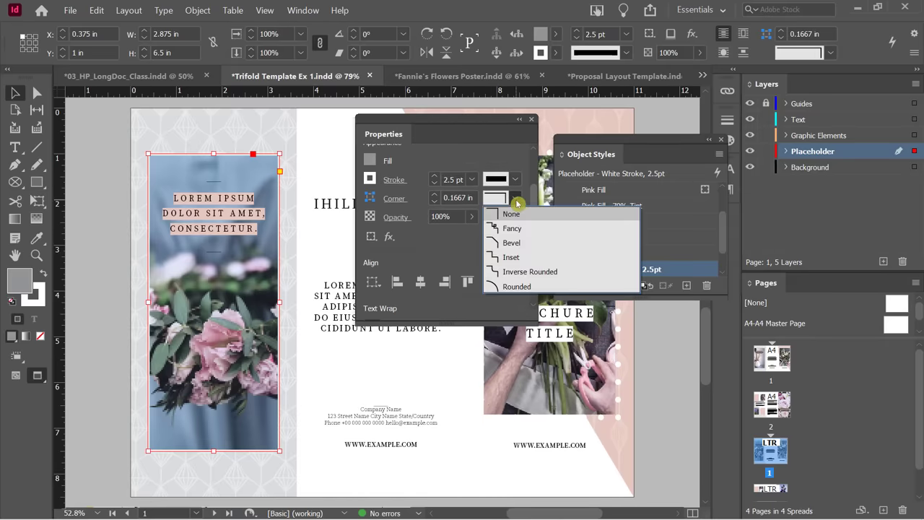
pyautogui.click(518, 293)
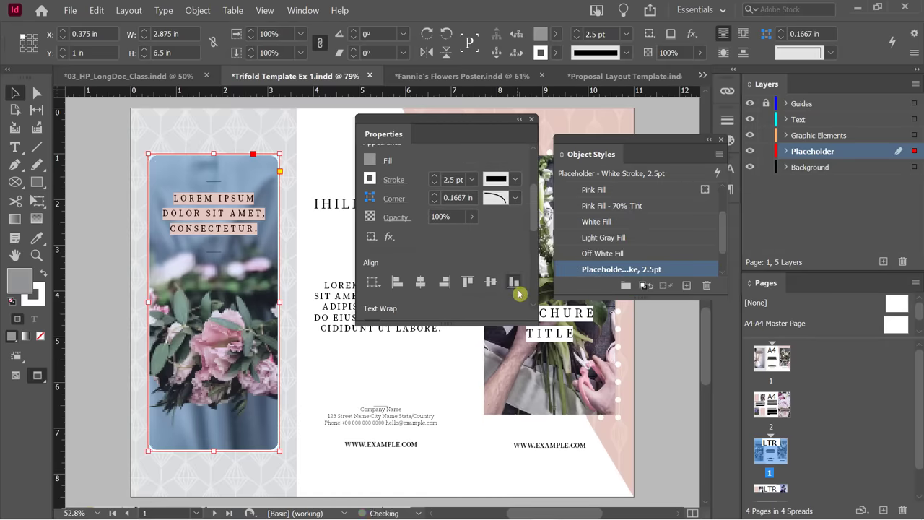
pyautogui.click(437, 196)
pyautogui.click(435, 194)
pyautogui.click(435, 195)
pyautogui.click(435, 195)
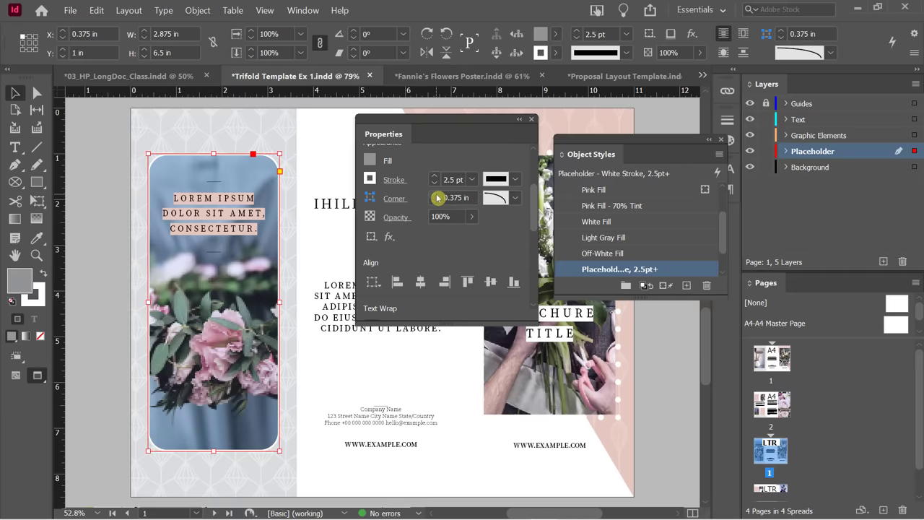
pyautogui.click(98, 154)
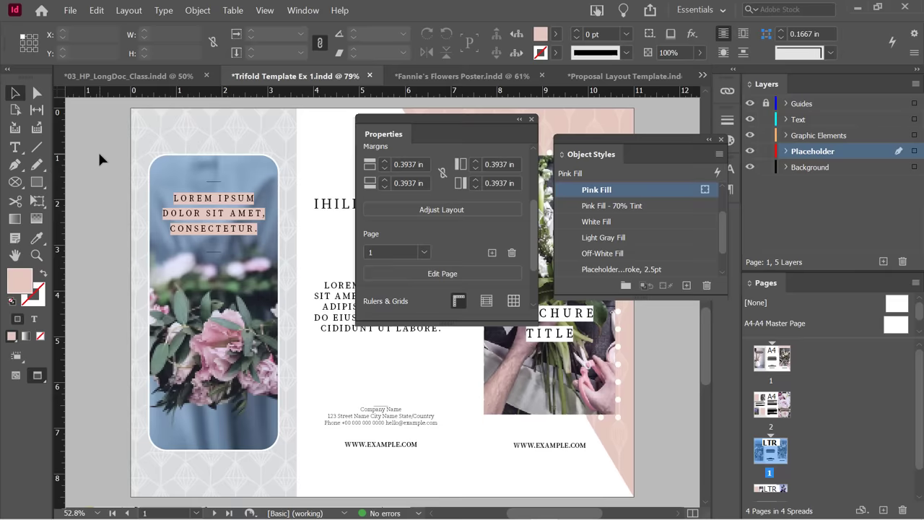
pyautogui.click(178, 168)
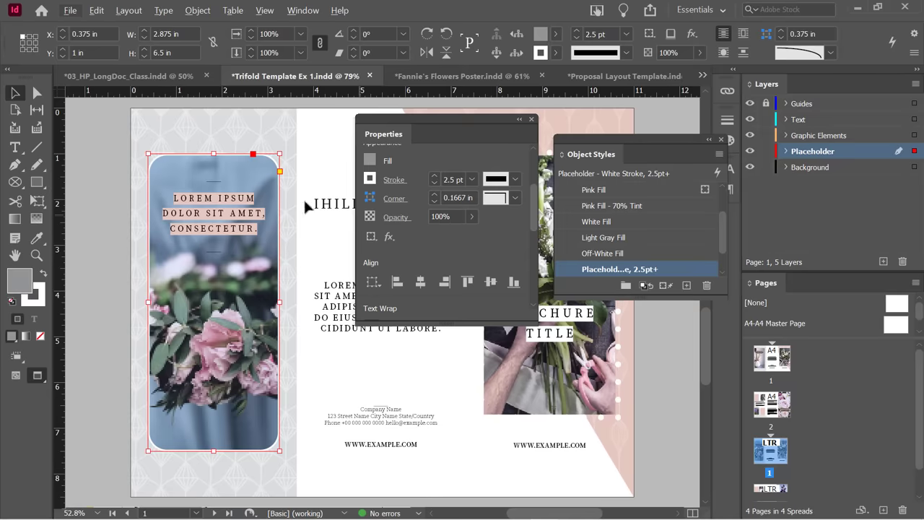
# Create the 'Rounded Corner Image, White Stroke' object style from the rounded frame, checking its stroke and corner settings.
pyautogui.keyDown('alt'); pyautogui.click(687, 289); pyautogui.keyUp('alt')
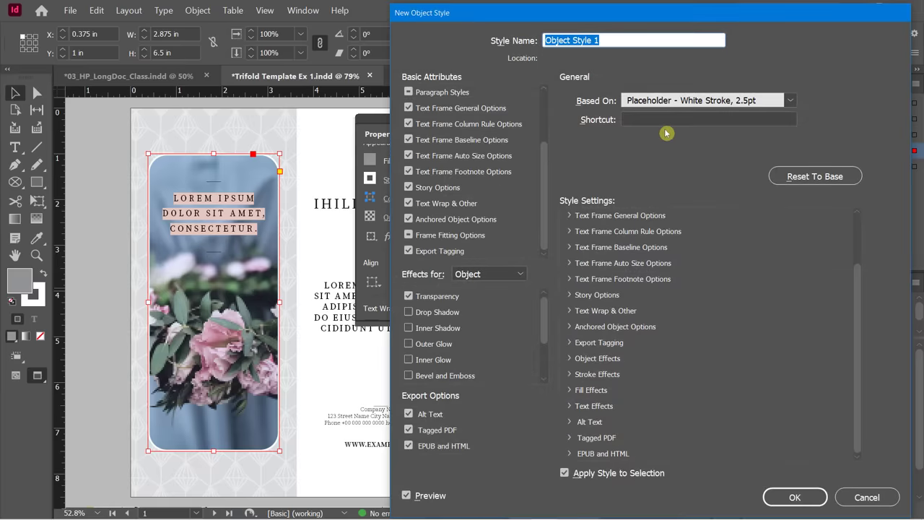
pyautogui.write('Roun')
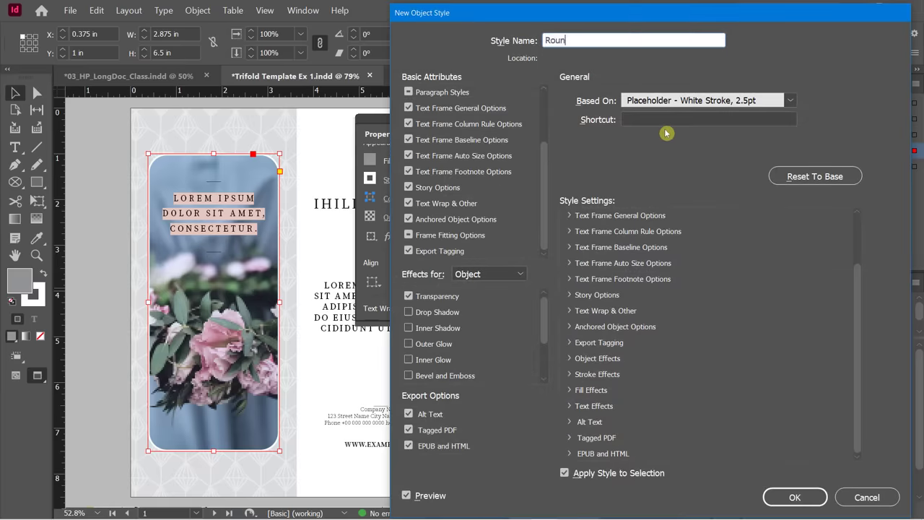
pyautogui.write('ded Corner Image, White Str')
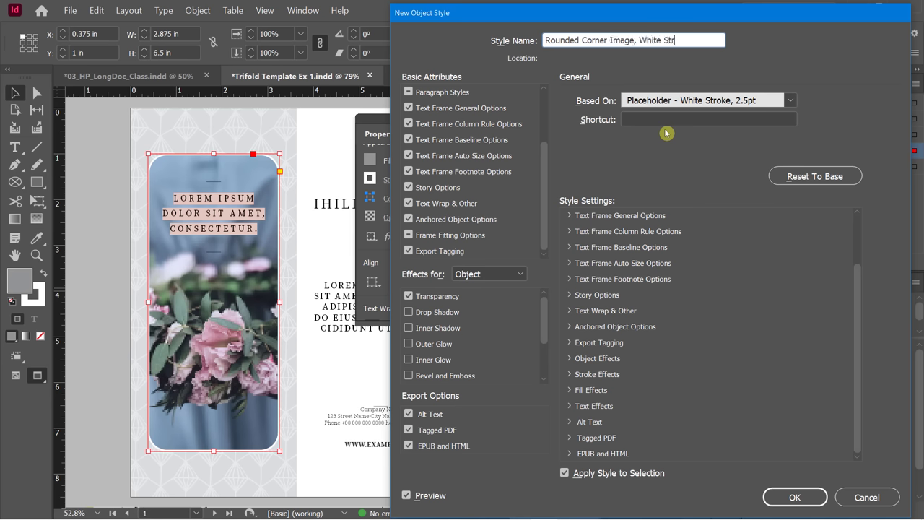
pyautogui.write('oke')
pyautogui.moveTo(860, 293); pyautogui.dragTo(859, 231)
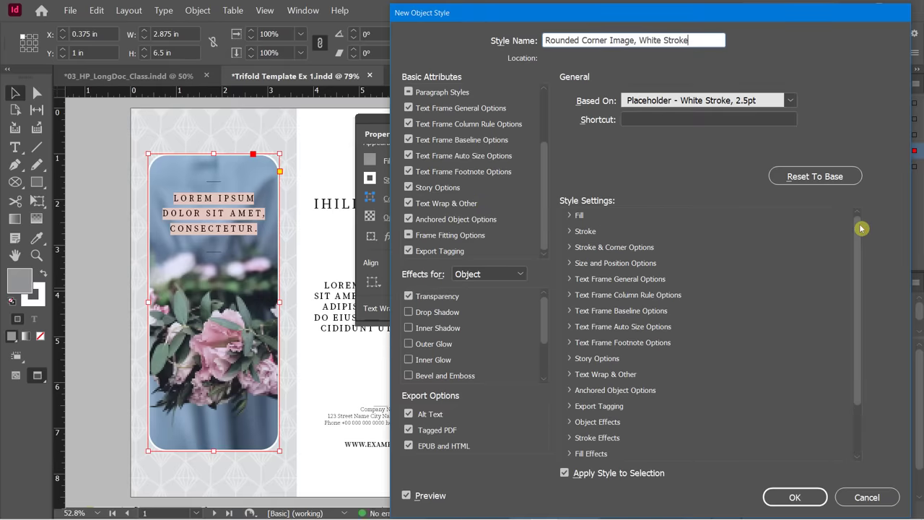
pyautogui.click(570, 232)
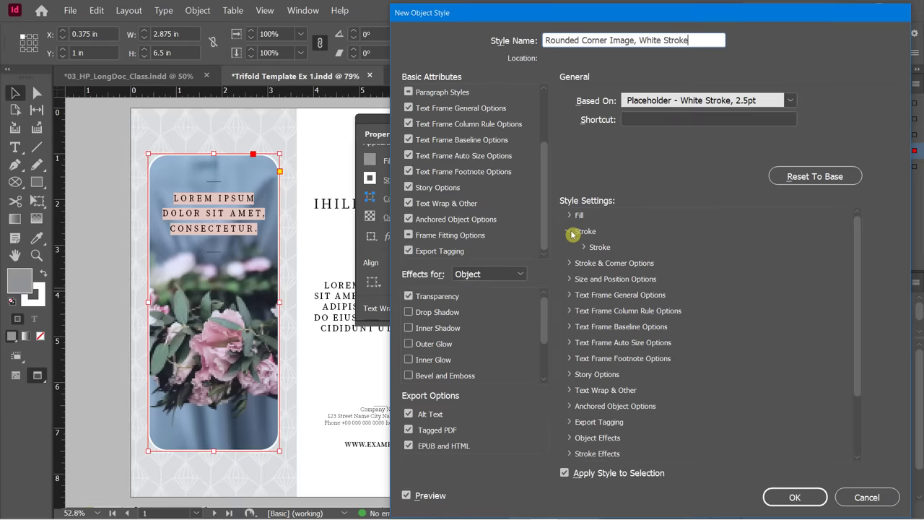
pyautogui.click(586, 248)
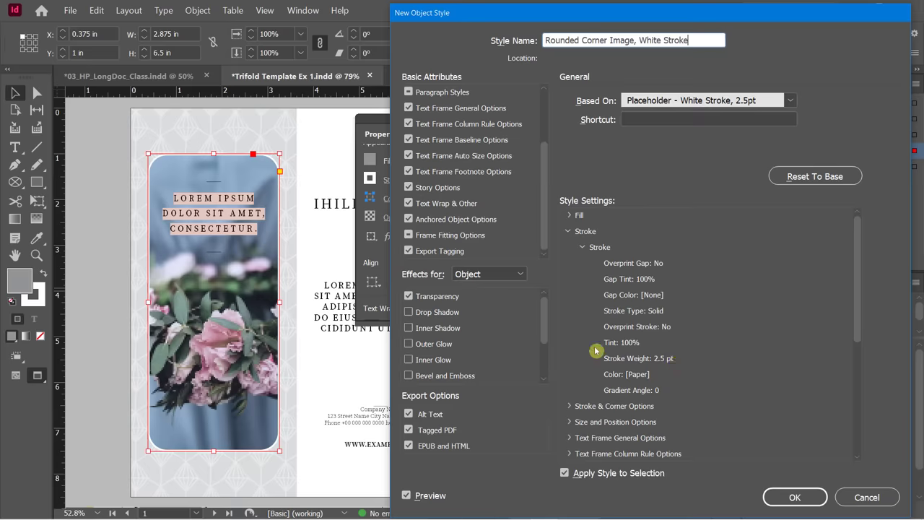
pyautogui.click(569, 406)
pyautogui.scroll(-2, 858, 296)
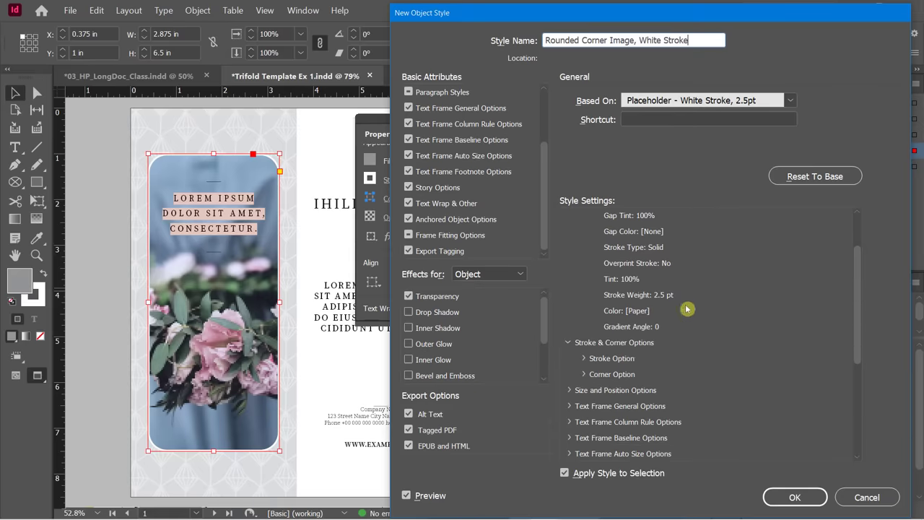
pyautogui.click(810, 501)
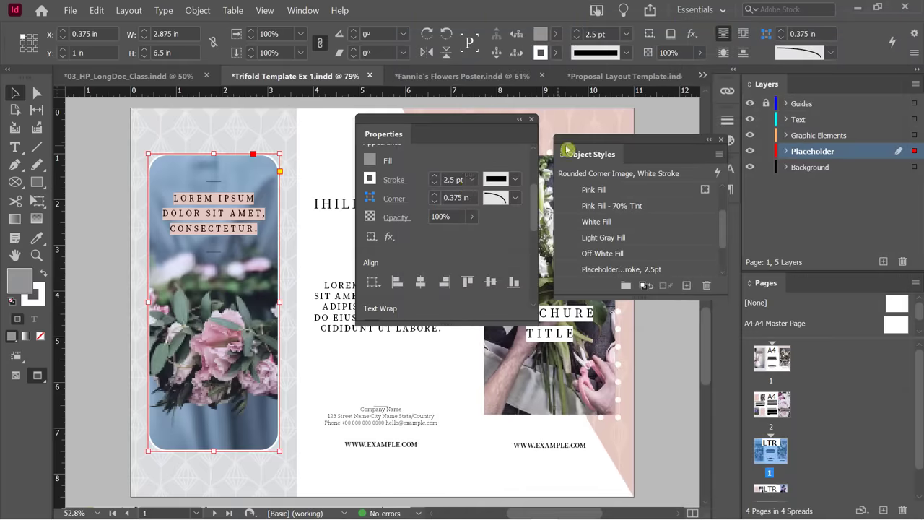
# Apply the Rounded Corner Image, White Stroke style to the right-panel bouquet photo frame.
pyautogui.moveTo(723, 231); pyautogui.dragTo(734, 214)
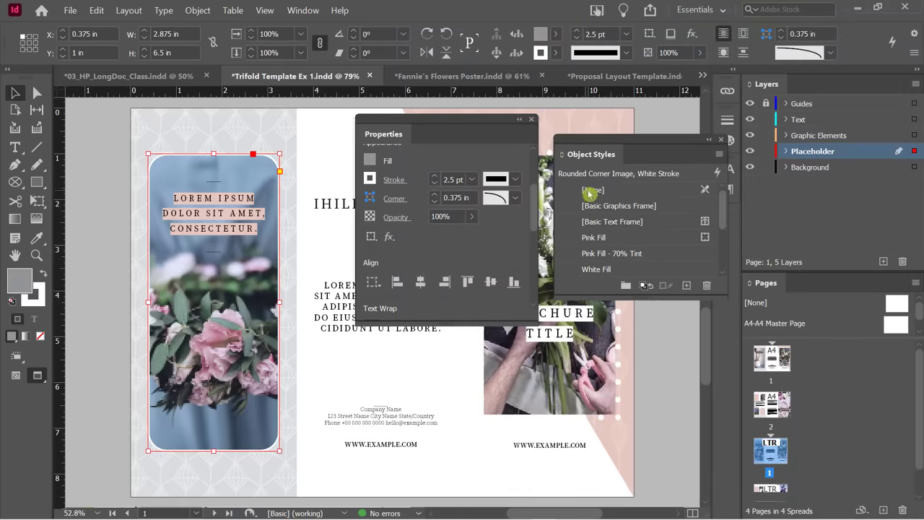
pyautogui.moveTo(721, 209)
pyautogui.mouseDown()
pyautogui.moveTo(722, 220)
pyautogui.moveTo(662, 239)
pyautogui.moveTo(713, 238)
pyautogui.mouseUp()
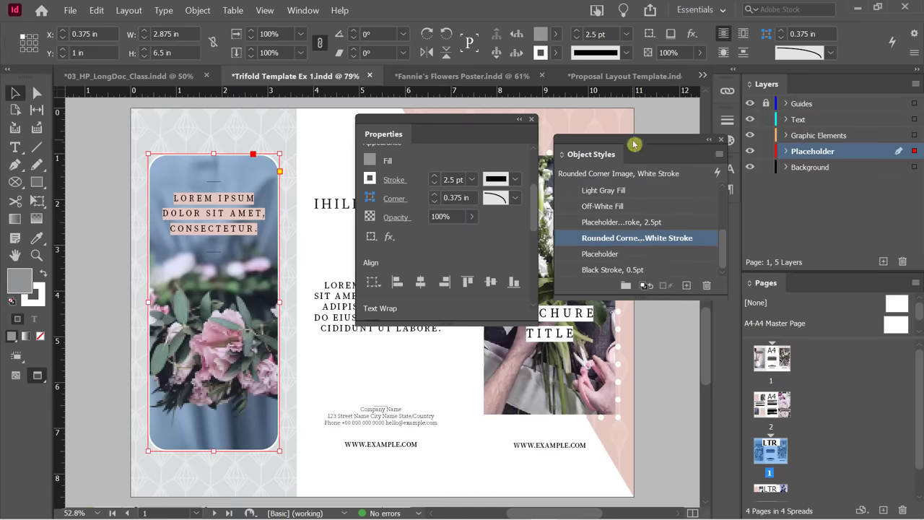
pyautogui.moveTo(636, 140); pyautogui.dragTo(280, 208)
pyautogui.moveTo(412, 121); pyautogui.dragTo(665, 257)
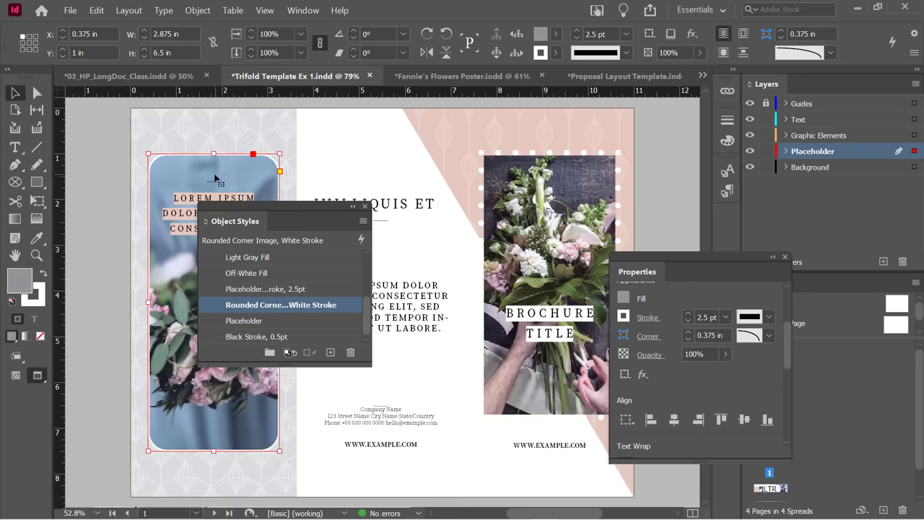
pyautogui.click(545, 185)
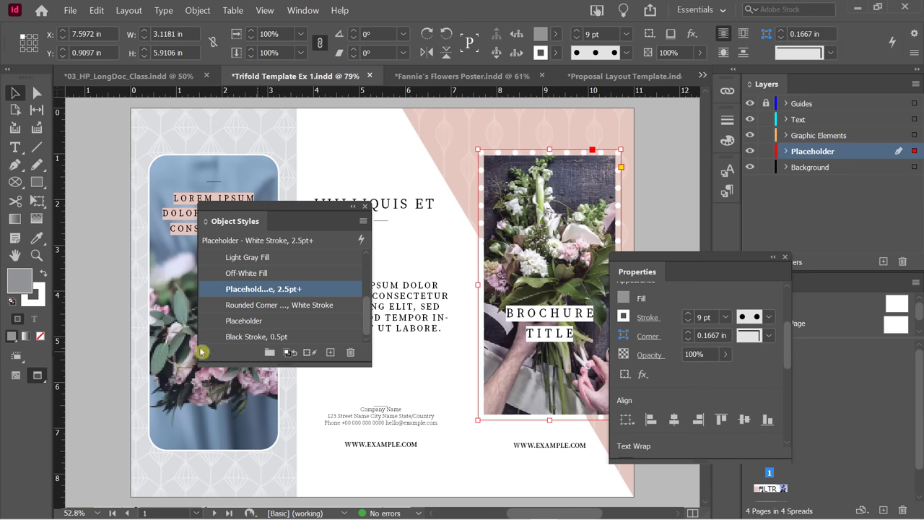
pyautogui.click(236, 310)
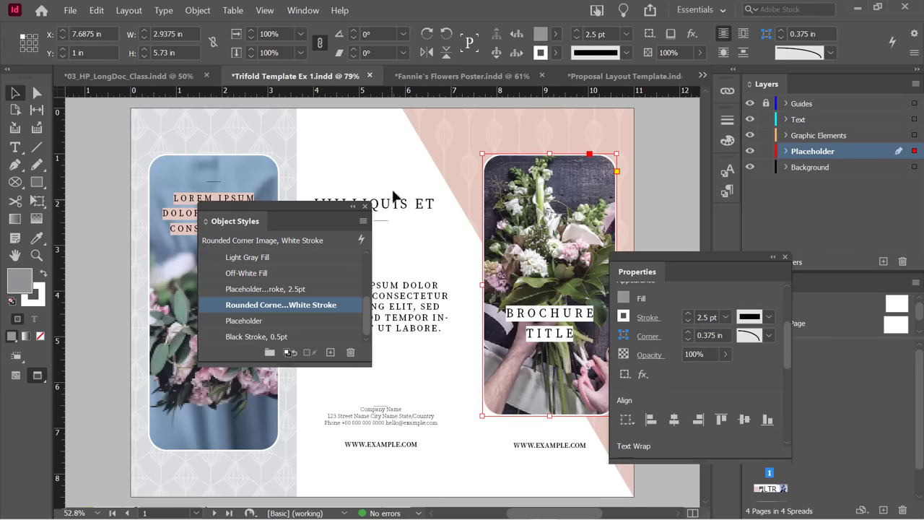
pyautogui.click(416, 145)
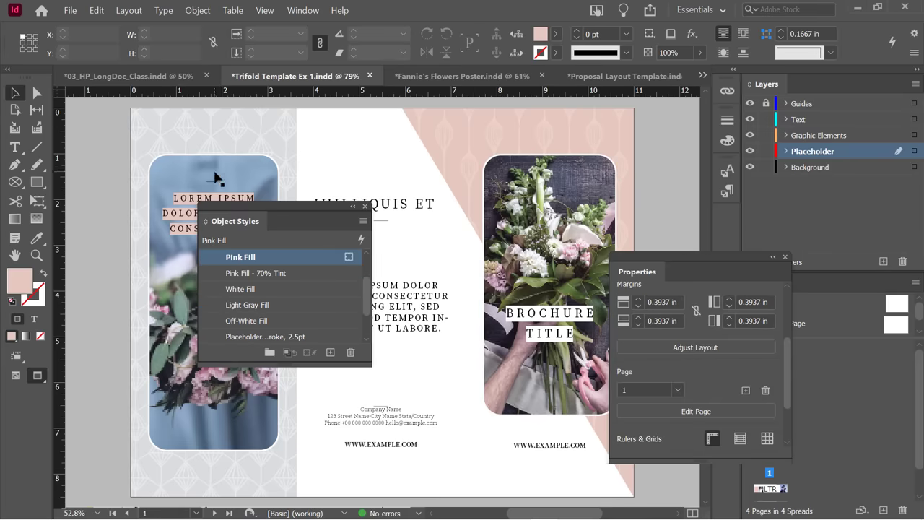
# Change the Rounded Corner Image, White Stroke style's stroke weight to 7 pt.
pyautogui.moveTo(368, 288); pyautogui.dragTo(368, 320)
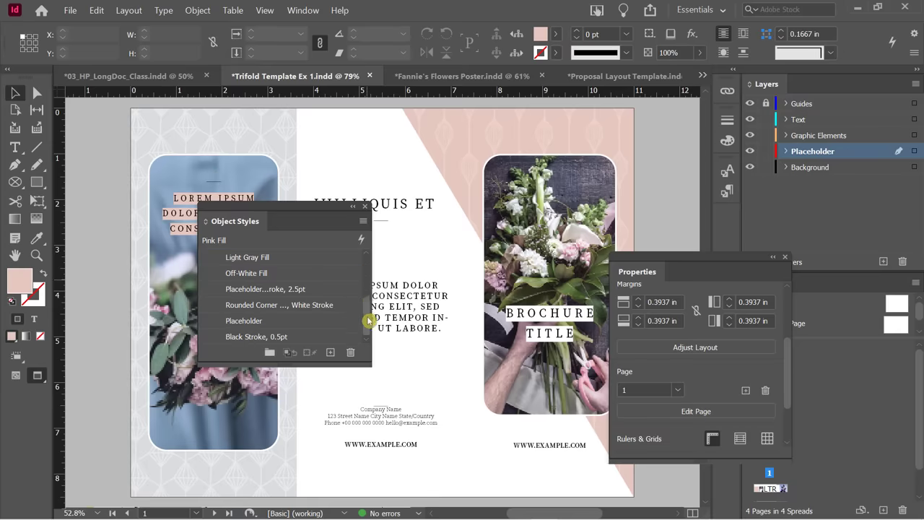
pyautogui.click(302, 308)
pyautogui.doubleClick(302, 307)
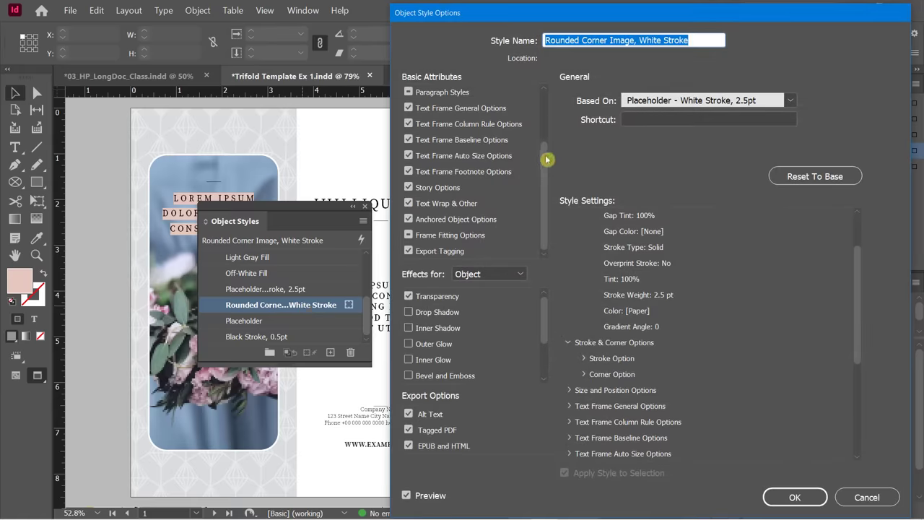
pyautogui.moveTo(543, 159); pyautogui.dragTo(549, 108)
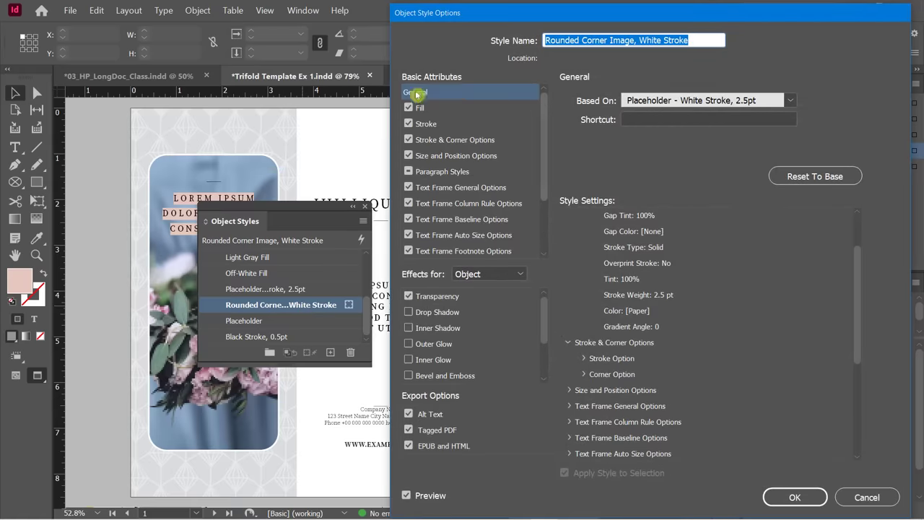
pyautogui.click(432, 126)
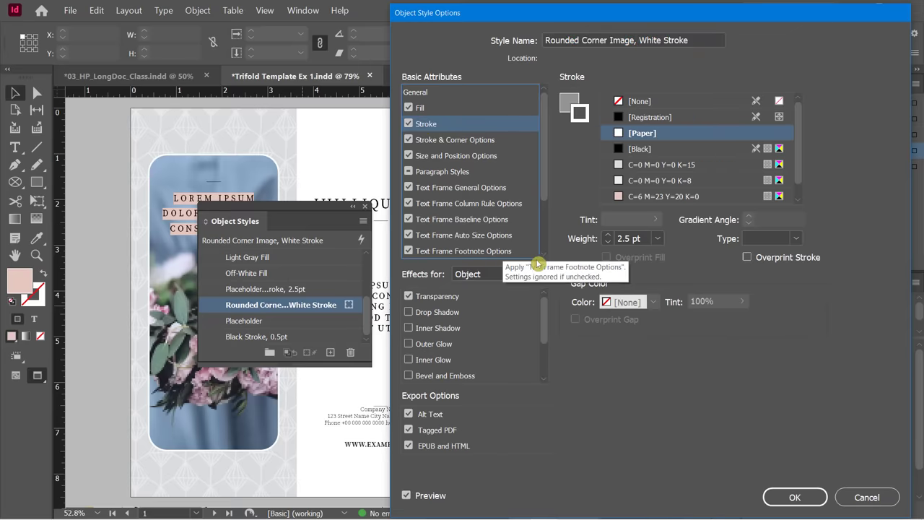
pyautogui.moveTo(572, 16); pyautogui.dragTo(729, 24)
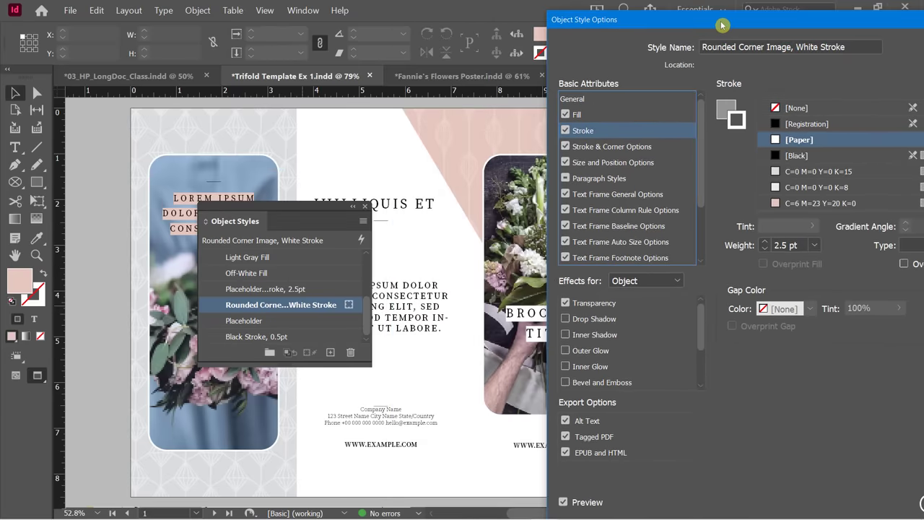
pyautogui.scroll(7, 767, 244)
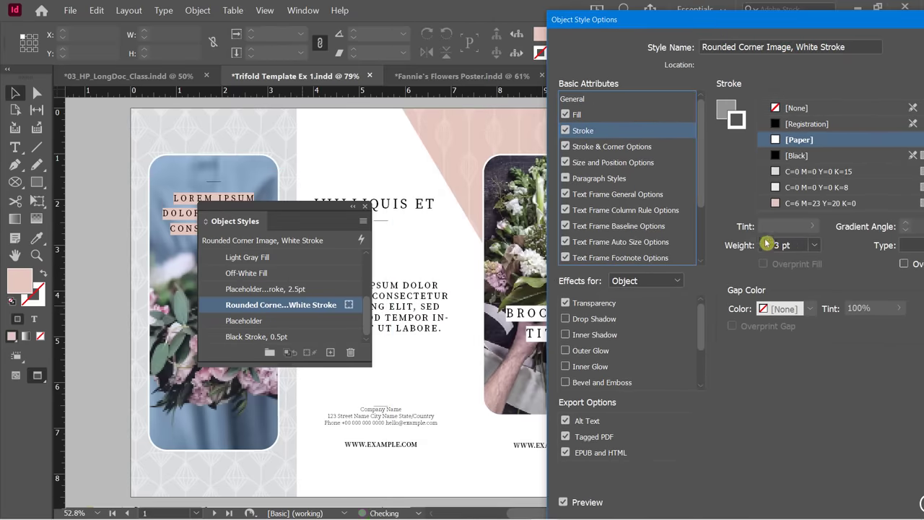
pyautogui.click(764, 250)
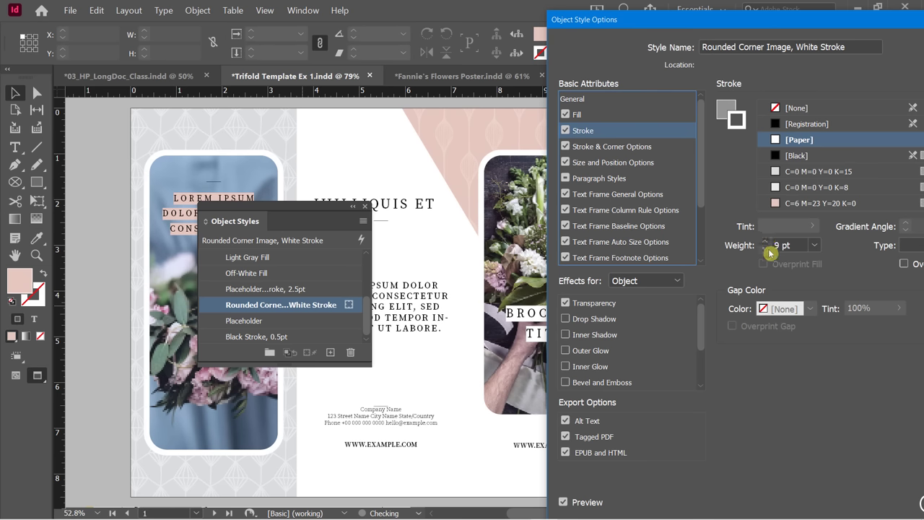
pyautogui.click(764, 250)
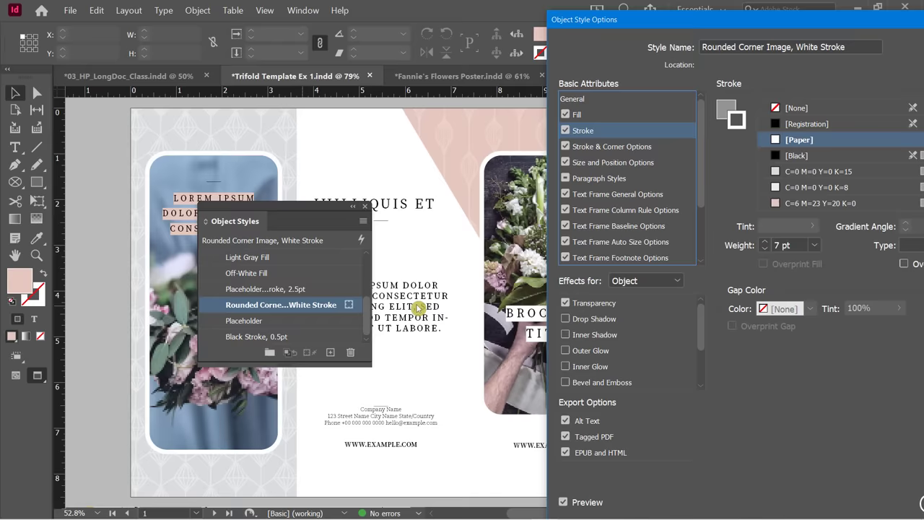
pyautogui.moveTo(714, 19); pyautogui.dragTo(546, 13)
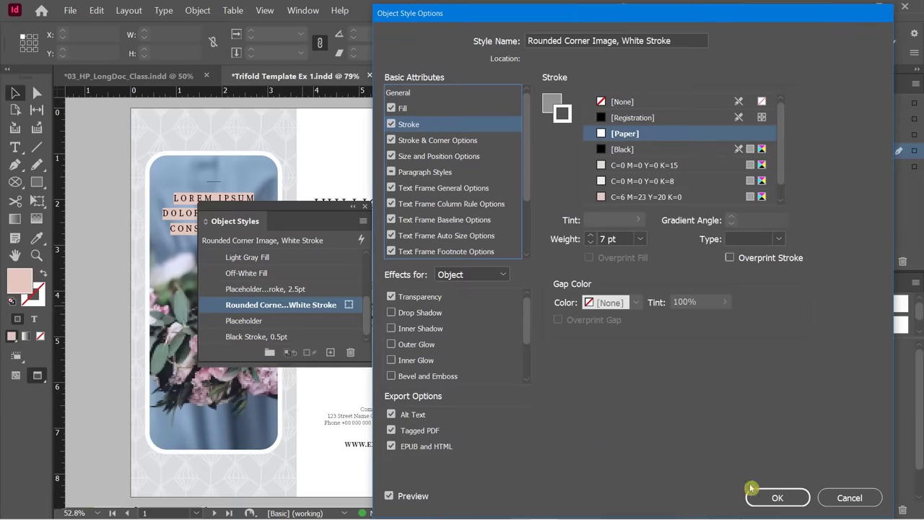
pyautogui.click(777, 497)
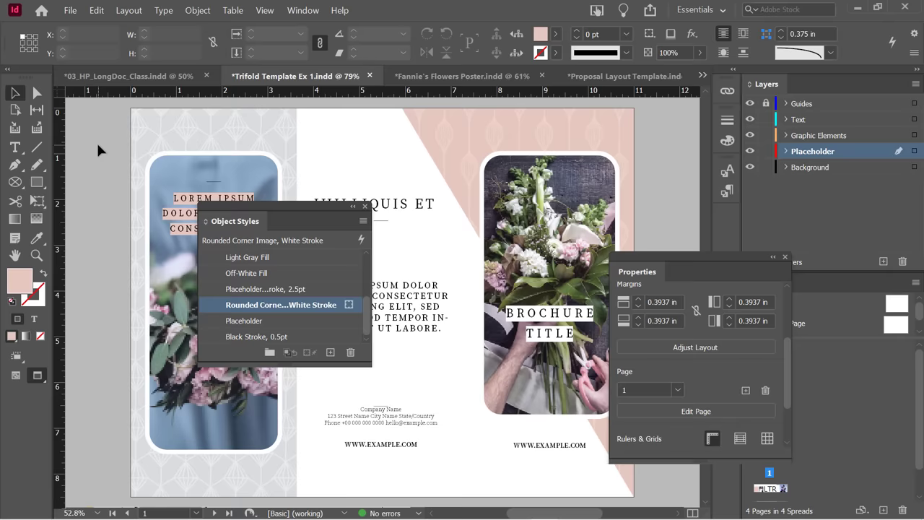
# Scroll down to the trifold's page 2 spread showing its headings and body text columns.
pyautogui.scroll(-3, 105, 151)
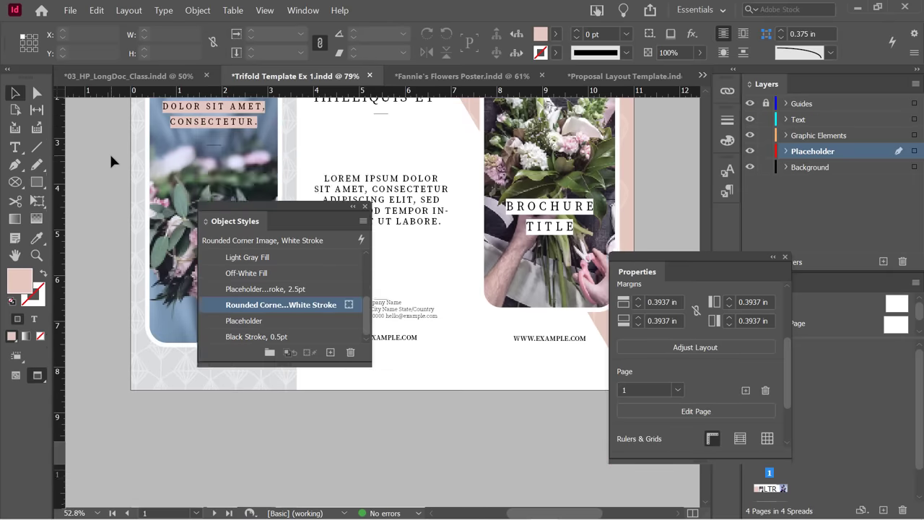
pyautogui.scroll(1, 112, 160)
pyautogui.scroll(-8, 111, 160)
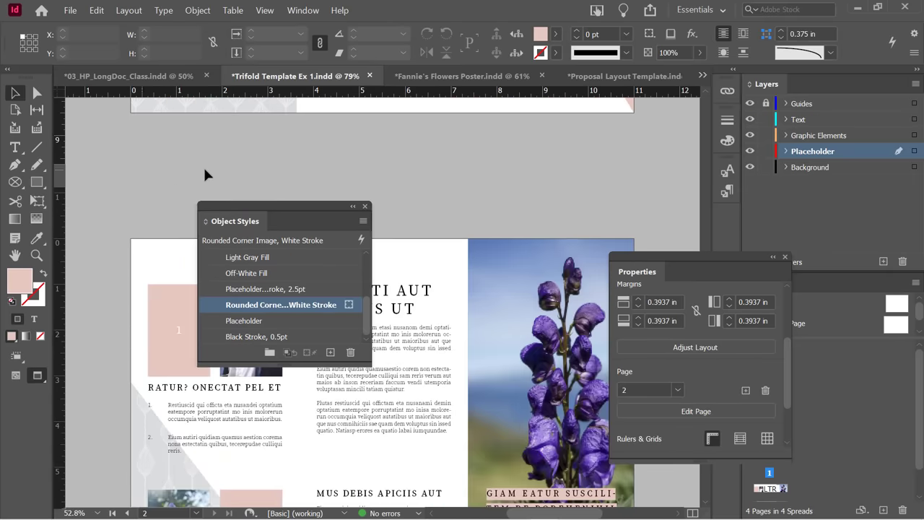
pyautogui.moveTo(305, 210); pyautogui.dragTo(567, 173)
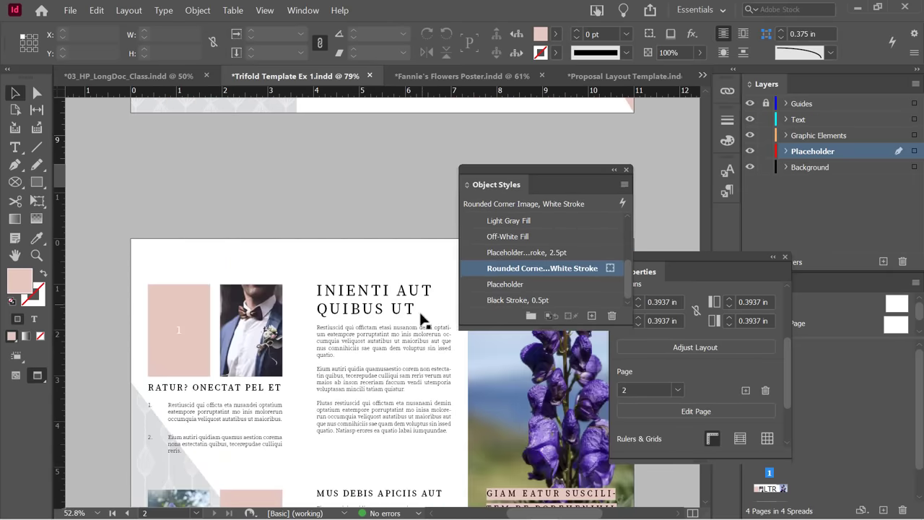
pyautogui.click(384, 353)
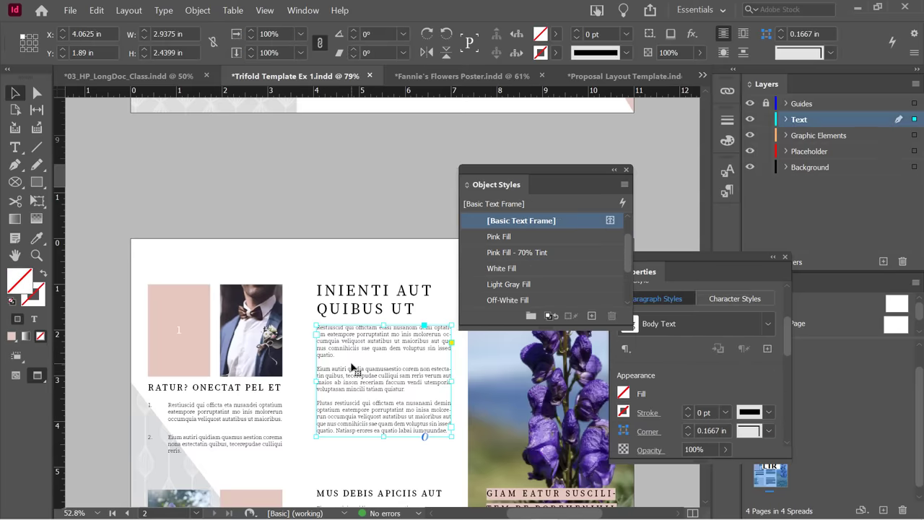
pyautogui.scroll(-1, 353, 368)
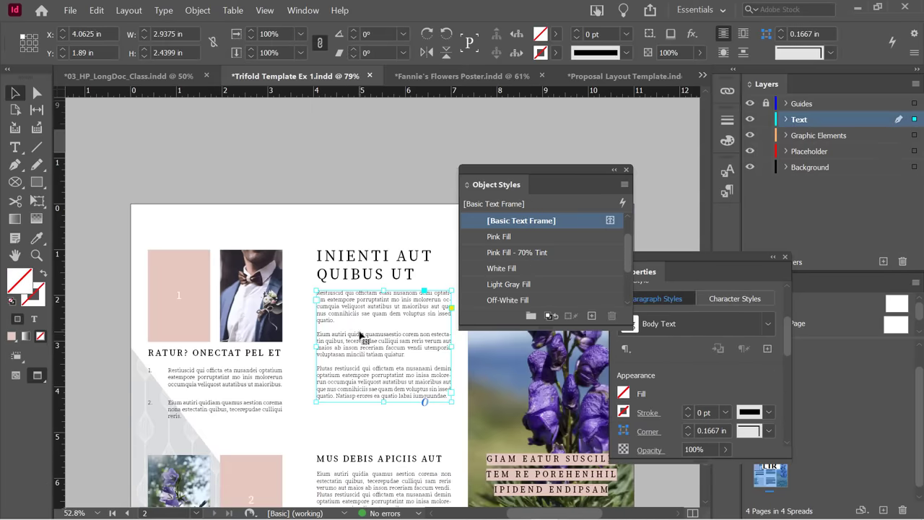
pyautogui.scroll(-2, 359, 335)
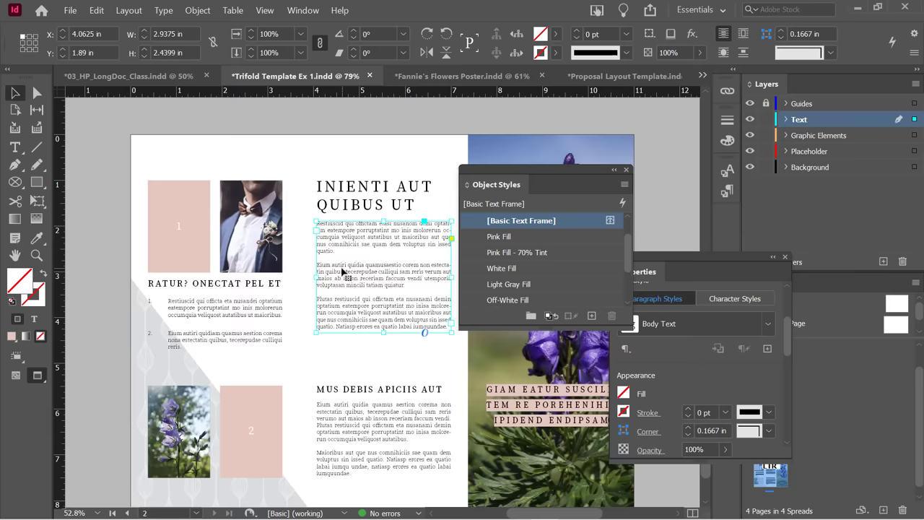
pyautogui.scroll(-1, 347, 302)
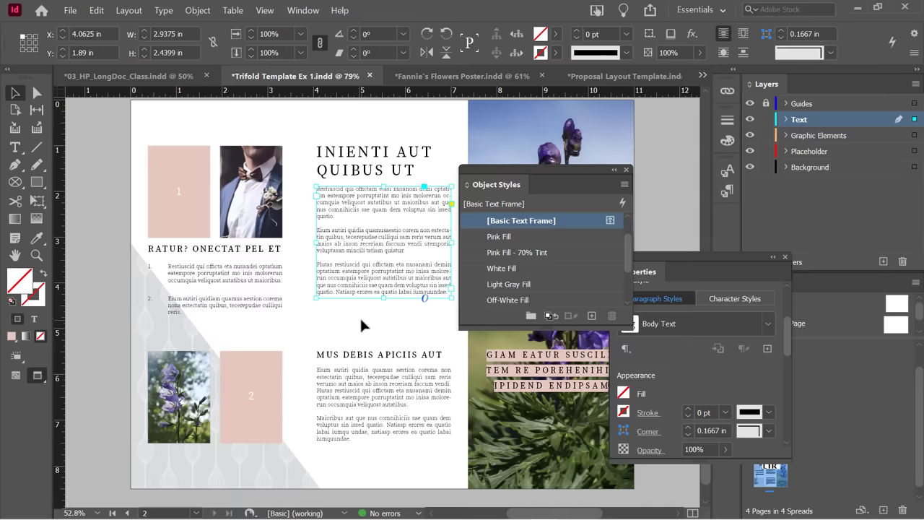
# Deselect the body text frame to view the BULBS spread on pages 16–17.
pyautogui.click(357, 319)
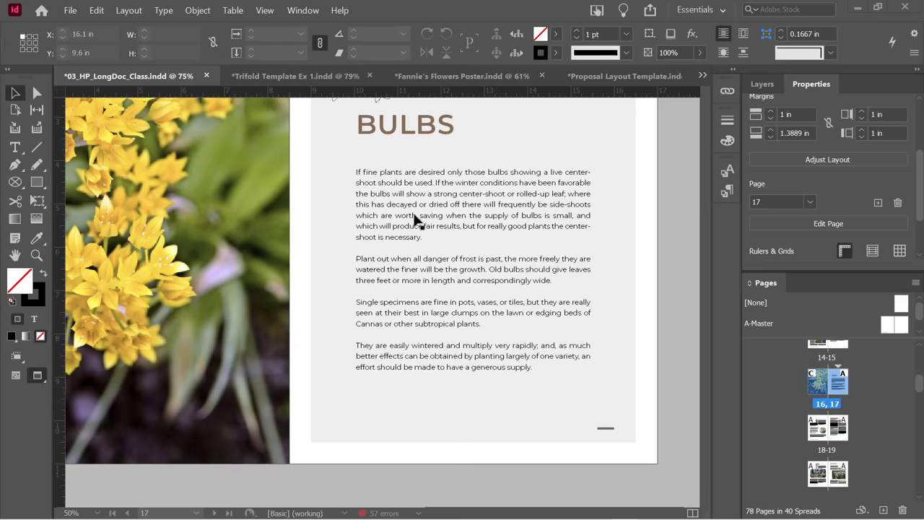
pyautogui.click(405, 207)
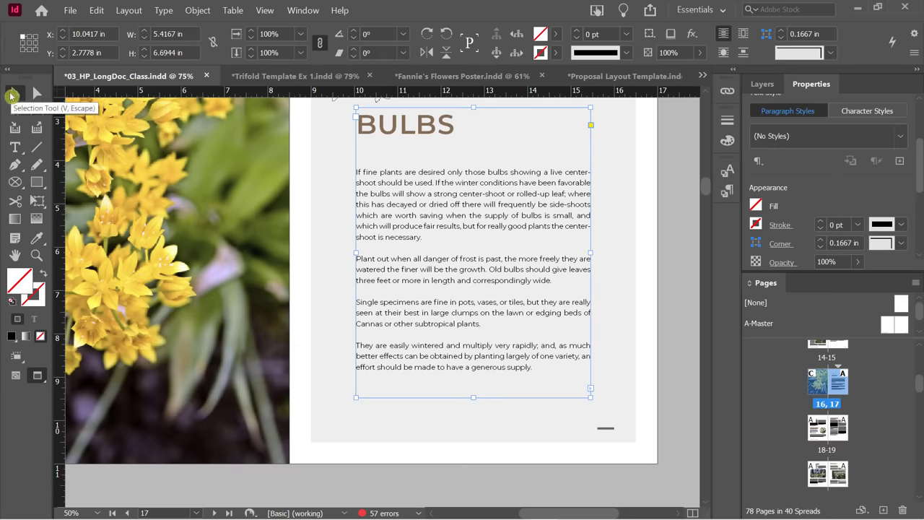
pyautogui.tripleClick(405, 206)
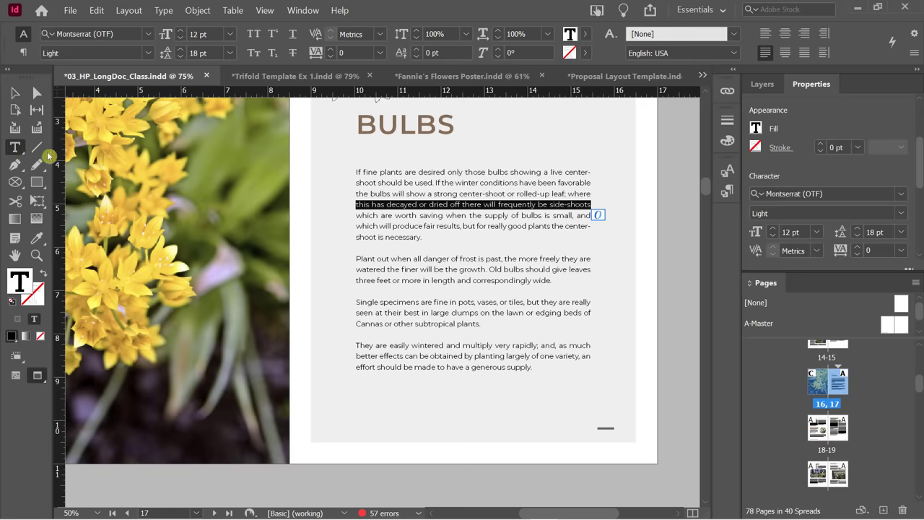
pyautogui.doubleClick(379, 183)
pyautogui.doubleClick(378, 183)
pyautogui.doubleClick(381, 184)
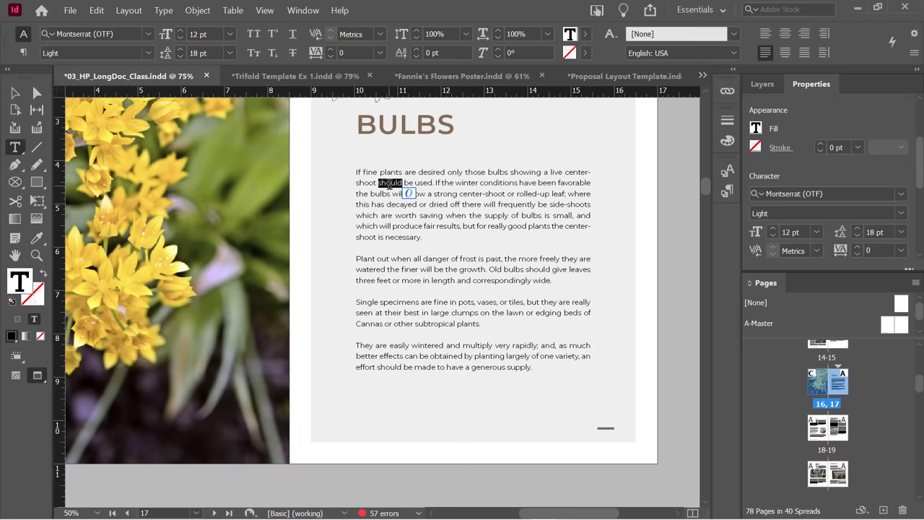
pyautogui.doubleClick(388, 184)
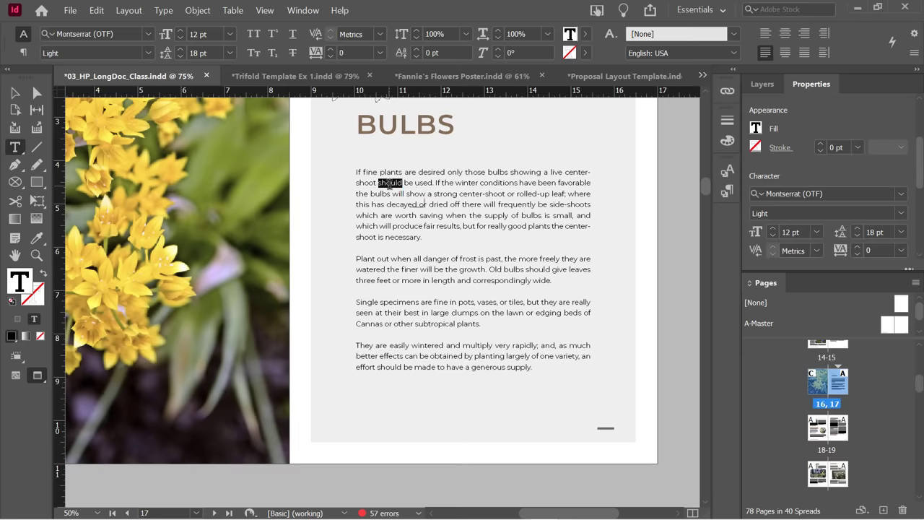
pyautogui.tripleClick(389, 185)
pyautogui.doubleClick(387, 184)
pyautogui.click(387, 184)
pyautogui.doubleClick(387, 184)
pyautogui.tripleClick(384, 185)
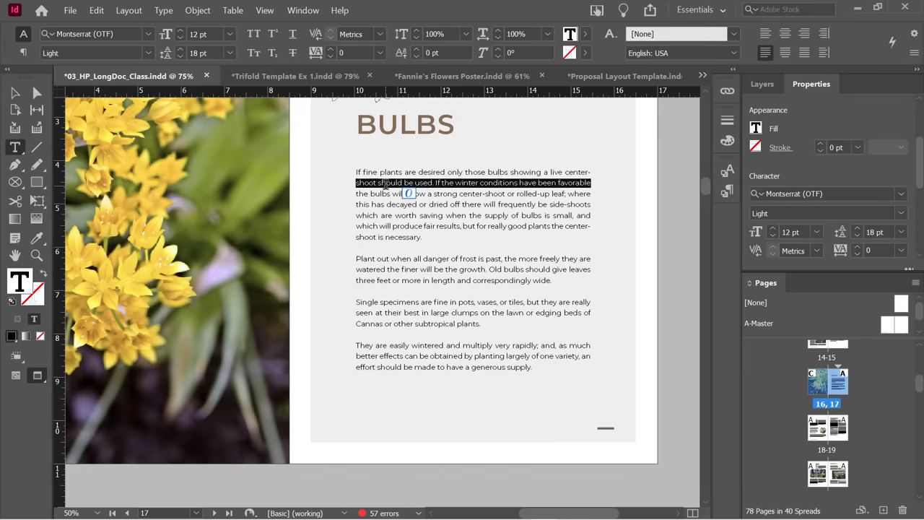
pyautogui.click(385, 184)
pyautogui.doubleClick(385, 183)
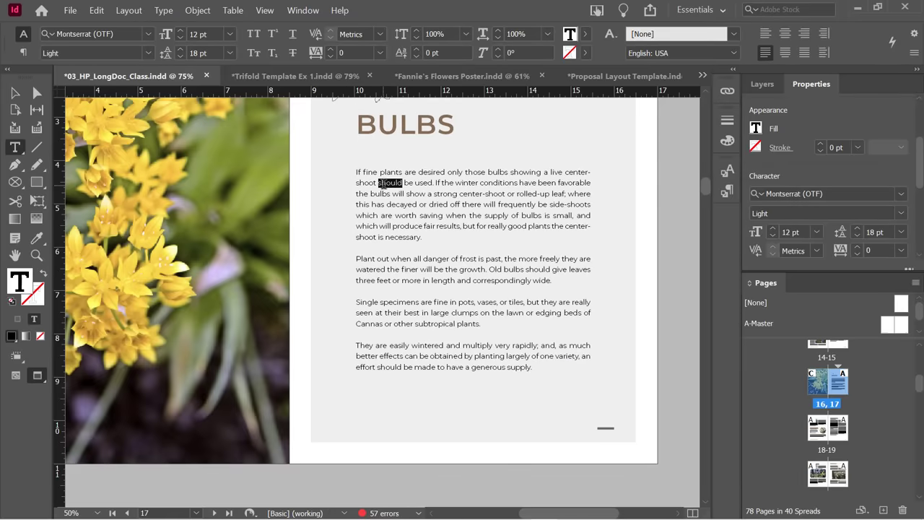
pyautogui.tripleClick(384, 183)
pyautogui.scroll(-15, 431, 258)
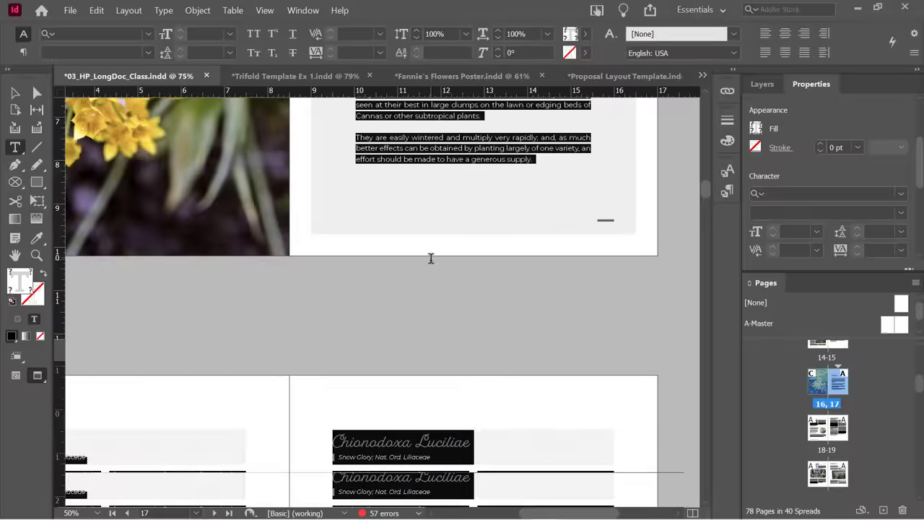
pyautogui.scroll(-15, 431, 258)
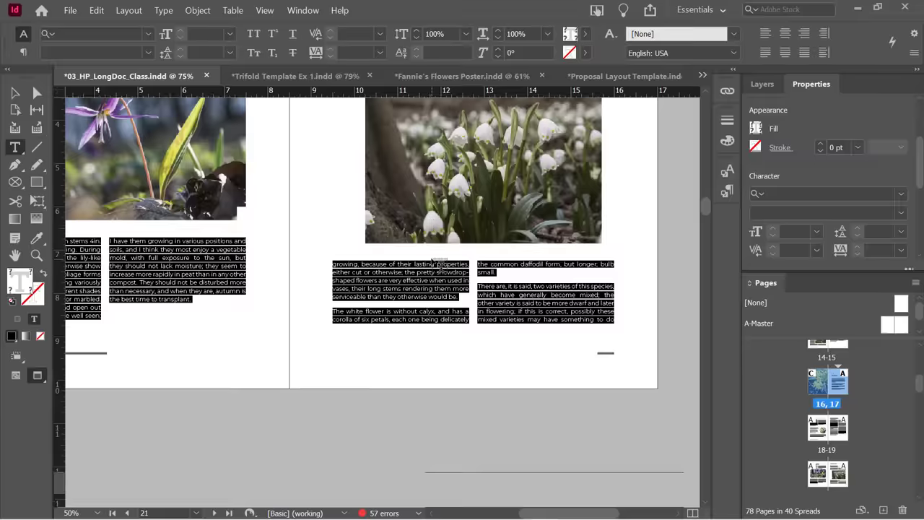
pyautogui.scroll(20, 435, 257)
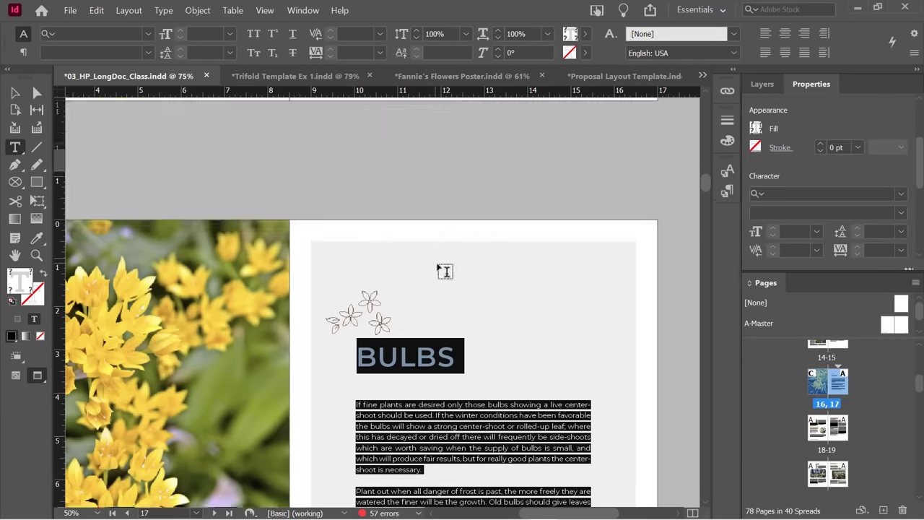
pyautogui.scroll(-4, 444, 271)
pyautogui.click(379, 263)
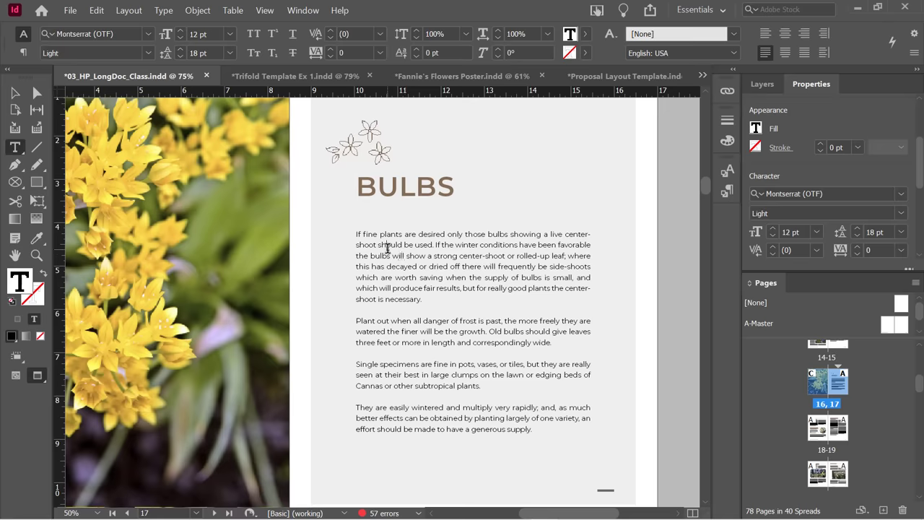
# Select the first BULBS body paragraph and float the Properties panel, making it taller.
pyautogui.tripleClick(388, 247)
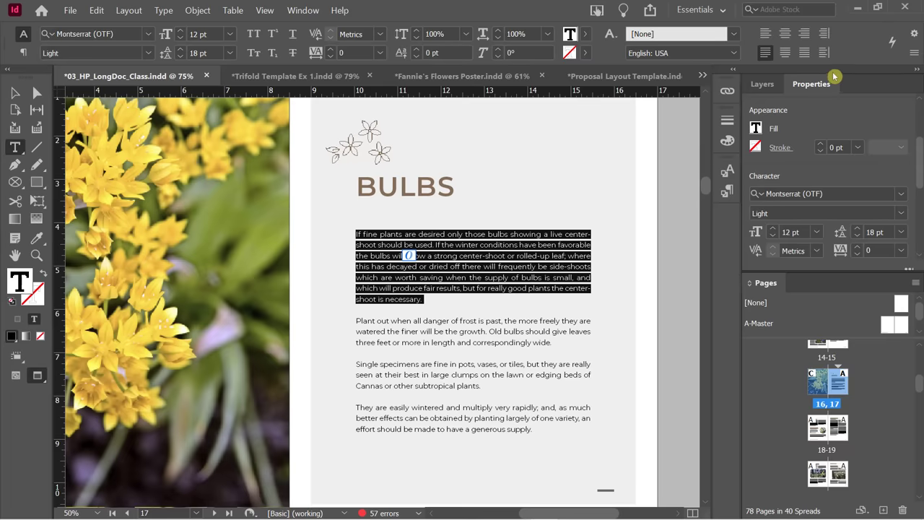
pyautogui.moveTo(817, 85); pyautogui.dragTo(124, 146)
pyautogui.moveTo(187, 365); pyautogui.dragTo(187, 451)
pyautogui.moveTo(275, 253); pyautogui.dragTo(276, 196)
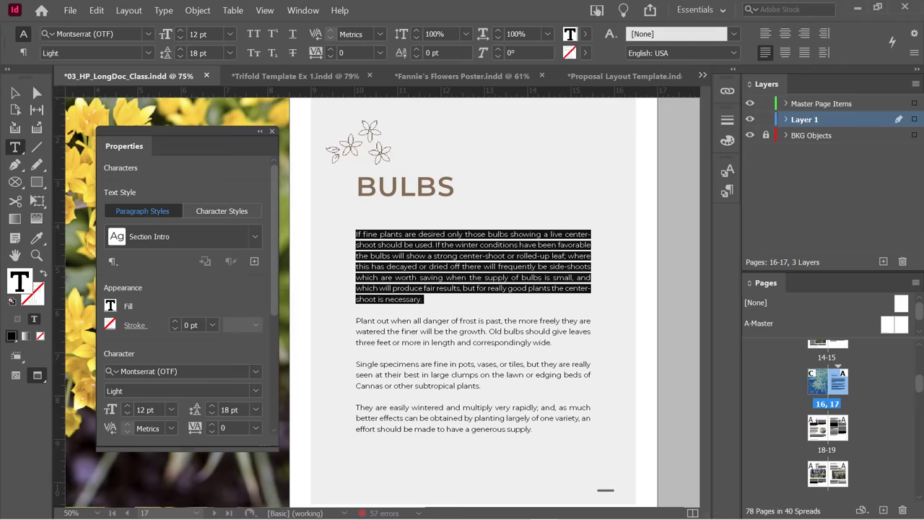
# Switch the Control panel between paragraph and character options and show the font family list.
pyautogui.click(24, 54)
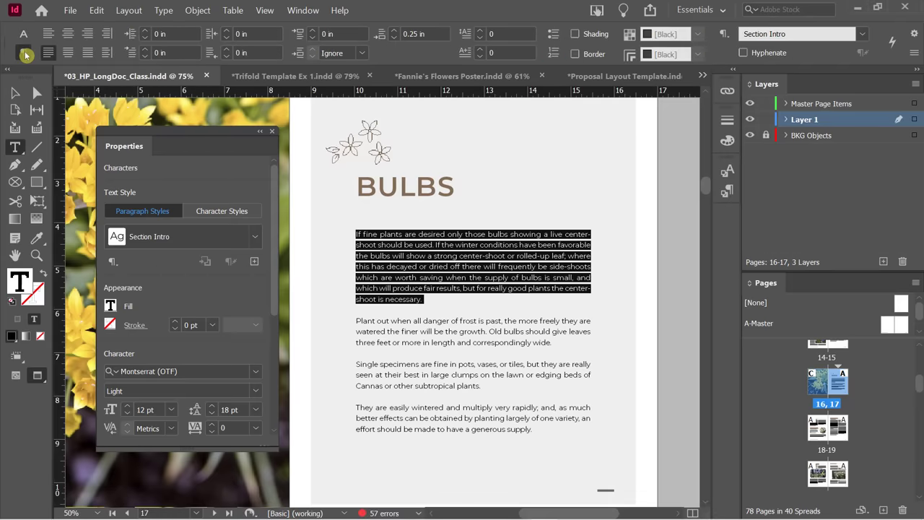
pyautogui.click(22, 35)
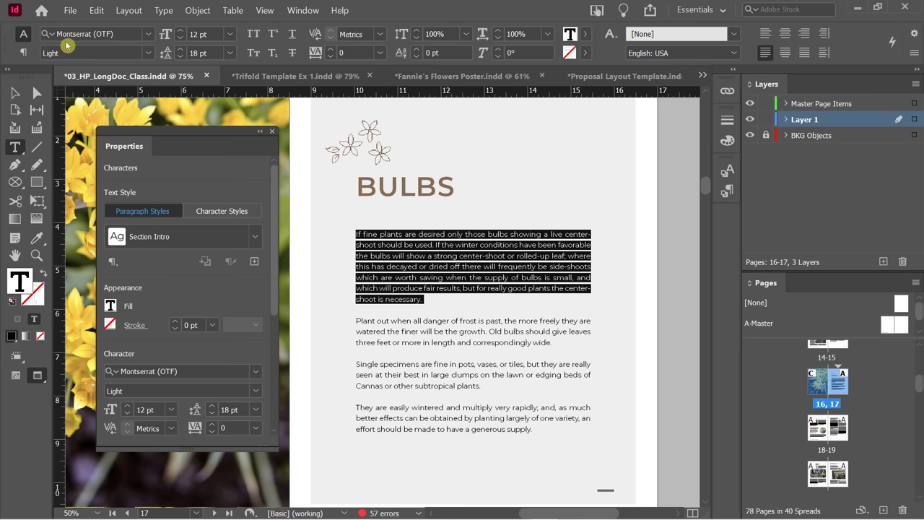
pyautogui.click(149, 34)
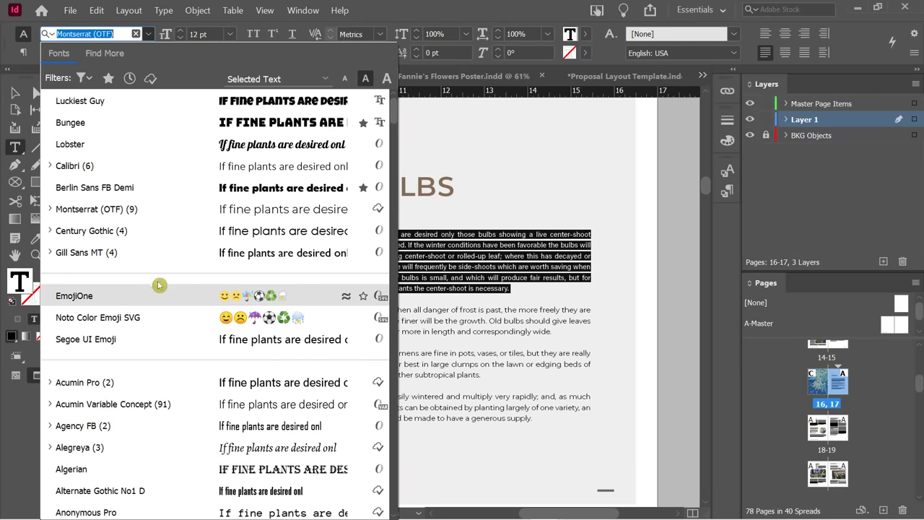
# Star Baloo and Bodoni MT as favourite fonts in the font list.
pyautogui.scroll(-2, 216, 317)
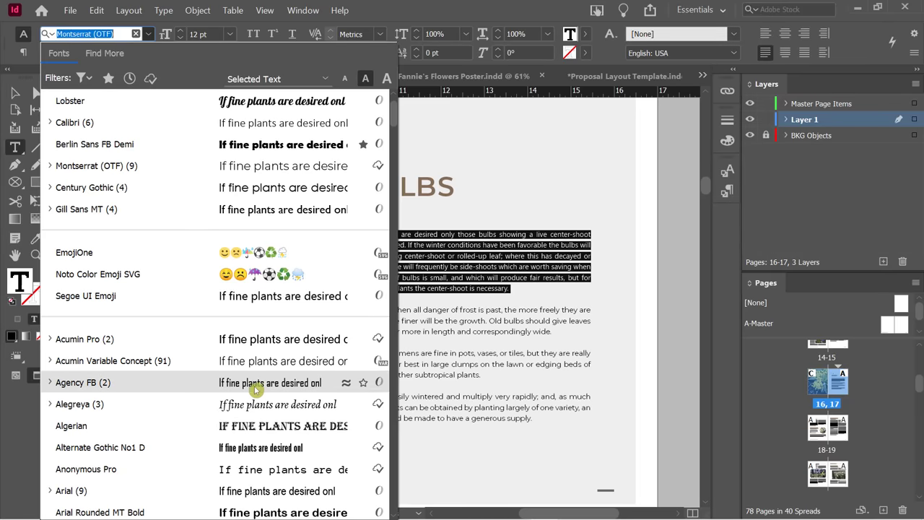
pyautogui.scroll(-2, 249, 382)
pyautogui.scroll(-1, 206, 426)
pyautogui.scroll(-3, 206, 426)
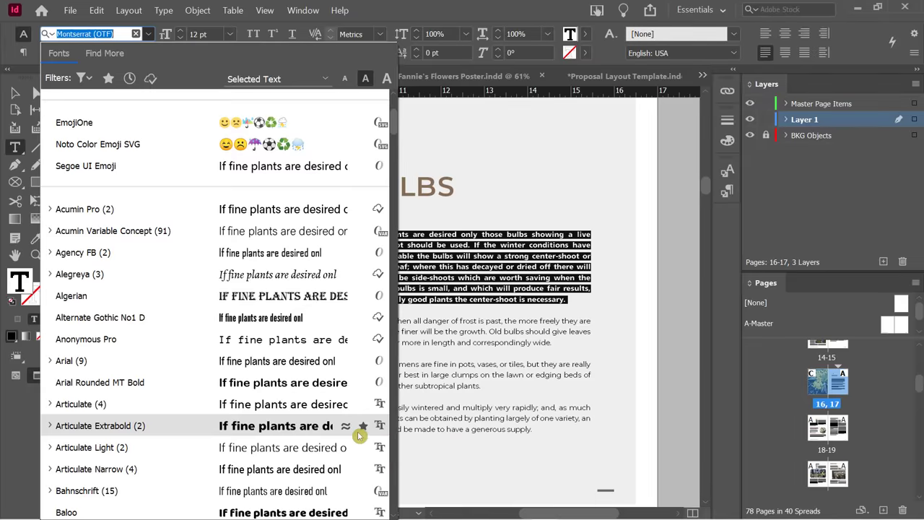
pyautogui.scroll(-2, 357, 431)
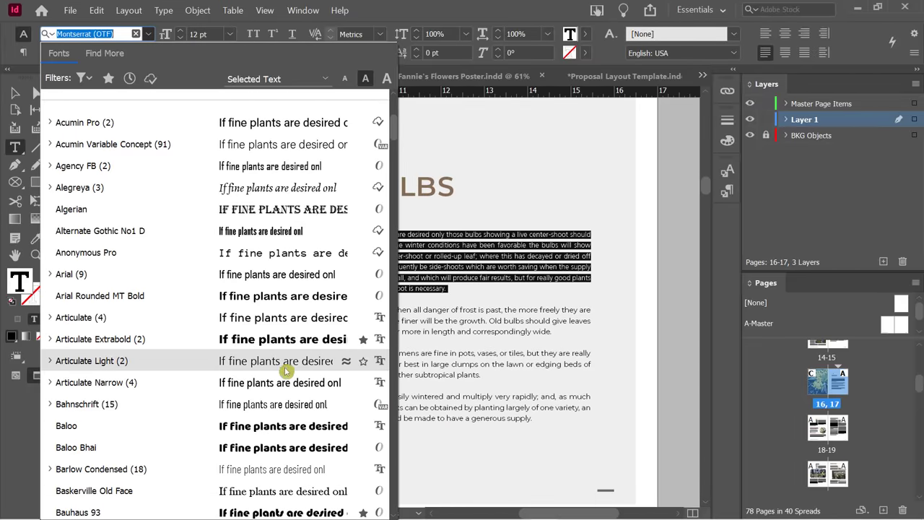
pyautogui.click(364, 427)
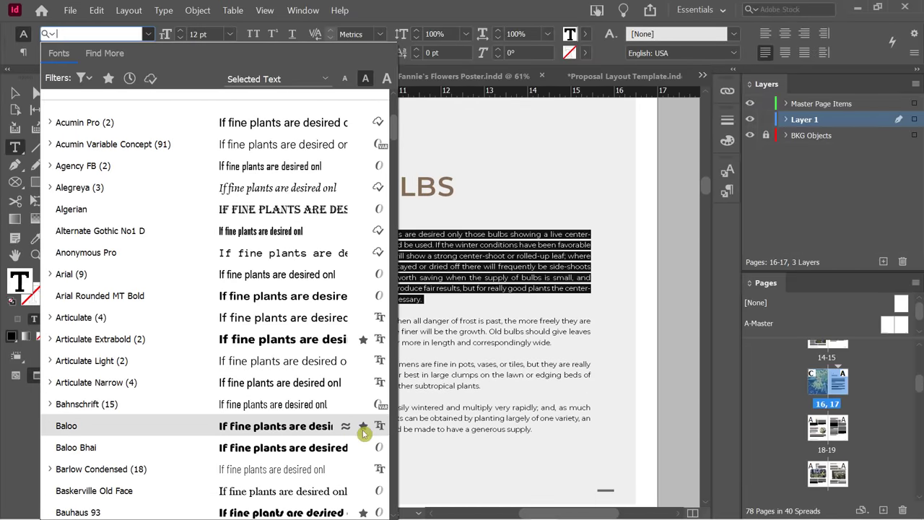
pyautogui.scroll(-3, 338, 430)
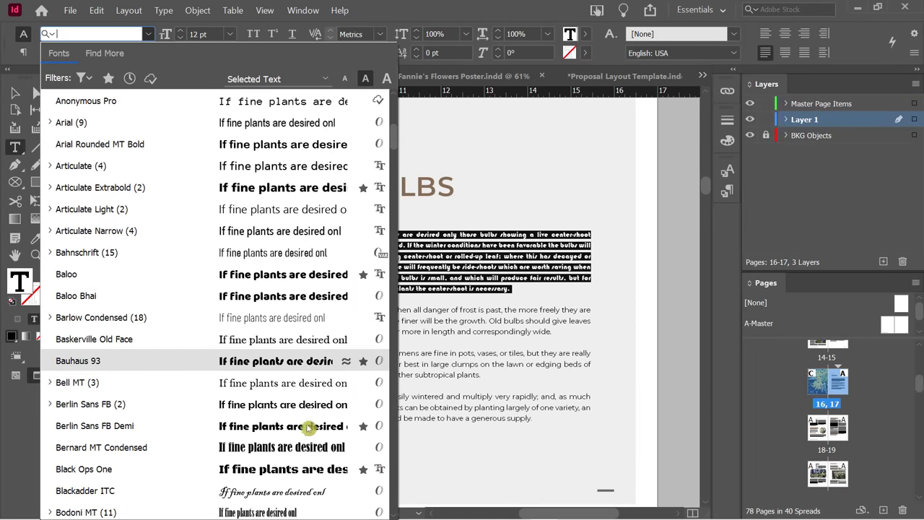
pyautogui.scroll(-1, 265, 411)
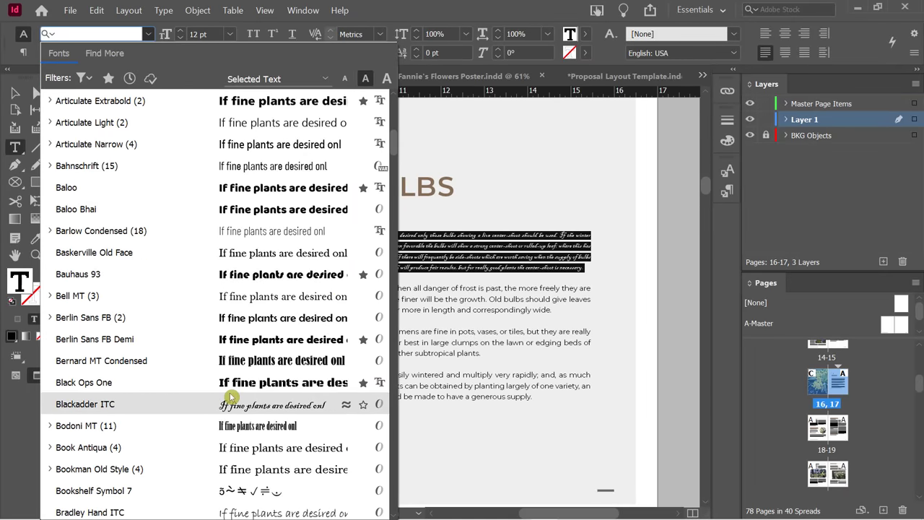
pyautogui.click(362, 428)
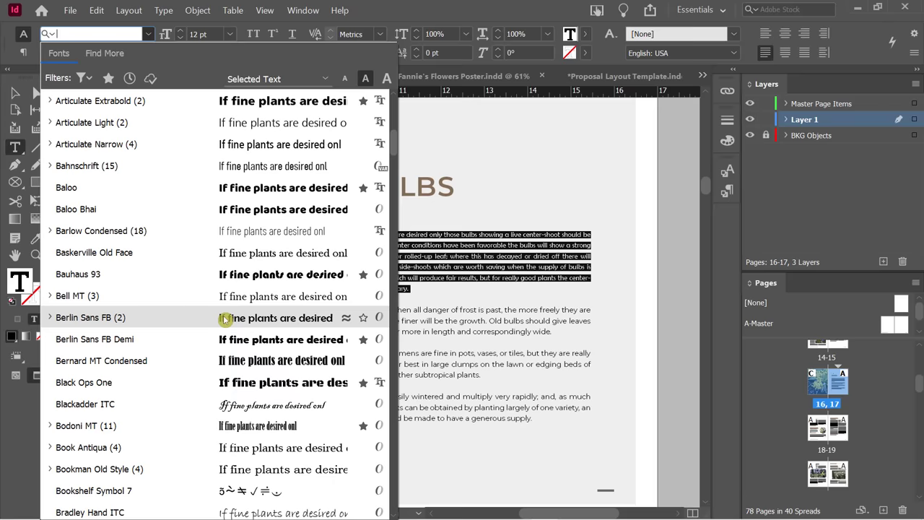
# Try Articulate Light on the paragraph, undo it, and filter the font list to favourites.
pyautogui.click(181, 120)
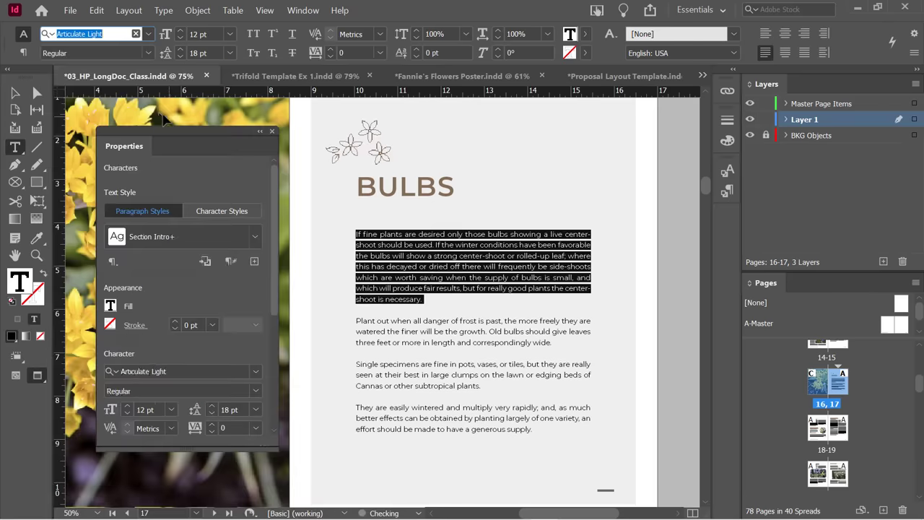
pyautogui.hotkey('ctrl', 'z')
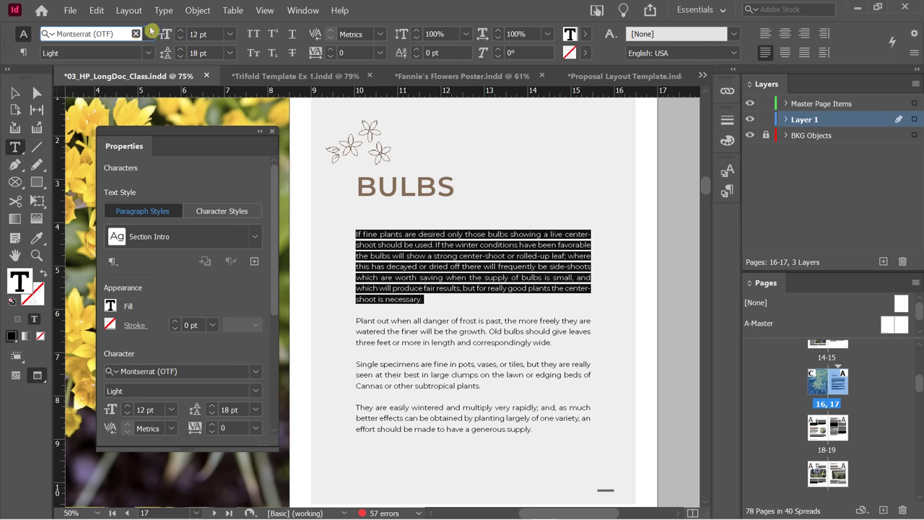
pyautogui.click(148, 34)
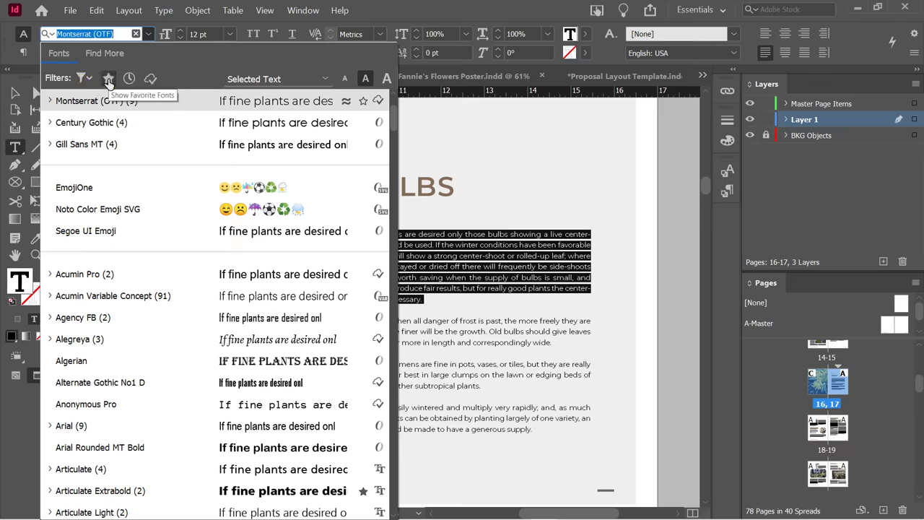
pyautogui.click(108, 78)
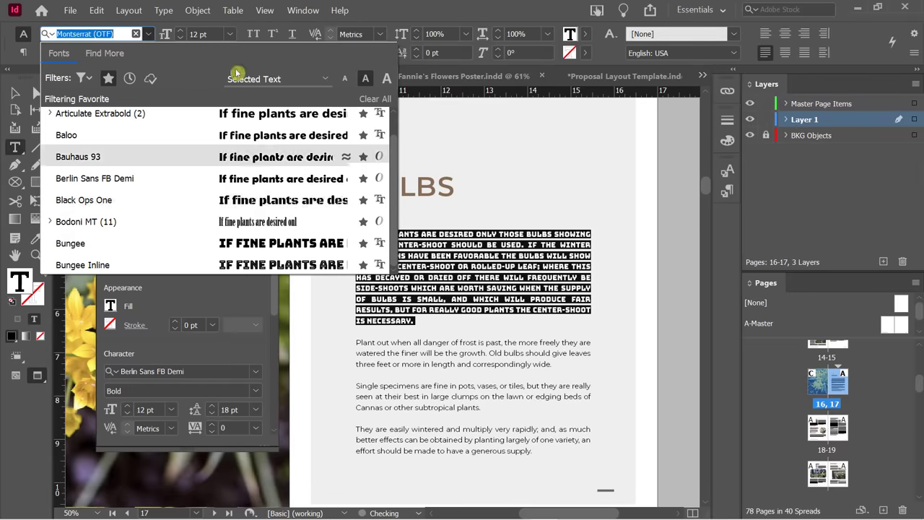
pyautogui.scroll(1, 273, 206)
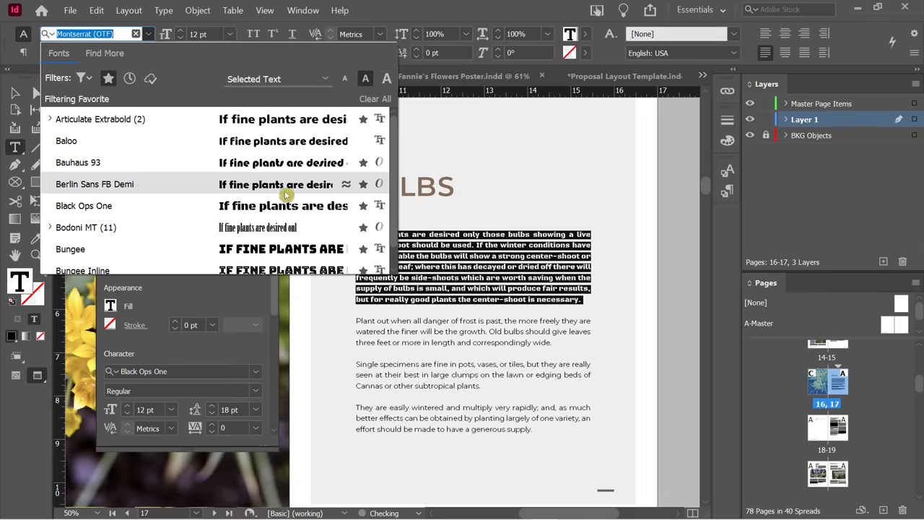
pyautogui.click(364, 164)
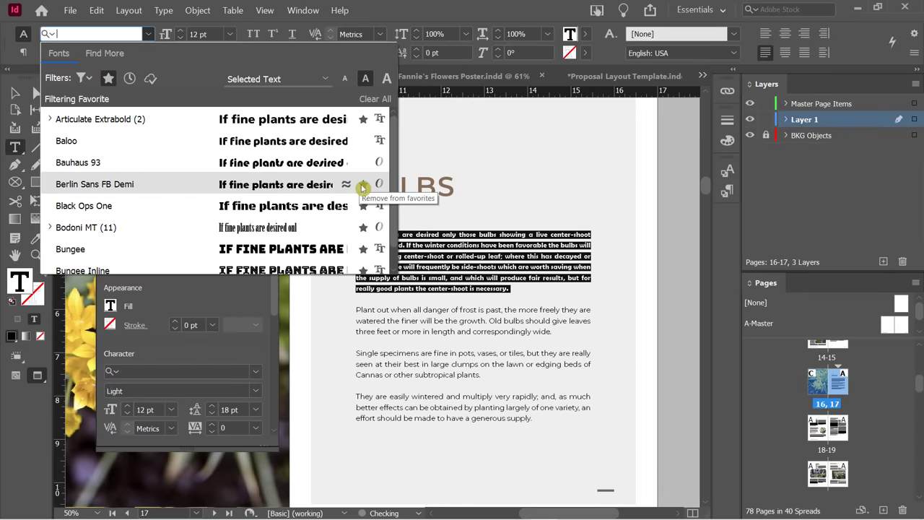
pyautogui.click(364, 228)
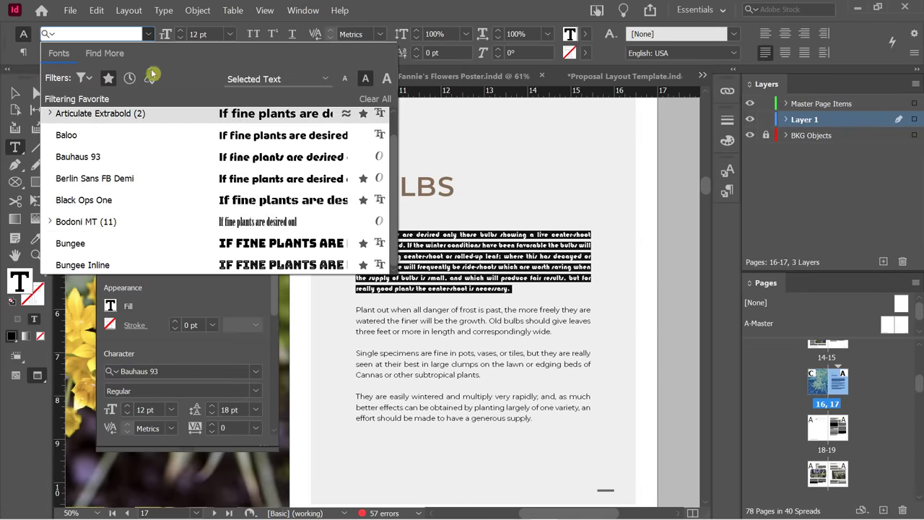
pyautogui.click(108, 77)
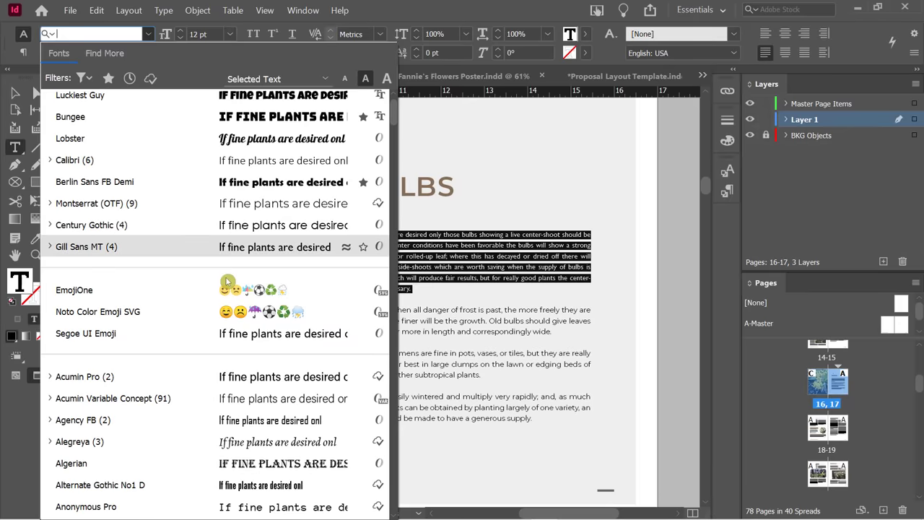
pyautogui.click(108, 77)
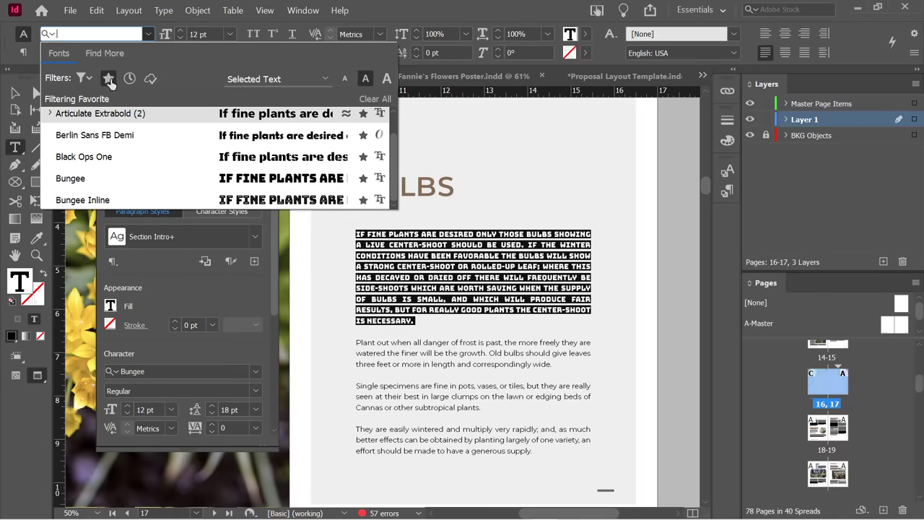
pyautogui.click(130, 114)
pyautogui.click(83, 78)
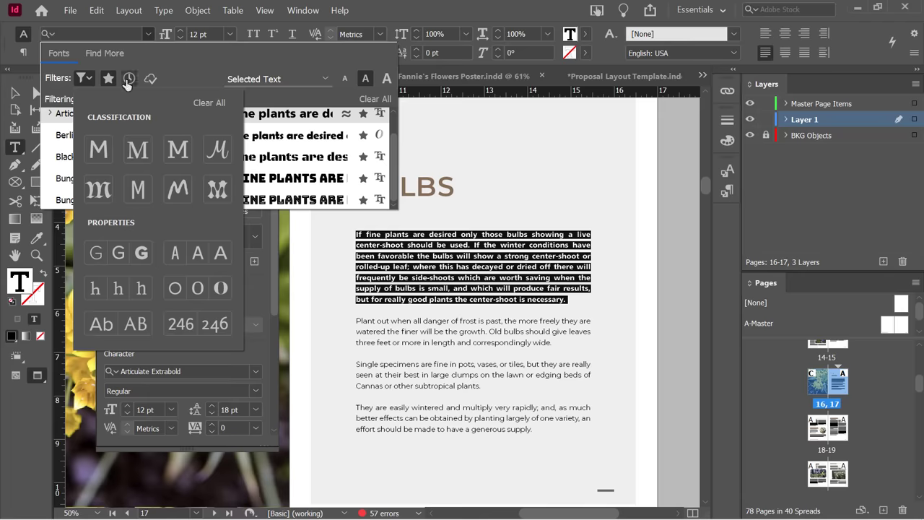
pyautogui.click(168, 65)
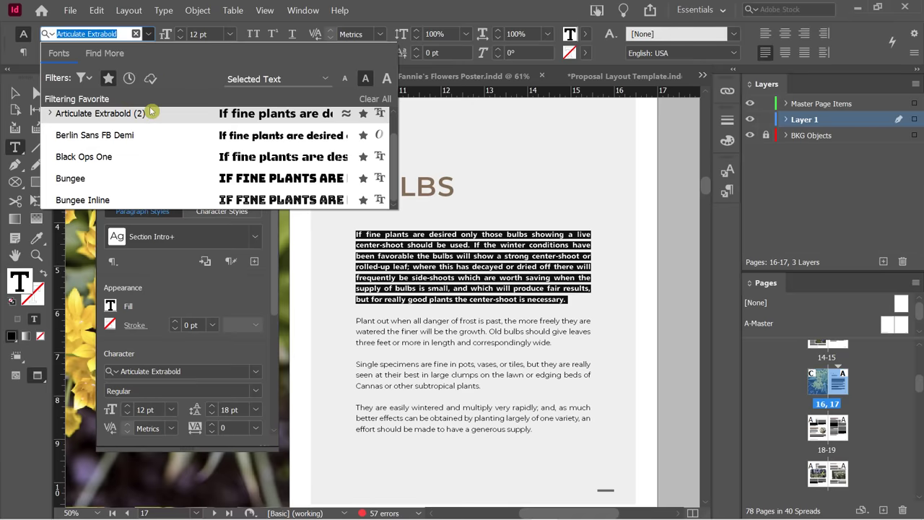
pyautogui.press('Down')
pyautogui.press('Down')
pyautogui.press('Down')
pyautogui.press('Down')
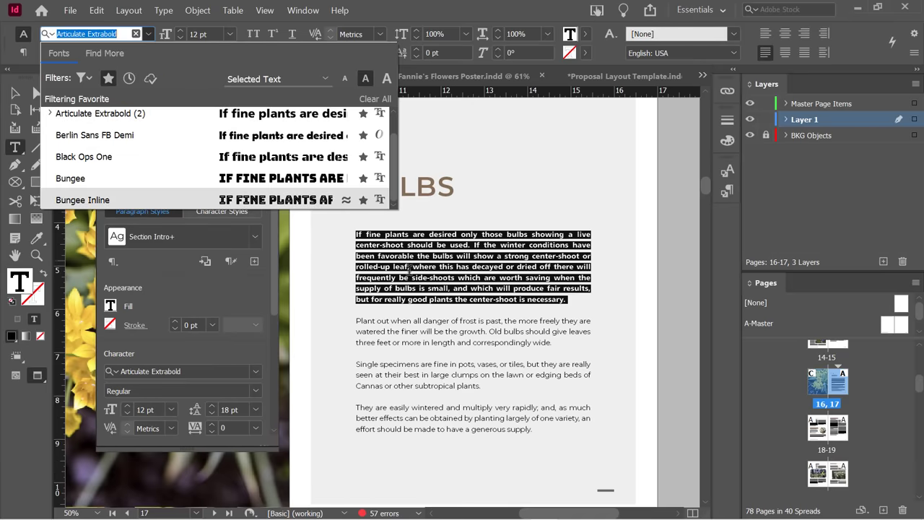
pyautogui.press('Escape')
pyautogui.press('Escape')
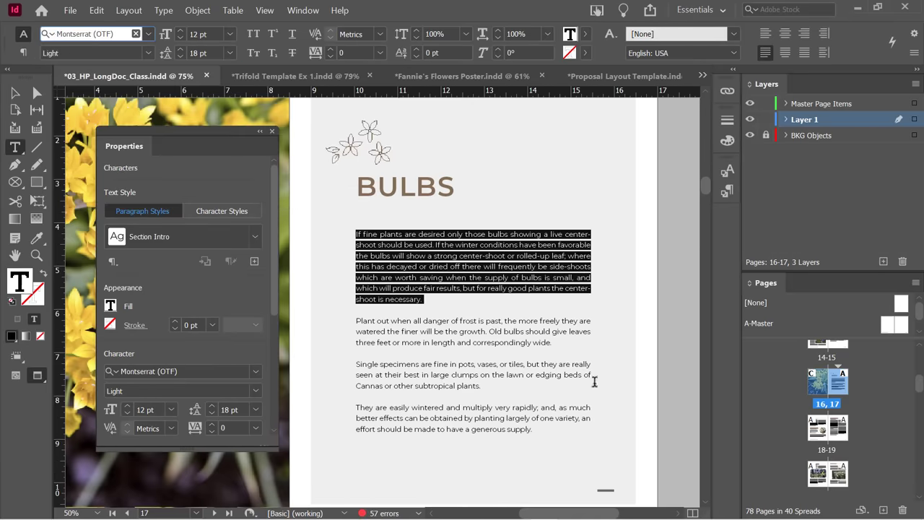
# Select the whole intro paragraph and set it in Articulate Extrabold, Regular style.
pyautogui.click(418, 267)
pyautogui.tripleClick(422, 266)
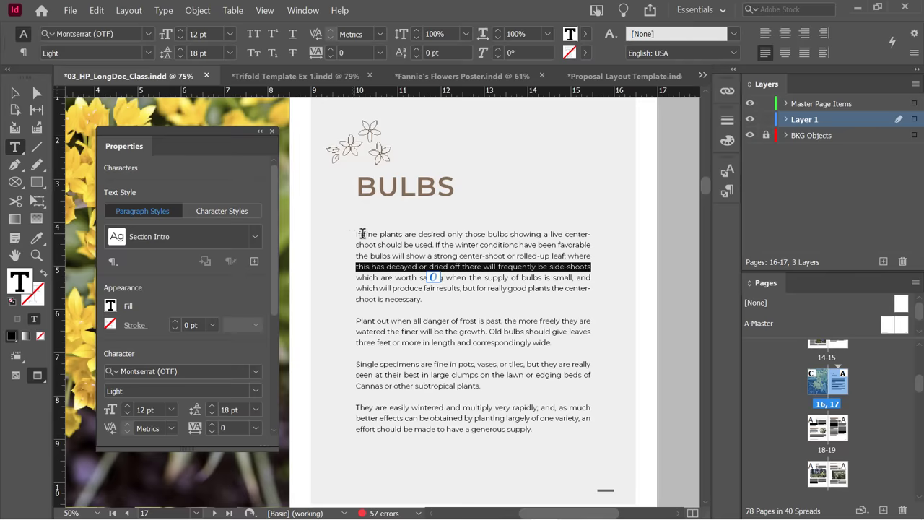
pyautogui.click(373, 233)
pyautogui.tripleClick(372, 233)
pyautogui.click(372, 233)
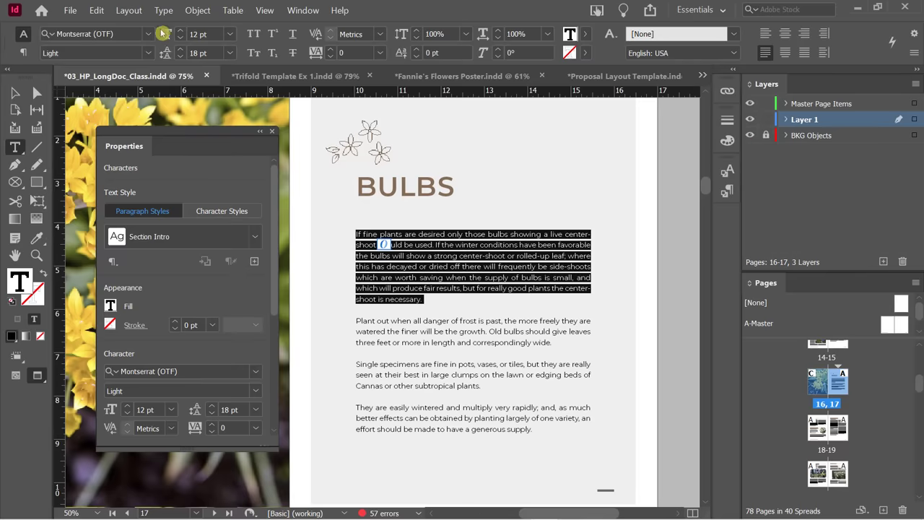
pyautogui.click(149, 33)
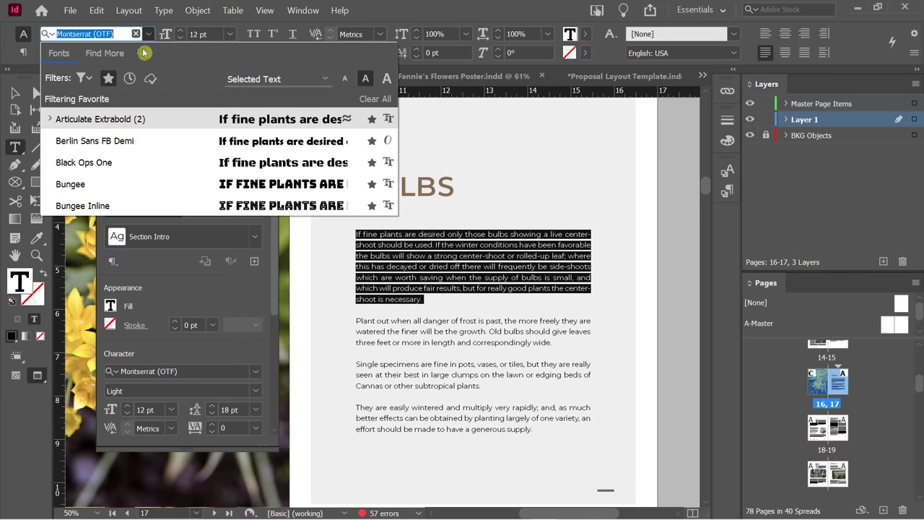
pyautogui.click(121, 119)
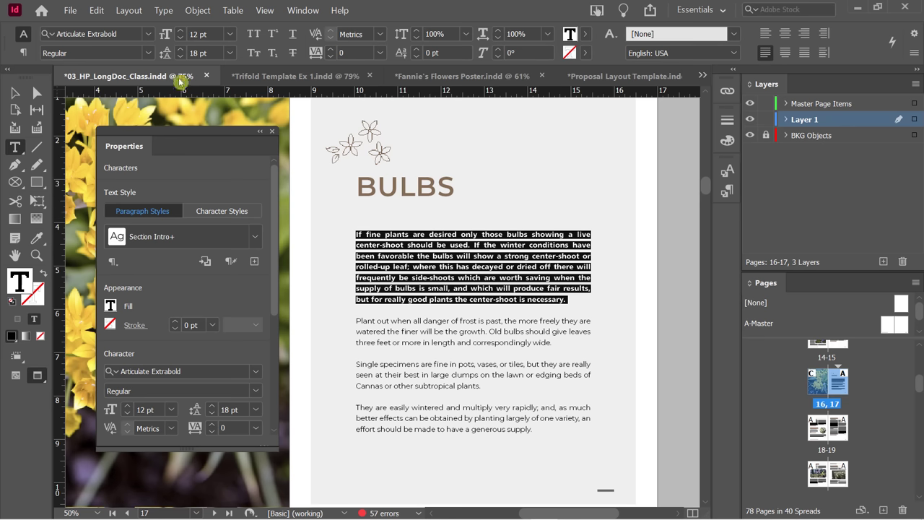
pyautogui.click(147, 52)
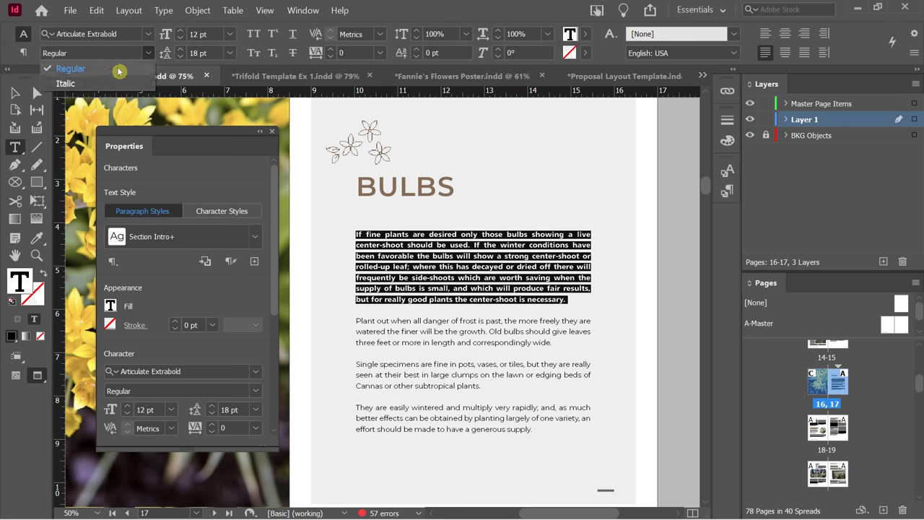
pyautogui.click(119, 71)
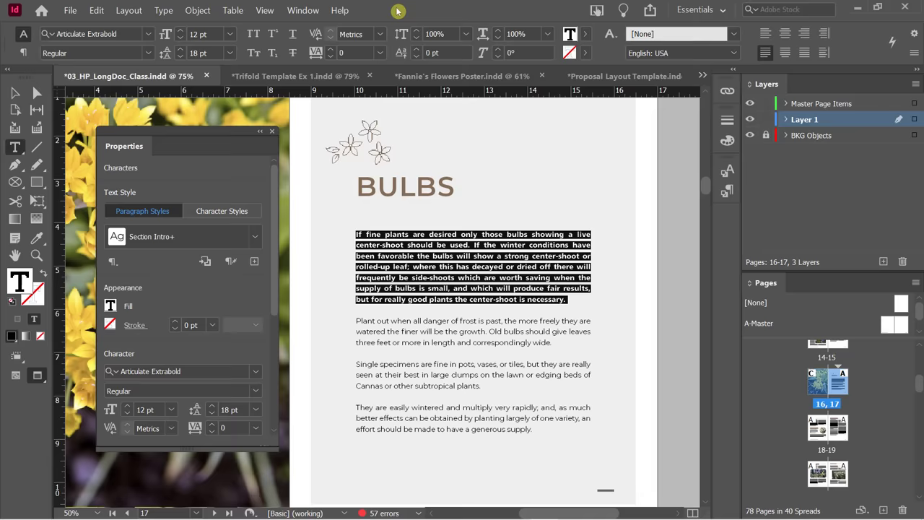
# Try font sizes 13 and 14 pt on the intro paragraph, then return it to 12 pt.
pyautogui.click(181, 31)
pyautogui.click(181, 31)
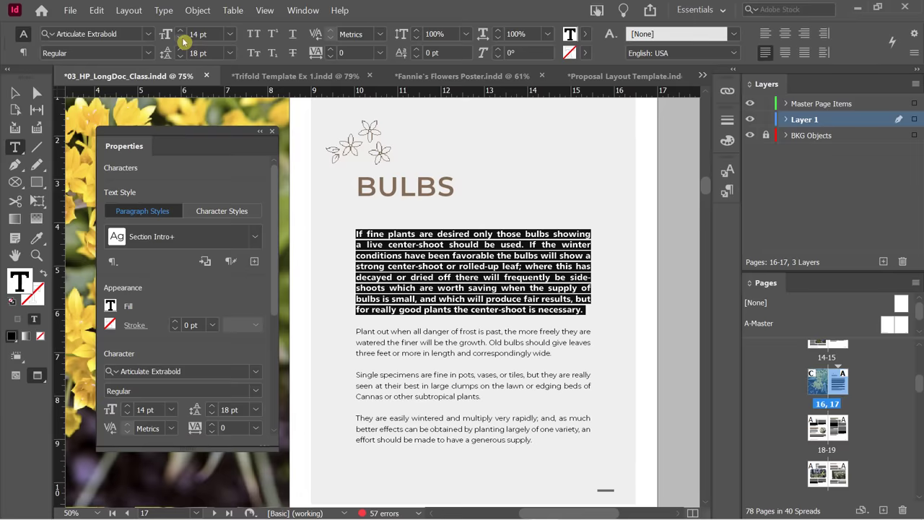
pyautogui.click(181, 37)
pyautogui.hotkey('ctrl', 'shift', ',')
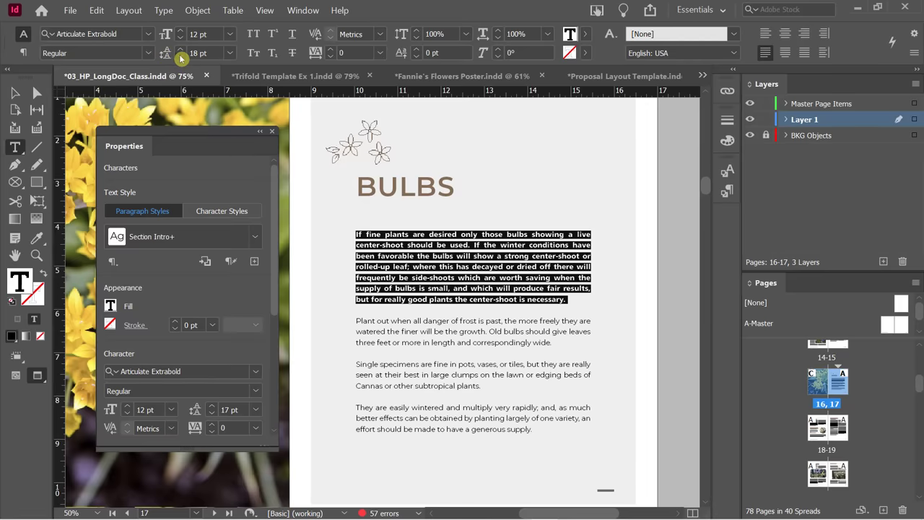
# Adjust the intro paragraph's leading and settle it at 15 pt.
pyautogui.click(180, 58)
pyautogui.click(180, 58)
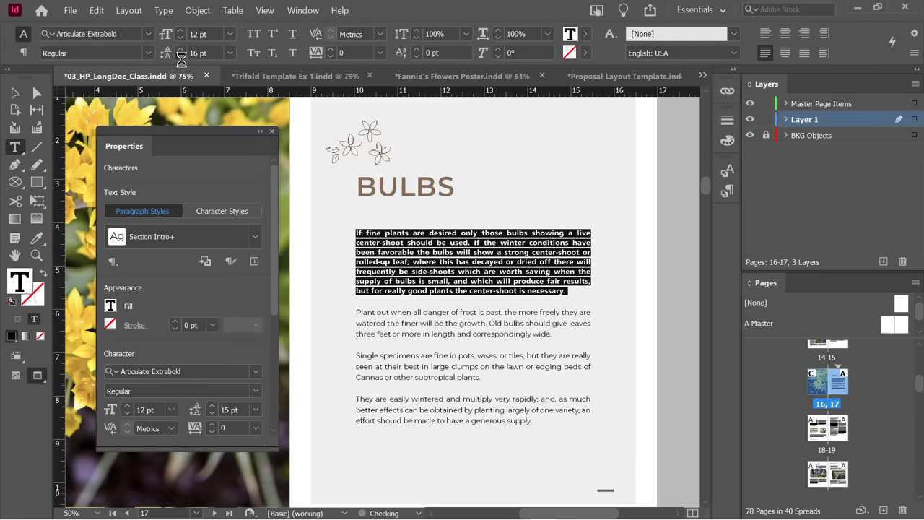
pyautogui.click(181, 58)
pyautogui.click(181, 56)
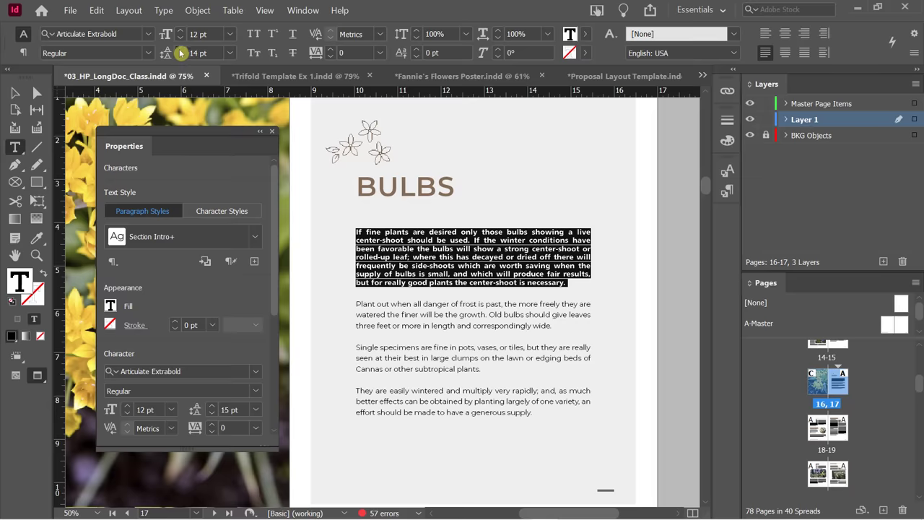
pyautogui.click(180, 53)
pyautogui.click(181, 52)
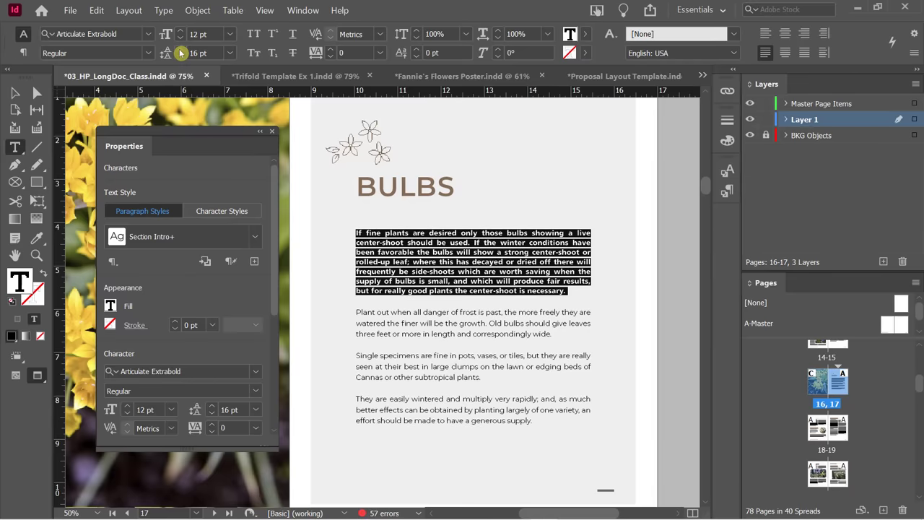
pyautogui.click(179, 57)
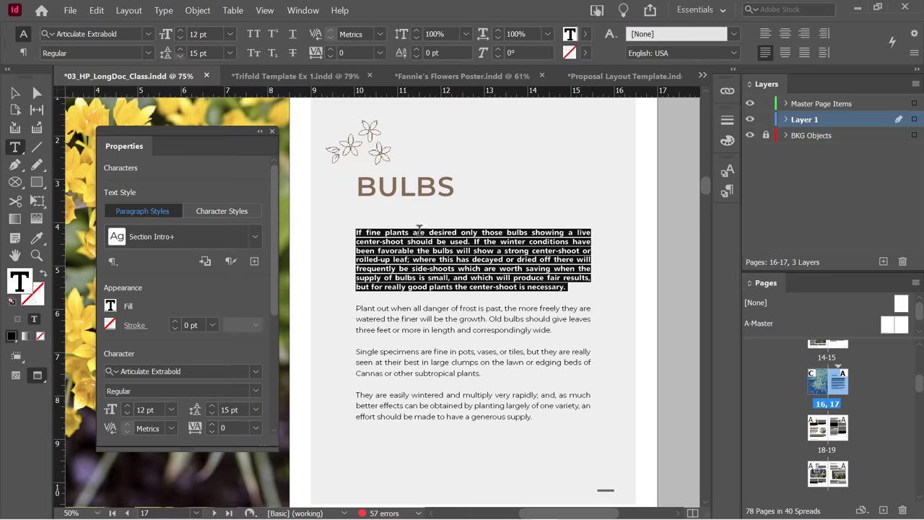
pyautogui.click(501, 291)
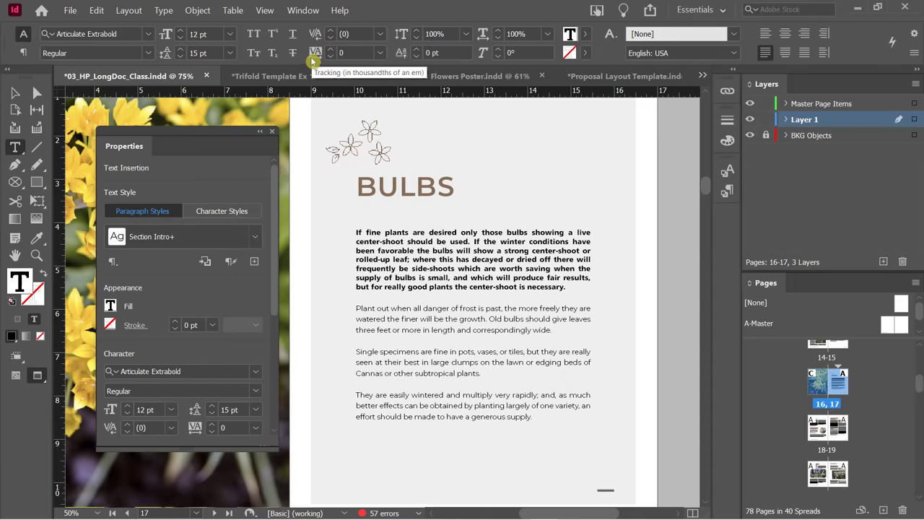
# Tighten the kerning between B and U in the BULBS heading to about -230.
pyautogui.click(365, 188)
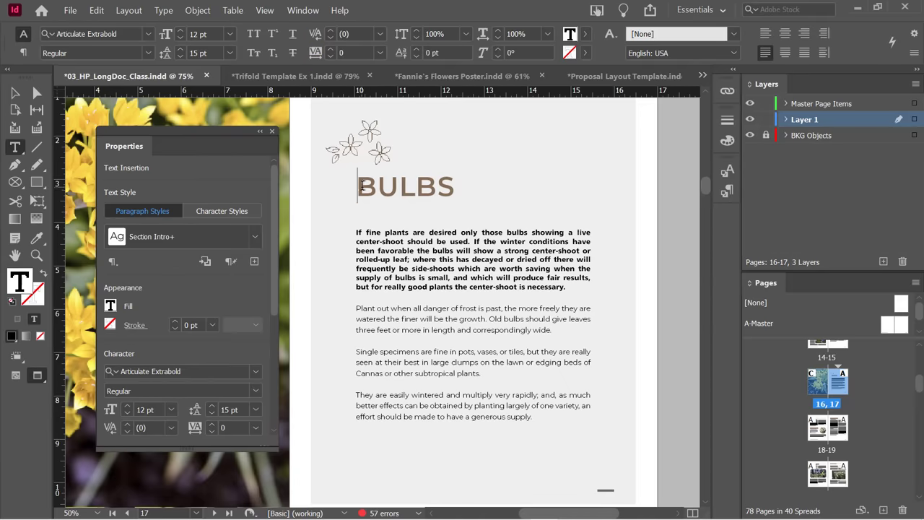
pyautogui.click(376, 187)
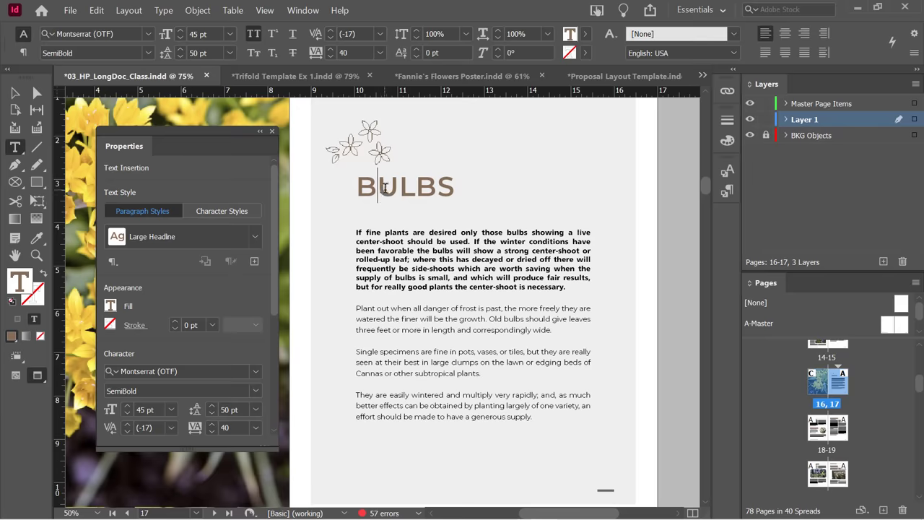
pyautogui.click(331, 38)
pyautogui.click(332, 39)
pyautogui.click(332, 39)
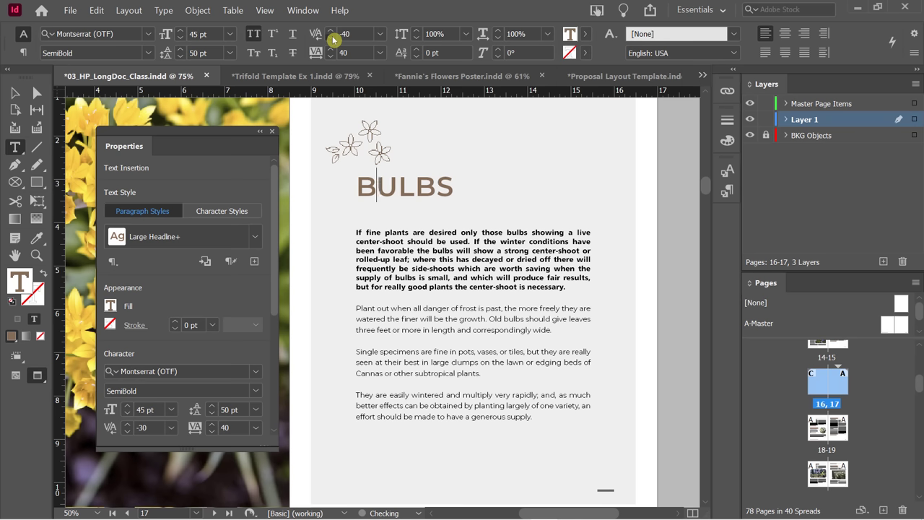
pyautogui.click(332, 39)
pyautogui.click(332, 39)
pyautogui.click(332, 39)
pyautogui.click(332, 39)
pyautogui.click(332, 39)
pyautogui.click(332, 39)
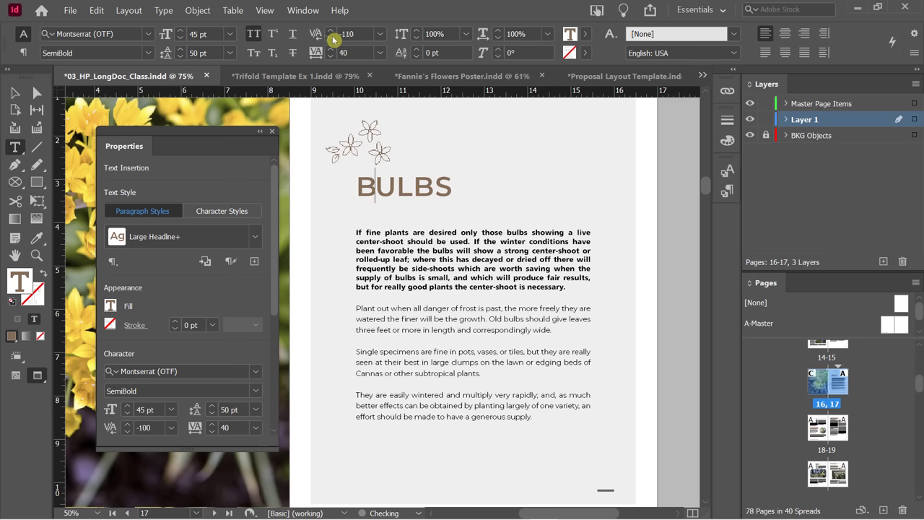
pyautogui.click(332, 39)
pyautogui.click(332, 39)
pyautogui.click(332, 39)
pyautogui.click(331, 39)
pyautogui.click(332, 39)
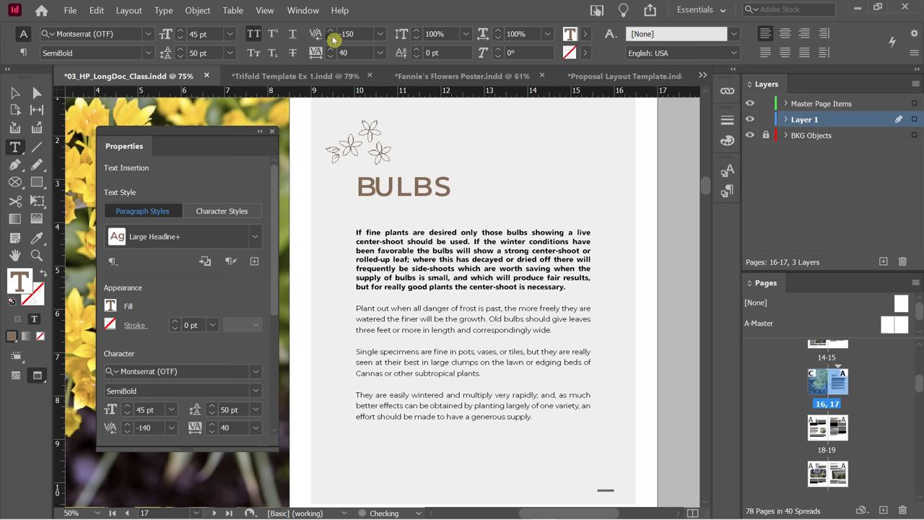
pyautogui.click(332, 39)
pyautogui.click(332, 39)
pyautogui.click(332, 39)
pyautogui.click(332, 39)
pyautogui.click(332, 39)
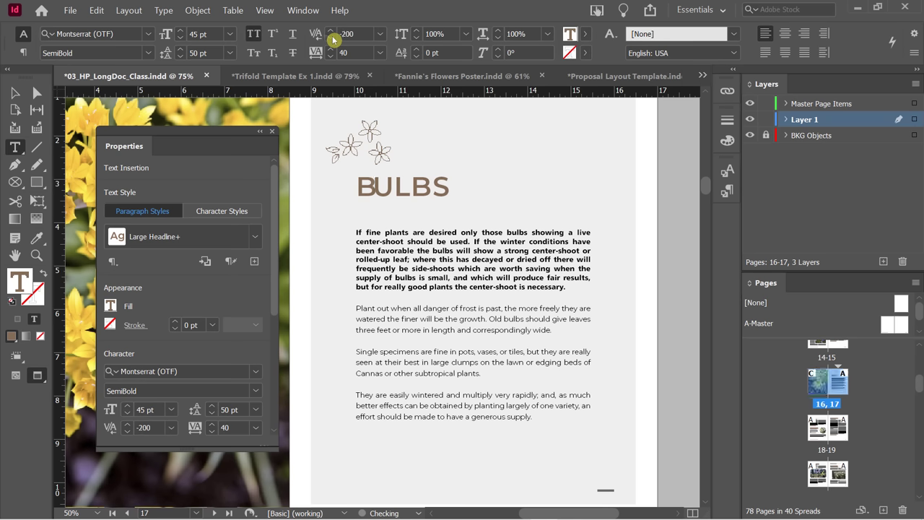
pyautogui.click(332, 39)
pyautogui.click(332, 39)
pyautogui.click(332, 39)
pyautogui.click(332, 39)
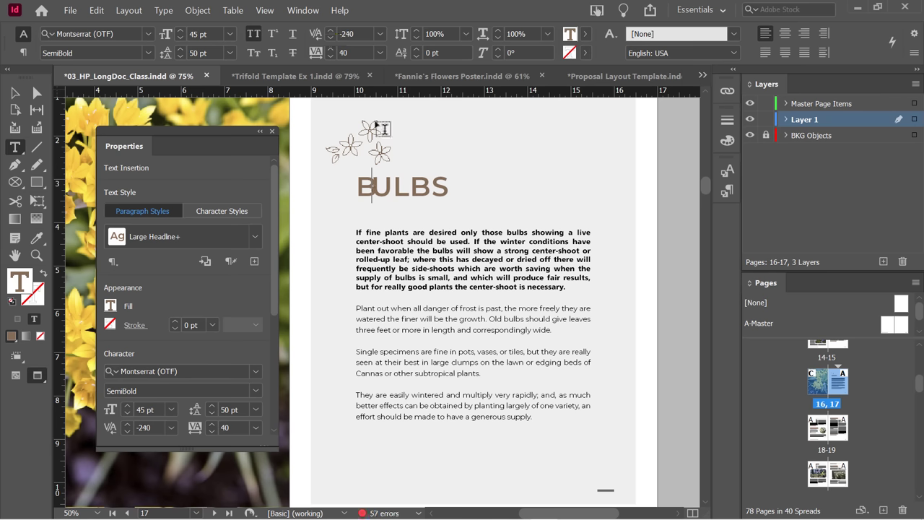
# Tighten the kerning between U and L in BULBS to -250.
pyautogui.click(394, 189)
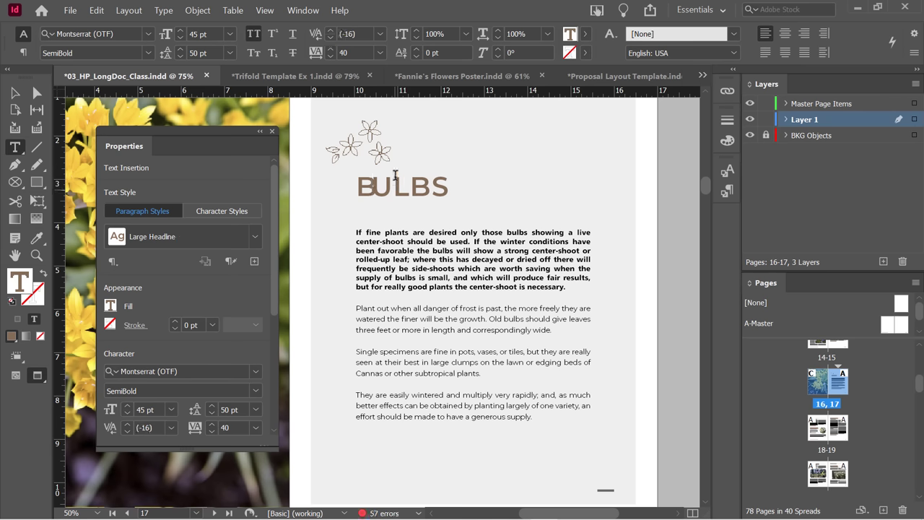
pyautogui.click(330, 39)
pyautogui.click(330, 39)
pyautogui.click(330, 39)
pyautogui.click(330, 39)
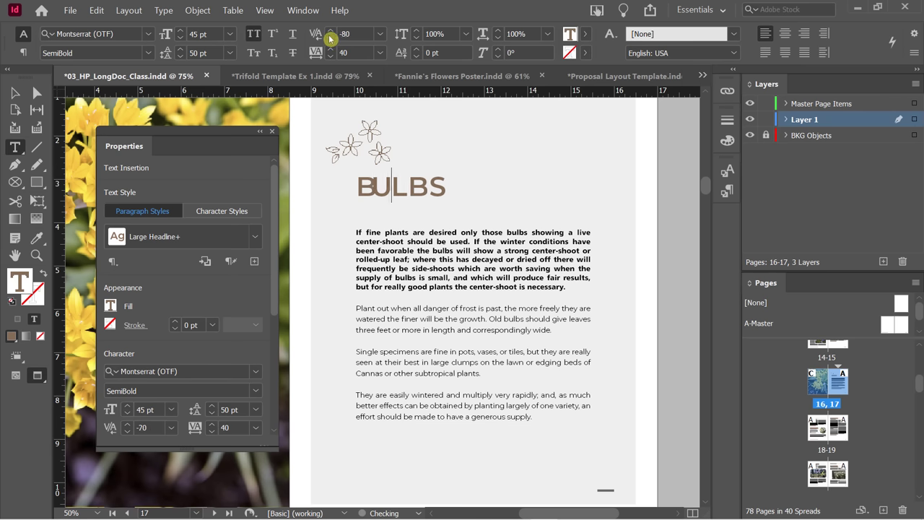
pyautogui.click(329, 39)
pyautogui.click(330, 39)
pyautogui.click(330, 39)
pyautogui.click(330, 39)
pyautogui.click(330, 39)
pyautogui.click(330, 39)
pyautogui.click(330, 39)
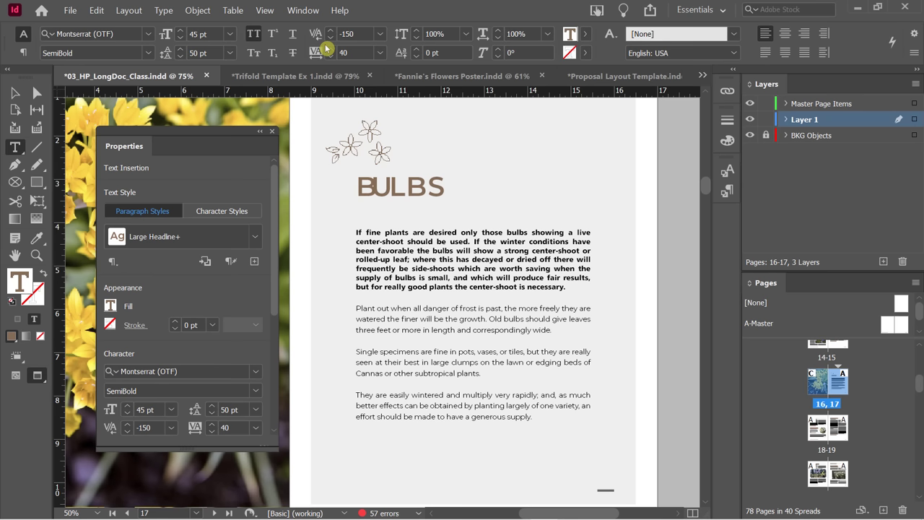
pyautogui.click(330, 39)
pyautogui.click(331, 39)
pyautogui.click(331, 39)
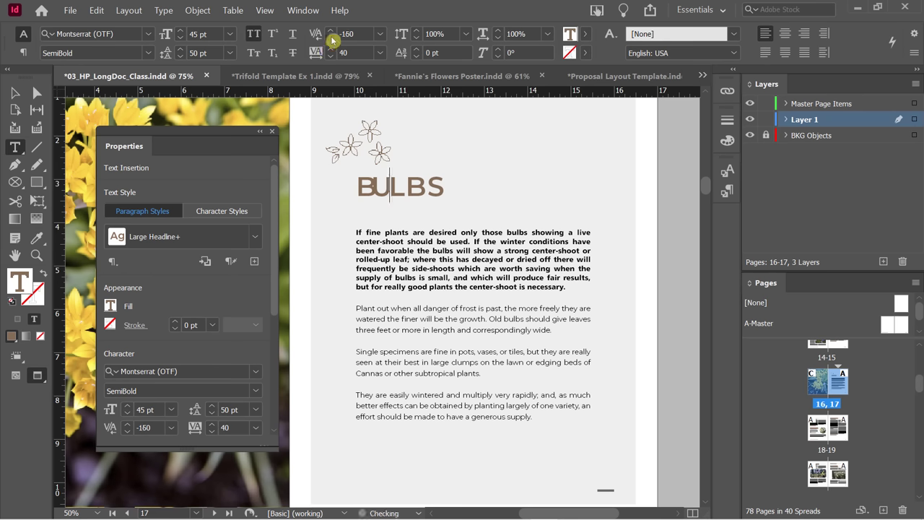
pyautogui.click(331, 39)
pyautogui.click(331, 39)
pyautogui.click(331, 39)
pyautogui.click(331, 39)
pyautogui.click(331, 39)
pyautogui.click(331, 39)
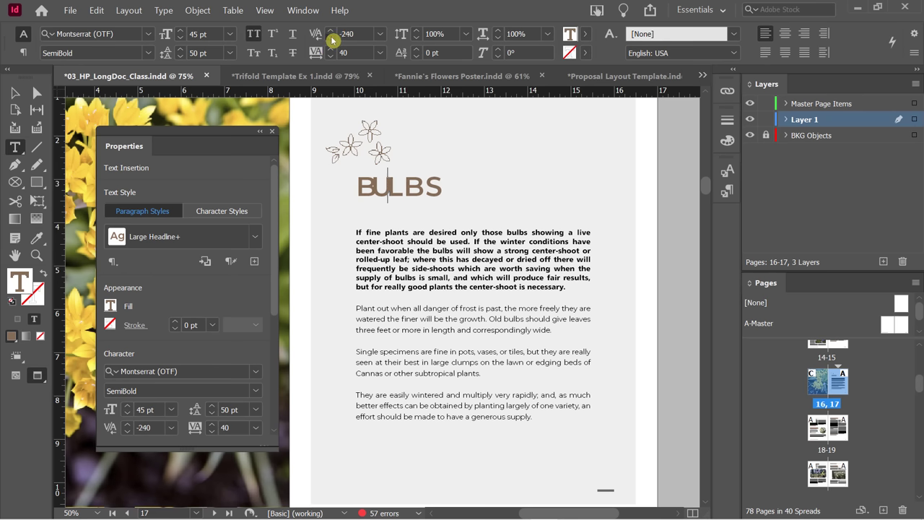
pyautogui.click(331, 39)
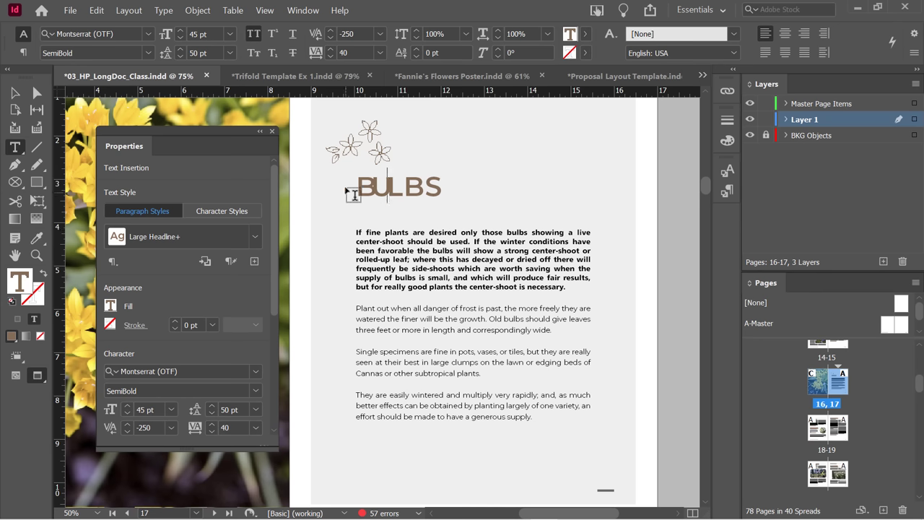
# Loosen the heading kerning back and fine-tune it to settle at -140.
pyautogui.click(330, 31)
pyautogui.click(330, 31)
pyautogui.click(330, 32)
pyautogui.click(331, 31)
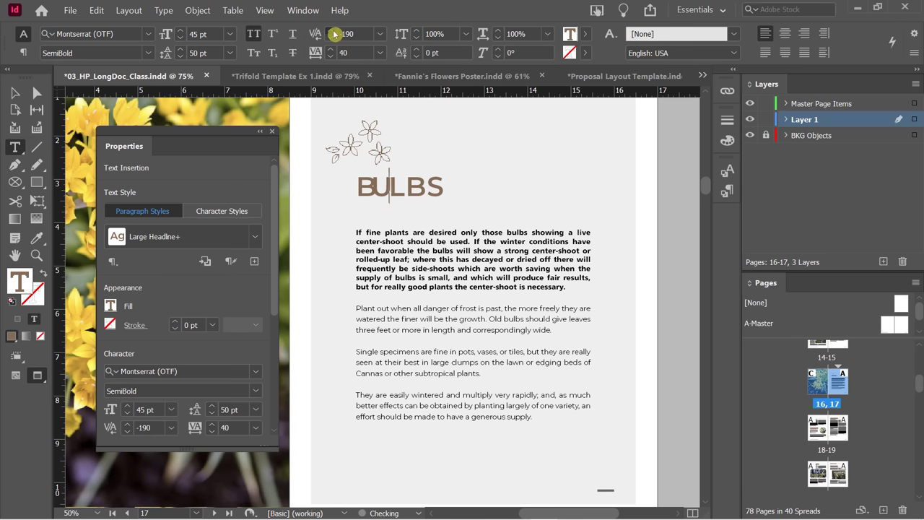
pyautogui.click(331, 32)
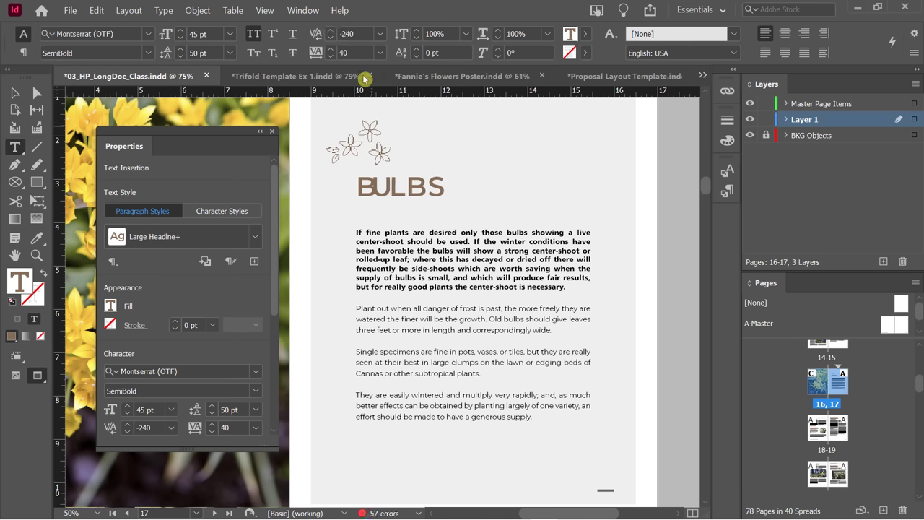
pyautogui.click(330, 36)
pyautogui.click(331, 36)
pyautogui.click(331, 36)
pyautogui.click(331, 31)
pyautogui.click(330, 31)
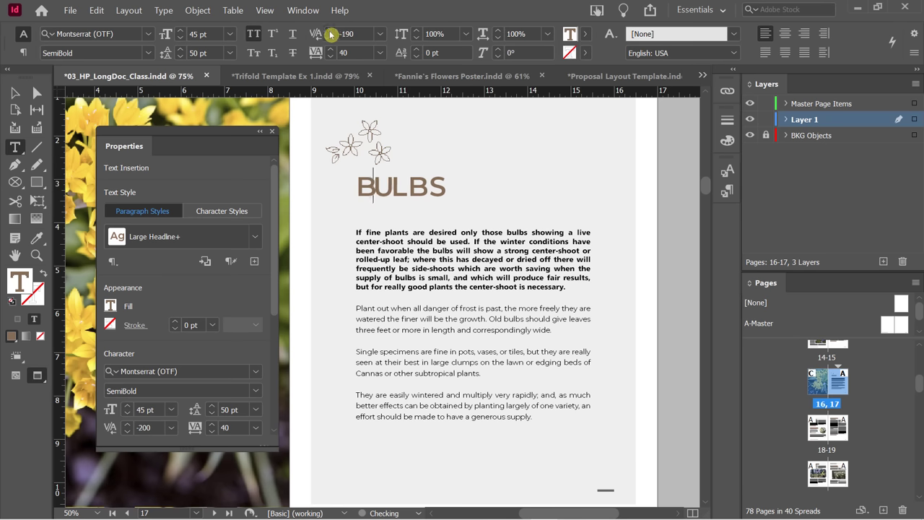
pyautogui.click(331, 31)
pyautogui.click(330, 31)
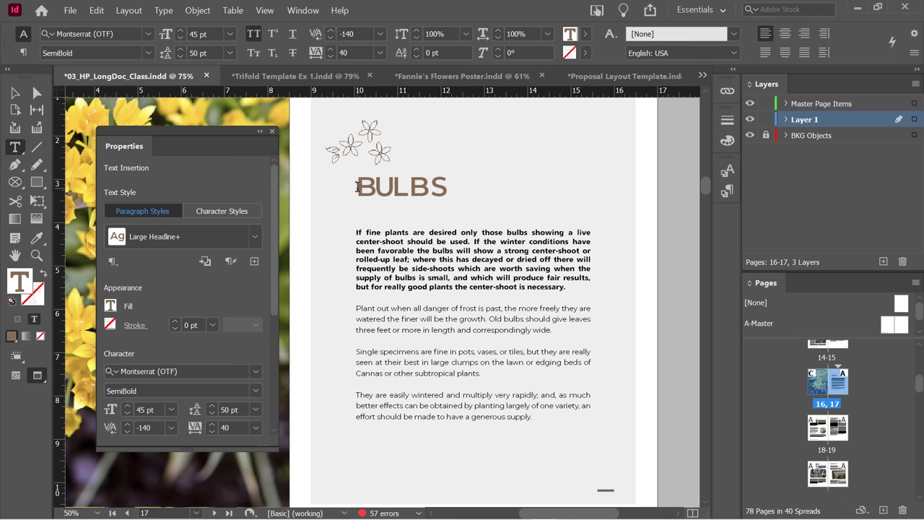
# Select the BULBS heading and raise its tracking to 370.
pyautogui.moveTo(356, 186); pyautogui.dragTo(449, 187)
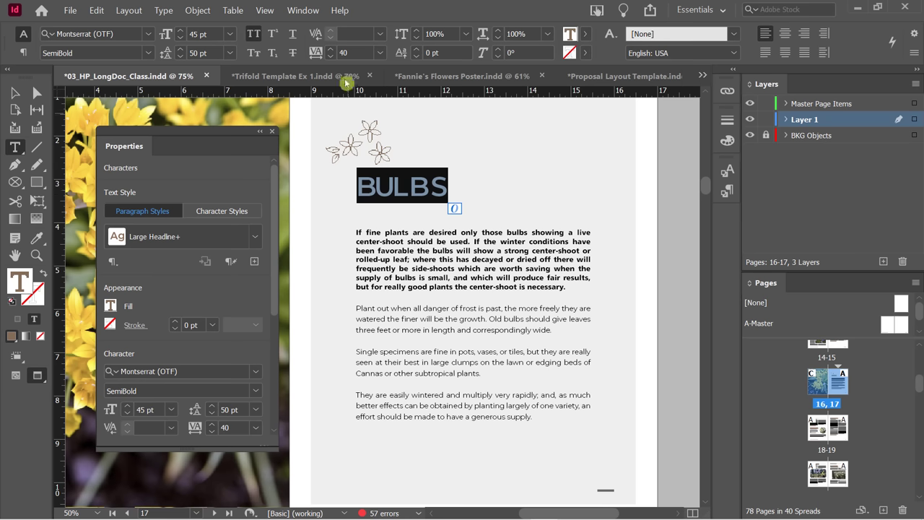
pyautogui.click(333, 52)
pyautogui.click(331, 49)
pyautogui.click(332, 49)
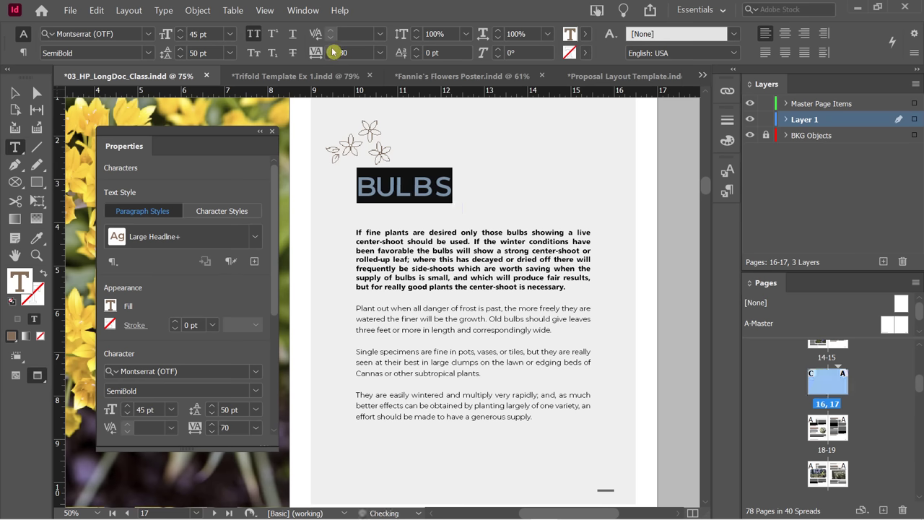
pyautogui.click(331, 49)
pyautogui.click(331, 50)
pyautogui.click(331, 49)
pyautogui.click(332, 49)
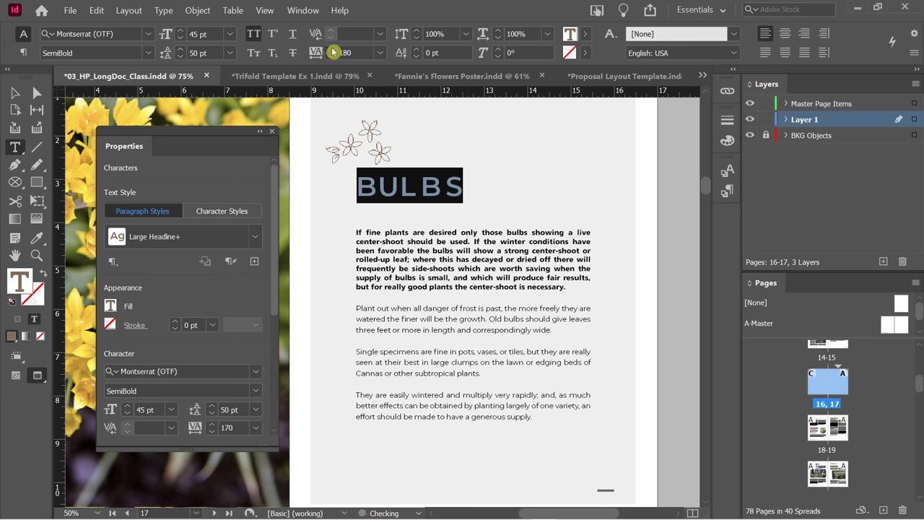
pyautogui.click(332, 50)
pyautogui.click(332, 49)
pyautogui.click(331, 49)
pyautogui.click(331, 49)
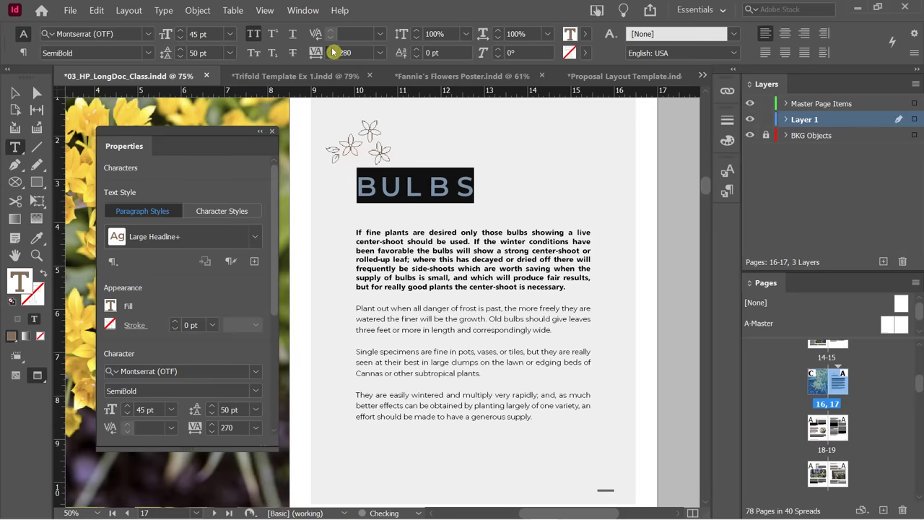
pyautogui.click(331, 49)
pyautogui.click(332, 49)
pyautogui.click(333, 52)
pyautogui.click(333, 52)
pyautogui.click(333, 52)
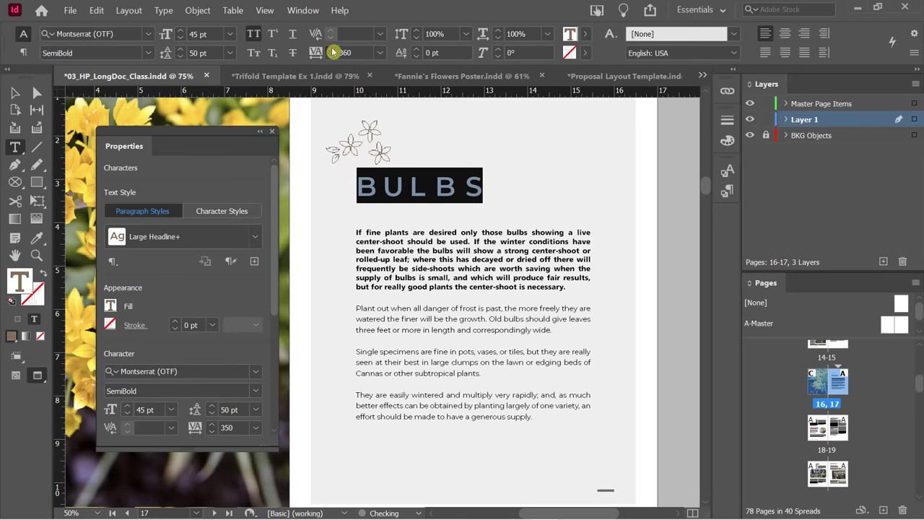
# Check the new spacing and select the Chionodoxa Luciliae heading on page 19.
pyautogui.click(436, 190)
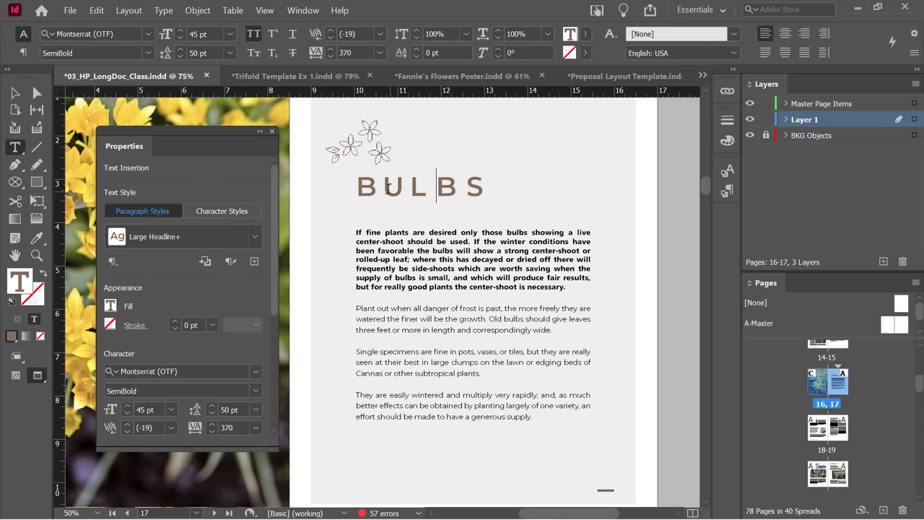
pyautogui.scroll(-10, 487, 323)
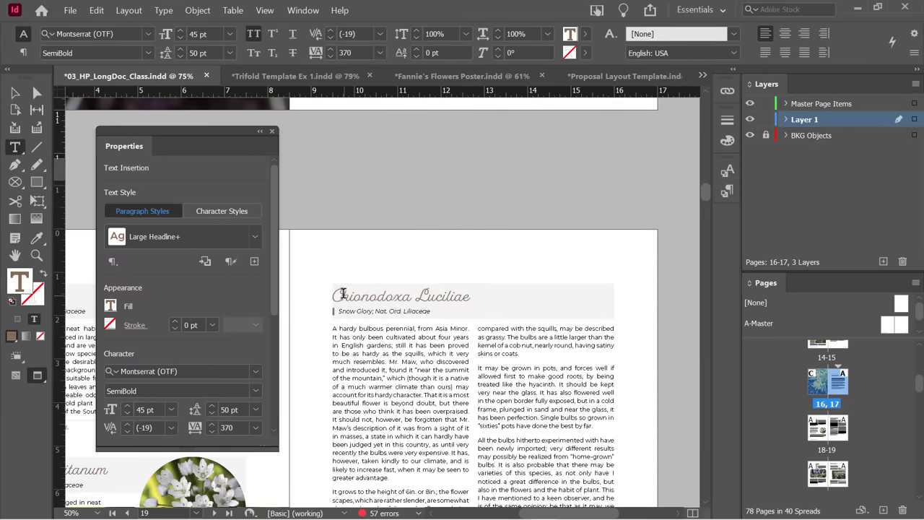
pyautogui.moveTo(335, 293); pyautogui.dragTo(469, 314)
# Set the Chionodoxa Luciliae heading tracking to 50, then step it up to 80.
pyautogui.click(330, 52)
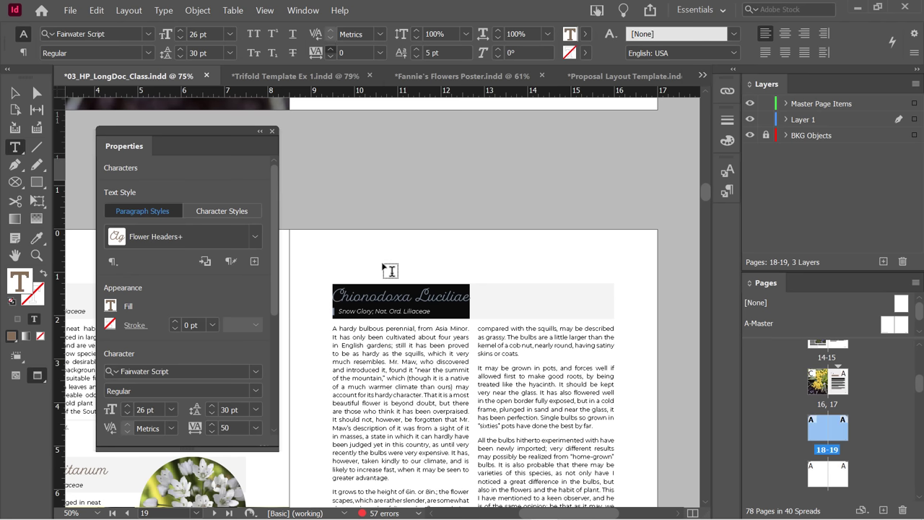
pyautogui.write('50')
pyautogui.press('Return')
pyautogui.click(331, 50)
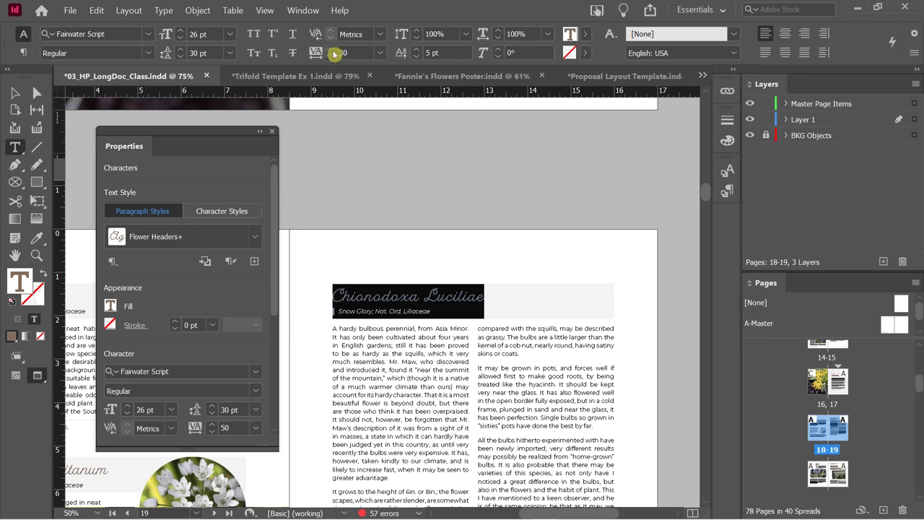
pyautogui.click(333, 53)
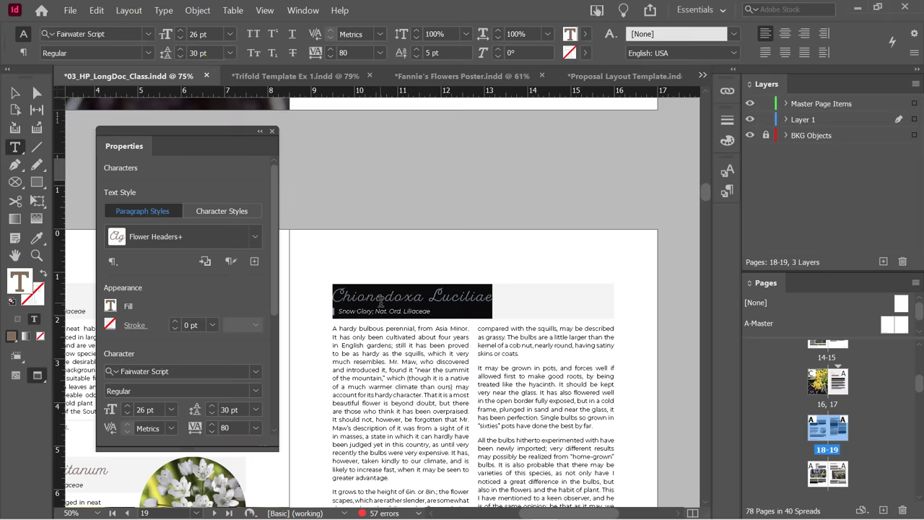
pyautogui.scroll(10, 425, 288)
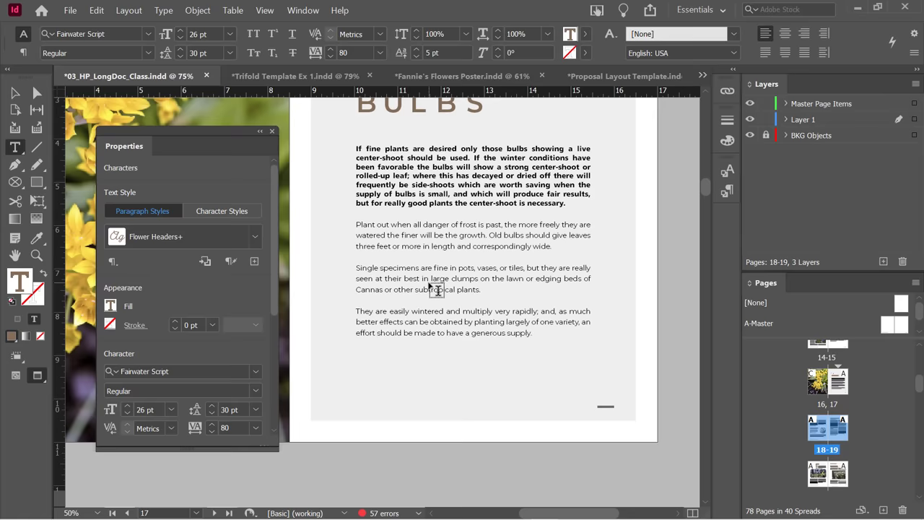
pyautogui.scroll(-10, 429, 286)
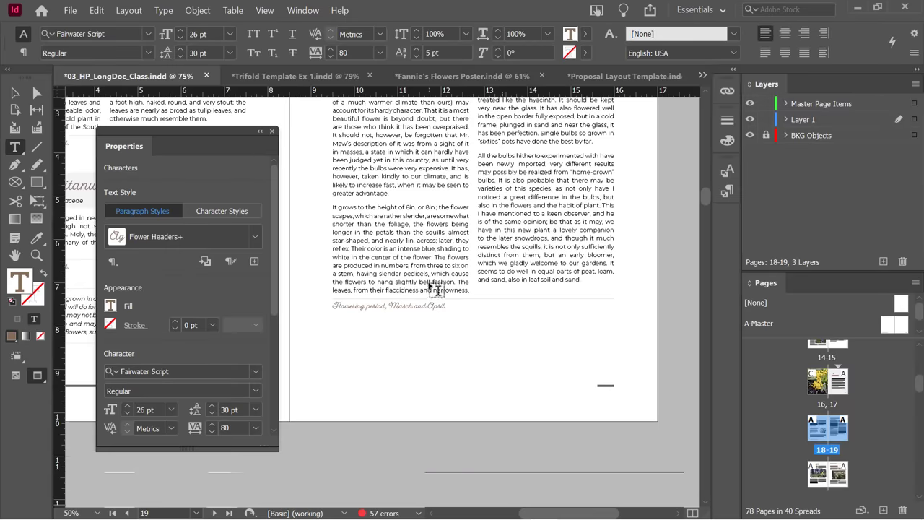
# Switch through the document tabs to the Proposal Layout Template and move the floating panel aside.
pyautogui.click(275, 78)
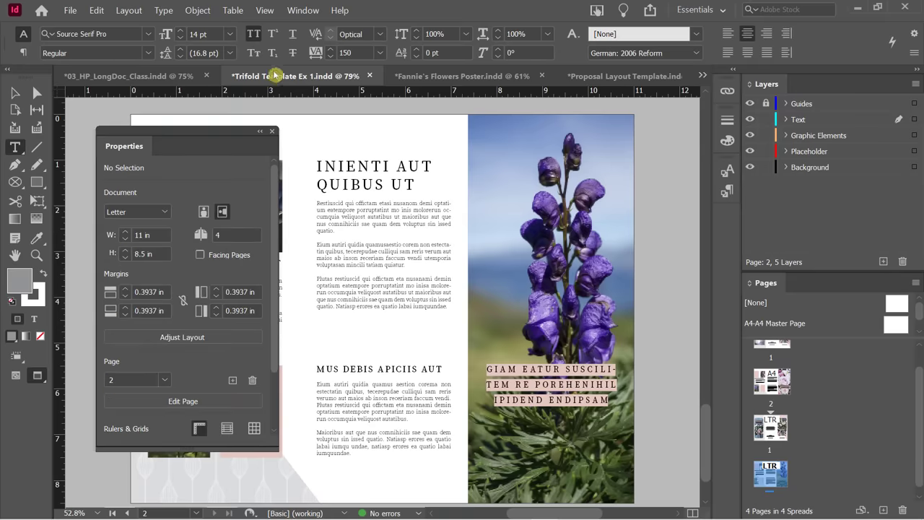
pyautogui.click(451, 76)
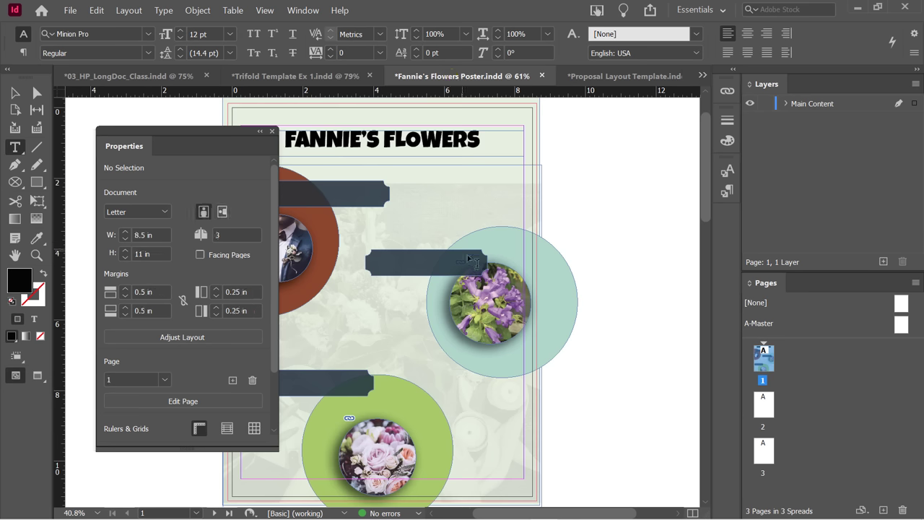
pyautogui.click(604, 77)
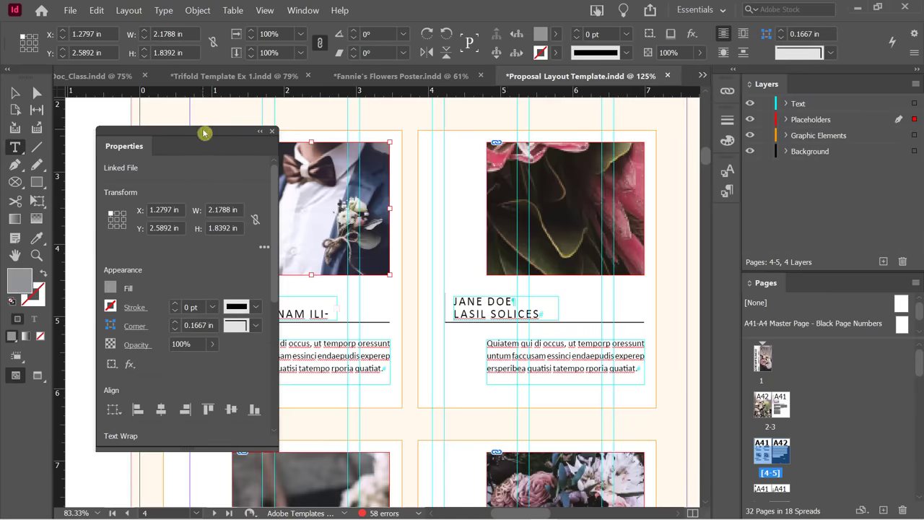
pyautogui.moveTo(206, 131); pyautogui.dragTo(275, 177)
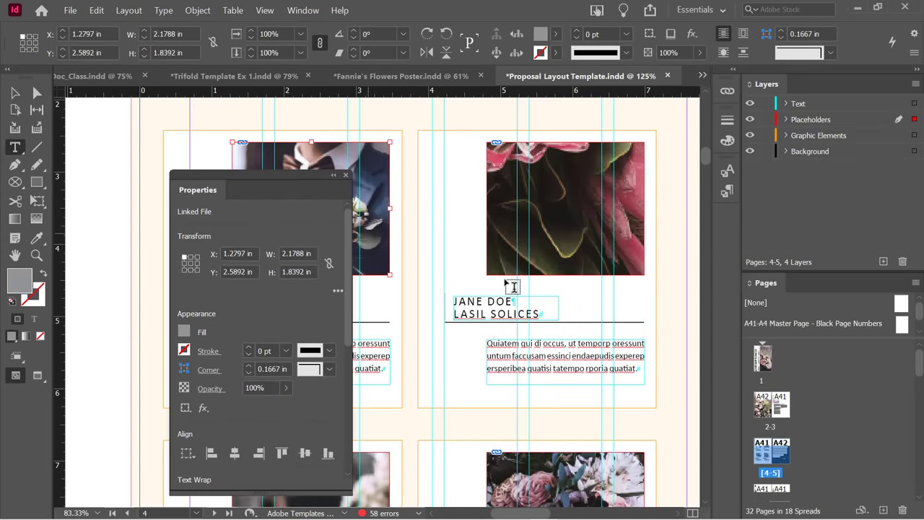
# Select the name and title caption lines and toggle All Caps, Small Caps and Strikethrough off.
pyautogui.click(456, 305)
pyautogui.moveTo(454, 303); pyautogui.dragTo(540, 315)
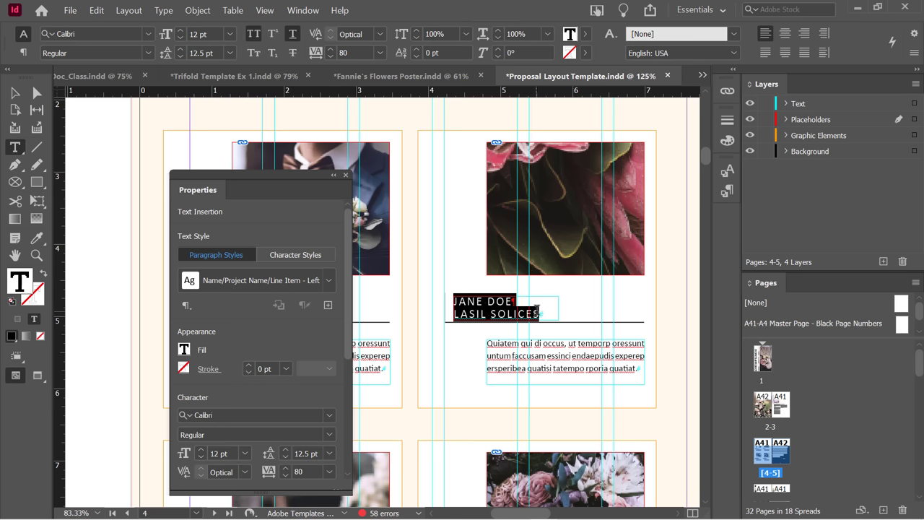
pyautogui.click(254, 35)
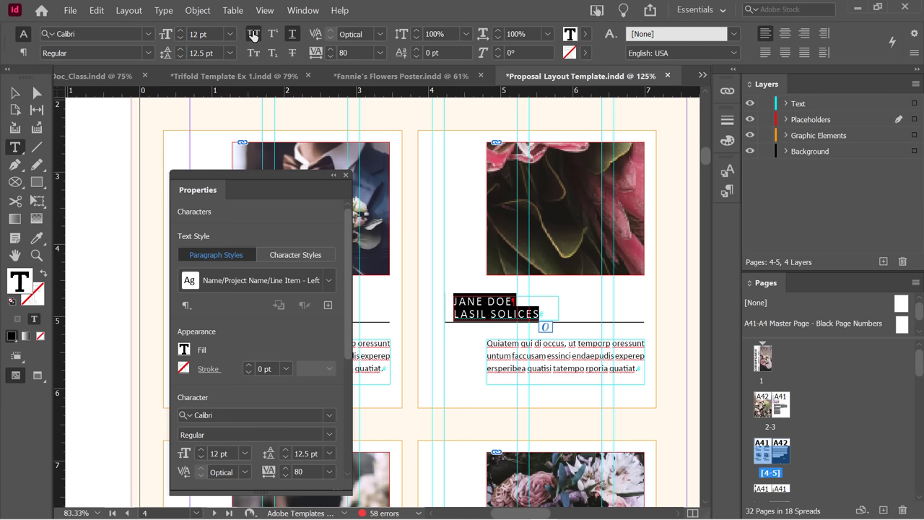
pyautogui.click(253, 53)
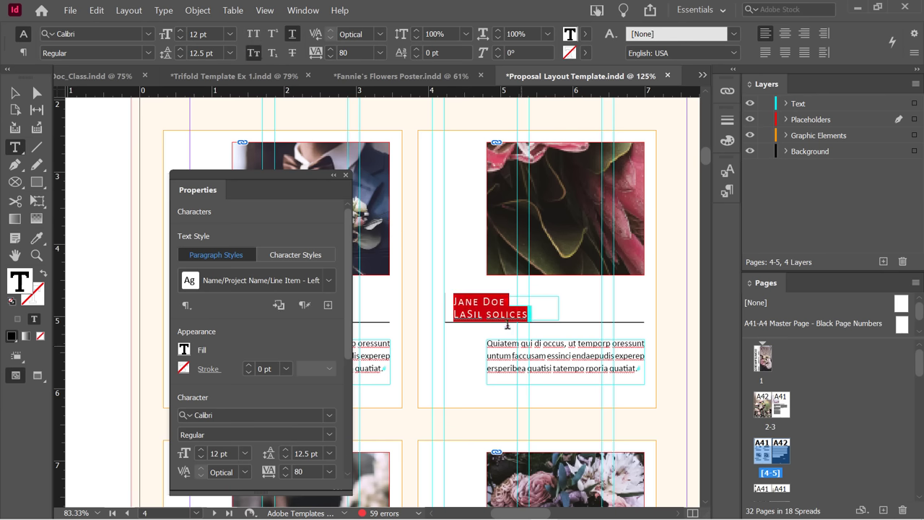
pyautogui.click(254, 54)
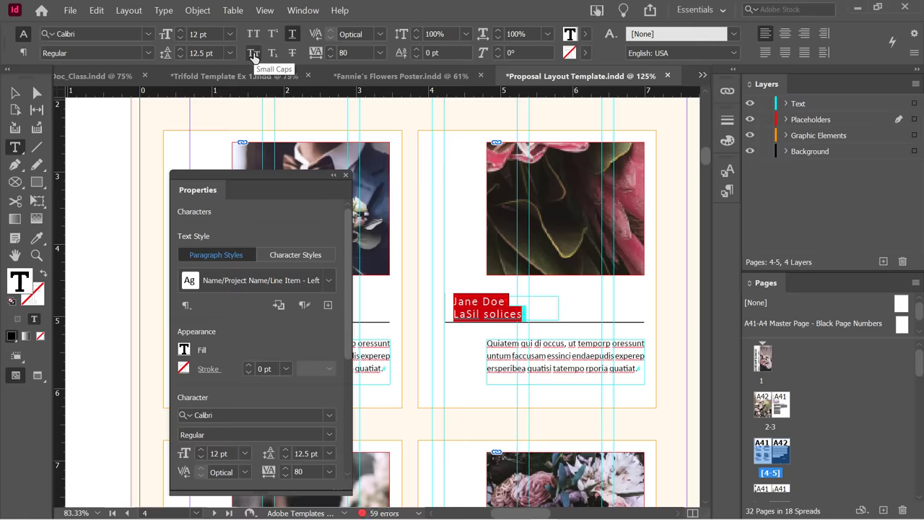
pyautogui.click(292, 54)
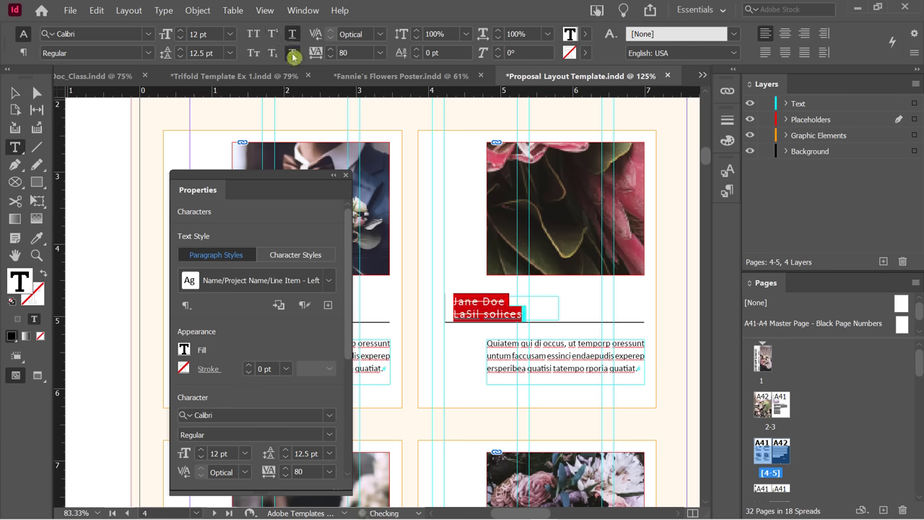
pyautogui.click(292, 54)
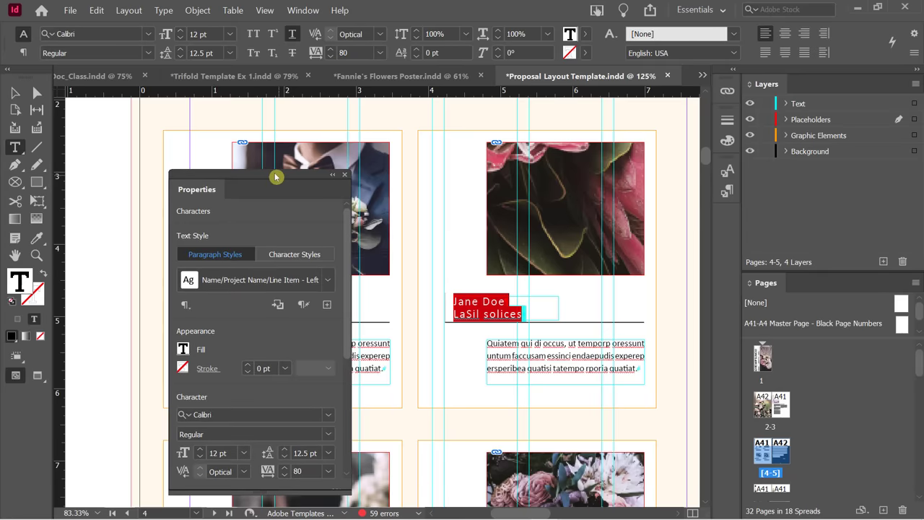
# Shift the floating Properties panel and expand its extra character formatting options.
pyautogui.moveTo(282, 178); pyautogui.dragTo(193, 65)
pyautogui.moveTo(261, 173); pyautogui.dragTo(269, 214)
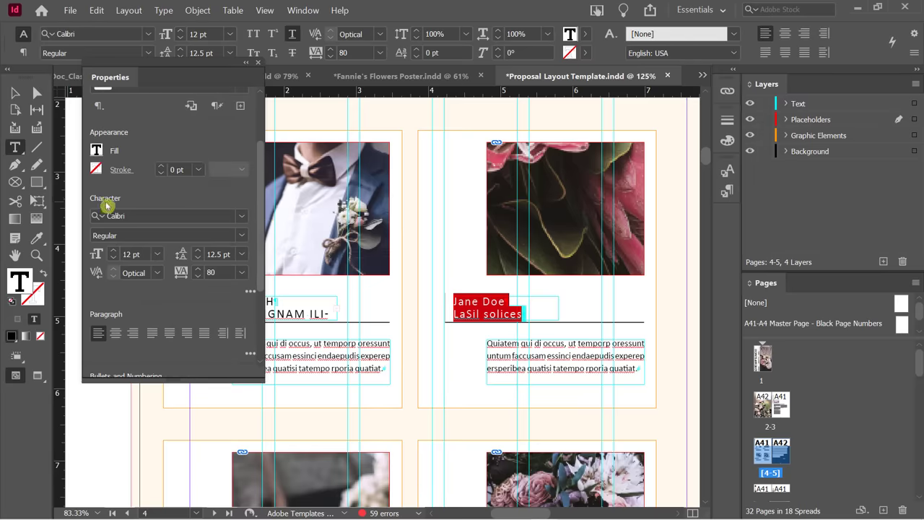
pyautogui.moveTo(256, 151)
pyautogui.mouseDown()
pyautogui.moveTo(258, 206)
pyautogui.moveTo(261, 171)
pyautogui.mouseUp()
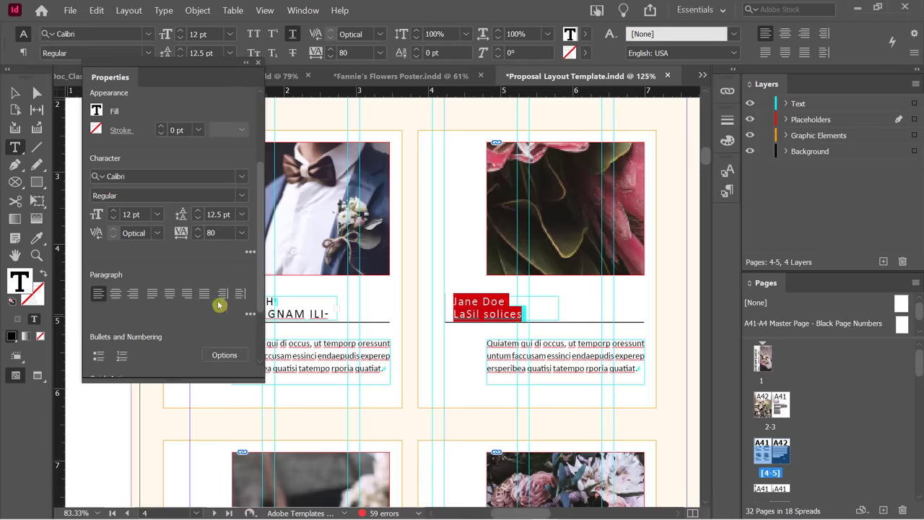
pyautogui.click(249, 253)
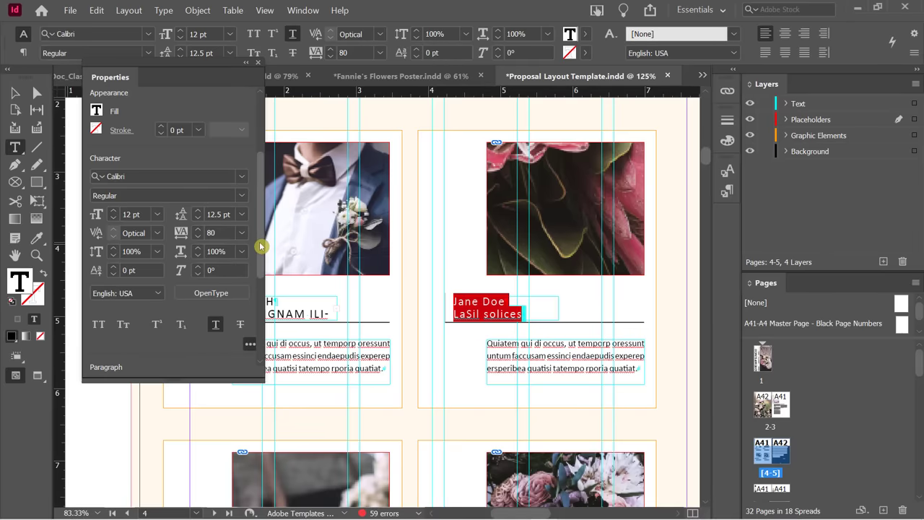
pyautogui.scroll(-3, 260, 246)
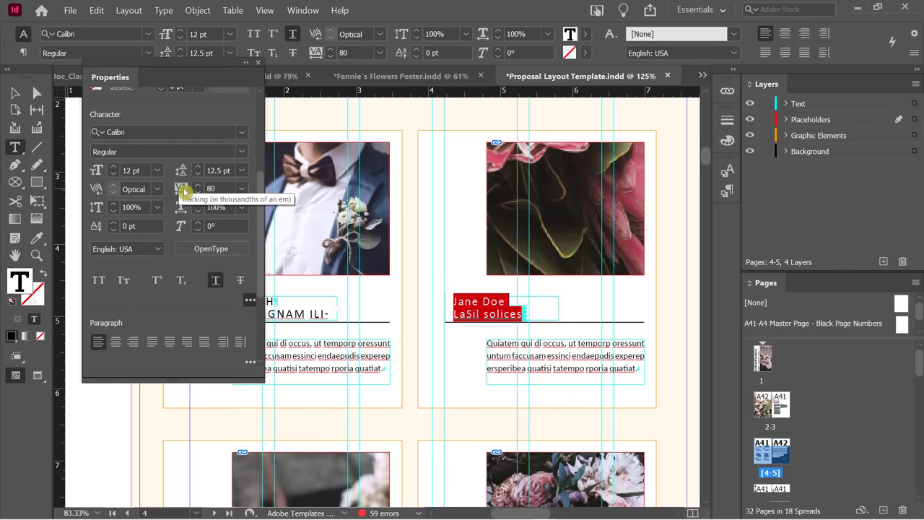
pyautogui.click(249, 306)
pyautogui.click(248, 210)
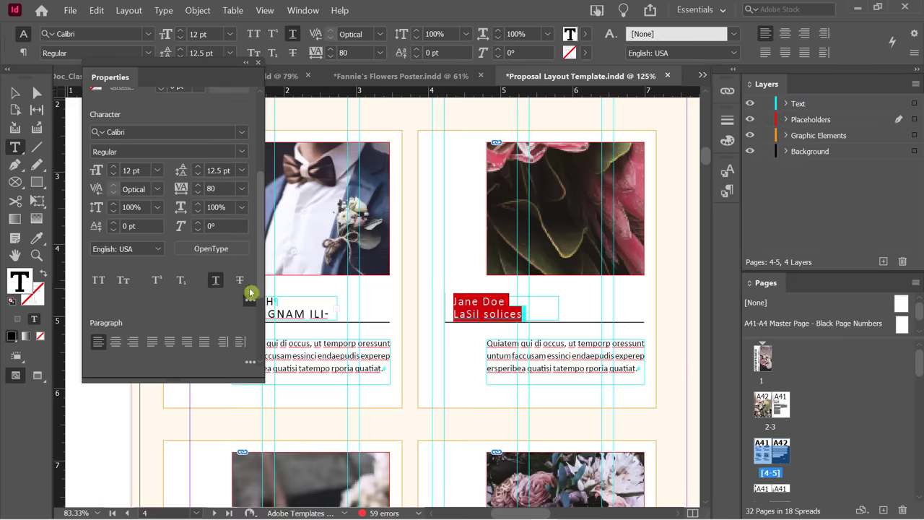
# Expand the extra paragraph formatting options and drag the Properties panel down and left.
pyautogui.moveTo(162, 69); pyautogui.dragTo(259, 63)
pyautogui.scroll(-1, 356, 327)
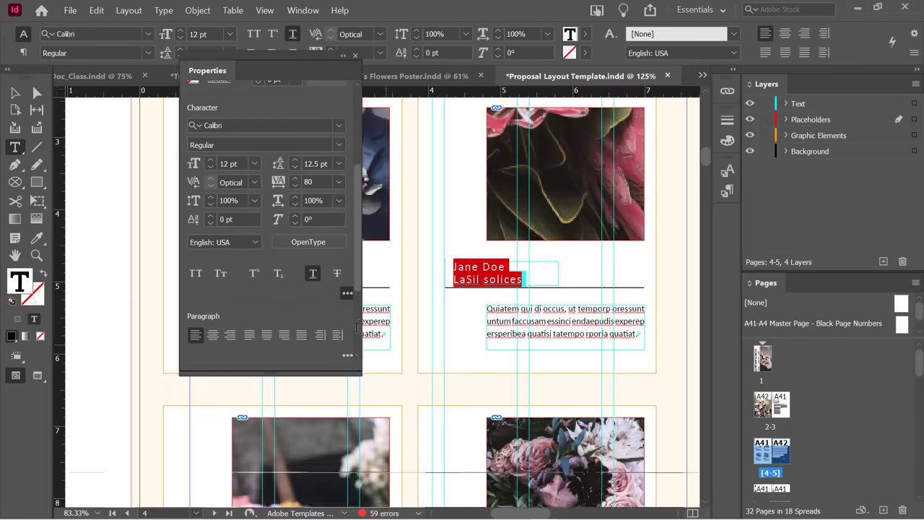
pyautogui.scroll(-2, 356, 327)
pyautogui.scroll(-3, 348, 291)
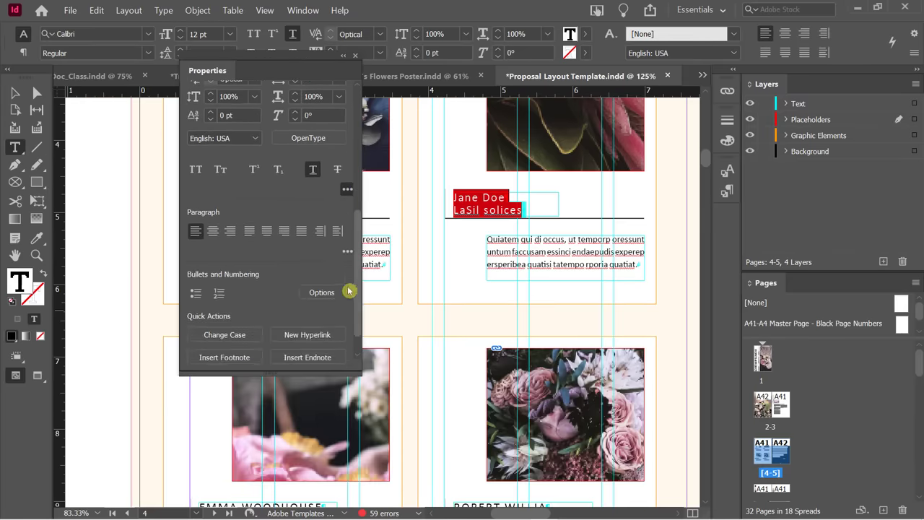
pyautogui.click(346, 251)
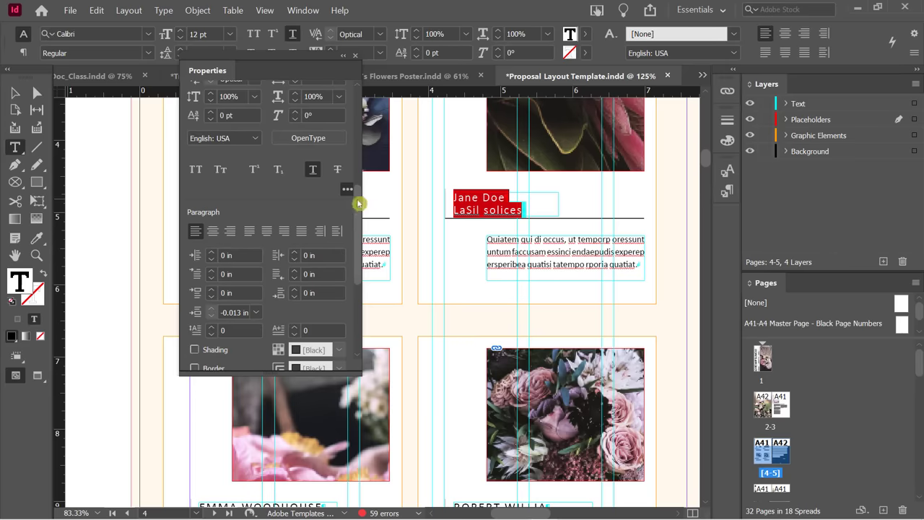
pyautogui.scroll(-3, 356, 223)
pyautogui.scroll(4, 361, 226)
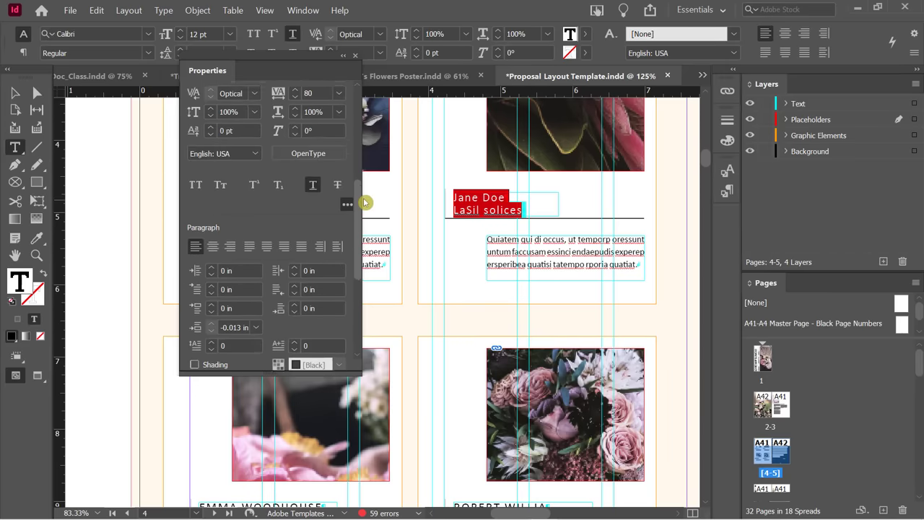
pyautogui.scroll(-2, 365, 203)
pyautogui.scroll(2, 365, 203)
pyautogui.scroll(-2, 365, 203)
pyautogui.scroll(1, 364, 203)
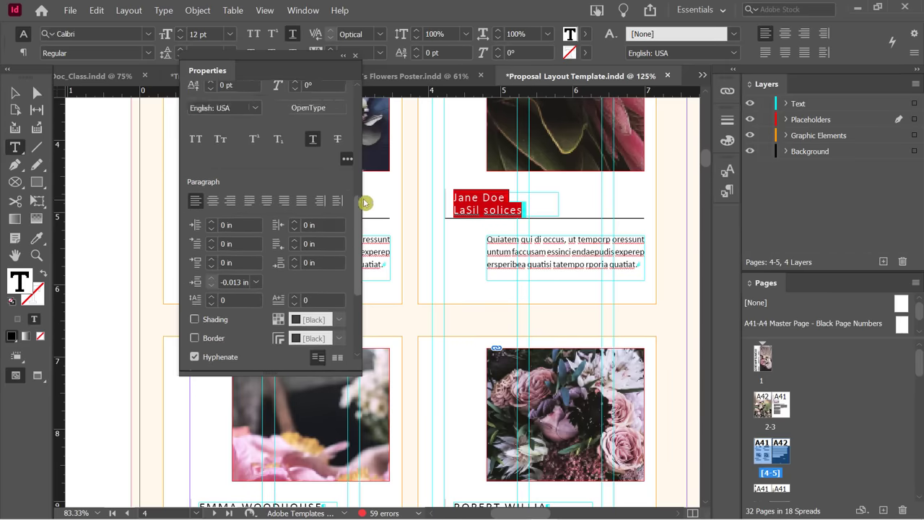
pyautogui.scroll(3, 364, 203)
pyautogui.moveTo(216, 62); pyautogui.dragTo(130, 109)
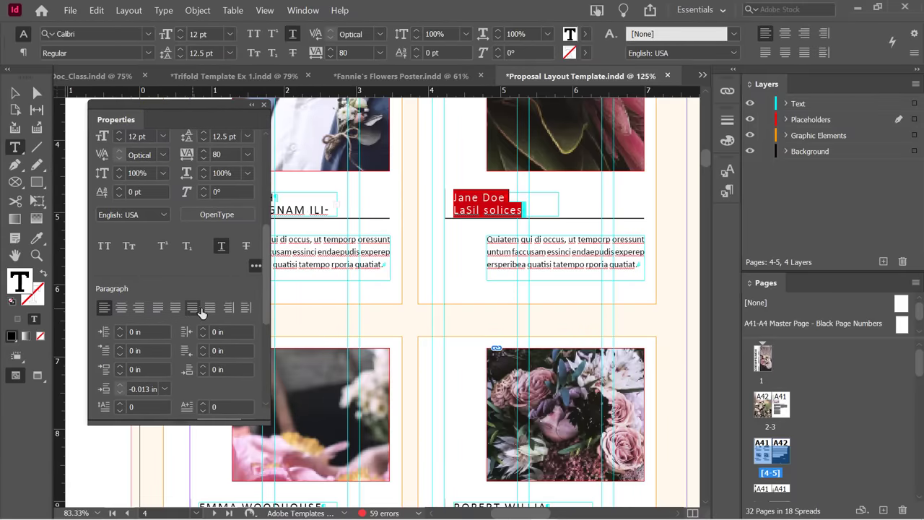
pyautogui.scroll(2, 267, 227)
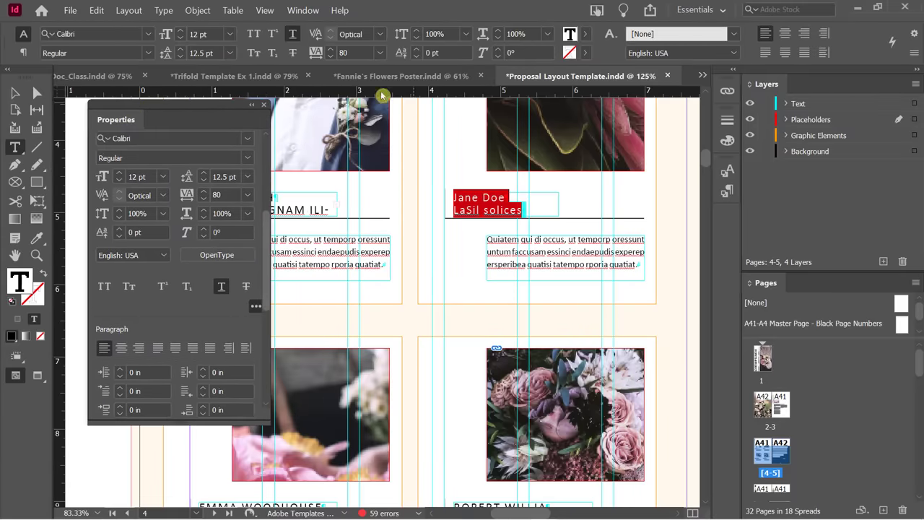
# Return to 03_HP_LongDoc_Class.indd and put the cursor in the BULBS intro paragraph for paragraph formatting.
pyautogui.click(93, 78)
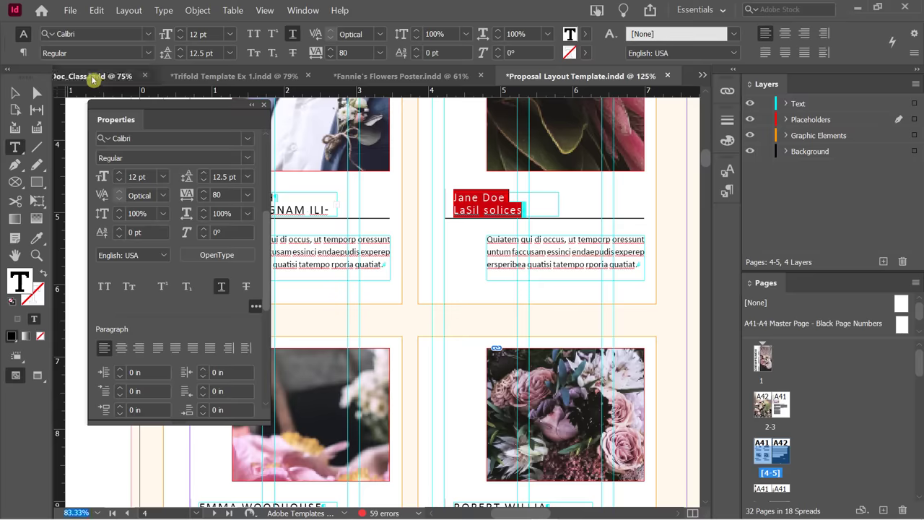
pyautogui.scroll(10, 473, 237)
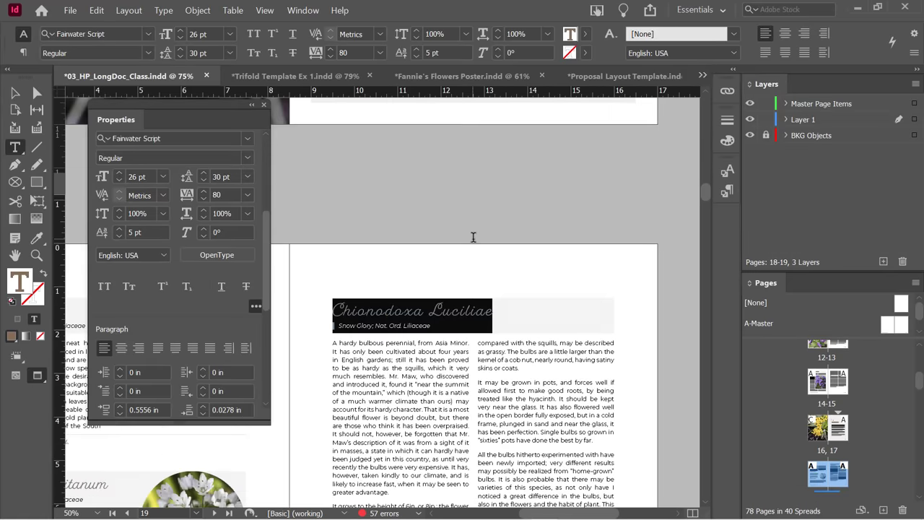
pyautogui.click(423, 252)
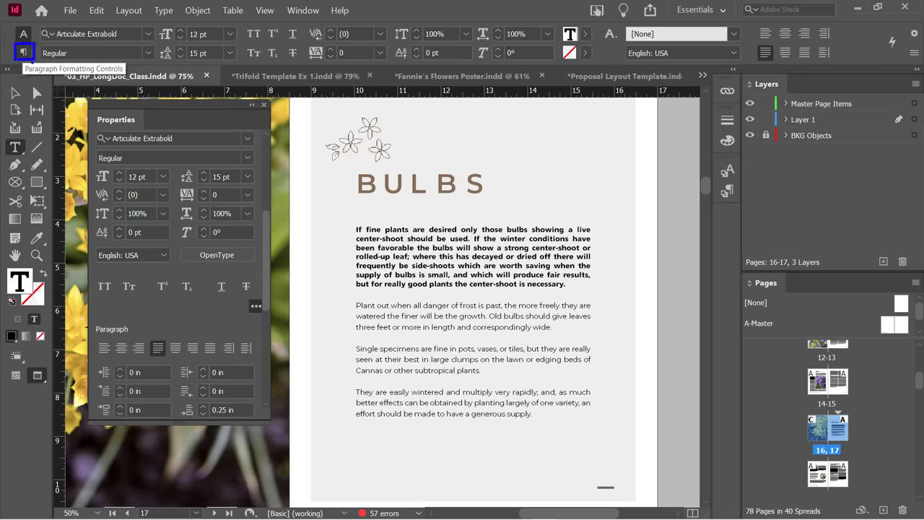
pyautogui.click(23, 52)
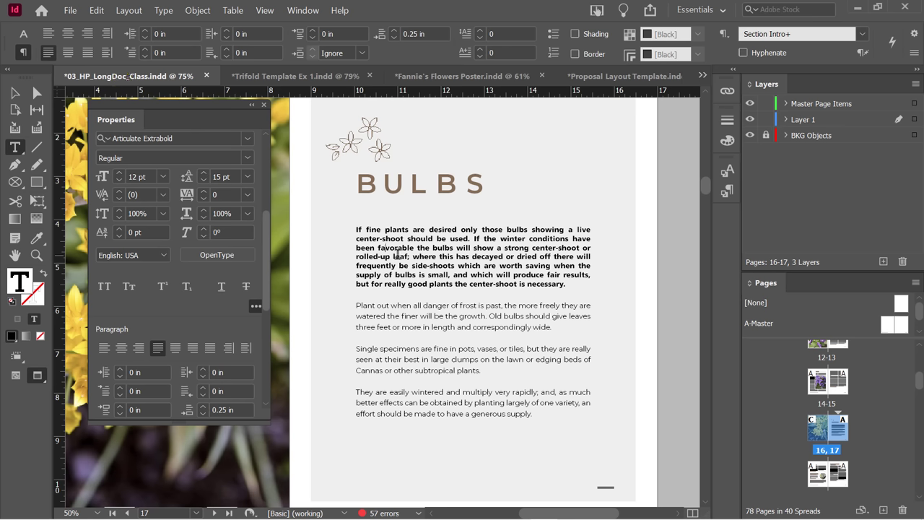
# Nudge the intro paragraph's left indent up three steps, then back to 0 in.
pyautogui.click(150, 33)
pyautogui.click(147, 31)
pyautogui.click(147, 31)
pyautogui.click(147, 31)
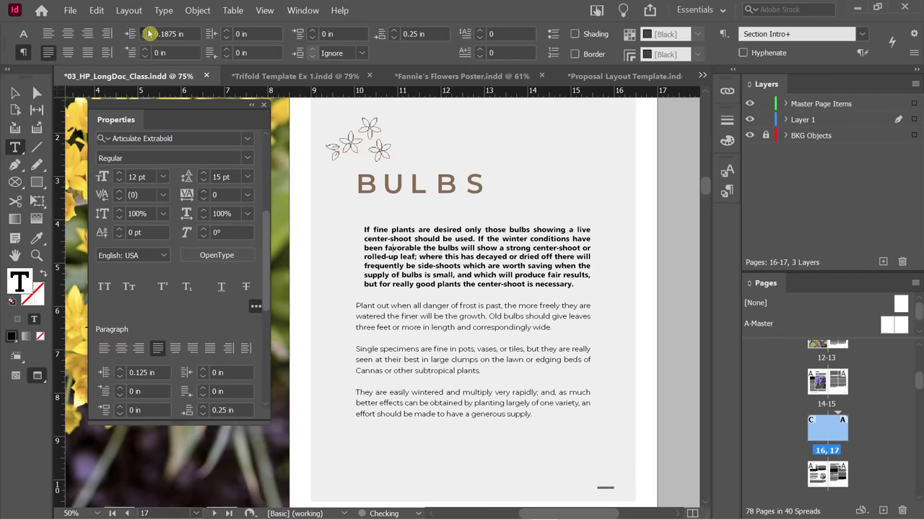
pyautogui.click(147, 31)
pyautogui.click(147, 31)
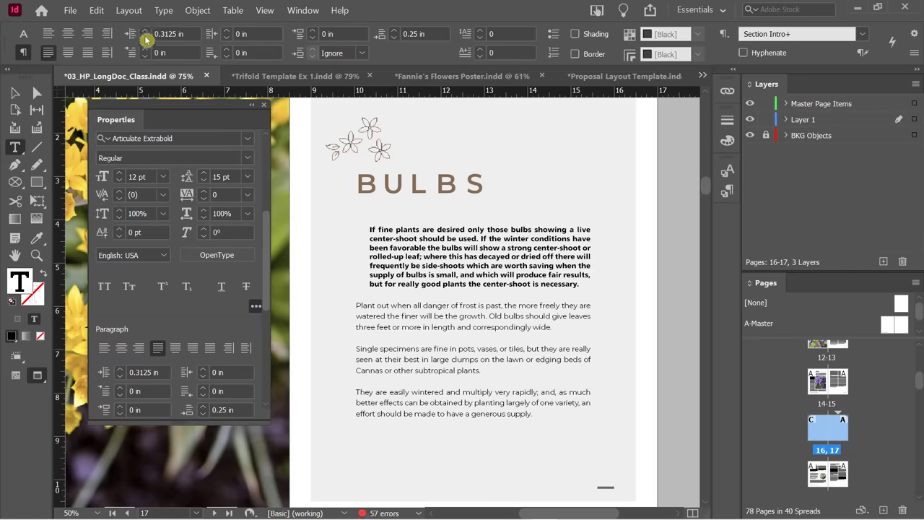
pyautogui.click(146, 37)
pyautogui.click(146, 38)
pyautogui.click(146, 38)
pyautogui.click(146, 37)
pyautogui.click(146, 38)
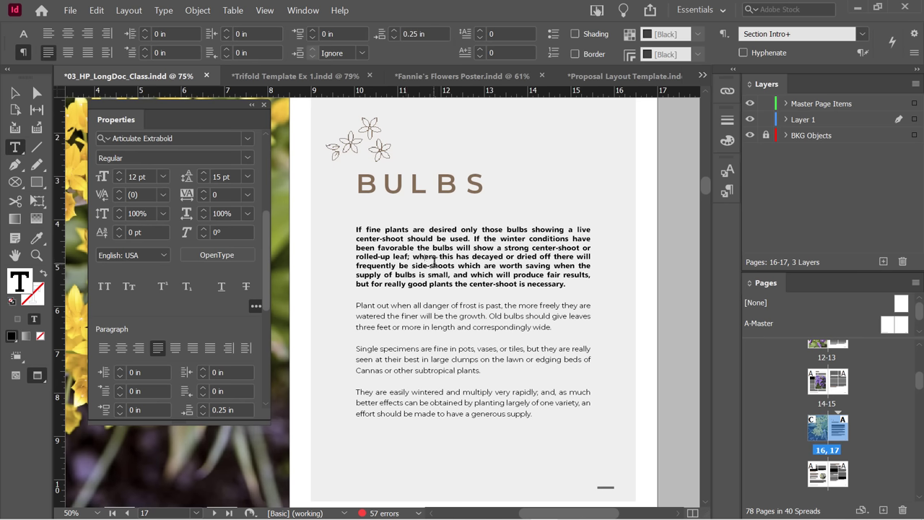
# Raise the intro paragraph's first-line left indent to 0.5 in.
pyautogui.click(145, 49)
pyautogui.click(145, 50)
pyautogui.click(145, 49)
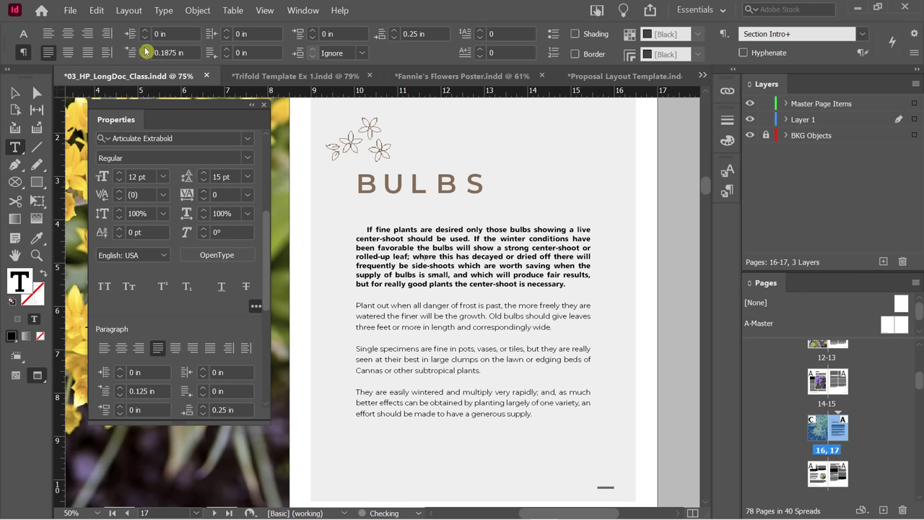
pyautogui.click(145, 49)
pyautogui.click(145, 49)
pyautogui.click(145, 49)
pyautogui.click(145, 49)
pyautogui.click(145, 49)
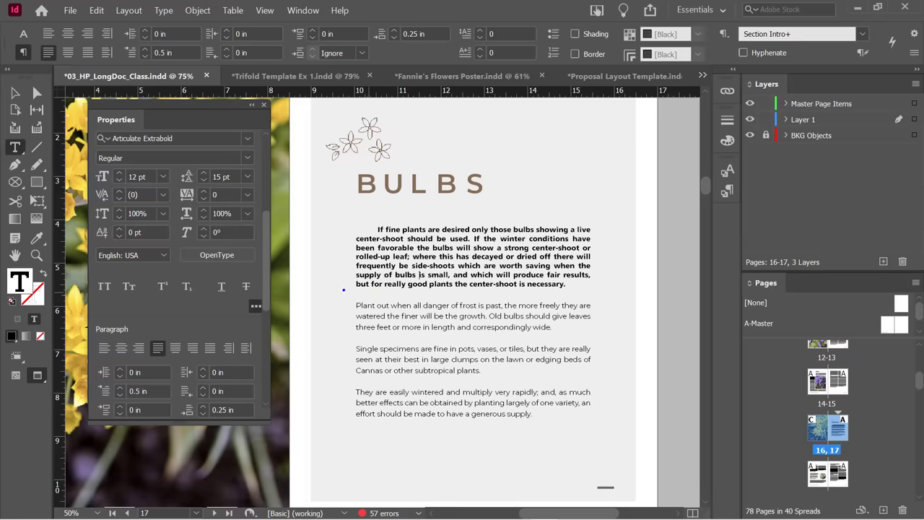
# Raise the intro paragraph's space after to 0.5 in, then return it to 0.25 in.
pyautogui.moveTo(344, 289); pyautogui.dragTo(597, 298)
pyautogui.press('Down')
pyautogui.press('Down')
pyautogui.press('Down')
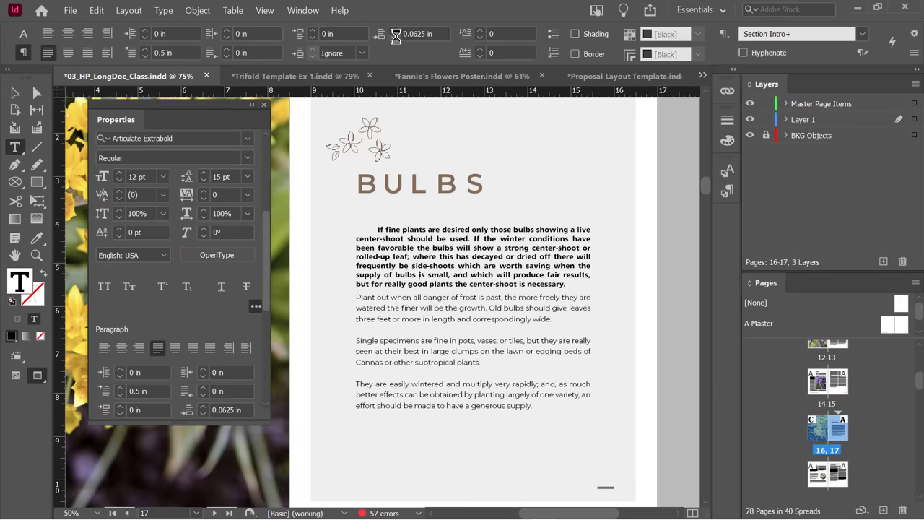
pyautogui.click(394, 29)
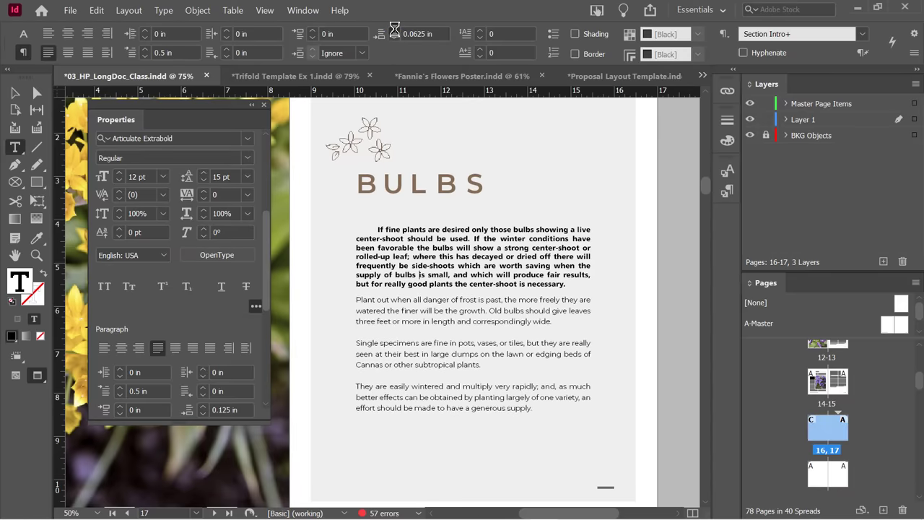
pyautogui.click(394, 30)
pyautogui.click(394, 30)
pyautogui.click(394, 30)
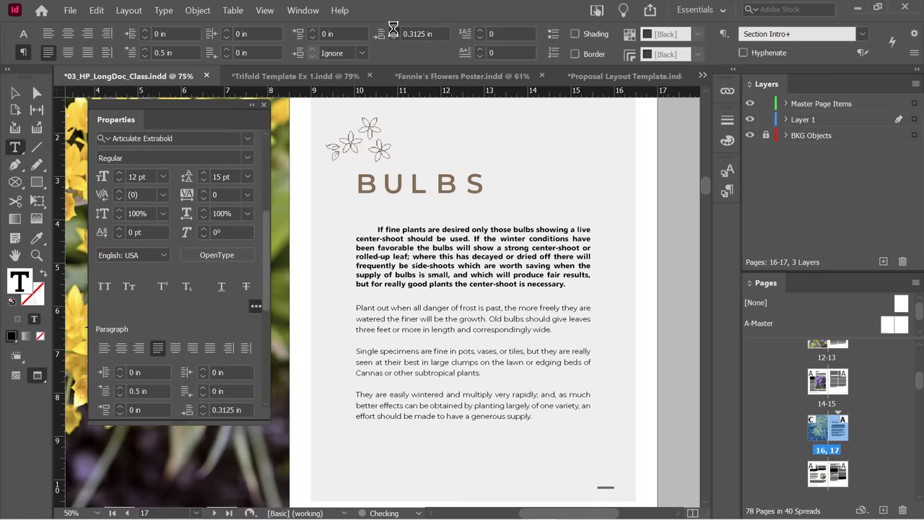
pyautogui.click(394, 30)
pyautogui.click(395, 30)
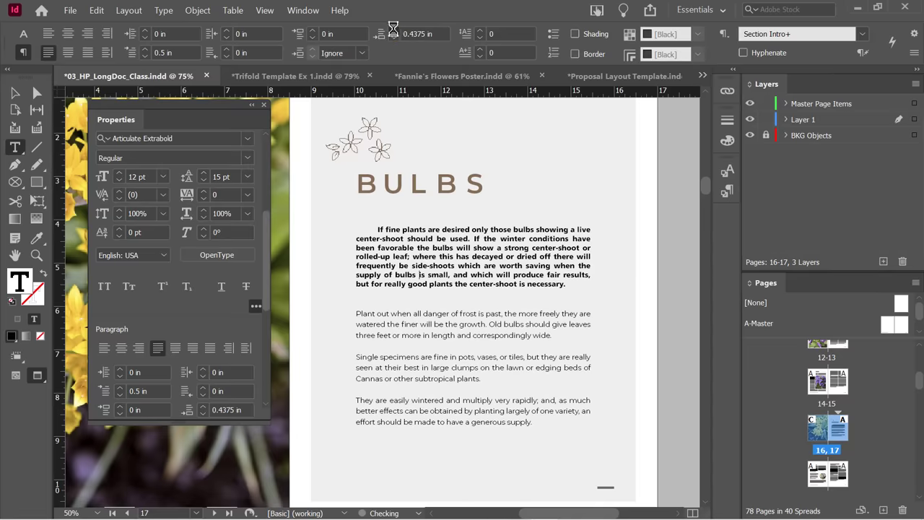
pyautogui.click(395, 30)
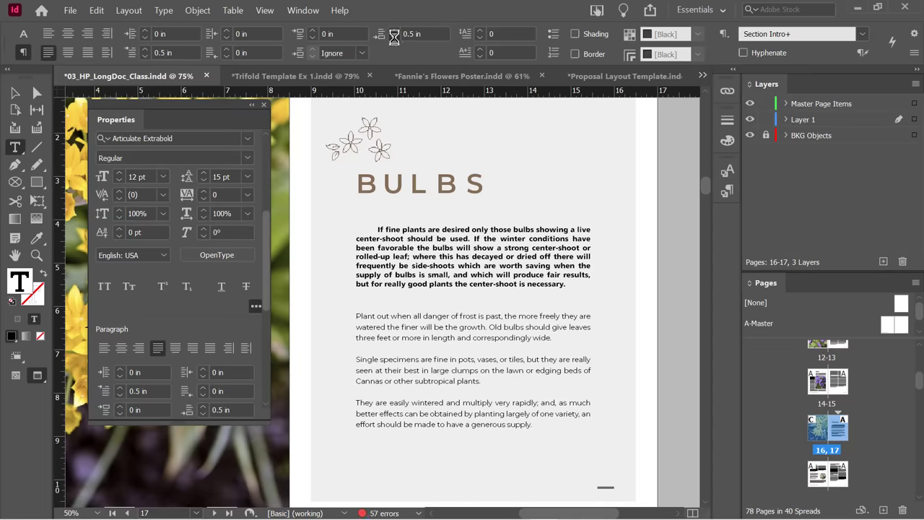
pyautogui.click(395, 42)
pyautogui.click(396, 42)
pyautogui.click(395, 42)
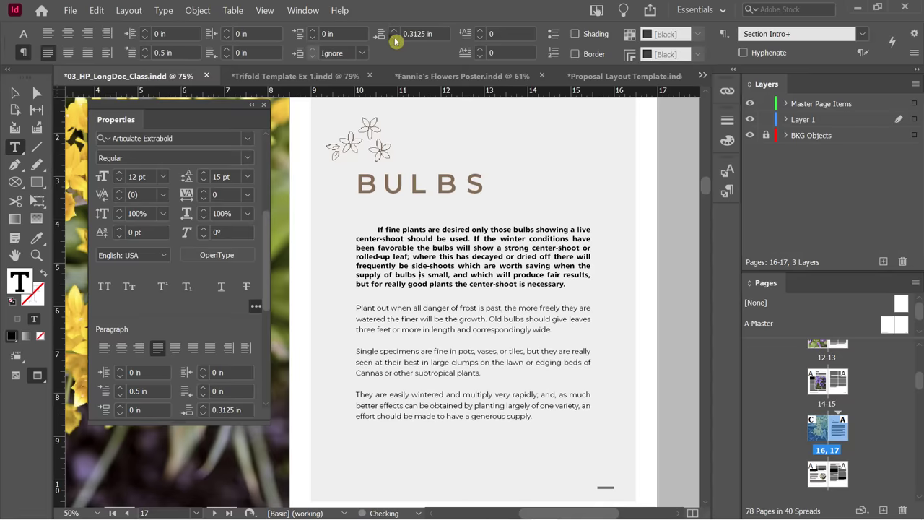
pyautogui.click(396, 42)
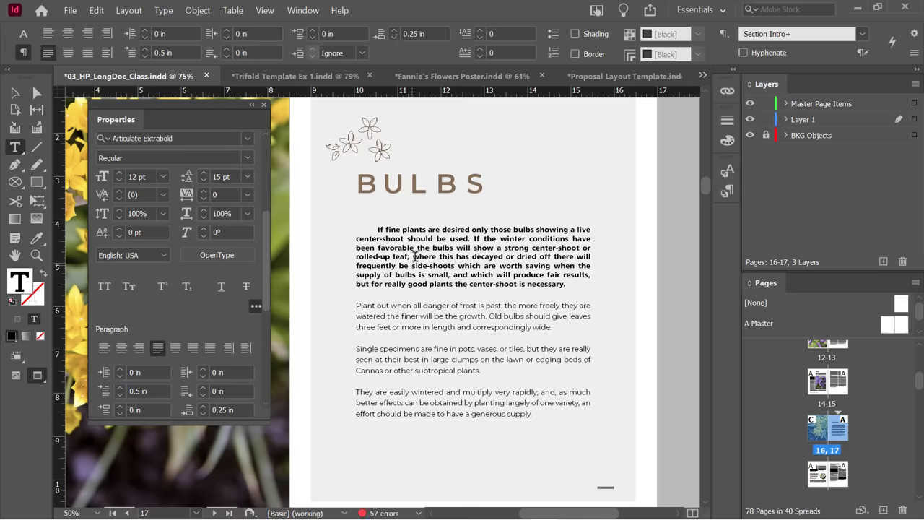
# Add a little space before the intro paragraph, then set it back to 0 in.
pyautogui.click(313, 31)
pyautogui.click(313, 32)
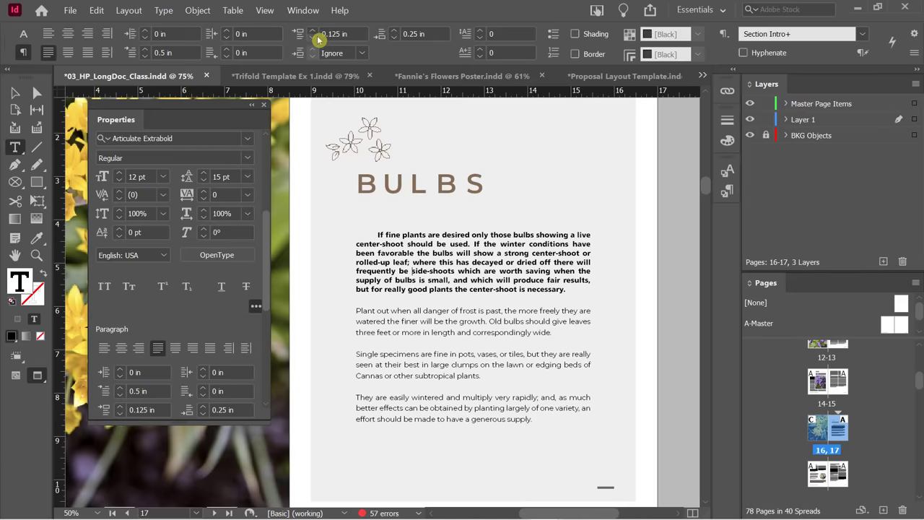
pyautogui.click(313, 40)
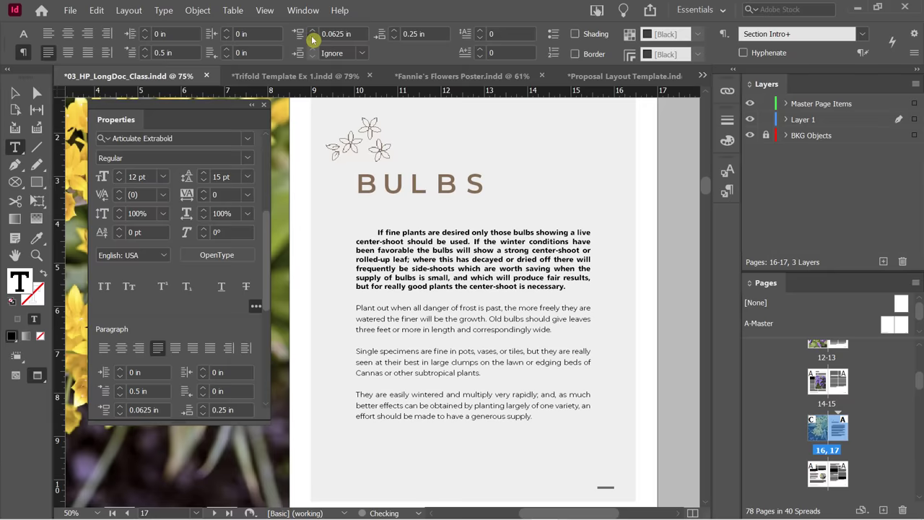
pyautogui.click(313, 41)
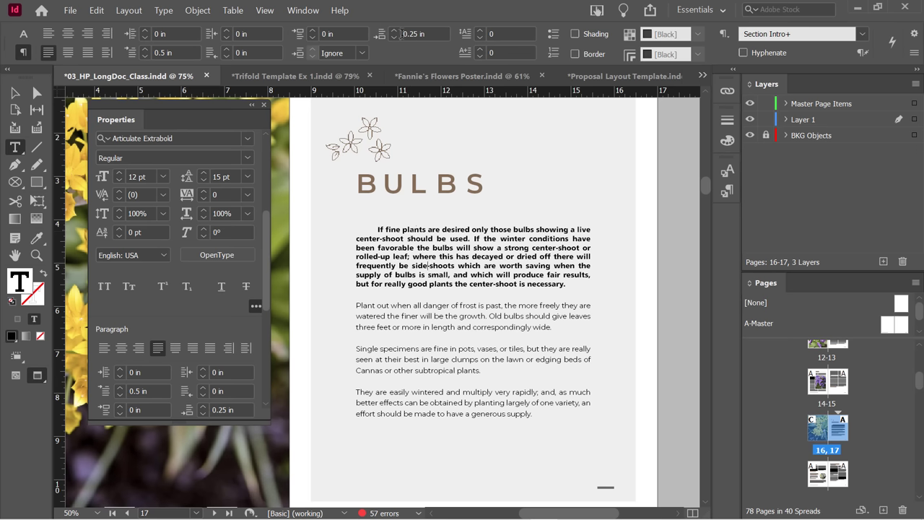
# Lower the intro paragraph's first-line left indent from 0.5 in to 0 in.
pyautogui.click(146, 57)
pyautogui.click(146, 57)
pyautogui.click(145, 57)
pyautogui.click(146, 57)
pyautogui.click(146, 57)
pyautogui.click(146, 57)
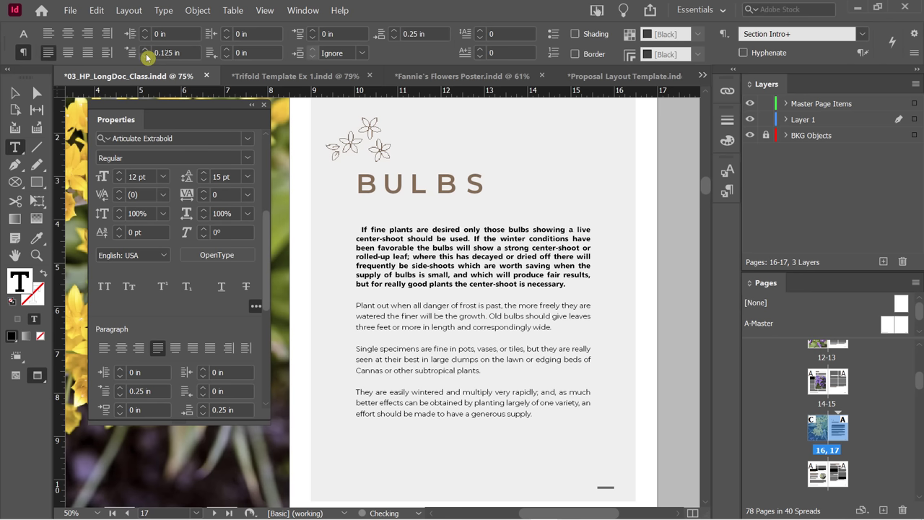
pyautogui.click(146, 57)
pyautogui.click(146, 57)
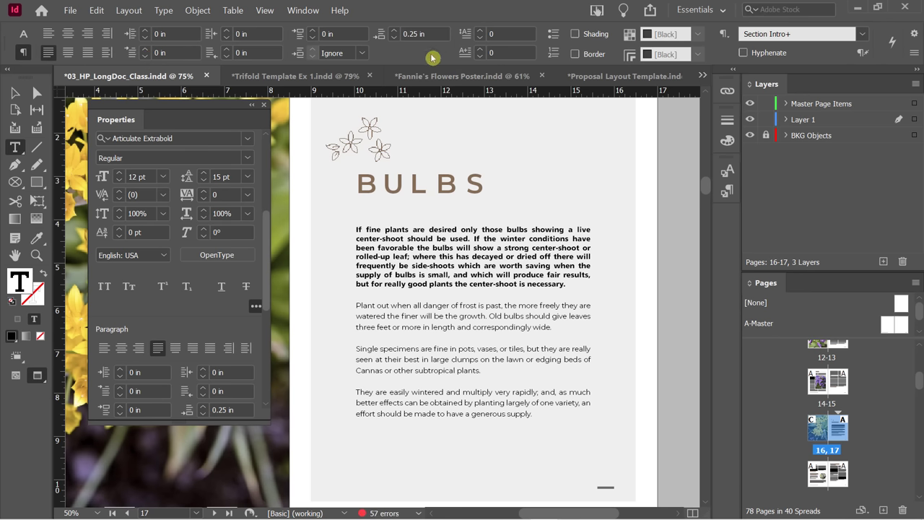
# Give the intro paragraph a drop cap three lines deep.
pyautogui.click(480, 32)
pyautogui.click(480, 32)
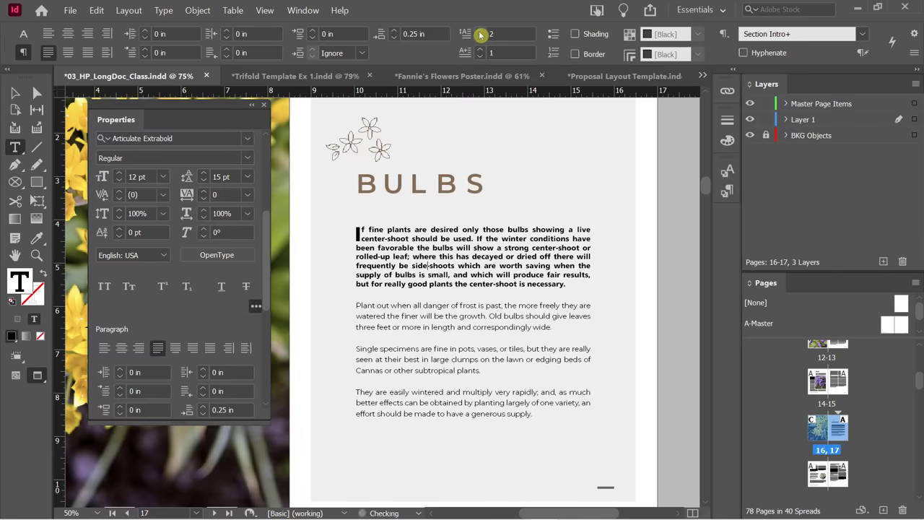
pyautogui.click(480, 32)
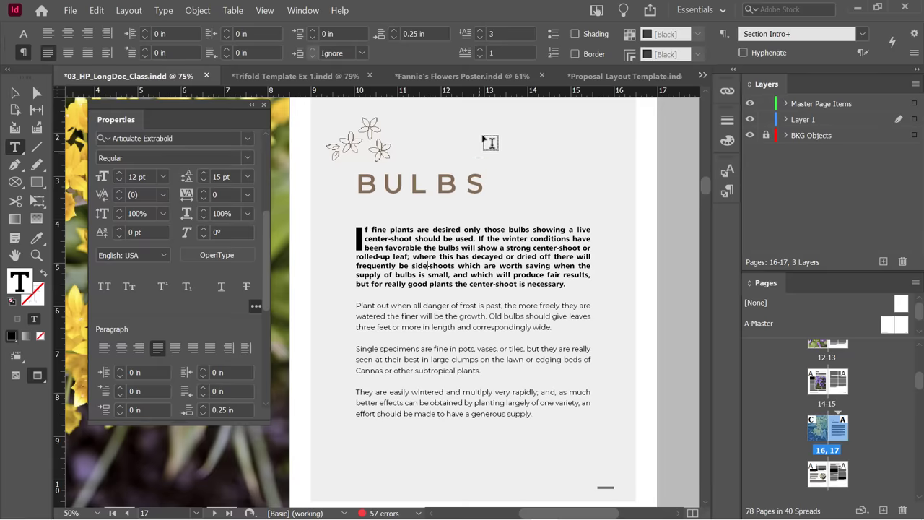
pyautogui.click(480, 50)
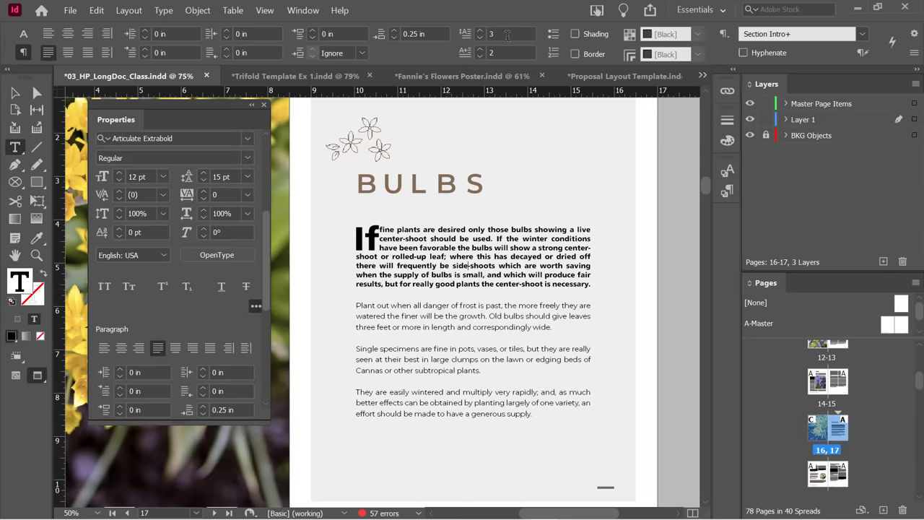
# Extend the drop cap characters to 'If fine', then reduce it to the single letter I.
pyautogui.click(481, 51)
pyautogui.click(481, 50)
pyautogui.click(481, 50)
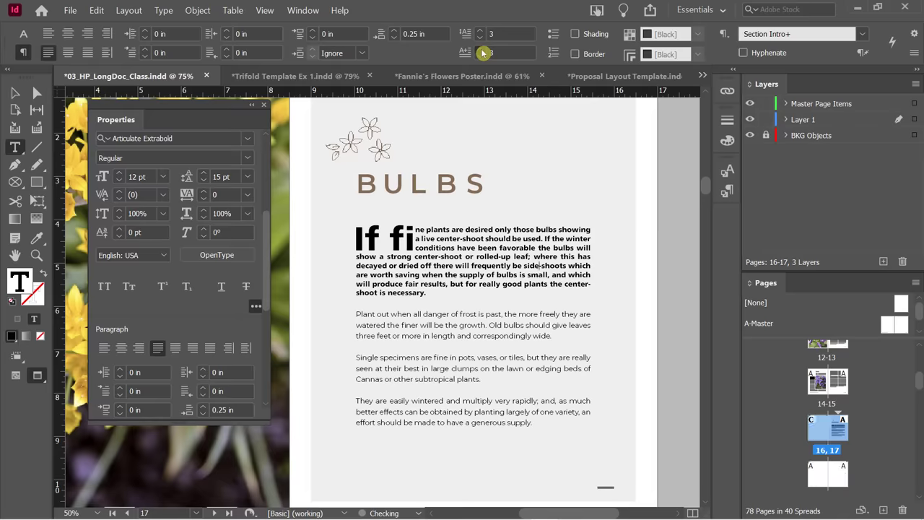
pyautogui.click(481, 50)
pyautogui.click(481, 50)
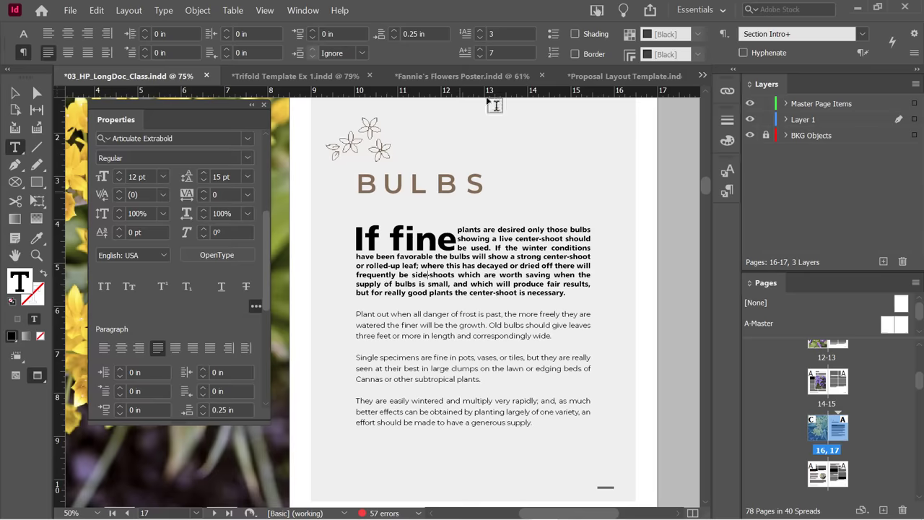
pyautogui.click(480, 57)
pyautogui.click(480, 58)
pyautogui.click(480, 57)
pyautogui.click(480, 57)
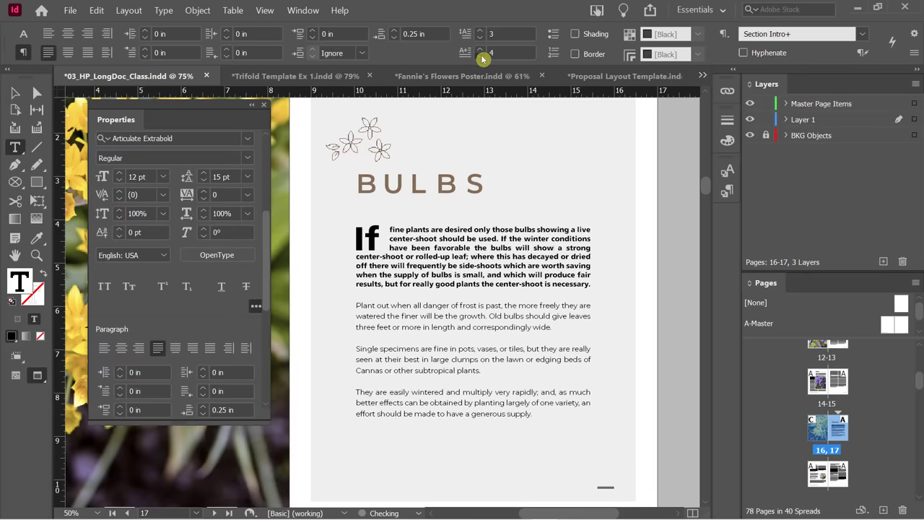
pyautogui.click(480, 57)
pyautogui.click(480, 57)
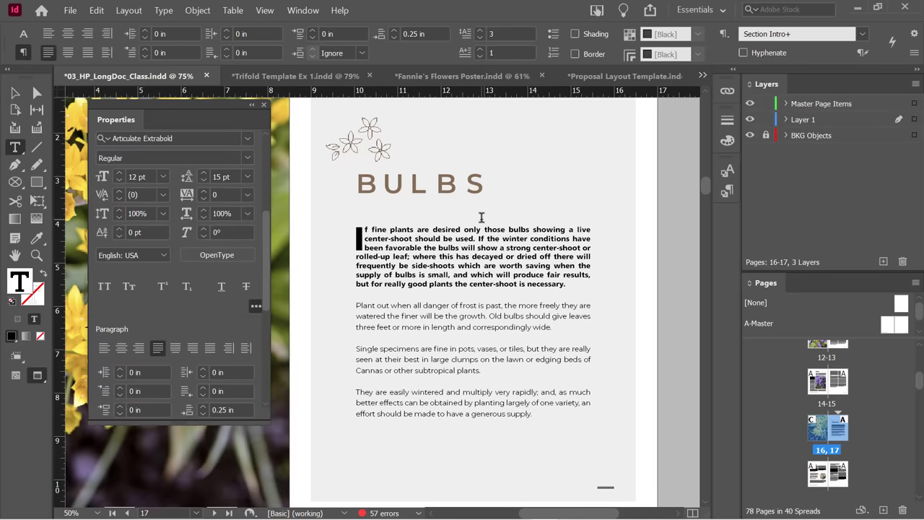
# Give the first Chionodoxa paragraph a one-character drop cap three lines deep.
pyautogui.scroll(-10, 480, 216)
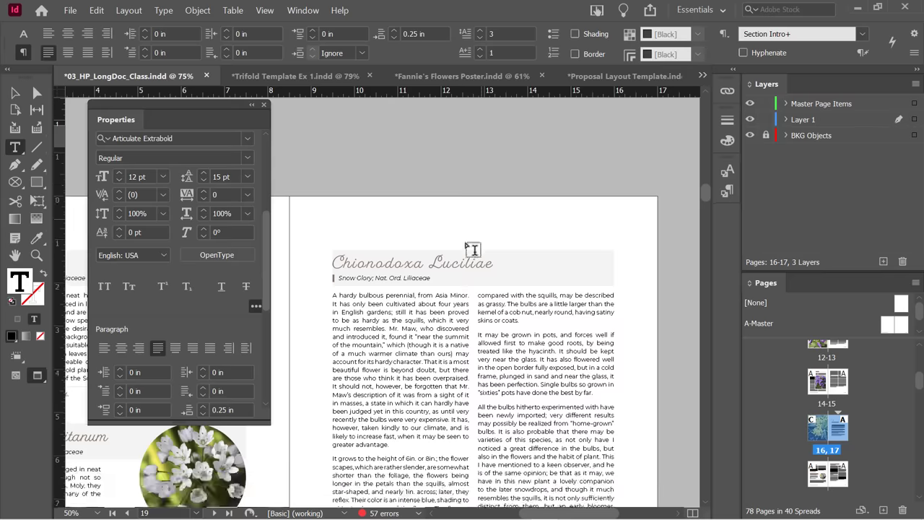
pyautogui.click(369, 303)
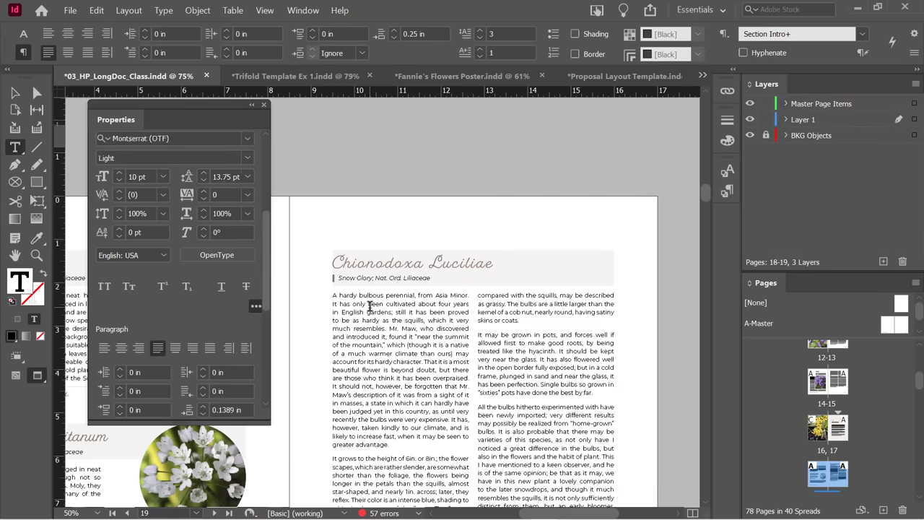
pyautogui.click(480, 30)
pyautogui.click(480, 30)
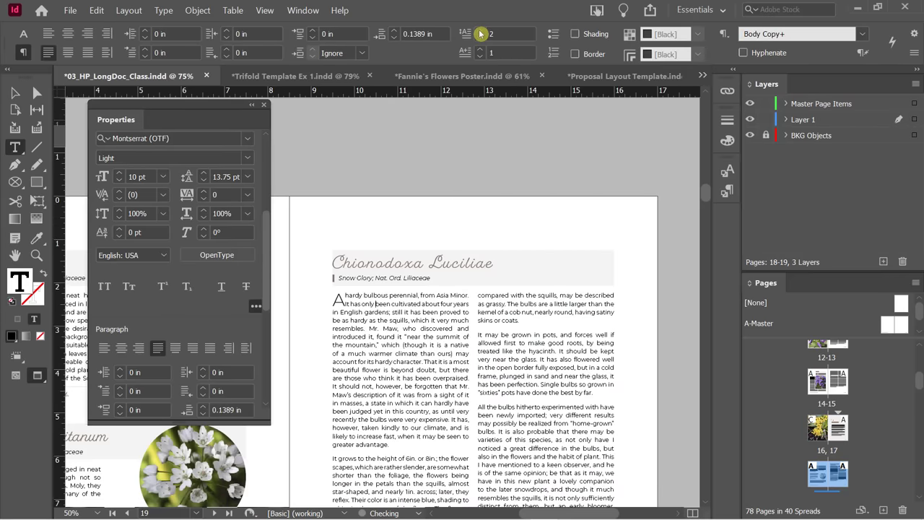
pyautogui.click(480, 31)
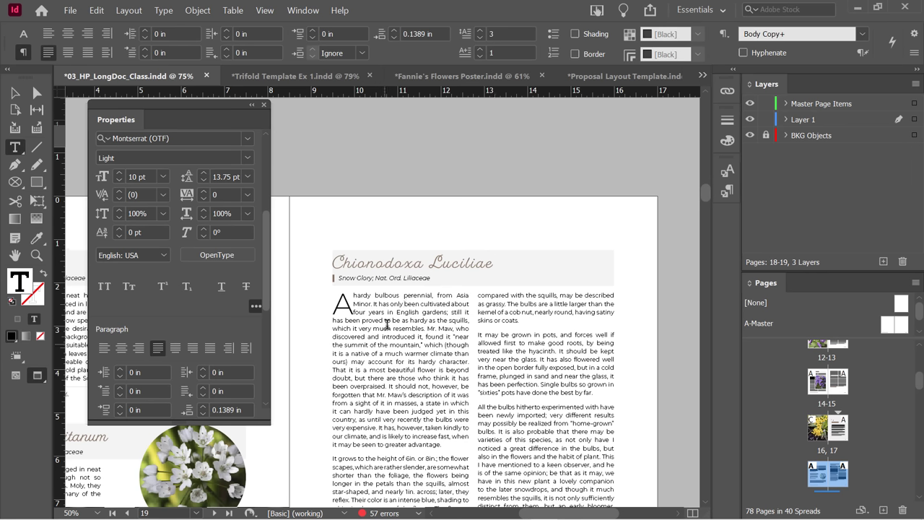
# Click around the paragraph and select the drop cap letter A to check it.
pyautogui.click(377, 366)
pyautogui.click(390, 344)
pyautogui.doubleClick(346, 303)
pyautogui.click(384, 344)
pyautogui.moveTo(267, 235); pyautogui.dragTo(286, 155)
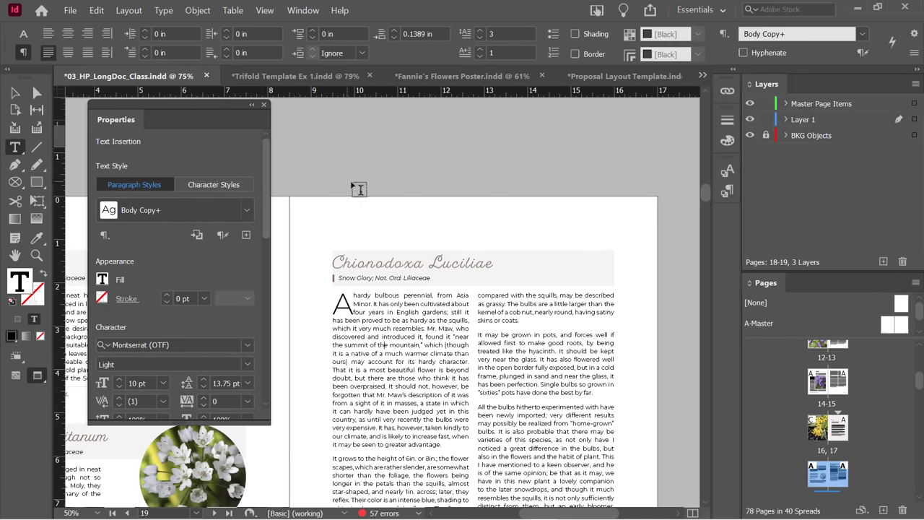
# Switch to character formatting controls, reposition the floating panel, and select the threaded text frame.
pyautogui.click(21, 34)
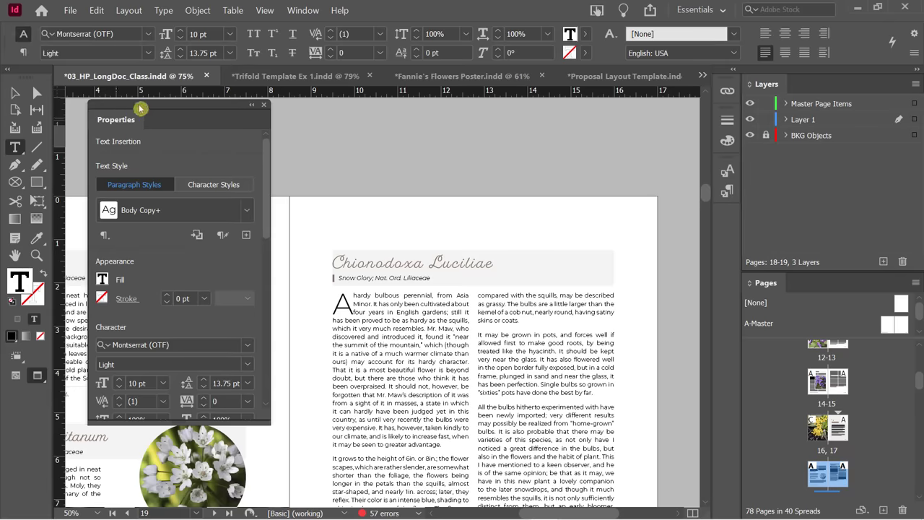
pyautogui.moveTo(137, 108); pyautogui.dragTo(141, 123)
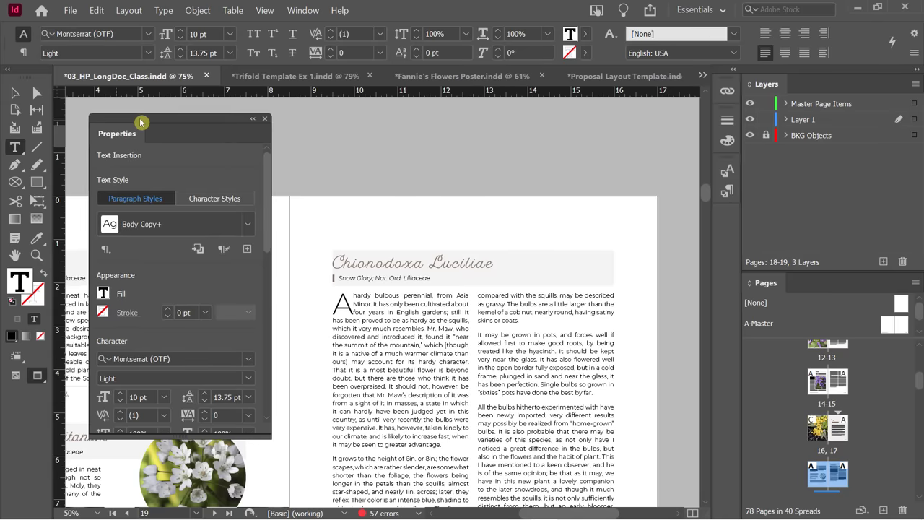
pyautogui.moveTo(268, 170); pyautogui.dragTo(265, 154)
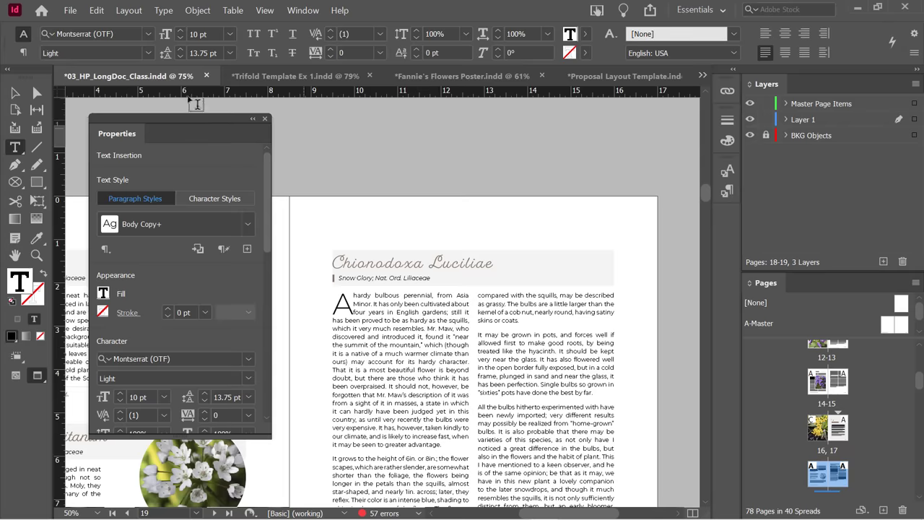
pyautogui.click(12, 95)
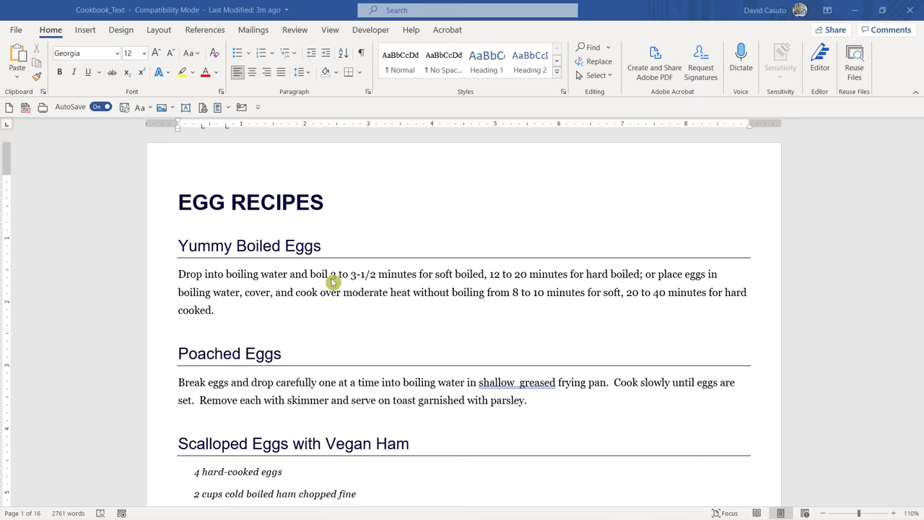
# Browse the Yummy Boiled, Poached and Scalloped Eggs recipes in Cookbook_Text, then close it.
pyautogui.scroll(-8, 271, 292)
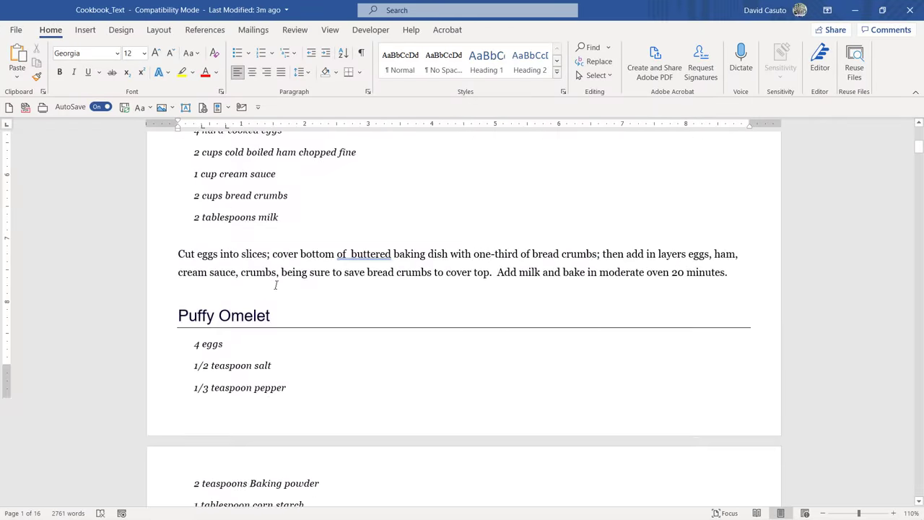
pyautogui.scroll(-20, 275, 285)
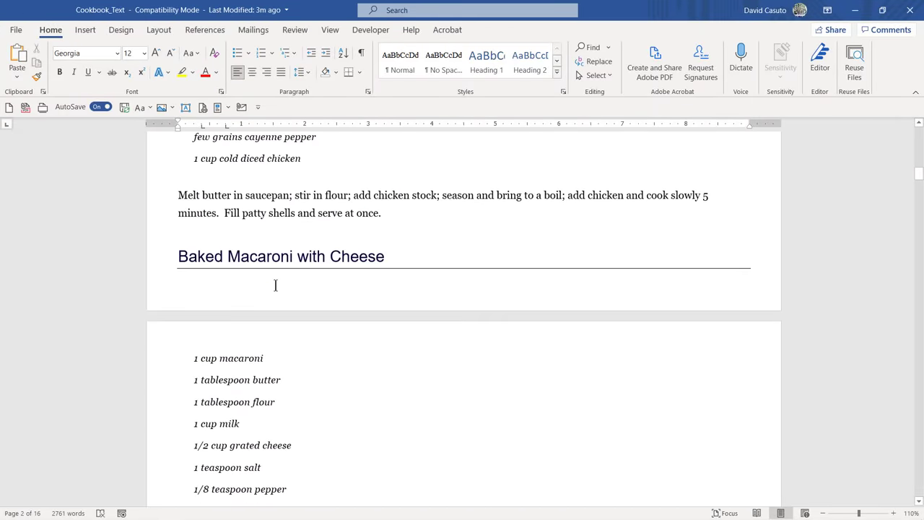
pyautogui.scroll(-9, 275, 285)
pyautogui.scroll(11, 275, 285)
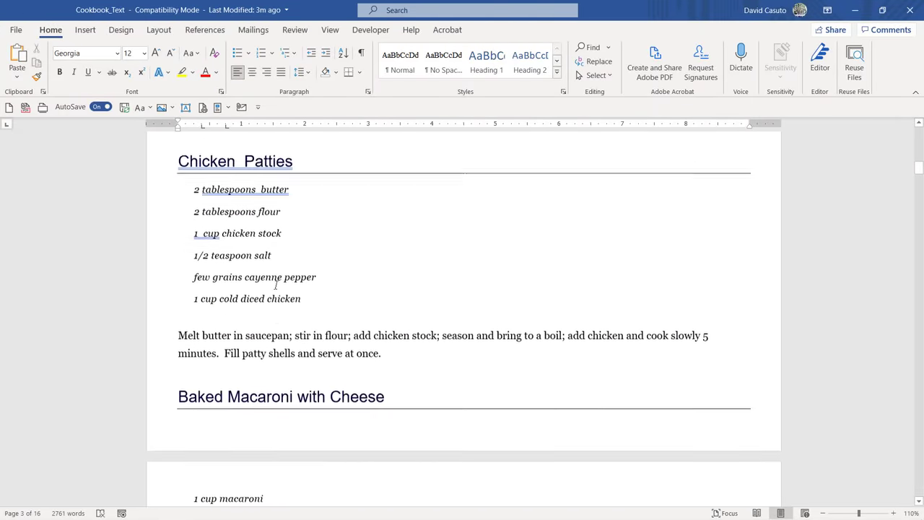
pyautogui.scroll(14, 275, 285)
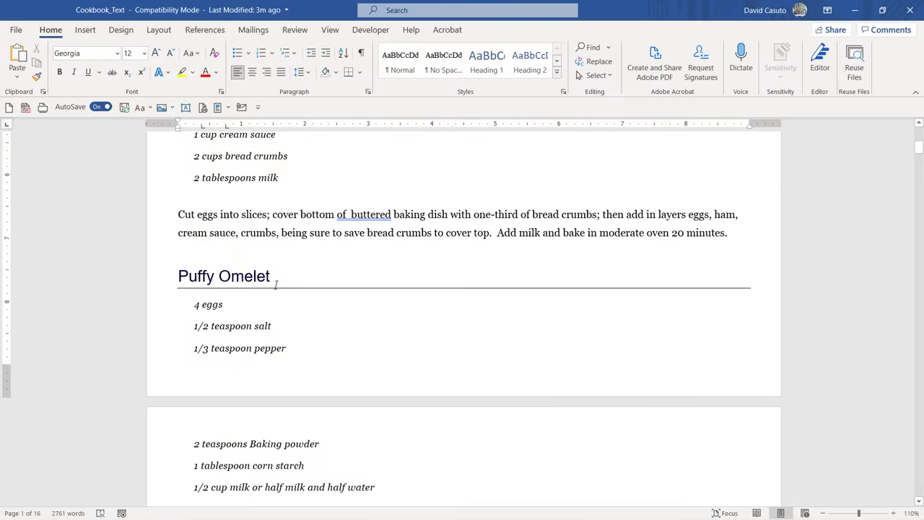
pyautogui.scroll(6, 275, 285)
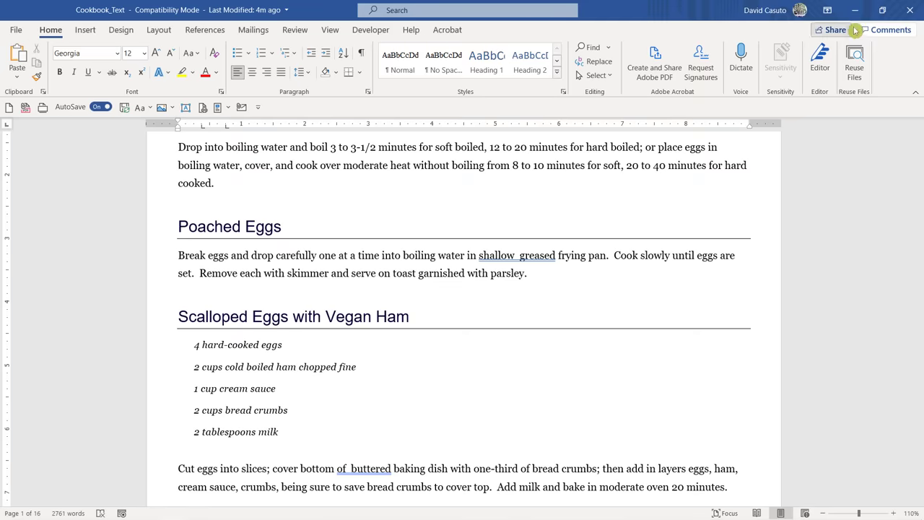
pyautogui.click(913, 13)
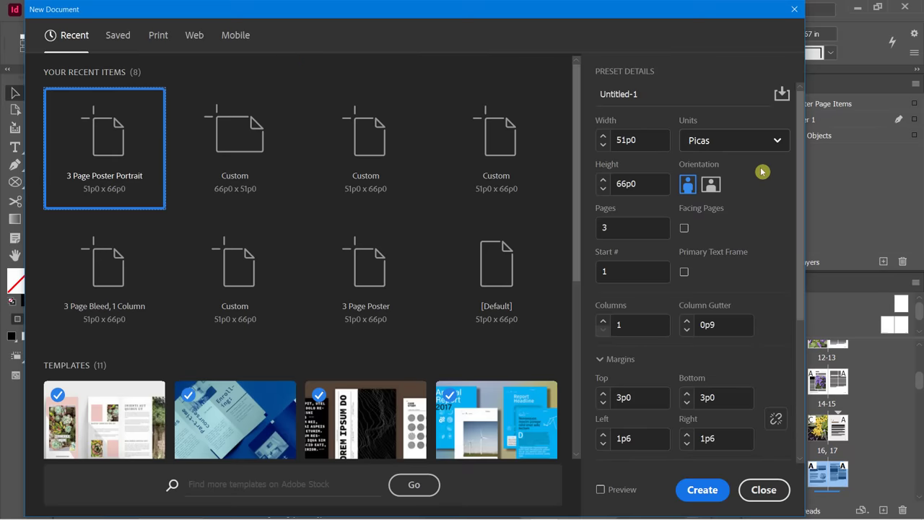
# Set the new document's units to Inches and create the 3-page 8.5 × 11 in document.
pyautogui.click(711, 143)
pyautogui.click(704, 214)
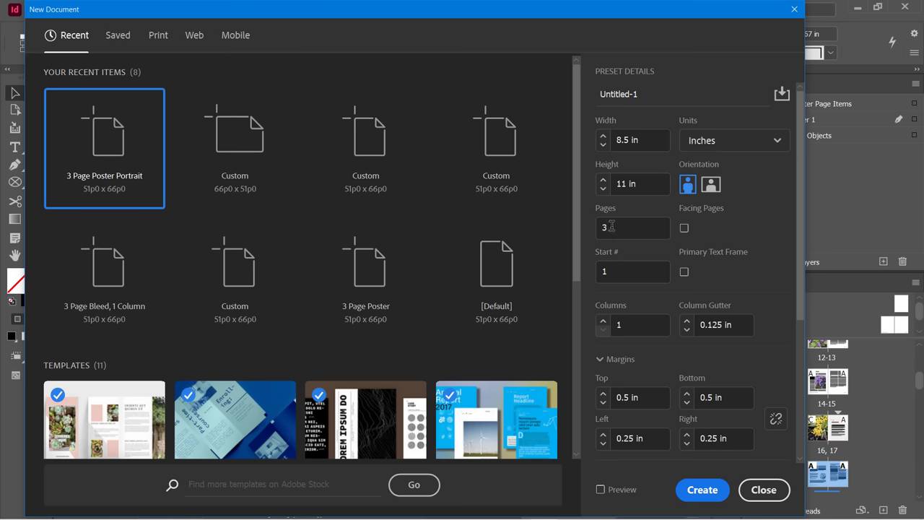
pyautogui.click(712, 491)
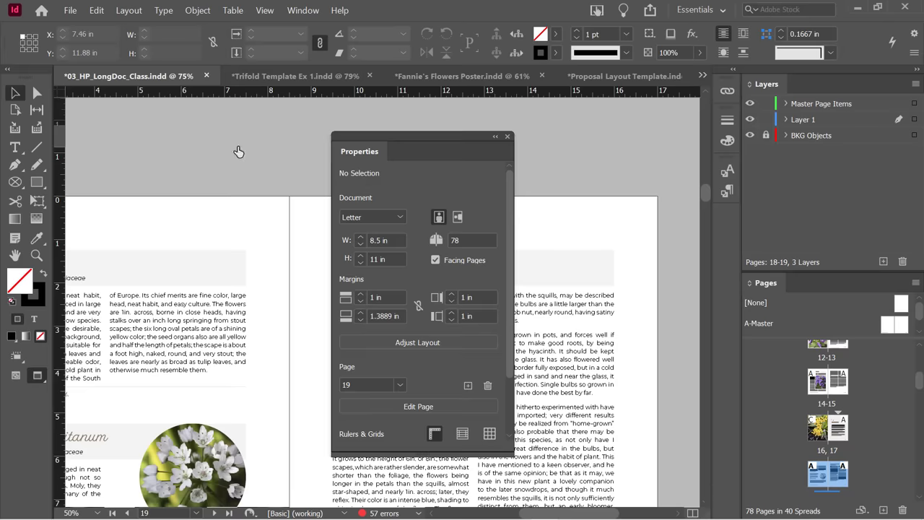
# Move the floating Properties panel aside to see page 1 of Untitled-1.
pyautogui.moveTo(408, 138); pyautogui.dragTo(171, 163)
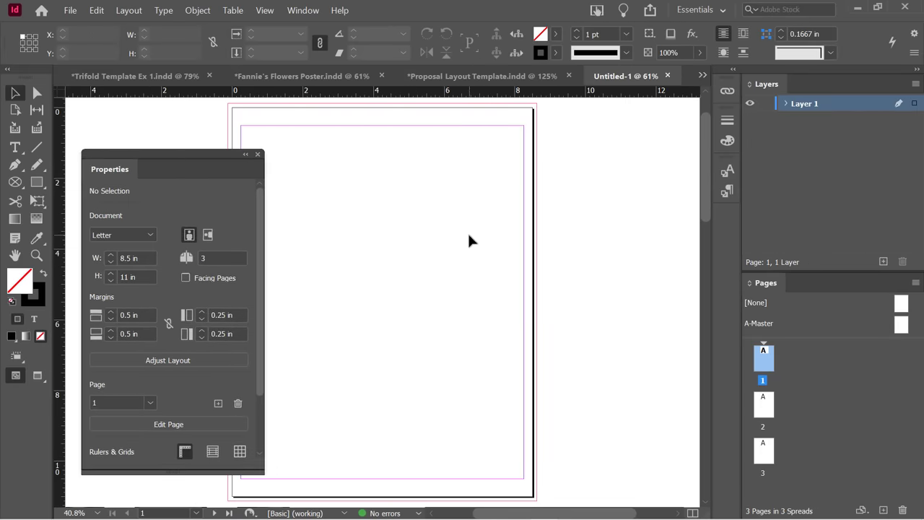
pyautogui.scroll(-1, 480, 247)
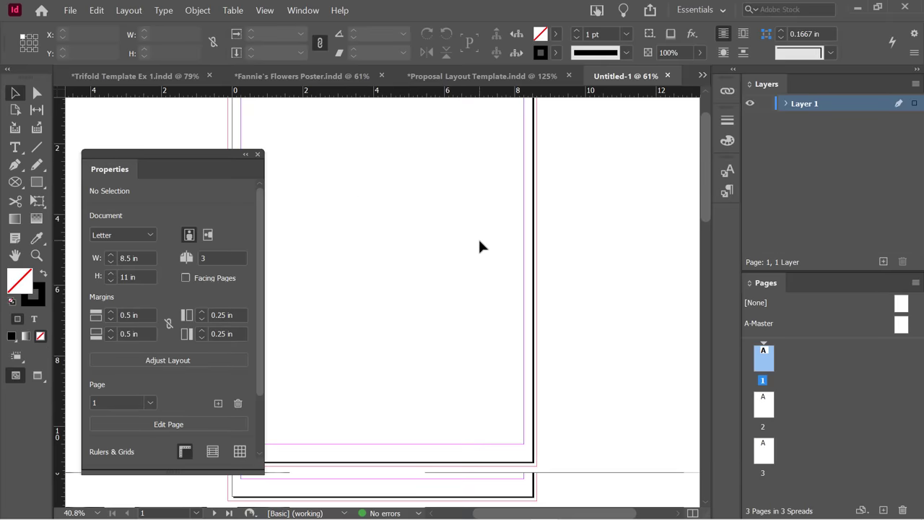
pyautogui.scroll(-3, 480, 247)
pyautogui.scroll(2, 486, 248)
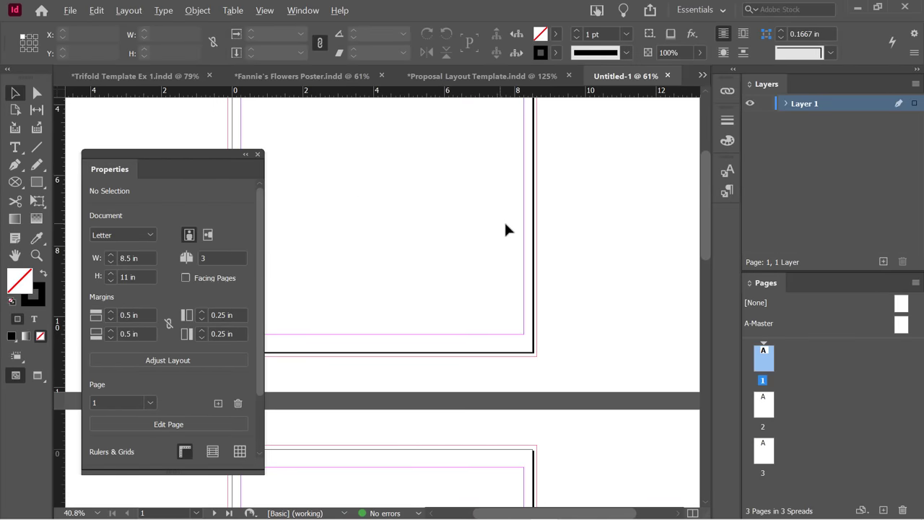
pyautogui.scroll(-1, 504, 220)
pyautogui.scroll(3, 508, 222)
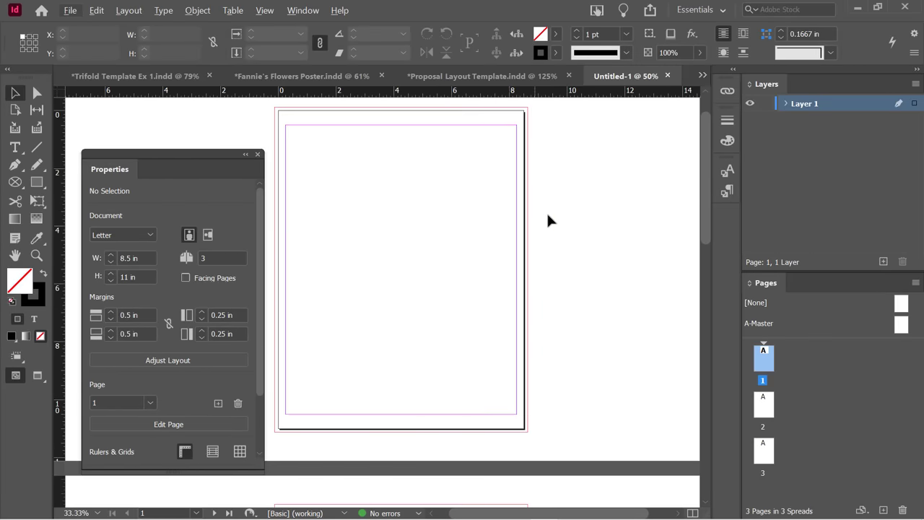
pyautogui.moveTo(192, 154); pyautogui.dragTo(183, 115)
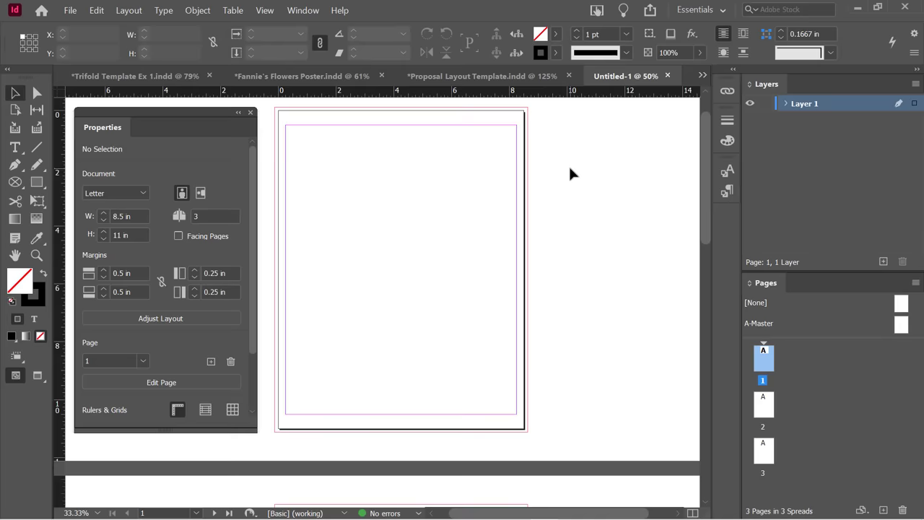
# Place Cookbook_Text.docx from the Courseware folder with Show Import Options enabled.
pyautogui.click(73, 13)
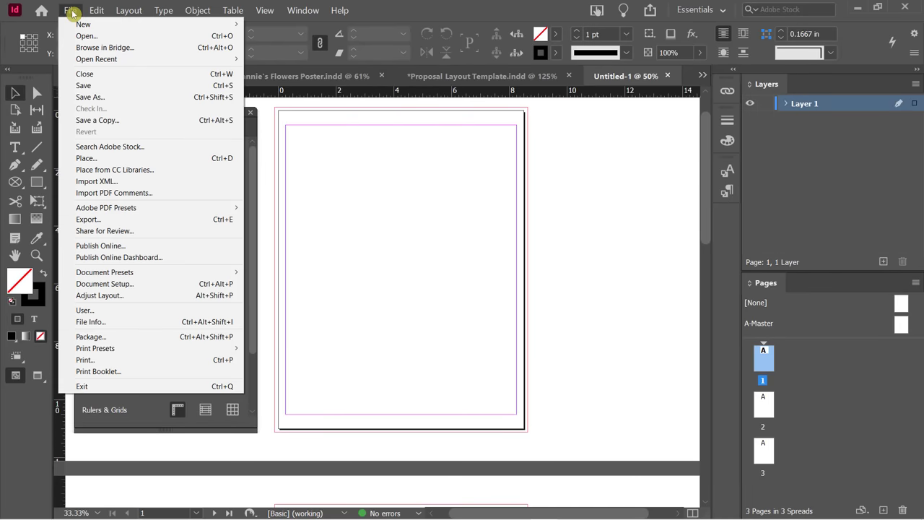
pyautogui.click(222, 157)
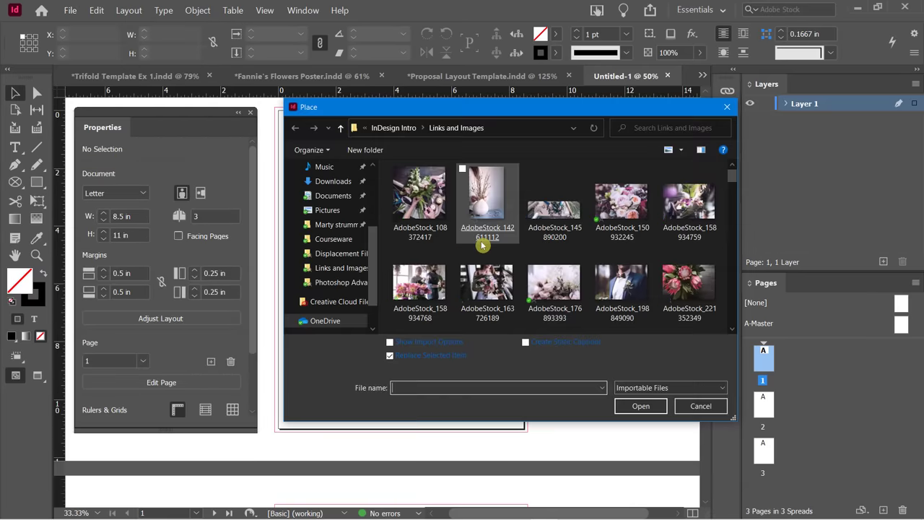
pyautogui.click(385, 129)
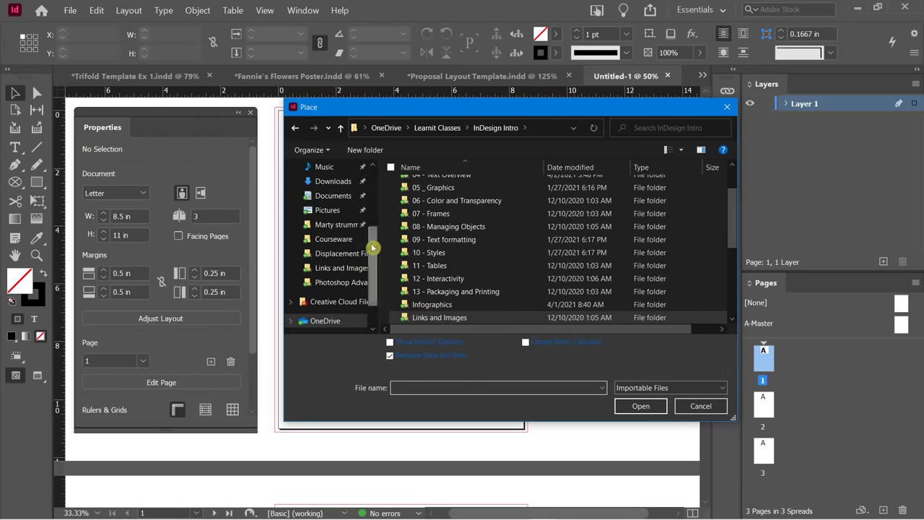
pyautogui.moveTo(372, 248); pyautogui.dragTo(369, 178)
pyautogui.click(336, 190)
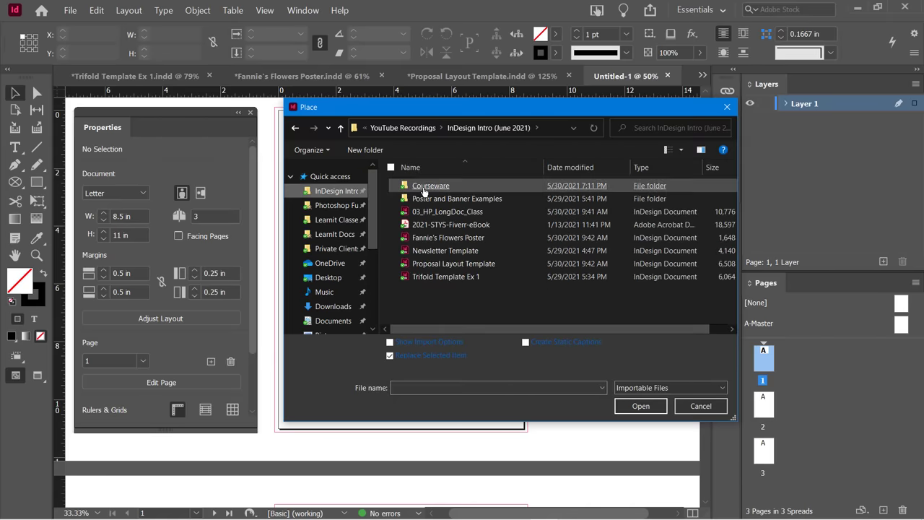
pyautogui.doubleClick(426, 186)
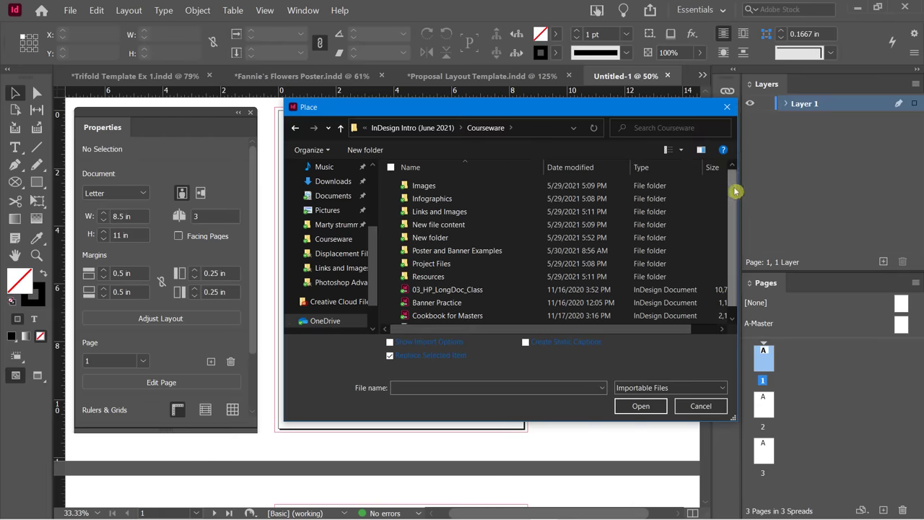
pyautogui.moveTo(736, 192); pyautogui.dragTo(734, 231)
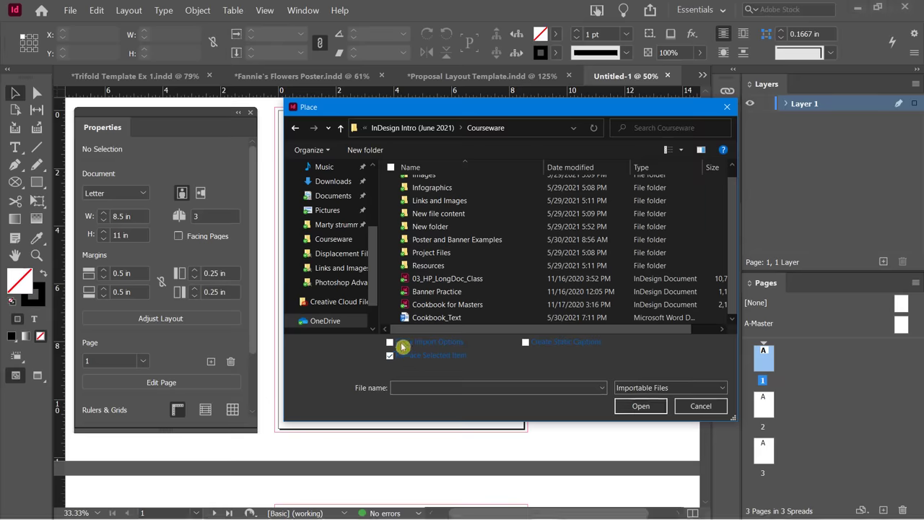
pyautogui.click(397, 345)
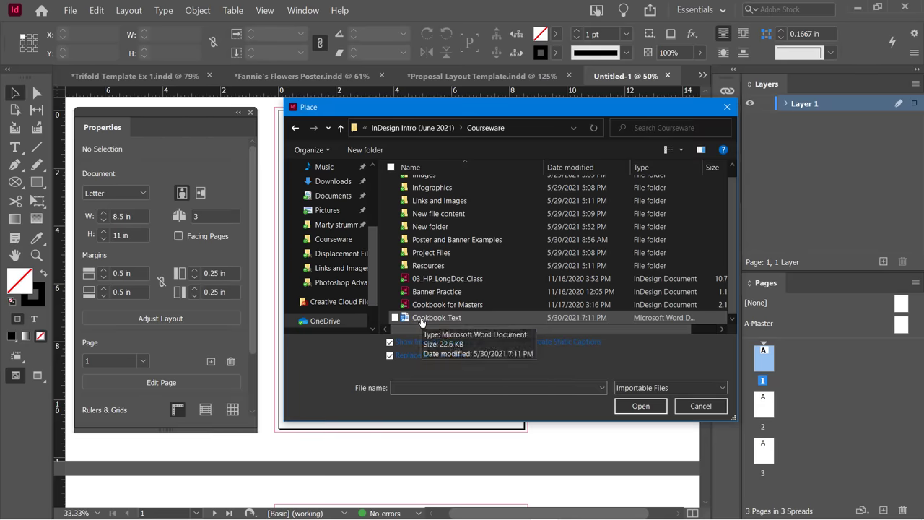
pyautogui.doubleClick(433, 318)
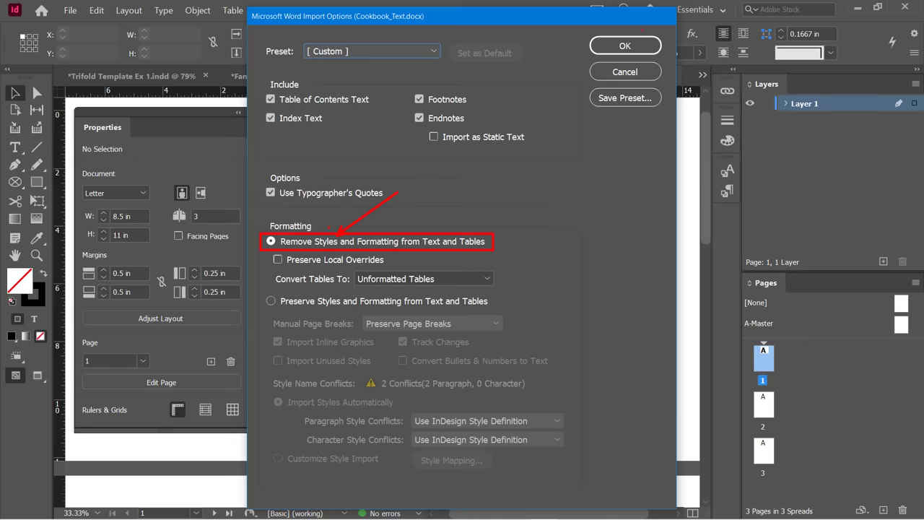
# Accept the Word import options with styles removed and place the recipe text on page 1.
pyautogui.click(623, 46)
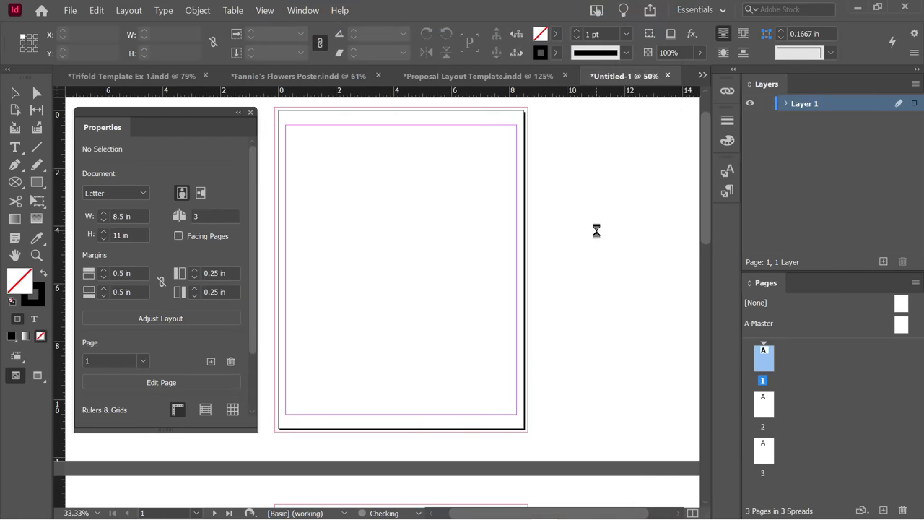
pyautogui.click(401, 176)
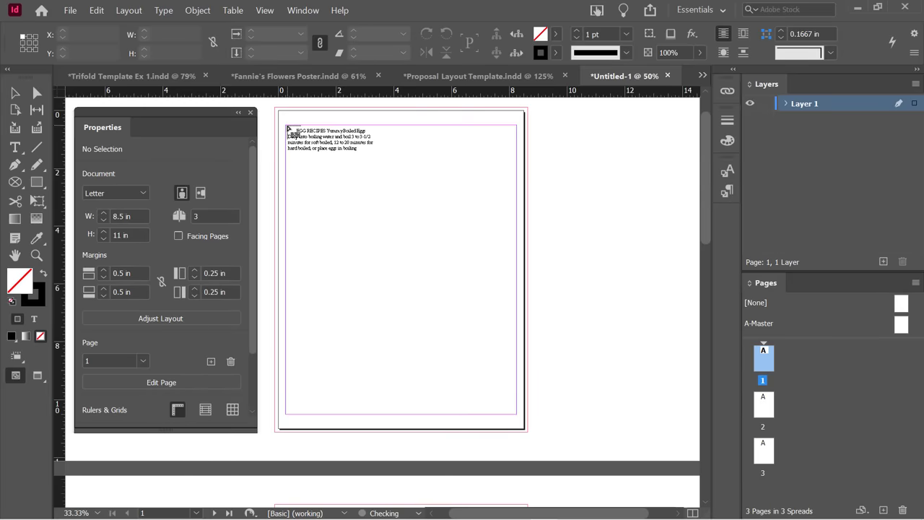
# Draw a margin-filling text frame on page 1 and thread its overflow into a full frame on page 2.
pyautogui.moveTo(288, 128); pyautogui.dragTo(520, 413)
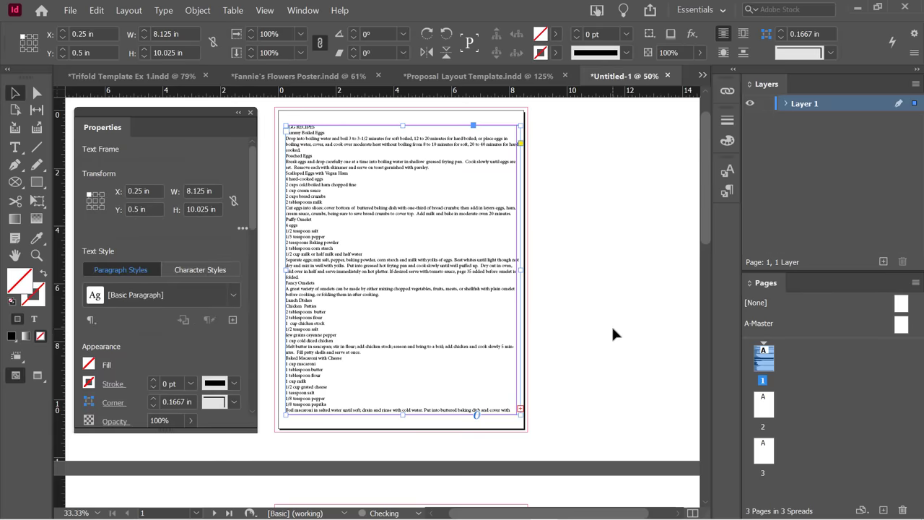
pyautogui.scroll(-1, 611, 325)
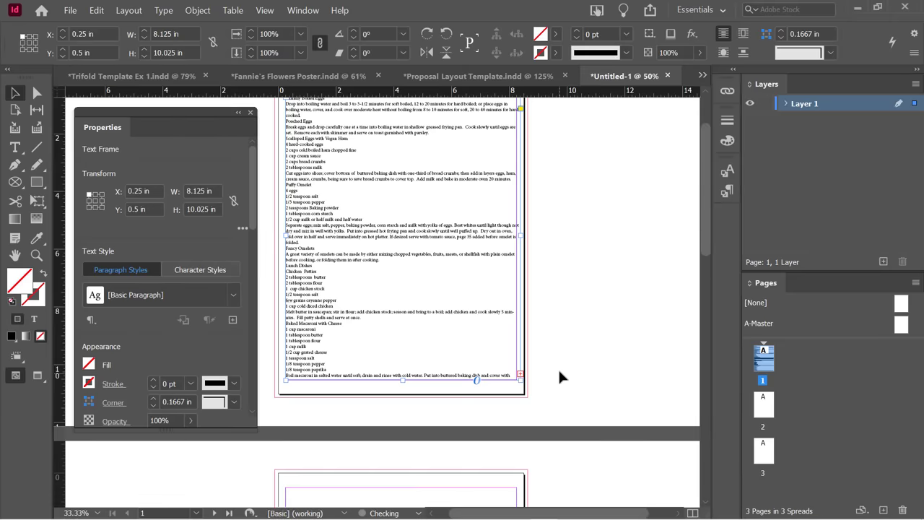
pyautogui.scroll(-4, 582, 360)
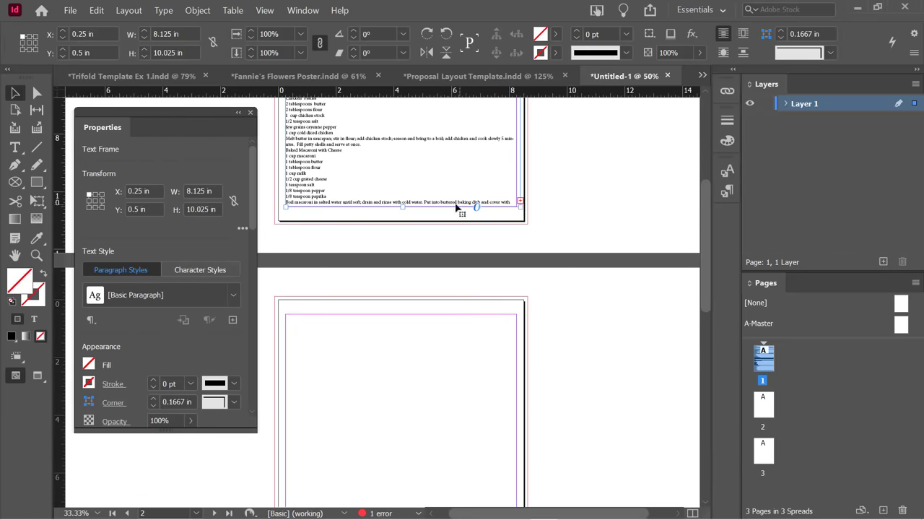
pyautogui.click(520, 200)
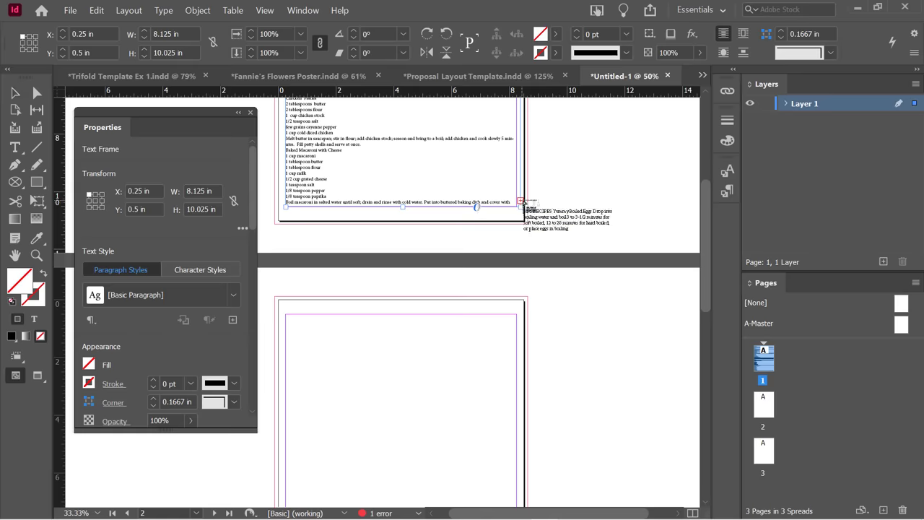
pyautogui.click(387, 307)
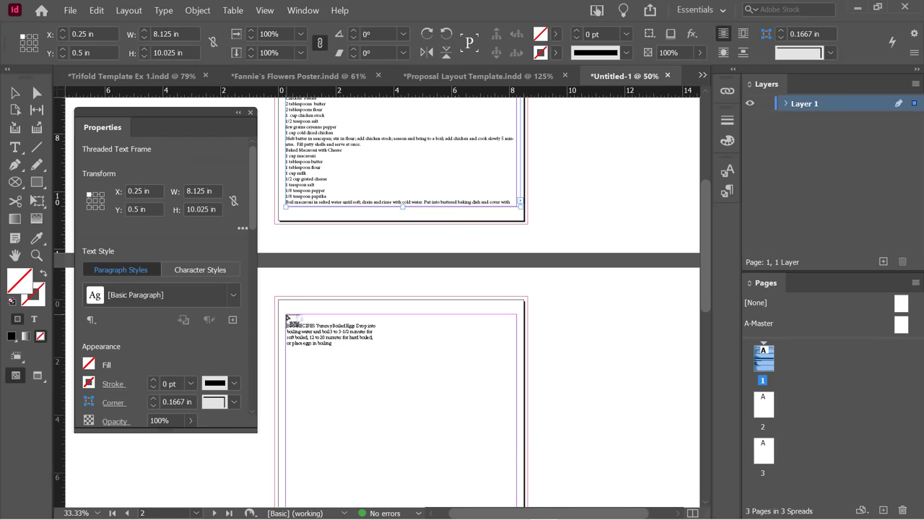
pyautogui.moveTo(286, 315); pyautogui.dragTo(519, 455)
# Continue the overflow into a left-column frame and a lower-right frame on page 3.
pyautogui.scroll(-5, 570, 340)
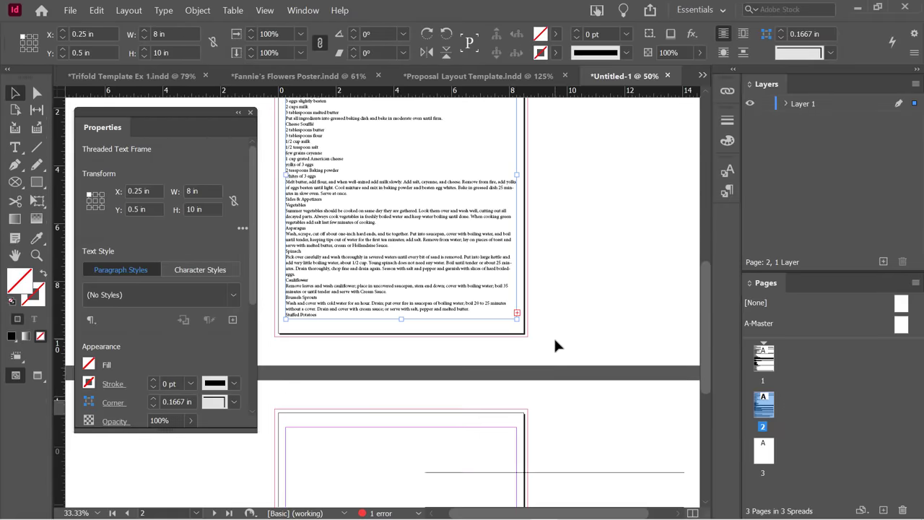
pyautogui.scroll(-3, 561, 361)
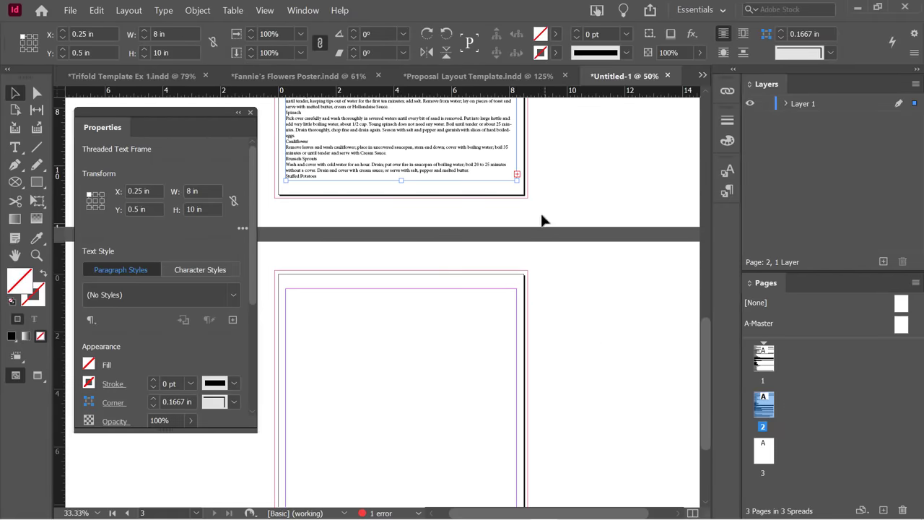
pyautogui.click(517, 175)
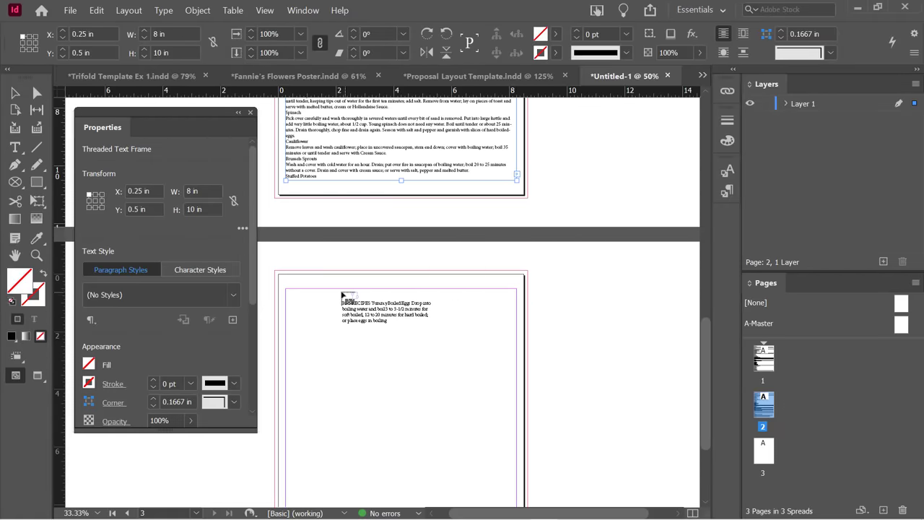
pyautogui.click(287, 292)
pyautogui.moveTo(287, 291); pyautogui.dragTo(394, 477)
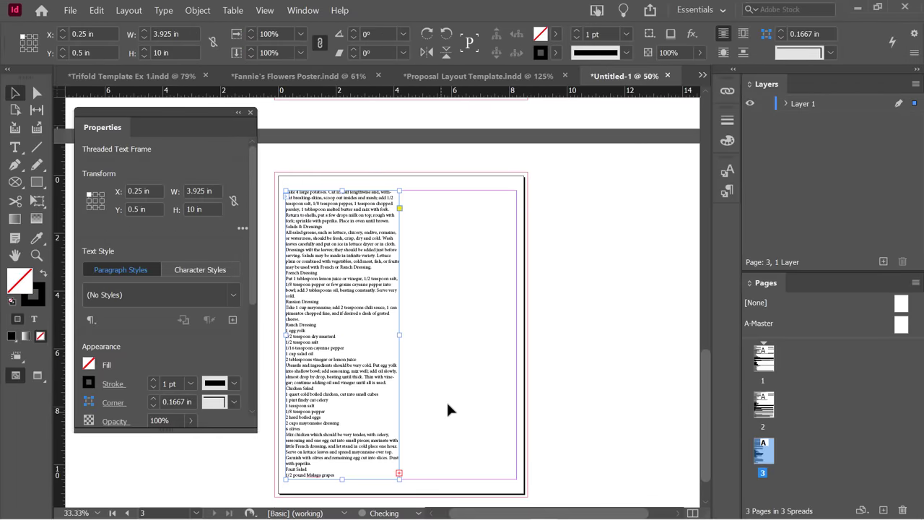
pyautogui.click(398, 474)
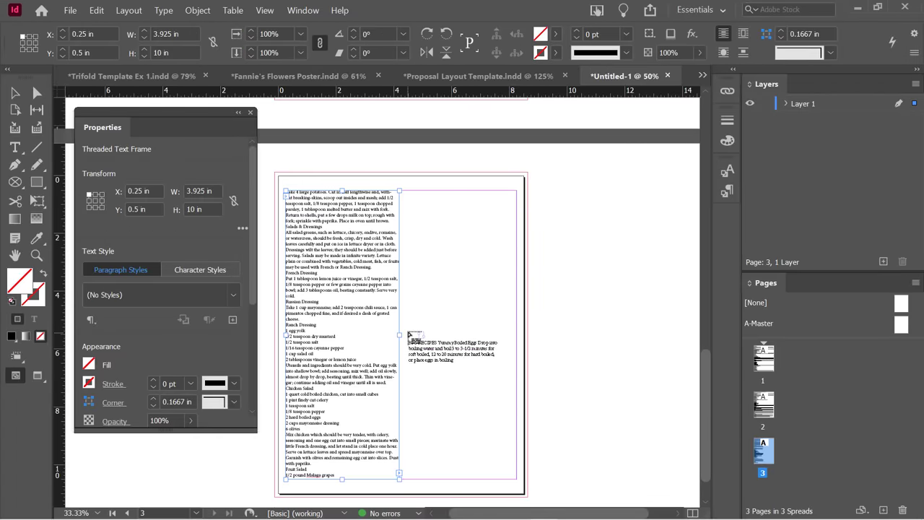
pyautogui.moveTo(409, 334); pyautogui.dragTo(519, 478)
pyautogui.scroll(-1, 559, 406)
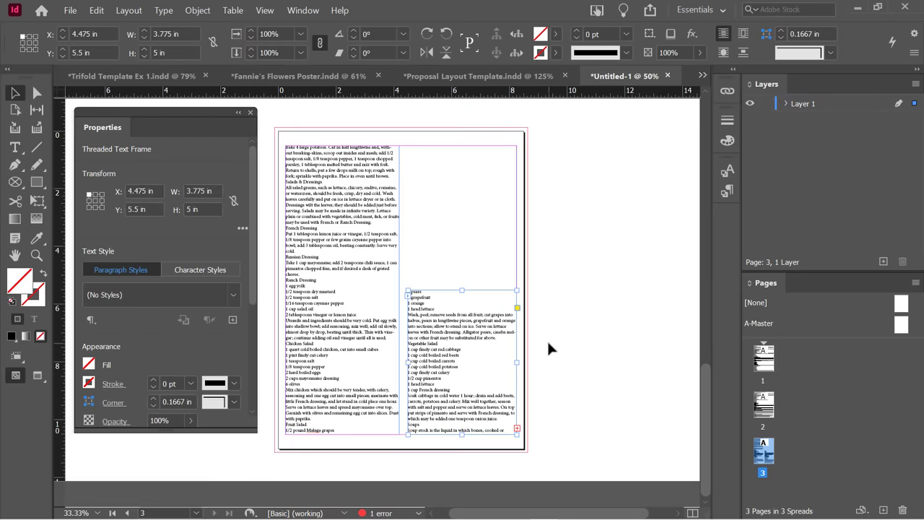
# Insert 5 pages after page 3, bringing the document to 8 pages.
pyautogui.rightClick(765, 453)
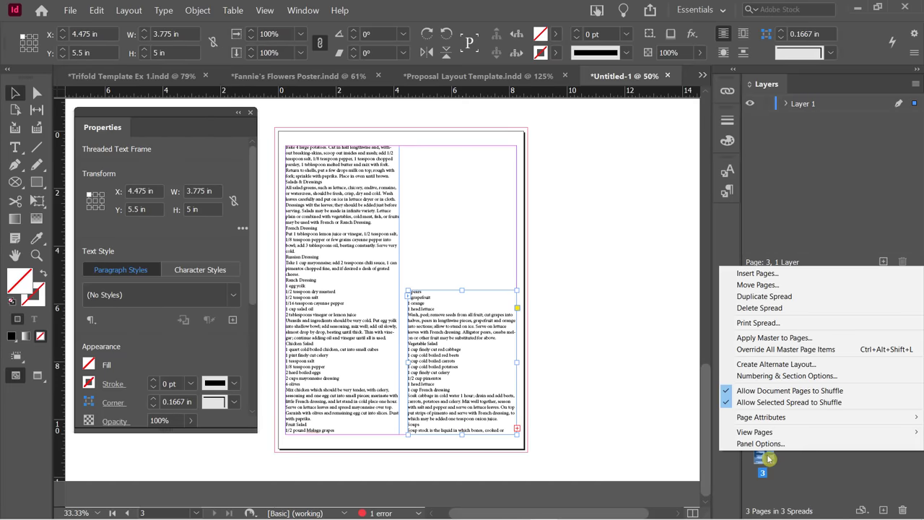
pyautogui.click(754, 274)
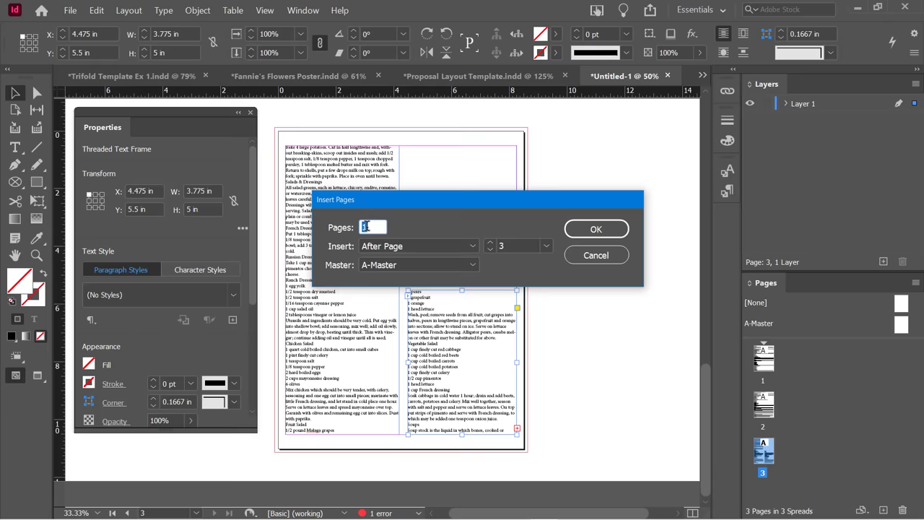
pyautogui.write('5')
pyautogui.click(595, 229)
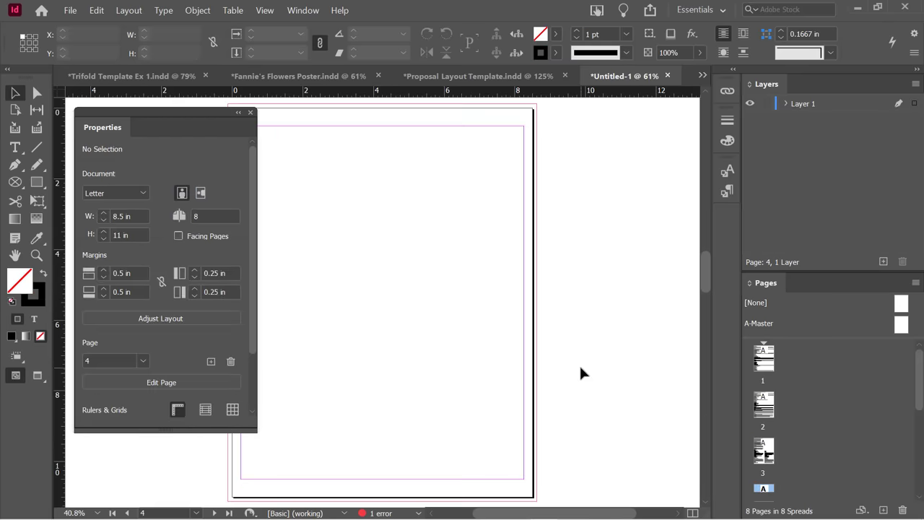
# Check page 3's right column text frame, then start a new document.
pyautogui.scroll(5, 567, 353)
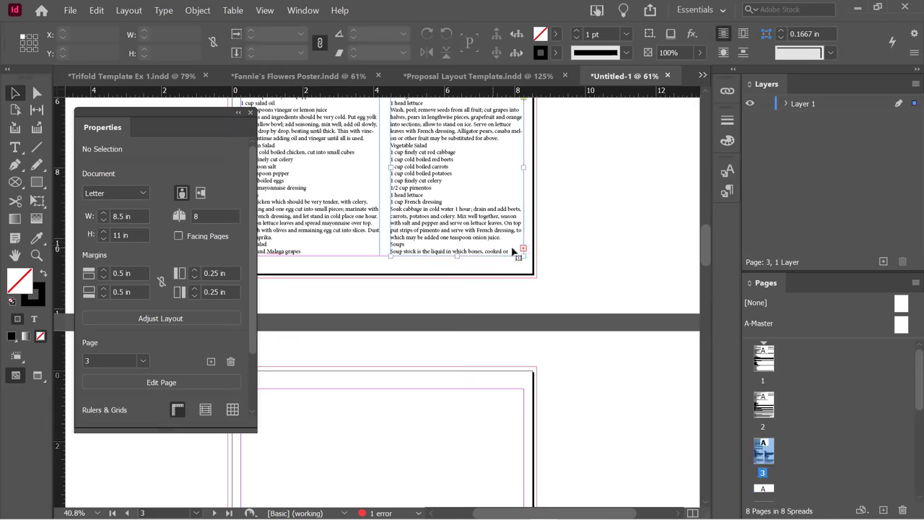
pyautogui.click(514, 251)
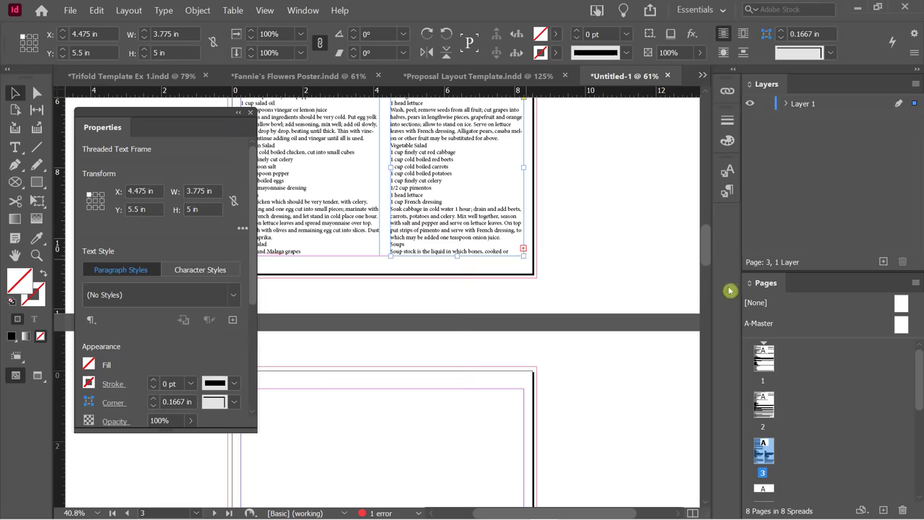
pyautogui.click(612, 224)
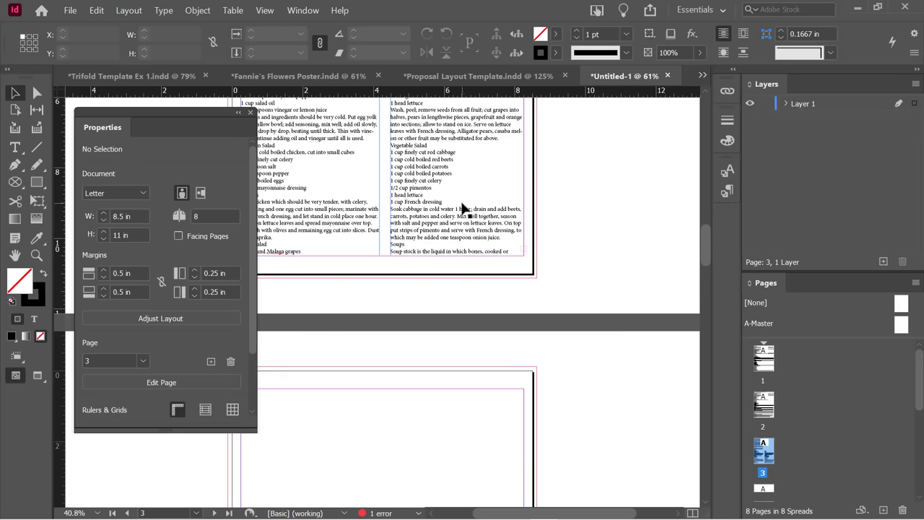
pyautogui.click(515, 216)
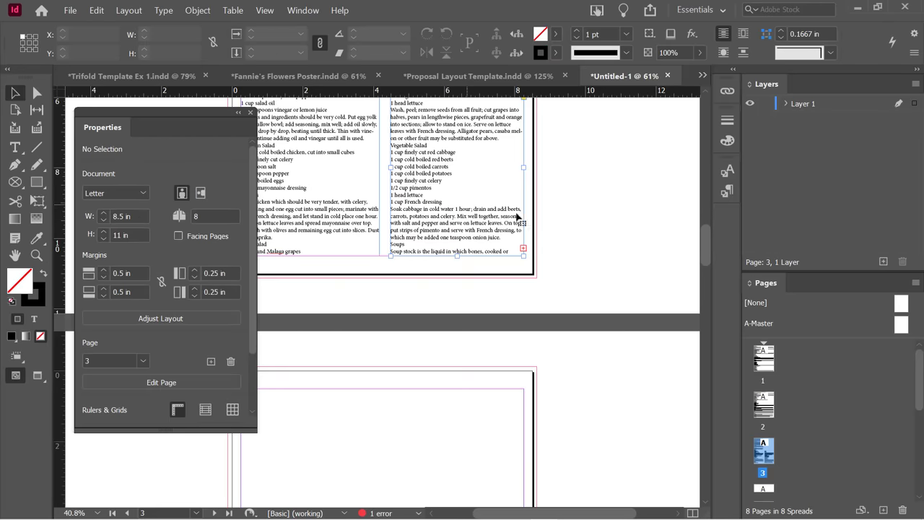
pyautogui.click(571, 214)
pyautogui.hotkey('ctrl', 'n')
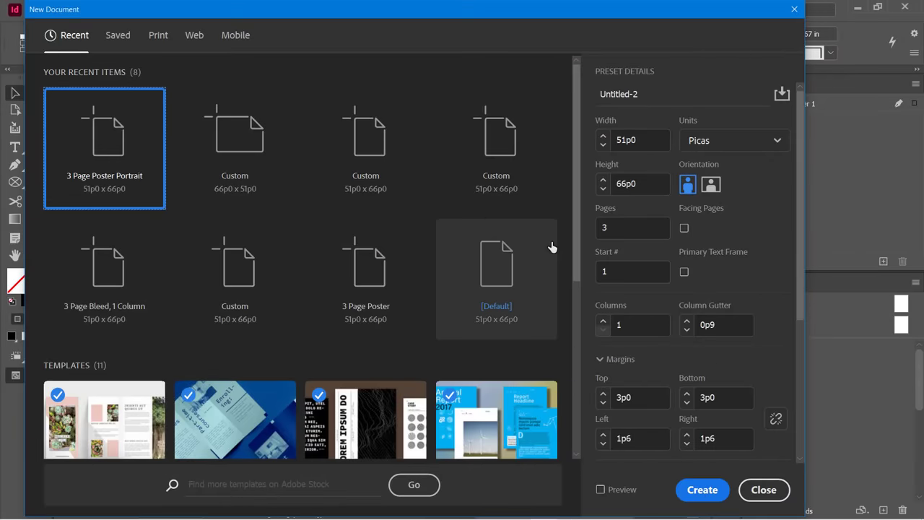
# Create the new Untitled-2 document with 5 pages.
pyautogui.click(611, 227)
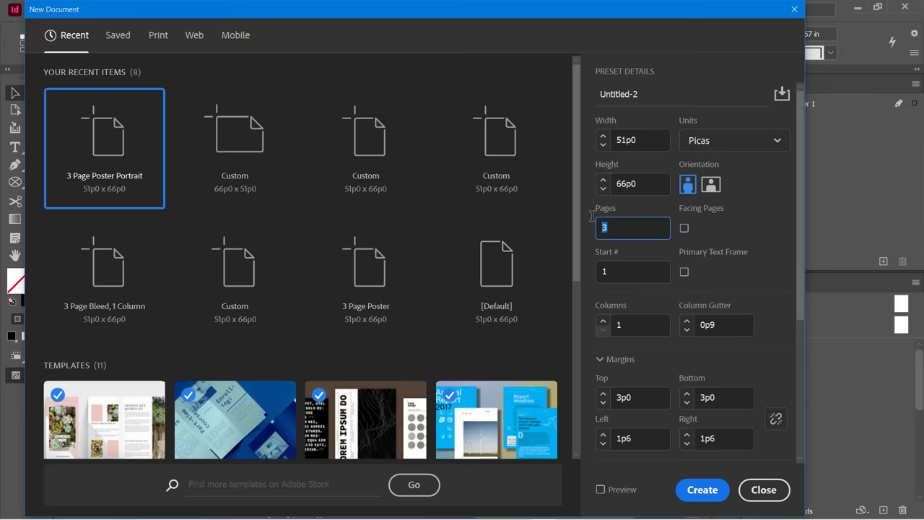
pyautogui.write('5')
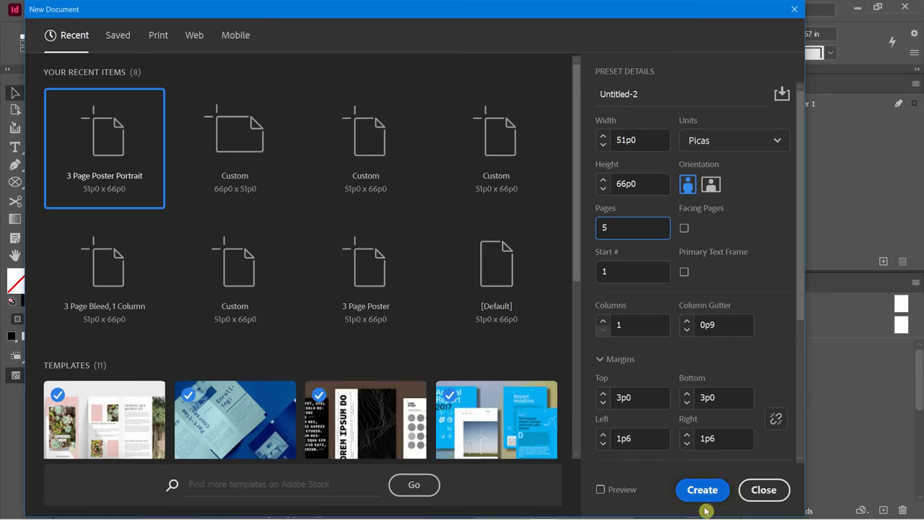
pyautogui.click(700, 490)
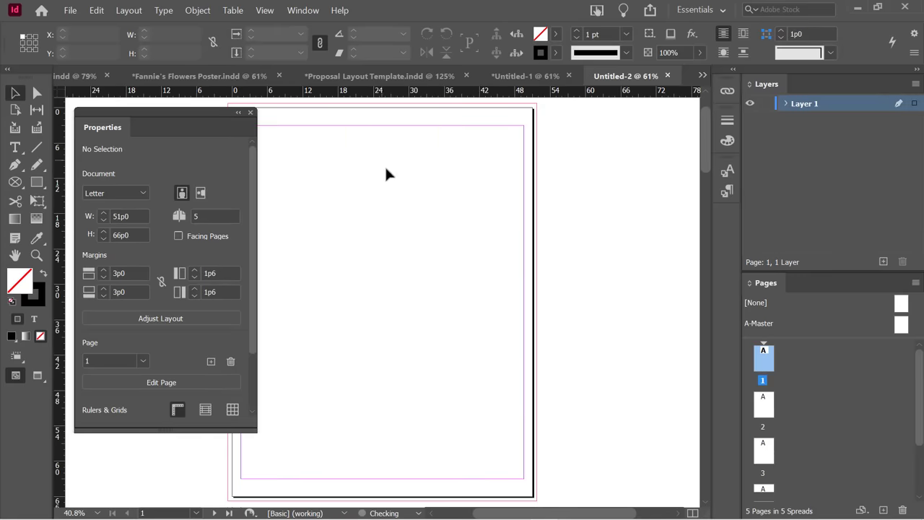
# Place the Cookbook_Text Word file and accept its import options.
pyautogui.moveTo(172, 114); pyautogui.dragTo(142, 120)
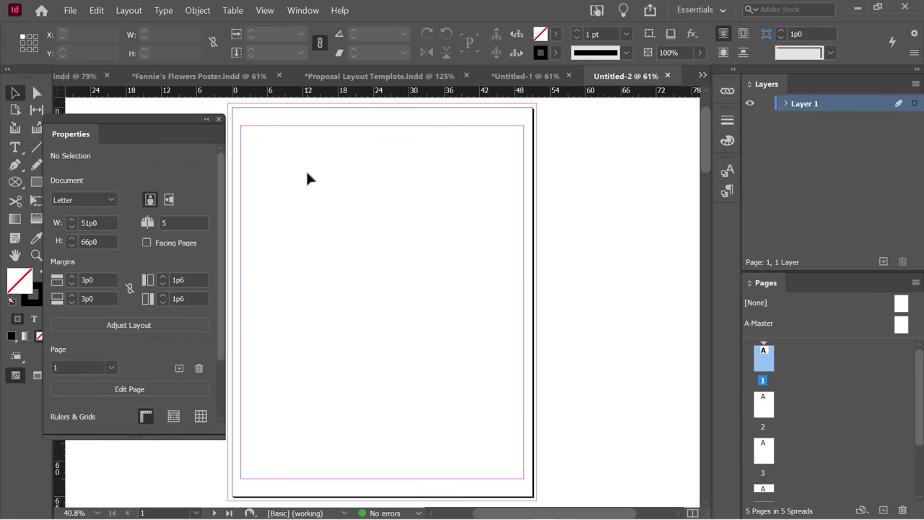
pyautogui.click(70, 11)
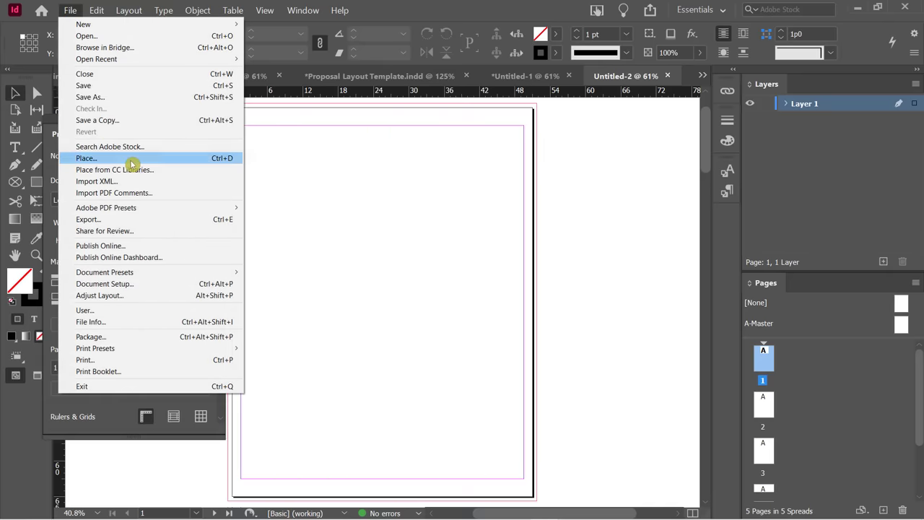
pyautogui.click(347, 262)
pyautogui.scroll(-1, 433, 274)
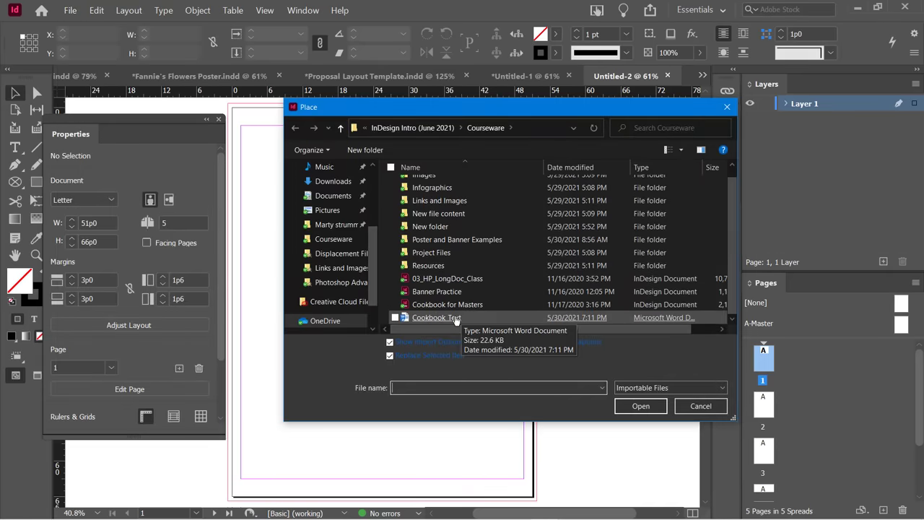
pyautogui.doubleClick(395, 317)
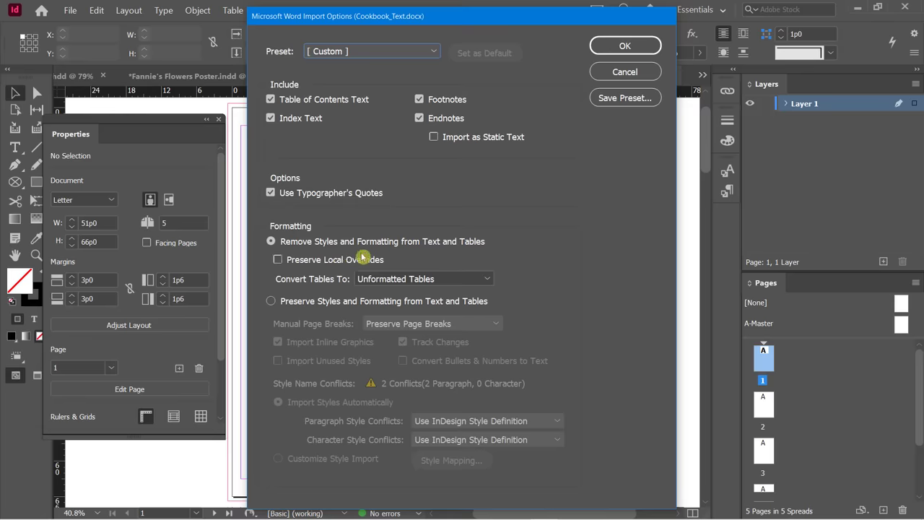
pyautogui.click(625, 46)
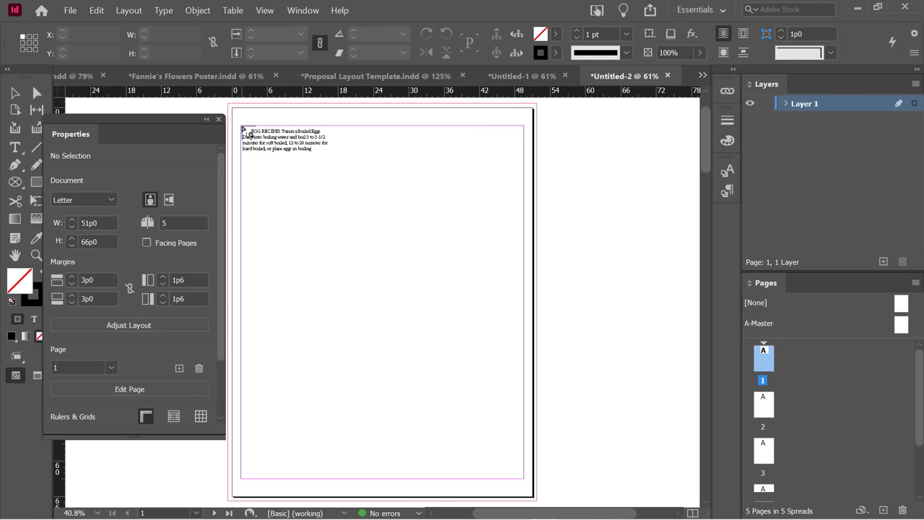
# Thread the recipe text through left and right column frames on pages 1 and 2.
pyautogui.moveTo(242, 126); pyautogui.dragTo(375, 479)
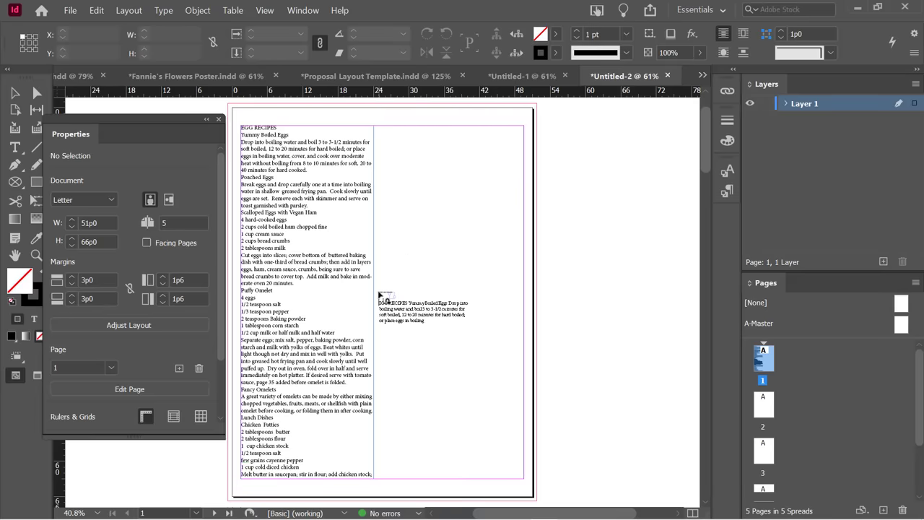
pyautogui.moveTo(379, 291); pyautogui.dragTo(522, 482)
pyautogui.scroll(-1, 561, 394)
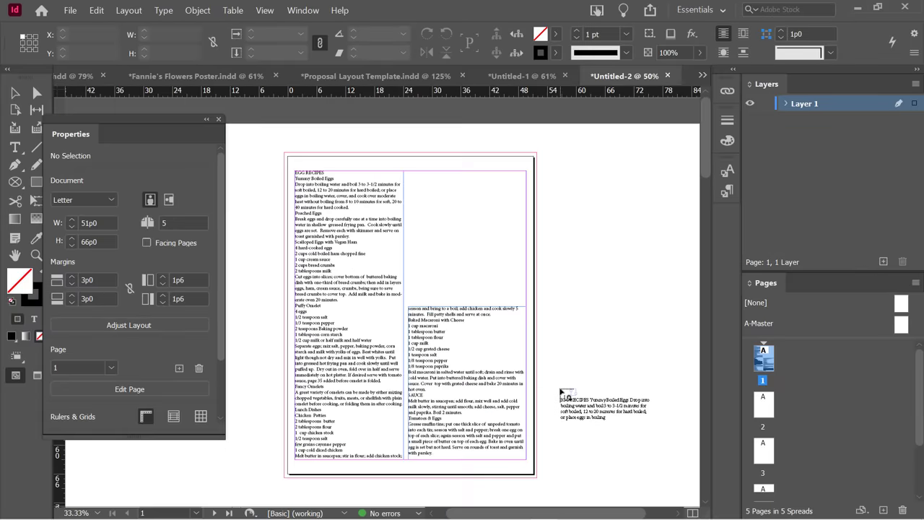
pyautogui.scroll(-10, 561, 394)
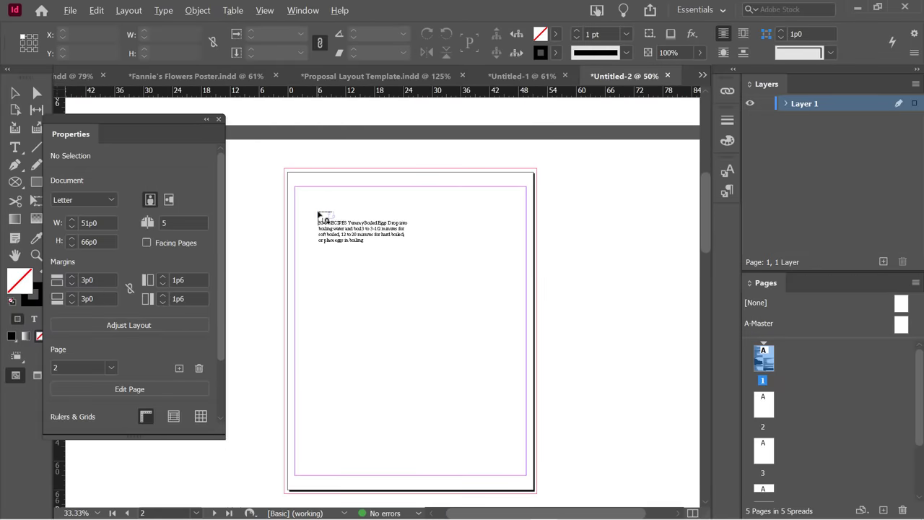
pyautogui.moveTo(295, 186); pyautogui.dragTo(419, 474)
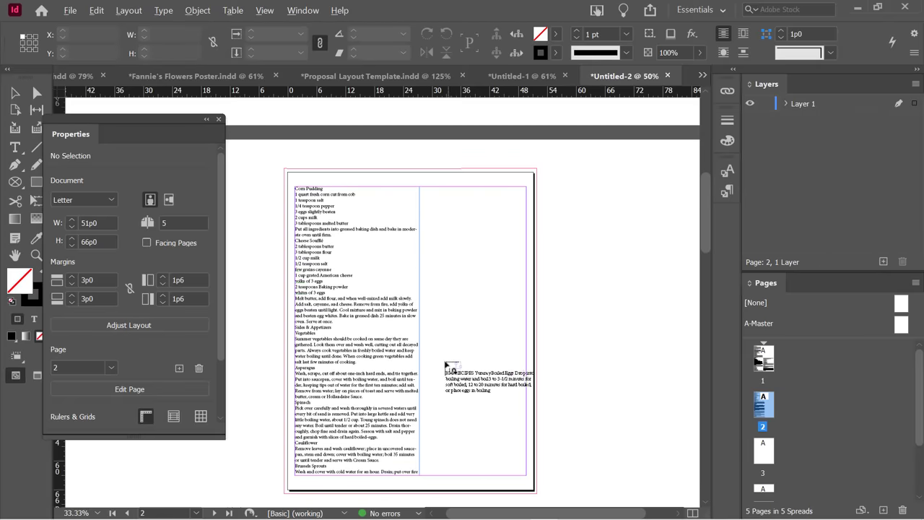
pyautogui.moveTo(445, 363); pyautogui.dragTo(534, 475)
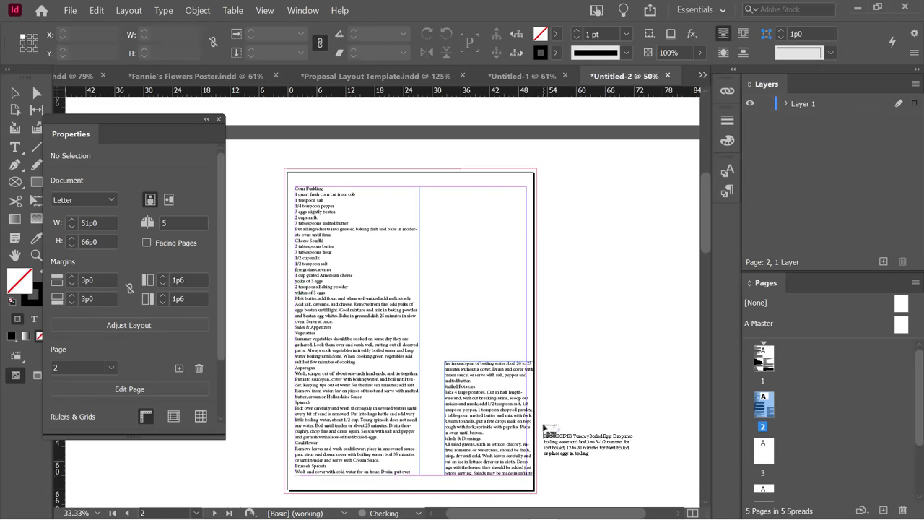
# Continue threading the text through both column frames on pages 3 and 4.
pyautogui.scroll(-5, 547, 430)
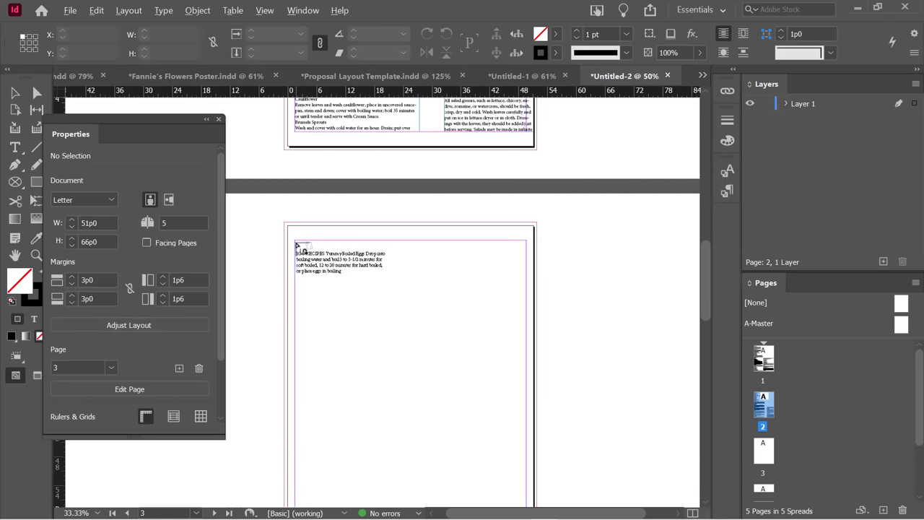
pyautogui.moveTo(296, 243); pyautogui.dragTo(396, 377)
pyautogui.scroll(-2, 433, 358)
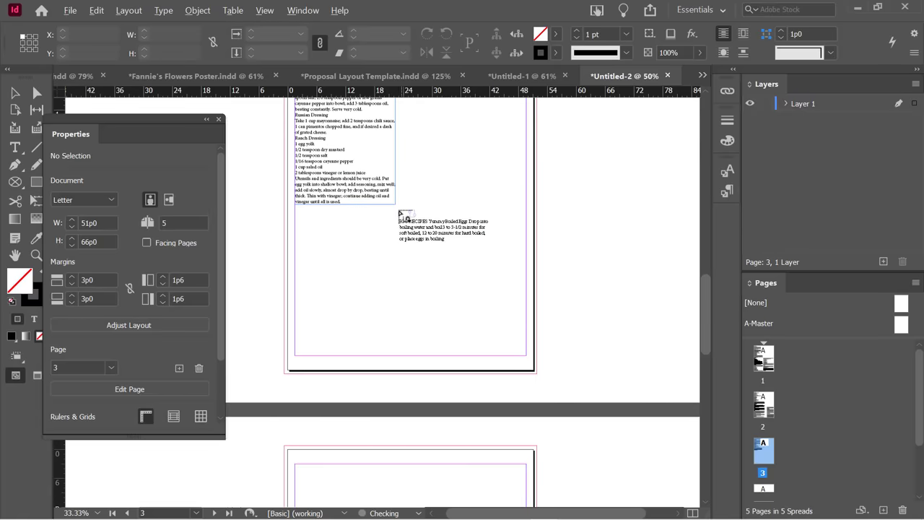
pyautogui.moveTo(395, 204); pyautogui.dragTo(526, 355)
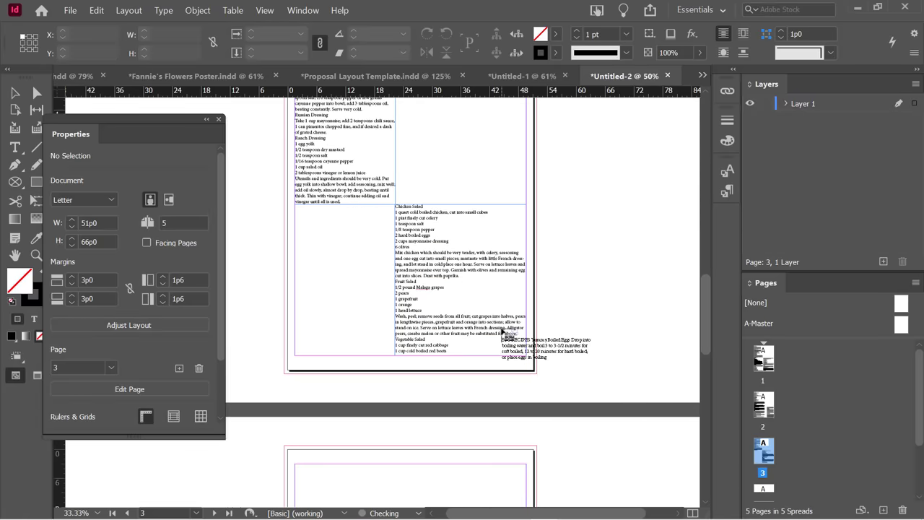
pyautogui.scroll(-5, 503, 333)
pyautogui.moveTo(295, 221); pyautogui.dragTo(400, 382)
pyautogui.scroll(-5, 425, 296)
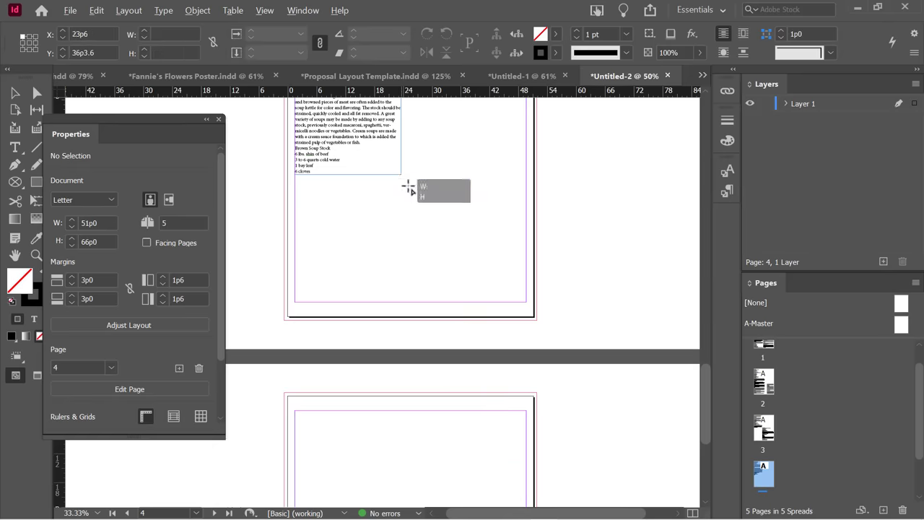
pyautogui.moveTo(409, 187); pyautogui.dragTo(526, 301)
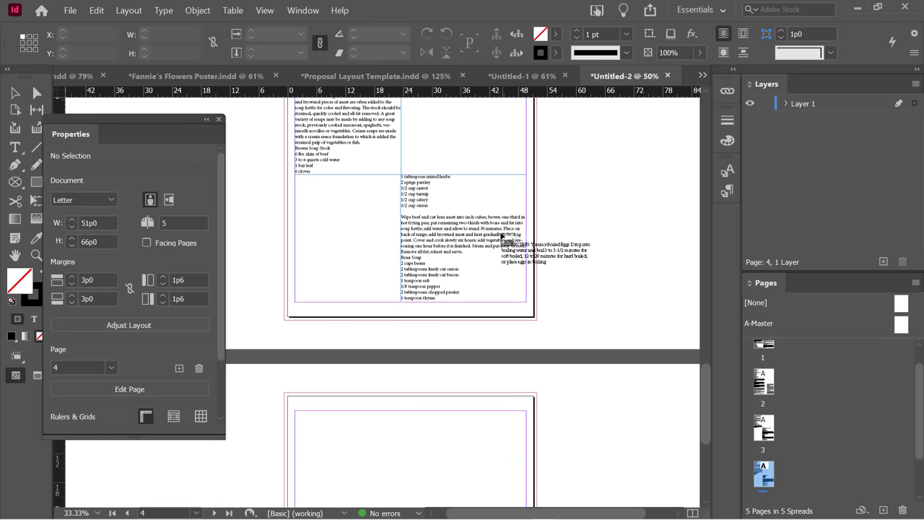
# Place the remaining text in a full frame on page 5, deselect, and start a new document.
pyautogui.scroll(-3, 503, 250)
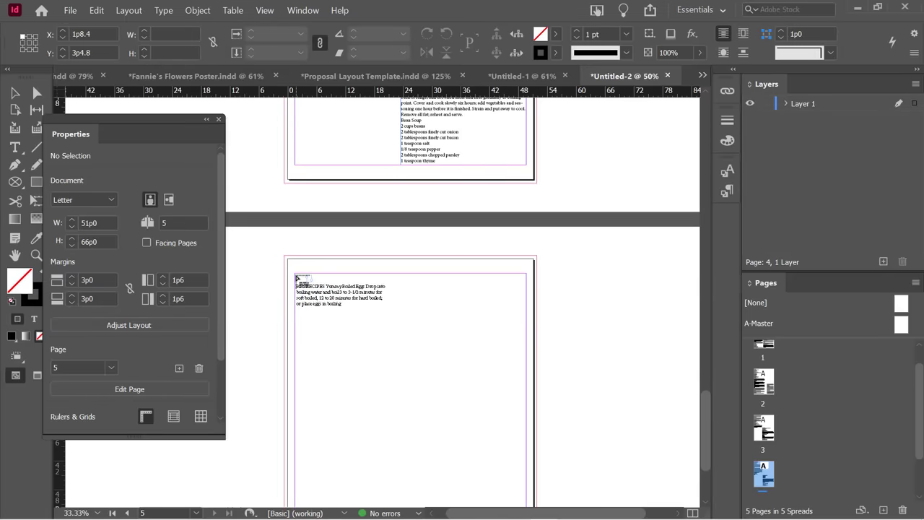
pyautogui.click(297, 279)
pyautogui.scroll(-3, 596, 301)
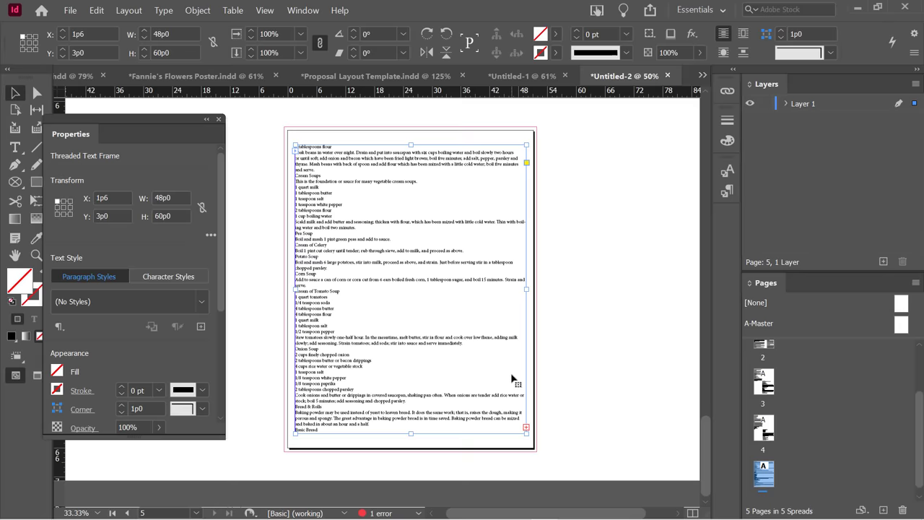
pyautogui.click(593, 205)
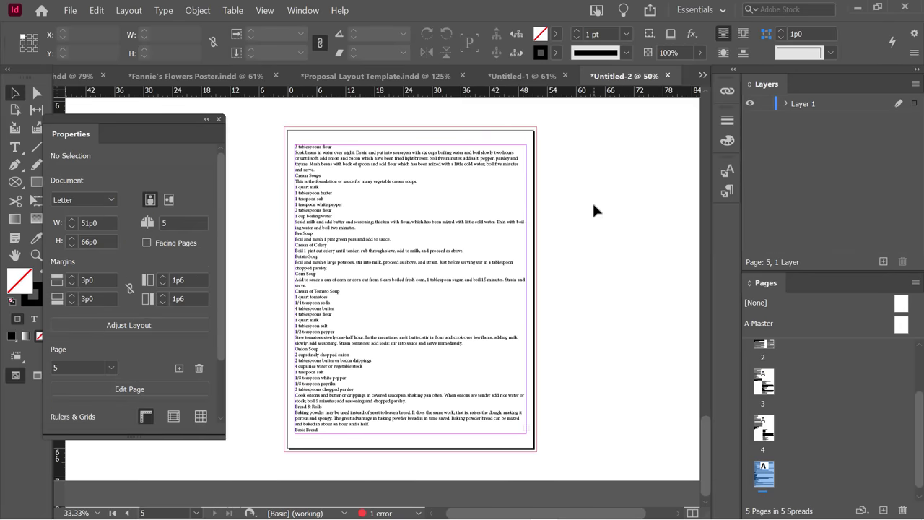
pyautogui.hotkey('ctrl', 'n')
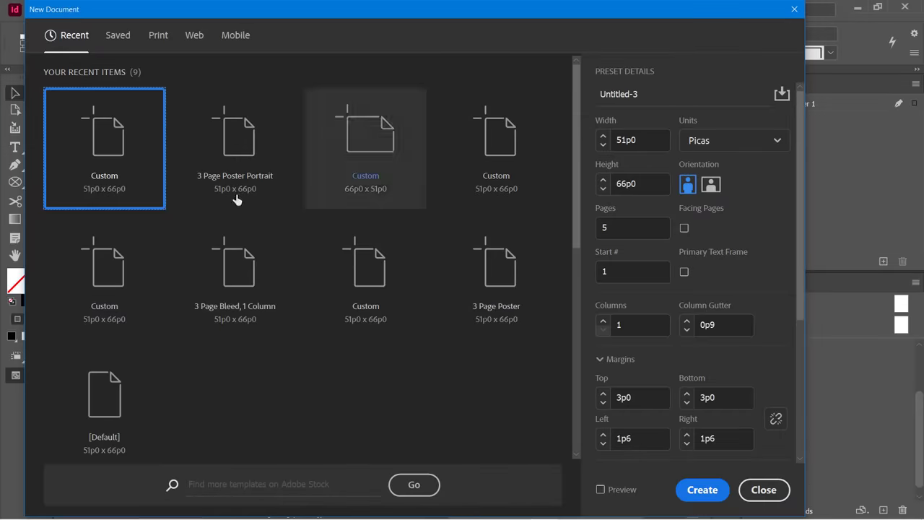
# Set the page count to 2 and create the letter-size Untitled-3 document.
pyautogui.click(625, 227)
pyautogui.doubleClick(610, 227)
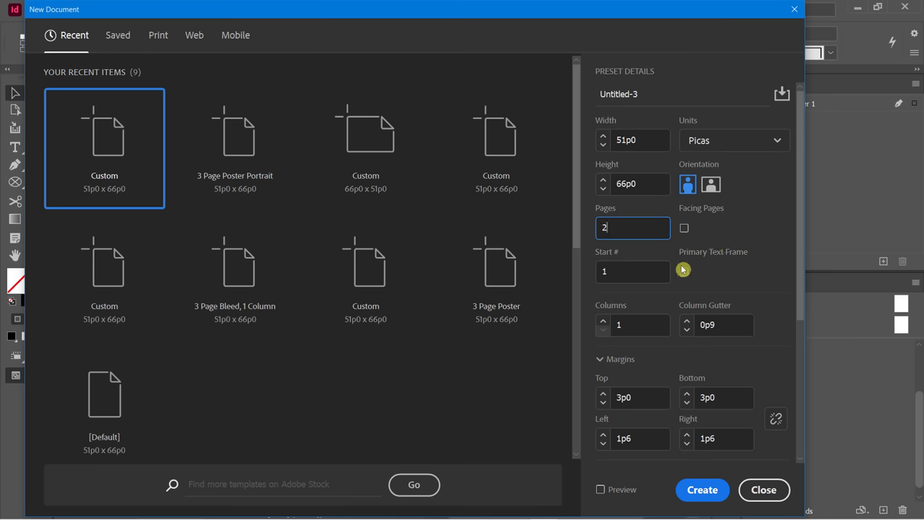
pyautogui.click(703, 489)
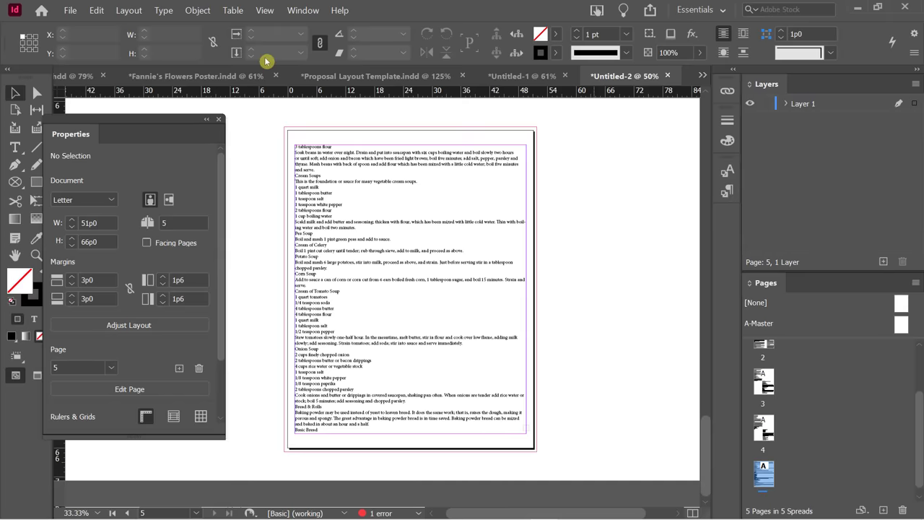
pyautogui.scroll(-3, 549, 216)
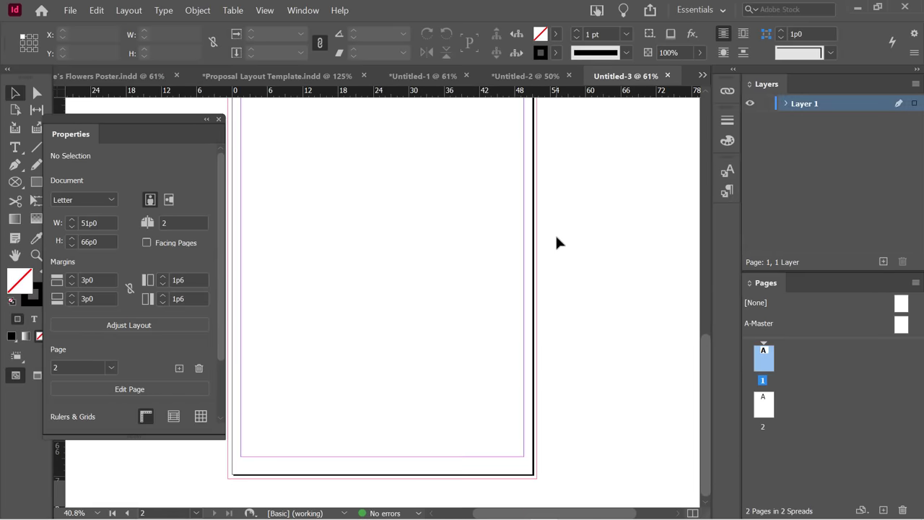
pyautogui.scroll(3, 556, 236)
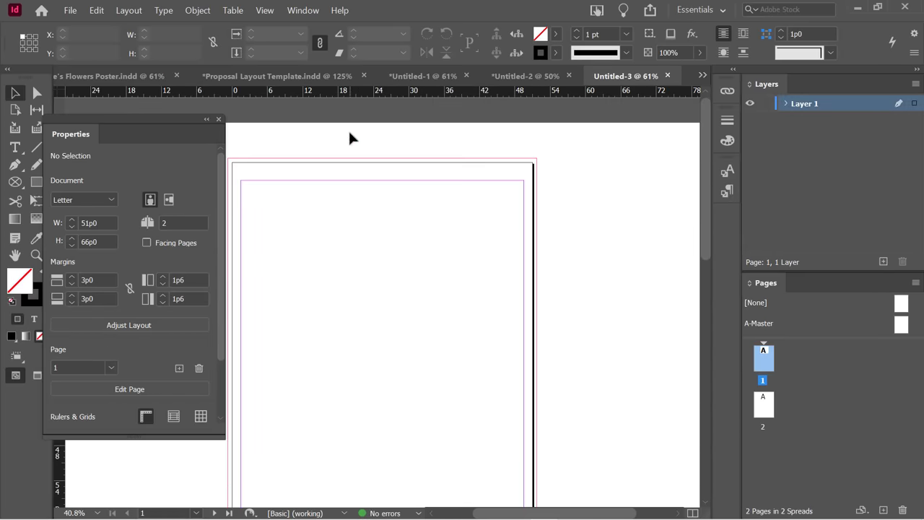
# Place Cookbook_Text from the File menu and accept the Microsoft Word import options.
pyautogui.click(70, 11)
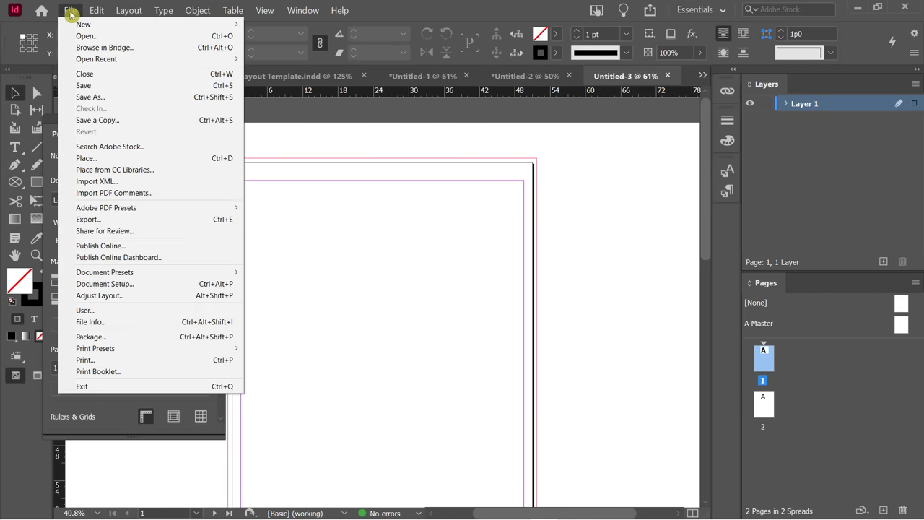
pyautogui.click(107, 158)
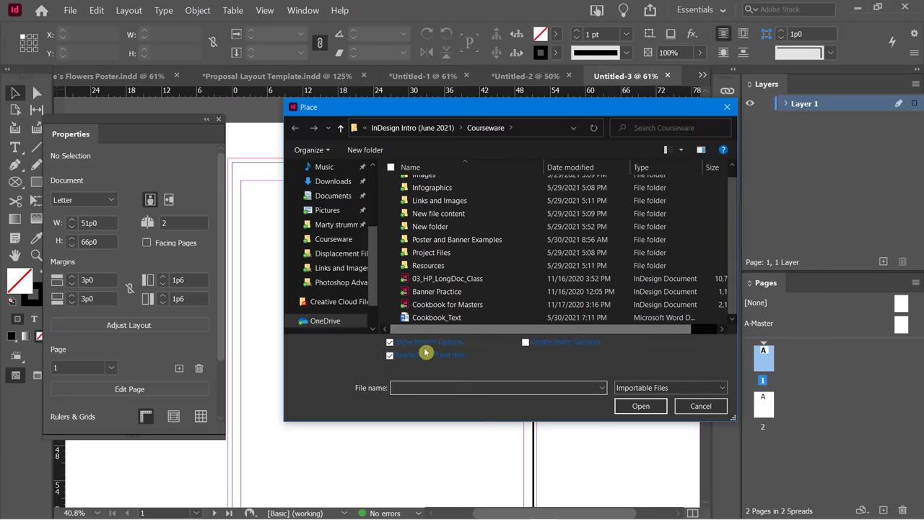
pyautogui.click(424, 320)
pyautogui.doubleClick(424, 321)
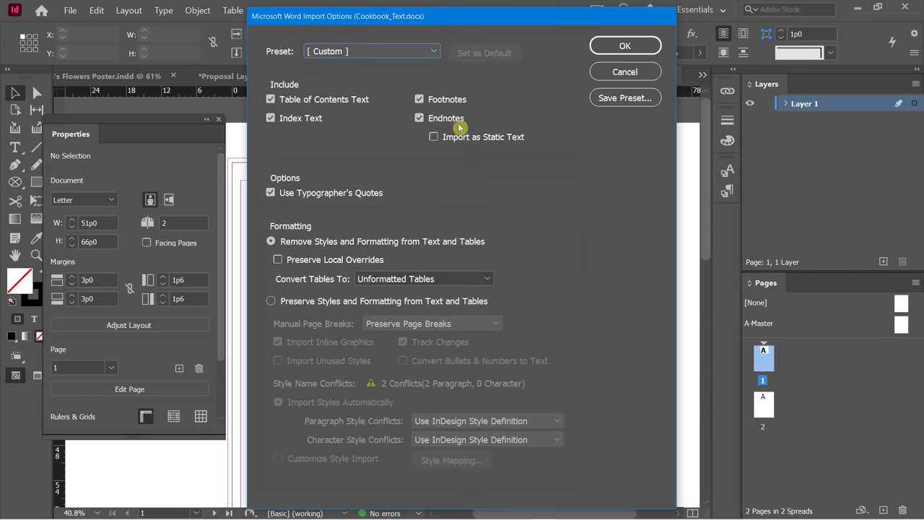
pyautogui.click(624, 45)
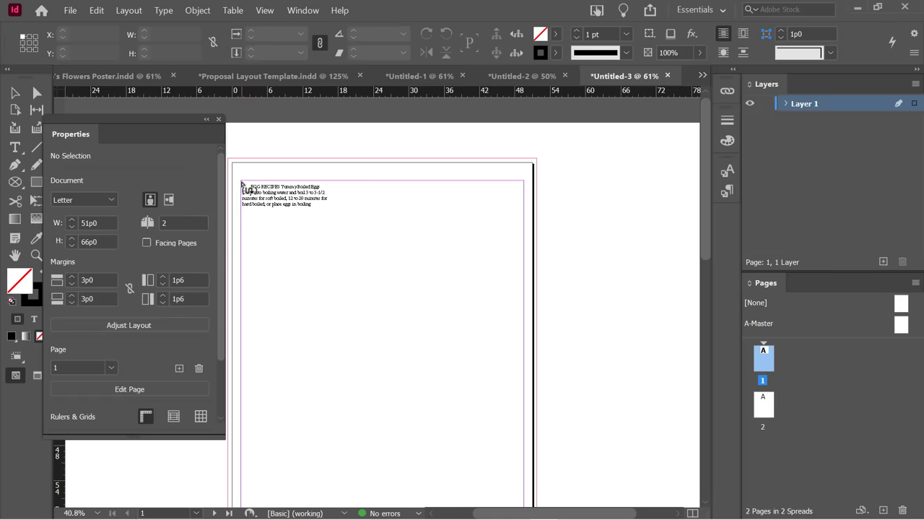
# Autoflow the recipe text from page 1 across 7 pages, then select page 5.
pyautogui.keyDown('shift'); pyautogui.click(240, 184); pyautogui.keyUp('shift')
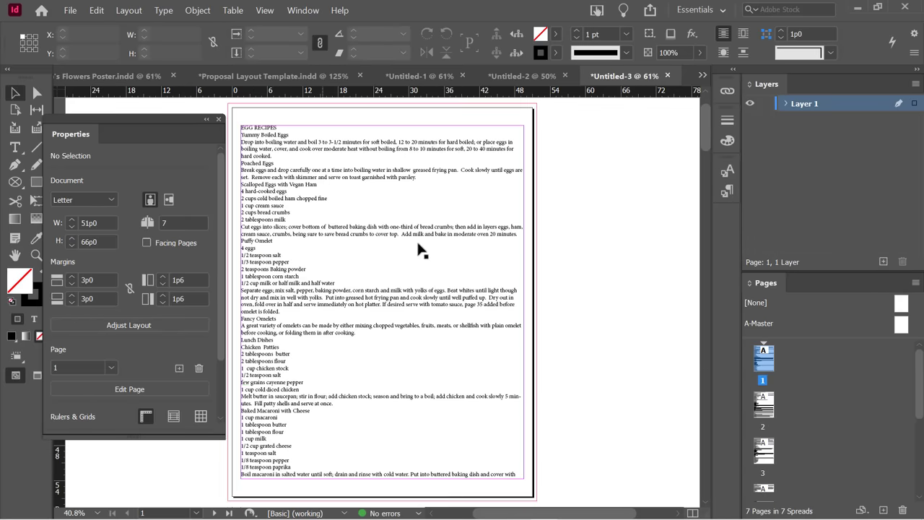
pyautogui.scroll(-10, 444, 260)
pyautogui.scroll(-8, 447, 262)
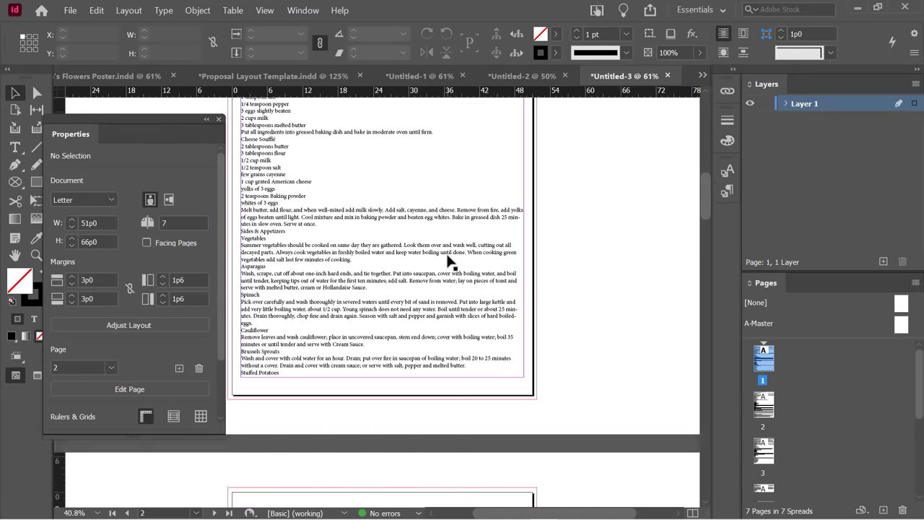
pyautogui.scroll(-15, 447, 261)
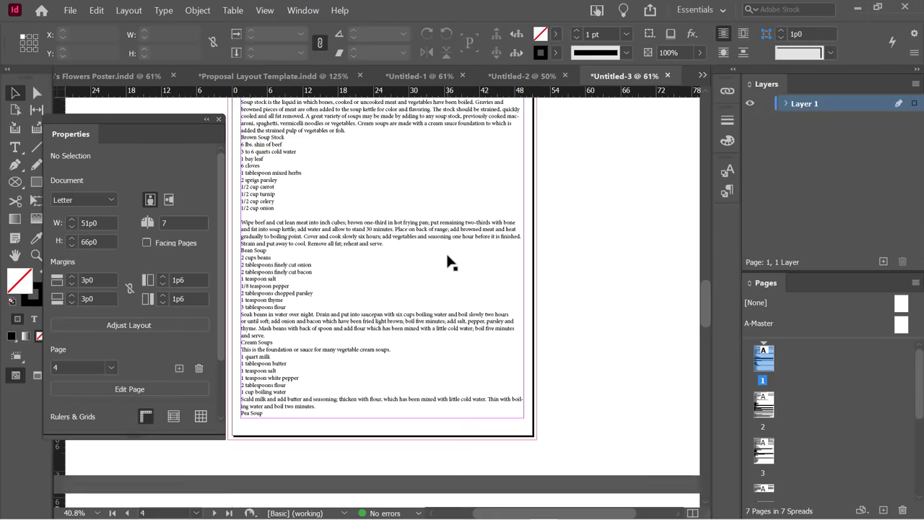
pyautogui.scroll(-12, 448, 258)
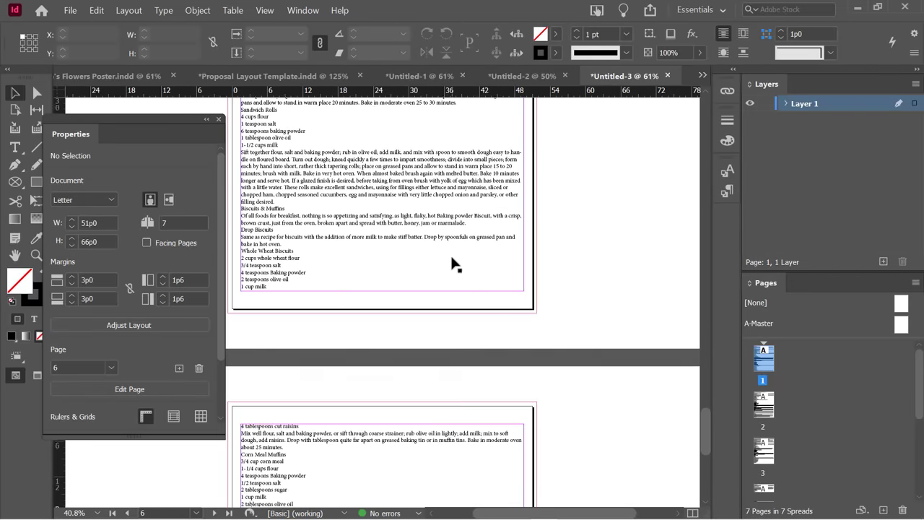
pyautogui.scroll(10, 454, 266)
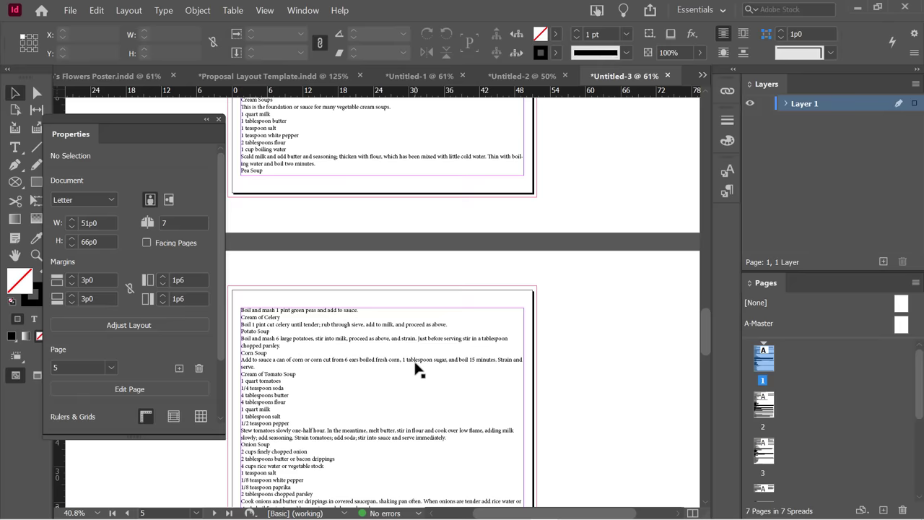
pyautogui.click(586, 337)
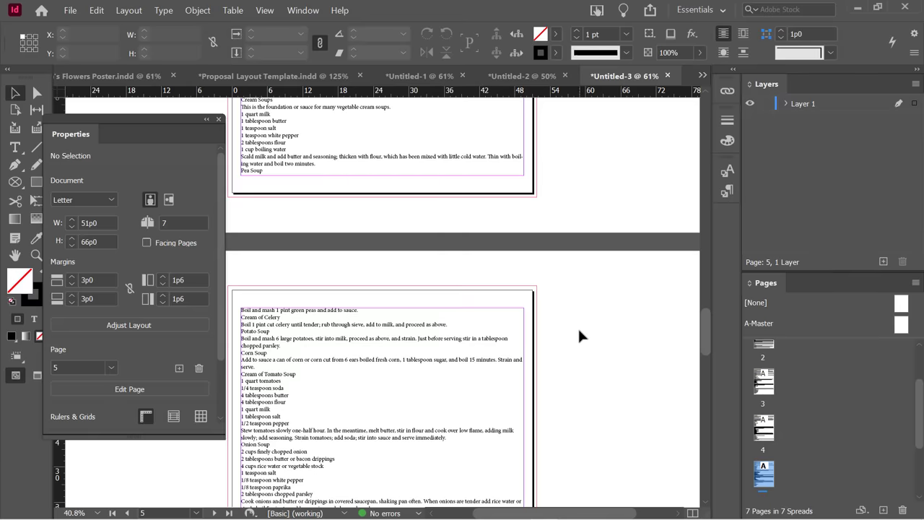
# Start a new 10-page document with two columns, facing pages and preview enabled.
pyautogui.hotkey('ctrl', 'n')
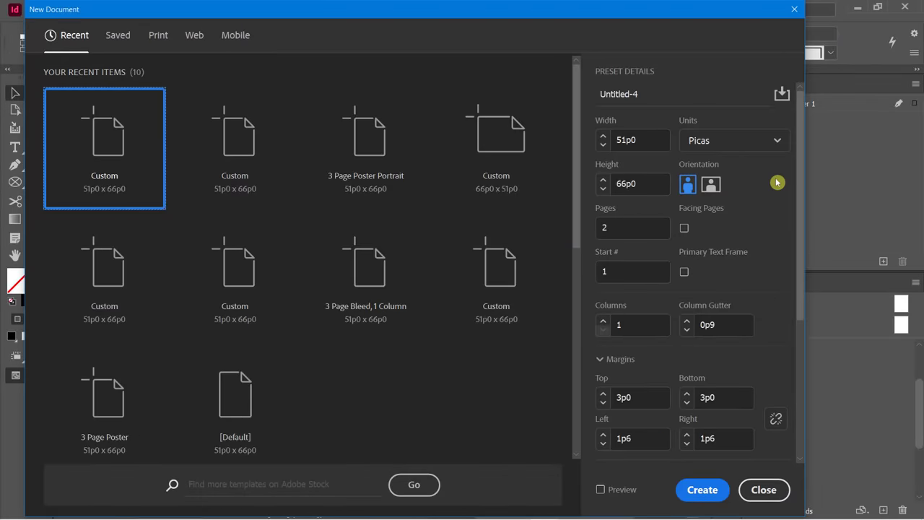
pyautogui.doubleClick(627, 228)
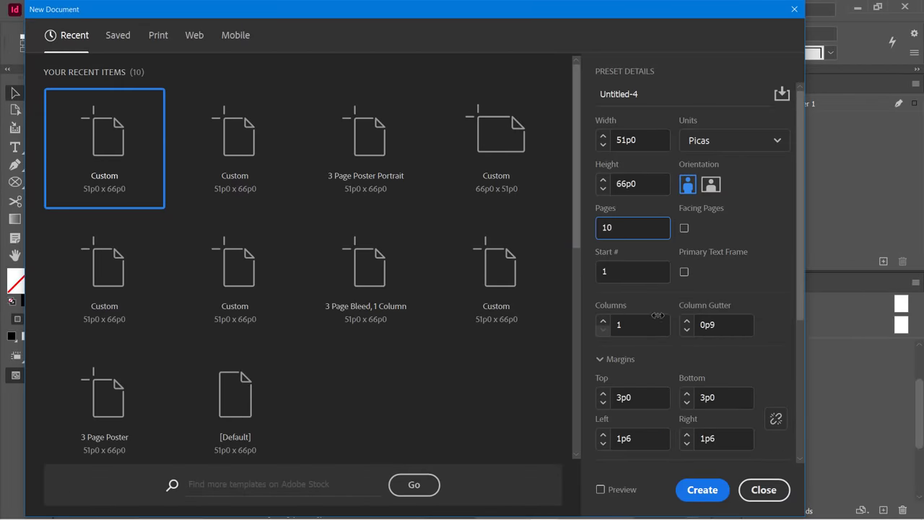
pyautogui.click(603, 319)
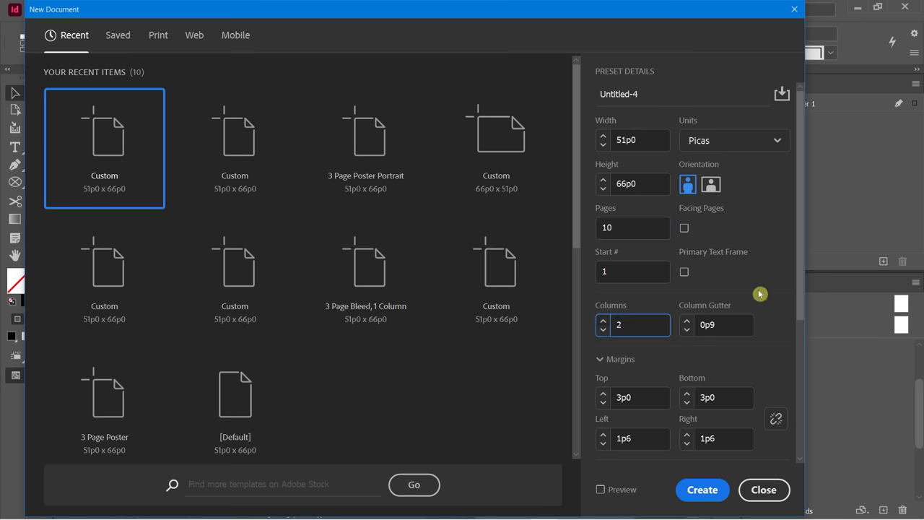
pyautogui.click(684, 228)
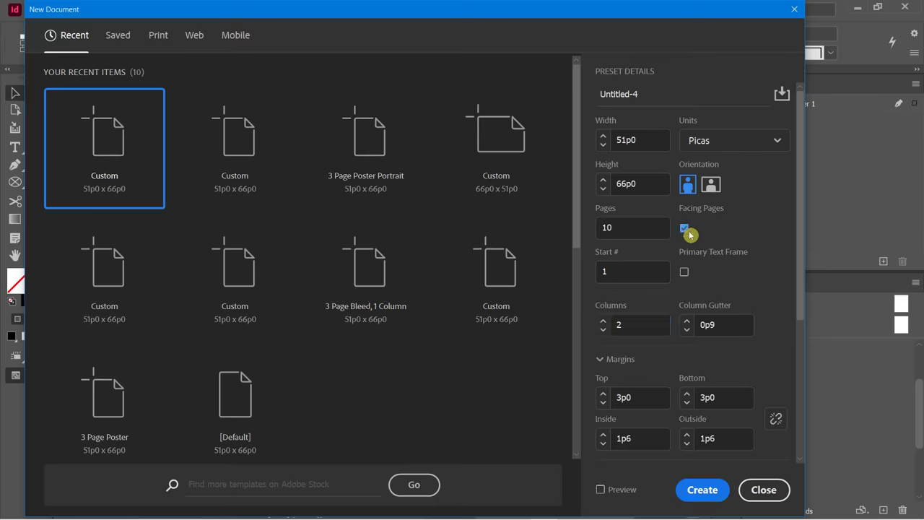
pyautogui.click(599, 489)
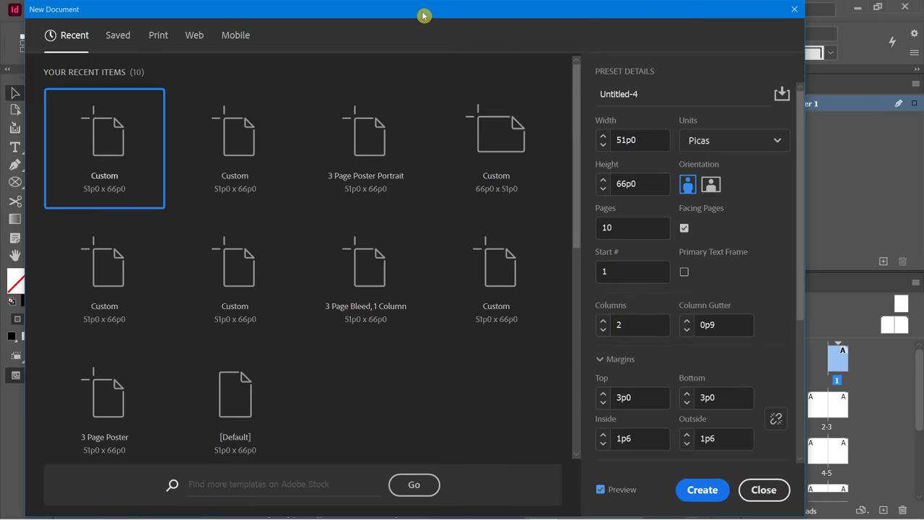
pyautogui.moveTo(424, 15); pyautogui.dragTo(513, 12)
# Switch units to inches, set the column gutter to 0.25 in, and create the document.
pyautogui.click(781, 329)
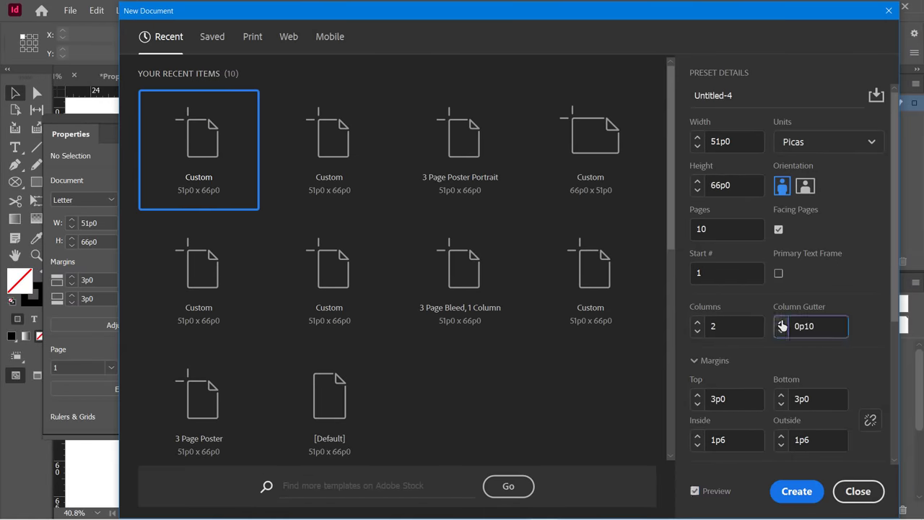
pyautogui.click(781, 324)
pyautogui.click(781, 324)
pyautogui.click(781, 324)
pyautogui.click(781, 324)
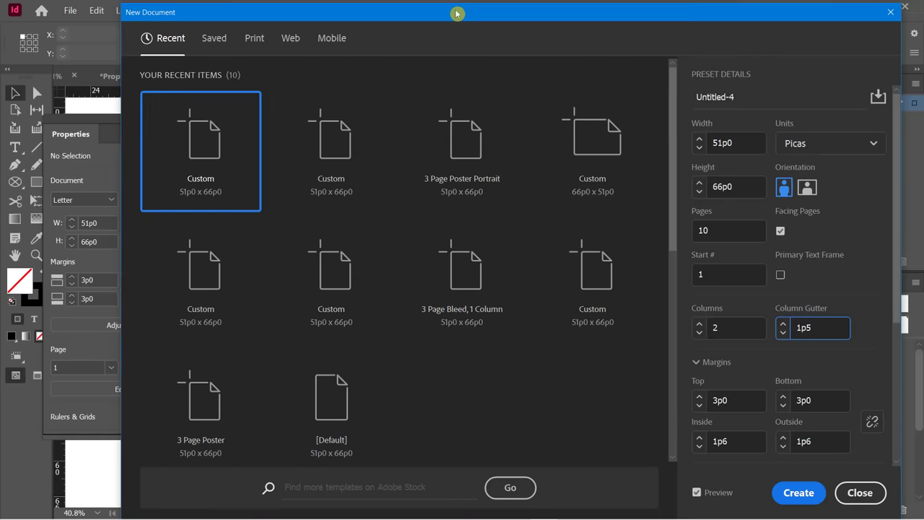
pyautogui.moveTo(460, 13); pyautogui.dragTo(496, 27)
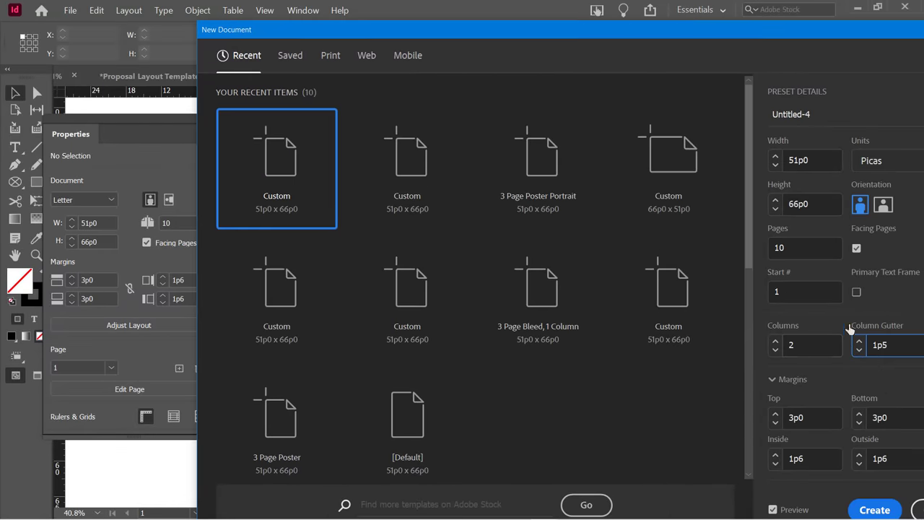
pyautogui.click(879, 159)
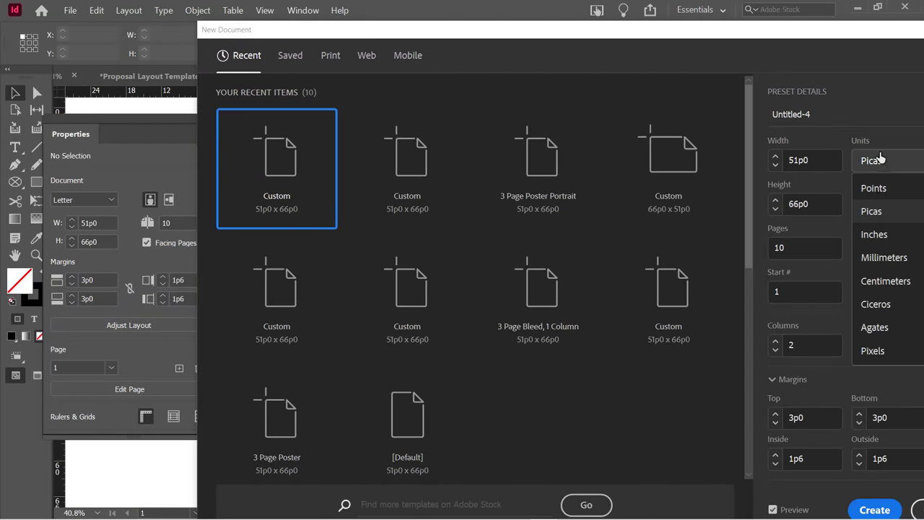
pyautogui.click(877, 234)
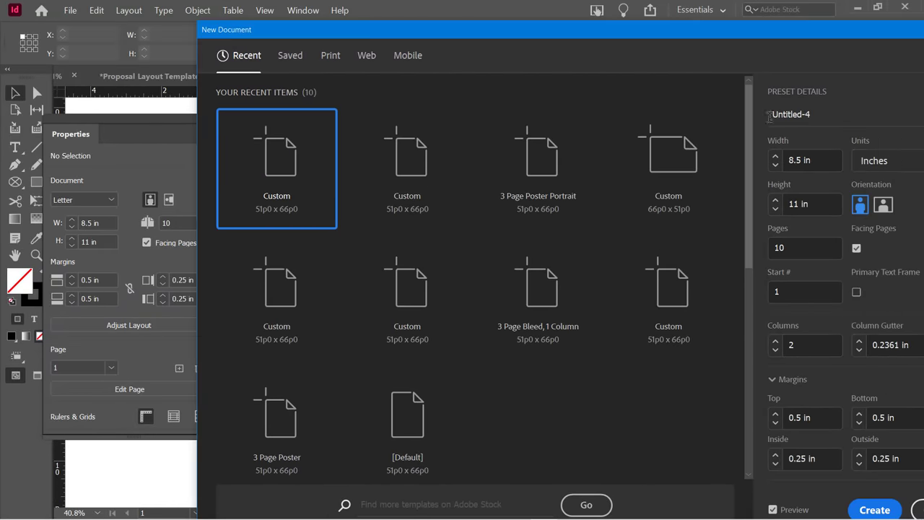
pyautogui.click(859, 341)
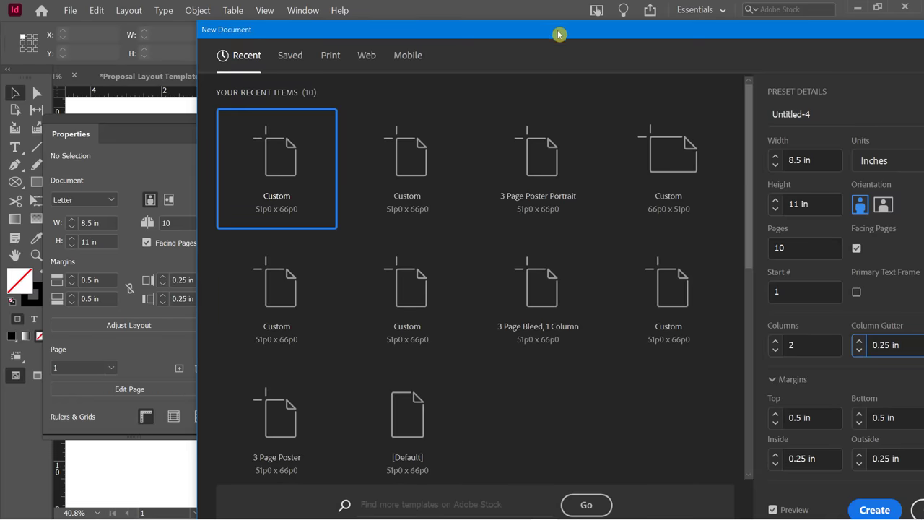
pyautogui.moveTo(534, 27); pyautogui.dragTo(510, 5)
pyautogui.click(861, 499)
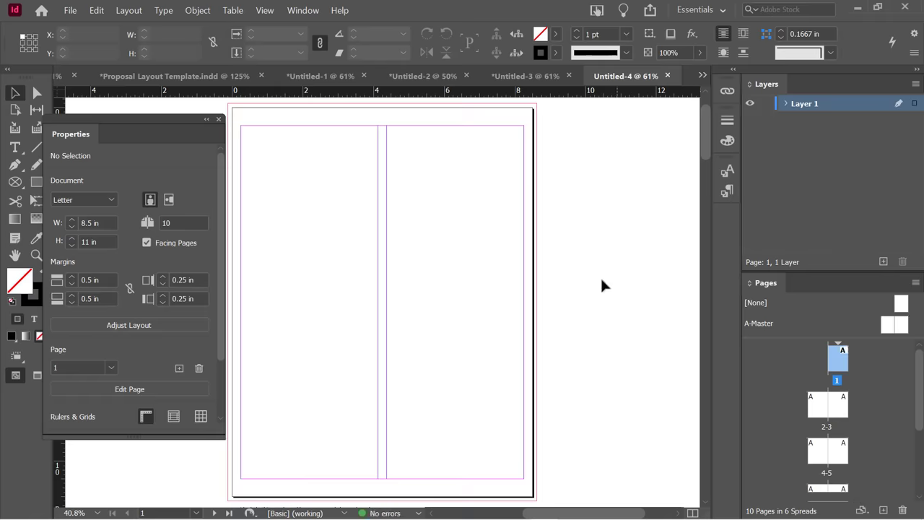
pyautogui.scroll(-5, 494, 269)
pyautogui.scroll(3, 496, 270)
pyautogui.scroll(-3, 496, 270)
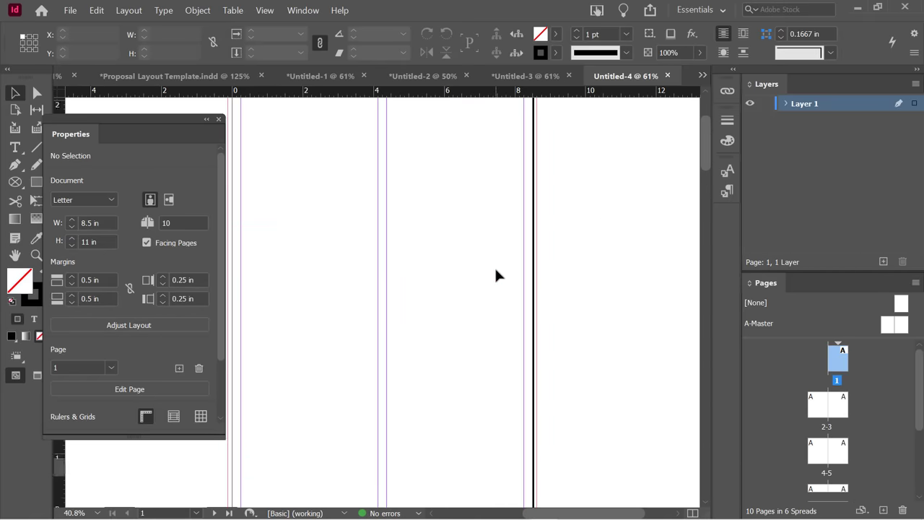
pyautogui.scroll(3, 496, 270)
pyautogui.scroll(-3, 495, 270)
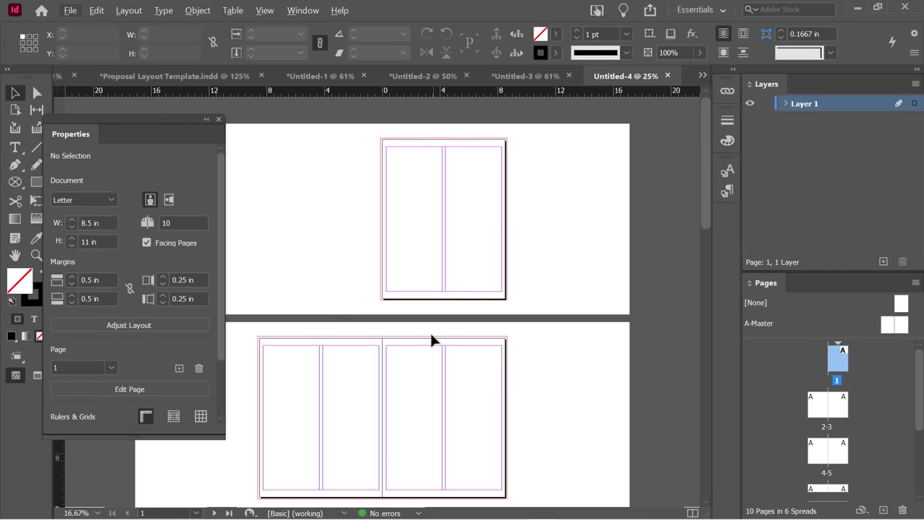
pyautogui.scroll(-5, 433, 336)
pyautogui.scroll(5, 434, 334)
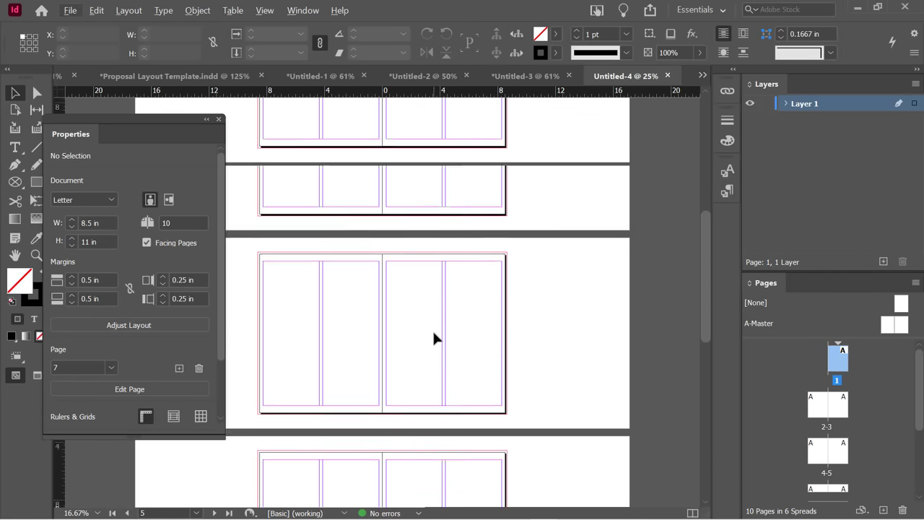
pyautogui.scroll(2, 436, 330)
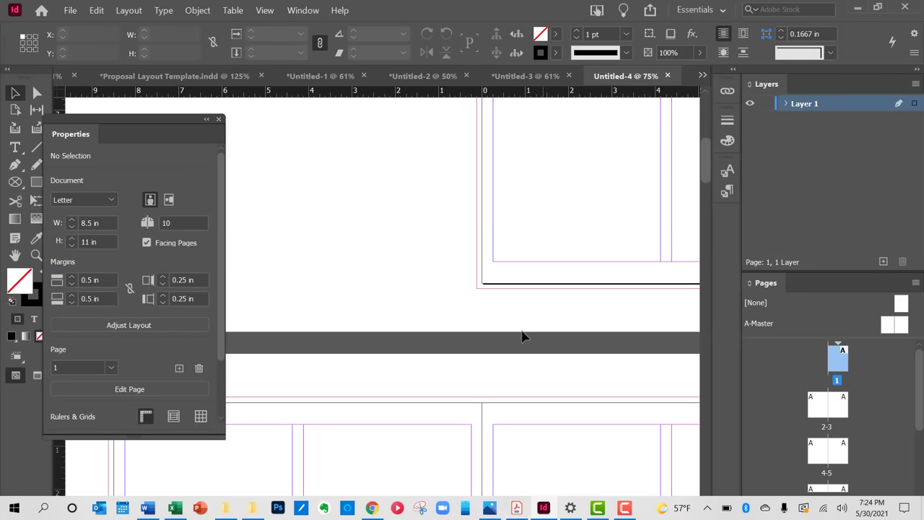
pyautogui.scroll(1, 454, 249)
pyautogui.scroll(5, 455, 247)
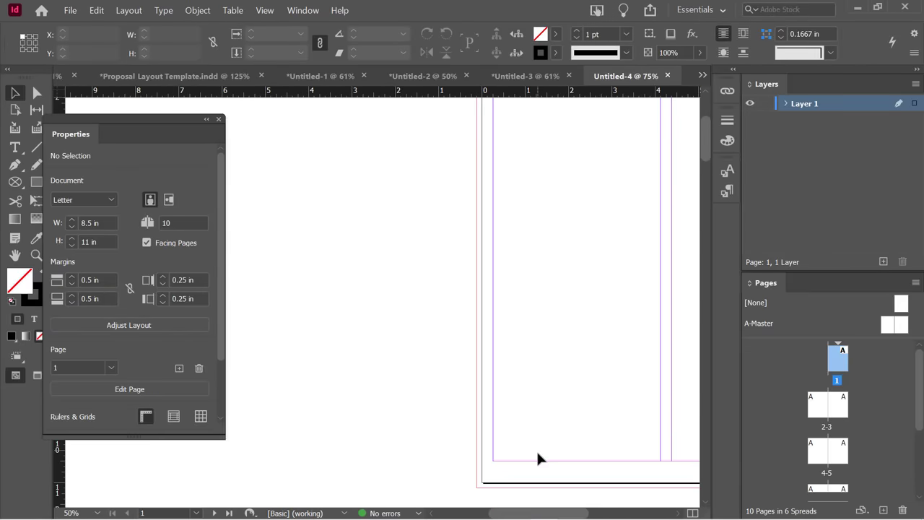
pyautogui.moveTo(523, 513); pyautogui.dragTo(546, 505)
pyautogui.scroll(4, 431, 251)
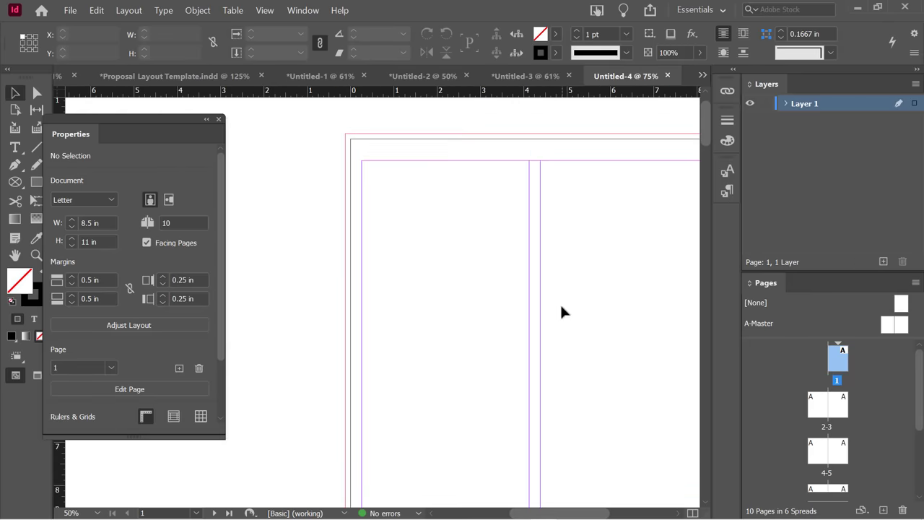
pyautogui.scroll(-1, 560, 311)
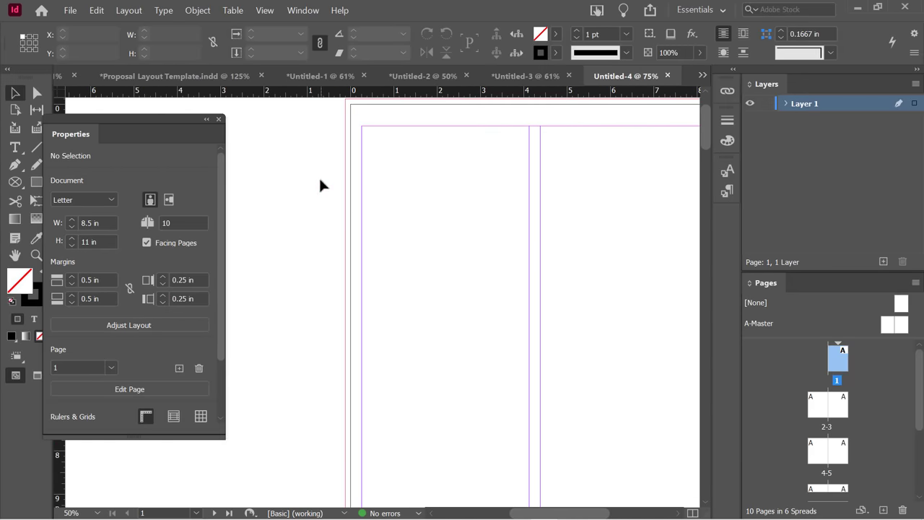
pyautogui.press('space')
pyautogui.moveTo(408, 198); pyautogui.dragTo(344, 202)
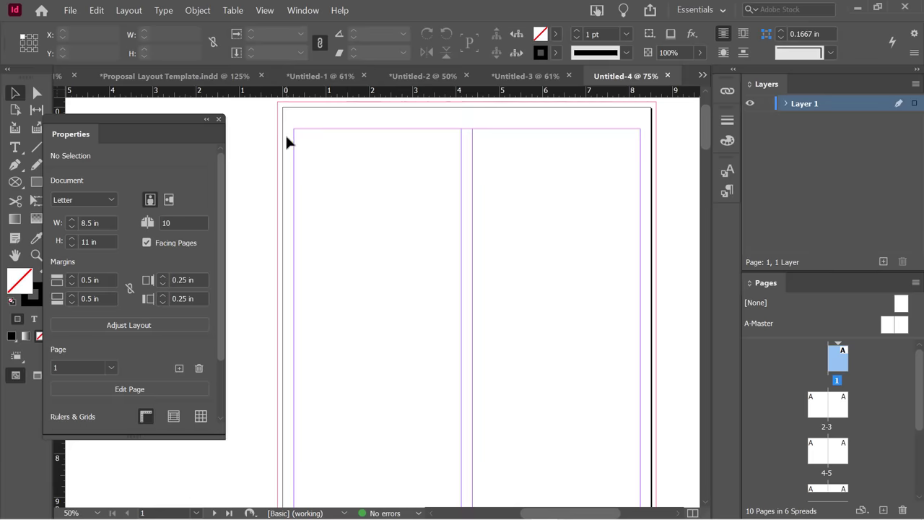
pyautogui.hotkey('ctrl', 'd')
# Place Cookbook_Text with default Word import options and autoflow it from page 1's top-left margin.
pyautogui.scroll(-1, 486, 299)
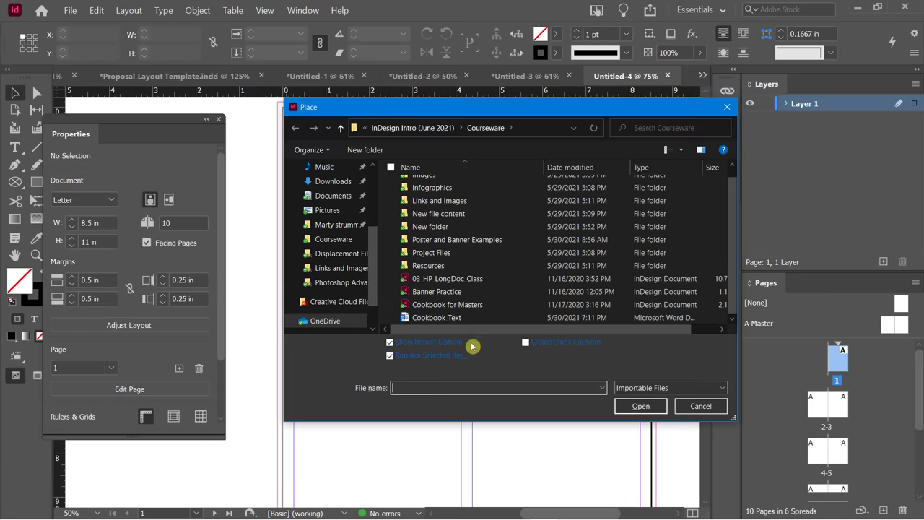
pyautogui.doubleClick(422, 322)
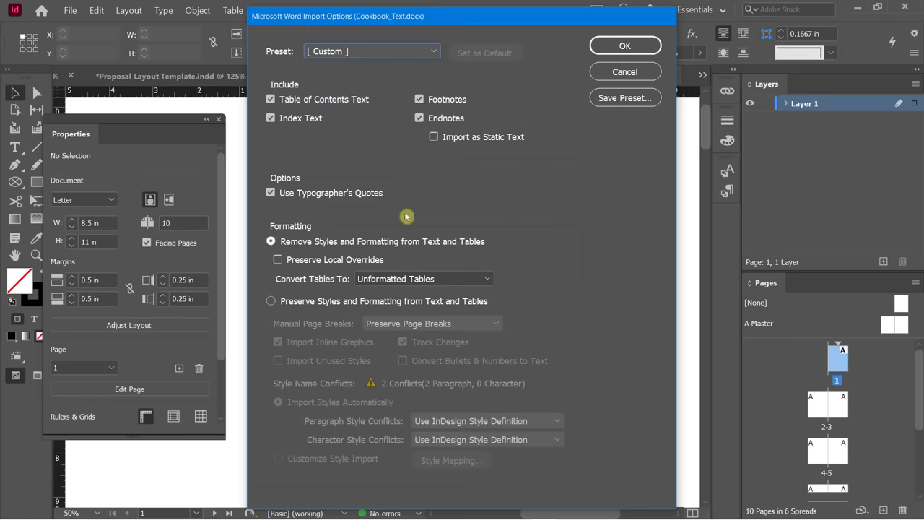
pyautogui.click(602, 50)
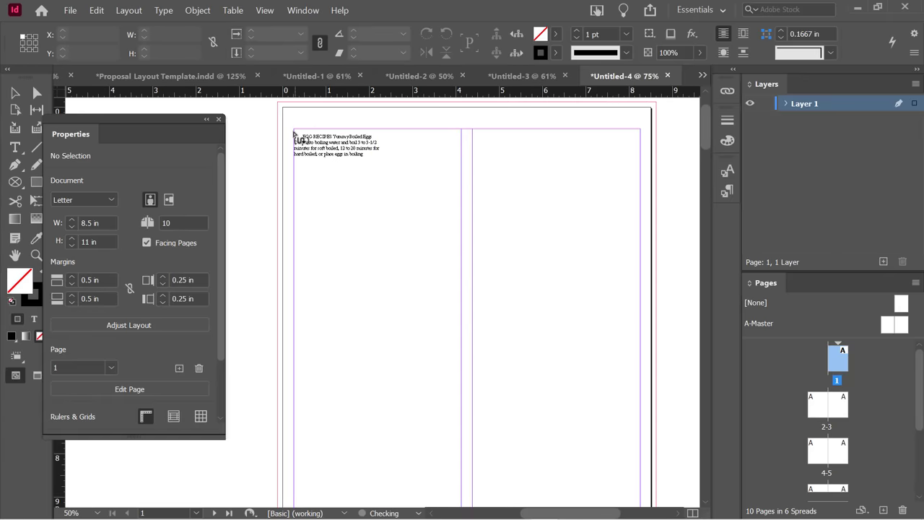
pyautogui.keyDown('shift'); pyautogui.click(294, 131); pyautogui.keyUp('shift')
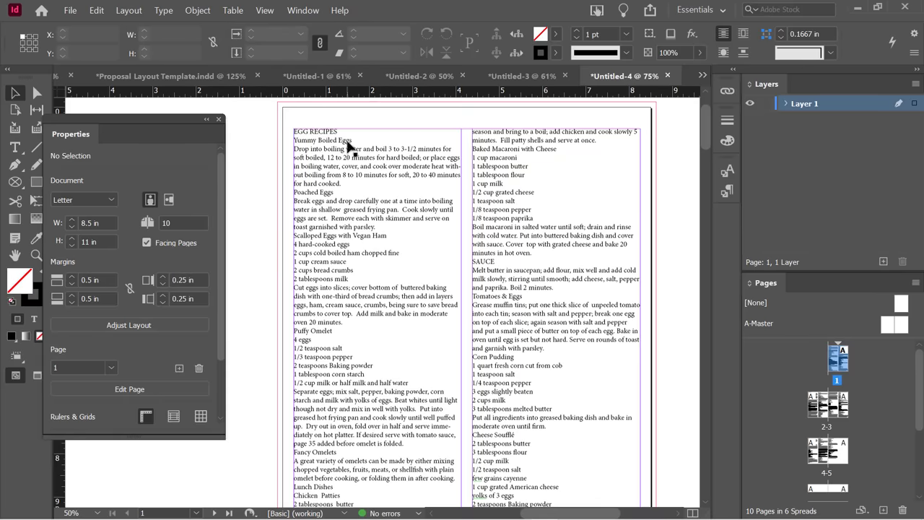
# Scroll through the pages to review the autoflowed recipe text.
pyautogui.scroll(-10, 362, 289)
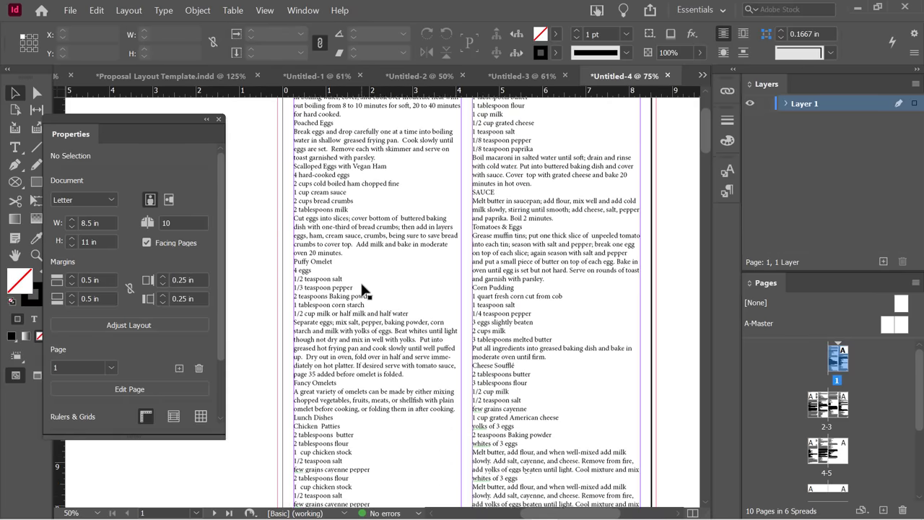
pyautogui.scroll(-10, 362, 289)
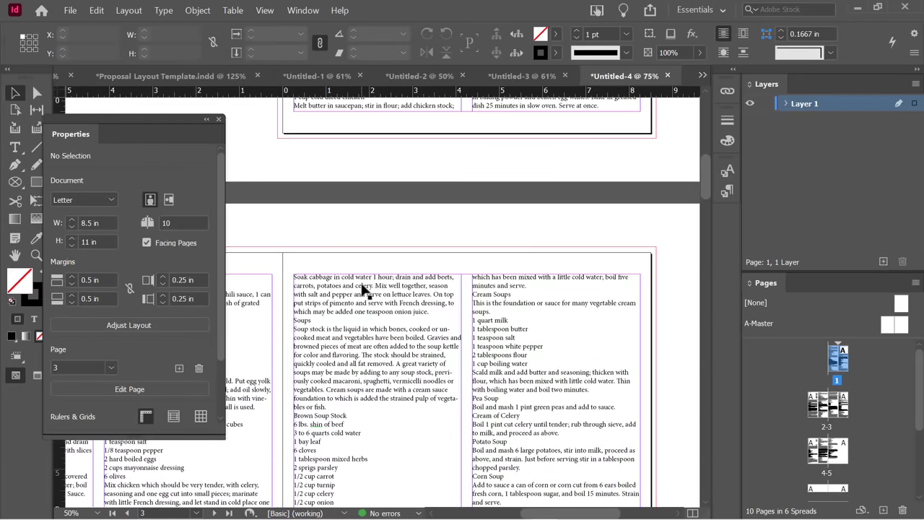
pyautogui.scroll(-10, 362, 288)
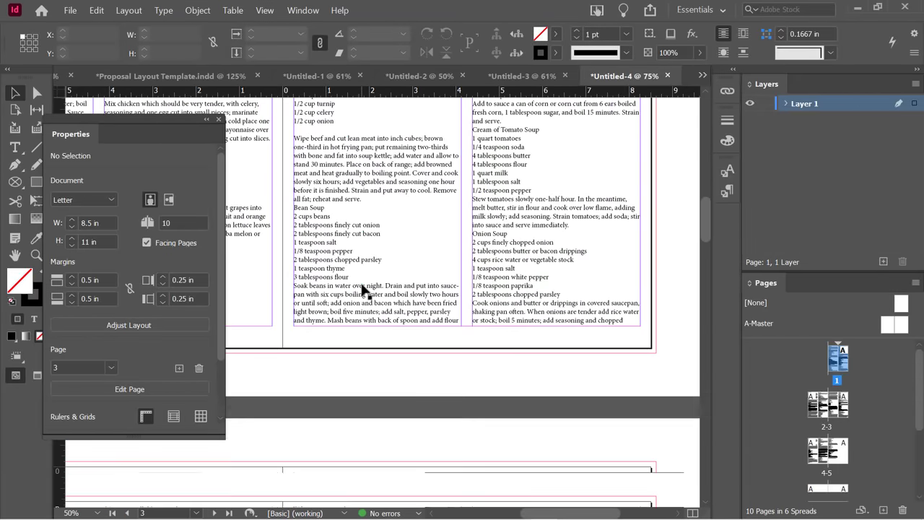
pyautogui.scroll(-5, 363, 289)
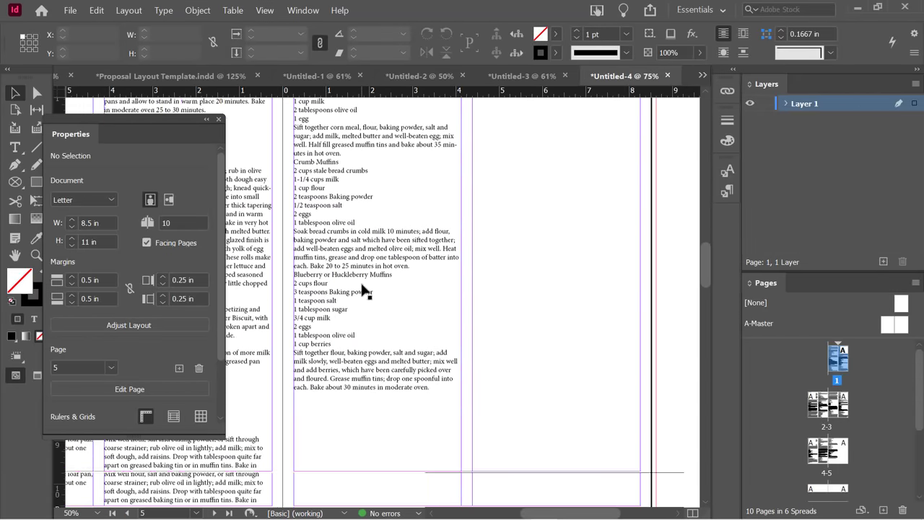
pyautogui.moveTo(546, 510); pyautogui.dragTo(505, 512)
pyautogui.scroll(2, 366, 234)
pyautogui.scroll(6, 365, 234)
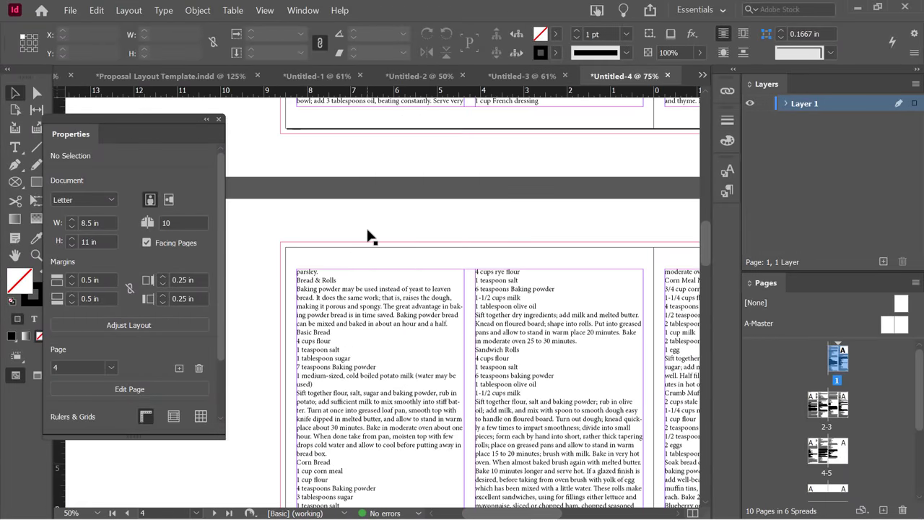
pyautogui.scroll(15, 367, 236)
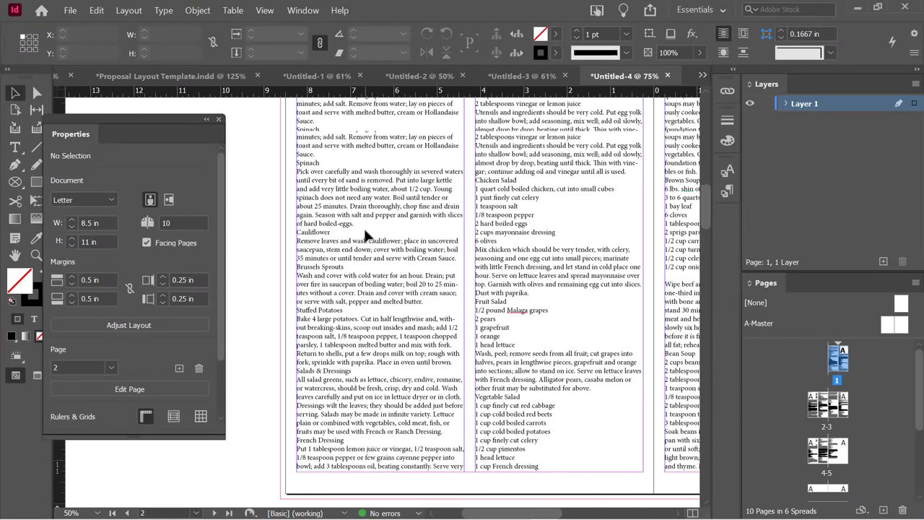
pyautogui.scroll(5, 366, 236)
pyautogui.scroll(-5, 365, 231)
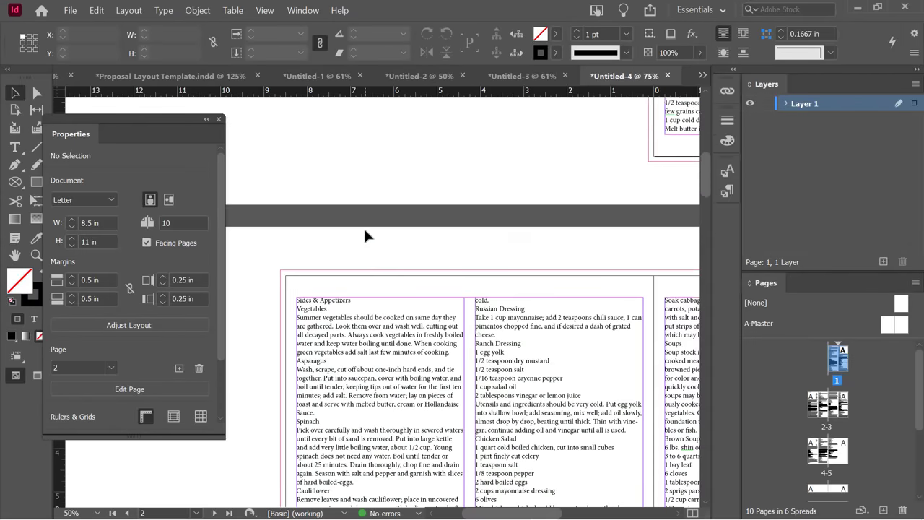
pyautogui.scroll(-2, 365, 235)
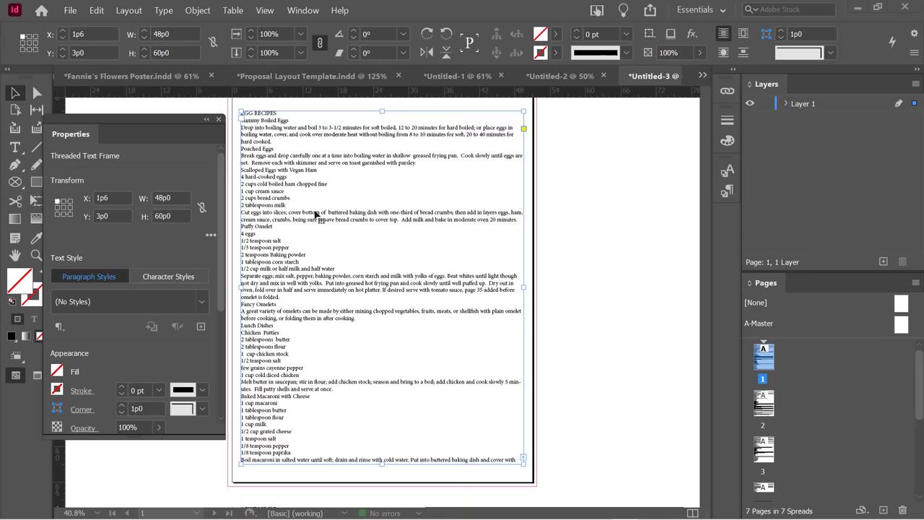
# Return to the Untitled-3 egg recipes document and bring up the recipe frame's Text Frame Options.
pyautogui.click(702, 75)
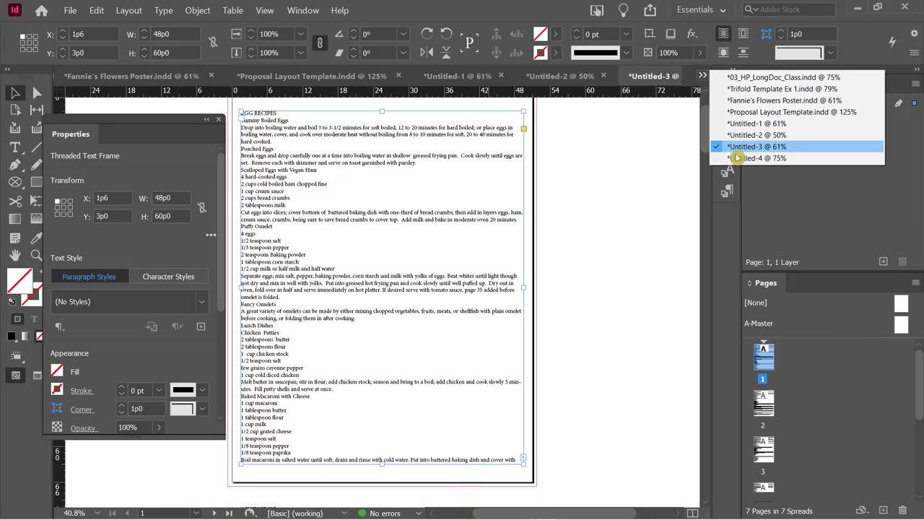
pyautogui.click(751, 158)
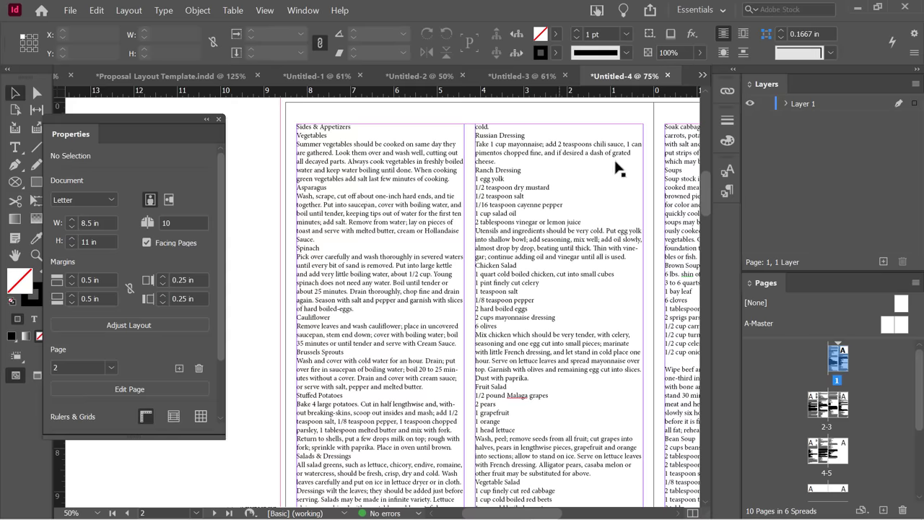
pyautogui.click(520, 75)
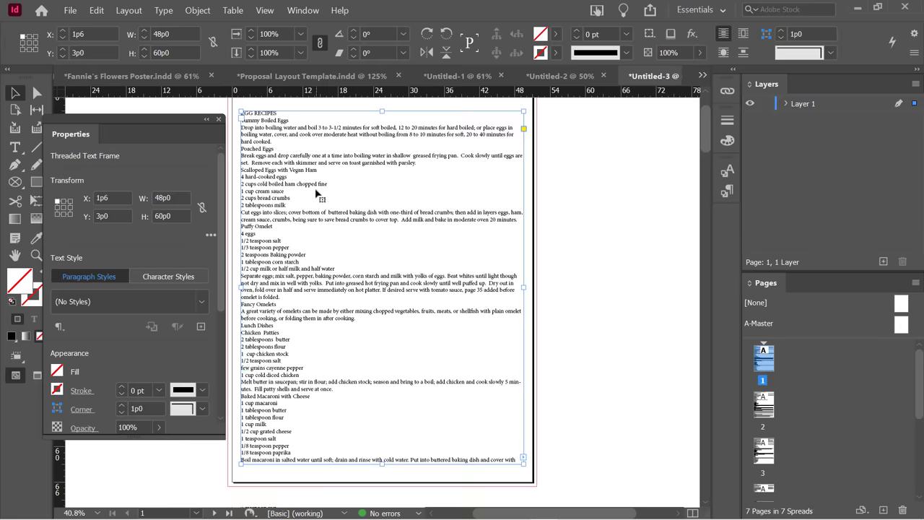
pyautogui.rightClick(265, 168)
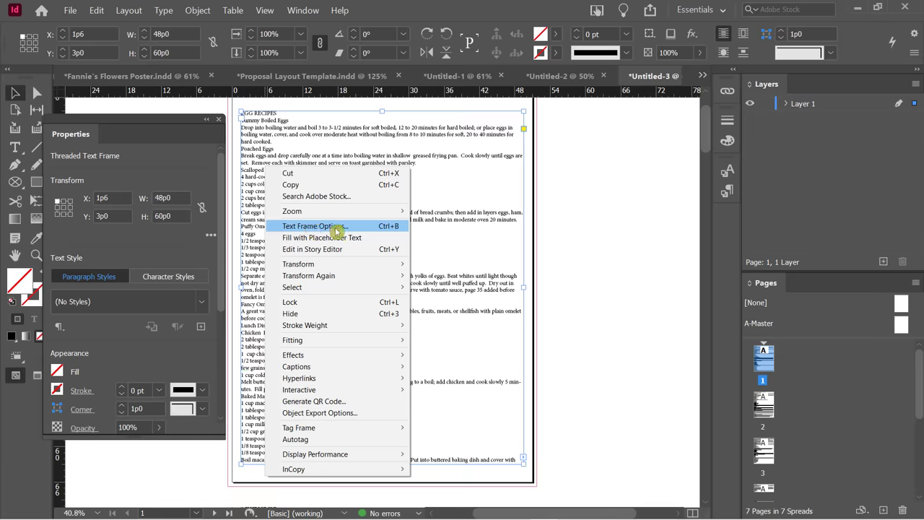
pyautogui.click(377, 227)
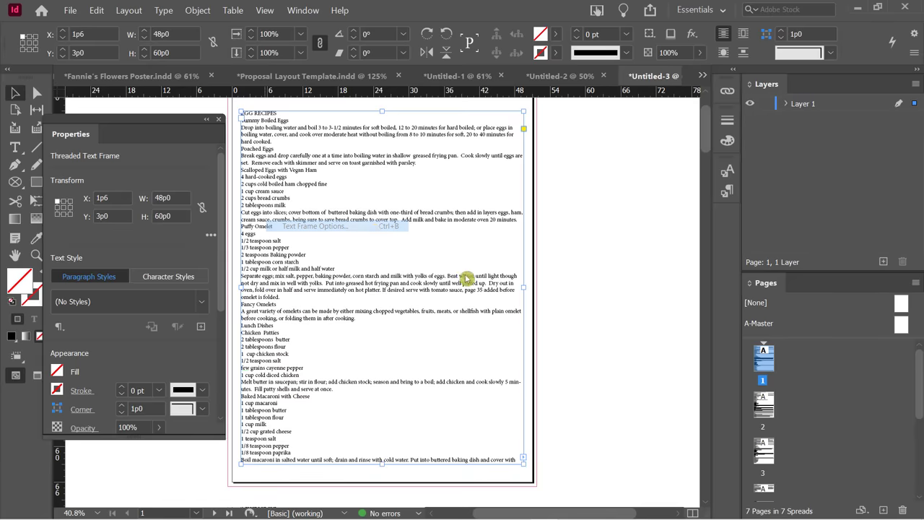
pyautogui.moveTo(672, 62); pyautogui.dragTo(557, 83)
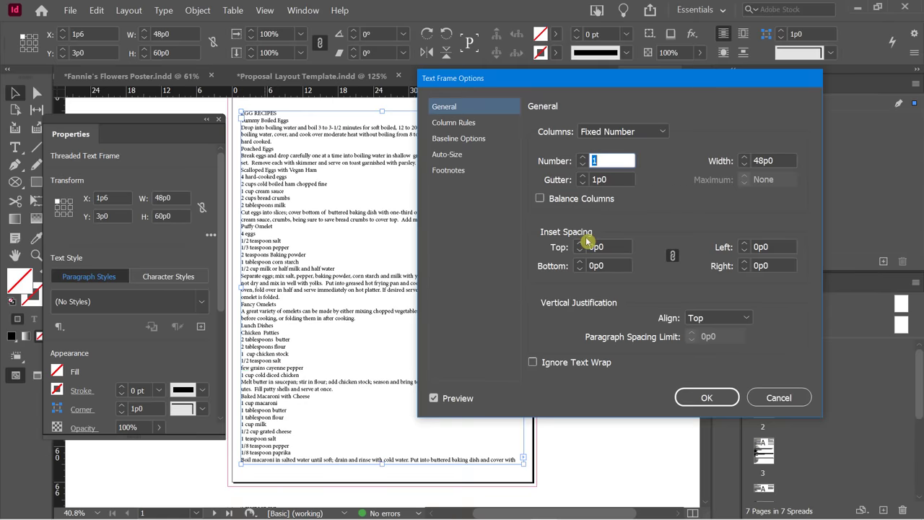
pyautogui.moveTo(559, 85); pyautogui.dragTo(671, 92)
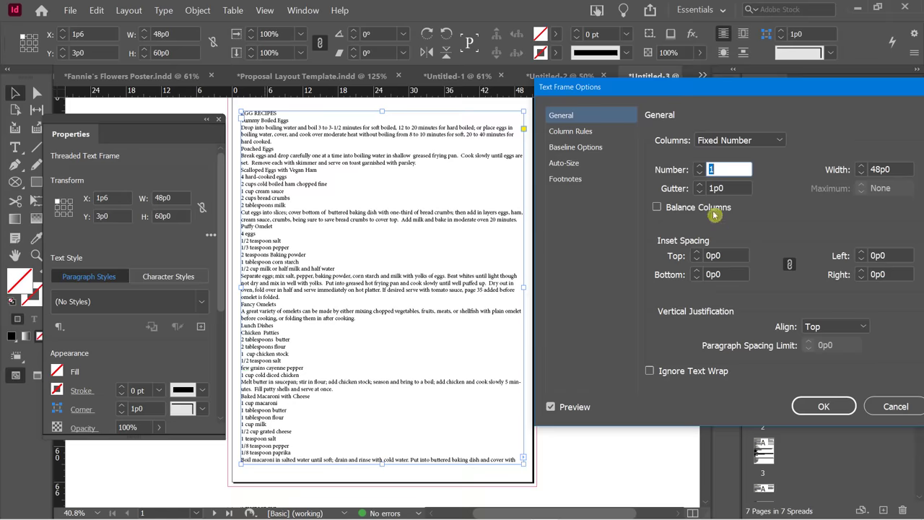
# Set the recipe frame to 2 columns with a 2p10 gutter and apply it.
pyautogui.click(700, 167)
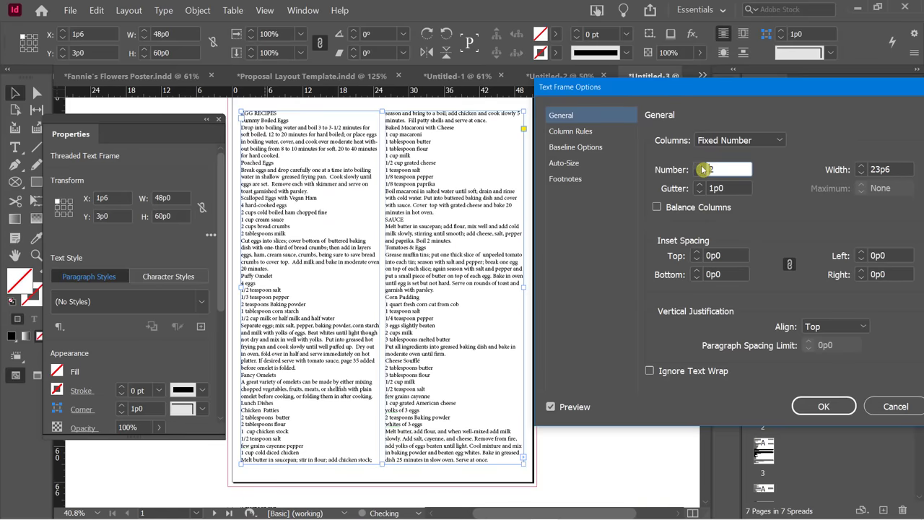
pyautogui.click(700, 167)
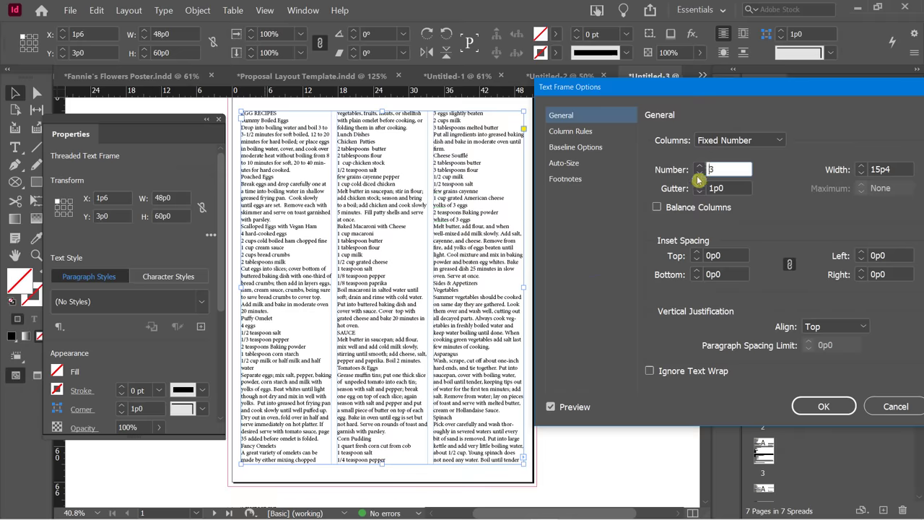
pyautogui.click(698, 173)
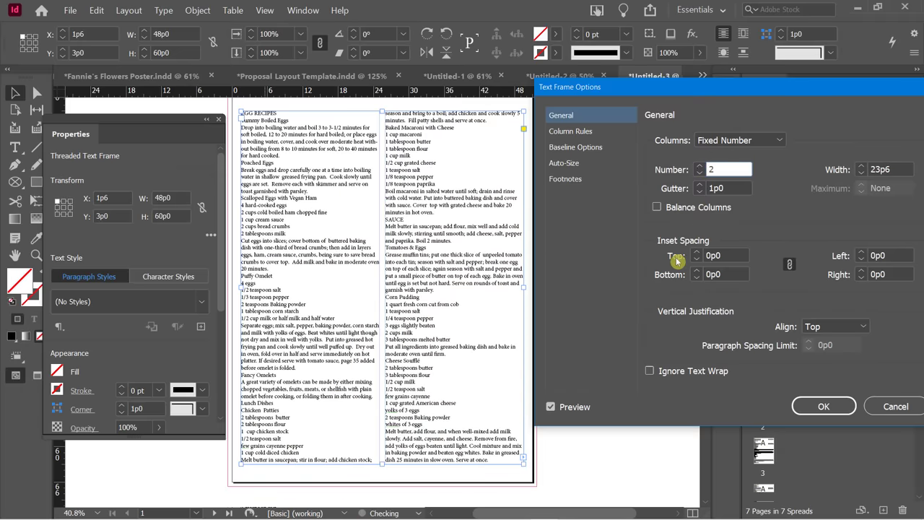
pyautogui.click(698, 186)
pyautogui.click(698, 185)
pyautogui.click(699, 186)
pyautogui.click(698, 185)
pyautogui.click(699, 186)
pyautogui.click(698, 186)
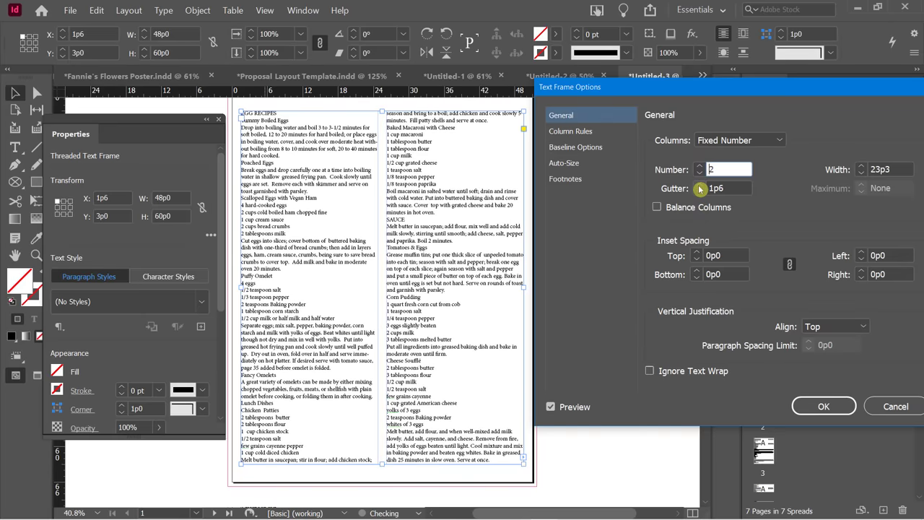
pyautogui.click(698, 185)
pyautogui.click(699, 185)
pyautogui.click(699, 185)
pyautogui.click(699, 186)
pyautogui.click(699, 186)
pyautogui.click(699, 186)
pyautogui.click(698, 186)
pyautogui.click(699, 186)
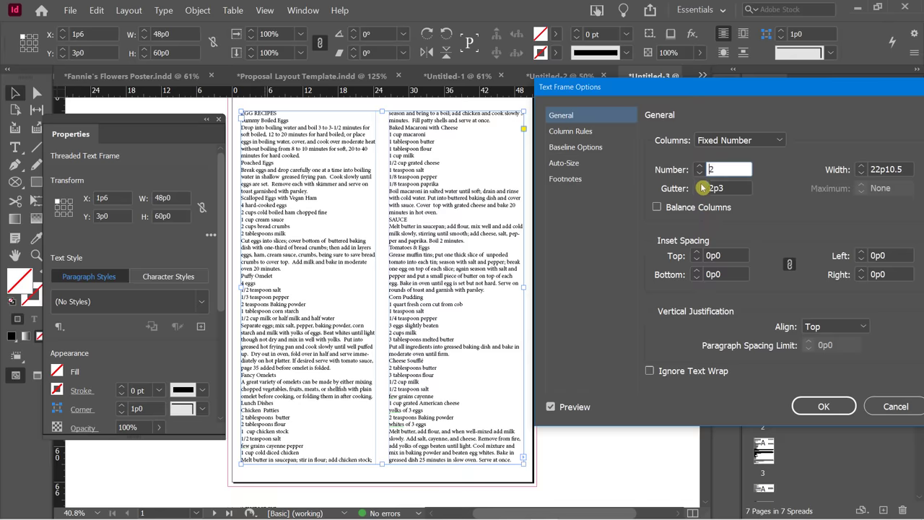
pyautogui.click(699, 185)
pyautogui.click(698, 185)
pyautogui.click(699, 185)
pyautogui.click(699, 186)
pyautogui.click(698, 186)
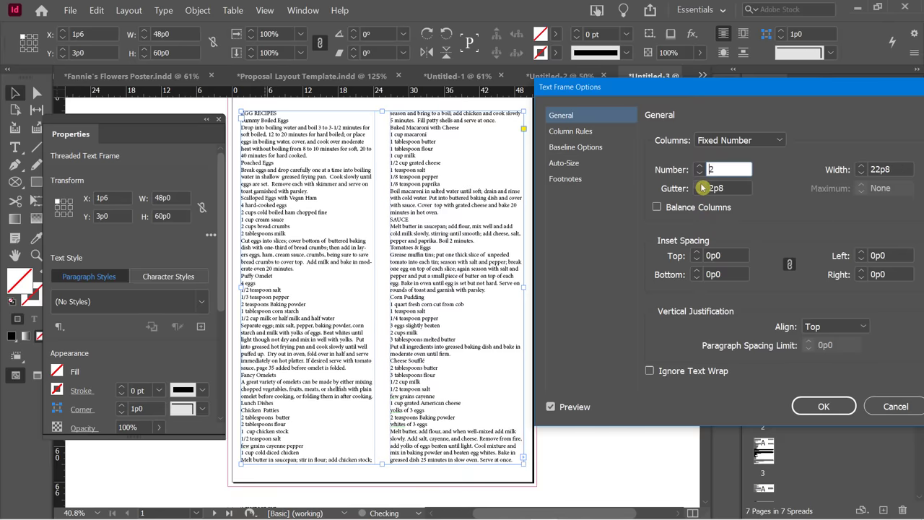
pyautogui.click(698, 186)
pyautogui.click(698, 185)
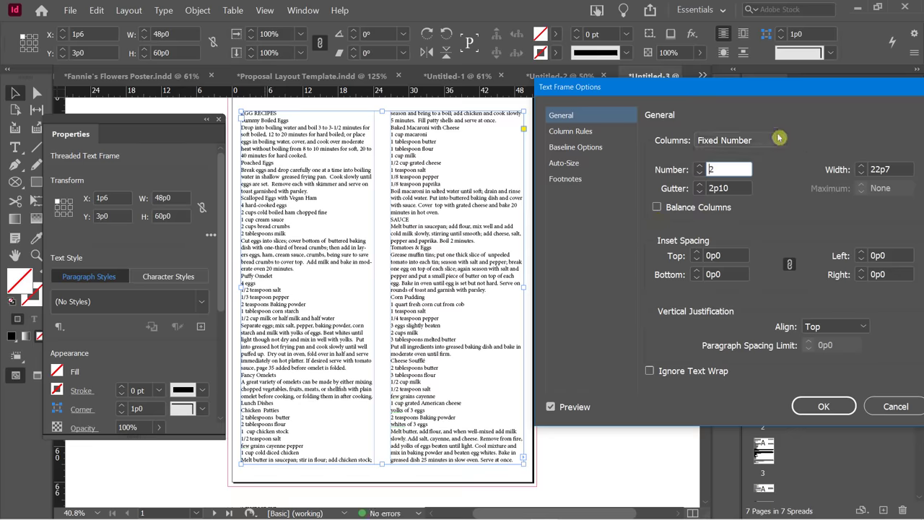
pyautogui.moveTo(751, 88); pyautogui.dragTo(724, 84)
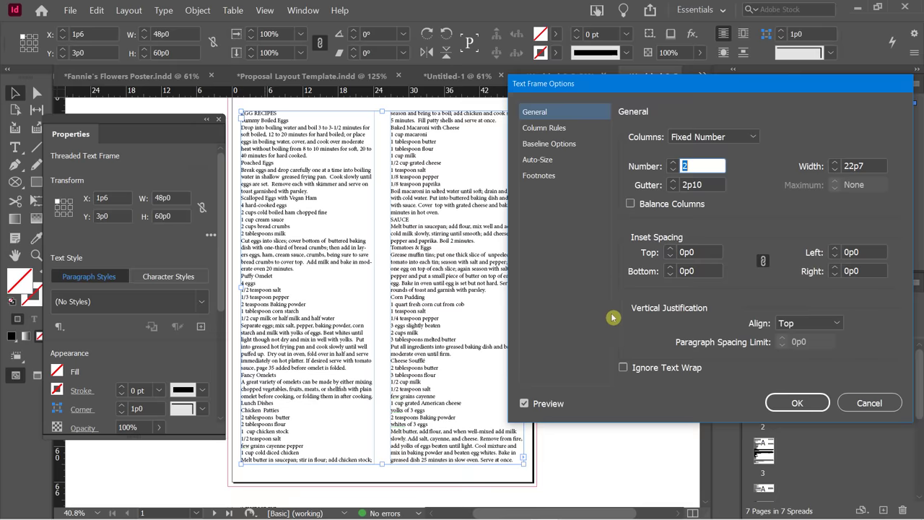
pyautogui.click(798, 402)
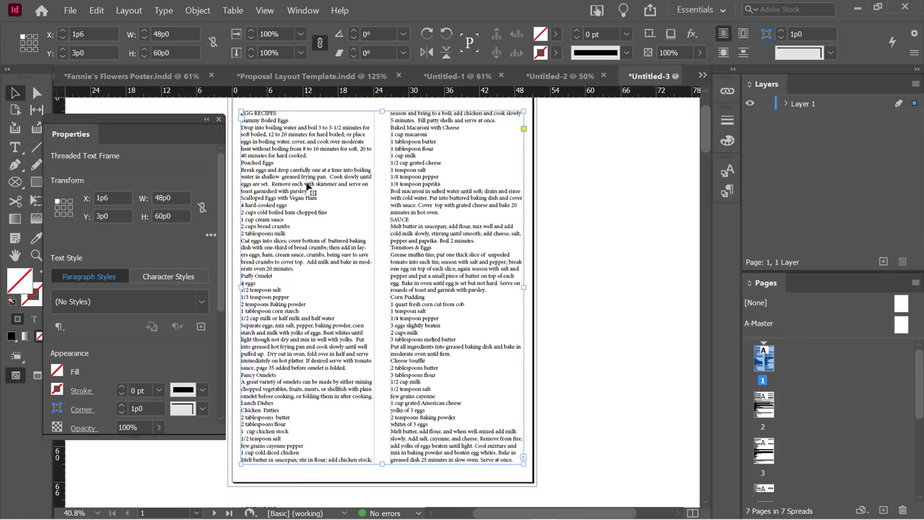
# Fill the recipe frame with pale light blue and view the page in Preview mode.
pyautogui.doubleClick(17, 285)
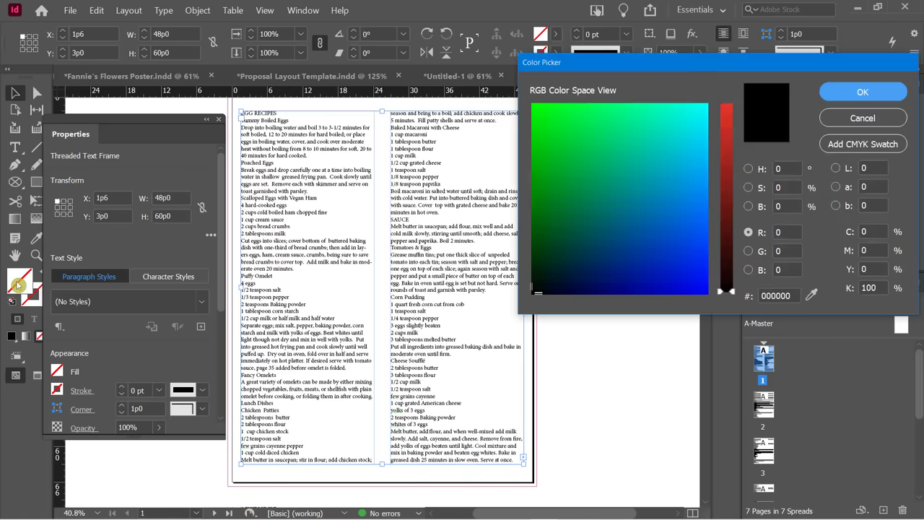
pyautogui.moveTo(698, 128)
pyautogui.mouseDown()
pyautogui.moveTo(705, 109)
pyautogui.moveTo(731, 171)
pyautogui.mouseUp()
pyautogui.click(726, 128)
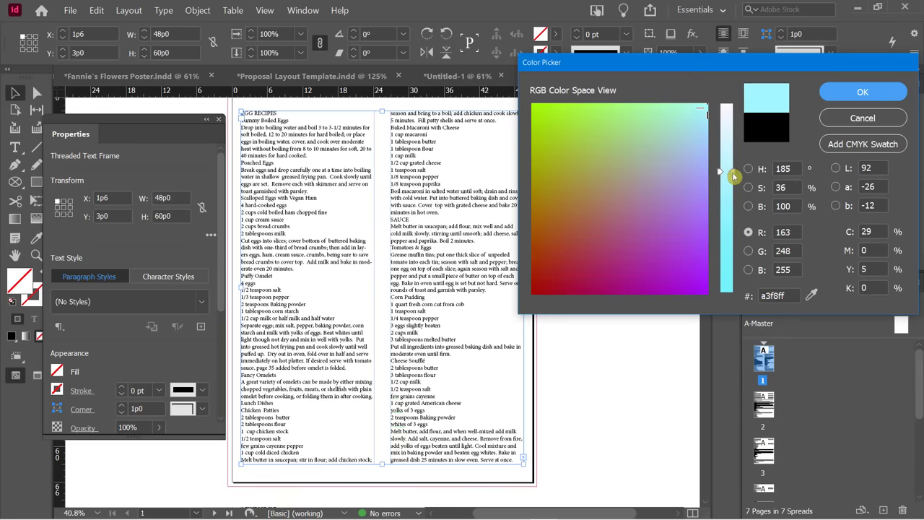
pyautogui.click(859, 93)
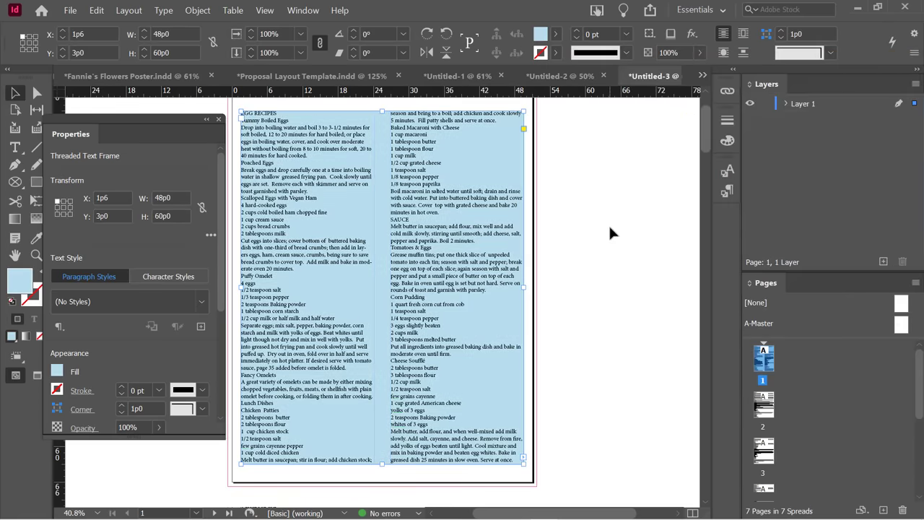
pyautogui.press('w')
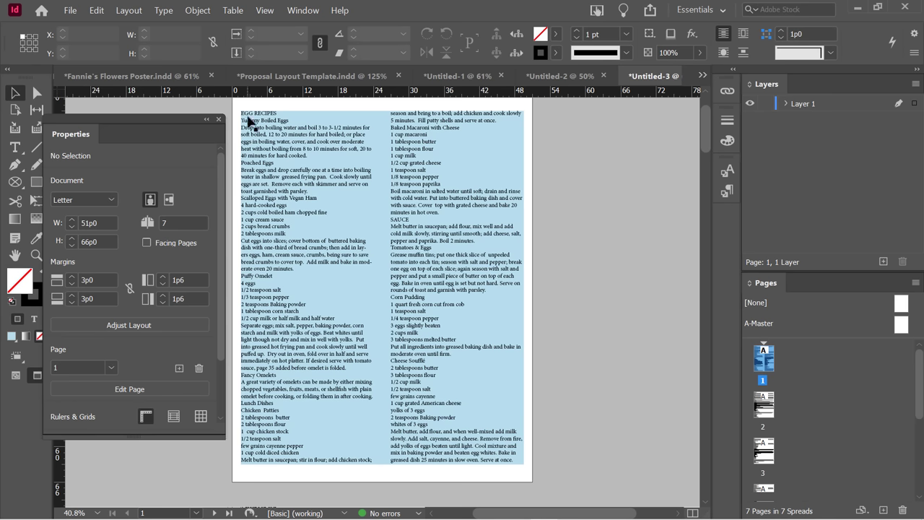
# Reselect the blue recipe frame and reopen its Text Frame Options.
pyautogui.rightClick(310, 195)
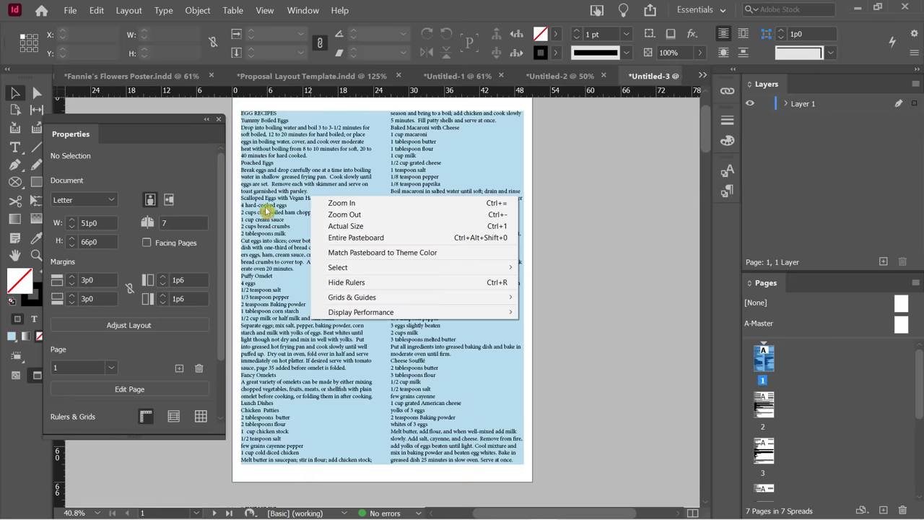
pyautogui.click(268, 205)
pyautogui.click(280, 192)
pyautogui.rightClick(278, 196)
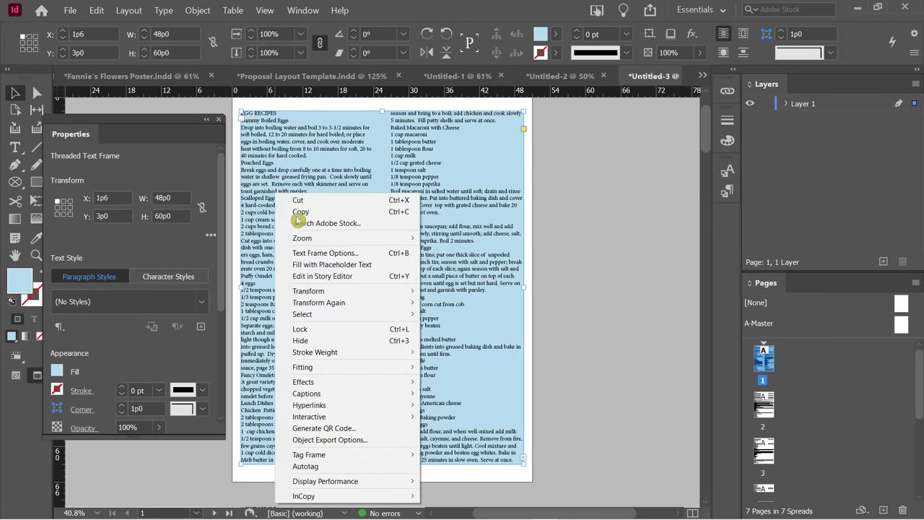
pyautogui.click(324, 252)
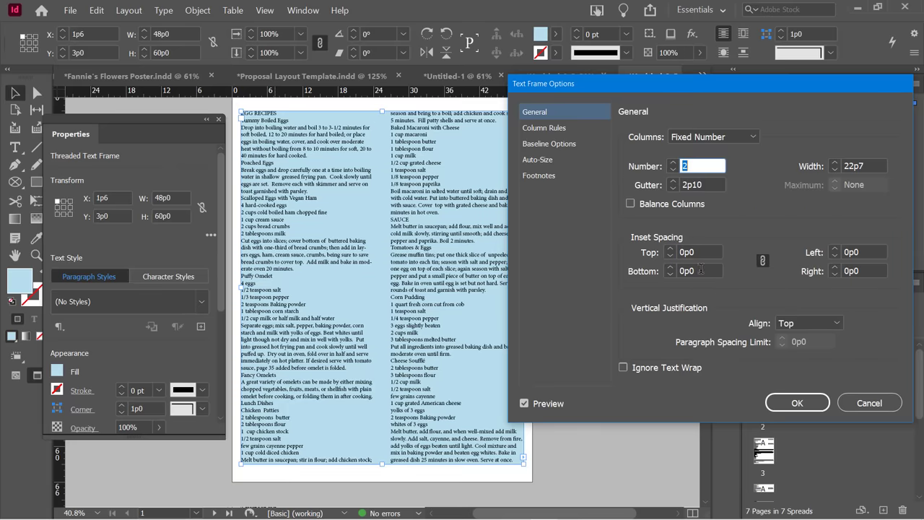
# Raise the linked inset spacing to 1p1 on every side and apply it.
pyautogui.click(671, 249)
pyautogui.click(670, 248)
pyautogui.click(671, 248)
pyautogui.click(670, 248)
pyautogui.click(671, 248)
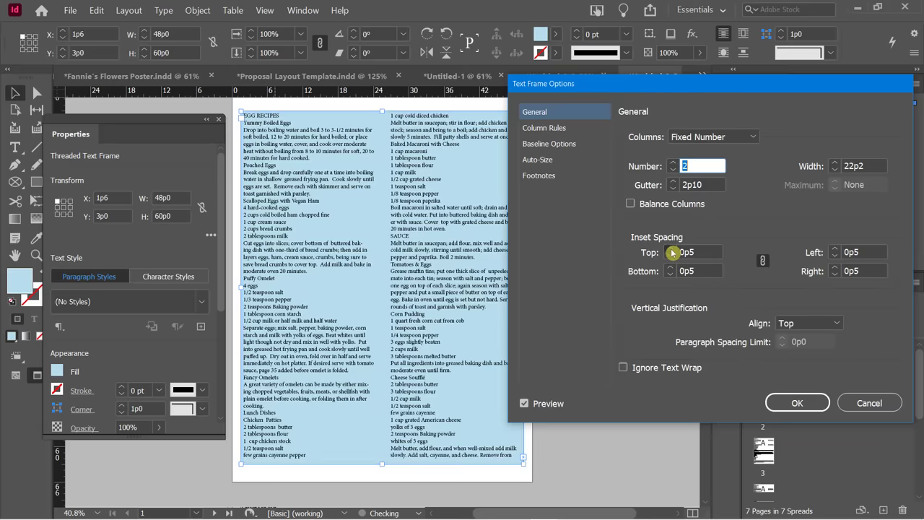
pyautogui.click(671, 248)
pyautogui.click(671, 248)
pyautogui.click(671, 248)
pyautogui.click(670, 249)
pyautogui.click(670, 248)
pyautogui.click(671, 249)
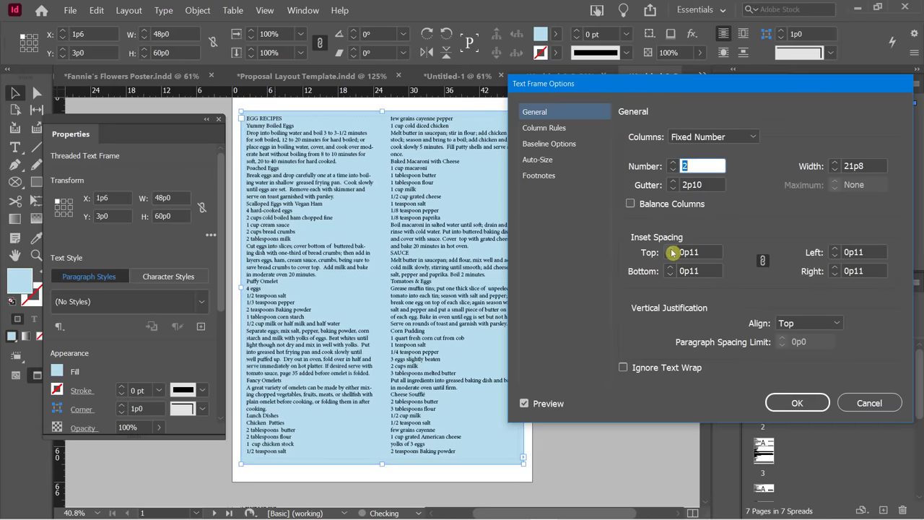
pyautogui.click(671, 249)
pyautogui.click(671, 249)
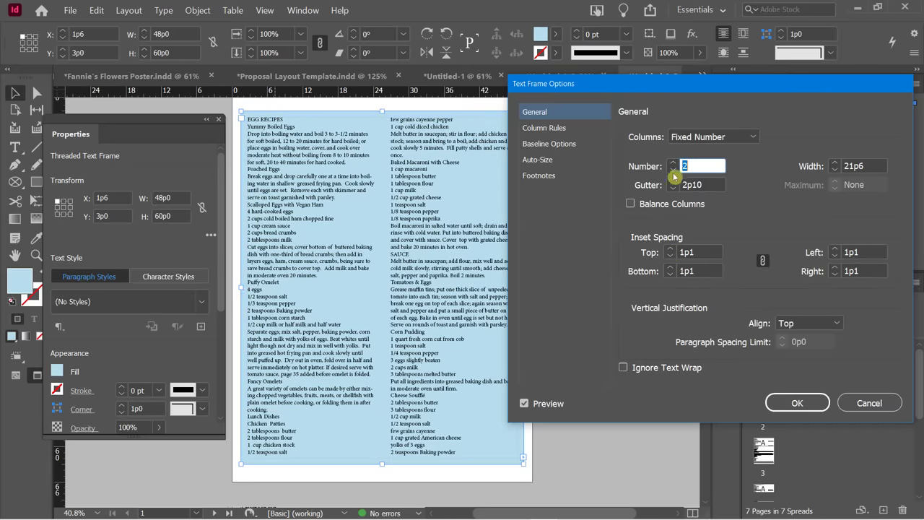
pyautogui.moveTo(622, 89); pyautogui.dragTo(647, 90)
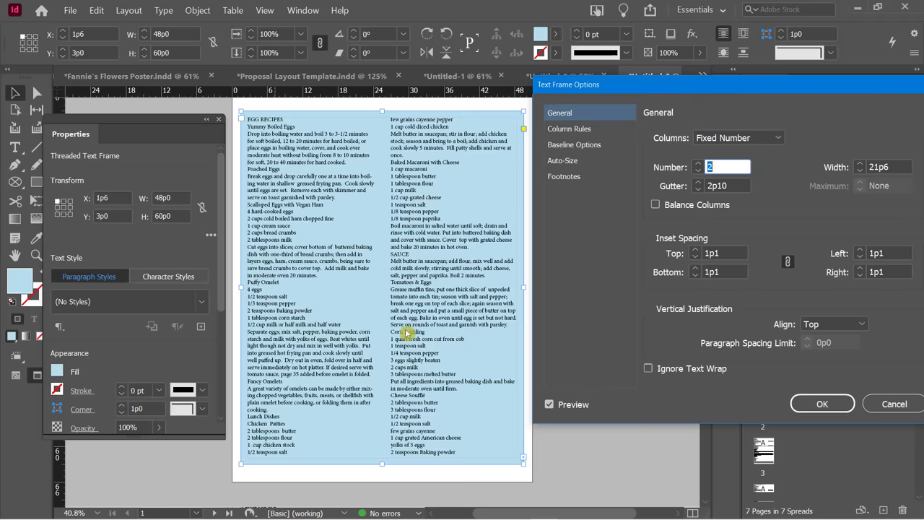
pyautogui.click(813, 406)
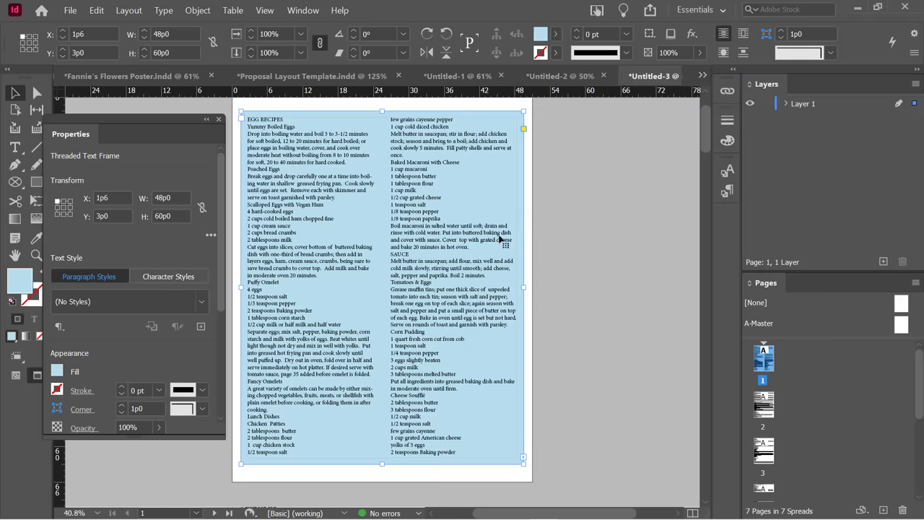
pyautogui.click(550, 235)
pyautogui.scroll(-9, 549, 236)
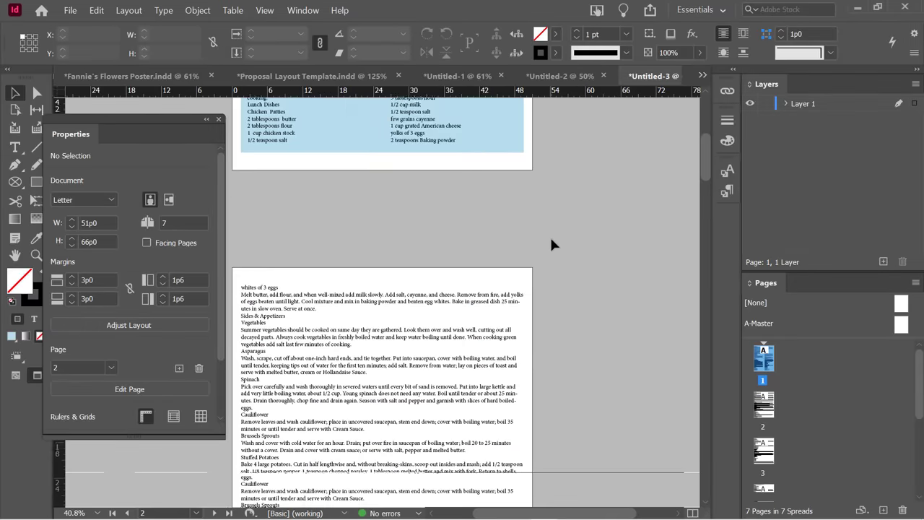
pyautogui.scroll(9, 551, 244)
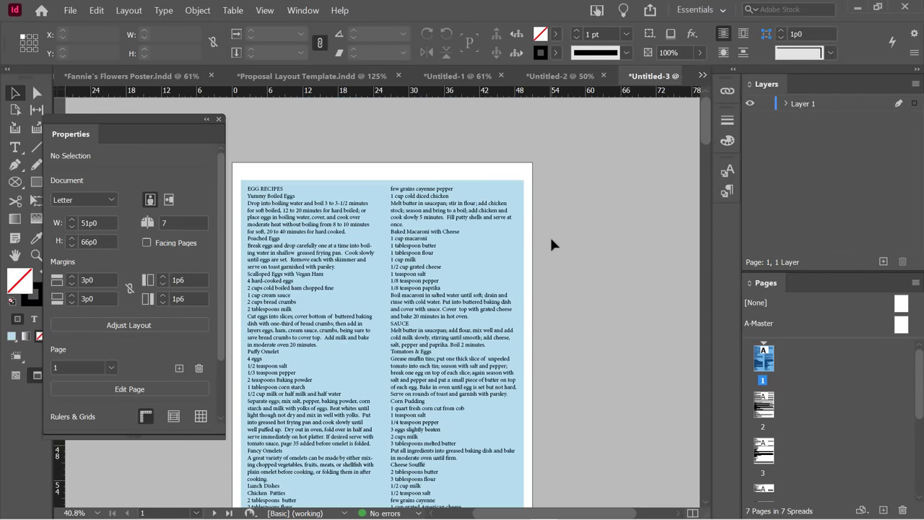
pyautogui.scroll(-3, 551, 245)
pyautogui.scroll(2, 551, 244)
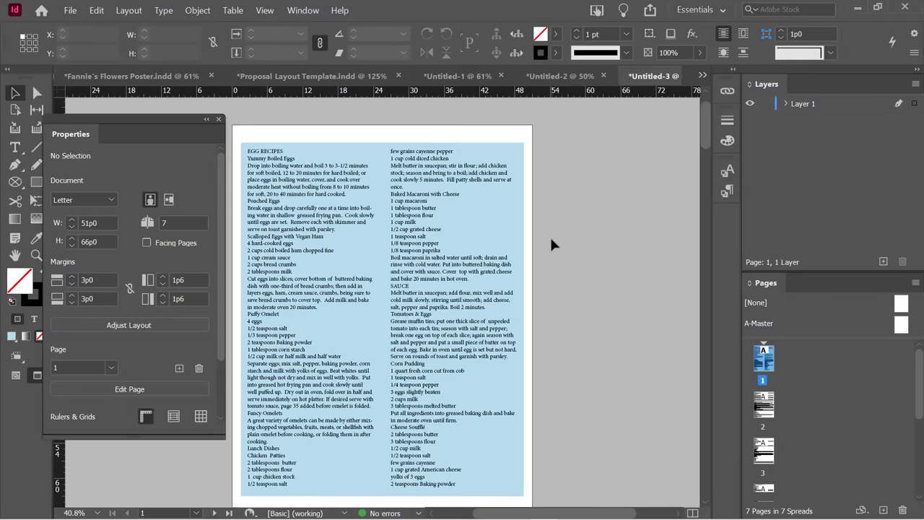
pyautogui.click(348, 261)
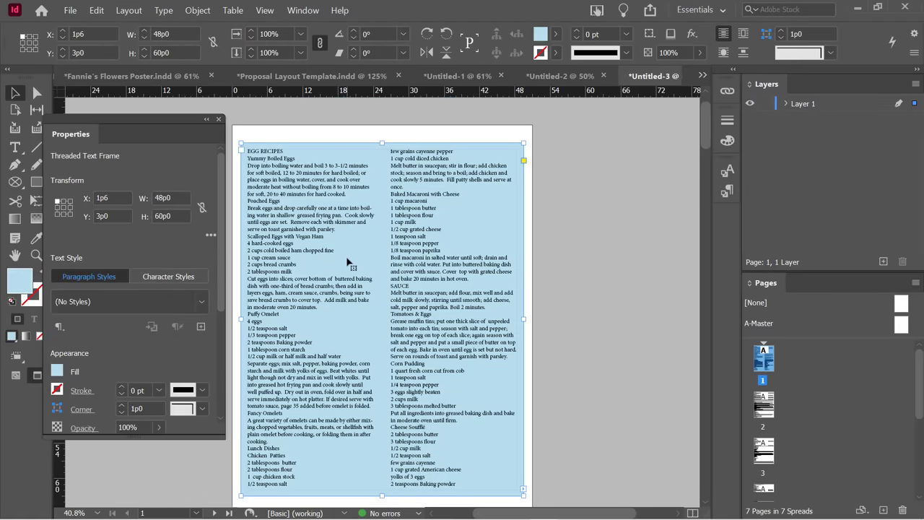
pyautogui.scroll(-10, 347, 261)
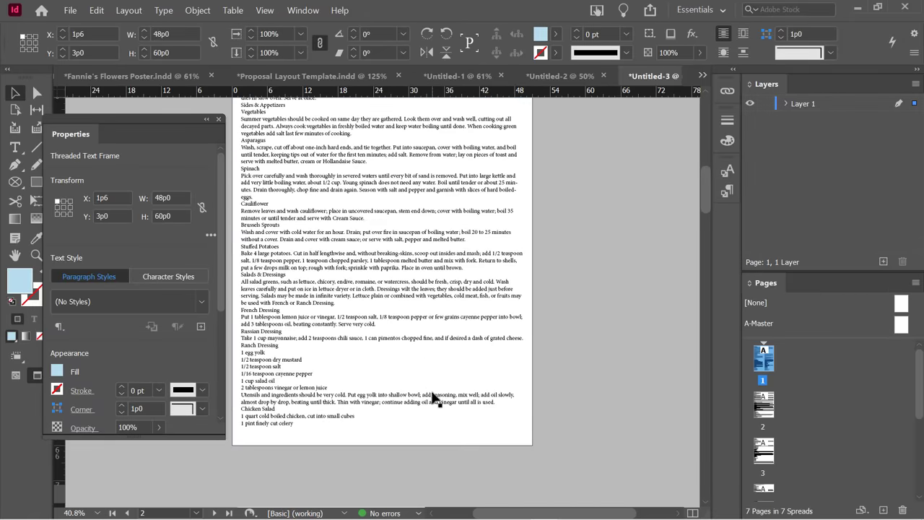
pyautogui.scroll(8, 433, 390)
pyautogui.scroll(-4, 436, 382)
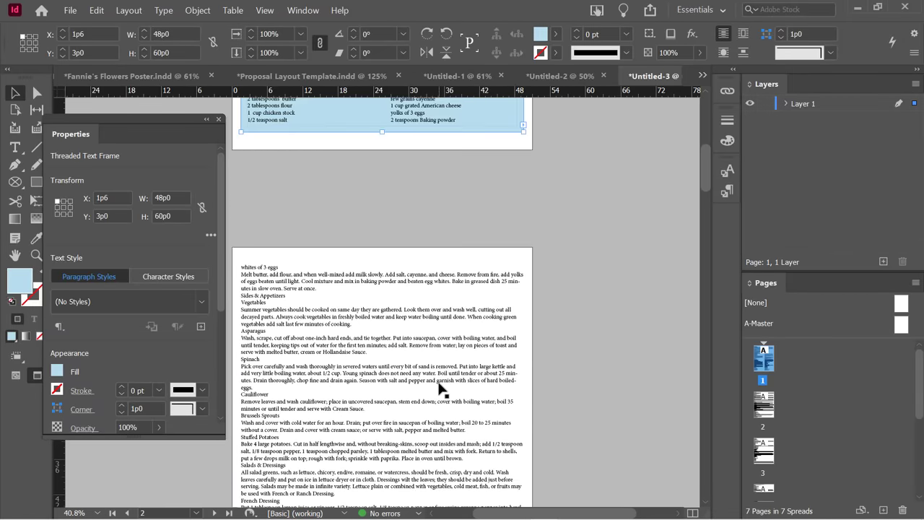
pyautogui.scroll(6, 438, 388)
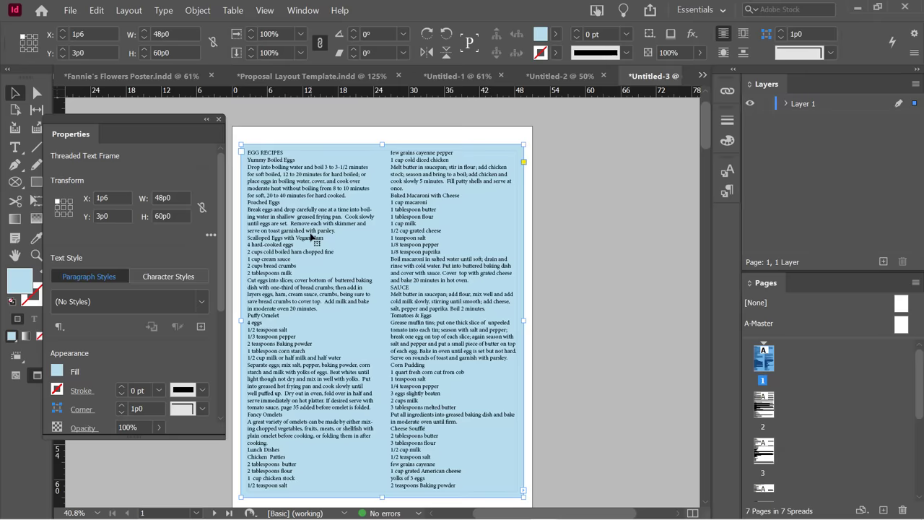
pyautogui.scroll(-1, 312, 237)
pyautogui.hotkey('ctrl', 'shift', 'a')
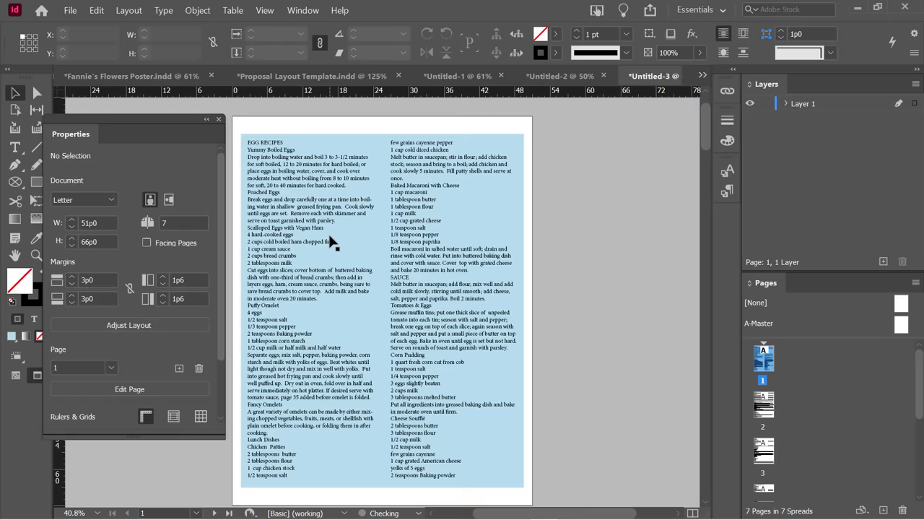
pyautogui.click(330, 232)
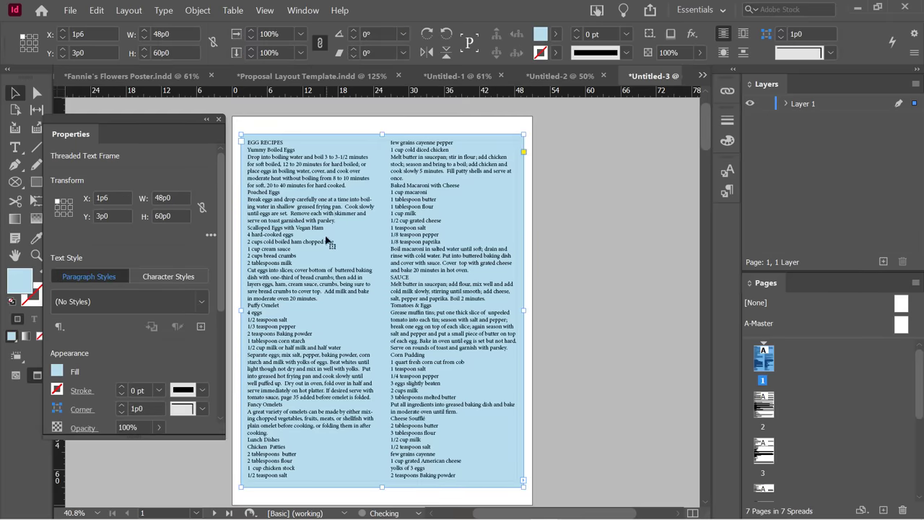
pyautogui.scroll(-3, 328, 242)
pyautogui.scroll(3, 329, 242)
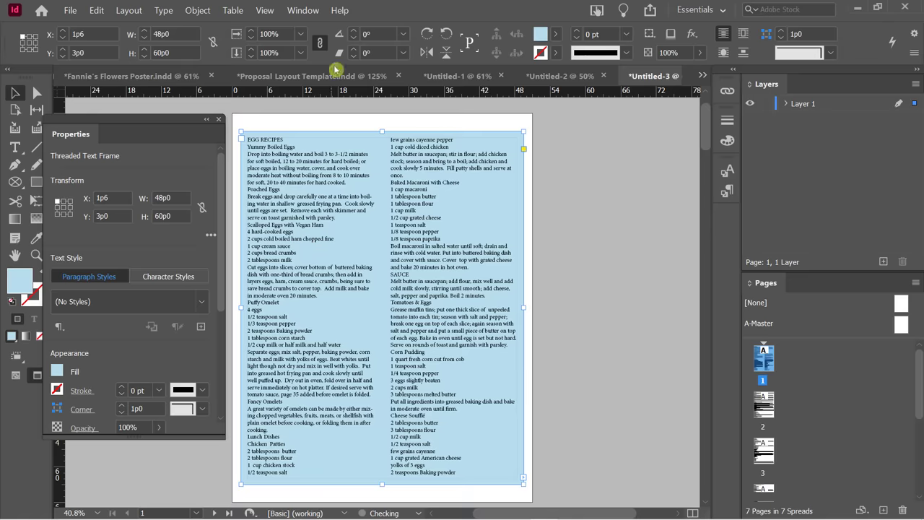
# From the Object Styles panel, create a new style named 'Blue Text Box, 2 Columns'.
pyautogui.click(303, 10)
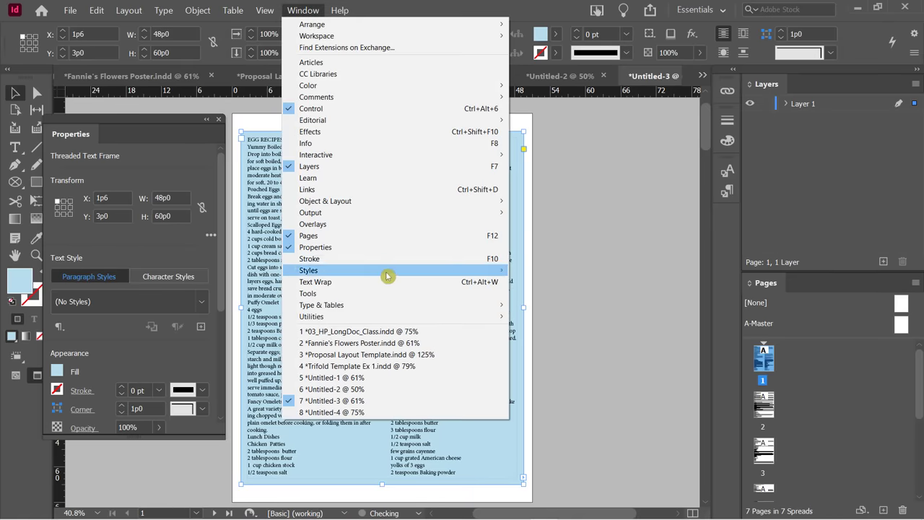
pyautogui.moveTo(505, 270)
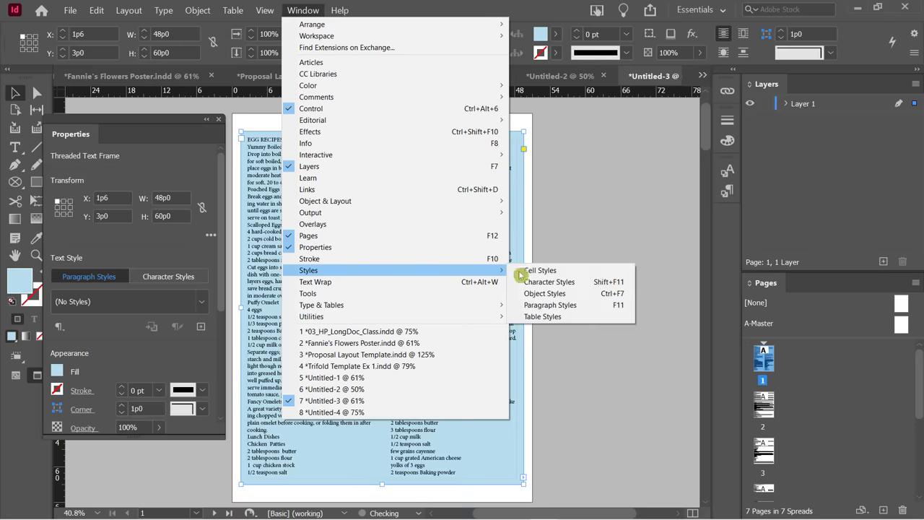
pyautogui.click(560, 293)
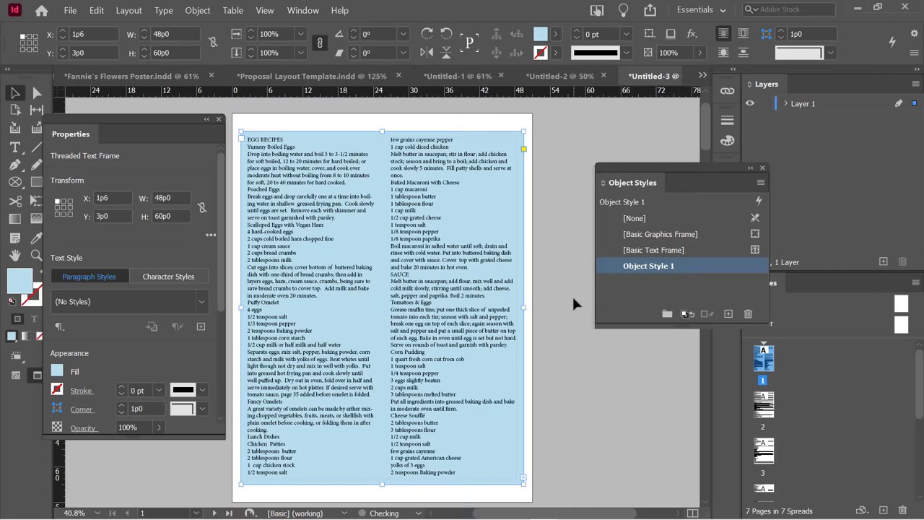
pyautogui.click(643, 274)
pyautogui.click(634, 267)
pyautogui.click(680, 307)
pyautogui.keyDown('alt'); pyautogui.click(727, 314); pyautogui.keyUp('alt')
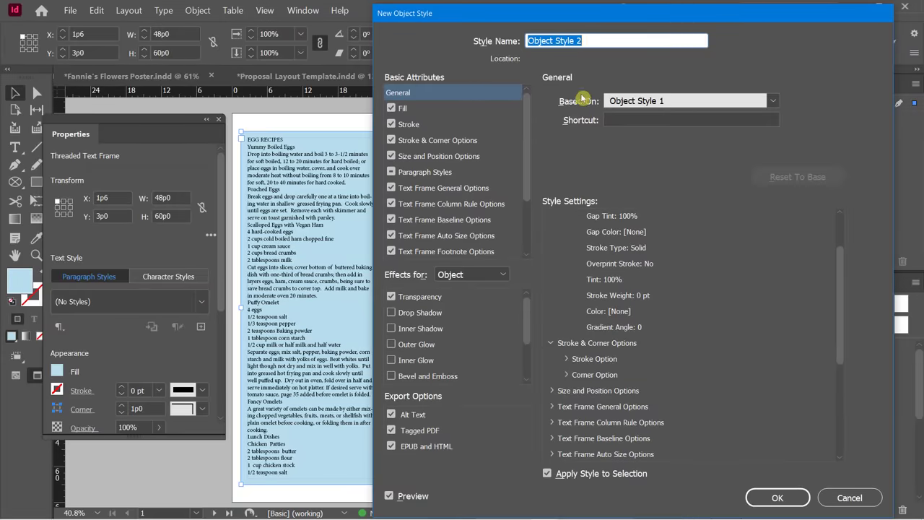
pyautogui.write('Blue')
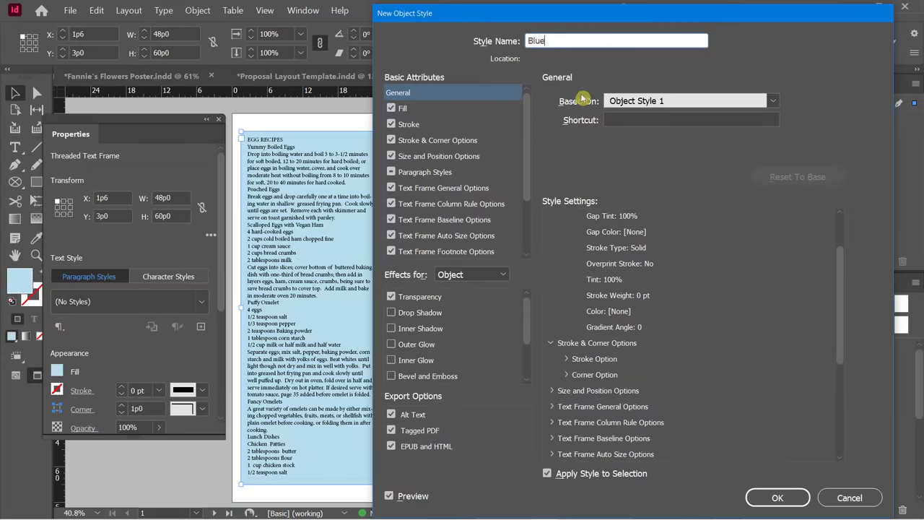
pyautogui.write(' Text Box, 2 Columns')
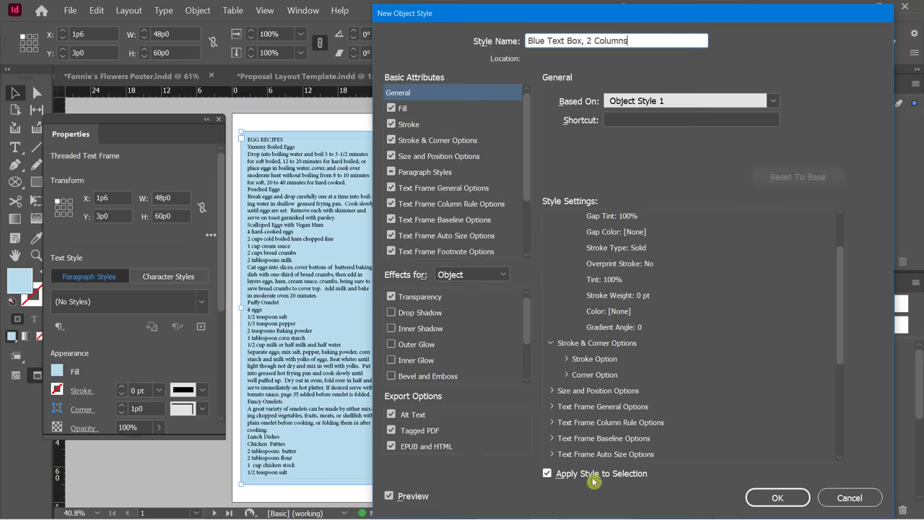
pyautogui.click(777, 498)
# Apply the Blue Text Box, 2 Columns style to the text frames on pages 2 through 5.
pyautogui.scroll(-10, 539, 351)
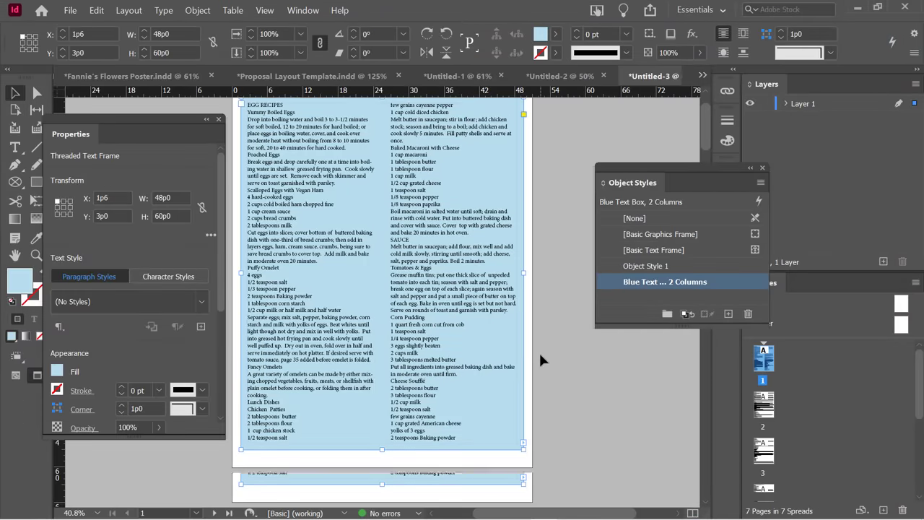
pyautogui.click(464, 363)
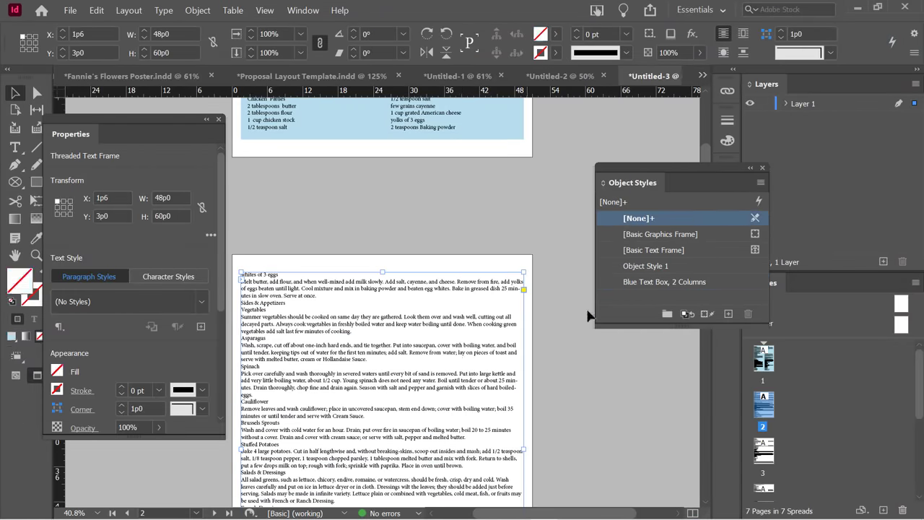
pyautogui.click(643, 281)
pyautogui.scroll(-1, 538, 358)
pyautogui.scroll(-5, 537, 358)
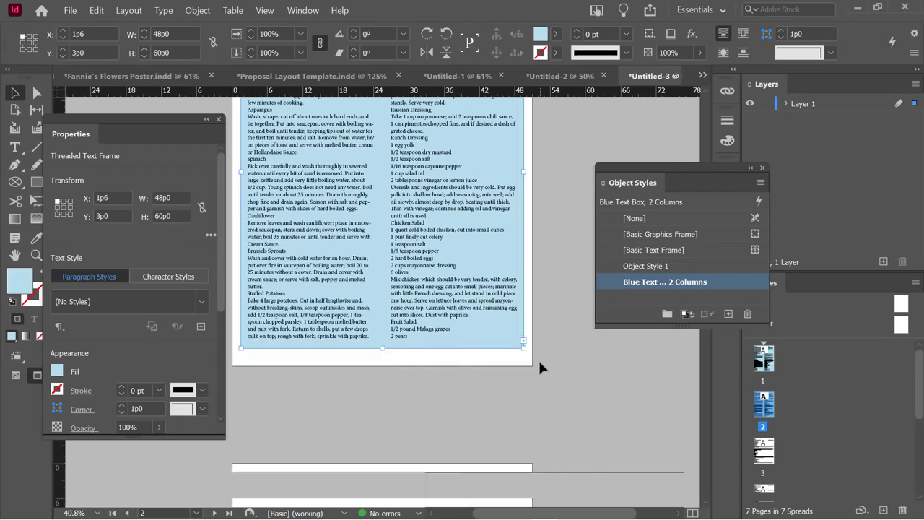
pyautogui.click(360, 377)
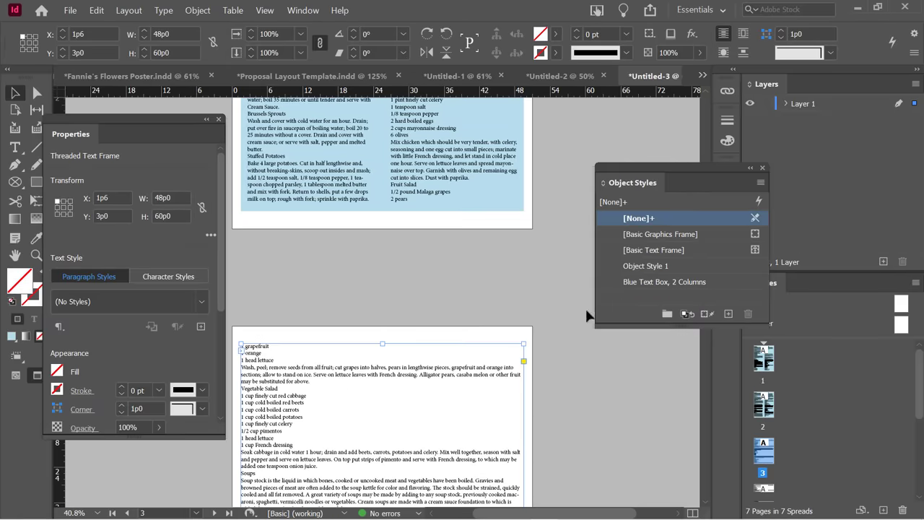
pyautogui.click(643, 282)
pyautogui.scroll(-5, 538, 332)
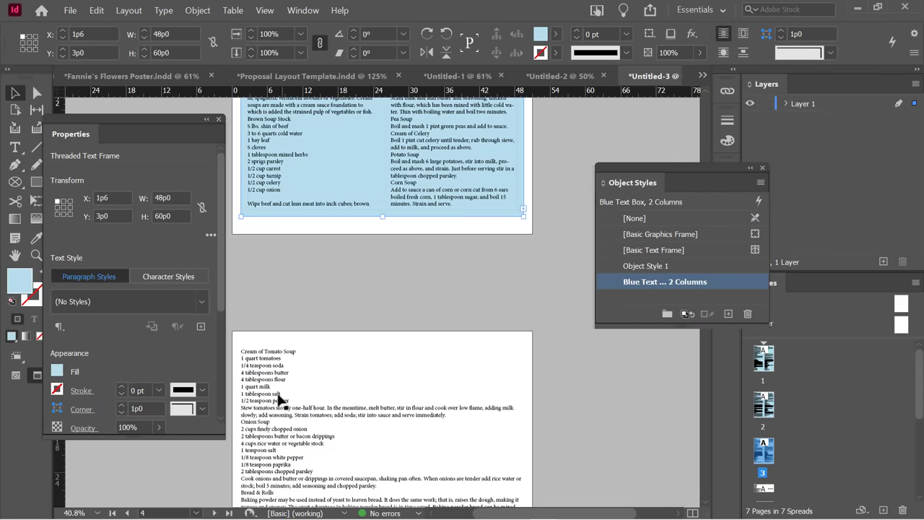
pyautogui.click(284, 403)
pyautogui.click(650, 287)
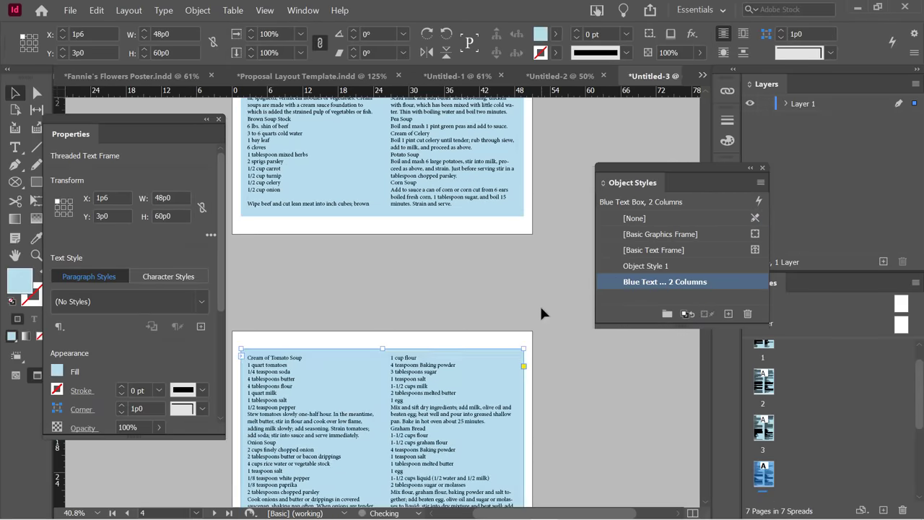
pyautogui.scroll(-5, 539, 304)
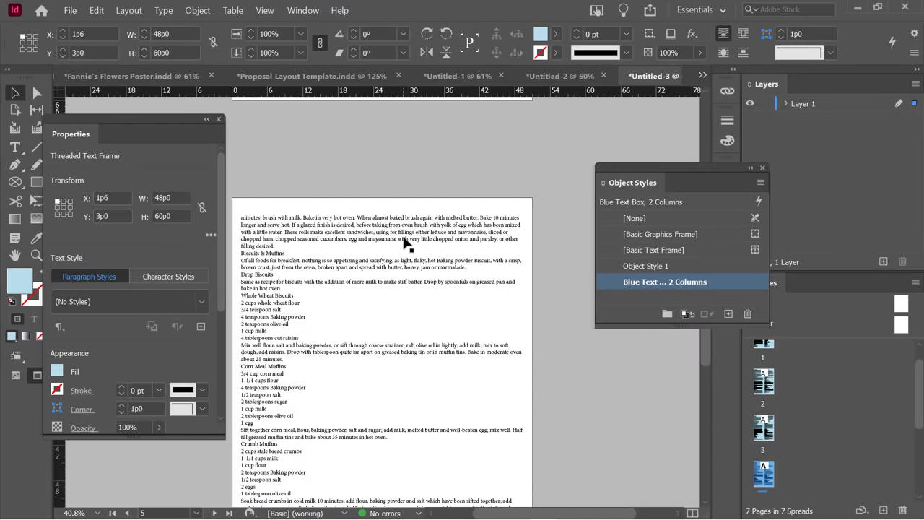
pyautogui.click(404, 238)
pyautogui.click(642, 283)
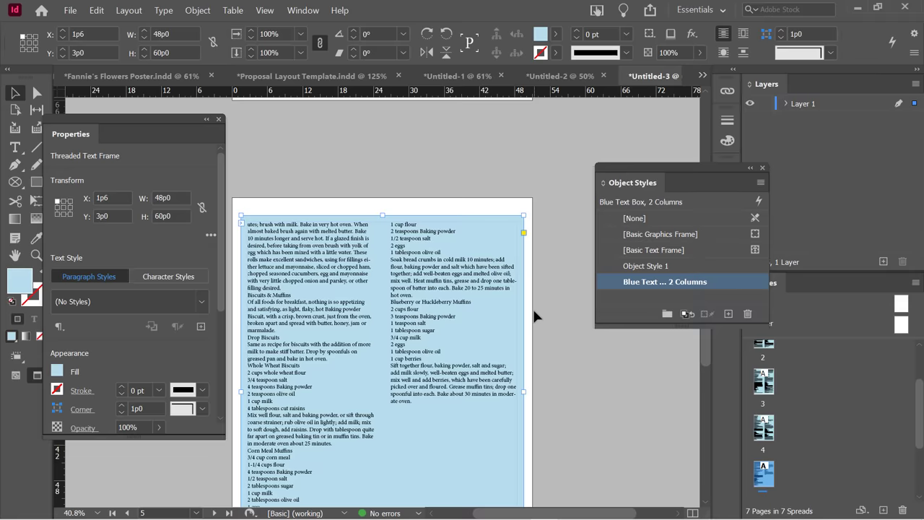
# Review the pages, then reselect the threaded two-column recipe frame.
pyautogui.scroll(10, 531, 307)
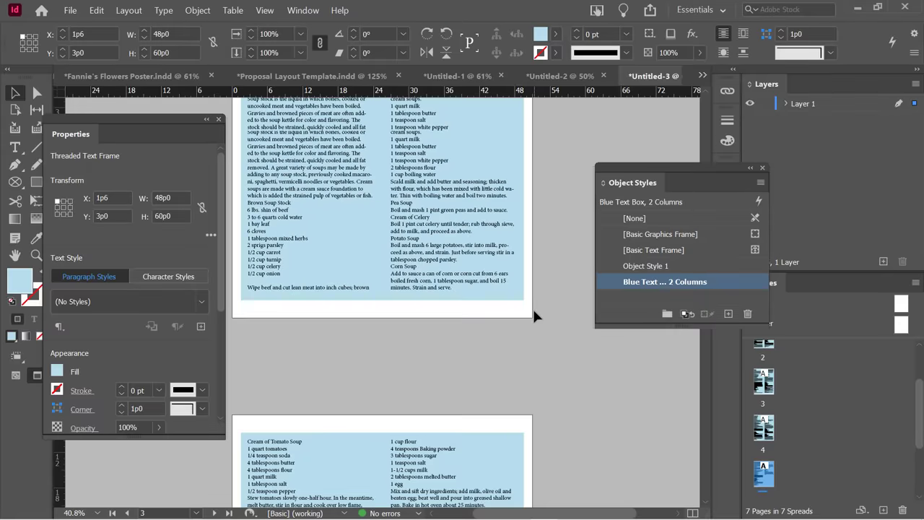
pyautogui.scroll(8, 532, 307)
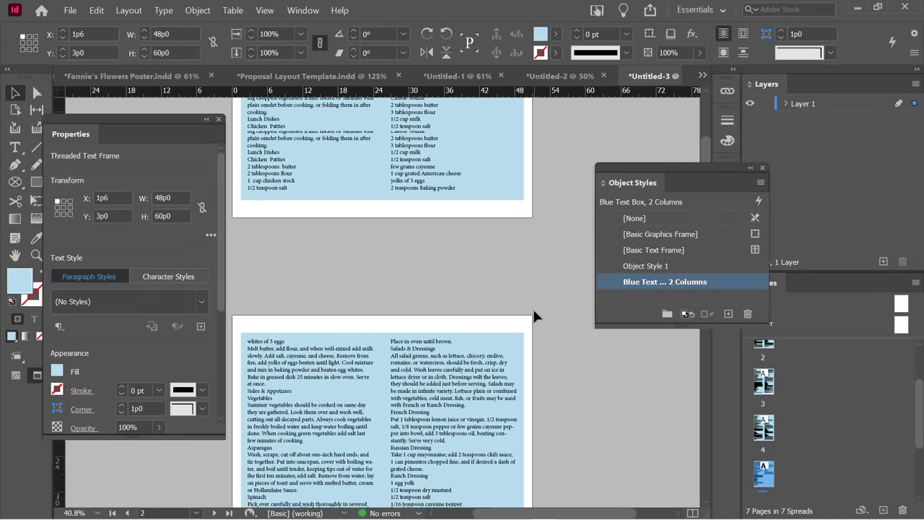
pyautogui.scroll(6, 470, 316)
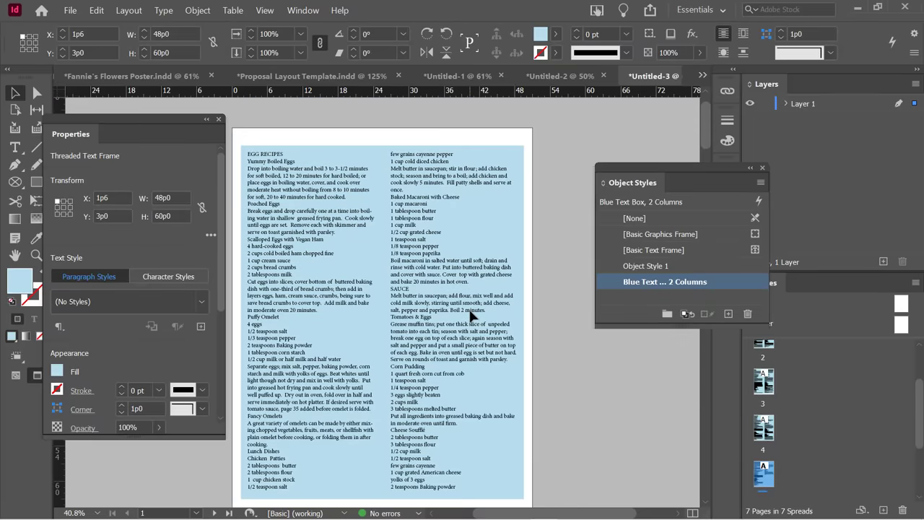
pyautogui.scroll(-6, 371, 283)
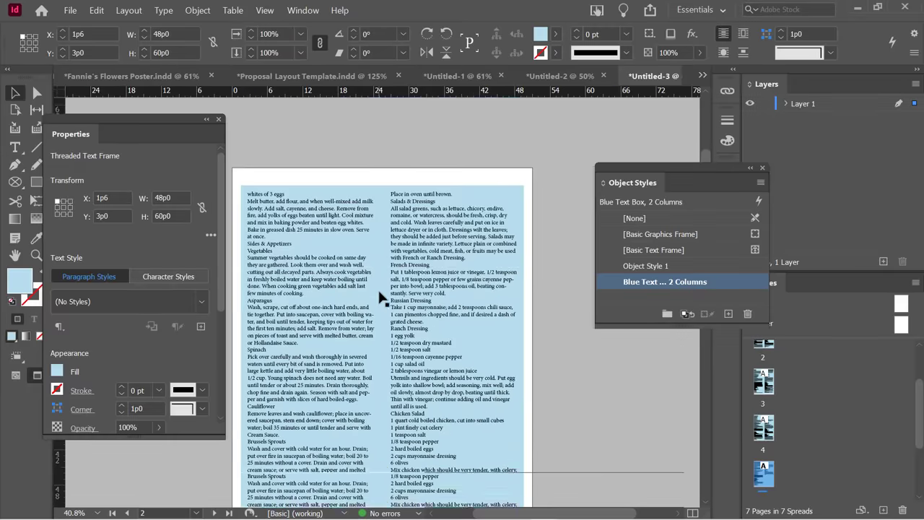
pyautogui.scroll(-2, 381, 297)
pyautogui.scroll(8, 383, 297)
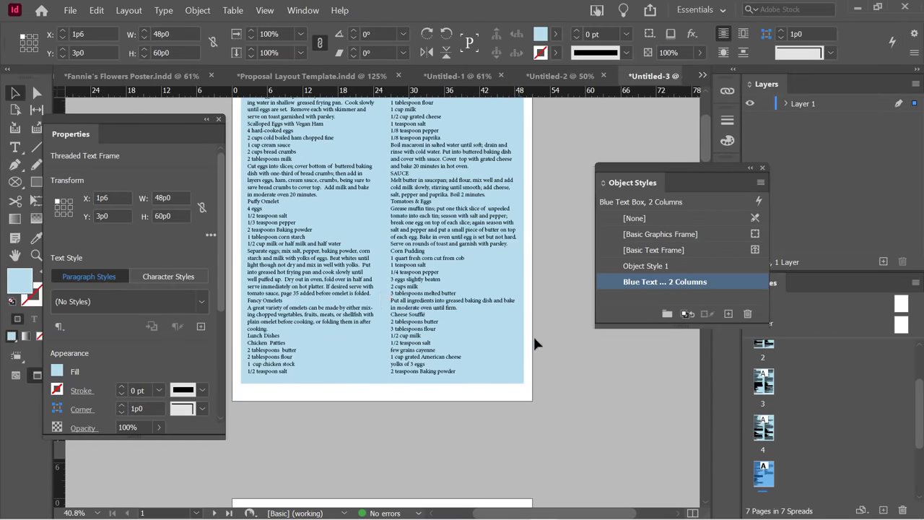
pyautogui.click(556, 292)
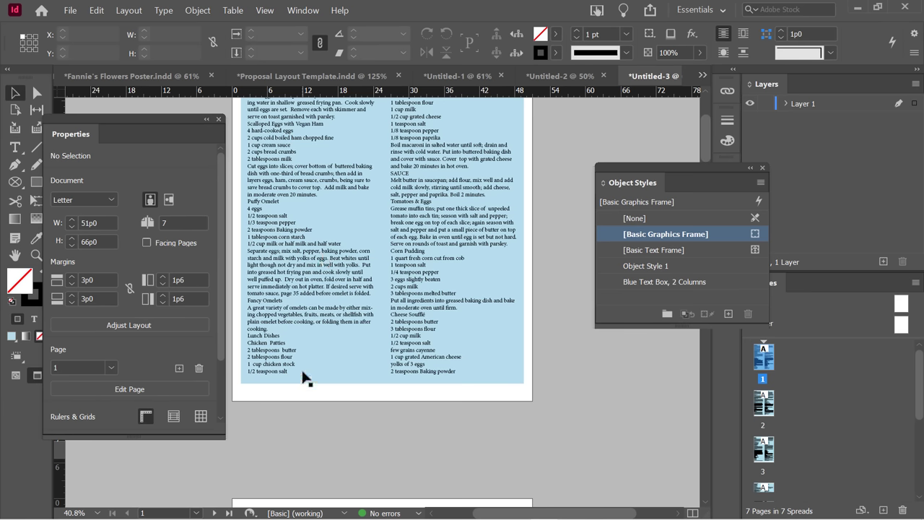
pyautogui.click(624, 309)
pyautogui.click(324, 265)
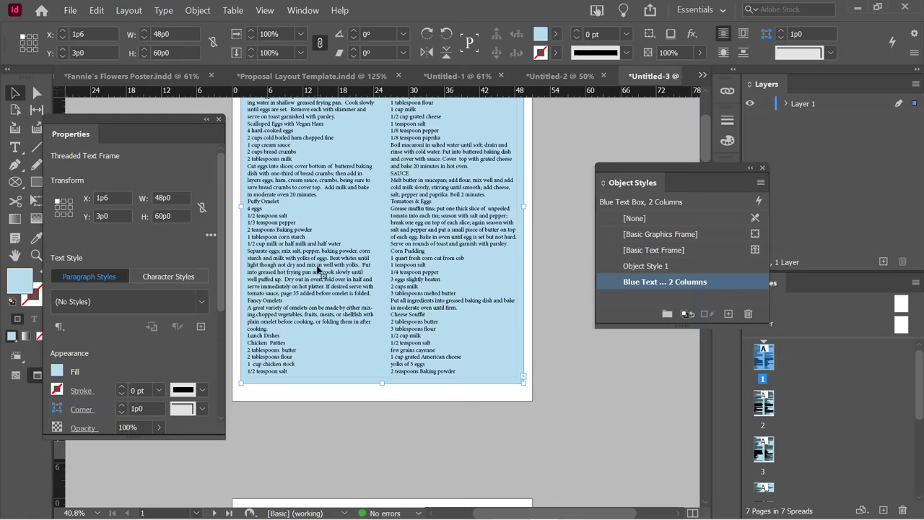
pyautogui.rightClick(317, 269)
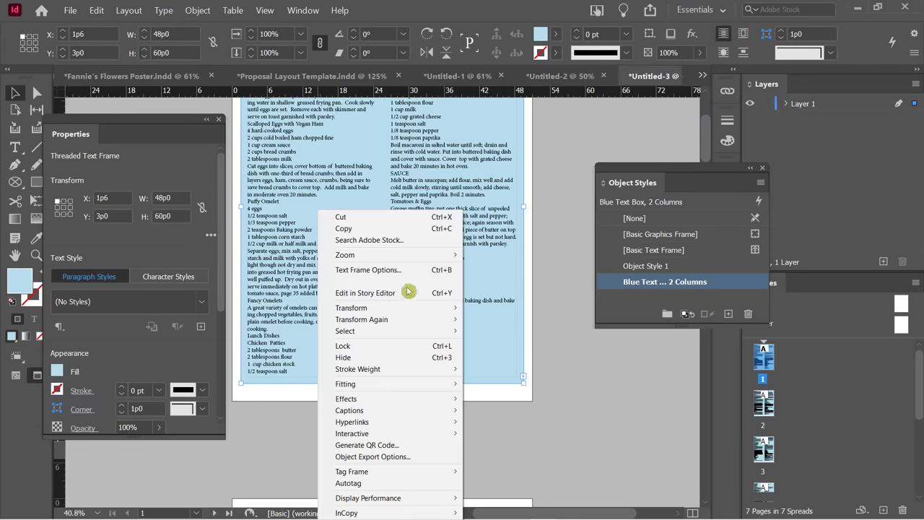
pyautogui.click(560, 314)
pyautogui.click(557, 315)
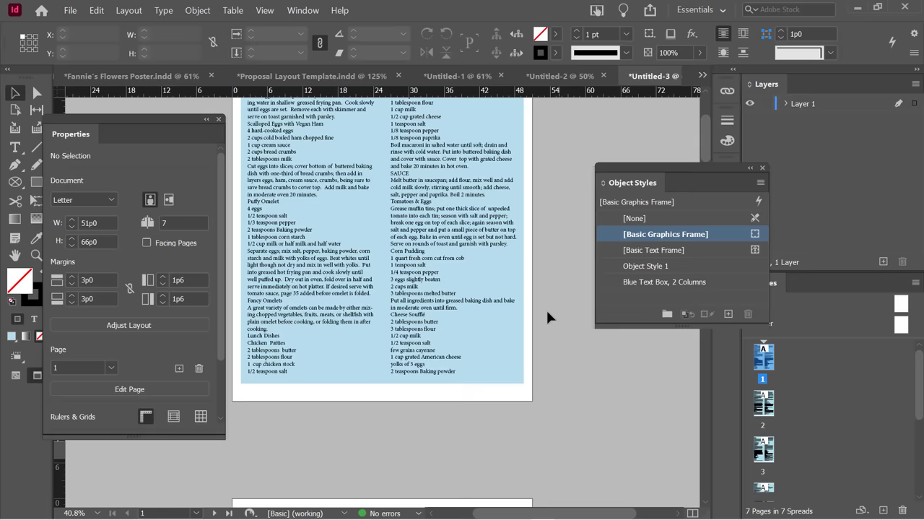
pyautogui.click(327, 287)
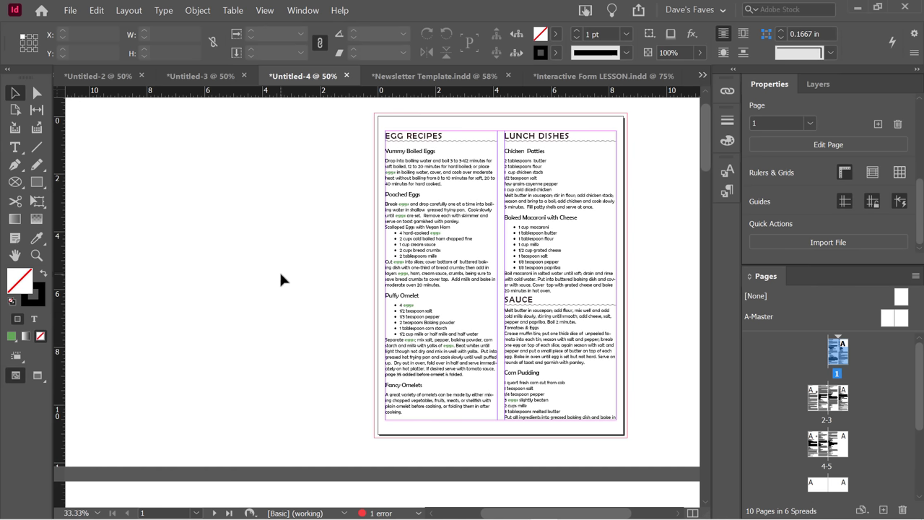
# Scroll through the spreads and select the top page's right frame to show its thread.
pyautogui.scroll(-3, 371, 295)
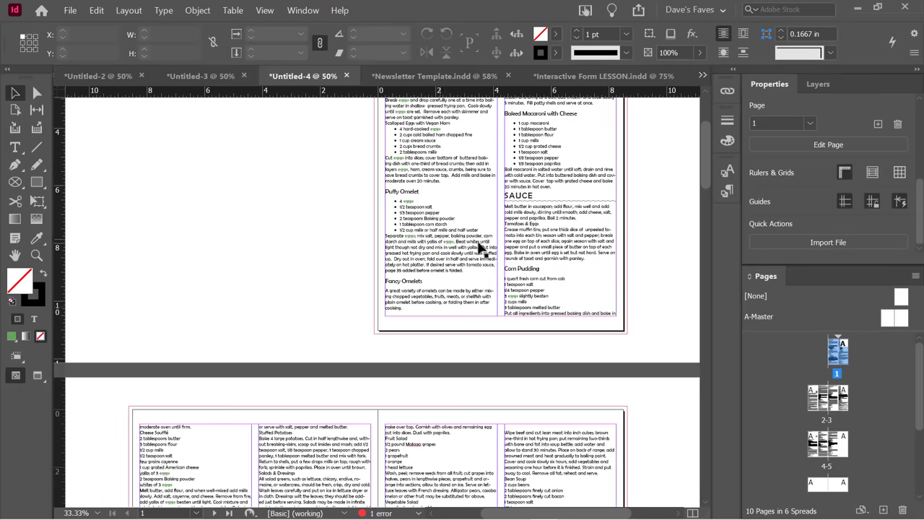
pyautogui.scroll(-1, 480, 249)
pyautogui.scroll(-1, 278, 343)
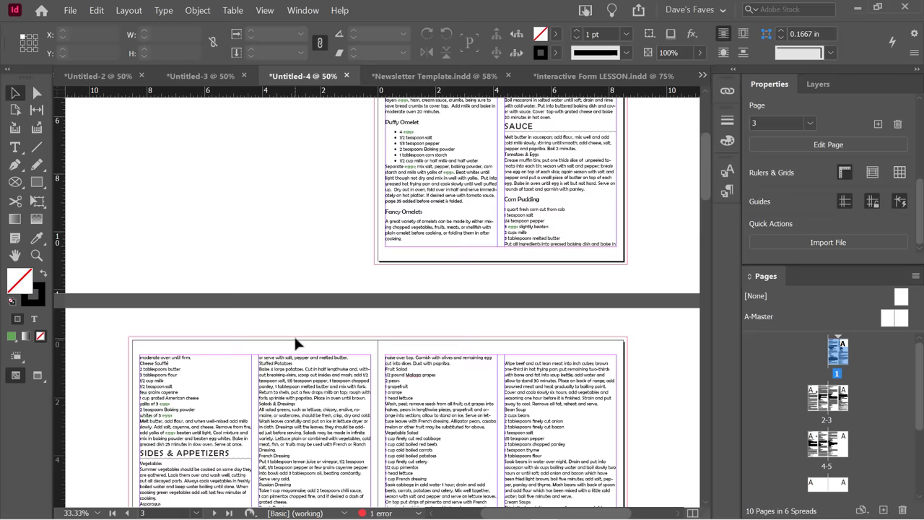
pyautogui.scroll(-1, 294, 334)
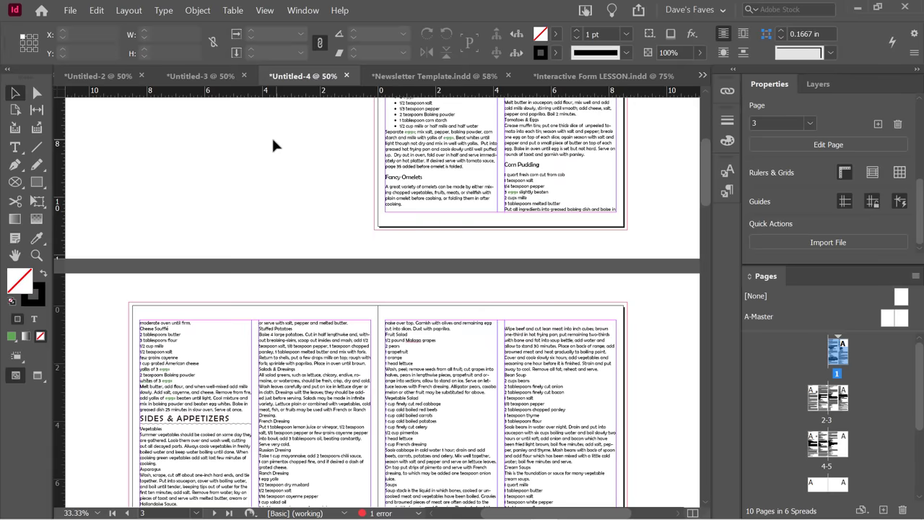
pyautogui.click(535, 149)
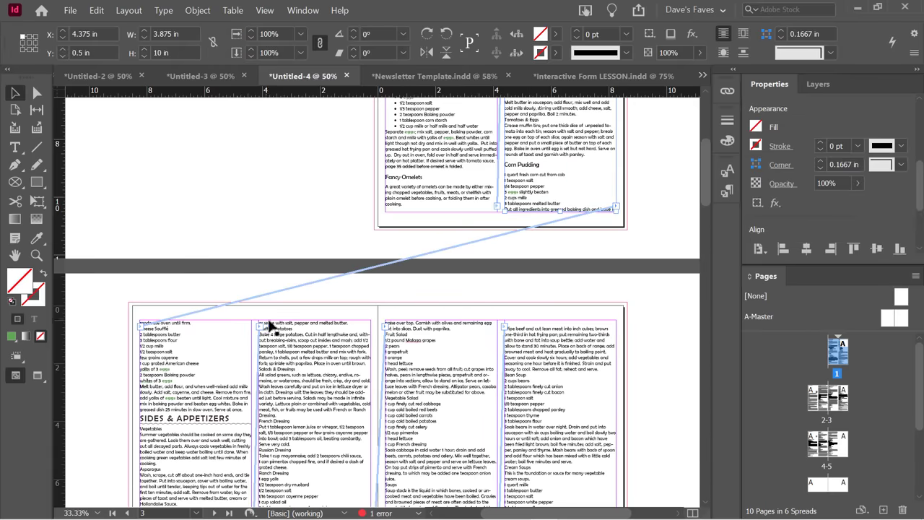
pyautogui.scroll(-5, 268, 324)
pyautogui.scroll(5, 277, 252)
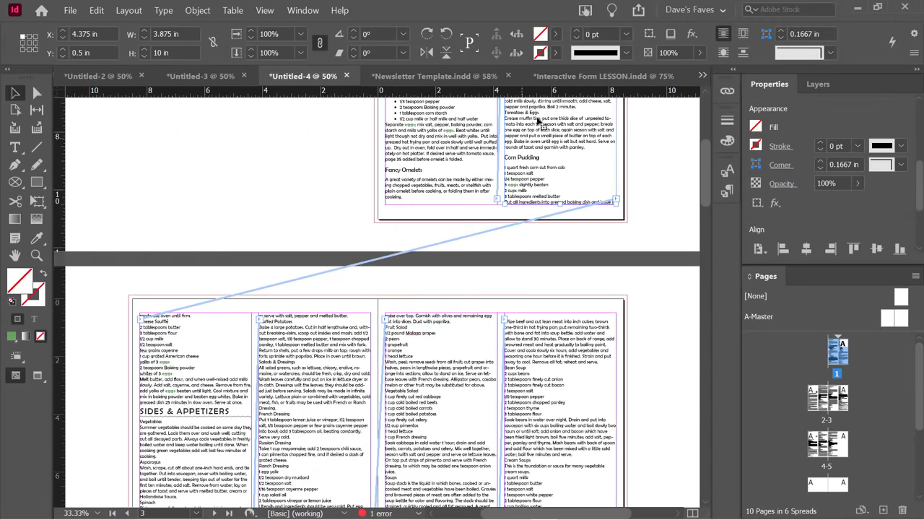
pyautogui.scroll(3, 532, 166)
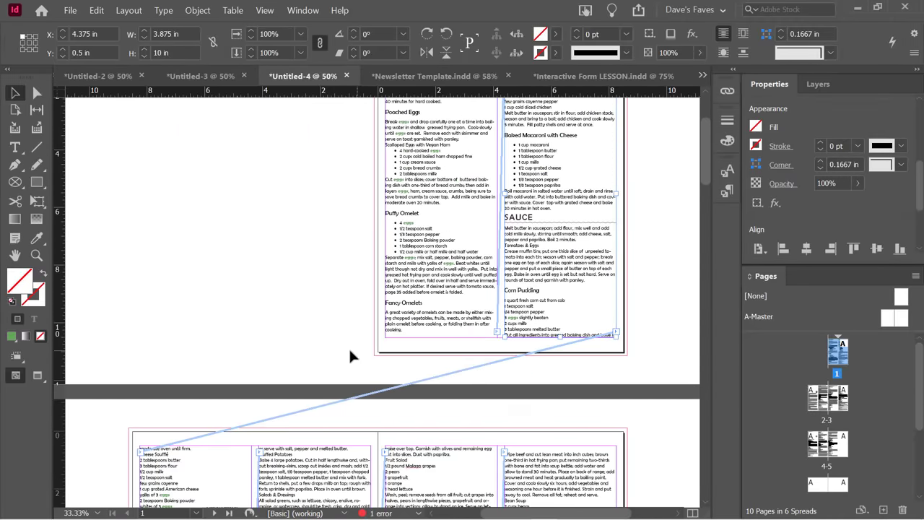
pyautogui.scroll(-9, 351, 346)
pyautogui.scroll(-10, 433, 332)
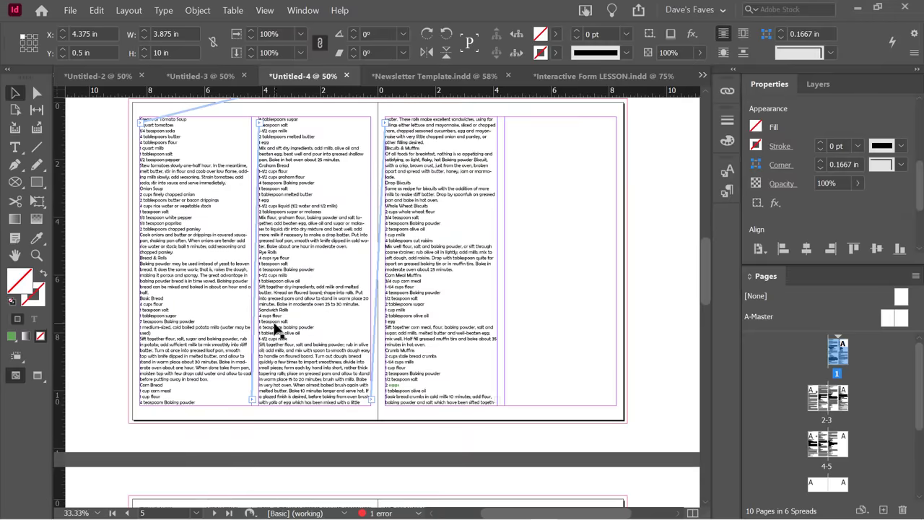
pyautogui.scroll(-1, 241, 256)
pyautogui.scroll(-1, 241, 257)
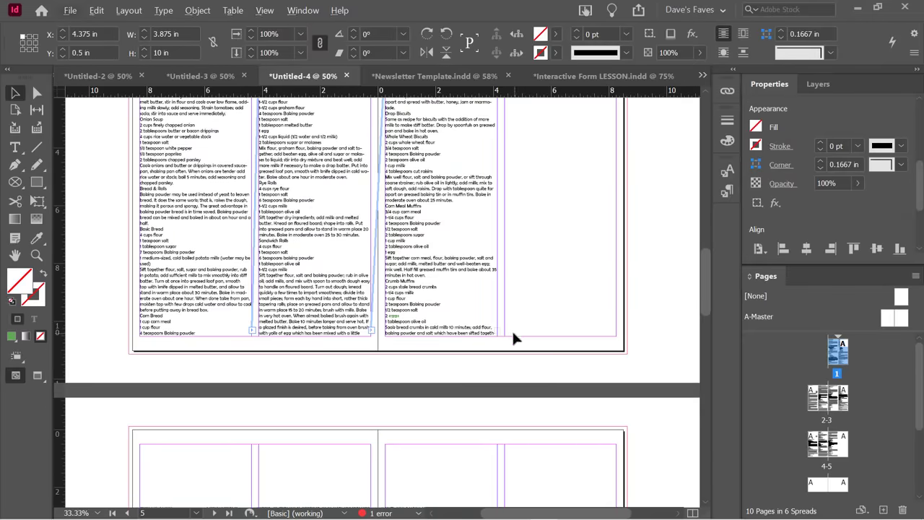
pyautogui.scroll(3, 514, 337)
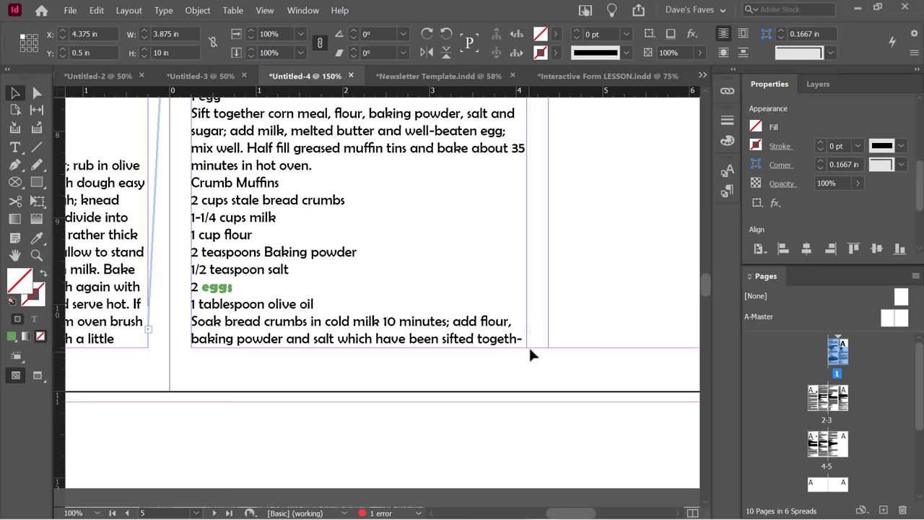
# Load the overset text from page 5's third-column frame, then select the Fancy Omelets frame.
pyautogui.click(508, 330)
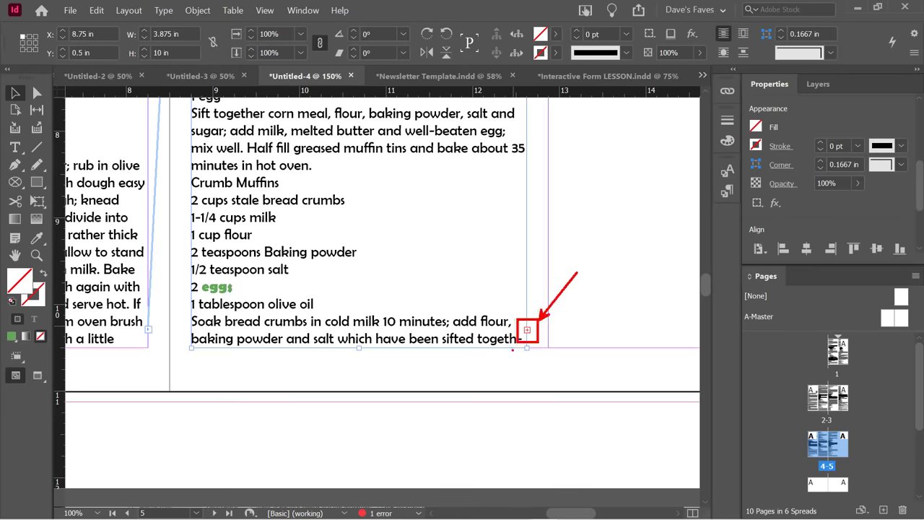
pyautogui.click(526, 329)
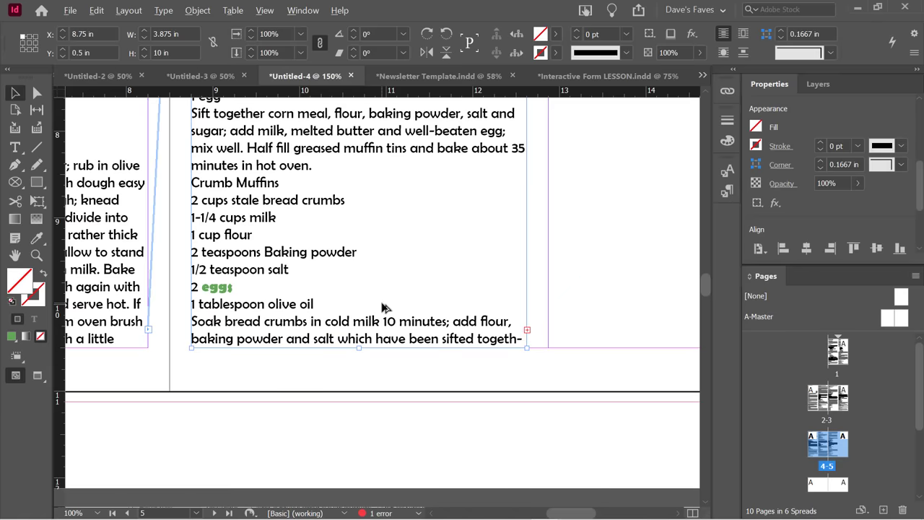
pyautogui.hotkey('ctrl', '-')
pyautogui.hotkey('ctrl', '-')
pyautogui.hotkey('ctrl', '-')
pyautogui.hotkey('ctrl', '-')
pyautogui.hotkey('ctrl', '-')
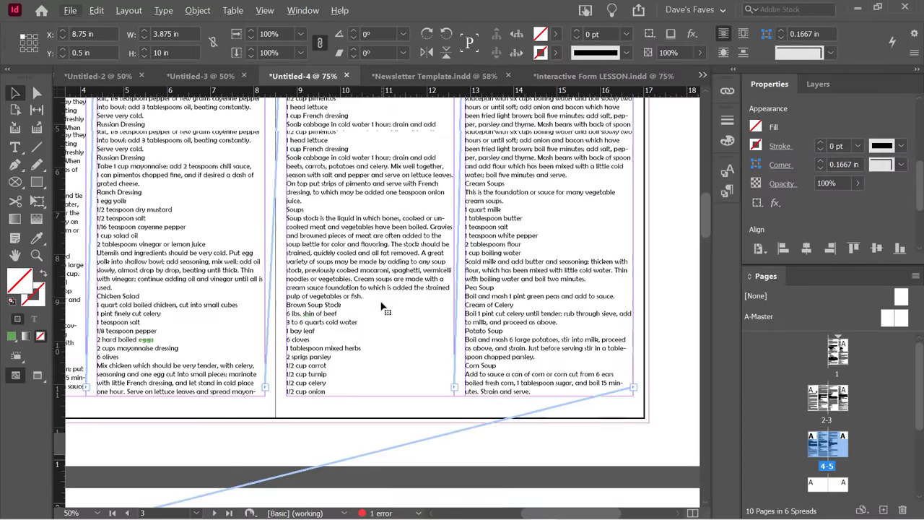
pyautogui.scroll(5, 385, 308)
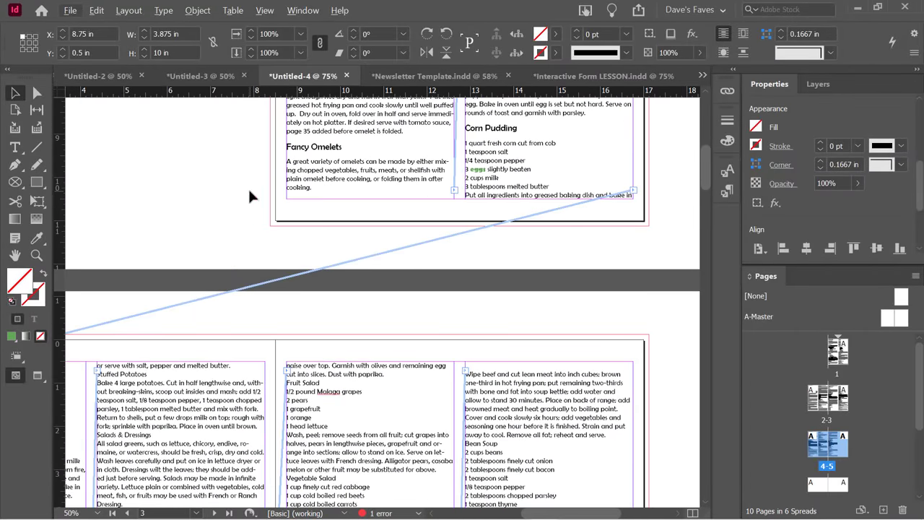
pyautogui.click(247, 184)
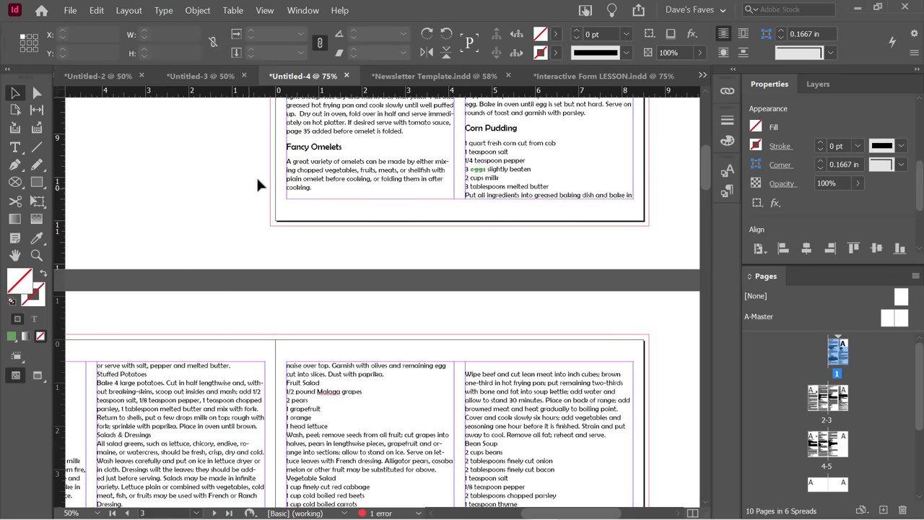
pyautogui.click(315, 177)
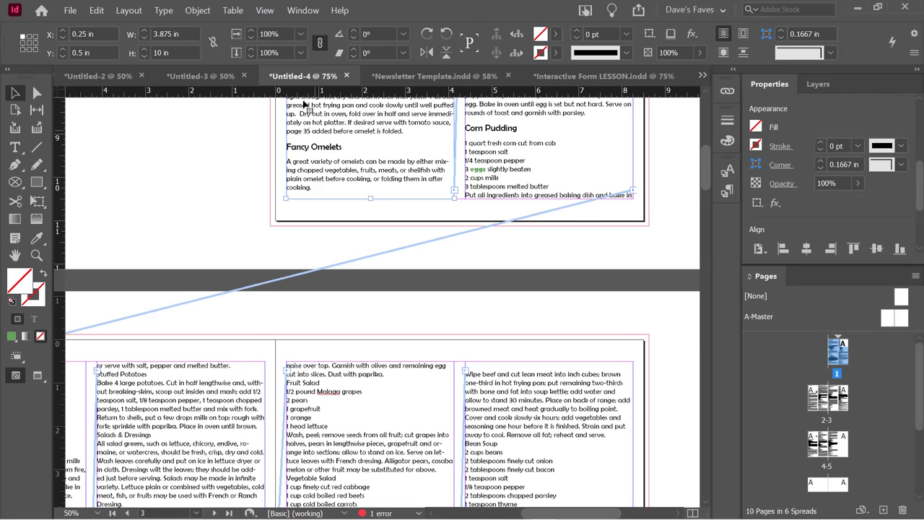
pyautogui.click(265, 13)
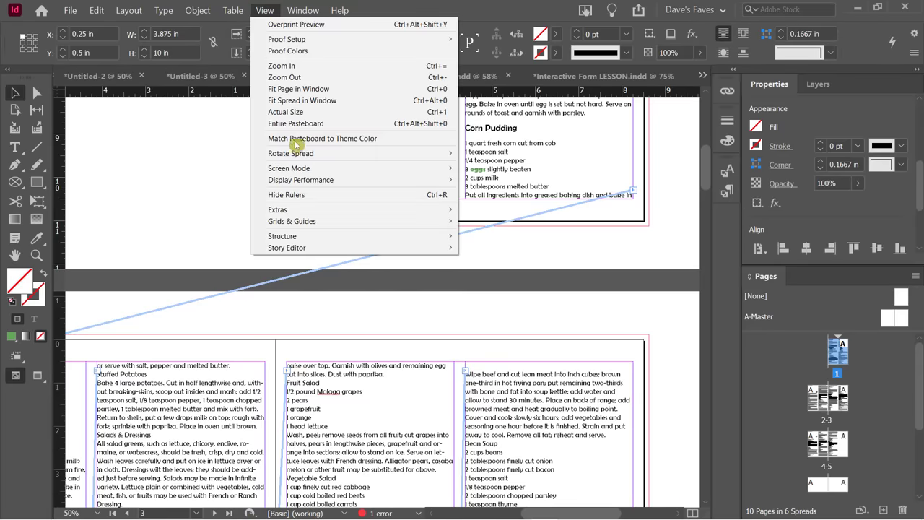
pyautogui.moveTo(317, 213)
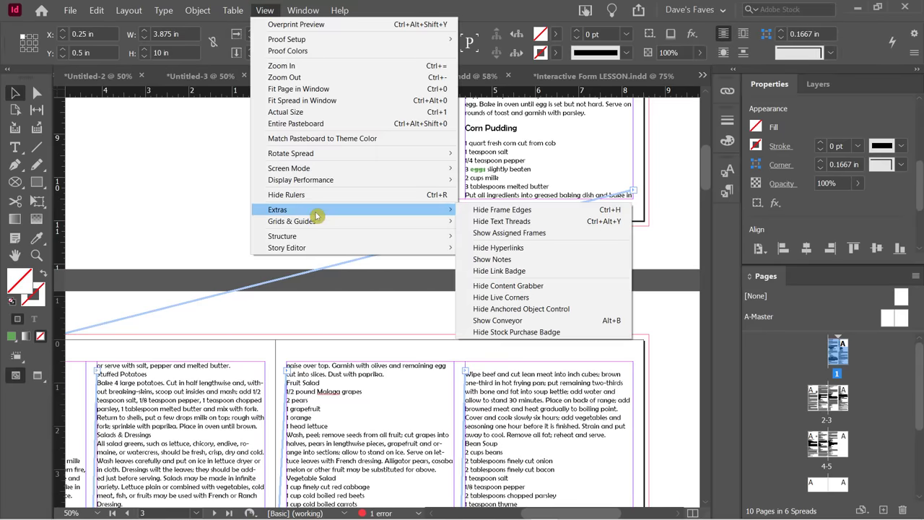
pyautogui.click(515, 226)
pyautogui.click(506, 242)
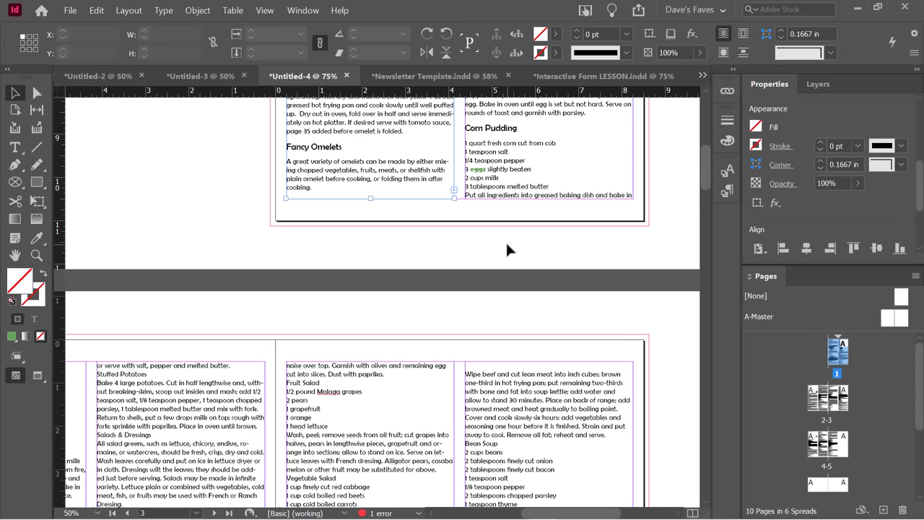
pyautogui.click(499, 186)
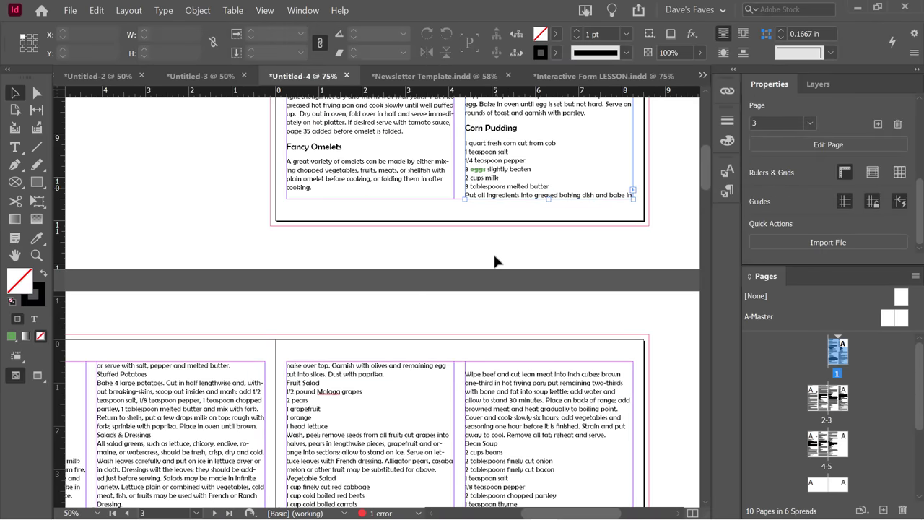
pyautogui.click(266, 11)
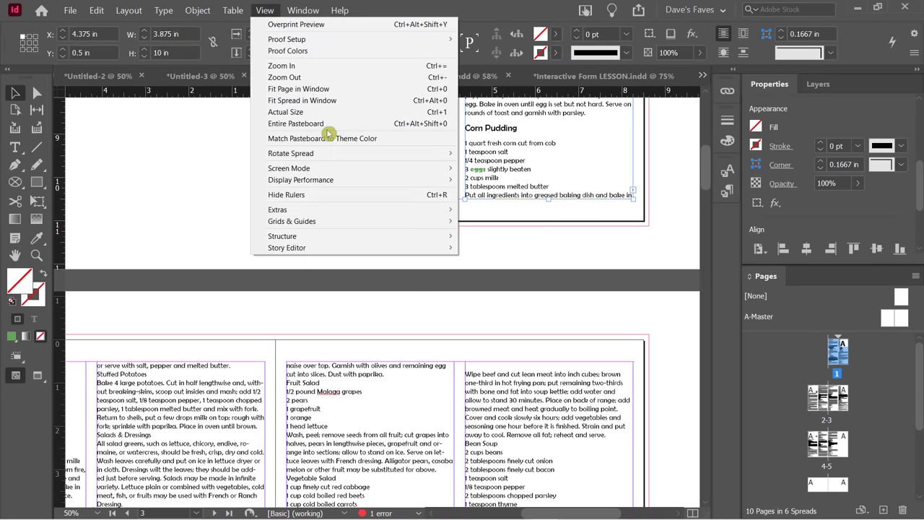
pyautogui.moveTo(324, 209)
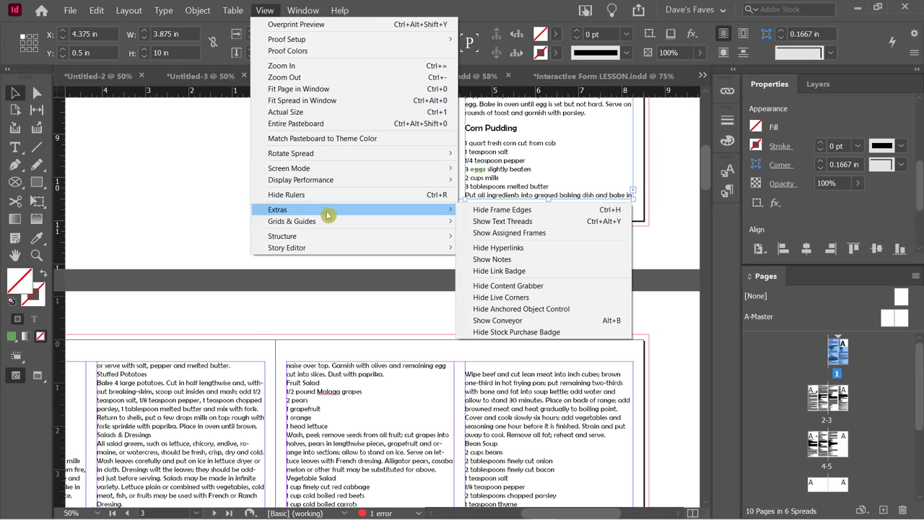
pyautogui.click(527, 223)
pyautogui.click(529, 249)
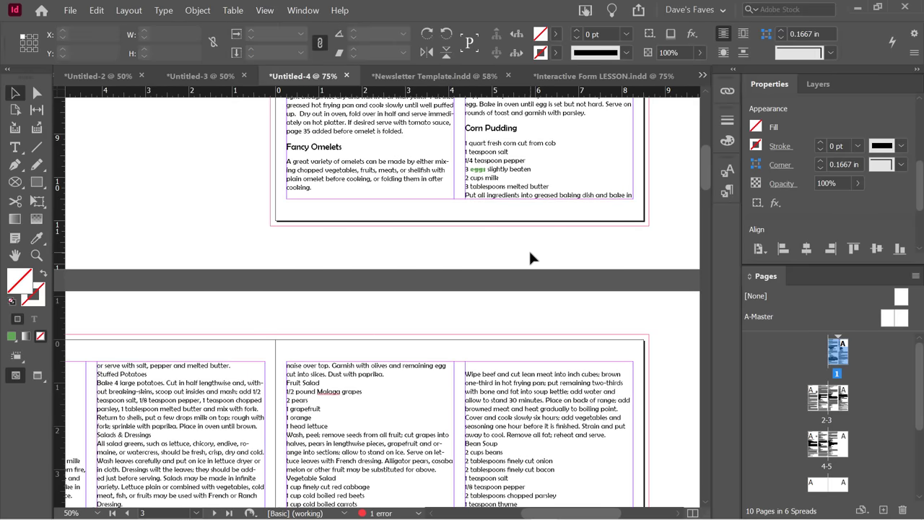
pyautogui.press('w')
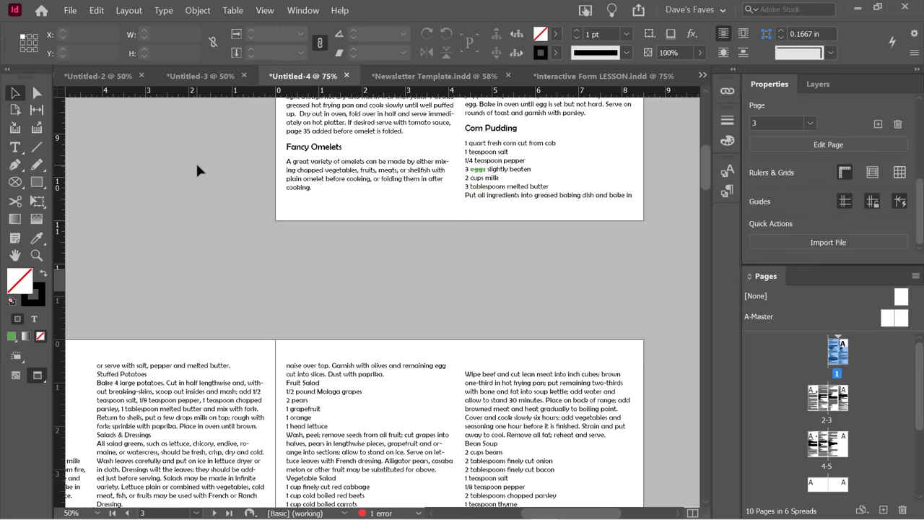
pyautogui.press('w')
pyautogui.press('w')
pyautogui.press('w')
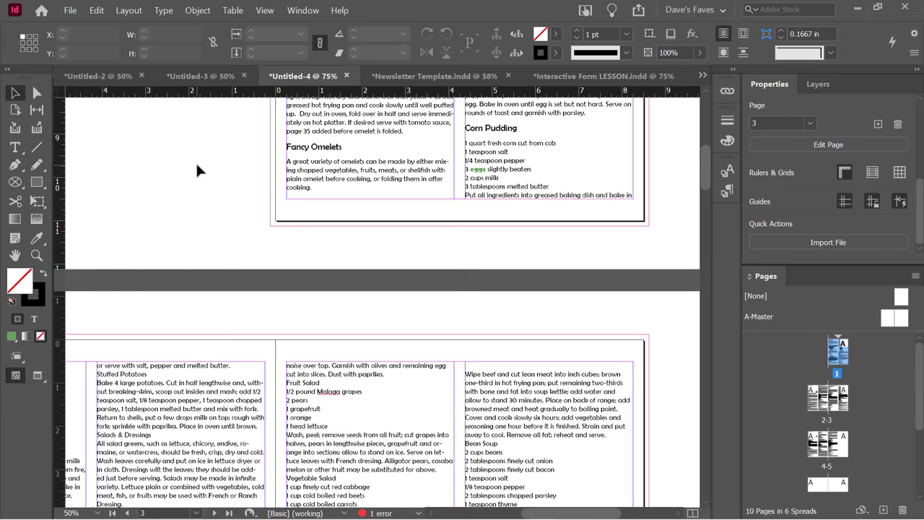
pyautogui.press('w')
pyautogui.click(549, 195)
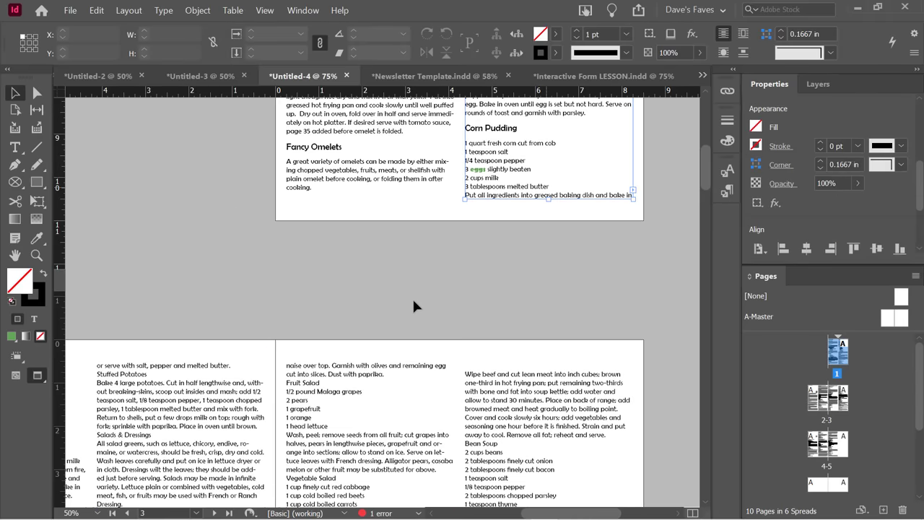
pyautogui.press('w')
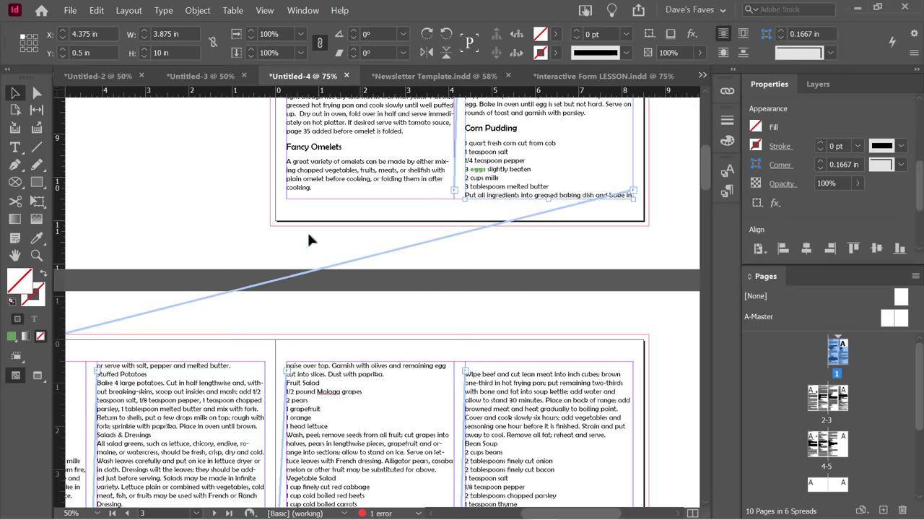
# Move the sandwich-rolls threaded frame into page 7's right column at X 12.875 in.
pyautogui.scroll(-10, 567, 371)
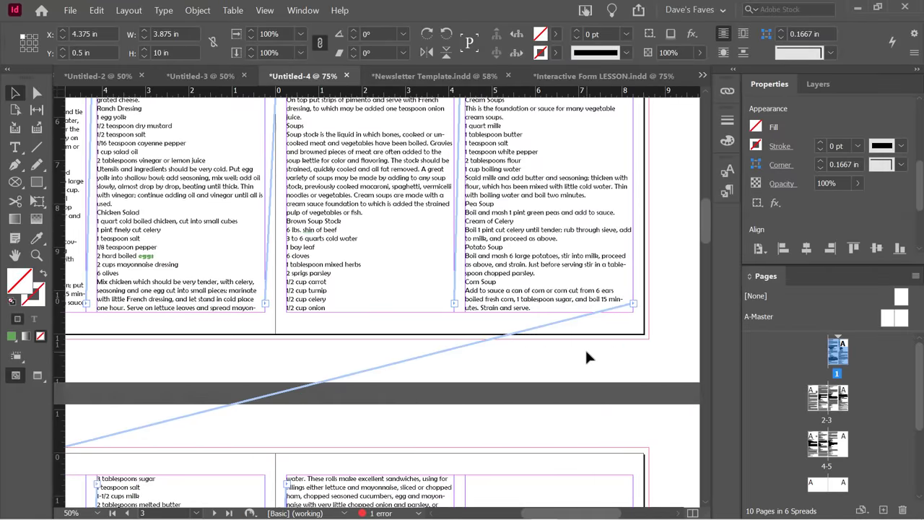
pyautogui.scroll(8, 586, 356)
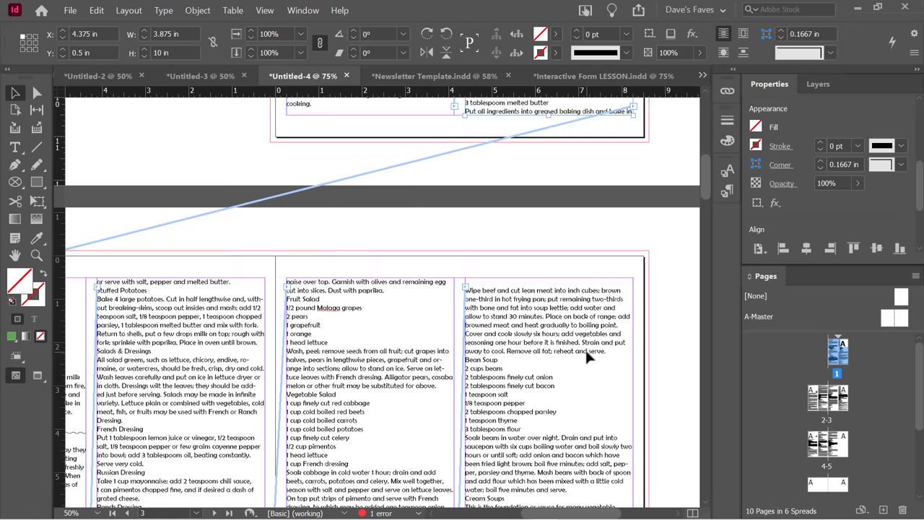
pyautogui.scroll(-9, 584, 348)
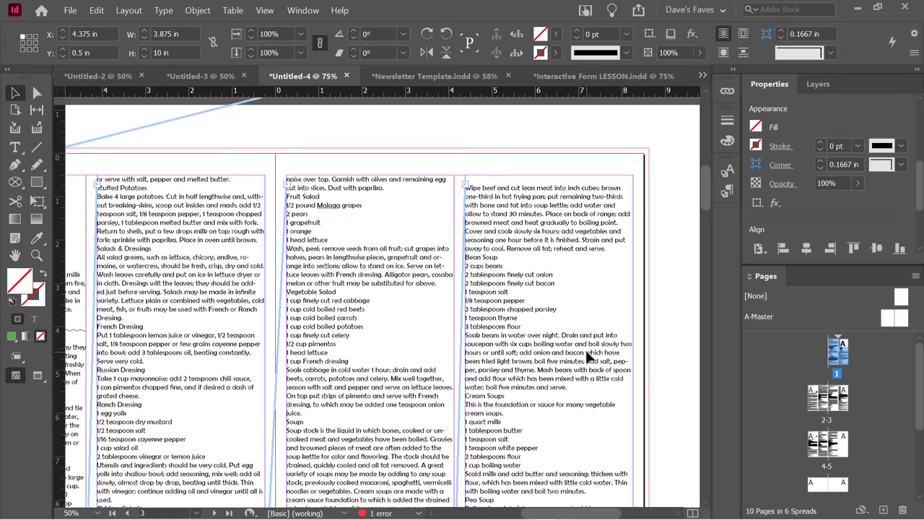
pyautogui.scroll(-9, 585, 348)
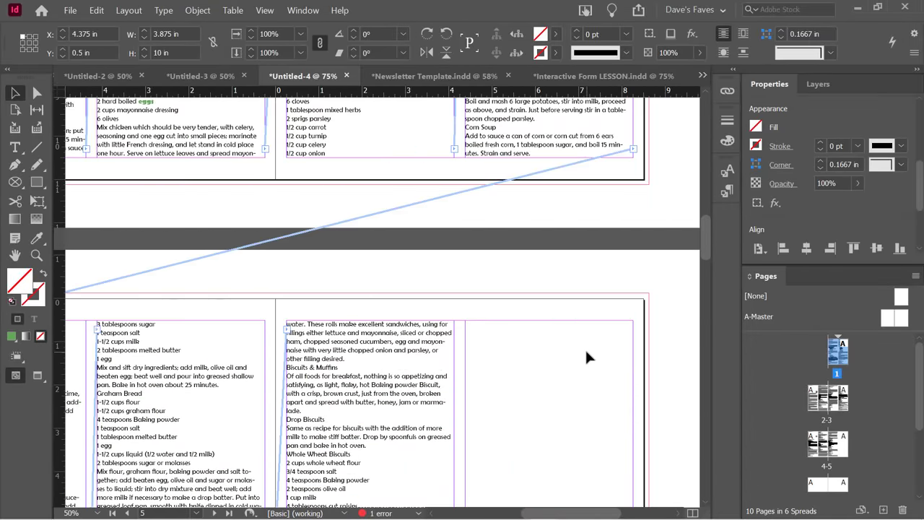
pyautogui.scroll(-7, 270, 321)
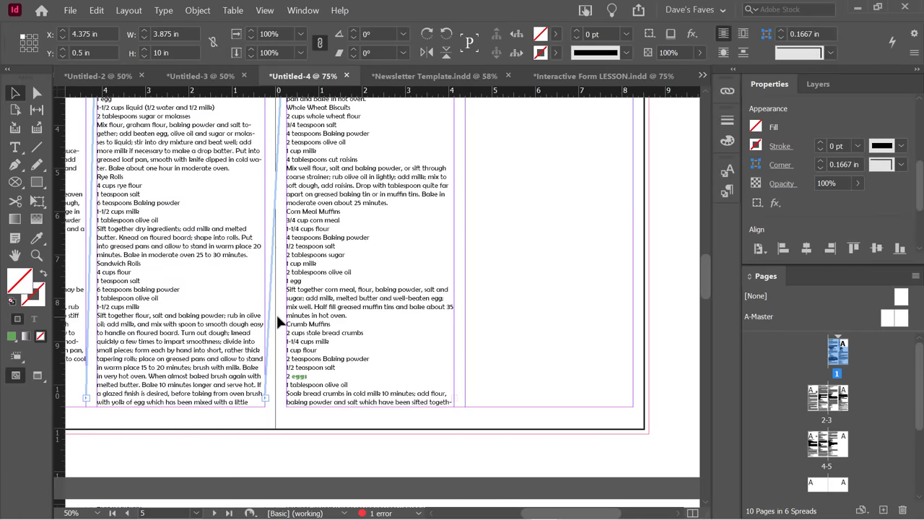
pyautogui.scroll(4, 397, 288)
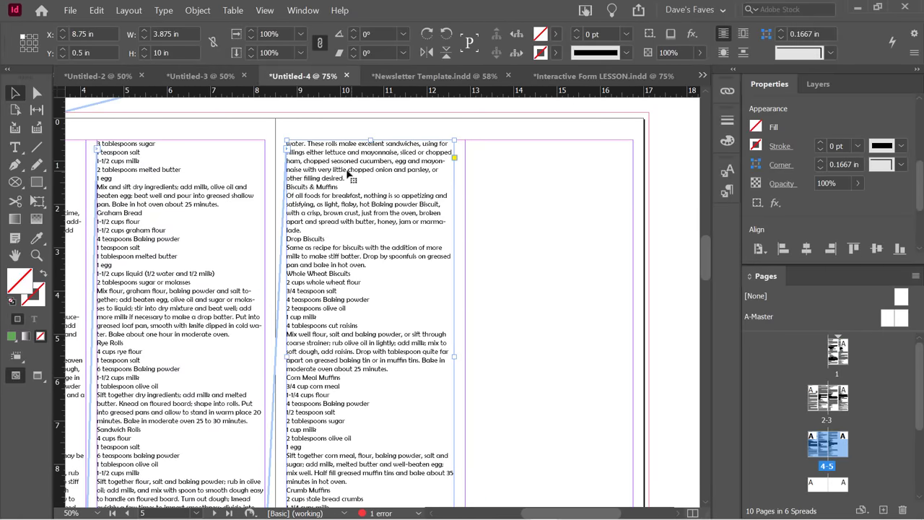
pyautogui.moveTo(372, 189); pyautogui.dragTo(569, 322)
pyautogui.scroll(-8, 324, 231)
pyautogui.moveTo(514, 245); pyautogui.dragTo(515, 409)
pyautogui.scroll(-2, 515, 409)
pyautogui.moveTo(519, 330); pyautogui.dragTo(536, 325)
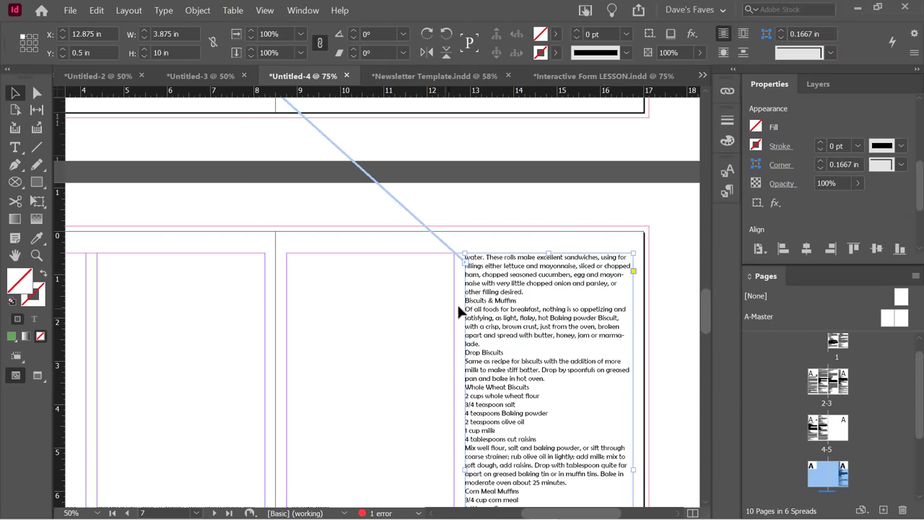
pyautogui.scroll(8, 315, 238)
pyautogui.scroll(-5, 316, 281)
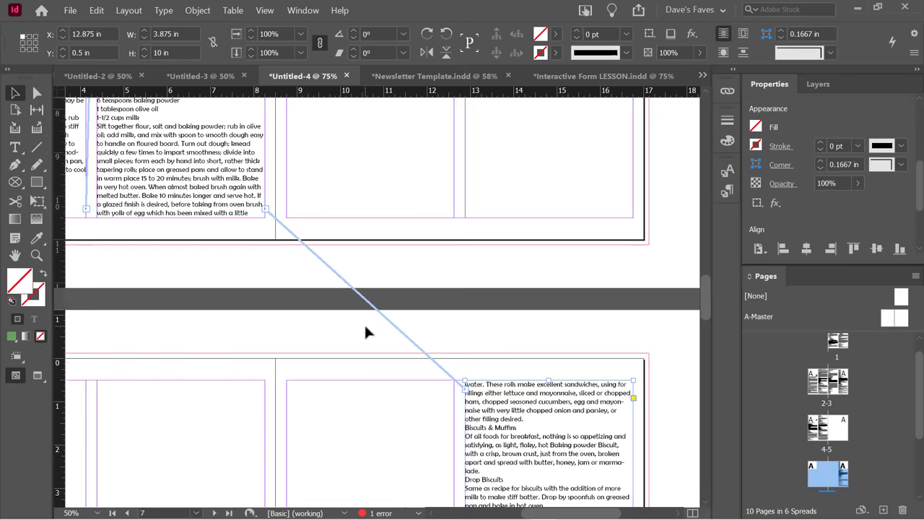
pyautogui.scroll(-3, 325, 268)
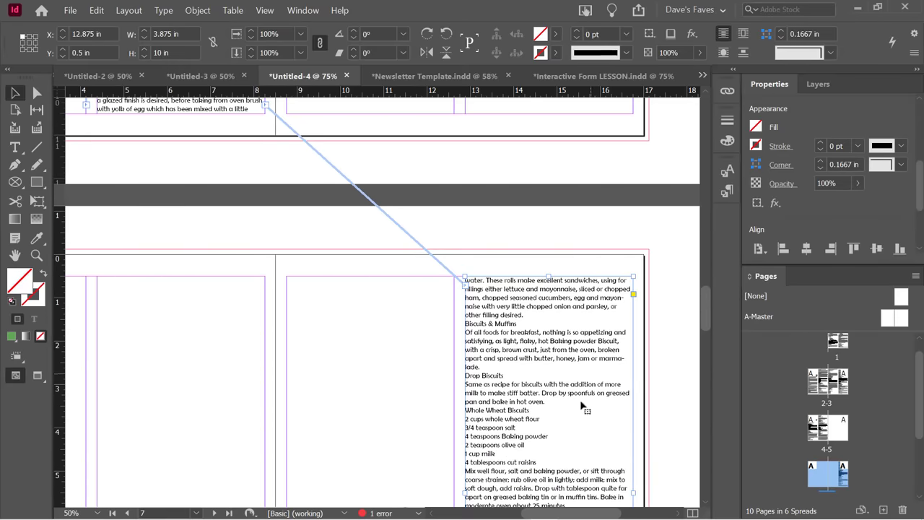
pyautogui.scroll(-1, 563, 408)
pyautogui.scroll(-1, 563, 408)
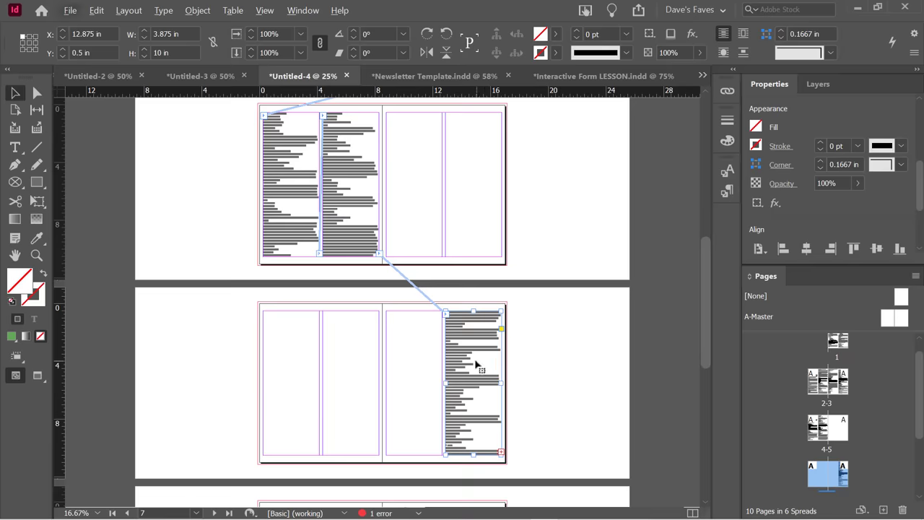
# Drag the threaded frame out onto the pasteboard and back onto spread 4-5.
pyautogui.moveTo(476, 365); pyautogui.dragTo(566, 365)
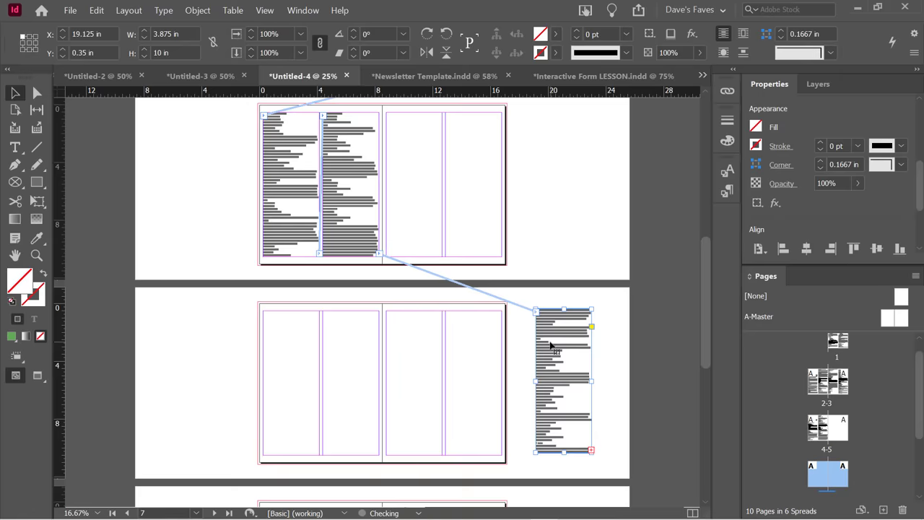
pyautogui.moveTo(550, 347); pyautogui.dragTo(648, 339)
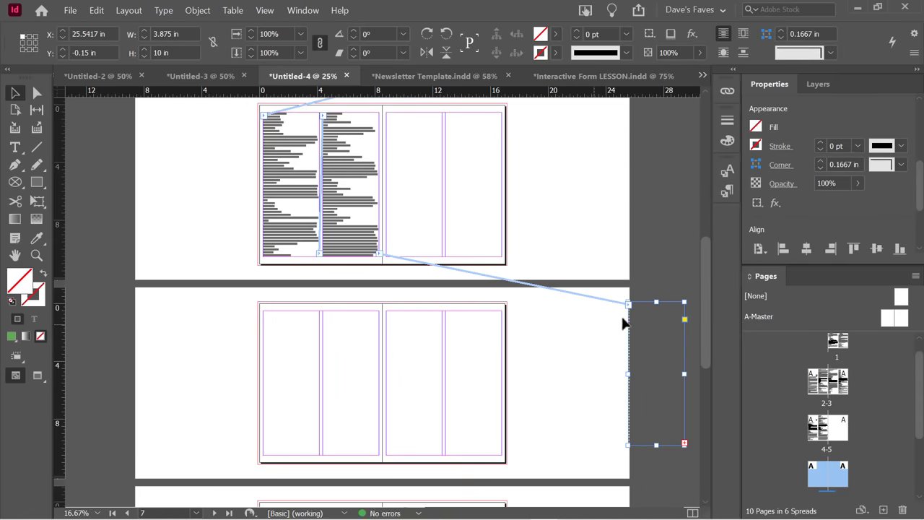
pyautogui.moveTo(626, 331); pyautogui.dragTo(466, 354)
pyautogui.click(553, 351)
# Restore the frame to spread 4-5's third column at X 8.75 in and zoom in.
pyautogui.scroll(-2, 554, 359)
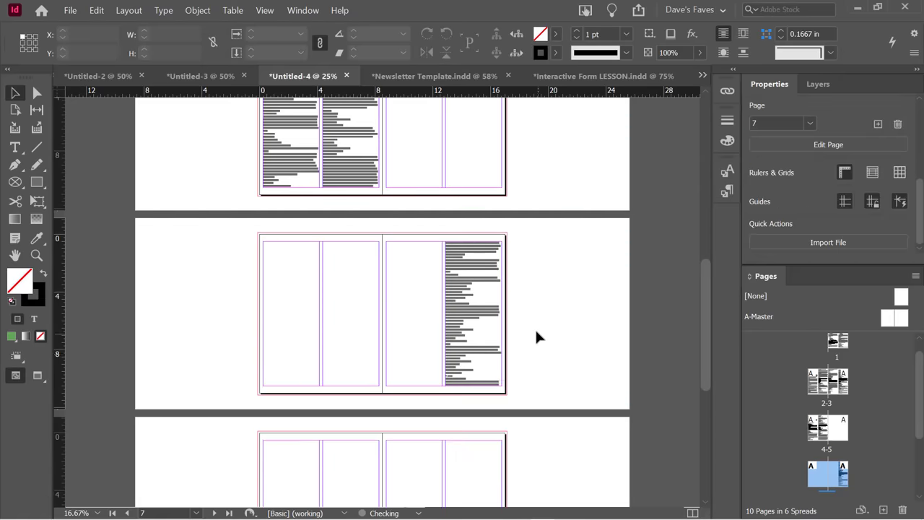
pyautogui.hotkey('ctrl', 'z')
pyautogui.hotkey('ctrl', 'shift', 'z')
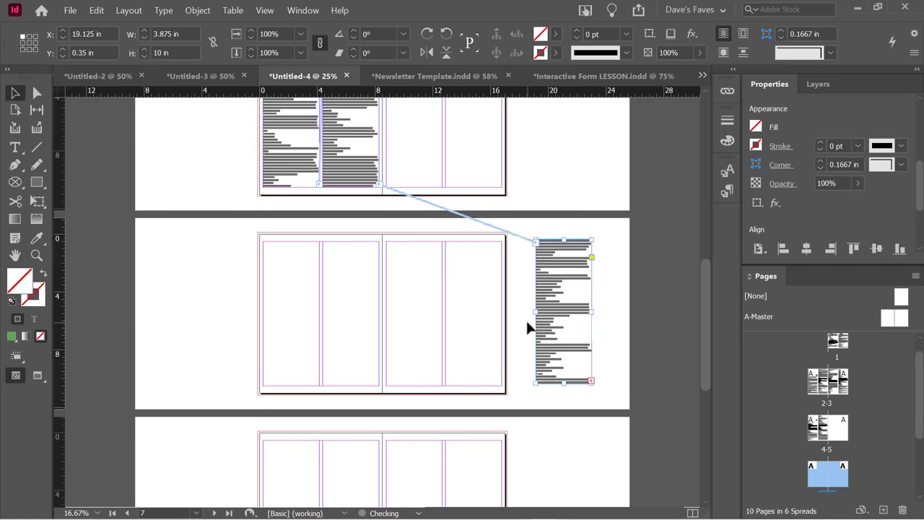
pyautogui.hotkey('ctrl', 'shift', 'z')
pyautogui.hotkey('ctrl', 'shift', 'z')
pyautogui.hotkey('ctrl', 'shift', 'z')
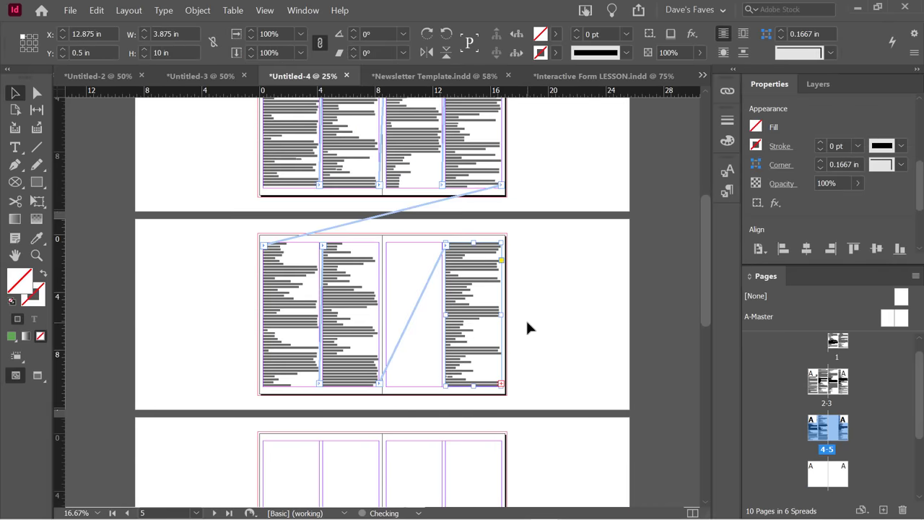
pyautogui.hotkey('ctrl', 'shift', 'z')
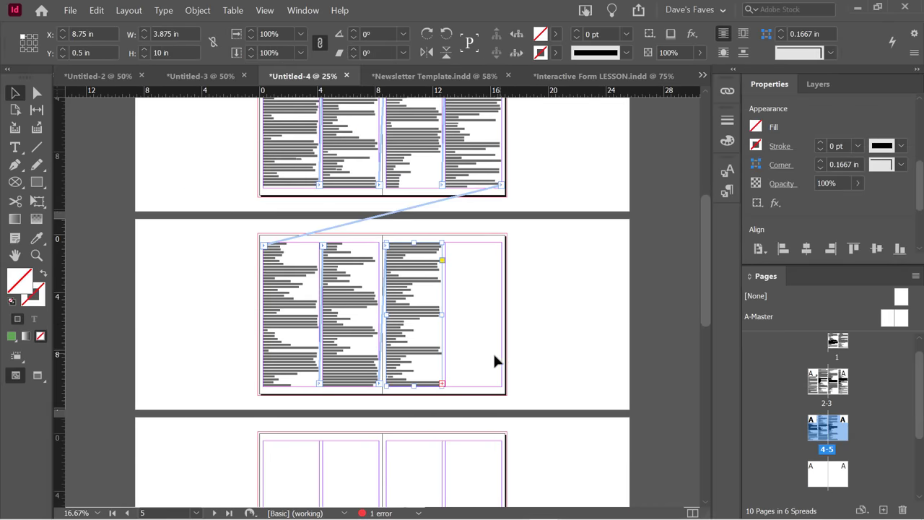
pyautogui.hotkey('ctrl', '=')
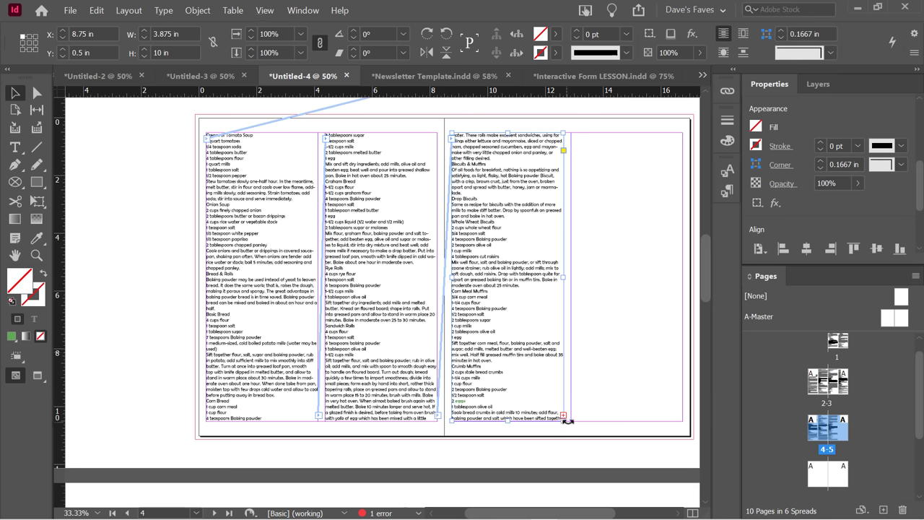
pyautogui.hotkey('ctrl', '=')
pyautogui.hotkey('ctrl', '=')
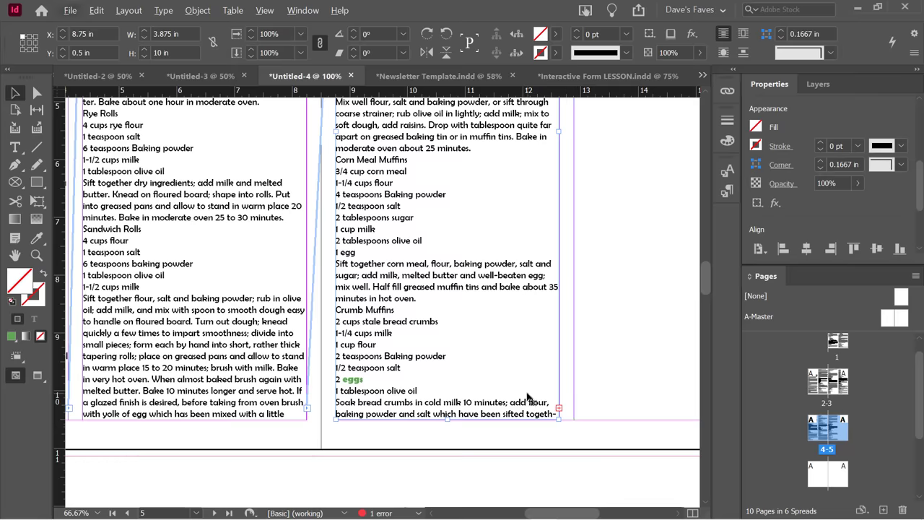
pyautogui.click(465, 441)
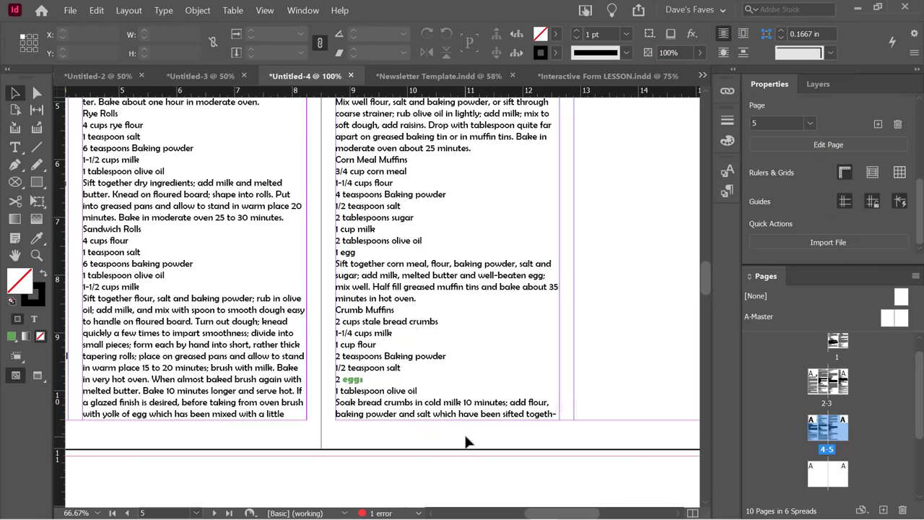
pyautogui.click(470, 374)
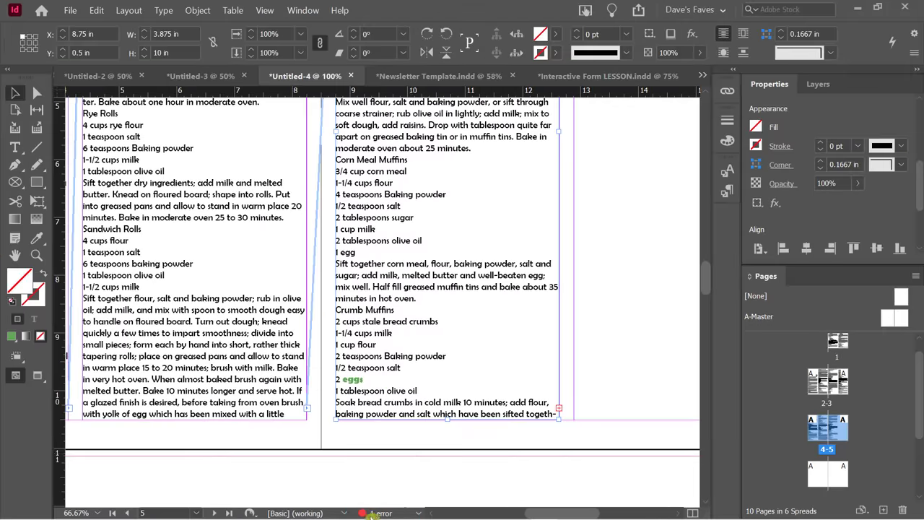
# Use Preflight's TEXT > Overset text error to locate the overset frame on page 5.
pyautogui.doubleClick(371, 513)
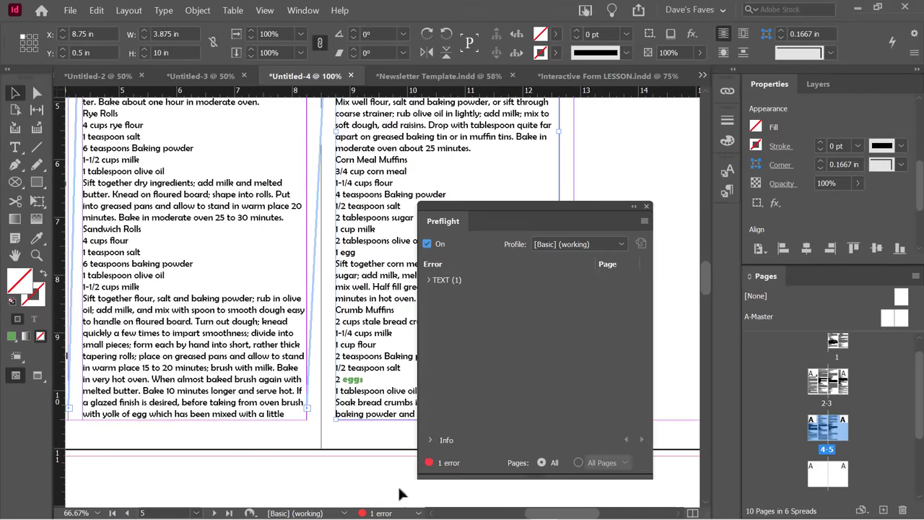
pyautogui.click(429, 281)
pyautogui.click(442, 295)
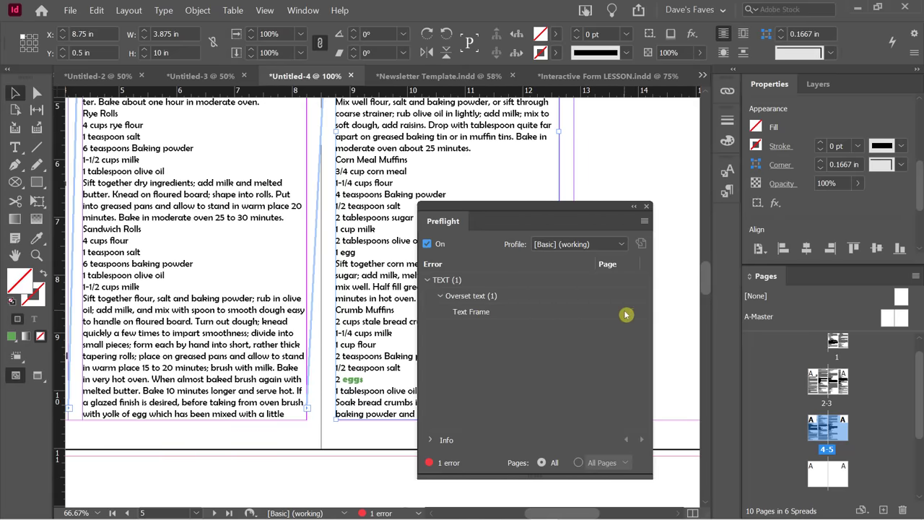
pyautogui.click(630, 311)
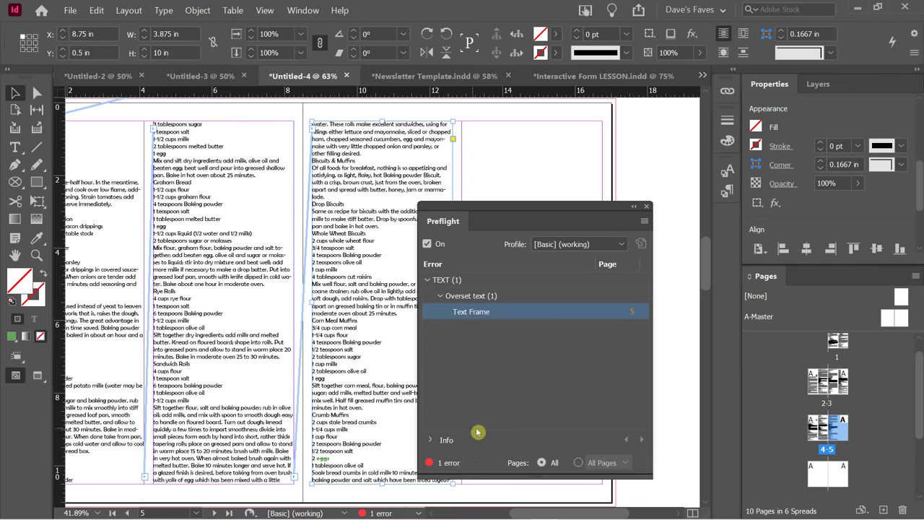
pyautogui.moveTo(490, 210); pyautogui.dragTo(239, 144)
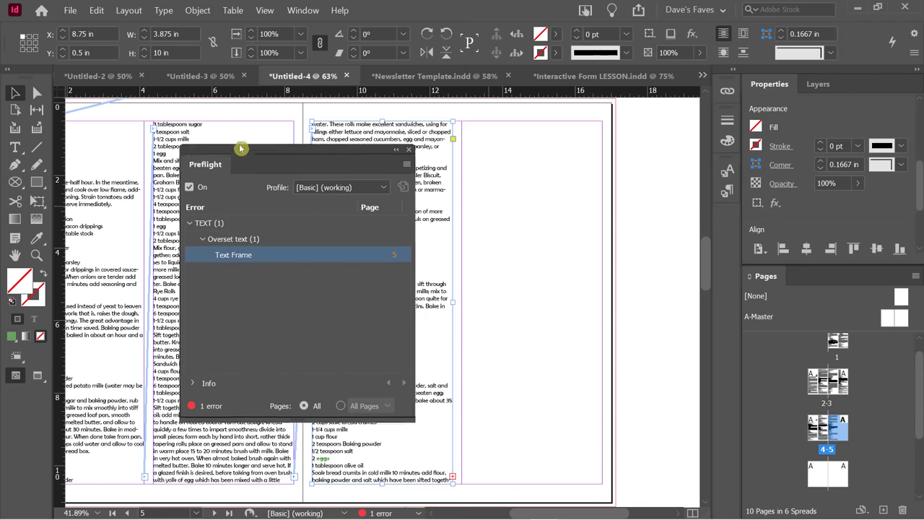
# Place the overflow Blueberry or Huckleberry Muffins text into page 5's empty last column.
pyautogui.click(452, 476)
pyautogui.click(489, 157)
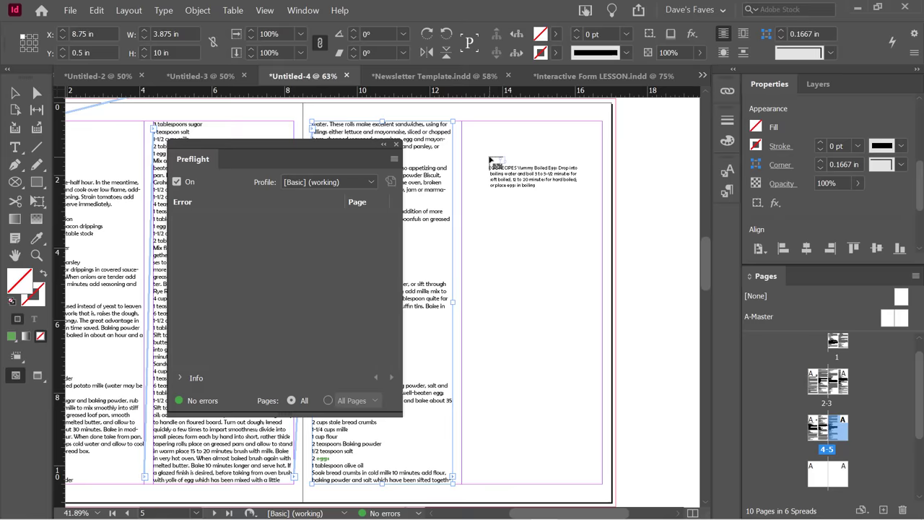
pyautogui.moveTo(489, 158); pyautogui.dragTo(464, 125)
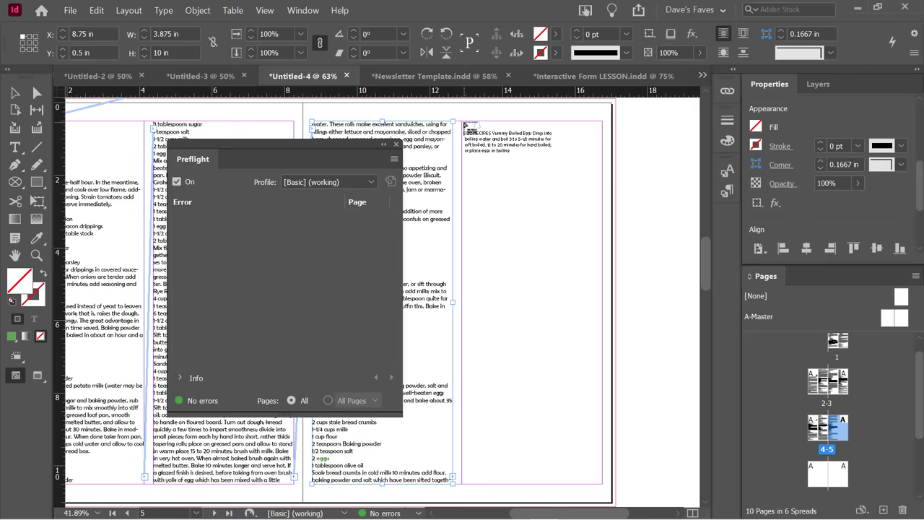
pyautogui.click(463, 125)
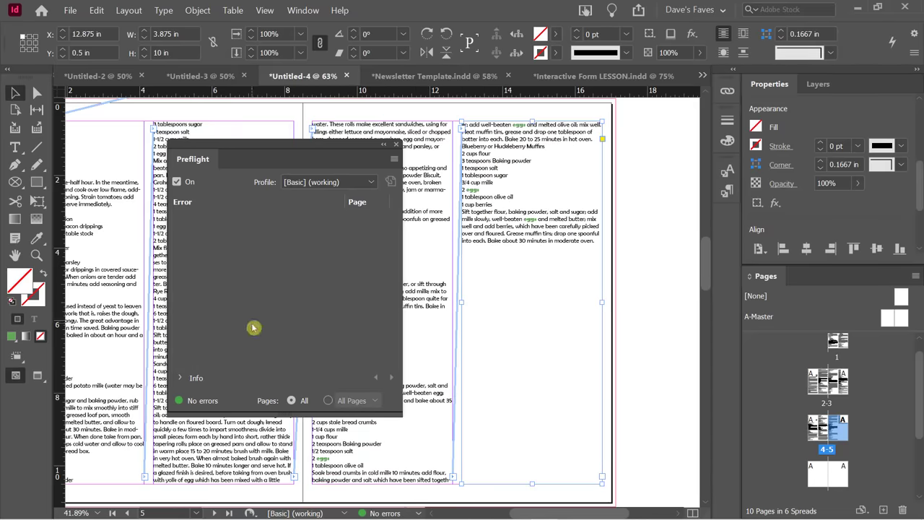
pyautogui.click(668, 275)
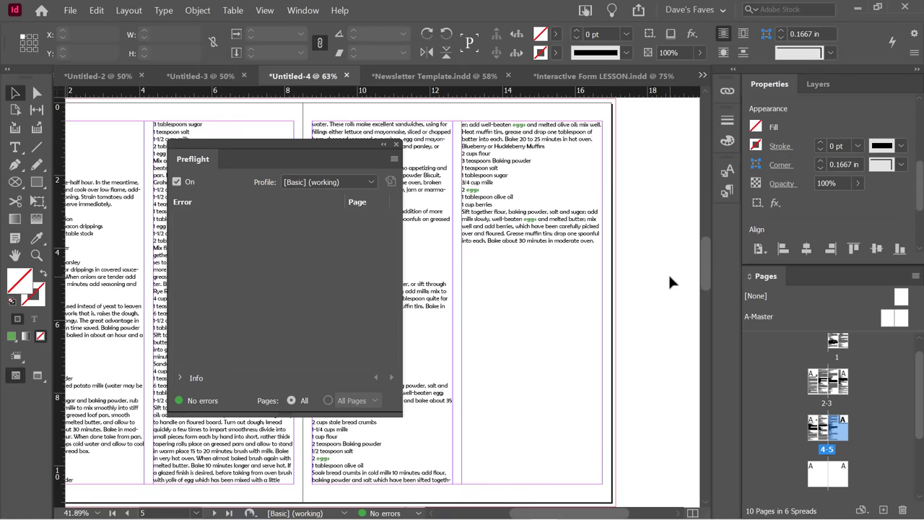
pyautogui.click(542, 234)
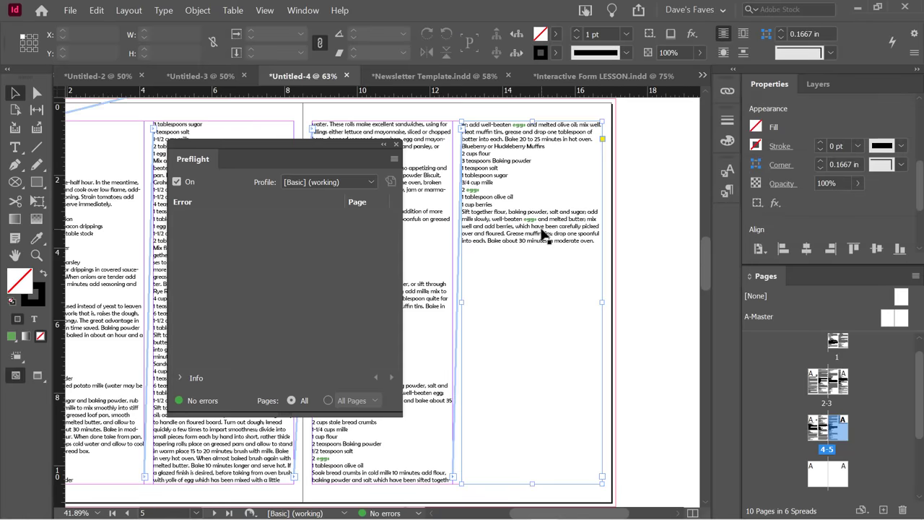
# Move the Preflight panel right, bring the Cream of Tomato Soup column into view, and open the Type menu.
pyautogui.scroll(2, 545, 234)
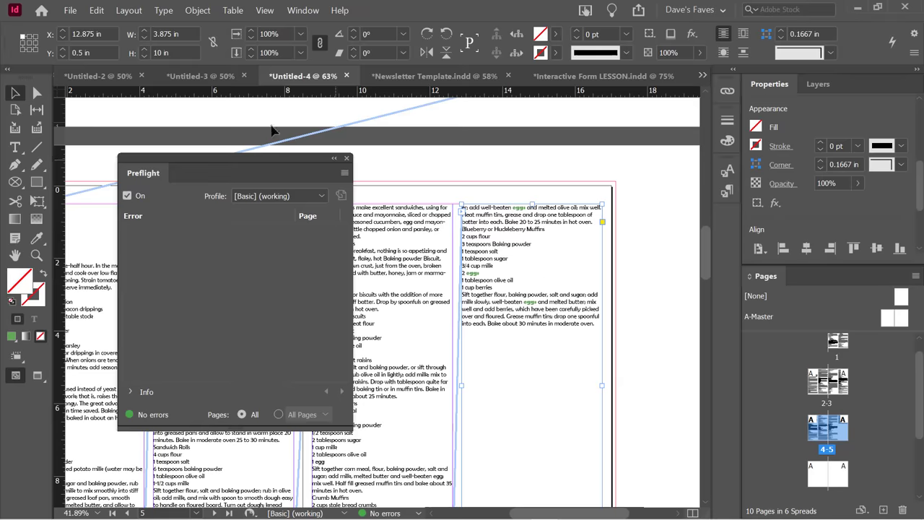
pyautogui.click(222, 159)
pyautogui.moveTo(222, 159); pyautogui.dragTo(487, 171)
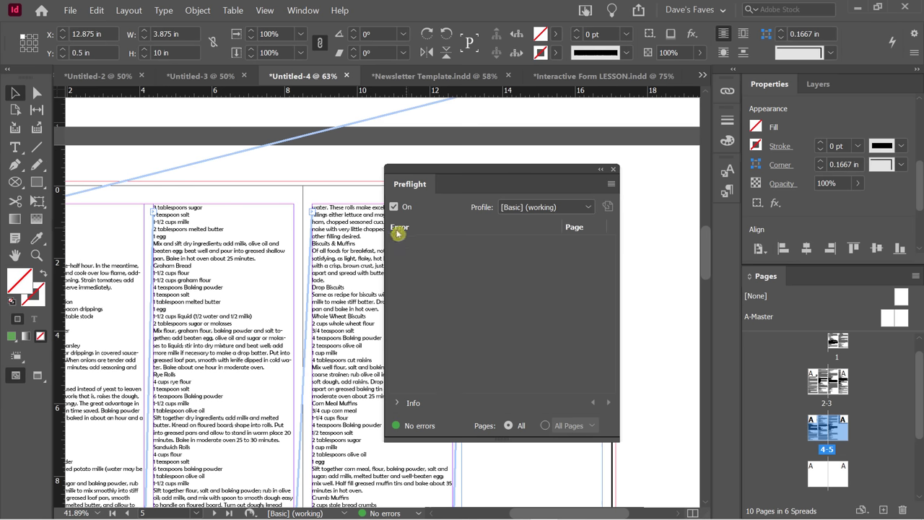
pyautogui.scroll(2, 296, 272)
pyautogui.moveTo(273, 278); pyautogui.dragTo(614, 286)
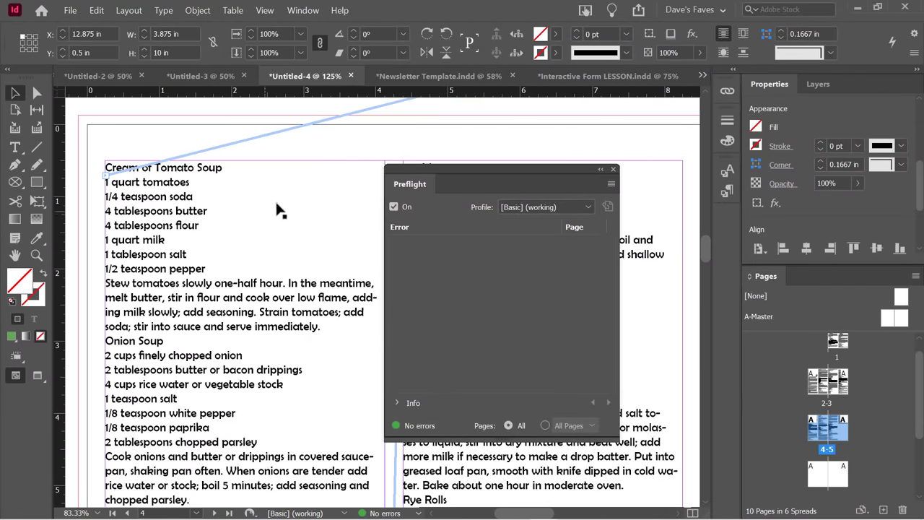
pyautogui.click(165, 13)
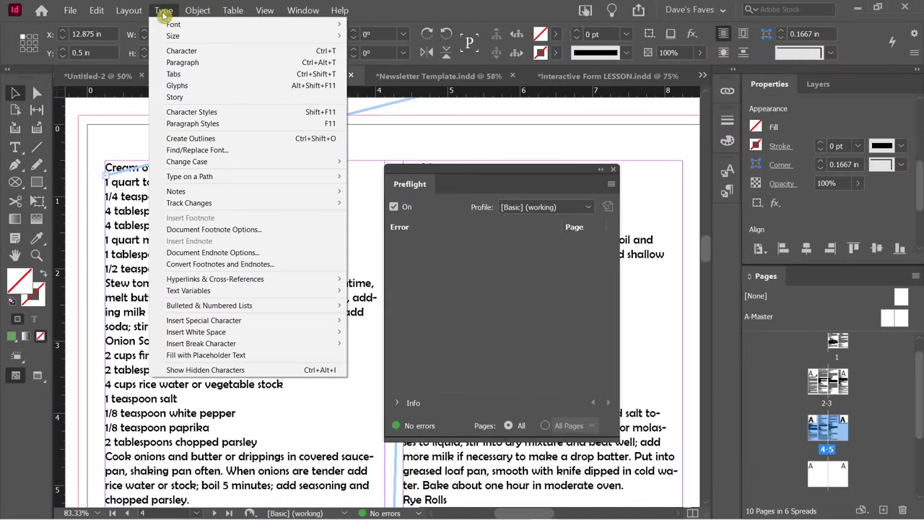
# Show hidden characters throughout the recipe text.
pyautogui.click(224, 370)
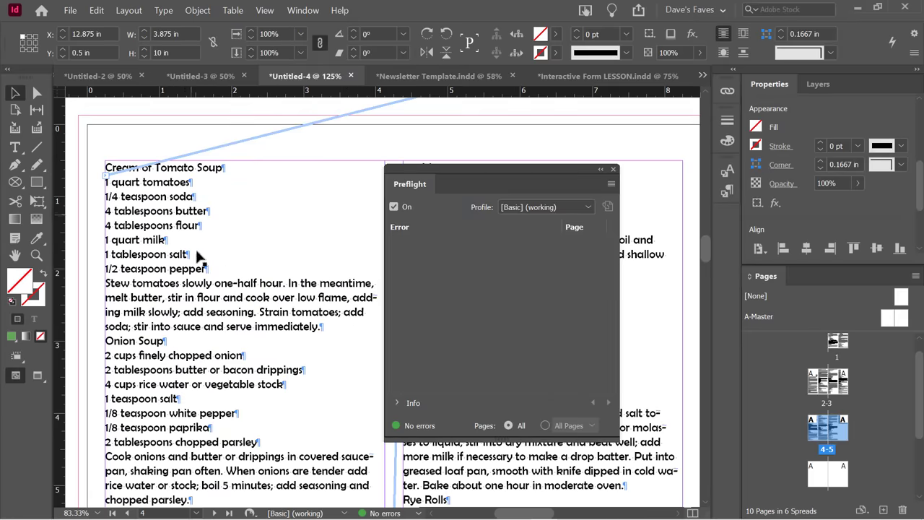
pyautogui.scroll(-1, 239, 351)
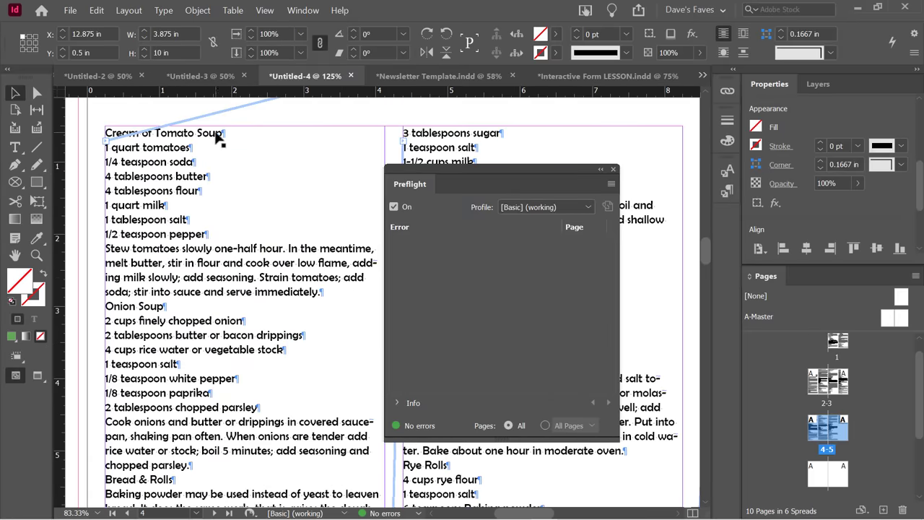
pyautogui.scroll(-4, 217, 236)
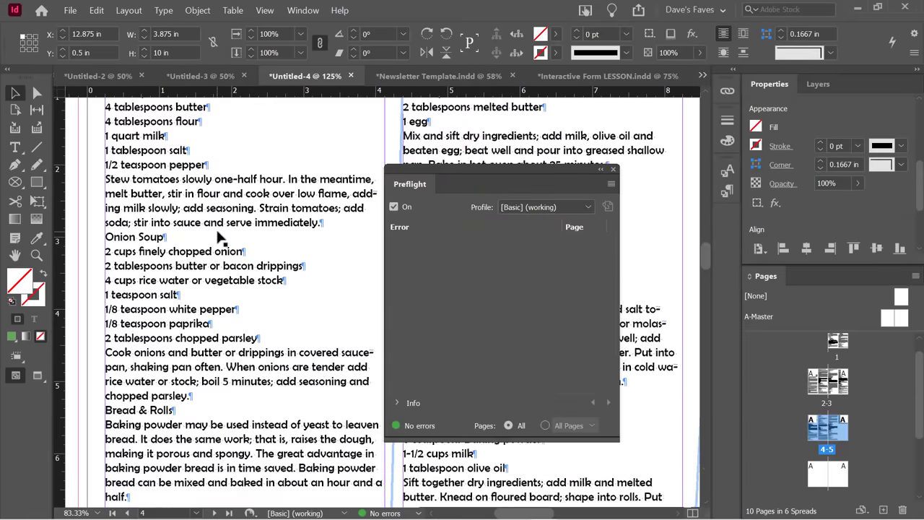
pyautogui.scroll(5, 206, 186)
pyautogui.scroll(-5, 204, 261)
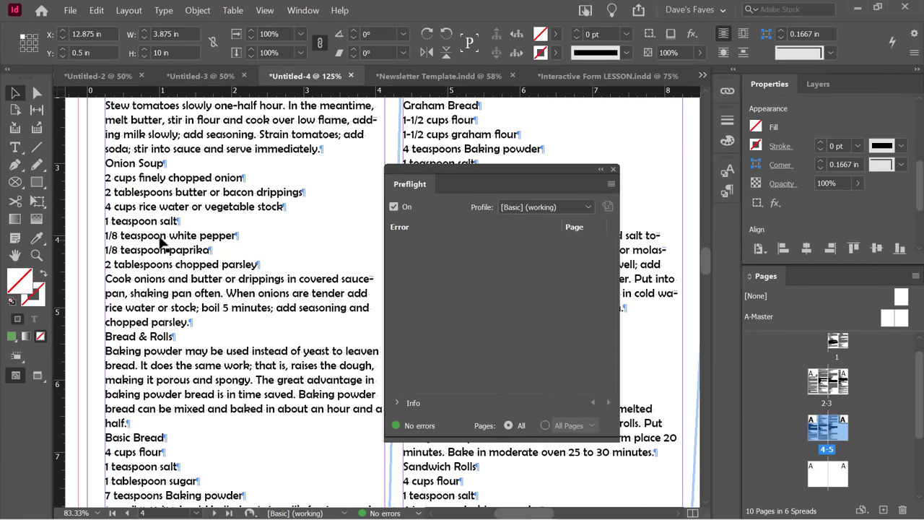
# Delete the extra spaces in the Onion Soup heading and the stray tab after 'half.'.
pyautogui.doubleClick(137, 163)
pyautogui.press('BackSpace')
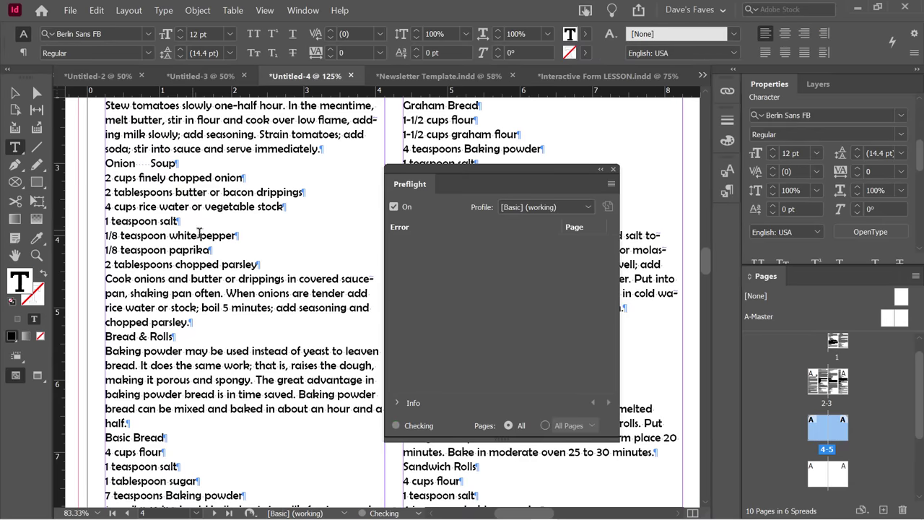
pyautogui.press('BackSpace')
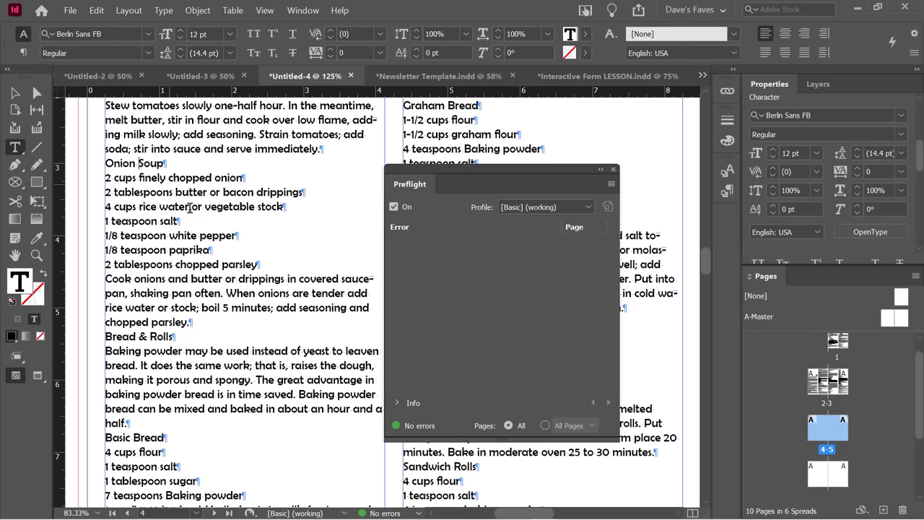
pyautogui.scroll(-3, 262, 324)
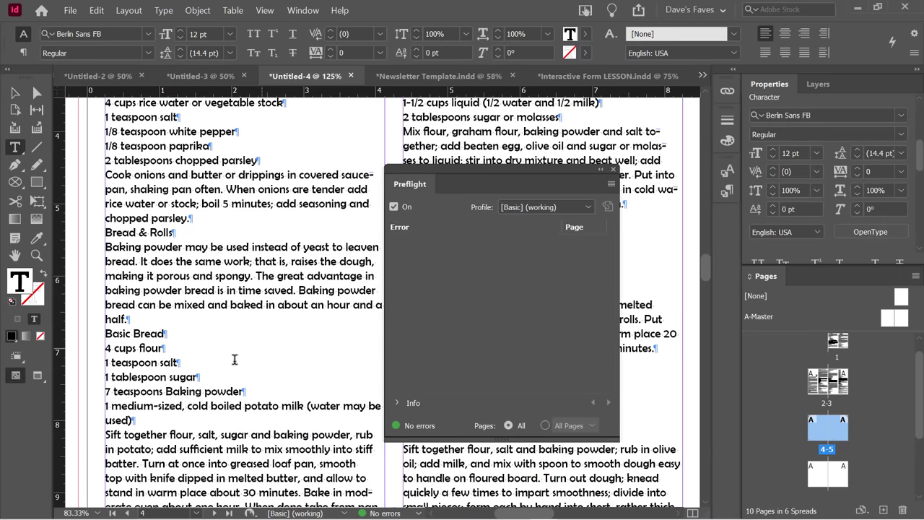
pyautogui.click(133, 322)
pyautogui.press('Tab')
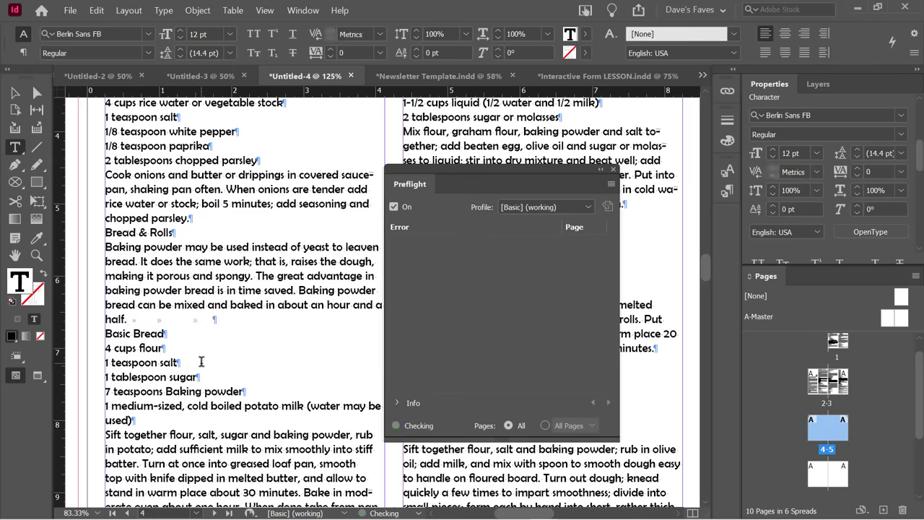
pyautogui.press('BackSpace')
pyautogui.press('BackSpace')
# Scroll down through the document to page 6.
pyautogui.scroll(-5, 223, 325)
pyautogui.scroll(-12, 225, 329)
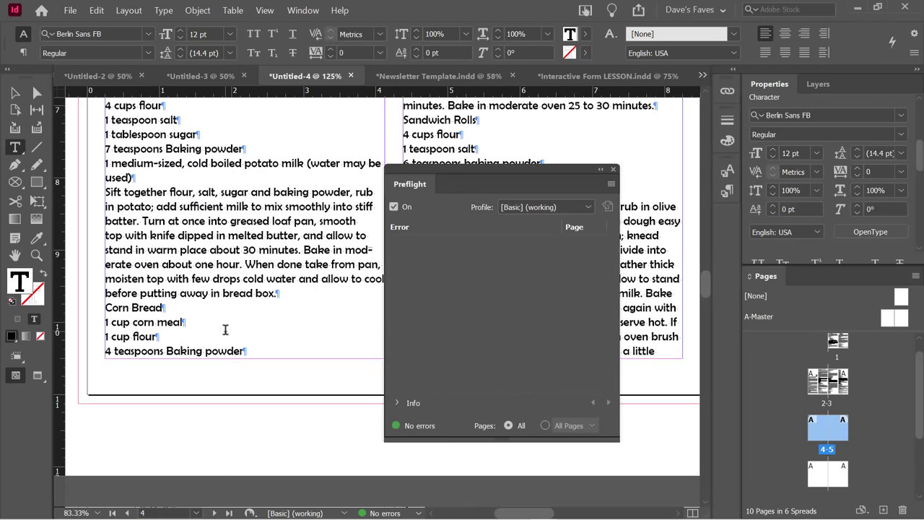
pyautogui.scroll(10, 225, 329)
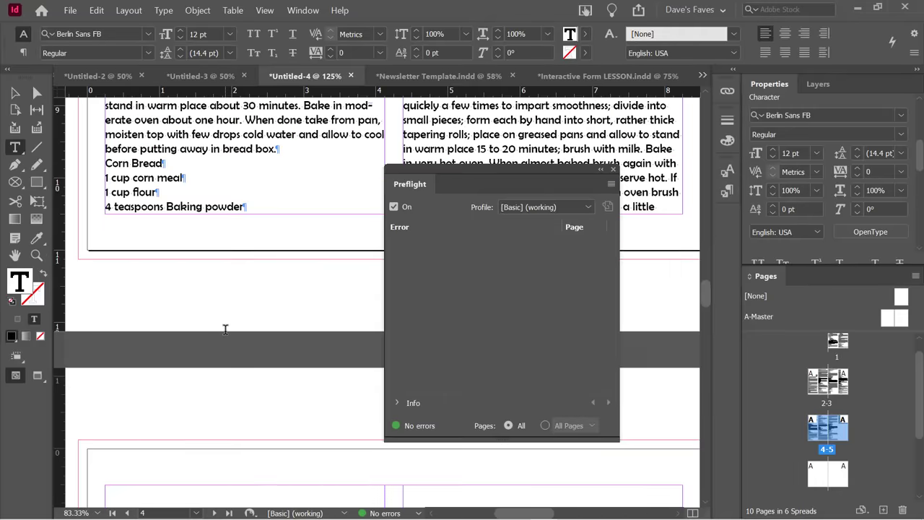
pyautogui.moveTo(498, 173); pyautogui.dragTo(418, 223)
pyautogui.scroll(-3, 428, 270)
pyautogui.scroll(-5, 428, 270)
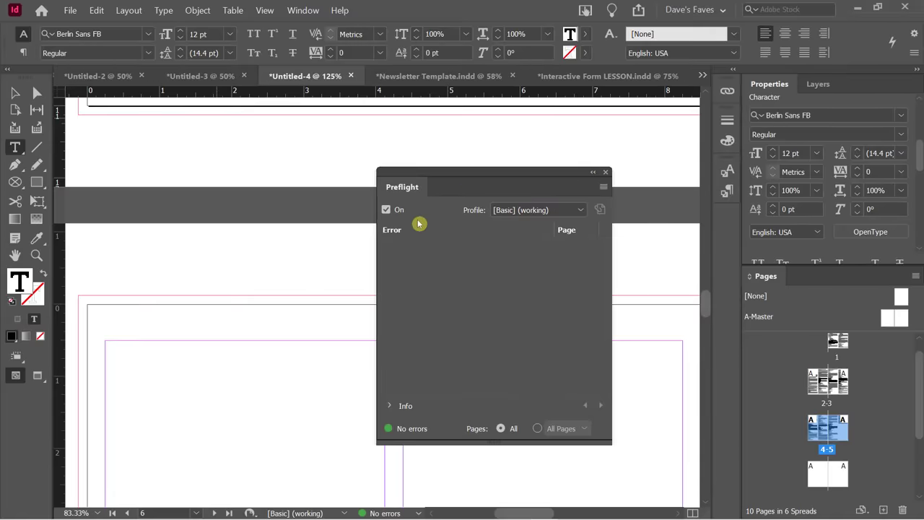
pyautogui.scroll(6, 397, 247)
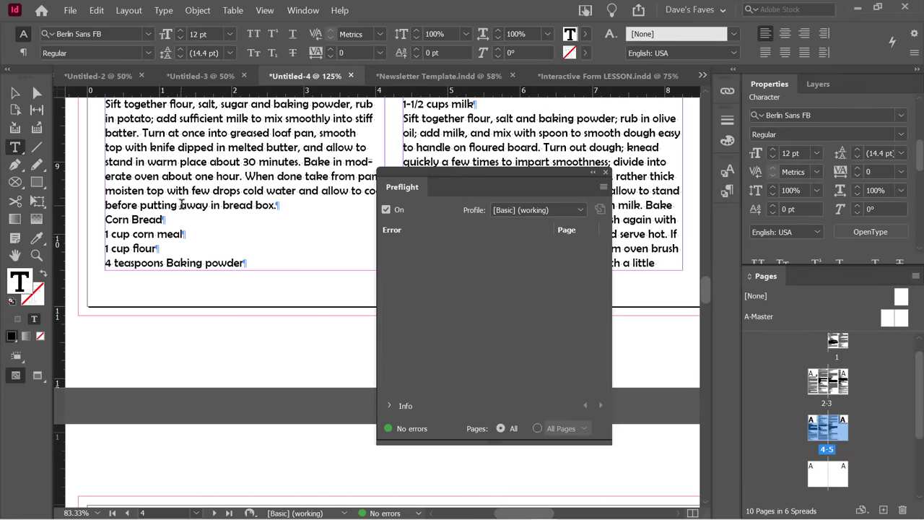
pyautogui.scroll(-9, 181, 204)
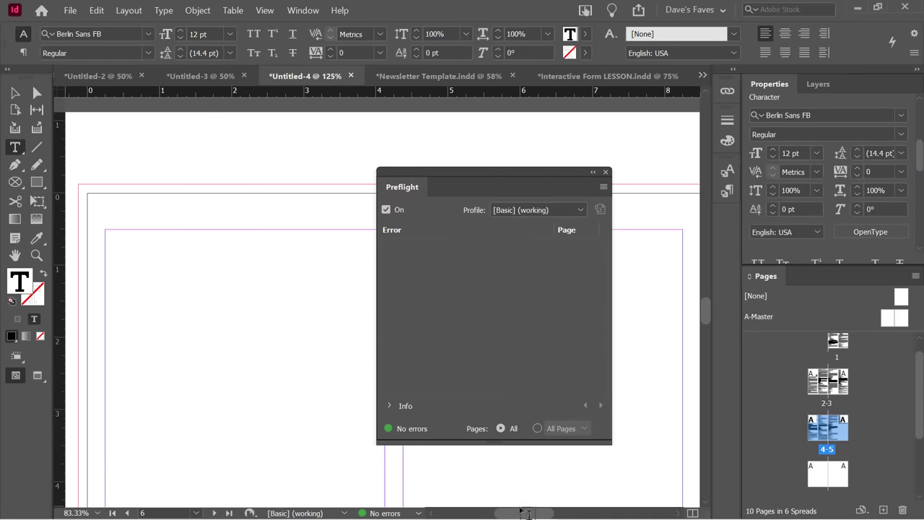
pyautogui.moveTo(520, 513); pyautogui.dragTo(522, 513)
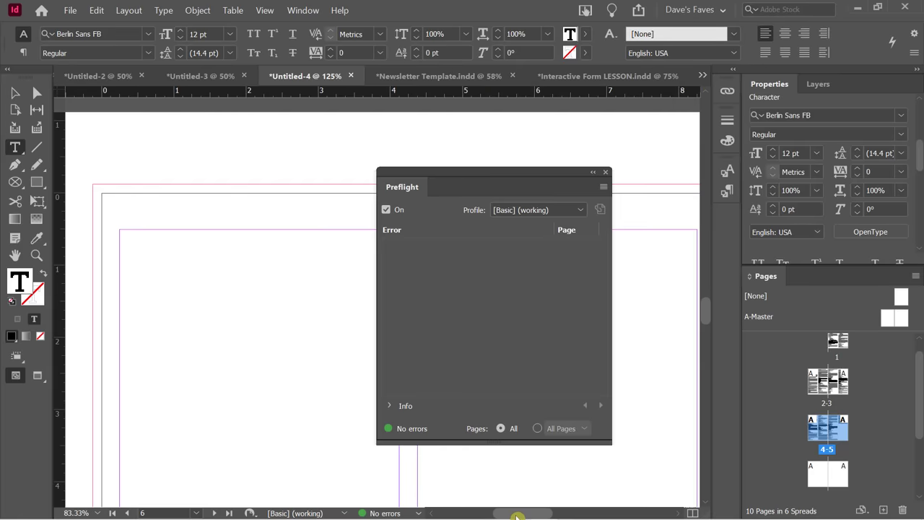
pyautogui.moveTo(504, 180); pyautogui.dragTo(659, 161)
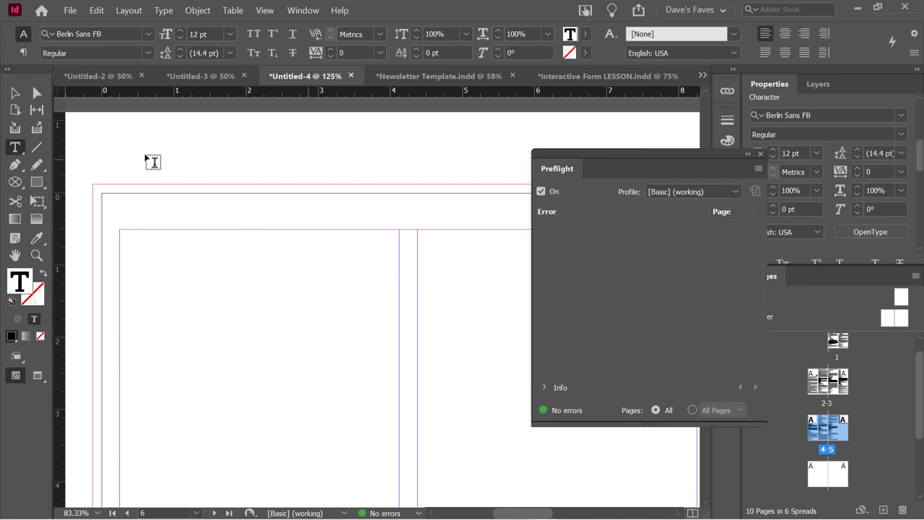
pyautogui.click(20, 94)
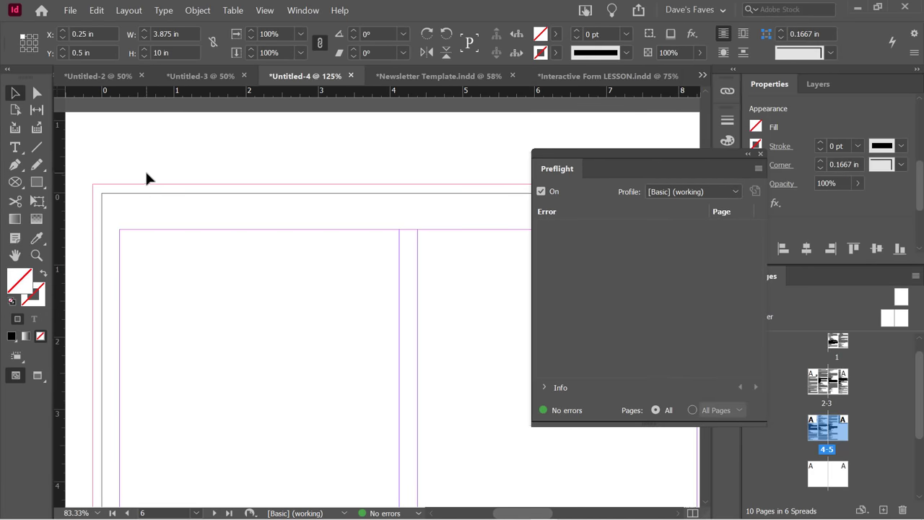
pyautogui.scroll(-1, 146, 176)
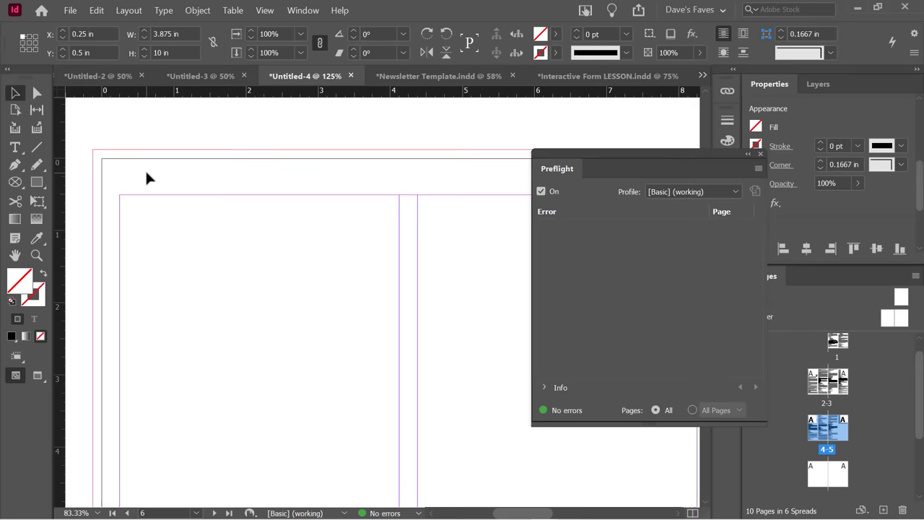
pyautogui.scroll(-1, 146, 178)
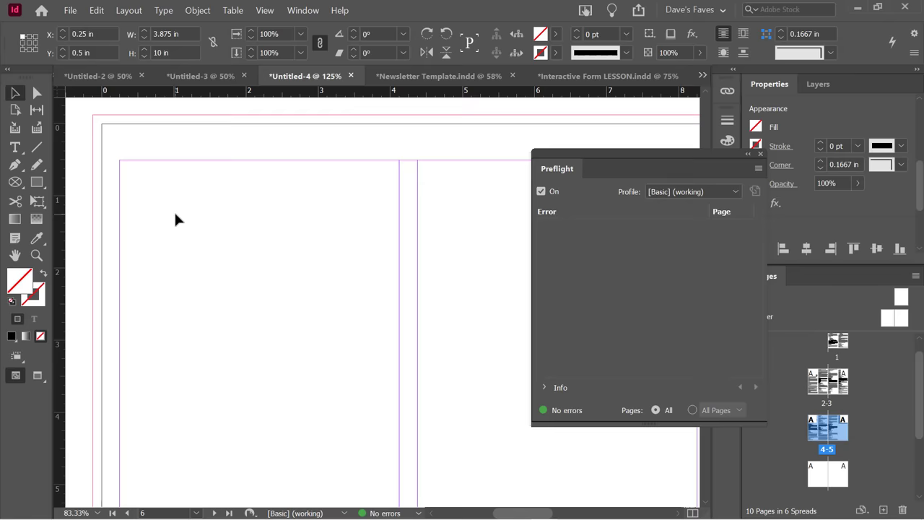
# Draw a text frame in page 6's left column and fill it with placeholder text.
pyautogui.click(14, 154)
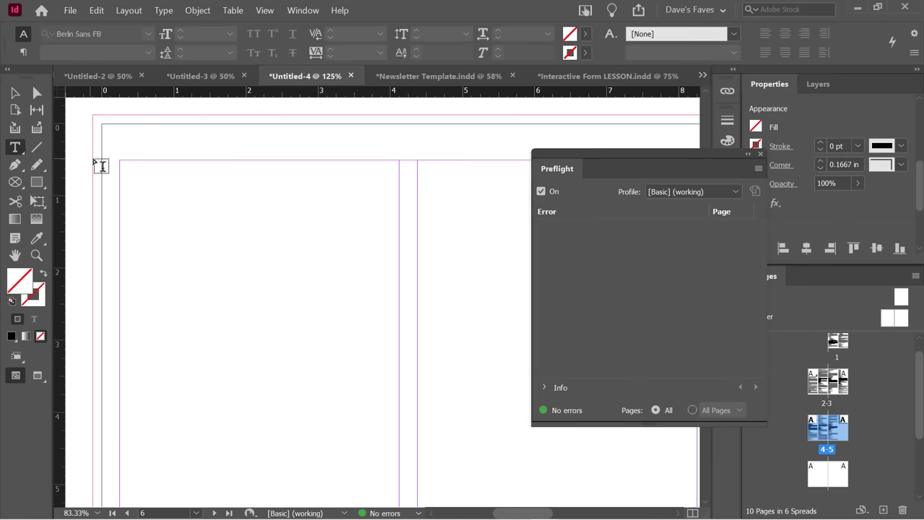
pyautogui.moveTo(120, 161); pyautogui.dragTo(398, 422)
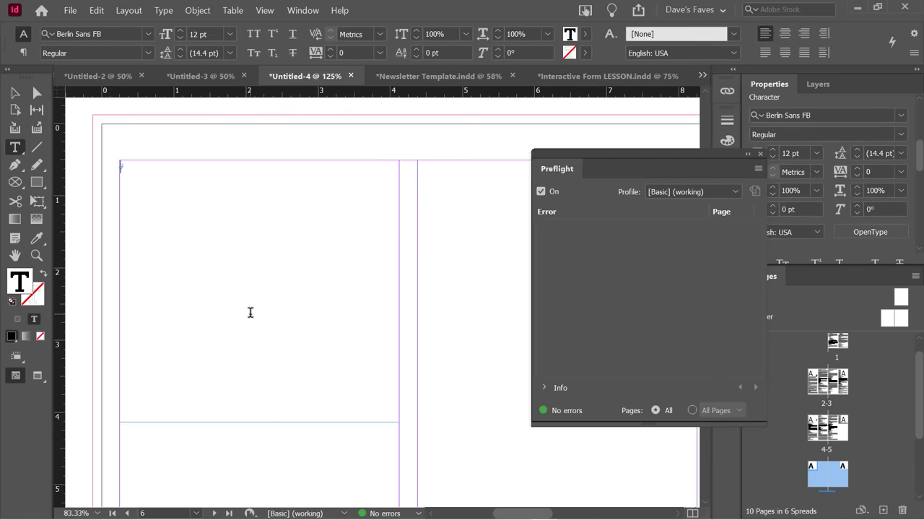
pyautogui.click(164, 12)
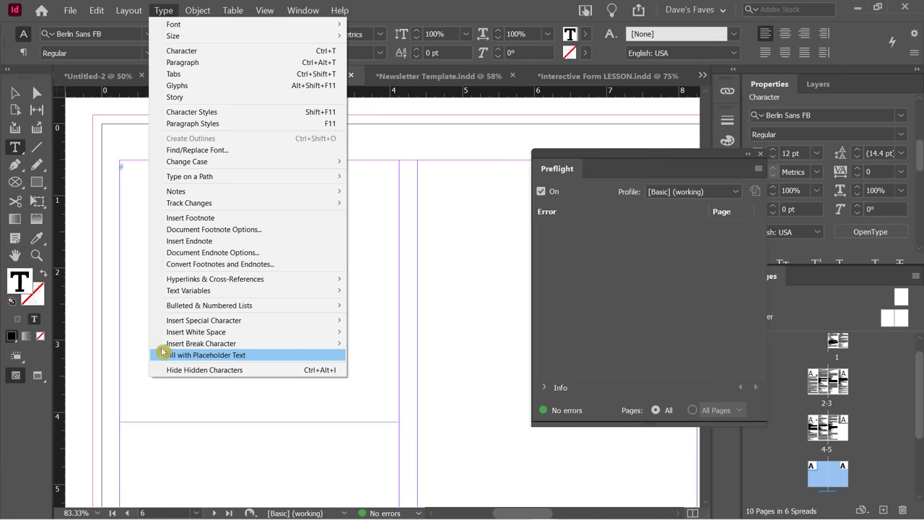
pyautogui.click(213, 354)
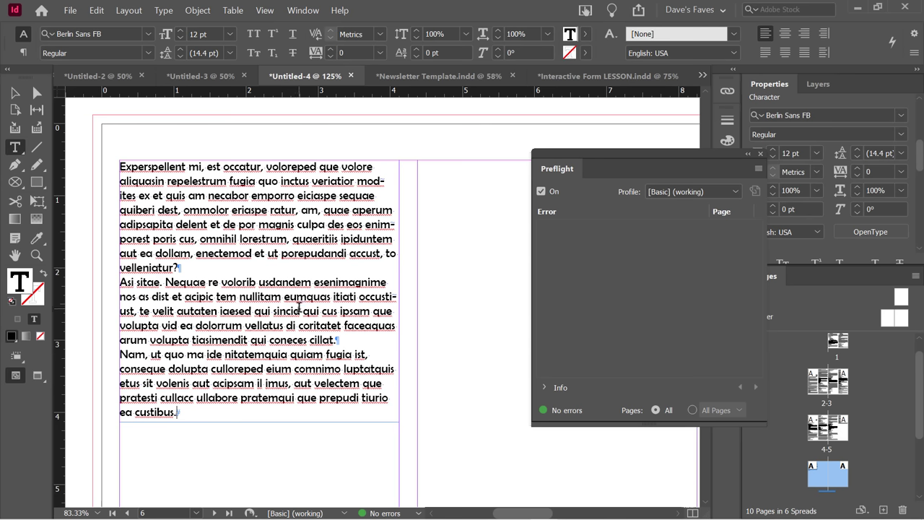
# Select the 3.875 × 3.63 in placeholder text frame as a whole object.
pyautogui.click(270, 238)
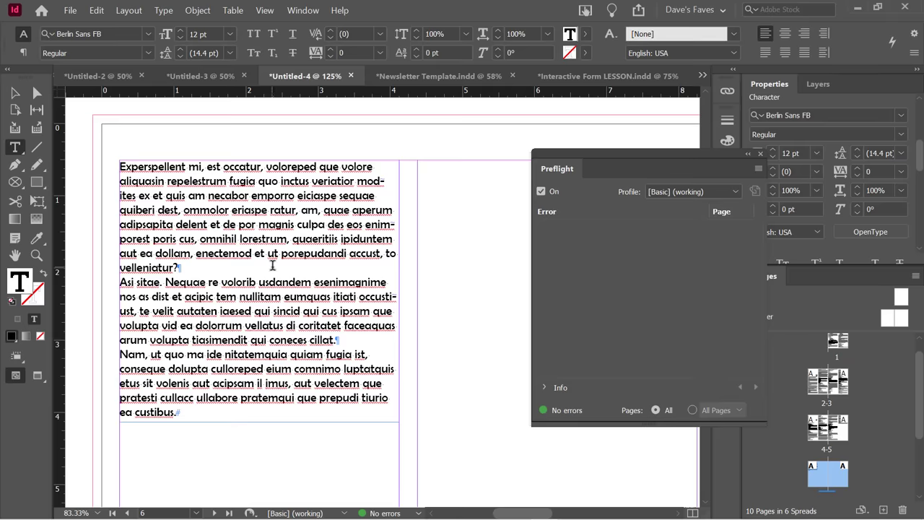
pyautogui.scroll(3, 243, 336)
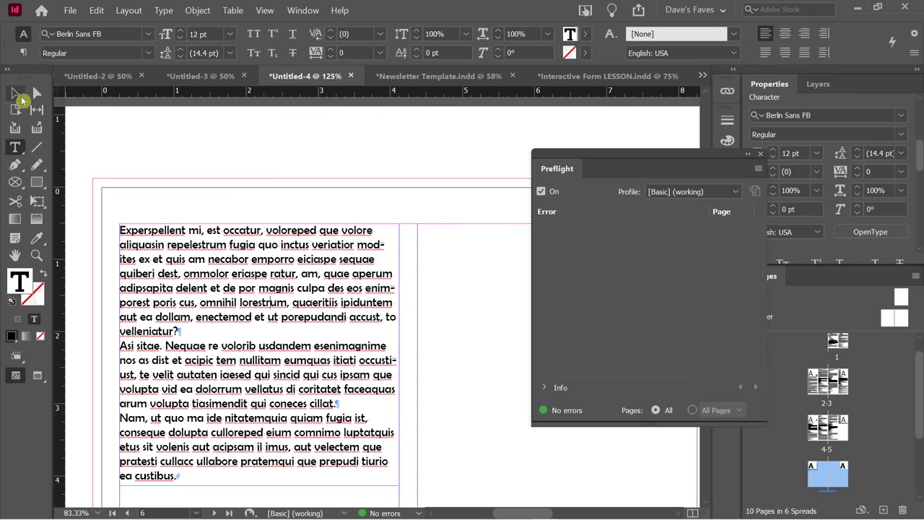
pyautogui.click(16, 93)
pyautogui.click(165, 227)
pyautogui.scroll(-3, 312, 321)
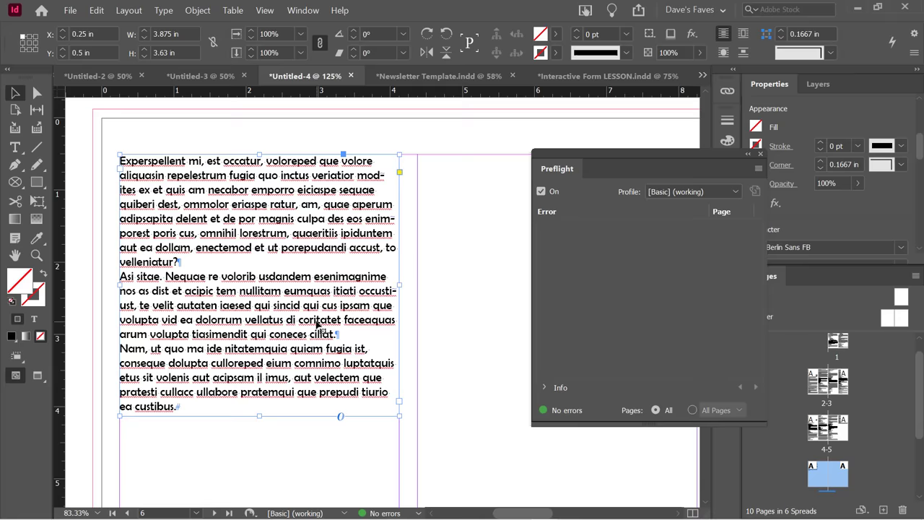
pyautogui.scroll(1, 316, 325)
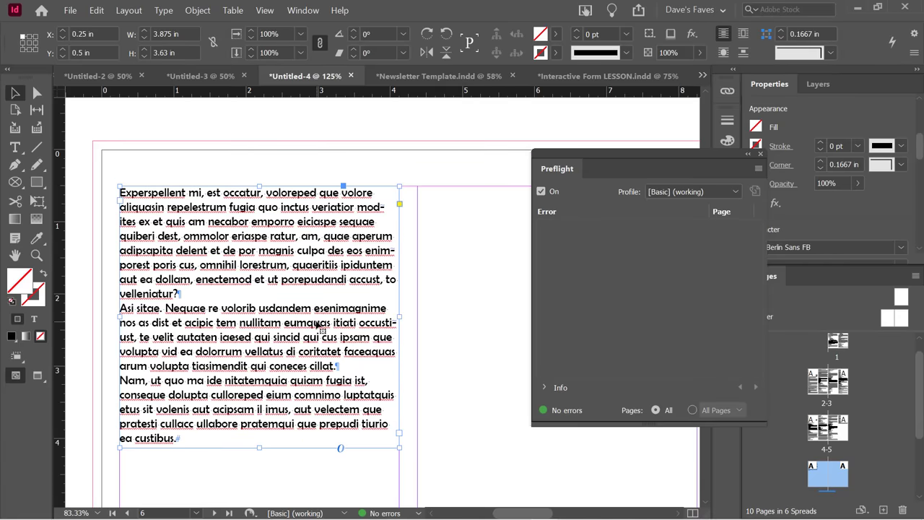
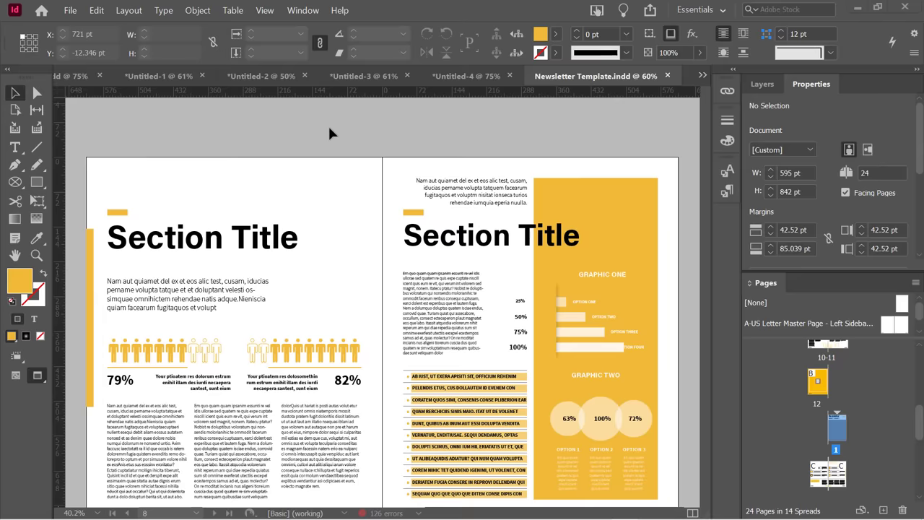
# Float the Paragraph Styles panel beside the spread, collapse Character Styles, and select the Section Title heading.
pyautogui.click(302, 11)
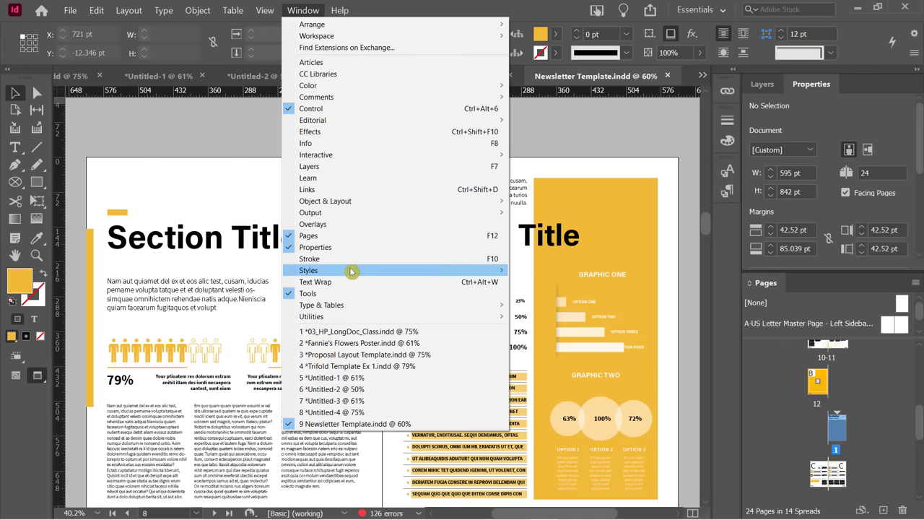
pyautogui.moveTo(351, 269)
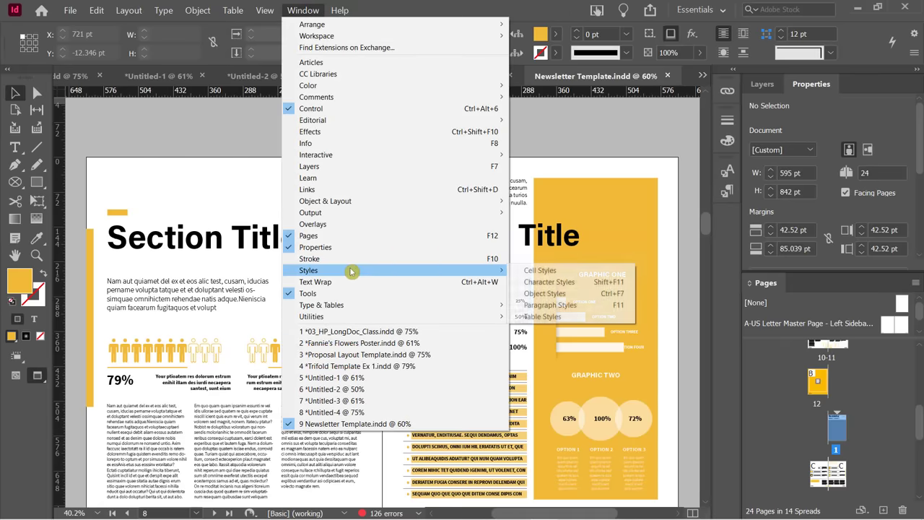
pyautogui.click(562, 304)
pyautogui.moveTo(598, 165); pyautogui.dragTo(249, 148)
pyautogui.click(685, 166)
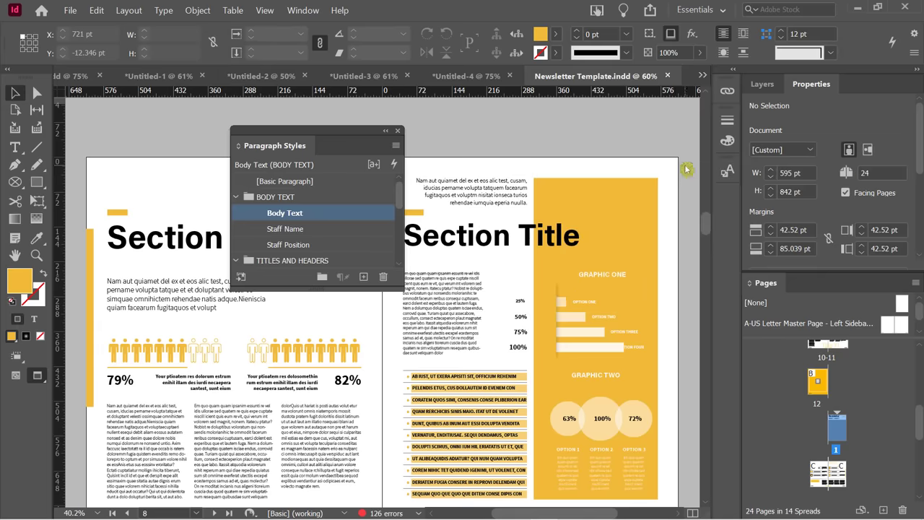
pyautogui.moveTo(360, 140); pyautogui.dragTo(469, 128)
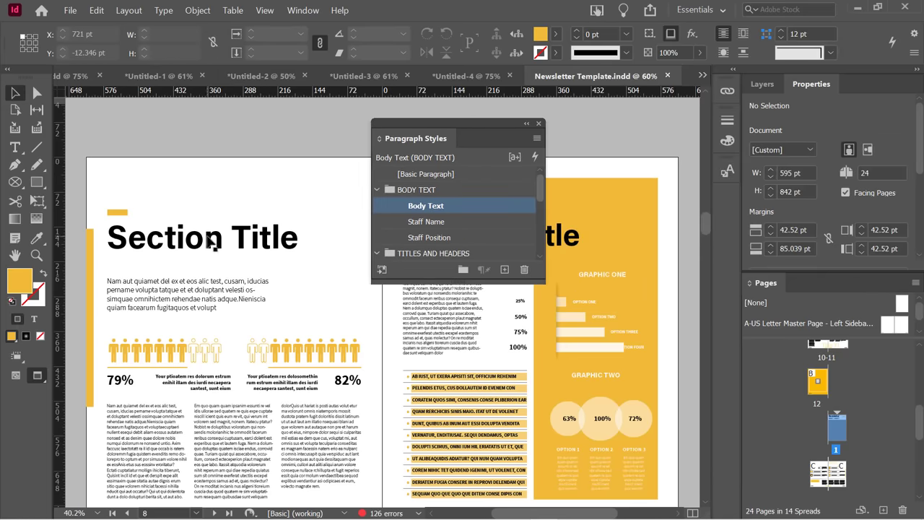
pyautogui.click(211, 243)
# Check the Section Title and NAME HERE card text, confirming the cards use the Staff Name style.
pyautogui.doubleClick(187, 243)
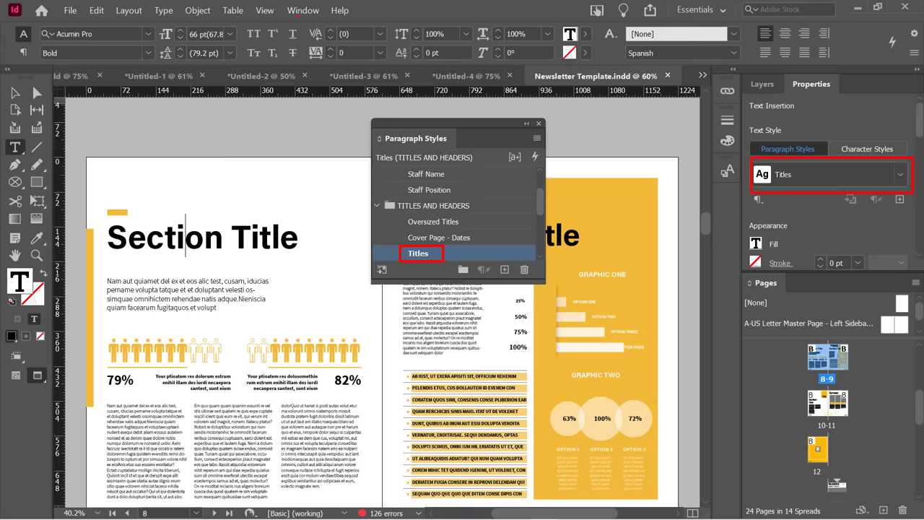
pyautogui.scroll(-3, 232, 287)
pyautogui.scroll(-8, 232, 286)
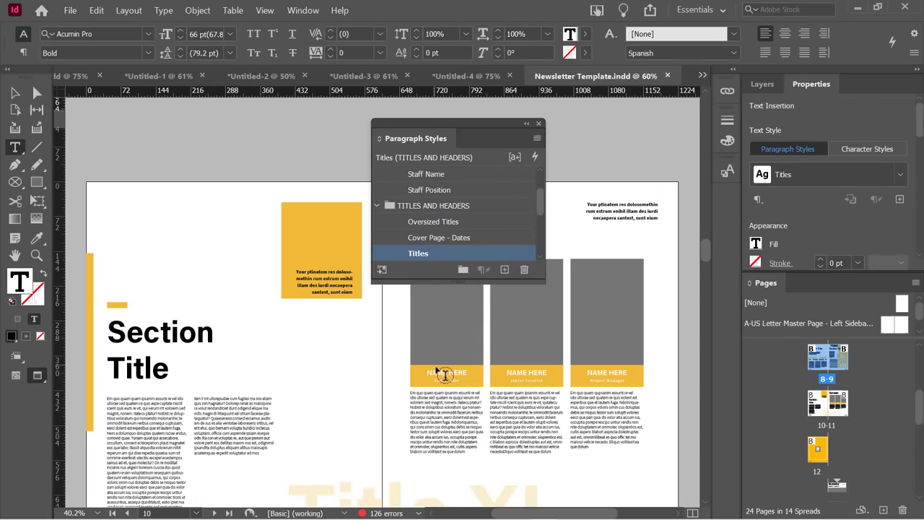
pyautogui.click(441, 372)
pyautogui.click(401, 181)
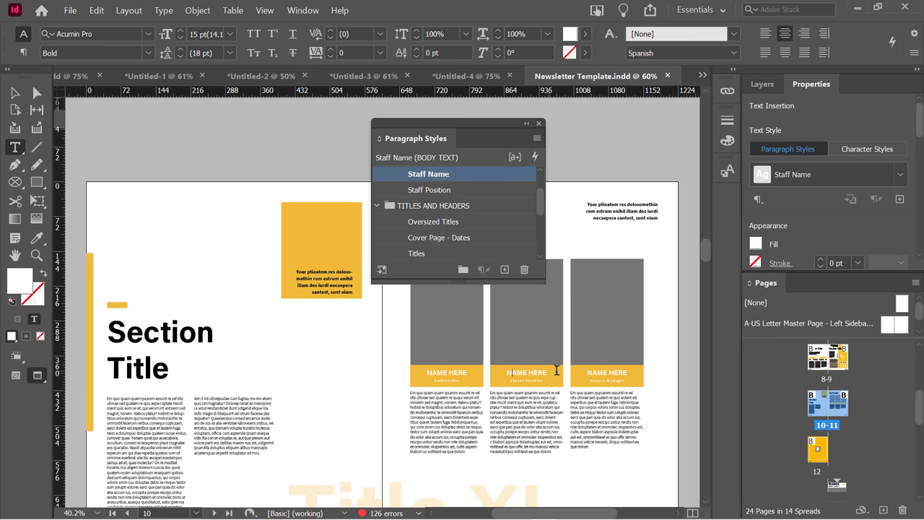
pyautogui.click(602, 395)
pyautogui.click(445, 177)
# Check the Section heading and the Title XL text's Oversized Titles style, then scroll to the cover.
pyautogui.click(144, 336)
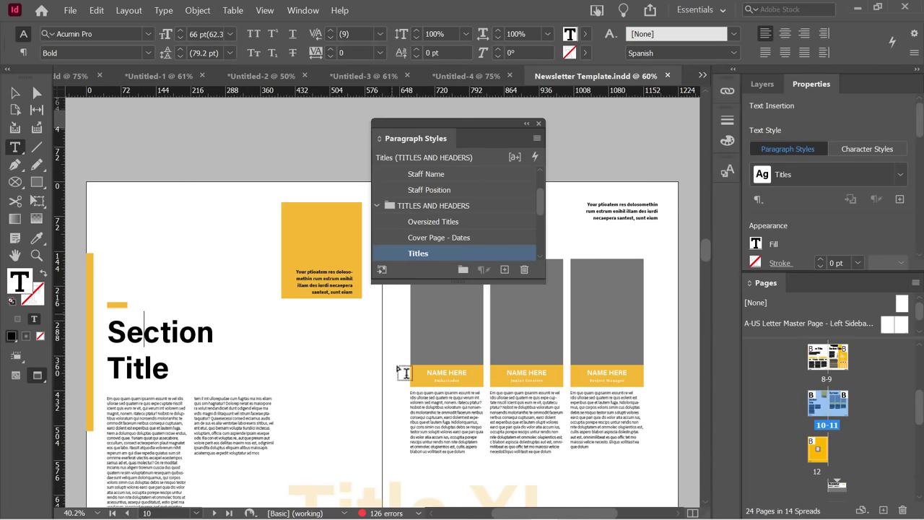
pyautogui.scroll(-3, 367, 344)
pyautogui.scroll(-3, 367, 345)
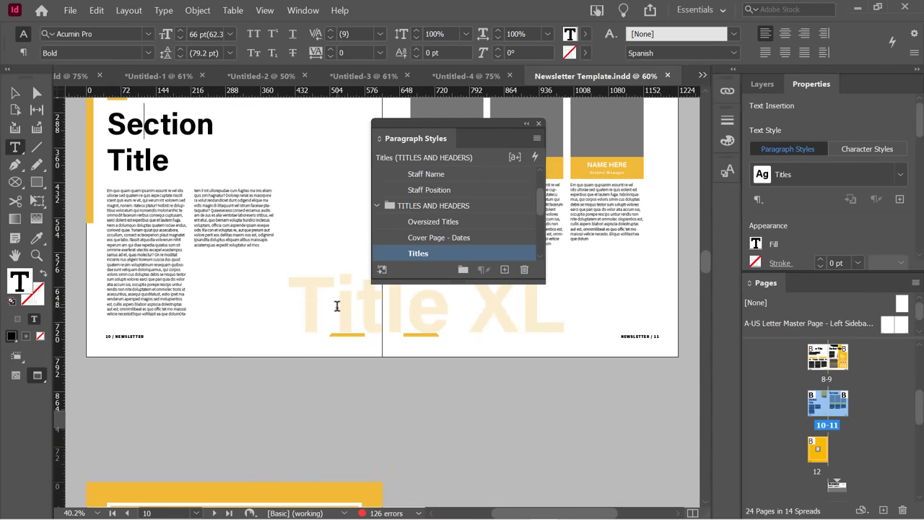
pyautogui.click(336, 306)
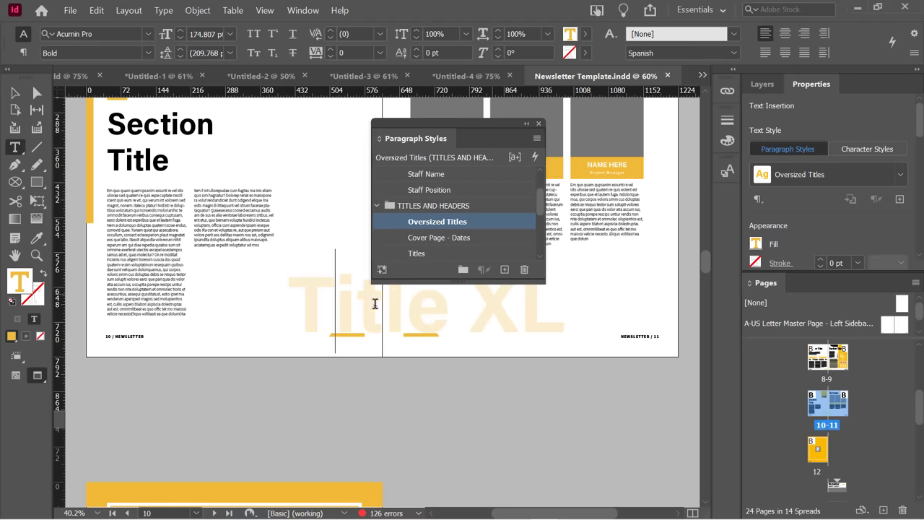
pyautogui.scroll(-13, 339, 304)
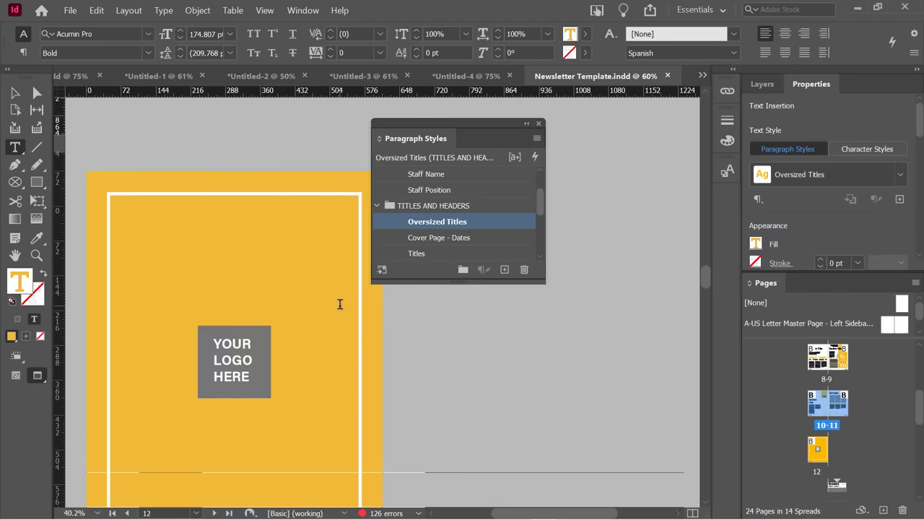
pyautogui.scroll(-4, 339, 304)
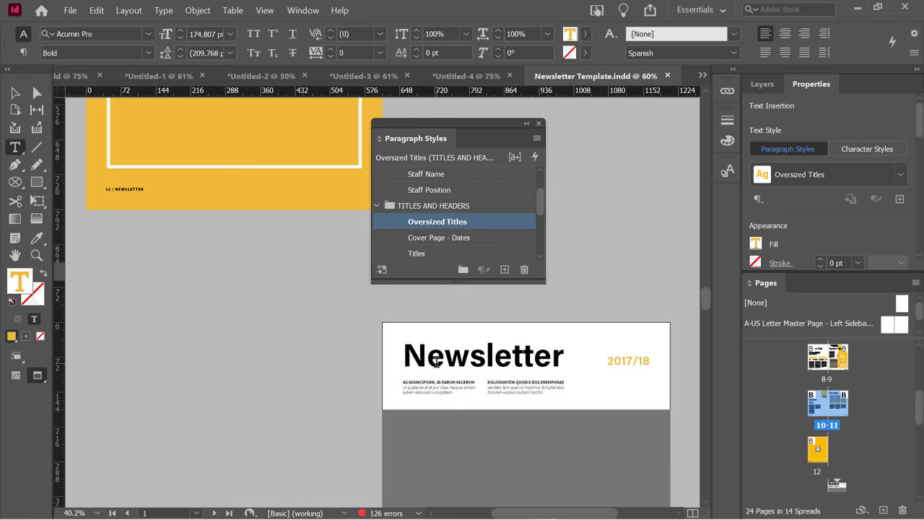
# Check the paragraph styles of the cover's Newsletter heading and 2017/18 date.
pyautogui.click(436, 364)
pyautogui.scroll(-3, 462, 345)
pyautogui.scroll(-2, 461, 342)
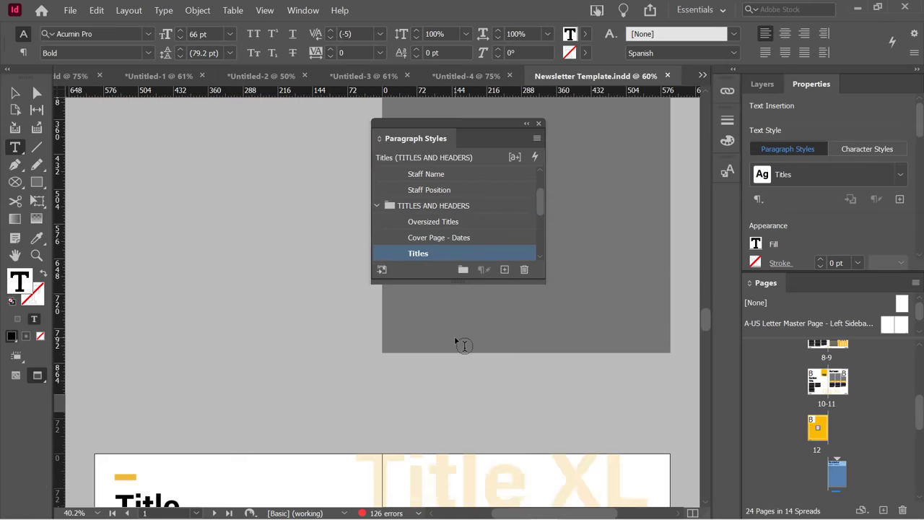
pyautogui.scroll(5, 596, 291)
pyautogui.click(618, 283)
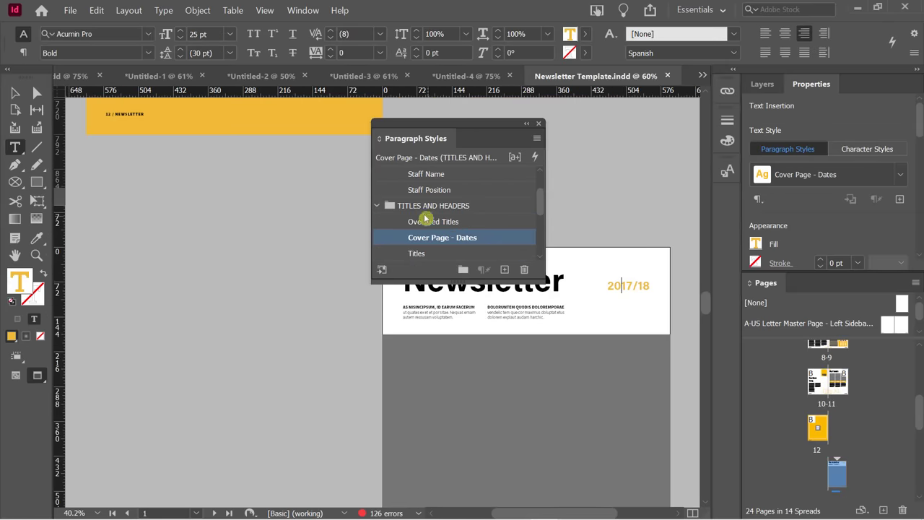
# On page 2, confirm the Harum fuga ut repudis! subheading uses the Subheading style.
pyautogui.scroll(-3, 564, 411)
pyautogui.scroll(-5, 564, 411)
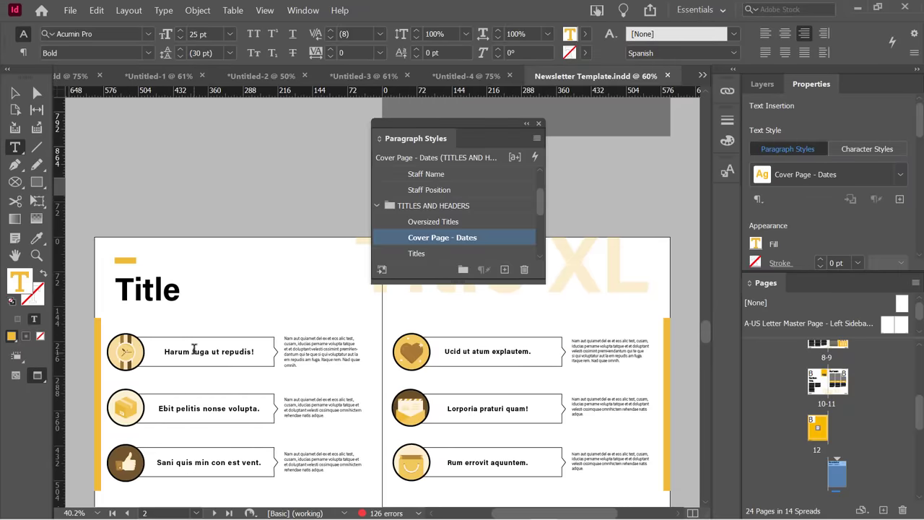
pyautogui.click(193, 351)
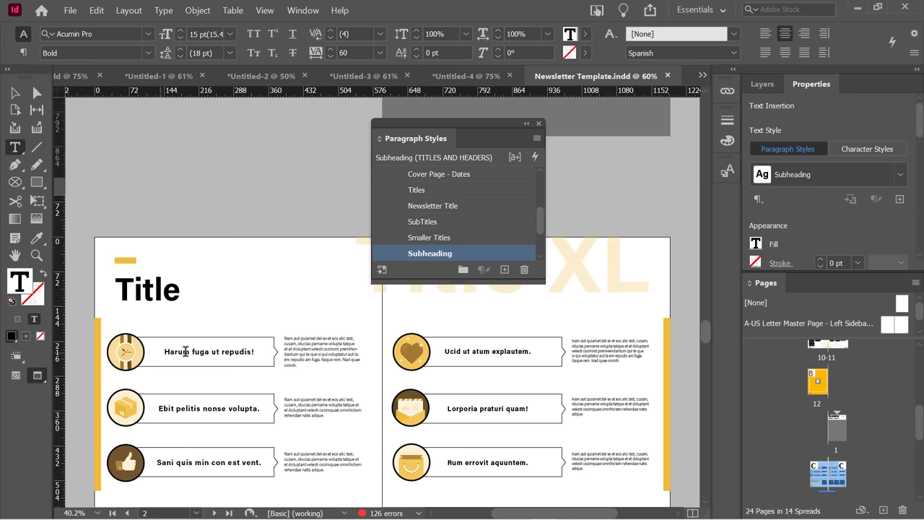
pyautogui.click(430, 261)
pyautogui.scroll(-2, 317, 347)
pyautogui.scroll(2, 469, 376)
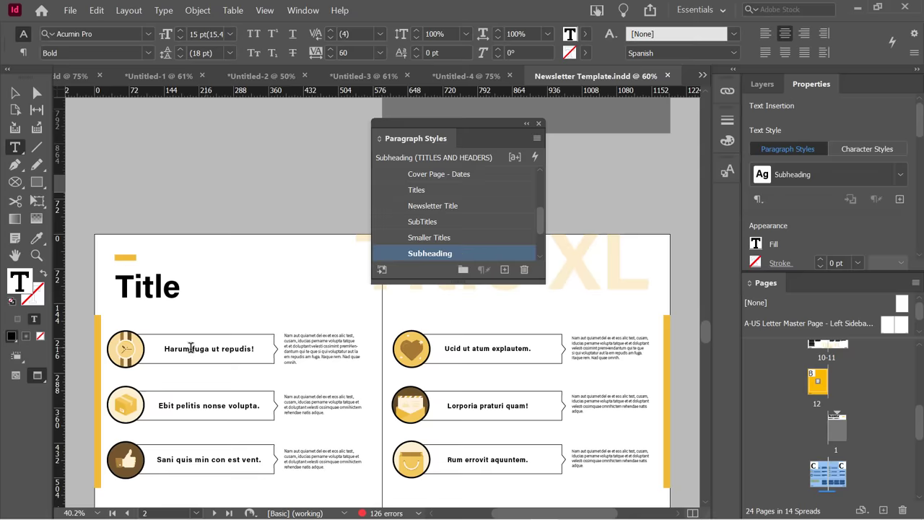
pyautogui.click(194, 348)
pyautogui.click(468, 256)
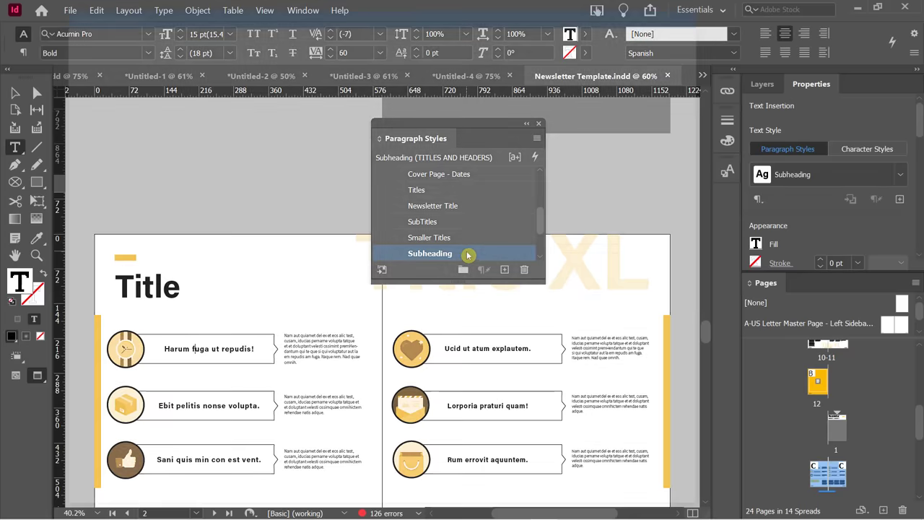
# Open the Subheading style's Basic Character Formats options.
pyautogui.doubleClick(467, 255)
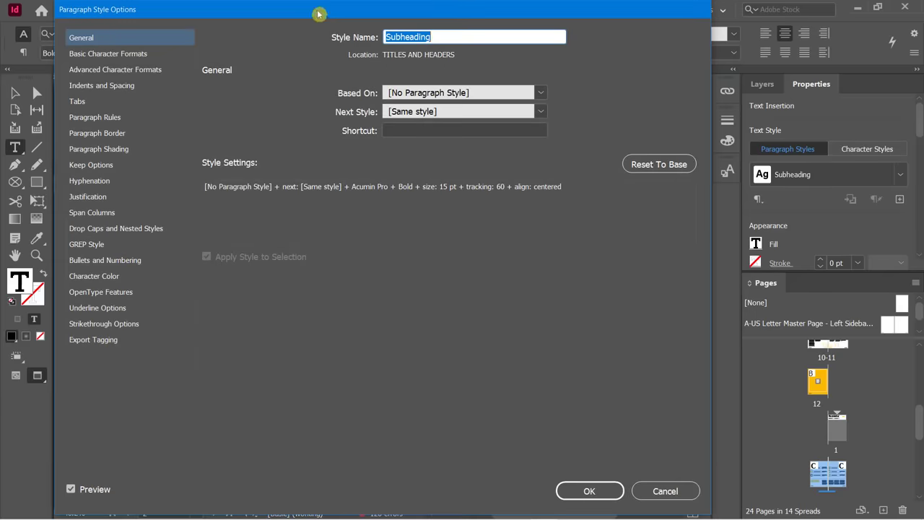
pyautogui.moveTo(319, 14); pyautogui.dragTo(486, 12)
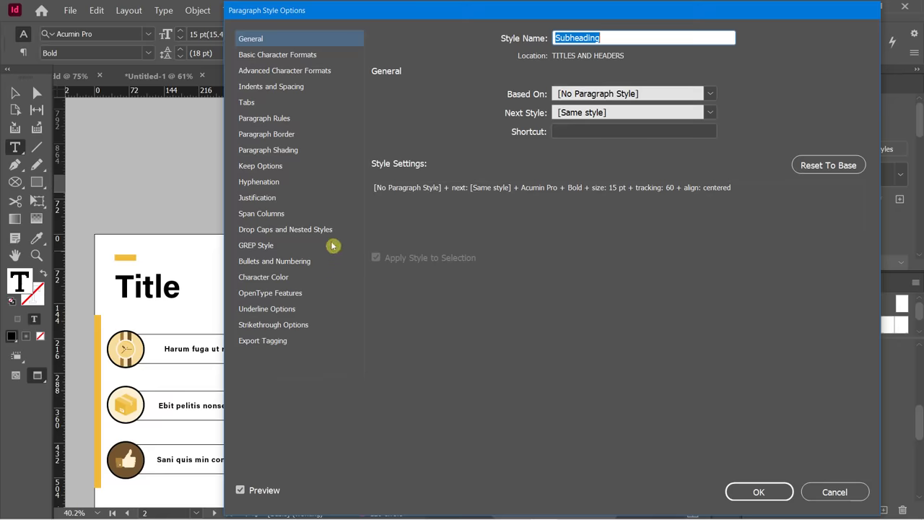
pyautogui.click(262, 57)
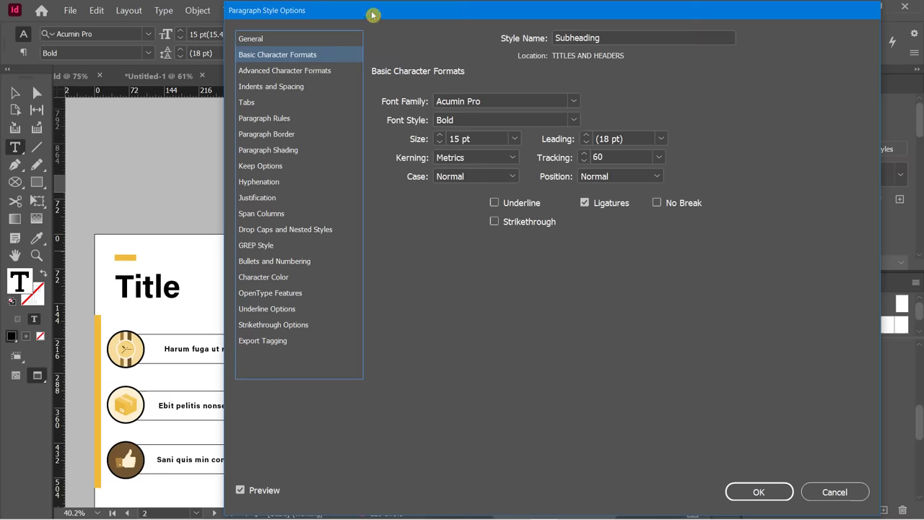
pyautogui.moveTo(373, 14); pyautogui.dragTo(526, 26)
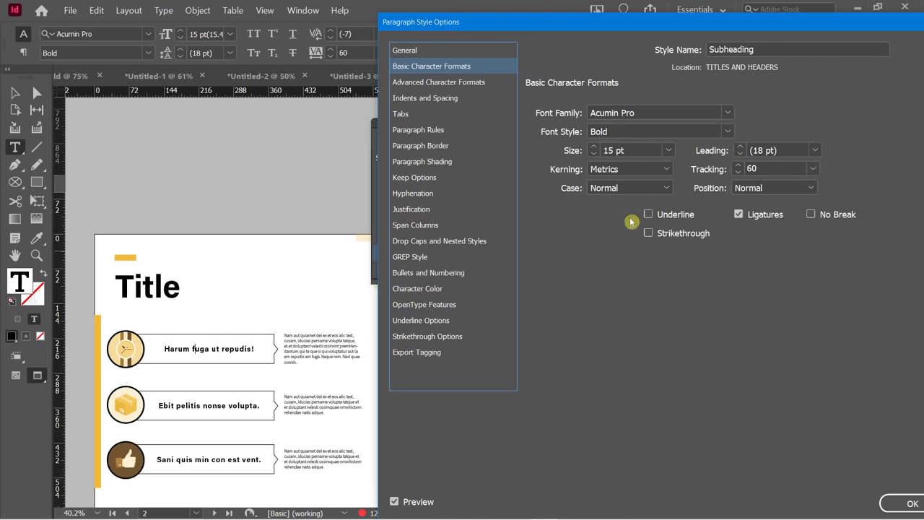
# Try 16–17 pt, then settle the Subheading size at 13 pt and confirm.
pyautogui.click(595, 150)
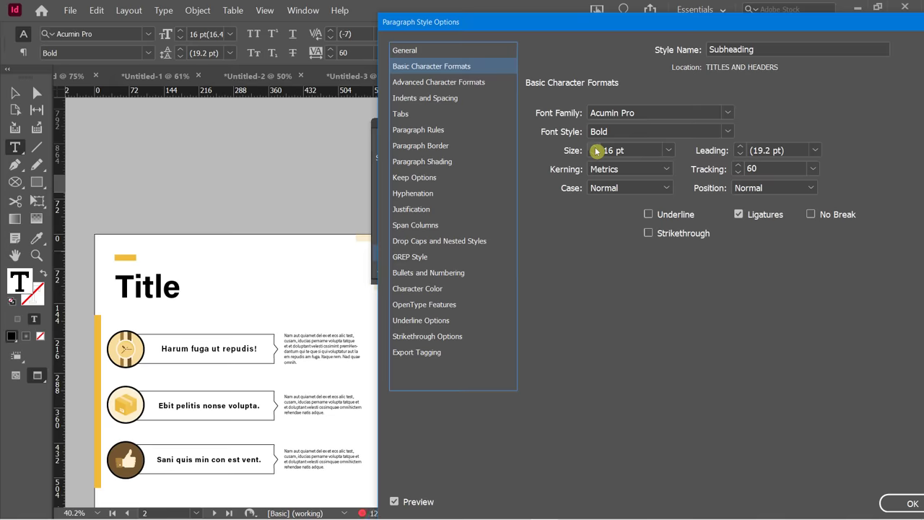
pyautogui.click(595, 150)
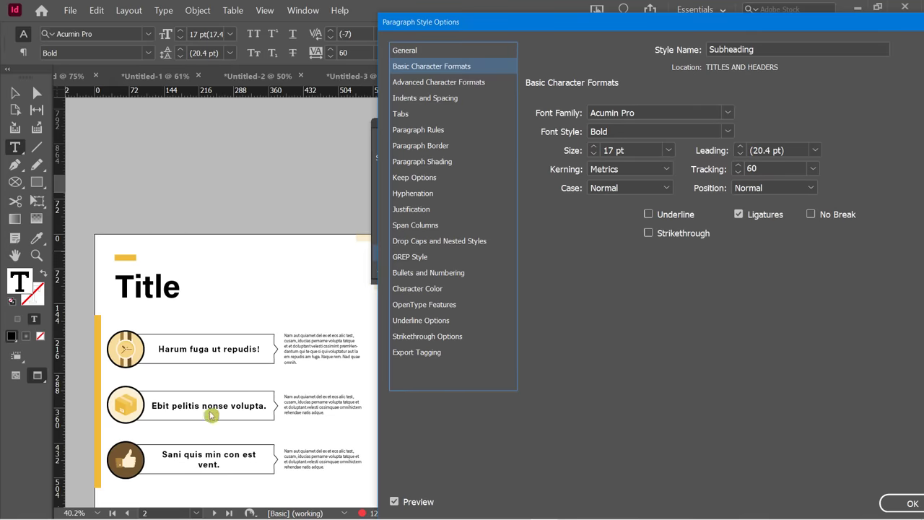
pyautogui.click(594, 155)
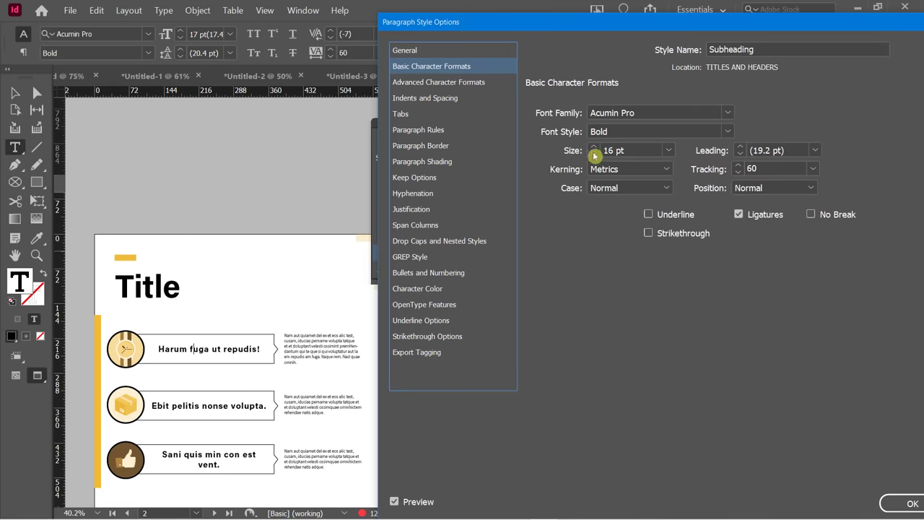
pyautogui.click(593, 155)
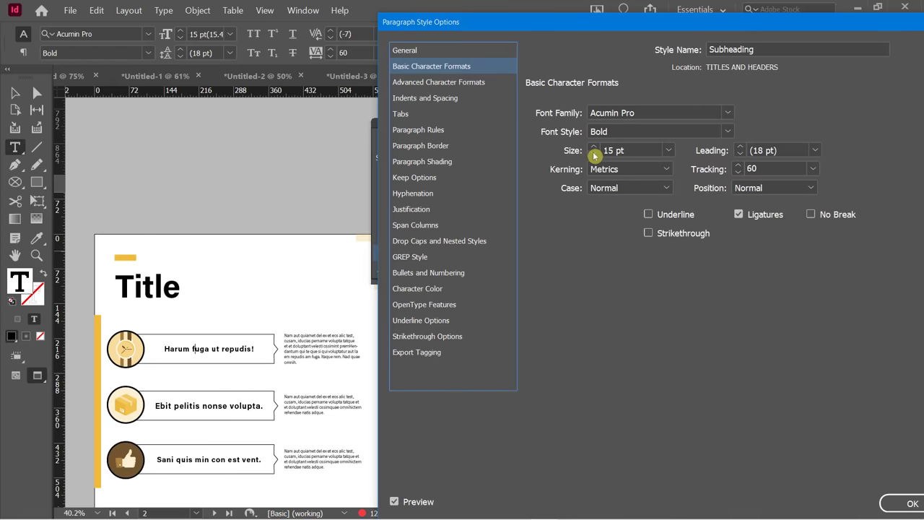
pyautogui.click(593, 155)
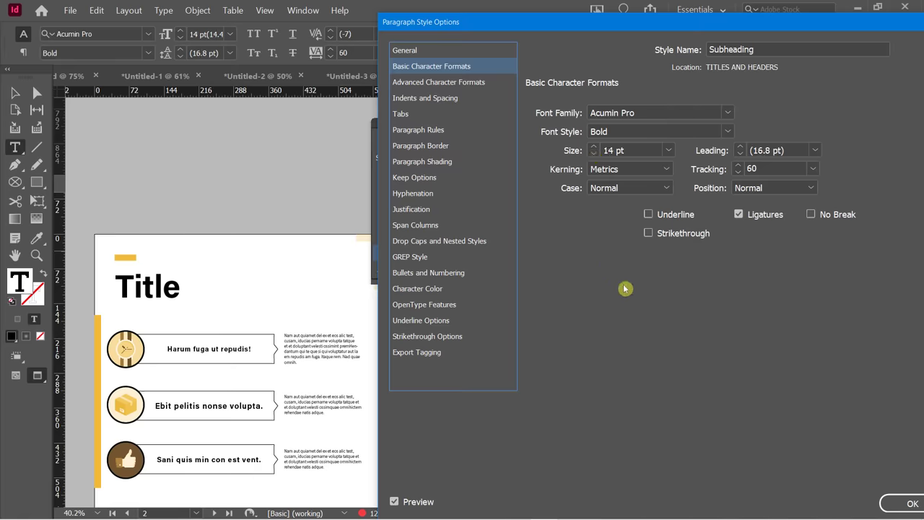
pyautogui.moveTo(550, 34); pyautogui.dragTo(662, 34)
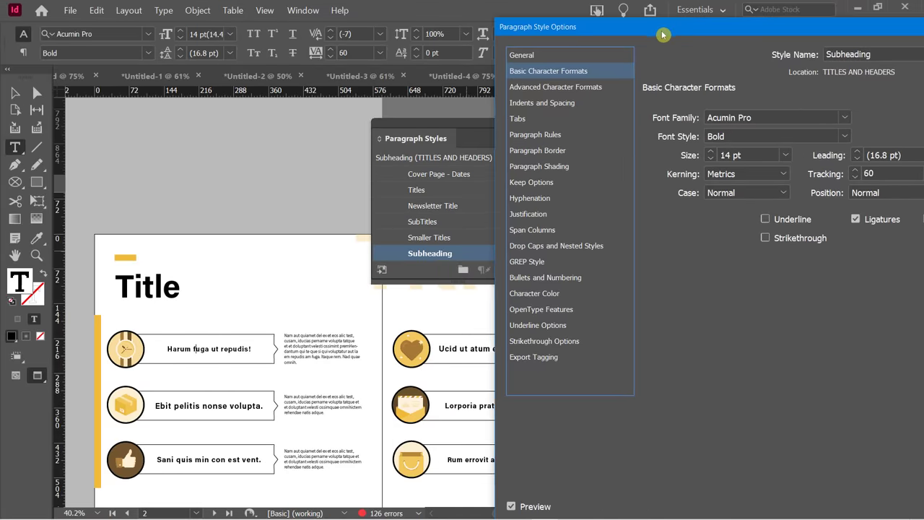
pyautogui.click(711, 159)
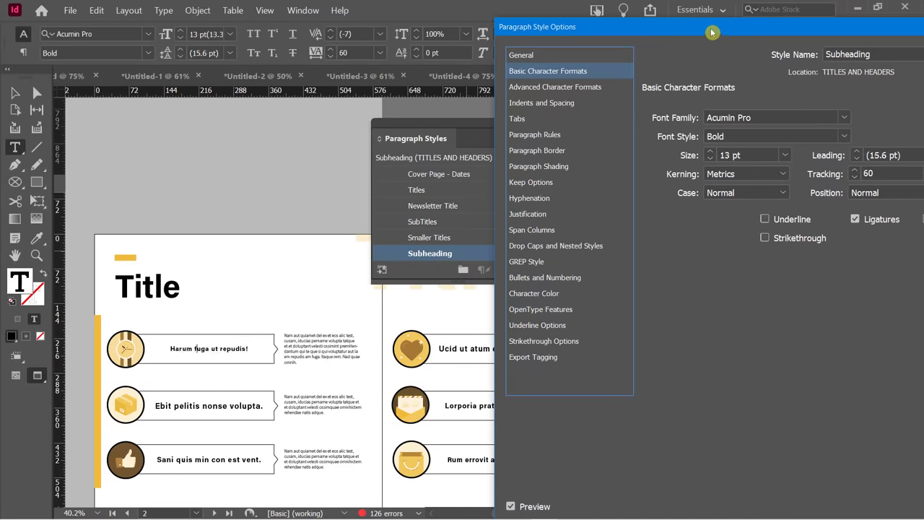
pyautogui.moveTo(712, 25); pyautogui.dragTo(552, 19)
pyautogui.click(863, 502)
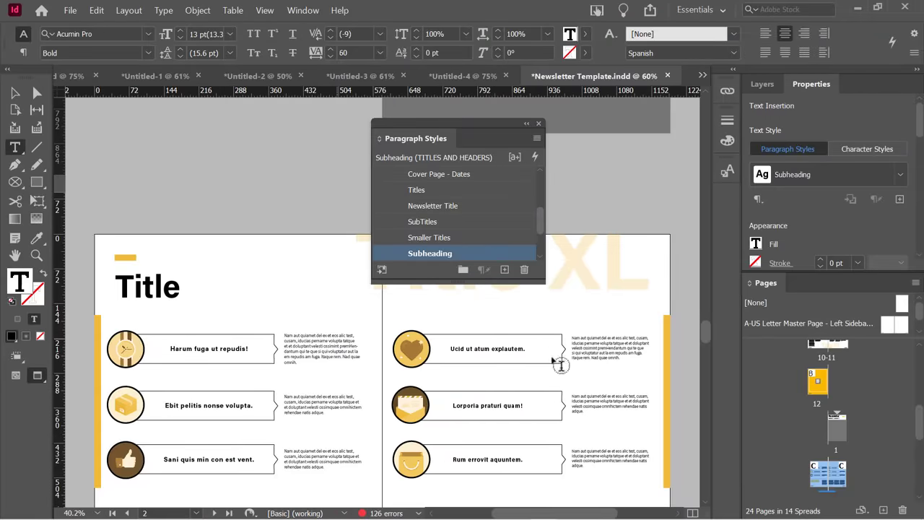
# Give the Titles paragraph style 120 tracking and All Caps case.
pyautogui.scroll(-4, 380, 366)
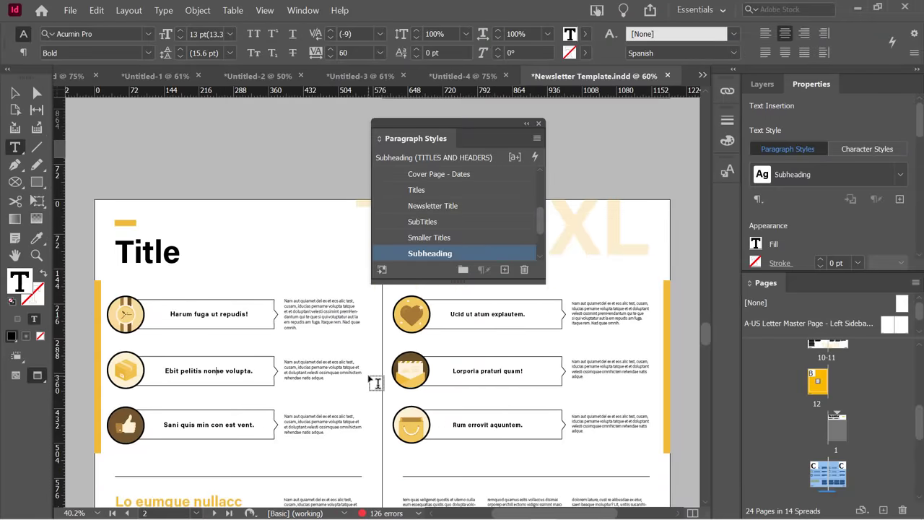
pyautogui.scroll(1, 378, 379)
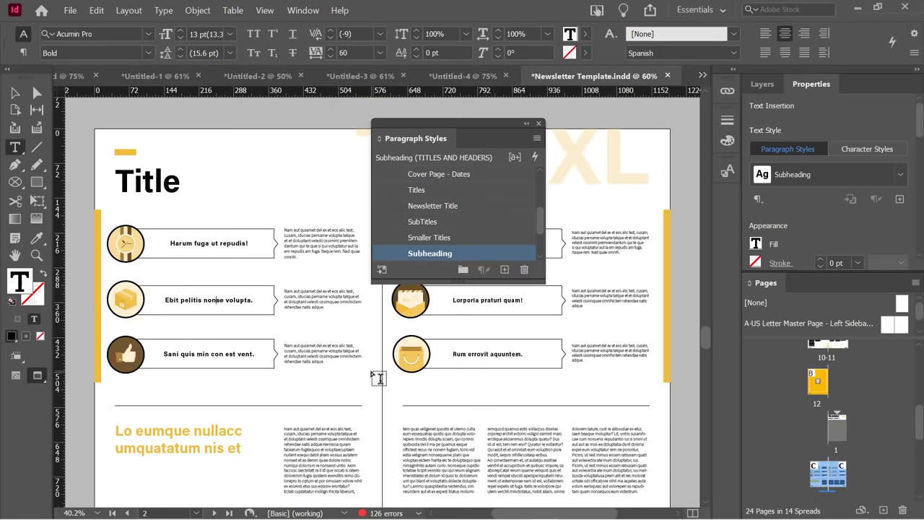
pyautogui.click(138, 173)
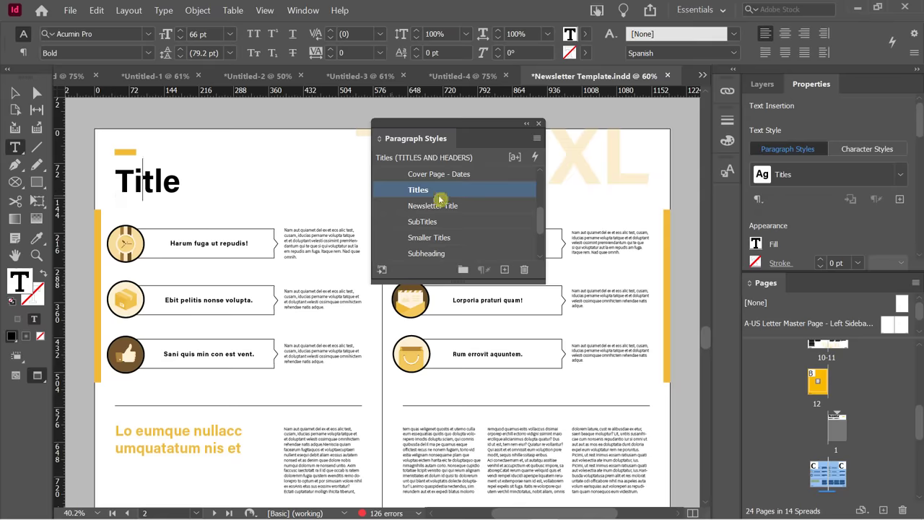
pyautogui.doubleClick(477, 191)
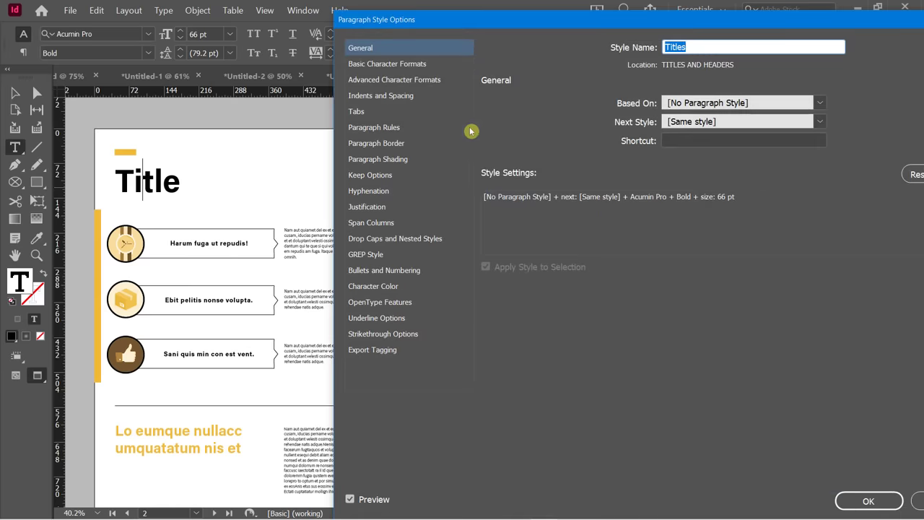
pyautogui.click(405, 64)
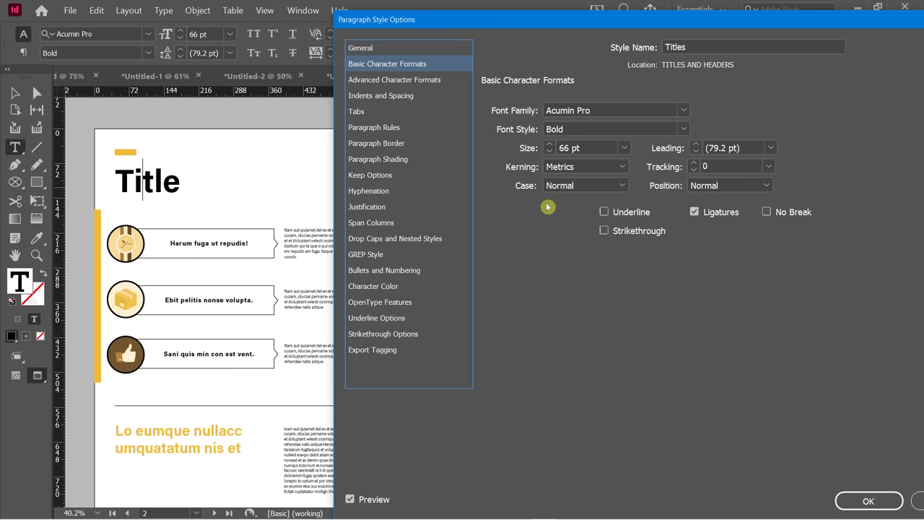
pyautogui.moveTo(696, 164); pyautogui.dragTo(697, 164)
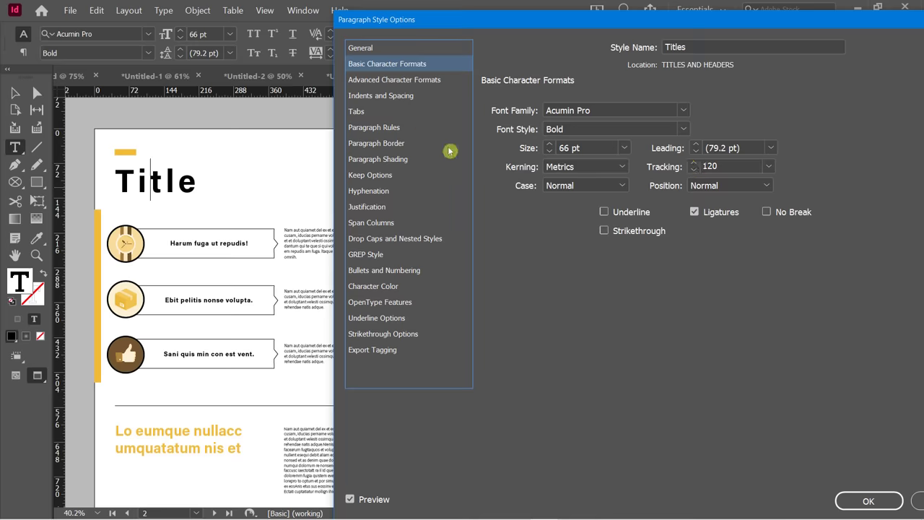
pyautogui.click(619, 186)
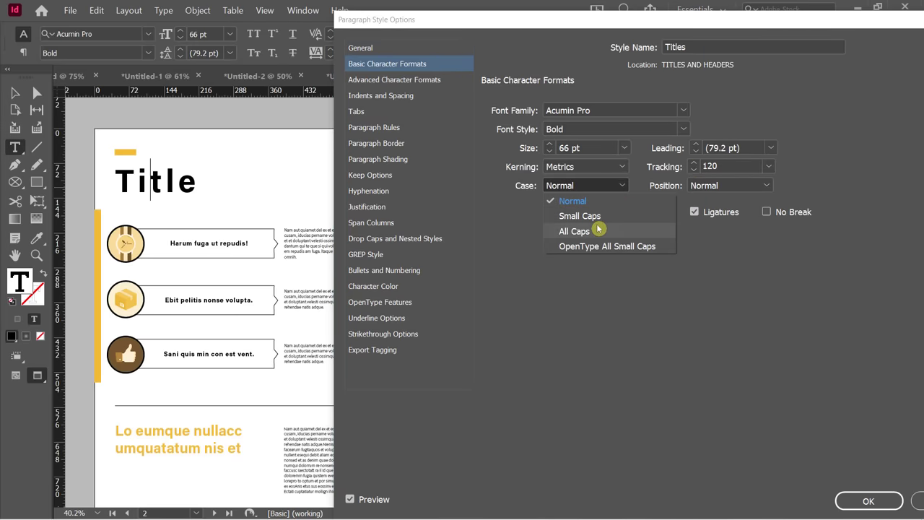
pyautogui.click(596, 231)
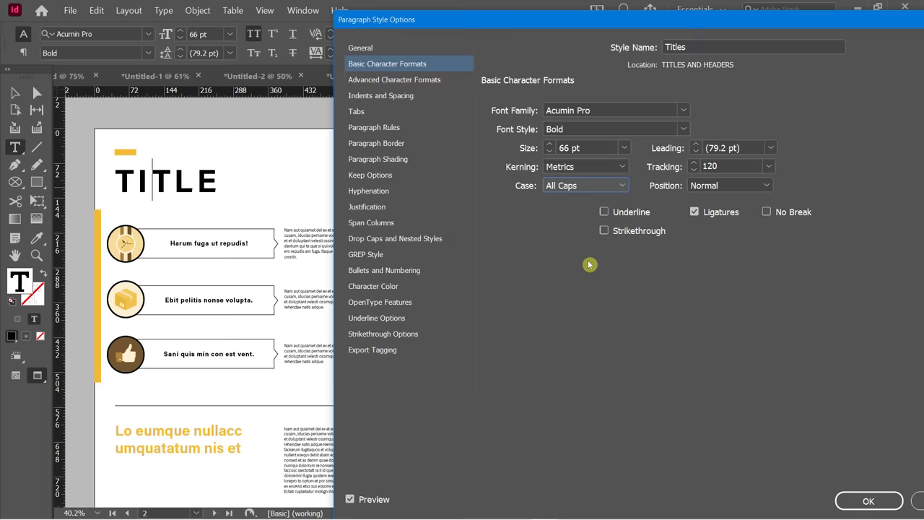
# Set the Titles character color to the orange C=0 M=30 Y=100 K=0 swatch.
pyautogui.click(390, 287)
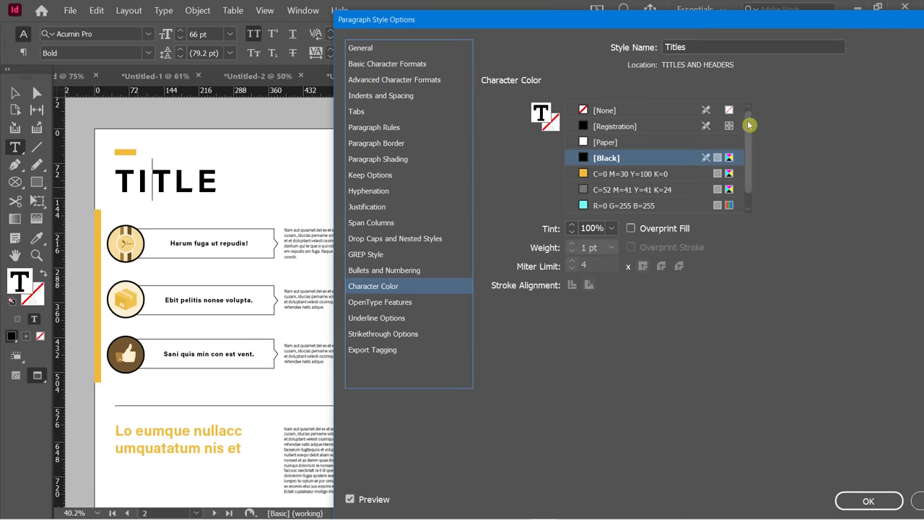
pyautogui.scroll(-1, 751, 134)
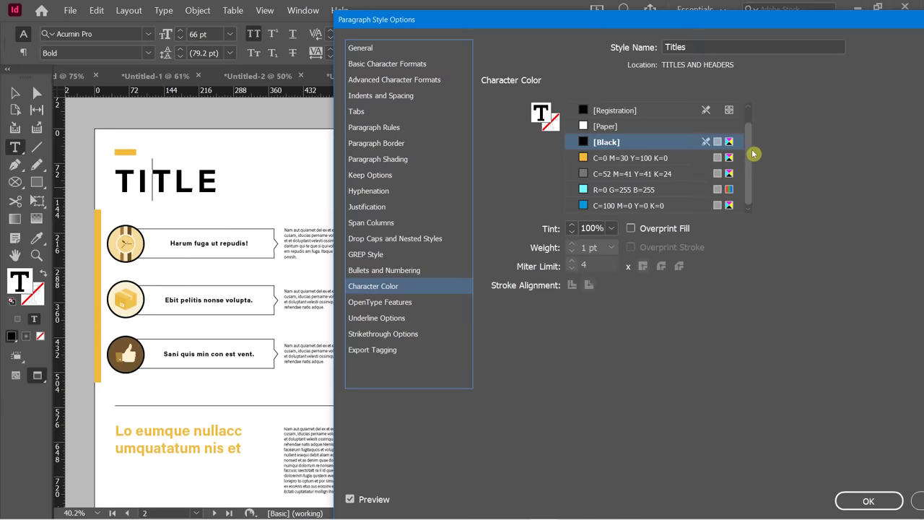
pyautogui.scroll(1, 753, 148)
pyautogui.scroll(-1, 752, 149)
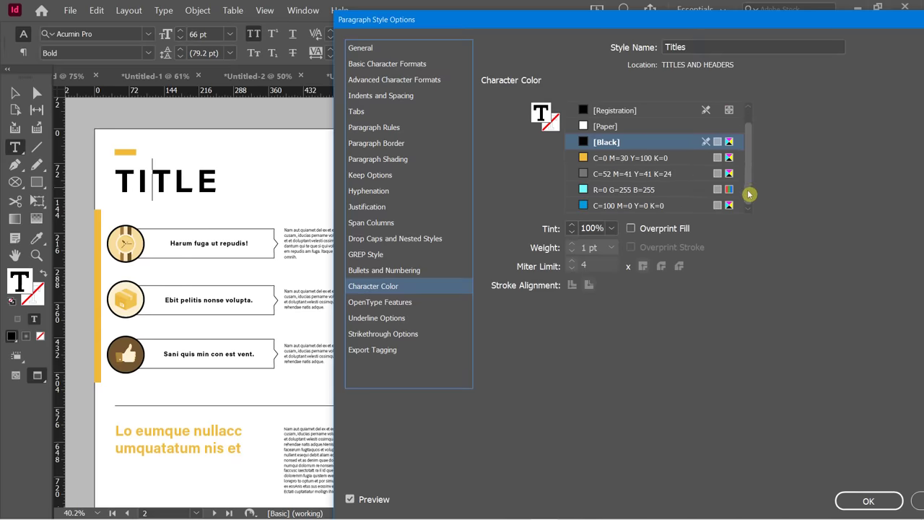
pyautogui.click(628, 158)
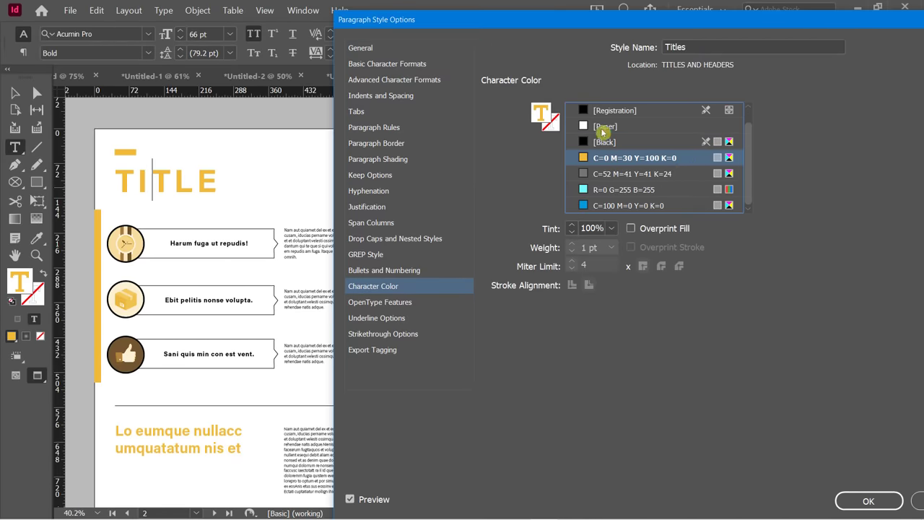
# Add a new orange colour swatch from the Titles character colour.
pyautogui.doubleClick(543, 115)
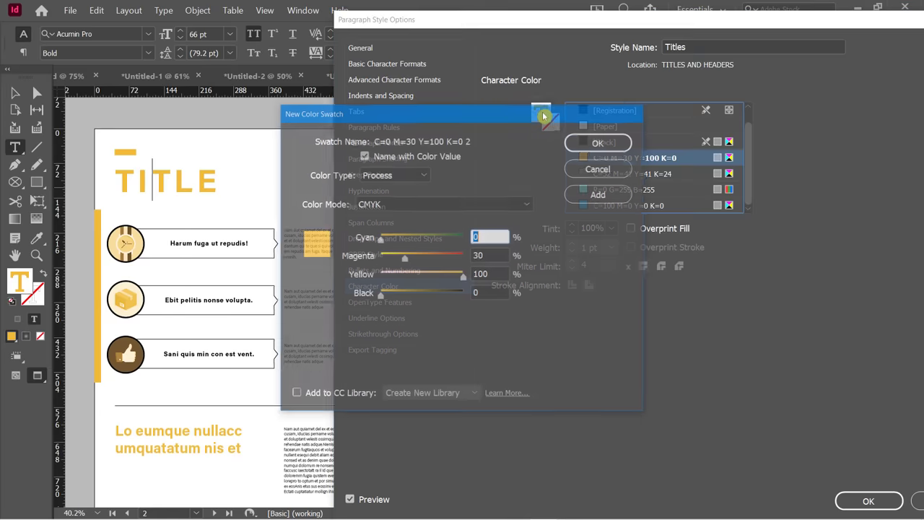
pyautogui.moveTo(576, 121); pyautogui.dragTo(377, 109)
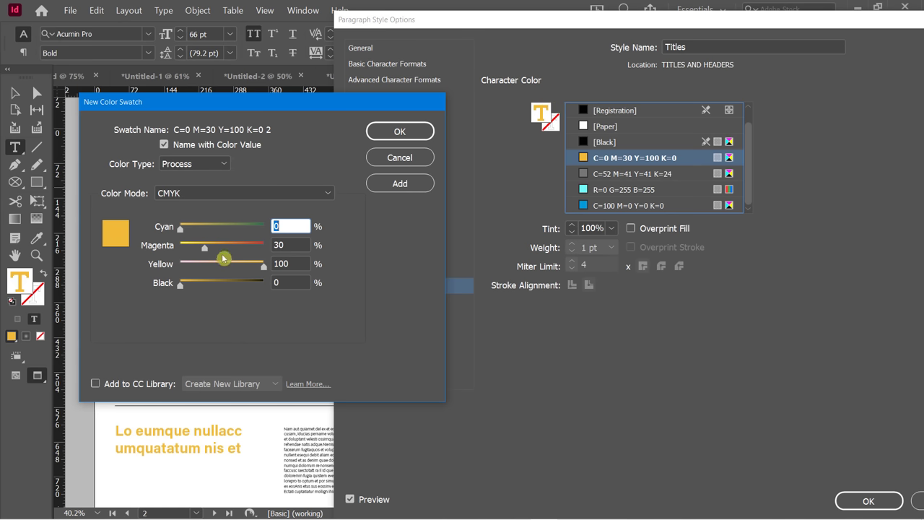
pyautogui.click(398, 134)
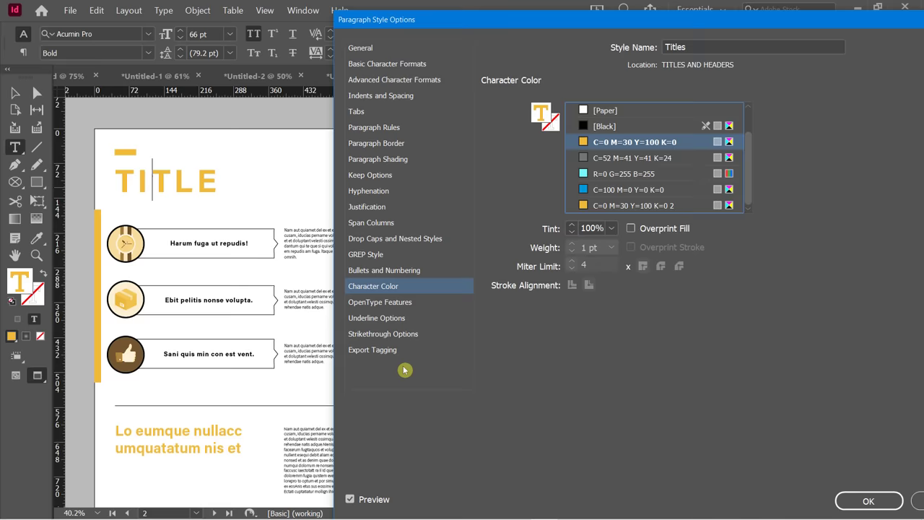
# Save the Titles style changes and check the spaced orange capital titles across pages.
pyautogui.click(853, 499)
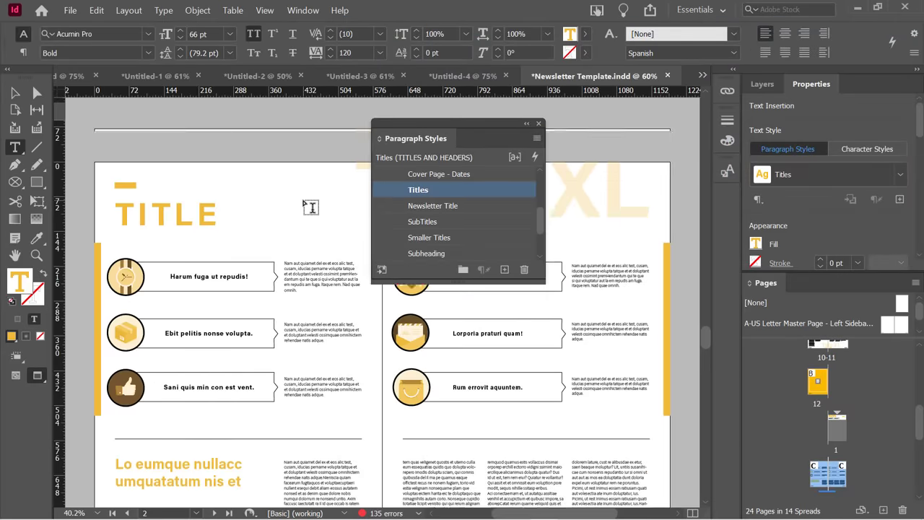
pyautogui.scroll(6, 310, 207)
pyautogui.scroll(-20, 310, 207)
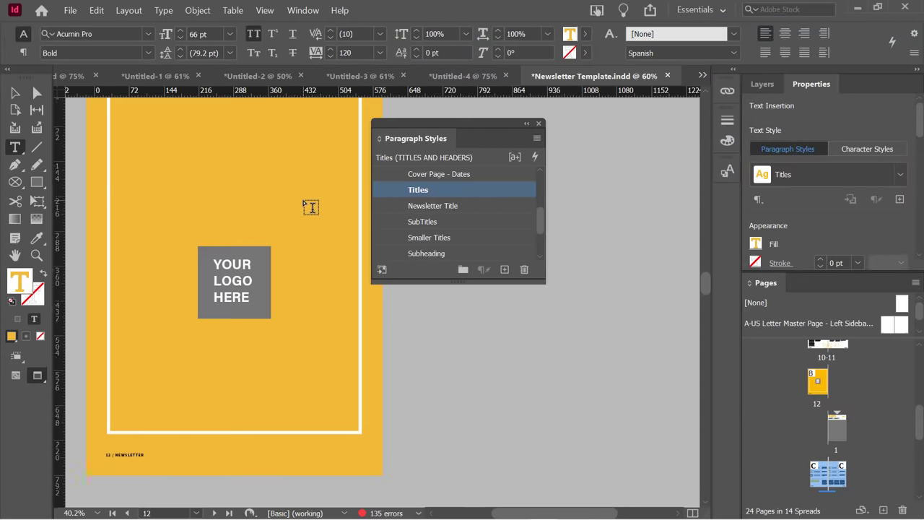
pyautogui.scroll(1, 310, 207)
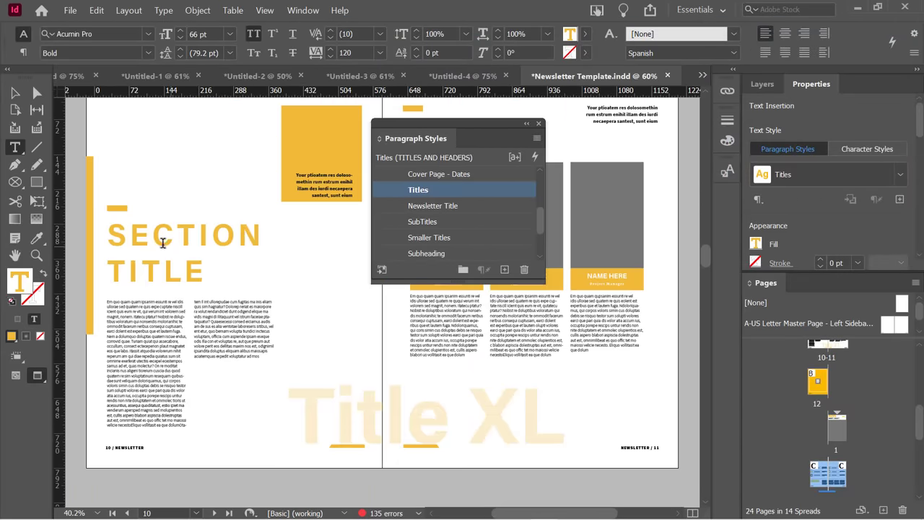
pyautogui.scroll(5, 199, 256)
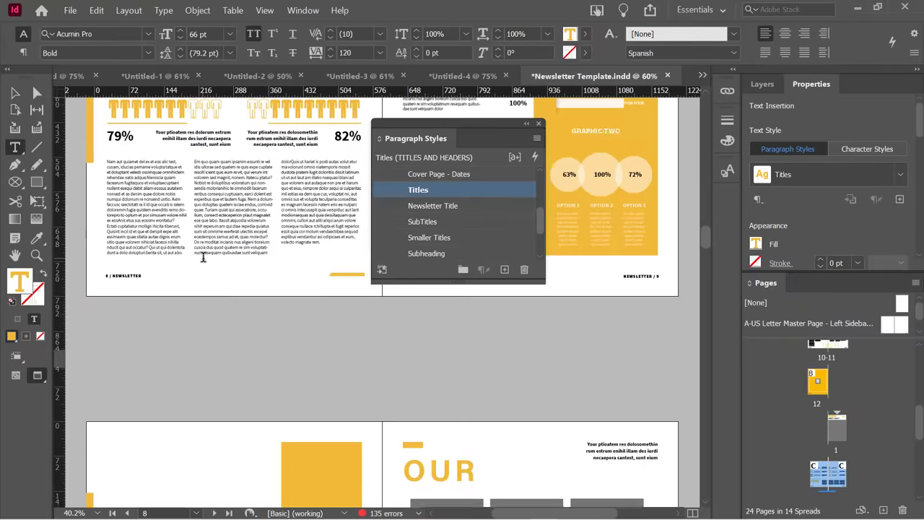
pyautogui.scroll(5, 191, 261)
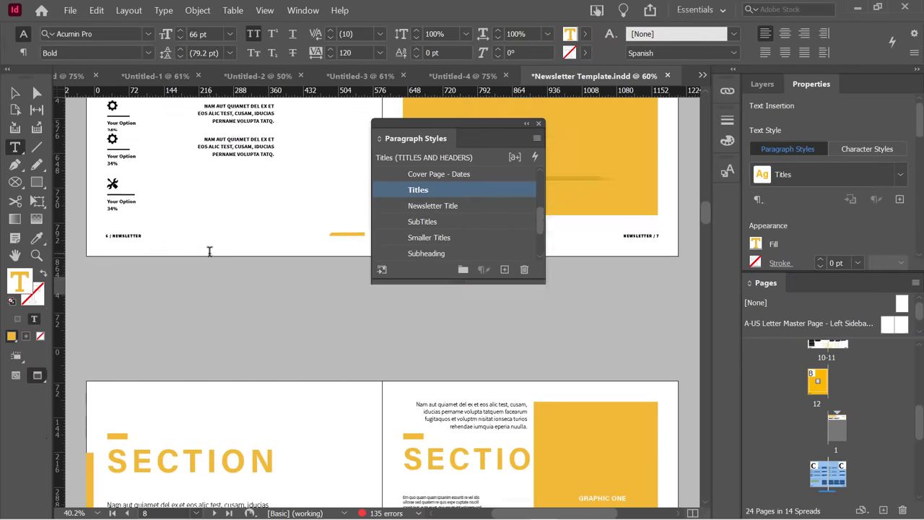
pyautogui.scroll(6, 262, 287)
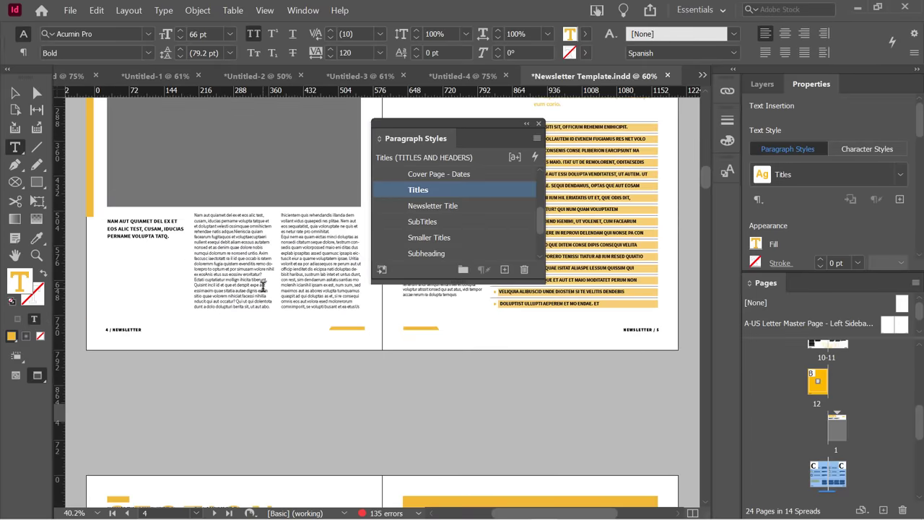
pyautogui.scroll(-9, 262, 288)
pyautogui.scroll(-4, 263, 289)
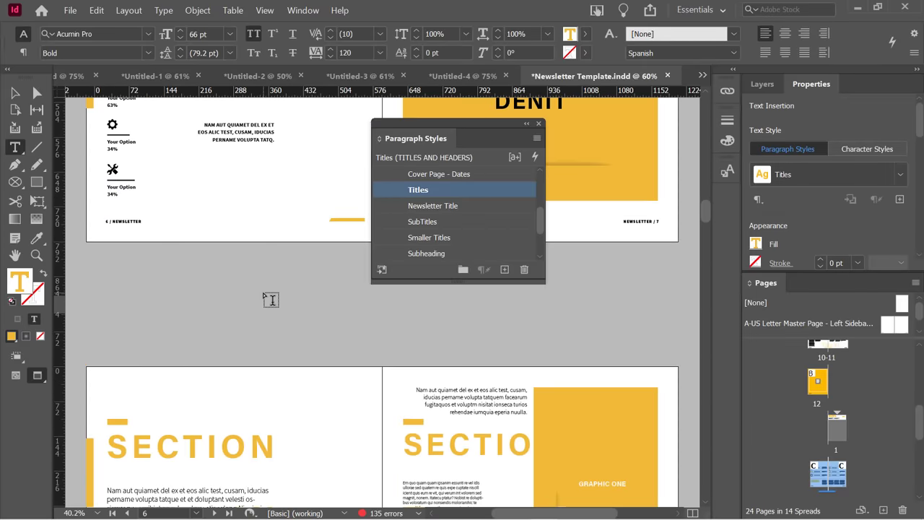
pyautogui.scroll(-4, 263, 282)
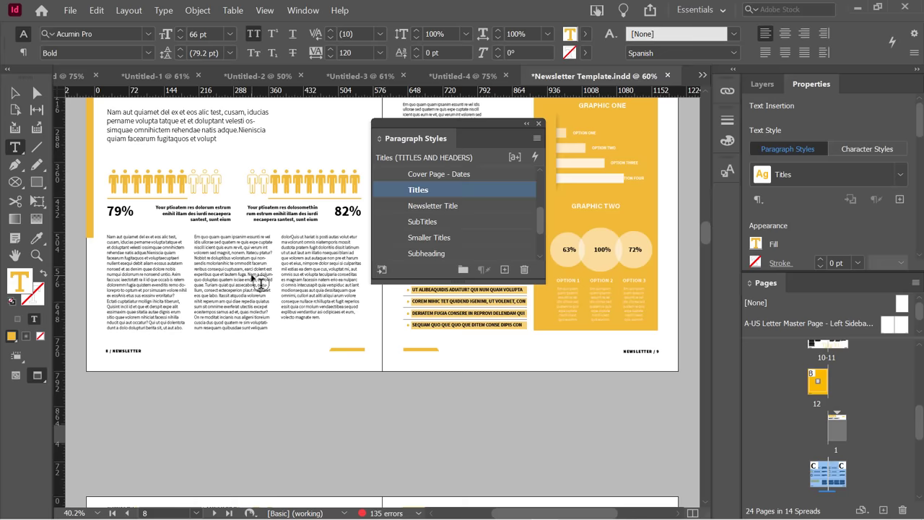
# Switch to the Untitled-4 recipe document and move the Paragraph Styles panel beside the page.
pyautogui.click(449, 77)
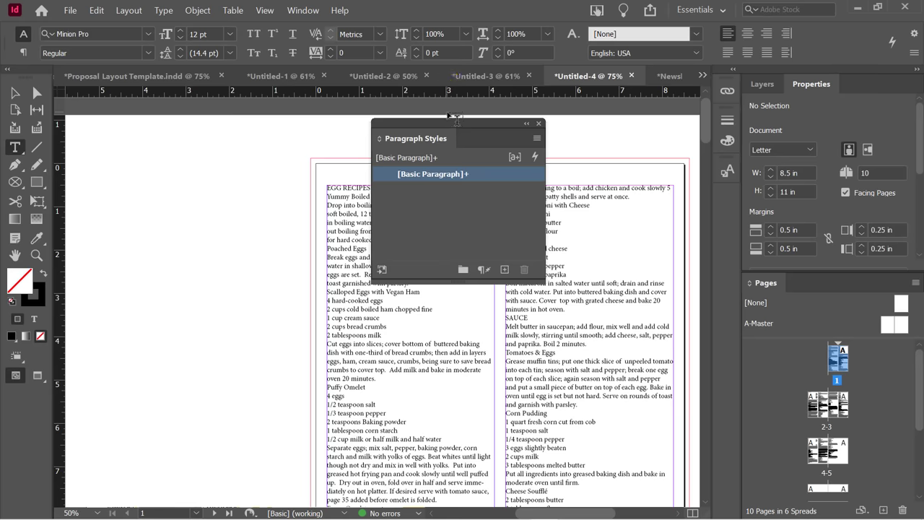
pyautogui.moveTo(458, 127); pyautogui.dragTo(187, 159)
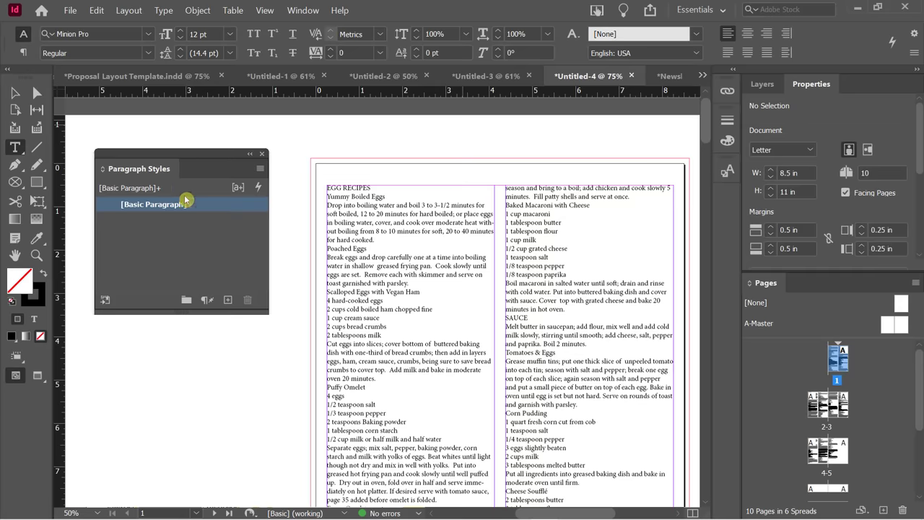
pyautogui.click(15, 92)
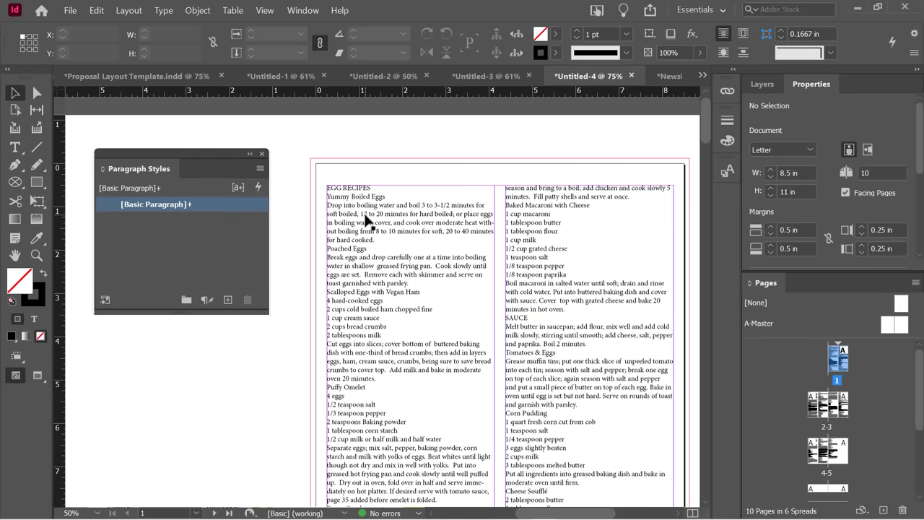
pyautogui.click(174, 225)
pyautogui.click(141, 170)
# Place the caret in the recipe text and deselect [Basic Paragraph] in the panel.
pyautogui.click(392, 233)
pyautogui.doubleClick(385, 223)
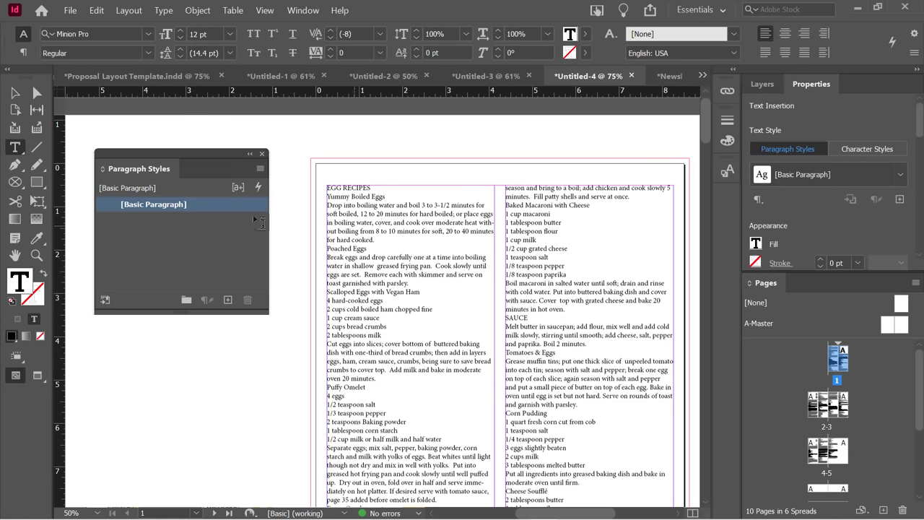
pyautogui.click(226, 256)
pyautogui.click(229, 235)
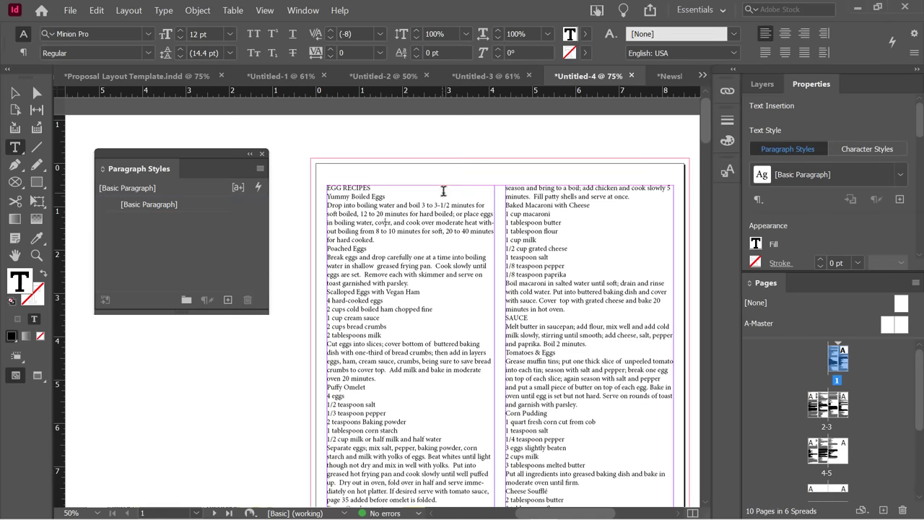
pyautogui.moveTo(375, 245); pyautogui.dragTo(326, 204)
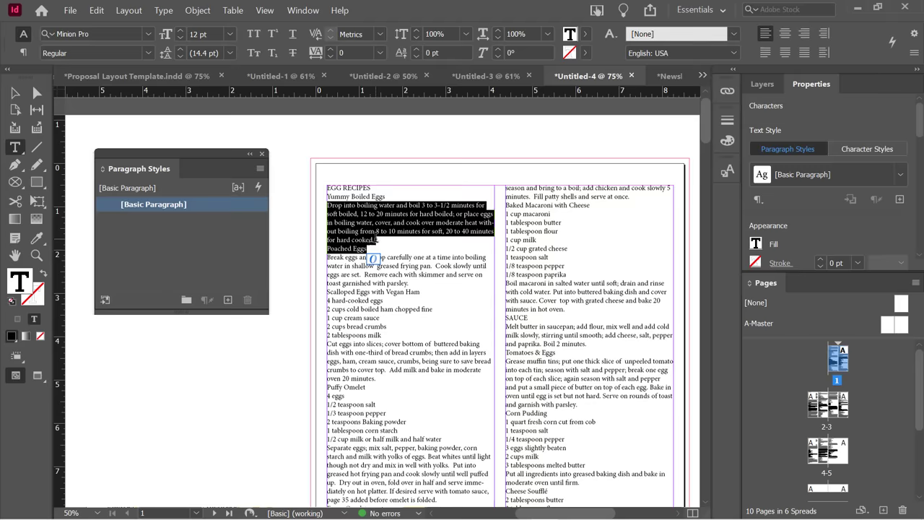
pyautogui.click(220, 240)
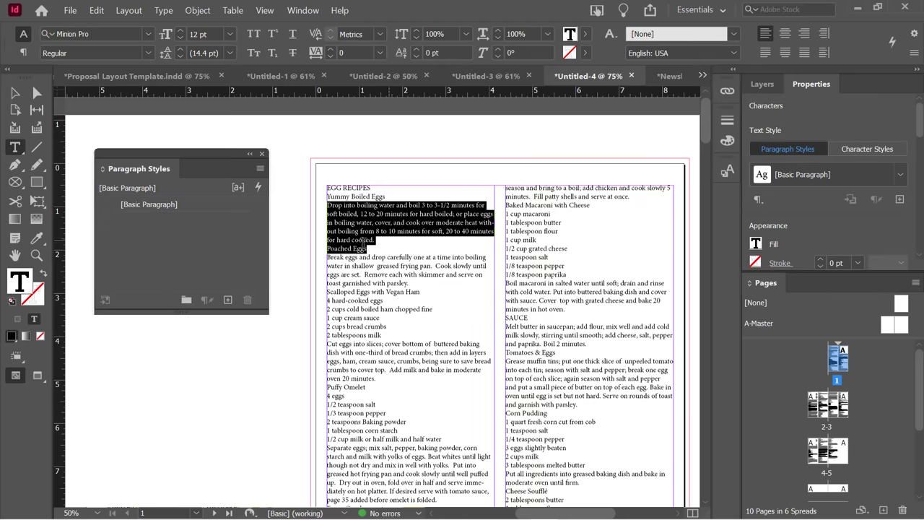
# Set the [Basic Paragraph] style's font family to Berlin Sans FB.
pyautogui.doubleClick(199, 206)
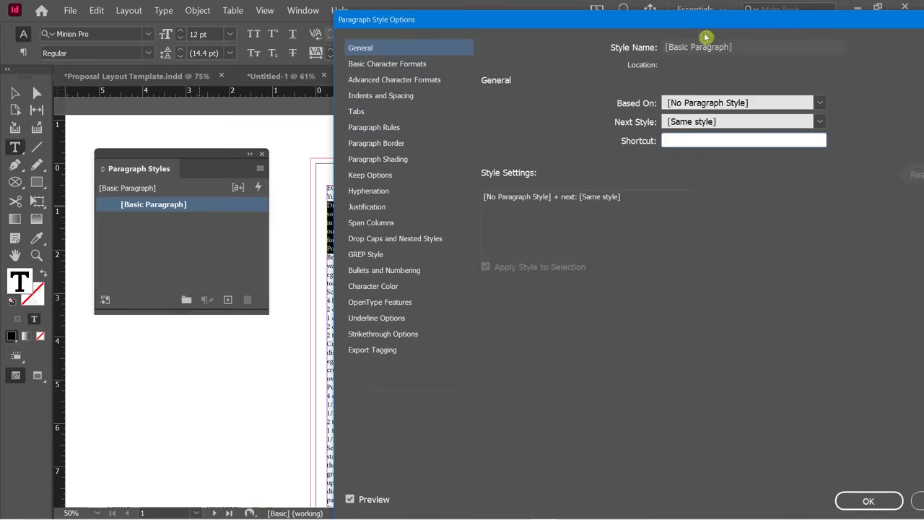
pyautogui.click(820, 137)
pyautogui.click(409, 63)
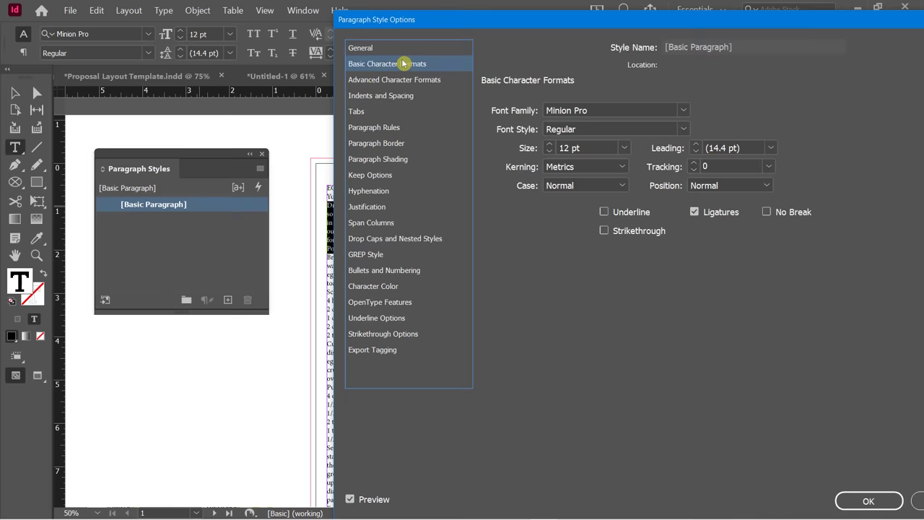
pyautogui.click(682, 111)
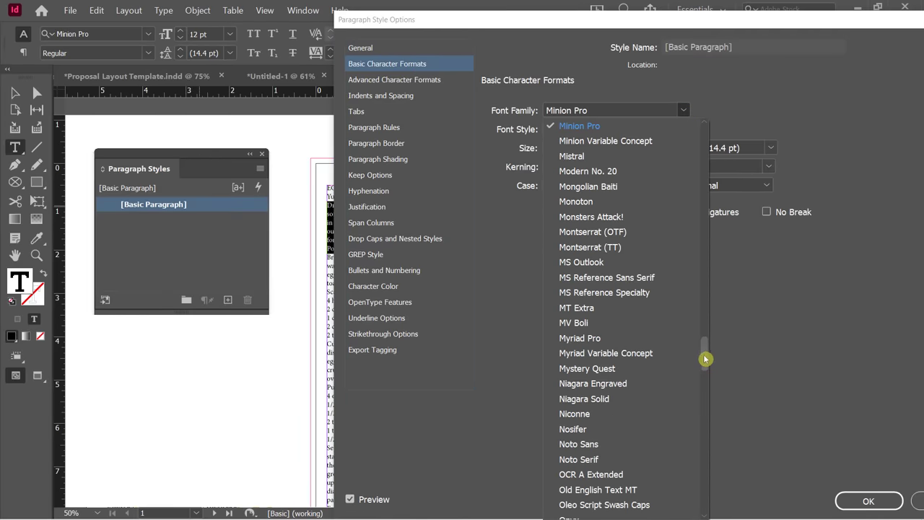
pyautogui.moveTo(705, 358); pyautogui.dragTo(706, 180)
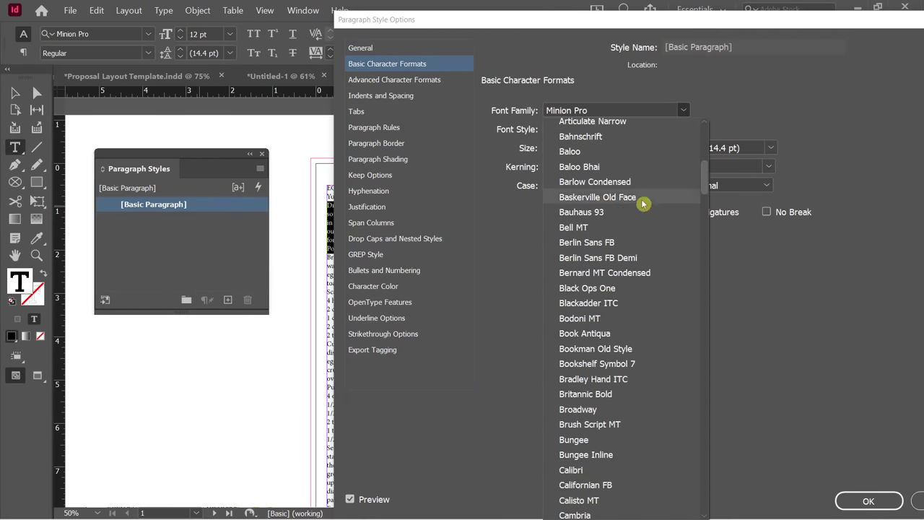
pyautogui.click(586, 243)
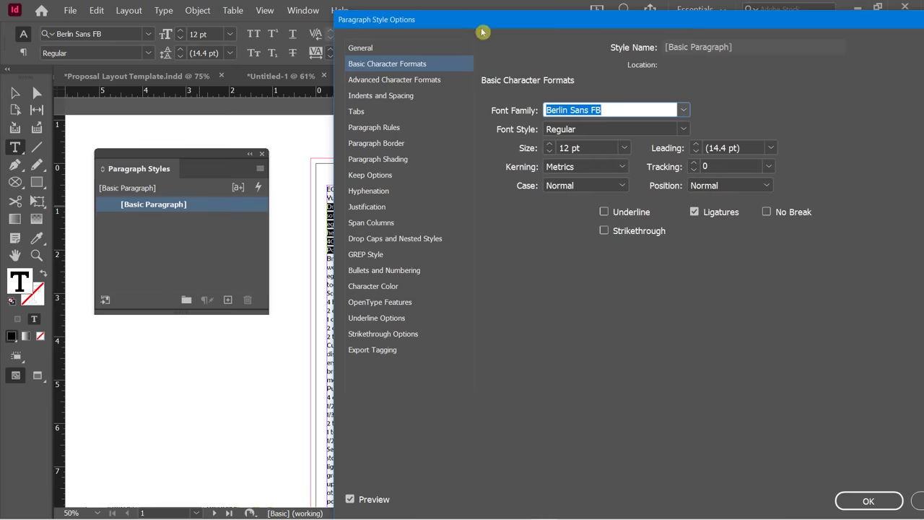
# Set the style's font style to Regular and size to 12 pt, then accept.
pyautogui.moveTo(479, 27); pyautogui.dragTo(600, 56)
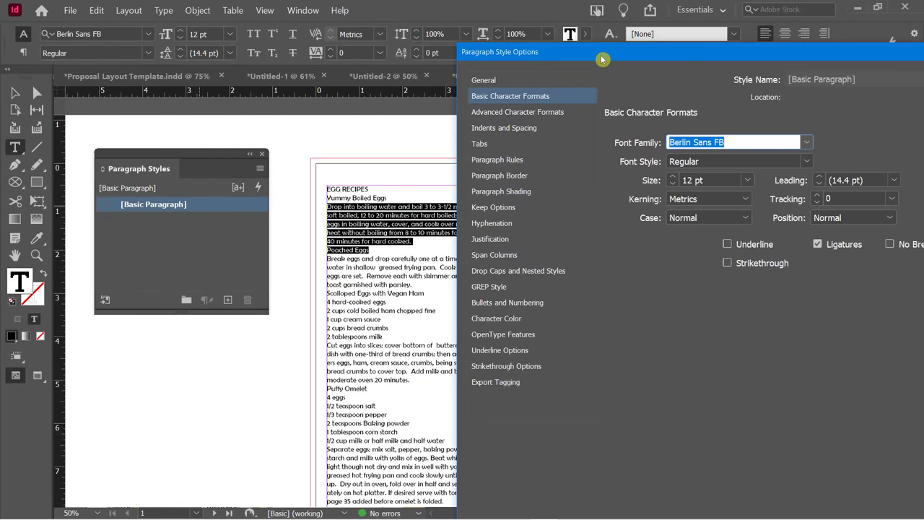
pyautogui.click(801, 162)
pyautogui.click(706, 192)
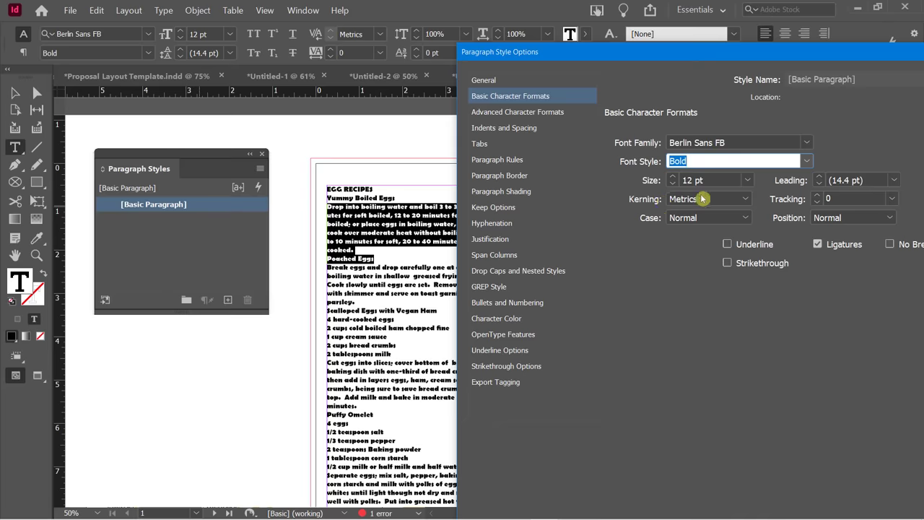
pyautogui.click(807, 165)
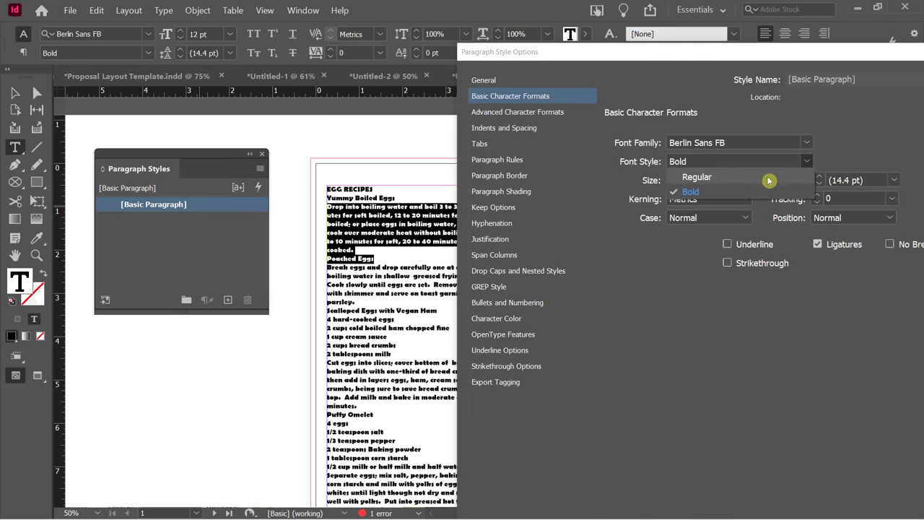
pyautogui.click(769, 179)
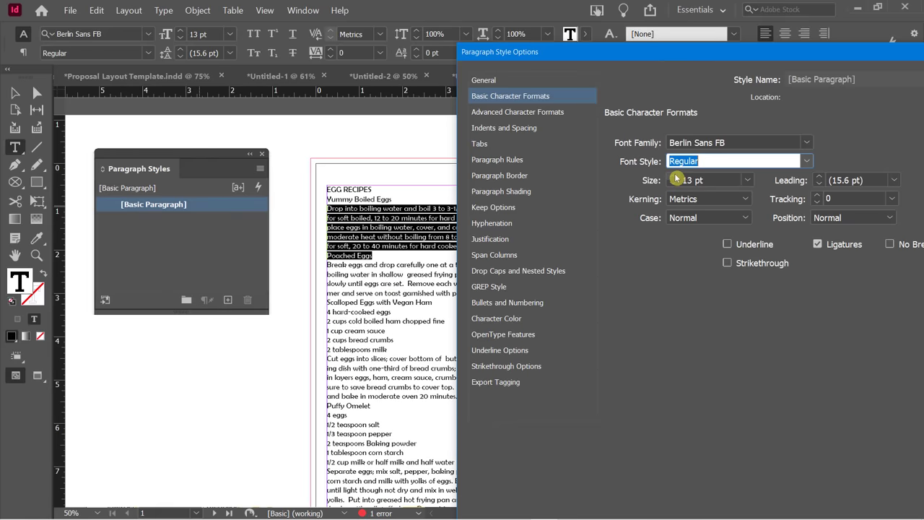
pyautogui.click(671, 184)
pyautogui.moveTo(687, 64); pyautogui.dragTo(494, 21)
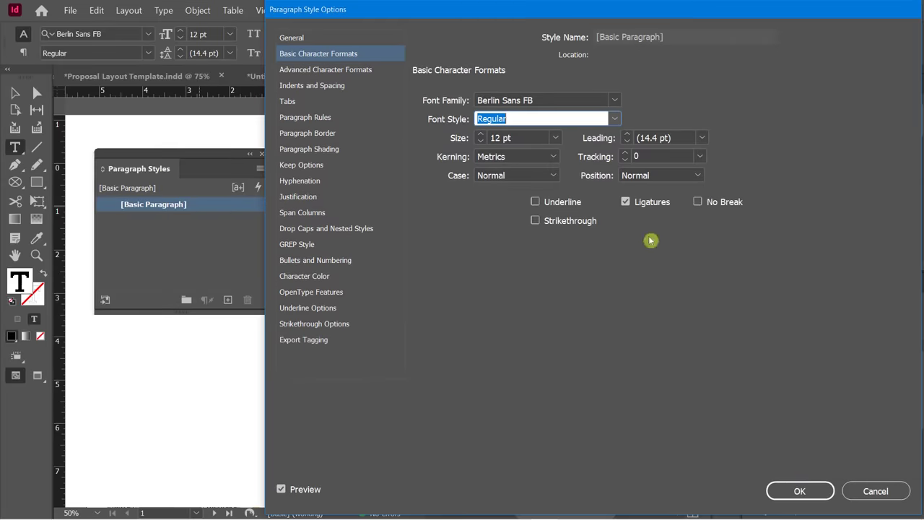
pyautogui.click(796, 492)
# Select the EGG RECIPES heading text.
pyautogui.click(155, 242)
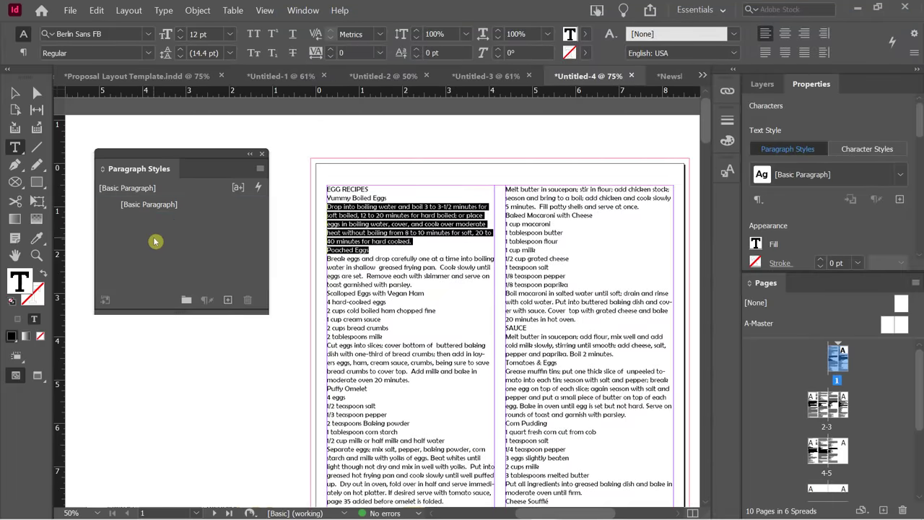
pyautogui.click(358, 252)
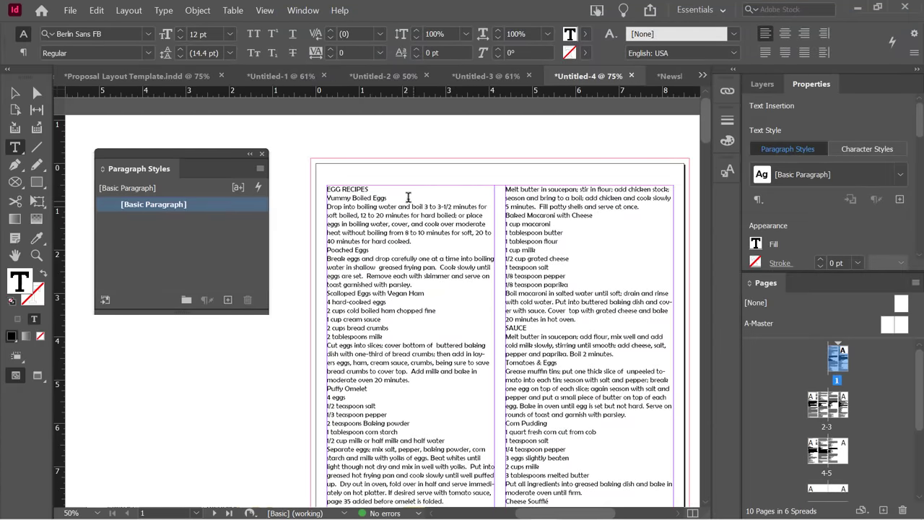
pyautogui.tripleClick(370, 186)
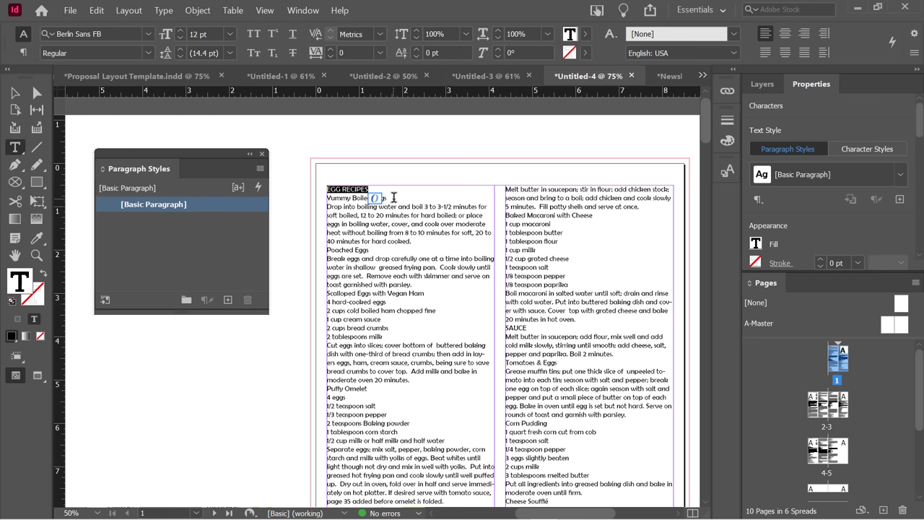
pyautogui.tripleClick(372, 198)
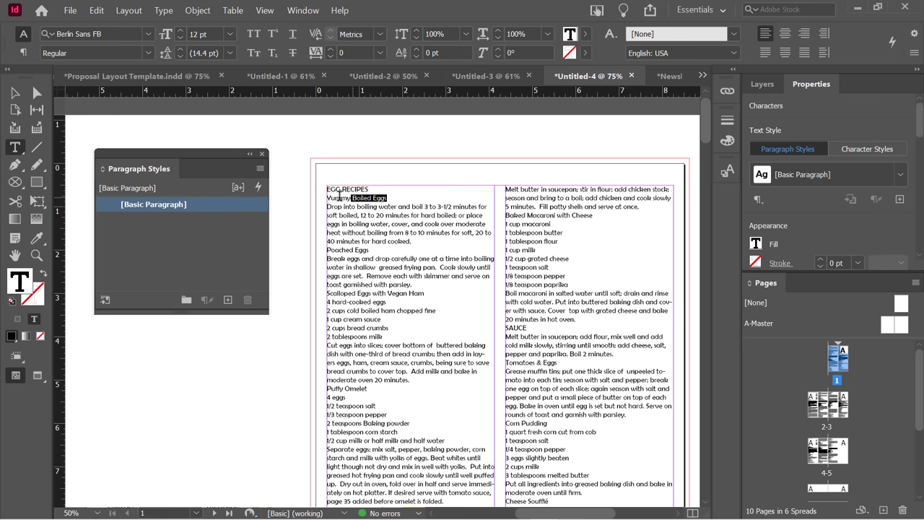
pyautogui.click(378, 266)
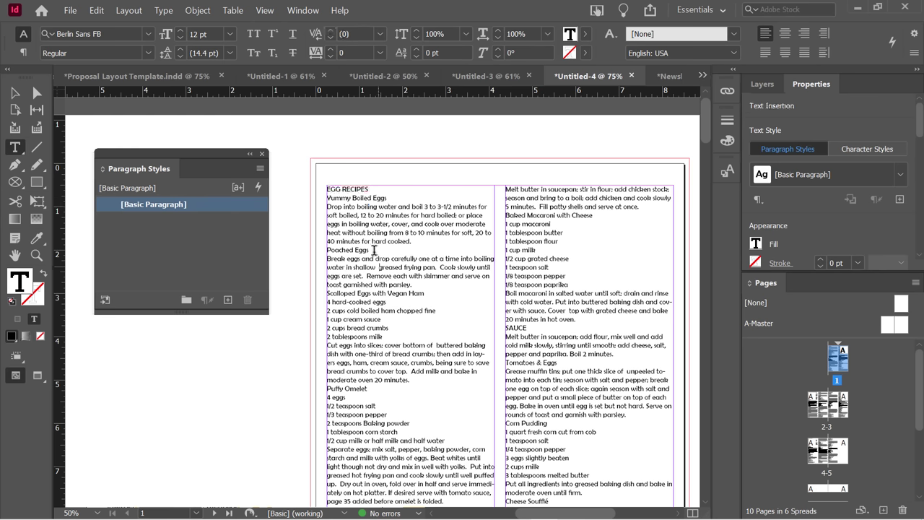
pyautogui.moveTo(368, 189); pyautogui.dragTo(324, 186)
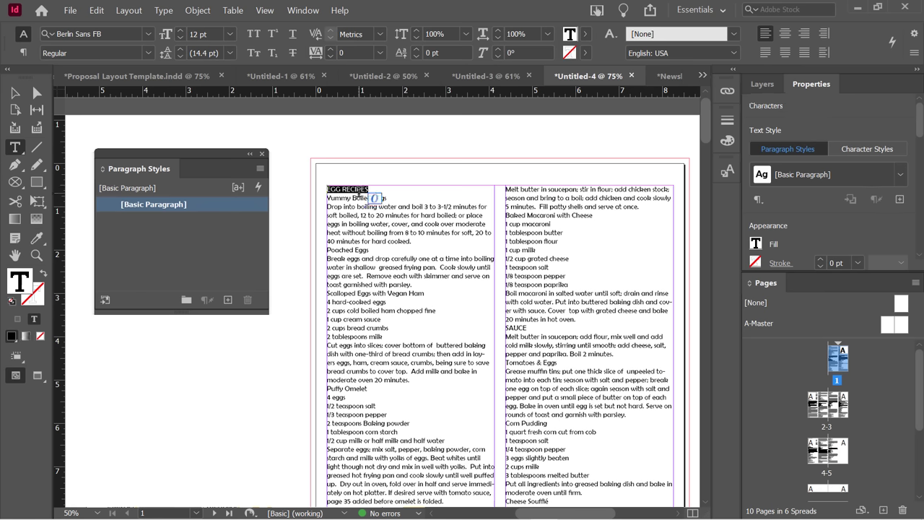
pyautogui.moveTo(370, 189); pyautogui.dragTo(329, 185)
# Enlarge the EGG RECIPES heading to 23 pt and set it in All Caps.
pyautogui.click(180, 30)
pyautogui.click(180, 31)
pyautogui.click(181, 30)
pyautogui.click(181, 30)
pyautogui.click(180, 30)
pyautogui.click(180, 30)
pyautogui.click(180, 31)
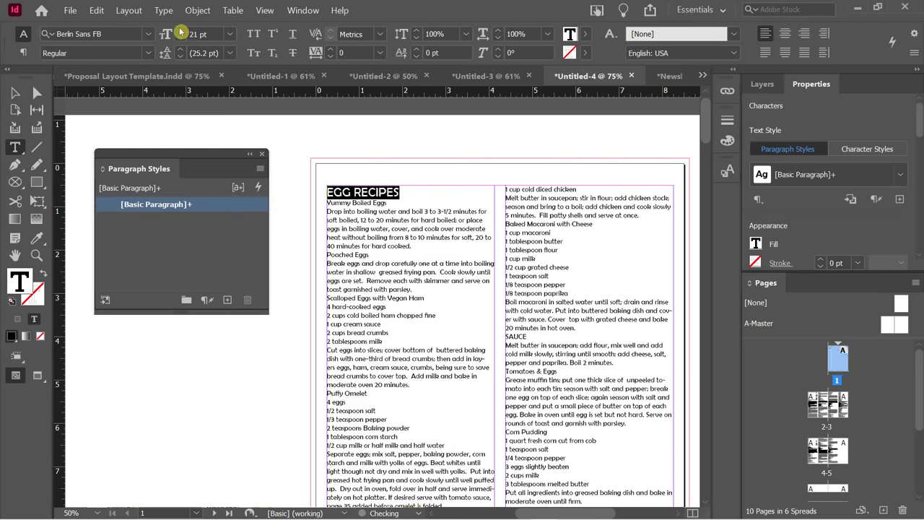
pyautogui.click(181, 30)
pyautogui.click(181, 30)
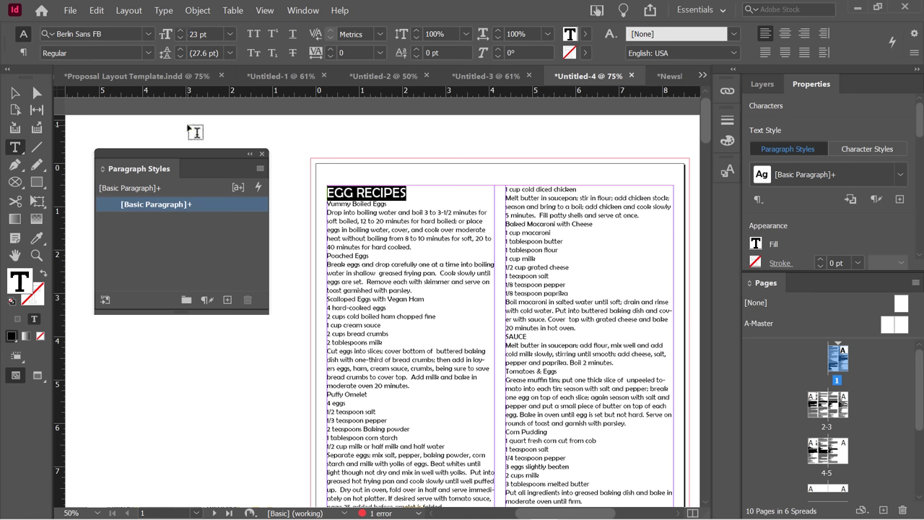
pyautogui.click(253, 34)
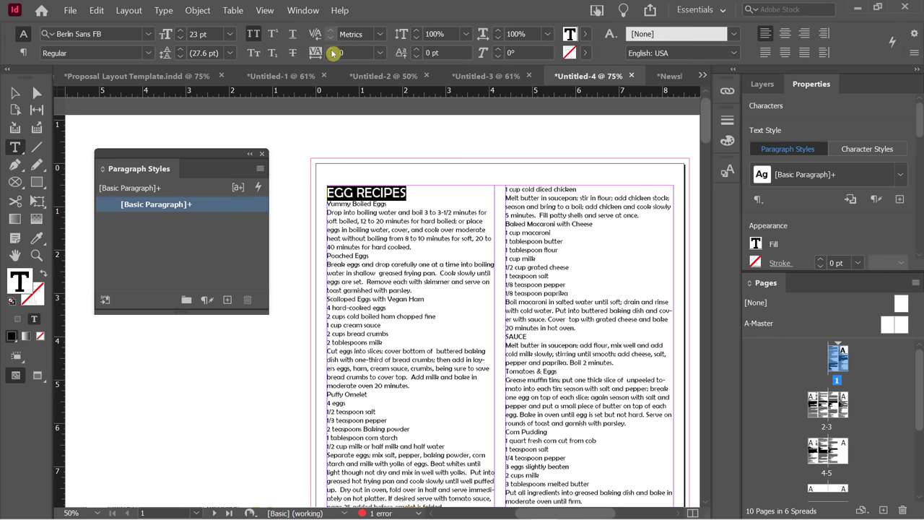
# Widen the heading's tracking to 100.
pyautogui.click(331, 49)
pyautogui.click(331, 50)
pyautogui.click(331, 49)
pyautogui.click(331, 50)
pyautogui.click(331, 50)
pyautogui.click(330, 49)
pyautogui.click(331, 50)
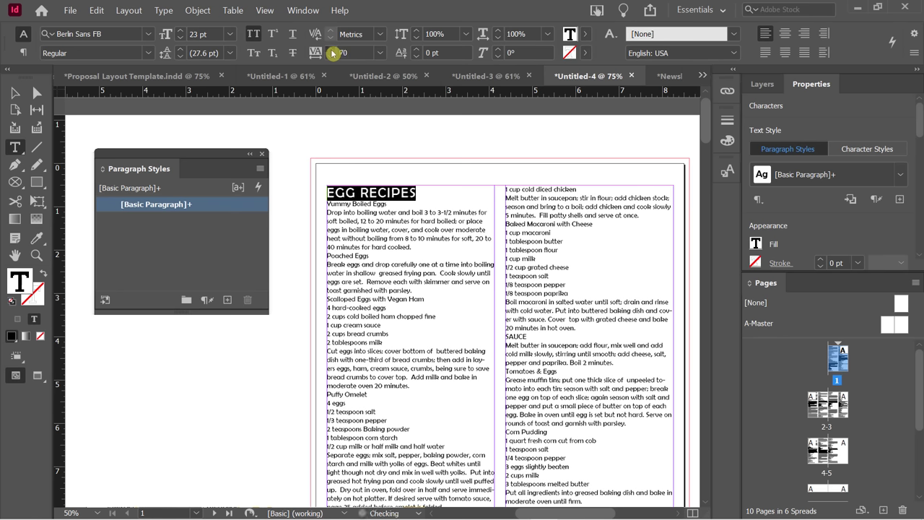
pyautogui.click(330, 50)
pyautogui.click(330, 50)
pyautogui.click(330, 50)
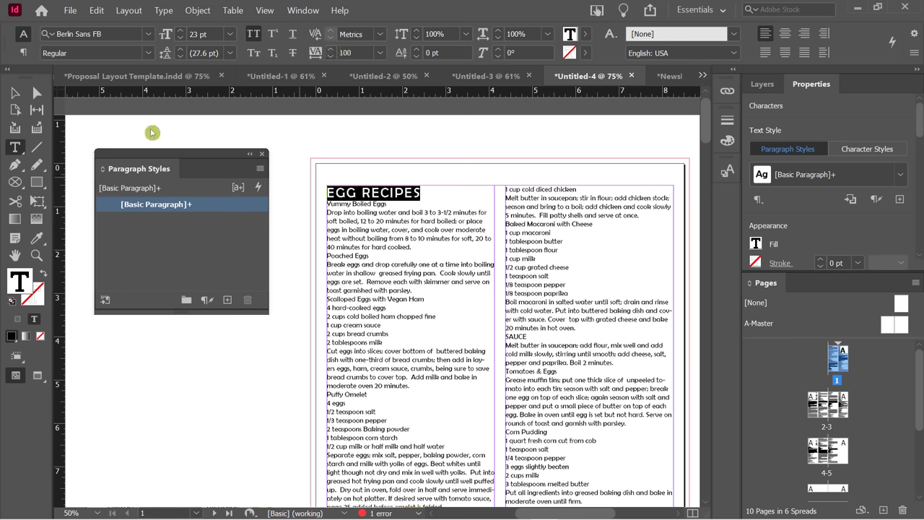
pyautogui.click(21, 53)
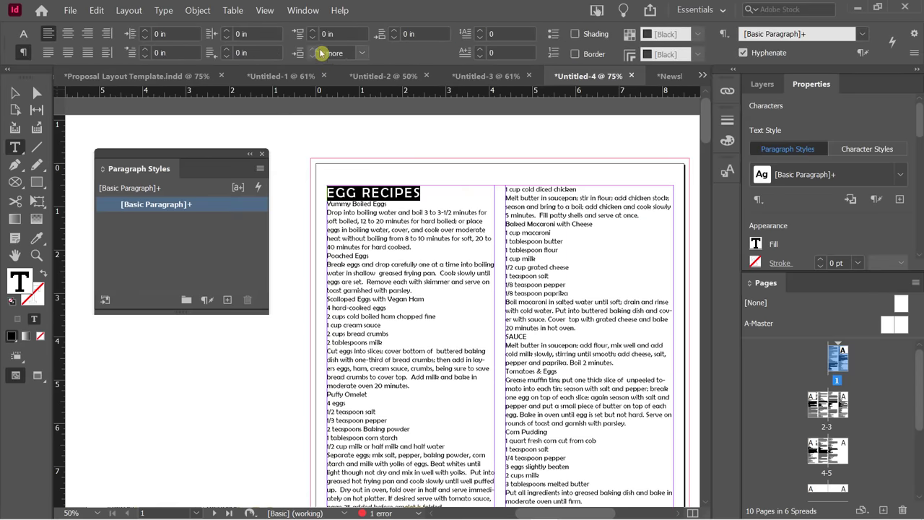
# Add 0.125 in of space after the EGG RECIPES heading.
pyautogui.click(395, 31)
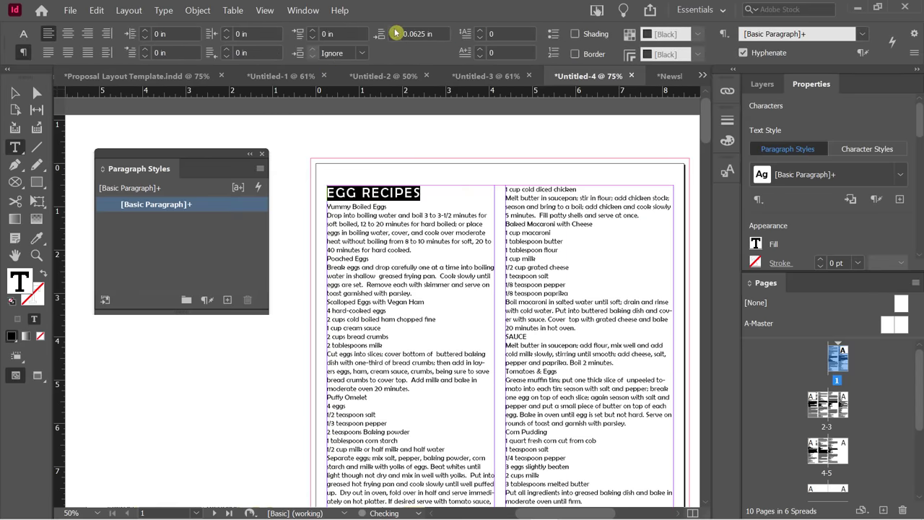
pyautogui.click(395, 31)
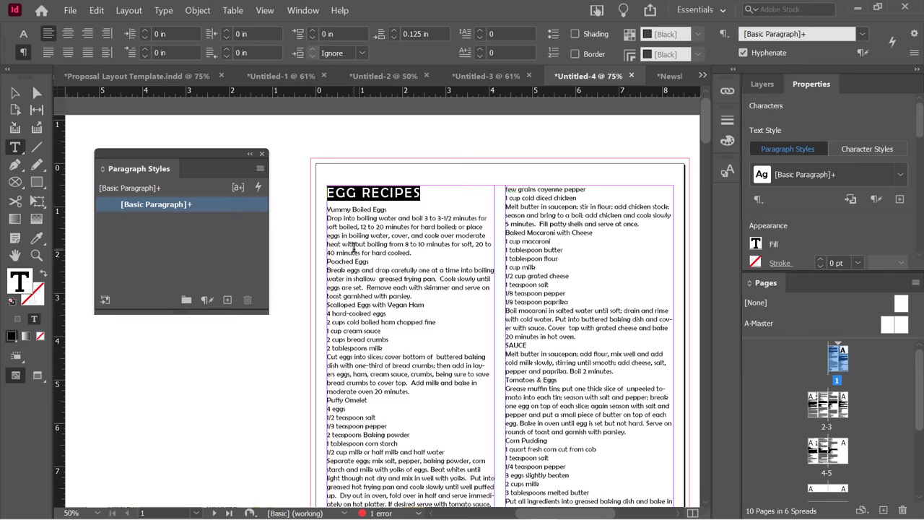
pyautogui.click(374, 235)
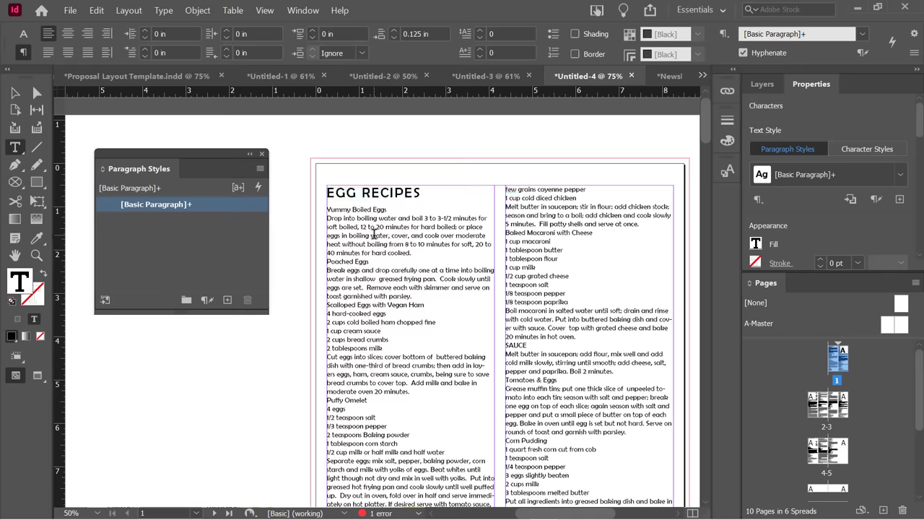
# Colour the EGG RECIPES heading very dark red (R 58, G 0, B 0, #3a0000).
pyautogui.tripleClick(346, 192)
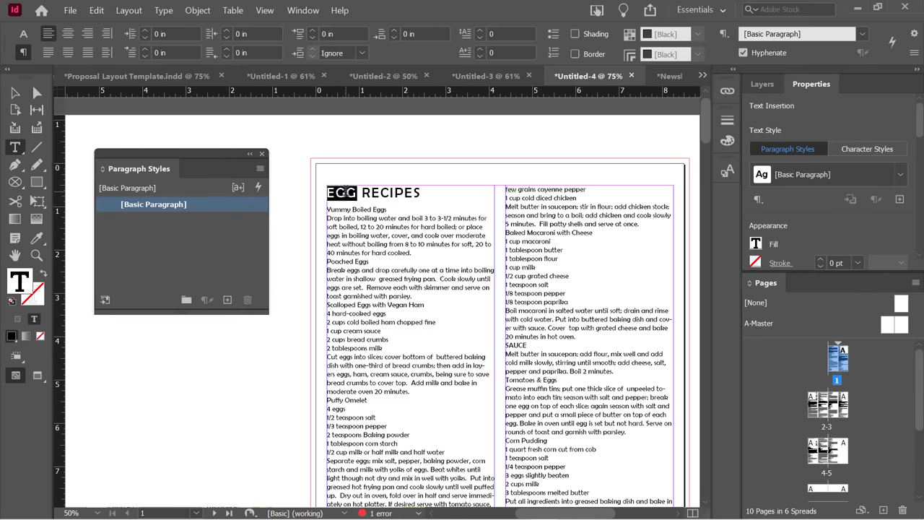
pyautogui.doubleClick(19, 283)
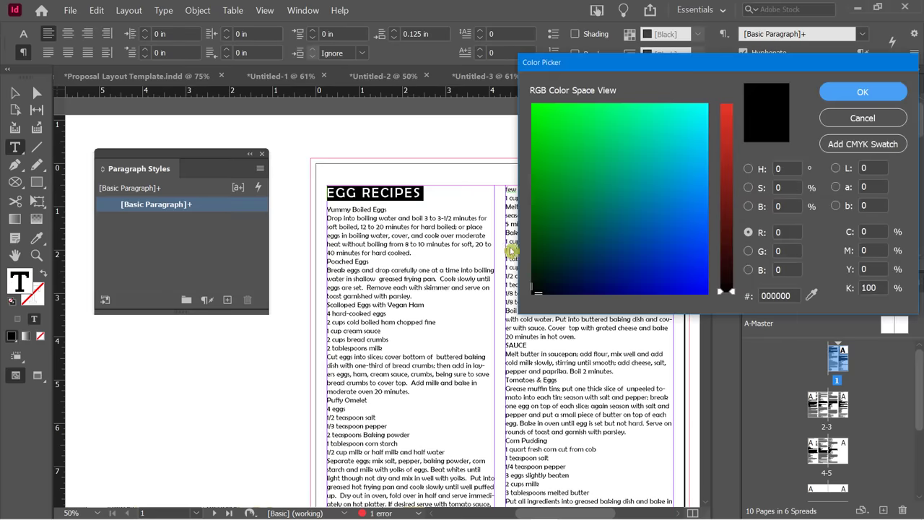
pyautogui.click(726, 177)
pyautogui.moveTo(728, 187); pyautogui.dragTo(731, 250)
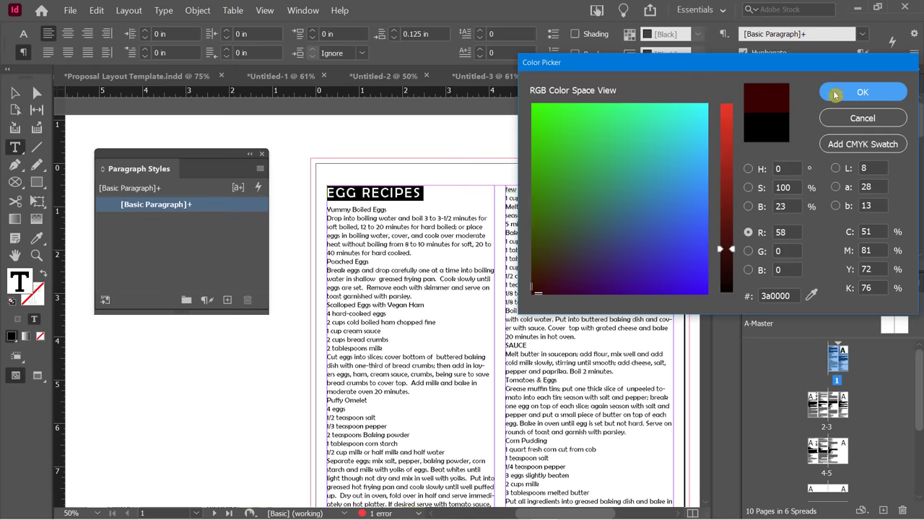
pyautogui.click(855, 93)
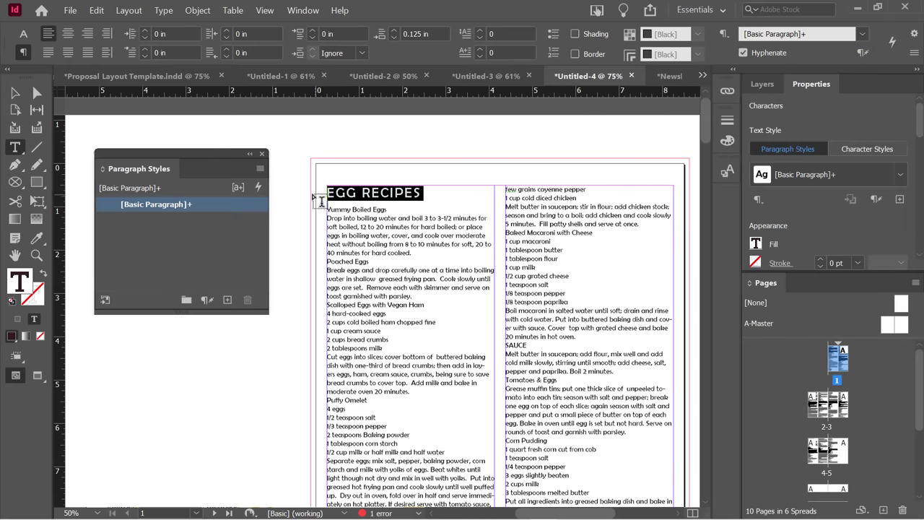
pyautogui.click(361, 193)
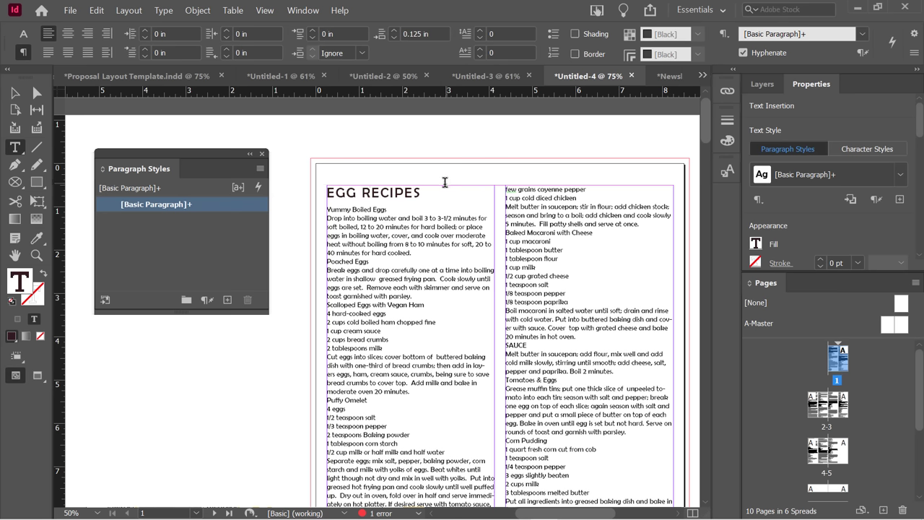
# Create a Recipe Categories paragraph style from the EGG RECIPES title, then scroll down the body text.
pyautogui.click(388, 193)
pyautogui.keyDown('alt'); pyautogui.click(227, 299); pyautogui.keyUp('alt')
pyautogui.write('H')
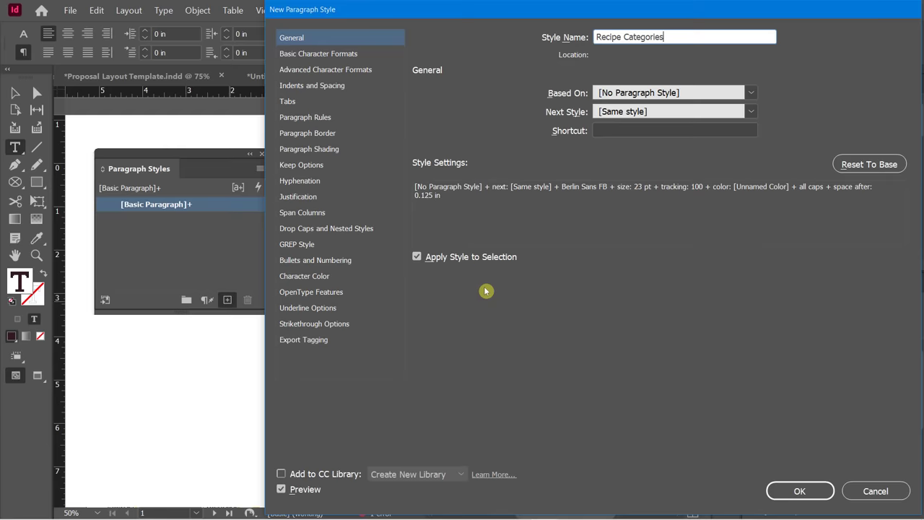
pyautogui.click(811, 498)
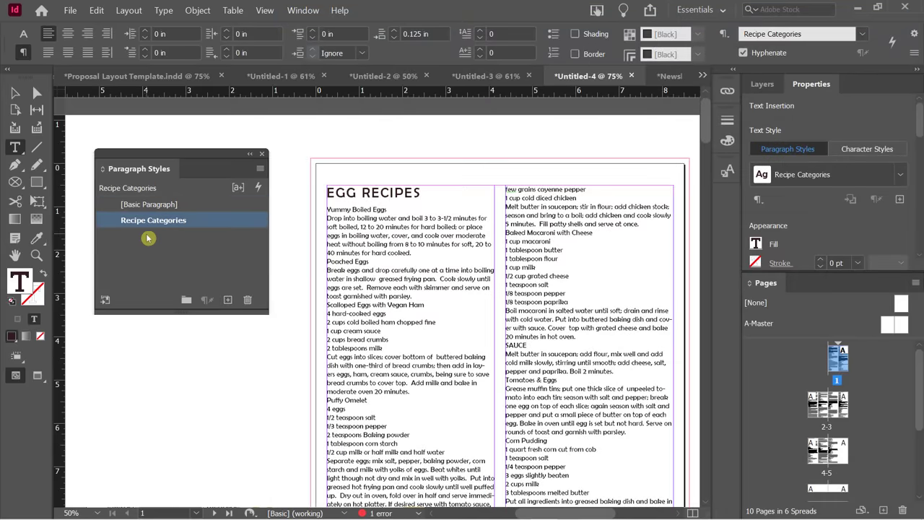
pyautogui.click(358, 262)
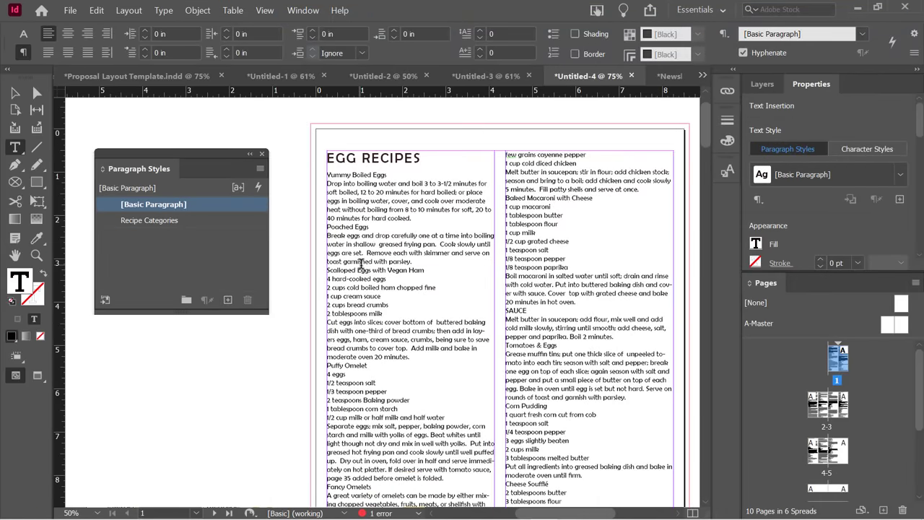
pyautogui.scroll(-3, 358, 263)
pyautogui.scroll(-1, 361, 262)
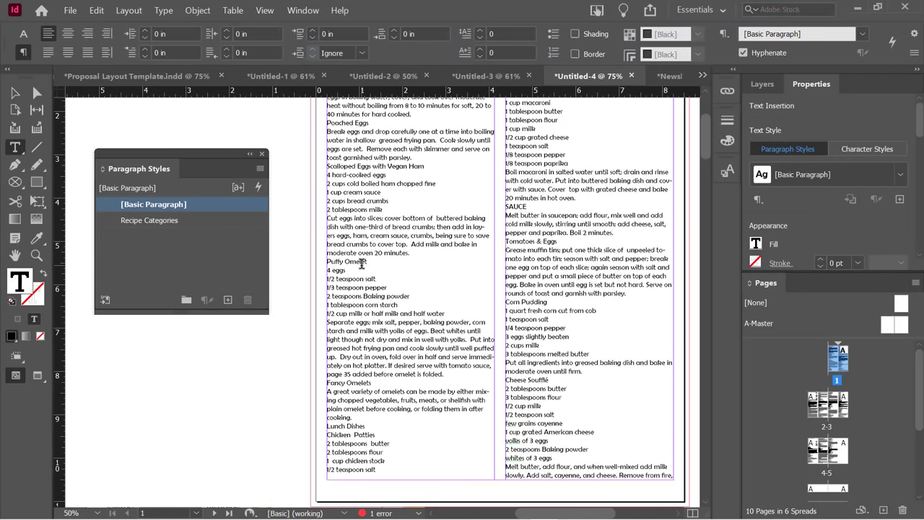
pyautogui.scroll(-1, 365, 263)
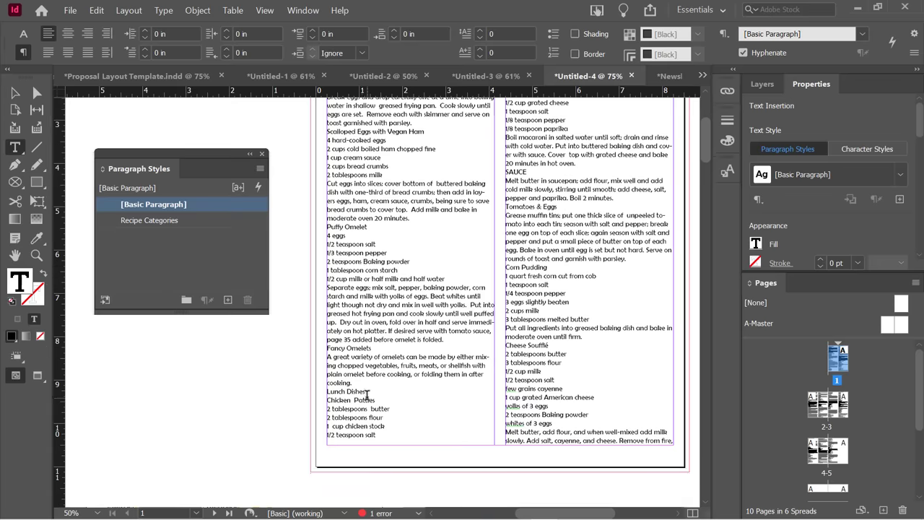
# Apply the Recipe Categories style to the Lunch Dishes and SAUCE lines.
pyautogui.moveTo(366, 390); pyautogui.dragTo(326, 391)
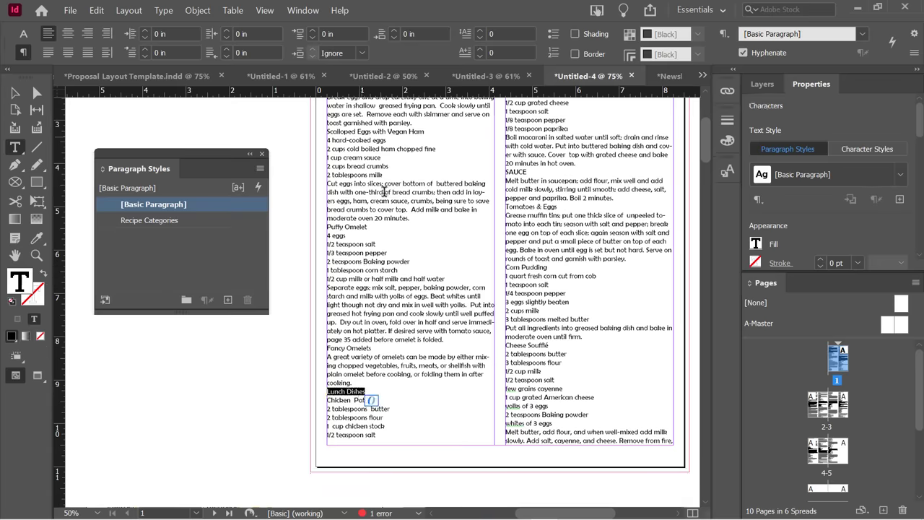
pyautogui.scroll(3, 384, 192)
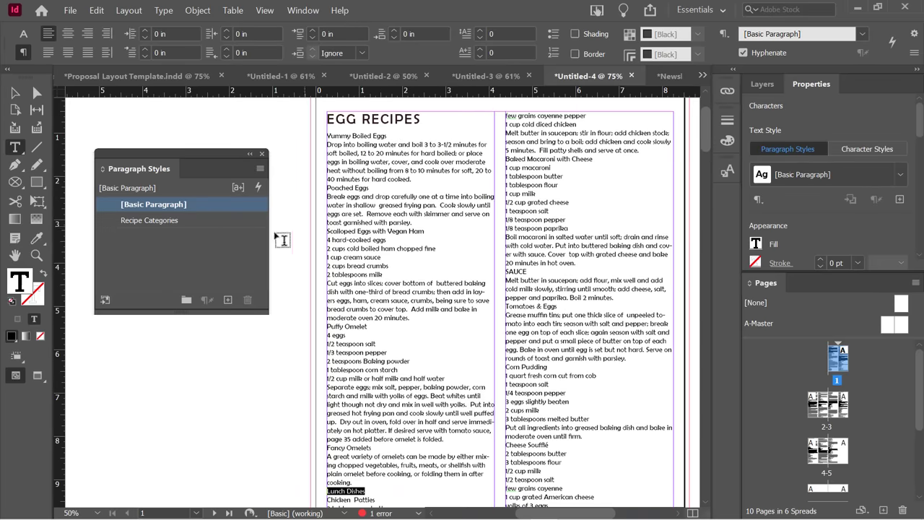
pyautogui.click(180, 222)
pyautogui.scroll(-5, 438, 285)
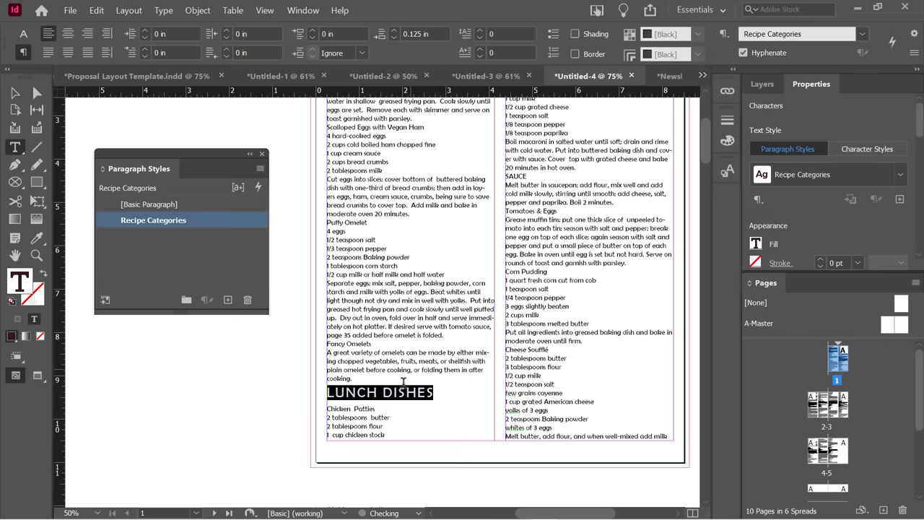
pyautogui.scroll(4, 411, 364)
pyautogui.scroll(1, 534, 230)
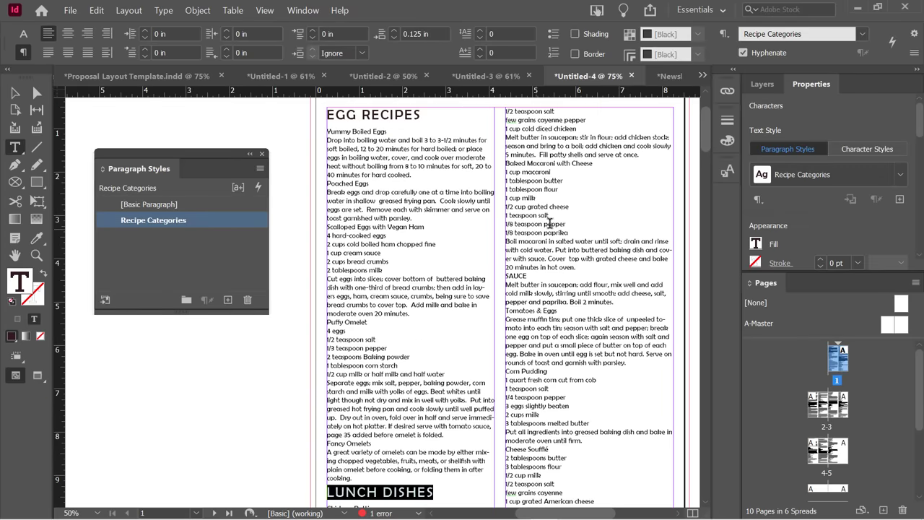
pyautogui.click(517, 278)
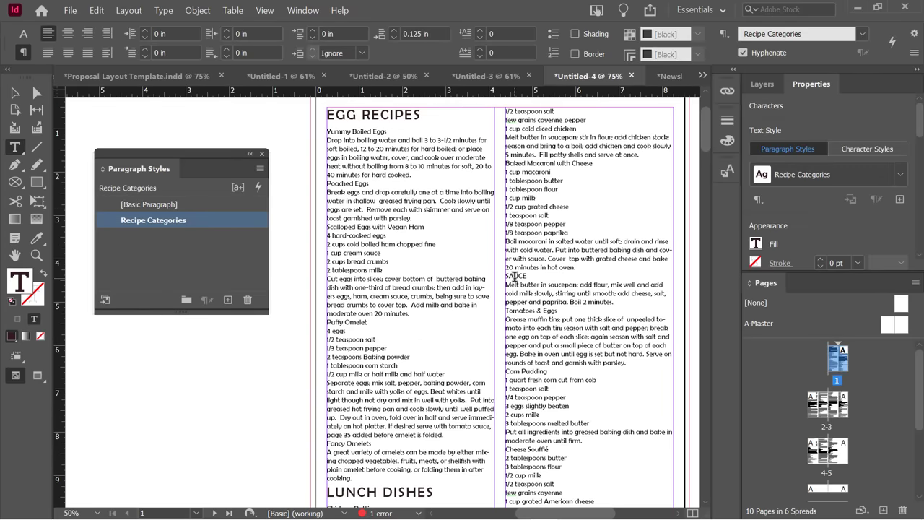
pyautogui.click(184, 222)
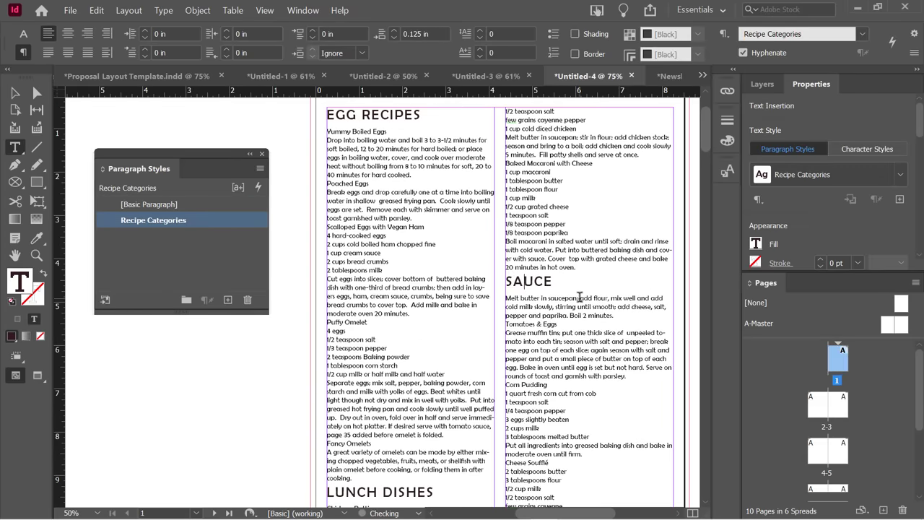
# Apply Recipe Categories to the Sides & Appetizers line, then deselect the style.
pyautogui.scroll(-2, 581, 295)
pyautogui.scroll(-2, 570, 276)
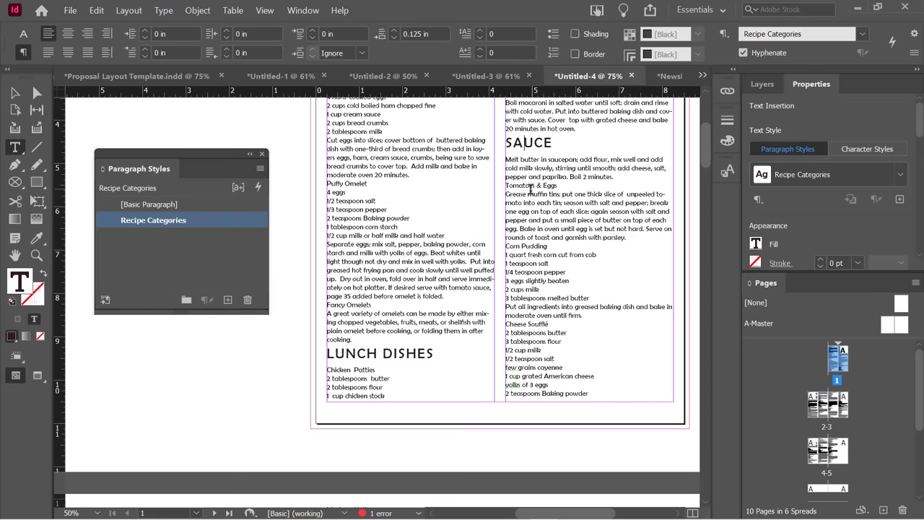
pyautogui.scroll(-9, 550, 270)
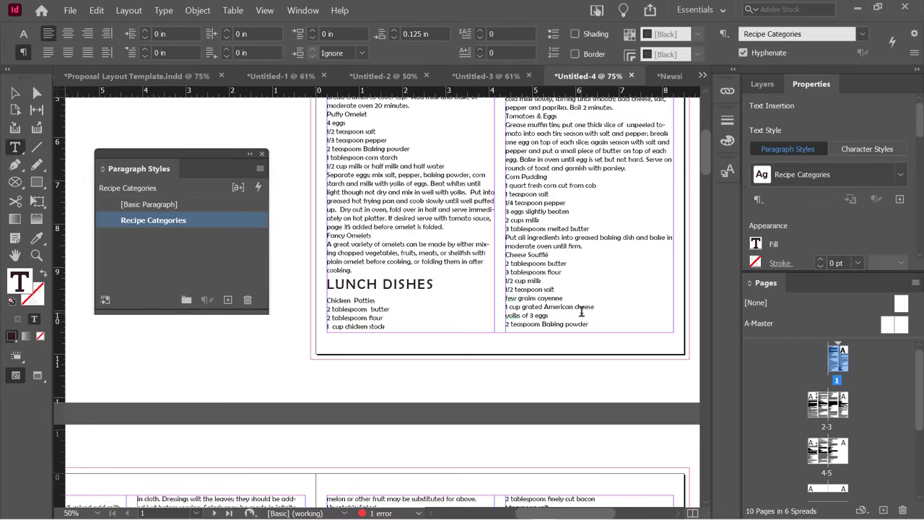
pyautogui.hscroll(-10, 601, 474)
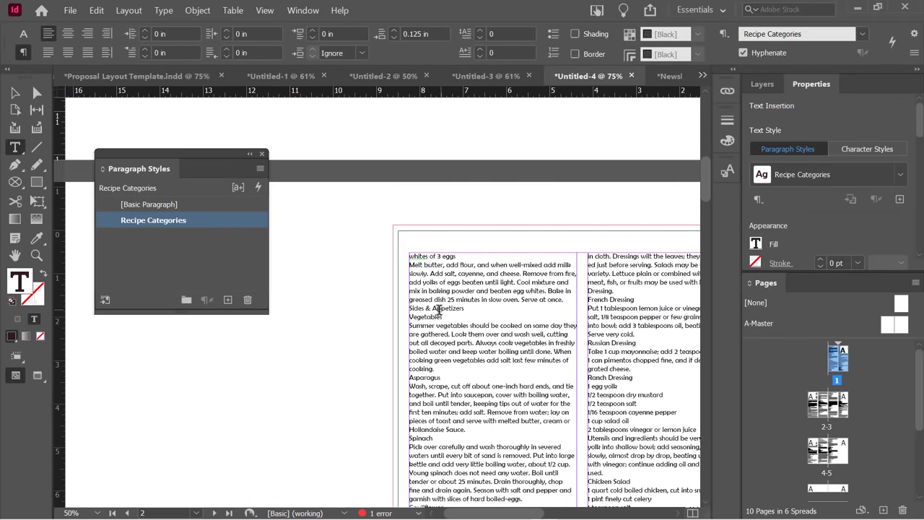
pyautogui.click(423, 310)
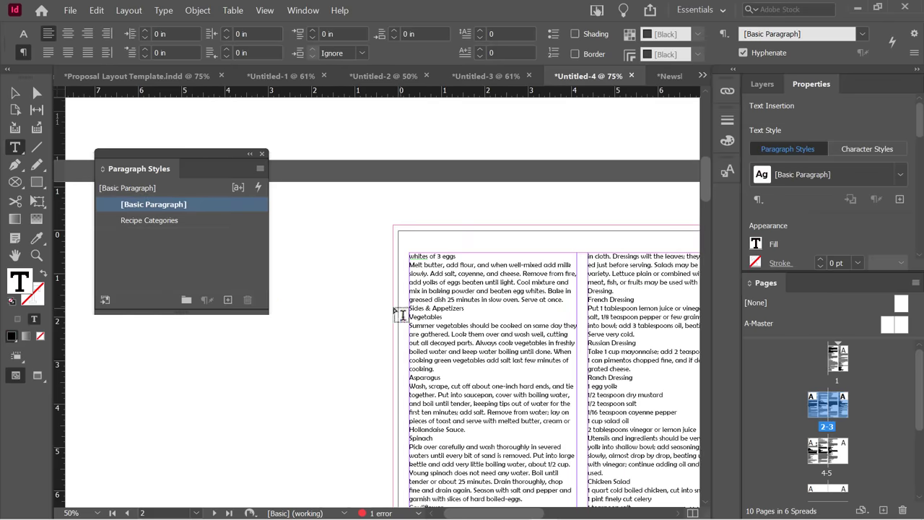
pyautogui.click(148, 221)
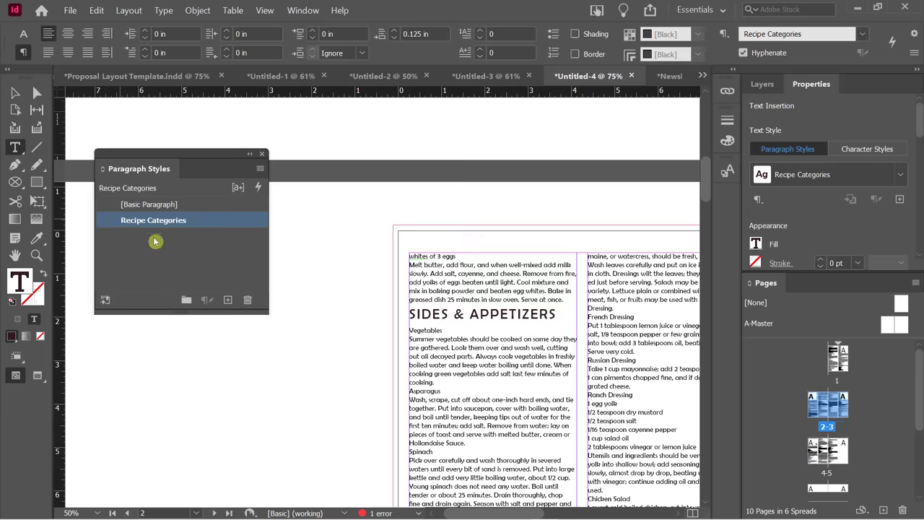
pyautogui.click(235, 241)
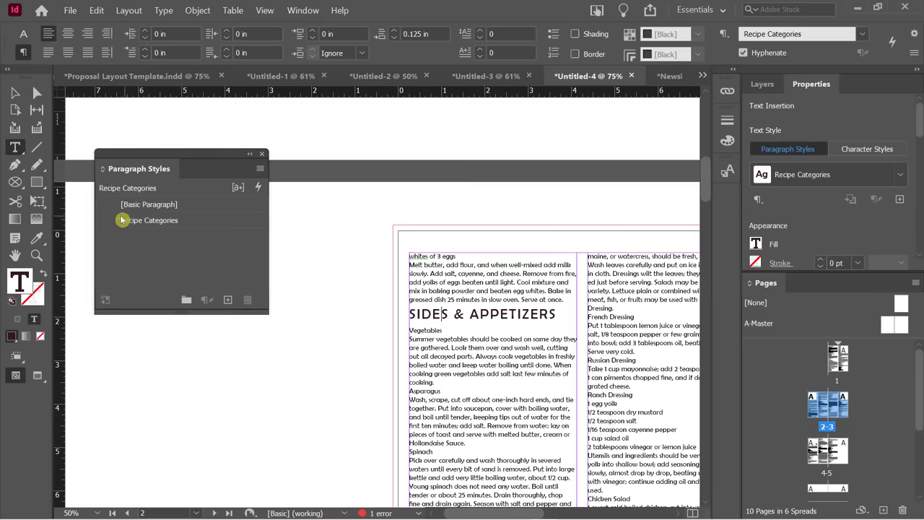
# Reduce the Recipe Categories style's font size from 23 pt to 21 pt.
pyautogui.doubleClick(182, 223)
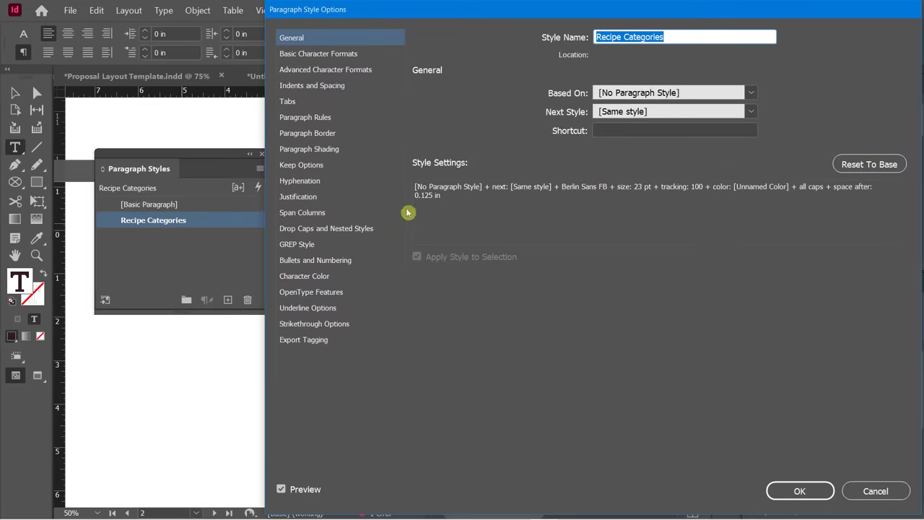
pyautogui.moveTo(416, 15); pyautogui.dragTo(692, 46)
pyautogui.click(606, 85)
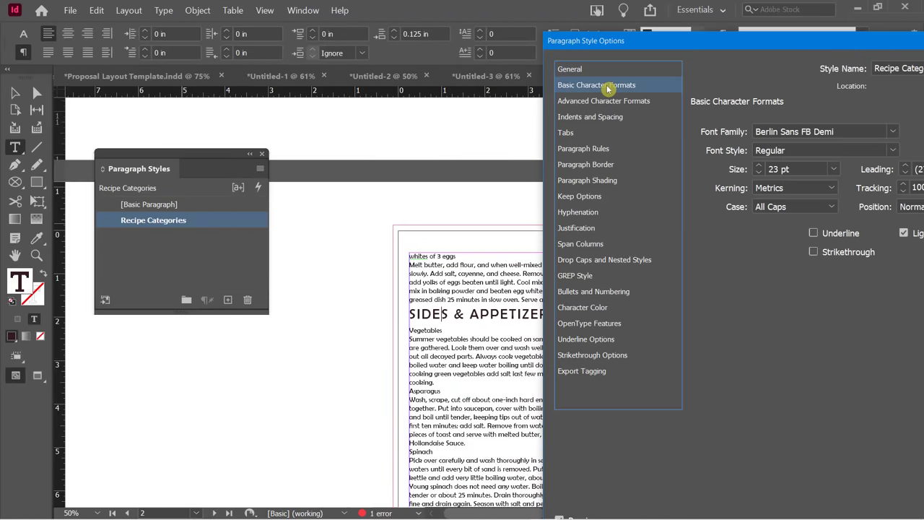
pyautogui.click(759, 173)
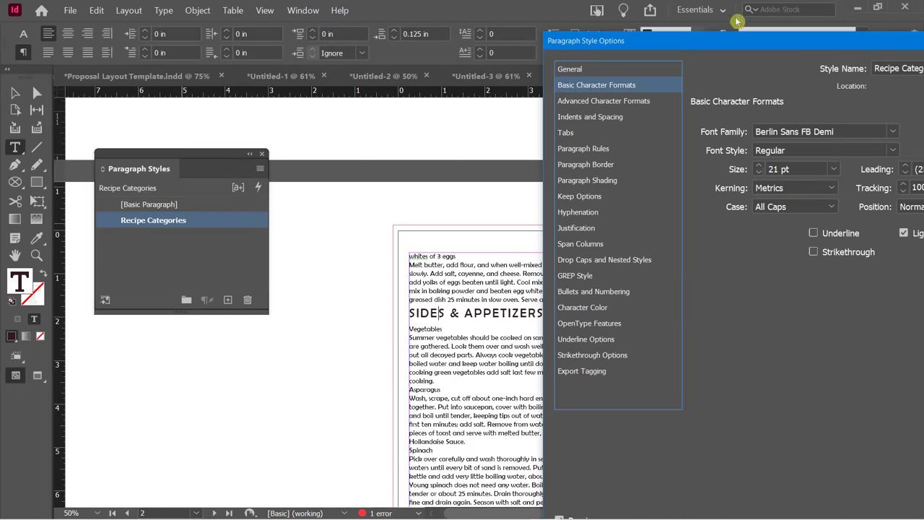
pyautogui.moveTo(732, 40); pyautogui.dragTo(749, 35)
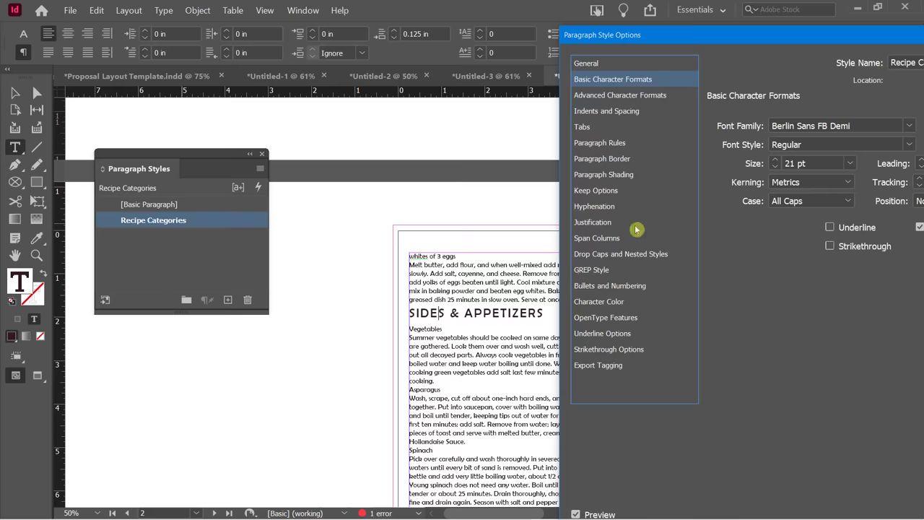
pyautogui.click(612, 145)
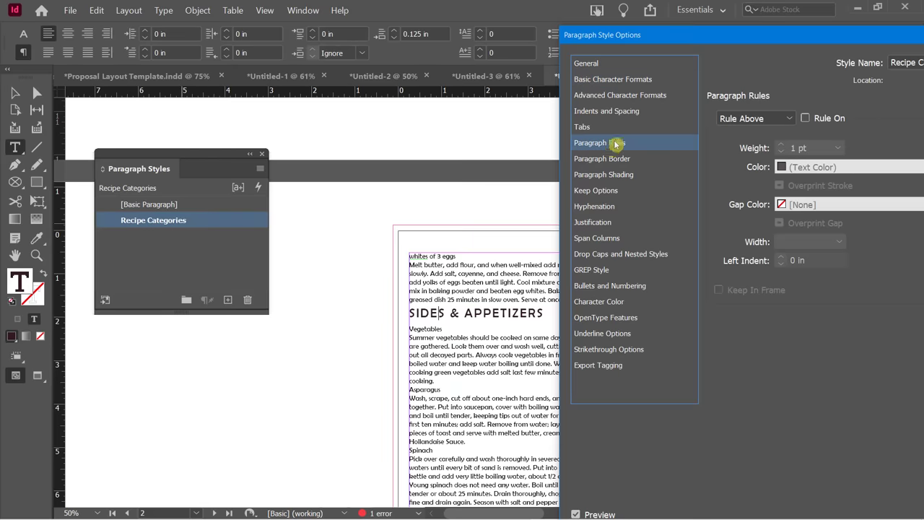
# Turn on Rule Below for Recipe Categories with a 3 pt weight.
pyautogui.moveTo(670, 41); pyautogui.dragTo(662, 38)
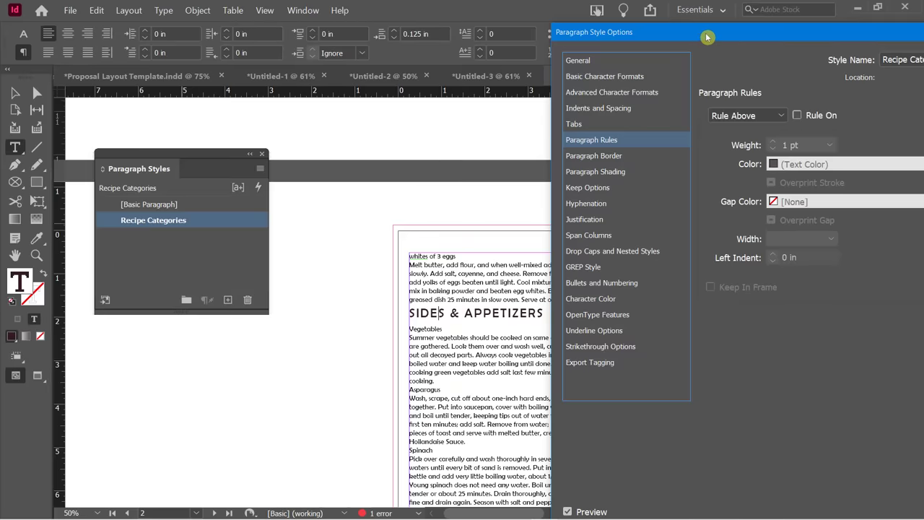
pyautogui.moveTo(707, 37); pyautogui.dragTo(737, 30)
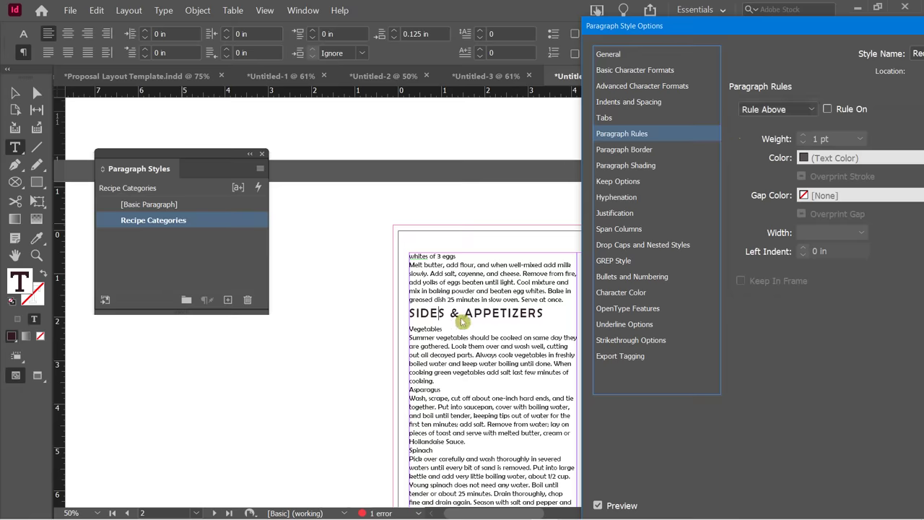
pyautogui.click(803, 110)
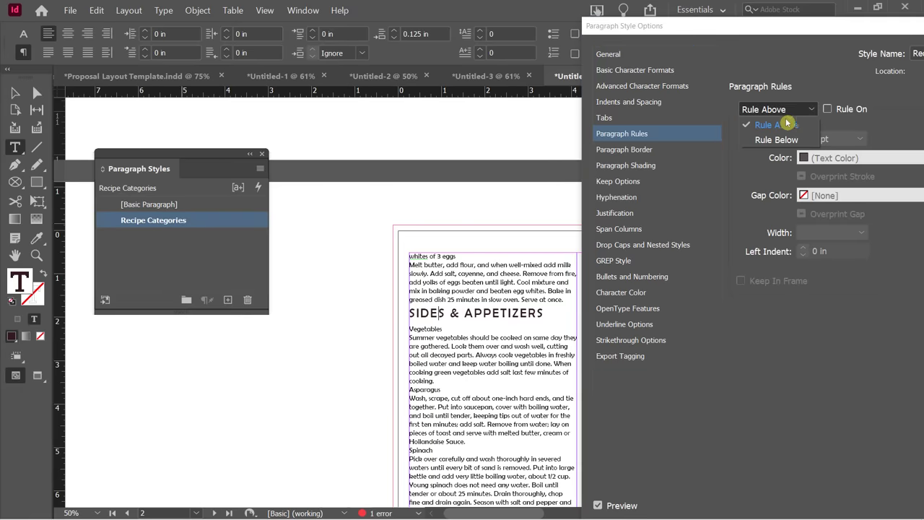
pyautogui.click(776, 139)
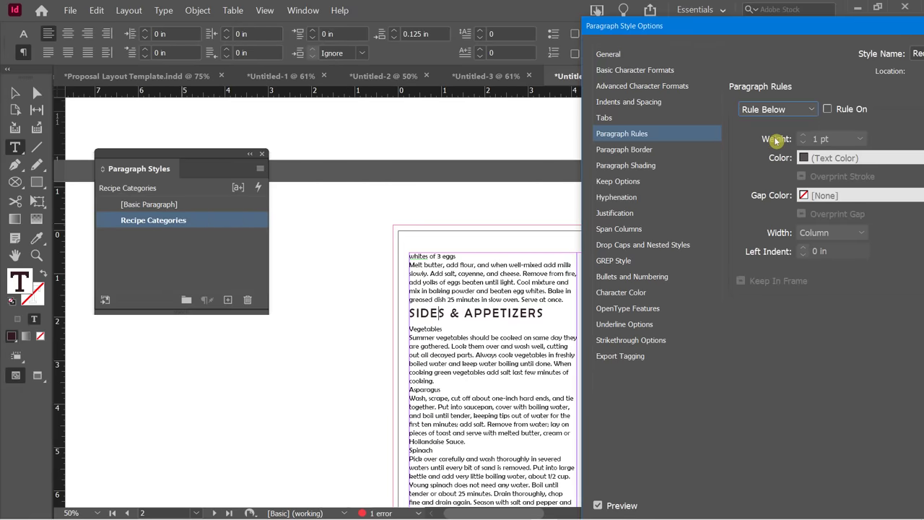
pyautogui.click(828, 109)
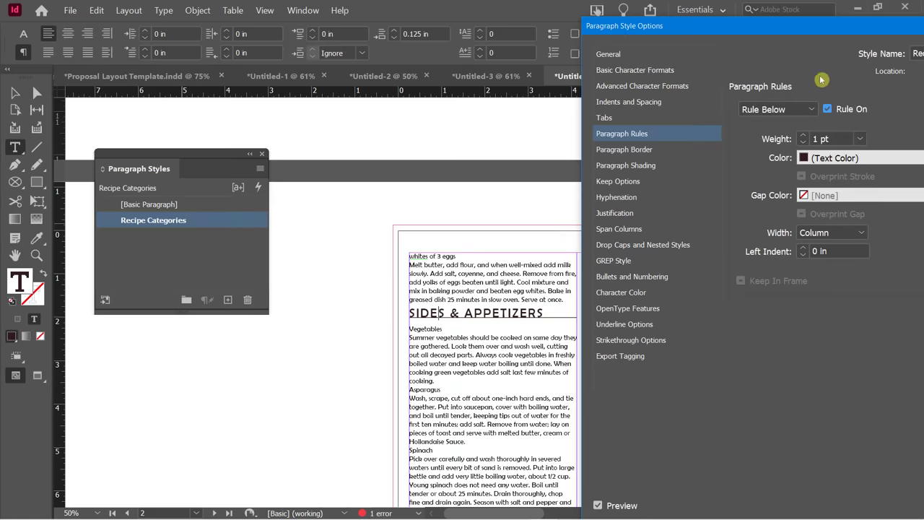
pyautogui.moveTo(802, 27); pyautogui.dragTo(769, 23)
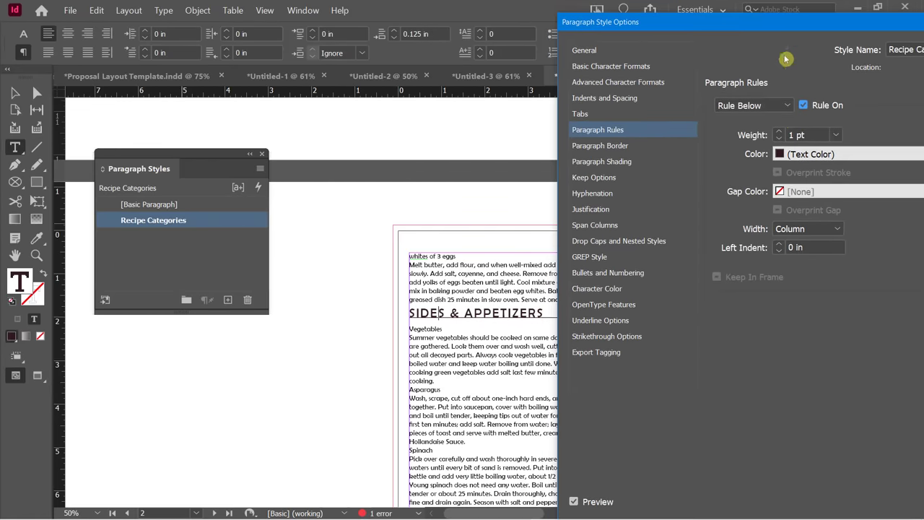
pyautogui.click(779, 131)
pyautogui.click(778, 132)
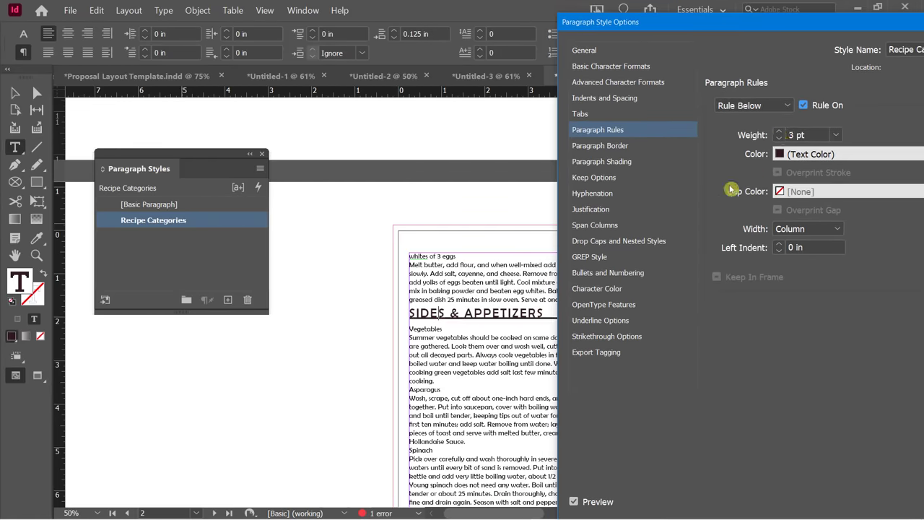
# Set the rule below's offset to 0.0625 in.
pyautogui.moveTo(736, 25); pyautogui.dragTo(638, 13)
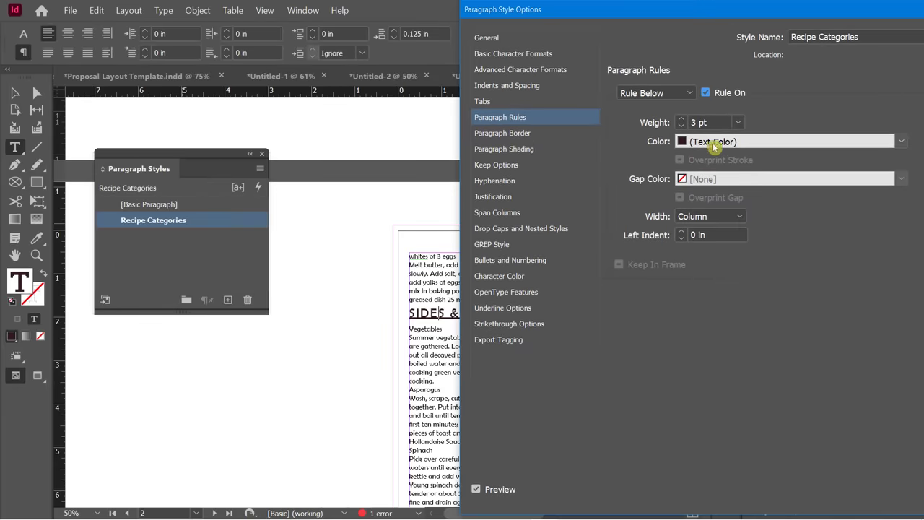
pyautogui.moveTo(649, 17); pyautogui.dragTo(283, 16)
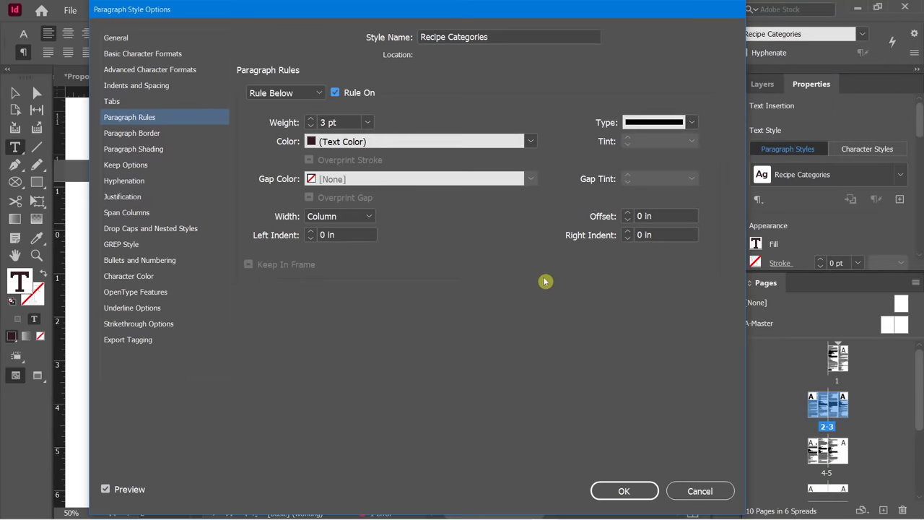
pyautogui.click(627, 213)
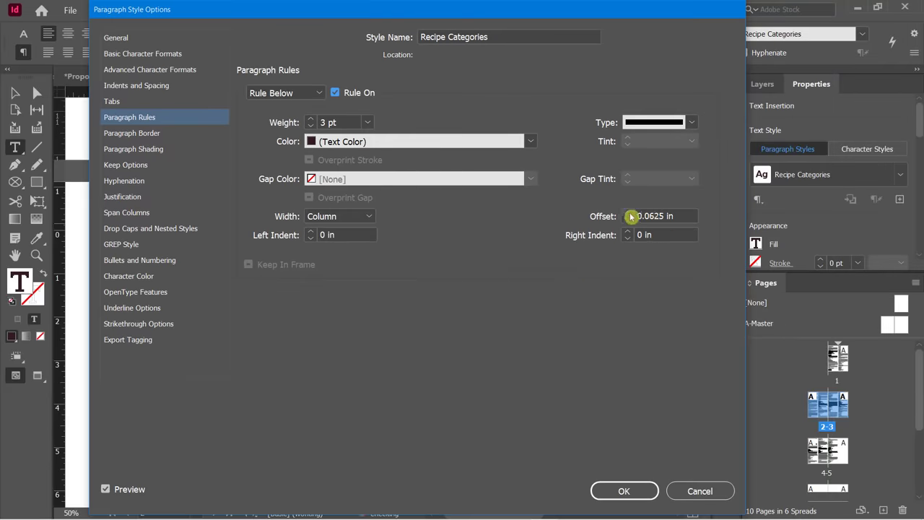
pyautogui.click(627, 213)
pyautogui.click(627, 213)
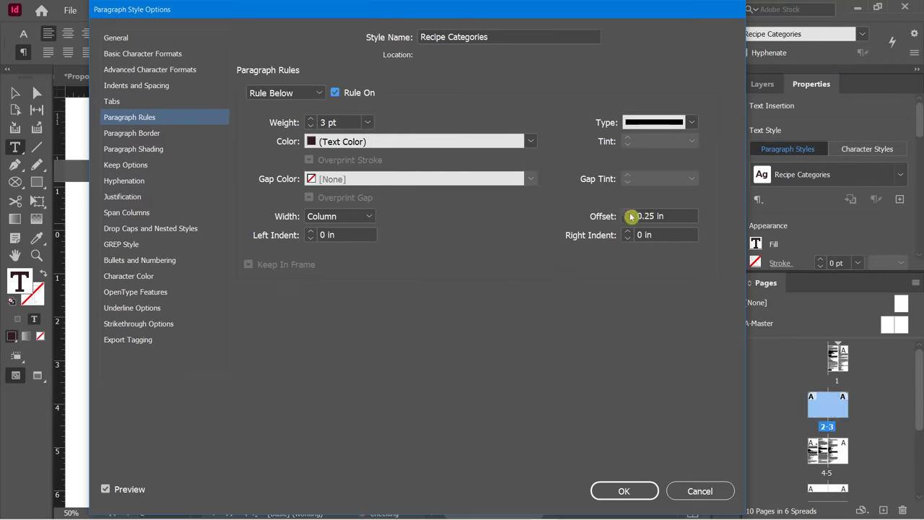
pyautogui.moveTo(532, 10); pyautogui.dragTo(590, 76)
pyautogui.moveTo(621, 122); pyautogui.dragTo(681, 216)
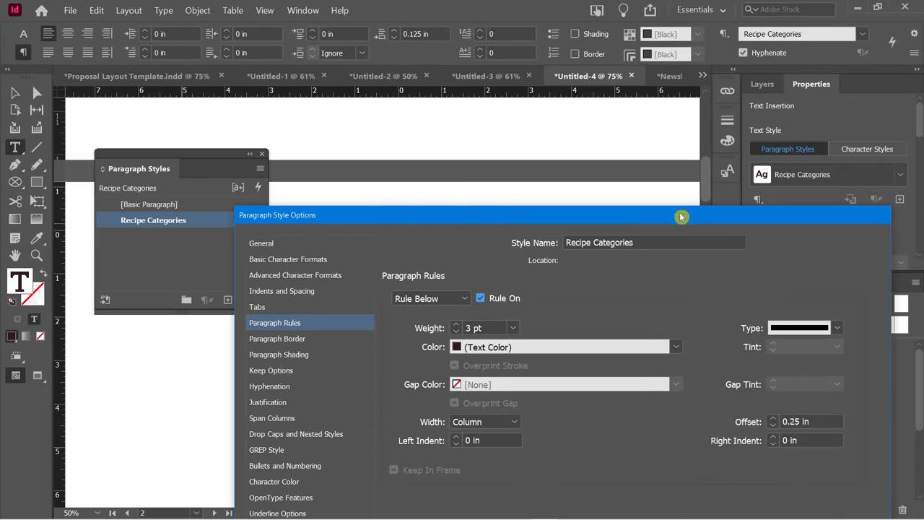
pyautogui.click(772, 425)
pyautogui.click(773, 426)
pyautogui.moveTo(671, 219); pyautogui.dragTo(597, 124)
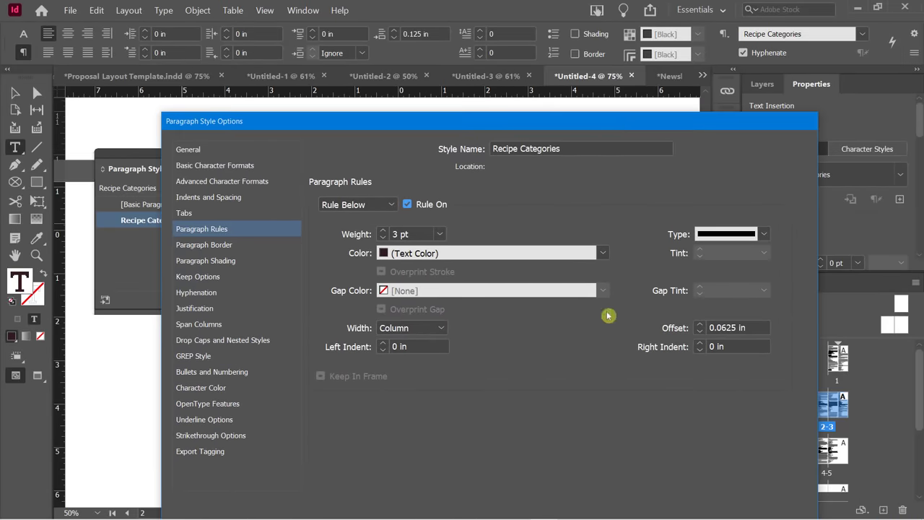
# Make the rule below a Wavy line and apply the style changes.
pyautogui.click(715, 238)
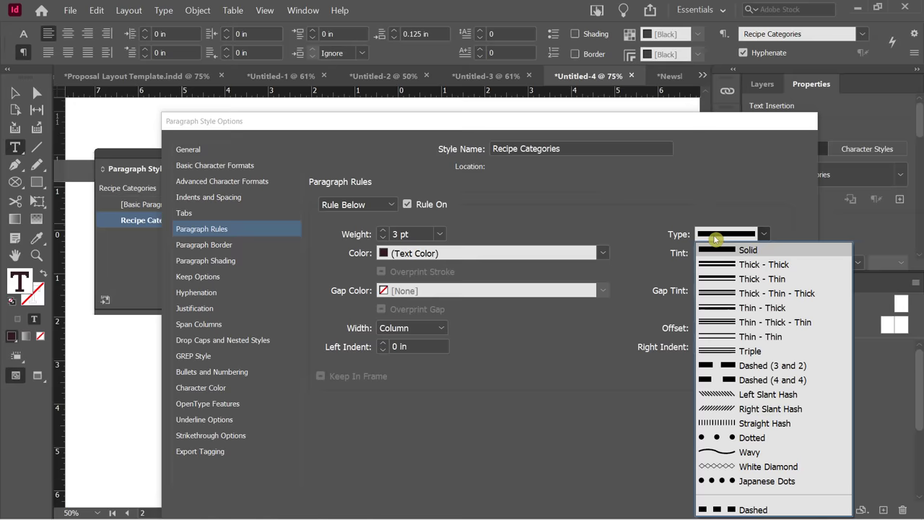
pyautogui.click(747, 452)
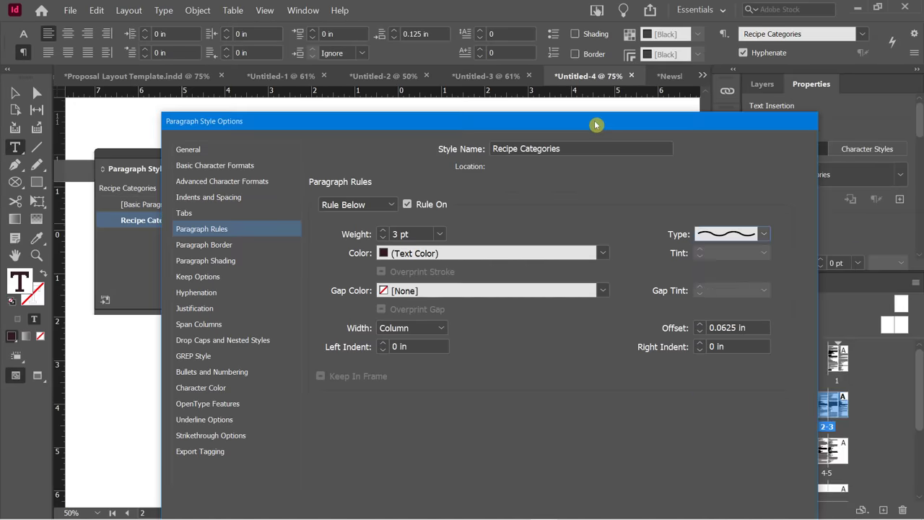
pyautogui.moveTo(595, 125); pyautogui.dragTo(541, 13)
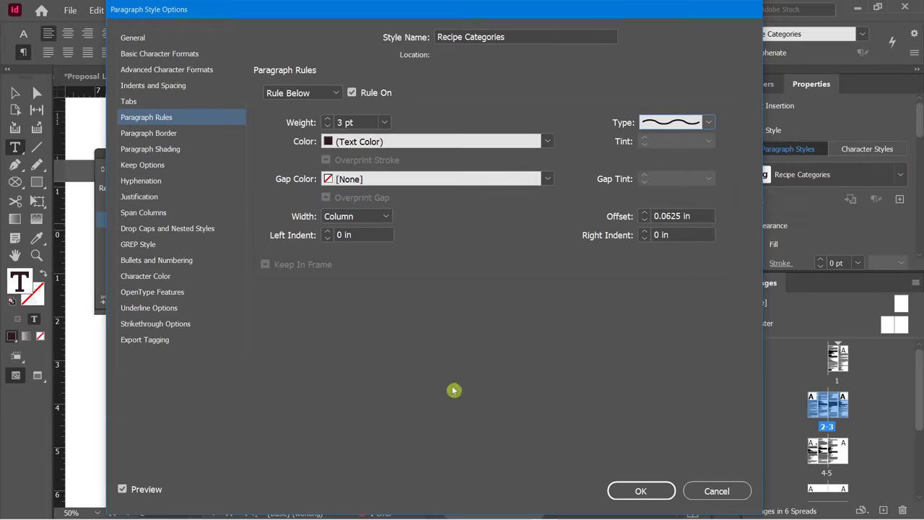
pyautogui.click(620, 486)
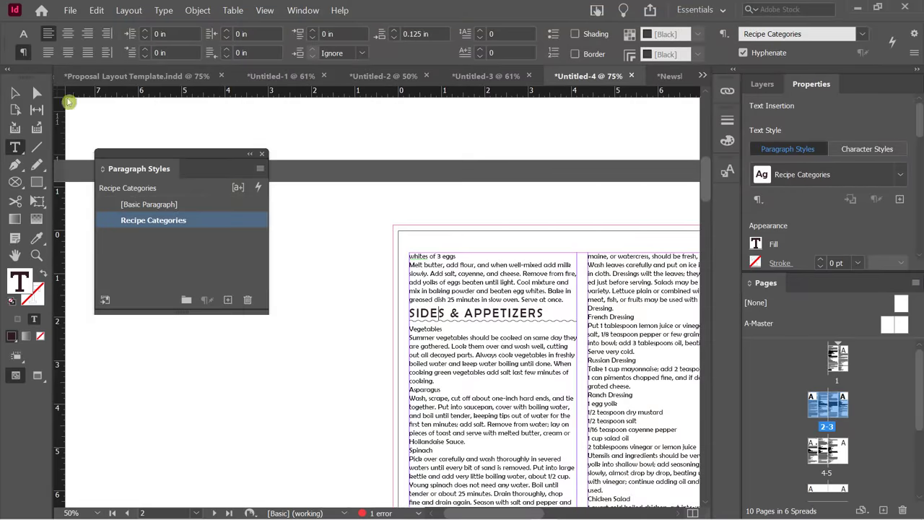
# Switch to the Selection tool and scroll to the EGG RECIPES page to check the wavy rules.
pyautogui.click(15, 93)
pyautogui.scroll(3, 392, 317)
pyautogui.scroll(5, 394, 323)
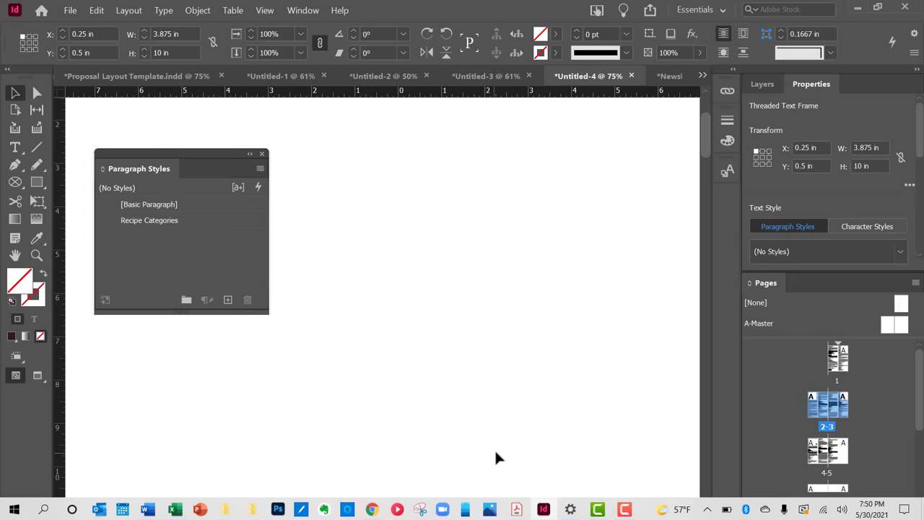
pyautogui.scroll(-3, 498, 460)
pyautogui.moveTo(493, 515); pyautogui.dragTo(562, 512)
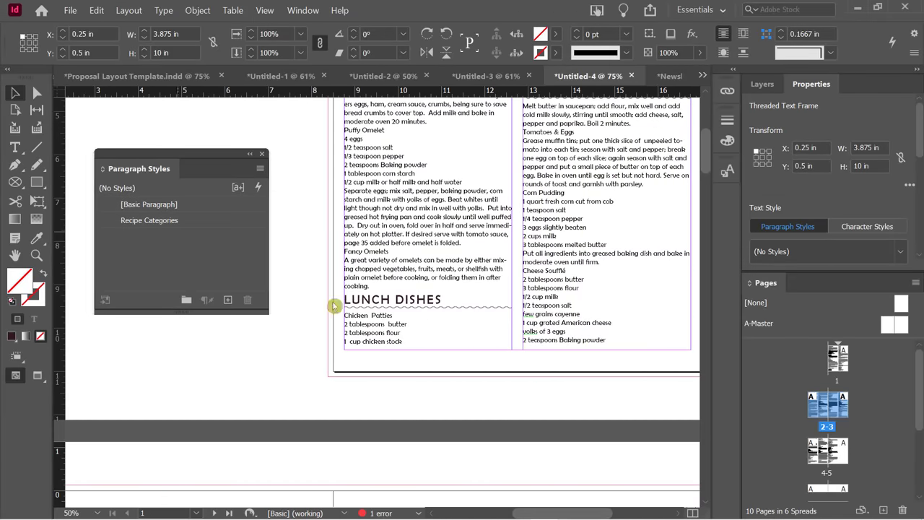
pyautogui.scroll(2, 485, 326)
pyautogui.scroll(5, 485, 326)
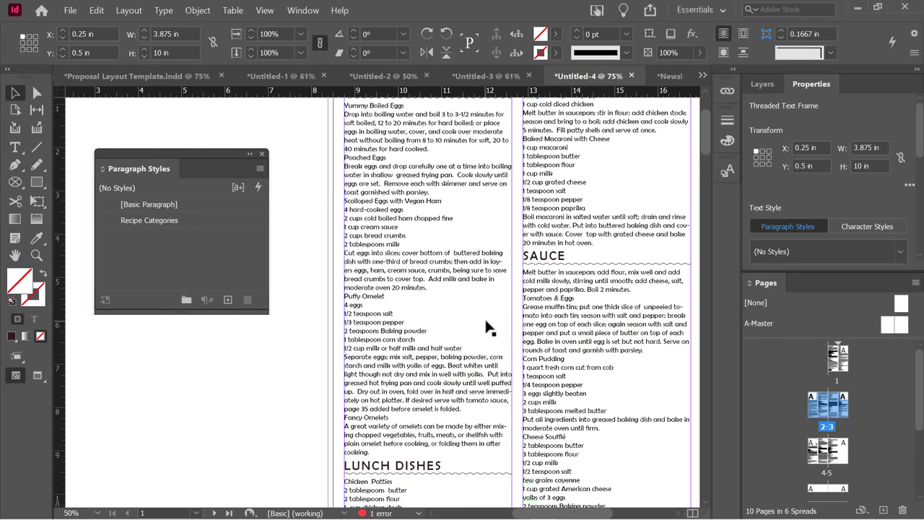
pyautogui.scroll(-8, 485, 325)
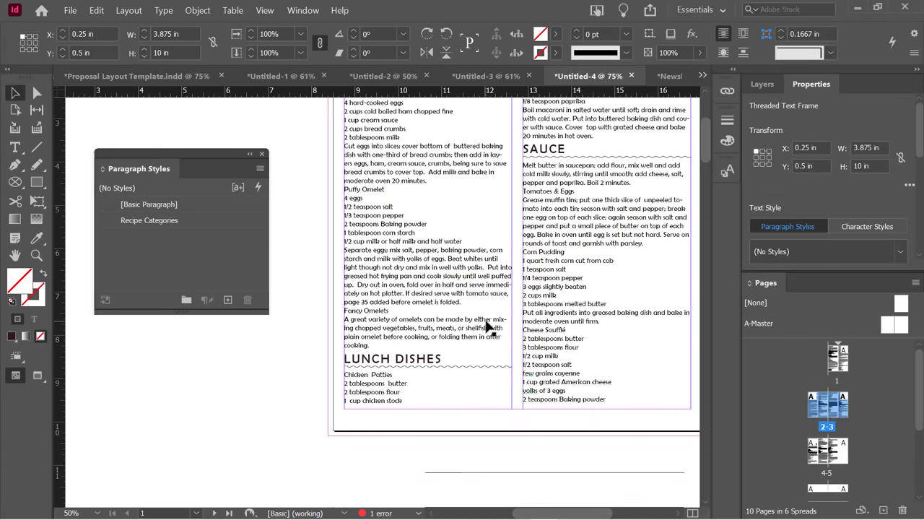
pyautogui.scroll(-8, 487, 326)
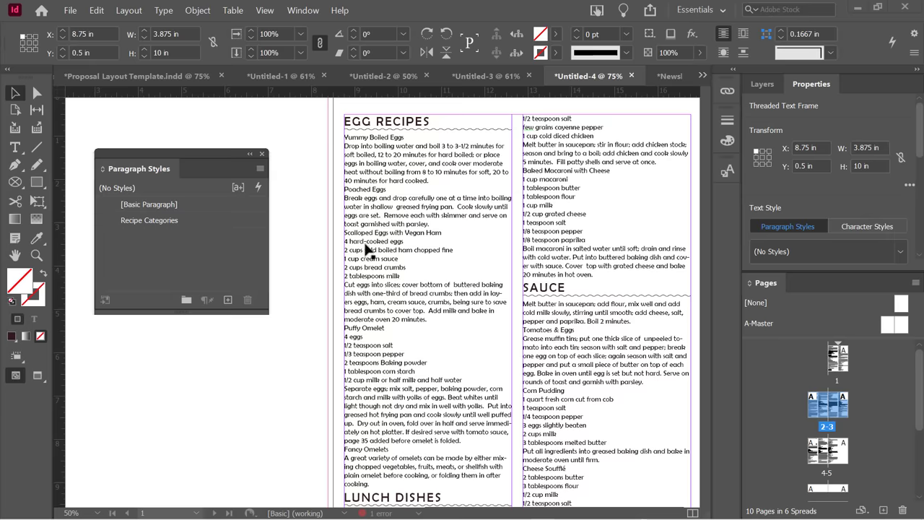
# Show rulers, float the Properties panel, and select the five Scalloped Eggs ingredient lines.
pyautogui.click(358, 247)
pyautogui.hotkey('ctrl', 'r')
pyautogui.doubleClick(356, 246)
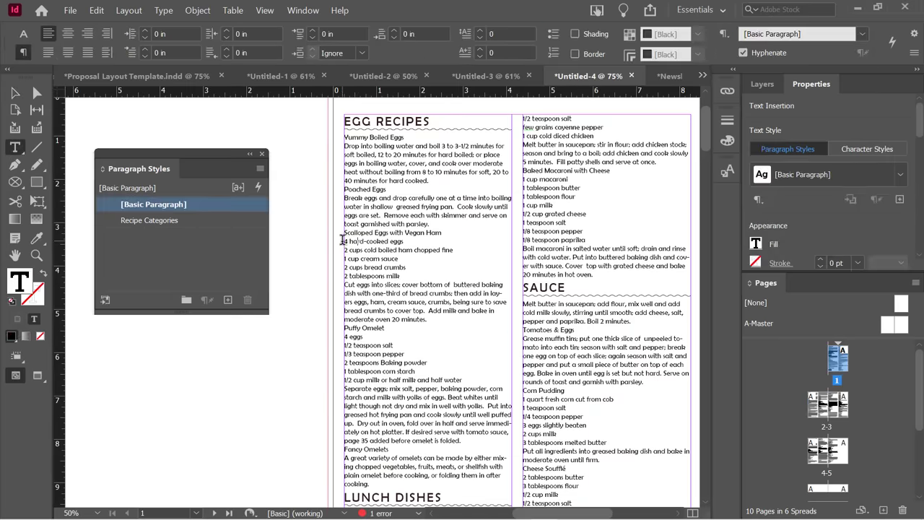
pyautogui.moveTo(346, 241); pyautogui.dragTo(407, 284)
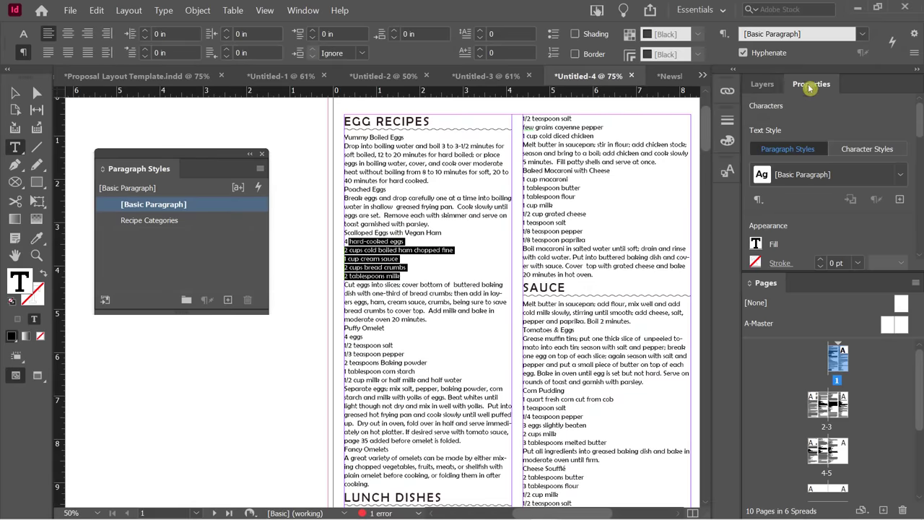
pyautogui.moveTo(812, 85); pyautogui.dragTo(116, 325)
pyautogui.moveTo(159, 153); pyautogui.dragTo(162, 100)
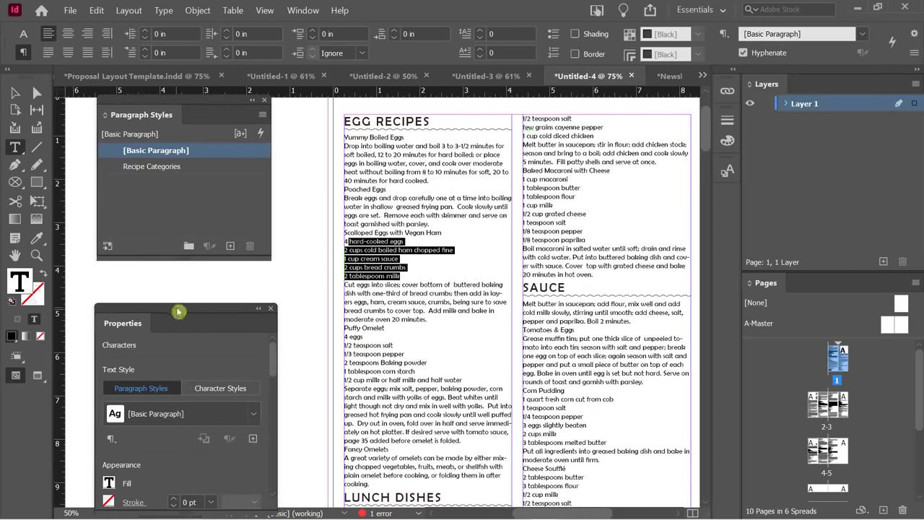
pyautogui.moveTo(179, 312); pyautogui.dragTo(181, 215)
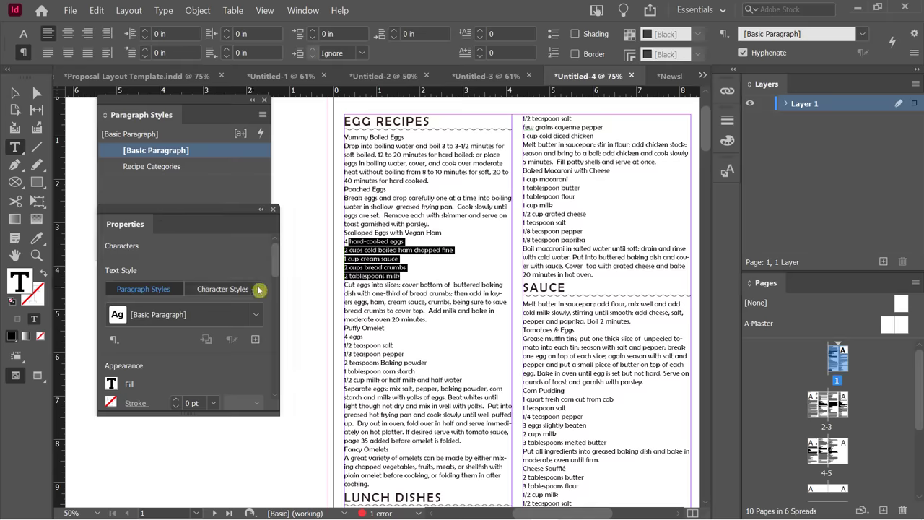
pyautogui.moveTo(275, 269); pyautogui.dragTo(275, 384)
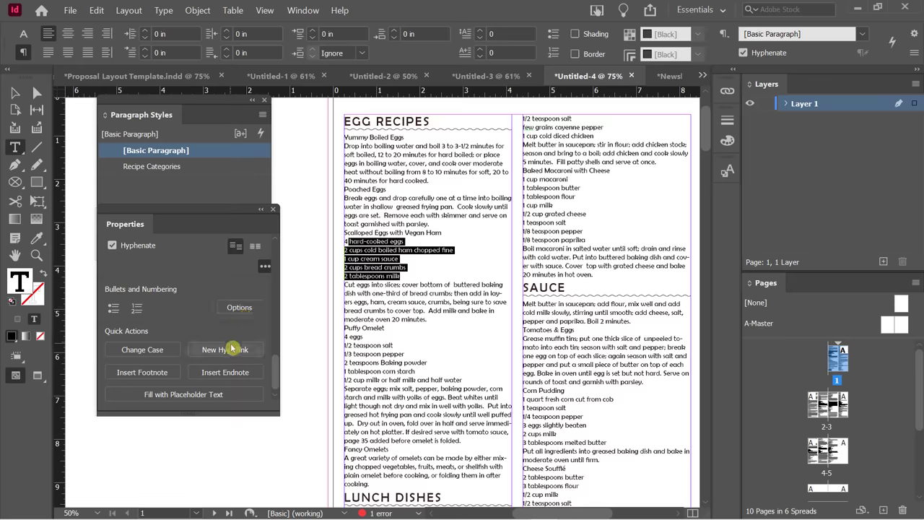
pyautogui.moveTo(402, 276); pyautogui.dragTo(342, 240)
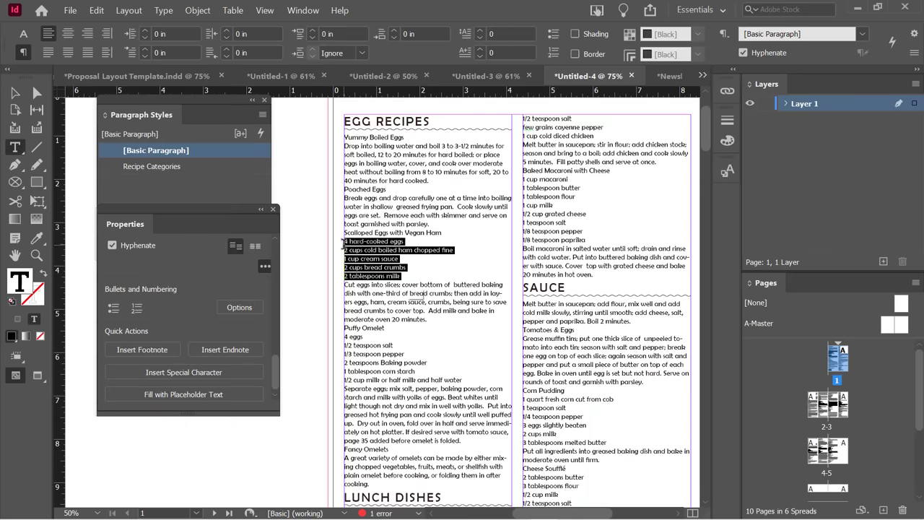
# Make the selected ingredient lines a bulleted list, briefly trying a numbered list.
pyautogui.click(114, 309)
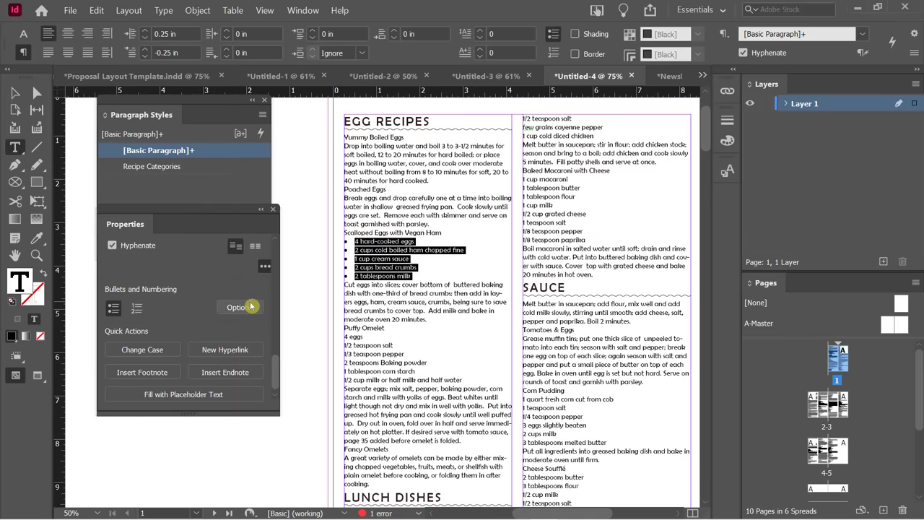
pyautogui.click(136, 308)
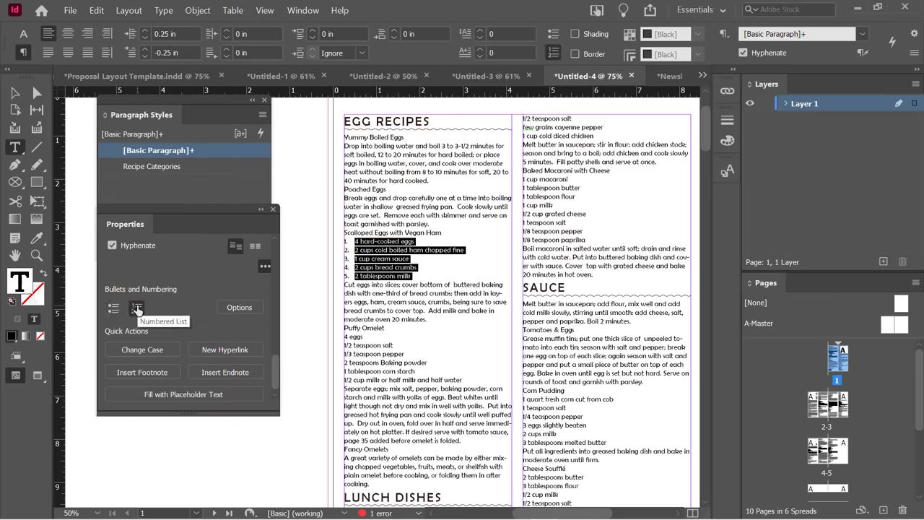
pyautogui.click(114, 308)
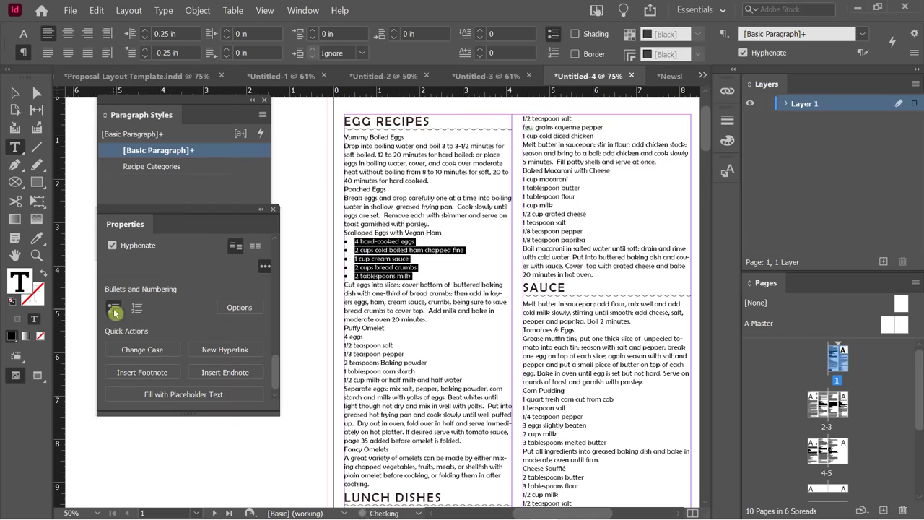
pyautogui.click(113, 309)
# In Bullets and Numbering, keep the list type as Bullets without adding a new glyph.
pyautogui.click(239, 307)
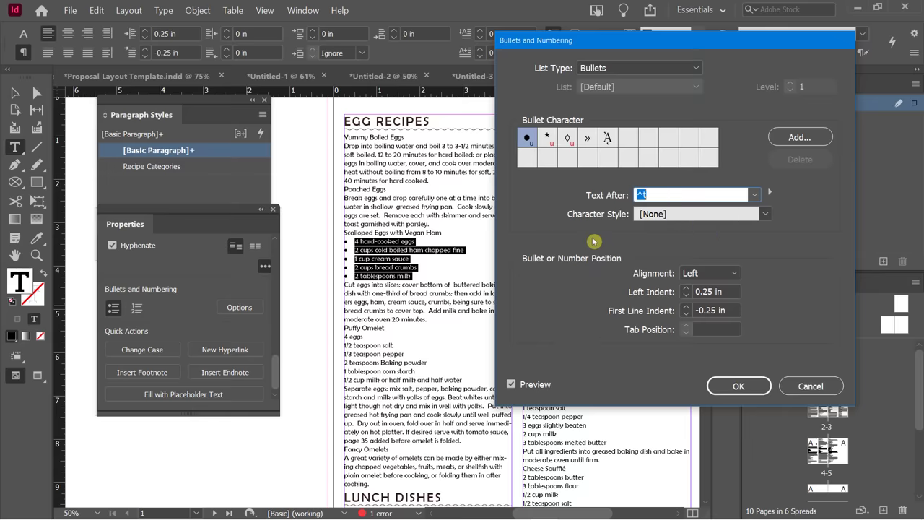
pyautogui.click(594, 68)
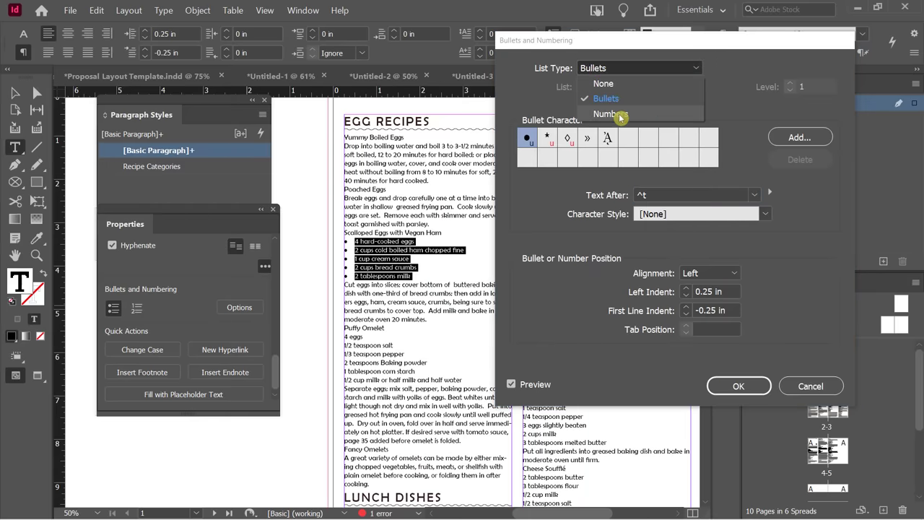
pyautogui.click(538, 94)
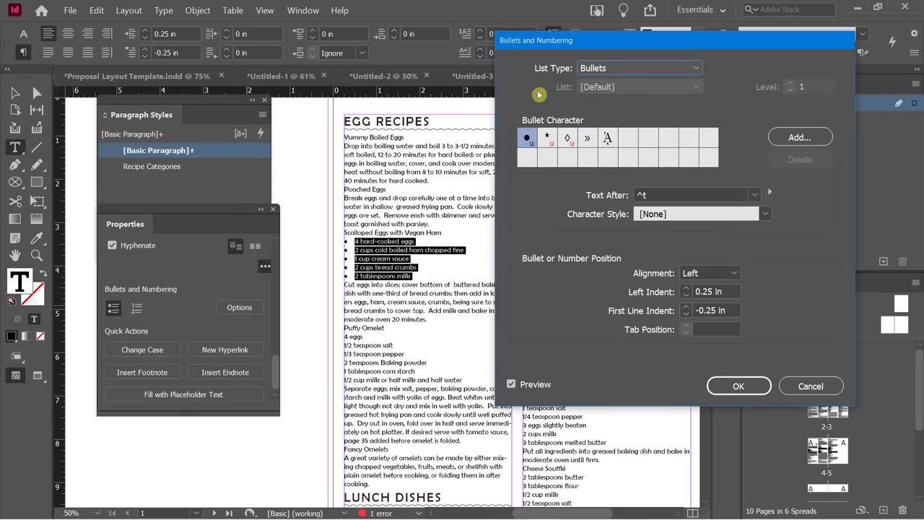
pyautogui.click(794, 142)
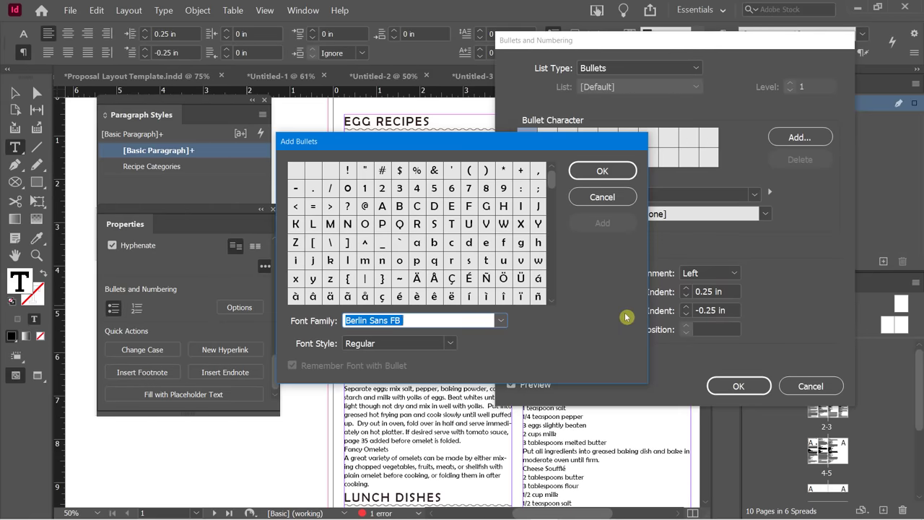
pyautogui.click(596, 202)
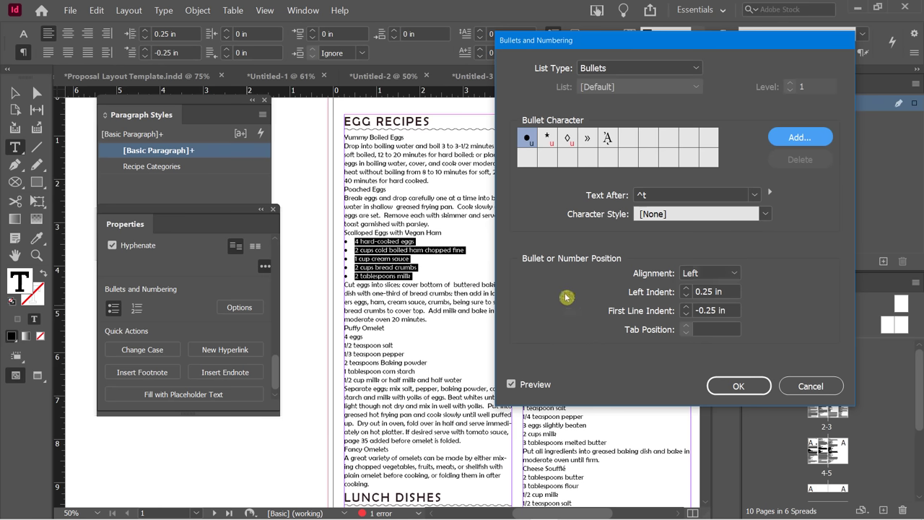
# Set the bullets' left indent to 0.5 in and first-line indent to -0.1875 in.
pyautogui.click(687, 292)
pyautogui.click(687, 291)
pyautogui.click(687, 292)
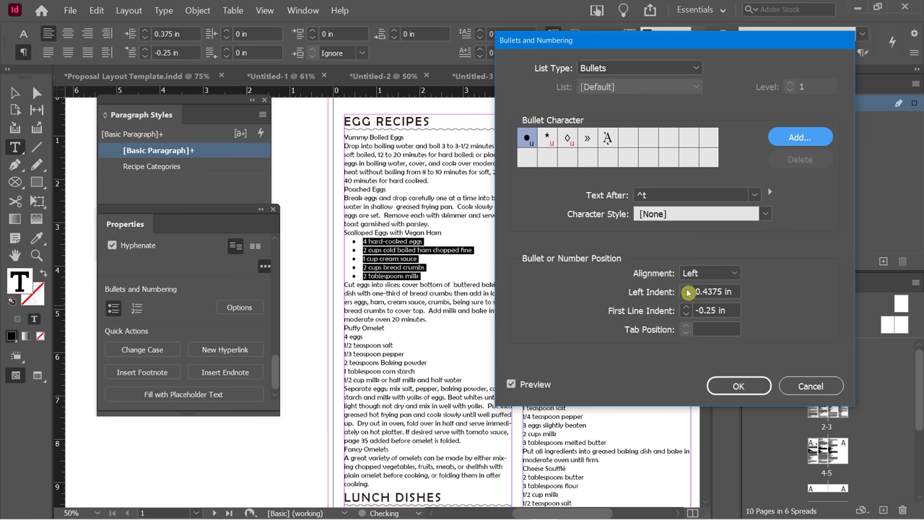
pyautogui.click(687, 292)
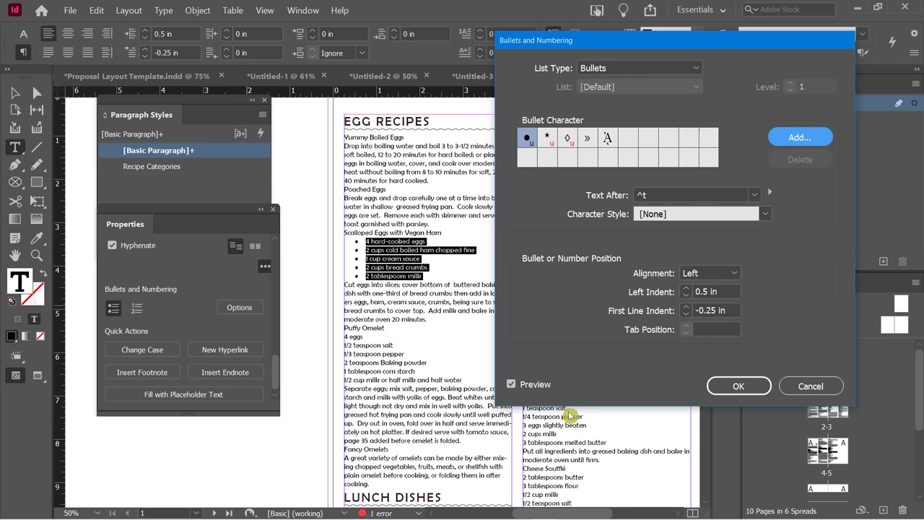
pyautogui.click(687, 314)
pyautogui.click(688, 315)
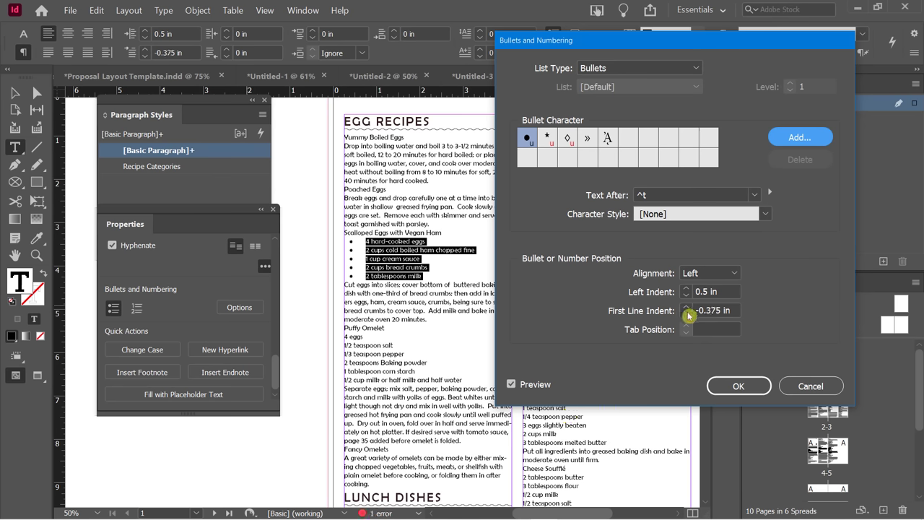
pyautogui.click(688, 315)
pyautogui.click(688, 315)
pyautogui.click(686, 308)
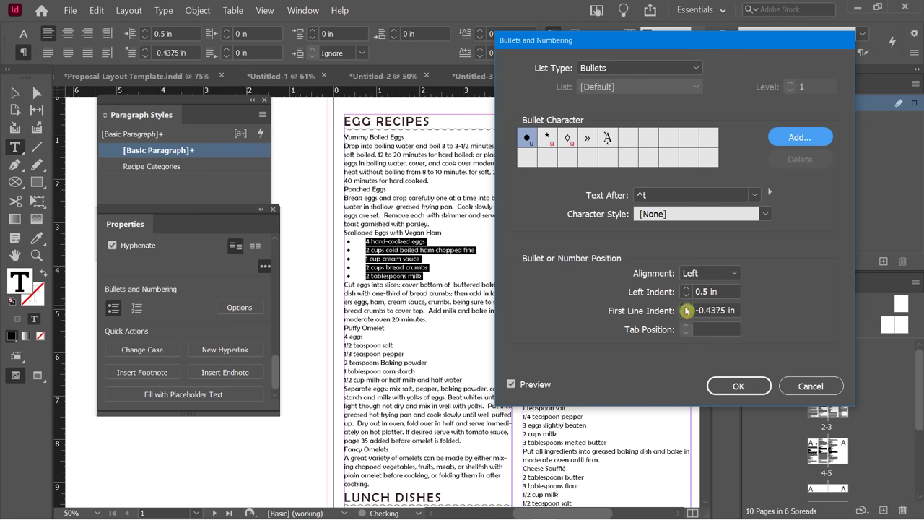
pyautogui.click(686, 308)
pyautogui.click(686, 309)
pyautogui.click(686, 308)
pyautogui.click(687, 308)
pyautogui.click(736, 385)
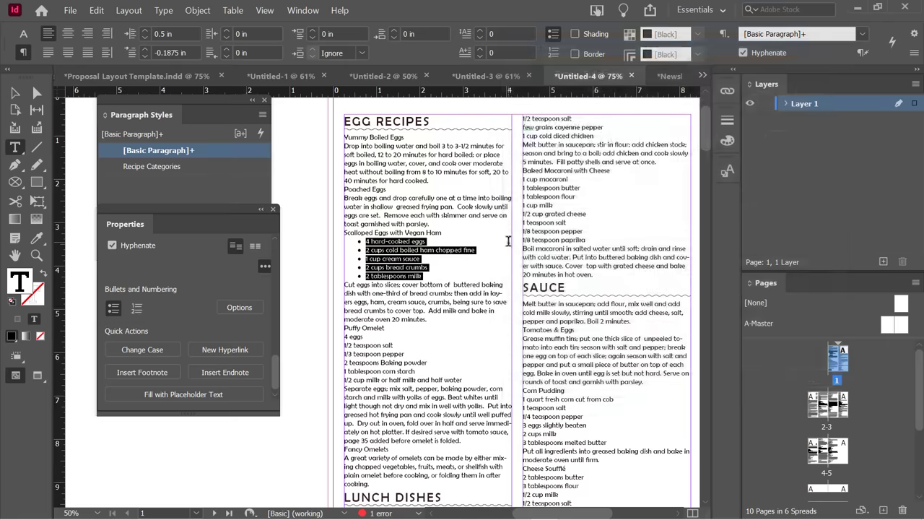
# Save the bulleted Scalloped Eggs ingredients' formatting as a paragraph style named Bullets.
pyautogui.moveTo(202, 212); pyautogui.dragTo(190, 329)
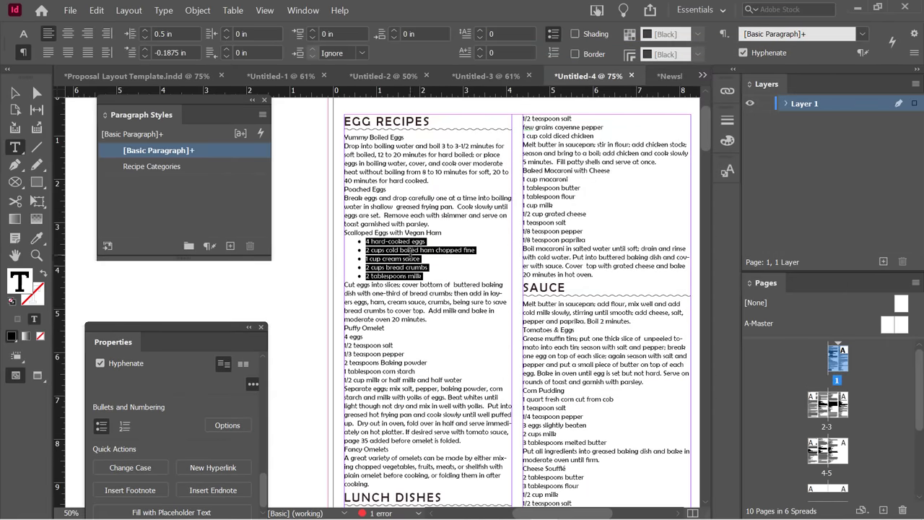
pyautogui.click(243, 224)
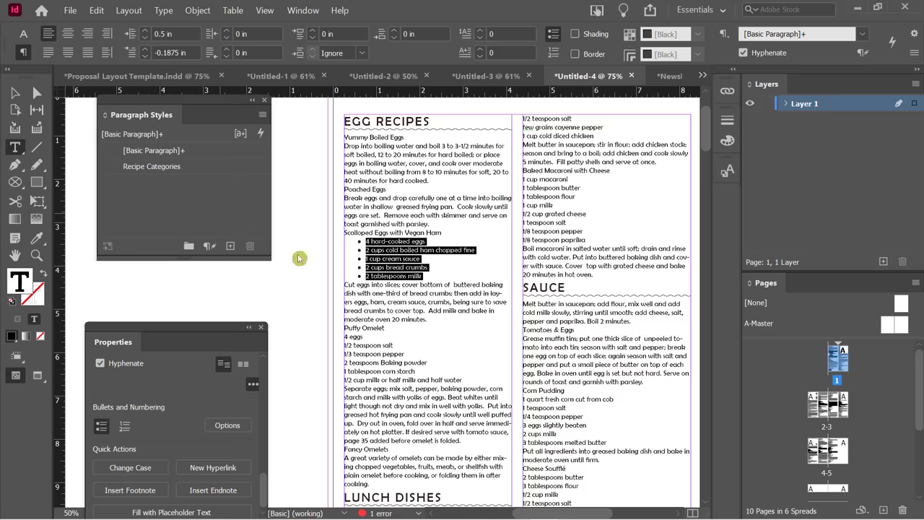
pyautogui.click(413, 241)
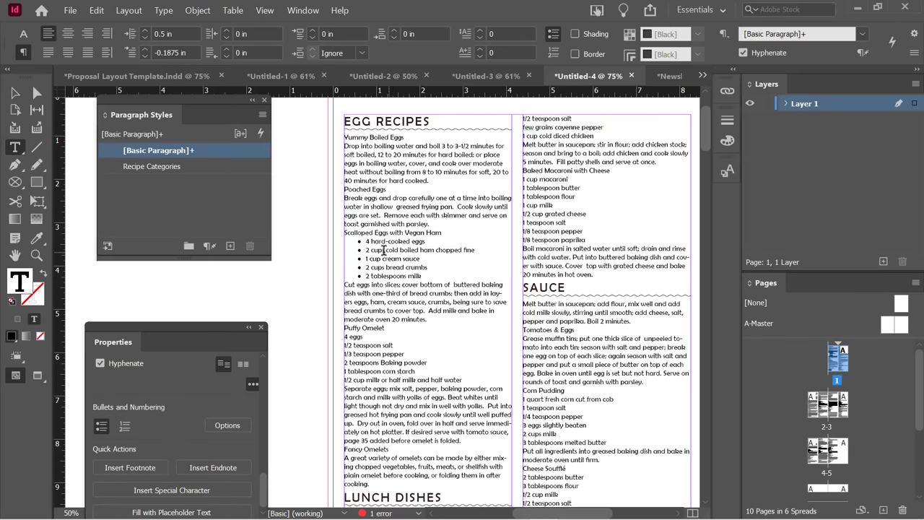
pyautogui.keyDown('alt'); pyautogui.click(230, 247); pyautogui.keyUp('alt')
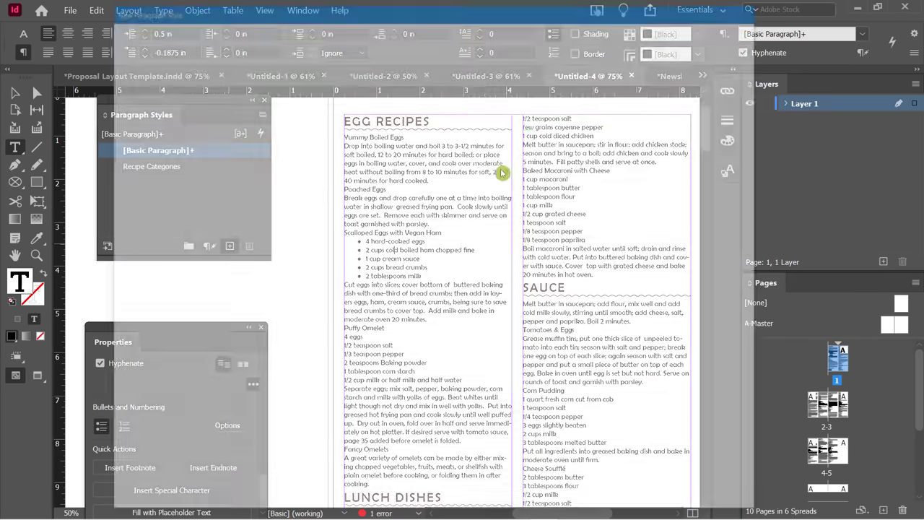
pyautogui.write('Bullets')
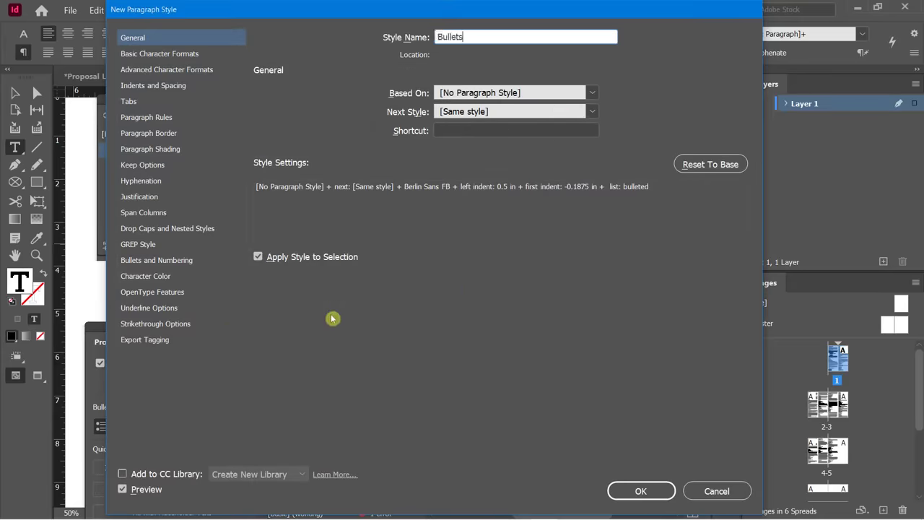
pyautogui.click(635, 497)
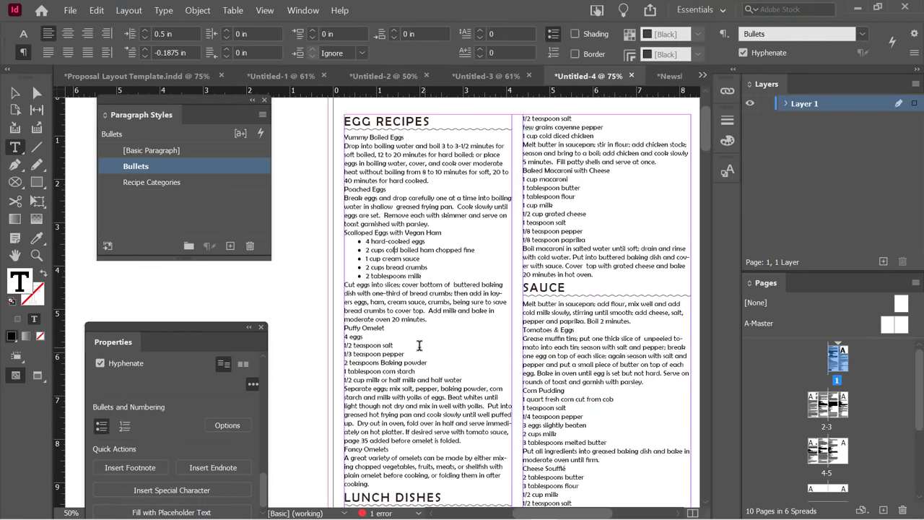
# Apply the Bullets style to the Puffy Omelet and Baked Macaroni with Cheese ingredient lines.
pyautogui.scroll(-2, 415, 340)
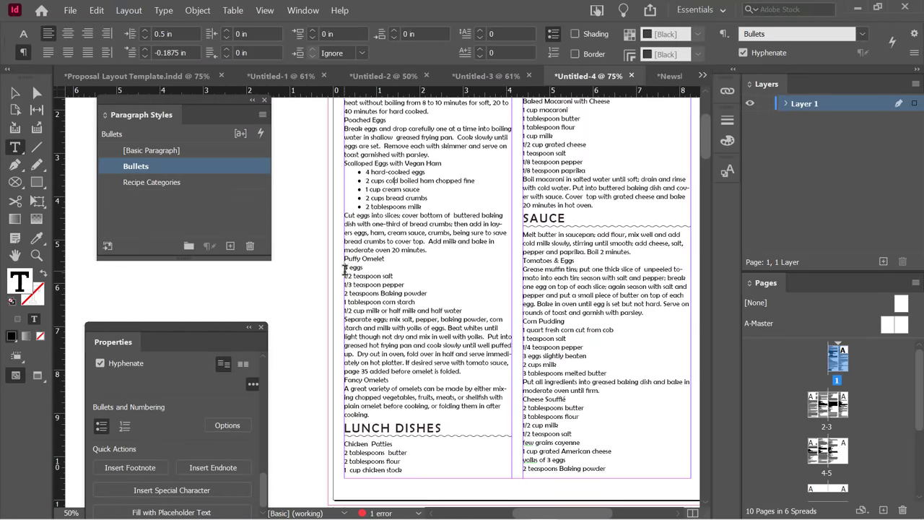
pyautogui.moveTo(344, 266); pyautogui.dragTo(390, 310)
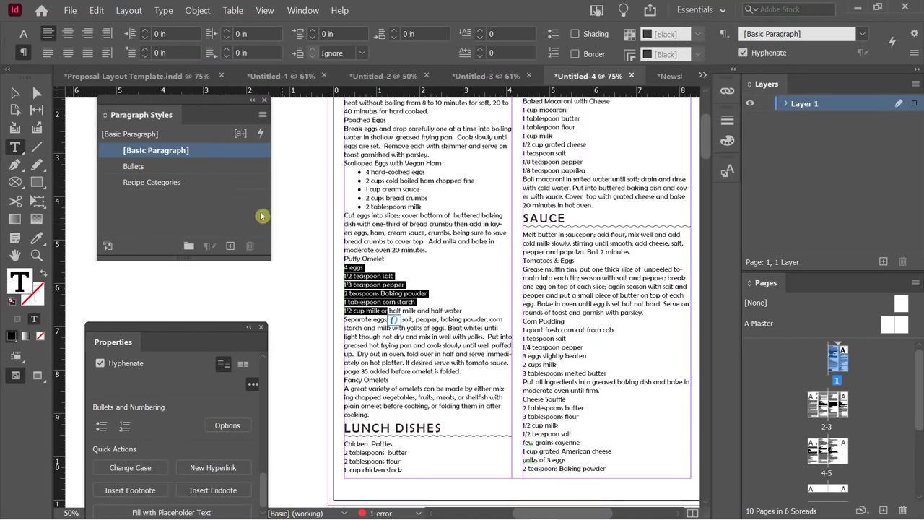
pyautogui.click(145, 167)
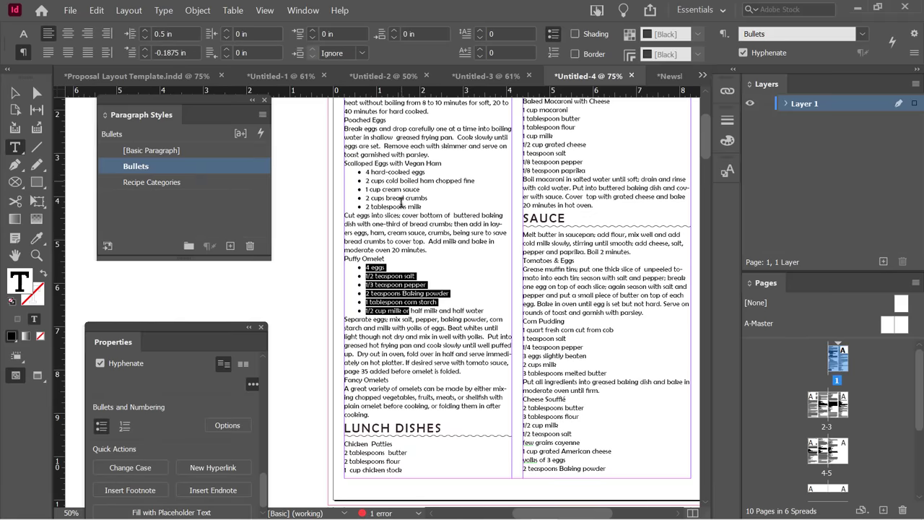
pyautogui.scroll(4, 423, 280)
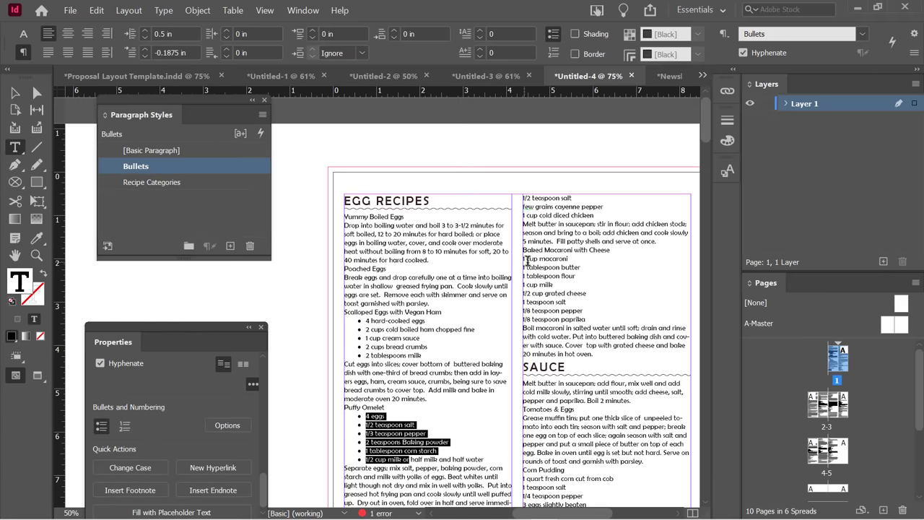
pyautogui.moveTo(529, 258); pyautogui.dragTo(572, 320)
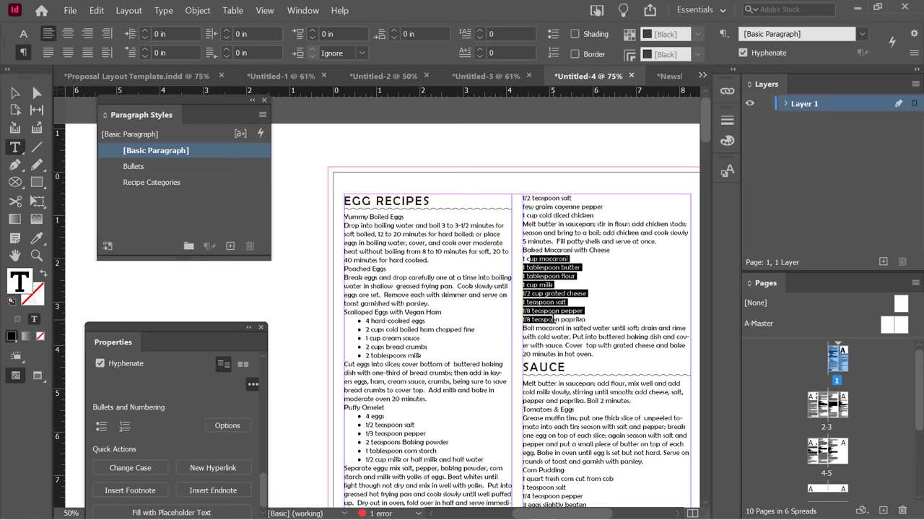
pyautogui.click(193, 168)
pyautogui.click(549, 268)
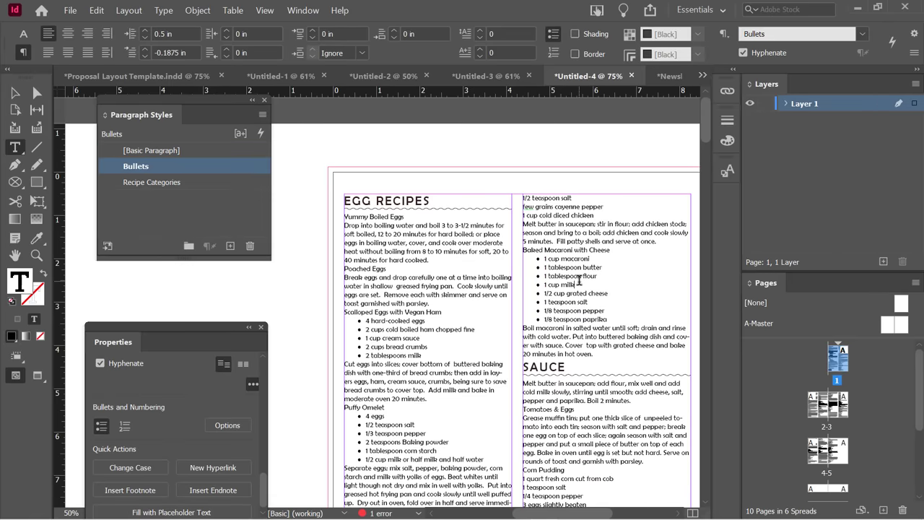
pyautogui.scroll(-2, 579, 279)
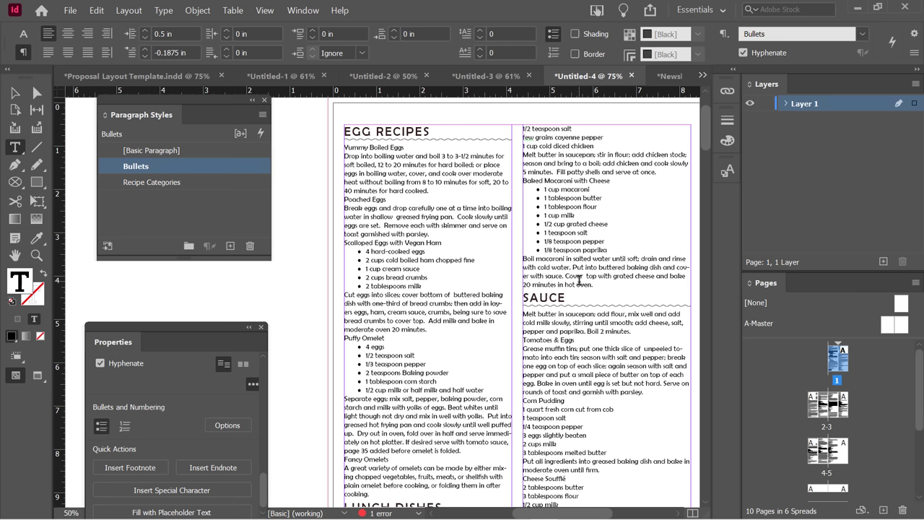
pyautogui.moveTo(139, 222); pyautogui.dragTo(128, 240)
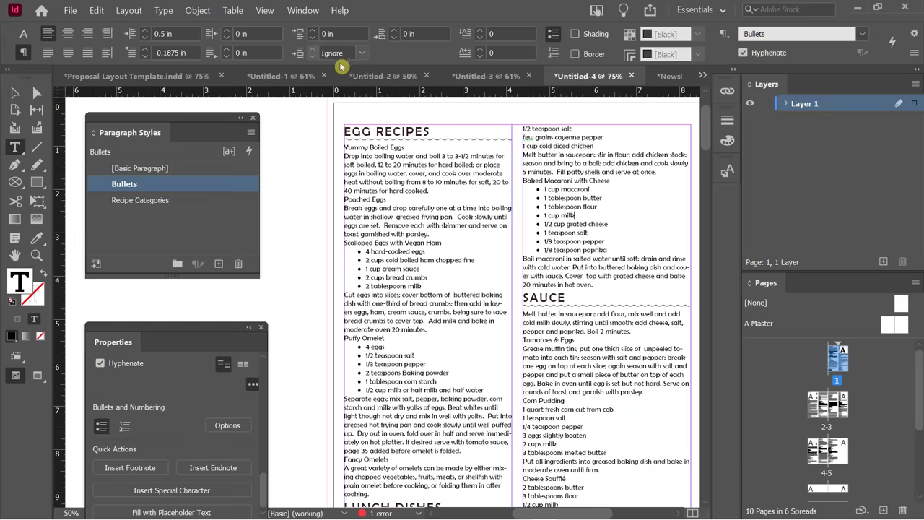
# View the Newsletter Template and collapse its BODY TEXT and TITLES AND HEADERS style groups.
pyautogui.click(127, 77)
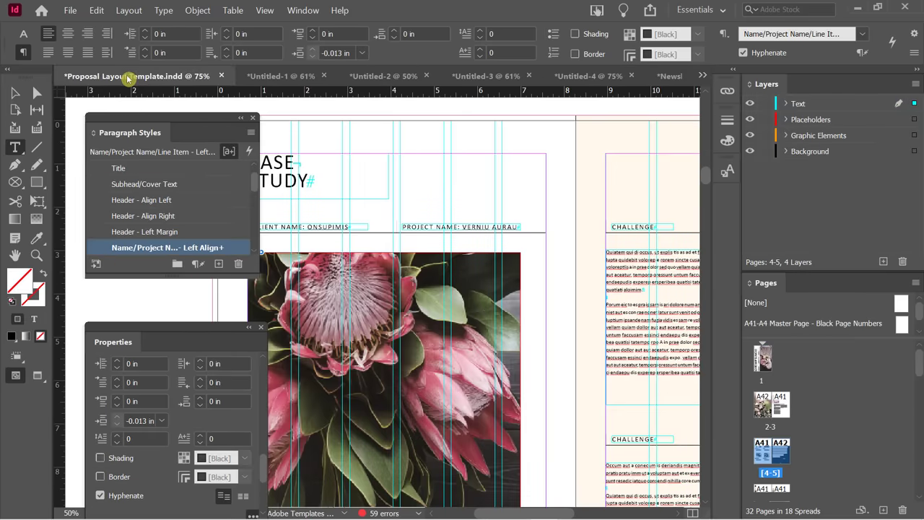
pyautogui.click(668, 75)
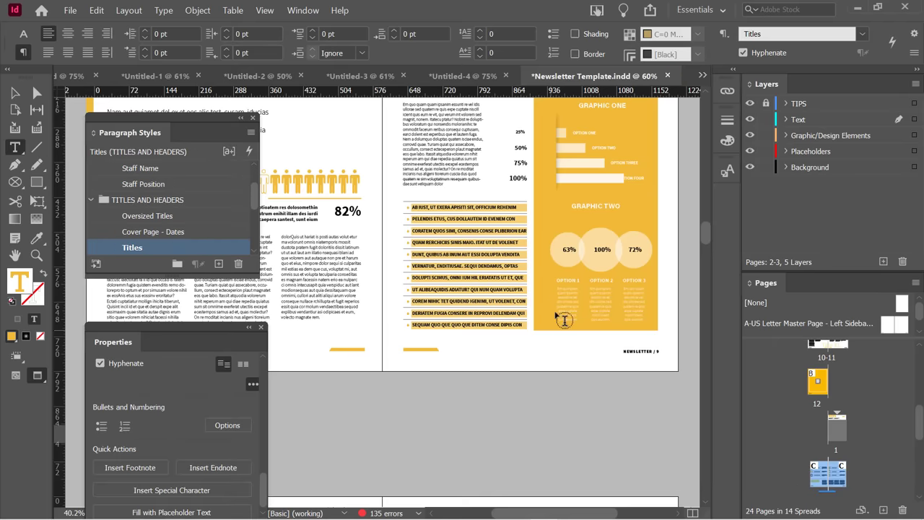
pyautogui.moveTo(181, 119); pyautogui.dragTo(584, 133)
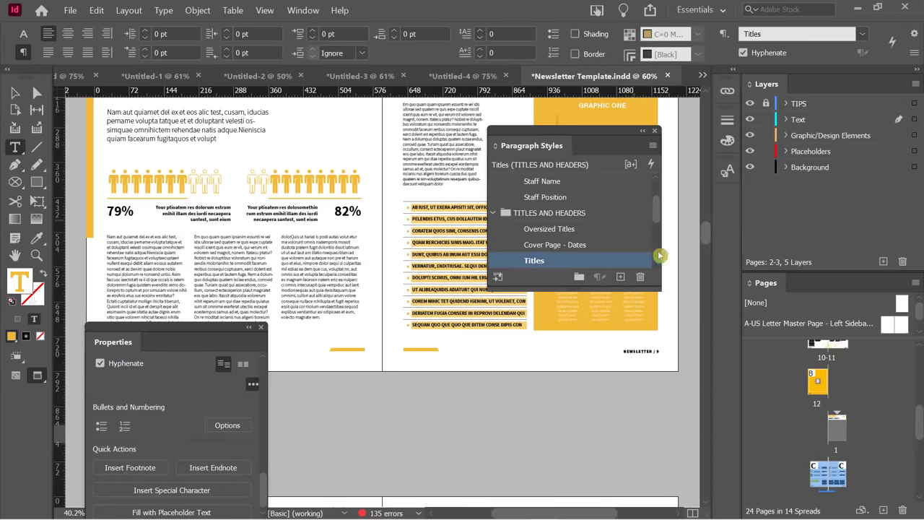
pyautogui.moveTo(655, 189); pyautogui.dragTo(658, 192)
pyautogui.click(493, 197)
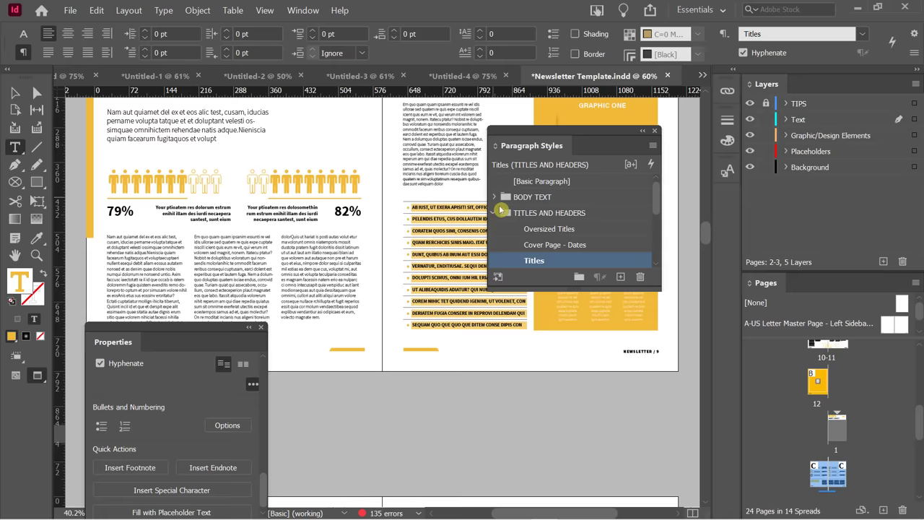
pyautogui.click(495, 213)
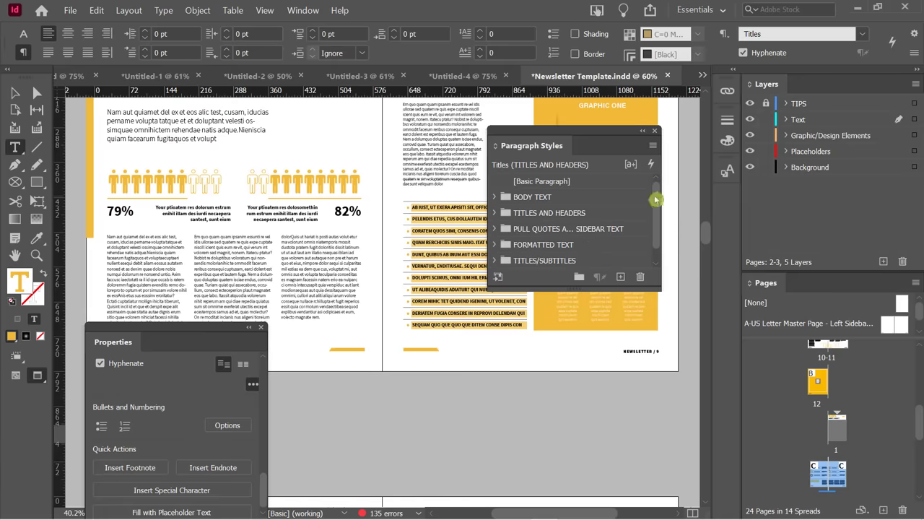
# Select the Pull Quote/Description Text style under SPECIAL TEXT, then return to Untitled-4.
pyautogui.moveTo(615, 292); pyautogui.dragTo(603, 340)
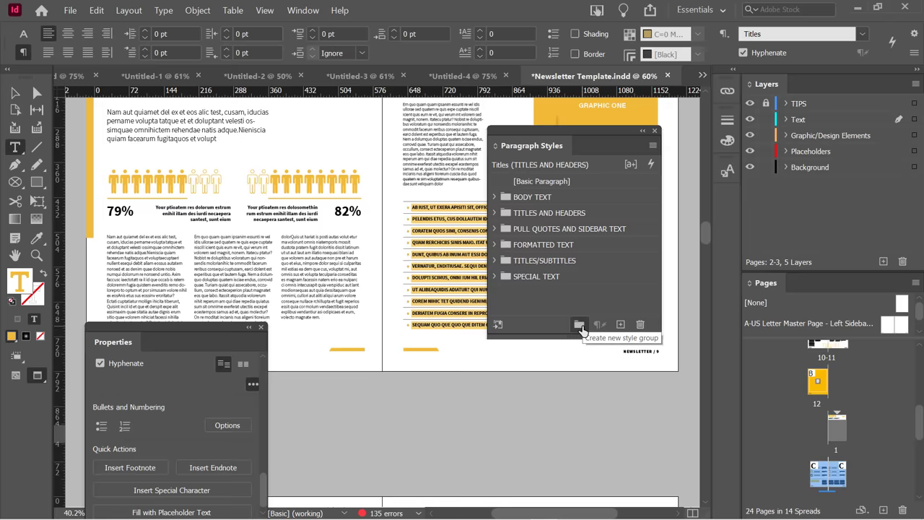
pyautogui.click(494, 277)
pyautogui.click(549, 292)
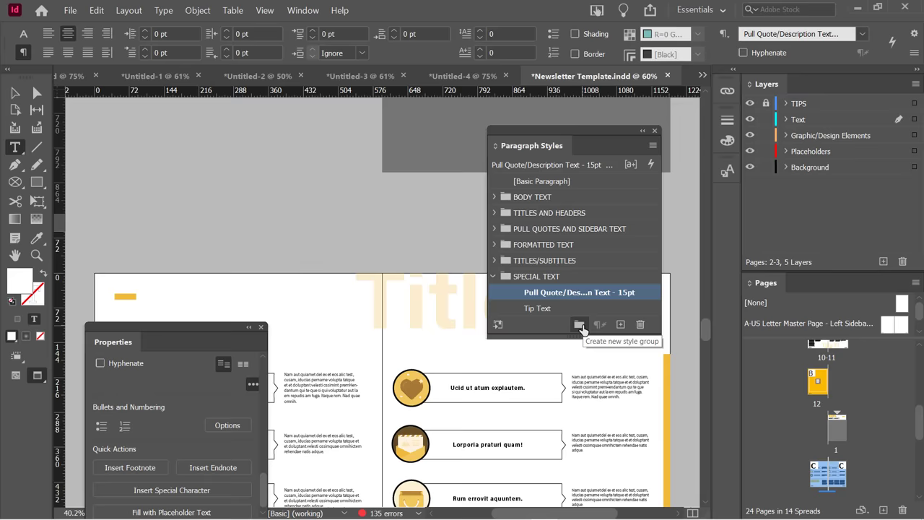
pyautogui.click(452, 78)
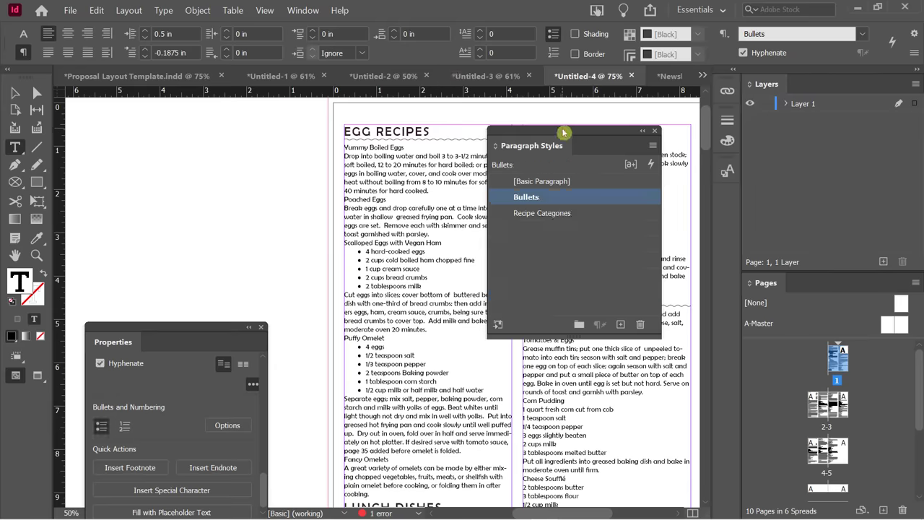
# Put the Bullets and Recipe Categories paragraph styles into a new style group named 'Basic Styles'.
pyautogui.moveTo(557, 134); pyautogui.dragTo(219, 113)
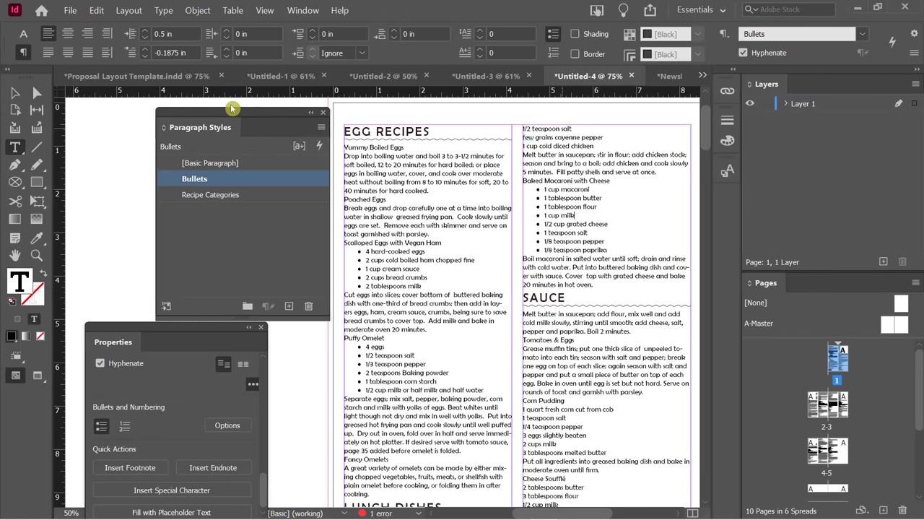
pyautogui.keyDown('shift'); pyautogui.click(219, 195); pyautogui.keyUp('shift')
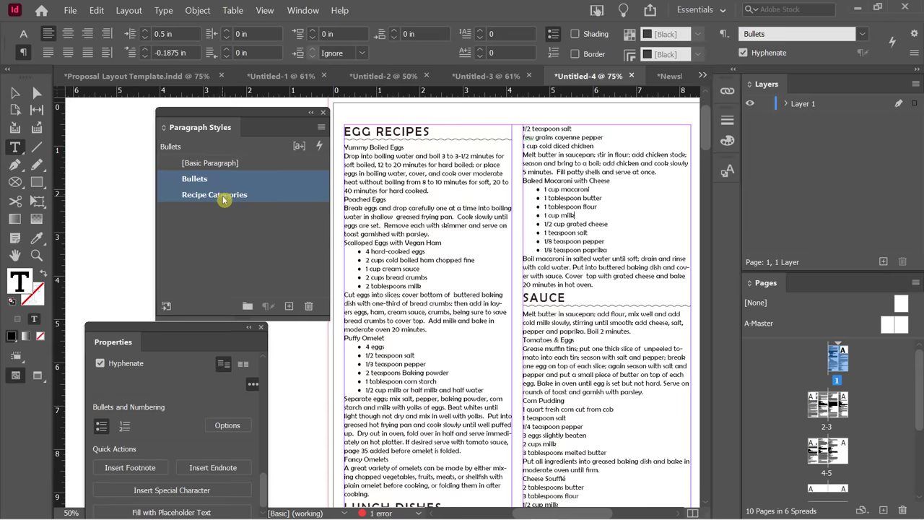
pyautogui.click(247, 305)
pyautogui.moveTo(214, 190); pyautogui.dragTo(212, 208)
pyautogui.click(215, 180)
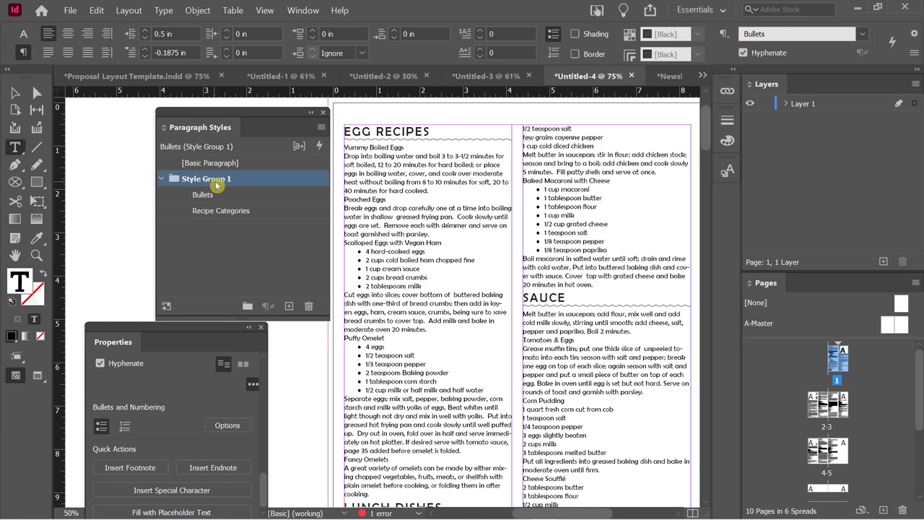
pyautogui.click(215, 179)
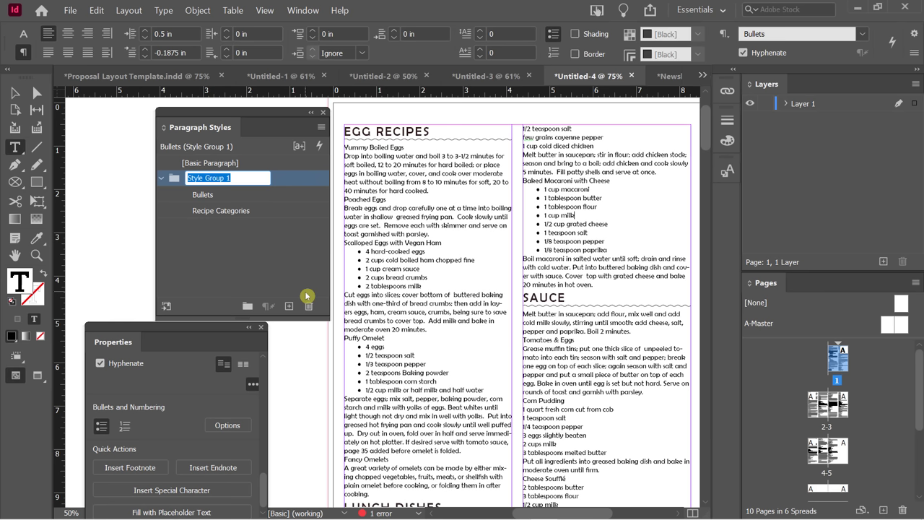
pyautogui.write('Basic')
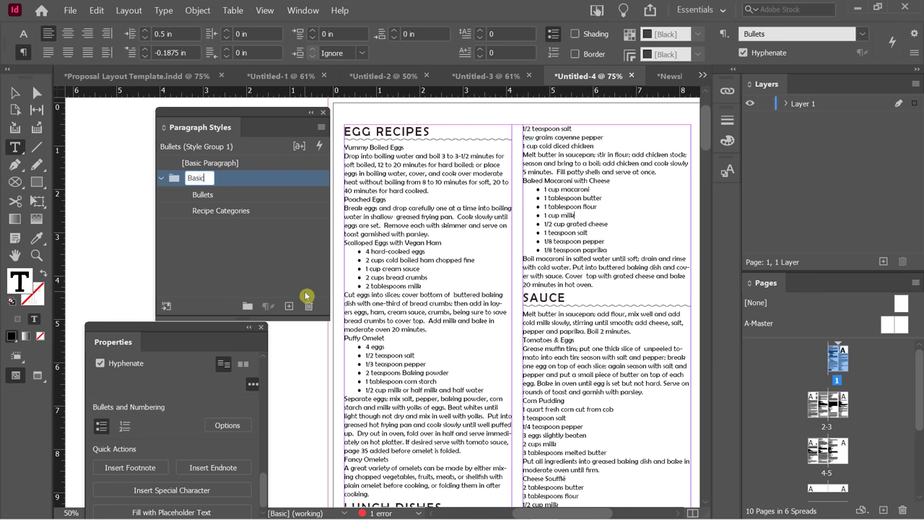
pyautogui.write(' Styles')
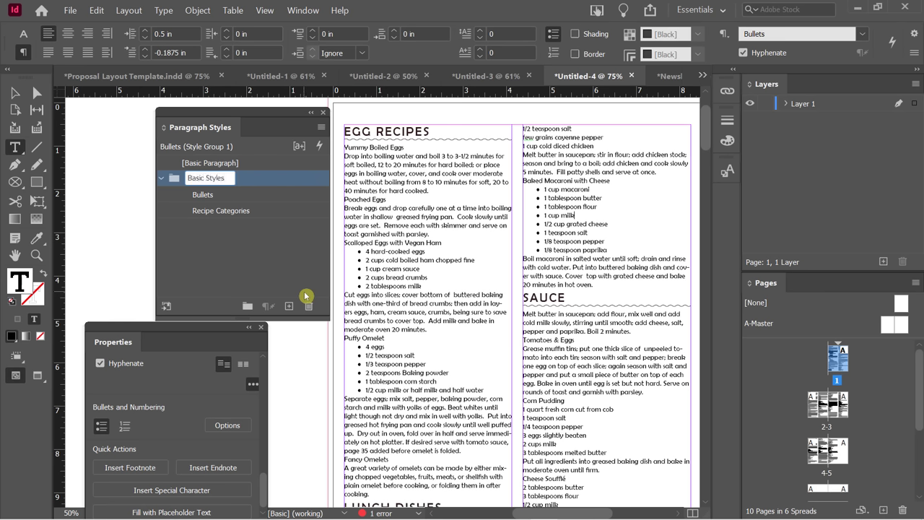
pyautogui.press('Return')
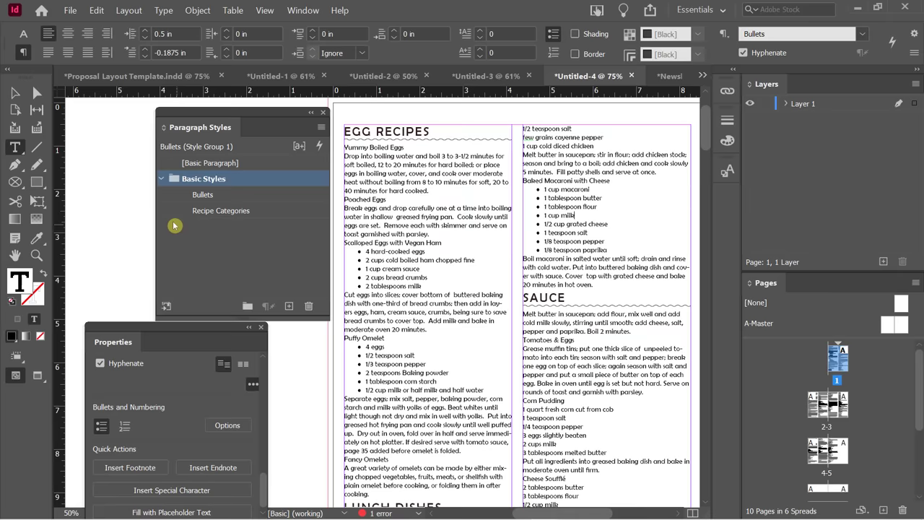
pyautogui.click(162, 179)
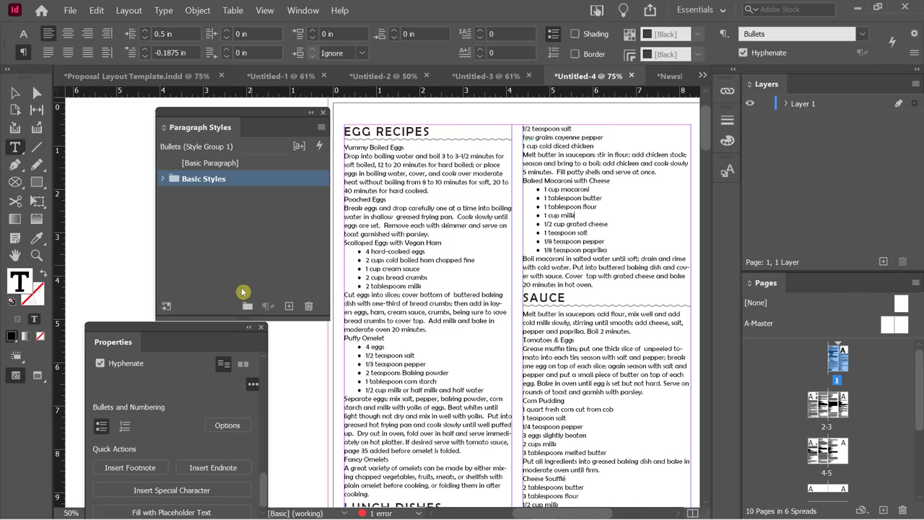
# Add two new empty paragraph style groups and select Style Group 1.
pyautogui.click(246, 306)
pyautogui.click(247, 305)
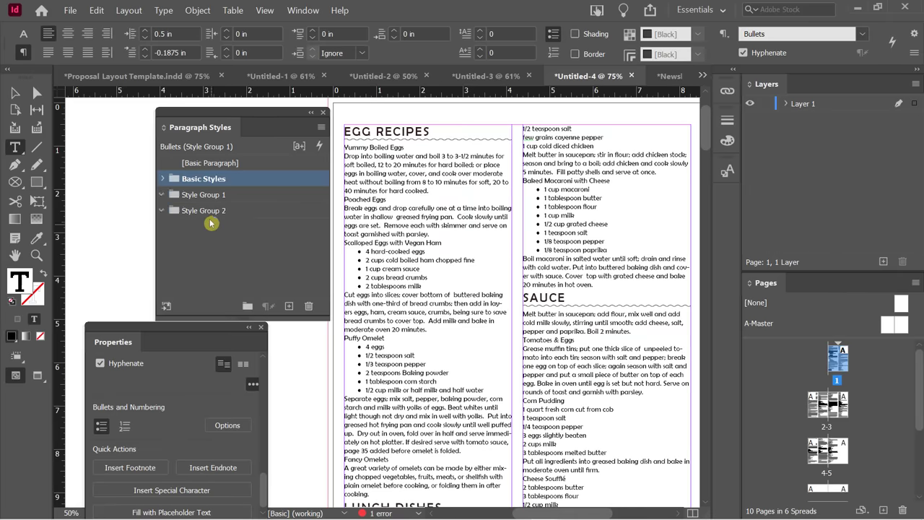
pyautogui.click(202, 194)
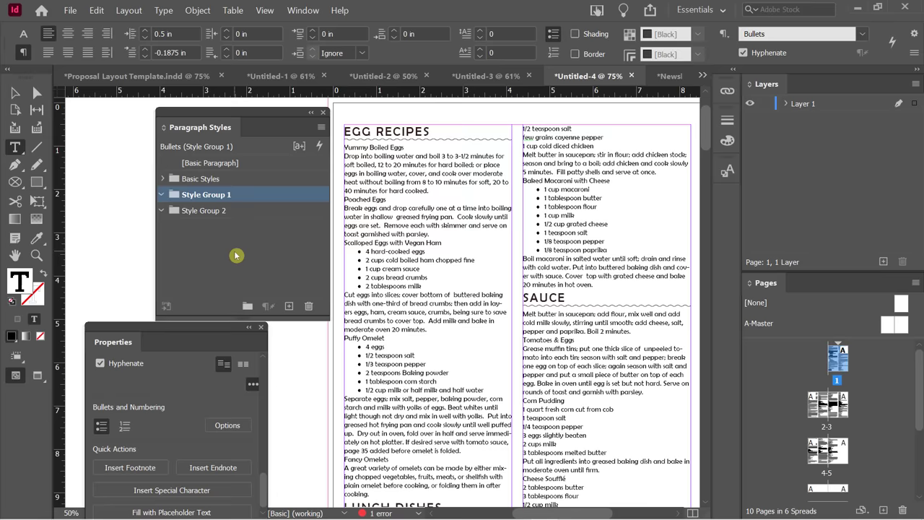
# Switch to the Newsletter Template document and collapse its SPECIAL TEXT paragraph style group.
pyautogui.click(667, 77)
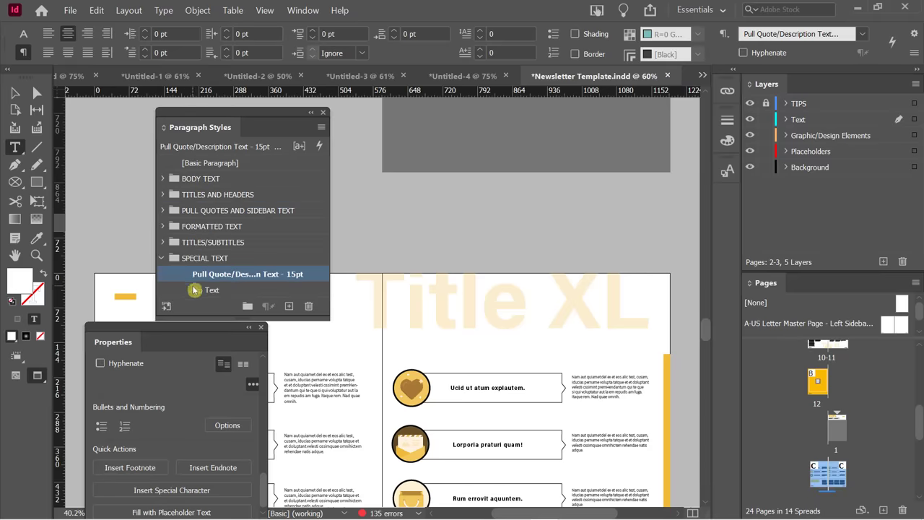
pyautogui.click(165, 259)
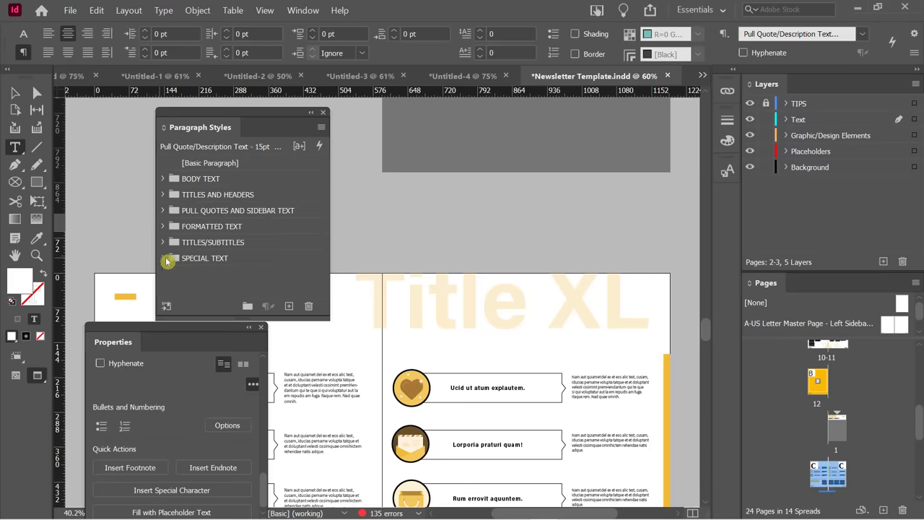
pyautogui.click(202, 280)
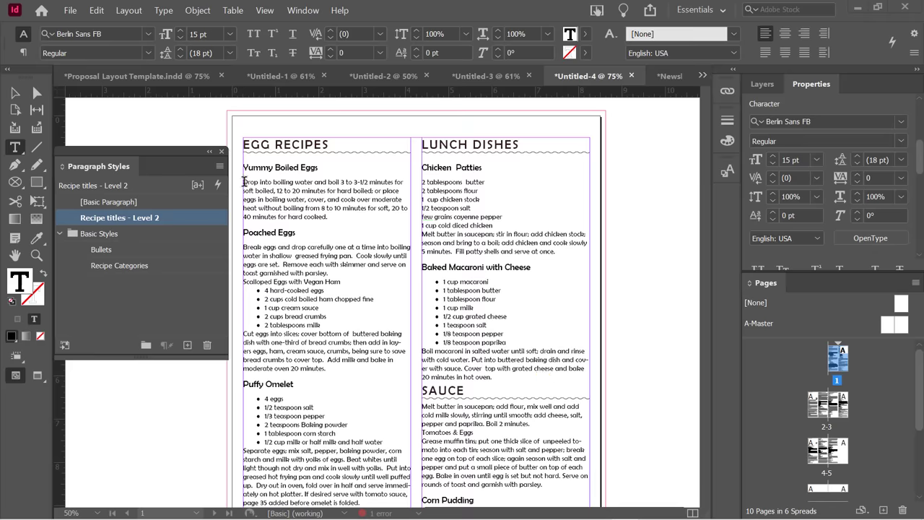
# In the egg recipes document, select the word 'eggs' in the first recipe's third line.
pyautogui.moveTo(243, 182); pyautogui.dragTo(351, 214)
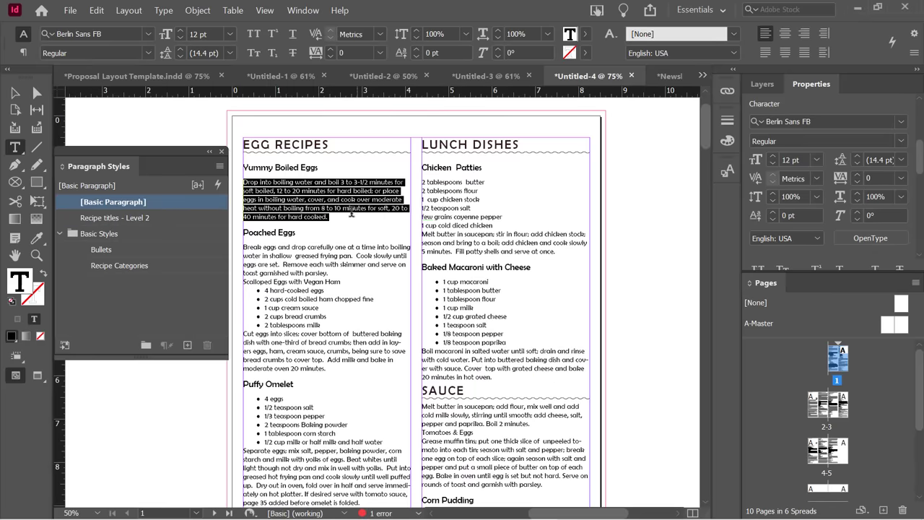
pyautogui.click(307, 191)
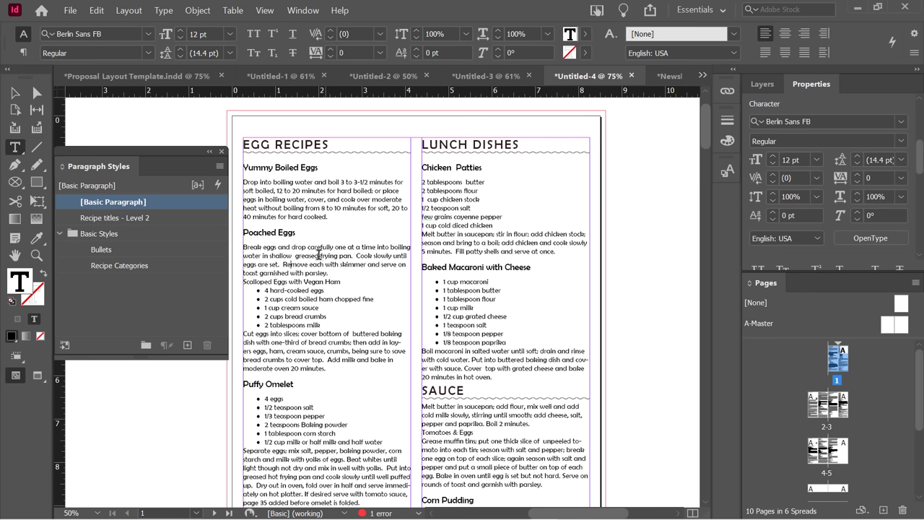
pyautogui.doubleClick(250, 199)
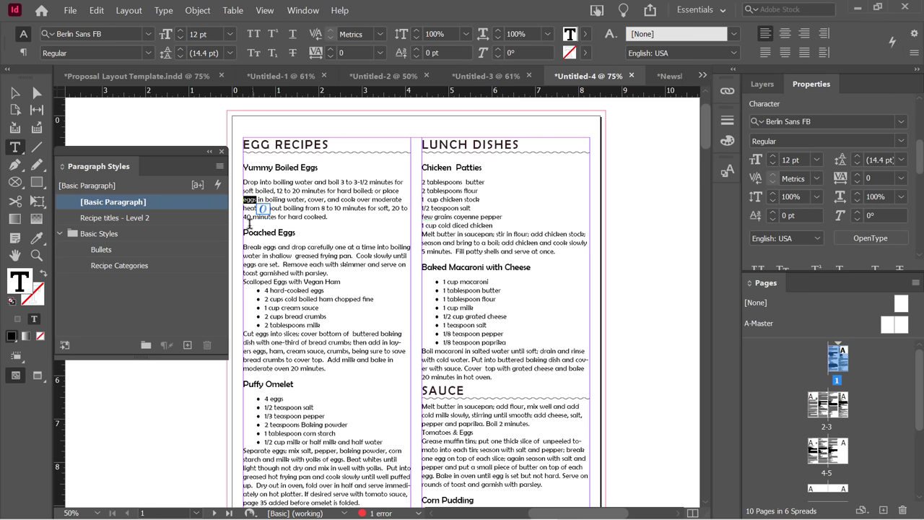
# Make the selected 'eggs' Bold and give it the dark red fill 800000 (R 128).
pyautogui.click(147, 53)
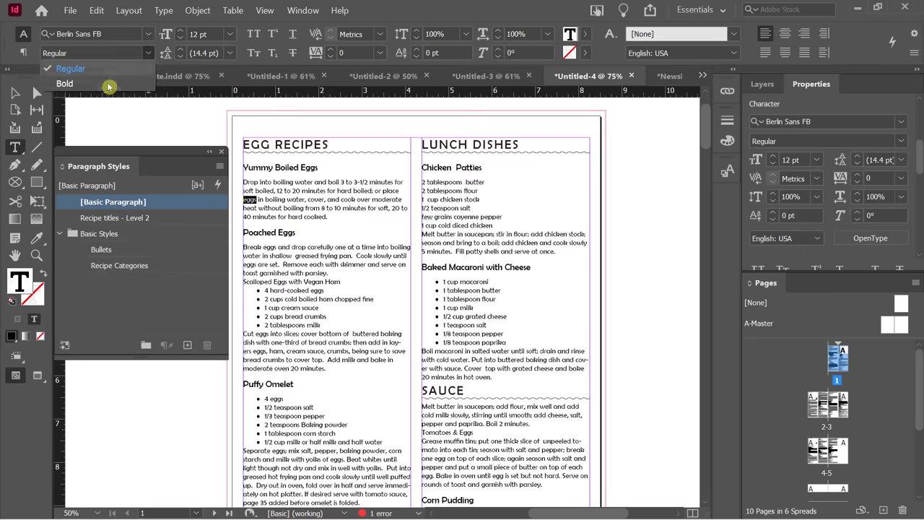
pyautogui.click(101, 87)
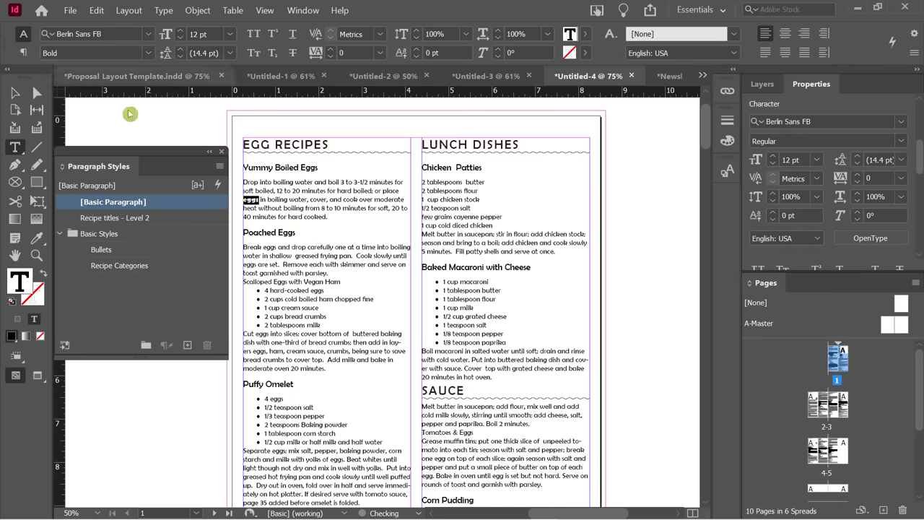
pyautogui.doubleClick(22, 285)
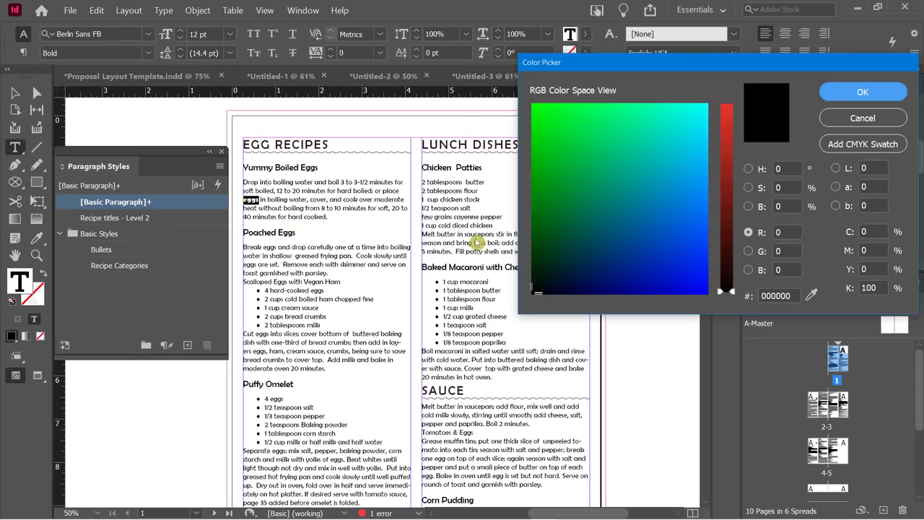
pyautogui.click(725, 198)
pyautogui.click(848, 94)
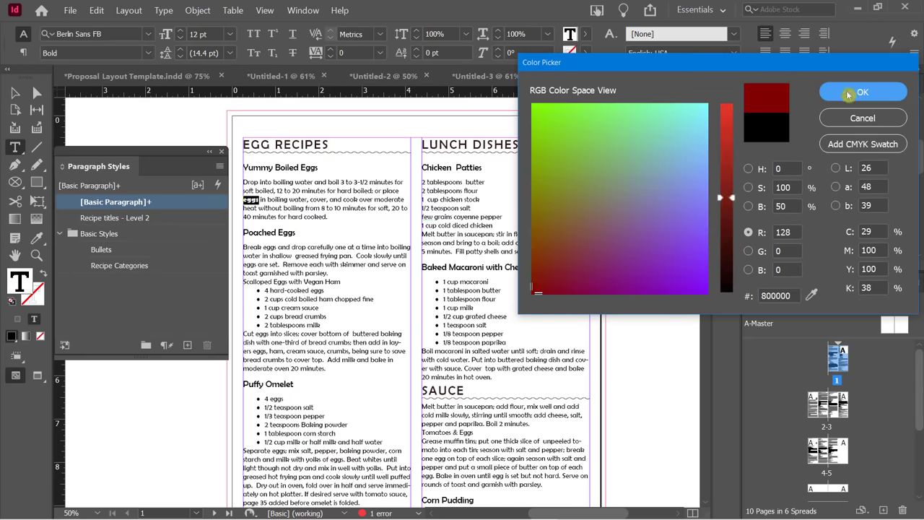
pyautogui.click(848, 93)
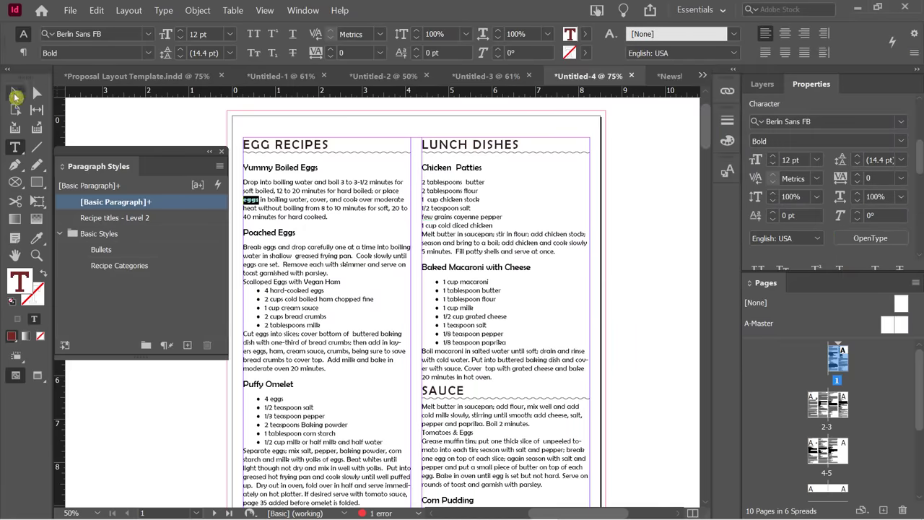
# Reselect the word 'eggs' in the recipe frame and move the Paragraph Styles panel to the right.
pyautogui.click(15, 95)
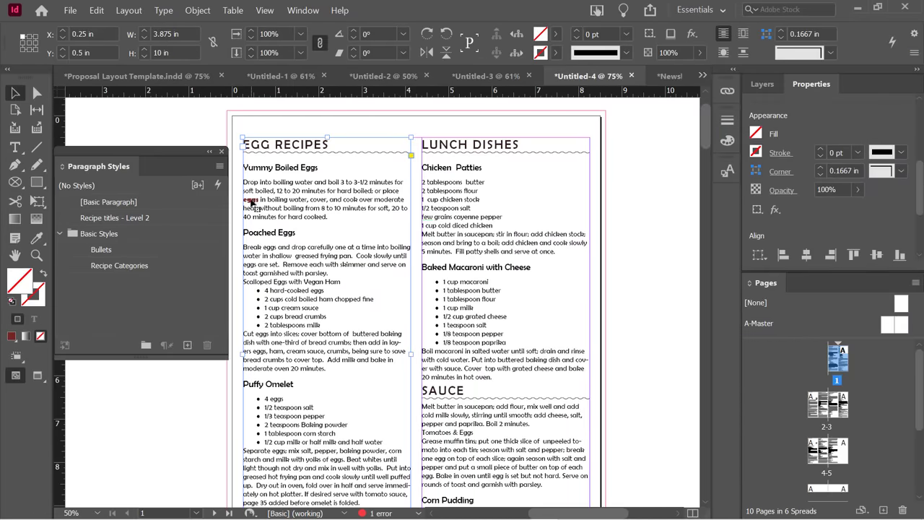
pyautogui.doubleClick(251, 202)
pyautogui.doubleClick(251, 201)
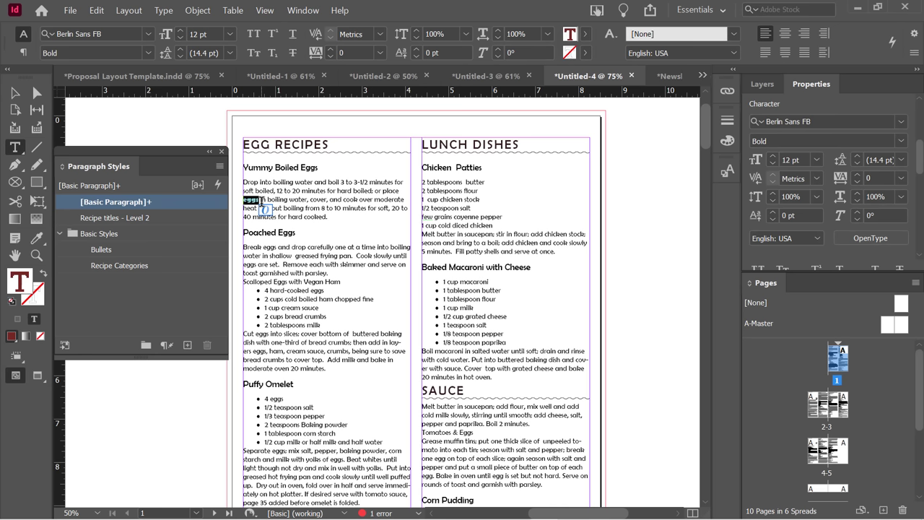
pyautogui.moveTo(167, 152); pyautogui.dragTo(723, 200)
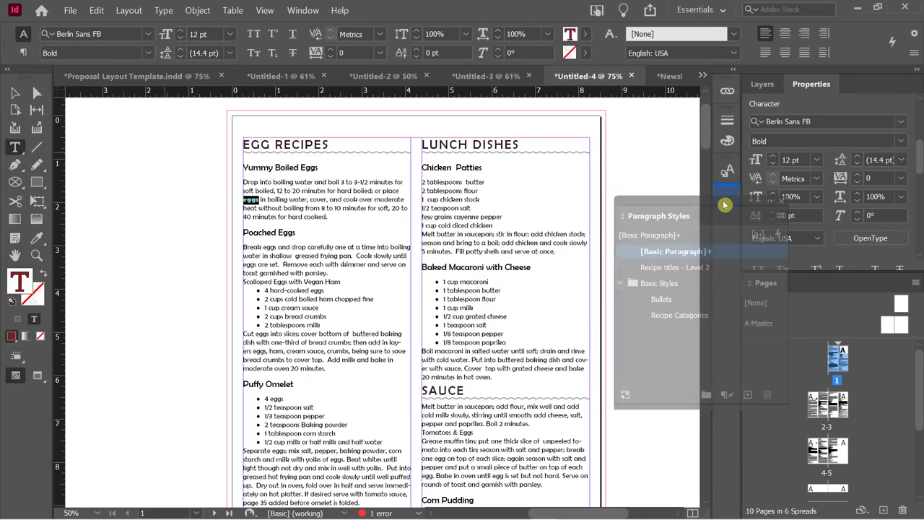
# Dock the Paragraph Styles panel and bring the Character Styles panel over the page.
pyautogui.click(303, 10)
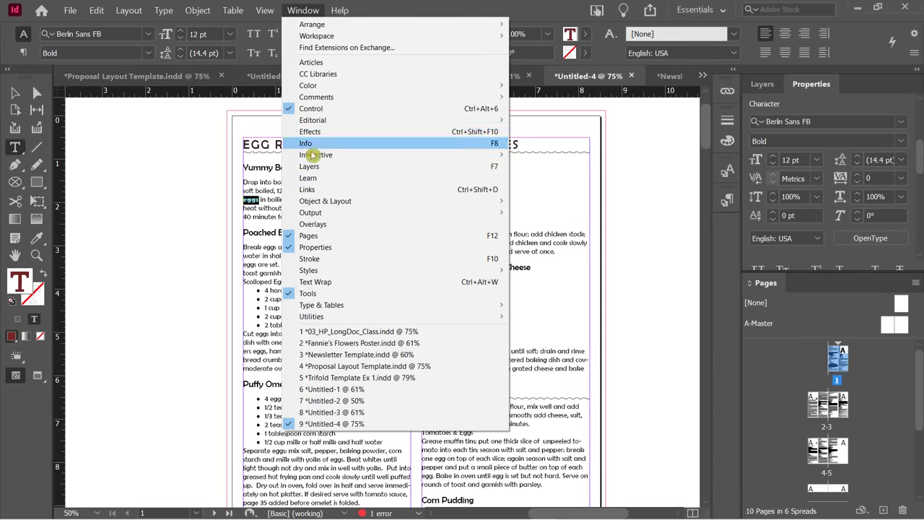
pyautogui.moveTo(326, 271)
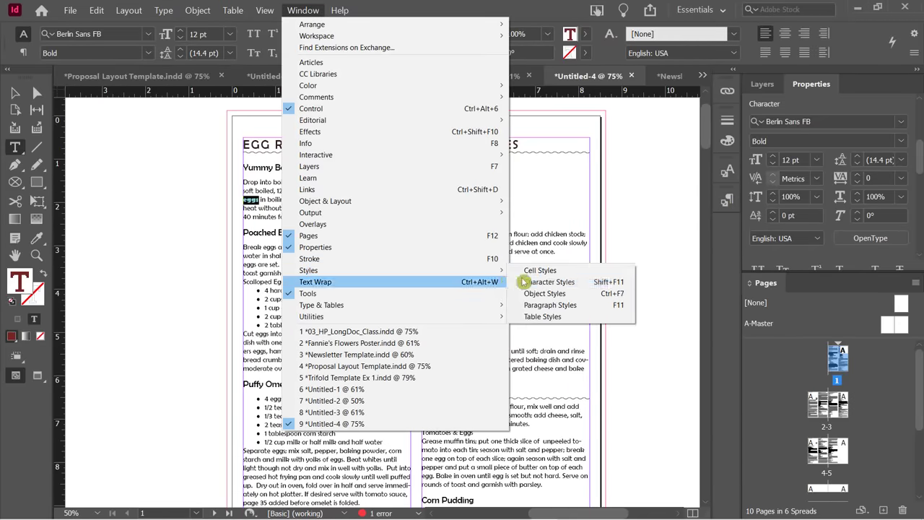
pyautogui.click(551, 285)
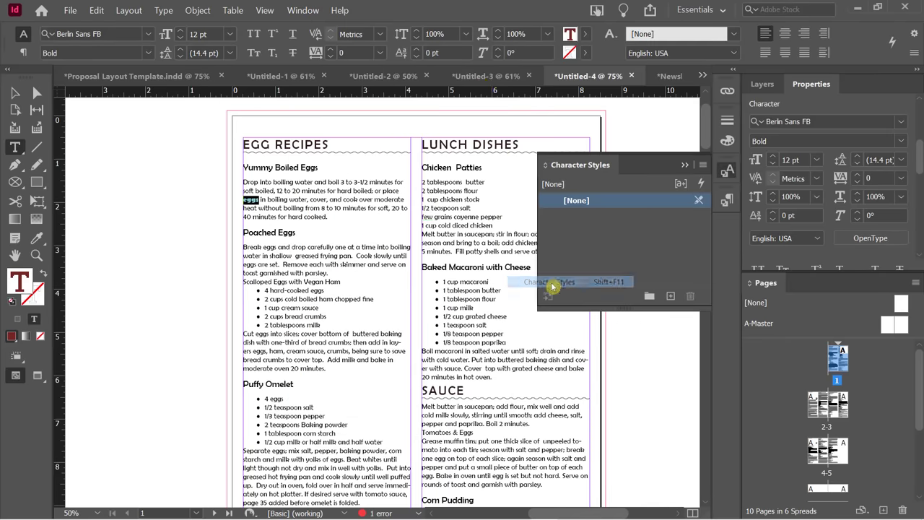
pyautogui.moveTo(549, 158); pyautogui.dragTo(116, 141)
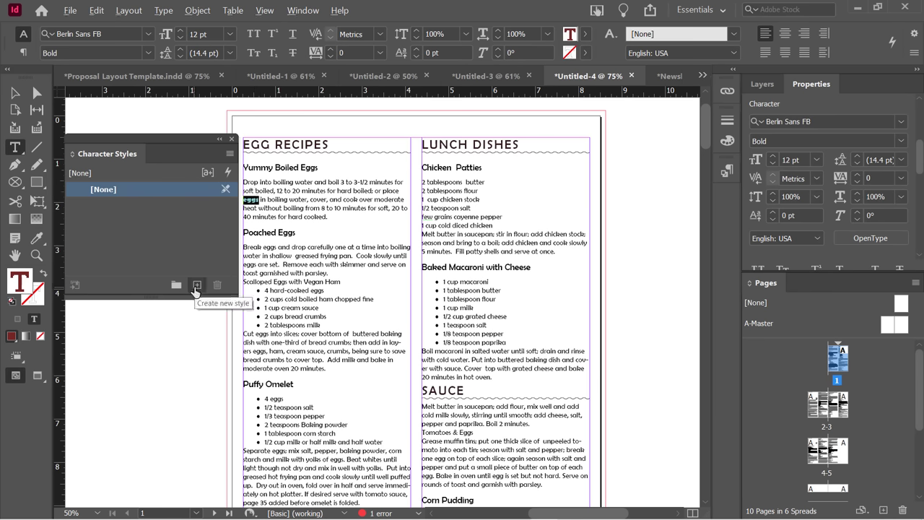
# Create a new character style named 'eggs' from the bold dark red word.
pyautogui.keyDown('alt'); pyautogui.click(196, 286); pyautogui.keyUp('alt')
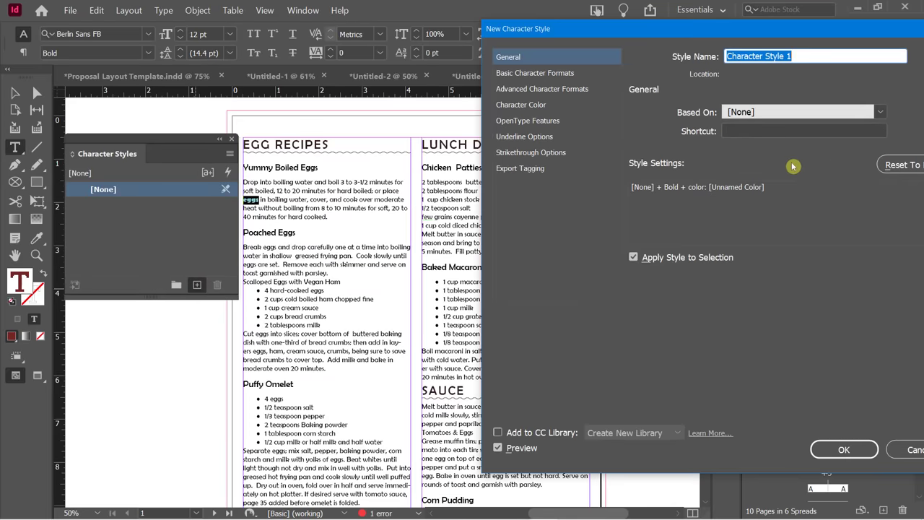
pyautogui.write('eggs')
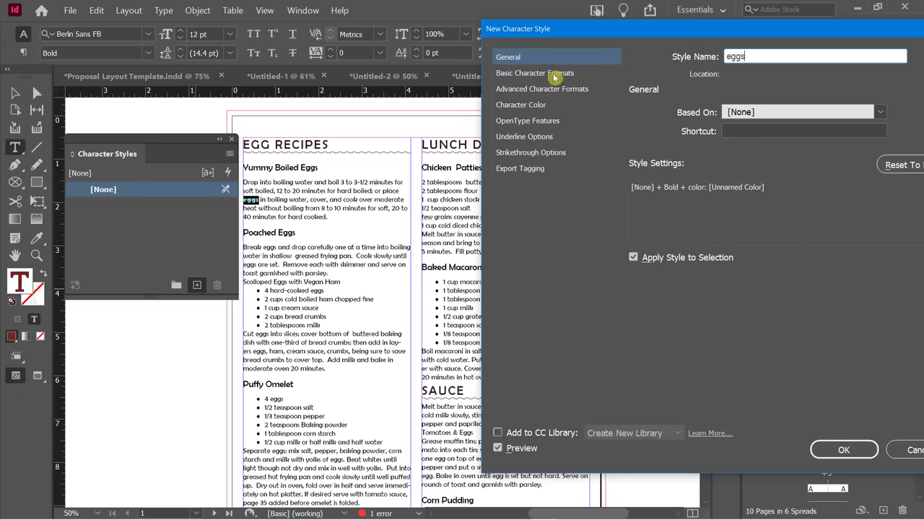
pyautogui.click(839, 450)
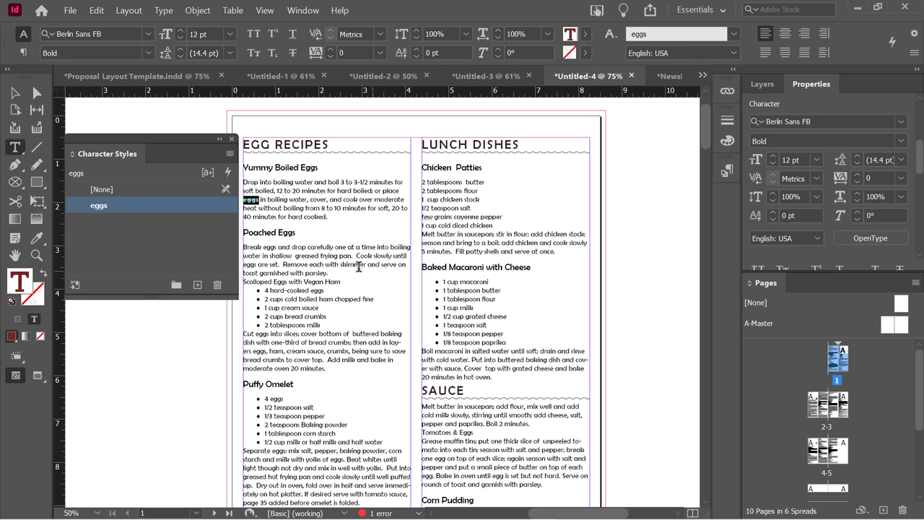
# Undo the eggs styling accidentally applied to the word 'hard', then deselect it.
pyautogui.click(186, 223)
pyautogui.doubleClick(295, 217)
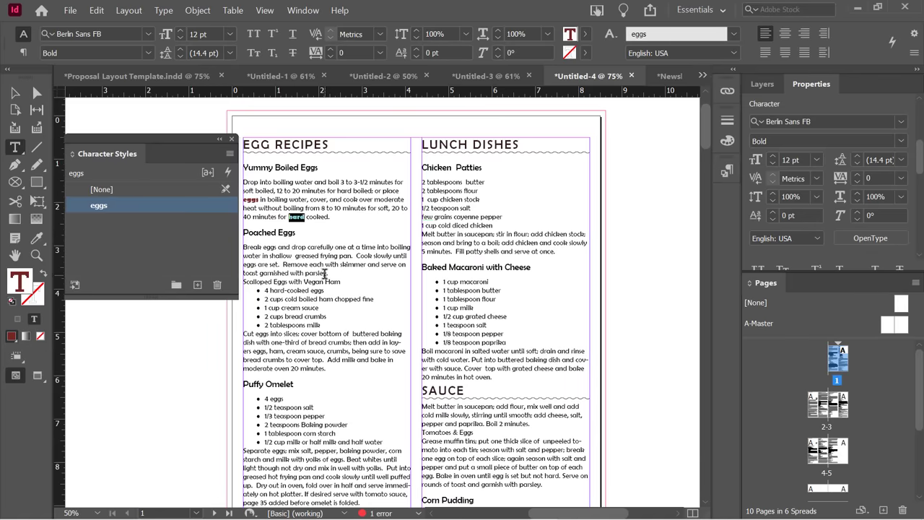
pyautogui.hotkey('ctrl', 'z')
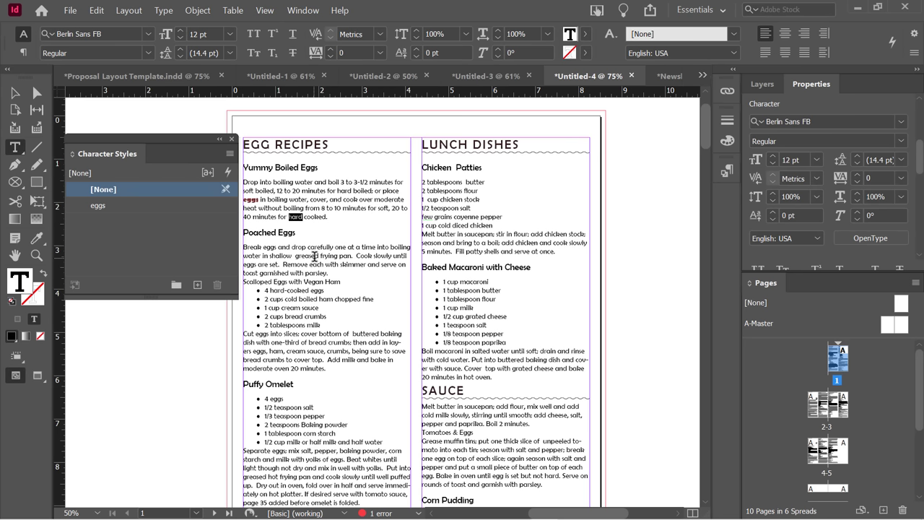
pyautogui.click(324, 216)
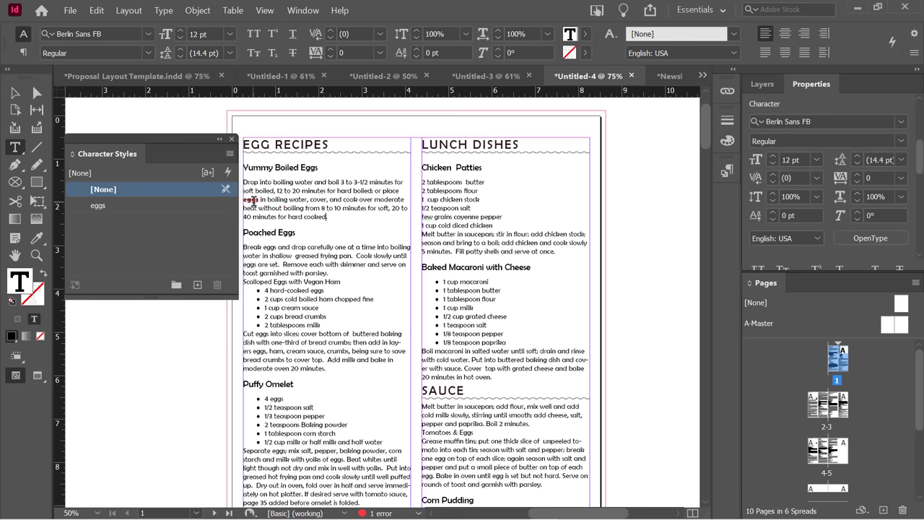
# Set Find/Change to search 'eggs' case-sensitively with an empty Change to field, then open Change Format.
pyautogui.click(115, 173)
pyautogui.click(96, 11)
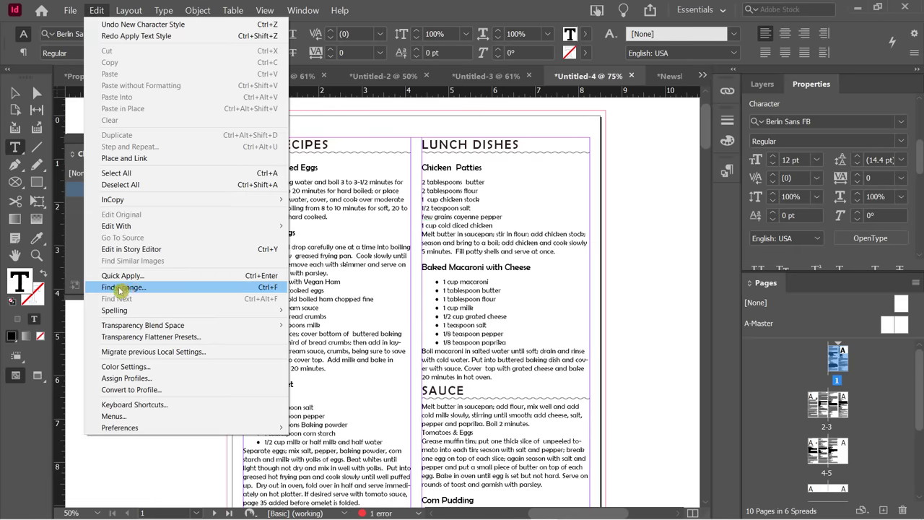
pyautogui.click(260, 290)
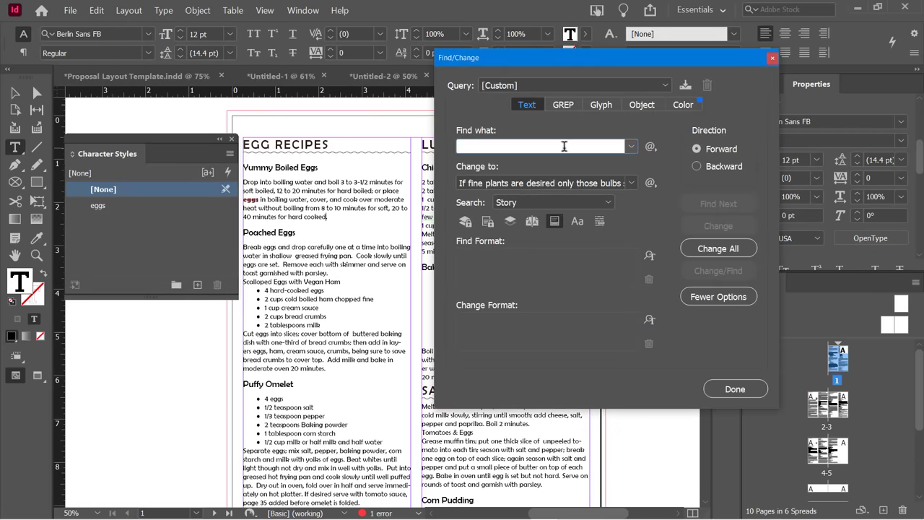
pyautogui.write('eggs')
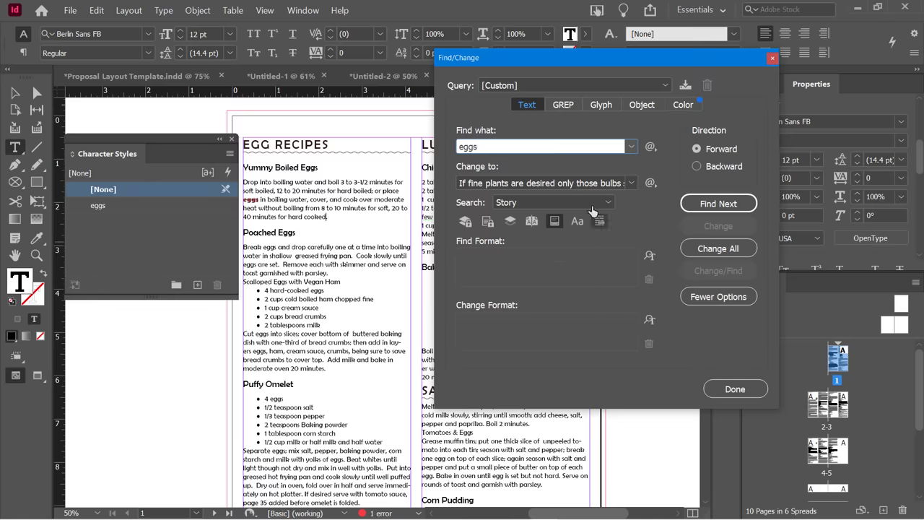
pyautogui.click(487, 183)
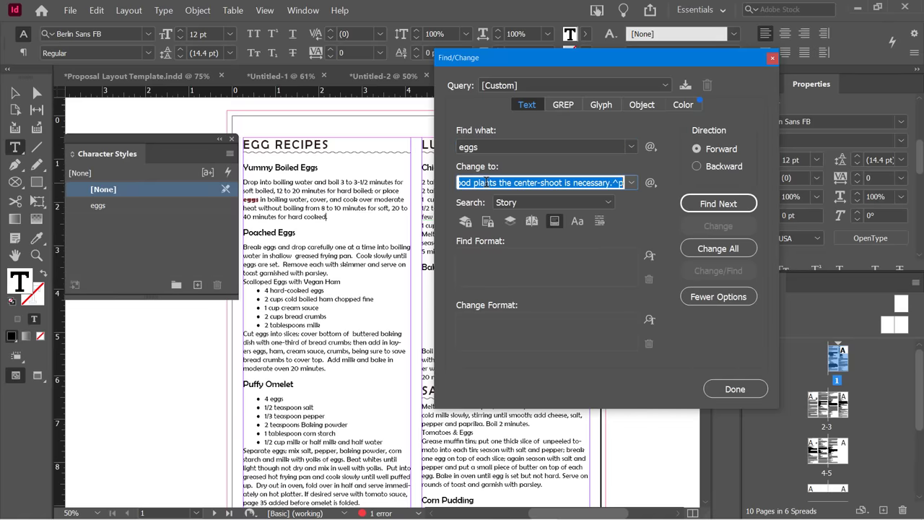
pyautogui.press('BackSpace')
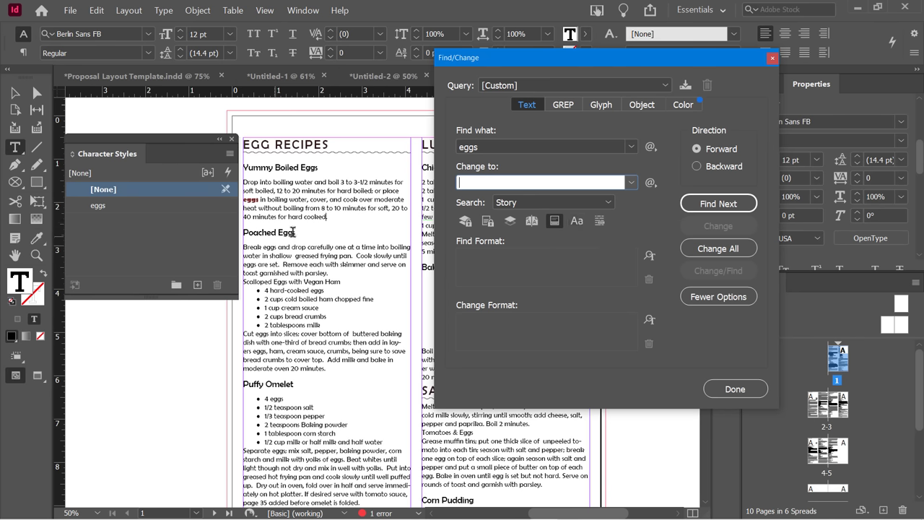
pyautogui.click(576, 222)
pyautogui.click(572, 270)
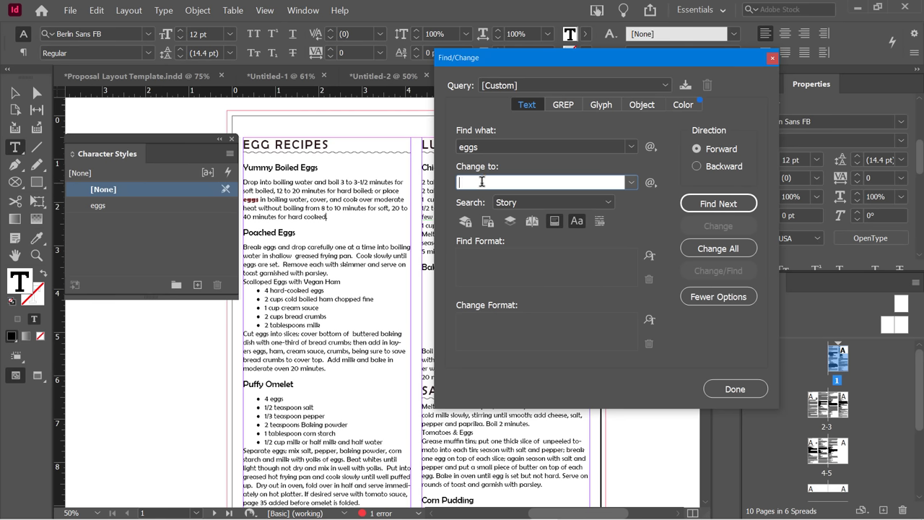
pyautogui.click(649, 321)
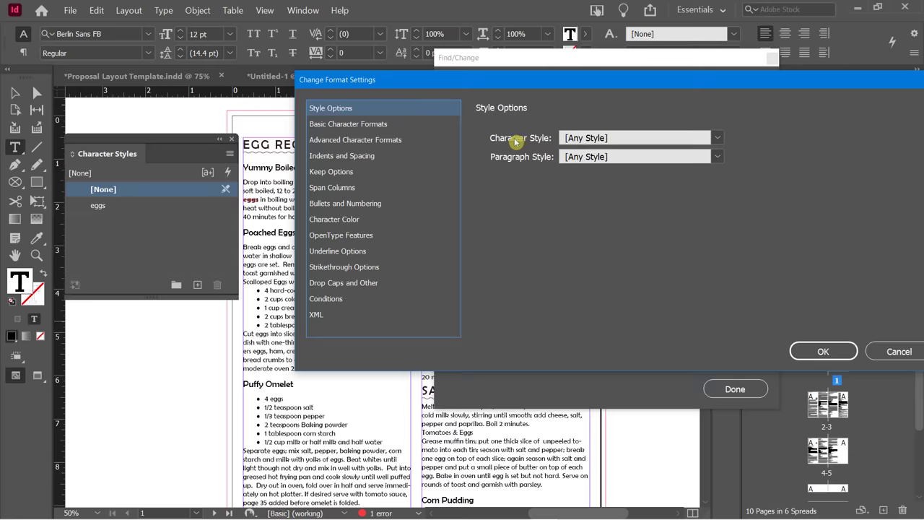
# Set the replacement formatting to Character Style: eggs.
pyautogui.click(580, 143)
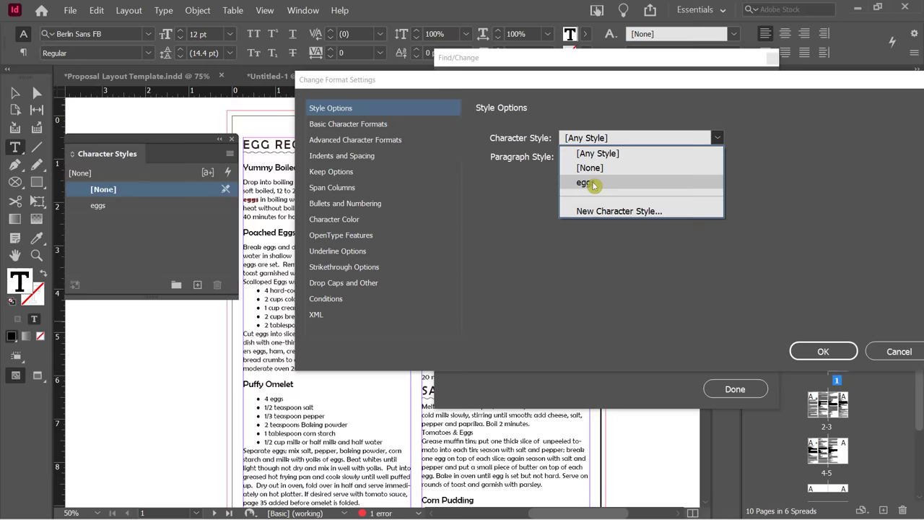
pyautogui.click(592, 184)
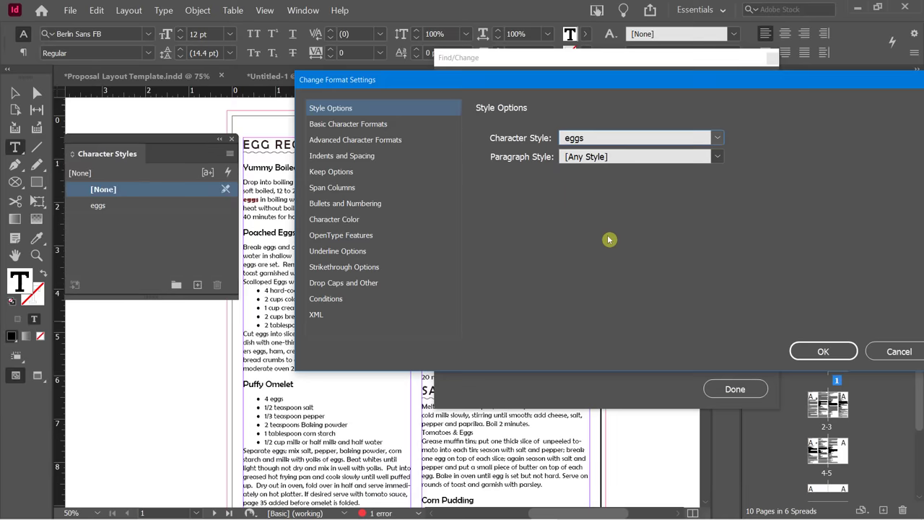
pyautogui.click(819, 351)
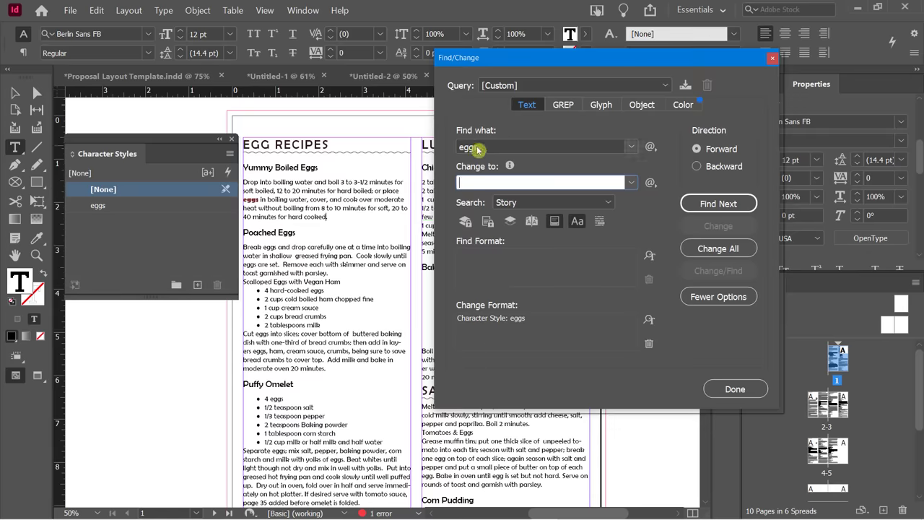
# Run Change All to restyle all 19 'eggs' and close Find/Change.
pyautogui.click(472, 148)
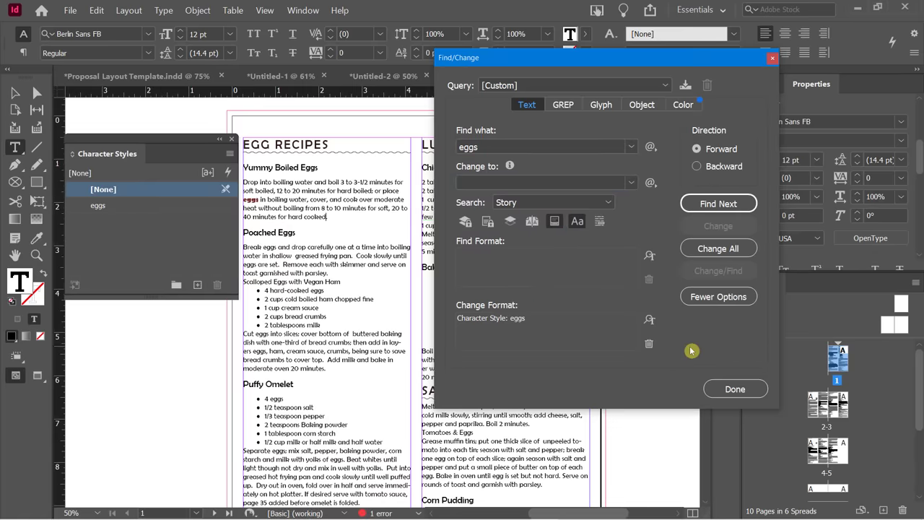
pyautogui.click(695, 247)
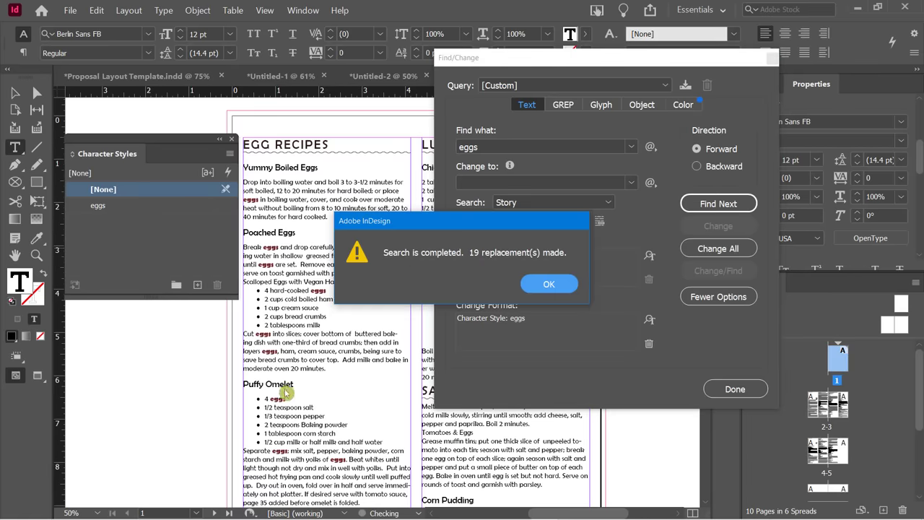
pyautogui.click(539, 289)
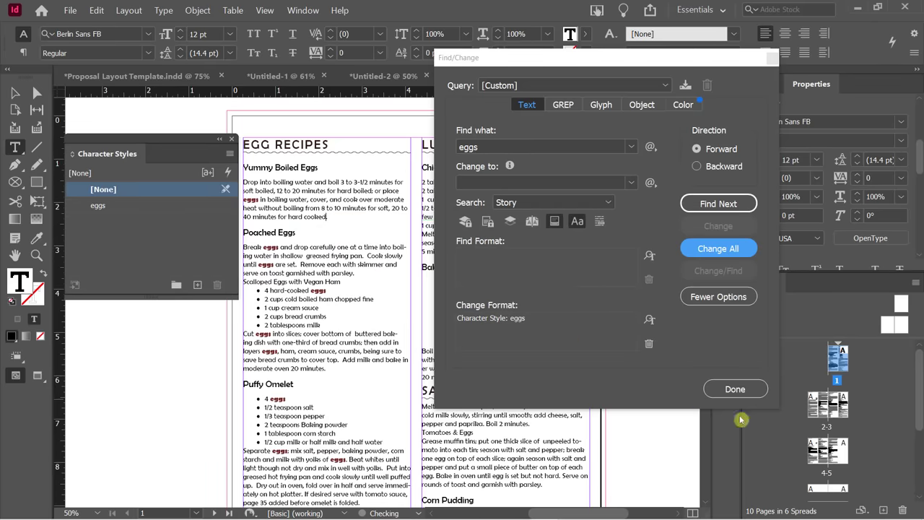
pyautogui.click(734, 389)
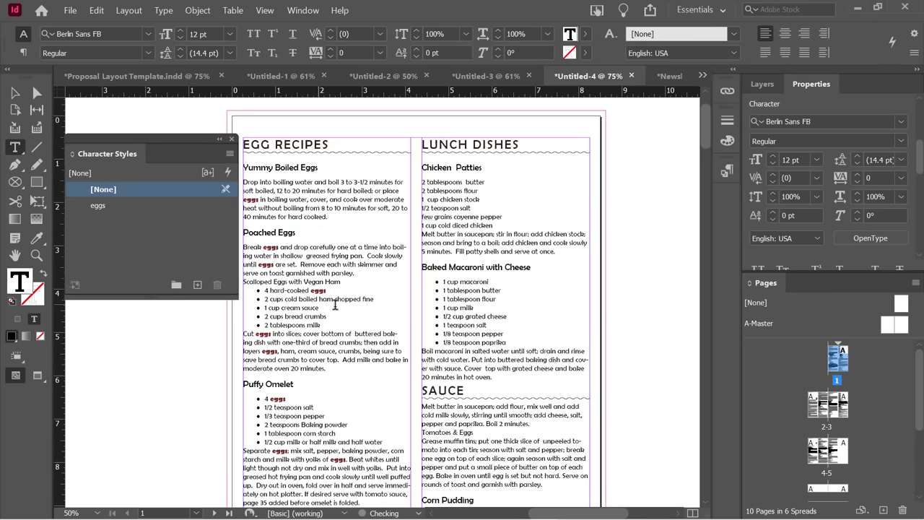
pyautogui.scroll(-3, 353, 306)
pyautogui.scroll(-8, 354, 306)
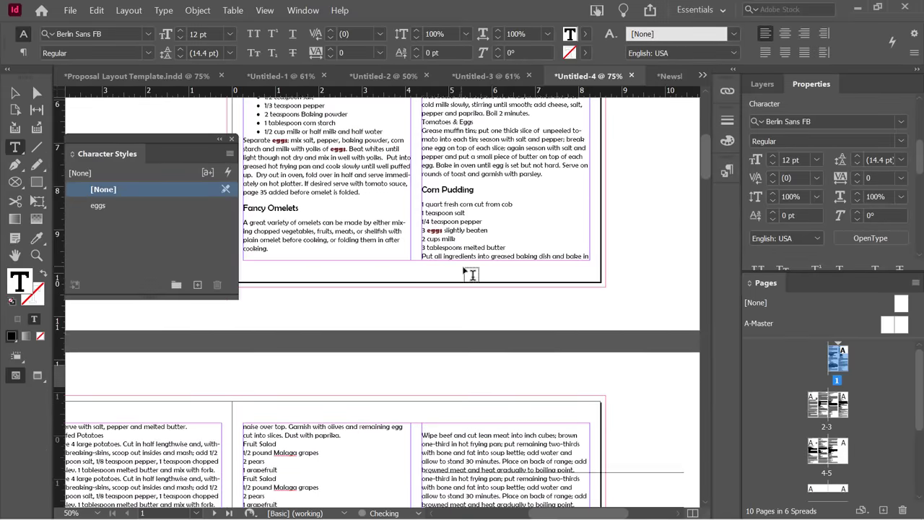
pyautogui.scroll(-10, 468, 273)
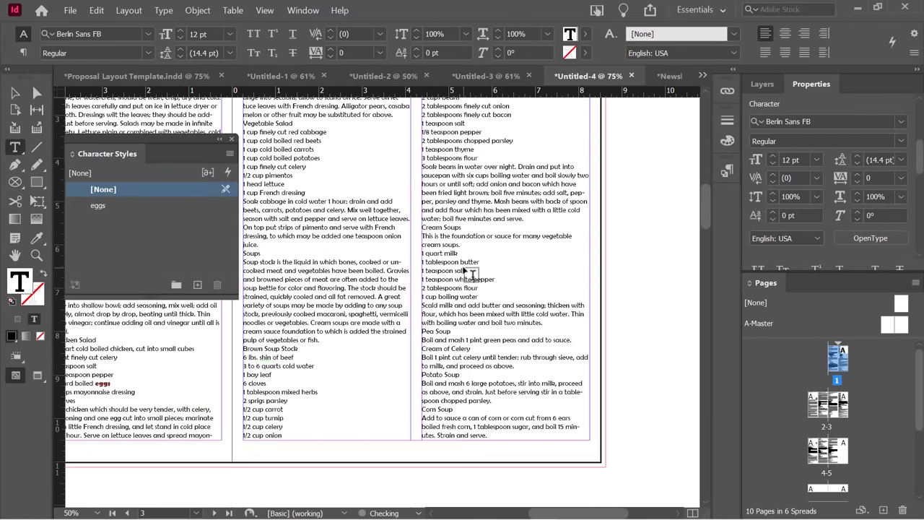
pyautogui.scroll(15, 467, 273)
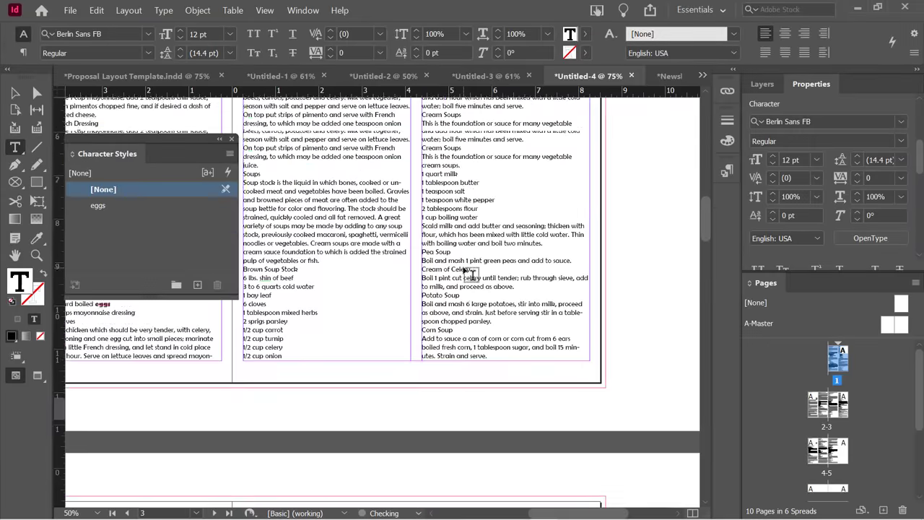
pyautogui.scroll(4, 467, 273)
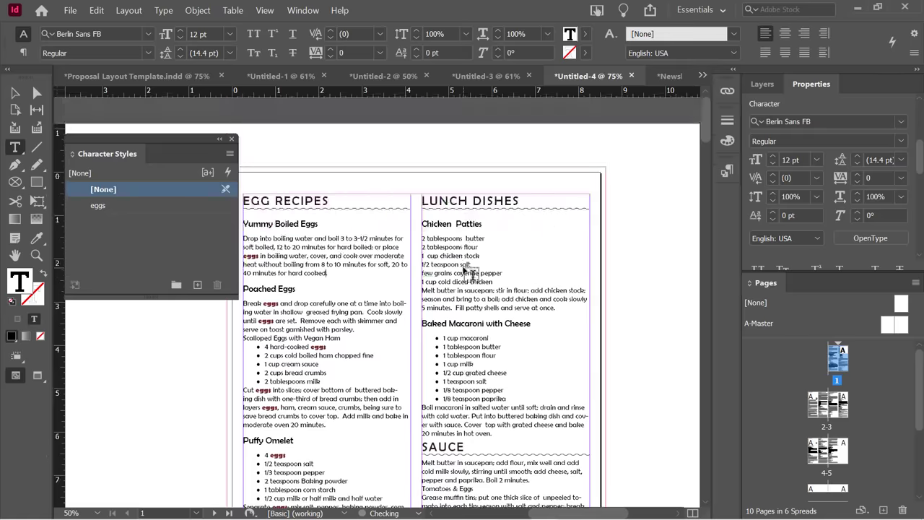
# Give the eggs character style the green swatch C=75 M=5 Y=100 K=0.
pyautogui.doubleClick(122, 210)
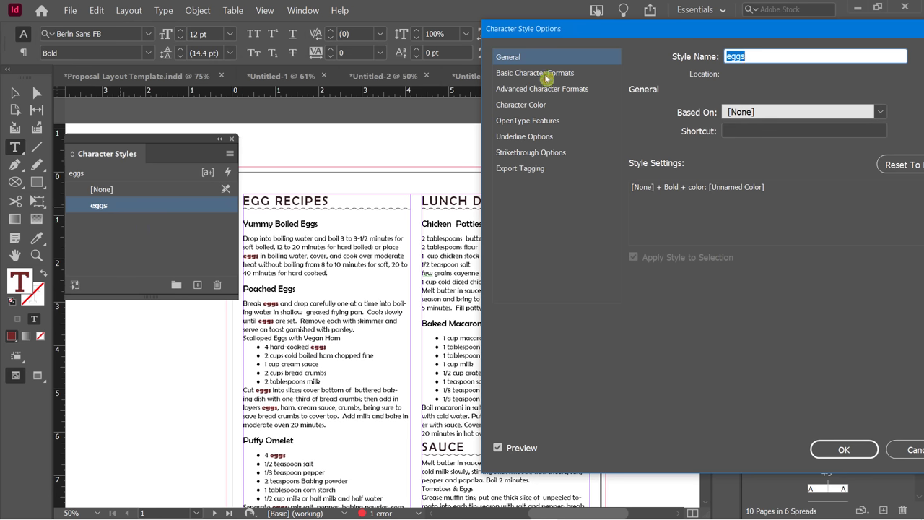
pyautogui.click(534, 106)
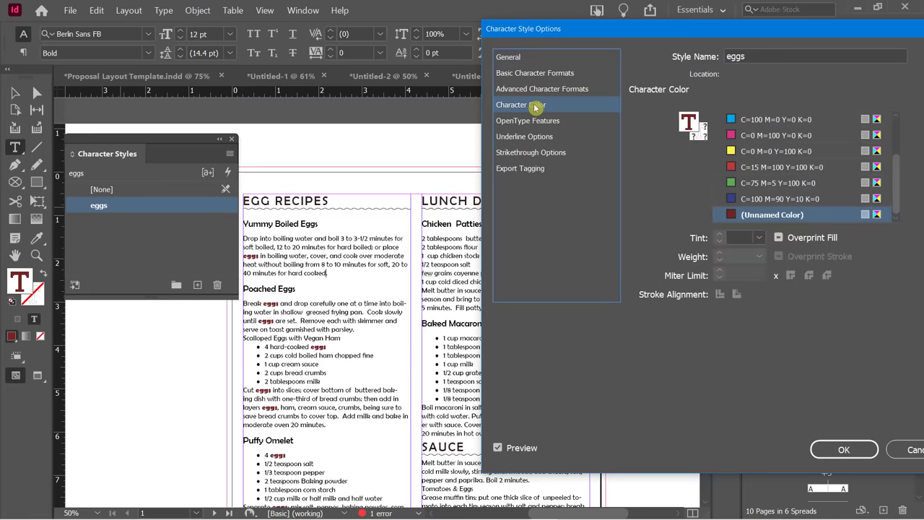
pyautogui.click(747, 183)
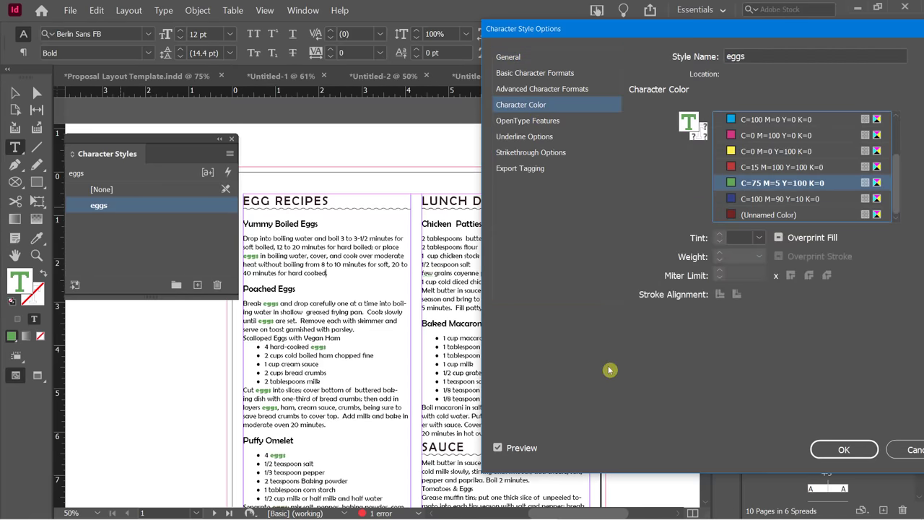
pyautogui.click(839, 450)
pyautogui.click(160, 251)
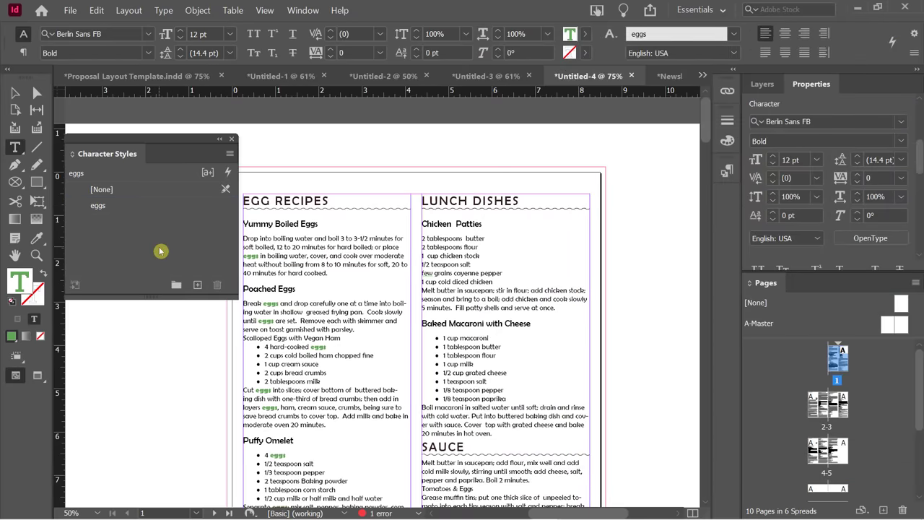
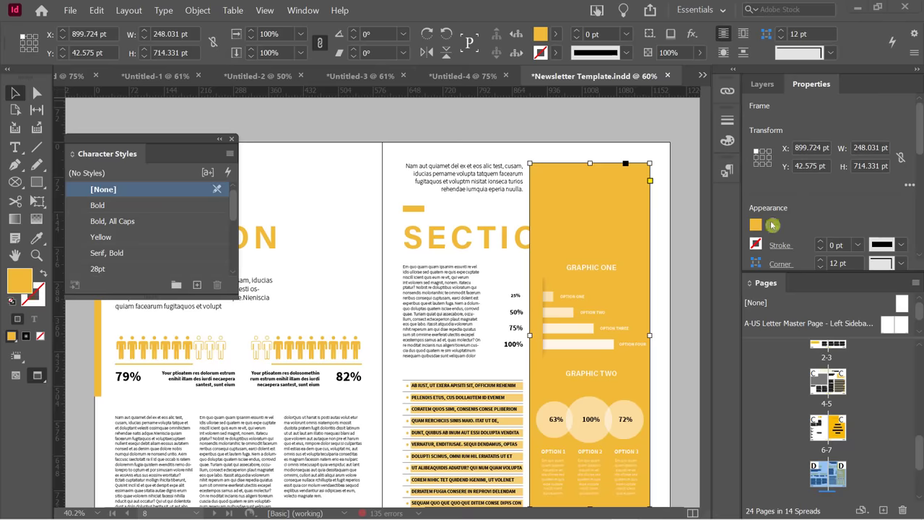
# Open the Color panel and float it over the page.
pyautogui.click(403, 110)
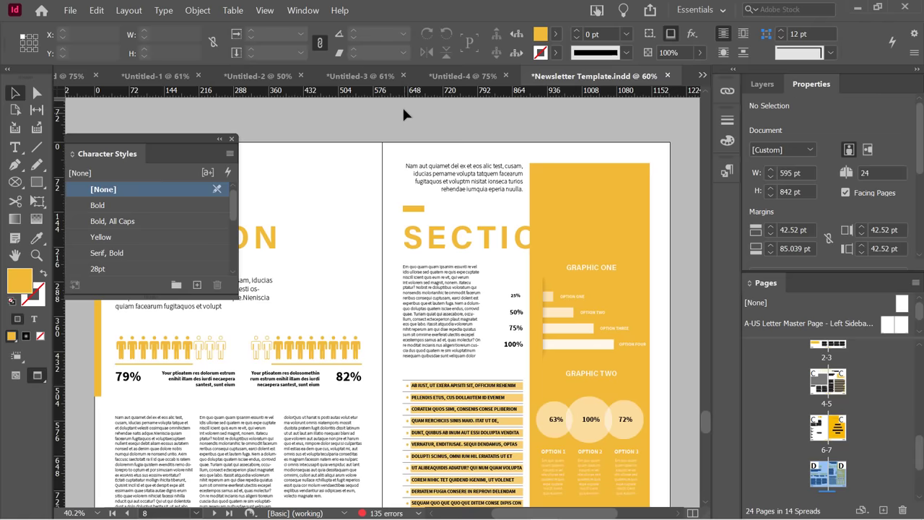
pyautogui.click(297, 11)
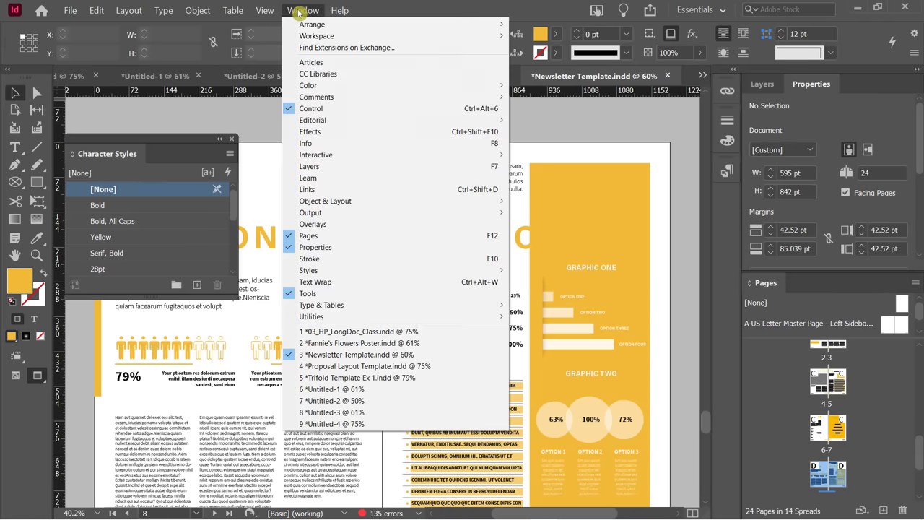
pyautogui.moveTo(344, 85)
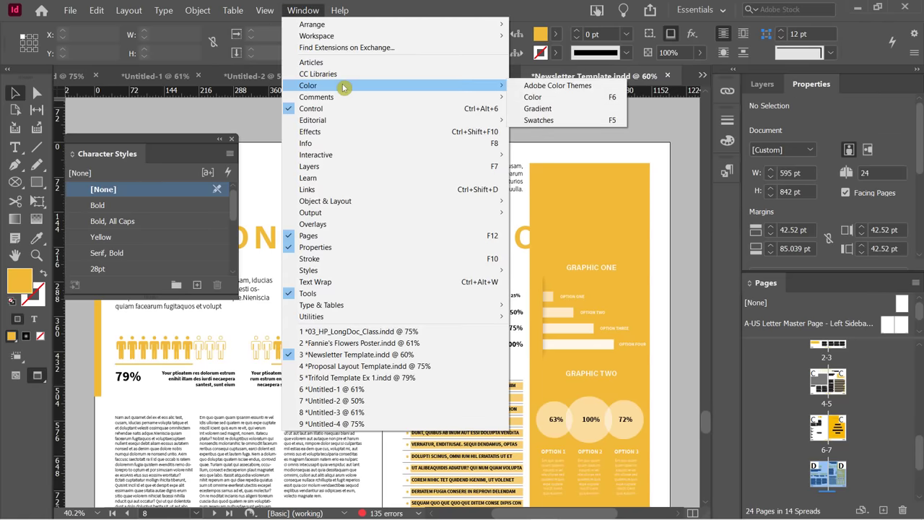
pyautogui.click(535, 97)
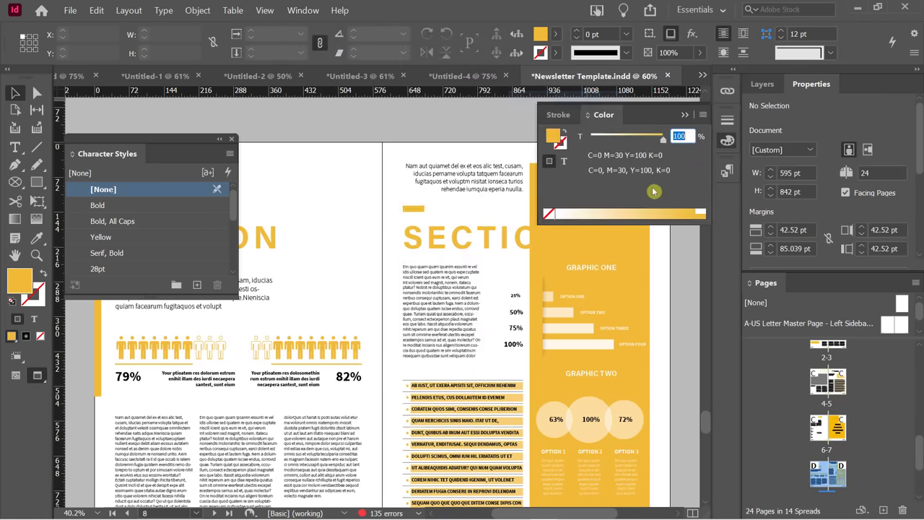
pyautogui.moveTo(588, 114); pyautogui.dragTo(340, 123)
pyautogui.click(601, 114)
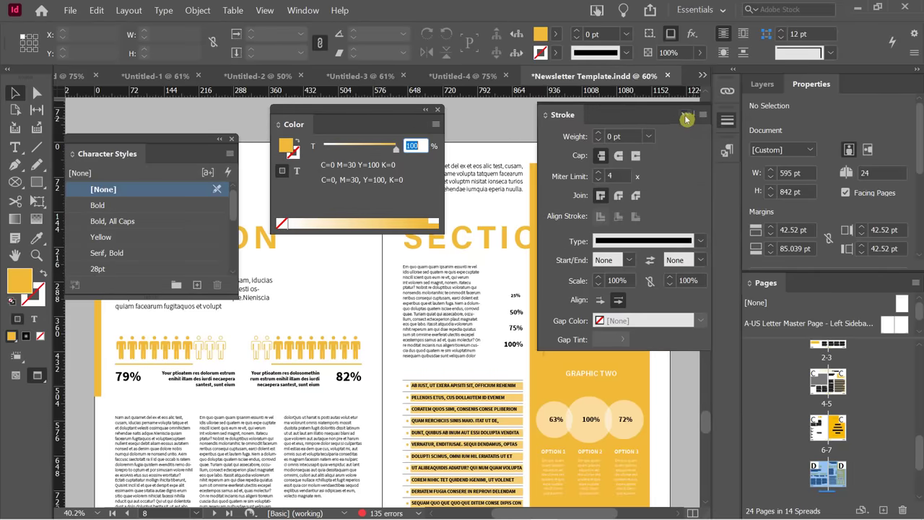
pyautogui.click(684, 114)
# Open Swatches, dock the Color panel into it, and move the group left beside the page.
pyautogui.click(300, 10)
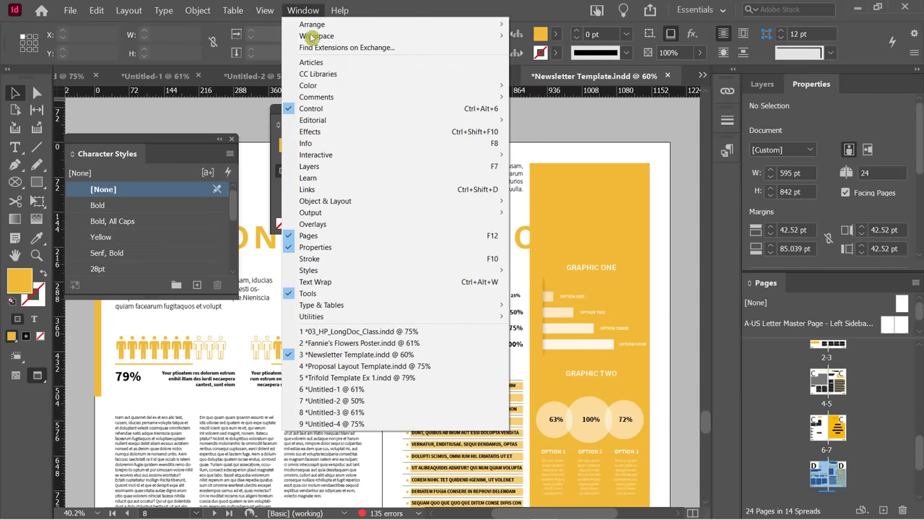
pyautogui.moveTo(346, 86)
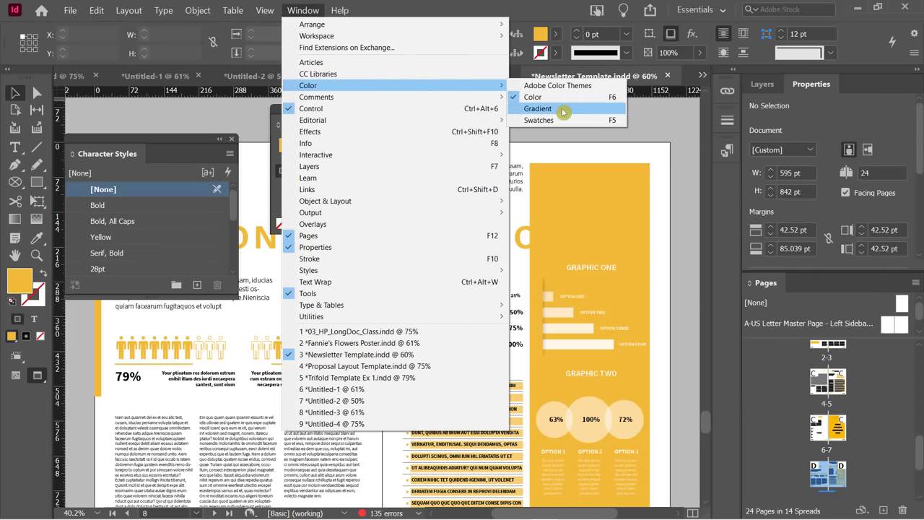
pyautogui.click(553, 123)
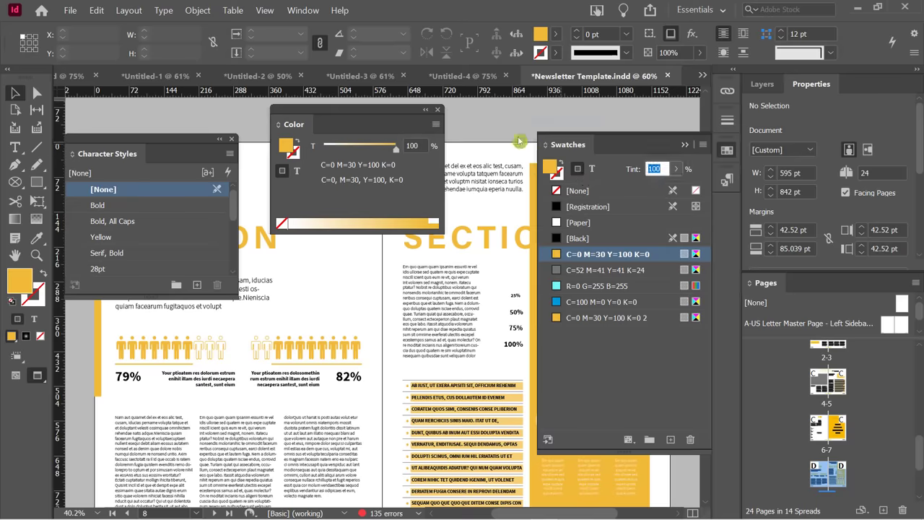
pyautogui.moveTo(383, 116); pyautogui.dragTo(619, 149)
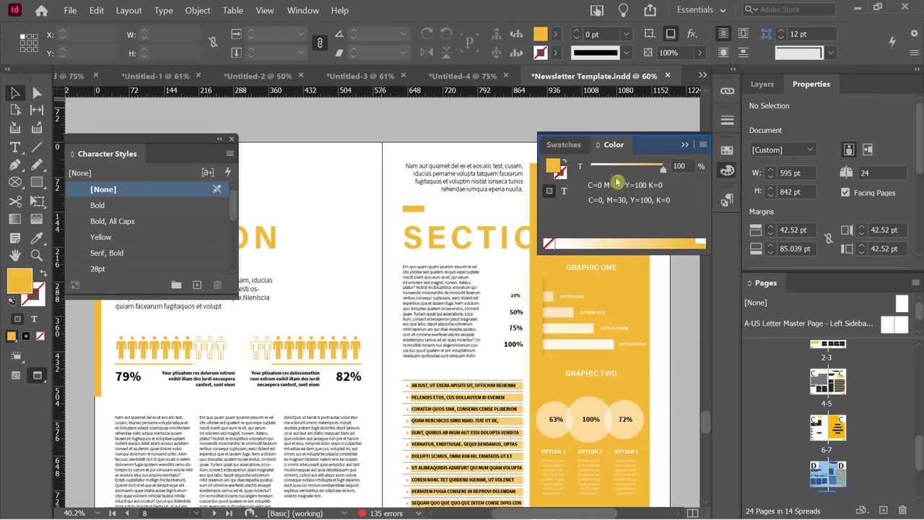
pyautogui.click(567, 146)
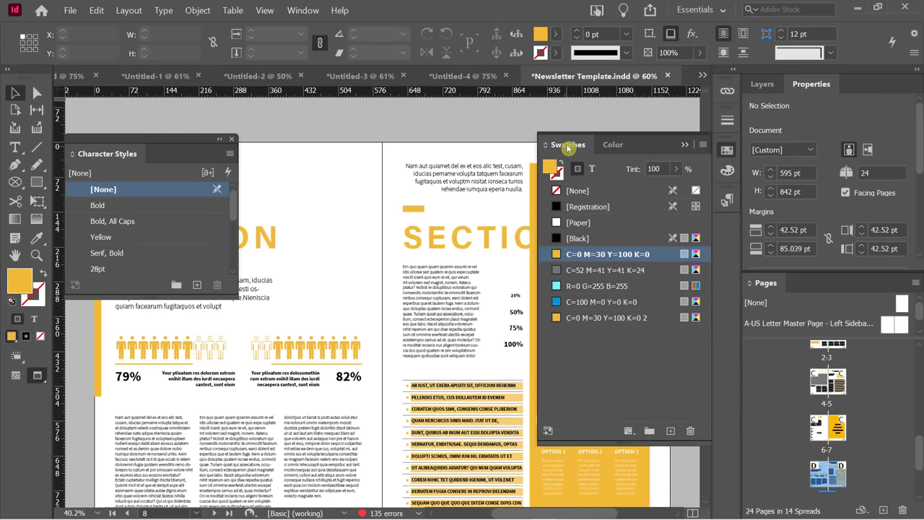
pyautogui.click(612, 145)
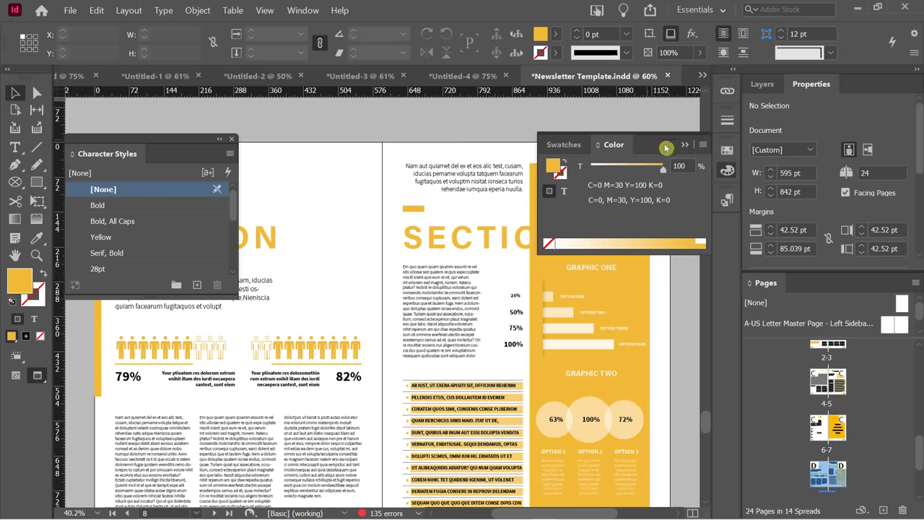
pyautogui.moveTo(649, 144); pyautogui.dragTo(365, 107)
pyautogui.click(594, 195)
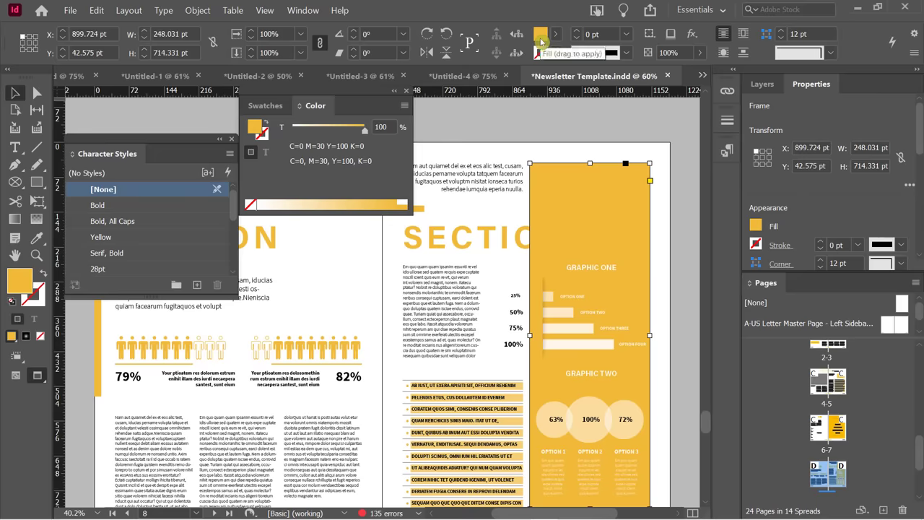
pyautogui.click(478, 185)
pyautogui.doubleClick(473, 179)
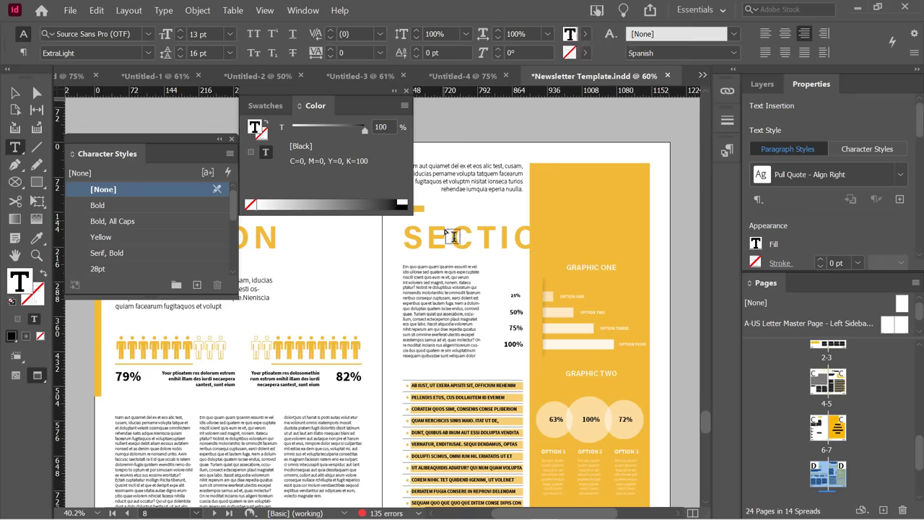
pyautogui.moveTo(427, 238); pyautogui.dragTo(450, 237)
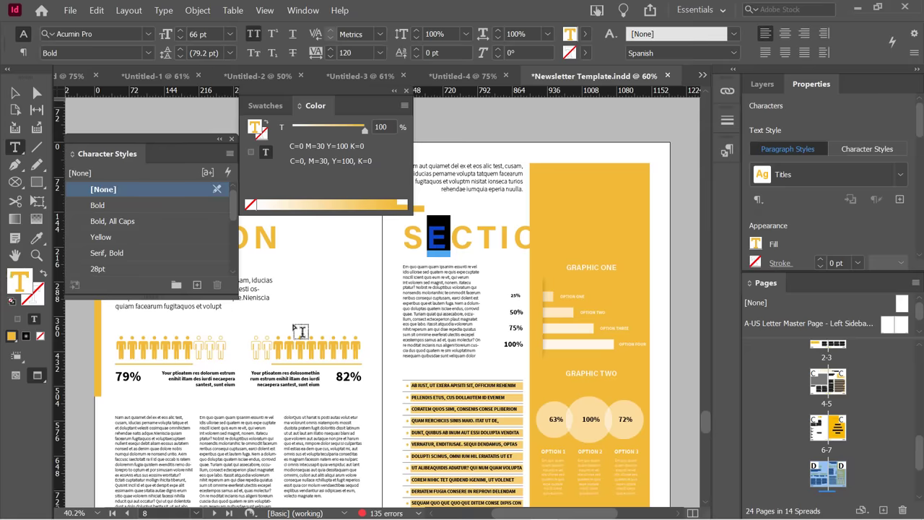
pyautogui.click(15, 93)
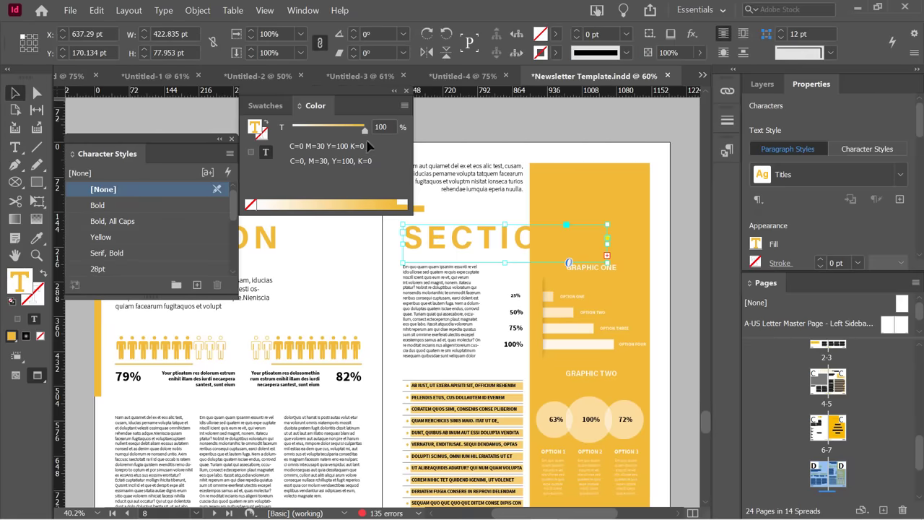
pyautogui.click(474, 127)
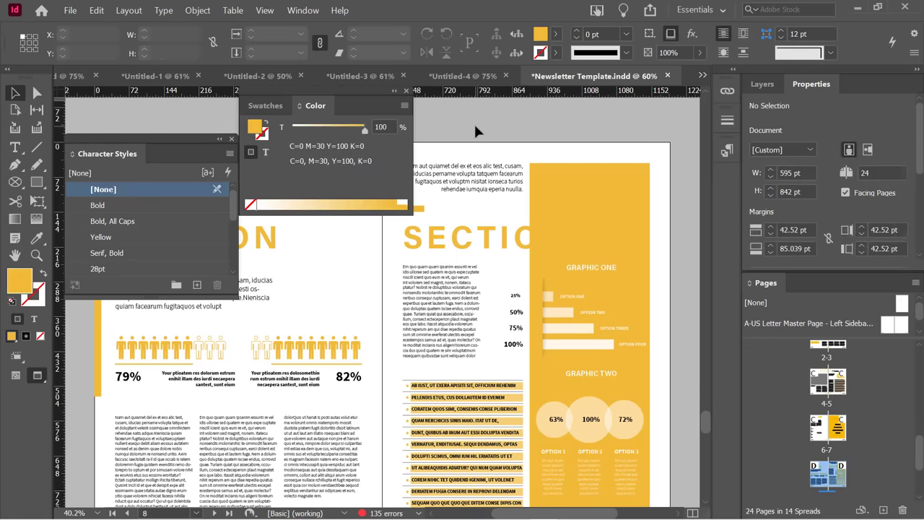
pyautogui.click(579, 197)
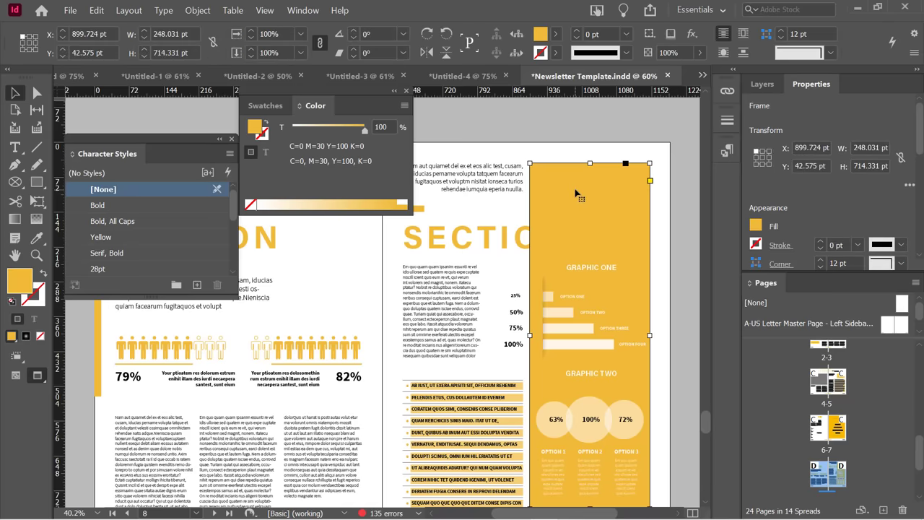
# Try a pink fill for the sidebar in the Color Picker, then cancel it.
pyautogui.doubleClick(18, 287)
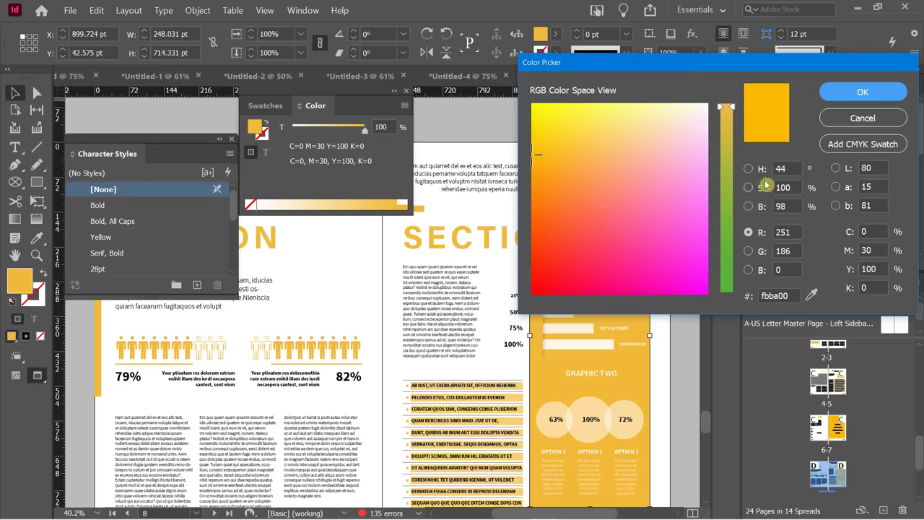
pyautogui.click(619, 199)
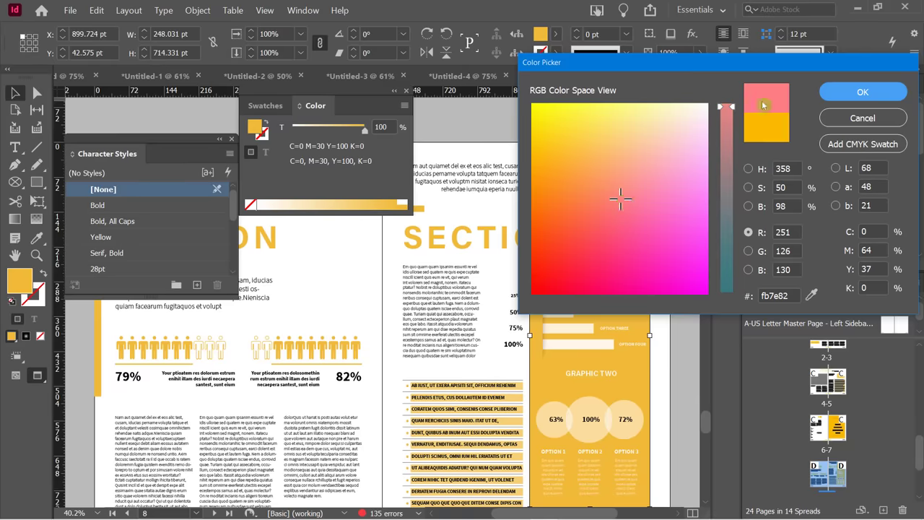
pyautogui.click(841, 119)
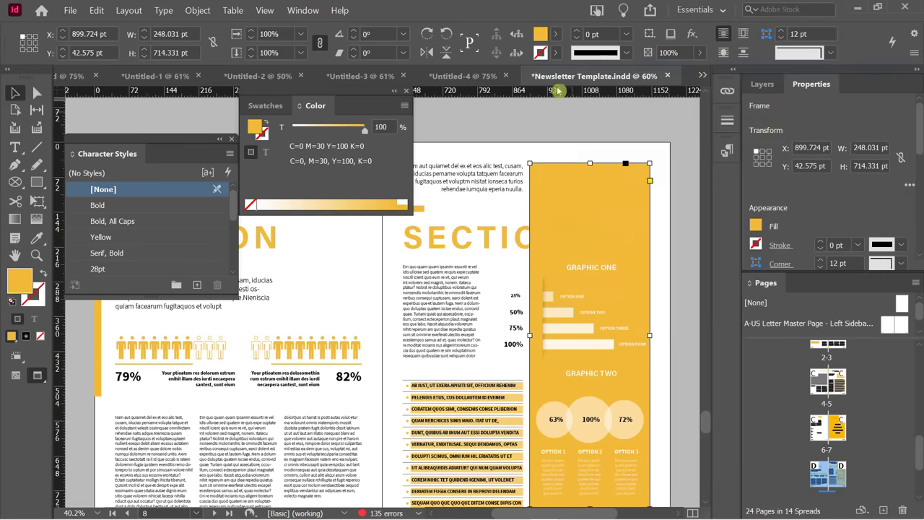
pyautogui.doubleClick(540, 36)
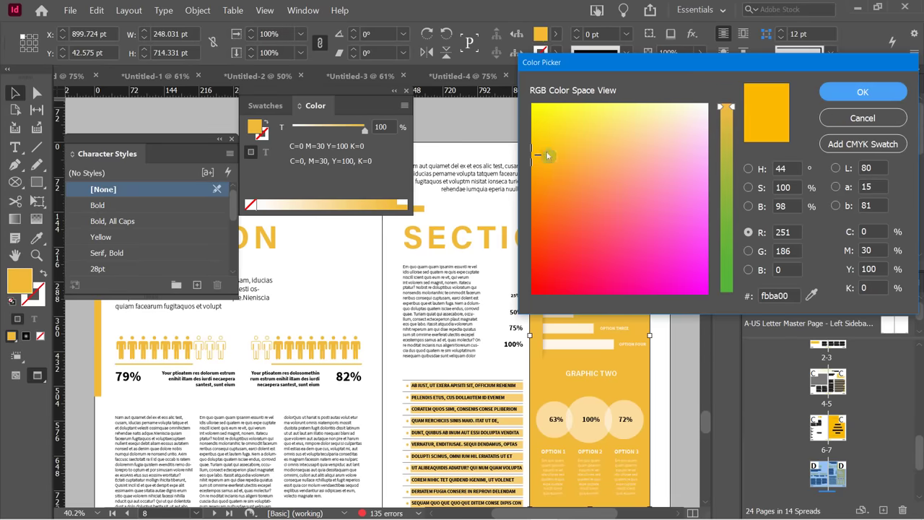
pyautogui.click(841, 121)
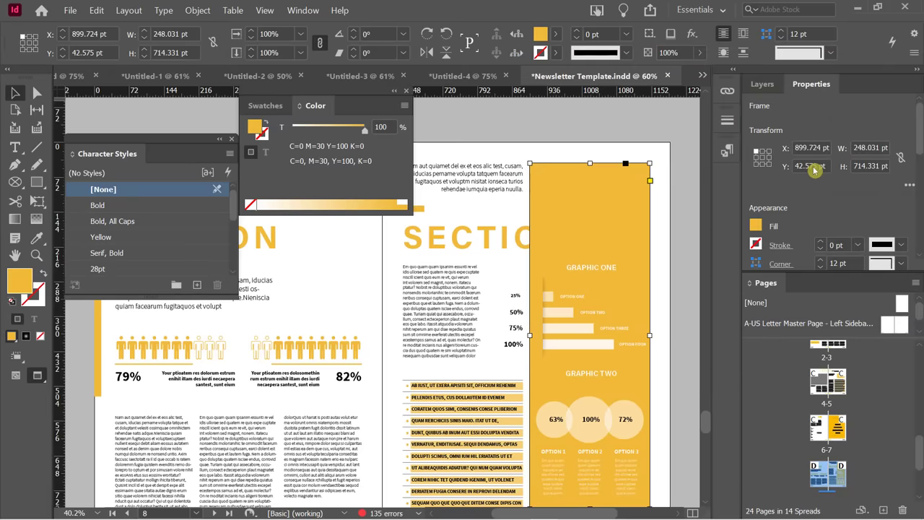
# Fill the sidebar with red C=0 M=84 Y=77 K=0 from the Color Picker.
pyautogui.click(756, 228)
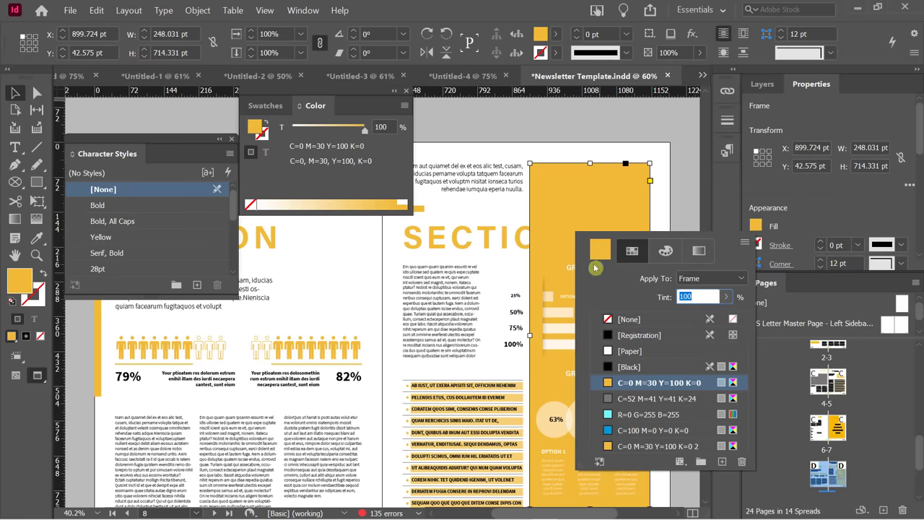
pyautogui.click(598, 251)
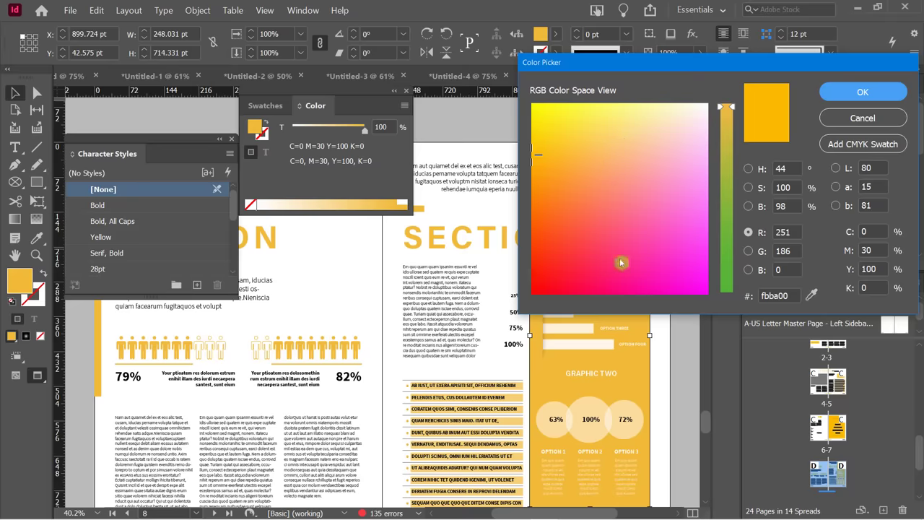
pyautogui.click(590, 243)
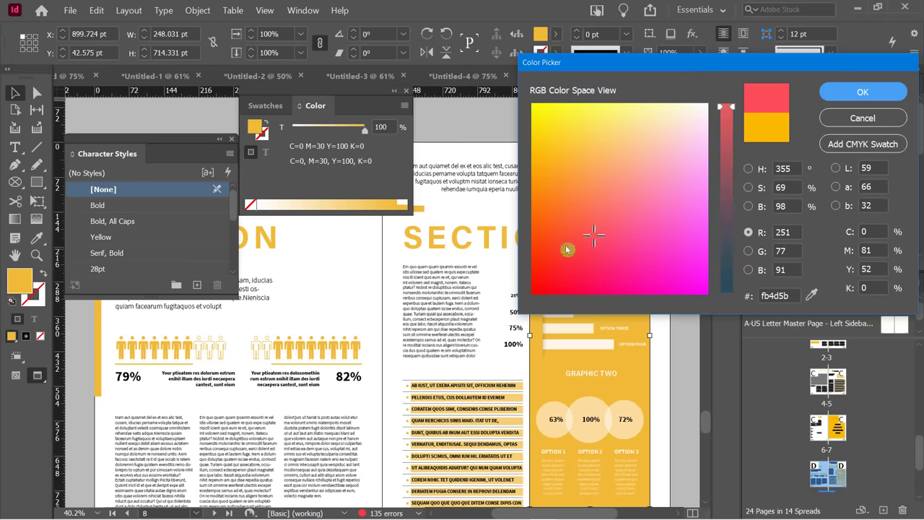
pyautogui.click(565, 246)
pyautogui.click(859, 96)
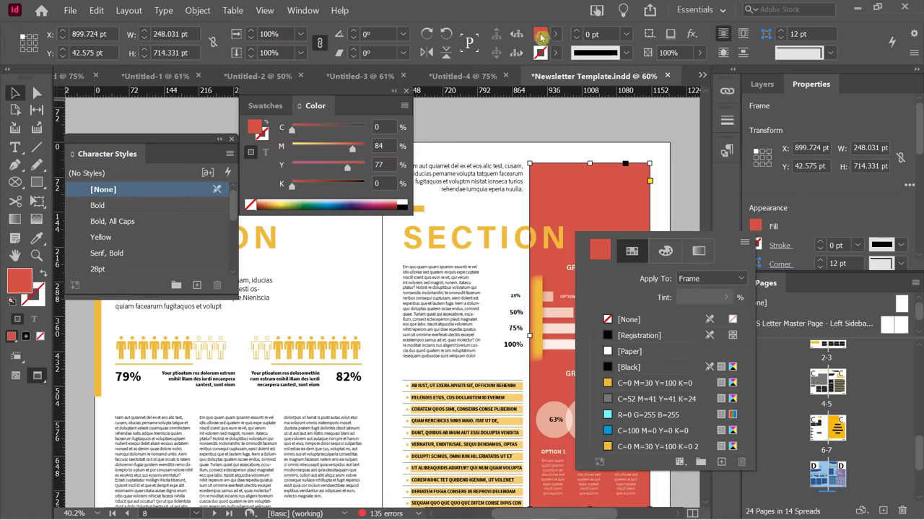
# Recolour the sidebar to yellow C14 M8 Y95 K0 and add it to the swatches.
pyautogui.doubleClick(539, 35)
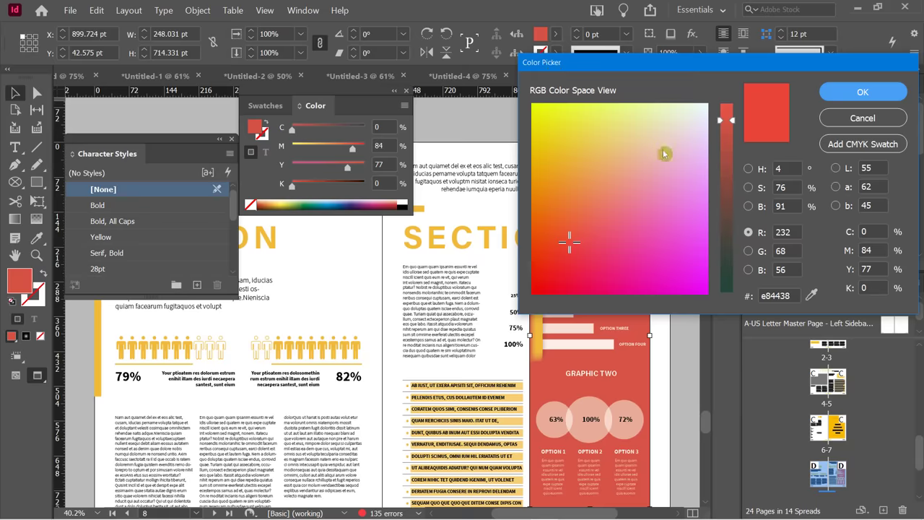
pyautogui.moveTo(662, 153)
pyautogui.mouseDown()
pyautogui.moveTo(560, 124)
pyautogui.moveTo(547, 162)
pyautogui.moveTo(533, 133)
pyautogui.mouseUp()
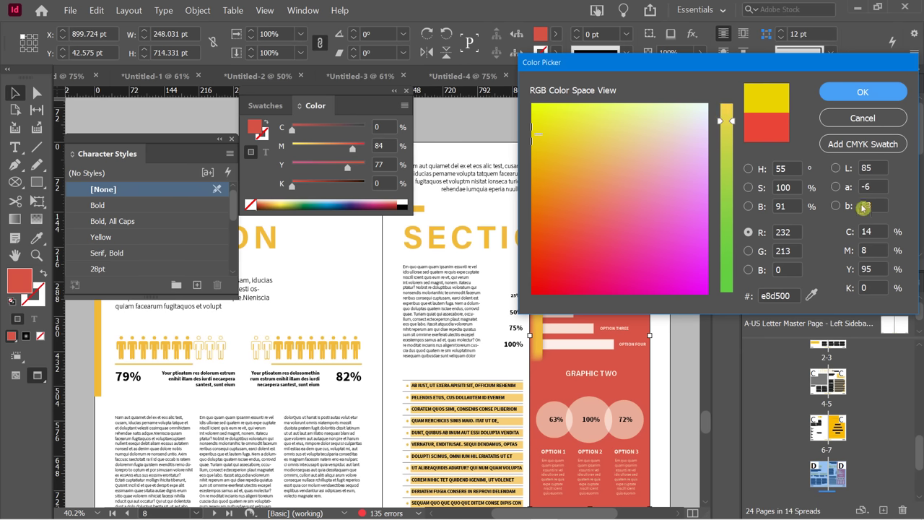
pyautogui.click(869, 231)
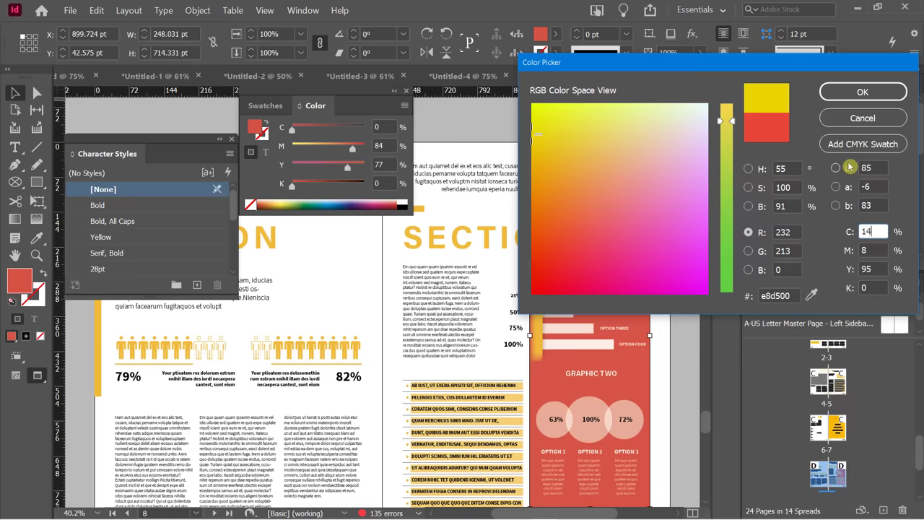
pyautogui.click(834, 92)
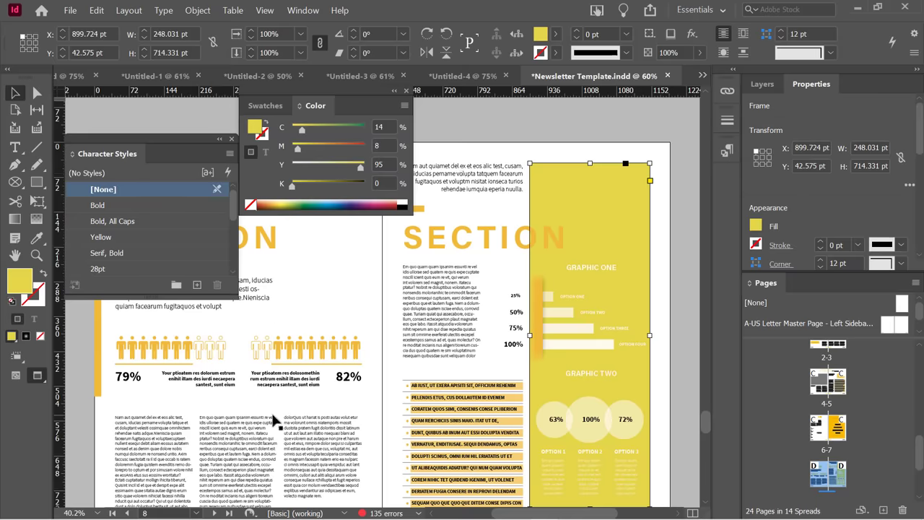
pyautogui.click(260, 106)
pyautogui.moveTo(254, 127); pyautogui.dragTo(325, 305)
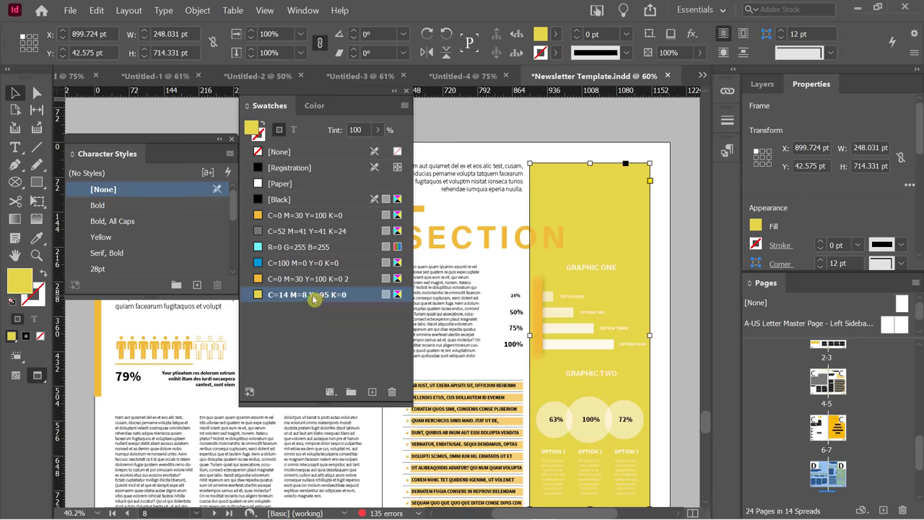
# Rename the C=14 M=8 Y=95 K=0 swatch to 'Lemon Yellow Sun'.
pyautogui.click(314, 296)
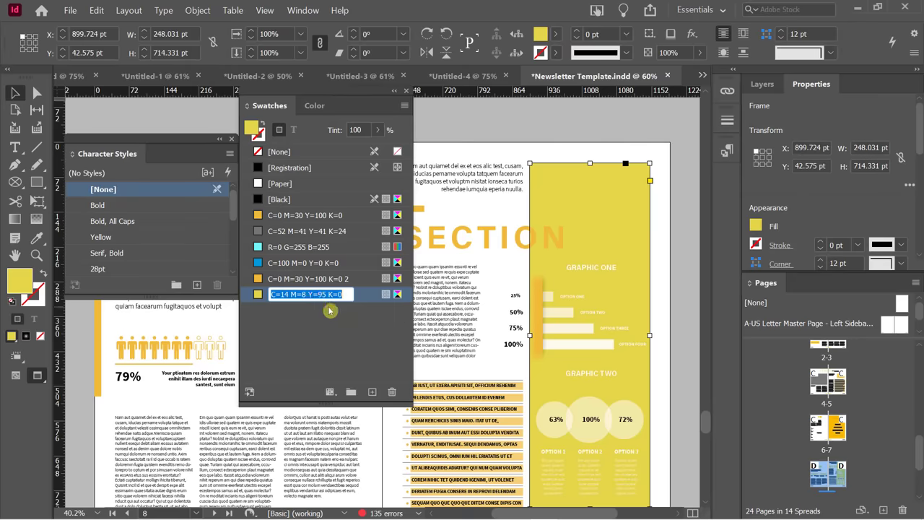
pyautogui.write('L')
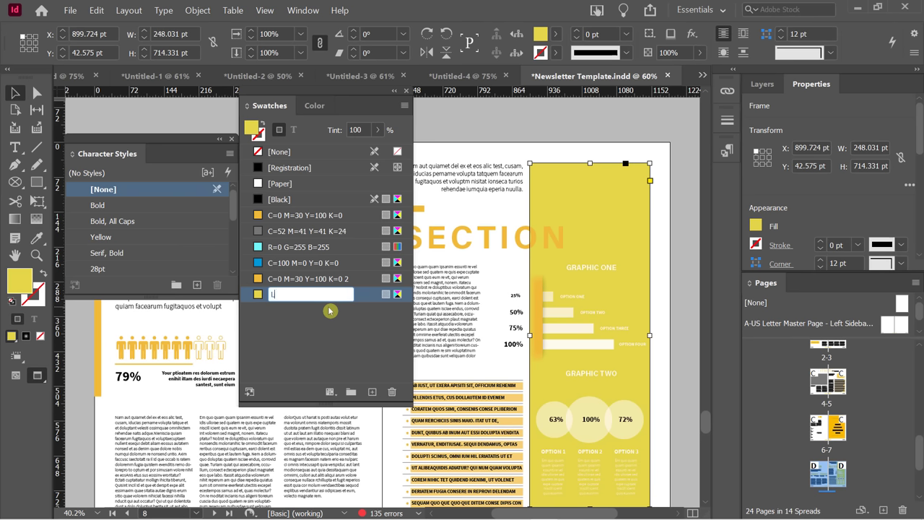
pyautogui.write('emon Yellow Sun')
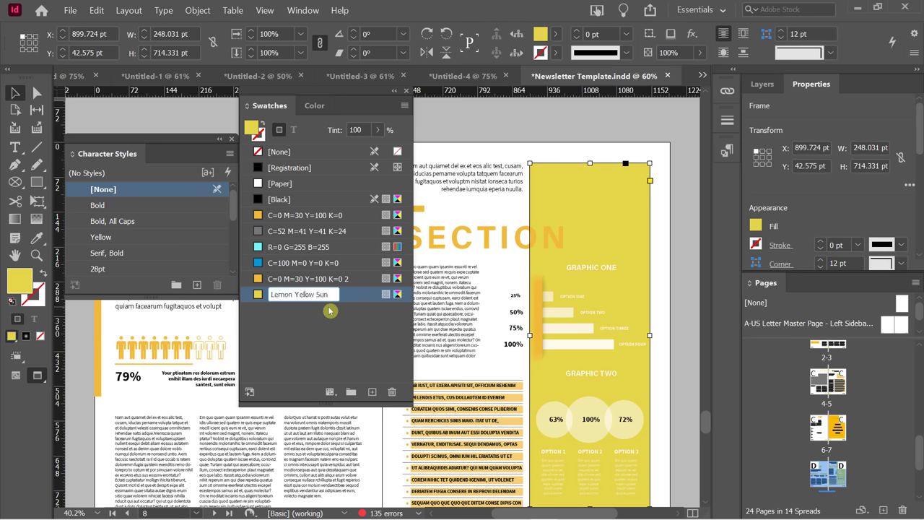
pyautogui.press('Return')
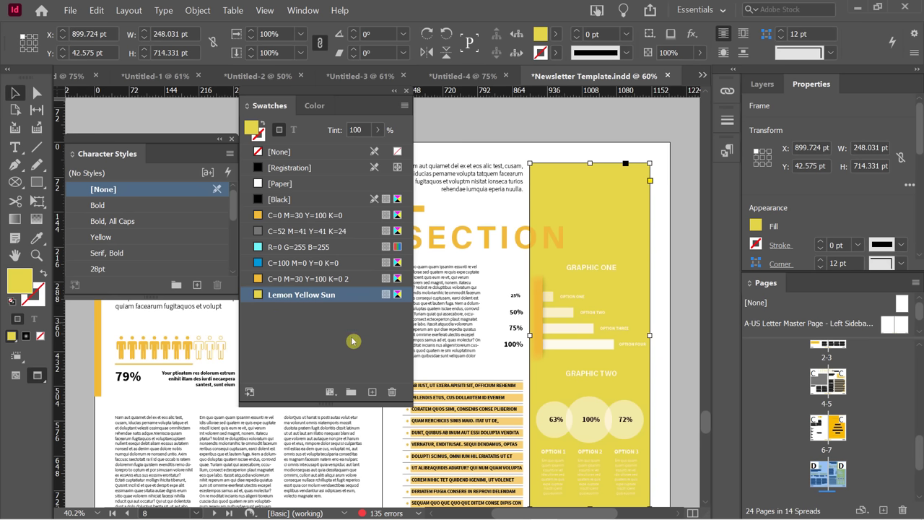
# Colour the SECTION heading text Lemon Yellow Sun.
pyautogui.doubleClick(443, 237)
pyautogui.doubleClick(443, 236)
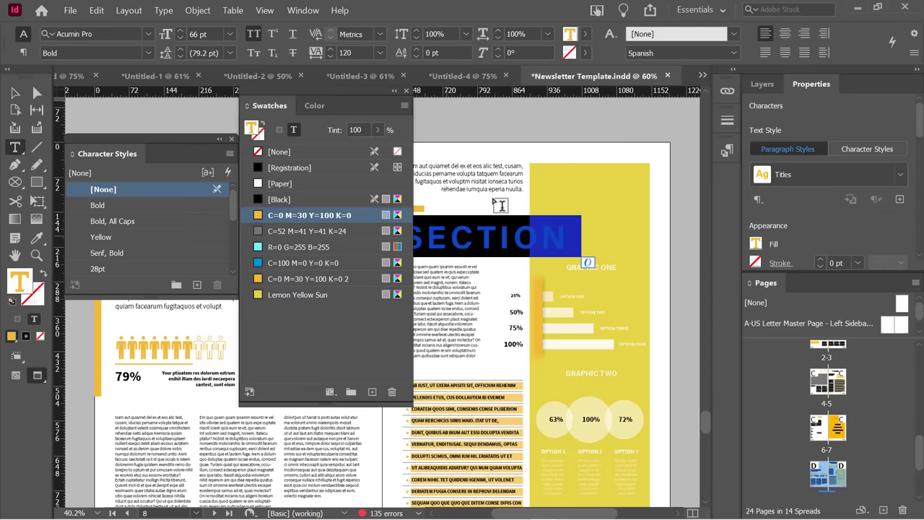
pyautogui.click(589, 37)
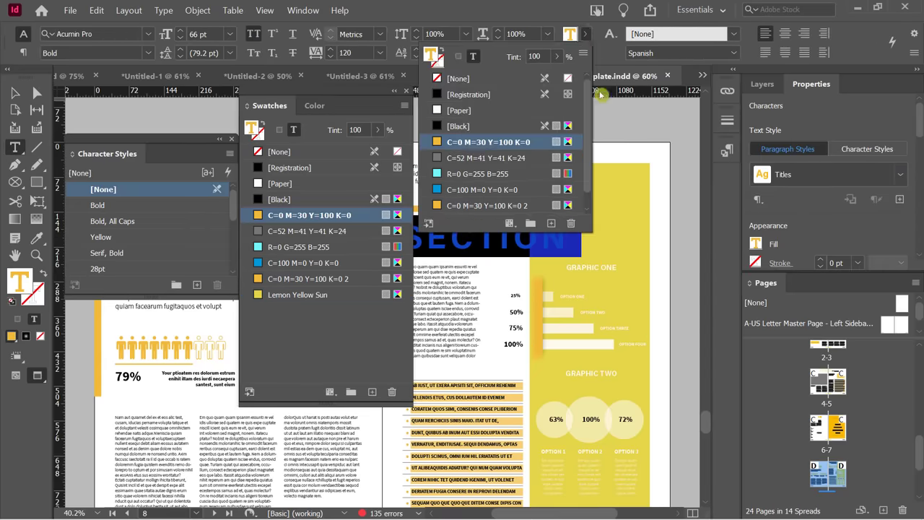
pyautogui.scroll(-1, 588, 130)
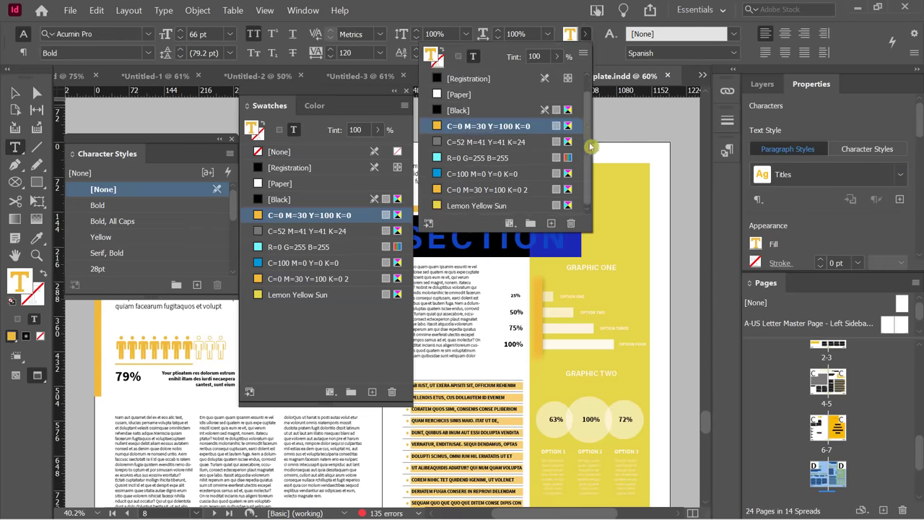
pyautogui.click(474, 206)
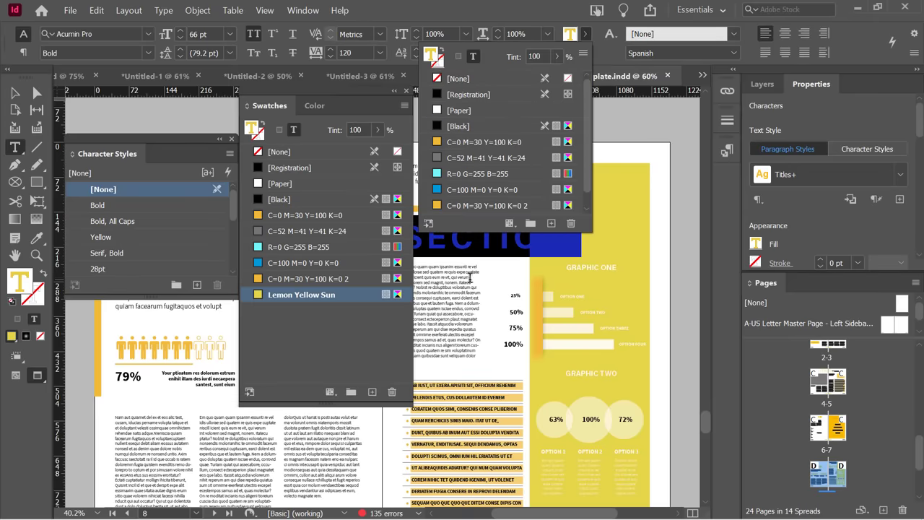
pyautogui.click(470, 277)
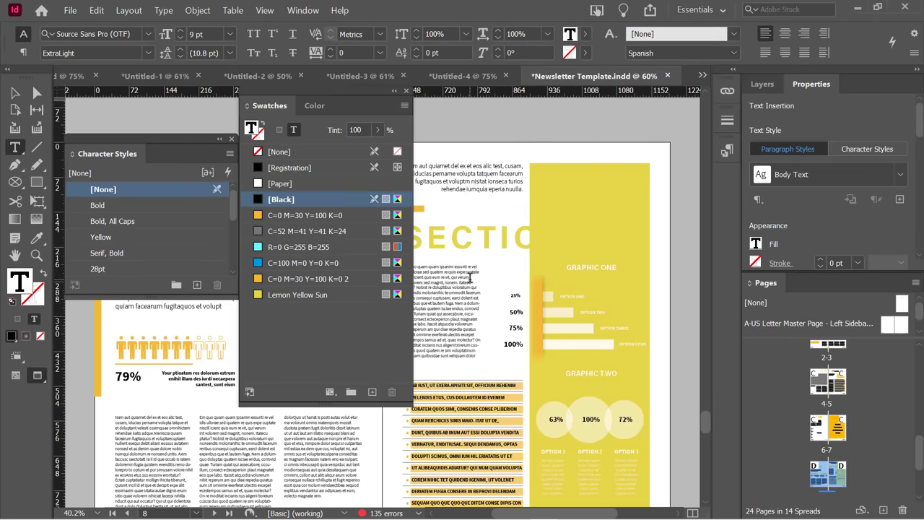
# Check the OUR TEAM heading's formatting, then return the caret to the SECTION heading.
pyautogui.scroll(-10, 480, 324)
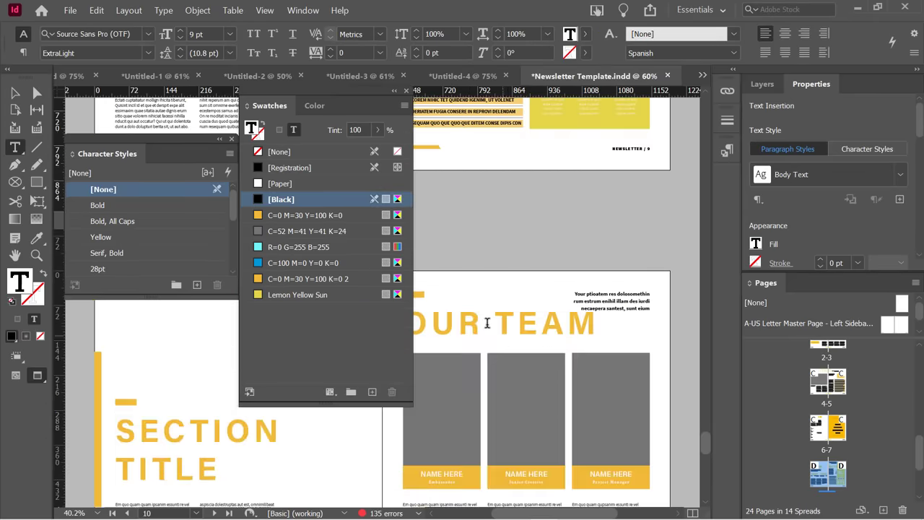
pyautogui.click(472, 318)
pyautogui.scroll(10, 526, 243)
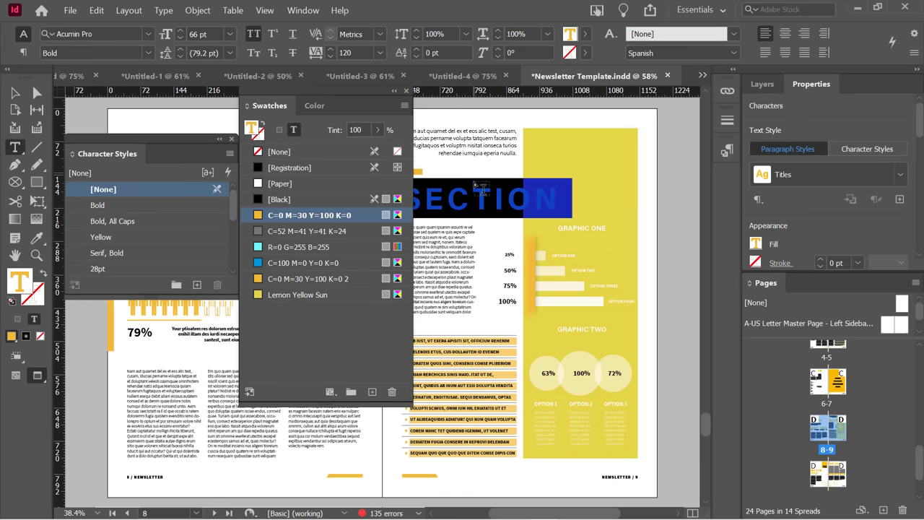
pyautogui.click(480, 191)
pyautogui.click(515, 219)
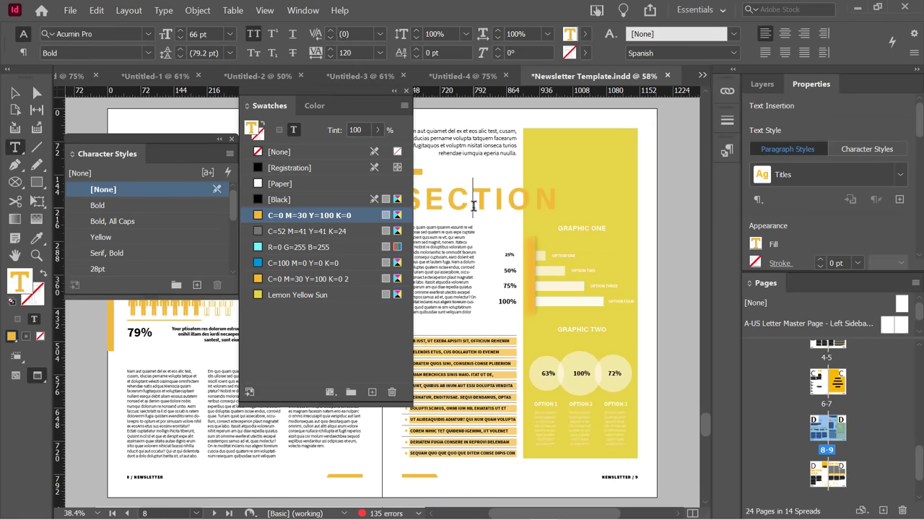
pyautogui.click(473, 202)
# Show the Paragraph Styles panel from the Window menu.
pyautogui.click(306, 10)
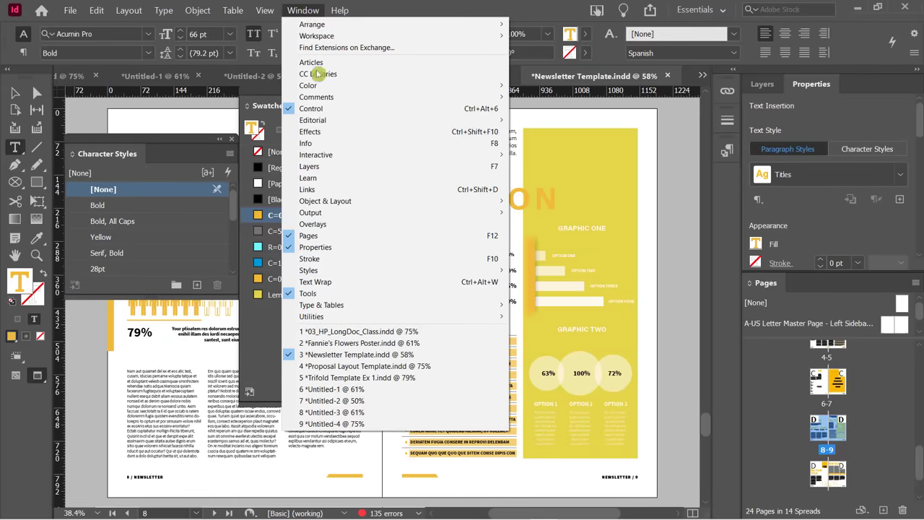
pyautogui.moveTo(371, 275)
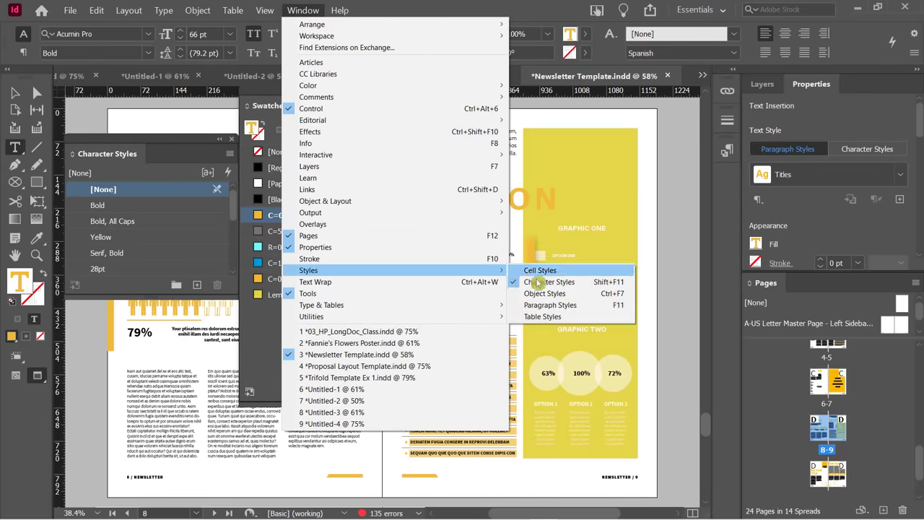
pyautogui.click(586, 305)
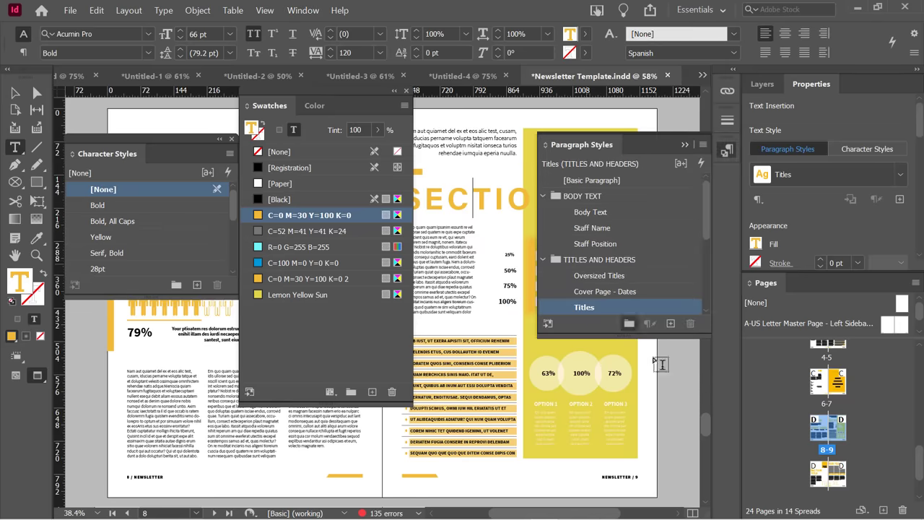
# Set the Titles paragraph style's character colour to Lemon Yellow Sun.
pyautogui.doubleClick(638, 308)
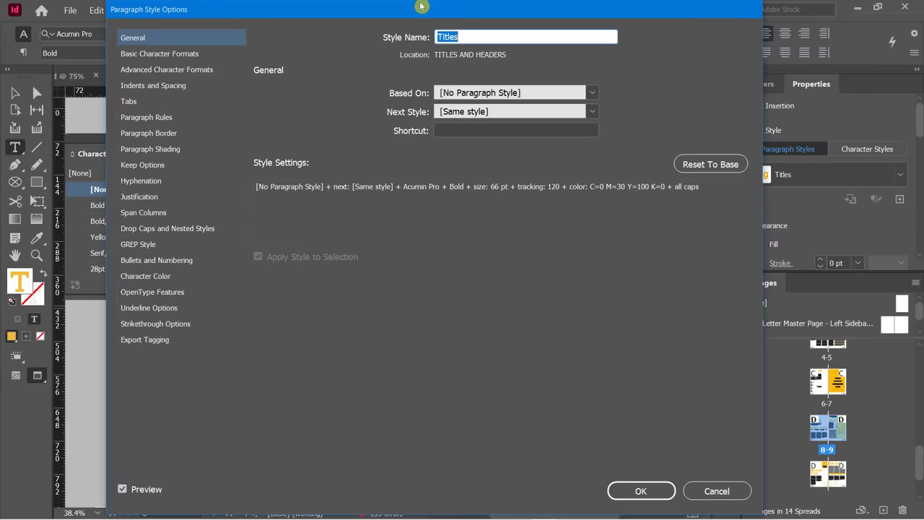
pyautogui.click(151, 276)
pyautogui.moveTo(521, 136); pyautogui.dragTo(522, 159)
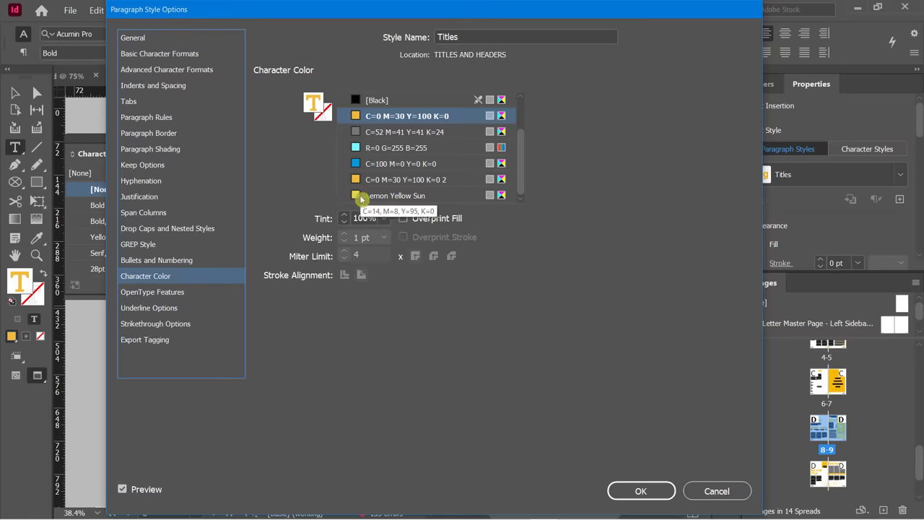
pyautogui.click(360, 195)
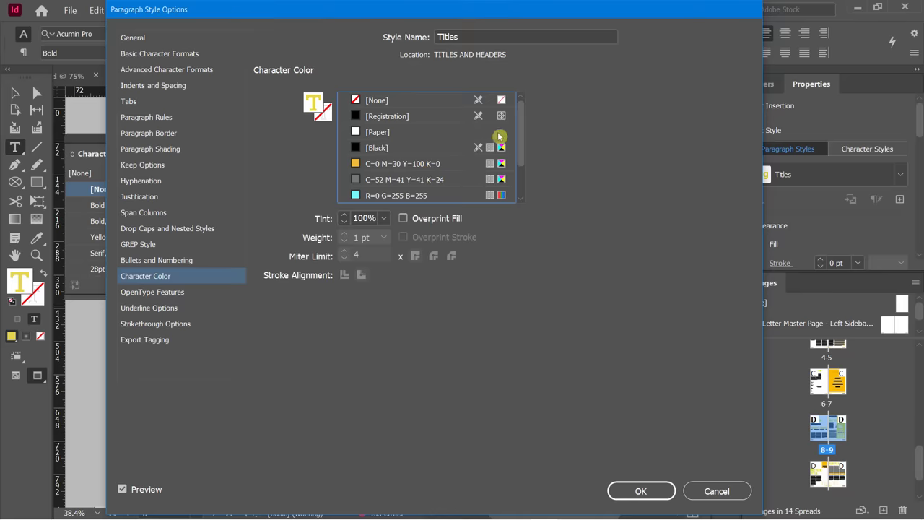
pyautogui.moveTo(527, 113); pyautogui.dragTo(507, 177)
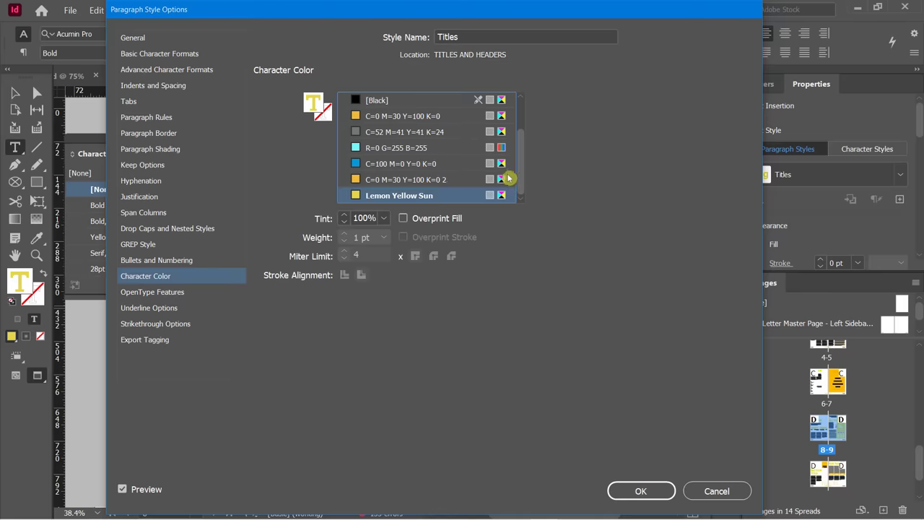
pyautogui.click(627, 493)
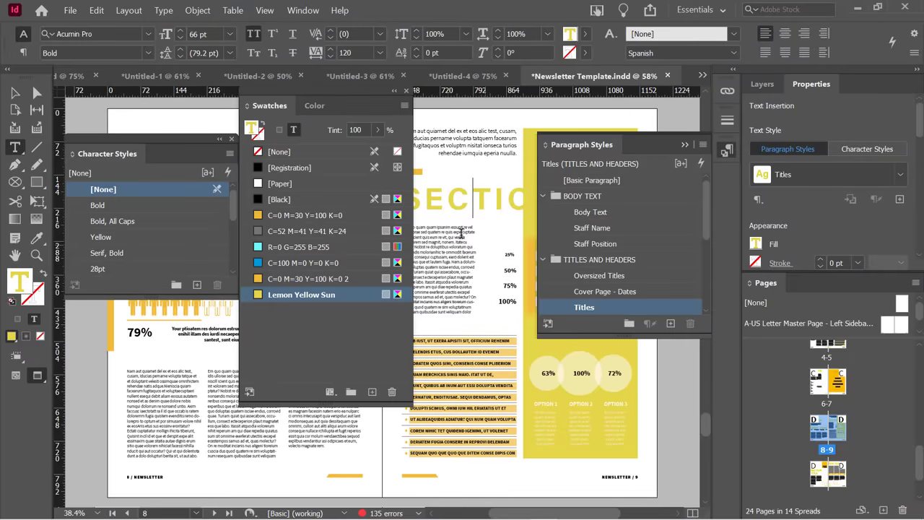
pyautogui.scroll(-5, 460, 232)
pyautogui.scroll(-3, 515, 339)
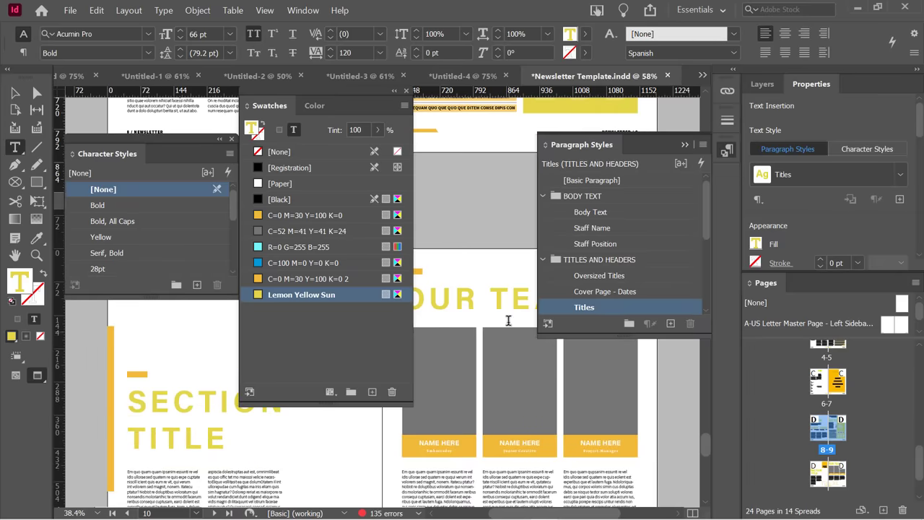
pyautogui.scroll(8, 515, 329)
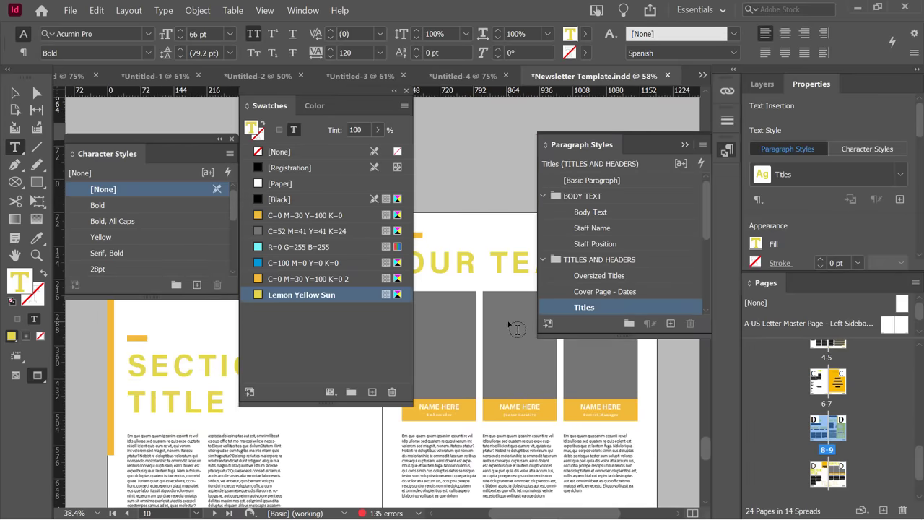
pyautogui.scroll(3, 519, 327)
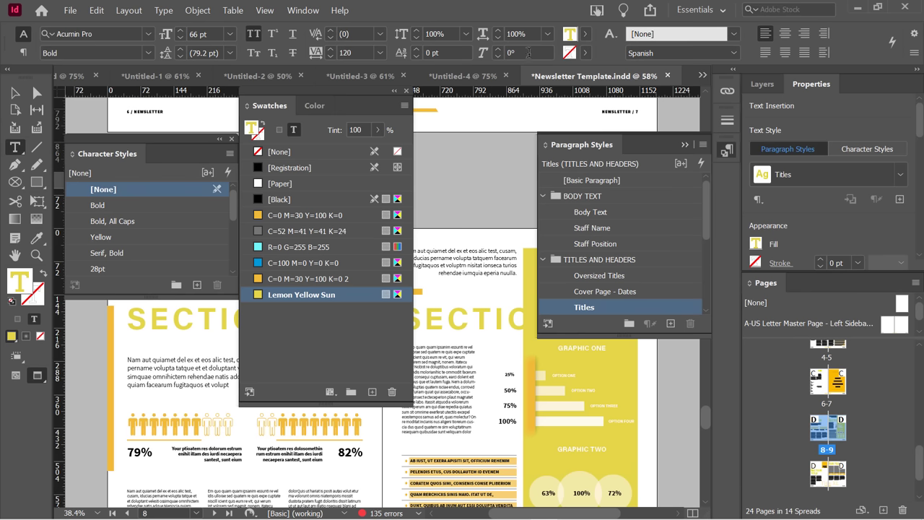
pyautogui.click(649, 308)
# Set the page 10 yellow rectangle's fill tint to 76% and show its CMYK values.
pyautogui.click(310, 108)
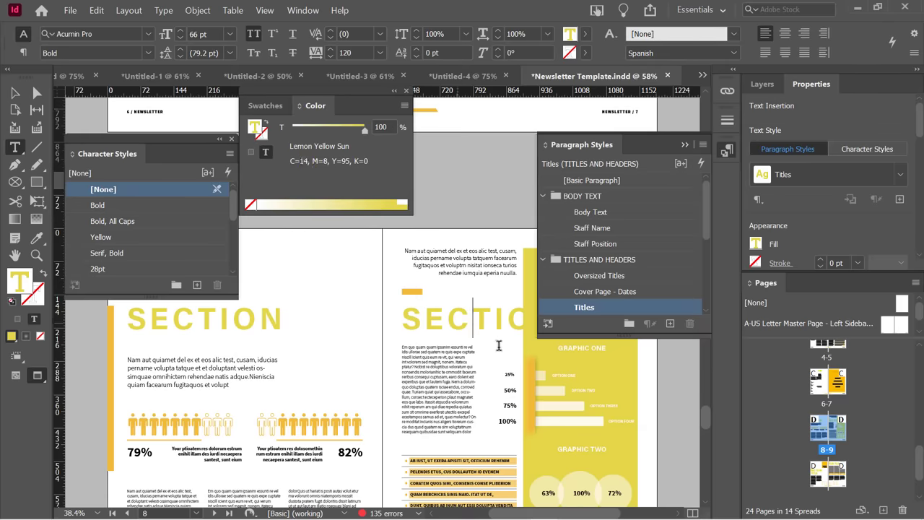
pyautogui.scroll(-10, 459, 328)
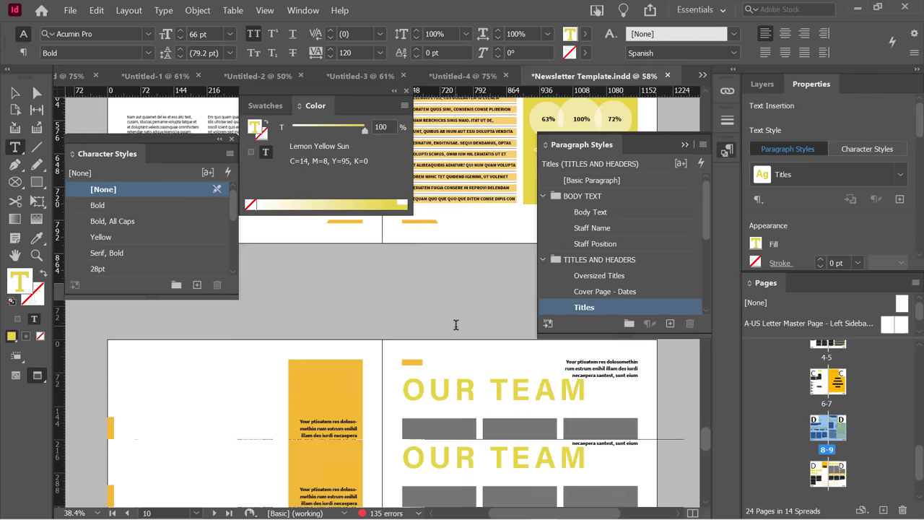
pyautogui.scroll(8, 459, 328)
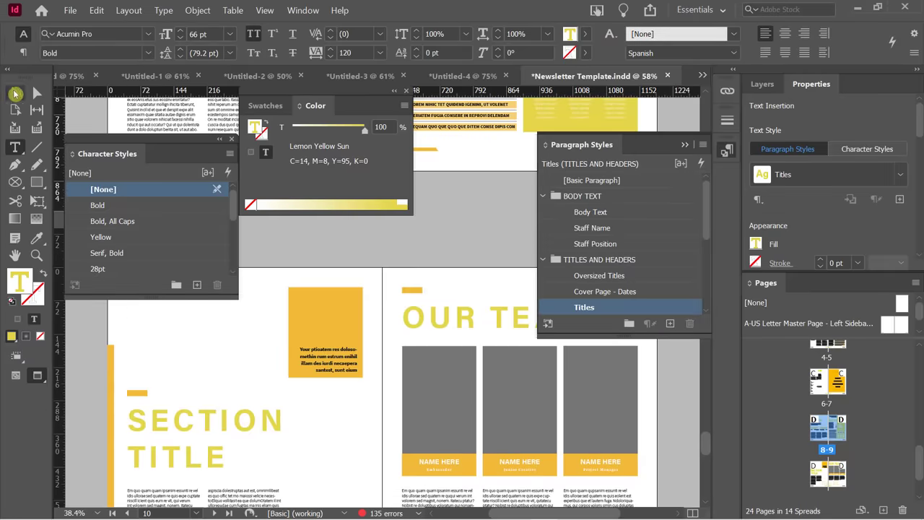
pyautogui.click(14, 92)
pyautogui.click(296, 303)
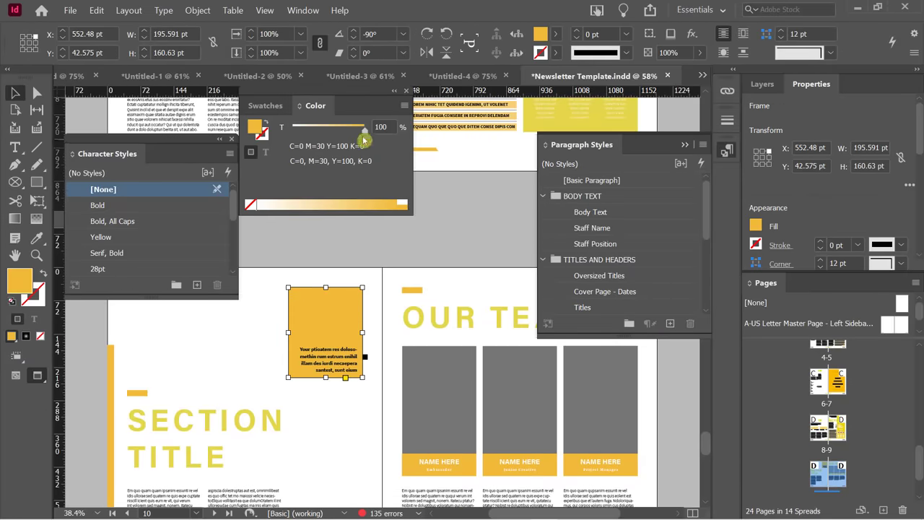
pyautogui.moveTo(364, 129); pyautogui.dragTo(370, 139)
pyautogui.click(405, 107)
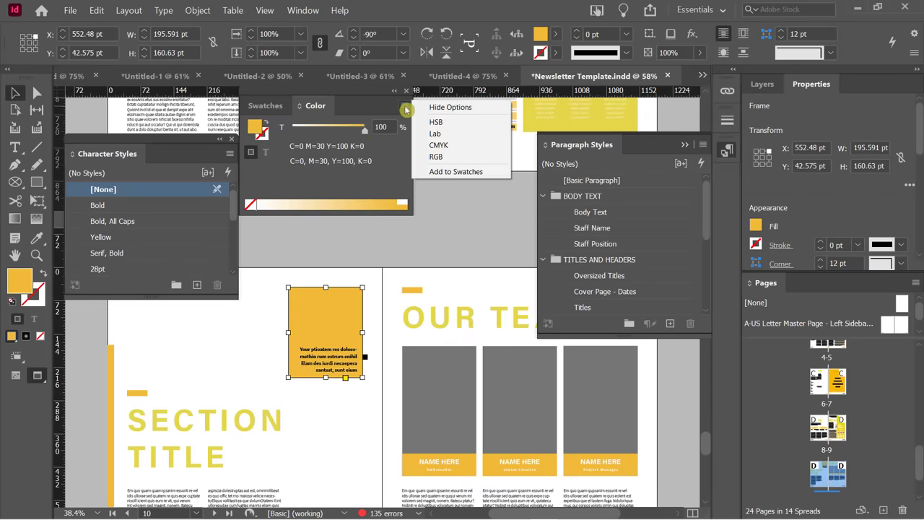
pyautogui.click(442, 146)
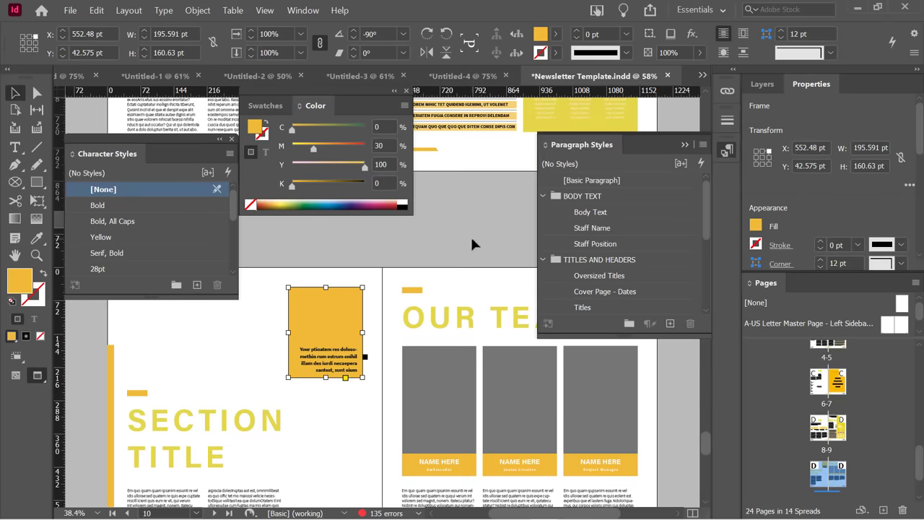
# Collapse the Paragraph Styles panel and scroll to the OUR TEAM spread.
pyautogui.scroll(1, 433, 266)
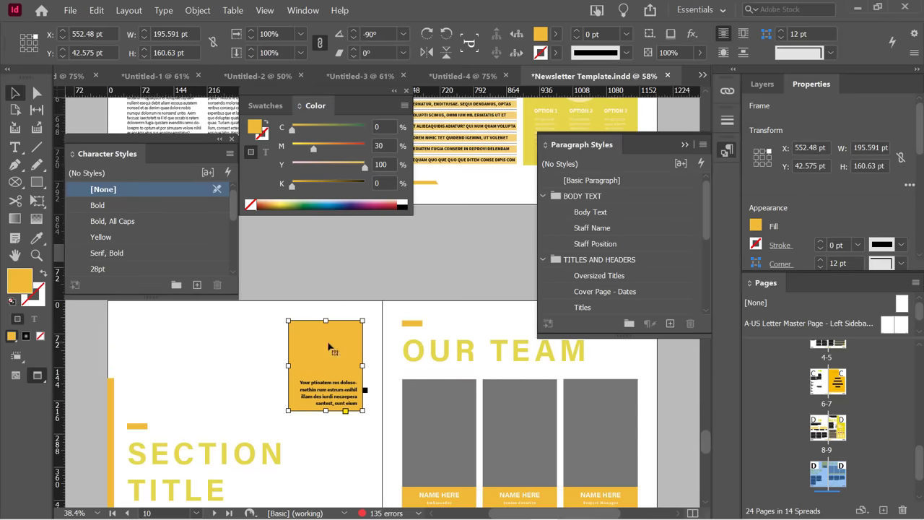
pyautogui.click(685, 144)
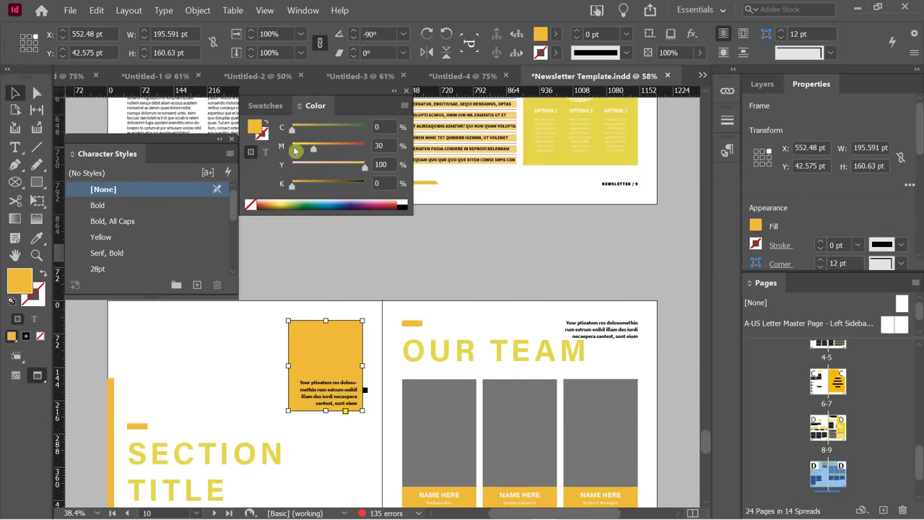
pyautogui.scroll(4, 540, 239)
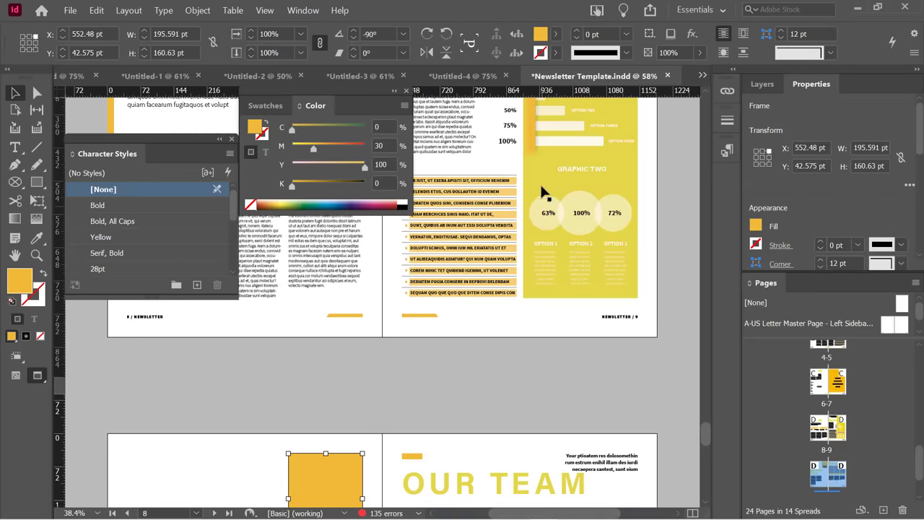
pyautogui.scroll(-2, 538, 210)
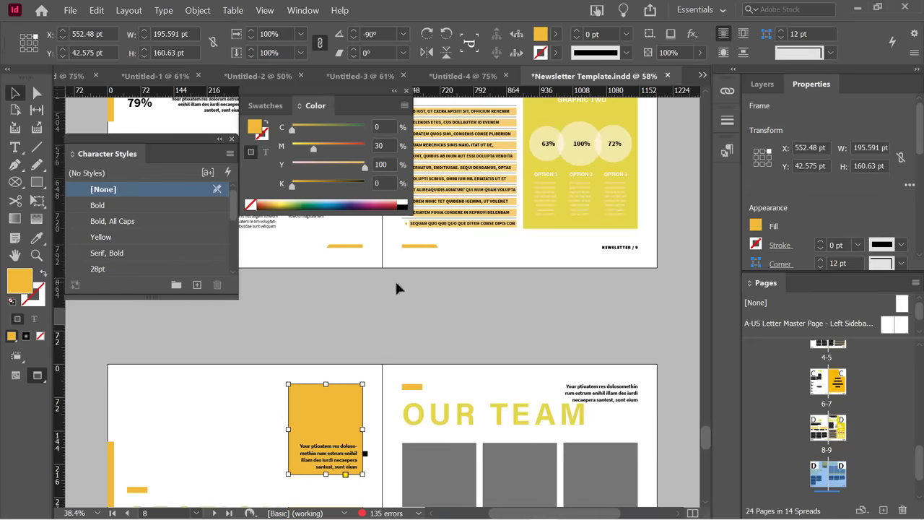
# Fill the OUR TEAM text frame with yellow e4d648 sampled from the chart, then deselect.
pyautogui.doubleClick(23, 285)
pyautogui.moveTo(666, 65); pyautogui.dragTo(721, 22)
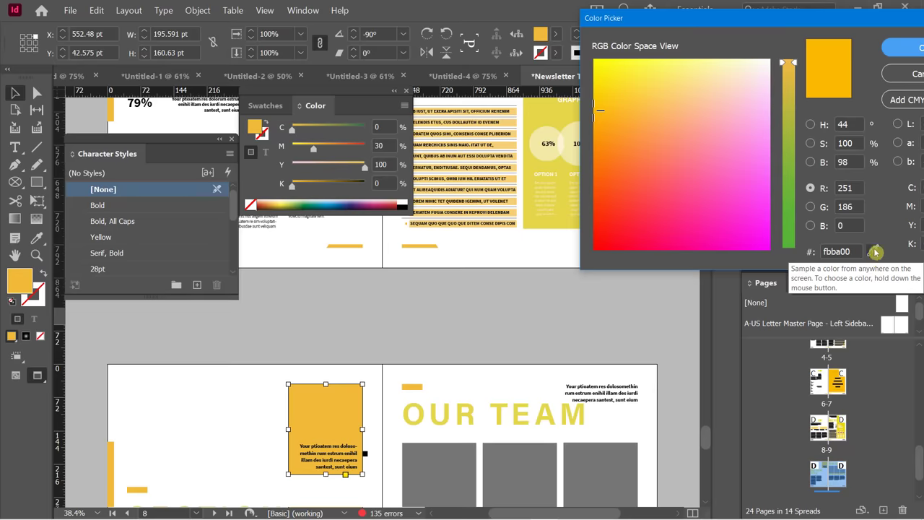
pyautogui.moveTo(875, 252); pyautogui.dragTo(546, 106)
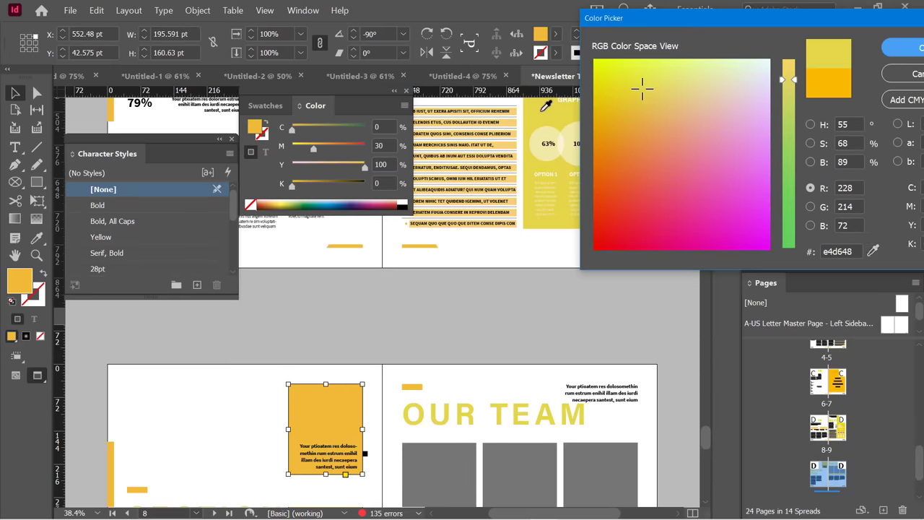
pyautogui.click(895, 49)
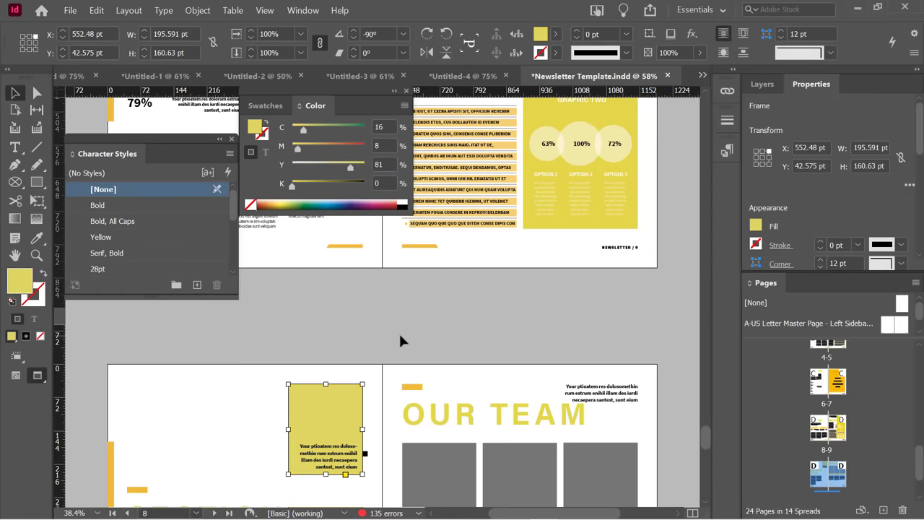
pyautogui.scroll(-1, 388, 307)
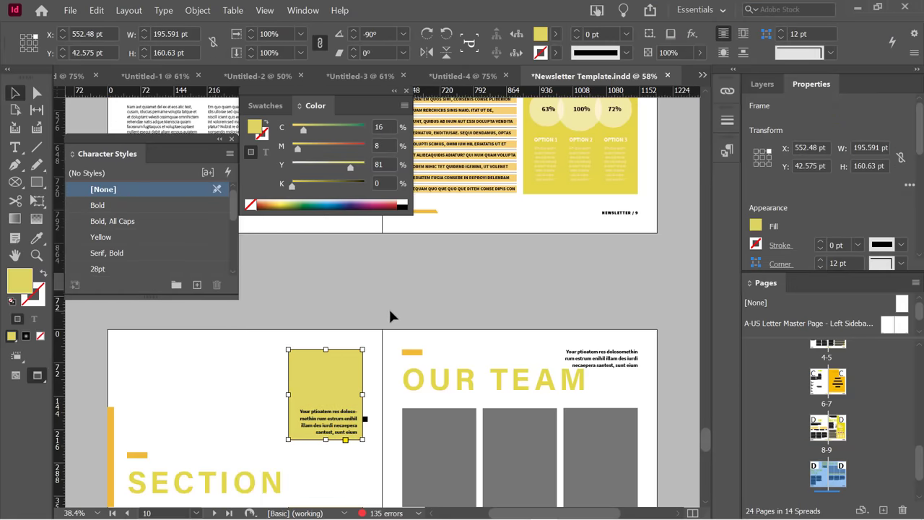
pyautogui.click(322, 297)
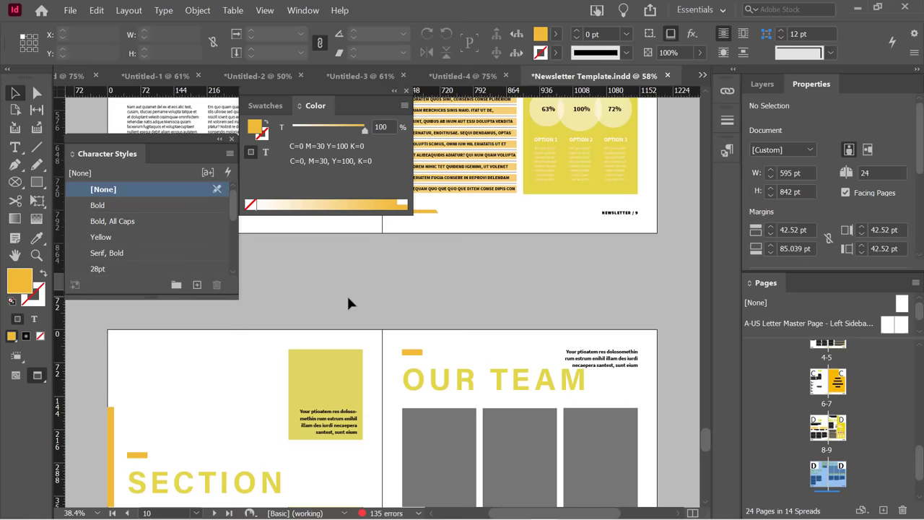
# Scroll through the spreads and select the light yellow text frame.
pyautogui.scroll(1, 347, 296)
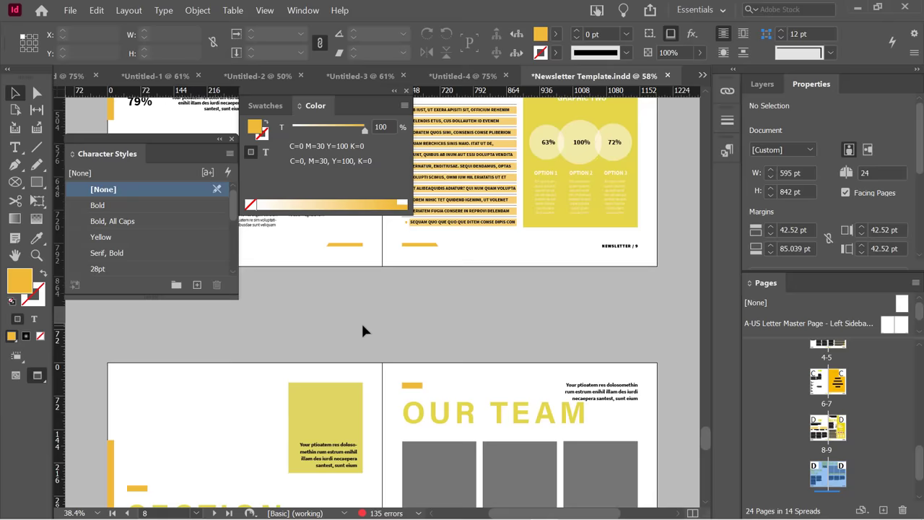
pyautogui.scroll(-1, 341, 339)
pyautogui.scroll(1, 339, 339)
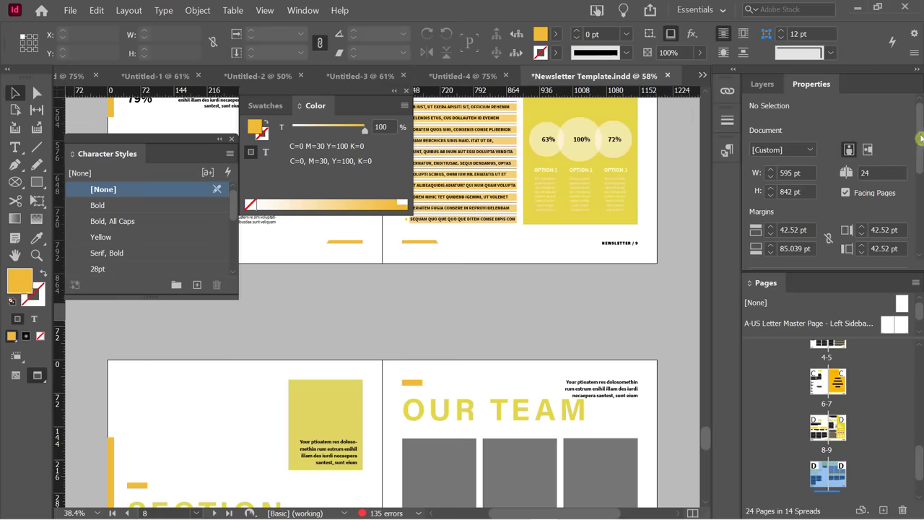
pyautogui.scroll(-3, 830, 216)
pyautogui.click(306, 398)
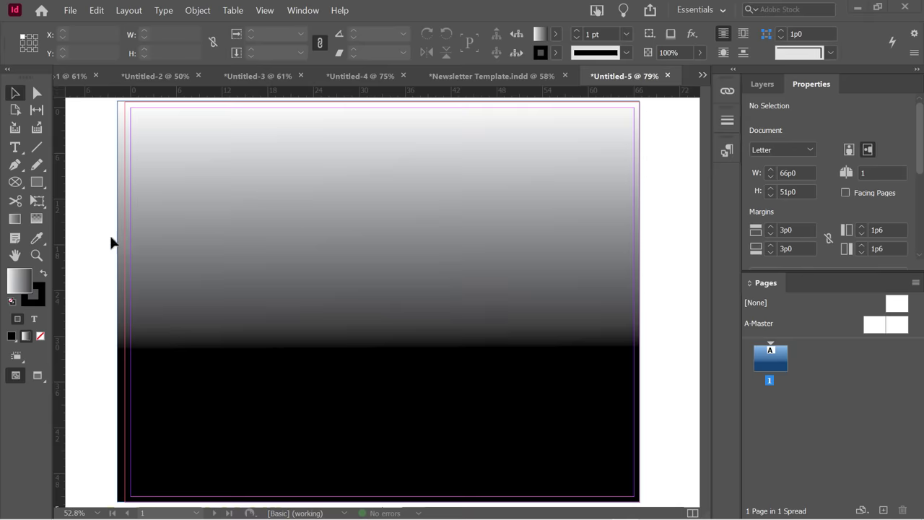
# Delete the gradient rectangle and switch the fill from solid colour back to gradient.
pyautogui.click(256, 231)
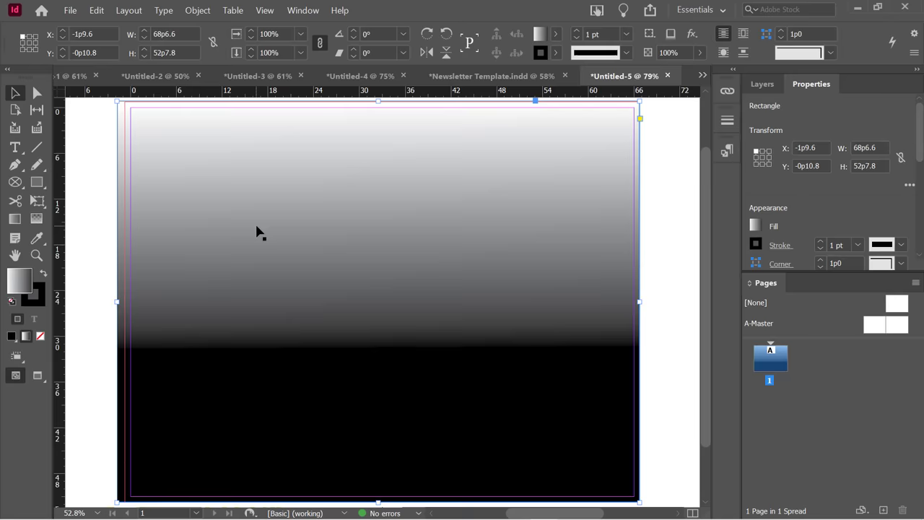
pyautogui.press('Delete')
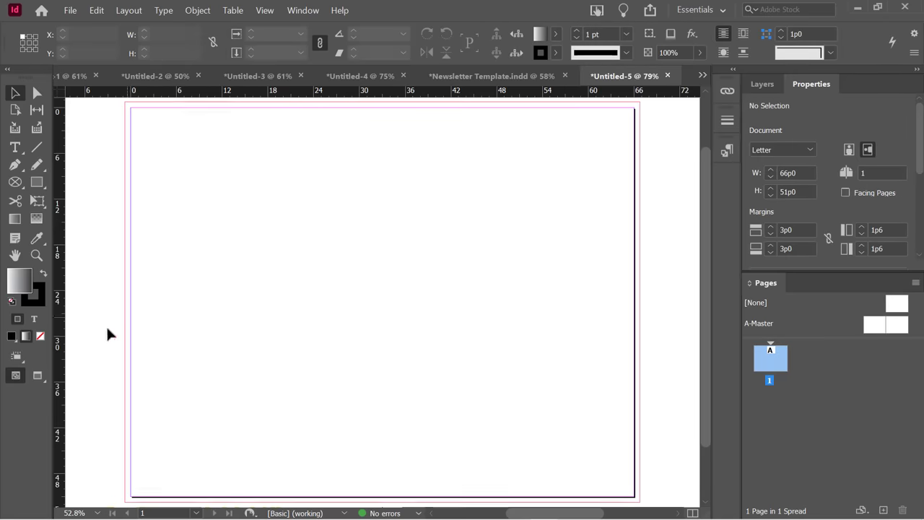
pyautogui.click(12, 337)
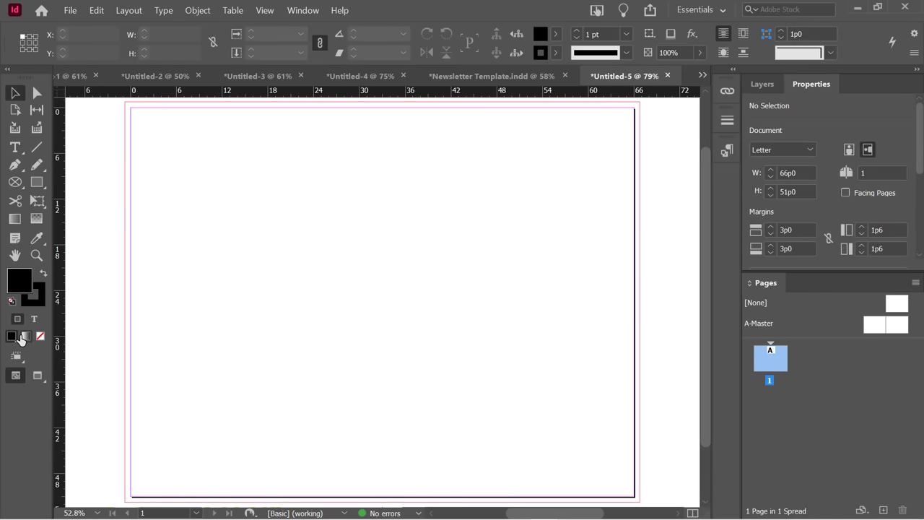
pyautogui.click(27, 337)
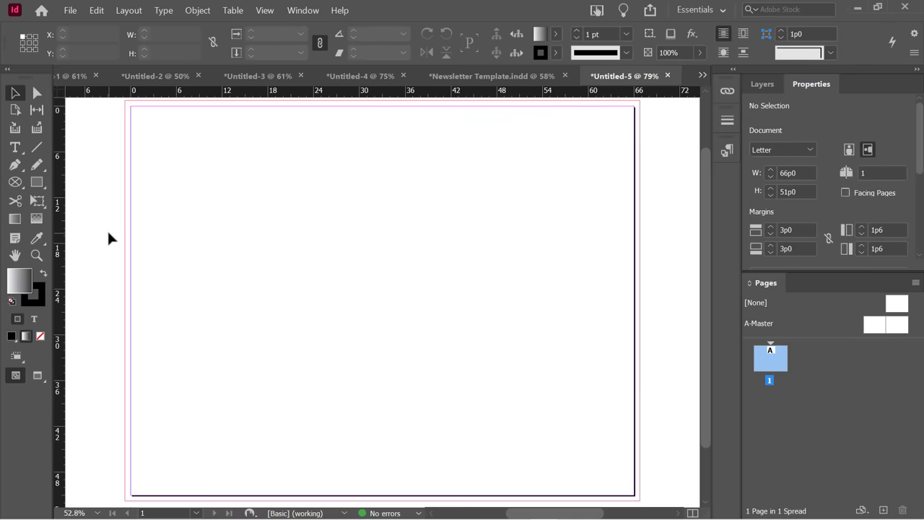
pyautogui.scroll(1, 108, 238)
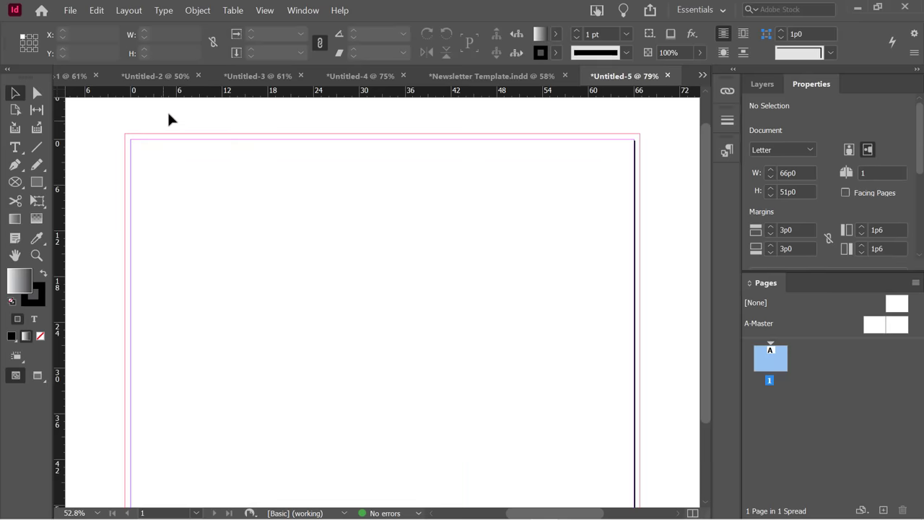
pyautogui.click(299, 12)
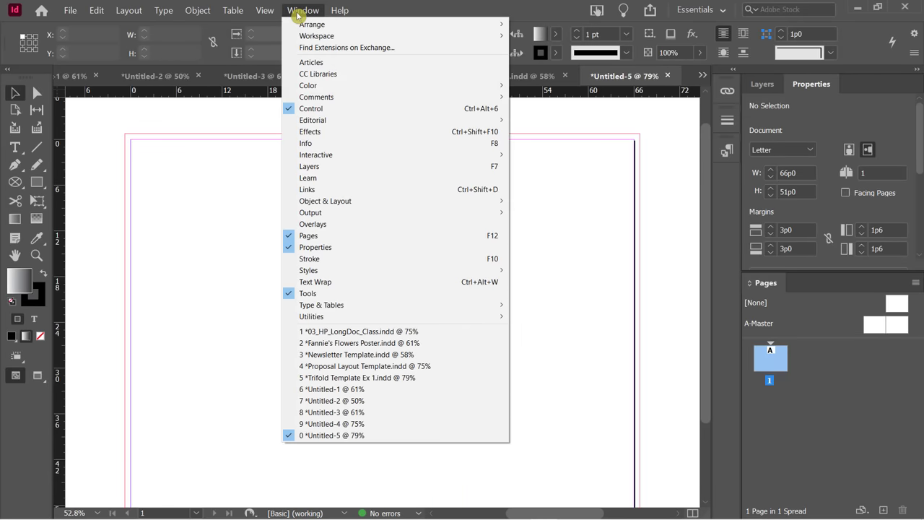
# Open the Gradient panel and move it up near the page top.
pyautogui.moveTo(340, 85)
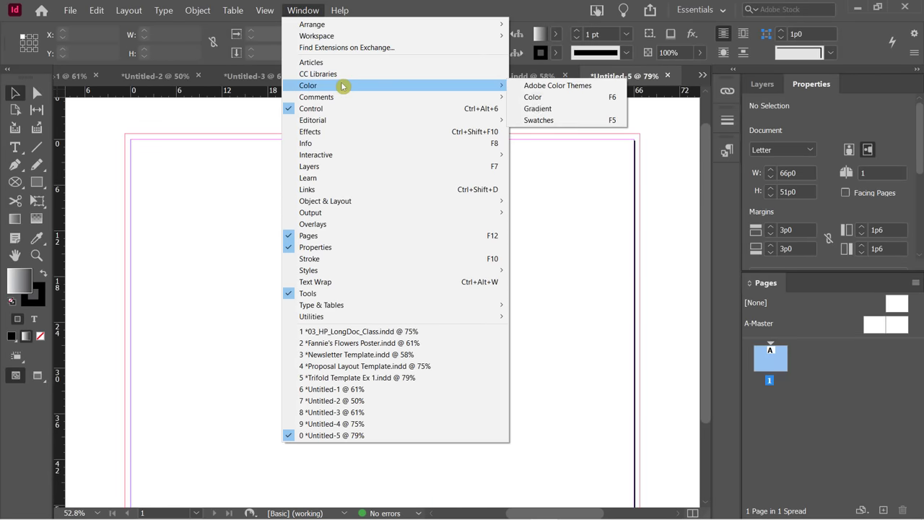
pyautogui.click(574, 113)
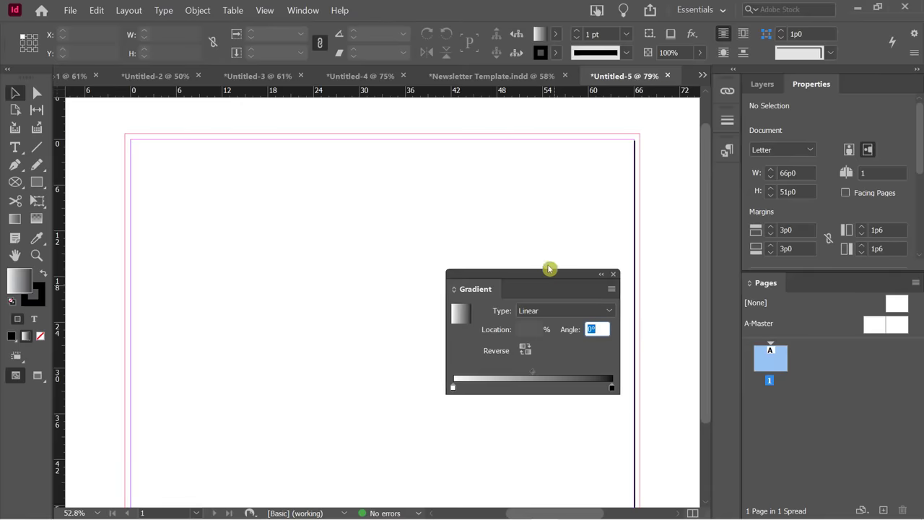
pyautogui.moveTo(549, 268); pyautogui.dragTo(556, 137)
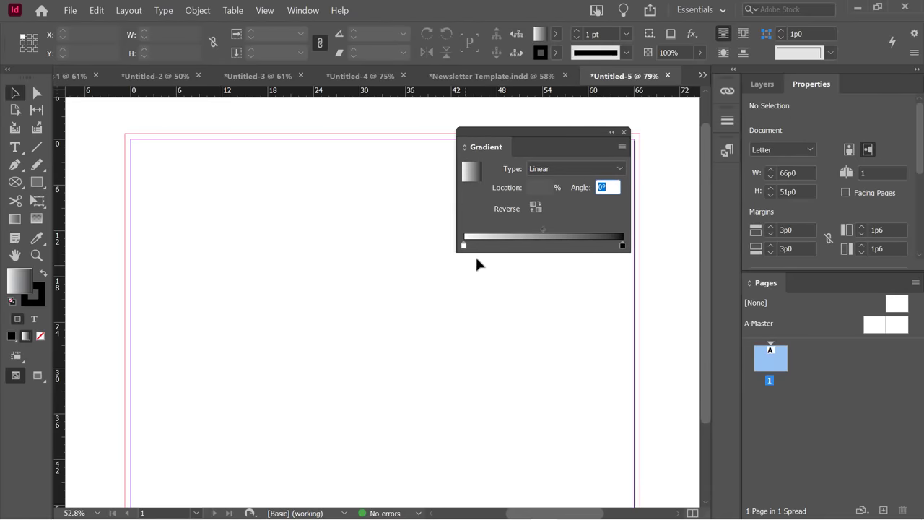
pyautogui.click(469, 214)
# Open the Color panel and dock it below the Gradient panel.
pyautogui.click(293, 12)
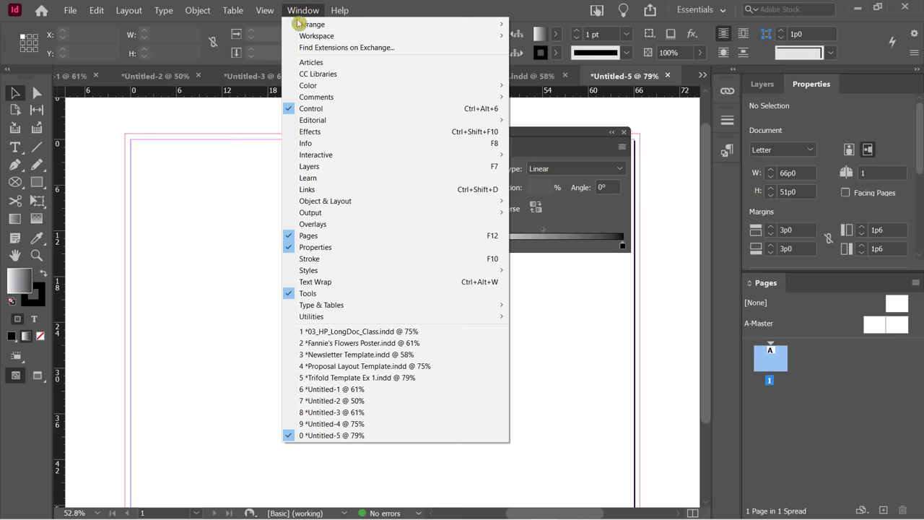
pyautogui.moveTo(347, 85)
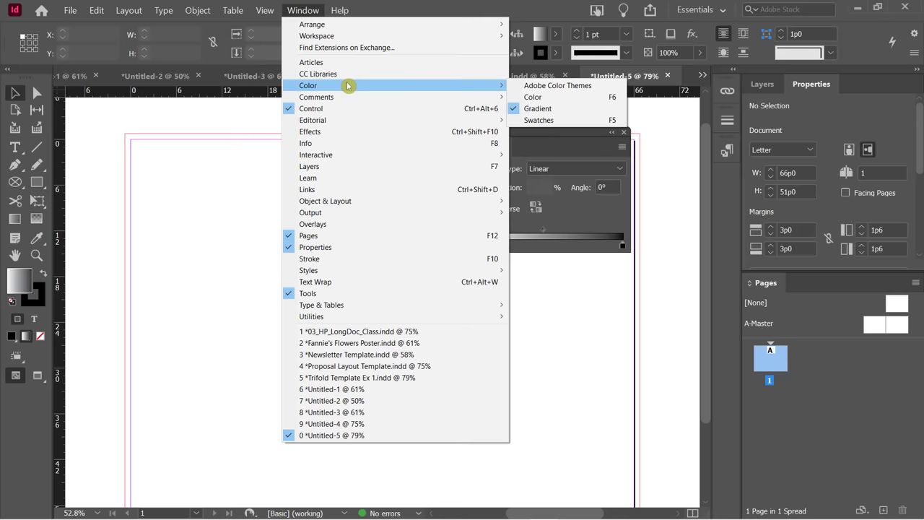
pyautogui.click(549, 100)
pyautogui.moveTo(585, 211); pyautogui.dragTo(525, 254)
pyautogui.moveTo(526, 132); pyautogui.dragTo(566, 128)
pyautogui.moveTo(552, 130); pyautogui.dragTo(586, 116)
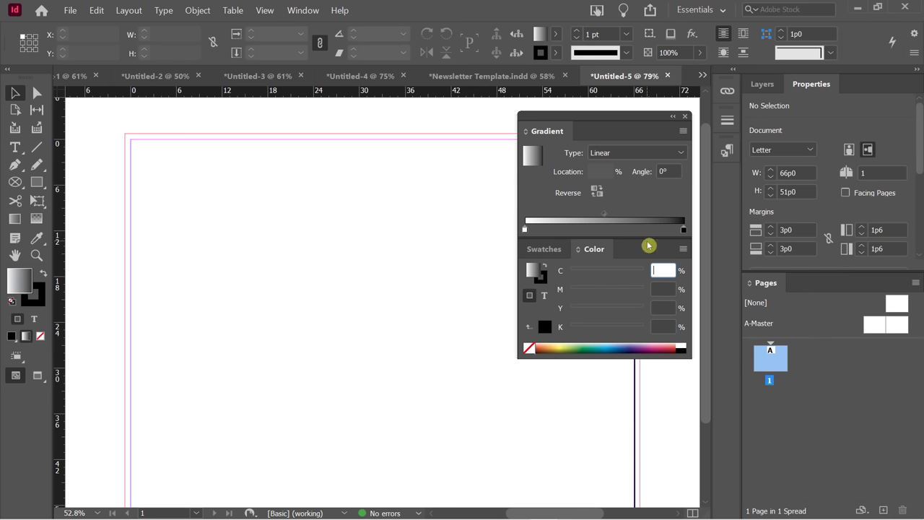
# Keep the gradient type Linear and reverse it to run black to white.
pyautogui.click(604, 155)
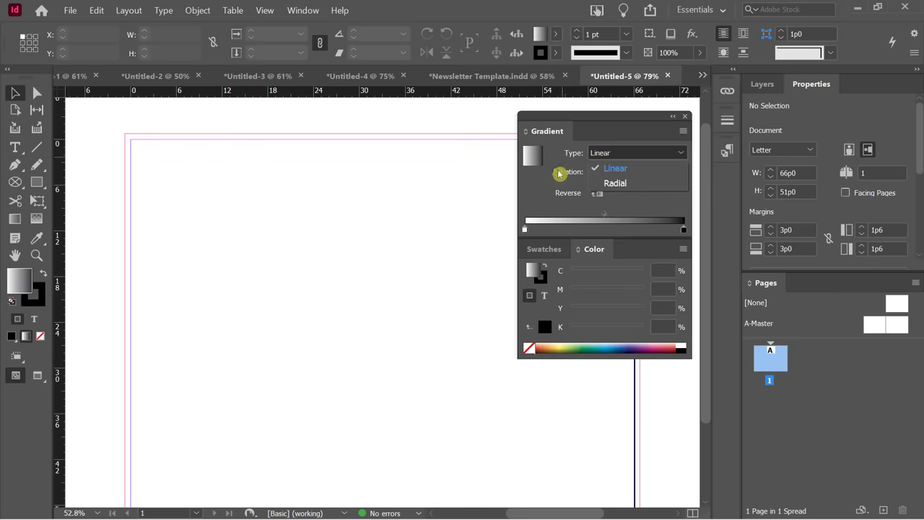
pyautogui.click(554, 188)
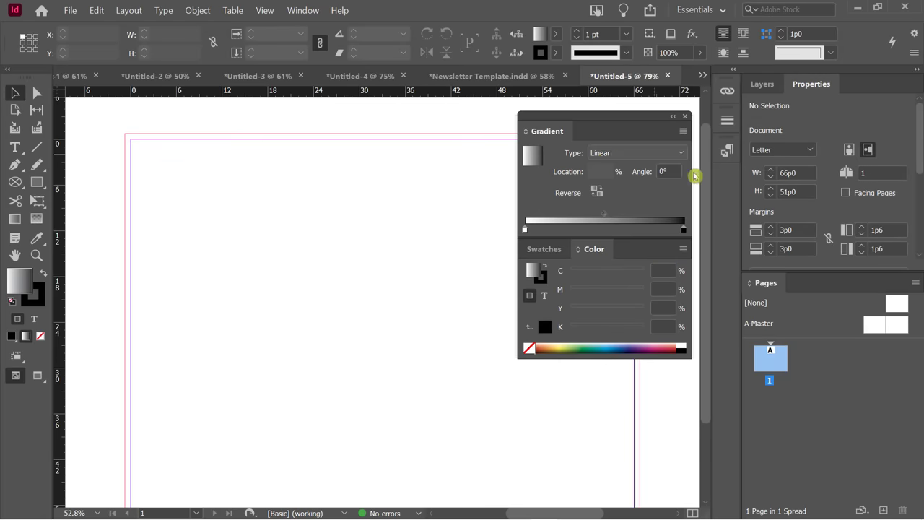
pyautogui.click(596, 192)
pyautogui.click(596, 191)
pyautogui.click(596, 191)
pyautogui.click(596, 191)
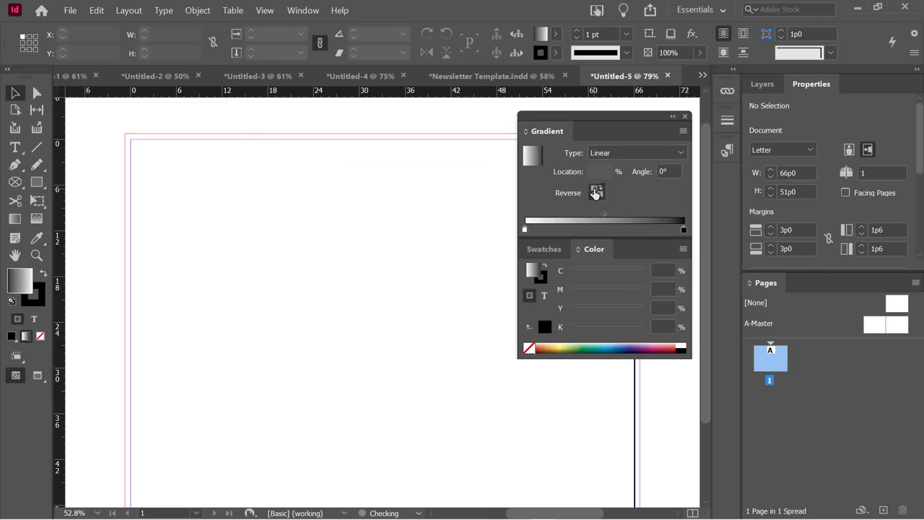
pyautogui.click(597, 191)
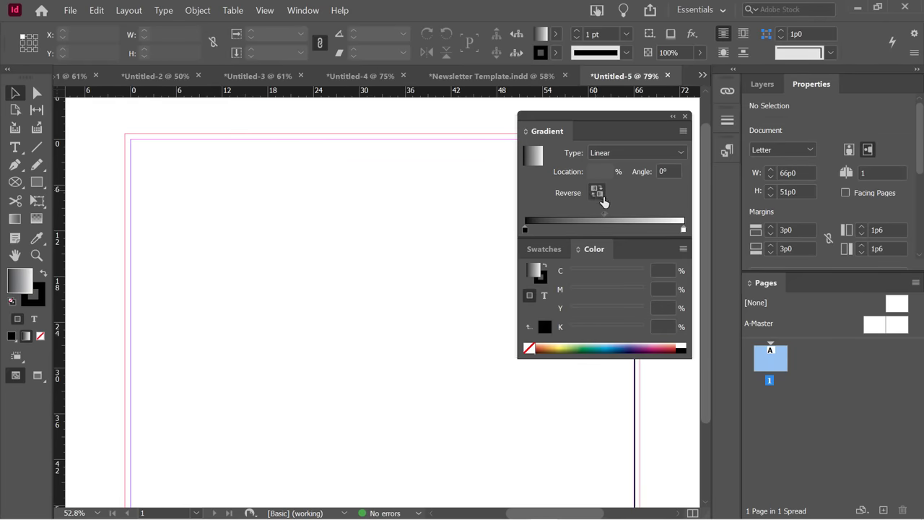
# Draw a rectangle frame at the page's top-left and reverse its gradient.
pyautogui.click(47, 188)
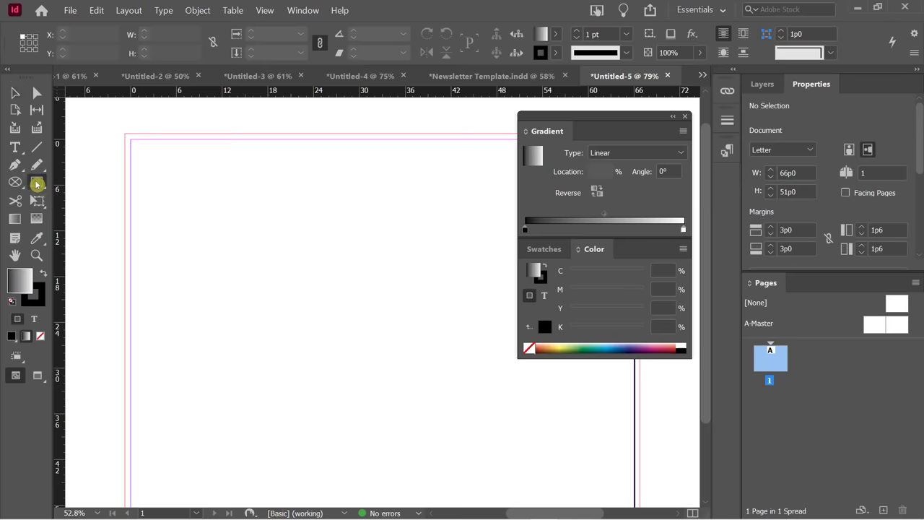
pyautogui.moveTo(123, 128); pyautogui.dragTo(352, 284)
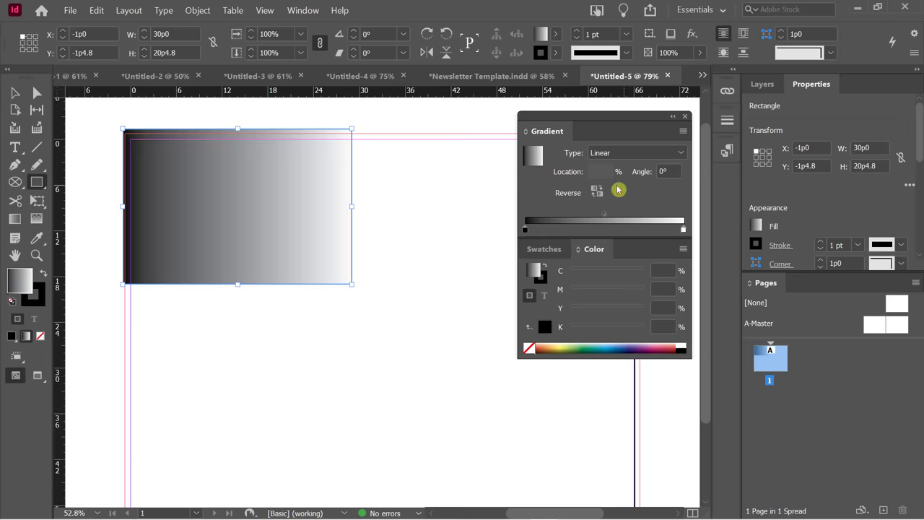
pyautogui.click(596, 192)
pyautogui.click(595, 192)
pyautogui.click(595, 192)
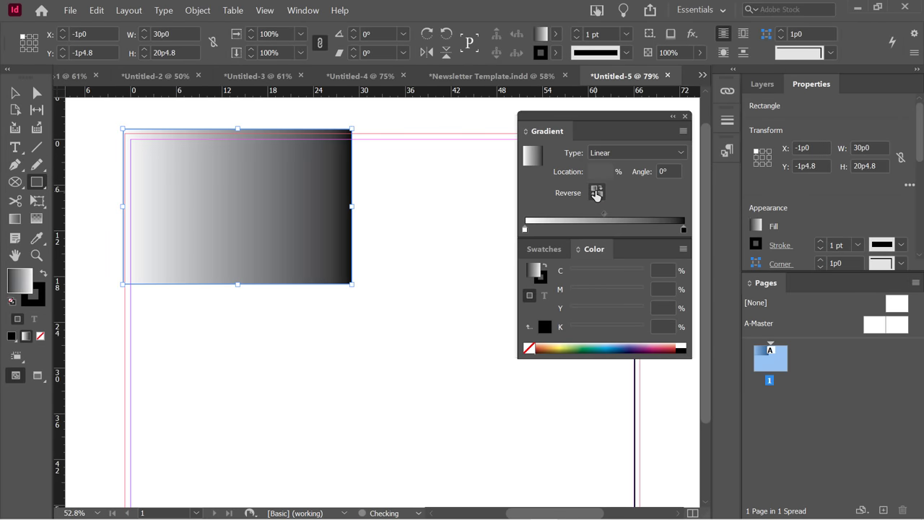
pyautogui.click(595, 192)
pyautogui.click(595, 192)
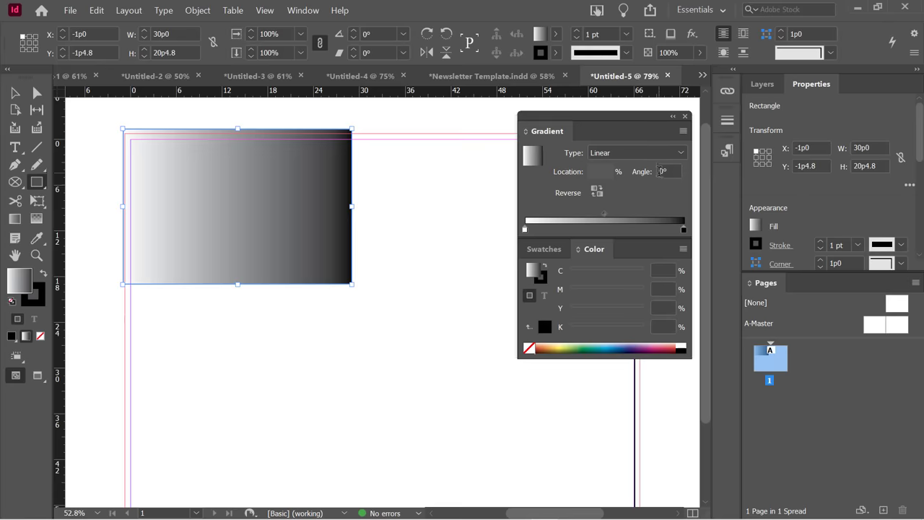
# Set the gradient angle to 90° so it runs vertically, dark at top.
pyautogui.click(662, 171)
pyautogui.moveTo(663, 171); pyautogui.dragTo(657, 175)
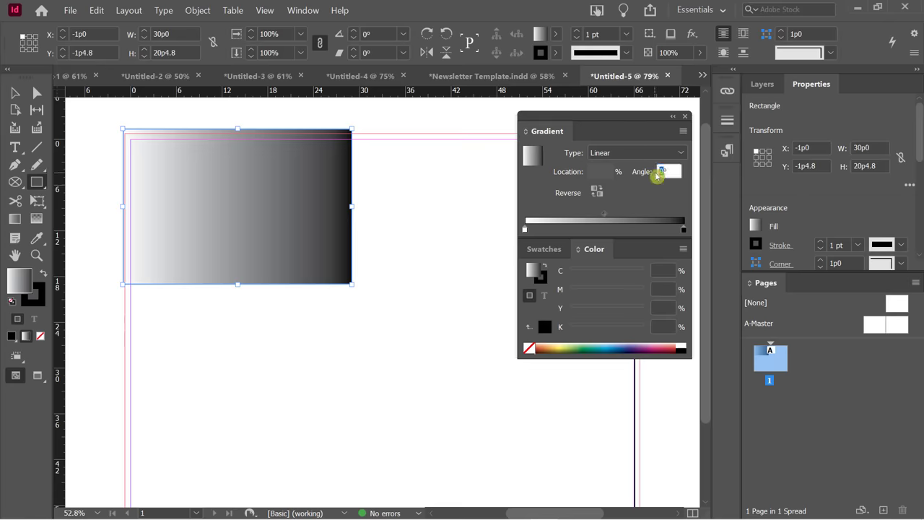
pyautogui.write('90')
pyautogui.press('Tab')
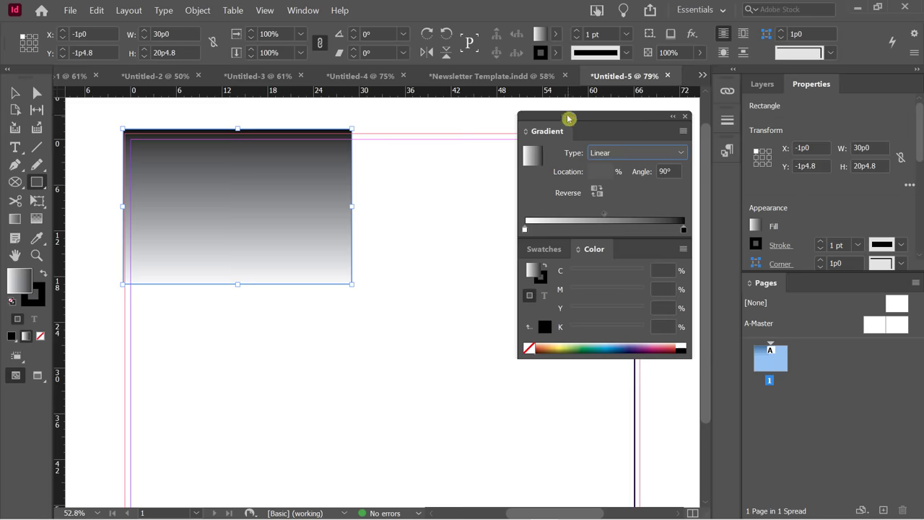
pyautogui.moveTo(575, 120); pyautogui.dragTo(582, 115)
# Colour the starting gradient stop blue with 94% cyan and added magenta.
pyautogui.click(534, 226)
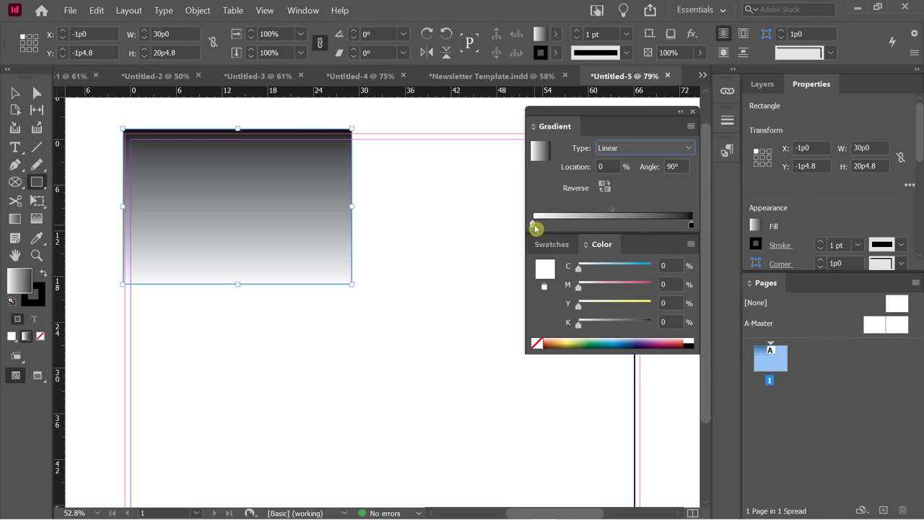
pyautogui.click(535, 227)
pyautogui.moveTo(578, 271); pyautogui.dragTo(646, 268)
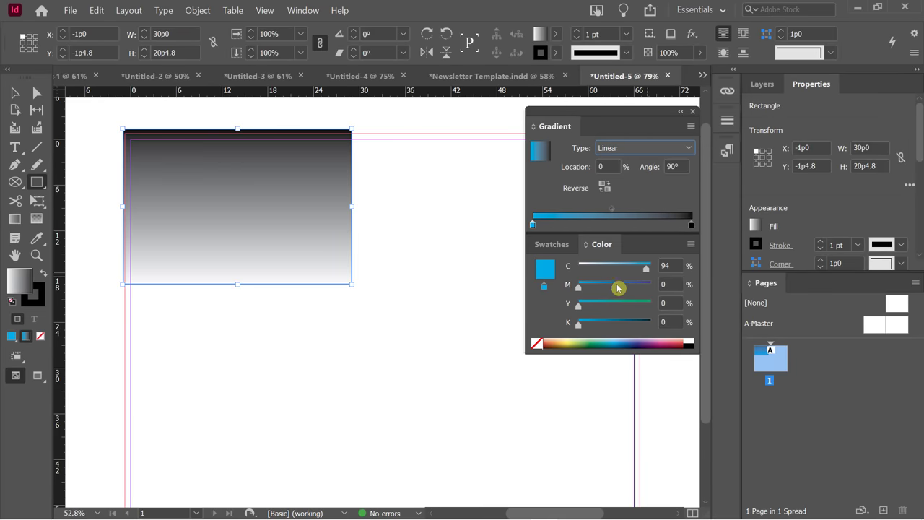
pyautogui.moveTo(580, 289); pyautogui.dragTo(631, 293)
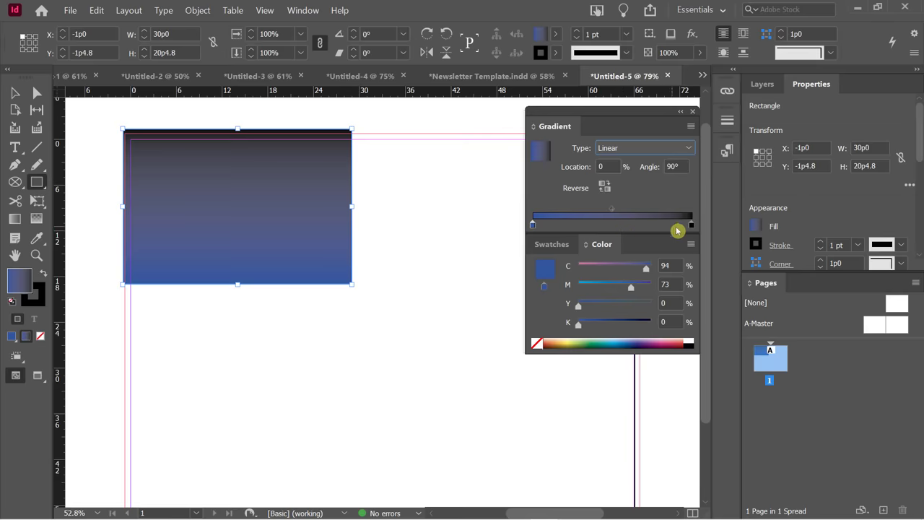
# Set the end stop to dark navy C100 M78 Y0 K81 in CMYK, keeping navy at top.
pyautogui.click(691, 225)
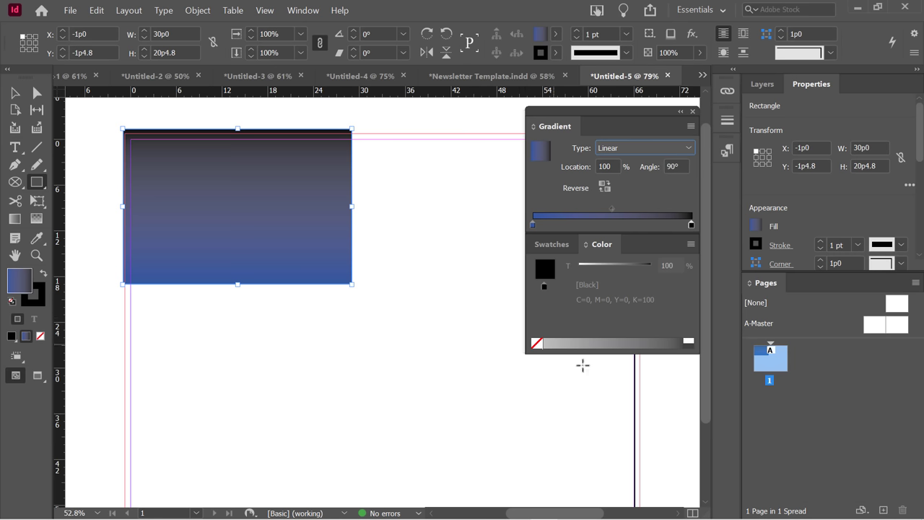
pyautogui.click(691, 246)
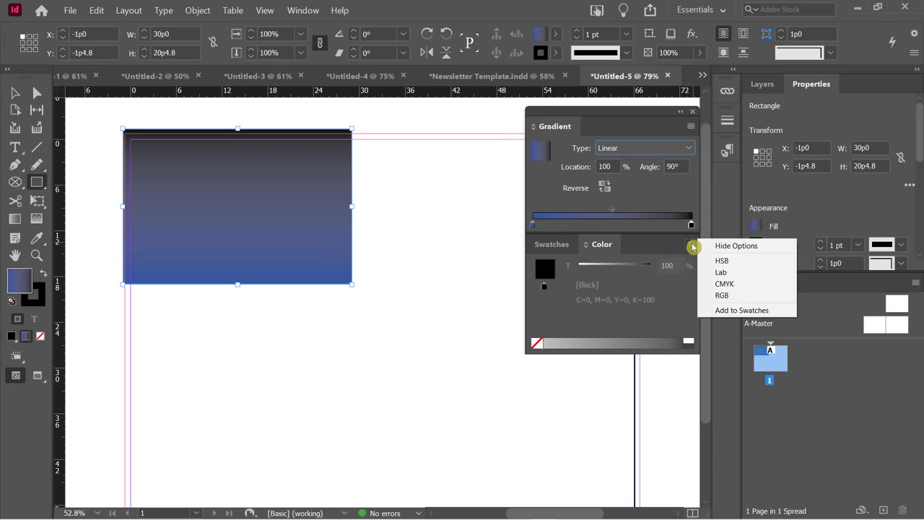
pyautogui.click(727, 287)
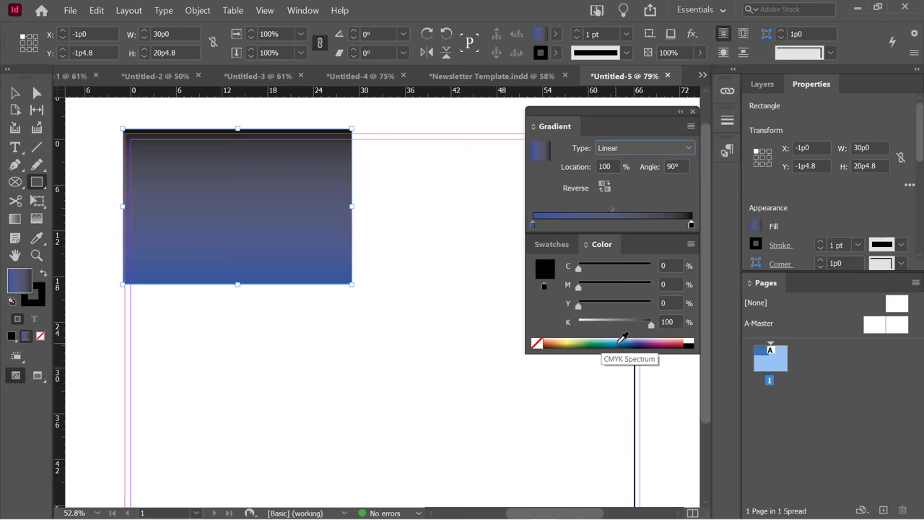
pyautogui.click(635, 342)
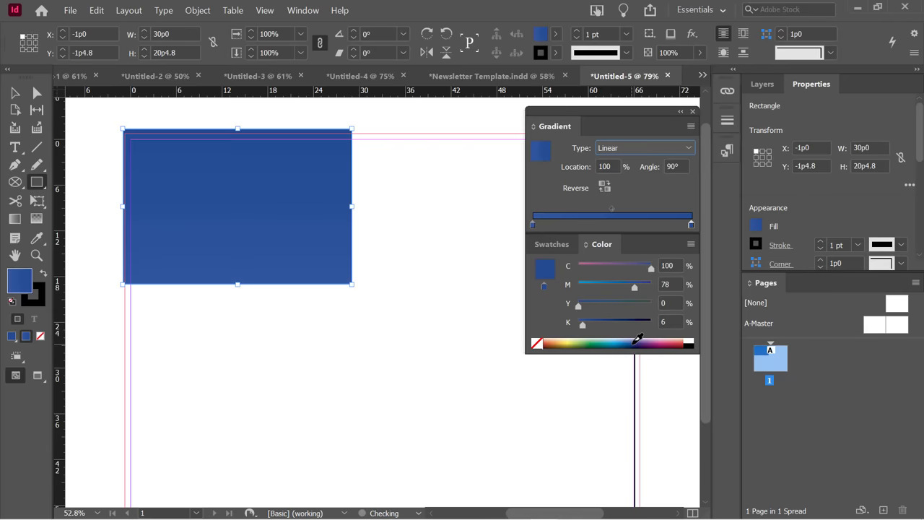
pyautogui.moveTo(583, 325); pyautogui.dragTo(635, 330)
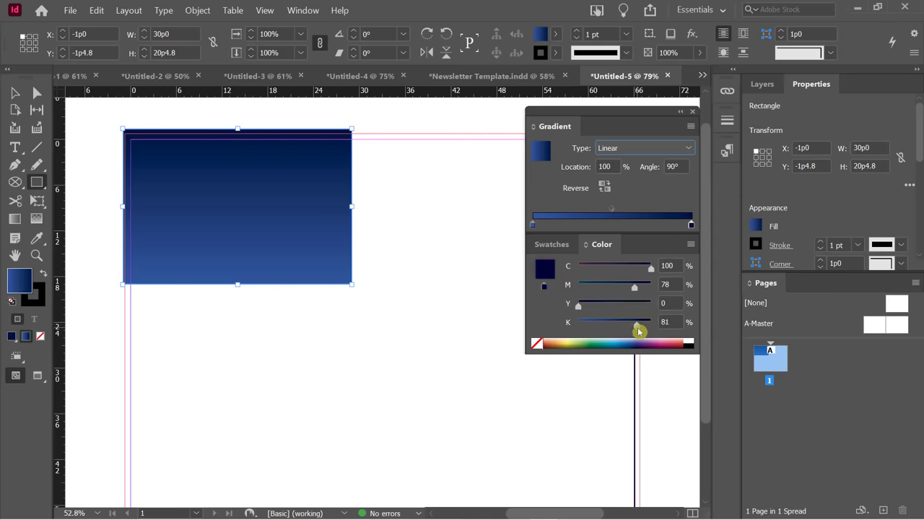
pyautogui.click(604, 187)
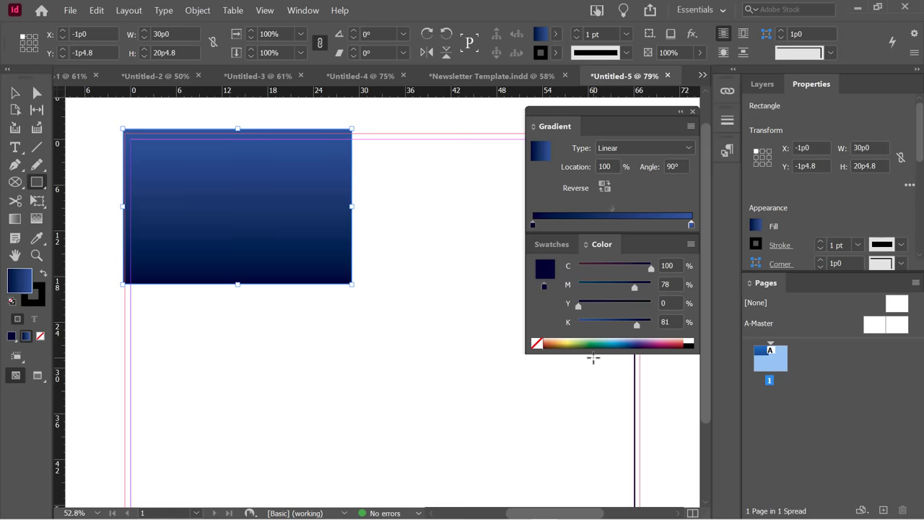
pyautogui.click(604, 187)
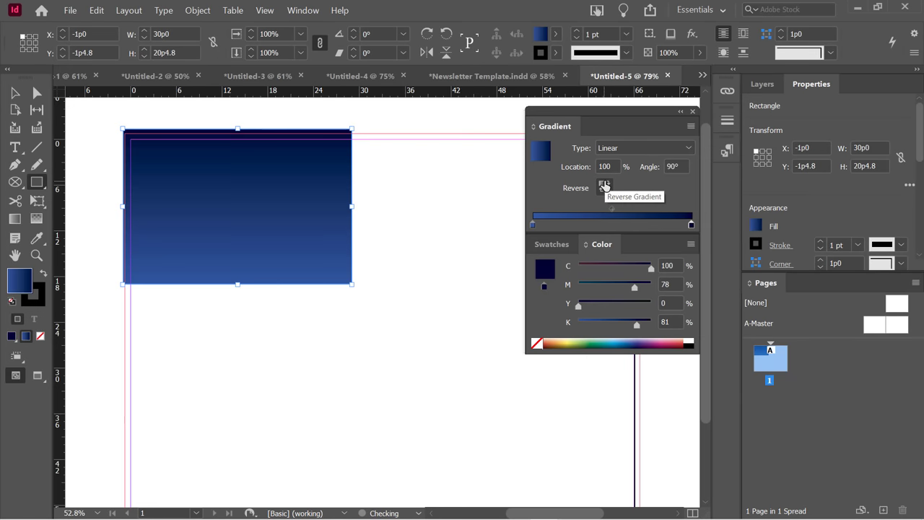
# Compare the reversed gradient and shift the blend midpoint toward the end.
pyautogui.click(604, 187)
pyautogui.click(604, 187)
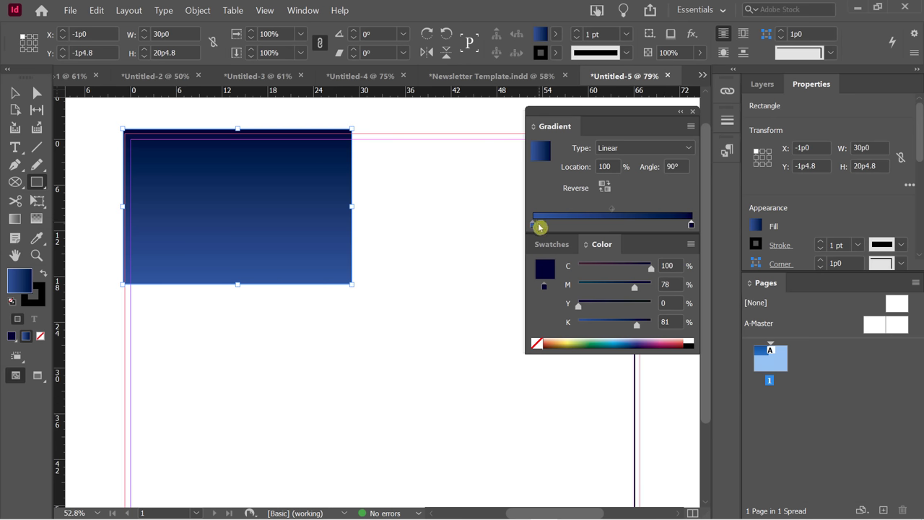
pyautogui.moveTo(612, 209); pyautogui.dragTo(642, 210)
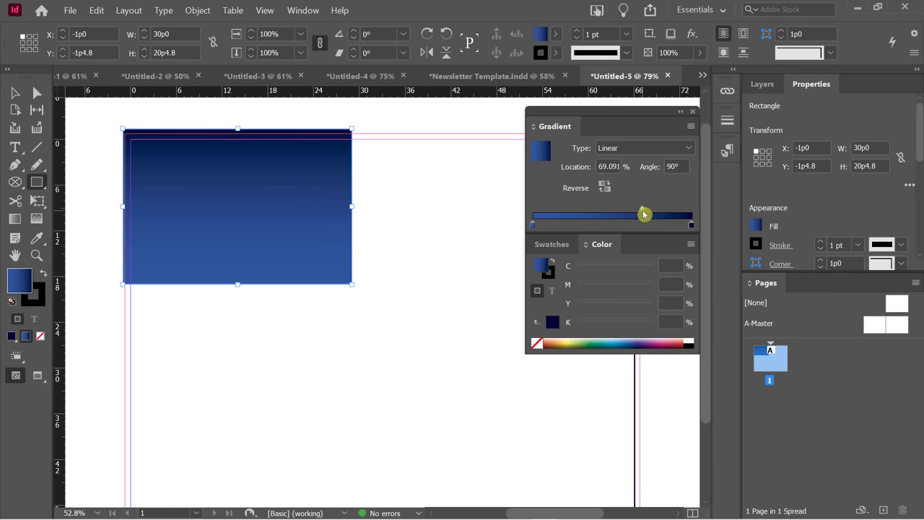
pyautogui.moveTo(644, 211); pyautogui.dragTo(647, 211)
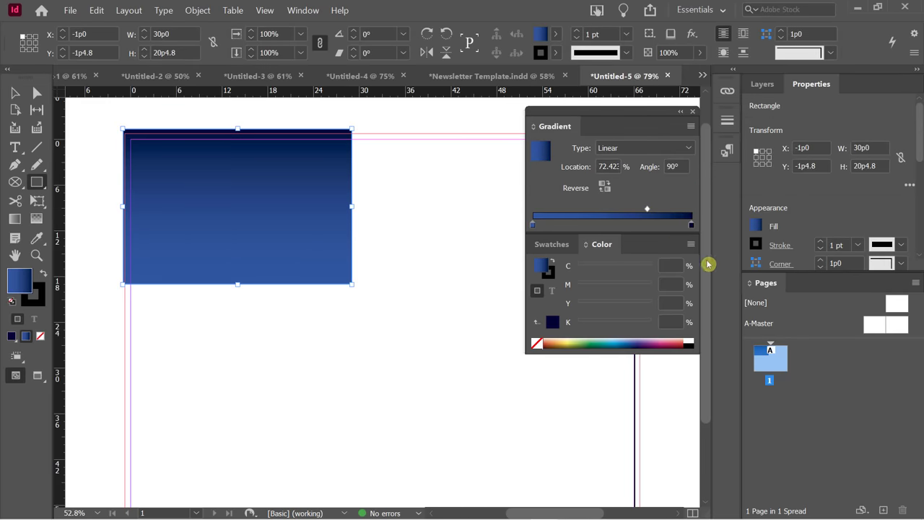
# Add a purple middle stop with cyan lowered to 30 and rebalance both midpoints.
pyautogui.click(614, 226)
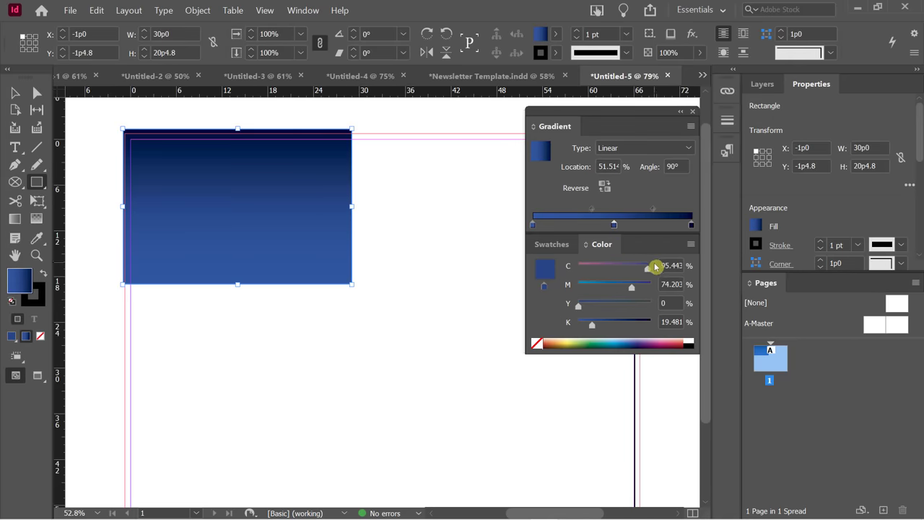
pyautogui.moveTo(647, 269); pyautogui.dragTo(600, 269)
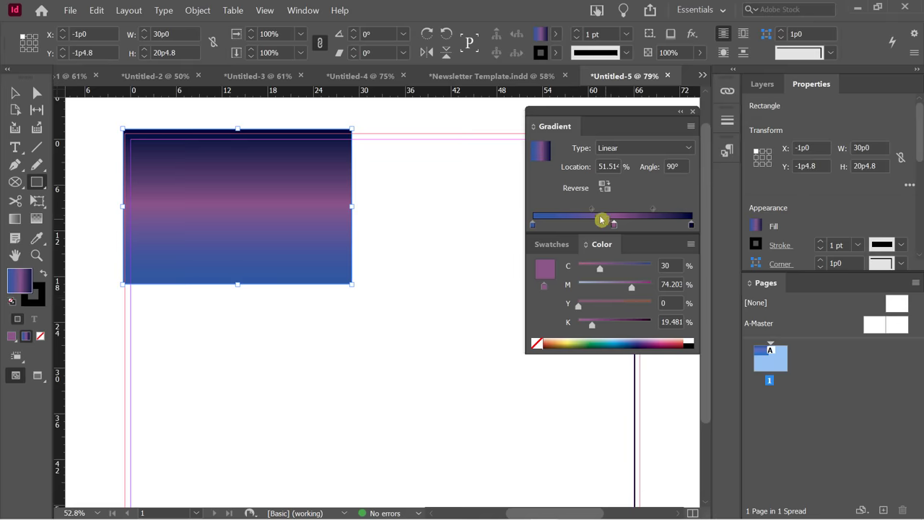
pyautogui.moveTo(592, 210); pyautogui.dragTo(570, 212)
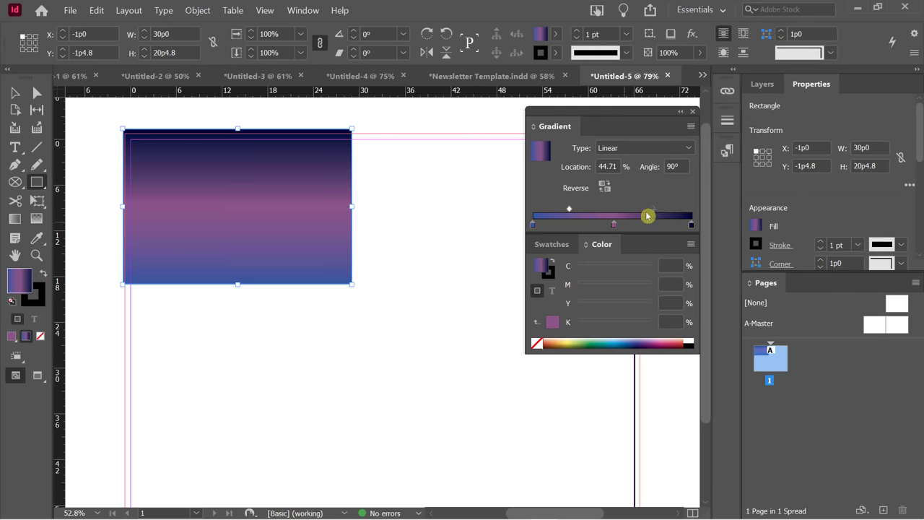
pyautogui.moveTo(647, 212); pyautogui.dragTo(669, 212)
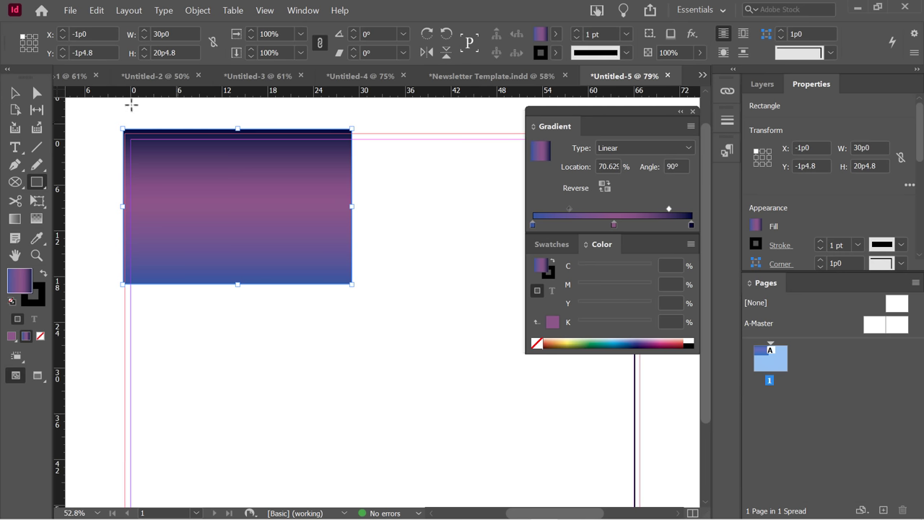
# Stretch the gradient rectangle to 68p2.4 wide by 28p2.4 tall across the page width.
pyautogui.click(14, 95)
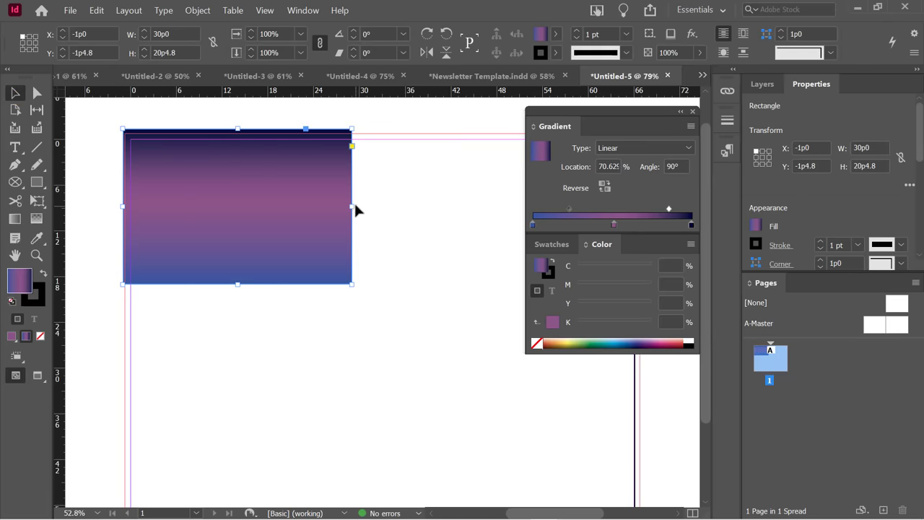
pyautogui.moveTo(353, 208); pyautogui.dragTo(623, 208)
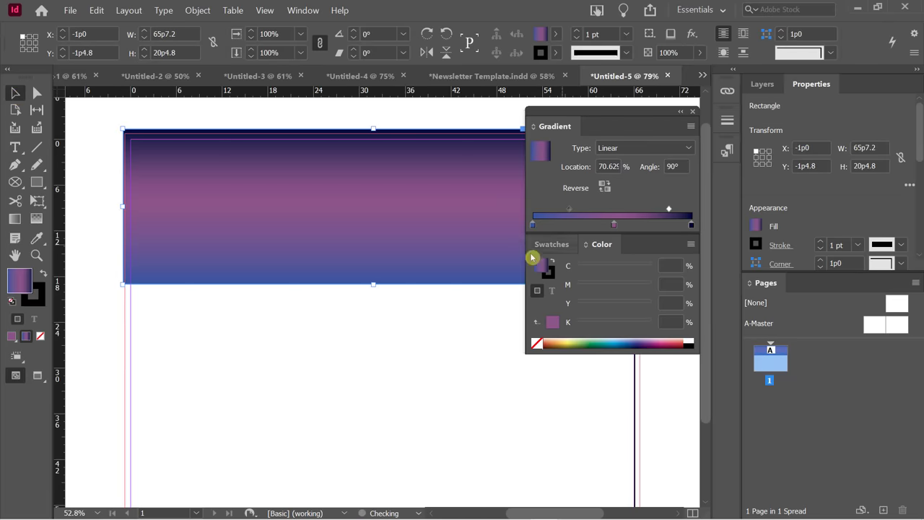
pyautogui.moveTo(373, 285); pyautogui.dragTo(373, 343)
pyautogui.moveTo(590, 119); pyautogui.dragTo(814, 139)
pyautogui.moveTo(622, 235); pyautogui.dragTo(642, 235)
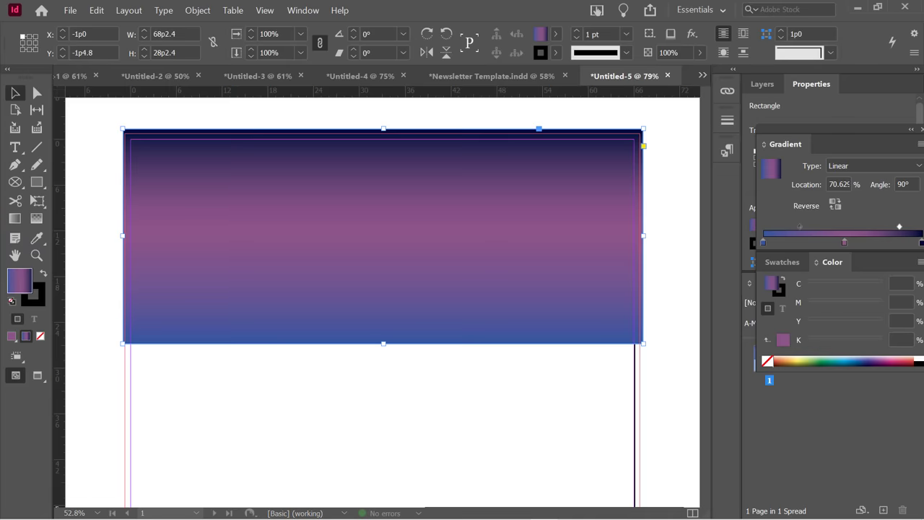
# Drag the gradient straight down with the Gradient Swatch tool, blue at top to dark purple below.
pyautogui.click(17, 221)
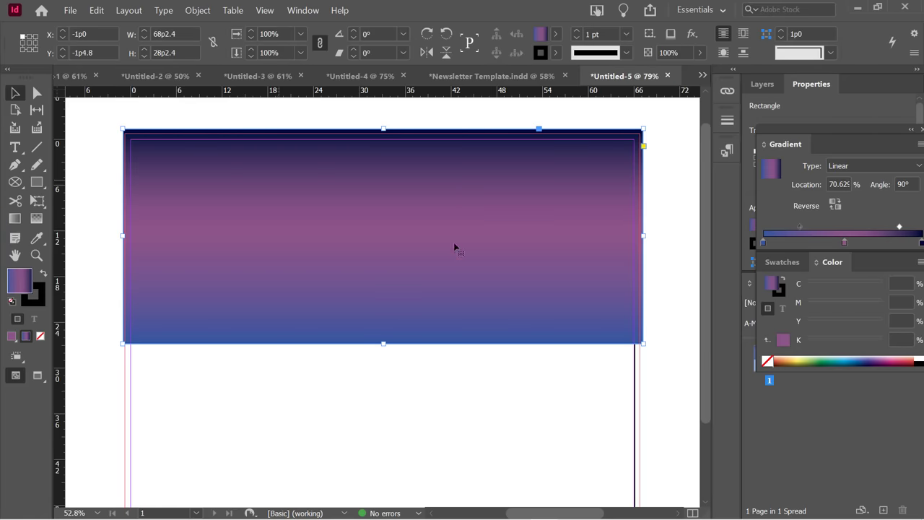
pyautogui.click(15, 218)
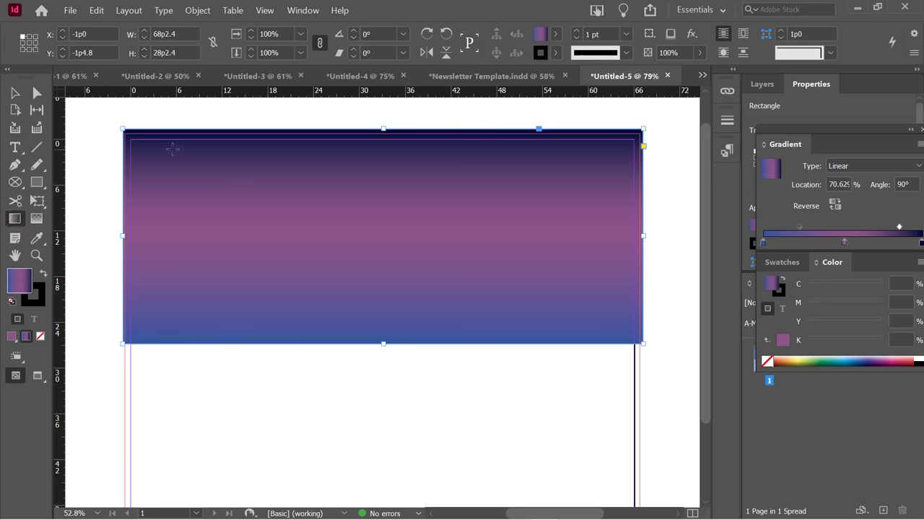
pyautogui.moveTo(131, 136); pyautogui.dragTo(633, 328)
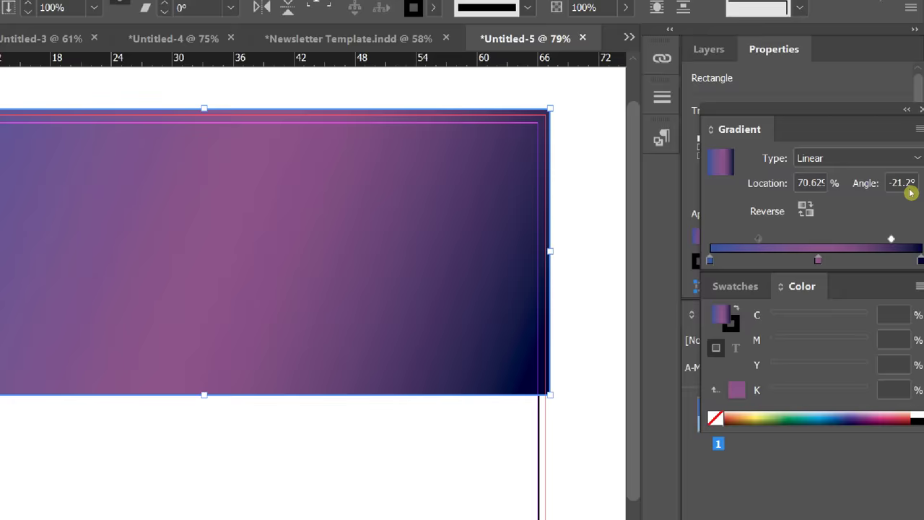
pyautogui.click(896, 181)
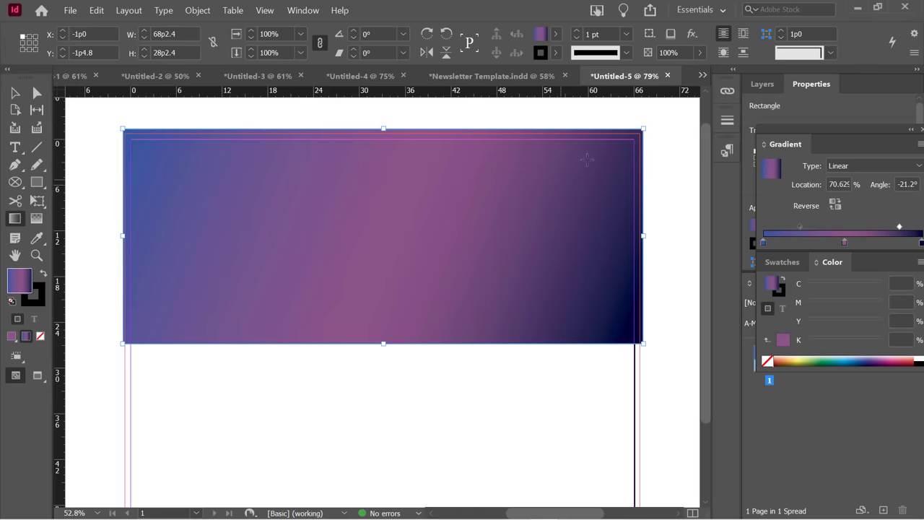
pyautogui.moveTo(634, 143); pyautogui.dragTo(300, 319)
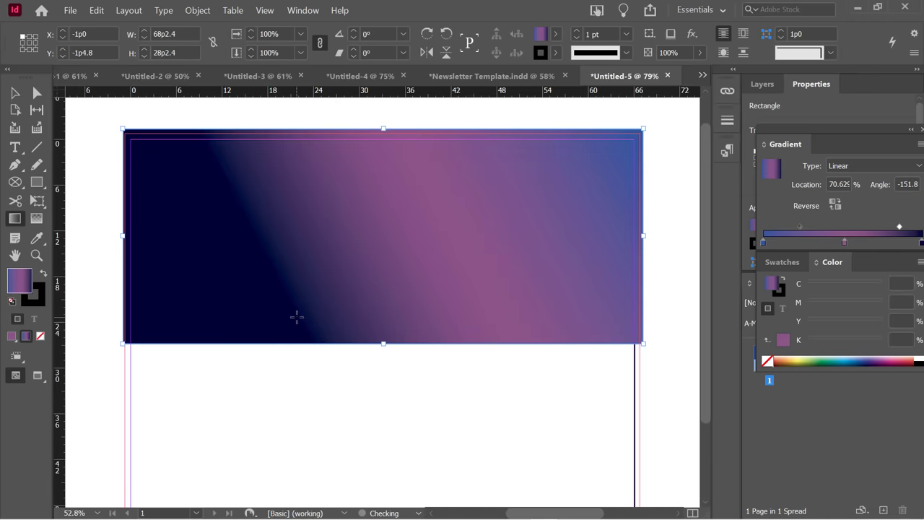
pyautogui.moveTo(373, 123); pyautogui.dragTo(372, 246)
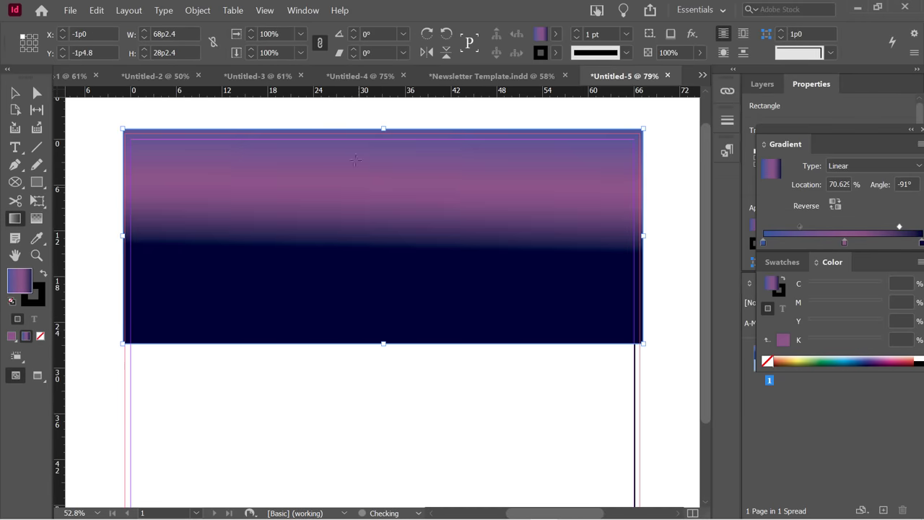
pyautogui.moveTo(361, 135); pyautogui.dragTo(363, 392)
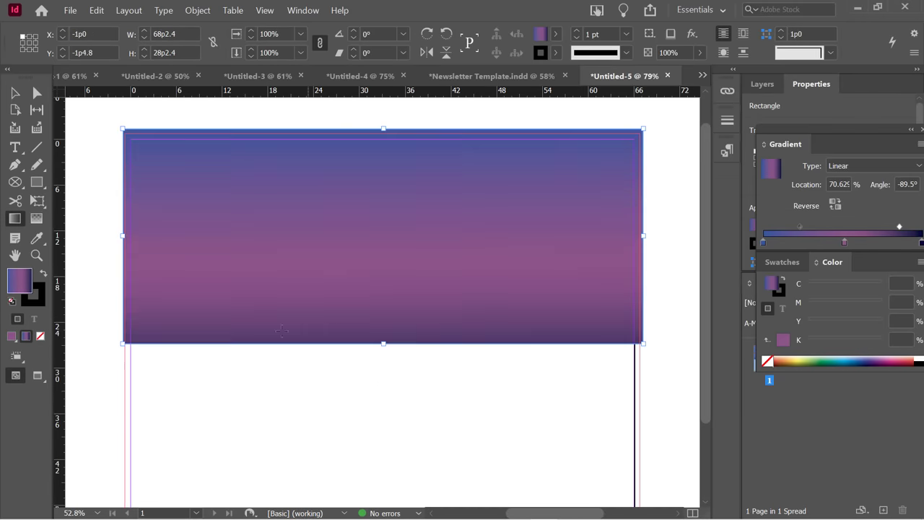
pyautogui.moveTo(249, 332); pyautogui.dragTo(332, 271)
pyautogui.moveTo(511, 318); pyautogui.dragTo(490, 176)
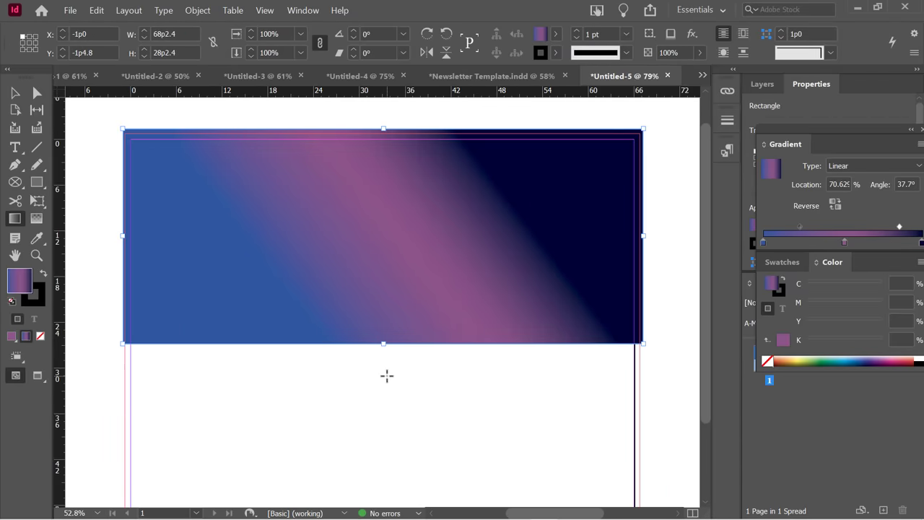
pyautogui.moveTo(363, 127); pyautogui.dragTo(369, 419)
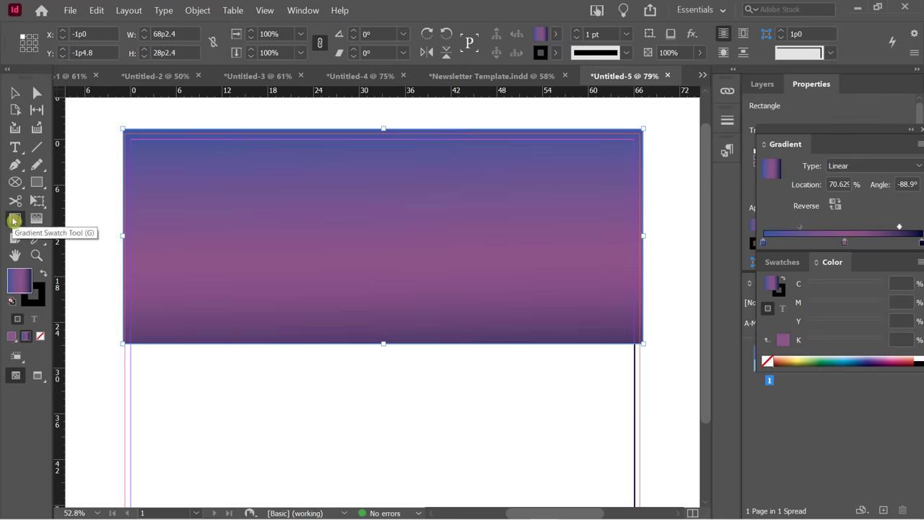
# Shrink the rectangle to about 41p4.8 × 16p10.8 in the page's top-left corner and deselect.
pyautogui.click(14, 93)
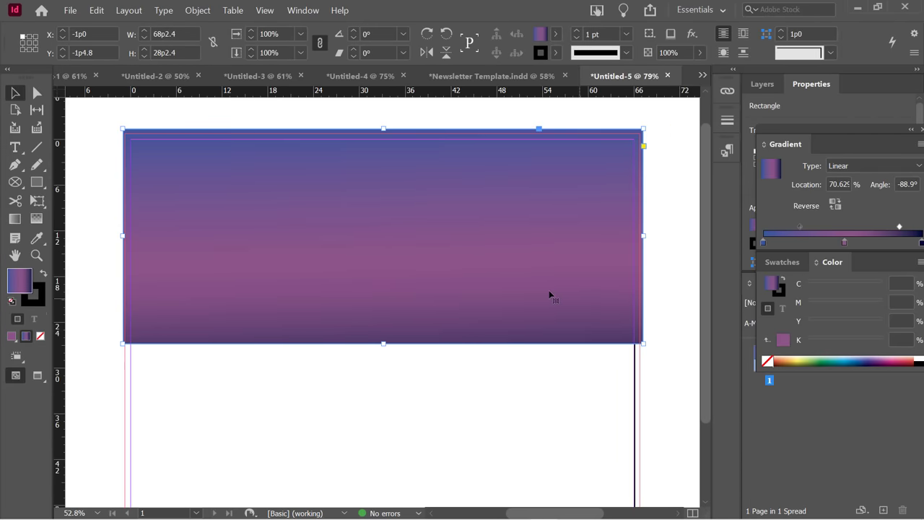
pyautogui.scroll(-3, 549, 295)
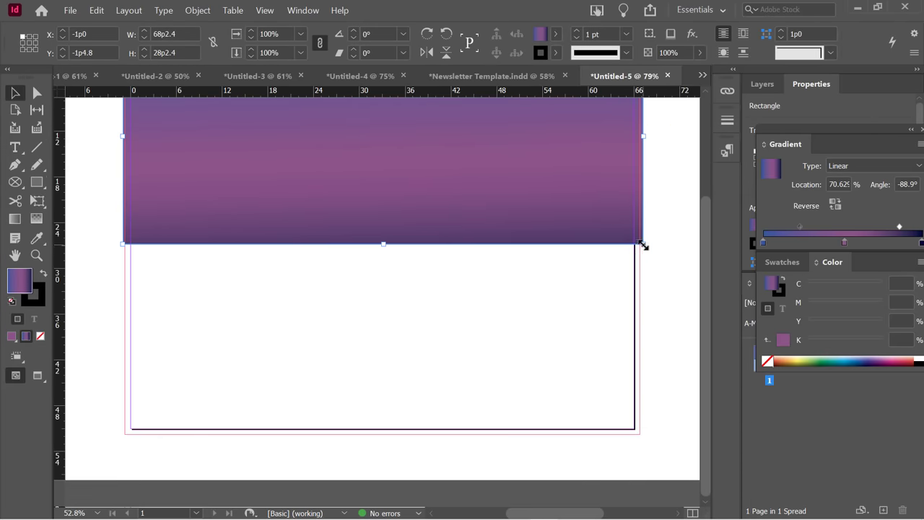
pyautogui.moveTo(642, 245); pyautogui.dragTo(304, 126)
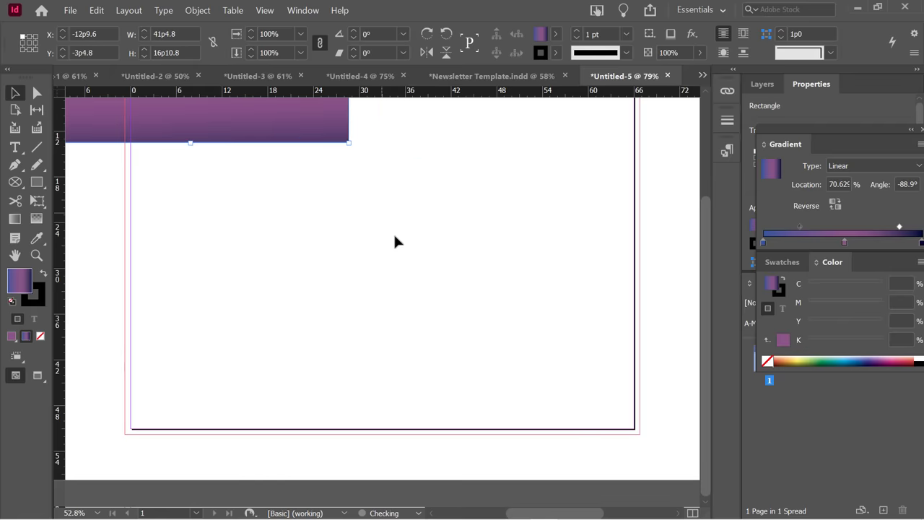
pyautogui.click(394, 240)
pyautogui.scroll(2, 404, 256)
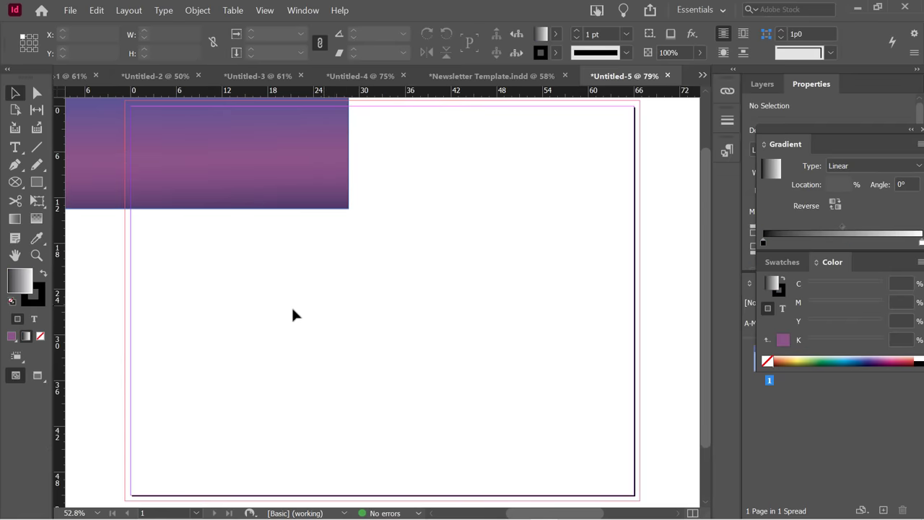
# Draw a 26p2.4 circle and give it a reversed radial gradient with a light centre.
pyautogui.moveTo(36, 182); pyautogui.dragTo(87, 215)
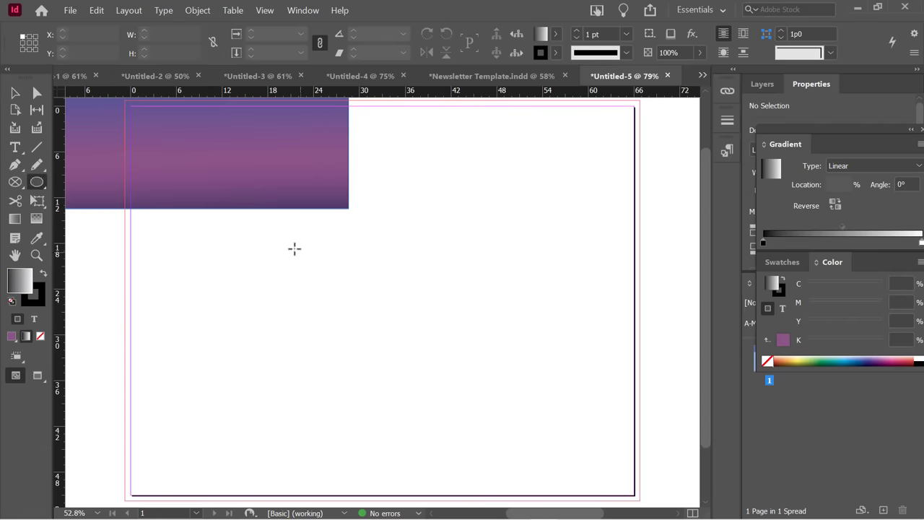
pyautogui.moveTo(284, 239)
pyautogui.mouseDown()
pyautogui.moveTo(329, 295)
pyautogui.moveTo(505, 440)
pyautogui.mouseUp()
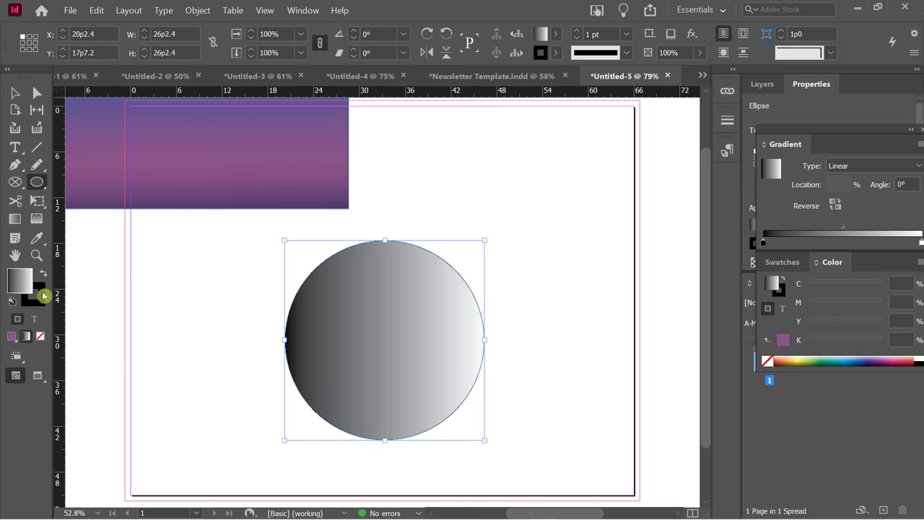
pyautogui.moveTo(868, 132); pyautogui.dragTo(635, 132)
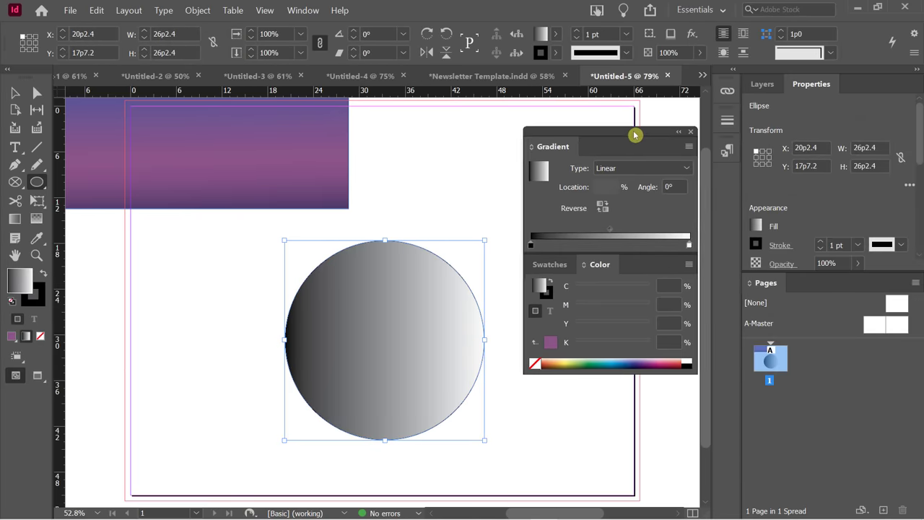
pyautogui.click(605, 168)
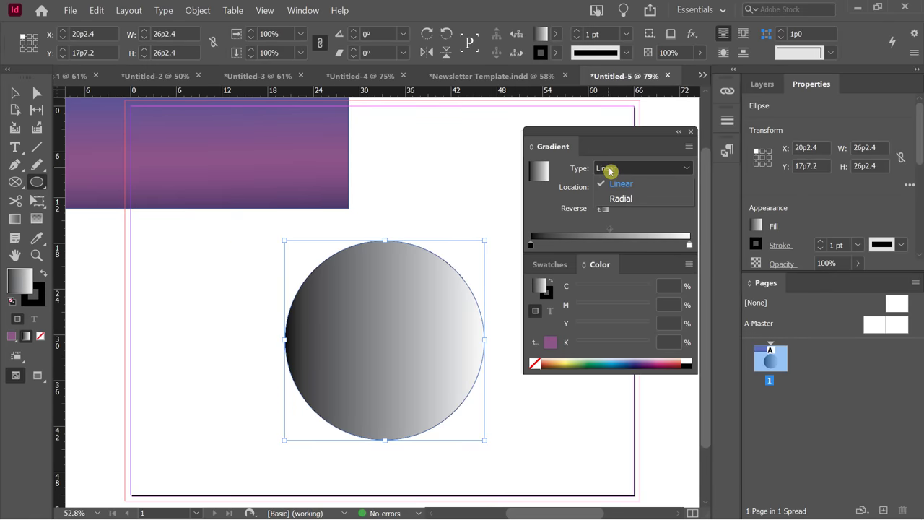
pyautogui.click(623, 204)
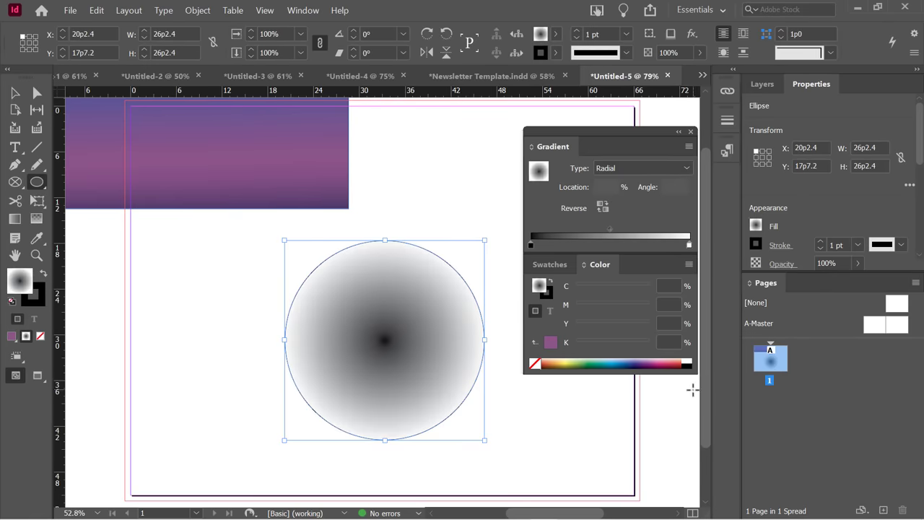
pyautogui.click(602, 207)
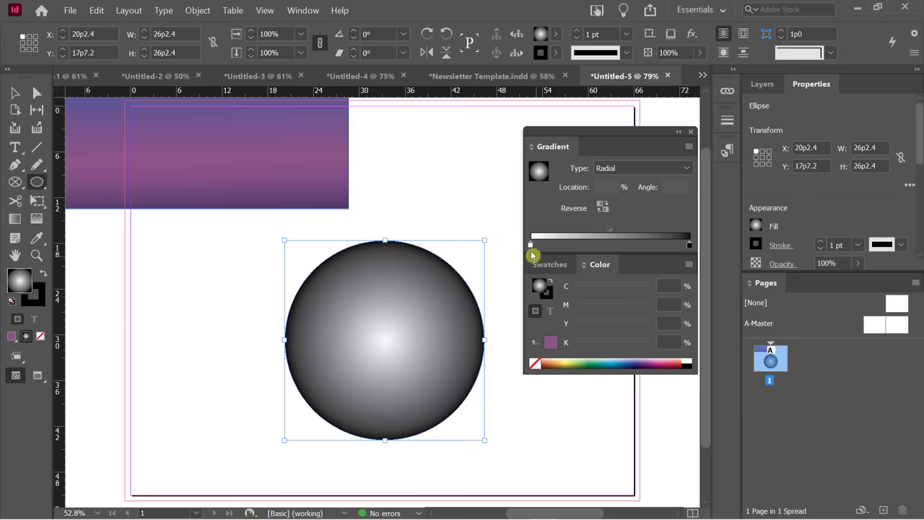
# Colour the centre stop light blue and the end stop deep navy from the CMYK spectrum.
pyautogui.click(531, 247)
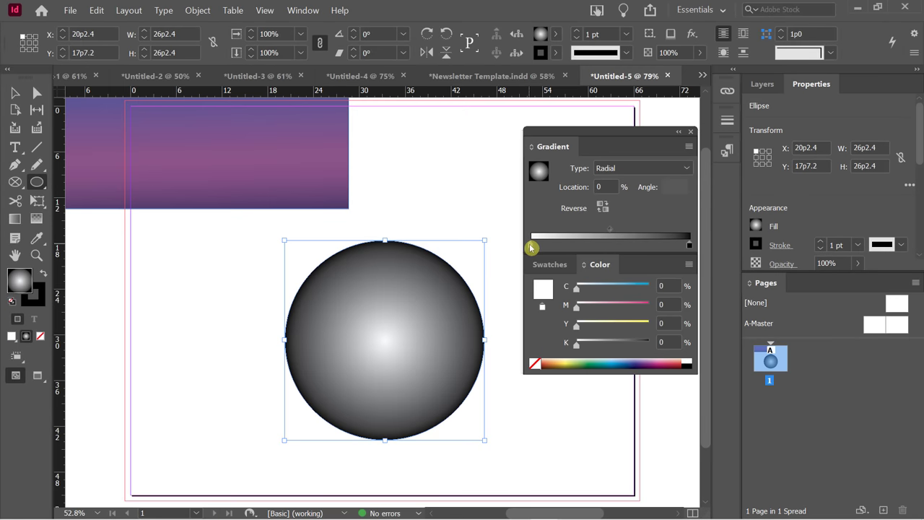
pyautogui.click(618, 360)
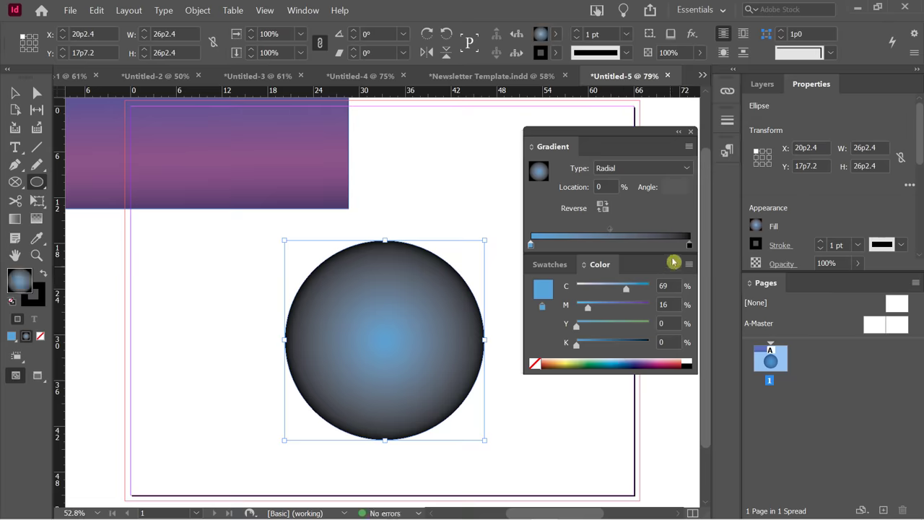
pyautogui.click(689, 245)
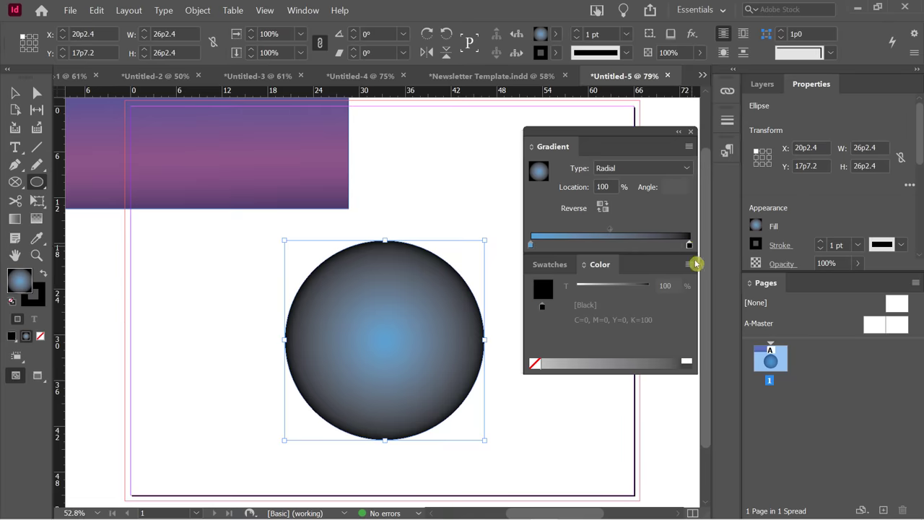
pyautogui.click(689, 264)
pyautogui.click(727, 304)
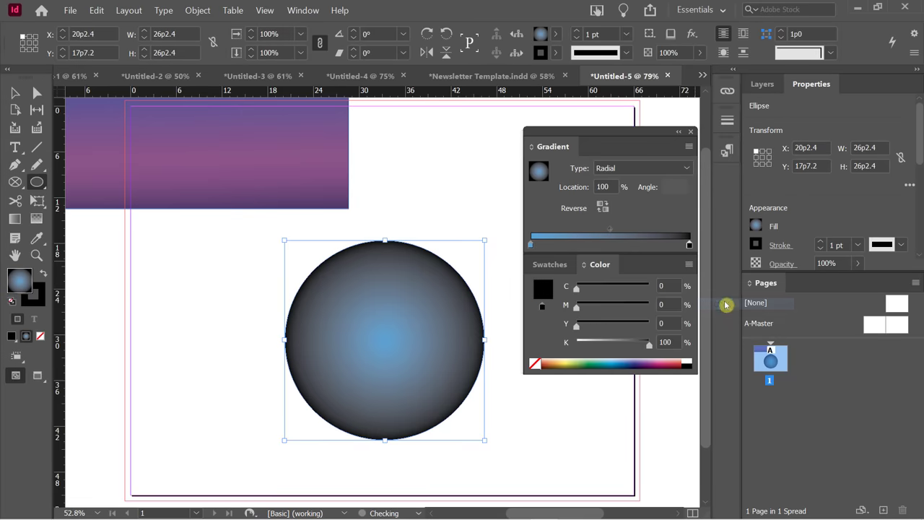
pyautogui.click(633, 363)
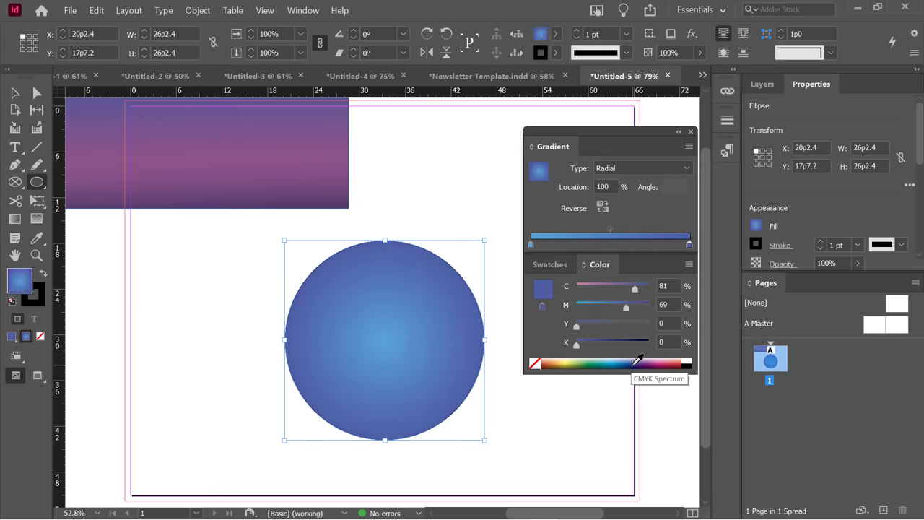
pyautogui.click(641, 361)
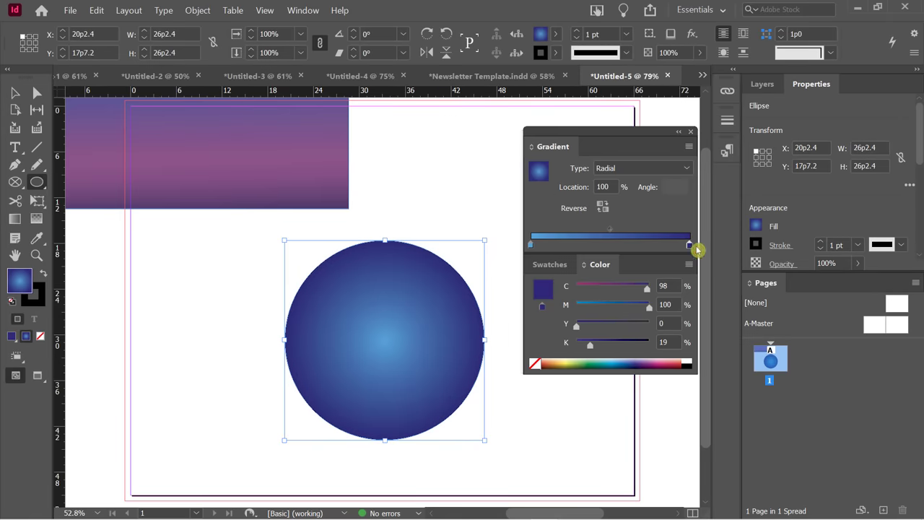
# Add a near-black outermost colour, with the dark blue stop at 85.75%.
pyautogui.moveTo(691, 246); pyautogui.dragTo(693, 247)
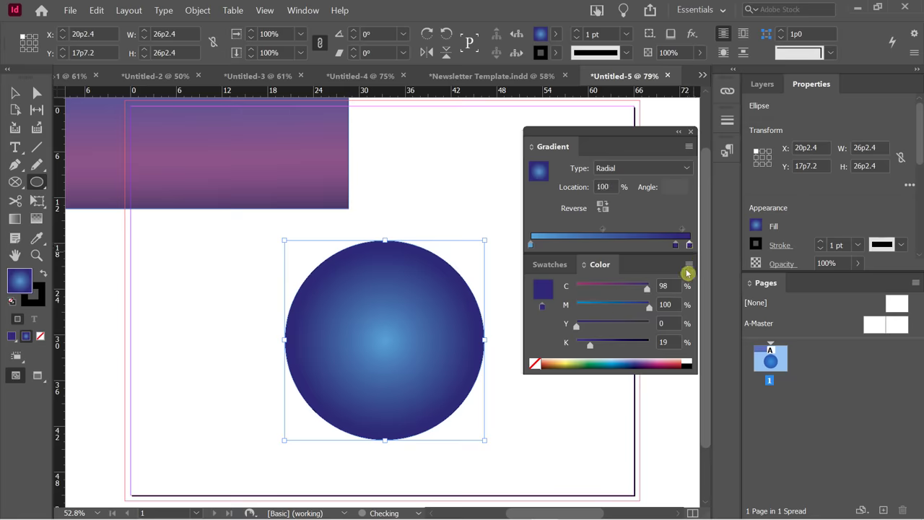
pyautogui.moveTo(590, 351); pyautogui.dragTo(648, 349)
pyautogui.moveTo(676, 245); pyautogui.dragTo(667, 244)
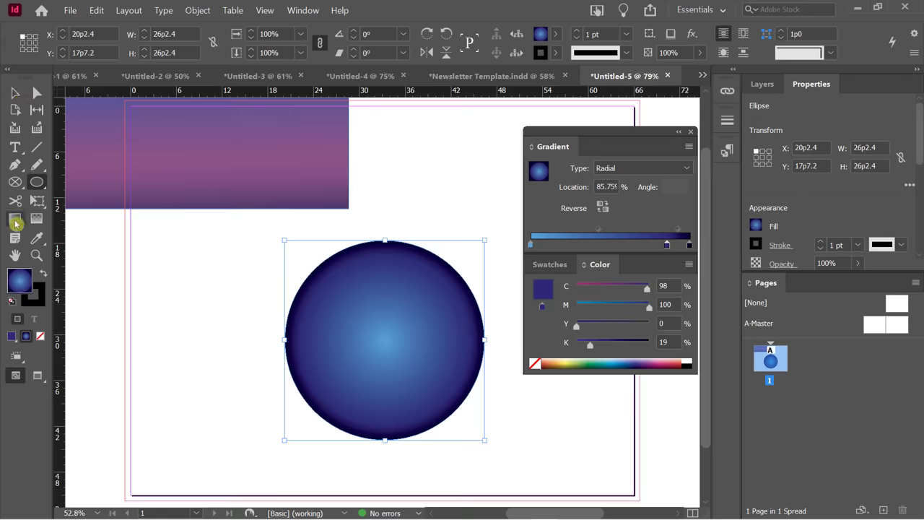
# Try radial highlight positions with the Gradient Swatch tool, ending with it centred.
pyautogui.click(15, 221)
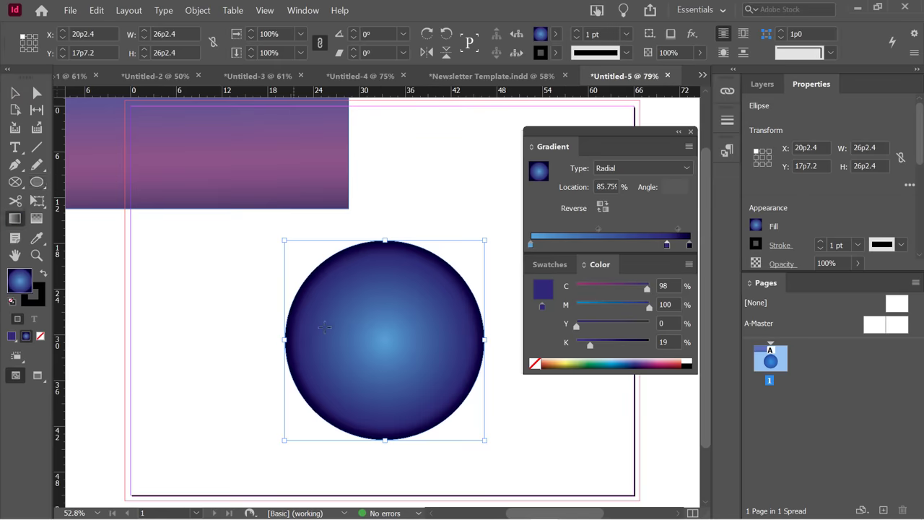
pyautogui.moveTo(386, 323); pyautogui.dragTo(423, 229)
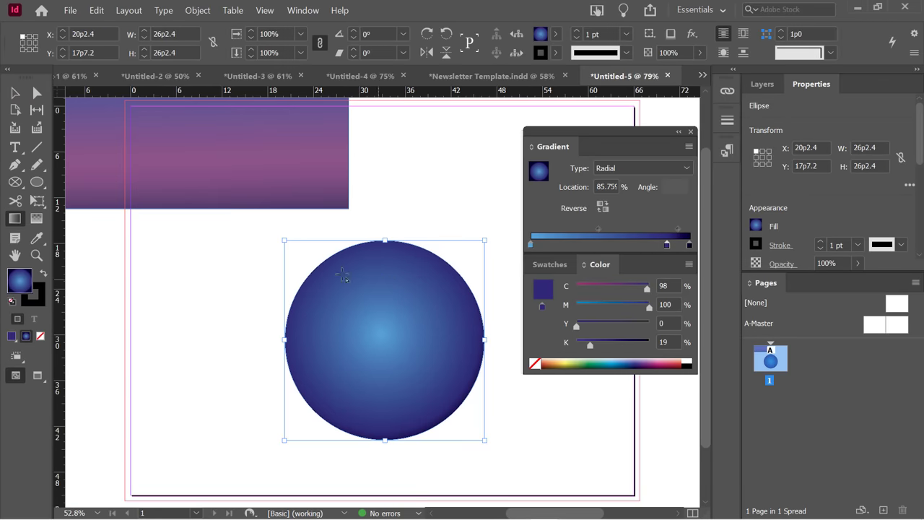
pyautogui.moveTo(337, 267); pyautogui.dragTo(265, 233)
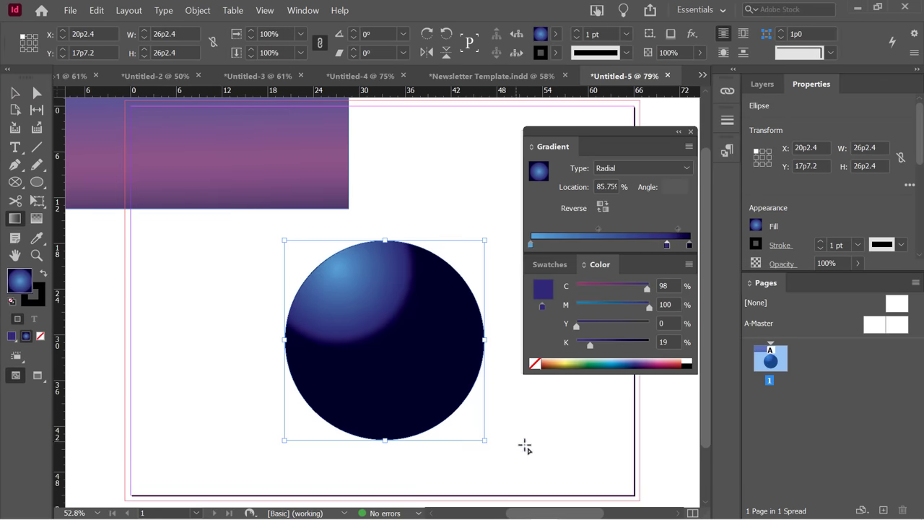
pyautogui.moveTo(529, 448); pyautogui.dragTo(287, 210)
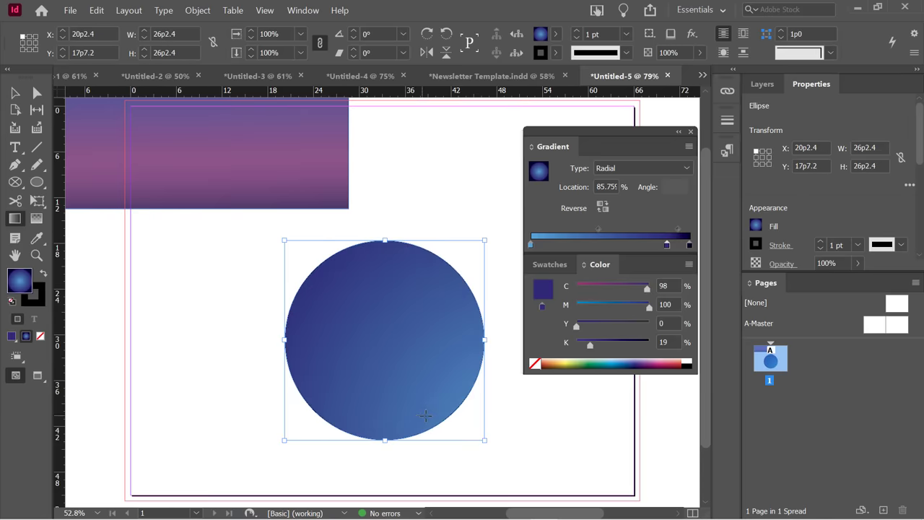
pyautogui.moveTo(379, 348); pyautogui.dragTo(395, 181)
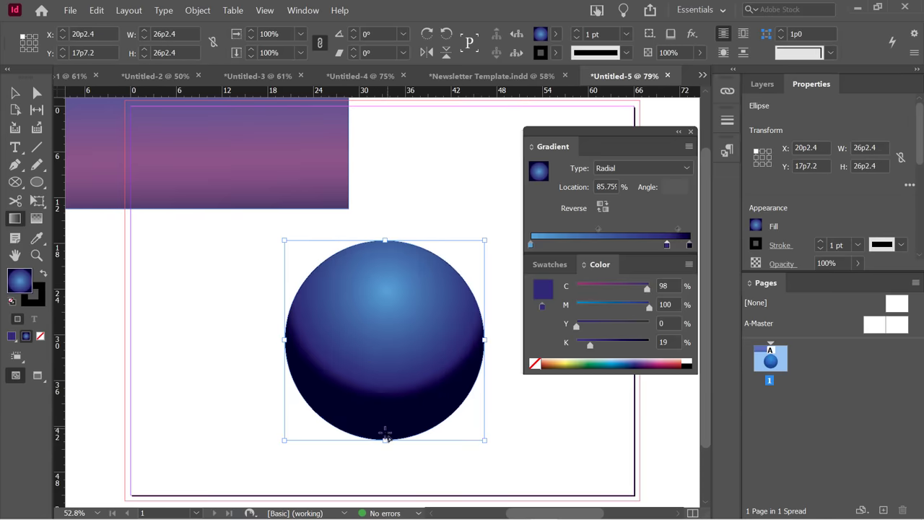
pyautogui.moveTo(385, 438); pyautogui.dragTo(385, 240)
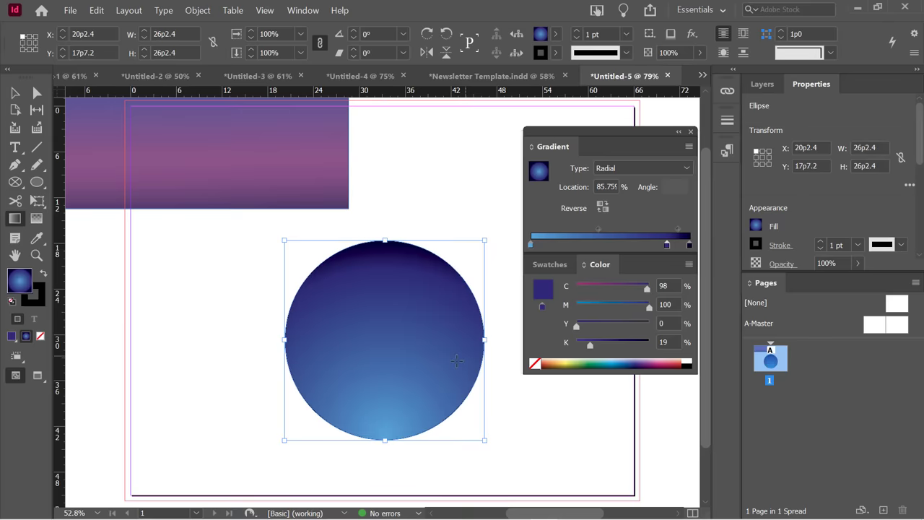
pyautogui.moveTo(386, 343); pyautogui.dragTo(385, 243)
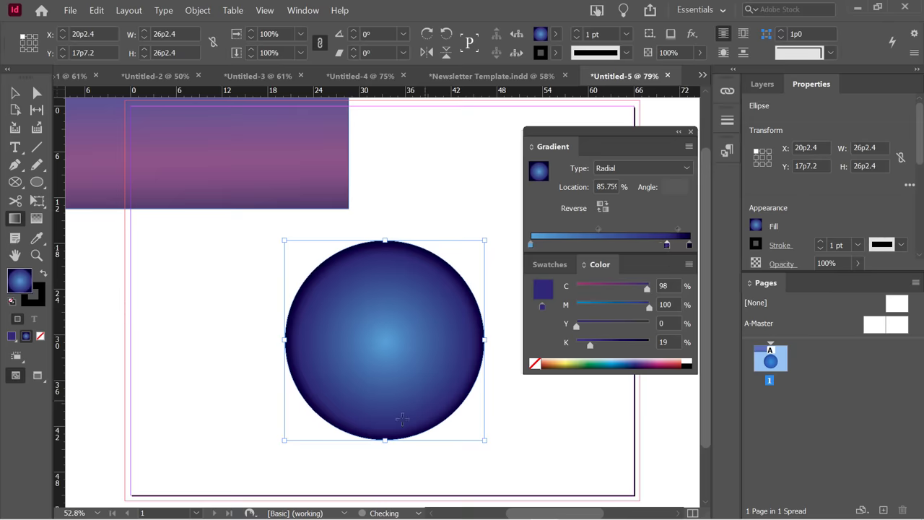
# Move the circle slightly up and left to X 16p8.4, Y 15p8.4.
pyautogui.click(15, 92)
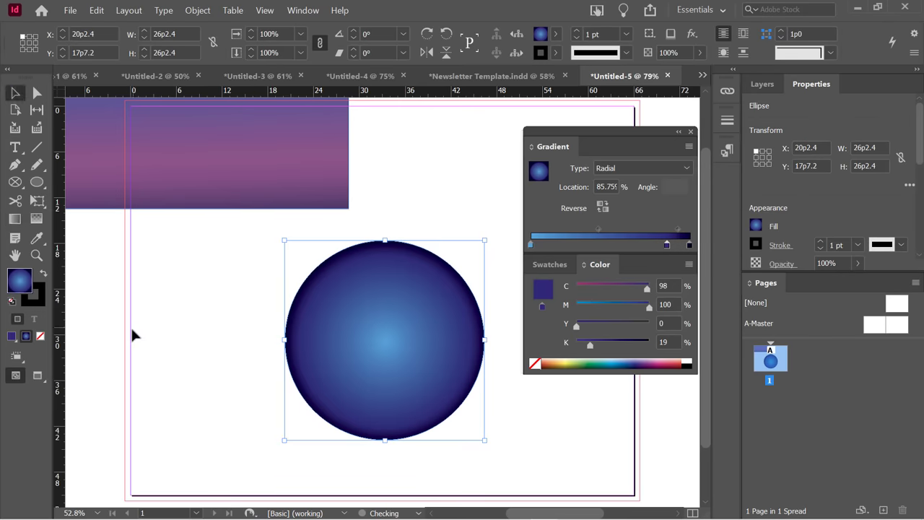
pyautogui.click(177, 315)
pyautogui.moveTo(372, 298); pyautogui.dragTo(345, 284)
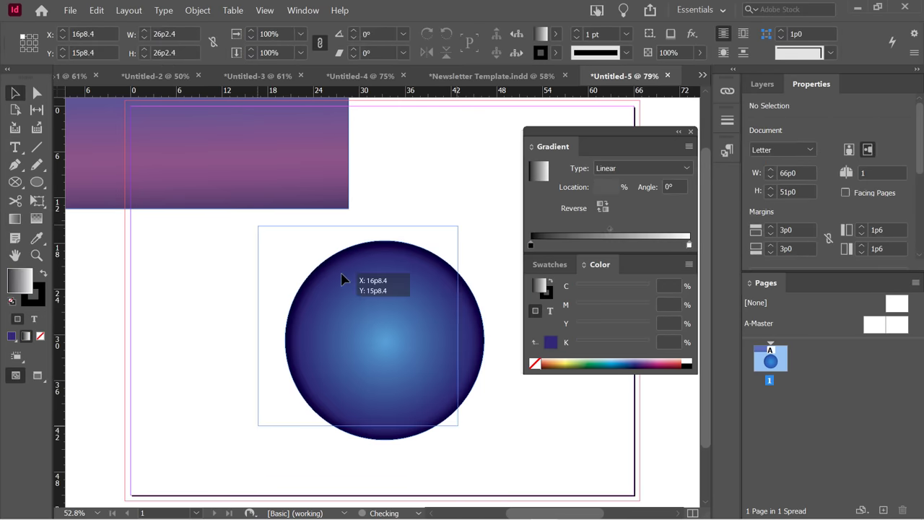
# In Newsletter Template.indd, give the yellow text frame a linear gradient fill.
pyautogui.click(472, 77)
pyautogui.moveTo(587, 132); pyautogui.dragTo(578, 243)
pyautogui.click(320, 399)
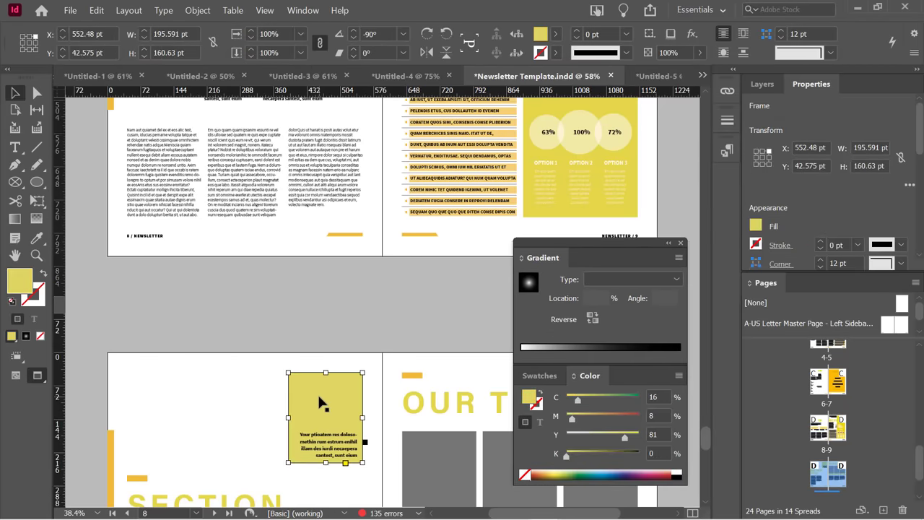
pyautogui.click(26, 336)
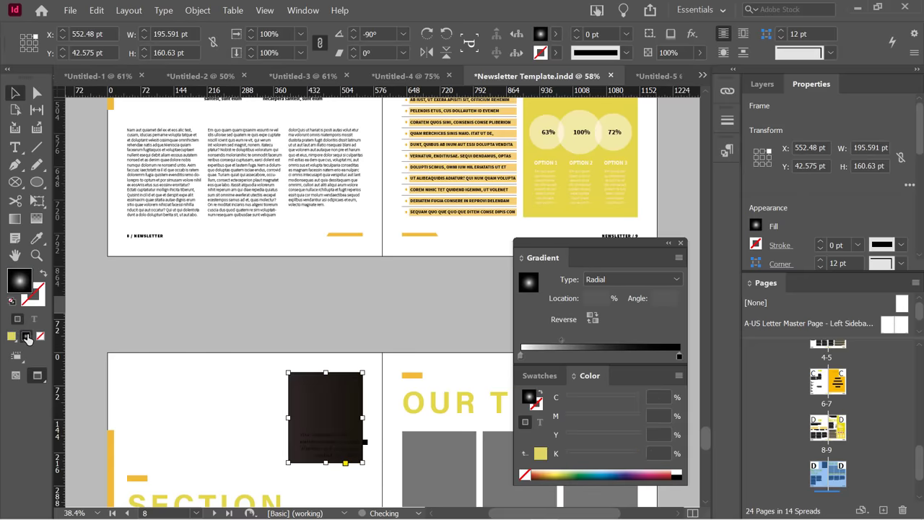
pyautogui.click(599, 280)
pyautogui.click(617, 297)
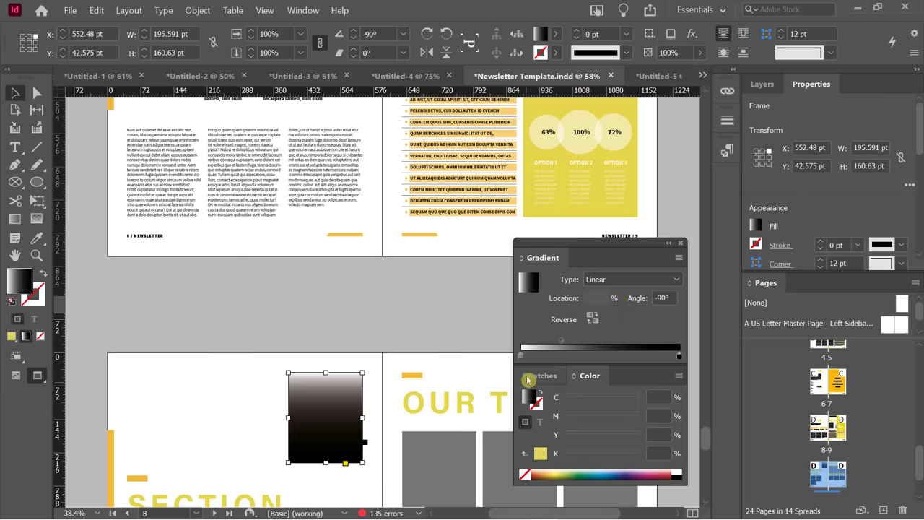
# Make the gradient pale yellow to olive C6 M0 Y100 K56, midpoint about 37%.
pyautogui.click(523, 357)
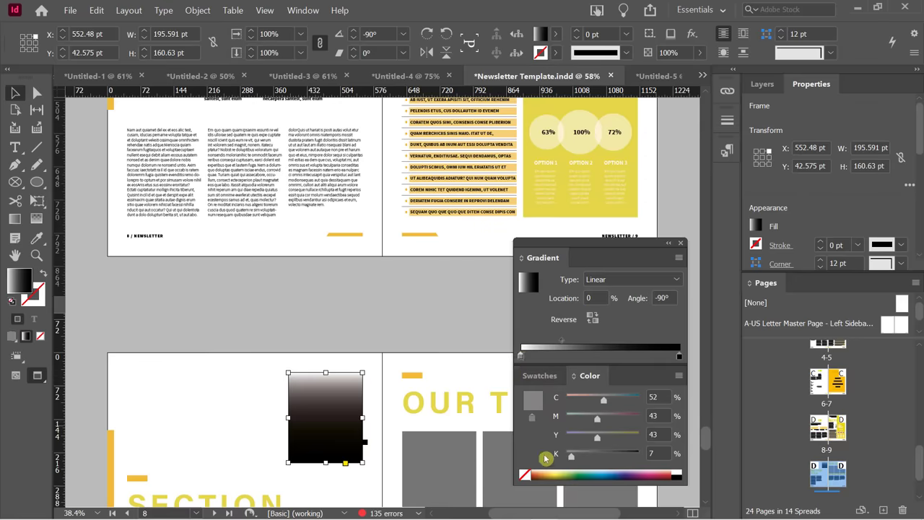
pyautogui.click(563, 471)
pyautogui.click(563, 465)
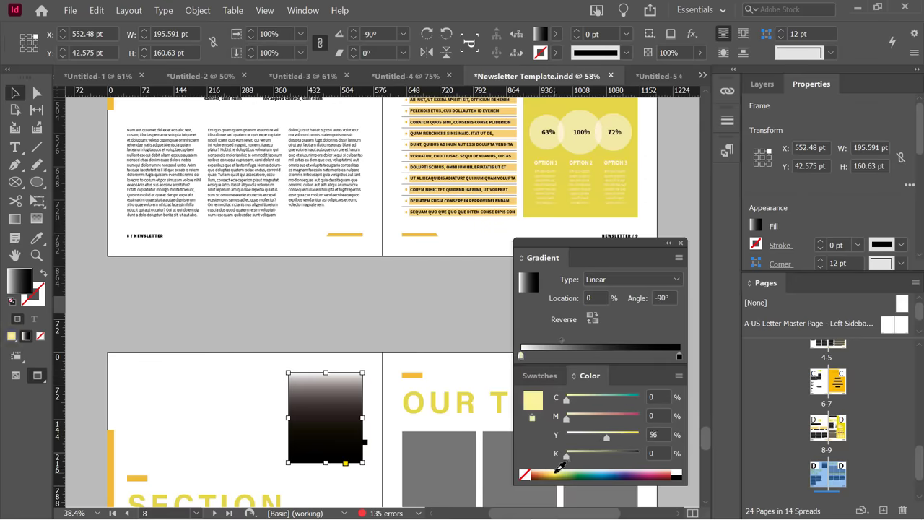
pyautogui.moveTo(564, 345); pyautogui.dragTo(579, 342)
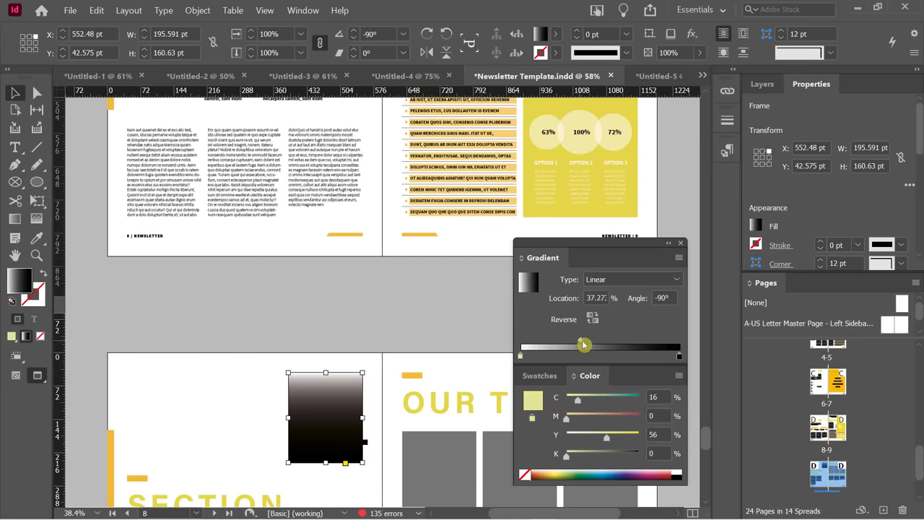
pyautogui.click(679, 356)
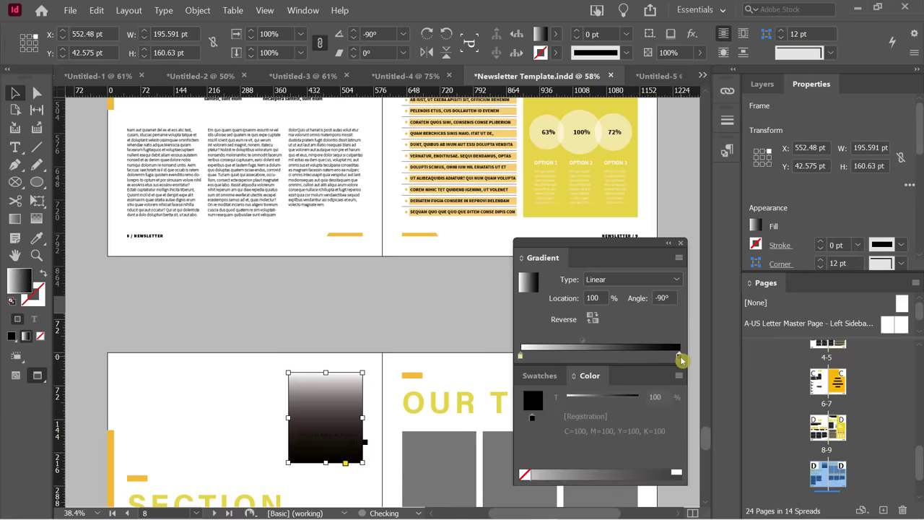
pyautogui.click(679, 376)
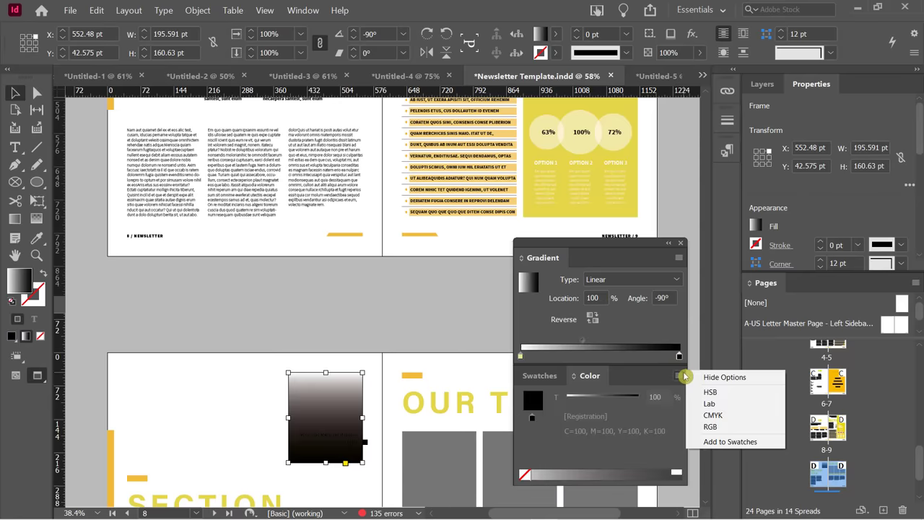
pyautogui.click(727, 416)
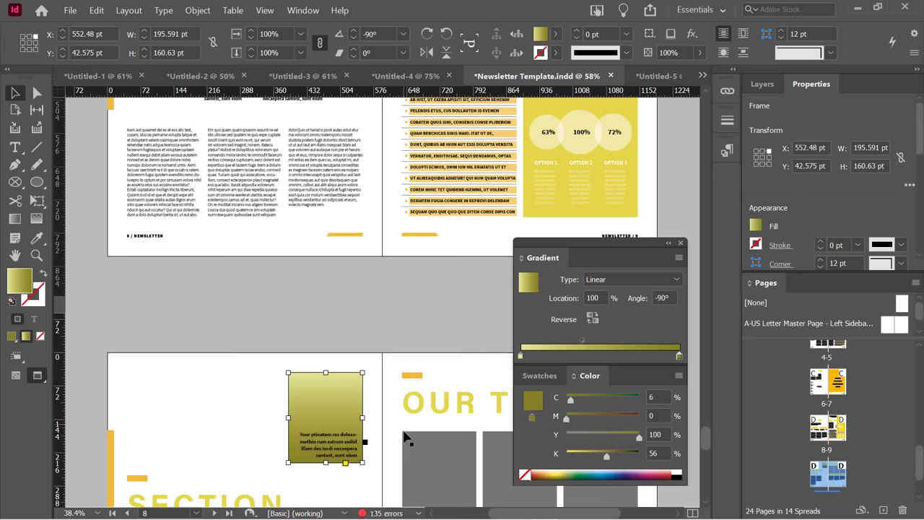
pyautogui.click(397, 322)
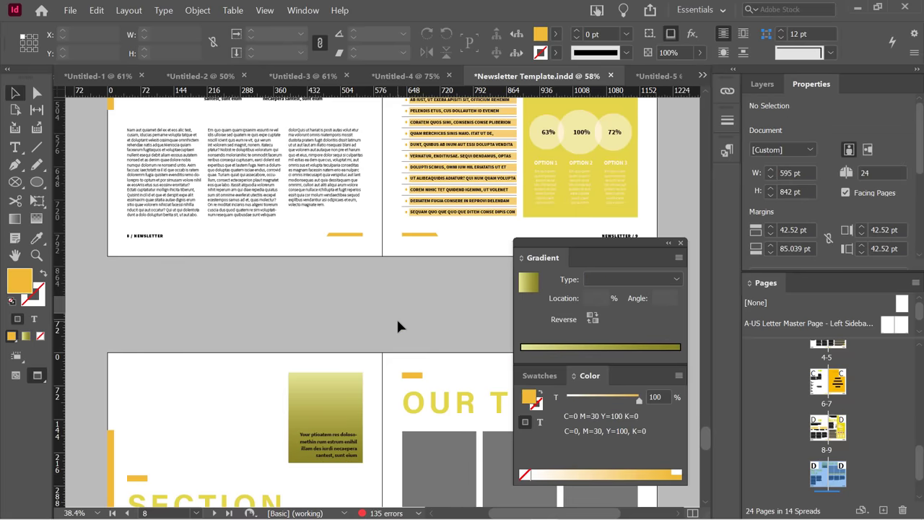
# Shift the page 8 gradient's midpoint to about 62.72% so pale yellow covers more.
pyautogui.scroll(-1, 369, 411)
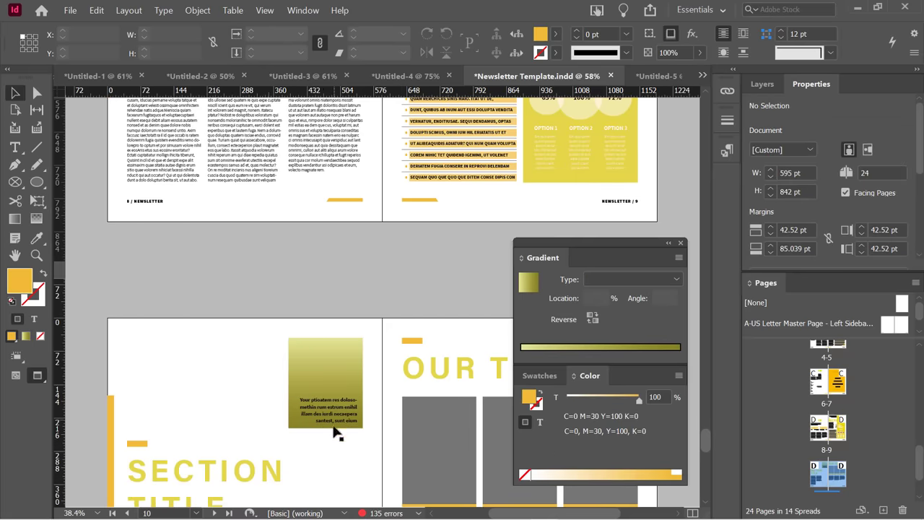
pyautogui.click(332, 381)
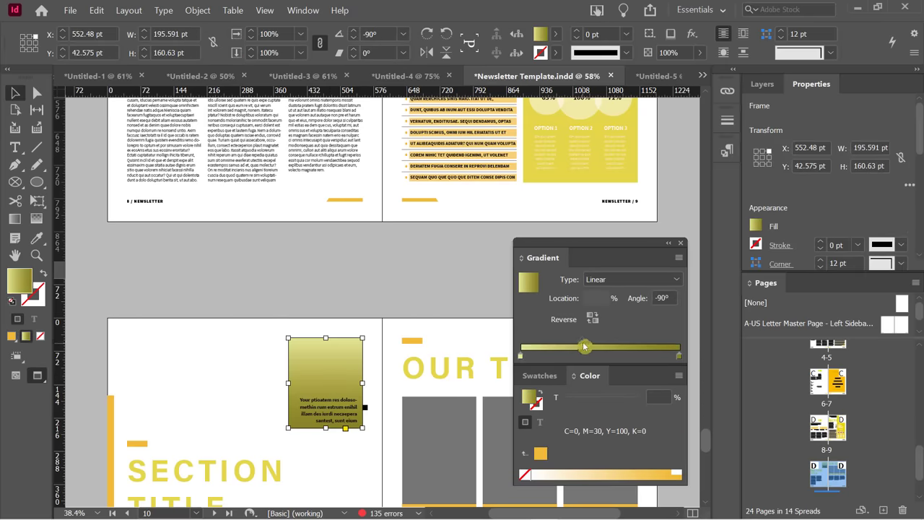
pyautogui.moveTo(584, 341)
pyautogui.mouseDown()
pyautogui.moveTo(633, 344)
pyautogui.moveTo(619, 341)
pyautogui.mouseUp()
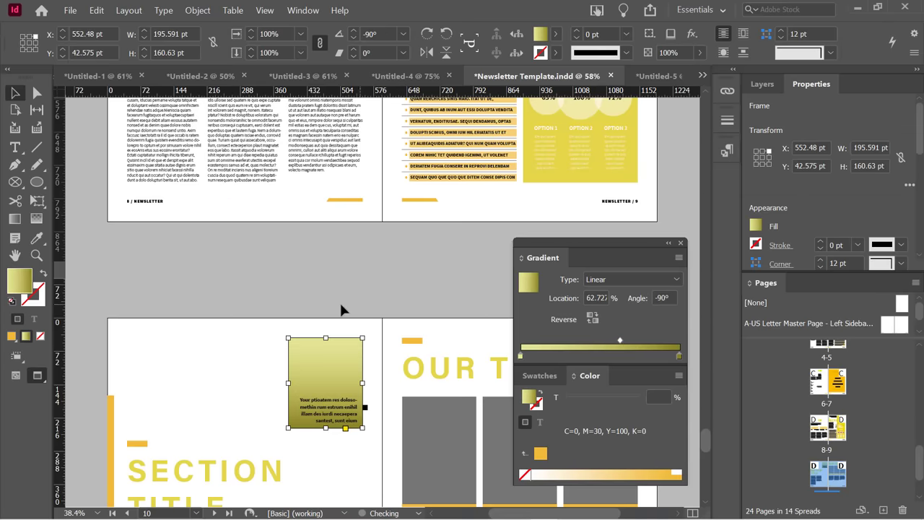
pyautogui.click(248, 295)
# Scroll through the template and move the floating panels up to uncover page text.
pyautogui.scroll(-1, 250, 311)
pyautogui.scroll(-1, 253, 327)
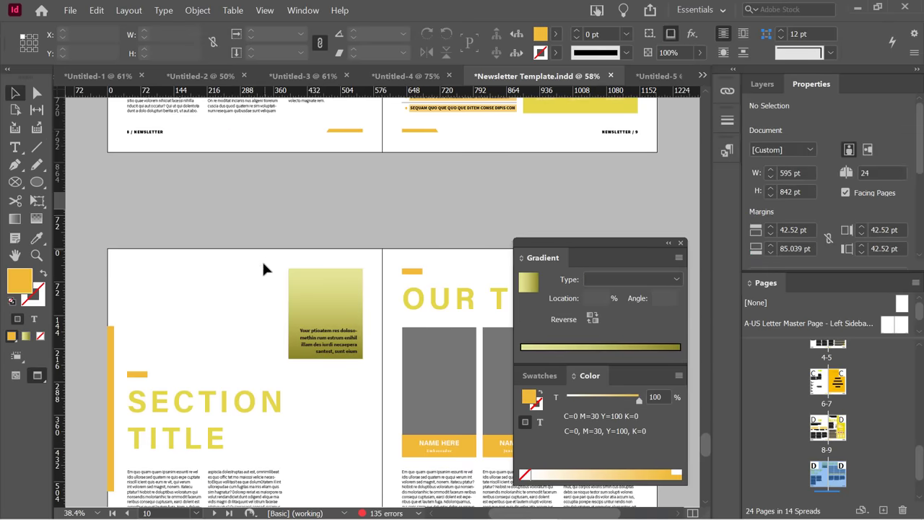
pyautogui.scroll(2, 263, 274)
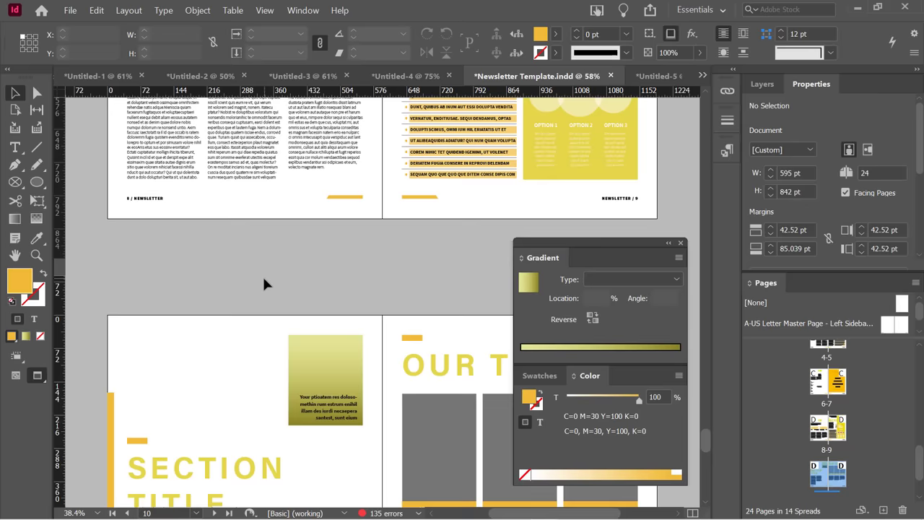
pyautogui.scroll(-1, 264, 281)
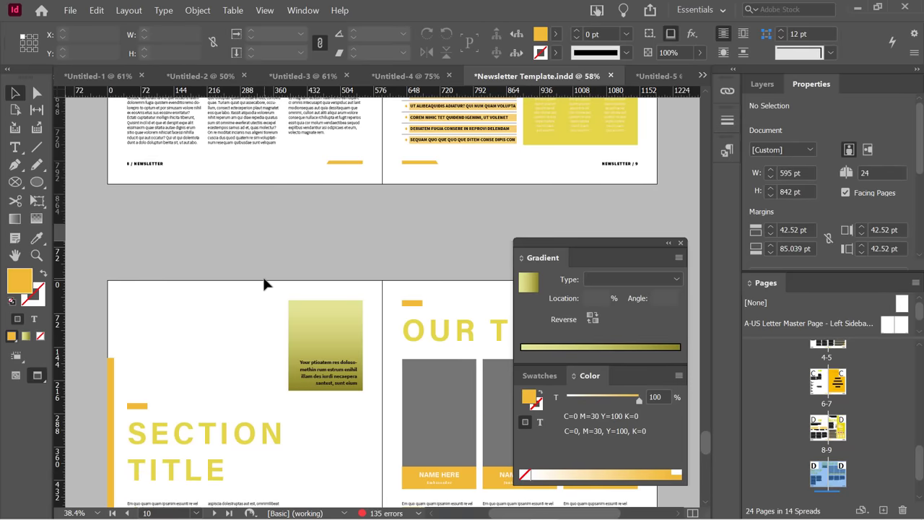
pyautogui.scroll(-1, 264, 284)
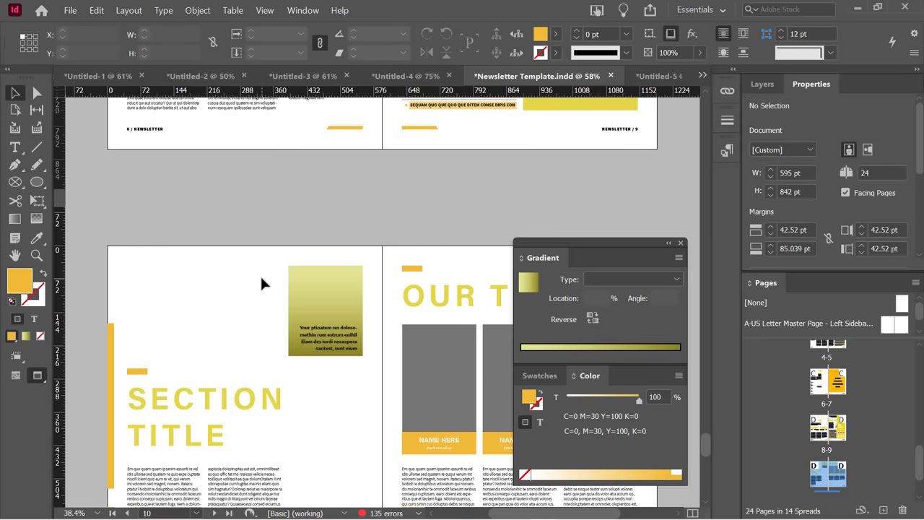
pyautogui.scroll(-1, 260, 283)
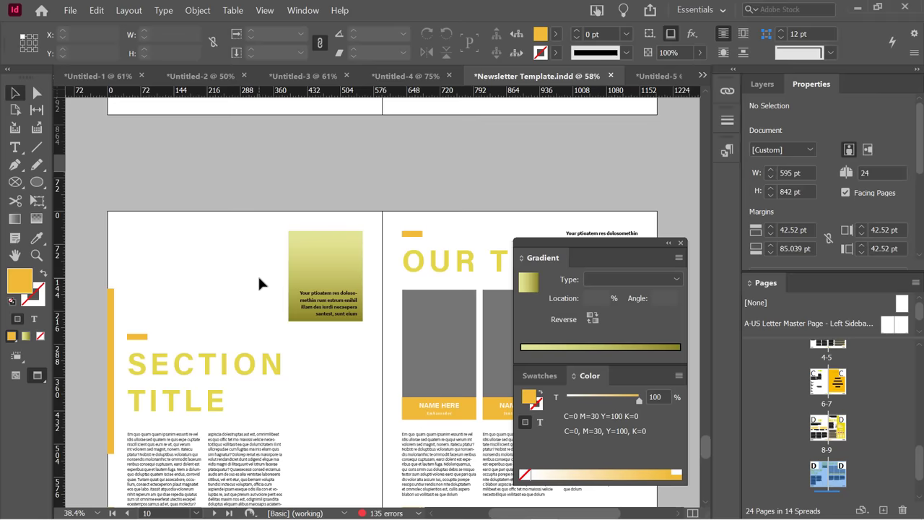
pyautogui.scroll(-1, 260, 283)
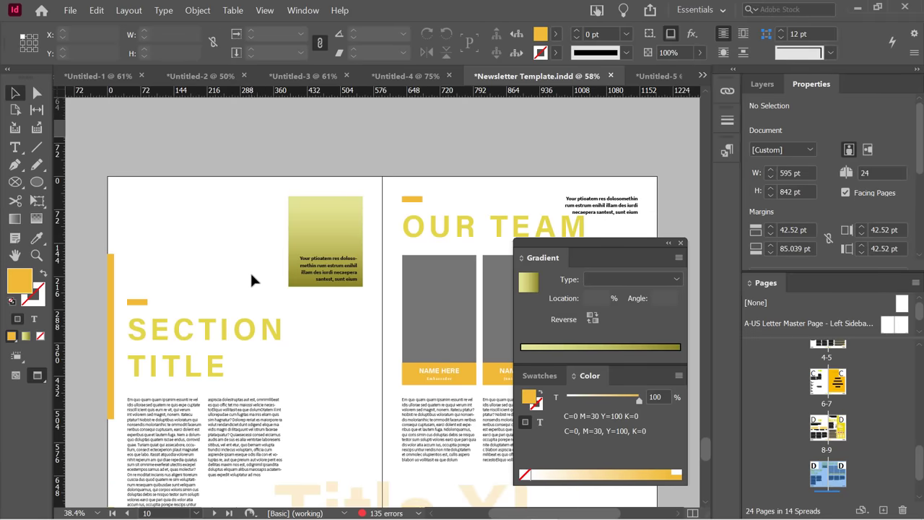
pyautogui.scroll(1, 254, 276)
pyautogui.scroll(-1, 254, 276)
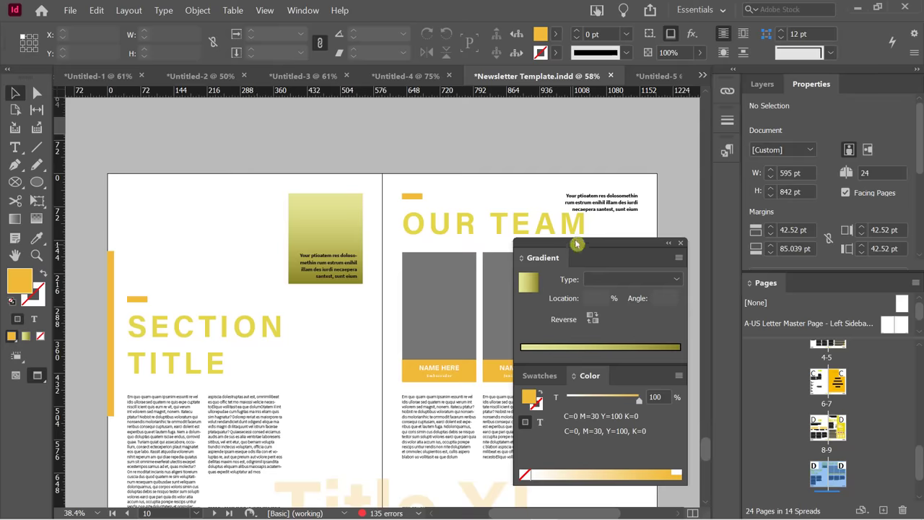
pyautogui.moveTo(580, 243); pyautogui.dragTo(578, 148)
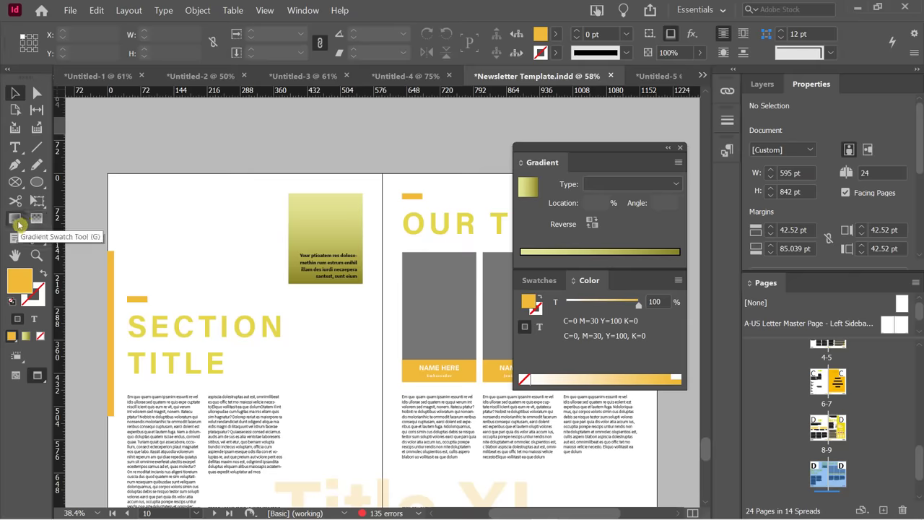
# Redraw the top-right rectangle's gradient diagonally at 65° with the Gradient Swatch Tool, then deselect it.
pyautogui.click(16, 219)
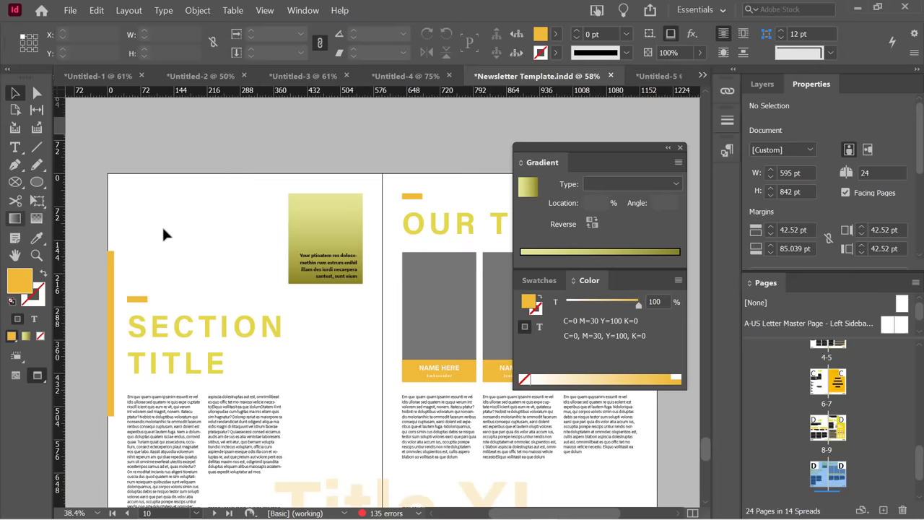
pyautogui.click(313, 221)
pyautogui.click(15, 218)
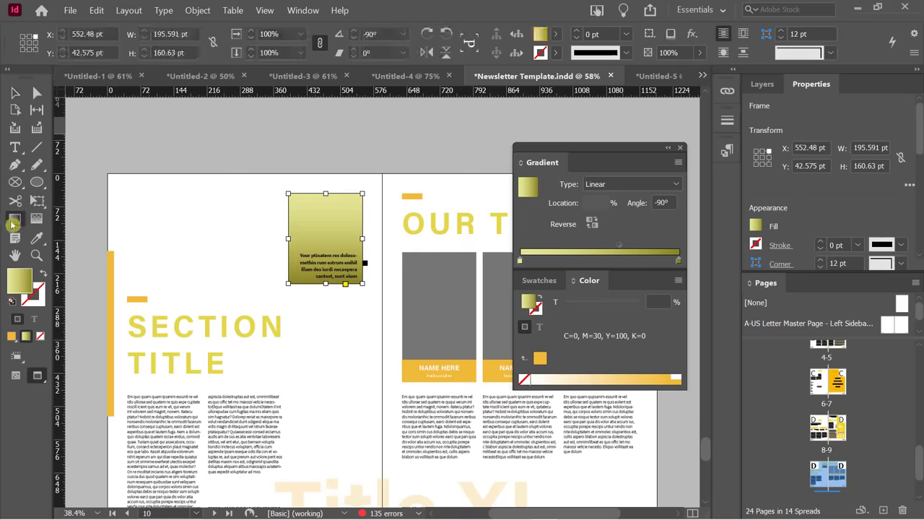
pyautogui.moveTo(320, 176); pyautogui.dragTo(323, 321)
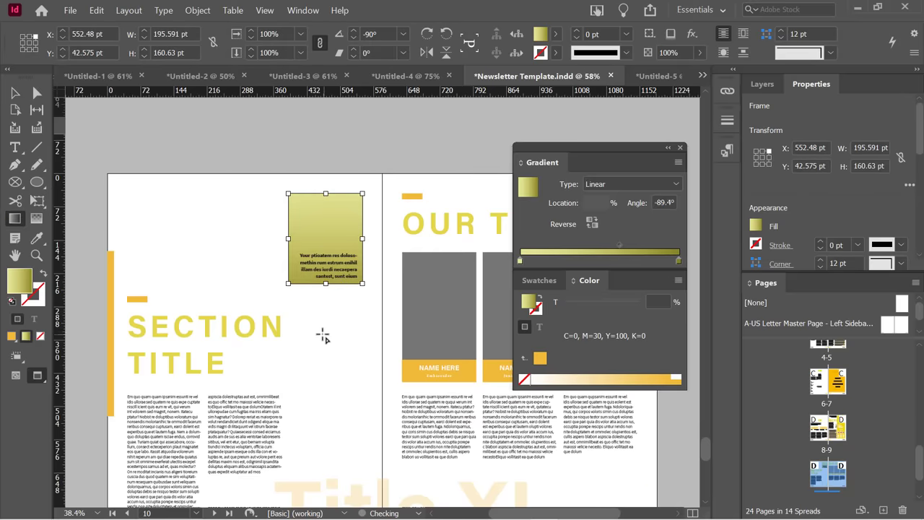
pyautogui.moveTo(298, 255); pyautogui.dragTo(327, 201)
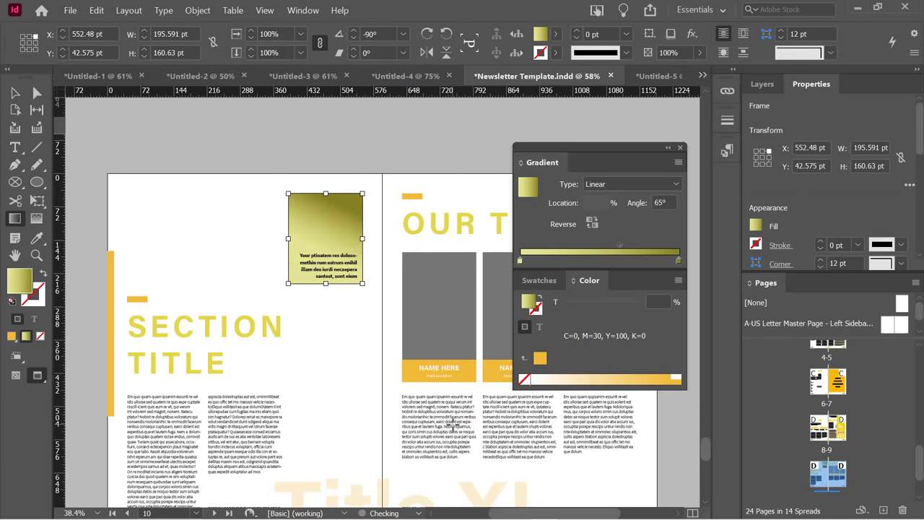
pyautogui.click(15, 94)
pyautogui.click(195, 149)
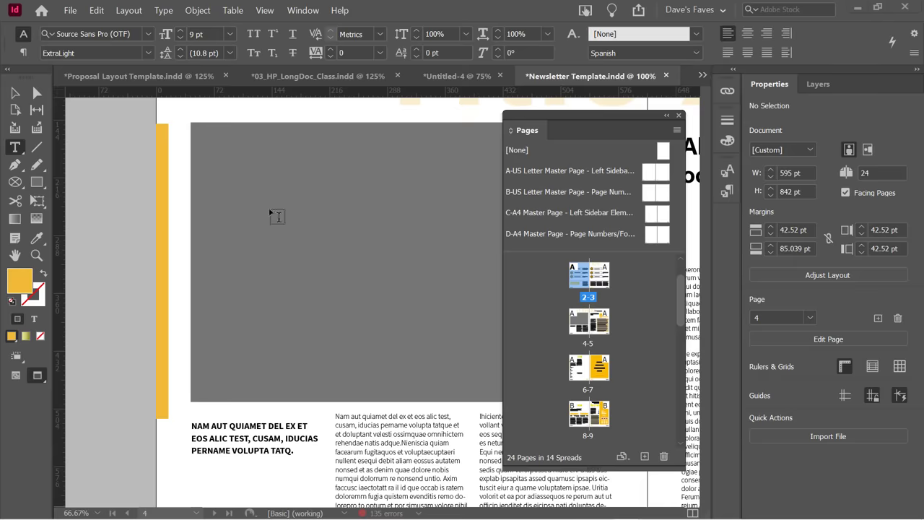
# Scroll through the newsletter pages from page 4 down toward page 10's SECTION TITLE page.
pyautogui.scroll(-8, 268, 330)
pyautogui.scroll(-9, 218, 344)
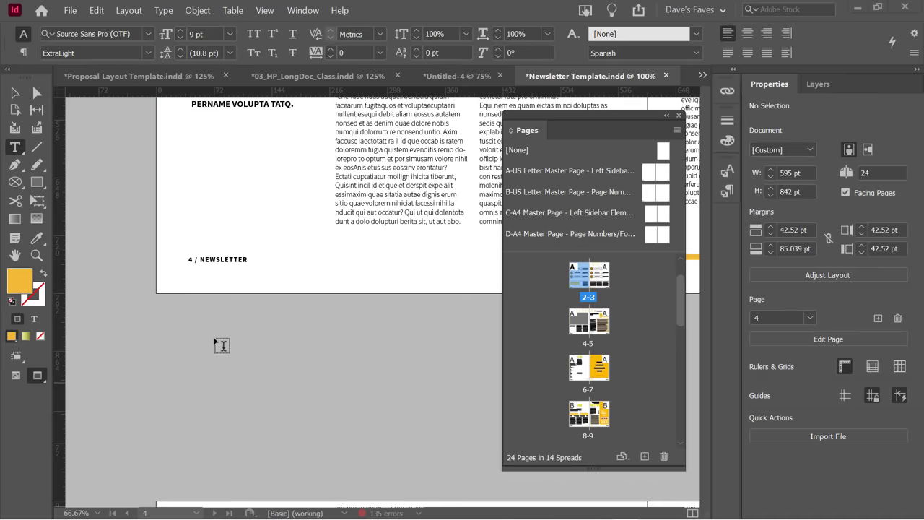
pyautogui.scroll(-12, 225, 331)
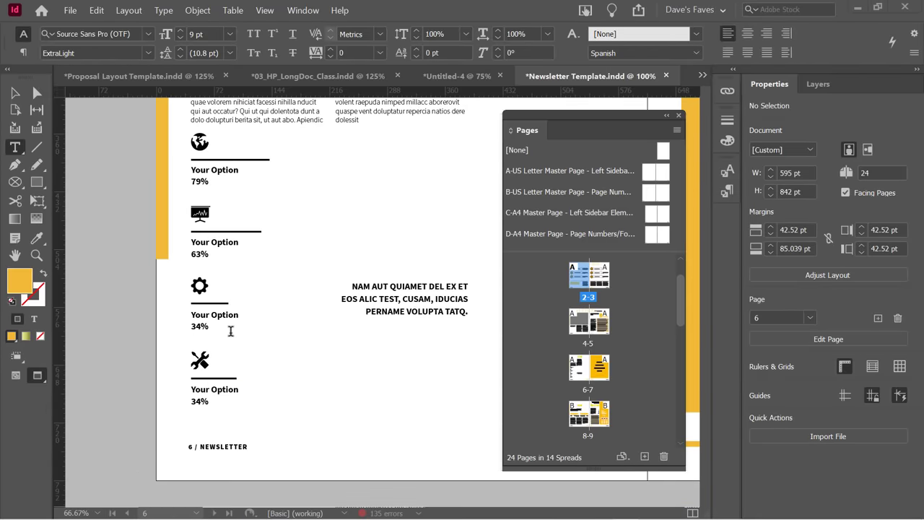
pyautogui.scroll(-11, 222, 347)
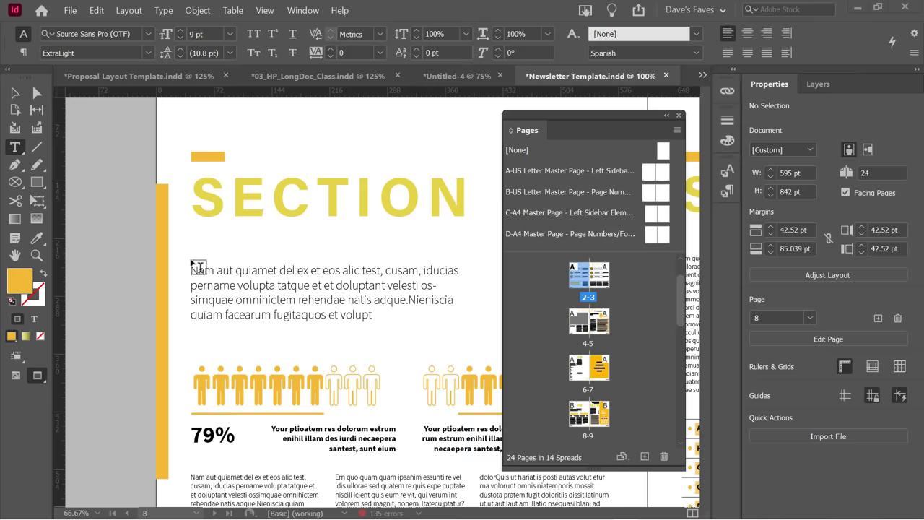
pyautogui.scroll(-6, 159, 238)
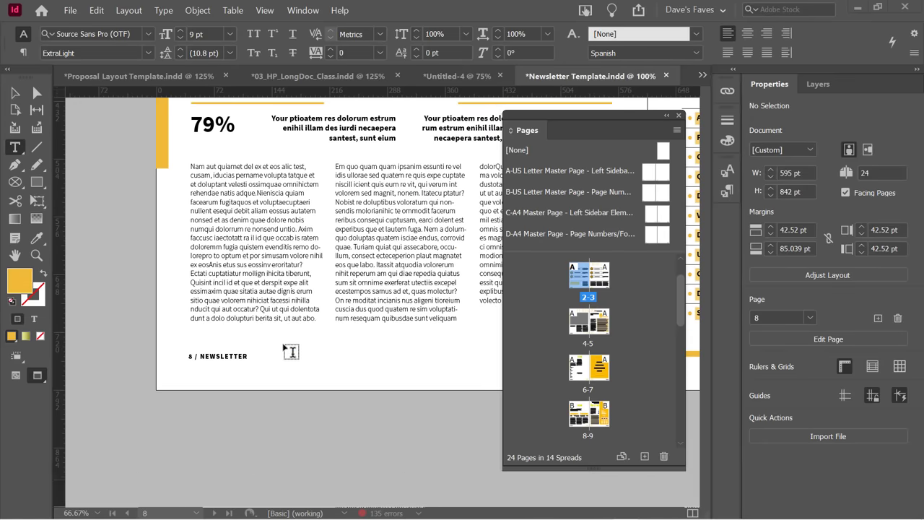
pyautogui.scroll(-6, 291, 352)
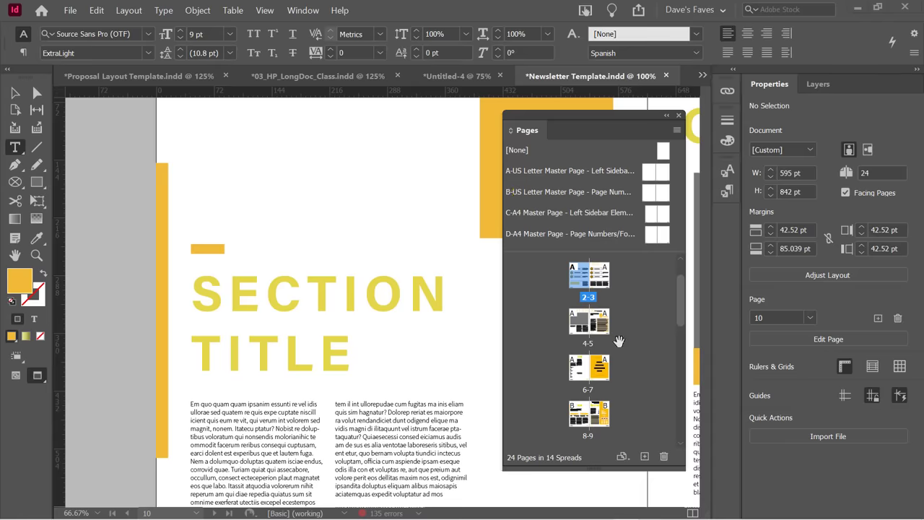
pyautogui.scroll(-1, 612, 343)
pyautogui.scroll(-2, 612, 343)
pyautogui.scroll(-1, 594, 378)
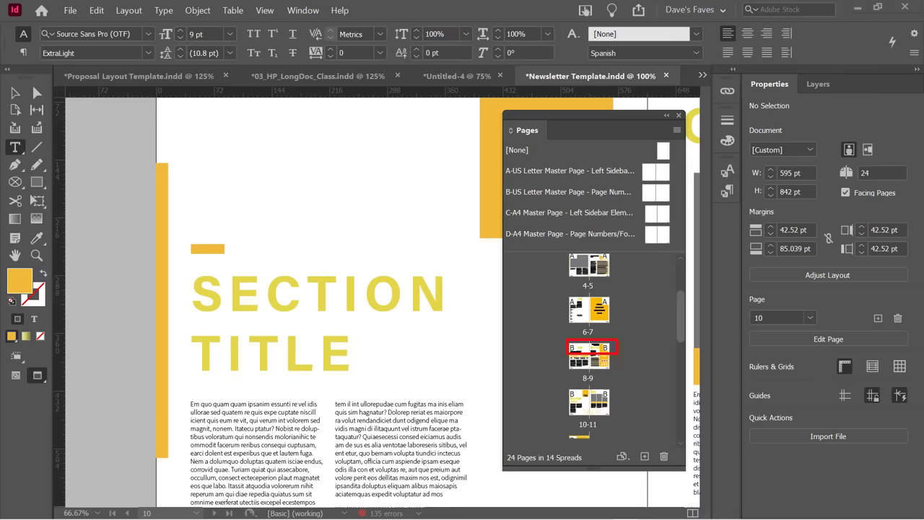
pyautogui.scroll(-10, 633, 336)
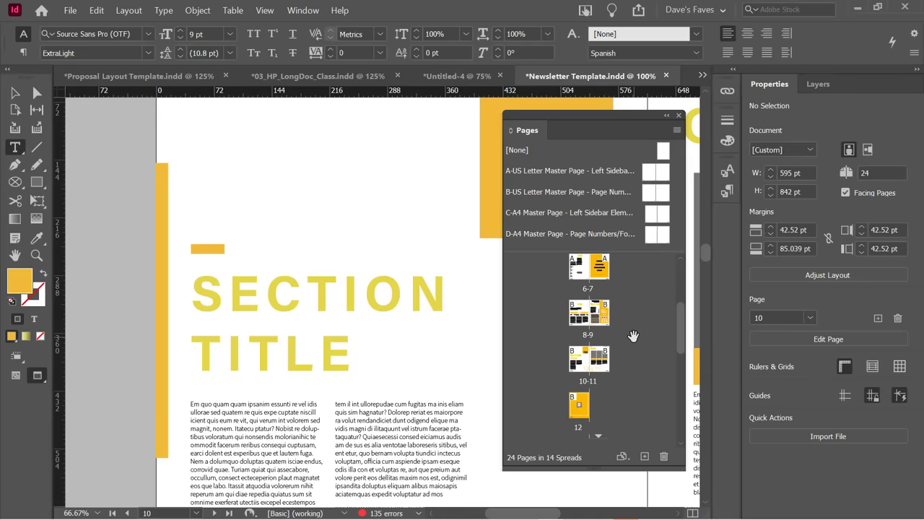
pyautogui.scroll(-4, 633, 337)
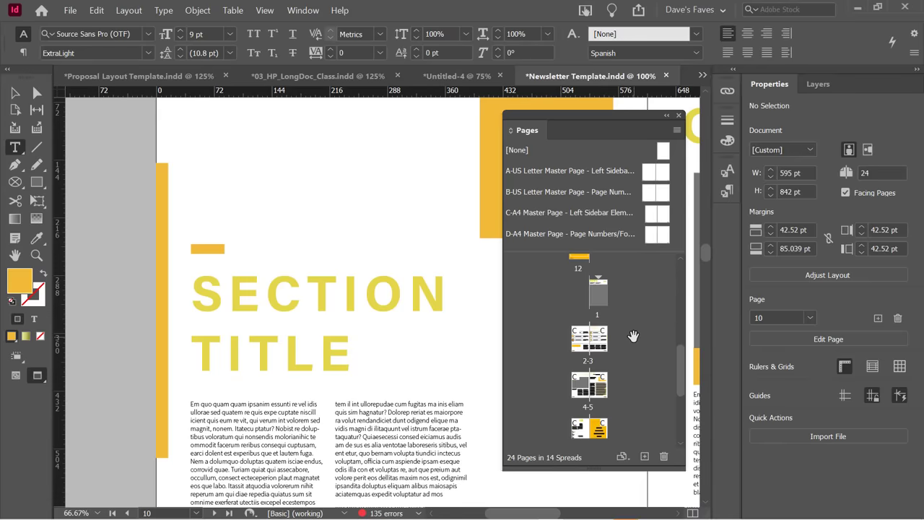
pyautogui.scroll(-3, 609, 326)
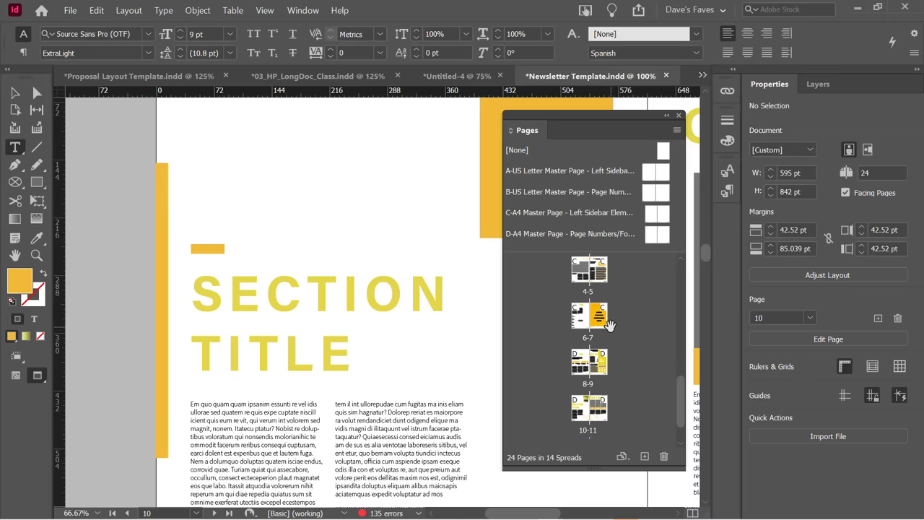
# Select the 2-3 spread in the Pages panel to check its master assignment.
pyautogui.scroll(4, 614, 330)
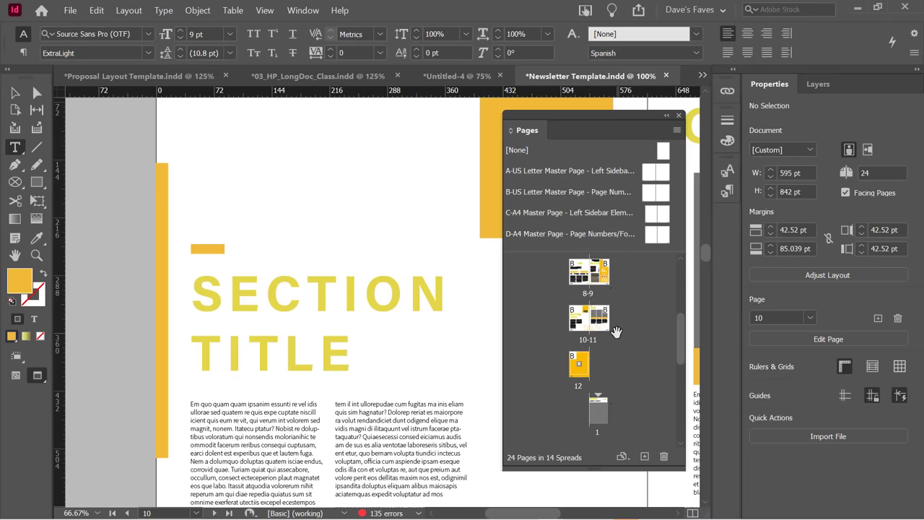
pyautogui.scroll(2, 613, 325)
pyautogui.click(586, 342)
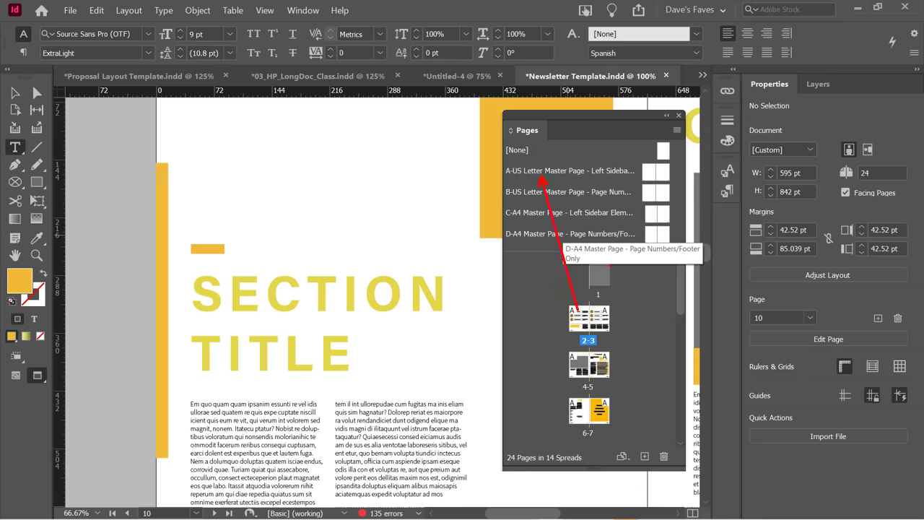
pyautogui.scroll(-4, 620, 354)
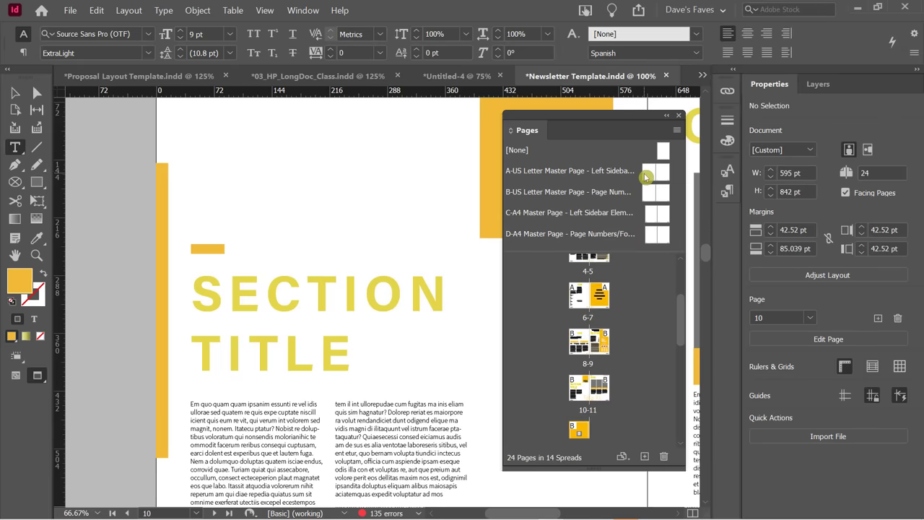
# Open the A-US Letter master and move the Pages panel further left.
pyautogui.doubleClick(647, 173)
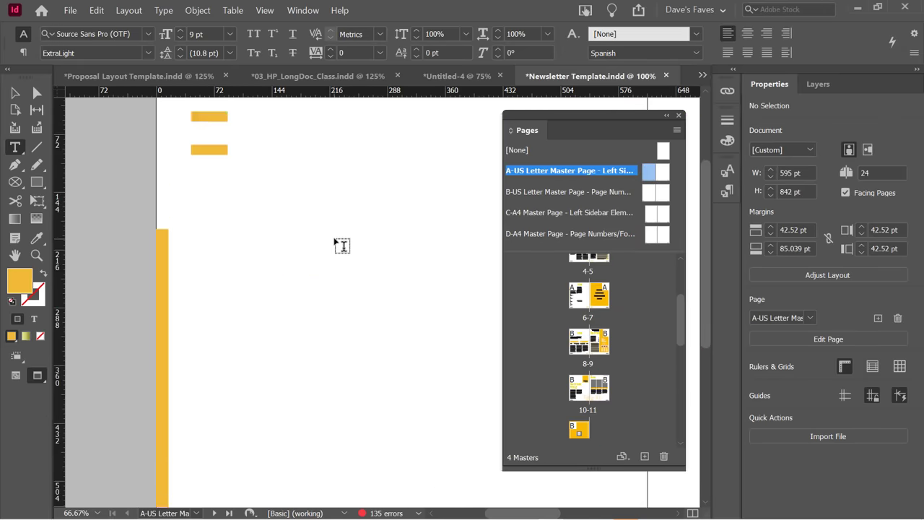
pyautogui.scroll(-5, 303, 278)
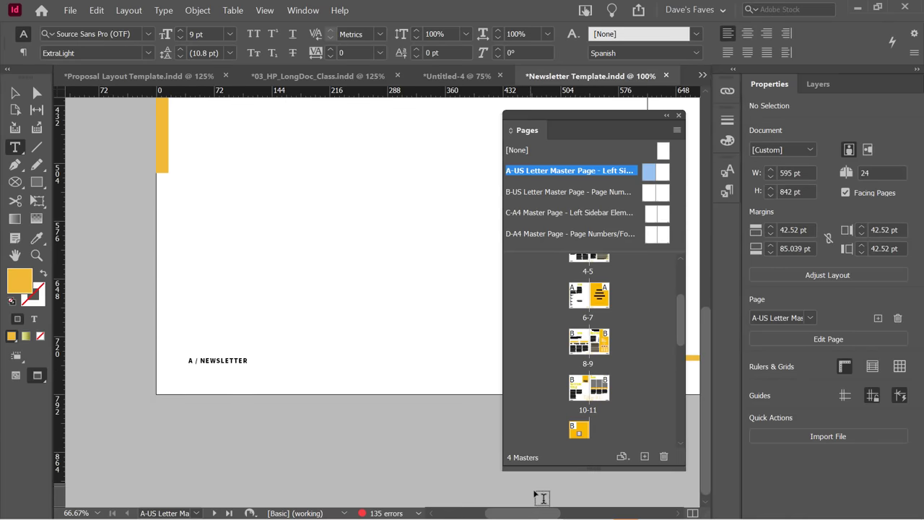
pyautogui.moveTo(544, 512); pyautogui.dragTo(594, 507)
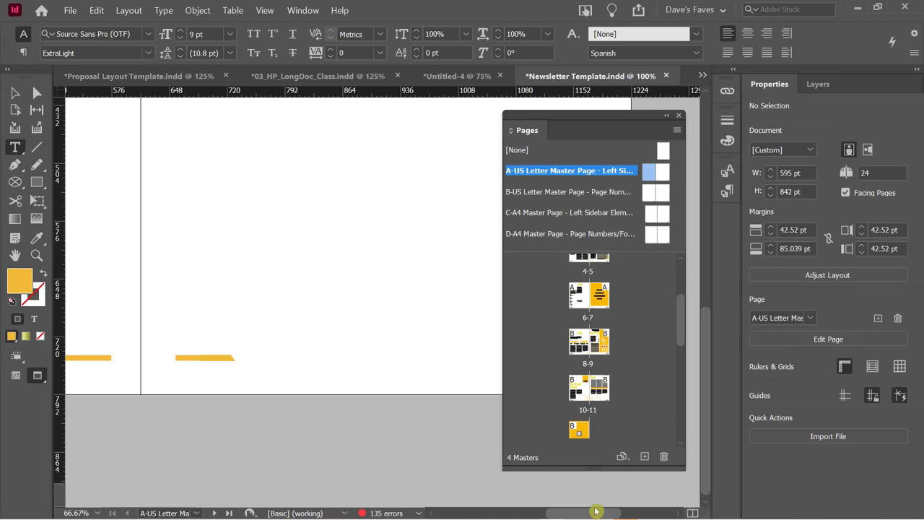
pyautogui.scroll(-5, 311, 361)
pyautogui.scroll(-3, 429, 314)
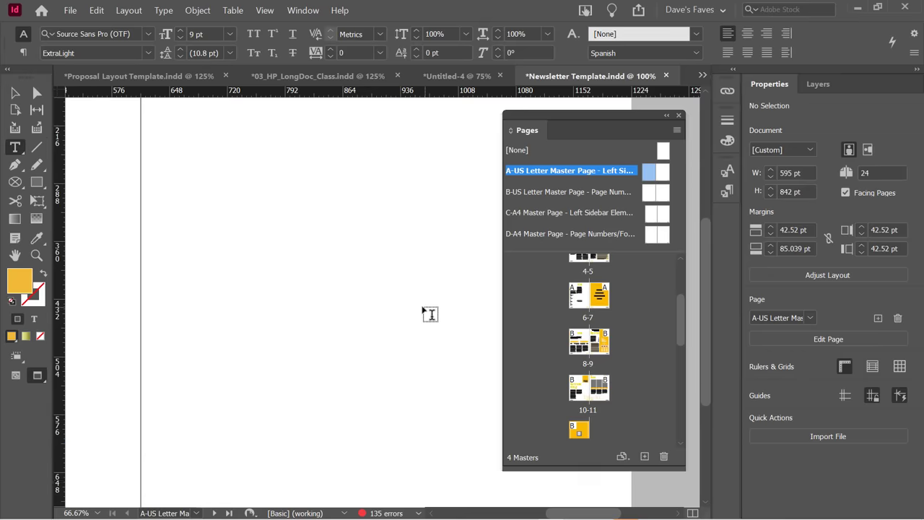
pyautogui.click(566, 122)
pyautogui.moveTo(566, 121); pyautogui.dragTo(410, 118)
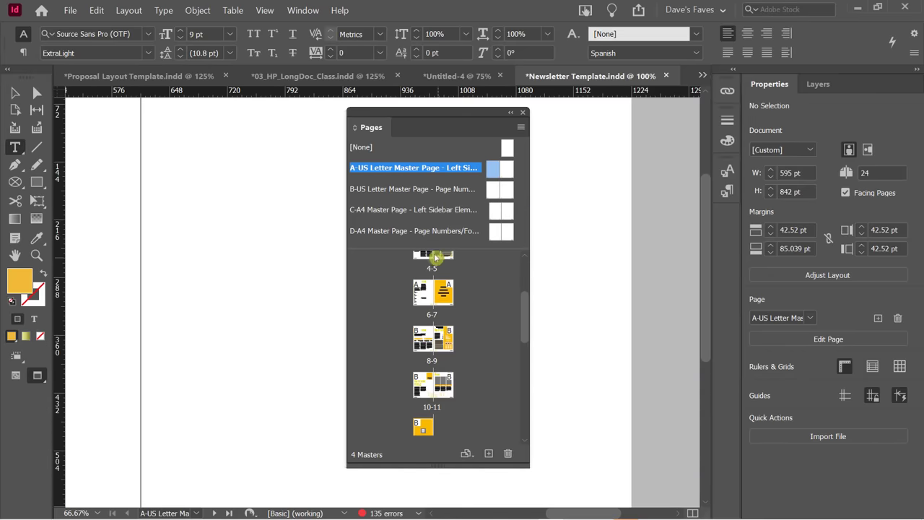
# Switch to the Selection tool and open the C-A4 master spread to inspect its yellow sidebar.
pyautogui.click(39, 110)
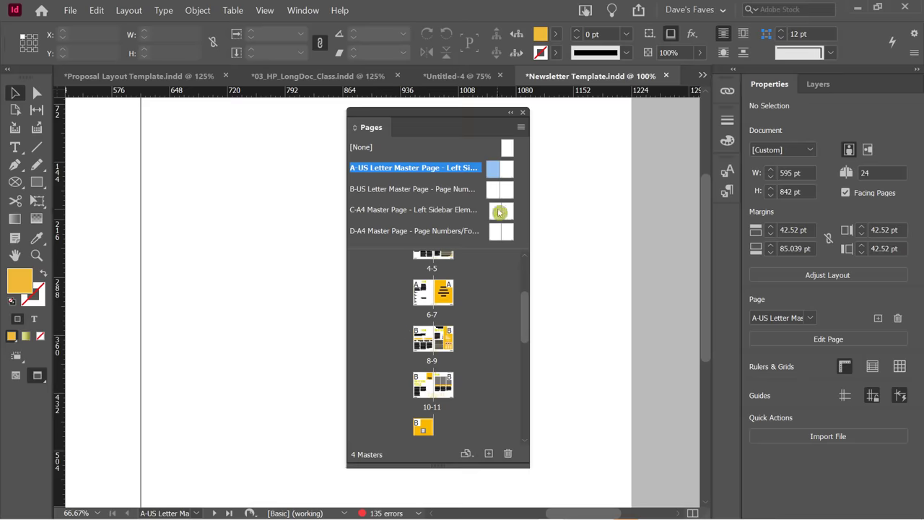
pyautogui.doubleClick(498, 210)
pyautogui.scroll(-5, 265, 306)
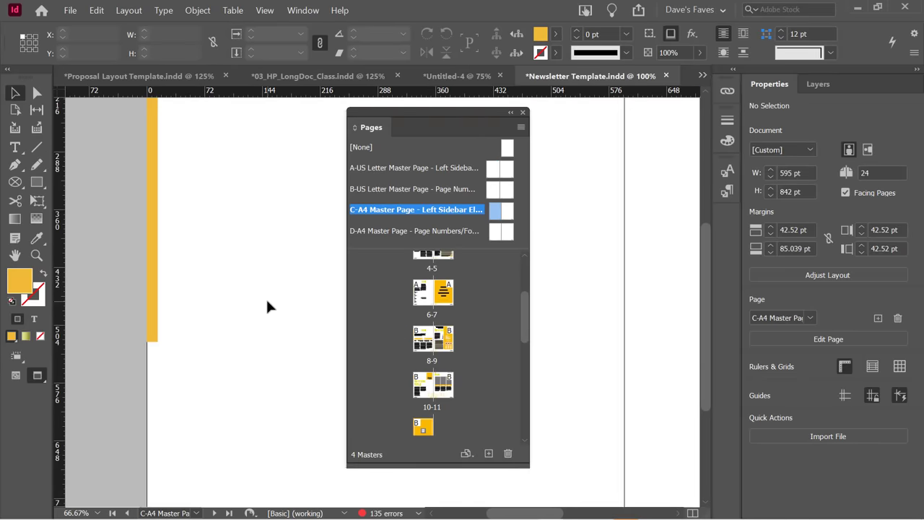
pyautogui.scroll(6, 267, 302)
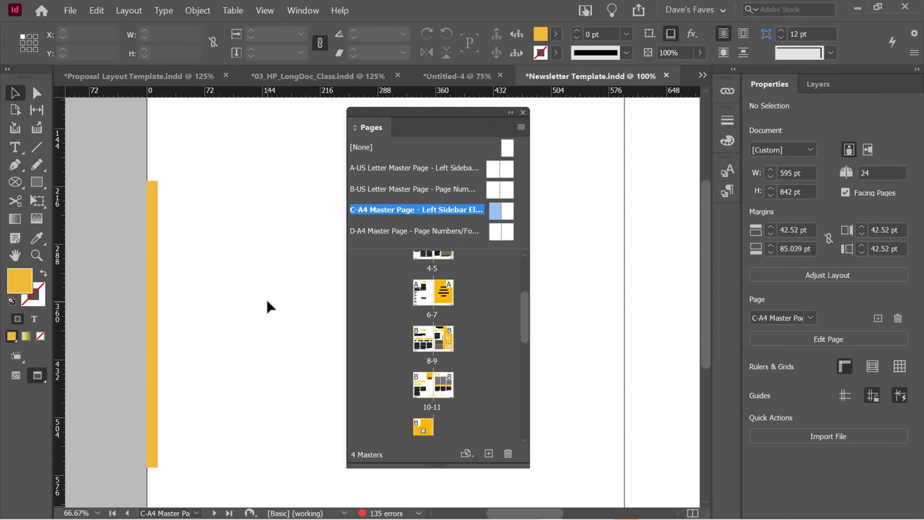
pyautogui.scroll(1, 267, 307)
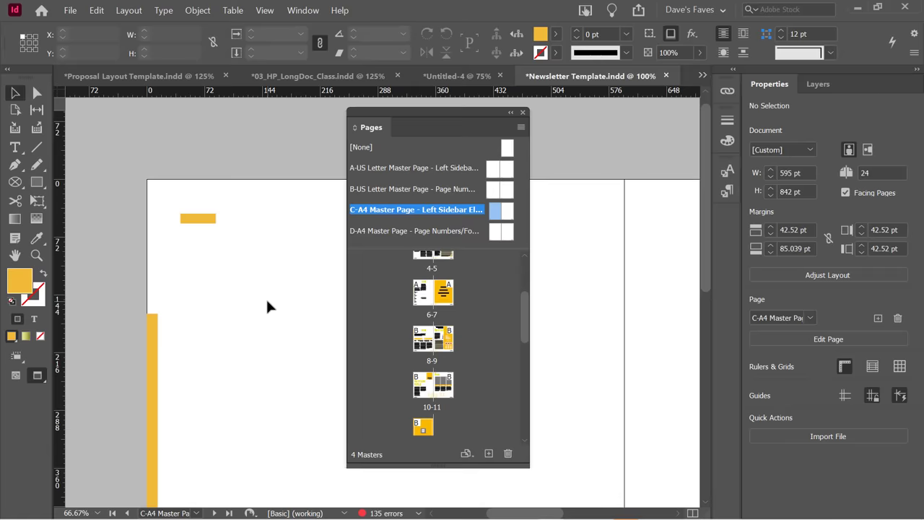
pyautogui.scroll(-2, 265, 298)
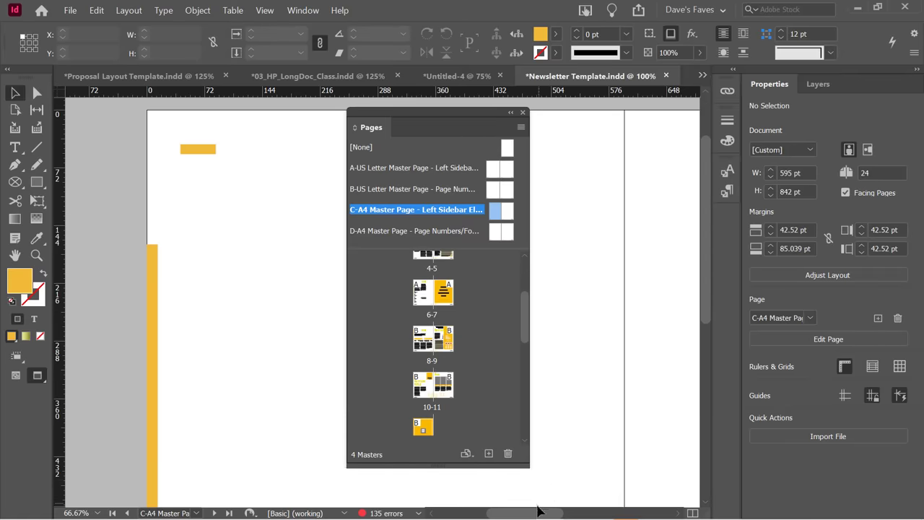
pyautogui.moveTo(537, 510); pyautogui.dragTo(501, 400)
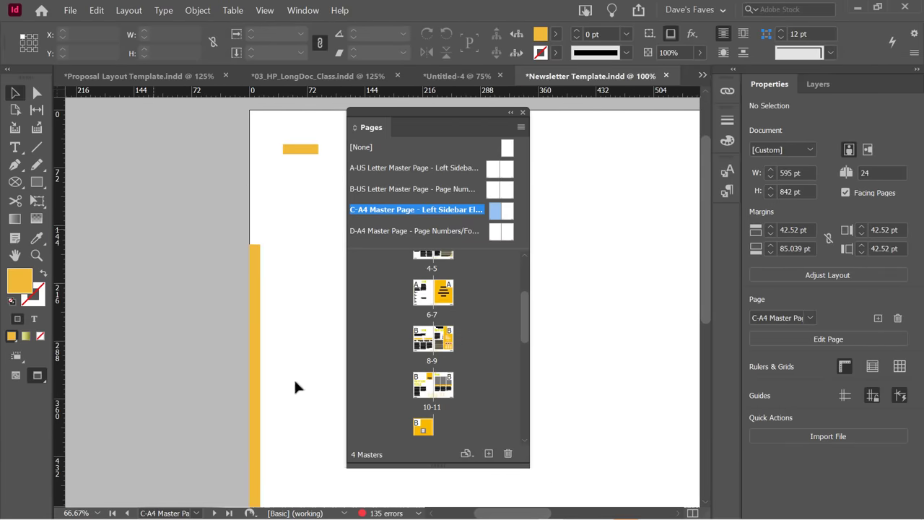
pyautogui.scroll(3, 472, 329)
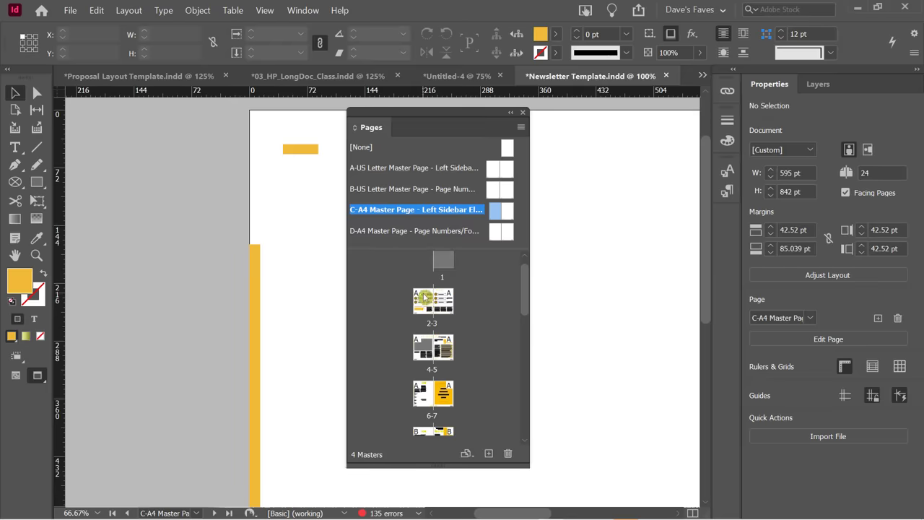
# Return to the 2-3 spread and scroll down to page 2.
pyautogui.doubleClick(425, 298)
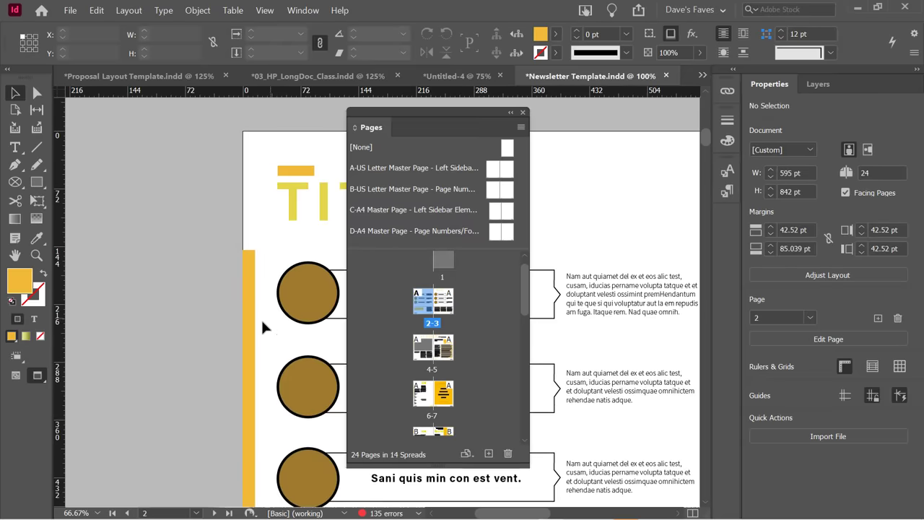
pyautogui.scroll(-3, 262, 322)
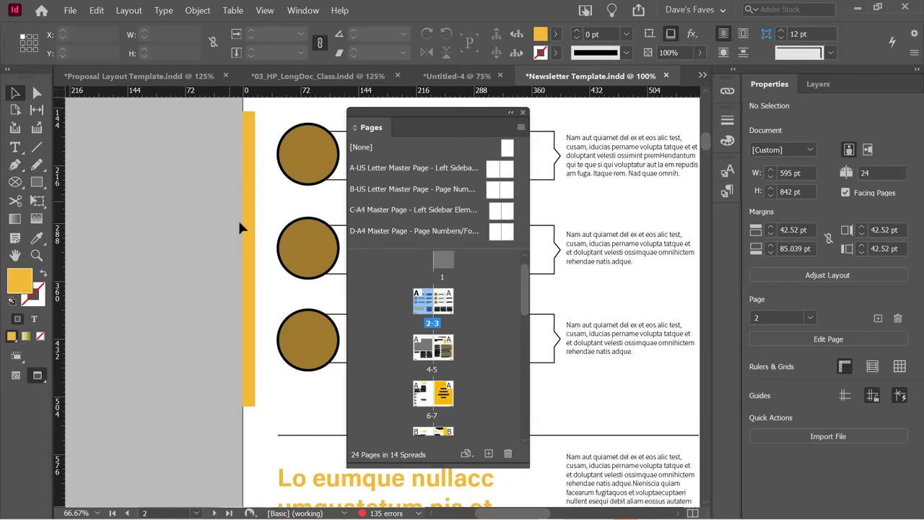
pyautogui.scroll(-7, 242, 253)
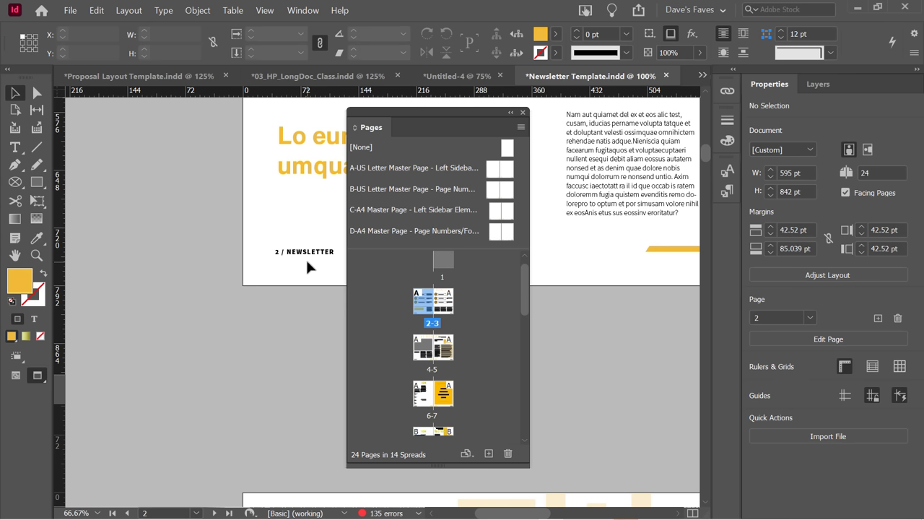
# On the A-US Letter master, fill the left sidebar with C=100 M=0 Y=0 K=0 blue.
pyautogui.doubleClick(491, 173)
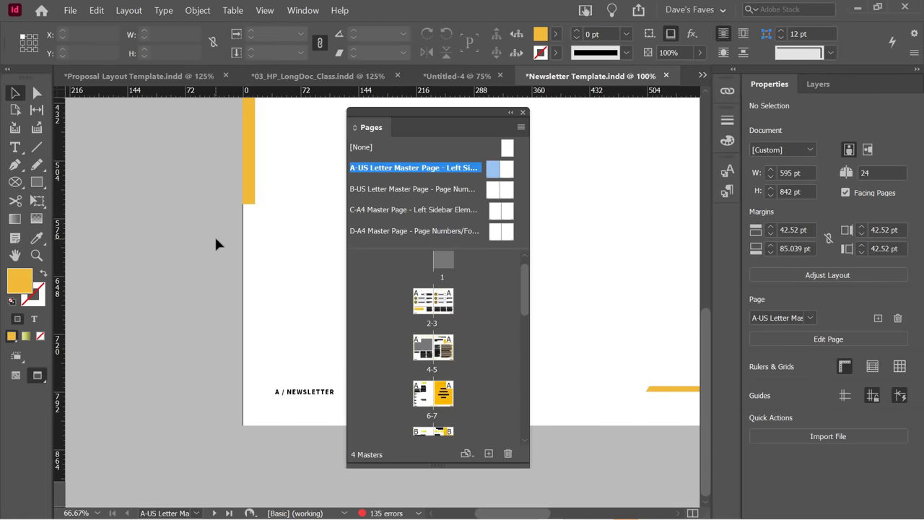
pyautogui.click(251, 185)
pyautogui.scroll(3, 231, 209)
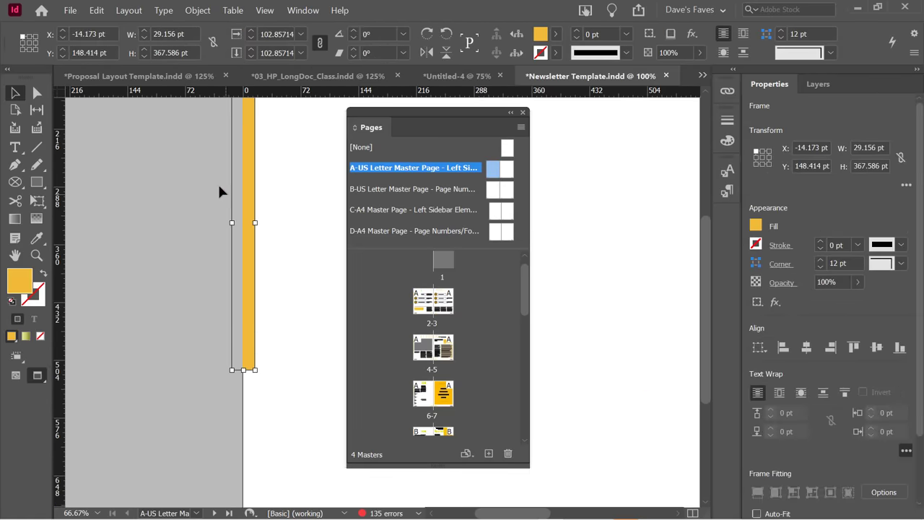
pyautogui.click(557, 37)
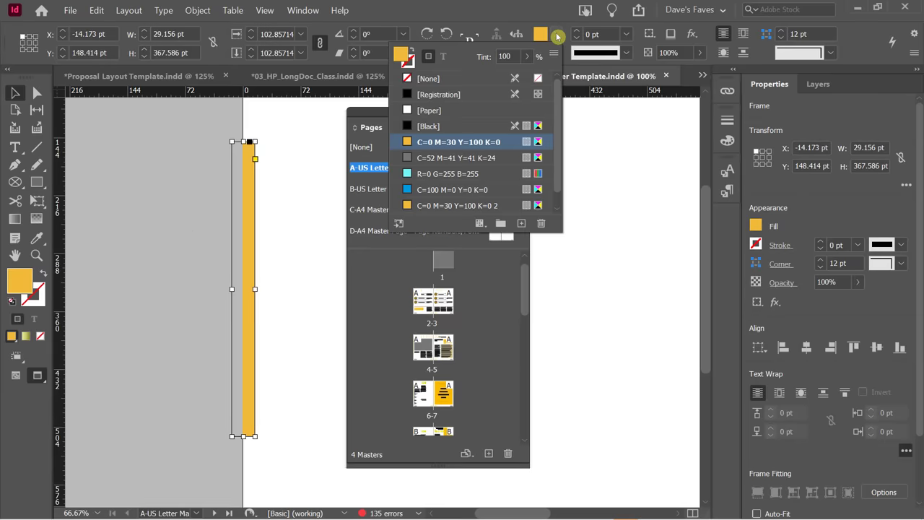
pyautogui.click(433, 189)
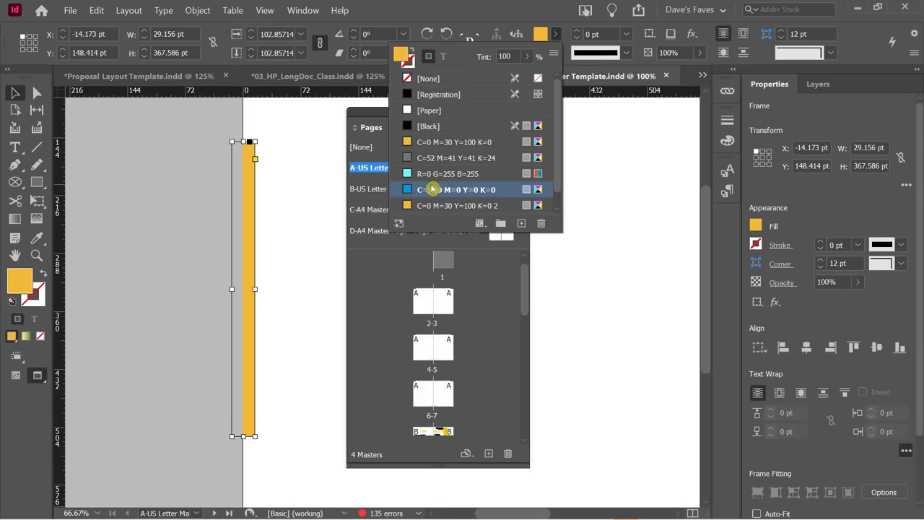
pyautogui.click(154, 223)
# Fill the yellow footer bar with C=100 M=0 Y=0 K=0 blue as well.
pyautogui.scroll(-4, 155, 219)
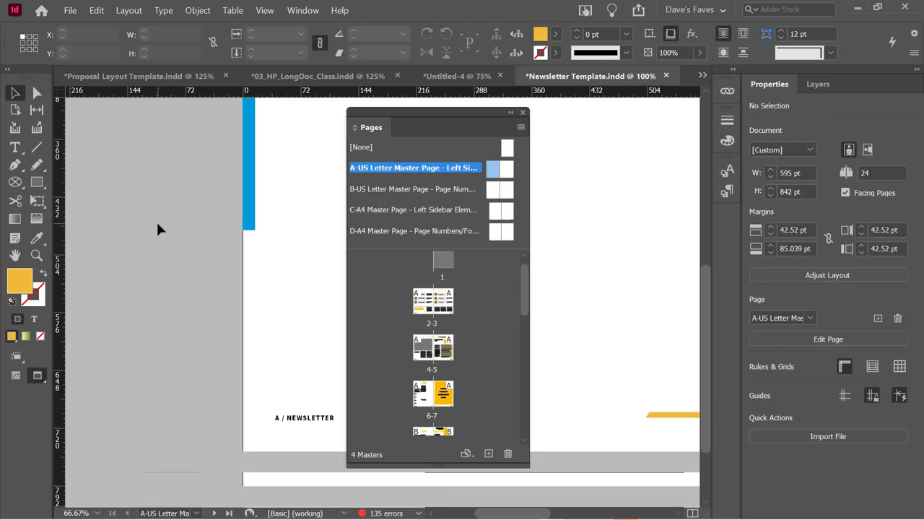
pyautogui.click(689, 380)
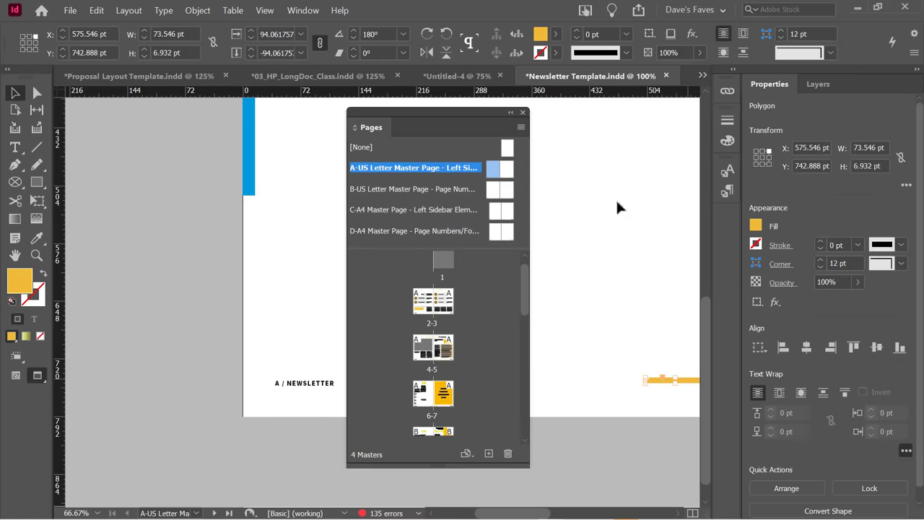
pyautogui.click(557, 36)
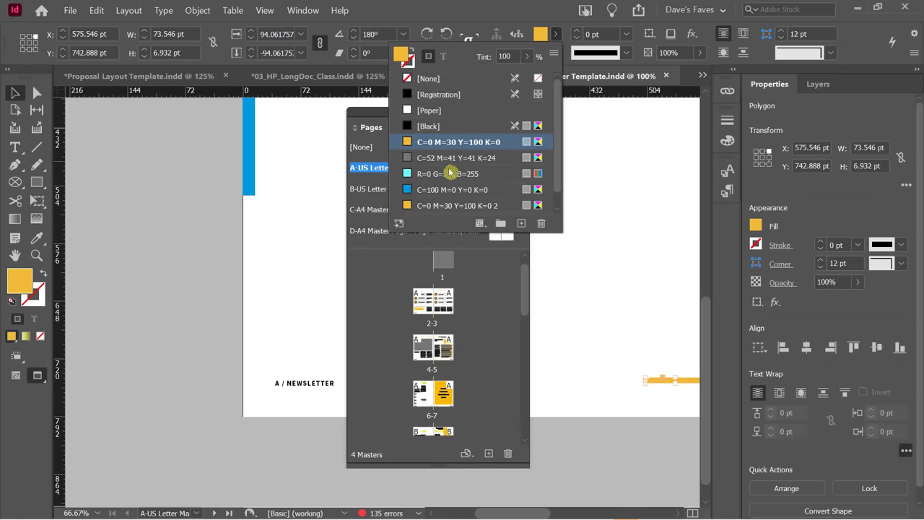
pyautogui.click(440, 189)
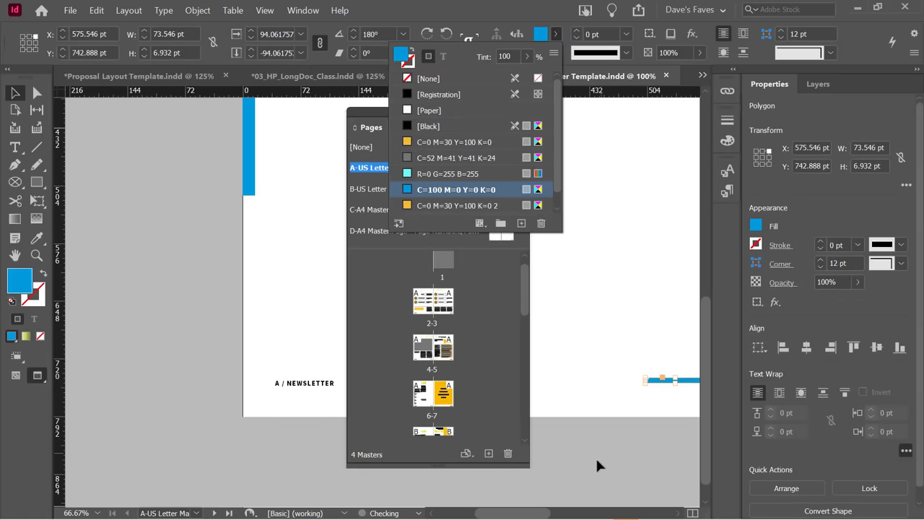
pyautogui.moveTo(532, 512); pyautogui.dragTo(546, 513)
pyautogui.click(604, 381)
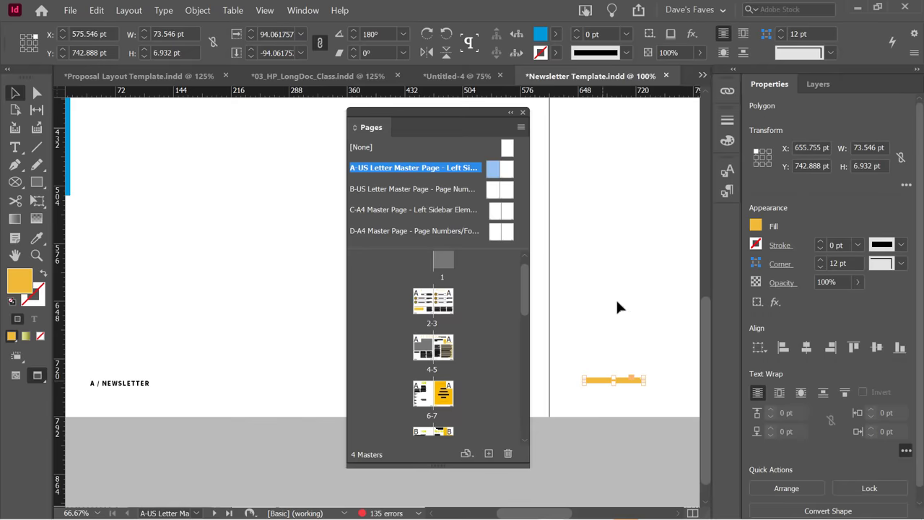
pyautogui.click(557, 37)
pyautogui.click(443, 190)
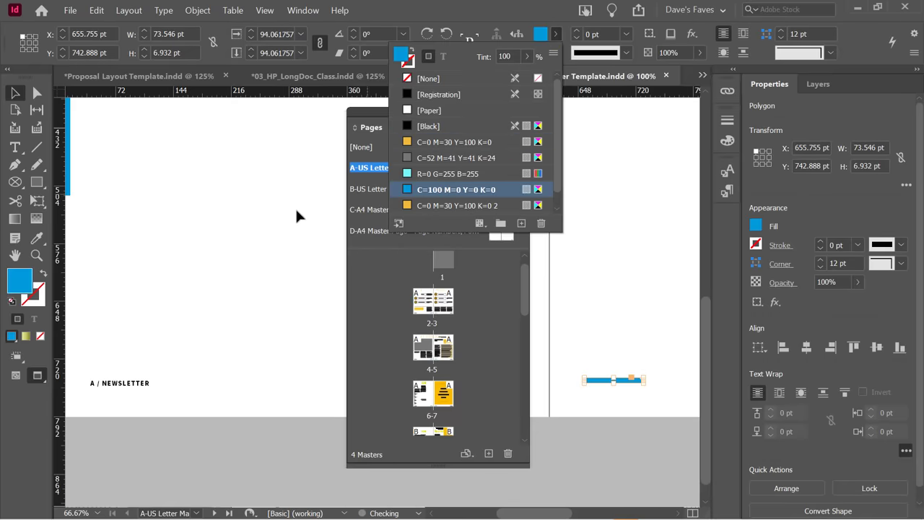
pyautogui.click(260, 226)
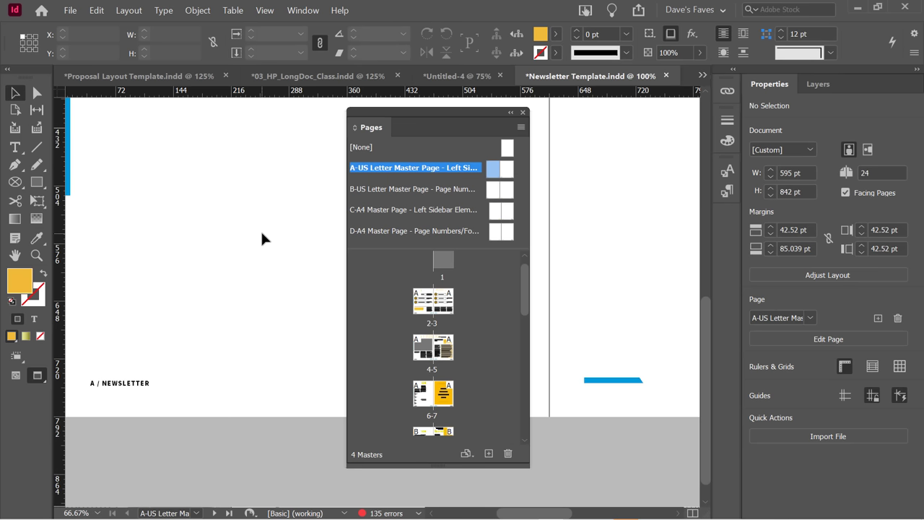
pyautogui.click(441, 182)
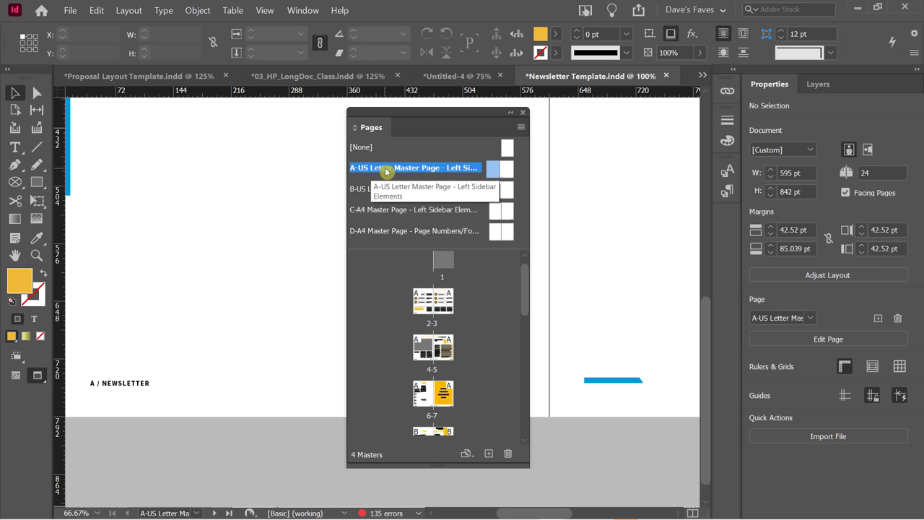
# Apply the A-US Letter master to the 2-3 spread.
pyautogui.moveTo(386, 171); pyautogui.dragTo(417, 306)
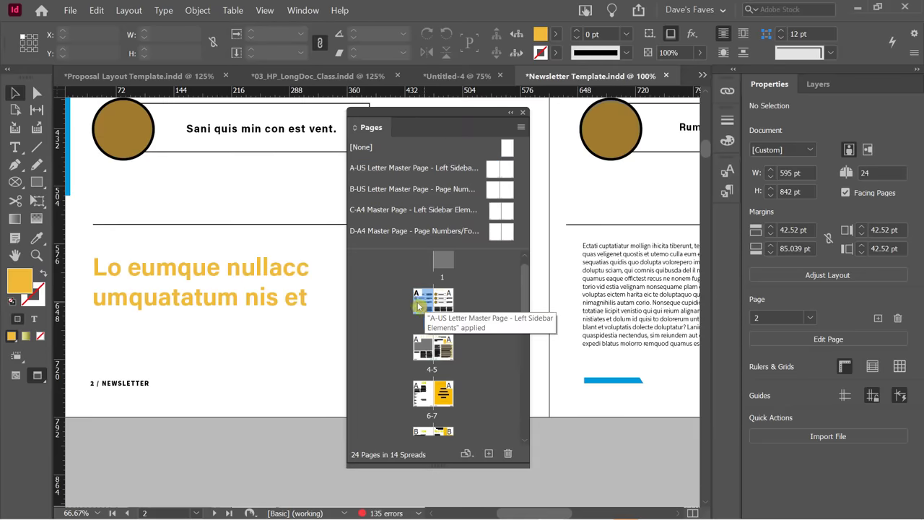
pyautogui.moveTo(524, 512); pyautogui.dragTo(499, 513)
pyautogui.scroll(5, 265, 270)
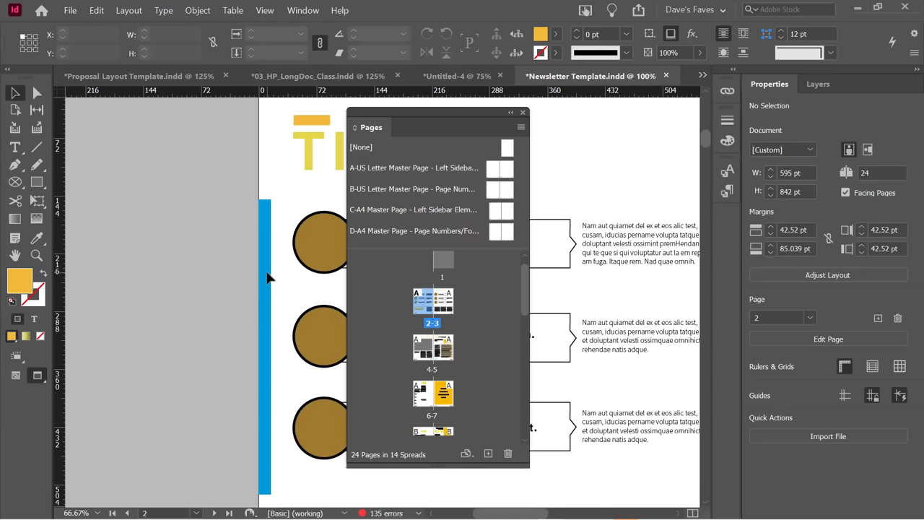
pyautogui.scroll(-5, 267, 277)
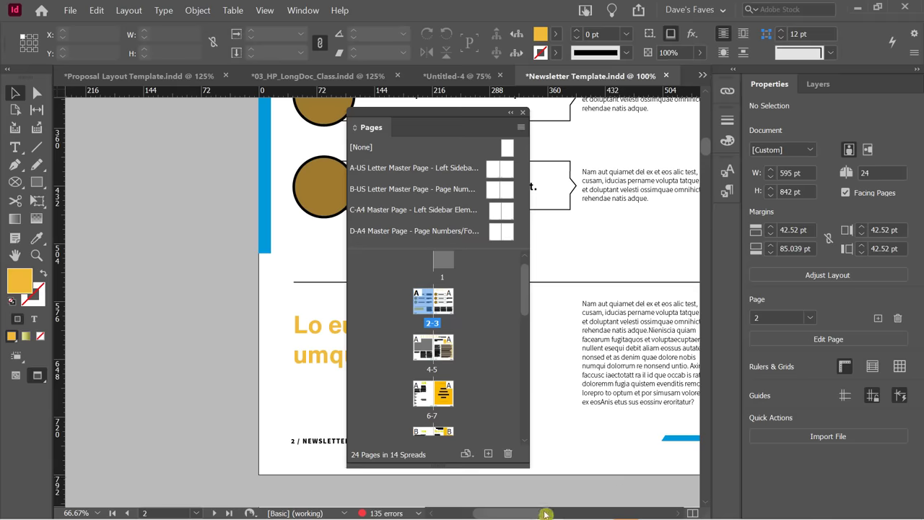
pyautogui.moveTo(545, 514); pyautogui.dragTo(550, 517)
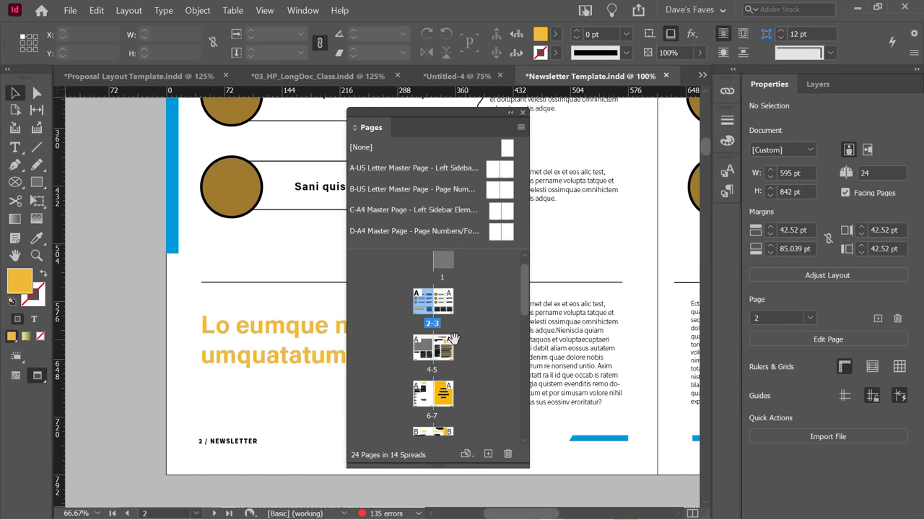
# Go to the 8-9 spread and apply the A master to the 6-7 spread.
pyautogui.scroll(-2, 459, 340)
pyautogui.scroll(-1, 459, 339)
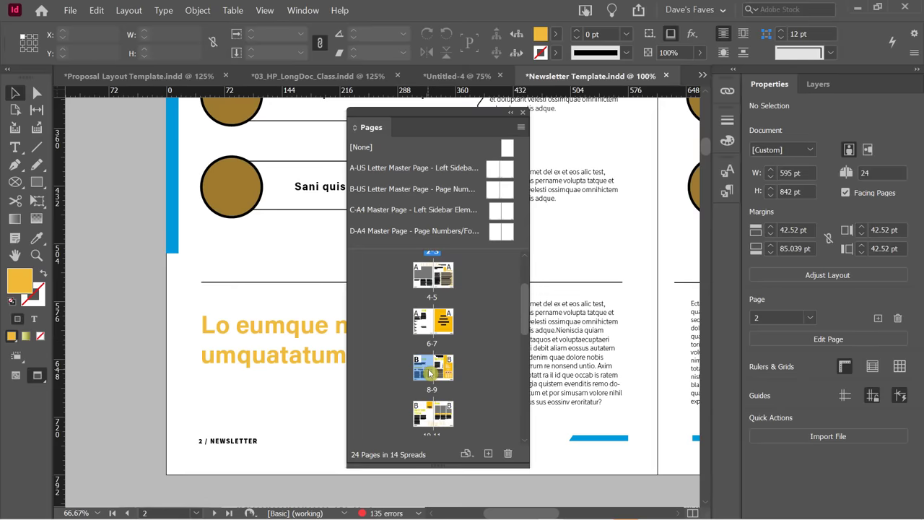
pyautogui.doubleClick(433, 367)
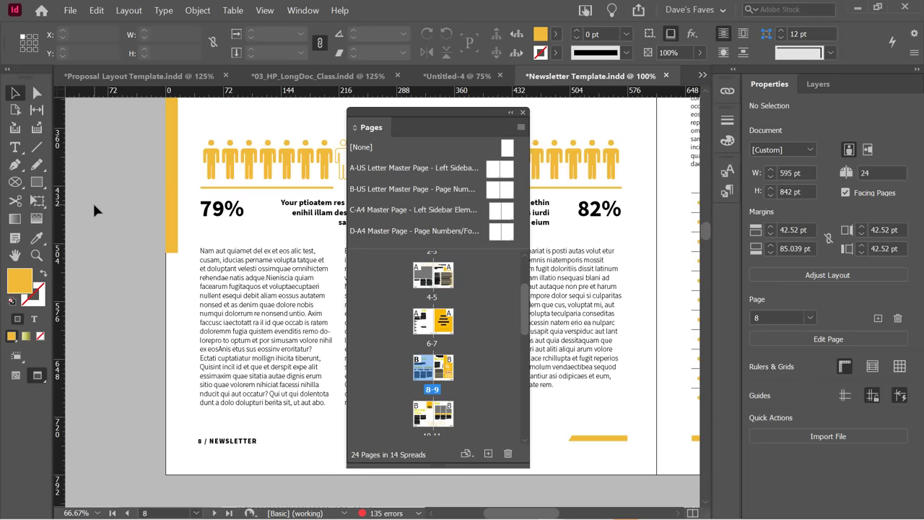
pyautogui.scroll(-2, 438, 350)
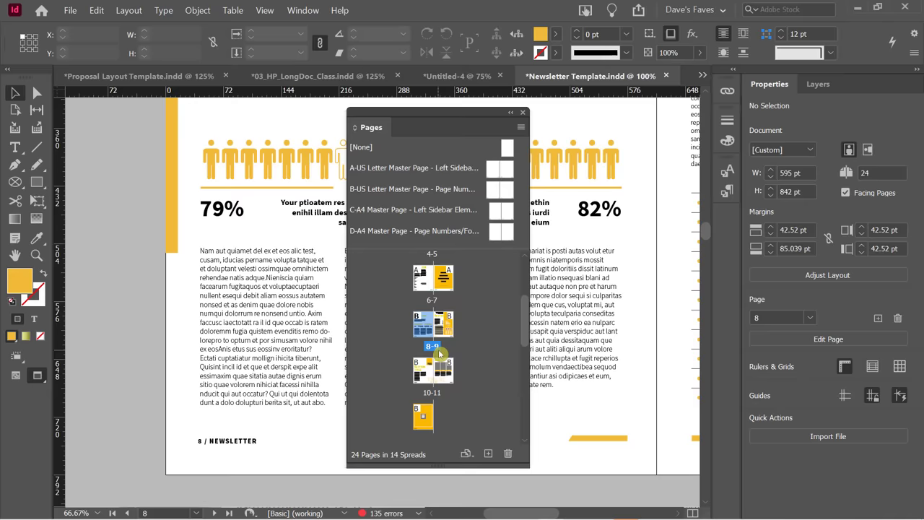
pyautogui.moveTo(421, 283); pyautogui.dragTo(421, 282)
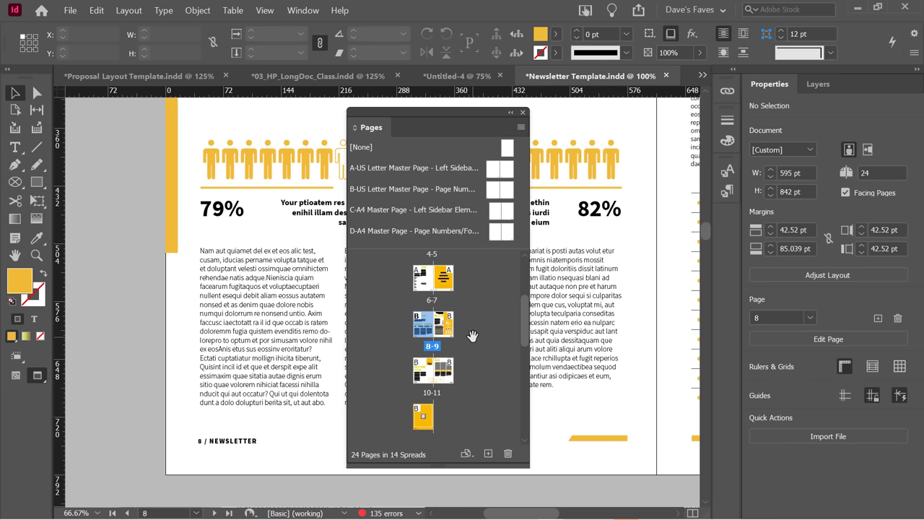
# Switch to the Untitled-4 document and undo the accidental text frame move.
pyautogui.scroll(2, 472, 335)
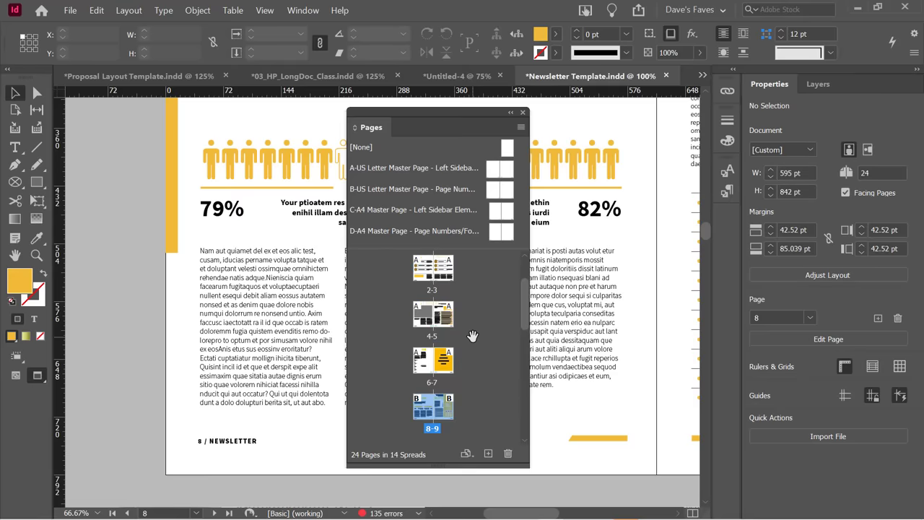
pyautogui.click(452, 78)
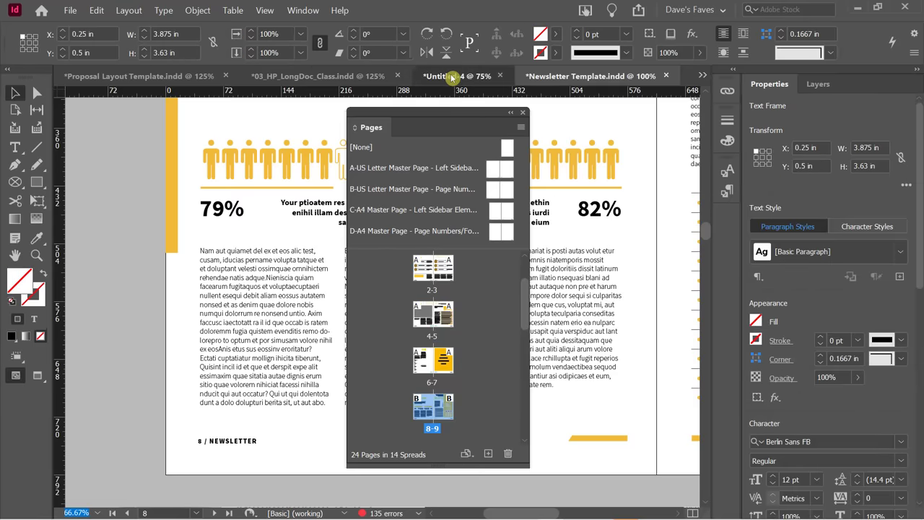
pyautogui.moveTo(434, 110); pyautogui.dragTo(238, 116)
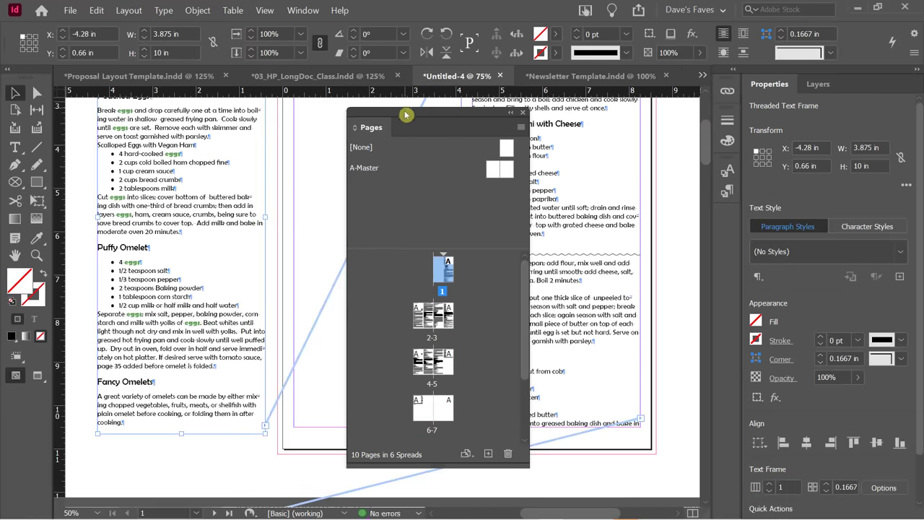
pyautogui.hotkey('ctrl', 'z')
pyautogui.moveTo(423, 115); pyautogui.dragTo(149, 110)
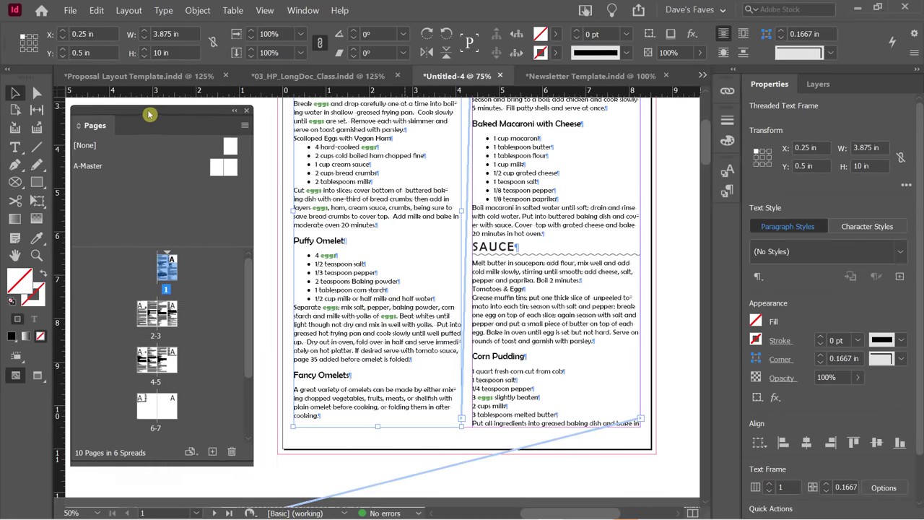
pyautogui.click(667, 203)
# Scroll through the cookbook's recipe pages down to page 3.
pyautogui.scroll(5, 668, 204)
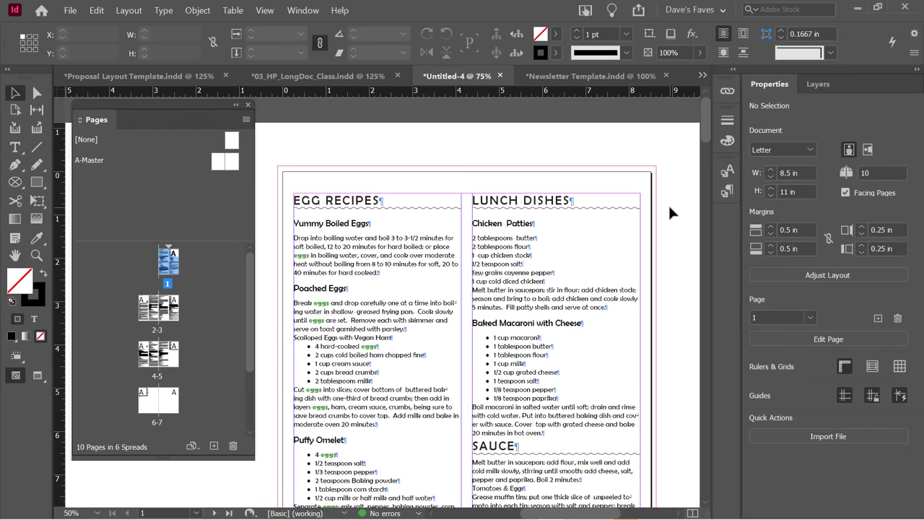
pyautogui.scroll(-1, 668, 204)
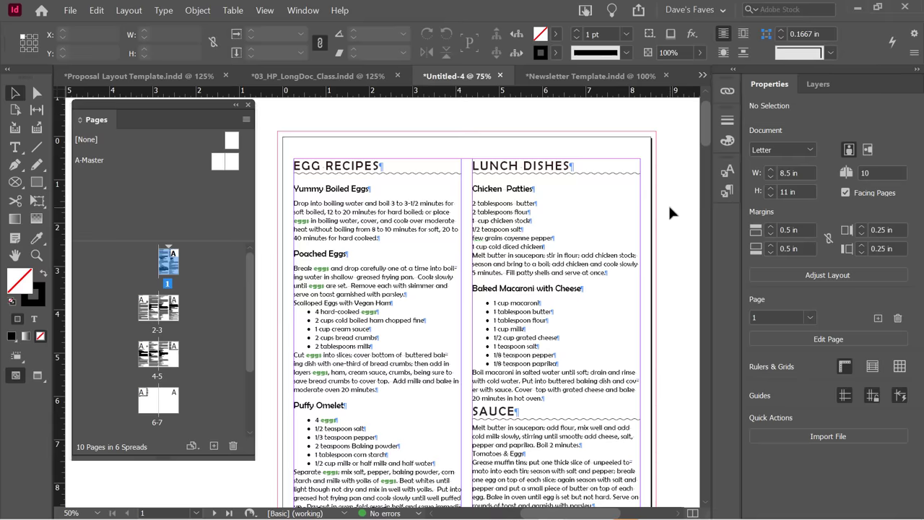
pyautogui.scroll(-5, 673, 200)
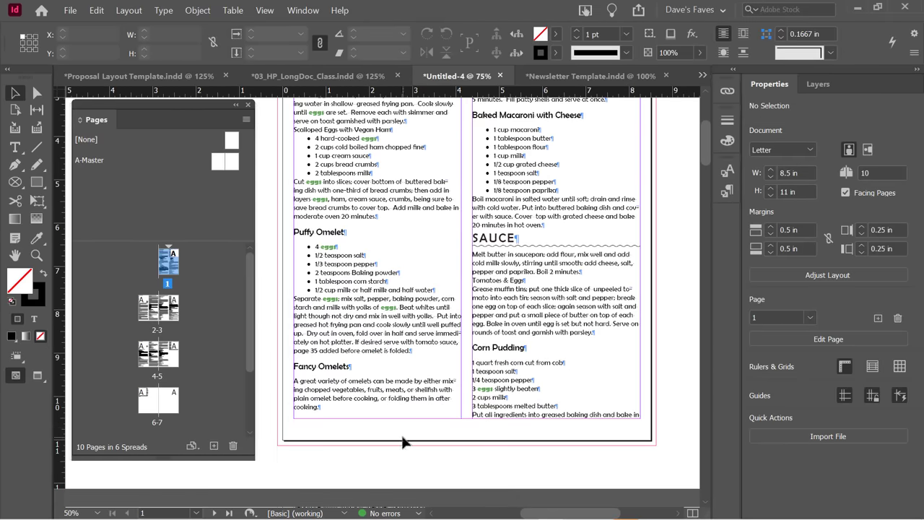
pyautogui.scroll(3, 468, 408)
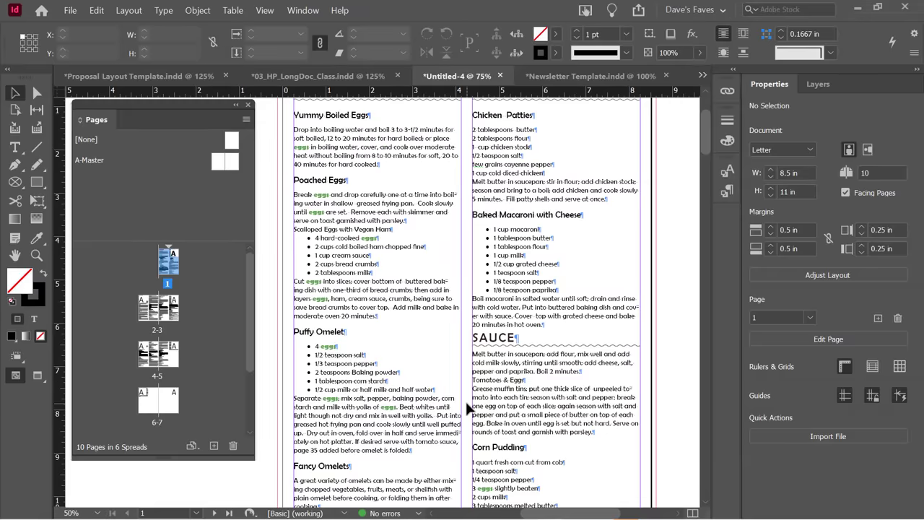
pyautogui.scroll(-8, 465, 399)
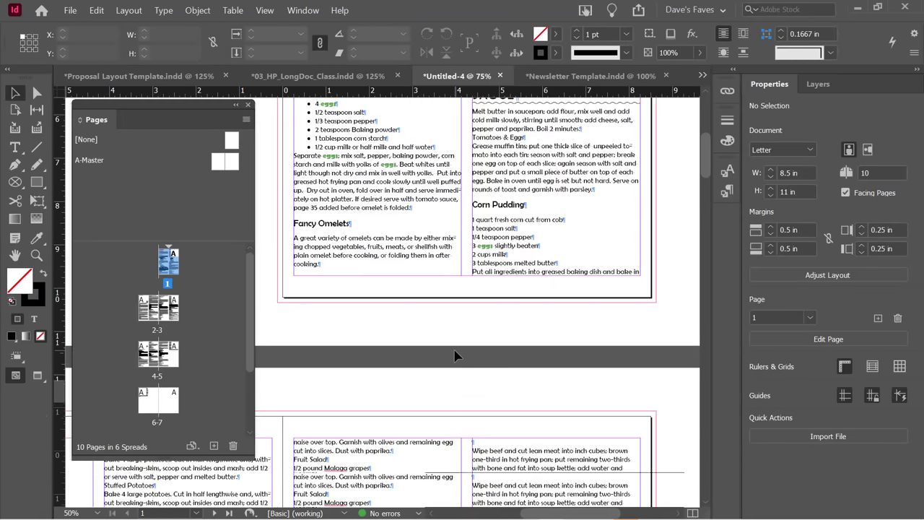
pyautogui.scroll(2, 453, 355)
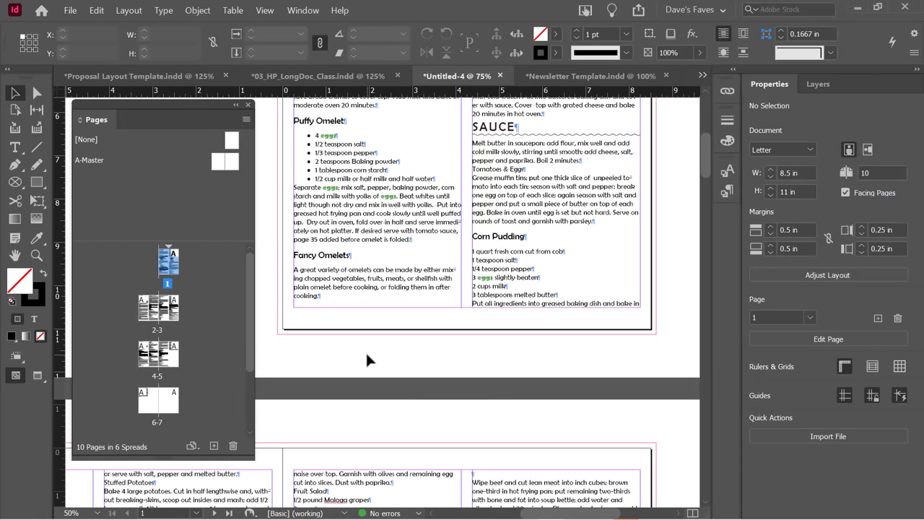
pyautogui.scroll(-16, 389, 350)
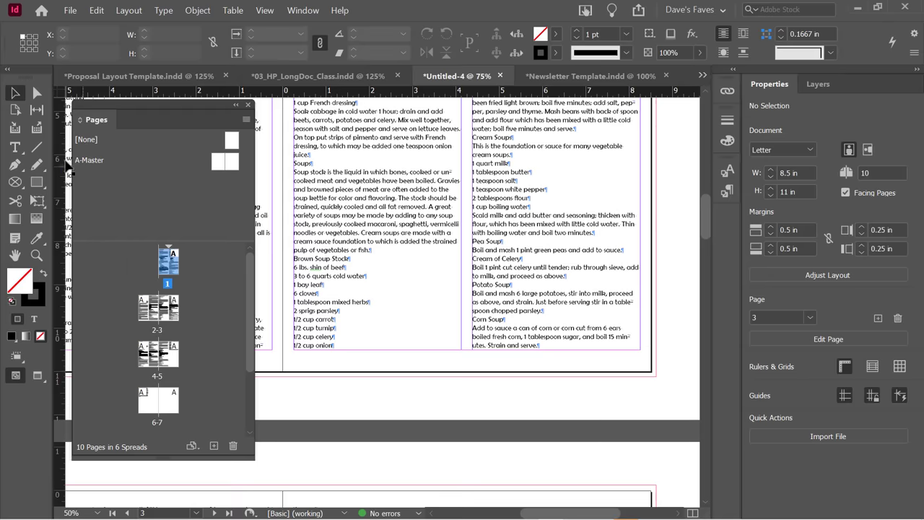
pyautogui.moveTo(136, 109); pyautogui.dragTo(182, 115)
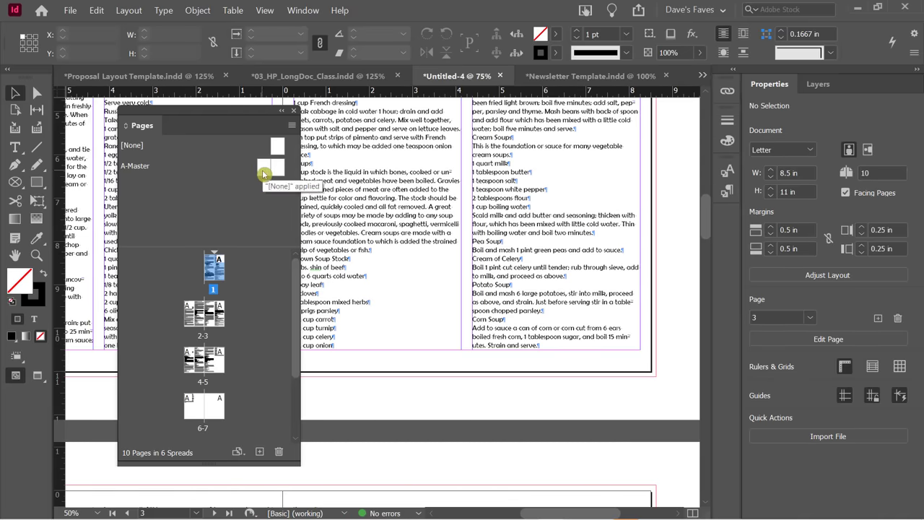
# Open the A-Master spread, check page 1, then return to A-Master for editing.
pyautogui.doubleClick(262, 169)
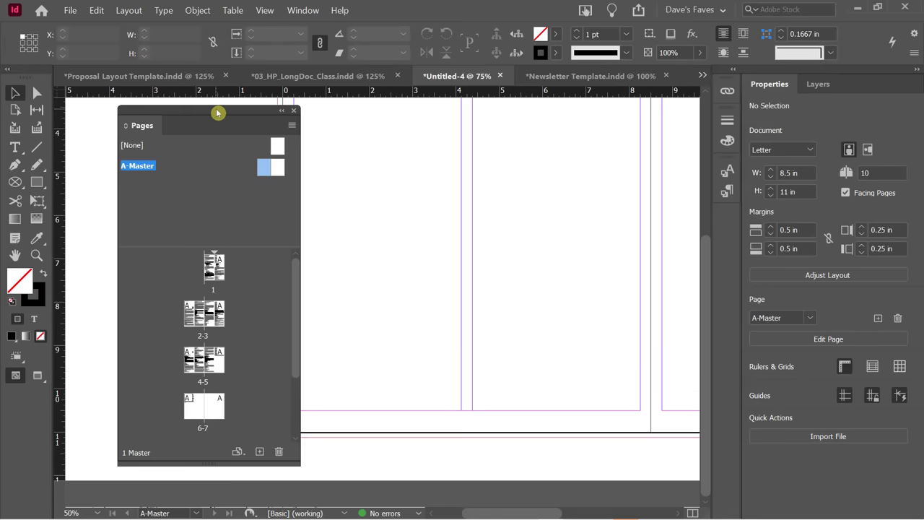
pyautogui.moveTo(216, 112); pyautogui.dragTo(592, 121)
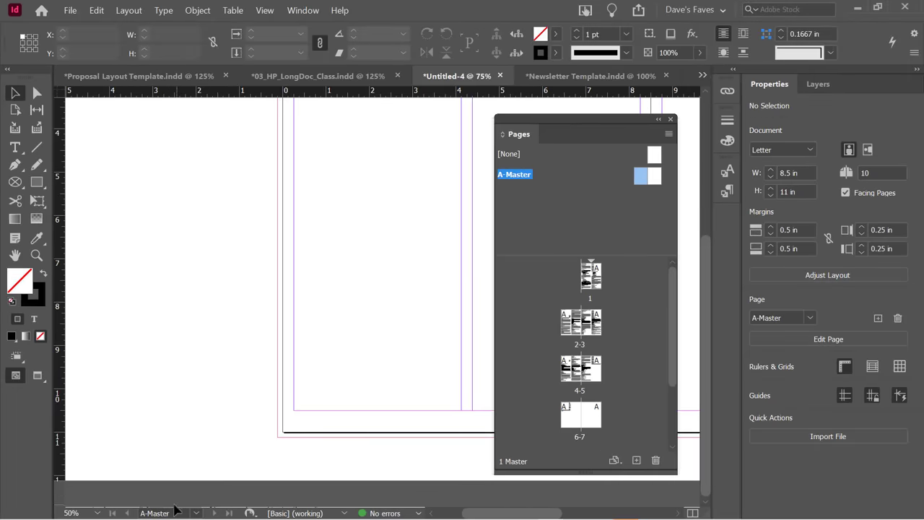
pyautogui.click(196, 513)
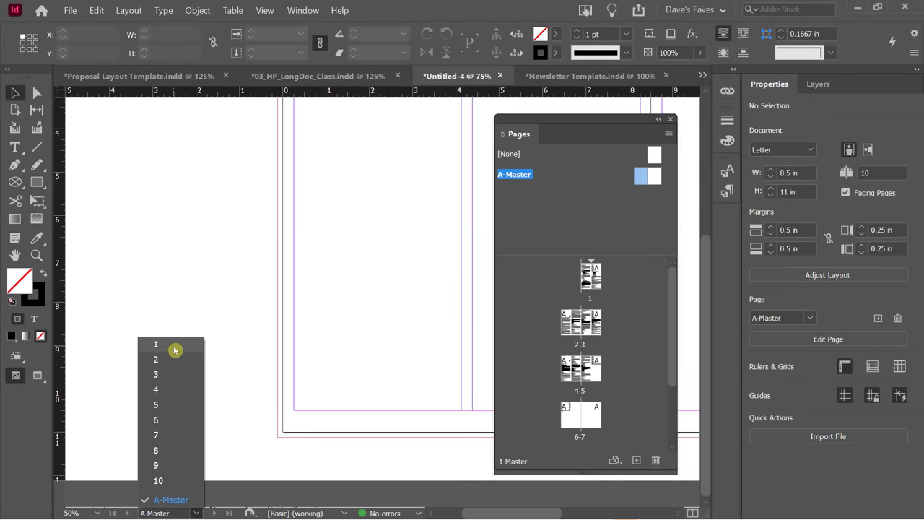
pyautogui.click(174, 350)
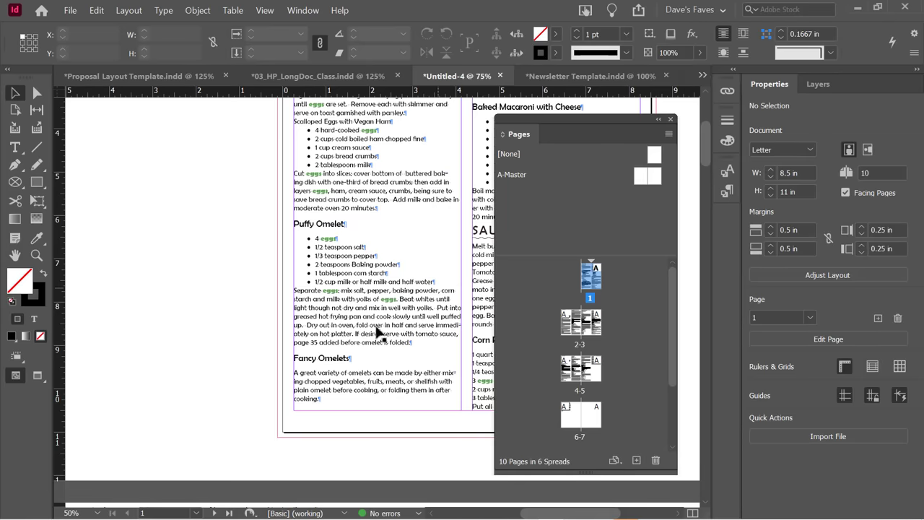
pyautogui.doubleClick(641, 177)
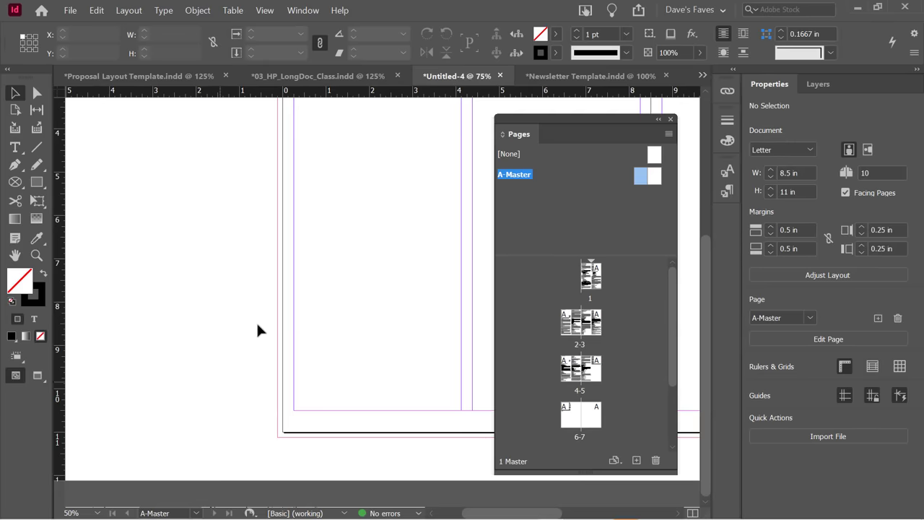
pyautogui.scroll(5, 262, 306)
pyautogui.scroll(-5, 263, 309)
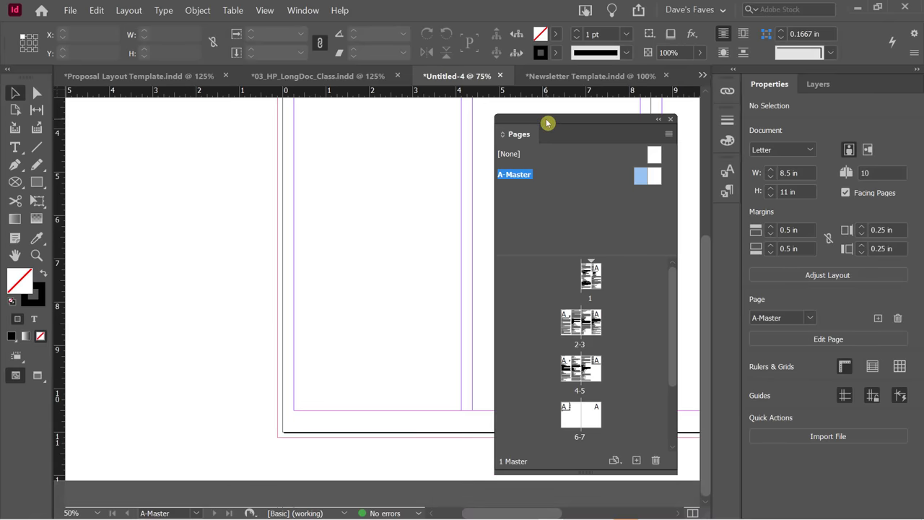
pyautogui.moveTo(546, 121); pyautogui.dragTo(113, 96)
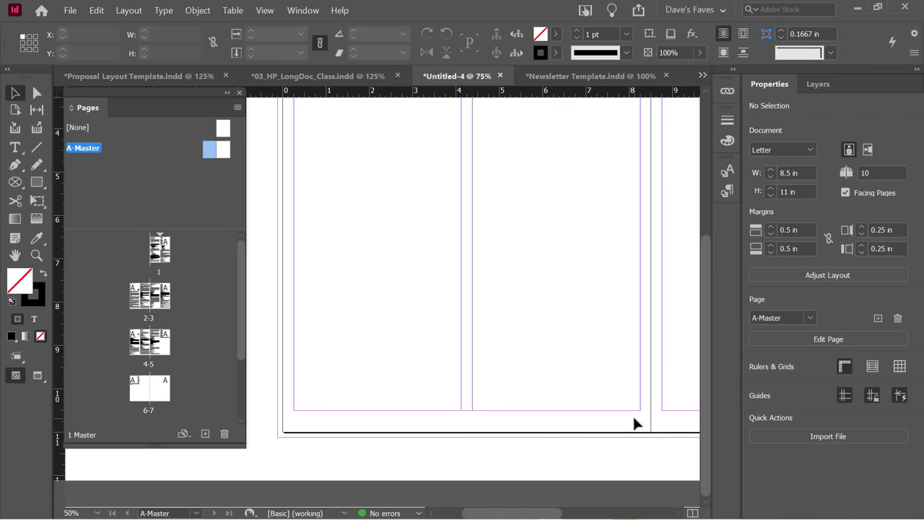
# Create a footer text frame on the left master page reading 'Dave's Cayenne Cookbook' in Bold.
pyautogui.click(184, 181)
pyautogui.click(14, 147)
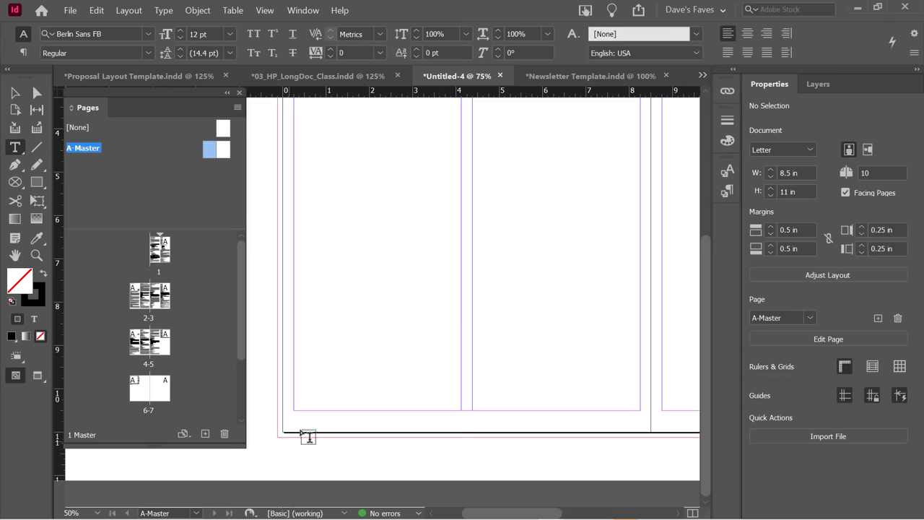
pyautogui.moveTo(293, 411); pyautogui.dragTo(461, 428)
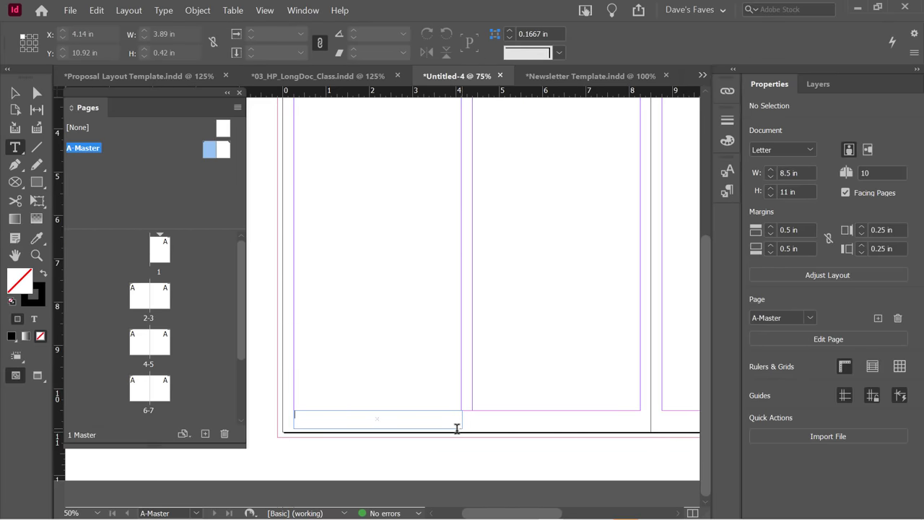
pyautogui.hotkey('ctrl', 'shift', 'alt', 'n')
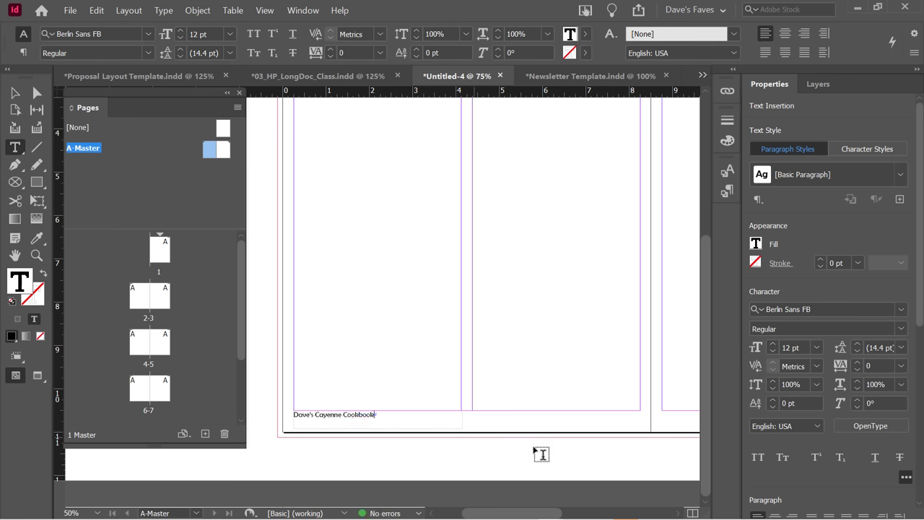
pyautogui.tripleClick(345, 413)
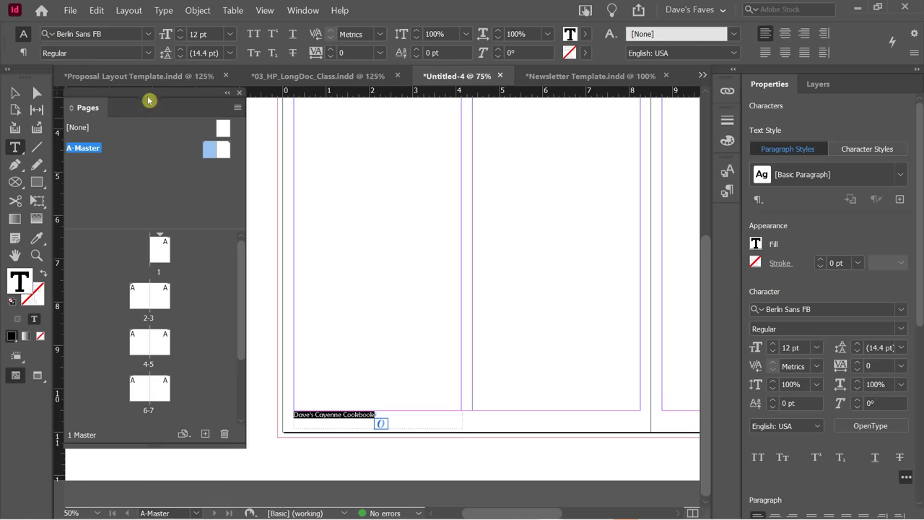
pyautogui.click(149, 52)
pyautogui.click(114, 83)
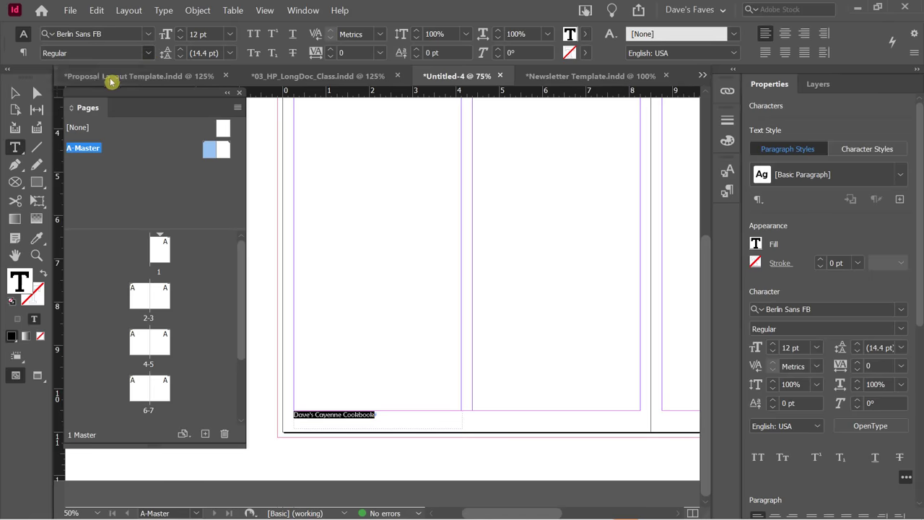
# Nudge the footer frame down and shrink its height and width to fit the text.
pyautogui.click(16, 92)
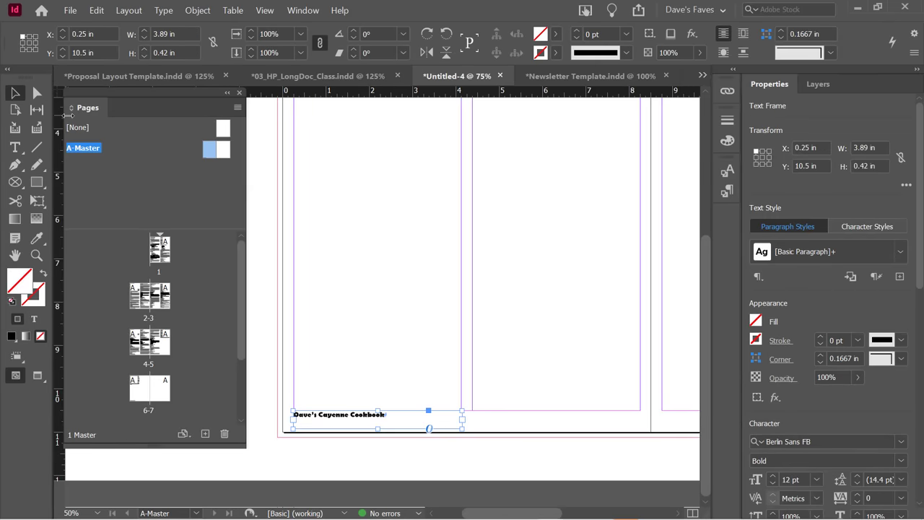
pyautogui.press('Down')
pyautogui.press('Down')
pyautogui.press('Down')
pyautogui.press('Down')
pyautogui.press('Down')
pyautogui.press('Down')
pyautogui.press('Down')
pyautogui.press('Down')
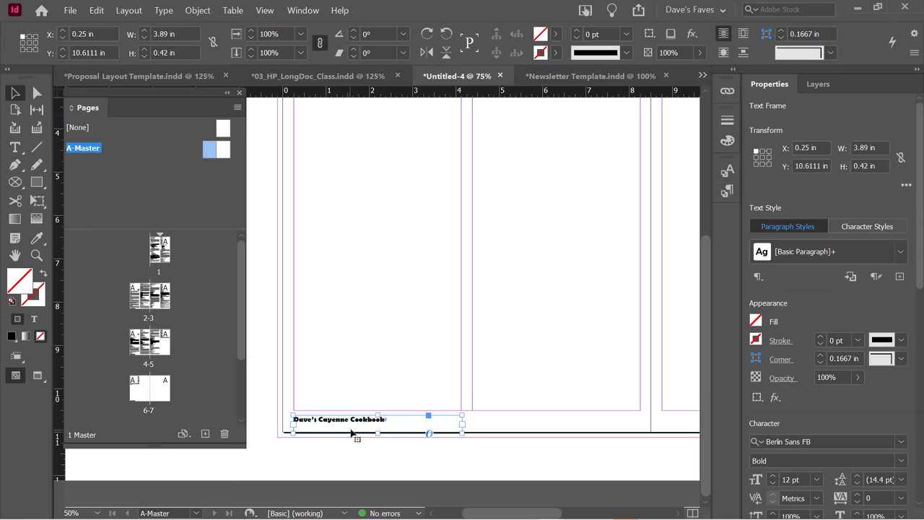
pyautogui.moveTo(377, 431); pyautogui.dragTo(376, 426)
pyautogui.press('Down')
pyautogui.press('Down')
pyautogui.press('Down')
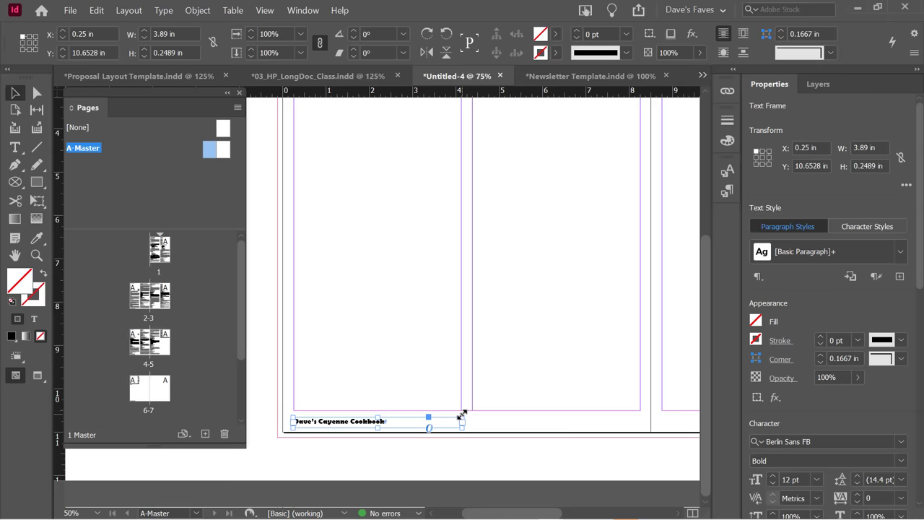
pyautogui.moveTo(462, 414); pyautogui.dragTo(391, 416)
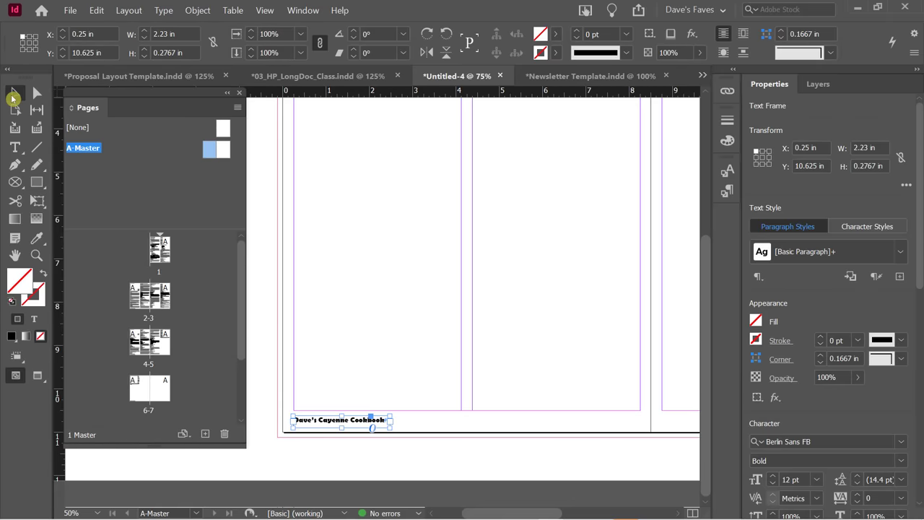
pyautogui.click(435, 428)
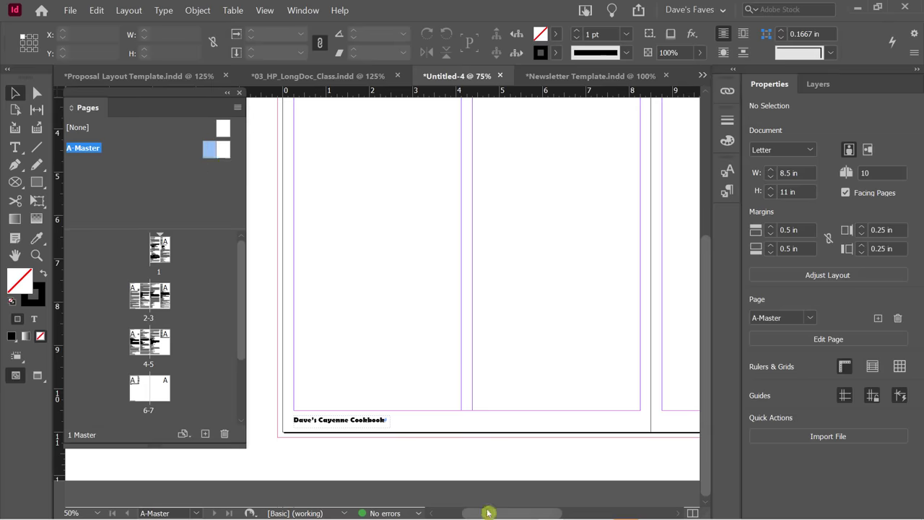
# Duplicate the 'Dave's Cayenne Cookbook' footer frame onto the bottom of the right master page.
pyautogui.moveTo(488, 513); pyautogui.dragTo(475, 513)
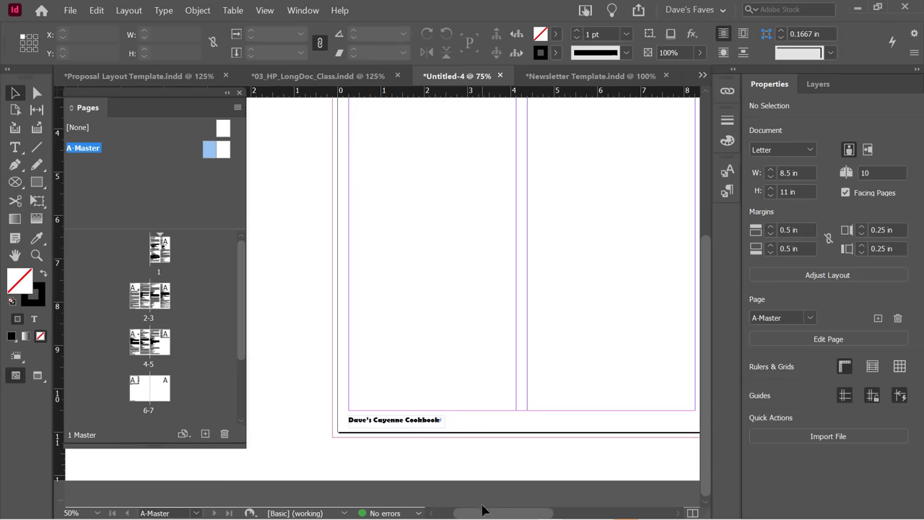
pyautogui.moveTo(482, 510); pyautogui.dragTo(498, 512)
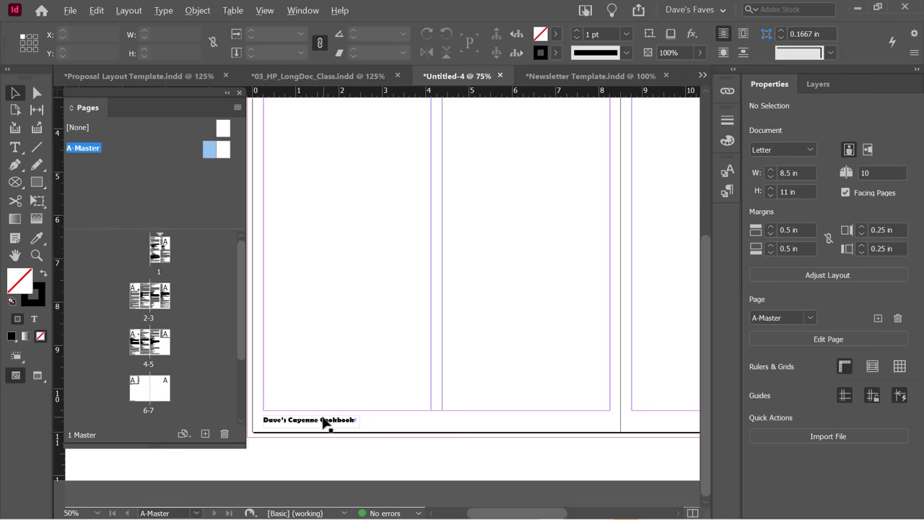
pyautogui.click(323, 425)
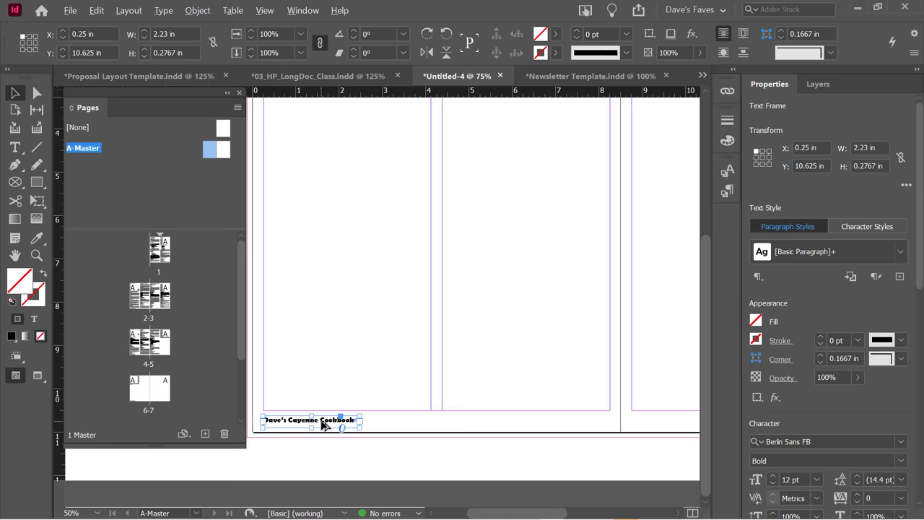
pyautogui.moveTo(323, 425); pyautogui.dragTo(572, 430)
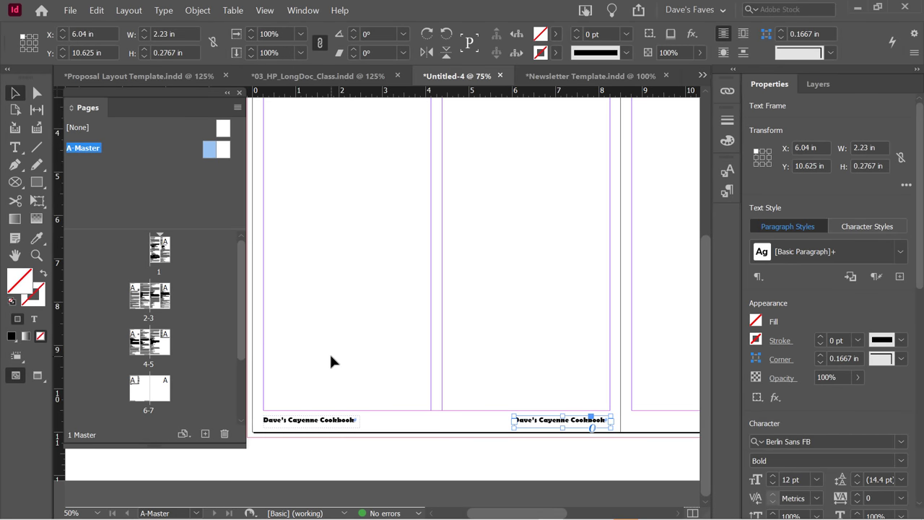
# Replace the copied footer's text with a Current Page Number marker.
pyautogui.tripleClick(540, 418)
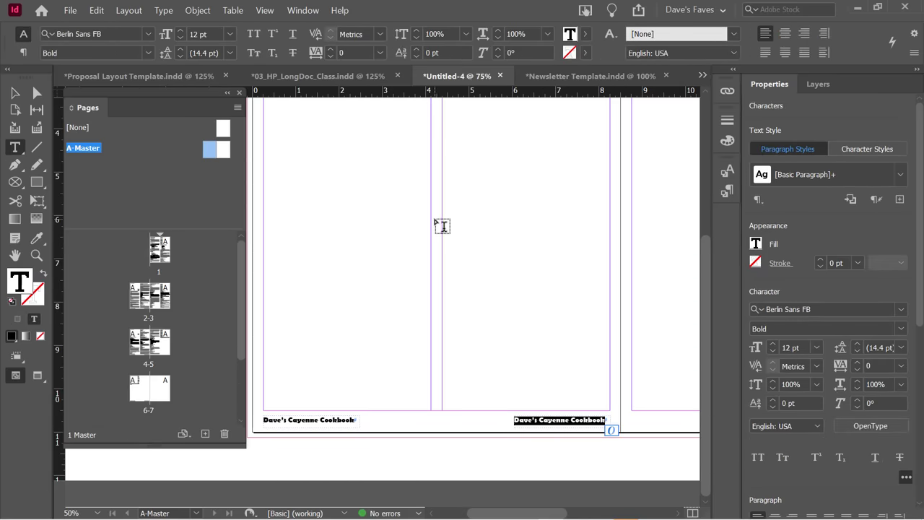
pyautogui.click(158, 11)
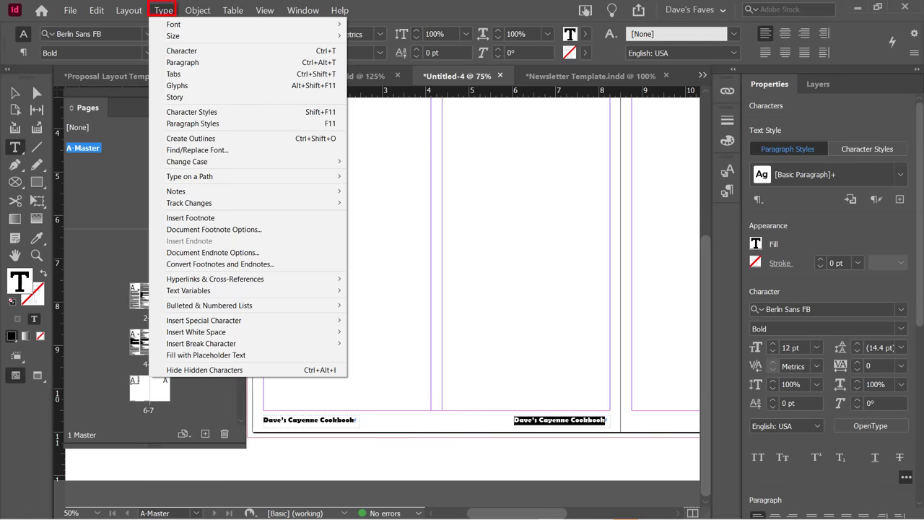
pyautogui.moveTo(173, 25)
pyautogui.mouseDown()
pyautogui.moveTo(196, 306)
pyautogui.moveTo(214, 353)
pyautogui.moveTo(220, 319)
pyautogui.mouseUp()
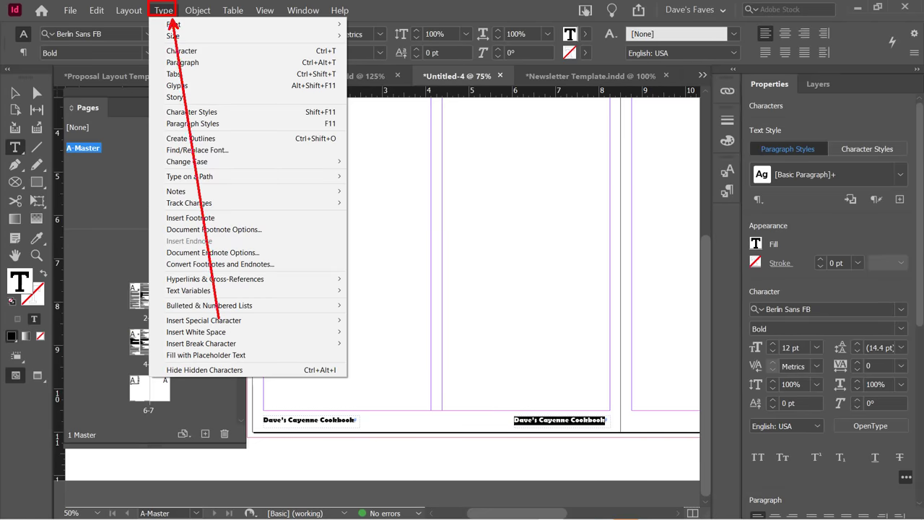
pyautogui.press('Escape')
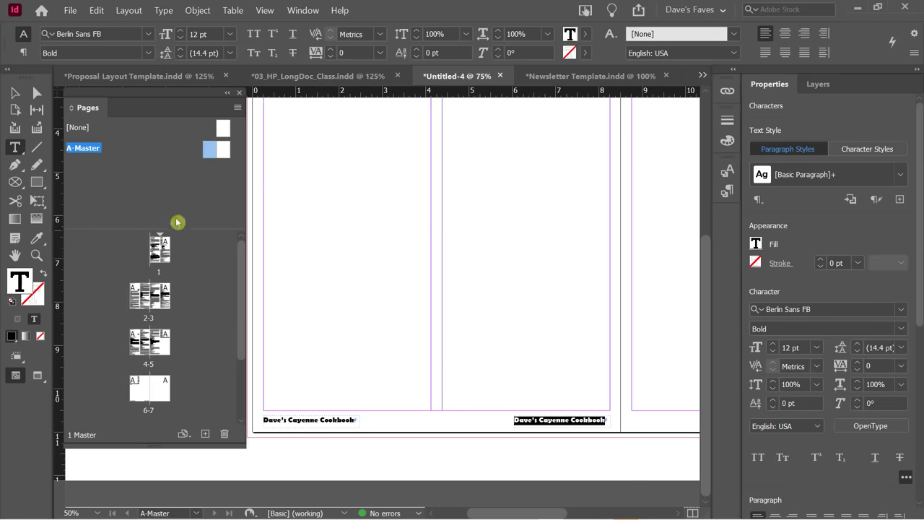
pyautogui.click(166, 10)
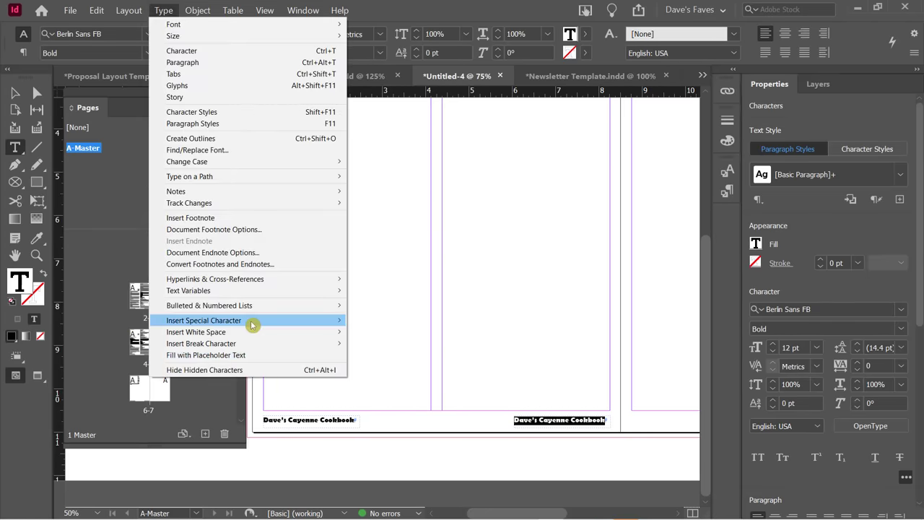
pyautogui.moveTo(255, 320)
pyautogui.moveTo(383, 332)
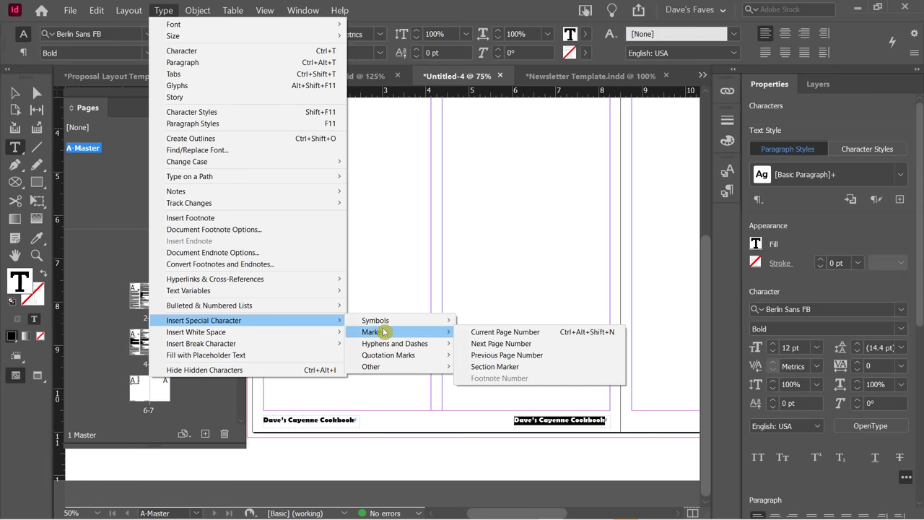
pyautogui.click(496, 335)
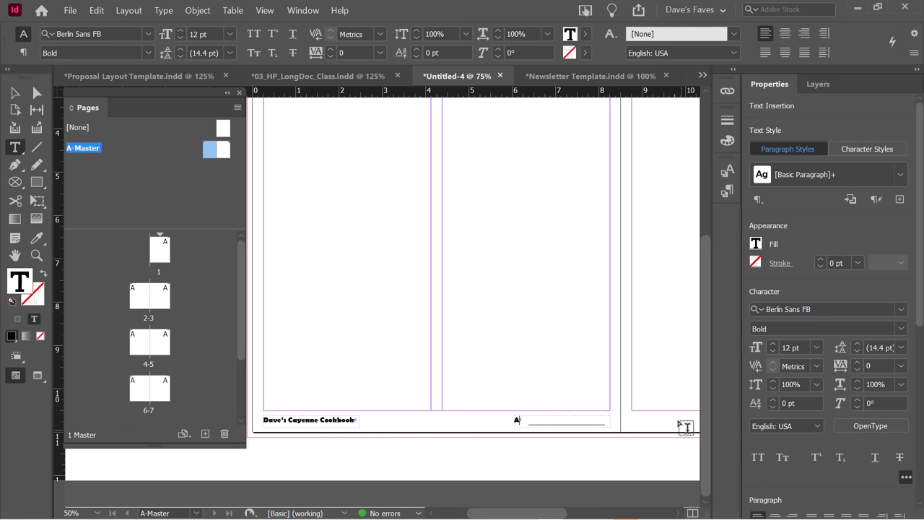
# Right-align the footer and add 'Page' before the page number.
pyautogui.click(804, 33)
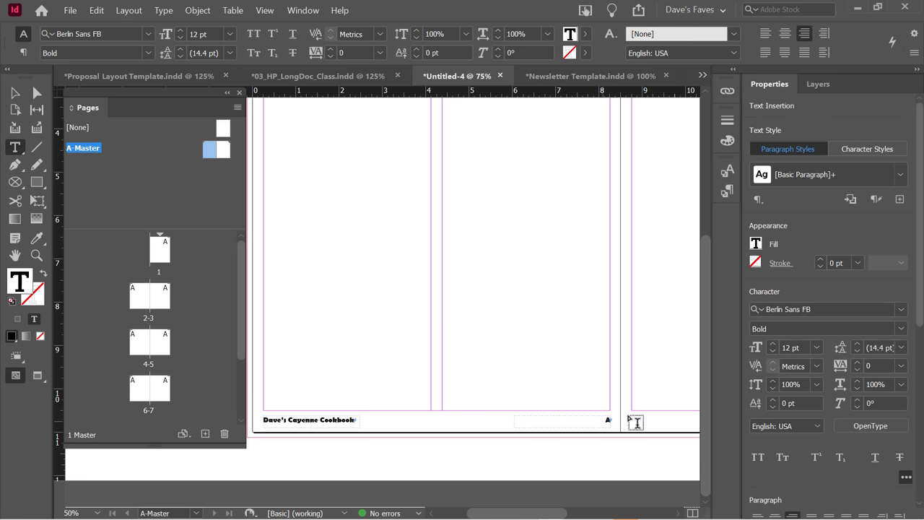
pyautogui.write('Page')
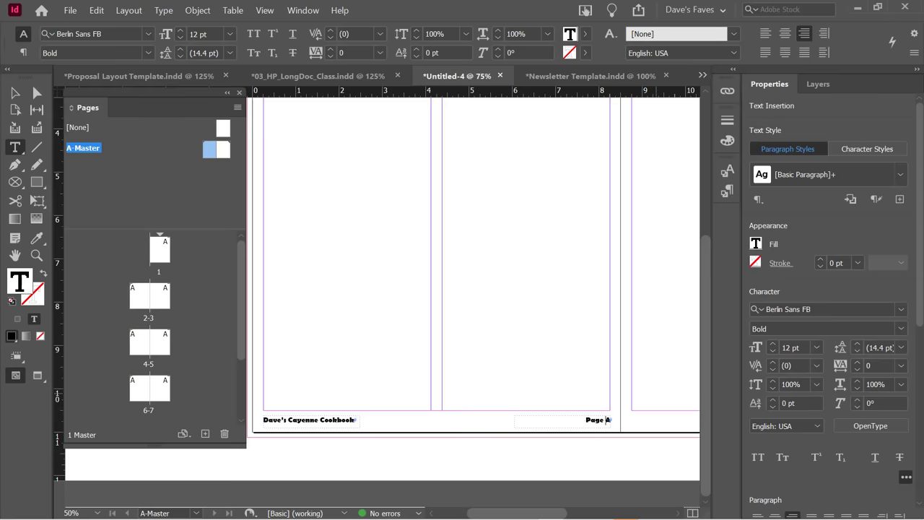
pyautogui.press('Escape')
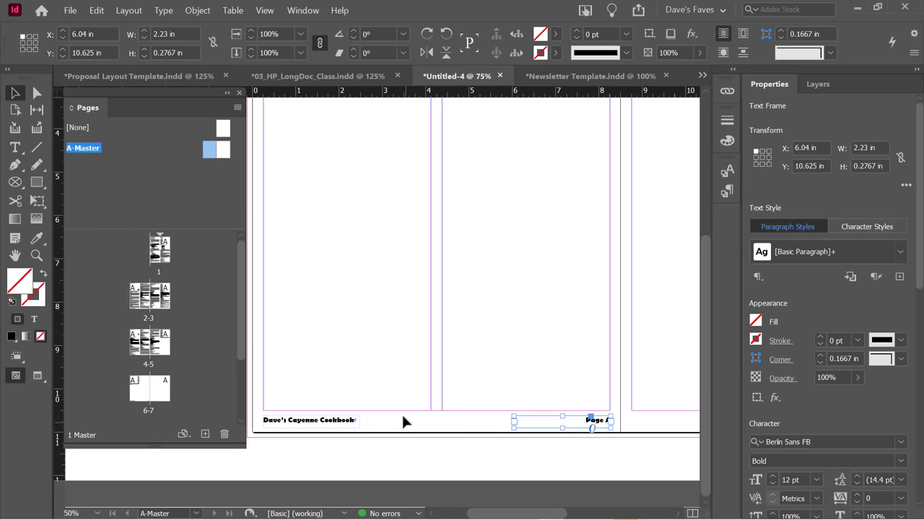
pyautogui.click(396, 381)
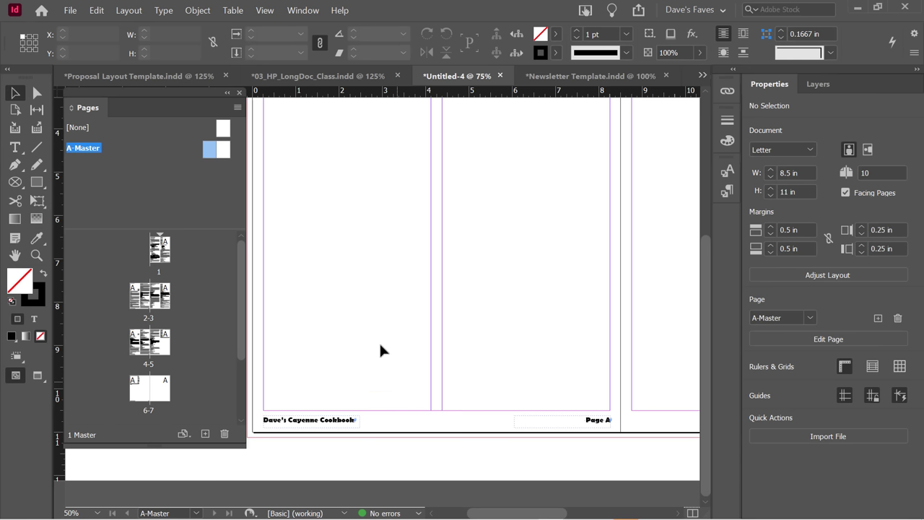
# Check the numbered footers on page 1 and the pages 2–3 spread.
pyautogui.click(165, 249)
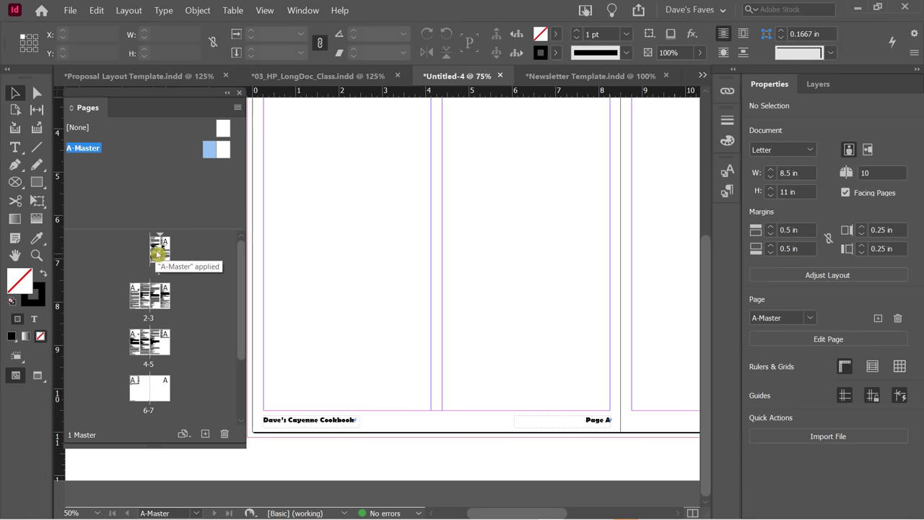
pyautogui.doubleClick(158, 252)
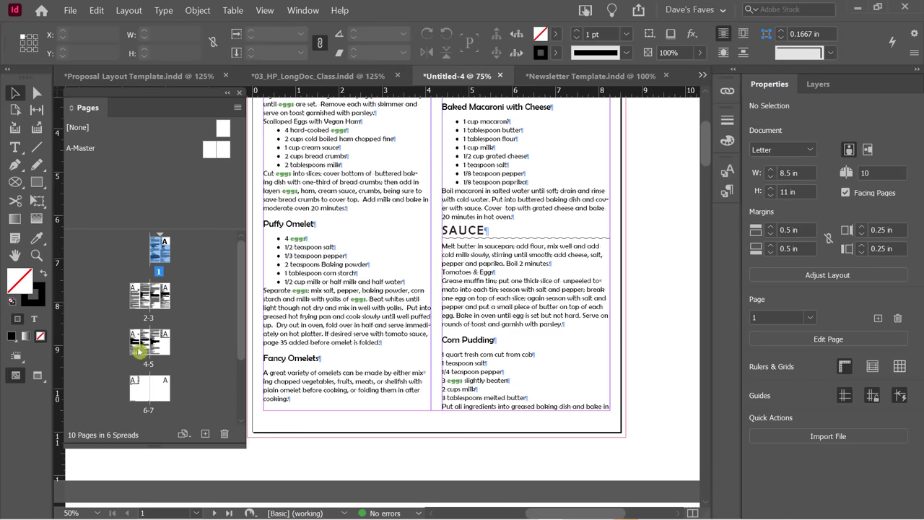
pyautogui.doubleClick(150, 296)
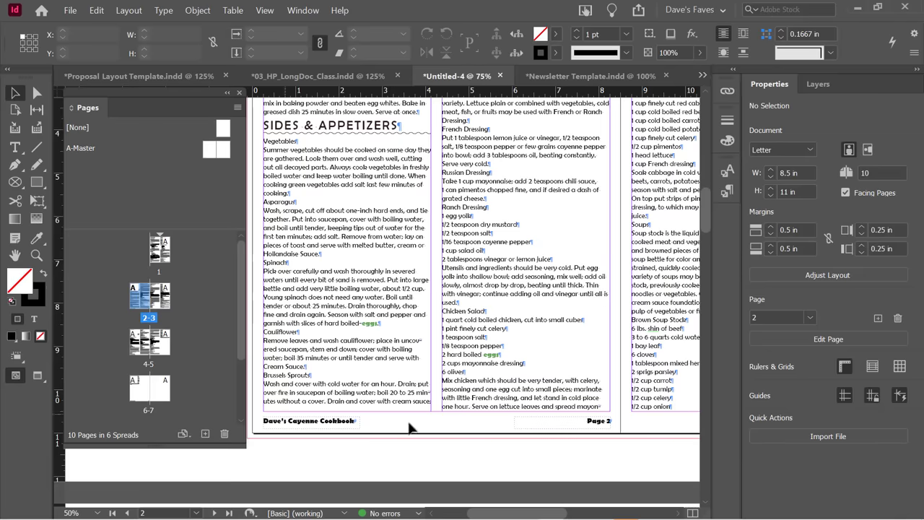
pyautogui.scroll(-10, 379, 353)
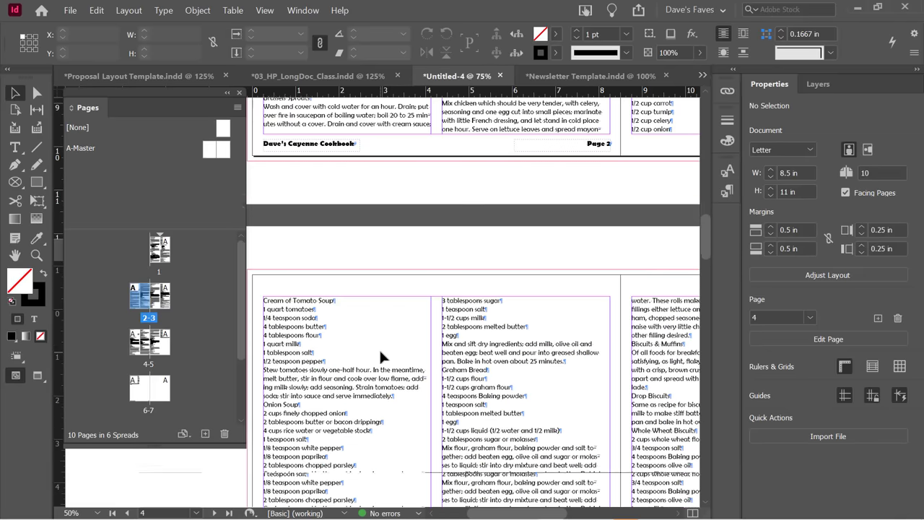
pyautogui.scroll(-4, 378, 347)
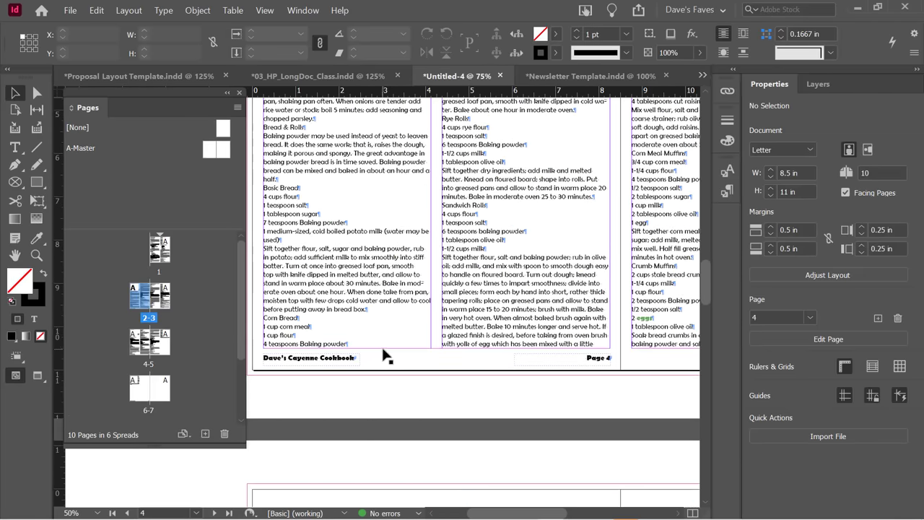
pyautogui.scroll(-8, 383, 353)
pyautogui.scroll(11, 382, 354)
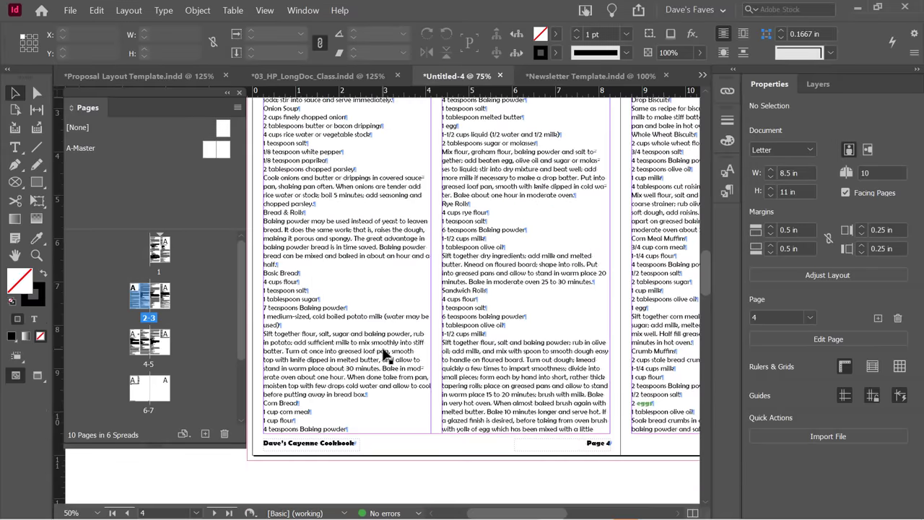
pyautogui.scroll(10, 385, 355)
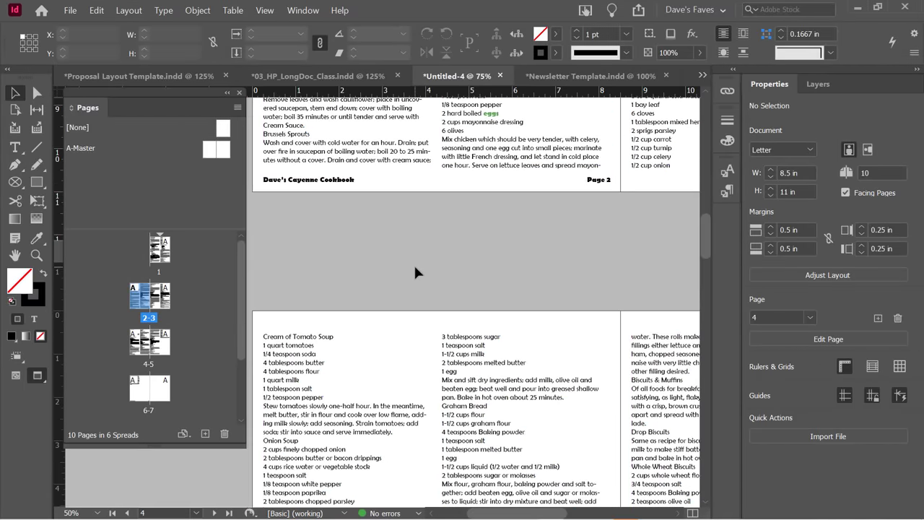
# Switch to Preview mode and return to the A-Master spread.
pyautogui.press('w')
pyautogui.scroll(-11, 418, 275)
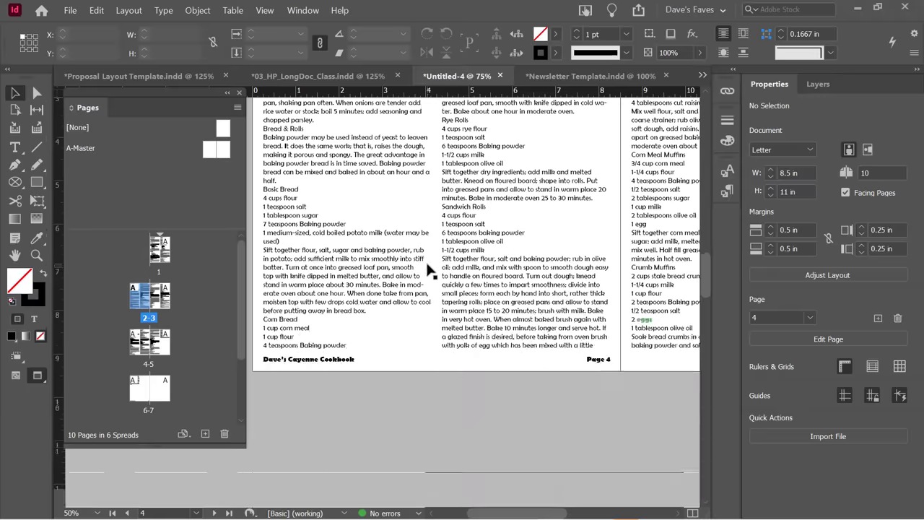
pyautogui.scroll(10, 430, 267)
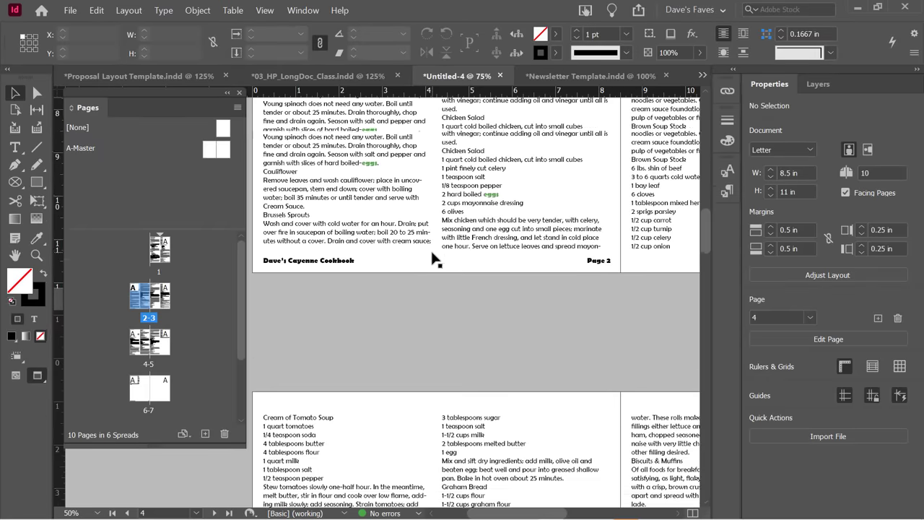
pyautogui.doubleClick(209, 150)
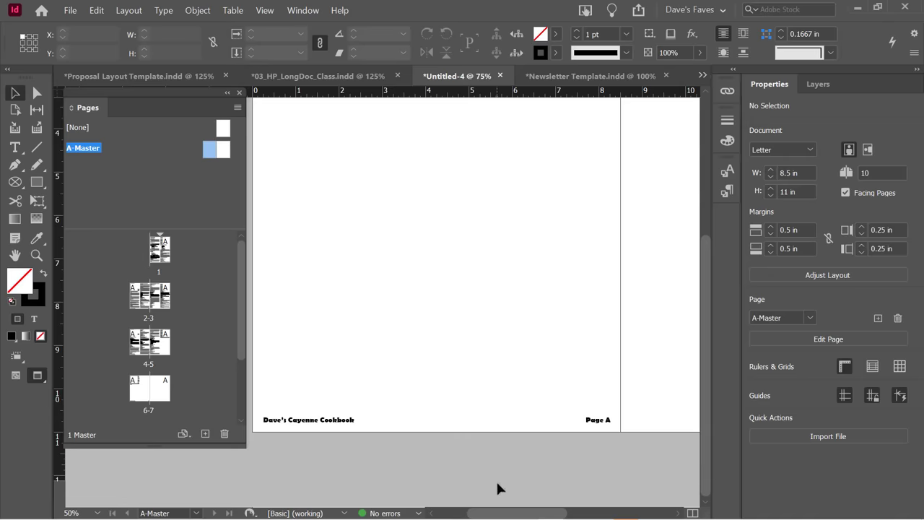
# Select both footer frames and place a copy of them on the right master page.
pyautogui.moveTo(505, 512); pyautogui.dragTo(501, 516)
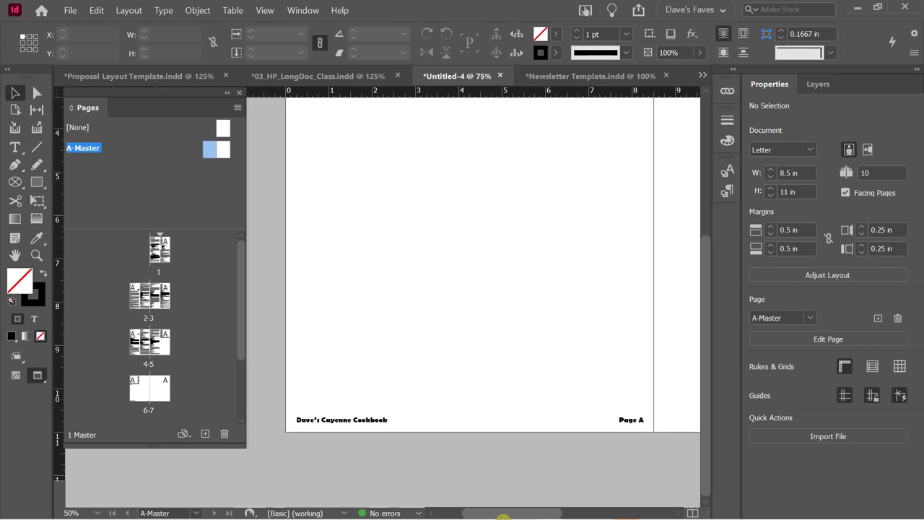
pyautogui.click(625, 422)
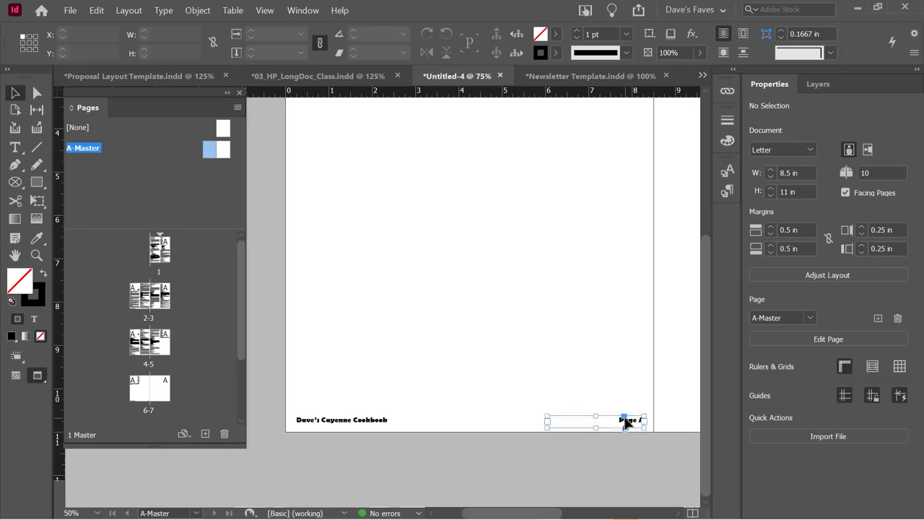
pyautogui.keyDown('shift'); pyautogui.click(355, 422); pyautogui.keyUp('shift')
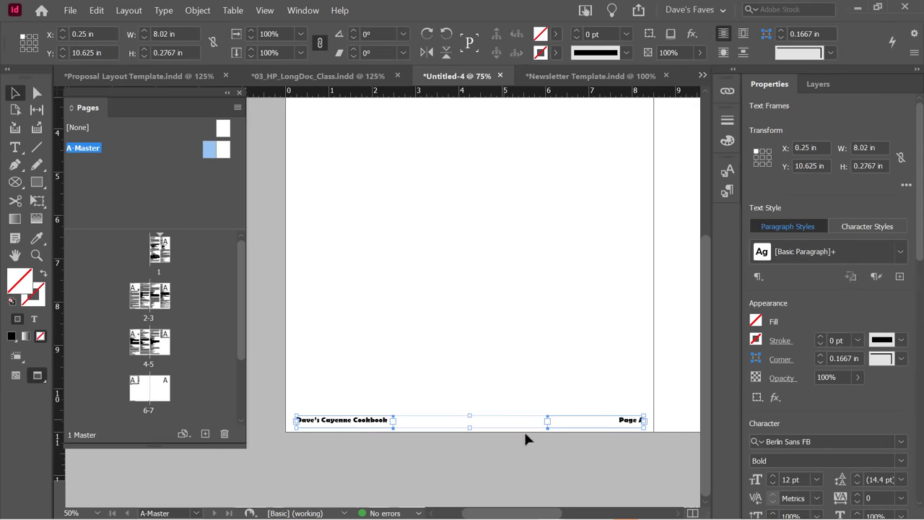
pyautogui.moveTo(517, 510); pyautogui.dragTo(549, 510)
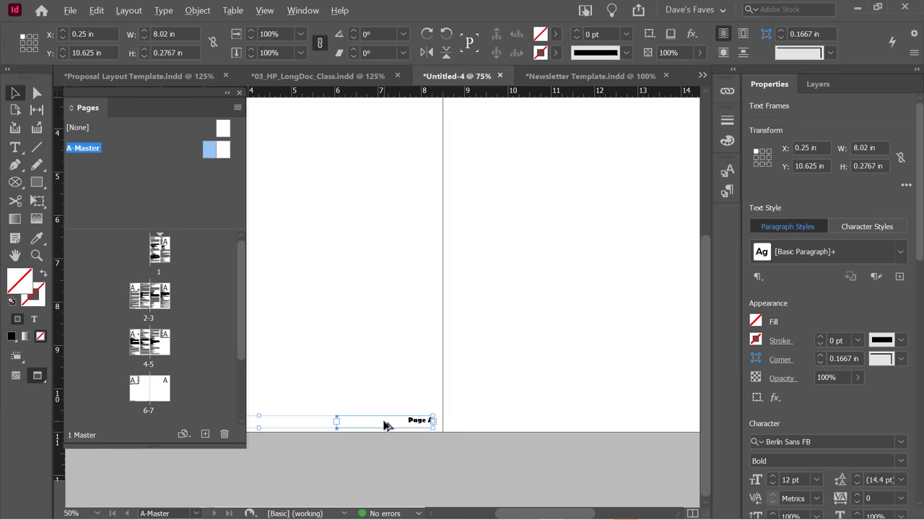
pyautogui.moveTo(386, 425); pyautogui.dragTo(547, 412)
# In Normal view, nudge the copied footers 40 pt left and 1 pt right to the margins.
pyautogui.press('w')
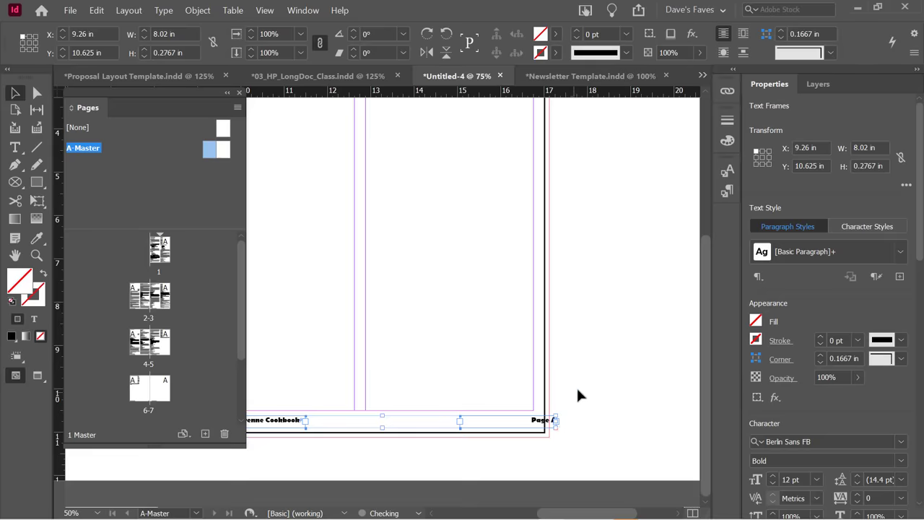
pyautogui.hotkey('shift', 'Left')
pyautogui.hotkey('shift', 'Left')
pyautogui.hotkey('shift', 'Left')
pyautogui.hotkey('shift', 'Left')
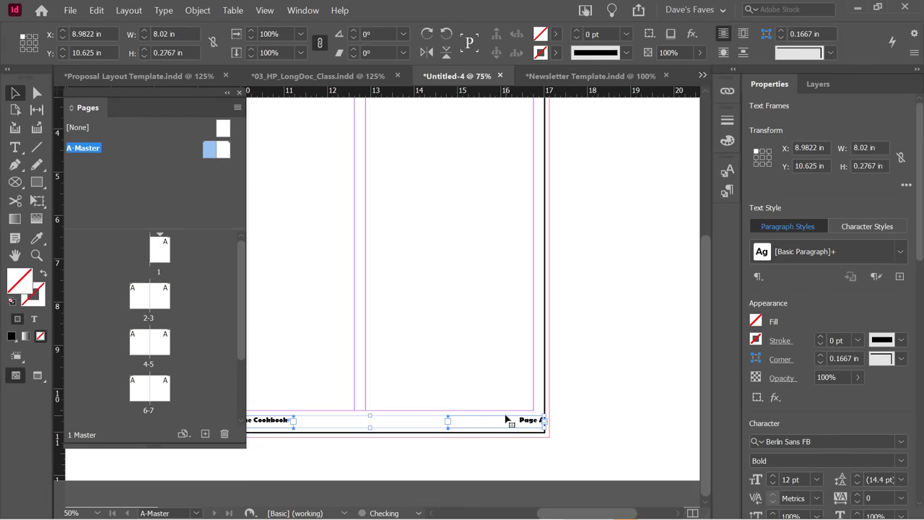
pyautogui.press('Right')
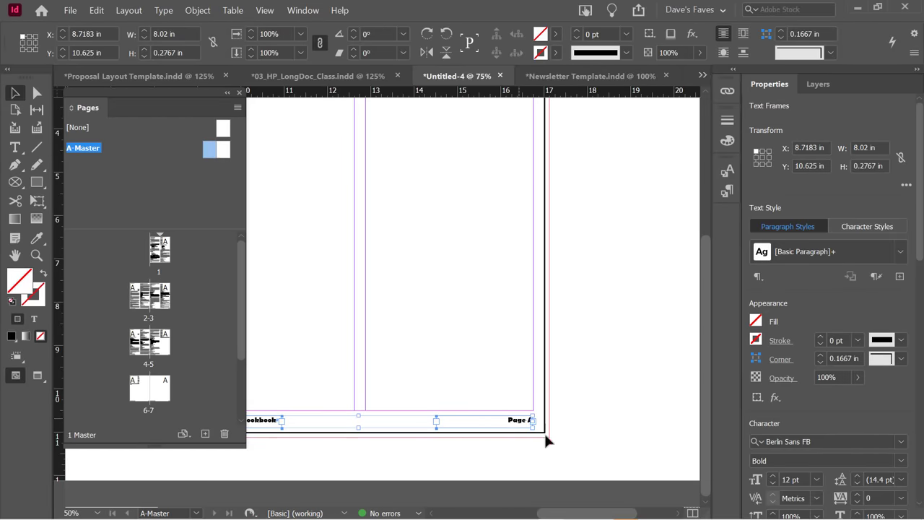
pyautogui.click(546, 441)
pyautogui.moveTo(563, 513); pyautogui.dragTo(532, 514)
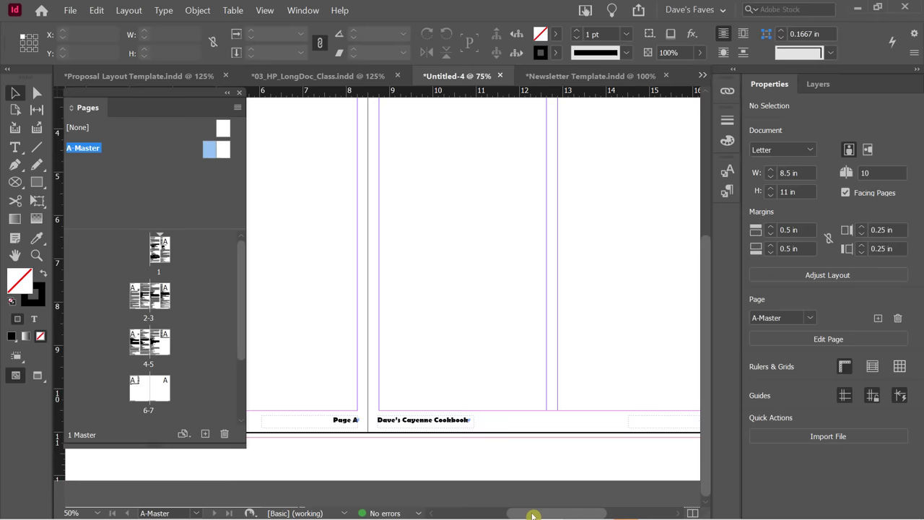
# Change the right page footer's cookbook title to '2021 Edition'.
pyautogui.click(419, 421)
pyautogui.tripleClick(417, 420)
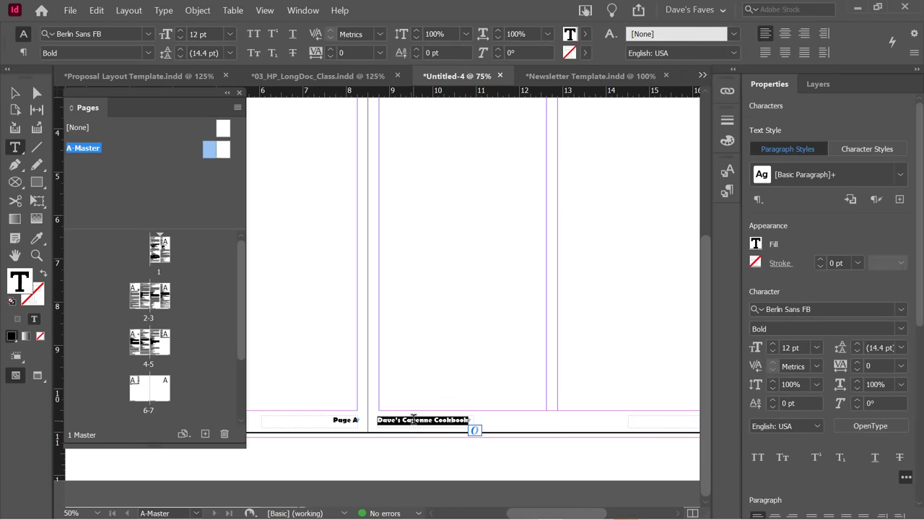
pyautogui.write('2021 Edition')
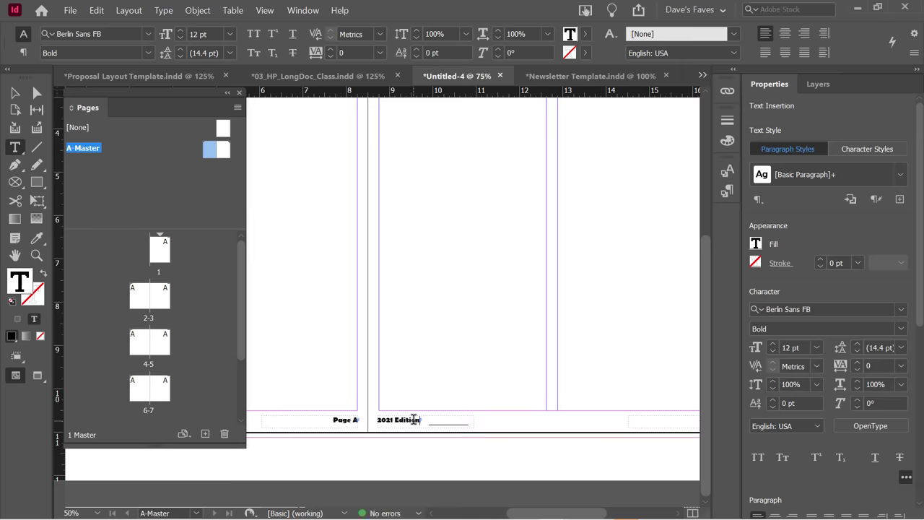
pyautogui.click(15, 93)
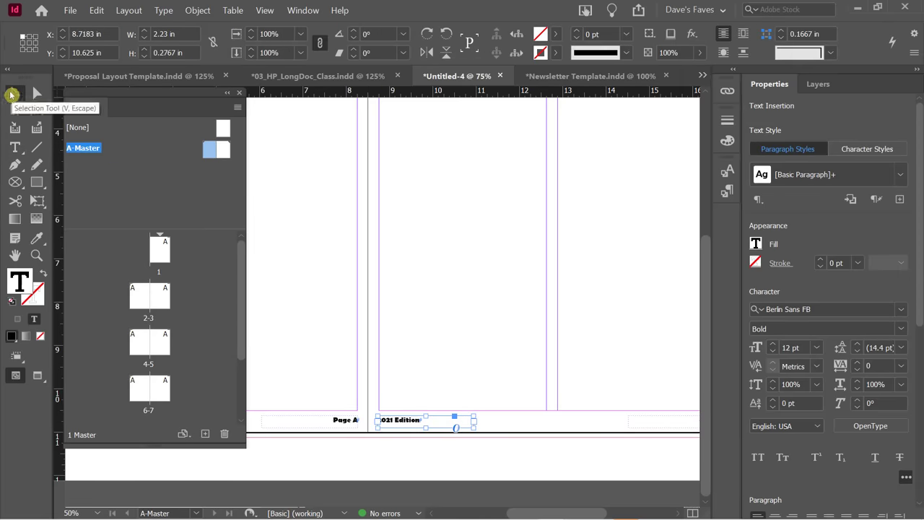
pyautogui.click(543, 425)
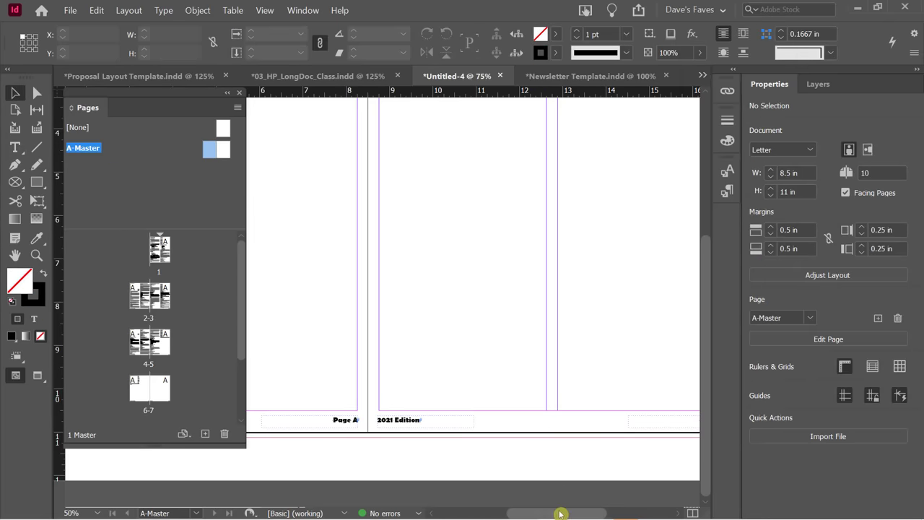
pyautogui.moveTo(560, 513); pyautogui.dragTo(547, 514)
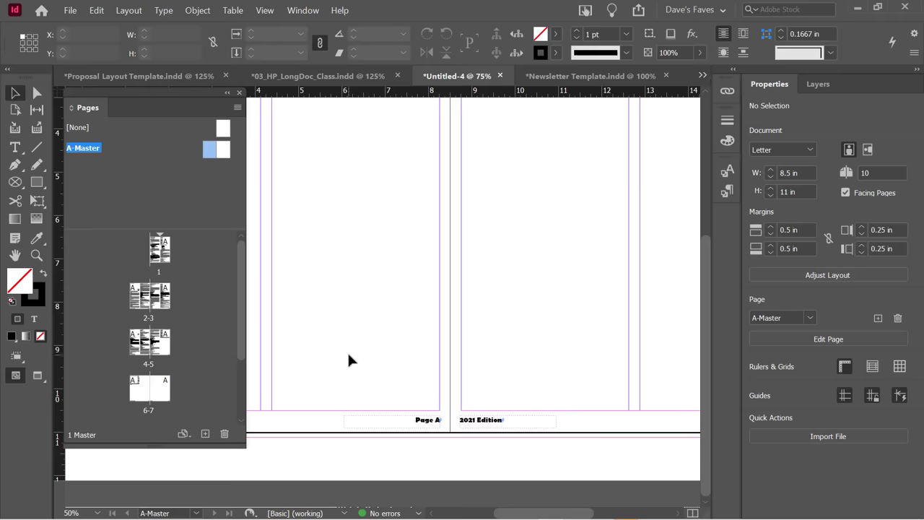
pyautogui.click(157, 257)
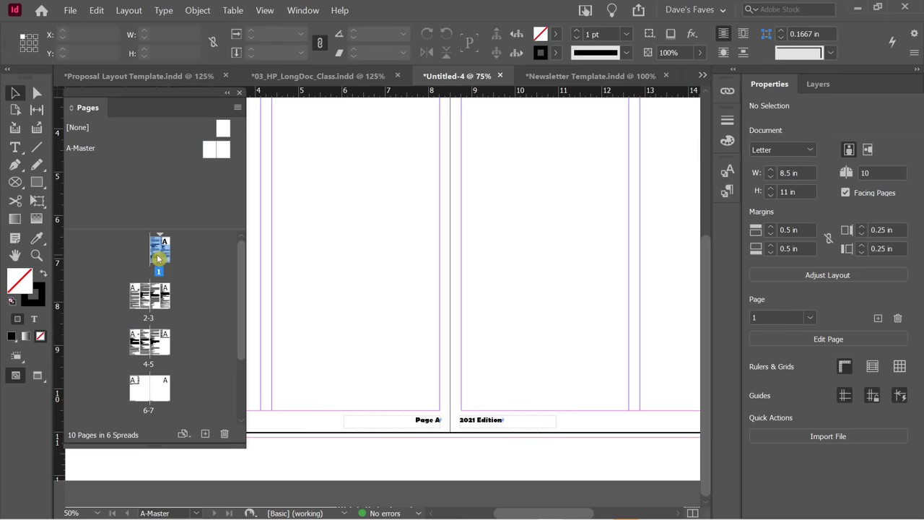
pyautogui.doubleClick(158, 258)
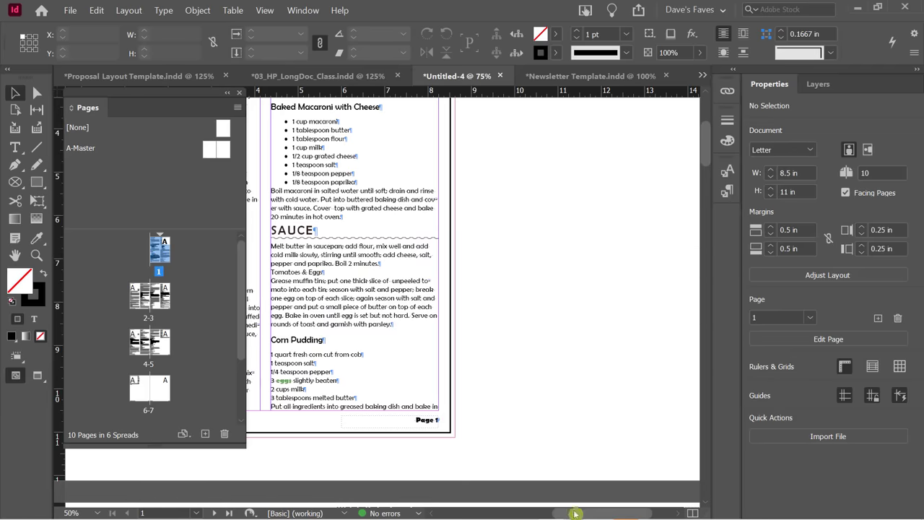
pyautogui.moveTo(575, 513); pyautogui.dragTo(537, 515)
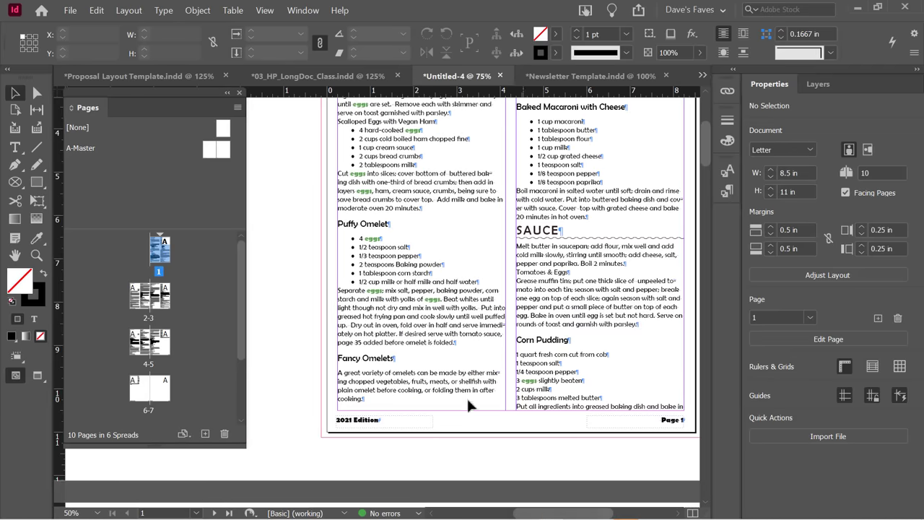
pyautogui.scroll(-10, 466, 396)
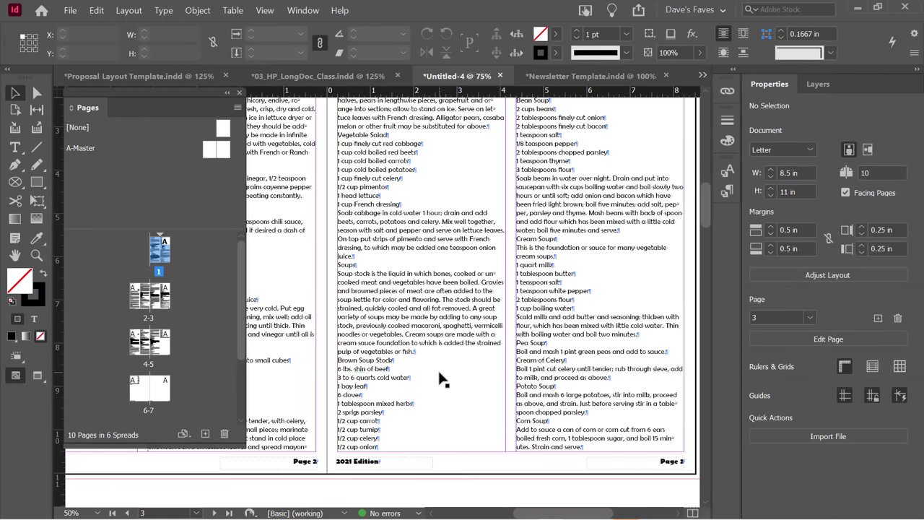
pyautogui.scroll(-1, 441, 378)
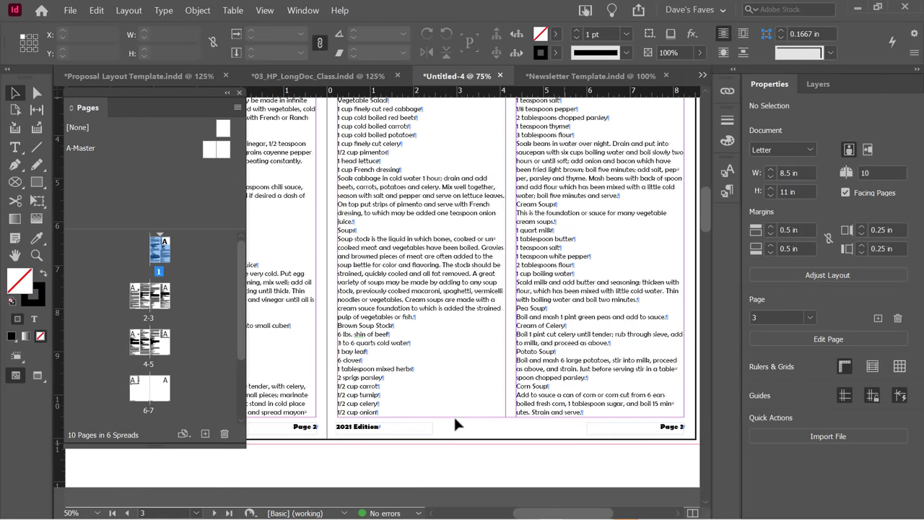
pyautogui.scroll(-2, 381, 423)
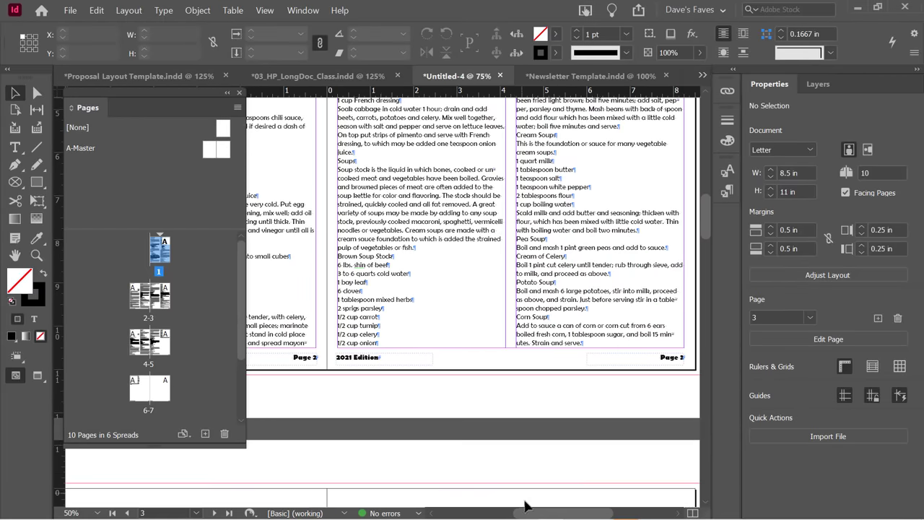
pyautogui.moveTo(529, 513); pyautogui.dragTo(506, 516)
pyautogui.scroll(-4, 488, 420)
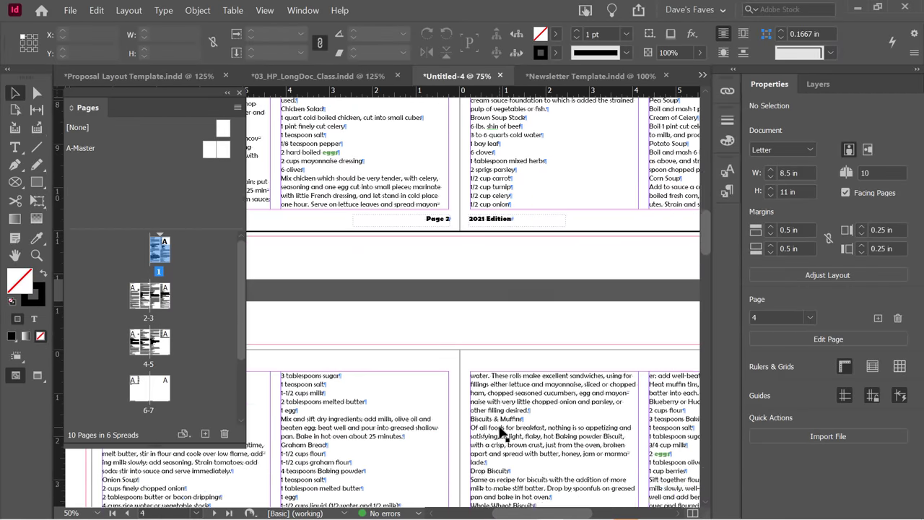
pyautogui.scroll(5, 500, 433)
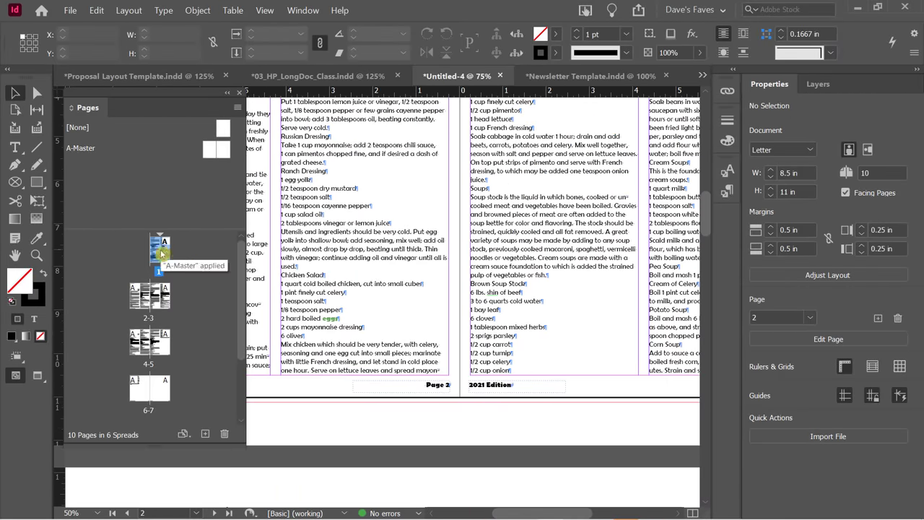
pyautogui.doubleClick(212, 149)
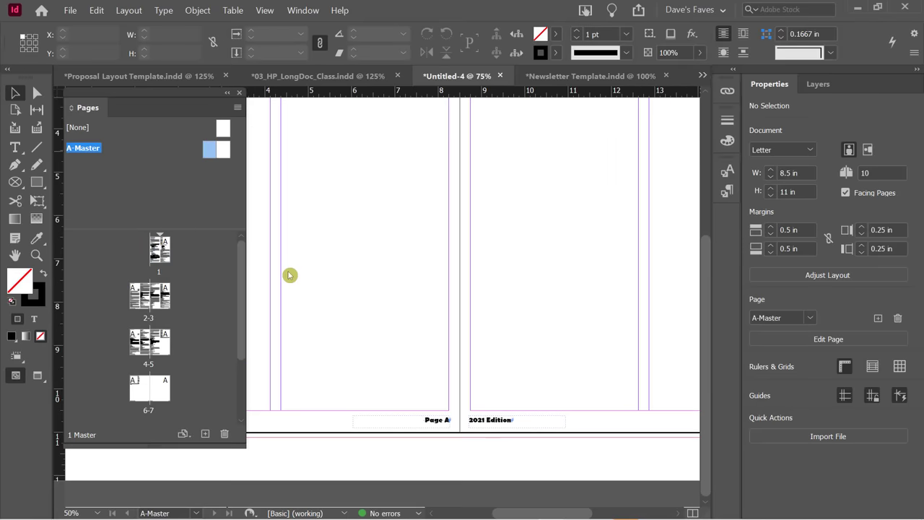
# Draw a 2 pt horizontal rule above the footers, extending its left end past the page edge.
pyautogui.moveTo(540, 512); pyautogui.dragTo(509, 516)
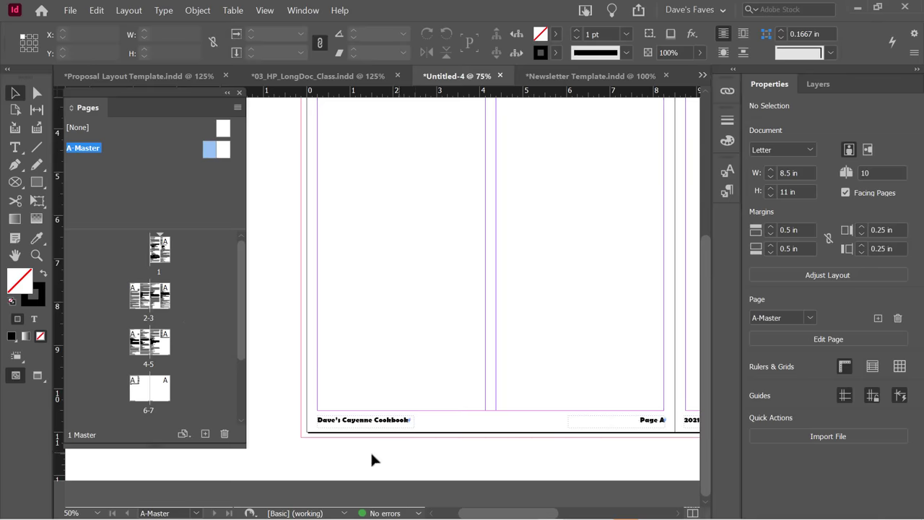
pyautogui.click(37, 148)
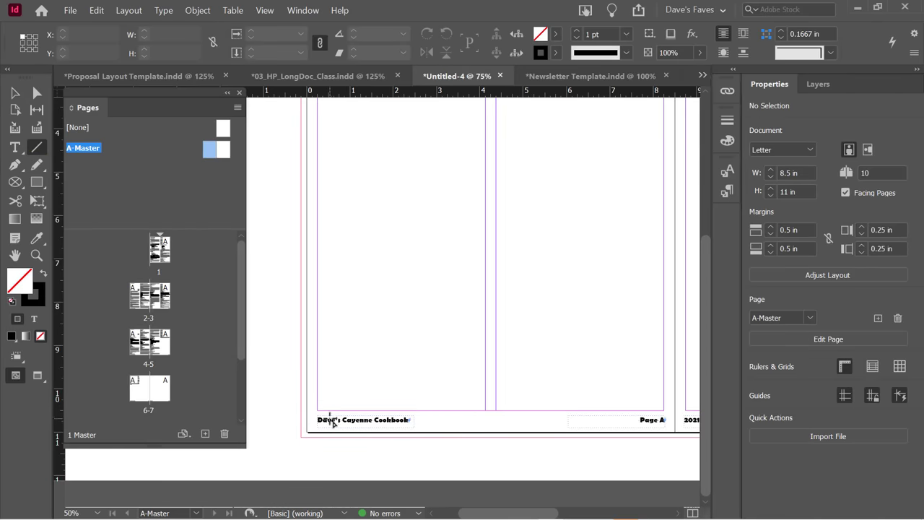
pyautogui.moveTo(318, 417)
pyautogui.mouseDown()
pyautogui.moveTo(718, 417)
pyautogui.moveTo(599, 415)
pyautogui.moveTo(625, 415)
pyautogui.mouseUp()
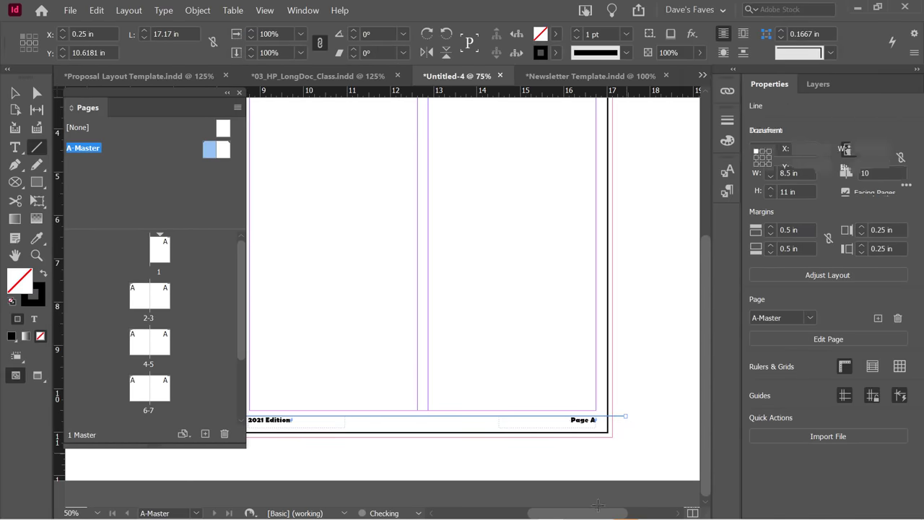
pyautogui.moveTo(594, 512); pyautogui.dragTo(509, 513)
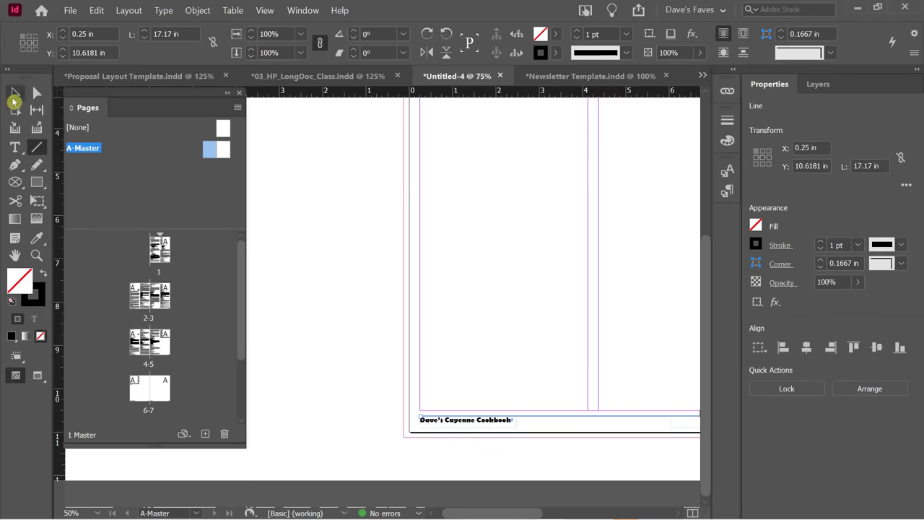
pyautogui.click(15, 93)
pyautogui.moveTo(422, 415); pyautogui.dragTo(392, 415)
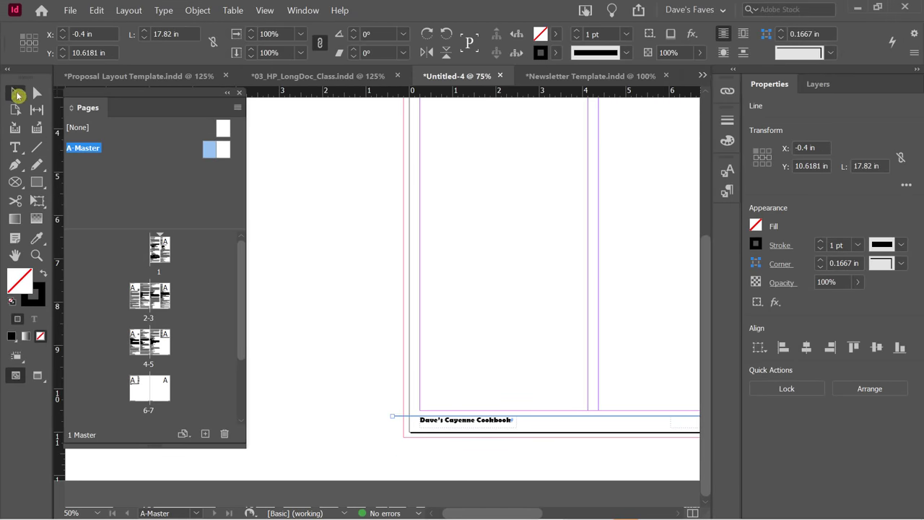
pyautogui.click(575, 31)
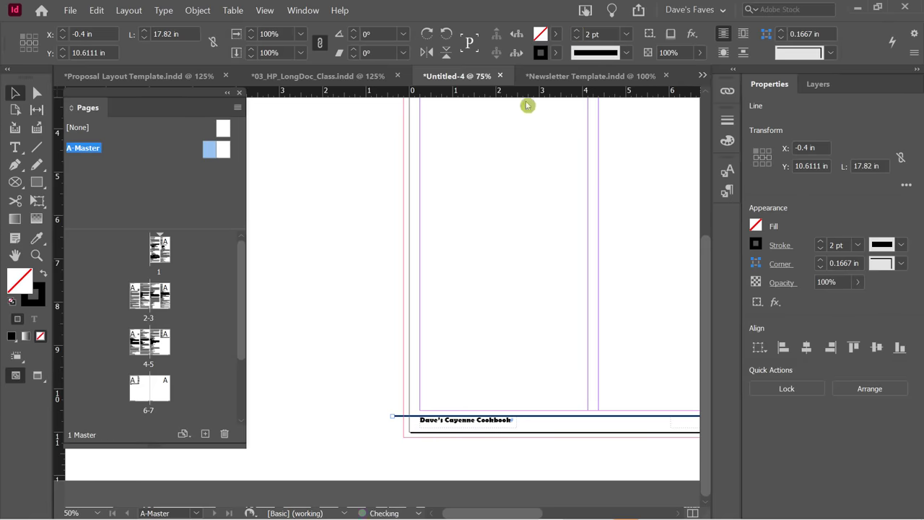
pyautogui.click(360, 268)
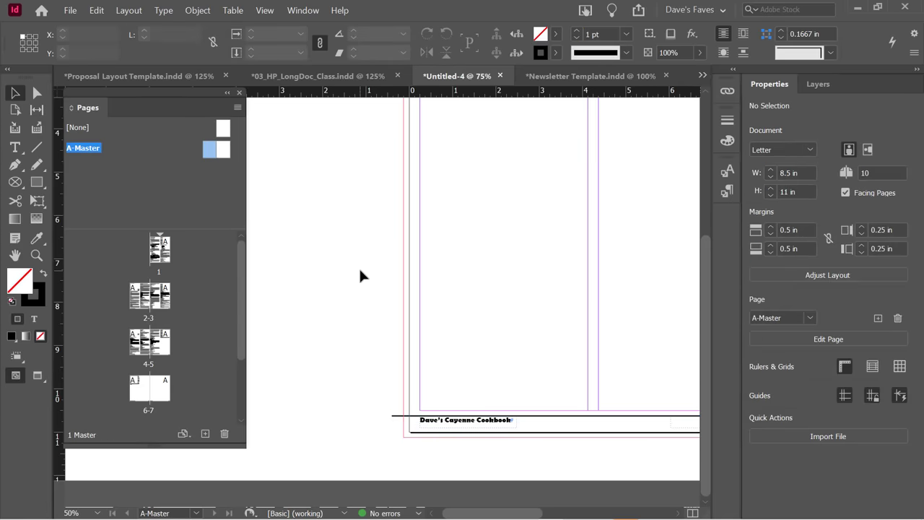
pyautogui.click(139, 301)
# Preview the pages 2–3 spread, scroll back to the start, and select page 1 in the Pages panel.
pyautogui.doubleClick(140, 301)
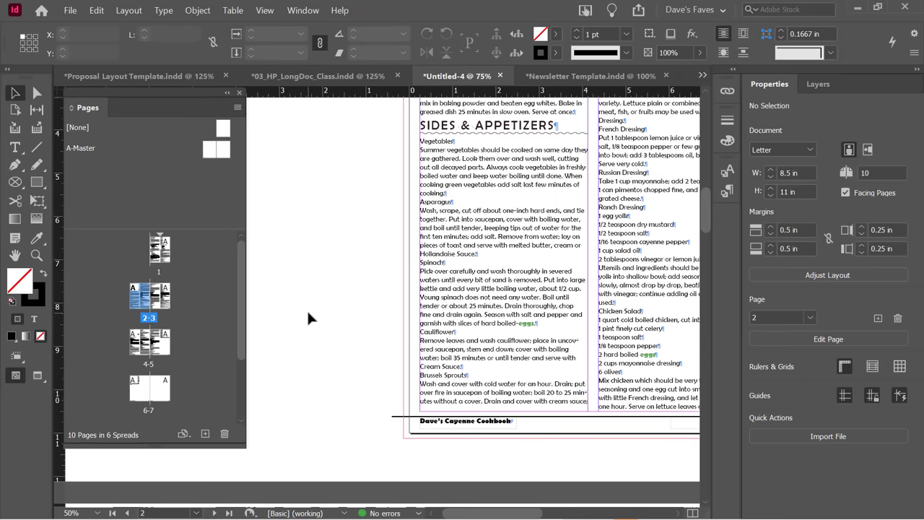
pyautogui.press('w')
pyautogui.scroll(-5, 390, 288)
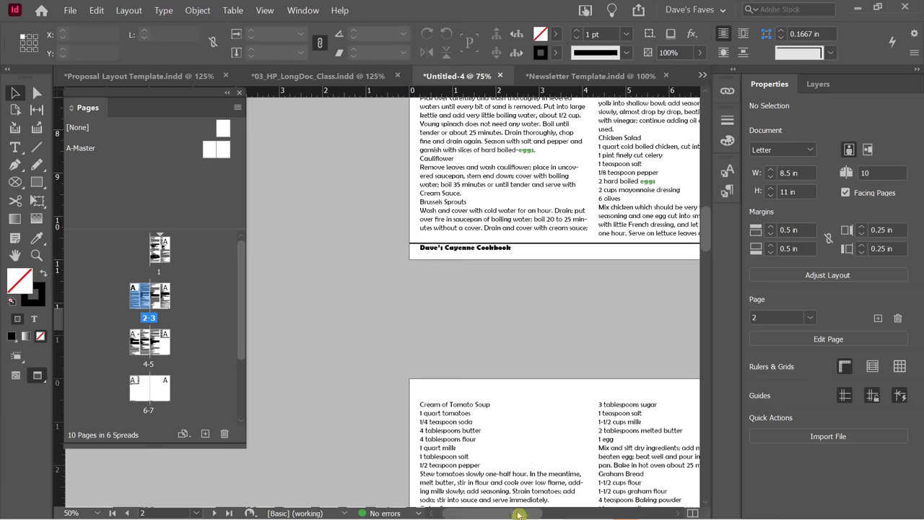
pyautogui.moveTo(523, 514); pyautogui.dragTo(538, 503)
pyautogui.scroll(-10, 425, 289)
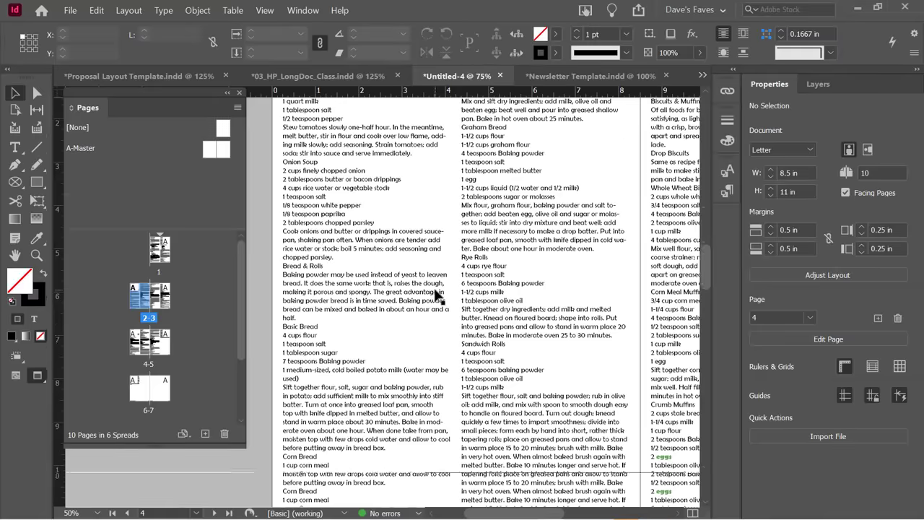
pyautogui.scroll(-3, 437, 296)
pyautogui.scroll(6, 437, 296)
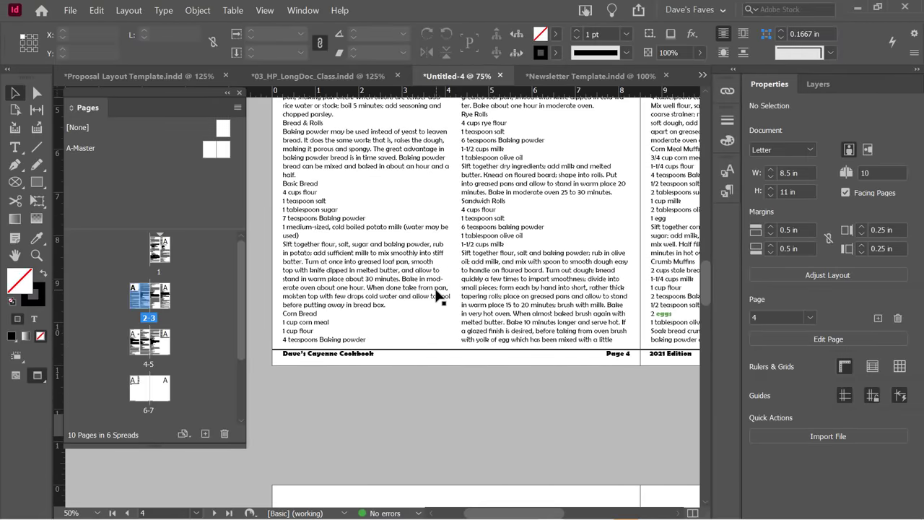
pyautogui.scroll(10, 437, 296)
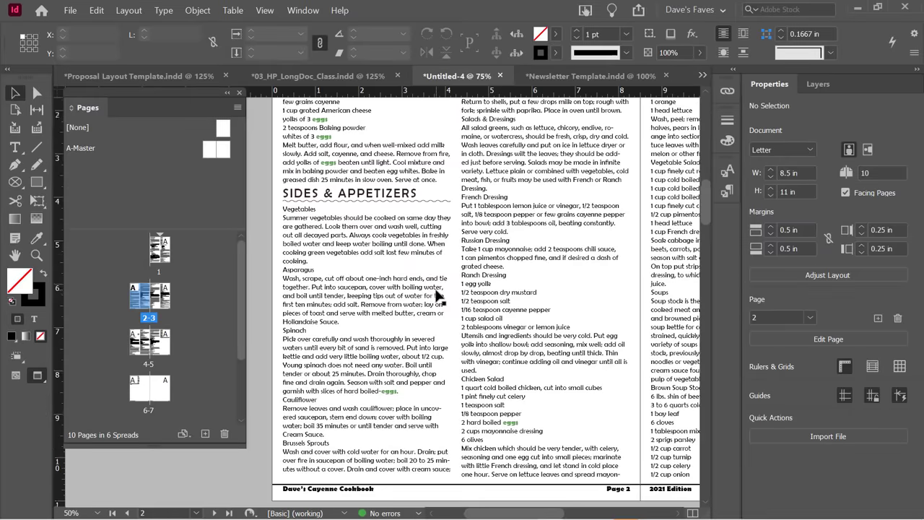
pyautogui.scroll(3, 436, 296)
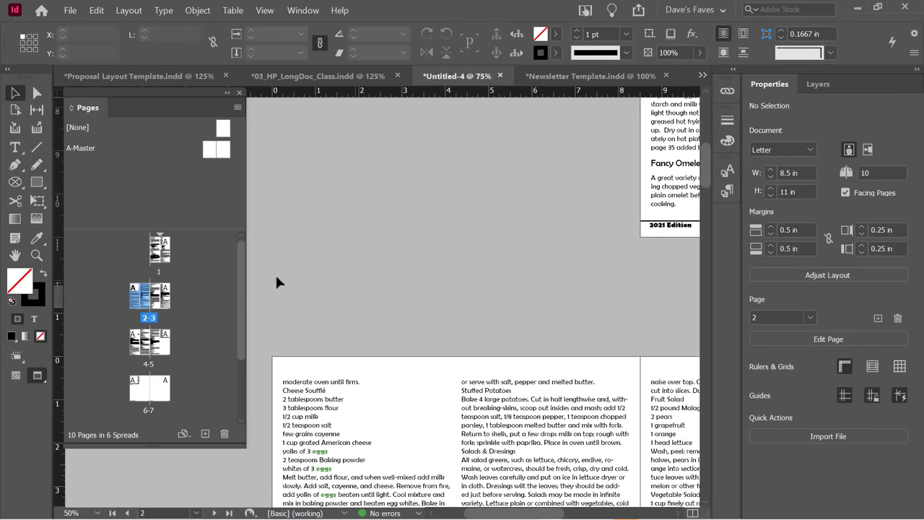
pyautogui.click(161, 257)
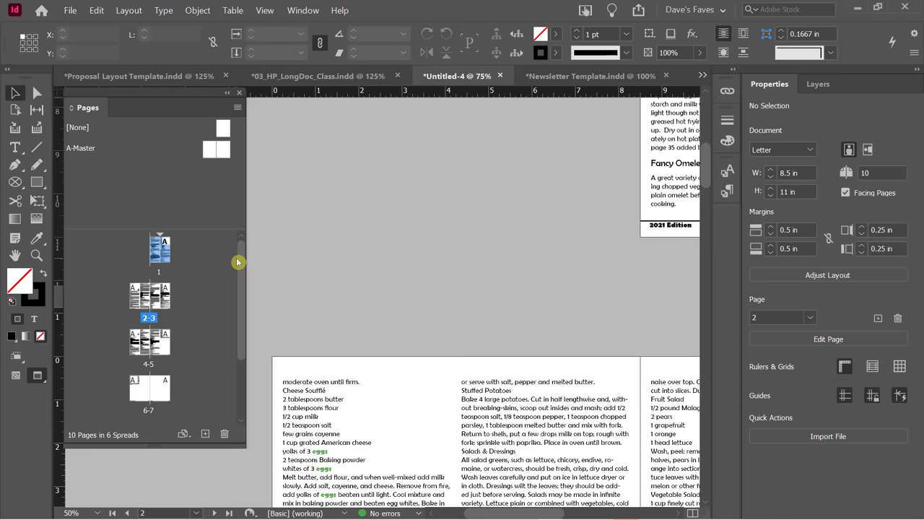
# Insert 1 page before page 1 using A-Master, giving the cookbook 11 pages.
pyautogui.rightClick(163, 244)
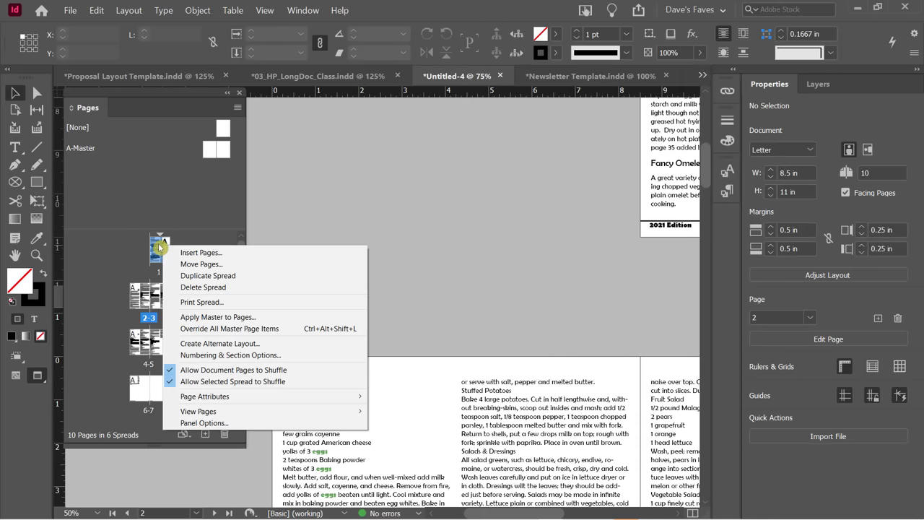
pyautogui.click(180, 249)
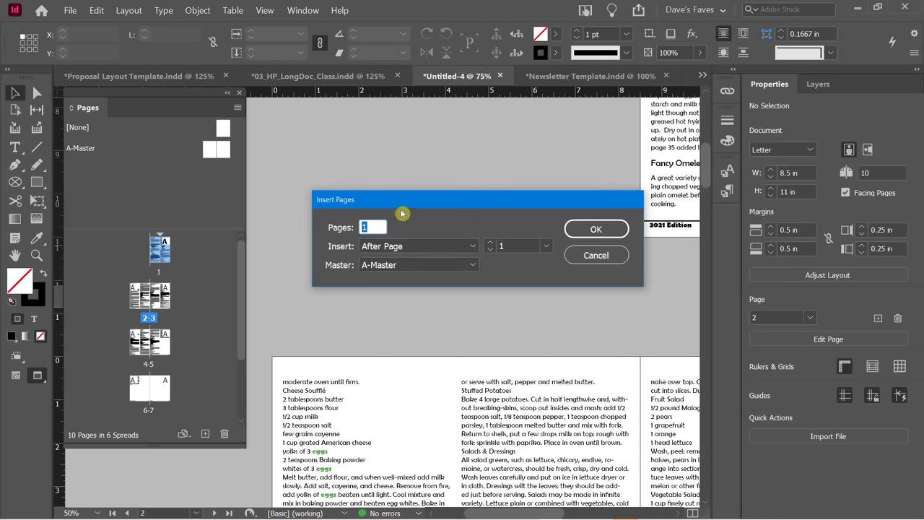
pyautogui.click(441, 253)
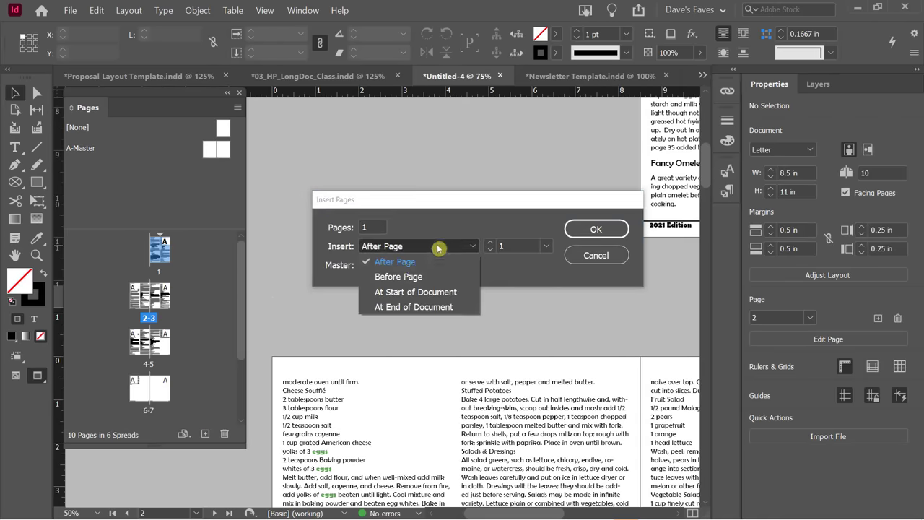
pyautogui.click(410, 274)
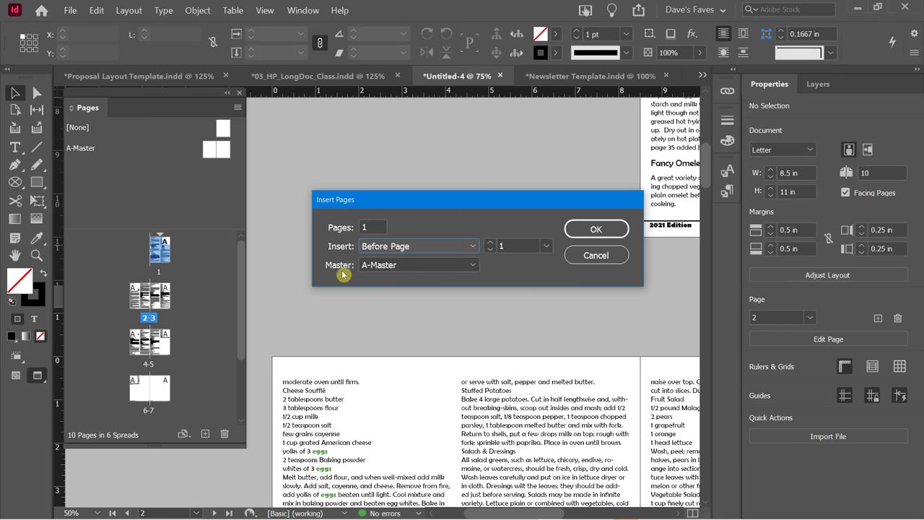
pyautogui.click(381, 268)
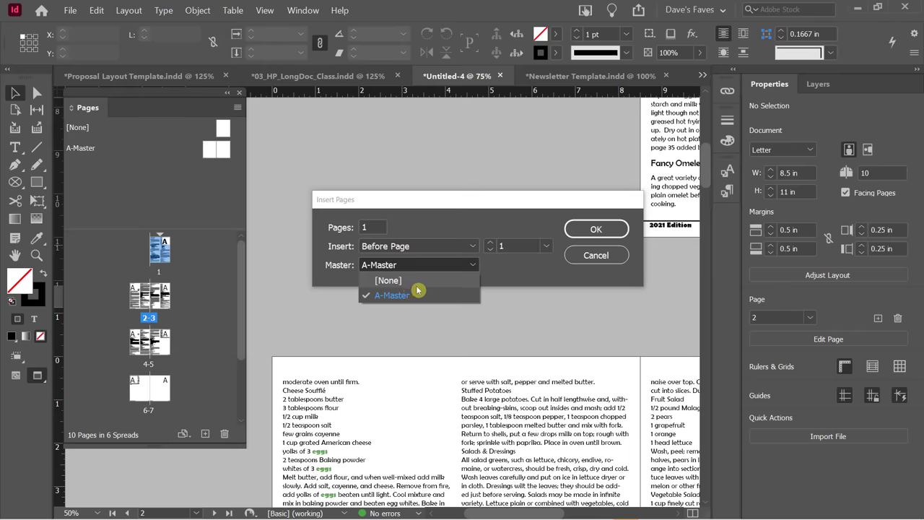
pyautogui.click(412, 296)
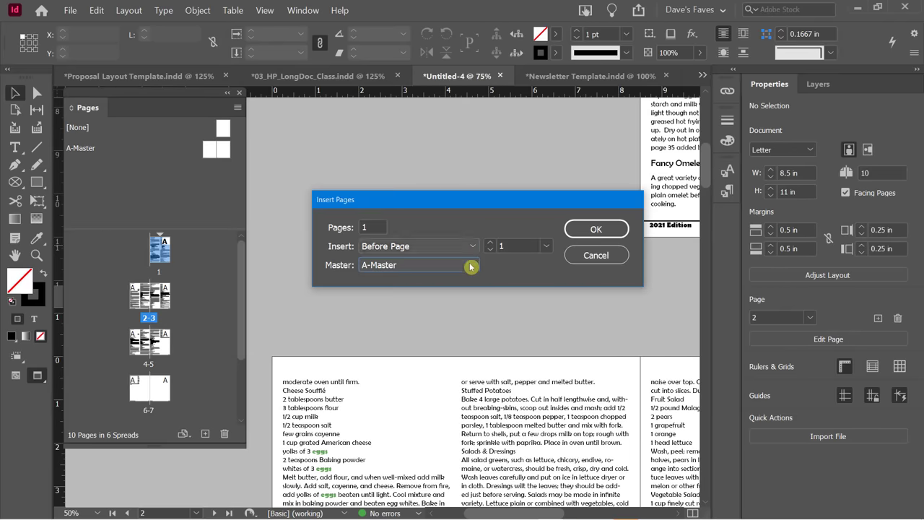
pyautogui.click(589, 232)
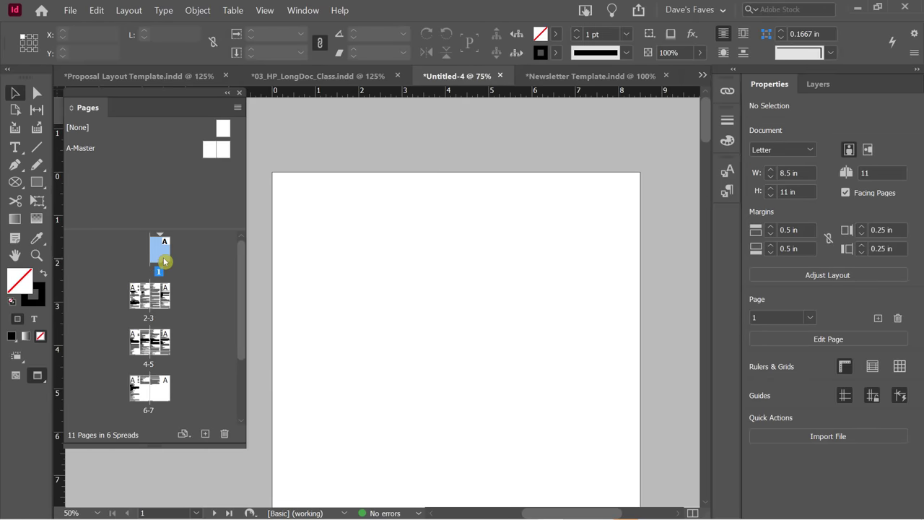
pyautogui.scroll(-3, 433, 261)
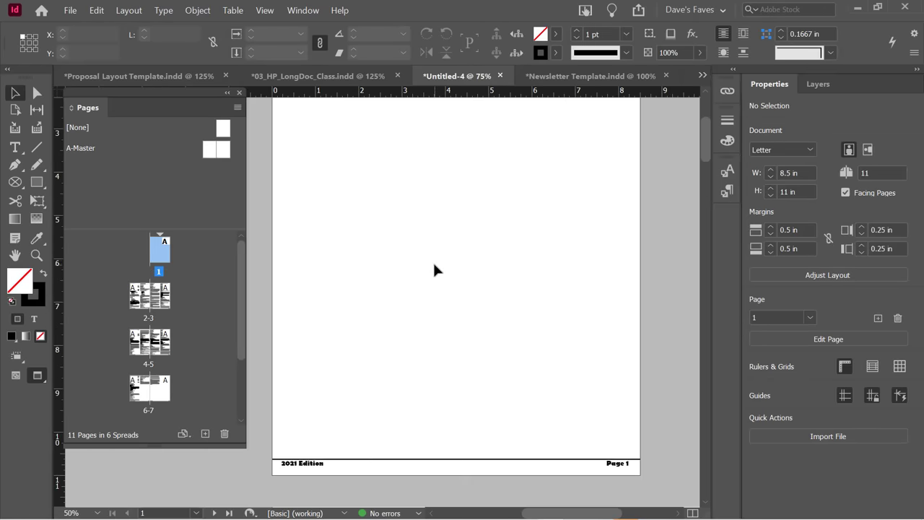
# Create a one-page master with prefix 1, named 'Cover', based on [None].
pyautogui.click(159, 247)
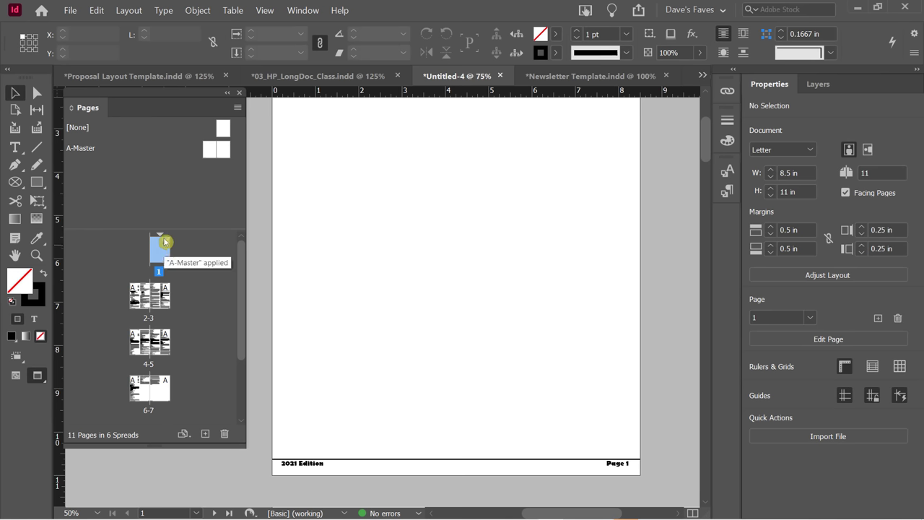
pyautogui.rightClick(139, 184)
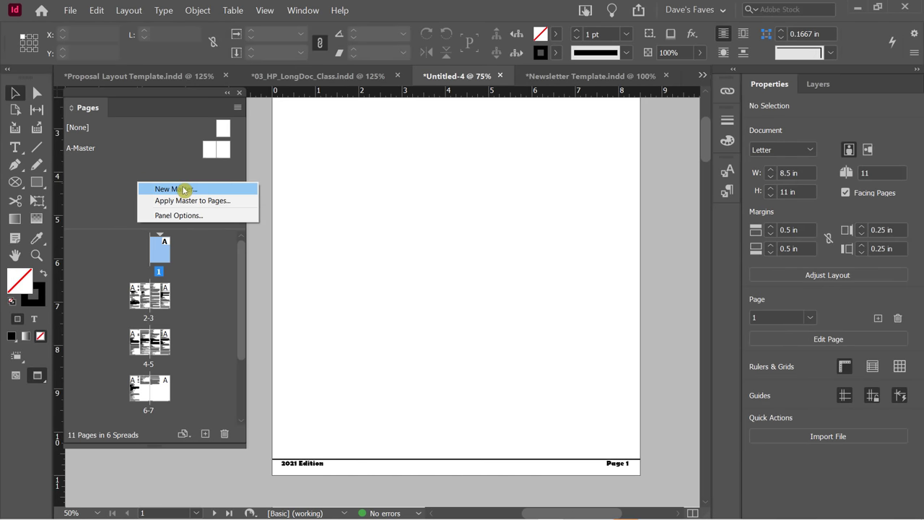
pyautogui.click(184, 190)
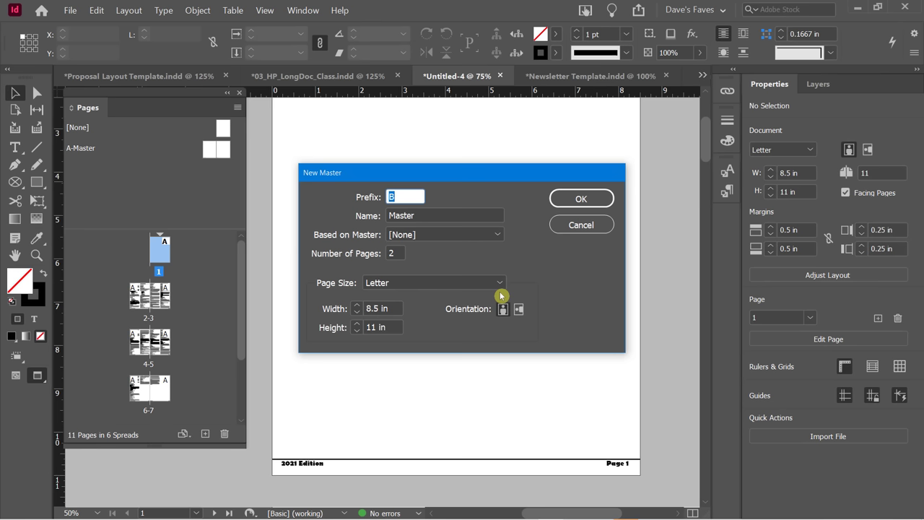
pyautogui.write('1')
pyautogui.moveTo(425, 215); pyautogui.dragTo(377, 225)
pyautogui.write('Civ')
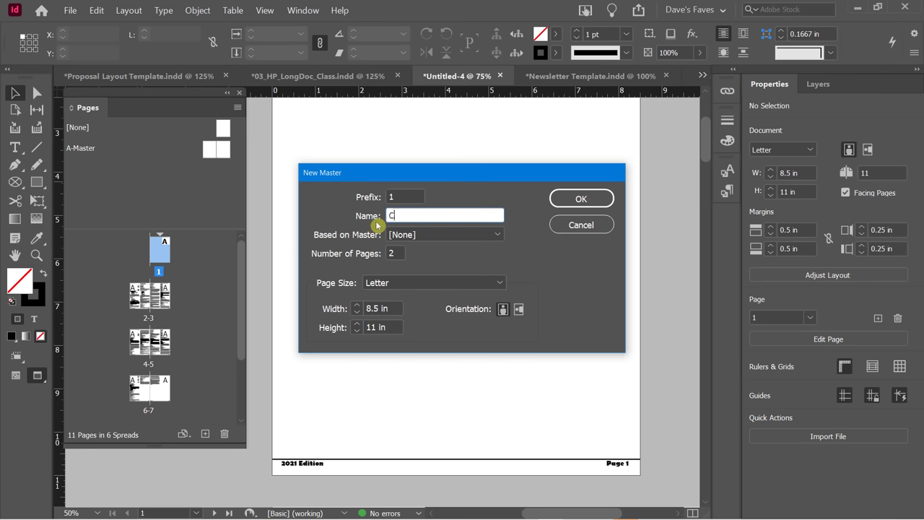
pyautogui.press('BackSpace')
pyautogui.press('BackSpace')
pyautogui.write('over')
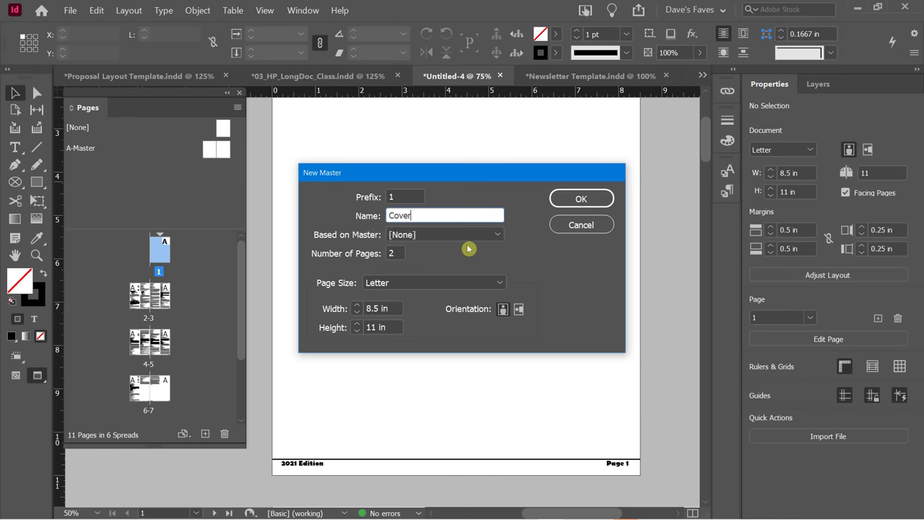
pyautogui.click(399, 233)
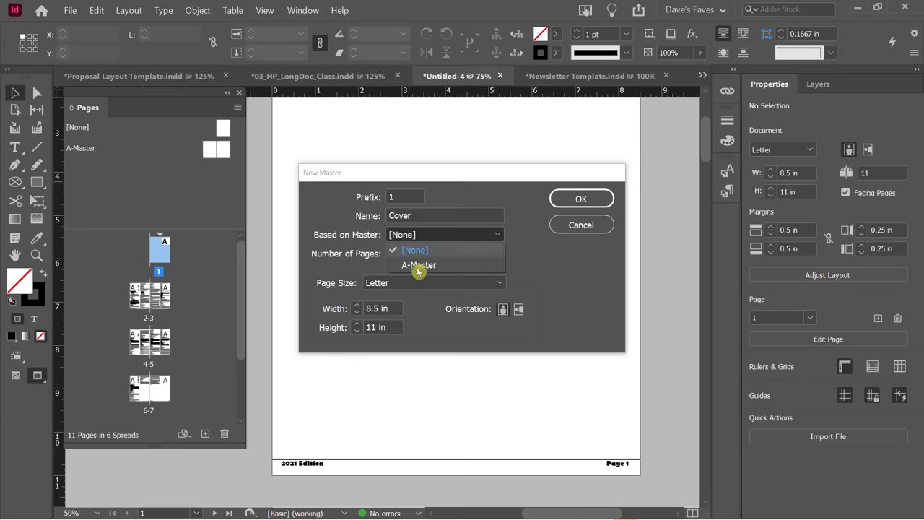
pyautogui.click(544, 268)
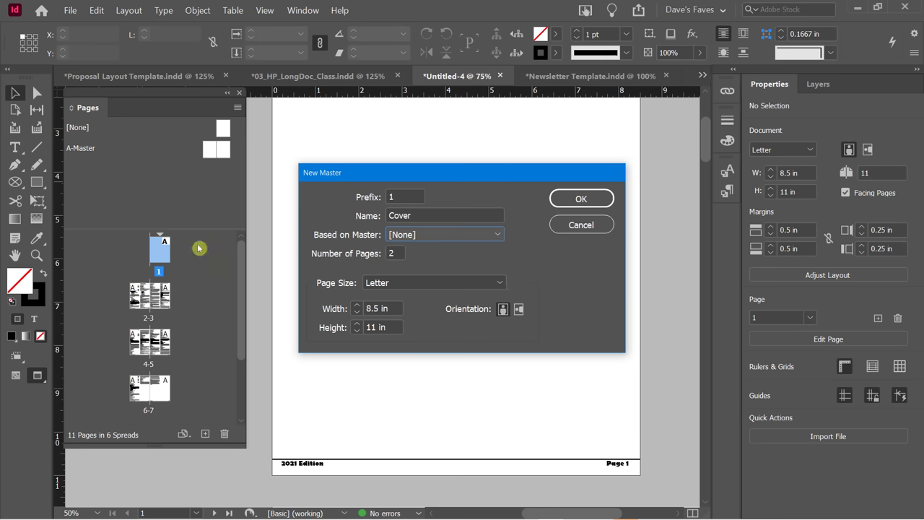
pyautogui.doubleClick(396, 252)
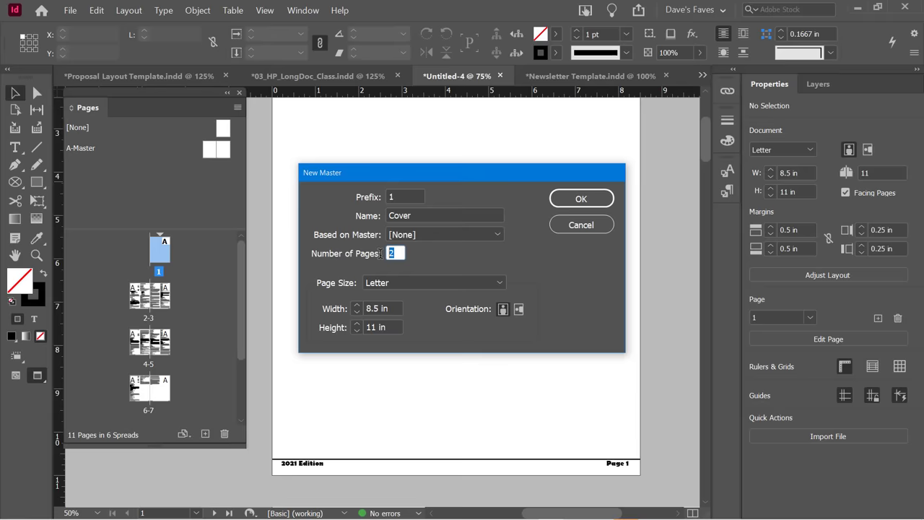
pyautogui.write('1')
pyautogui.click(588, 199)
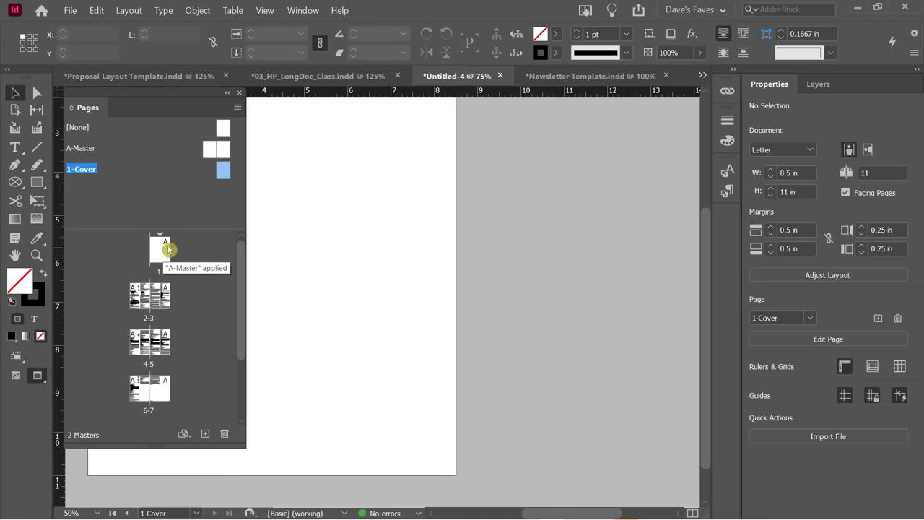
# Apply the 1-Cover master to page 1 and display that page.
pyautogui.moveTo(226, 169); pyautogui.dragTo(173, 254)
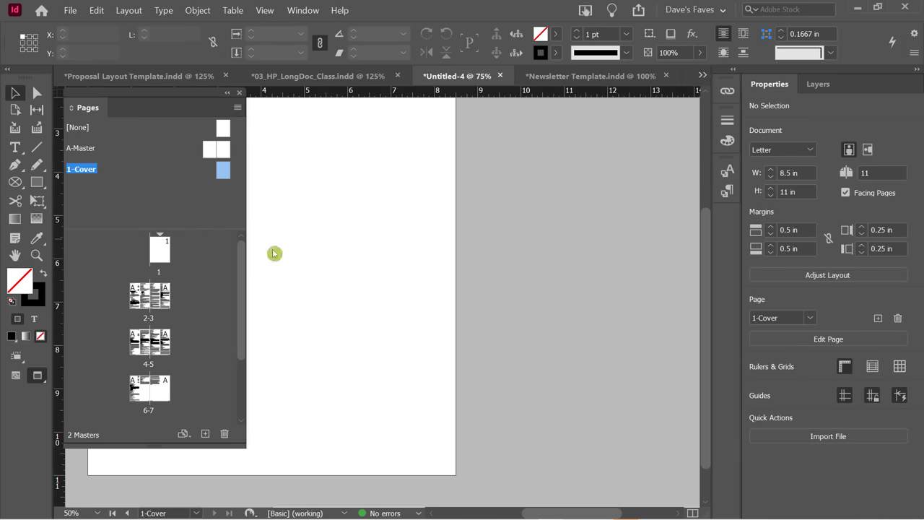
pyautogui.click(160, 247)
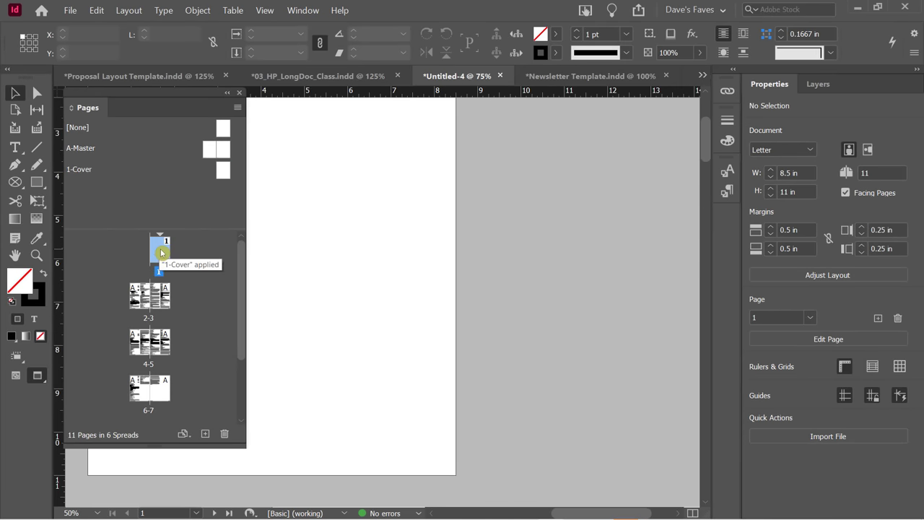
pyautogui.scroll(-2, 351, 284)
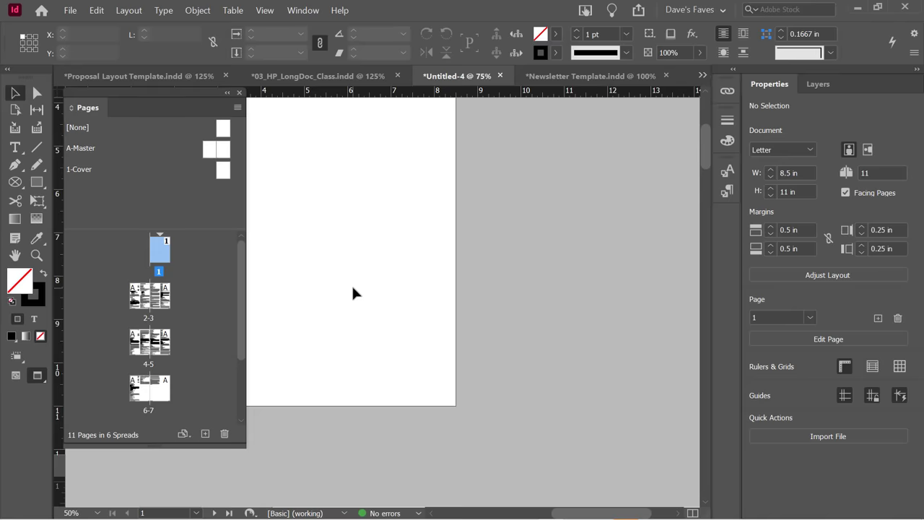
pyautogui.scroll(3, 351, 284)
pyautogui.moveTo(705, 140); pyautogui.dragTo(712, 207)
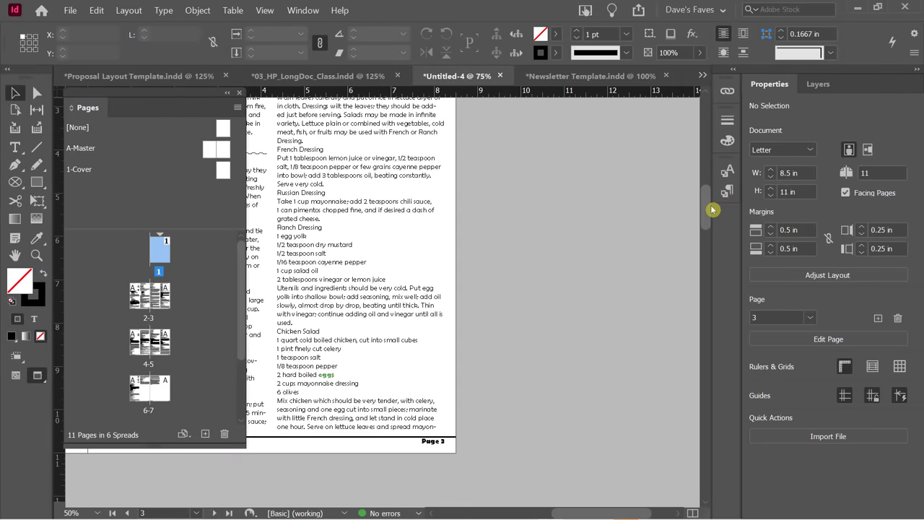
pyautogui.doubleClick(159, 249)
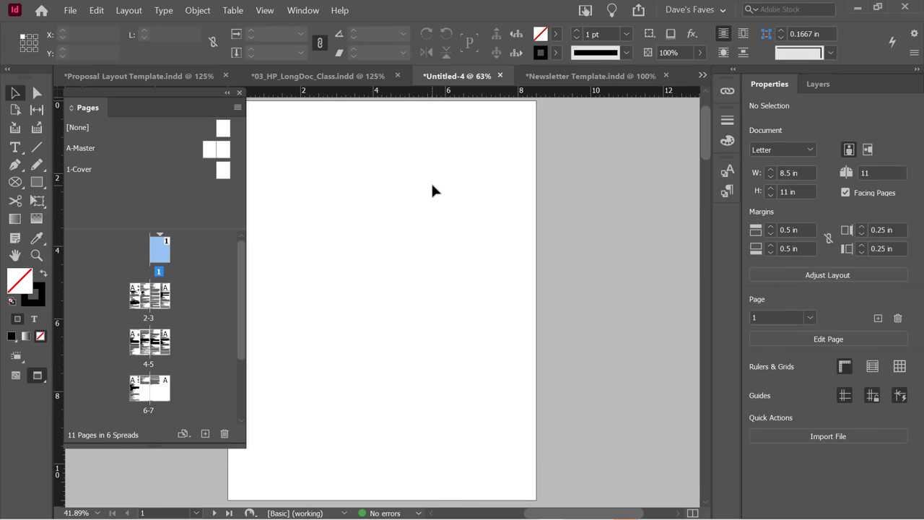
pyautogui.scroll(-1, 407, 228)
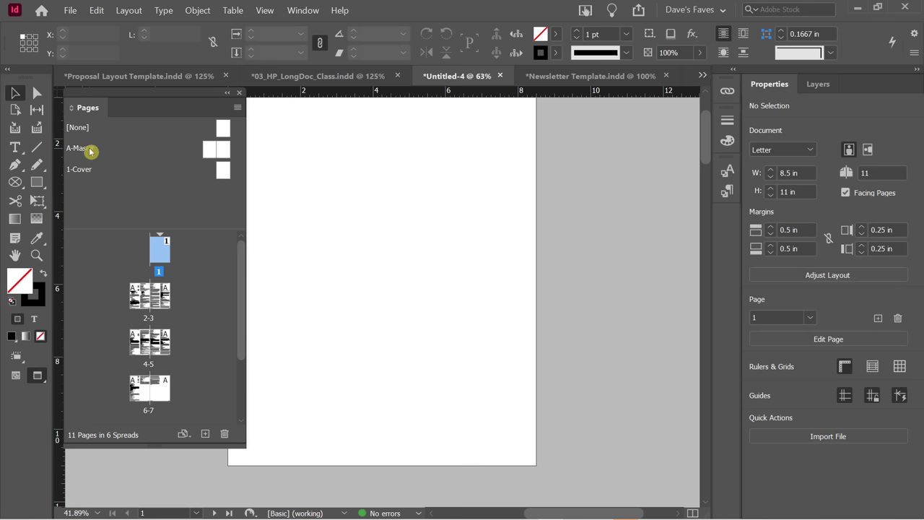
# Rename A-Master to 'Main Body' in its Master Options so it reads A-Main Body.
pyautogui.rightClick(85, 151)
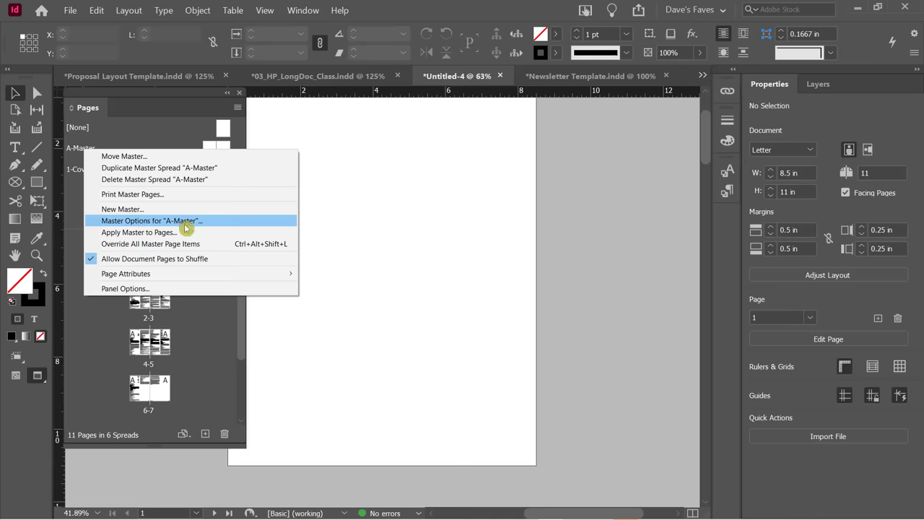
pyautogui.click(147, 221)
pyautogui.moveTo(353, 137); pyautogui.dragTo(356, 147)
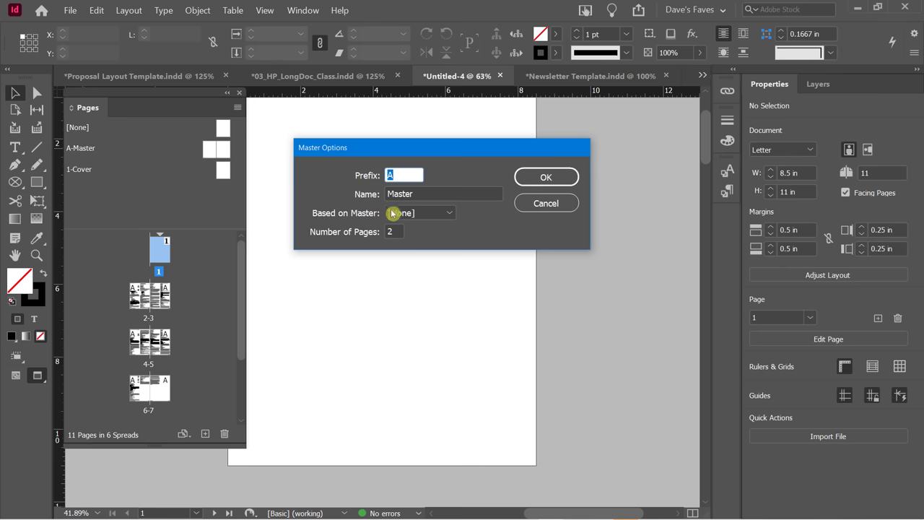
pyautogui.doubleClick(419, 194)
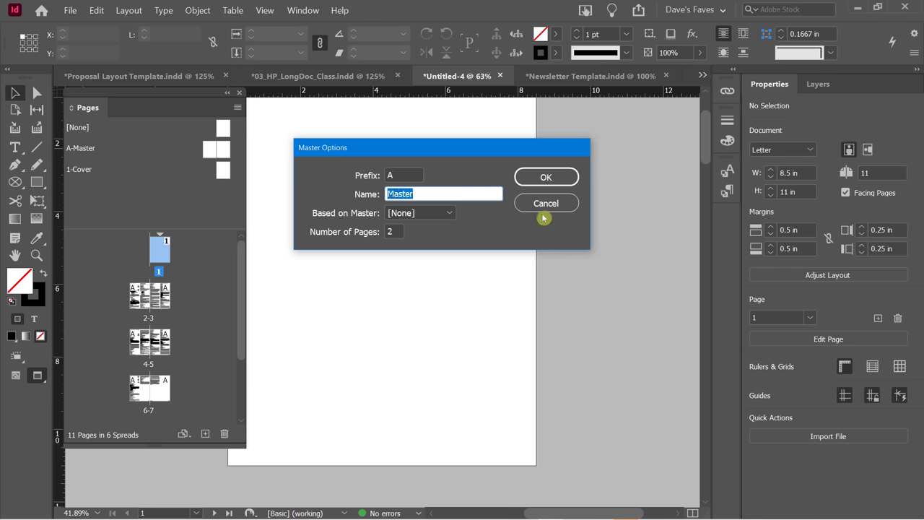
pyautogui.write('Main Body')
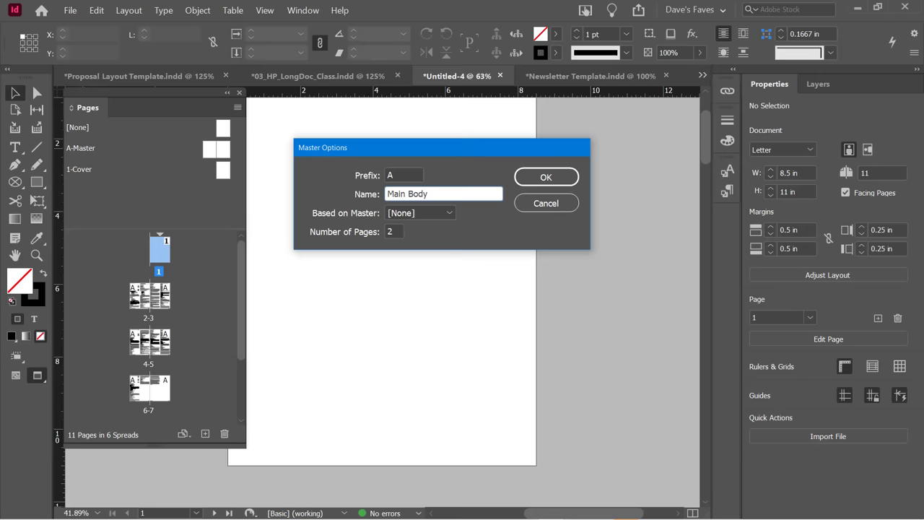
pyautogui.click(567, 177)
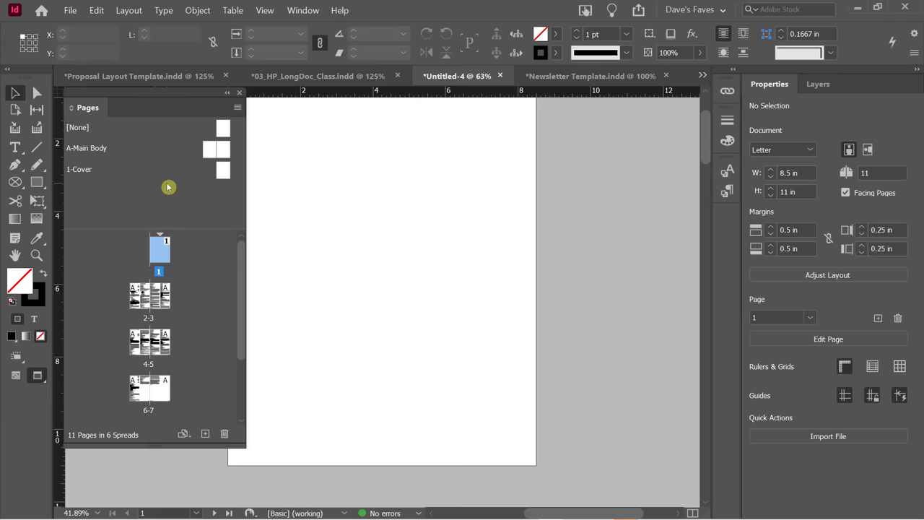
pyautogui.moveTo(241, 256); pyautogui.dragTo(246, 326)
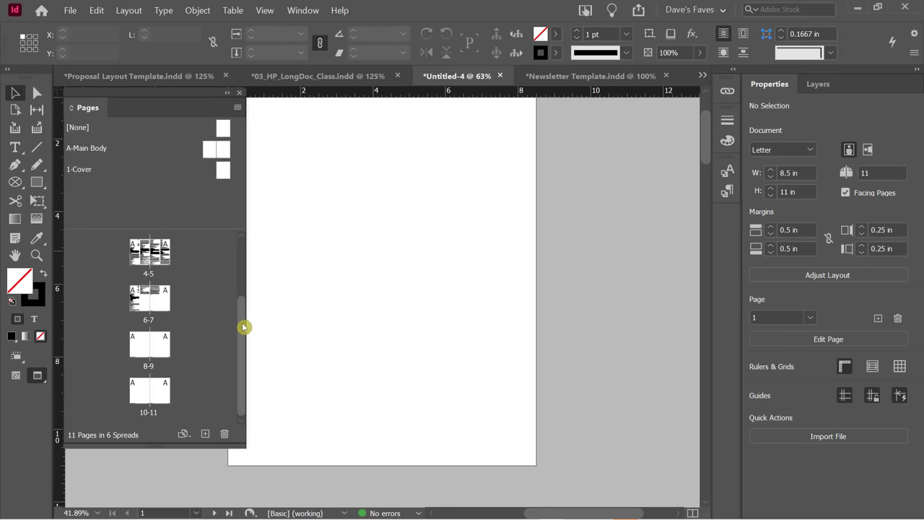
# Insert one page after page 8 with the 1-Cover master, making 12 pages in 7 spreads.
pyautogui.moveTo(246, 294); pyautogui.dragTo(239, 319)
pyautogui.rightClick(162, 344)
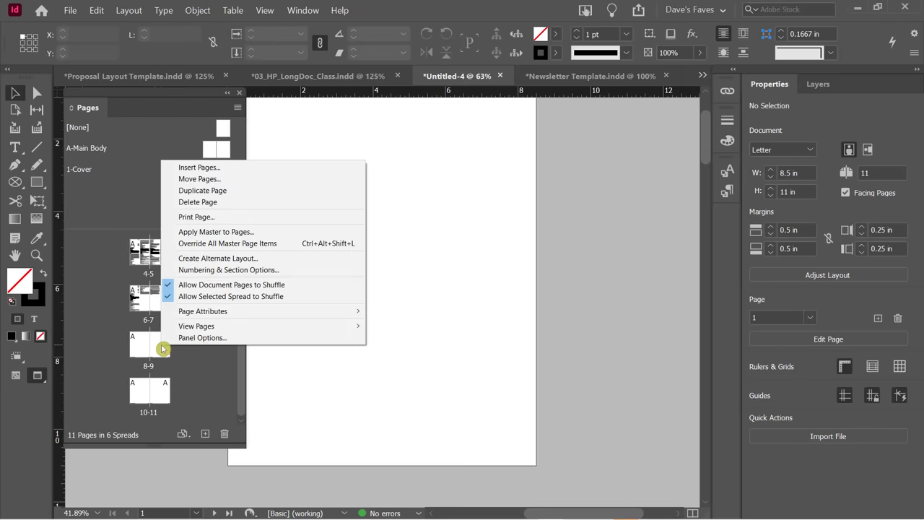
pyautogui.click(217, 166)
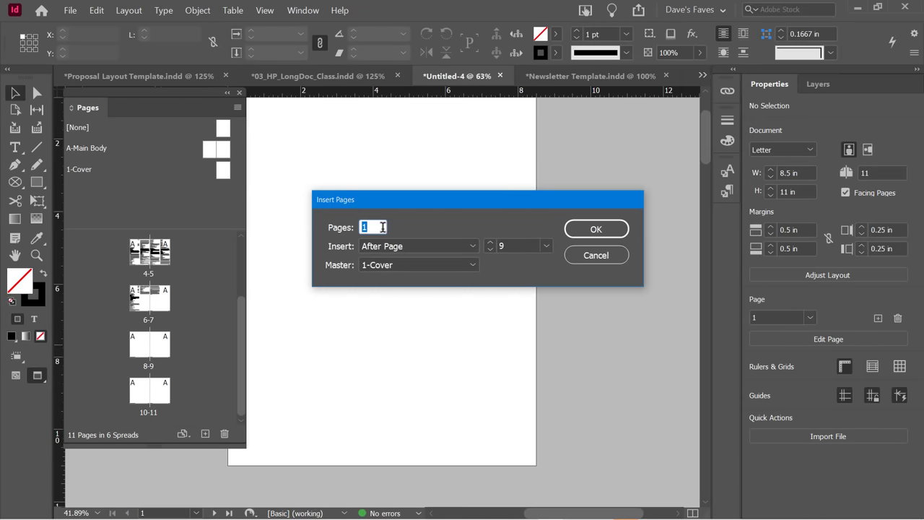
pyautogui.click(490, 249)
pyautogui.click(384, 265)
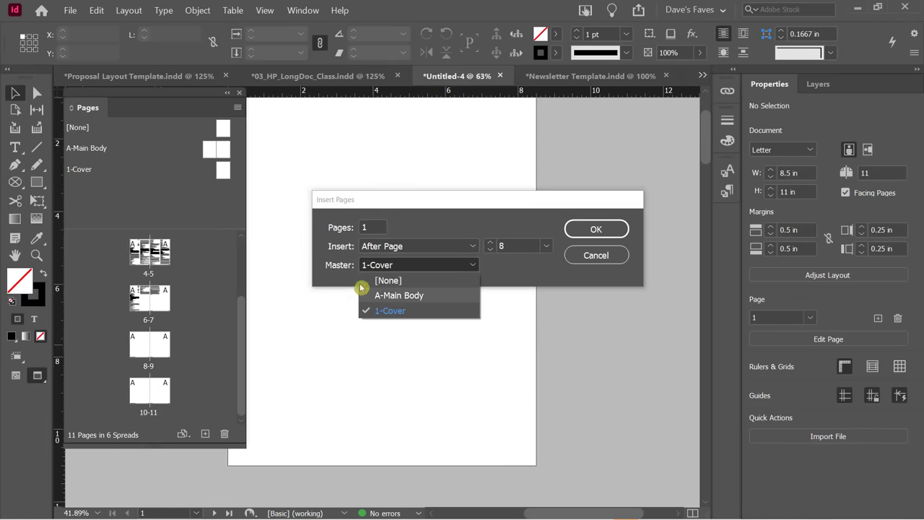
pyautogui.click(328, 264)
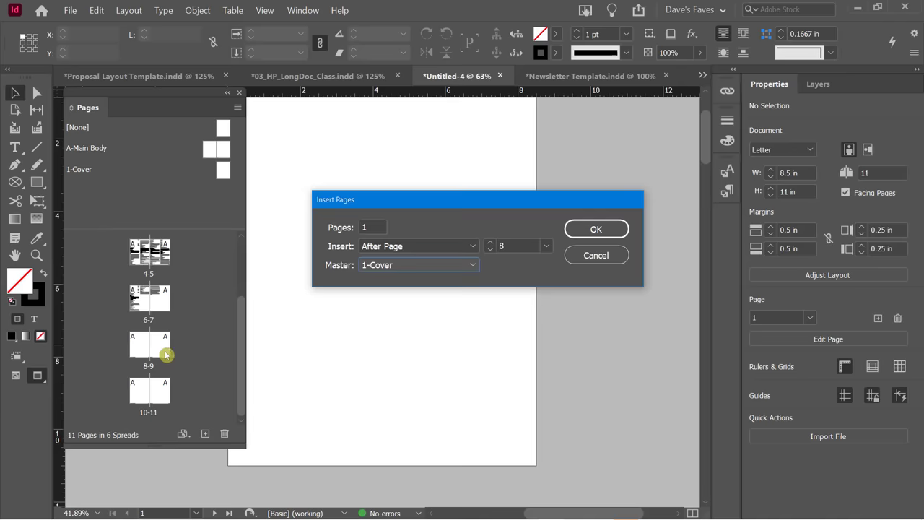
pyautogui.click(586, 231)
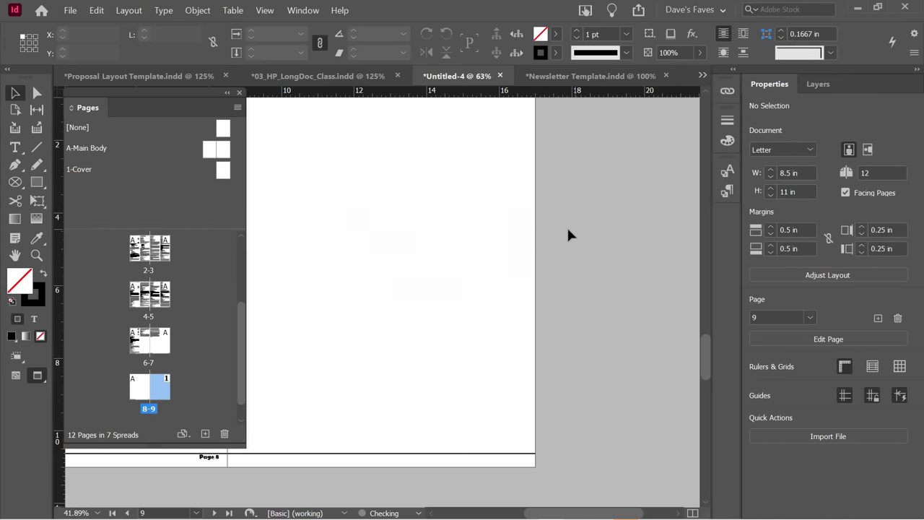
pyautogui.scroll(3, 180, 368)
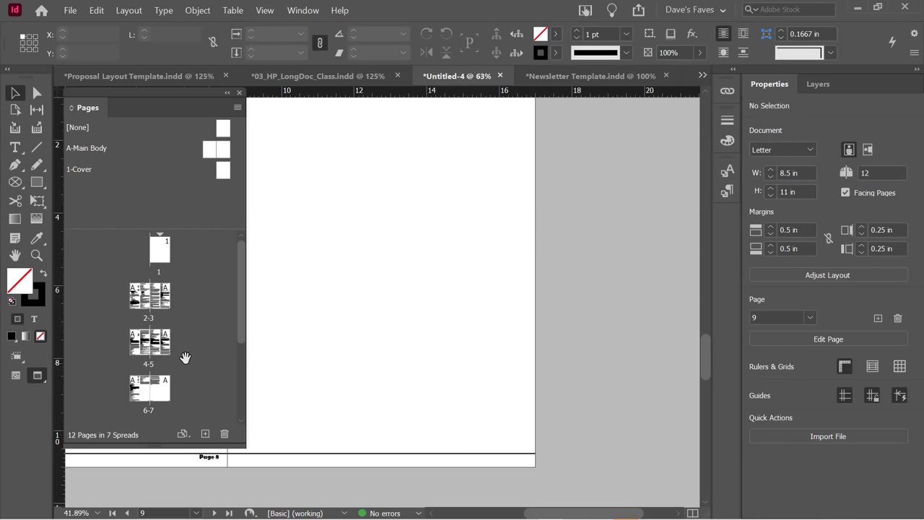
pyautogui.moveTo(164, 248); pyautogui.dragTo(166, 372)
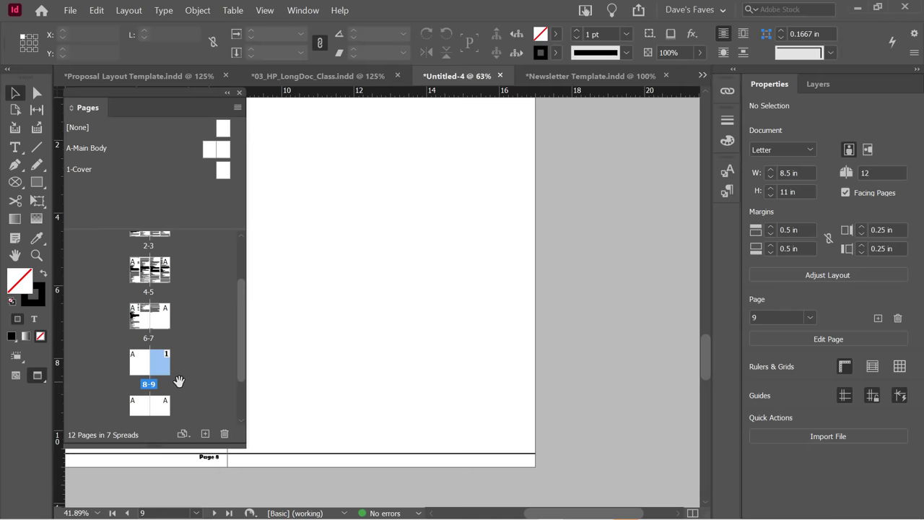
pyautogui.scroll(-2, 179, 379)
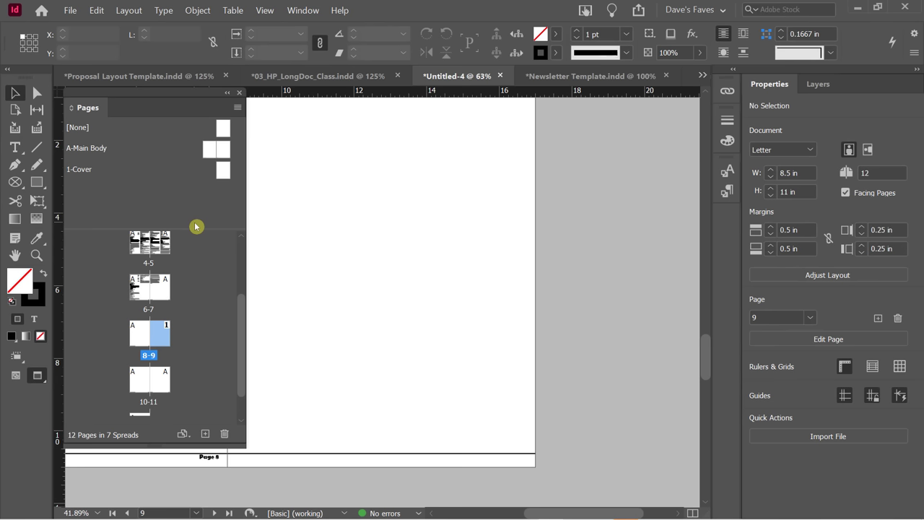
# Browse the Proposal Layout Template, Newsletter Template and Untitled-4 documents.
pyautogui.click(130, 80)
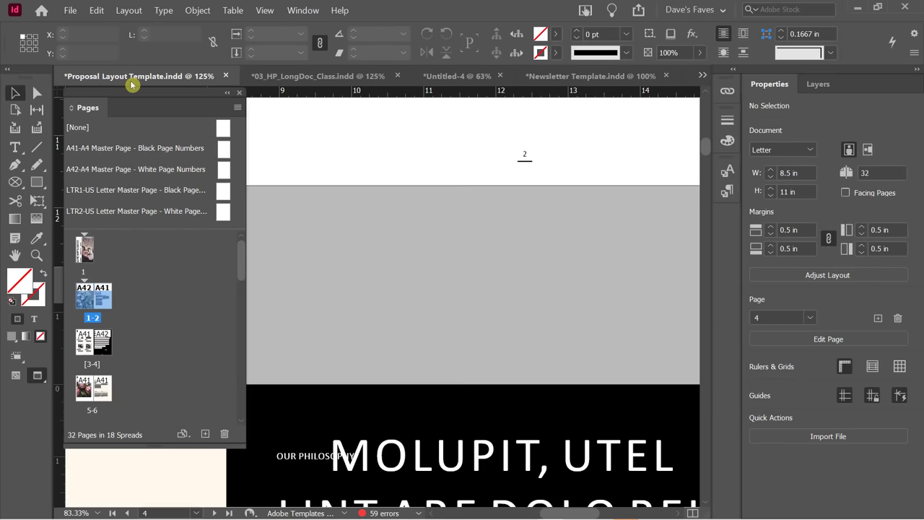
pyautogui.click(577, 80)
pyautogui.scroll(-1, 476, 227)
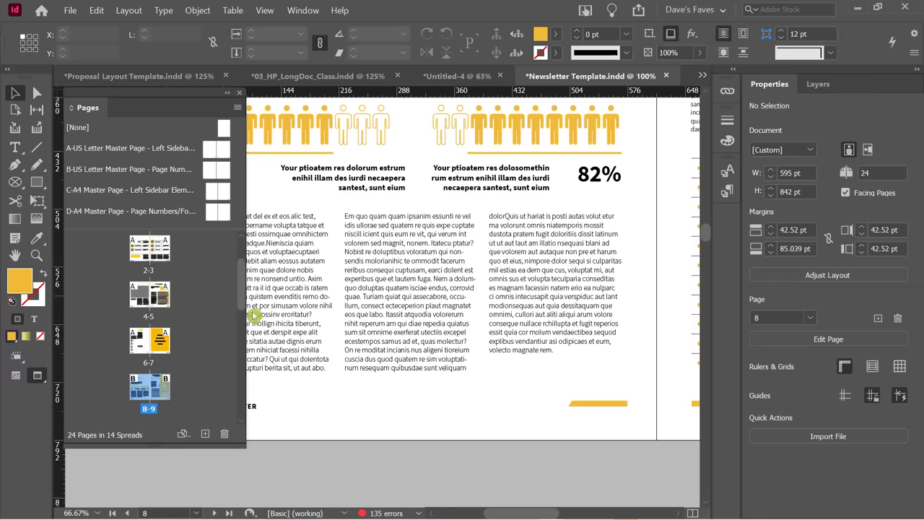
pyautogui.click(453, 83)
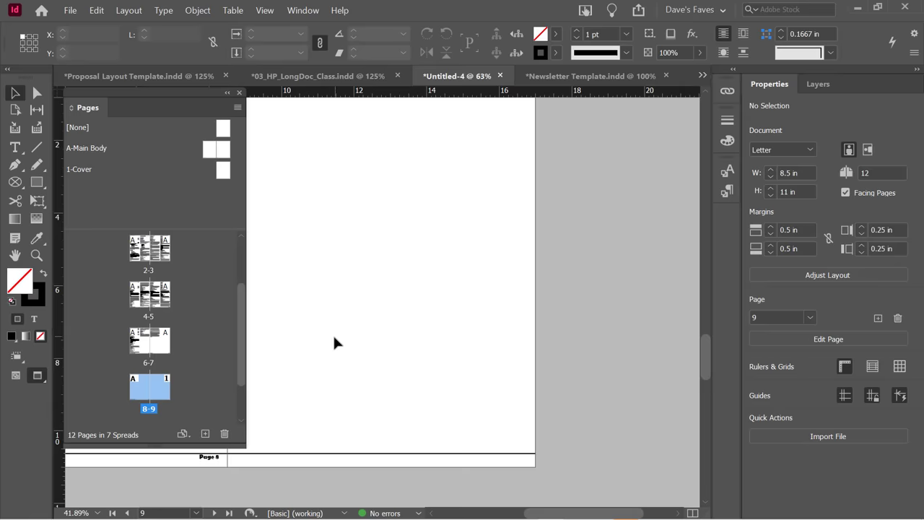
pyautogui.moveTo(241, 305); pyautogui.dragTo(249, 247)
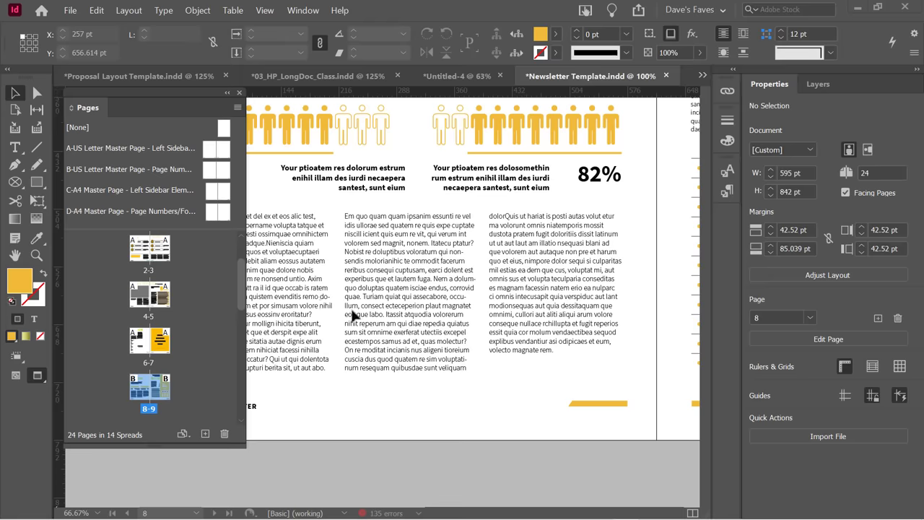
# Open the Interface preferences from the Edit menu.
pyautogui.click(96, 11)
pyautogui.moveTo(134, 429)
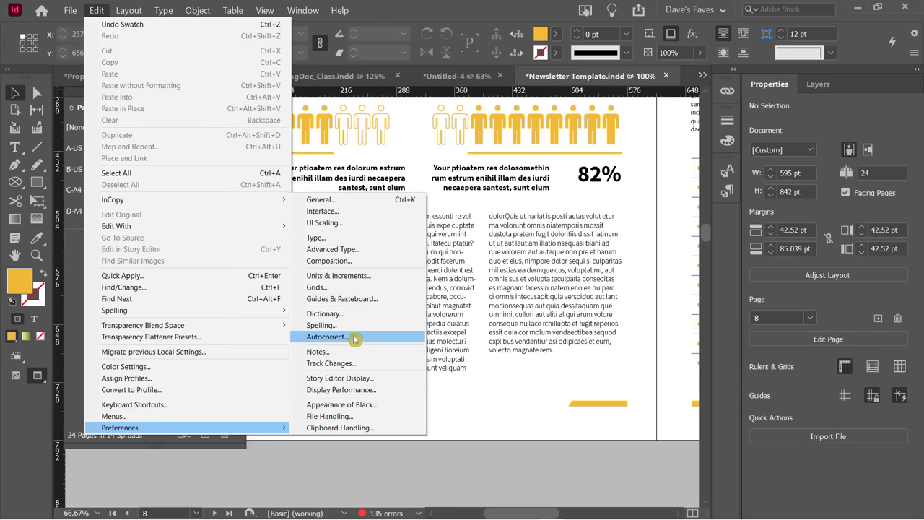
pyautogui.click(408, 18)
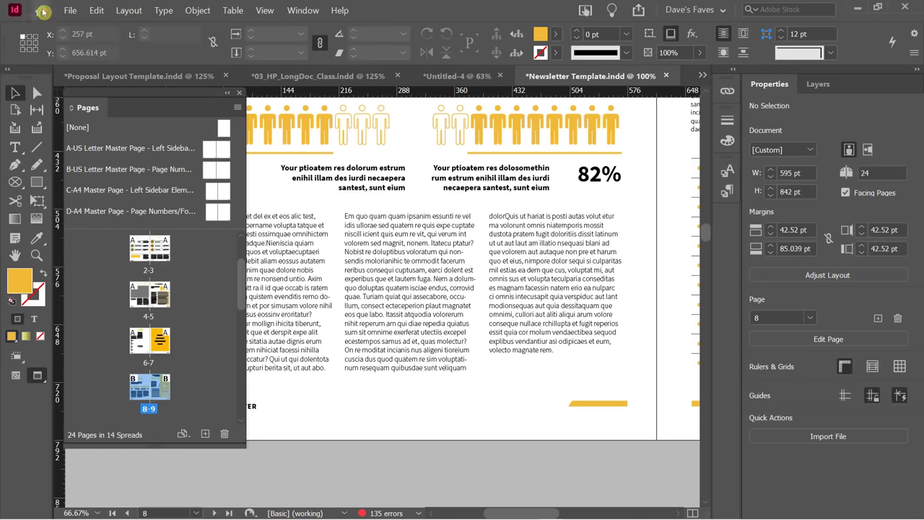
pyautogui.click(93, 13)
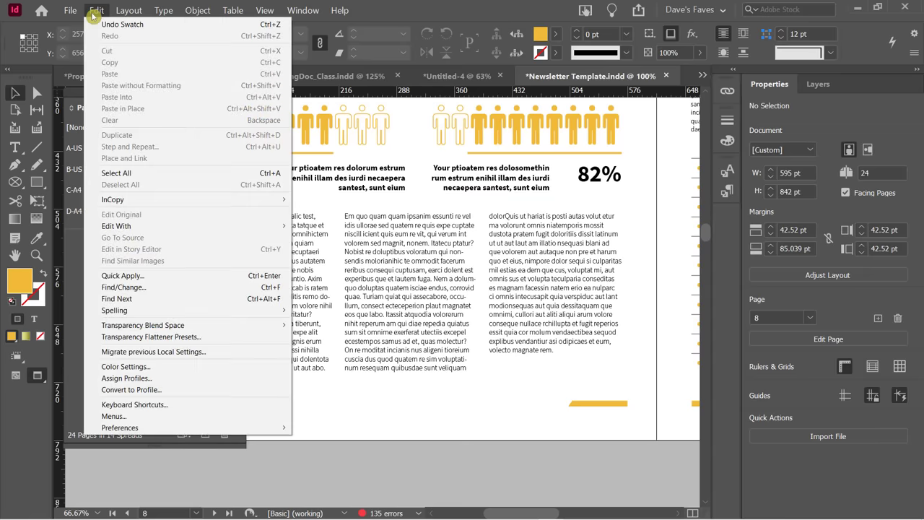
pyautogui.moveTo(192, 428)
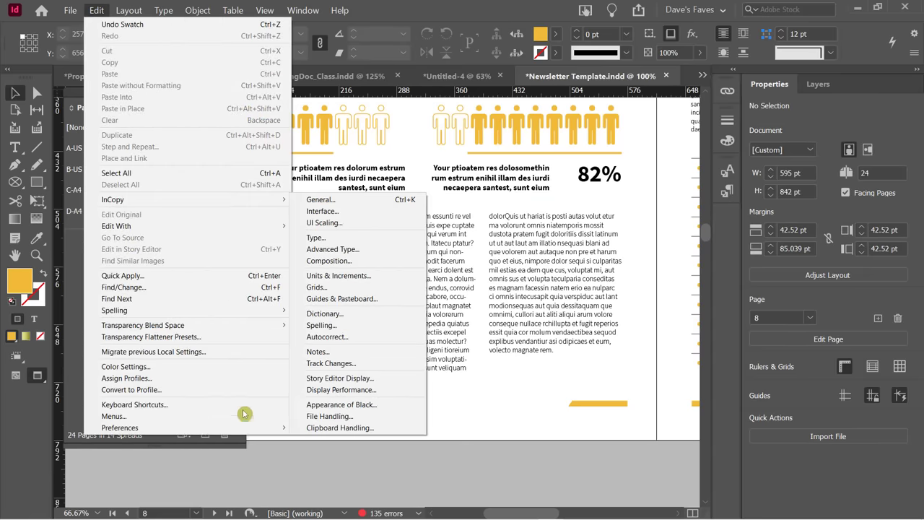
pyautogui.click(321, 211)
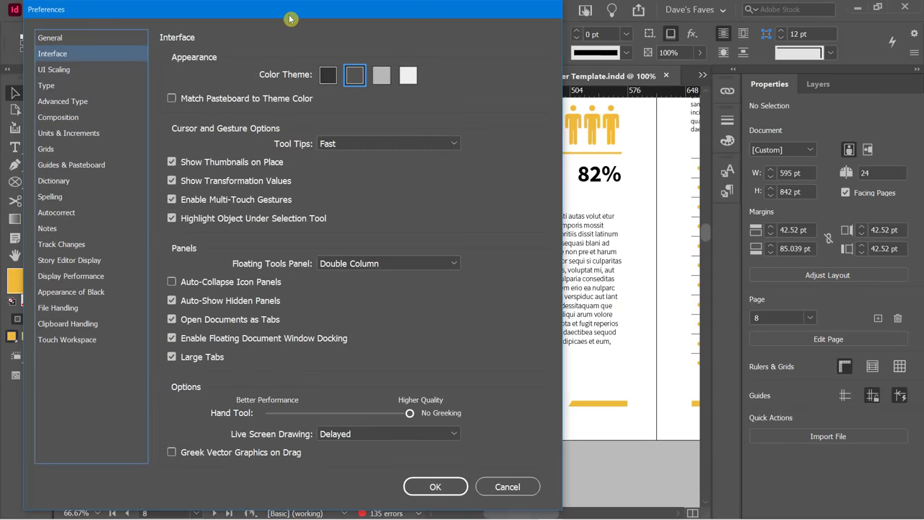
pyautogui.moveTo(289, 19); pyautogui.dragTo(373, 25)
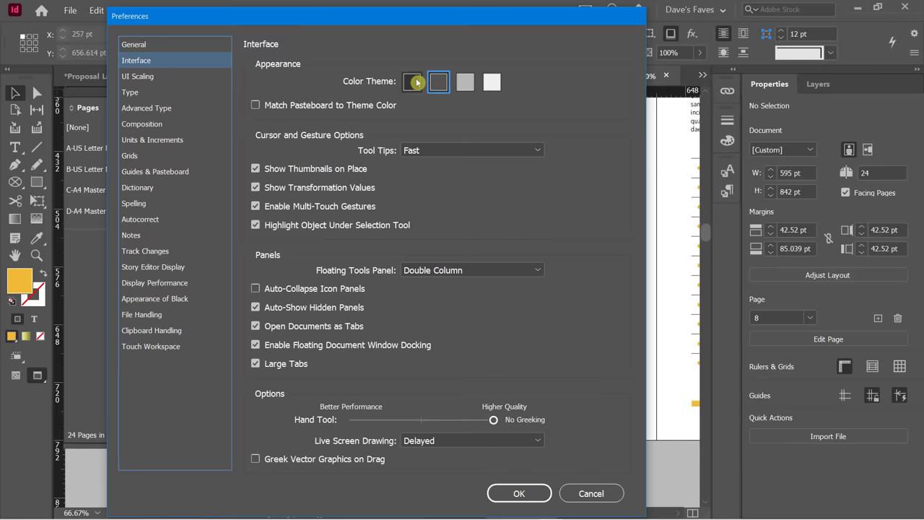
# Try the Dark, Medium Light, Light and Medium Dark colour themes.
pyautogui.click(414, 82)
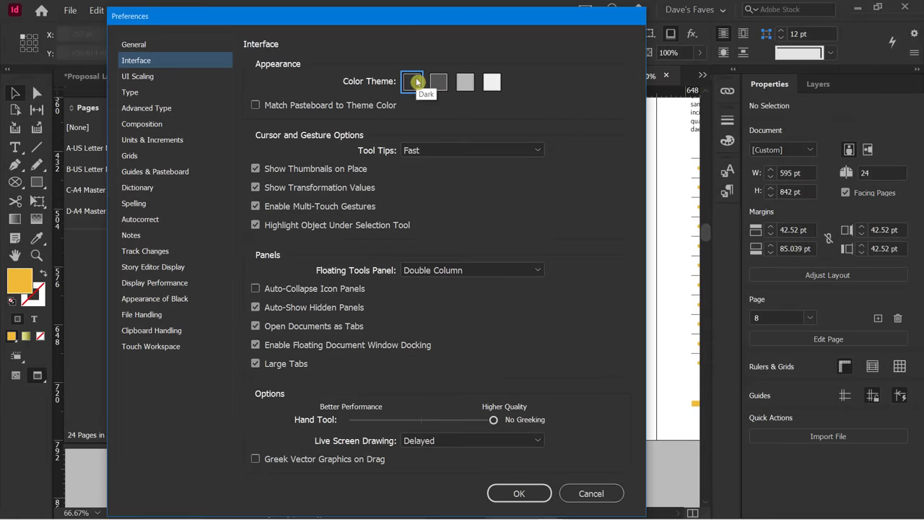
pyautogui.click(464, 84)
pyautogui.click(490, 84)
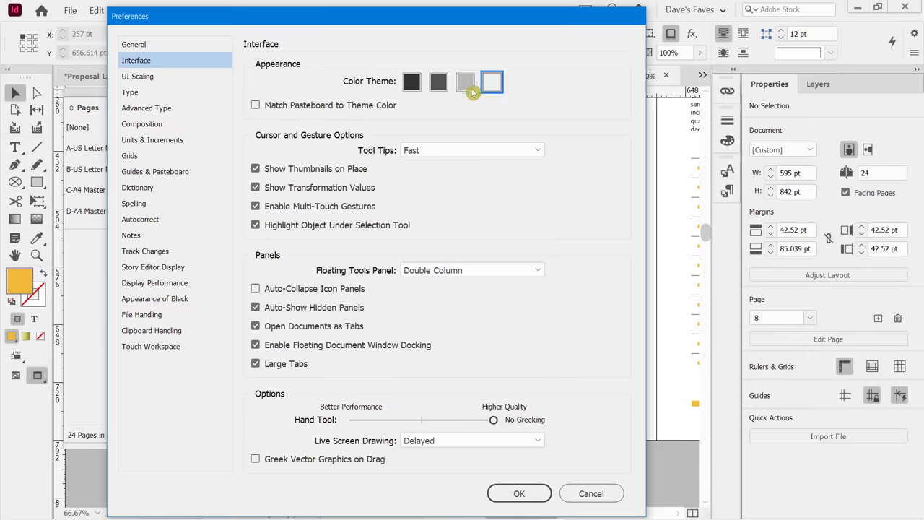
pyautogui.click(465, 85)
pyautogui.click(439, 85)
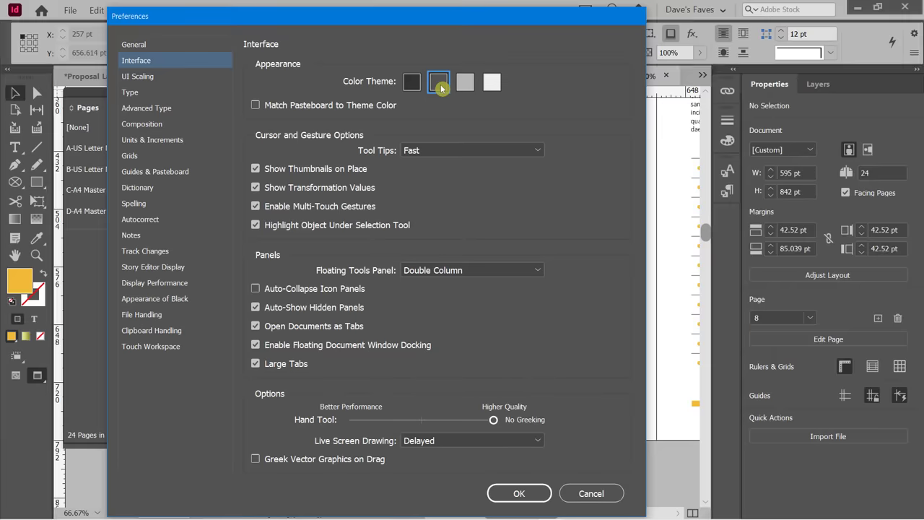
pyautogui.click(410, 85)
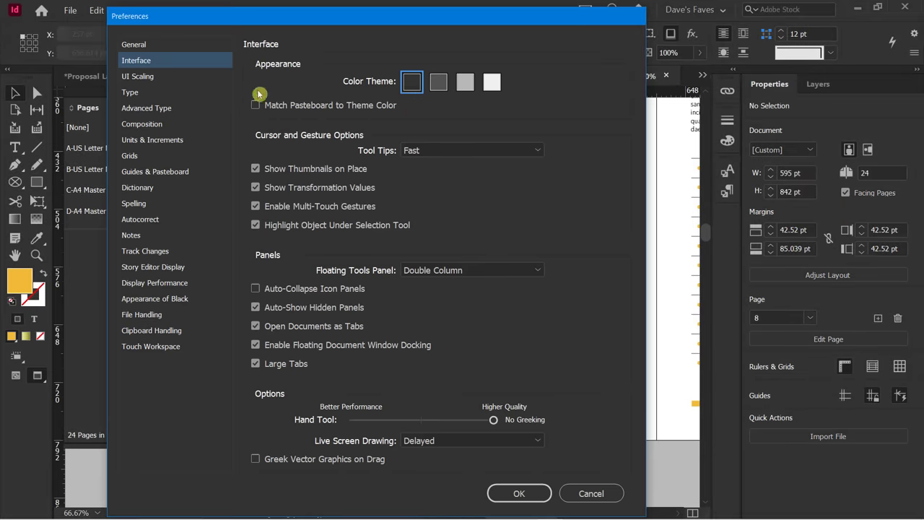
# Settle on Medium Dark with Match Pasteboard to Theme Color left off.
pyautogui.moveTo(291, 20); pyautogui.dragTo(491, 30)
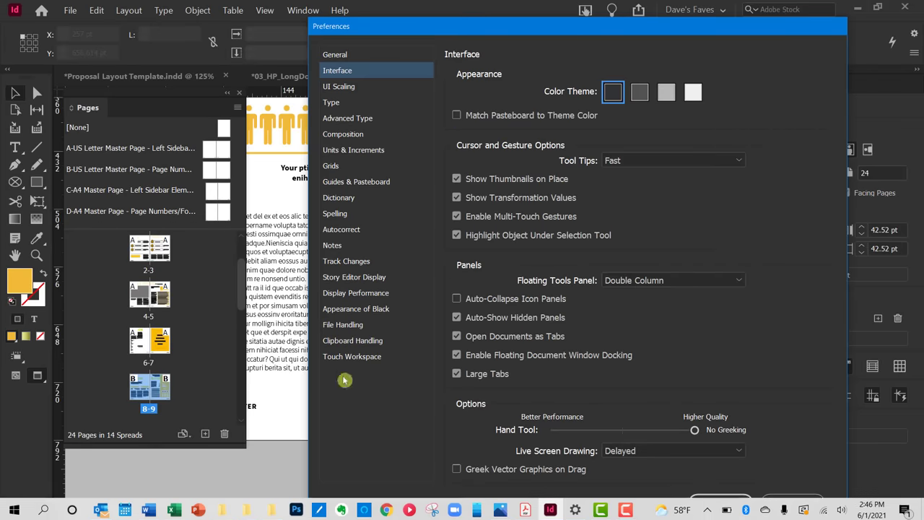
pyautogui.click(457, 116)
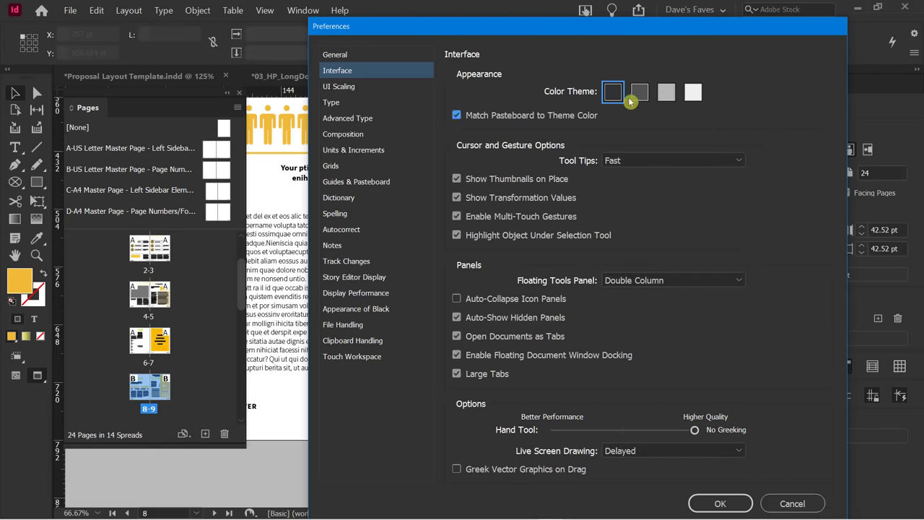
pyautogui.click(639, 93)
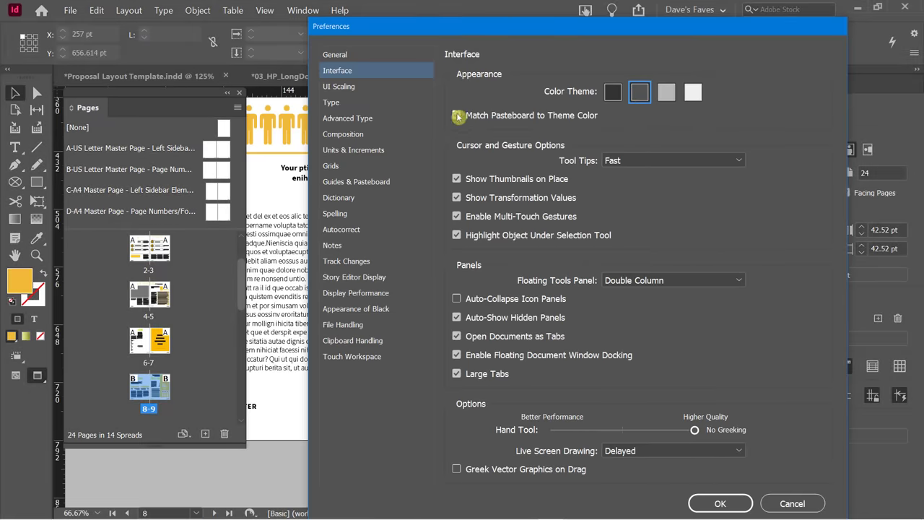
pyautogui.click(456, 115)
pyautogui.click(456, 374)
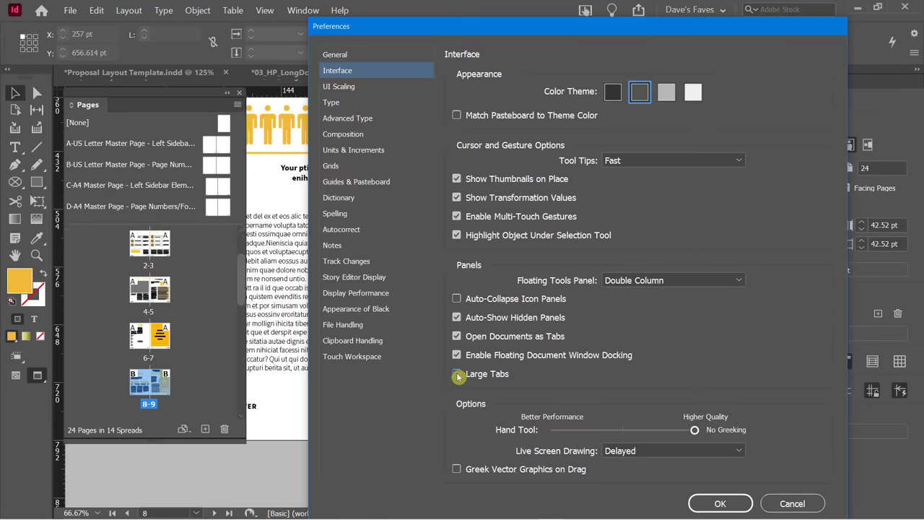
pyautogui.click(457, 374)
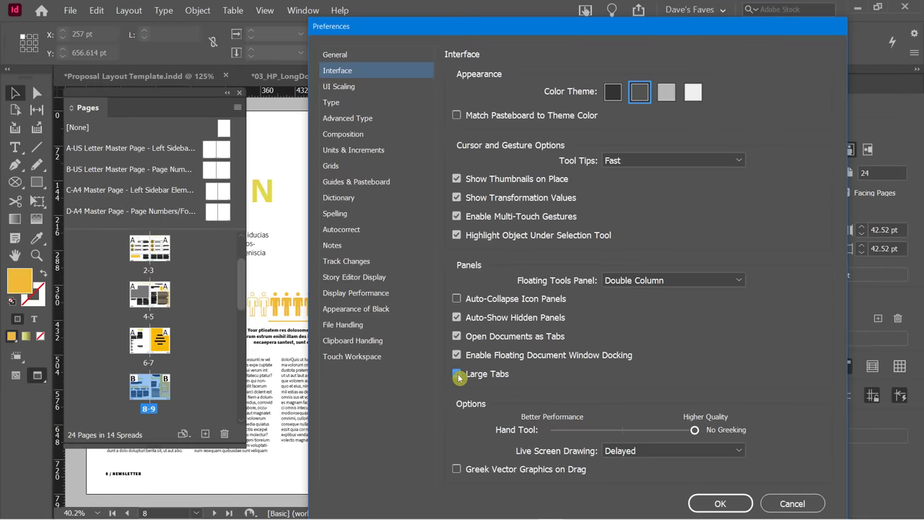
pyautogui.click(457, 375)
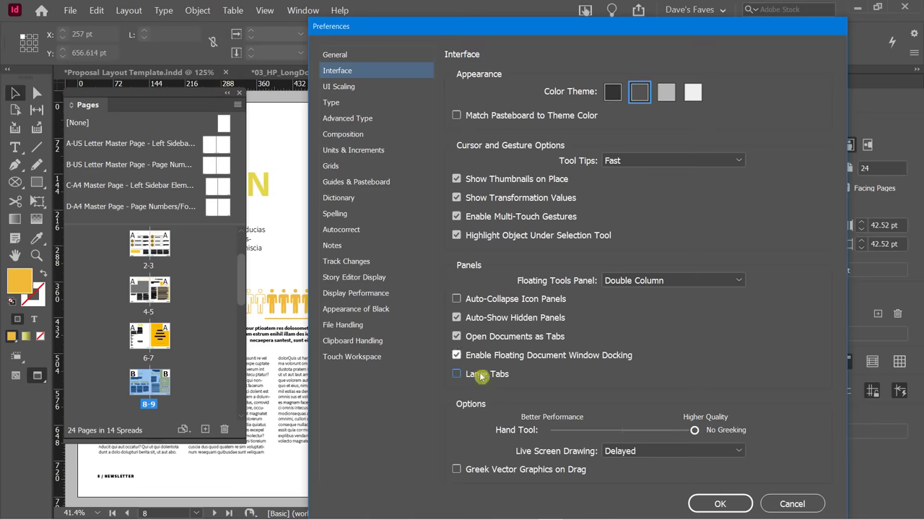
pyautogui.click(458, 375)
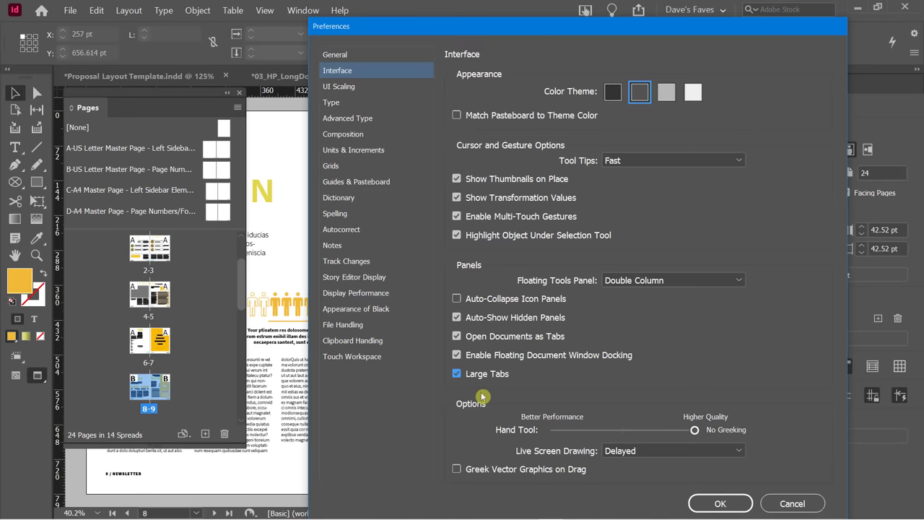
pyautogui.click(456, 335)
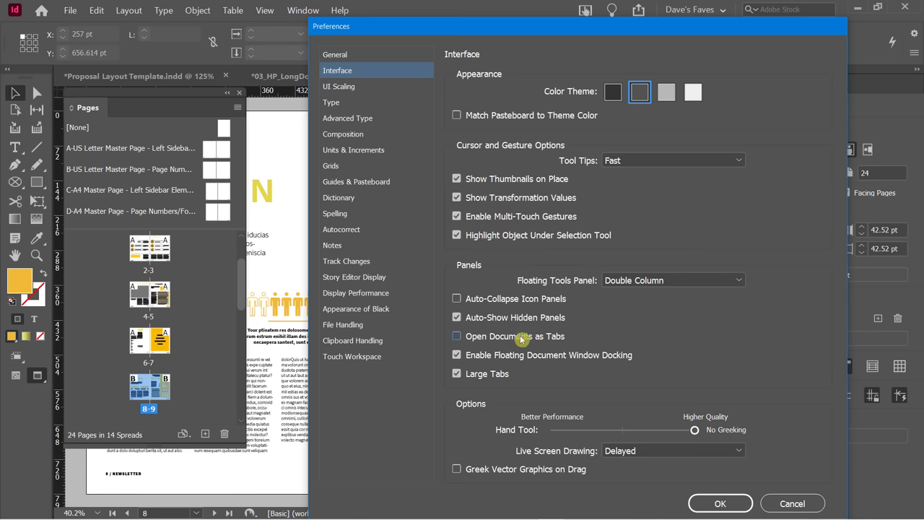
pyautogui.click(456, 337)
pyautogui.click(628, 281)
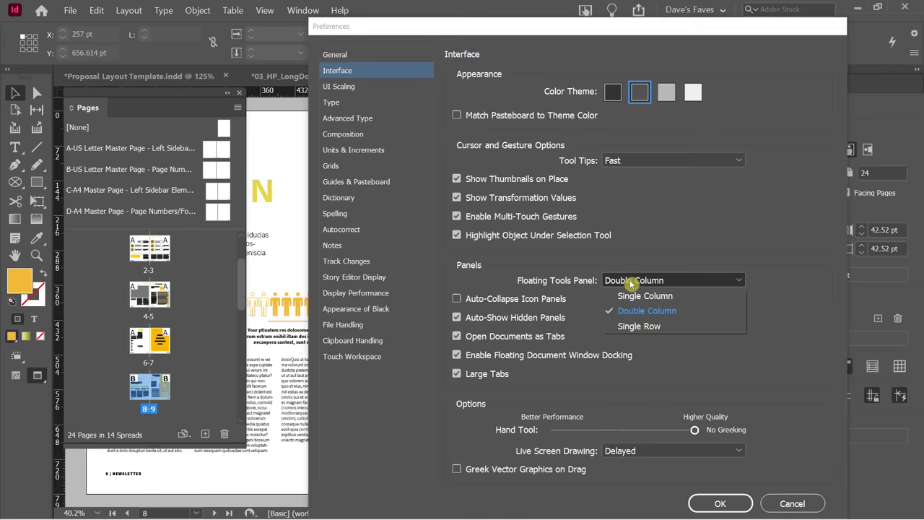
pyautogui.click(638, 327)
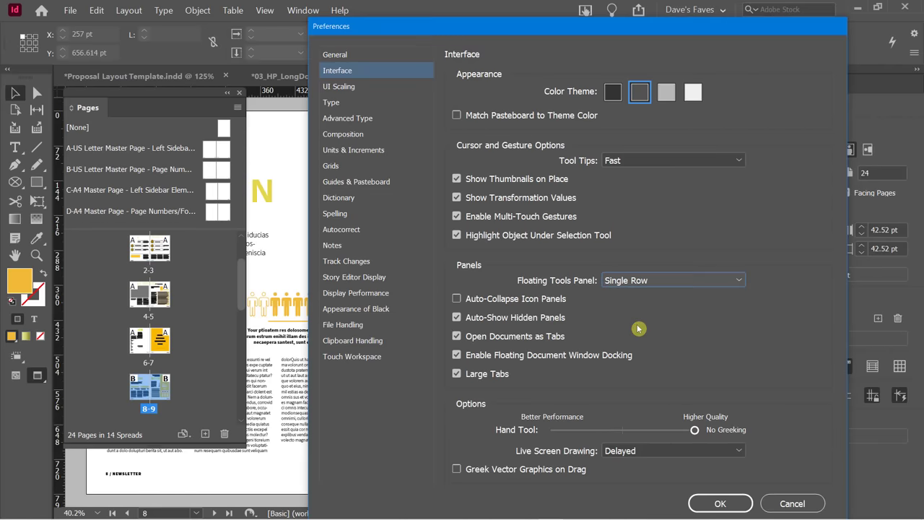
pyautogui.click(625, 281)
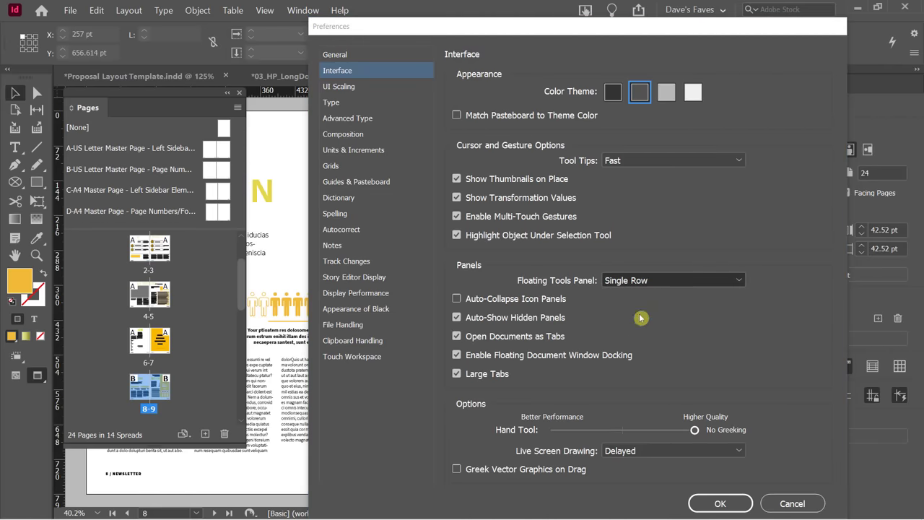
pyautogui.click(643, 311)
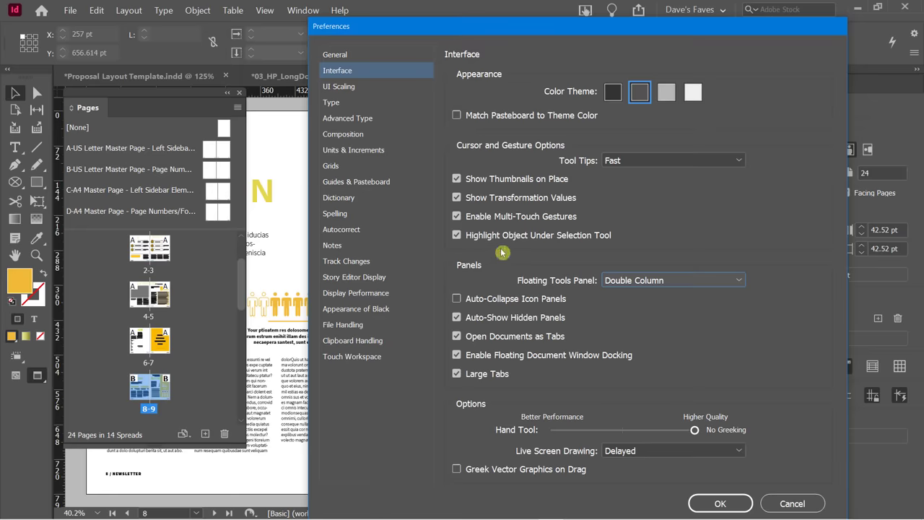
# Check Units & Increments, leaving horizontal units at Points, then show the Spelling preferences.
pyautogui.click(345, 150)
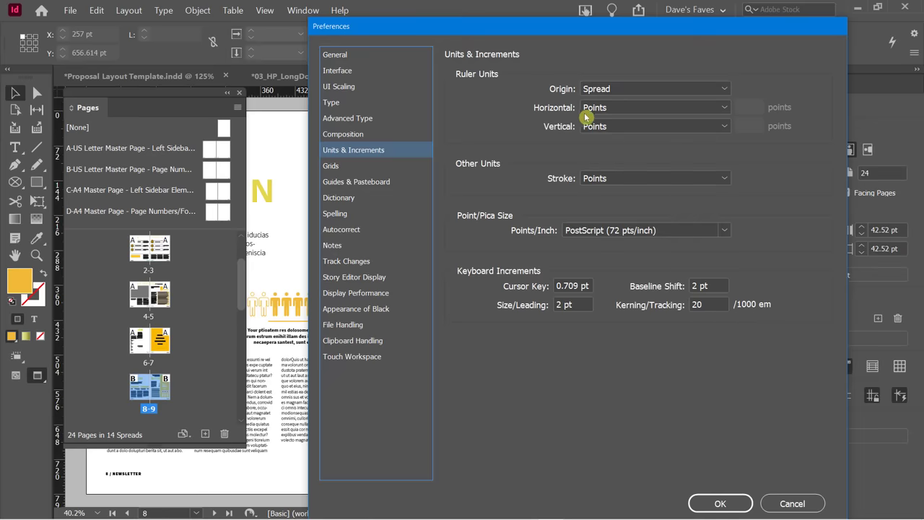
pyautogui.click(612, 109)
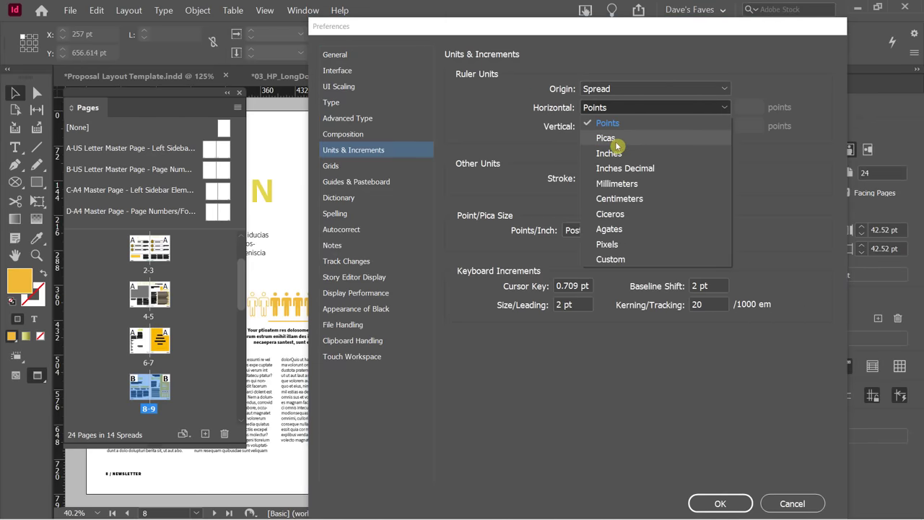
pyautogui.click(476, 116)
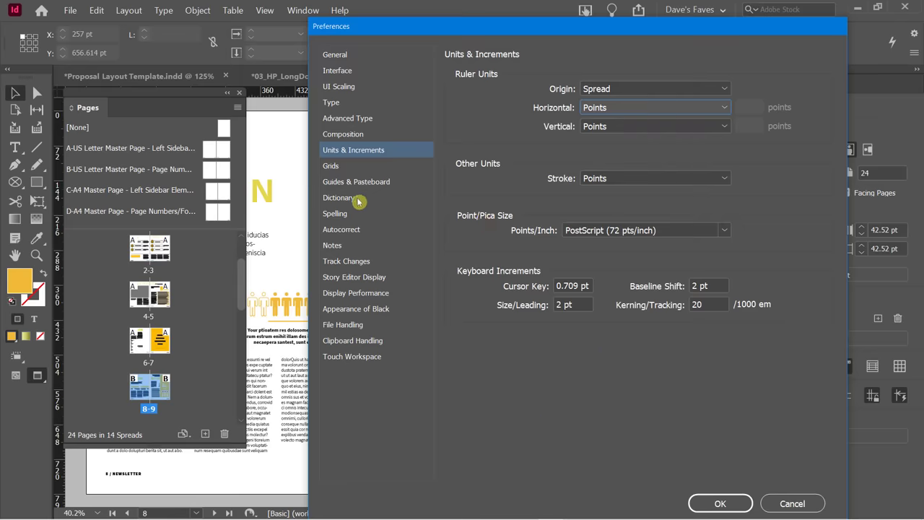
pyautogui.click(341, 215)
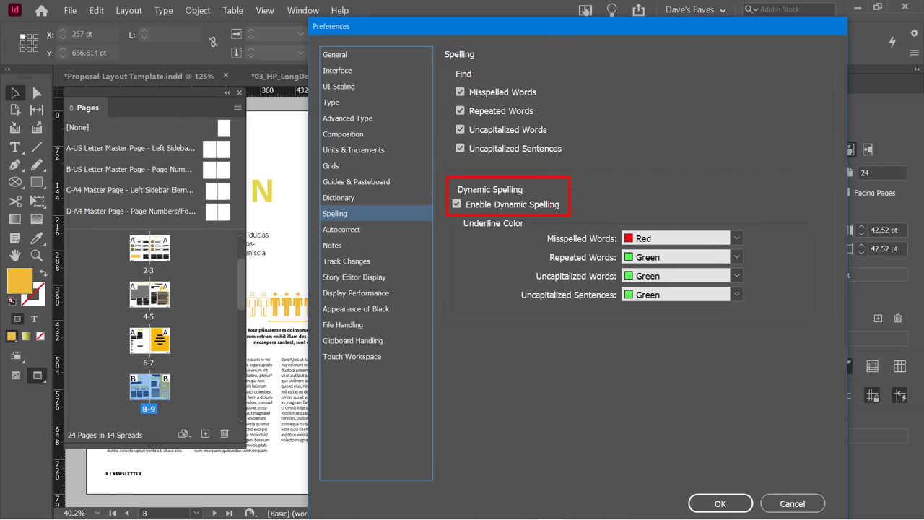
# Toggle Enable Dynamic Spelling off and on, leaving it enabled.
pyautogui.click(456, 205)
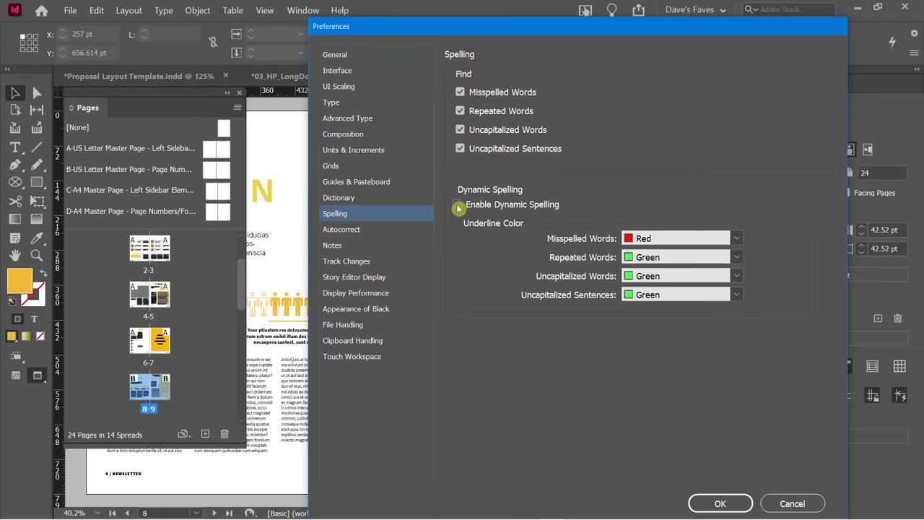
pyautogui.click(457, 205)
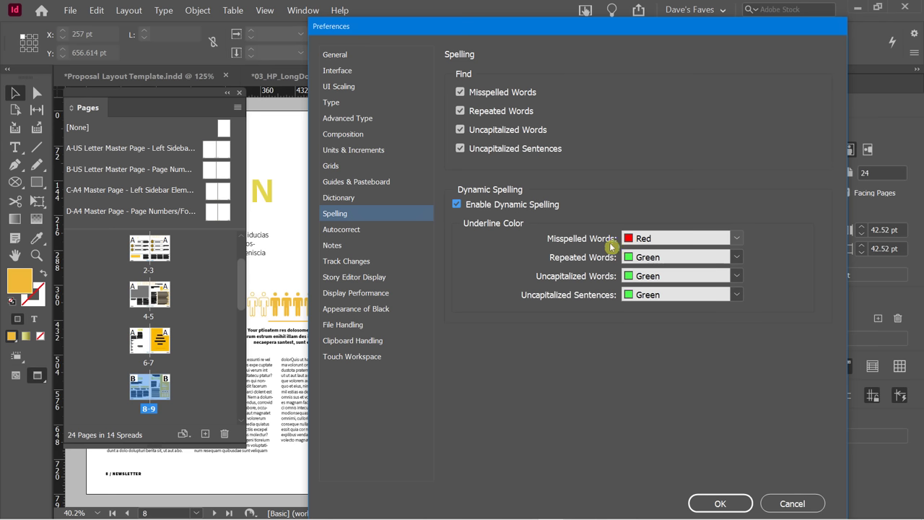
pyautogui.click(459, 205)
pyautogui.click(459, 205)
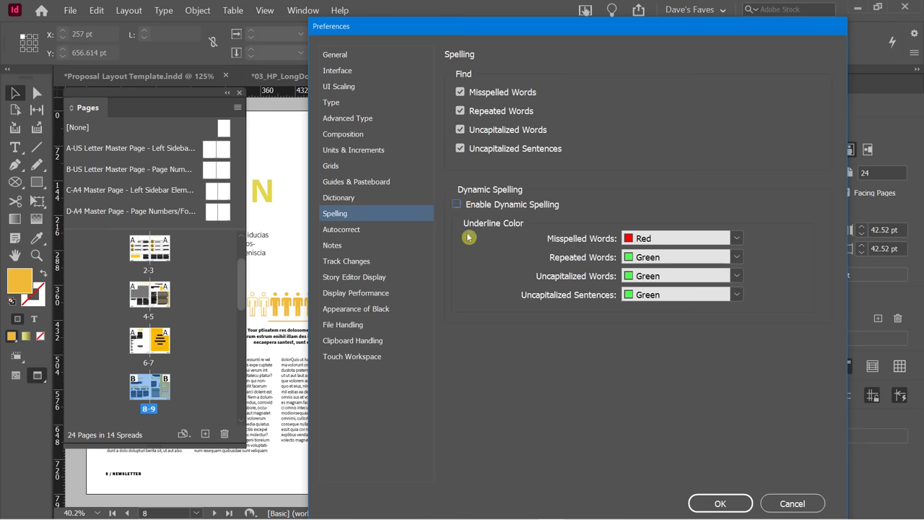
pyautogui.click(458, 208)
pyautogui.click(458, 206)
# Keep Red as the misspelled-word underline colour and go to the Autocorrect preferences.
pyautogui.click(739, 240)
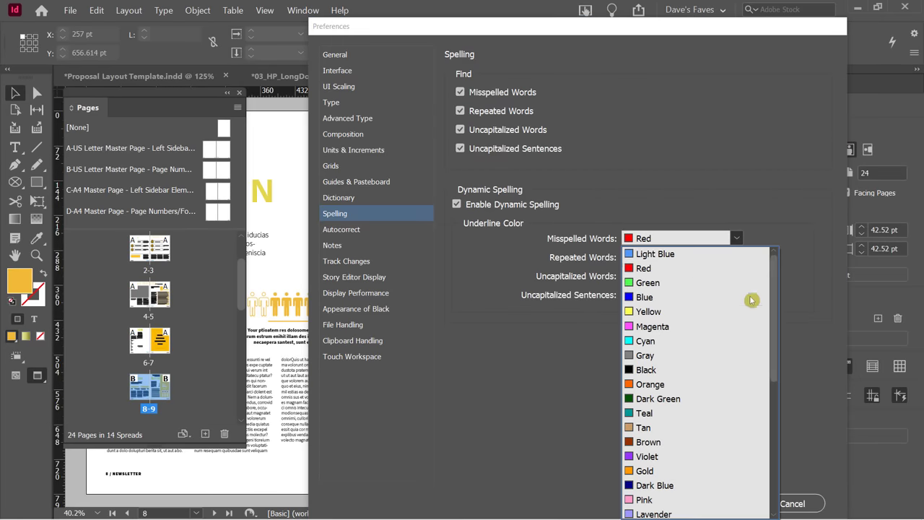
pyautogui.moveTo(777, 283); pyautogui.dragTo(690, 163)
pyautogui.click(690, 163)
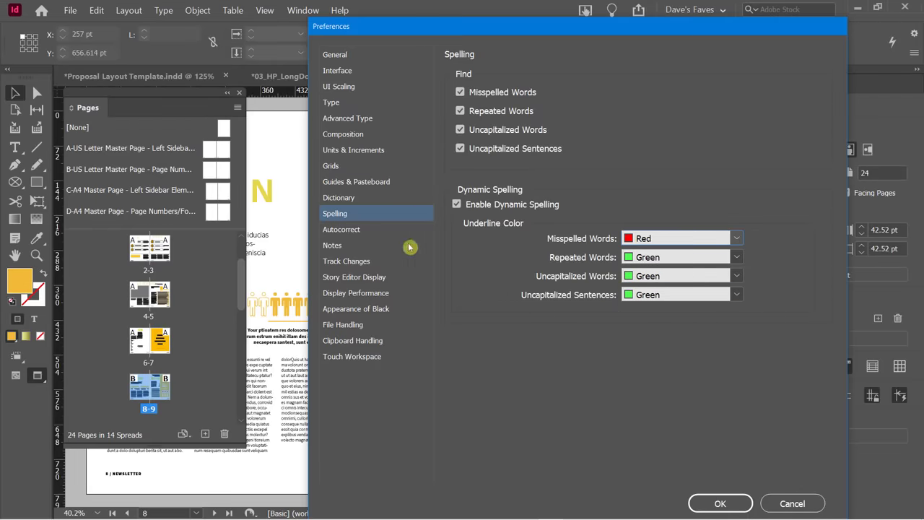
pyautogui.click(348, 231)
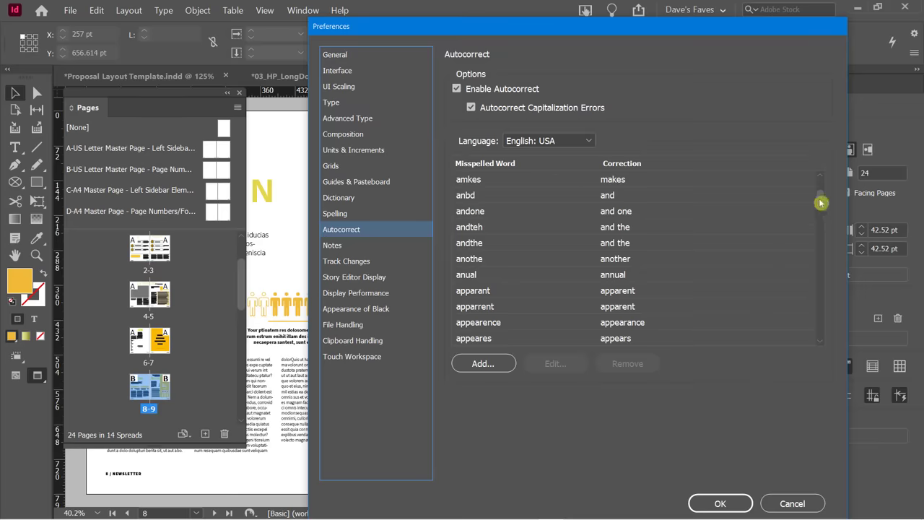
# Review the autocorrect list, leave Enable Autocorrect on, and move to Display Performance.
pyautogui.moveTo(821, 200); pyautogui.dragTo(819, 152)
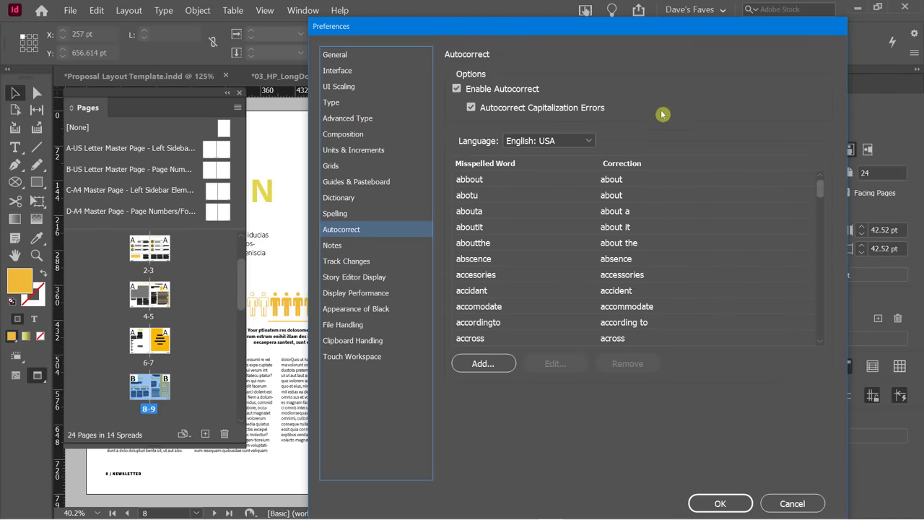
pyautogui.click(458, 89)
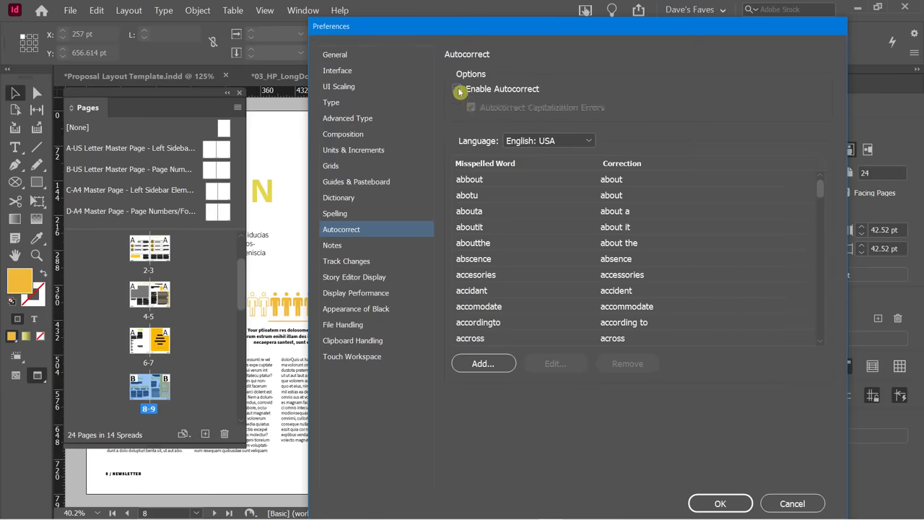
pyautogui.click(458, 90)
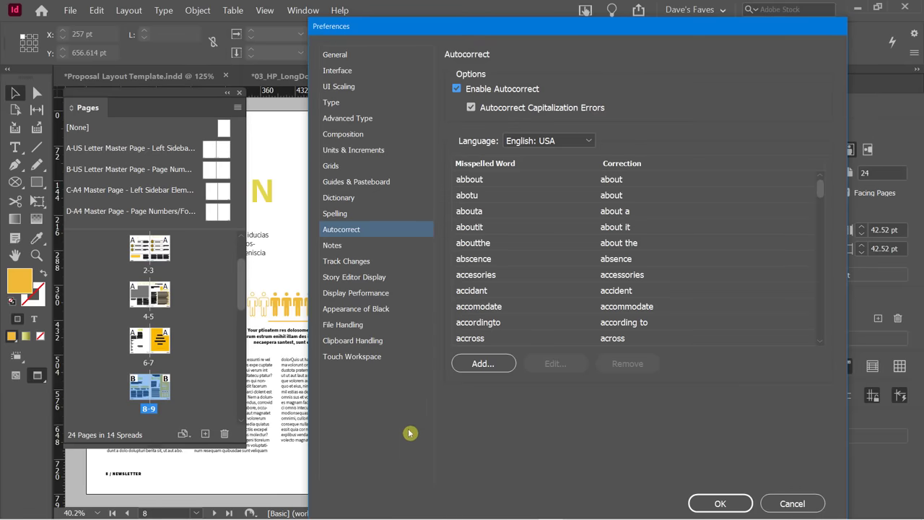
pyautogui.click(334, 296)
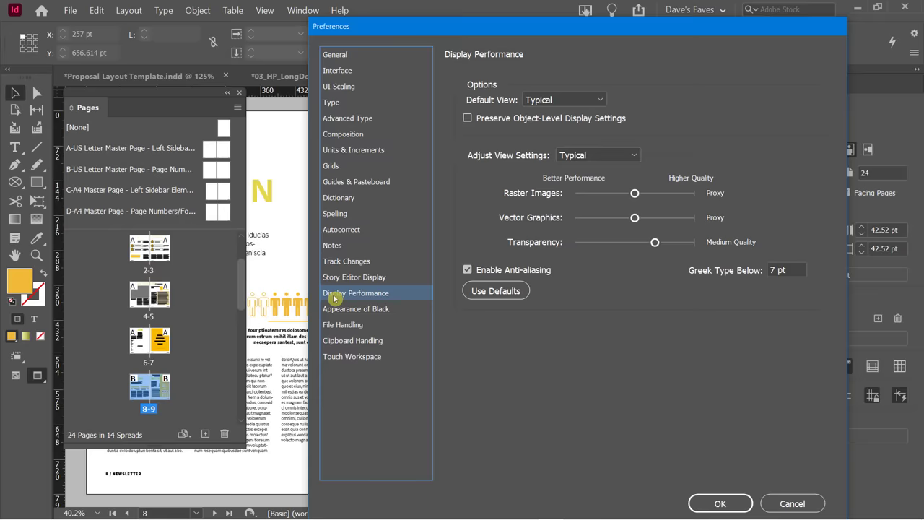
pyautogui.click(585, 97)
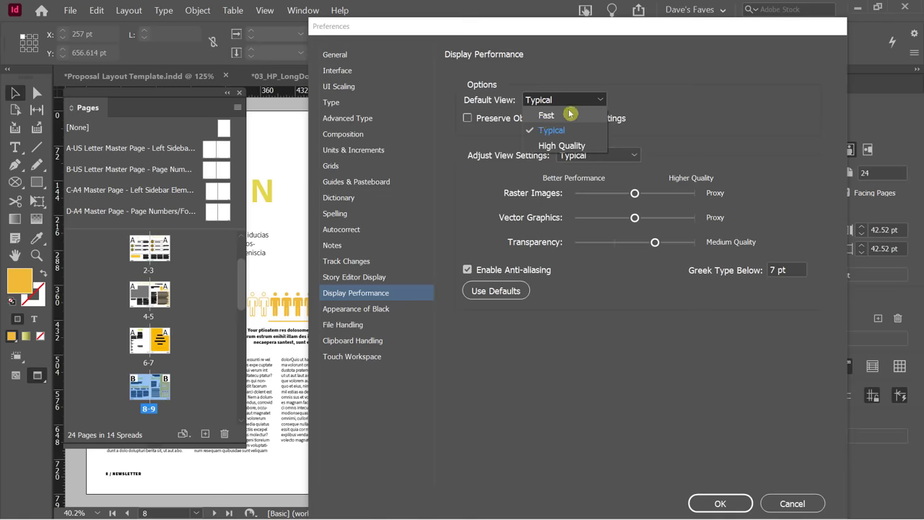
pyautogui.click(631, 69)
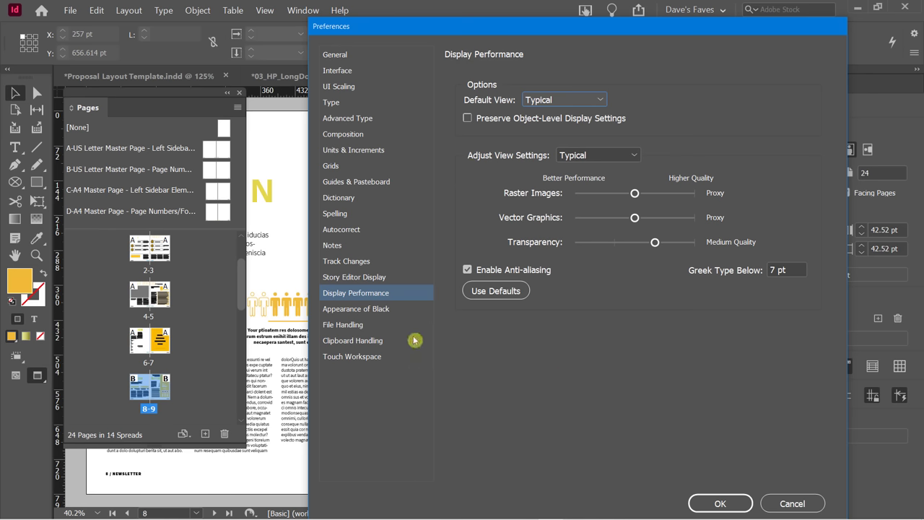
pyautogui.hotkey('shift', 'Tab')
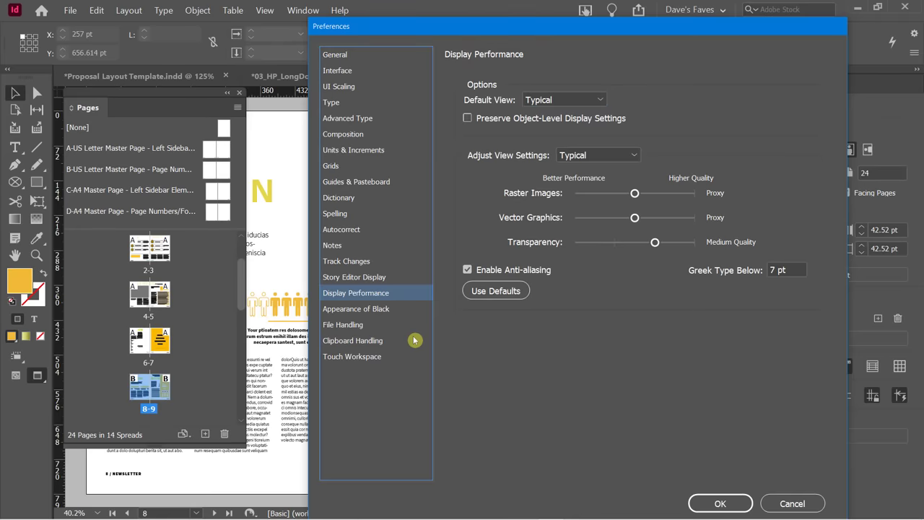
# Review the File Handling preferences and confirm the Preferences dialog with OK.
pyautogui.click(359, 327)
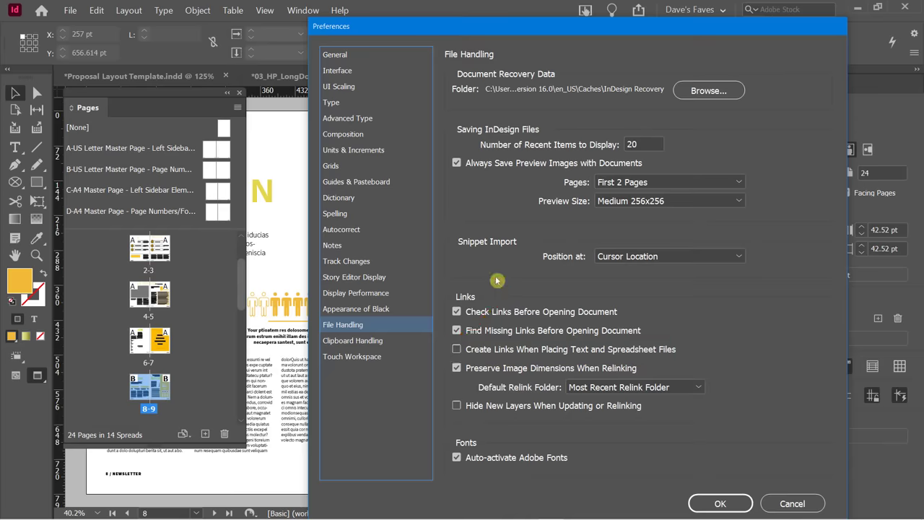
pyautogui.click(723, 503)
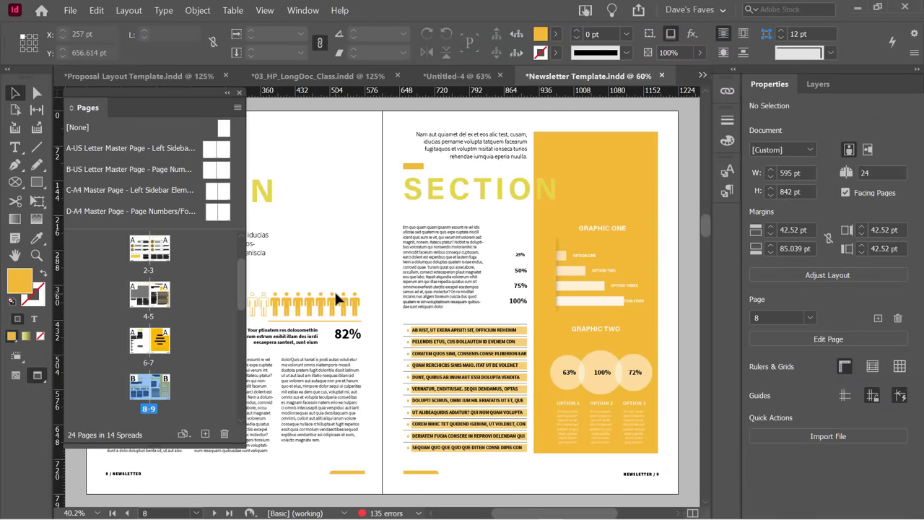
# Run Check Spelling from the Edit menu on the newsletter, then close the spell check window.
pyautogui.click(99, 11)
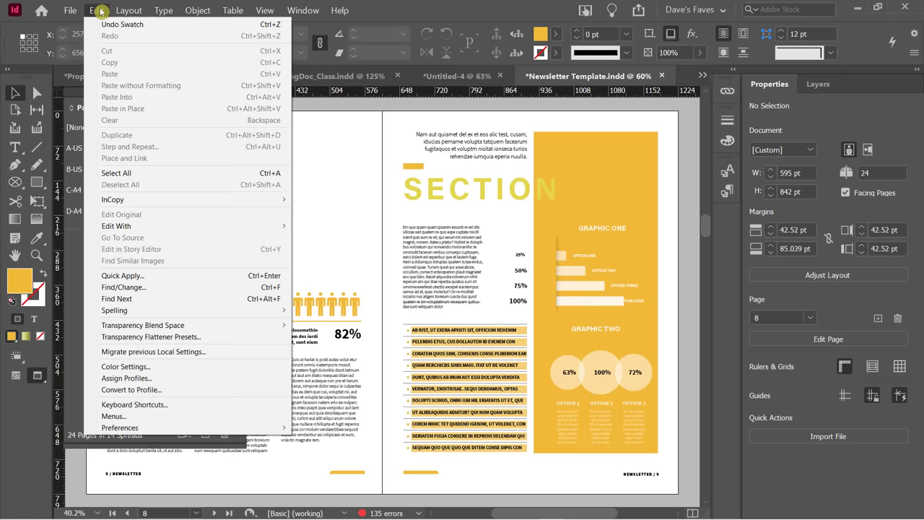
pyautogui.moveTo(140, 310)
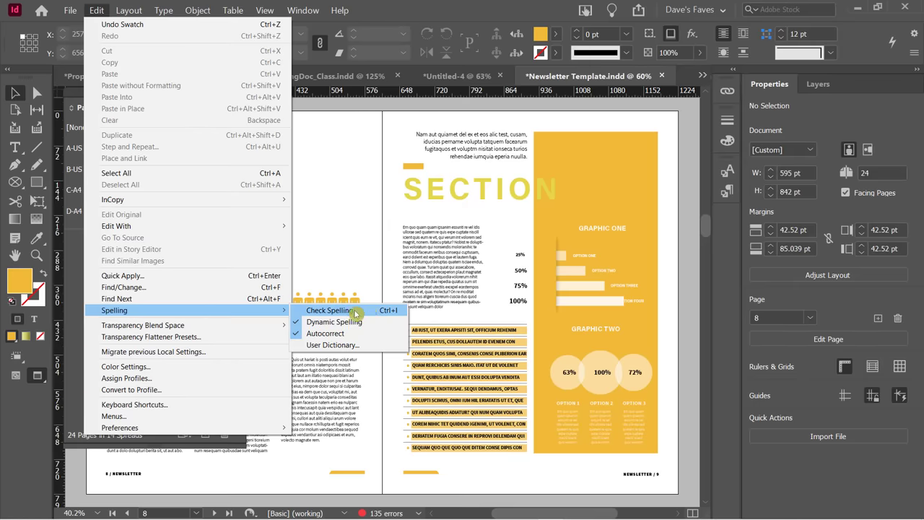
pyautogui.click(330, 310)
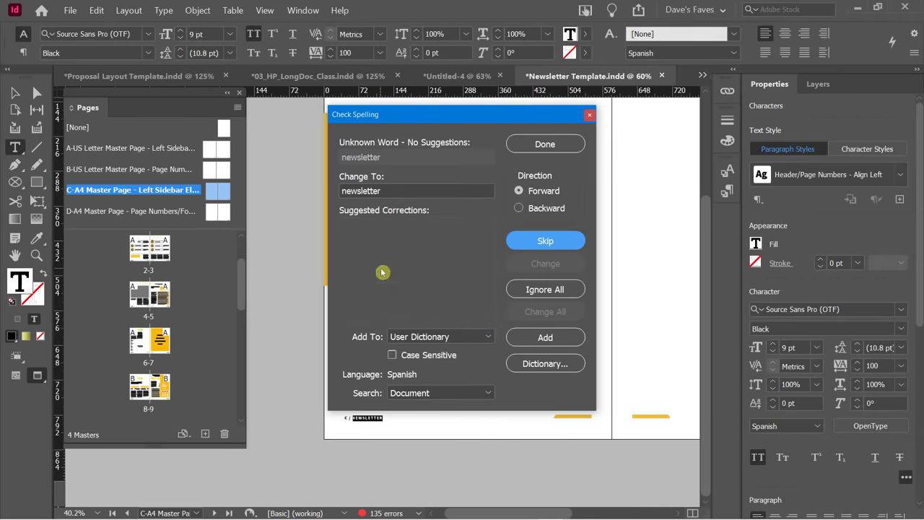
pyautogui.moveTo(439, 116); pyautogui.dragTo(435, 110)
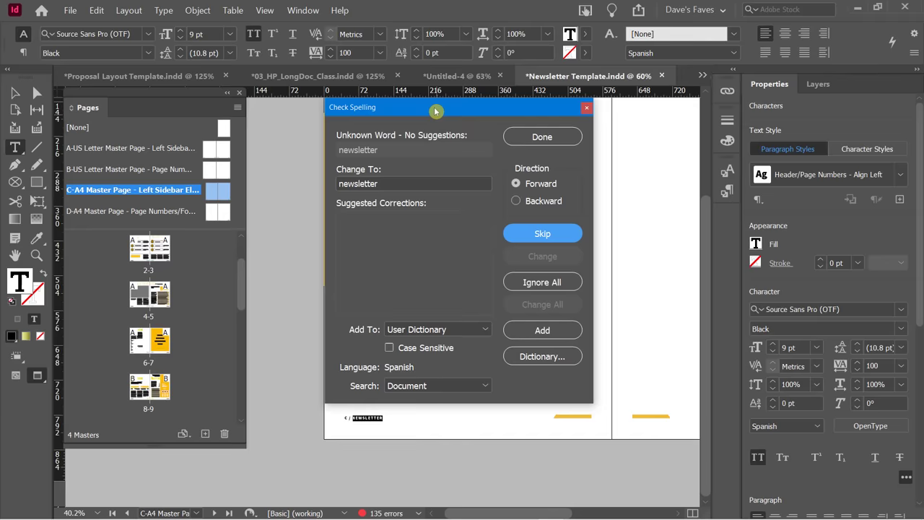
pyautogui.click(511, 136)
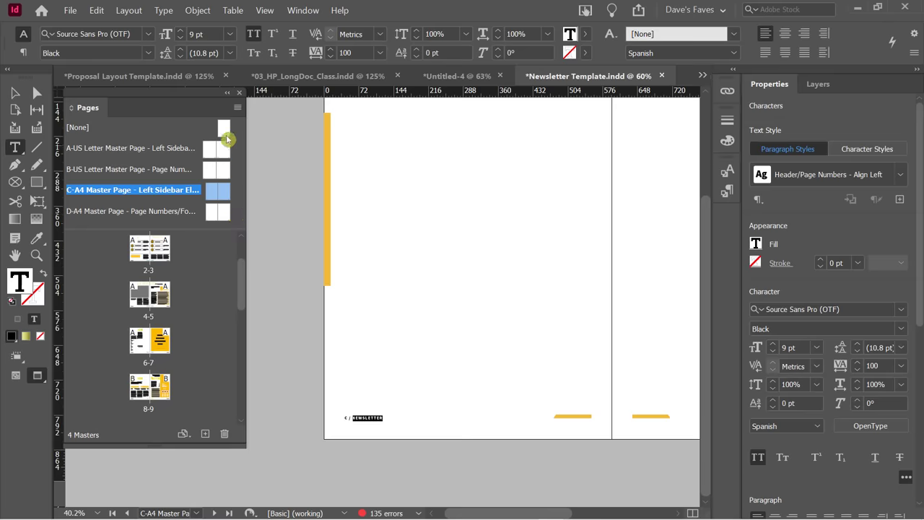
# Close the Edit menu without choosing a command and scroll through the spread.
pyautogui.click(93, 11)
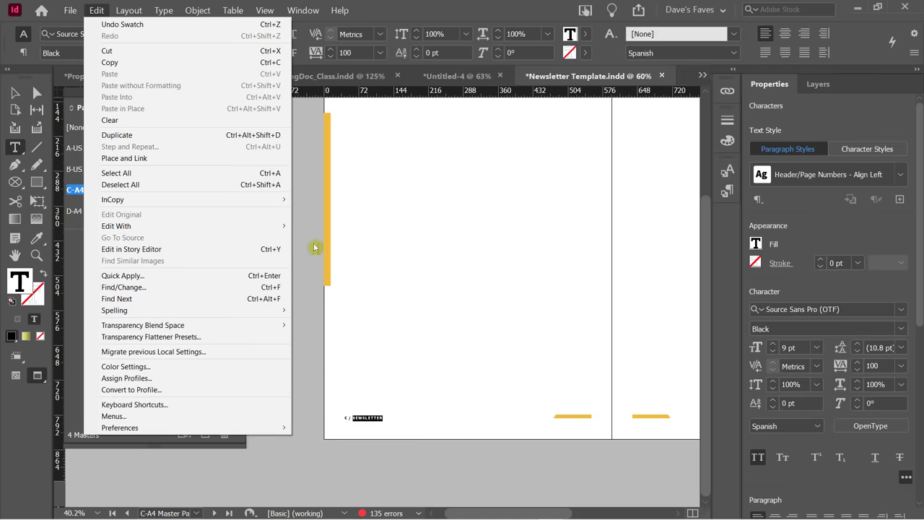
pyautogui.click(389, 14)
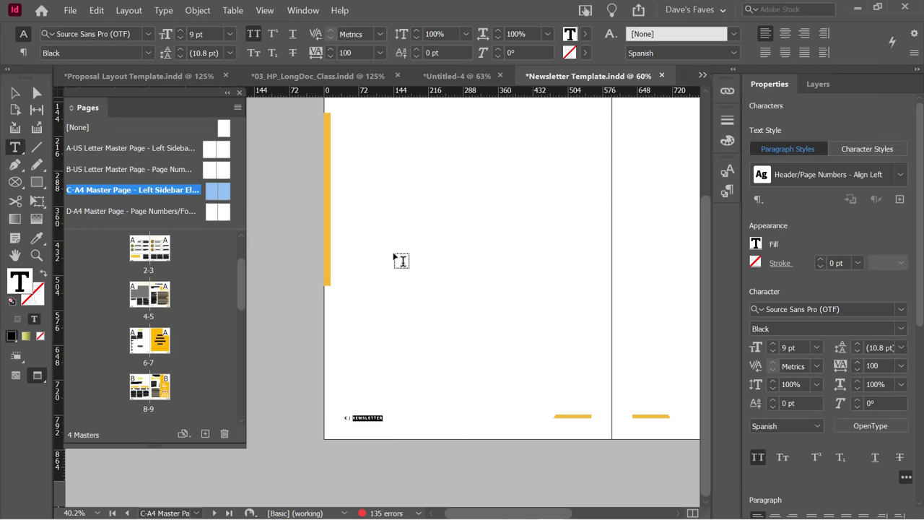
pyautogui.scroll(2, 514, 414)
pyautogui.scroll(2, 515, 414)
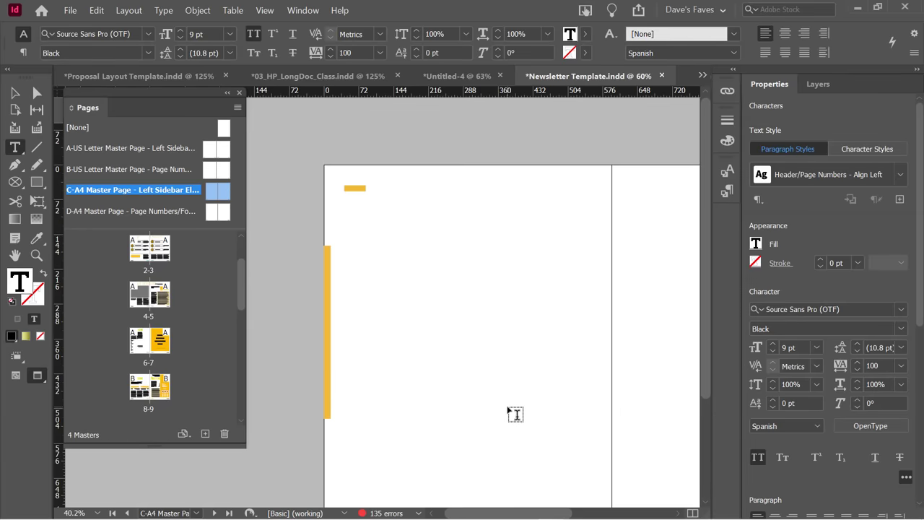
pyautogui.scroll(-4, 516, 412)
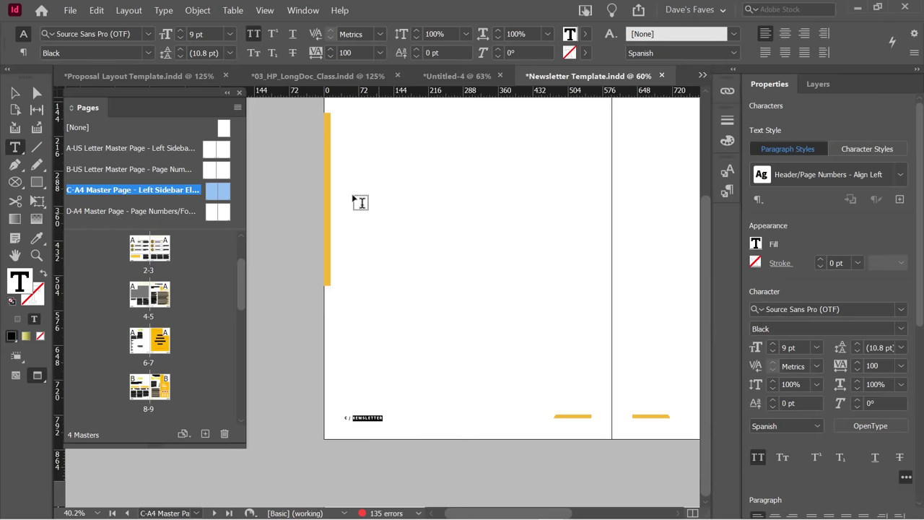
# Switch to 03_HP_LongDoc_Class, fit the page in the window, and move the Pages panel aside.
pyautogui.click(311, 77)
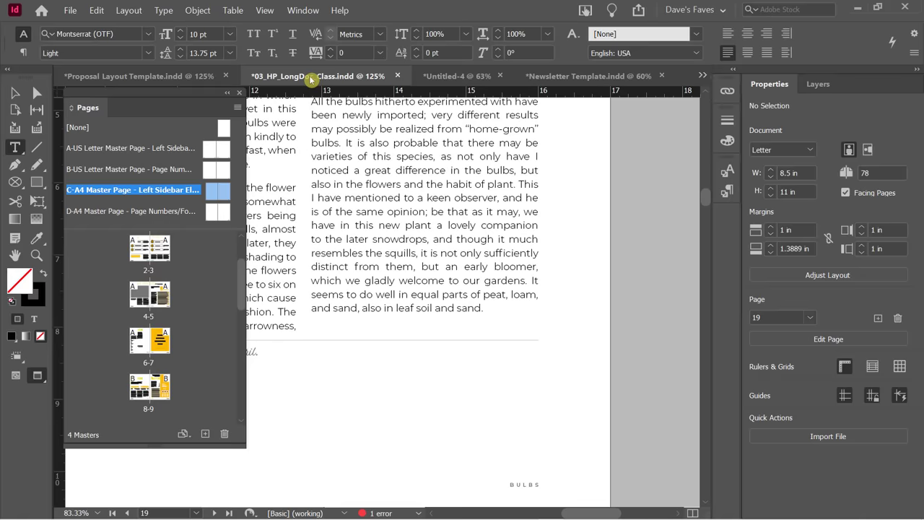
pyautogui.scroll(10, 438, 309)
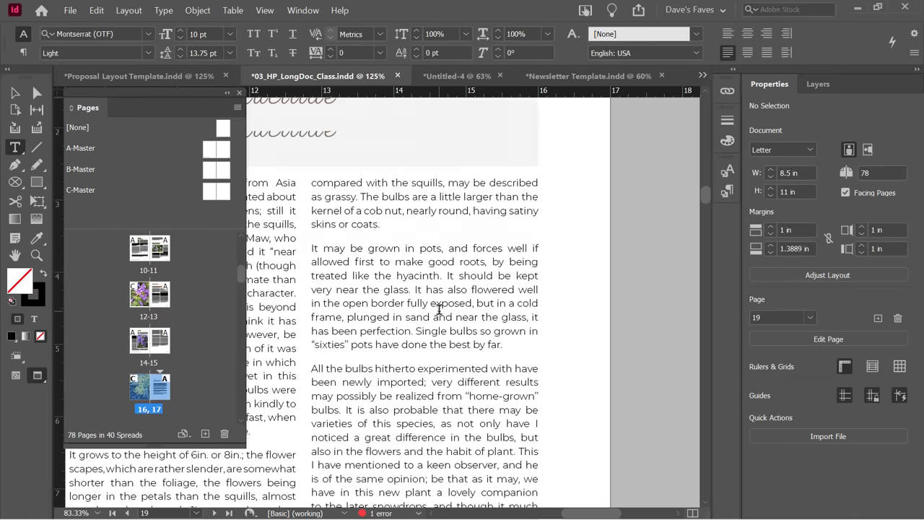
pyautogui.scroll(3, 456, 322)
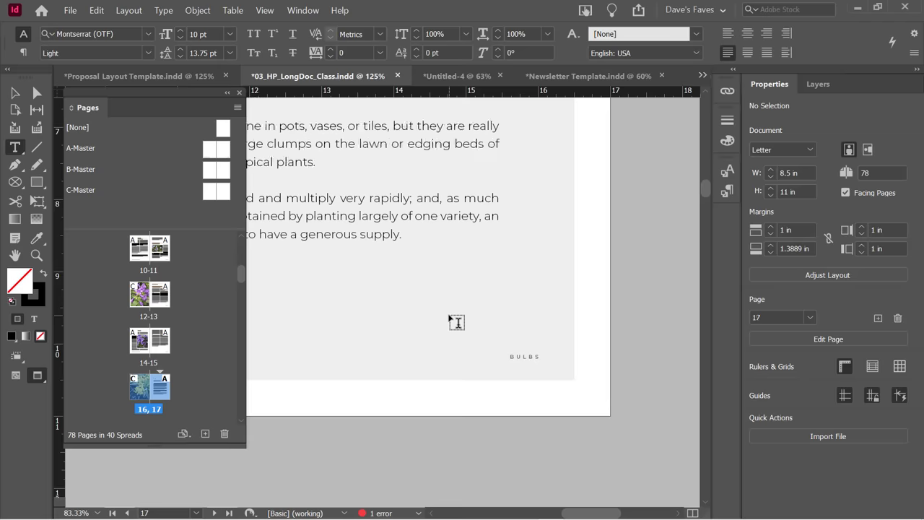
pyautogui.hotkey('ctrl', '0')
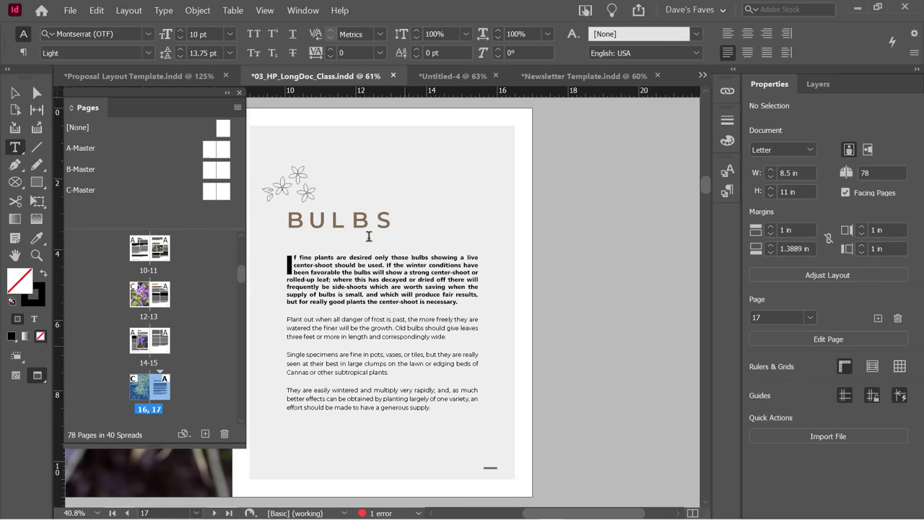
pyautogui.moveTo(152, 93); pyautogui.dragTo(516, 129)
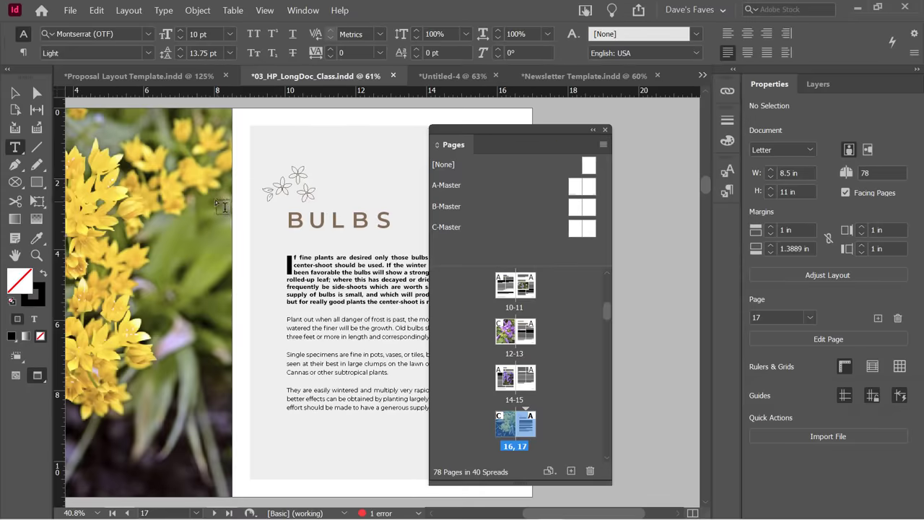
# Select the page 16 flower image and view its Link Info (Bulbs.jpg, 300 PPI, 2588 x 3881).
pyautogui.click(15, 92)
pyautogui.hscroll(-5, 197, 202)
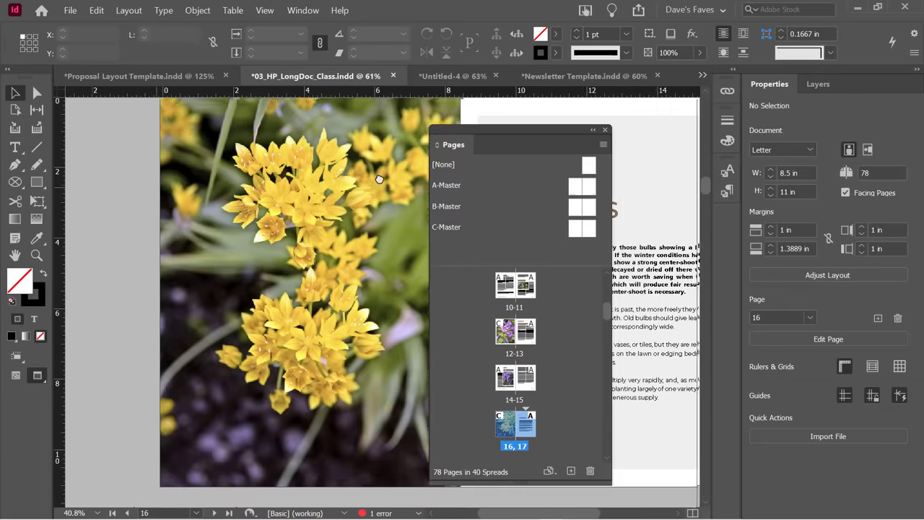
pyautogui.scroll(1, 166, 191)
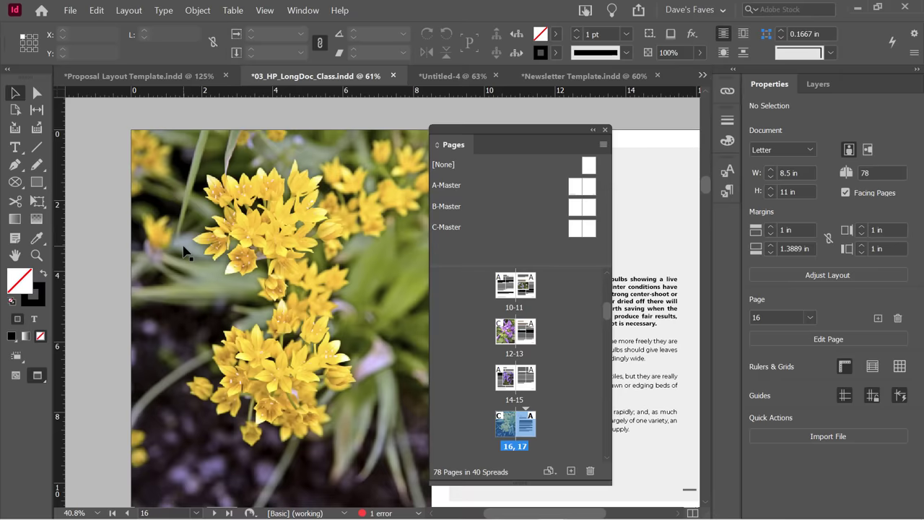
pyautogui.click(206, 203)
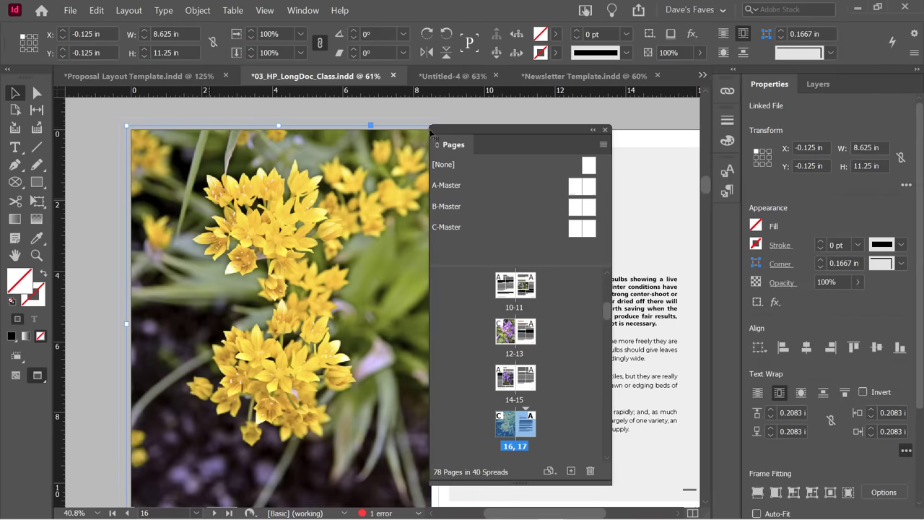
pyautogui.click(726, 91)
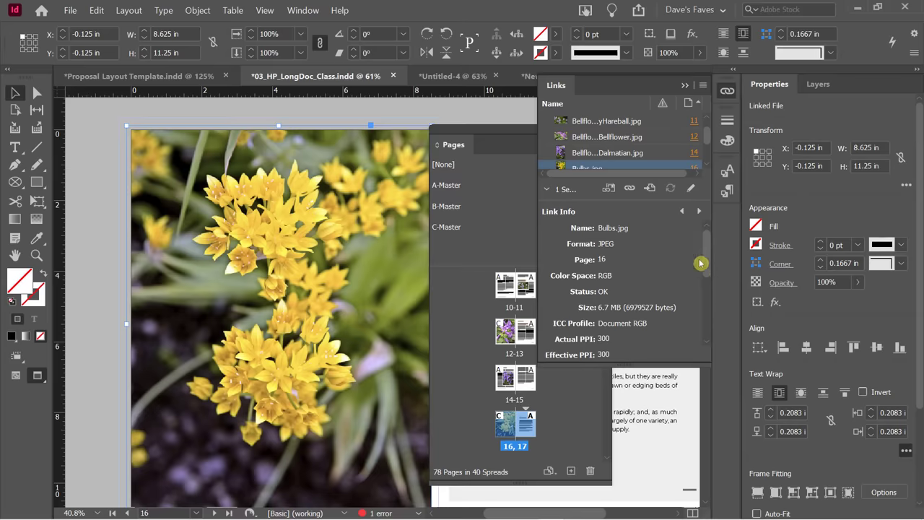
pyautogui.scroll(-3, 709, 247)
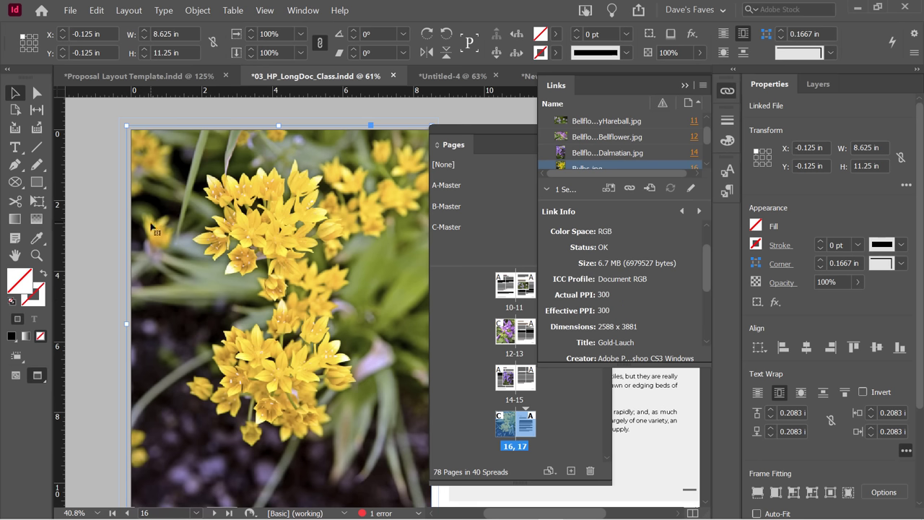
# Set the flower image to Fast Display, then switch it to High Quality Display.
pyautogui.rightClick(166, 169)
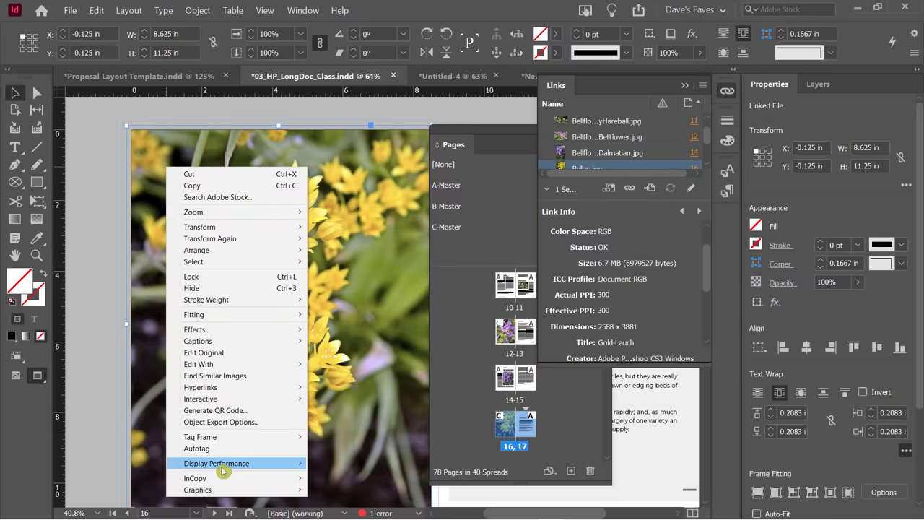
pyautogui.moveTo(222, 467)
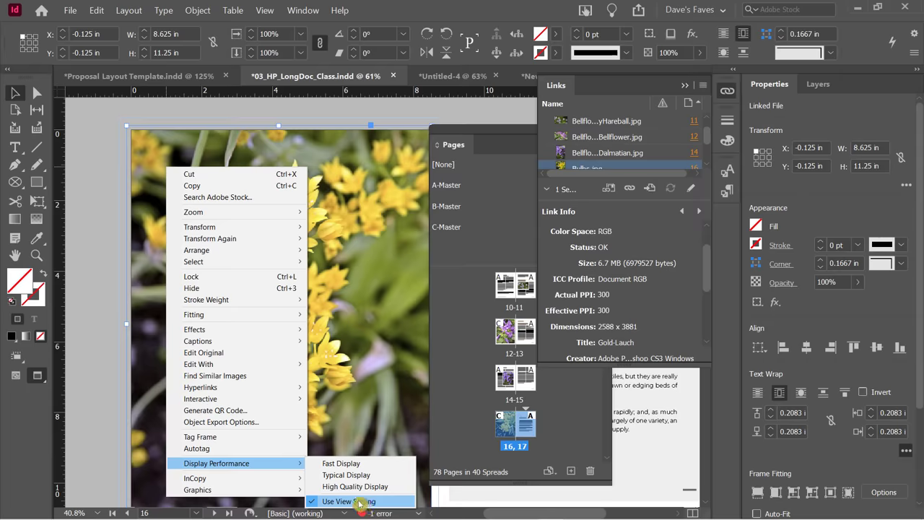
pyautogui.click(341, 463)
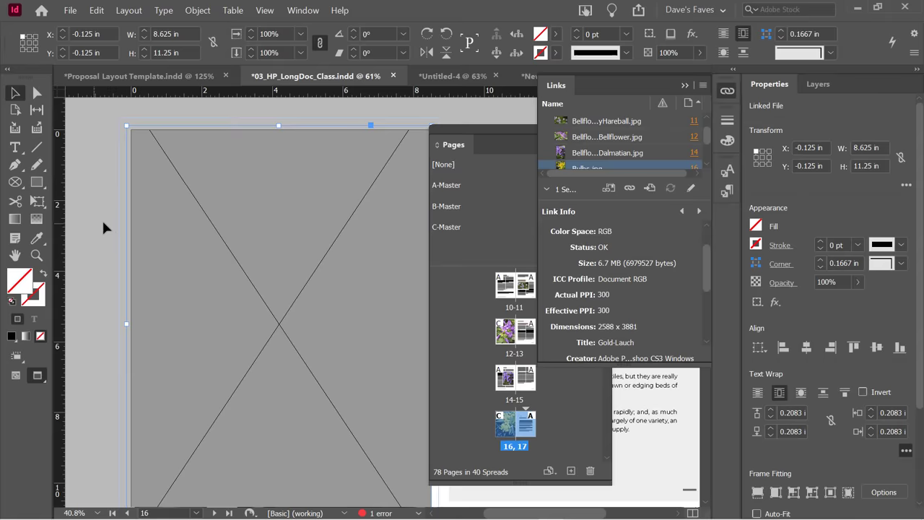
pyautogui.rightClick(184, 177)
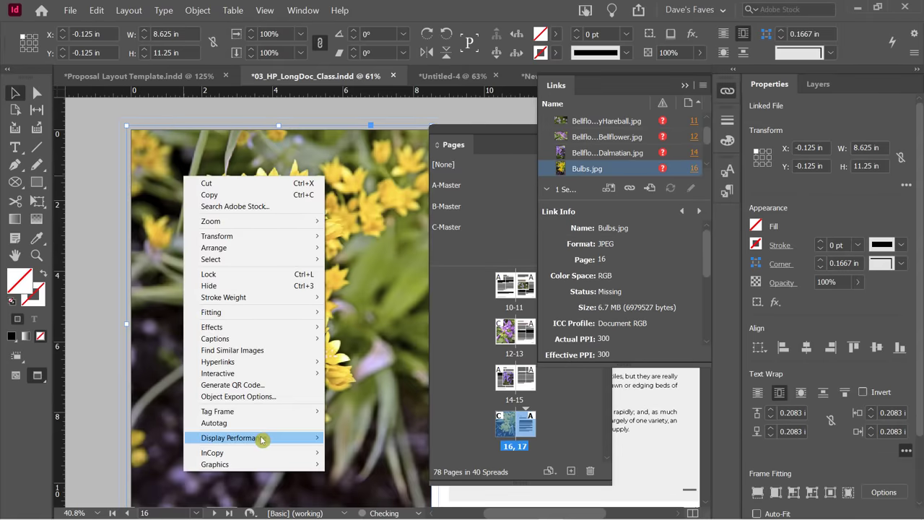
pyautogui.moveTo(261, 440)
pyautogui.click(361, 462)
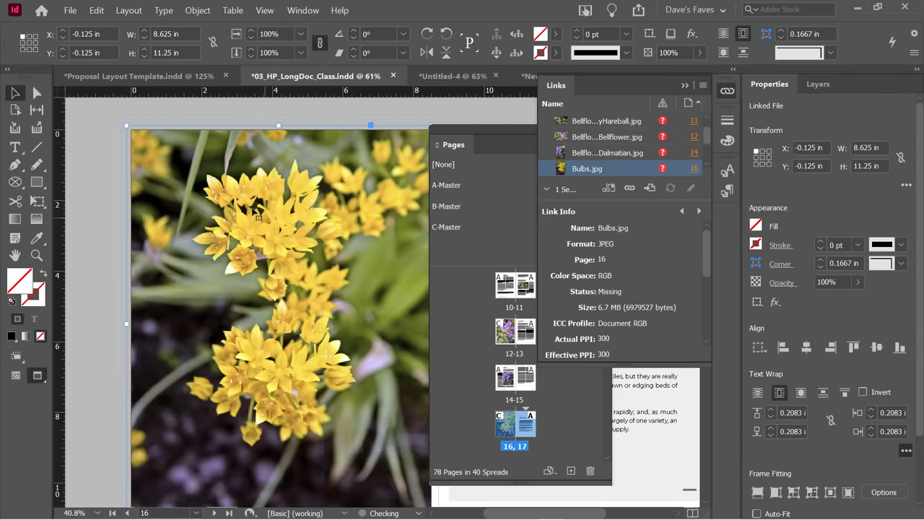
# Apply High Quality Display to the flower image again, then revert it to Fast Display.
pyautogui.rightClick(223, 195)
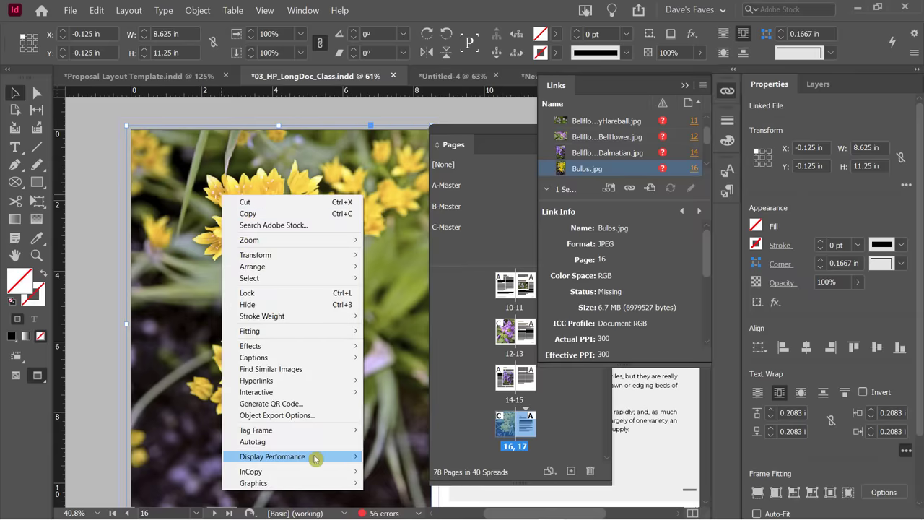
pyautogui.moveTo(315, 459)
pyautogui.click(390, 481)
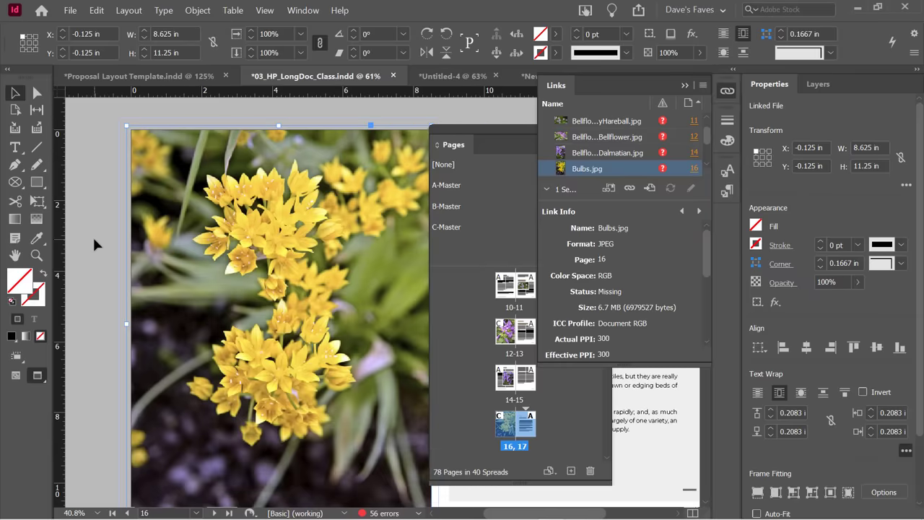
pyautogui.rightClick(185, 192)
pyautogui.moveTo(281, 449)
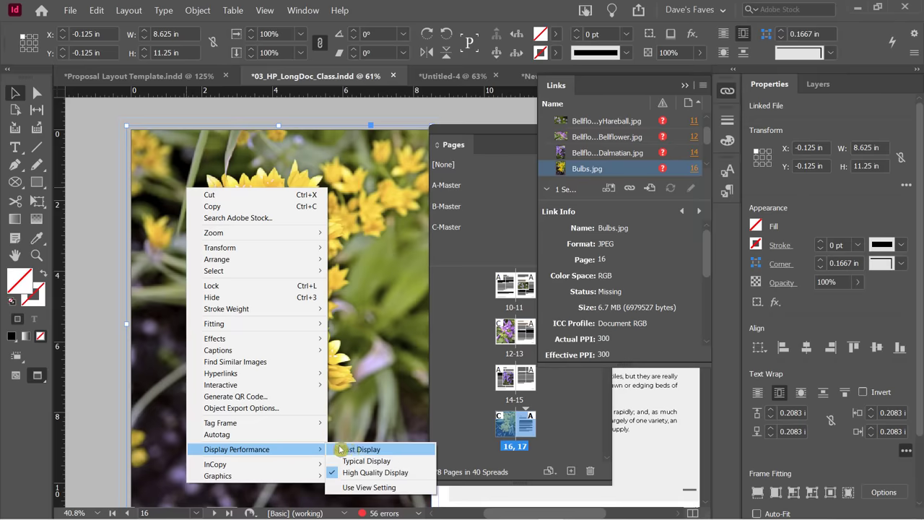
pyautogui.click(340, 449)
# Reselect the placeholder frame and set its display performance to Typical Display.
pyautogui.click(87, 212)
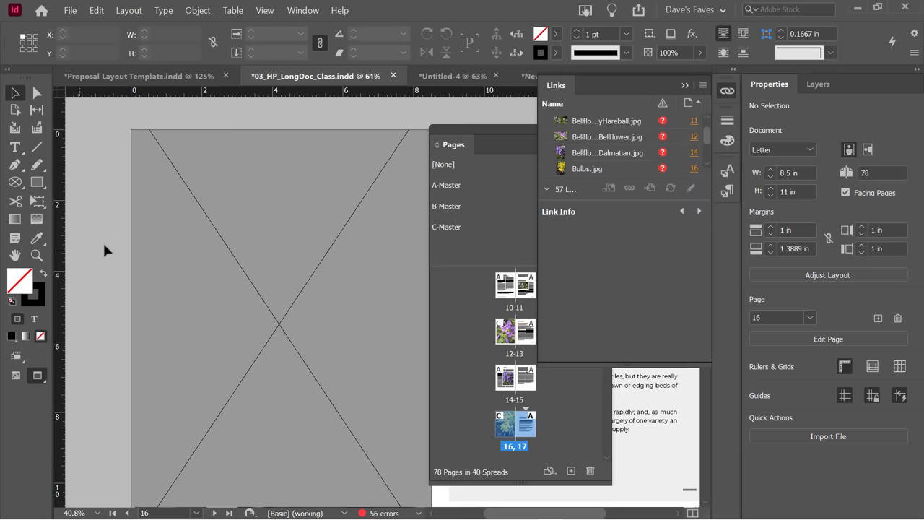
pyautogui.rightClick(168, 215)
pyautogui.click(174, 382)
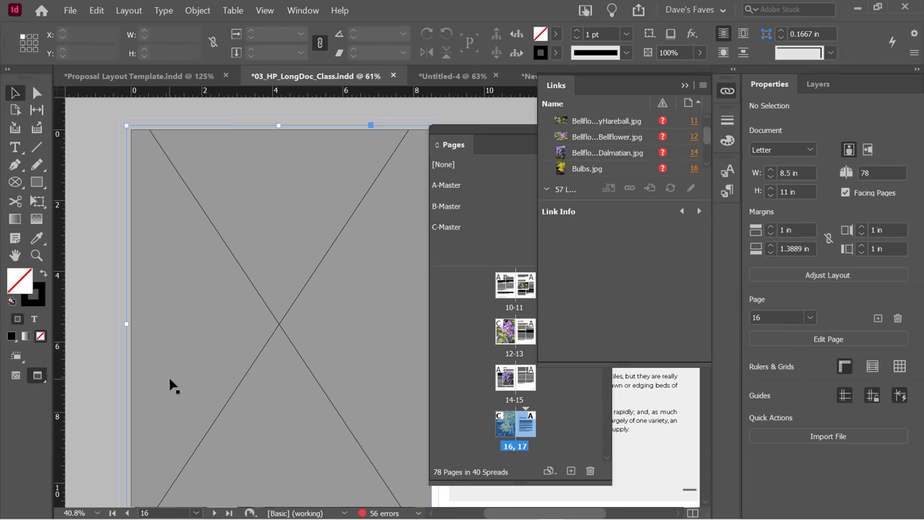
pyautogui.rightClick(173, 367)
pyautogui.moveTo(289, 335)
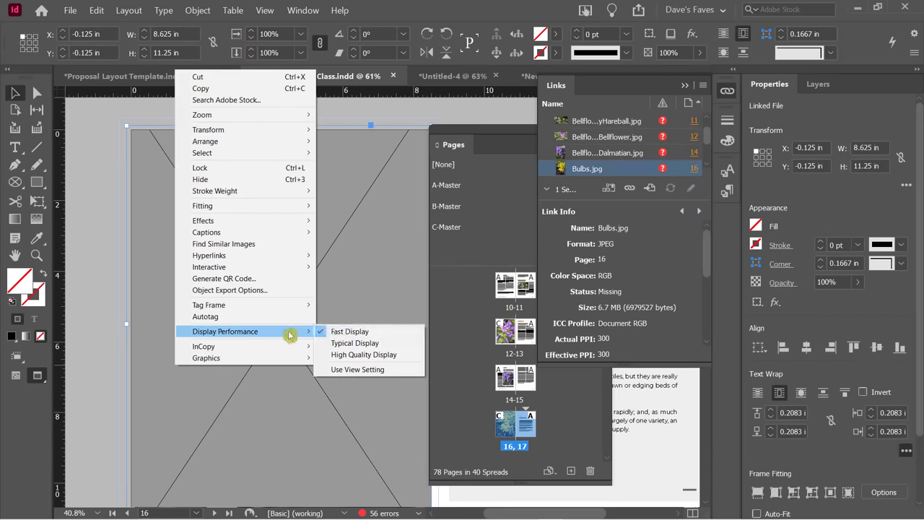
pyautogui.click(368, 343)
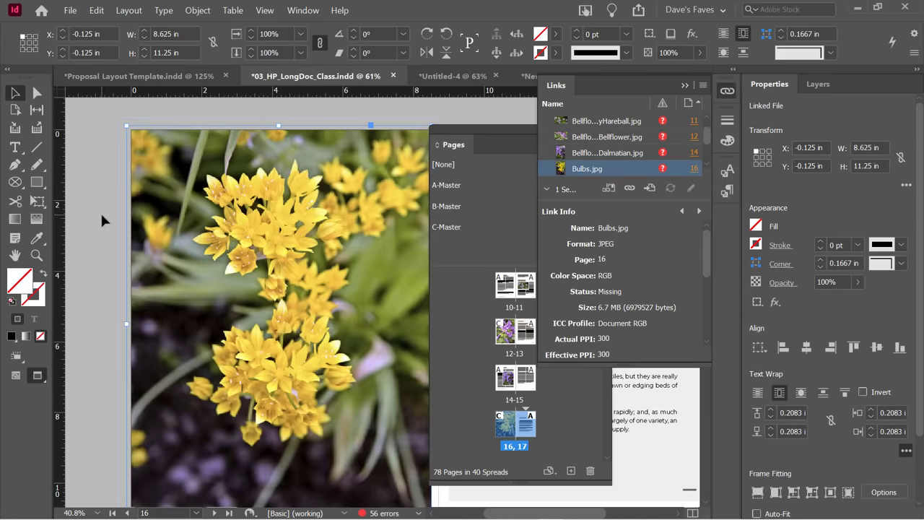
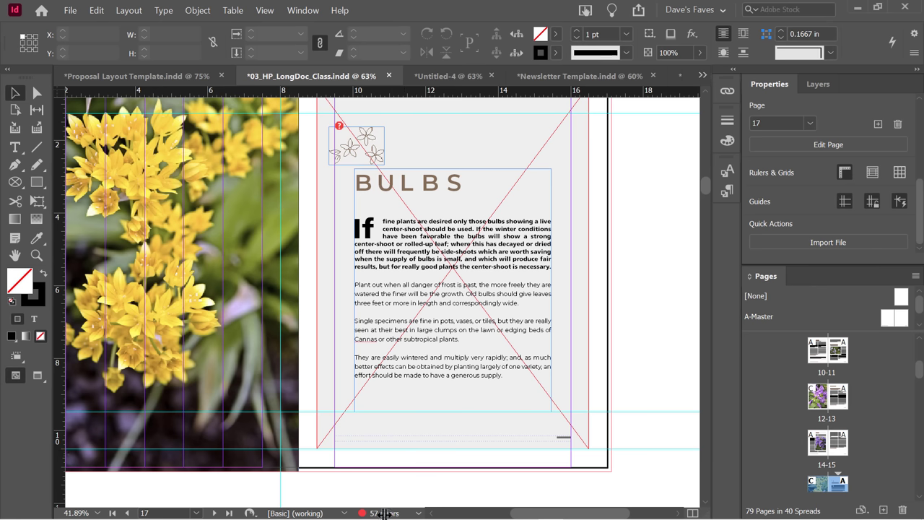
# Review the 57 preflight errors, expanding the list of missing linked files, then close the report.
pyautogui.doubleClick(380, 513)
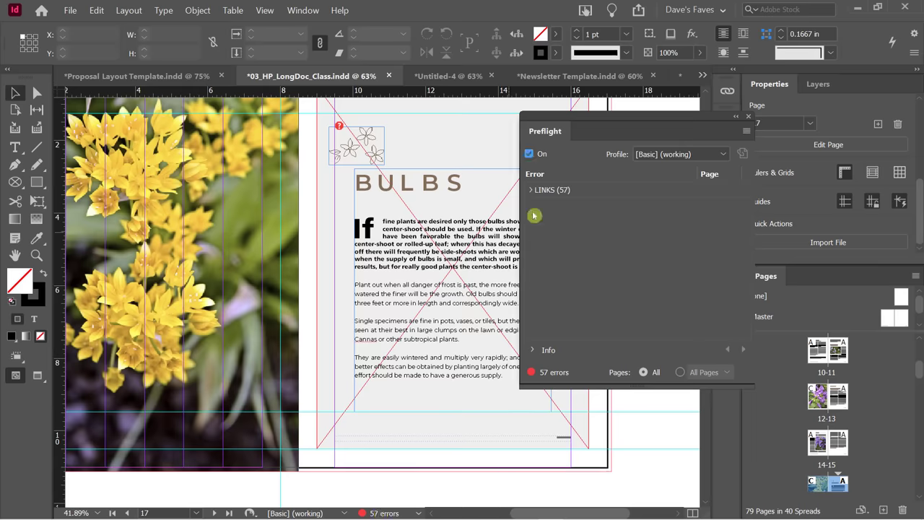
pyautogui.moveTo(565, 119); pyautogui.dragTo(433, 119)
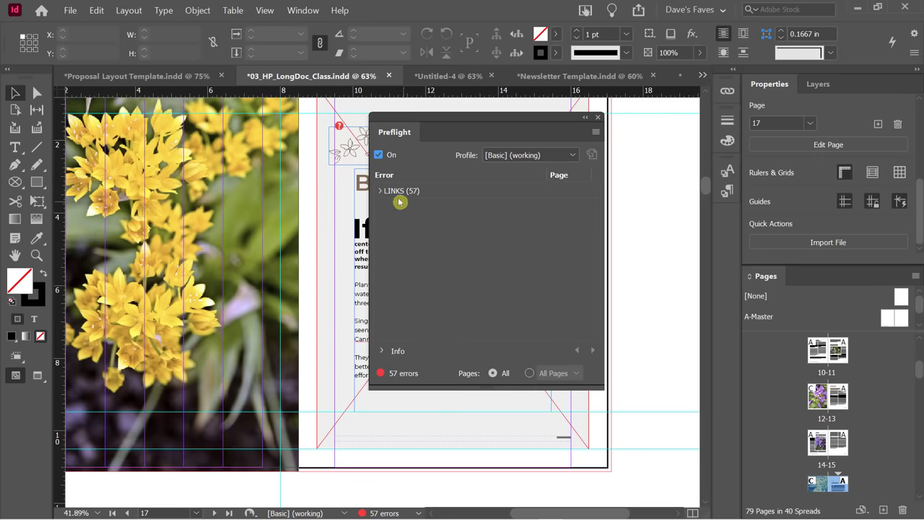
pyautogui.click(380, 191)
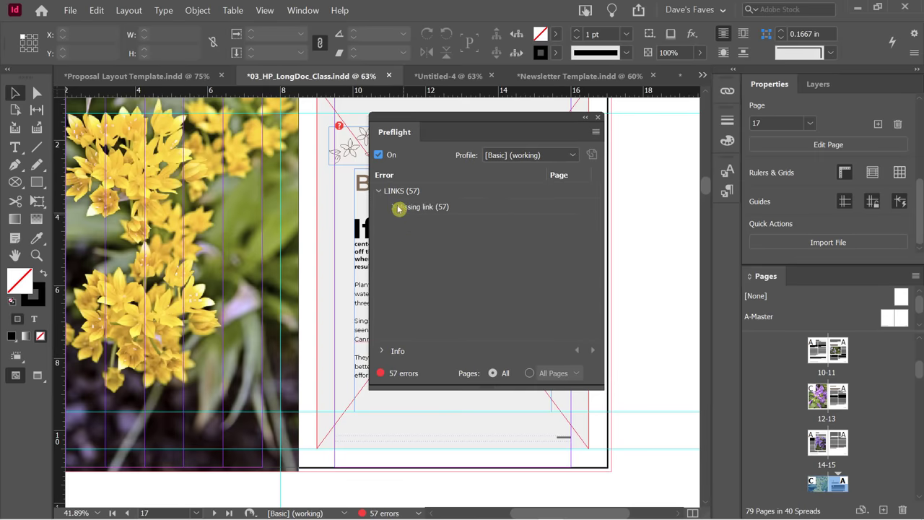
pyautogui.click(392, 207)
pyautogui.scroll(-5, 439, 268)
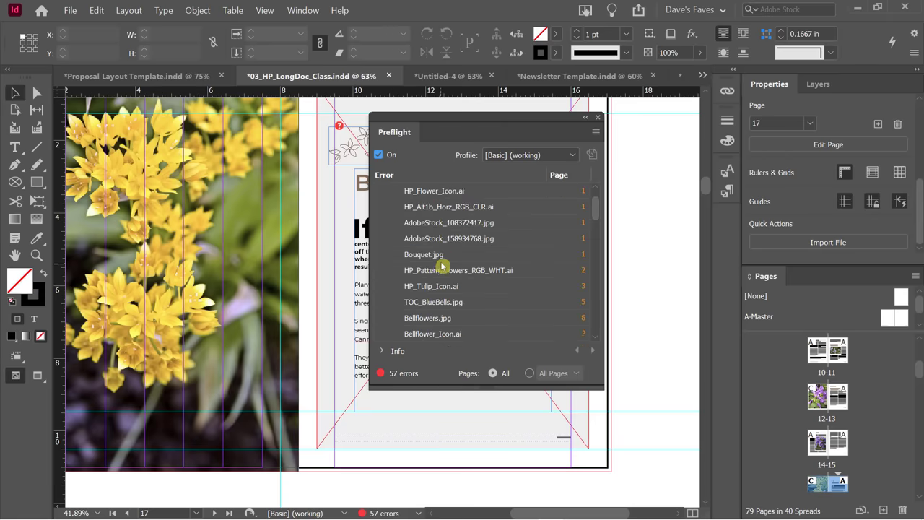
pyautogui.scroll(-4, 446, 272)
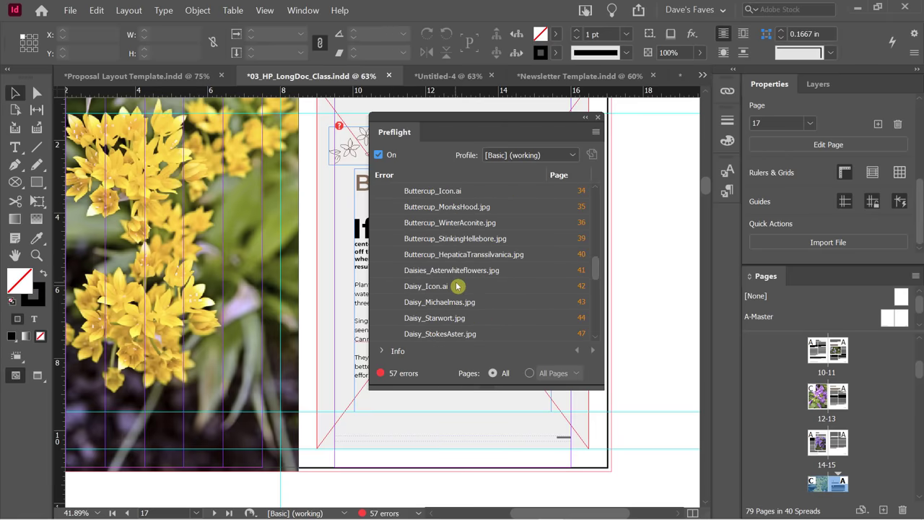
pyautogui.scroll(6, 456, 286)
pyautogui.scroll(5, 459, 282)
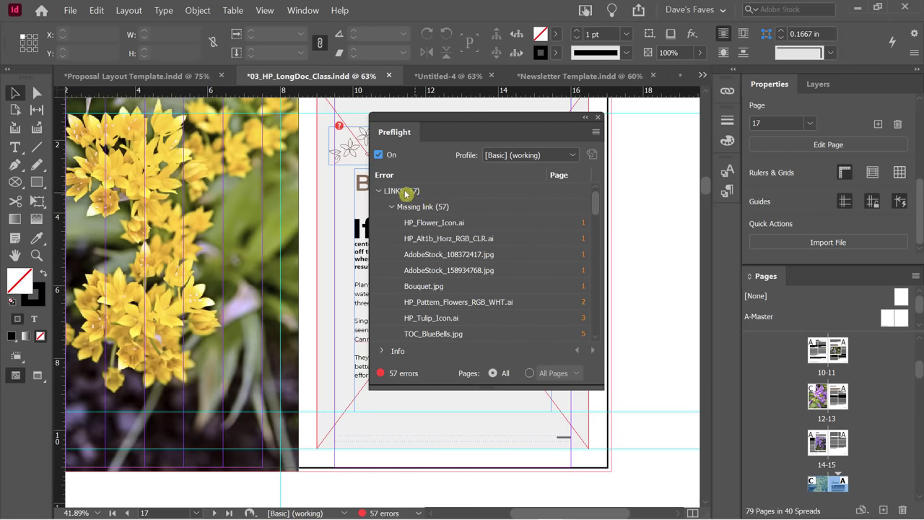
pyautogui.click(393, 209)
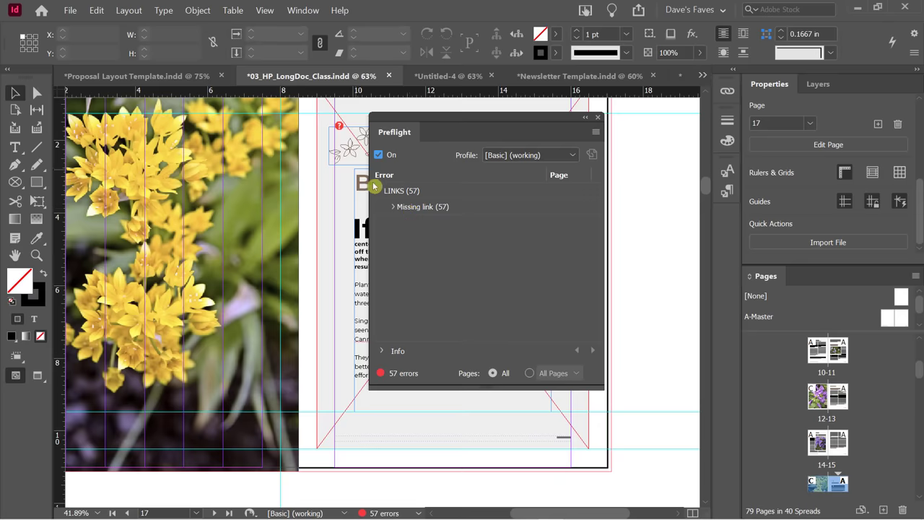
pyautogui.click(392, 208)
pyautogui.click(392, 209)
pyautogui.click(597, 117)
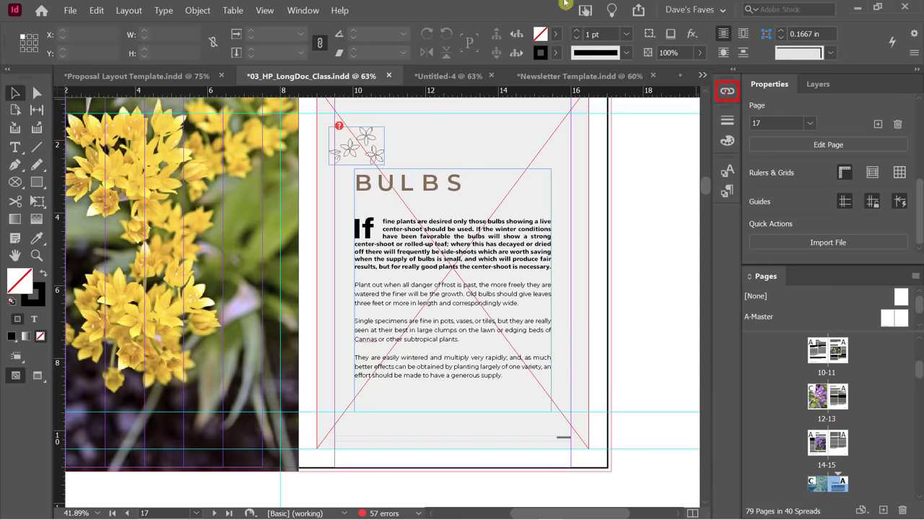
# Show the Links panel and select Bouquet.jpg to see its Missing link info.
pyautogui.click(303, 10)
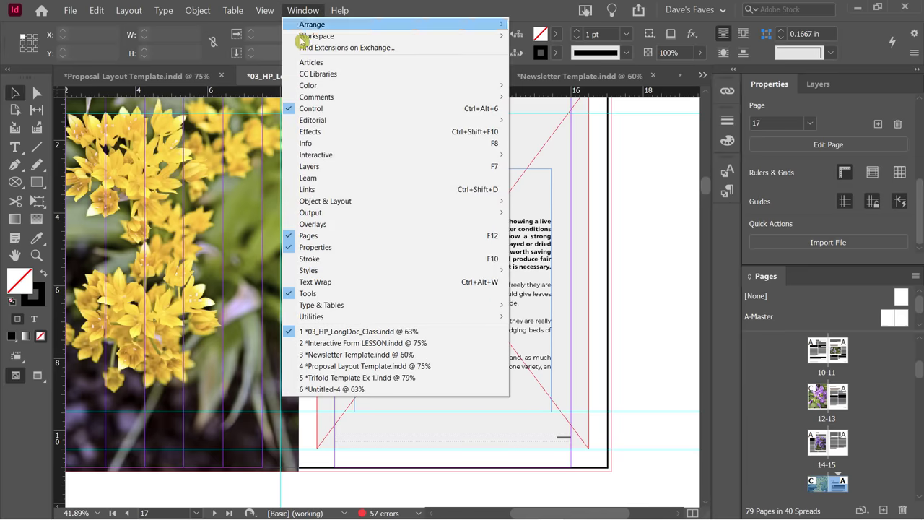
pyautogui.click(338, 190)
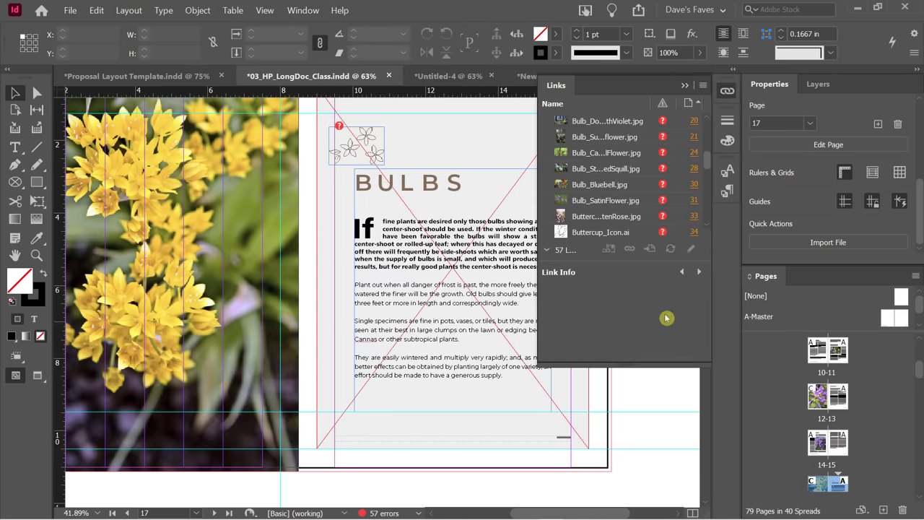
pyautogui.scroll(10, 635, 215)
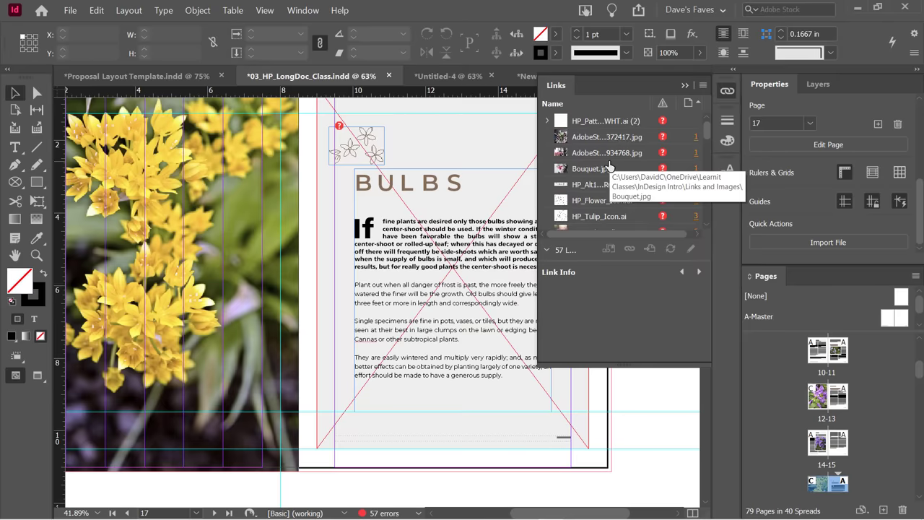
pyautogui.scroll(-1, 611, 156)
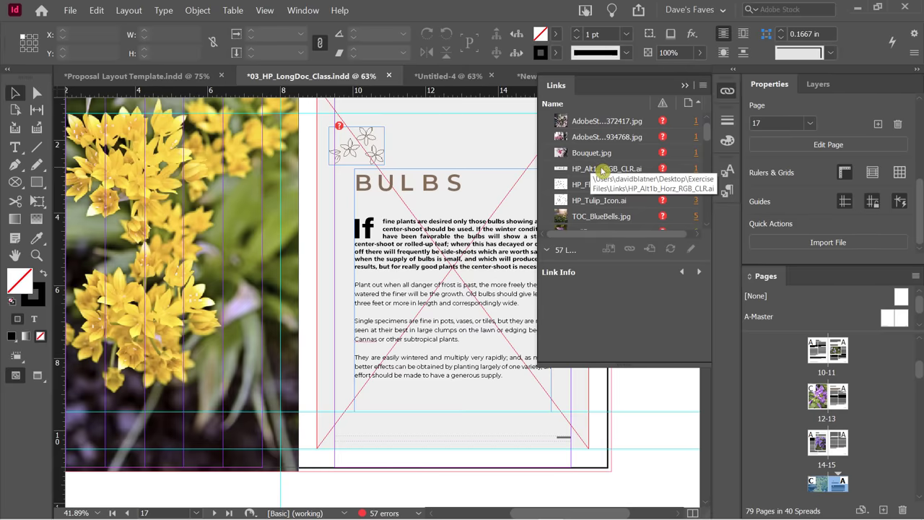
pyautogui.click(602, 170)
pyautogui.click(594, 154)
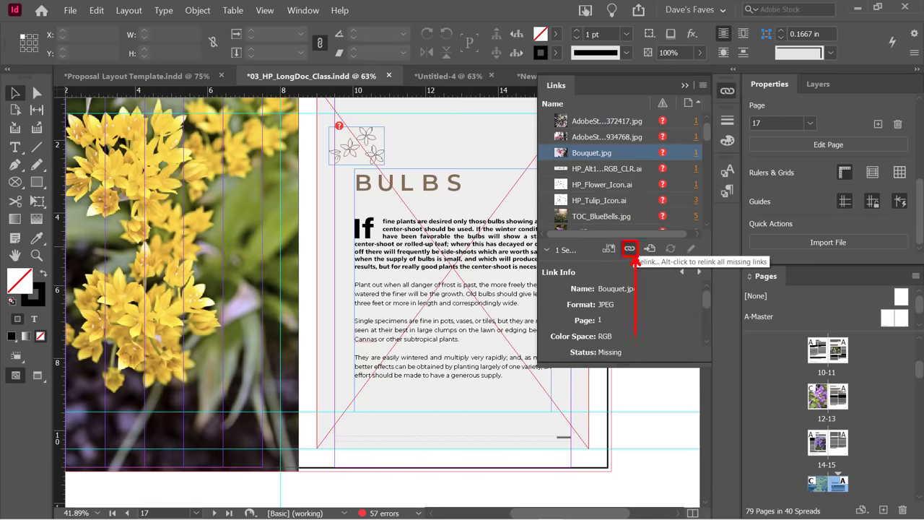
# Start relinking Bouquet.jpg with folder search for missing links on and Show Import Options off.
pyautogui.click(630, 249)
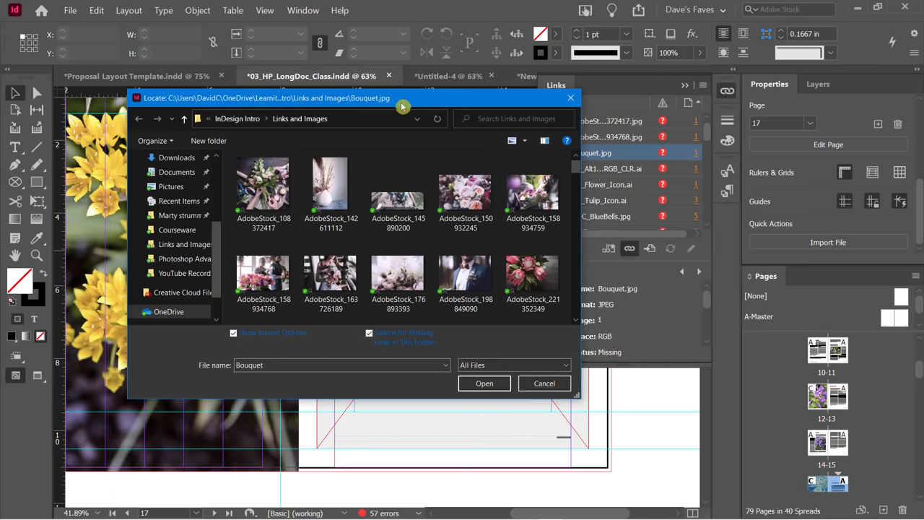
pyautogui.moveTo(399, 104); pyautogui.dragTo(463, 86)
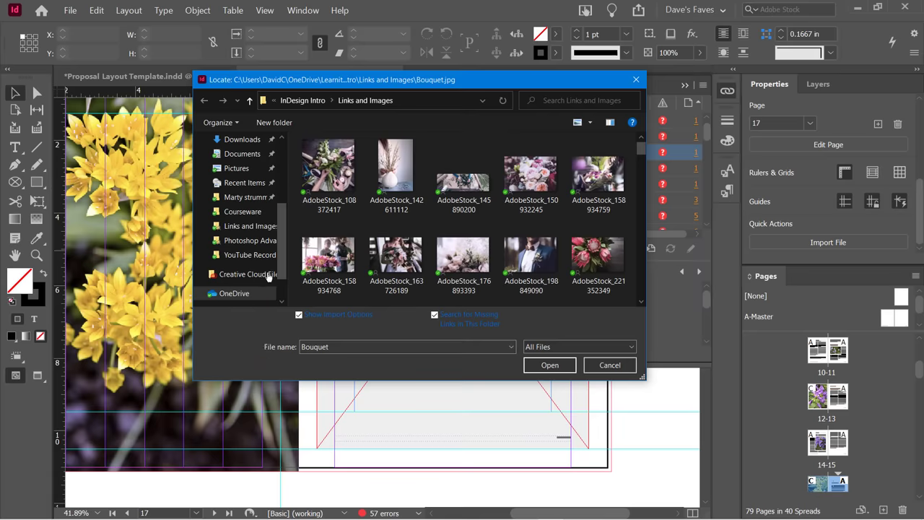
pyautogui.click(306, 336)
pyautogui.click(298, 316)
pyautogui.click(298, 318)
pyautogui.moveTo(497, 86); pyautogui.dragTo(421, 76)
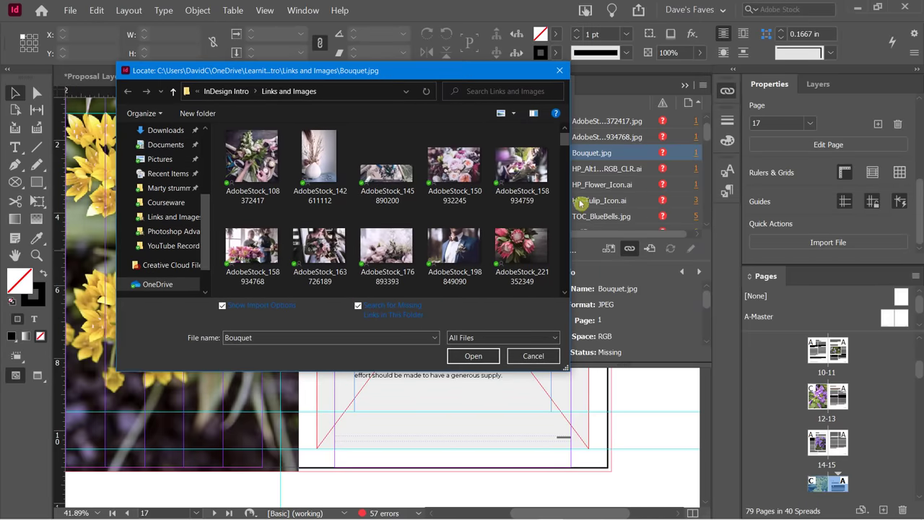
pyautogui.click(222, 306)
# Pick Bouquet in Links and Images, relinking it along with 56 other missing links.
pyautogui.scroll(-3, 565, 250)
pyautogui.scroll(-3, 565, 250)
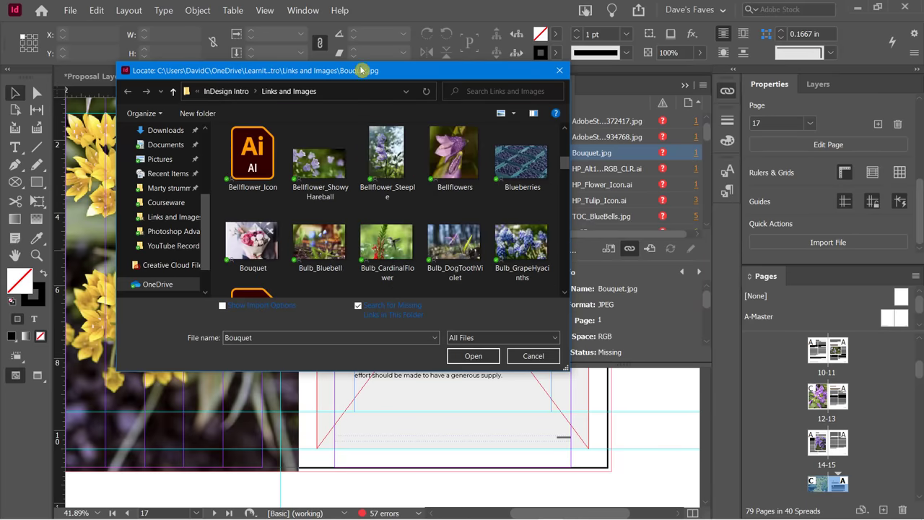
pyautogui.moveTo(361, 70); pyautogui.dragTo(376, 74)
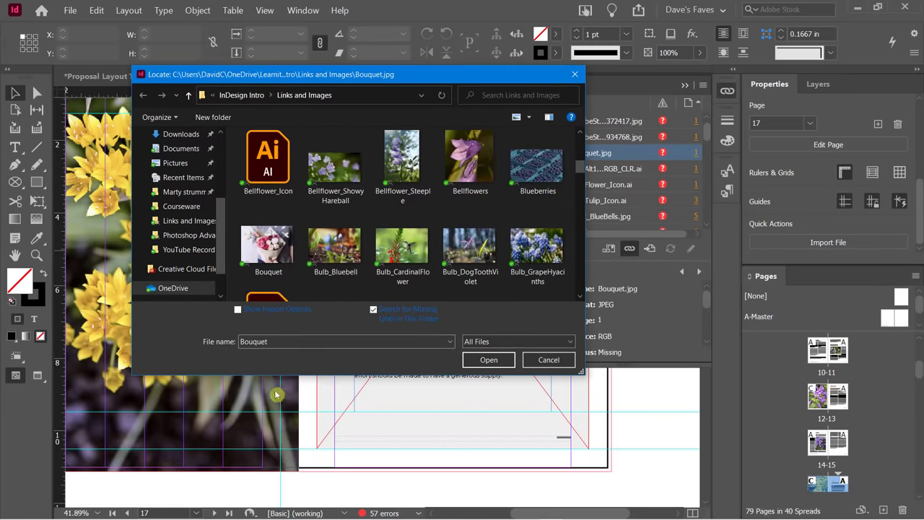
pyautogui.doubleClick(267, 267)
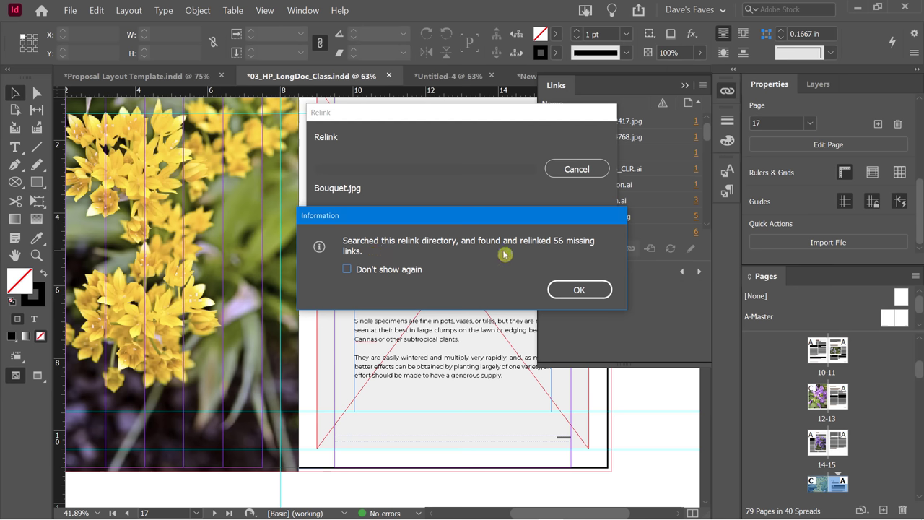
# Dismiss the report of 56 relinked files and bring up the File menu.
pyautogui.click(578, 290)
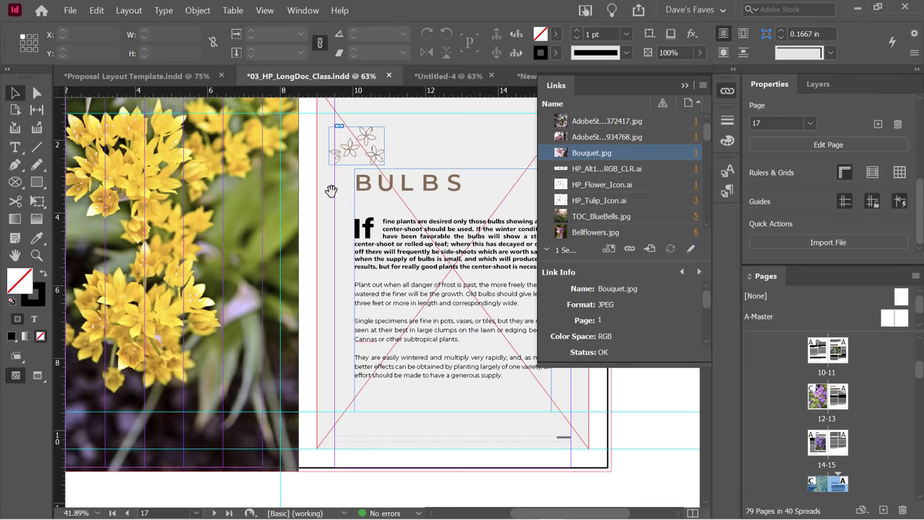
pyautogui.click(70, 11)
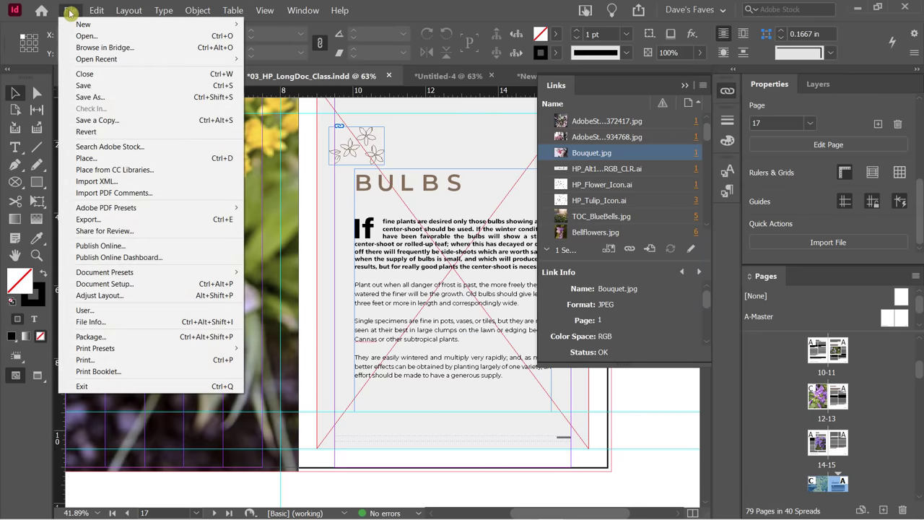
# Export as Adobe PDF (Print) named 'Final HP Doc' in the YouTube Recordings folder.
pyautogui.click(101, 220)
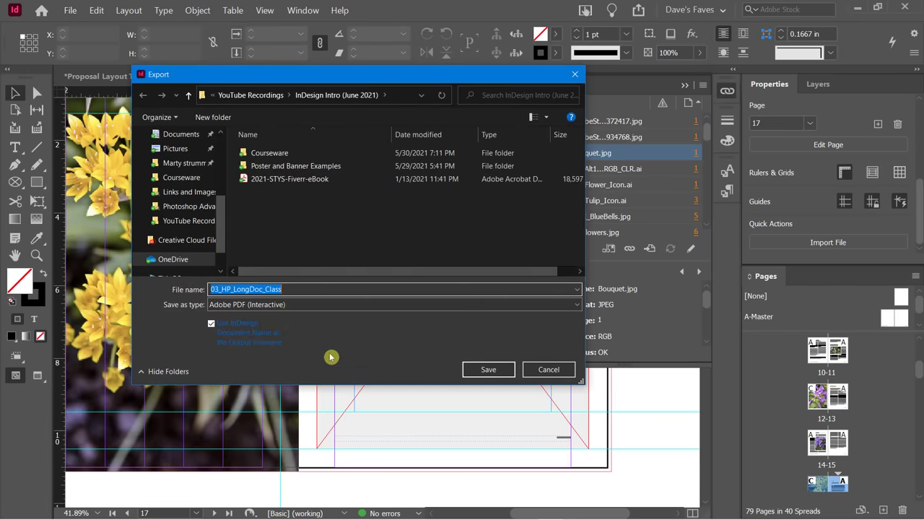
pyautogui.click(243, 94)
pyautogui.click(285, 305)
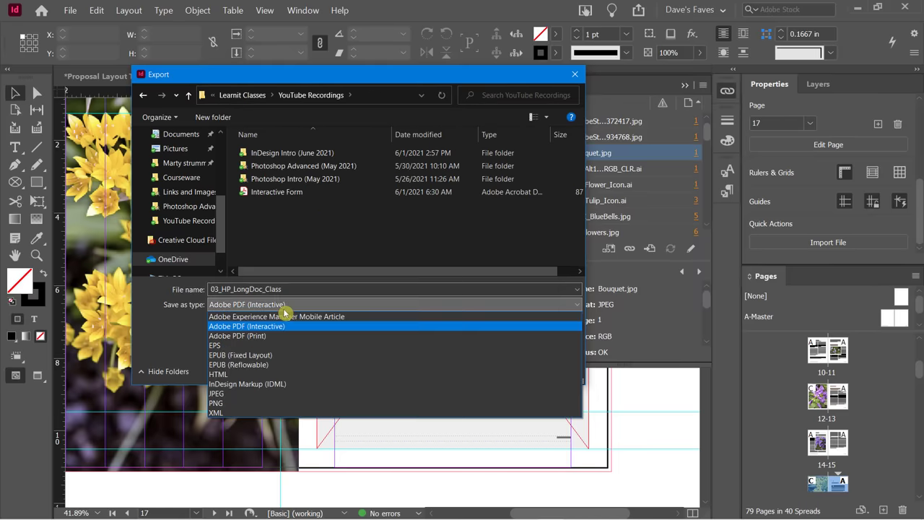
pyautogui.click(263, 336)
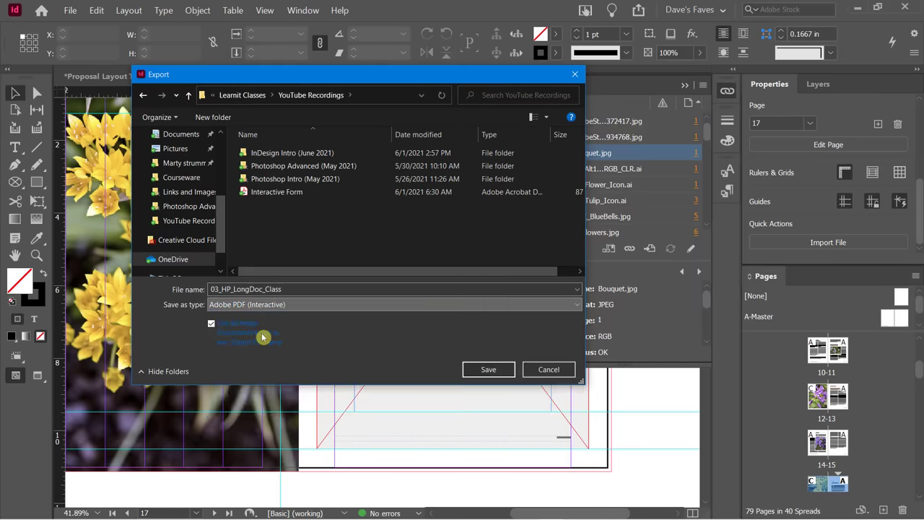
pyautogui.doubleClick(223, 290)
pyautogui.write('Final H')
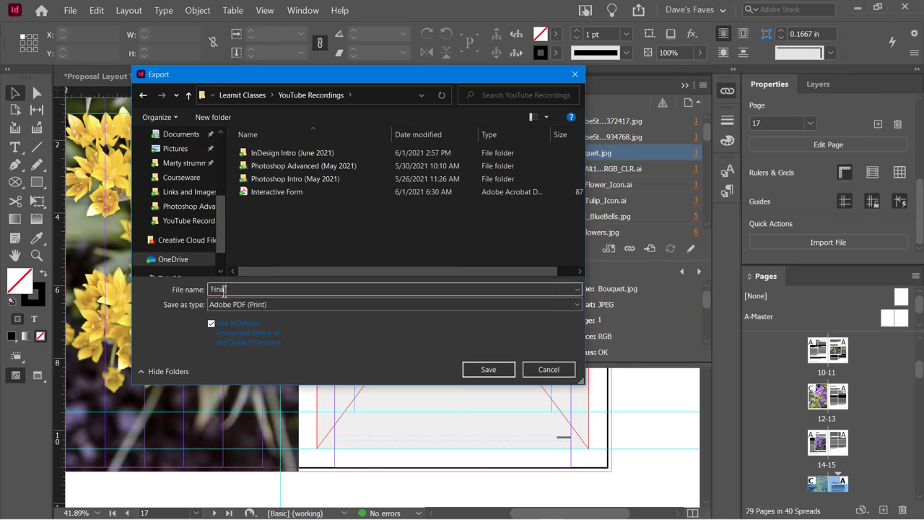
pyautogui.write('P Doc')
pyautogui.click(473, 369)
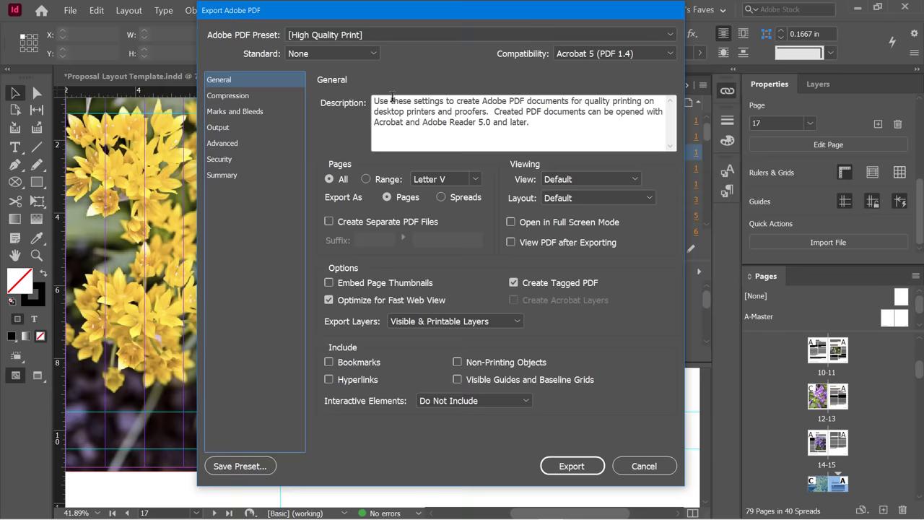
pyautogui.click(602, 57)
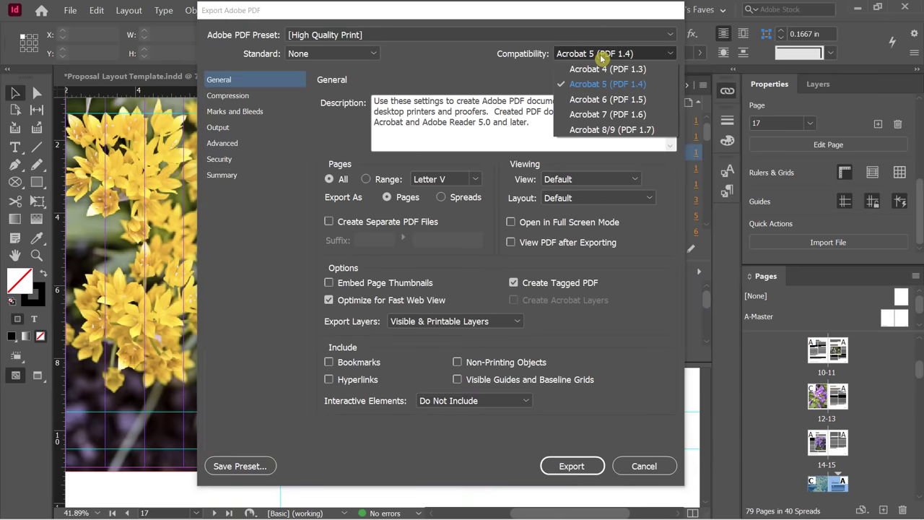
pyautogui.click(599, 131)
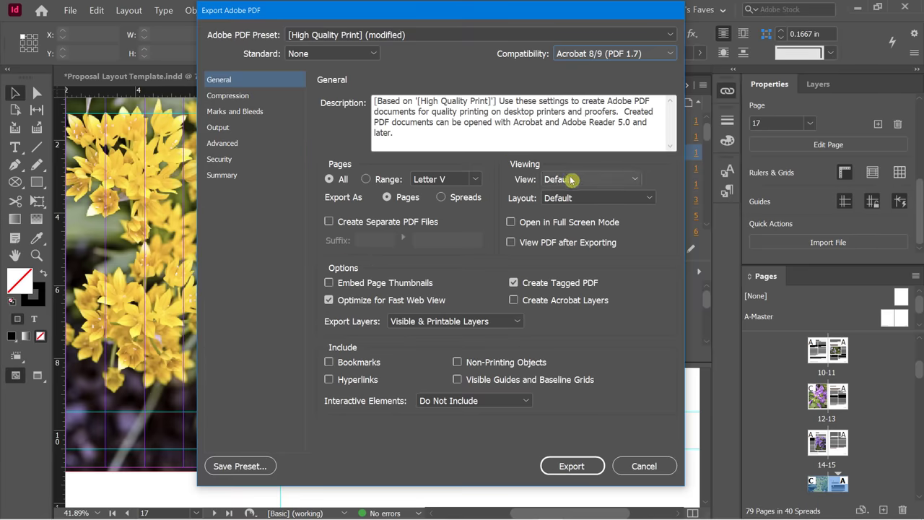
pyautogui.click(570, 181)
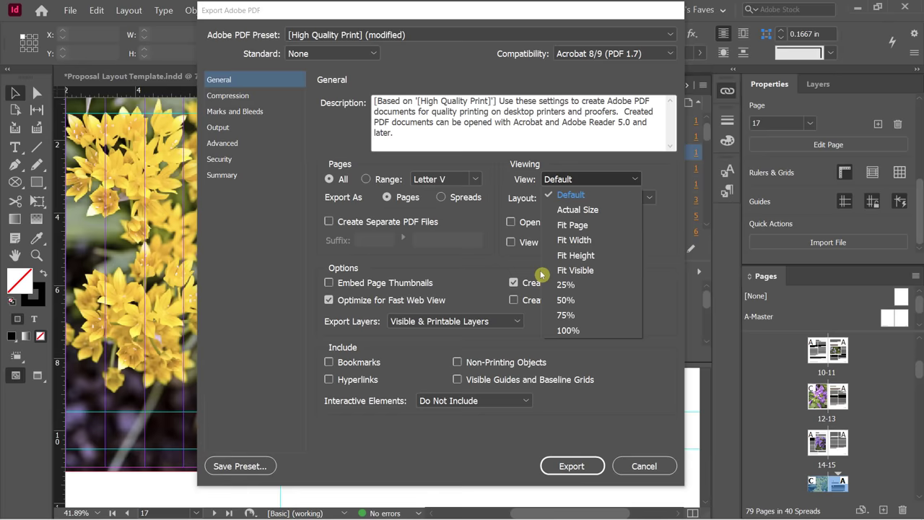
pyautogui.click(498, 219)
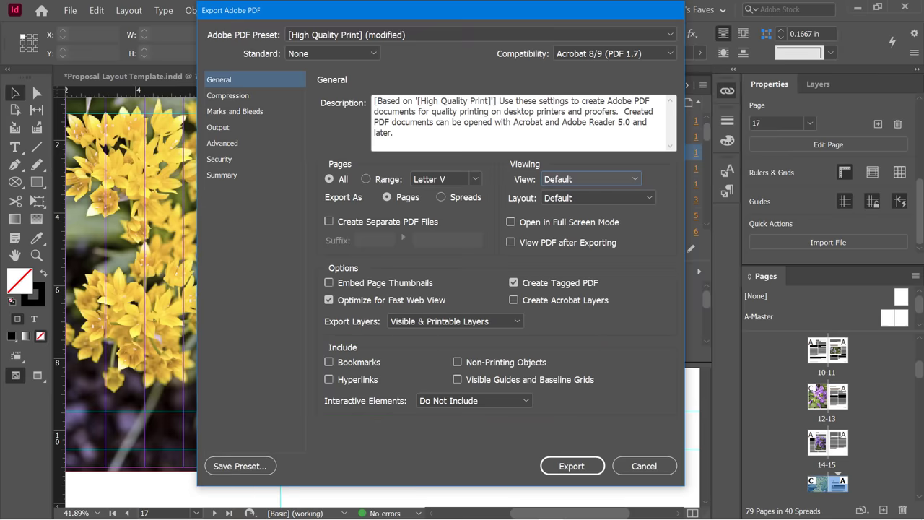
# Keep colour image compression at 300 ppi bicubic, Automatic (JPEG), Maximum quality.
pyautogui.click(231, 97)
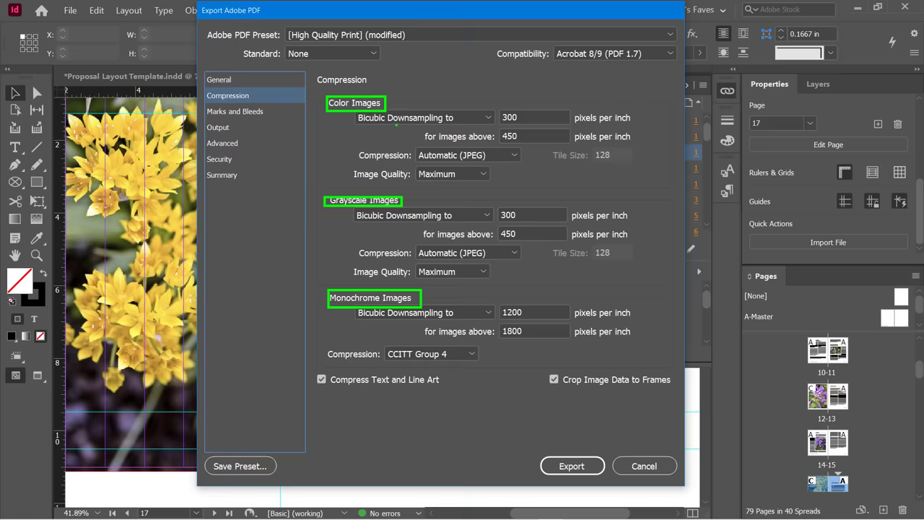
pyautogui.click(423, 118)
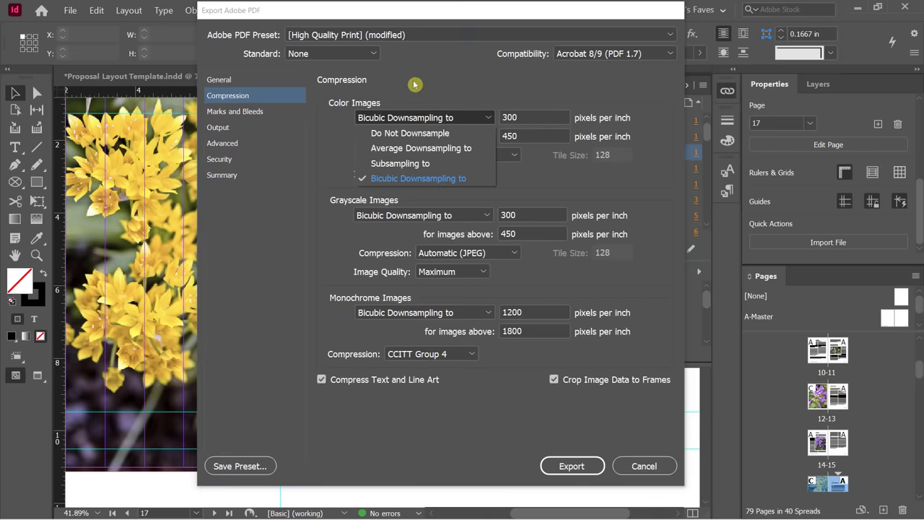
pyautogui.click(415, 84)
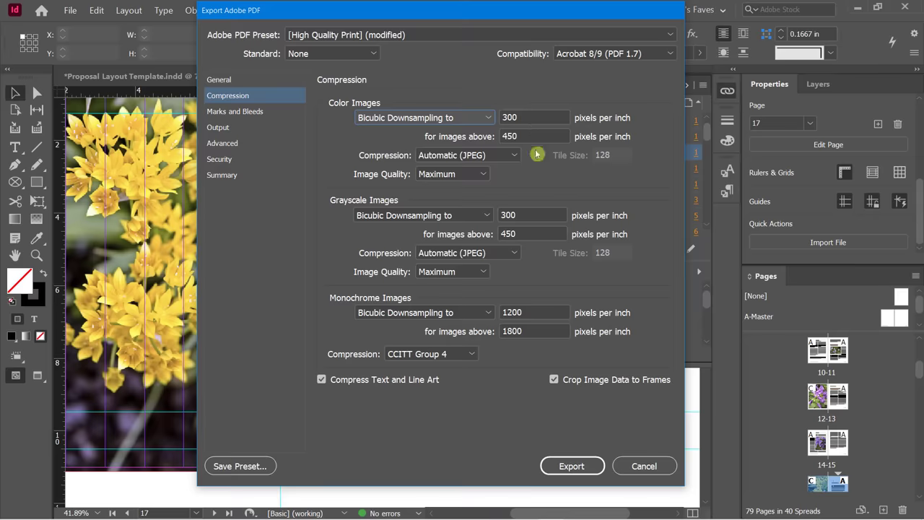
pyautogui.click(425, 156)
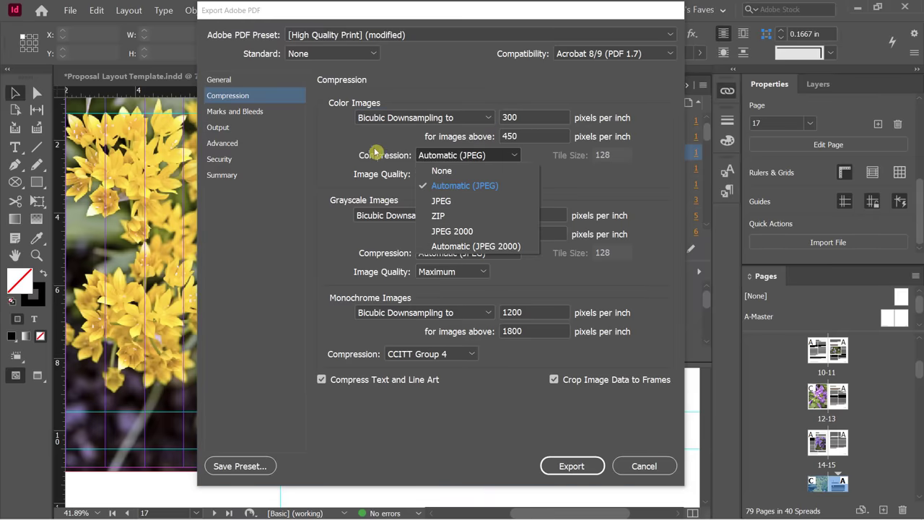
pyautogui.click(349, 149)
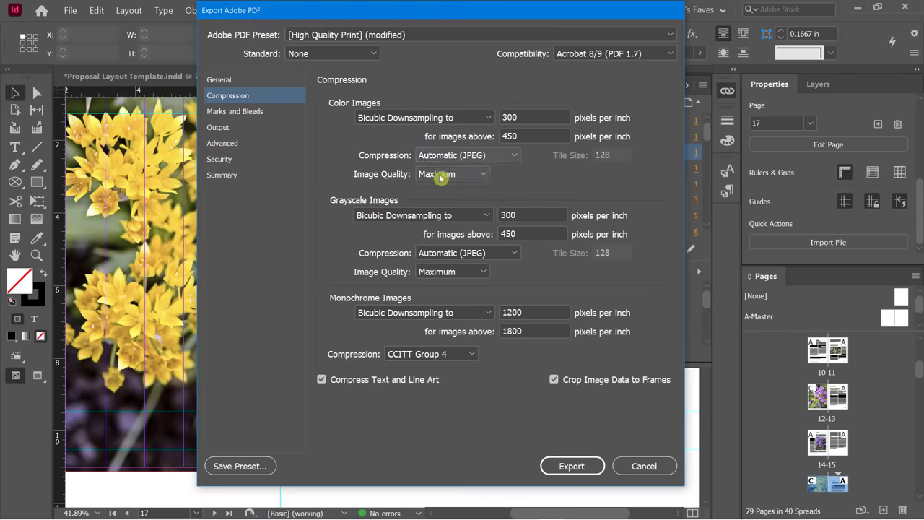
pyautogui.click(441, 175)
pyautogui.click(340, 160)
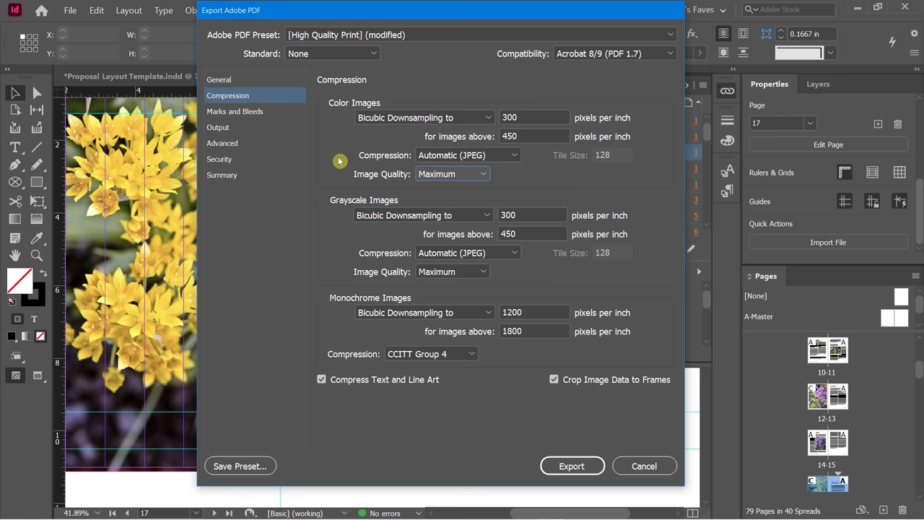
pyautogui.click(243, 113)
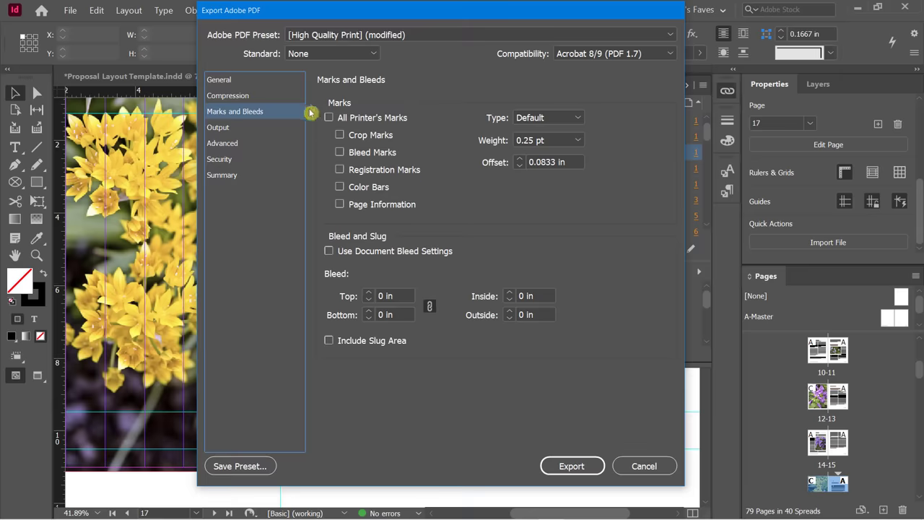
# Leave printer's marks off, use the document's 0.125 in bleed and include the slug area.
pyautogui.click(349, 119)
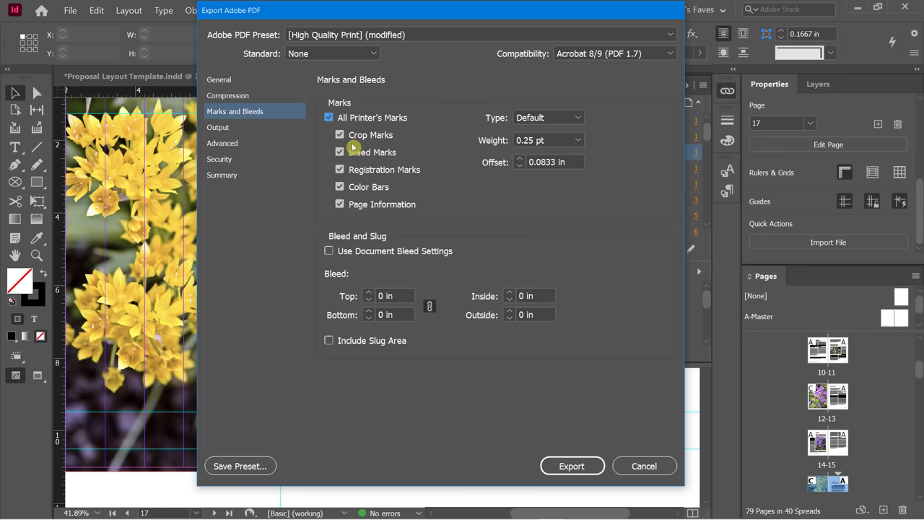
pyautogui.click(330, 118)
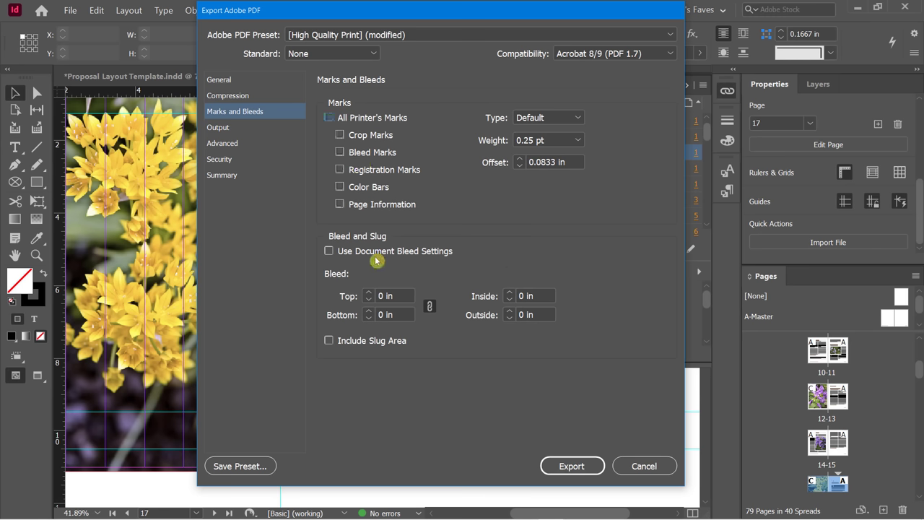
pyautogui.click(328, 250)
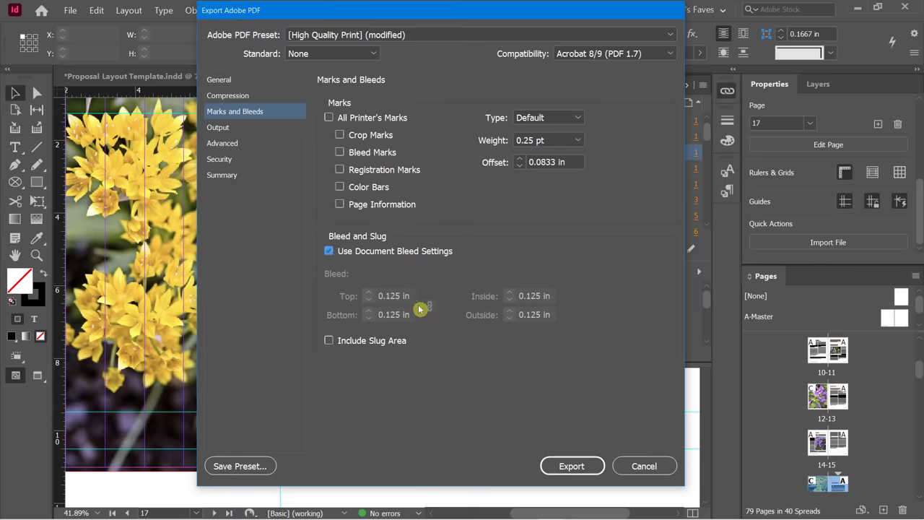
pyautogui.click(329, 341)
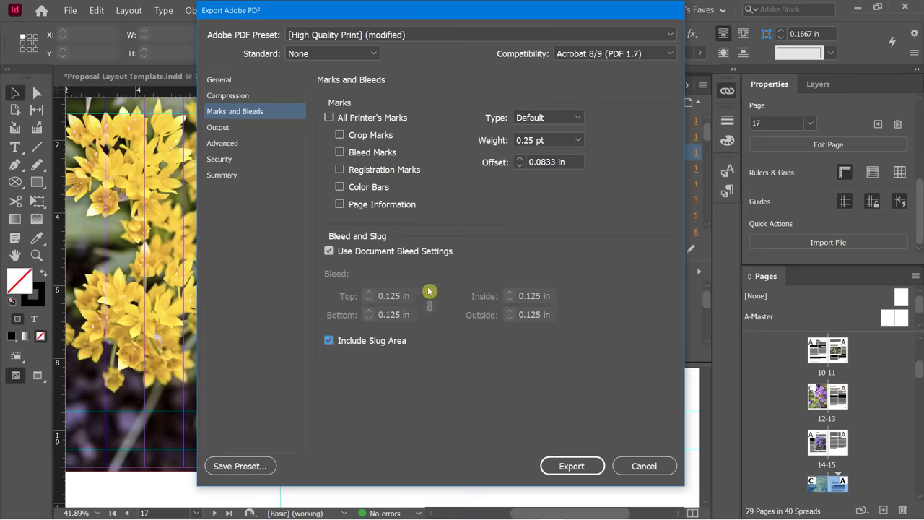
pyautogui.click(226, 128)
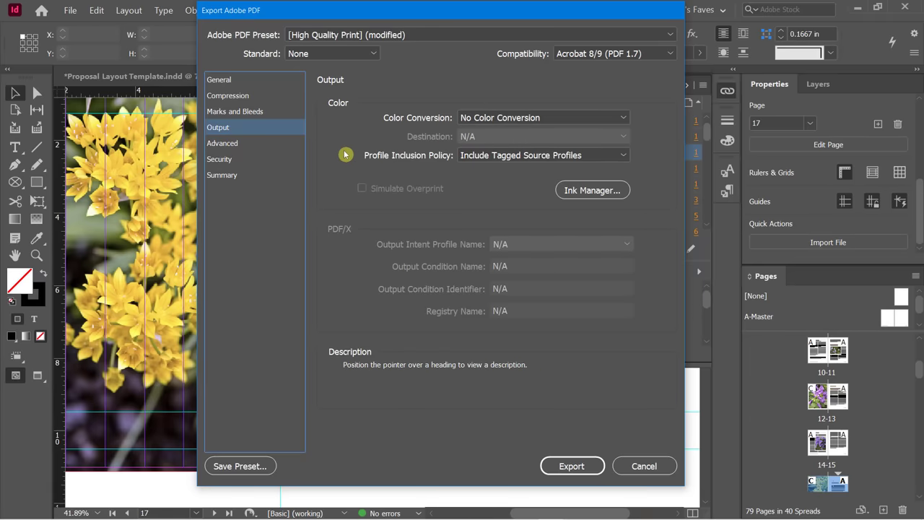
# Keep No Color Conversion in Output, passing through Advanced to the Security settings.
pyautogui.click(474, 119)
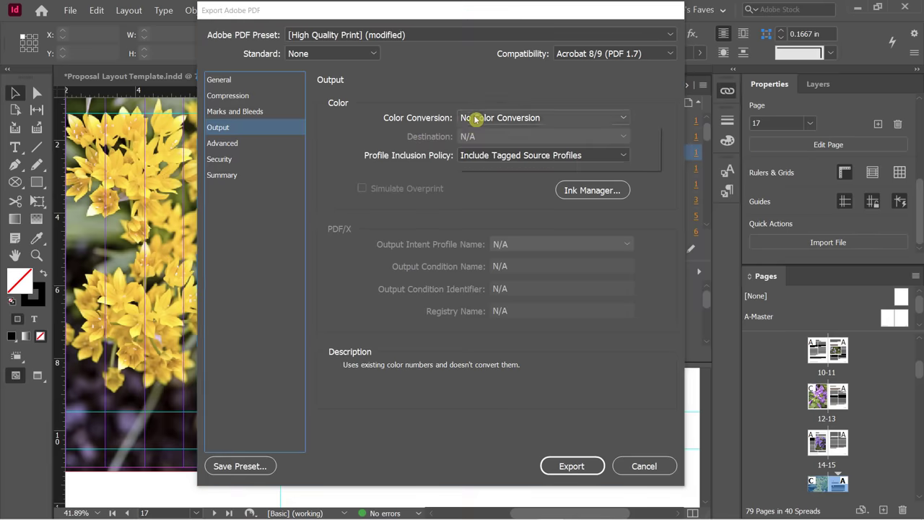
pyautogui.click(431, 92)
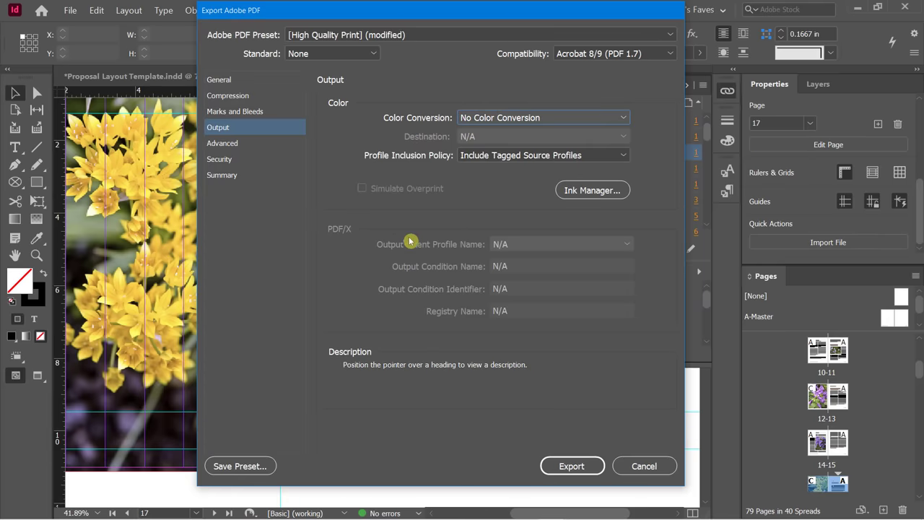
pyautogui.click(244, 145)
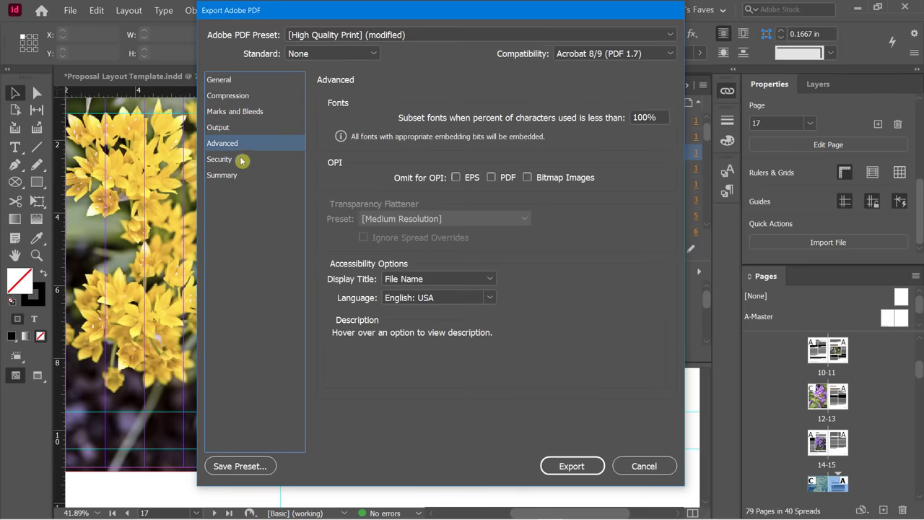
pyautogui.click(229, 160)
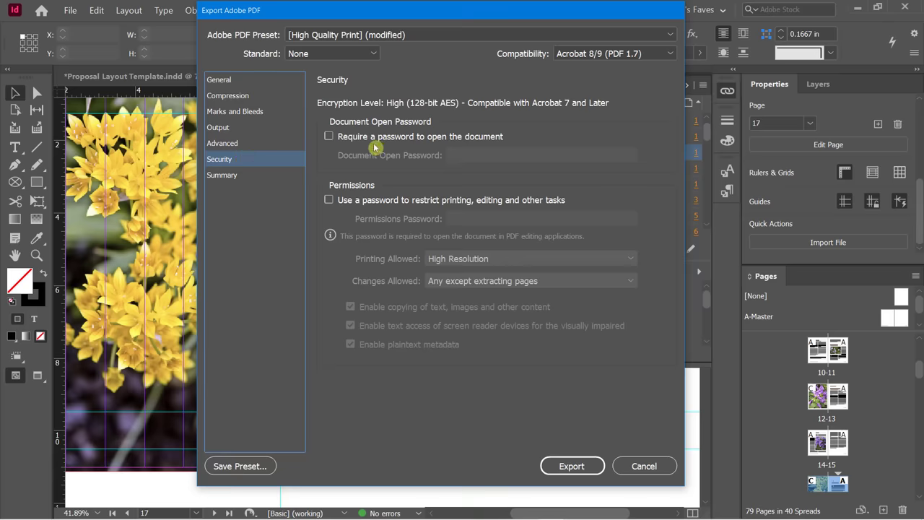
# Leave both open and permissions passwords off with Changes Allowed unchanged, then view the Summary.
pyautogui.click(330, 136)
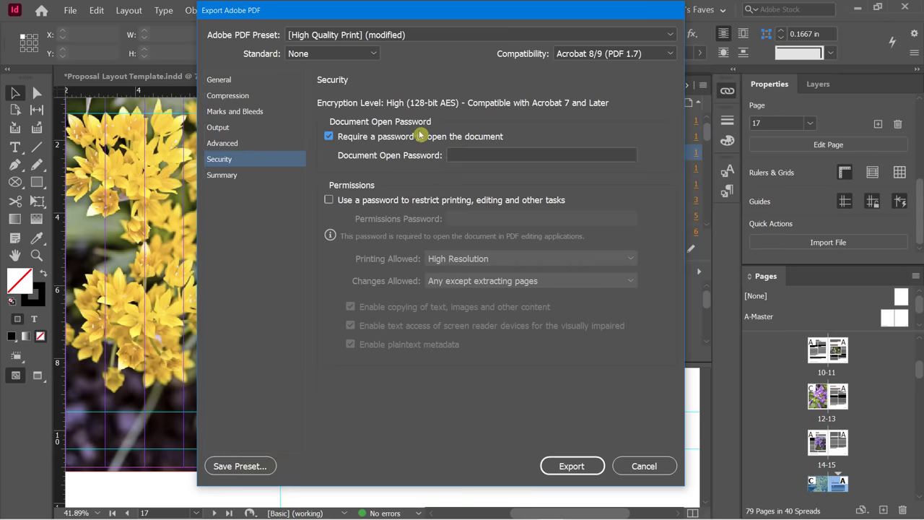
pyautogui.click(329, 137)
pyautogui.click(463, 157)
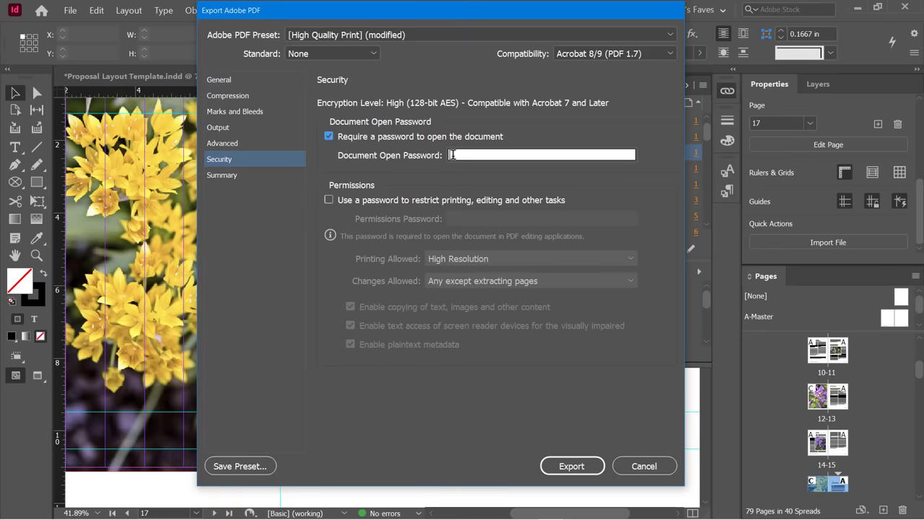
pyautogui.click(330, 136)
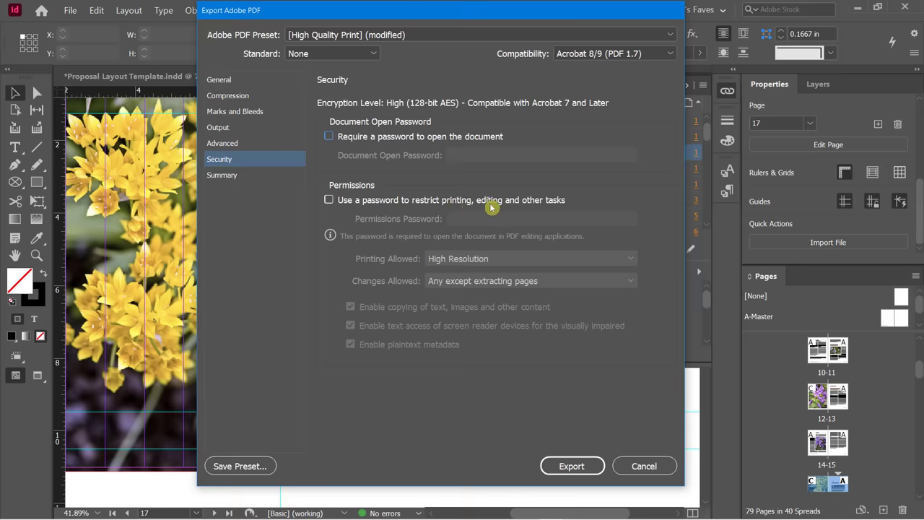
pyautogui.click(329, 201)
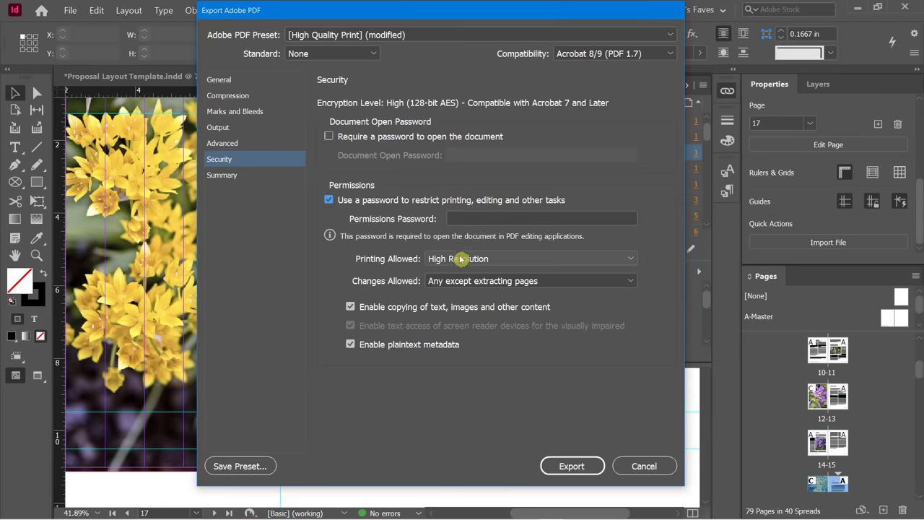
pyautogui.click(458, 281)
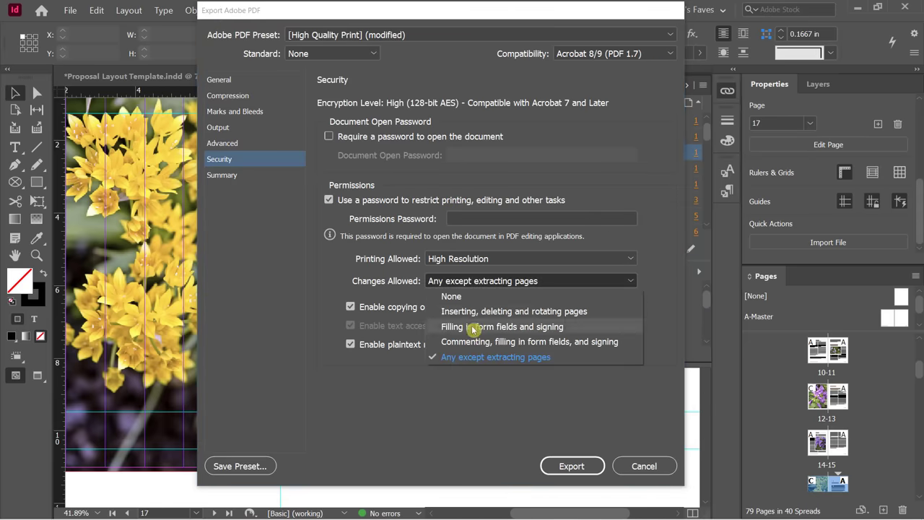
pyautogui.click(333, 264)
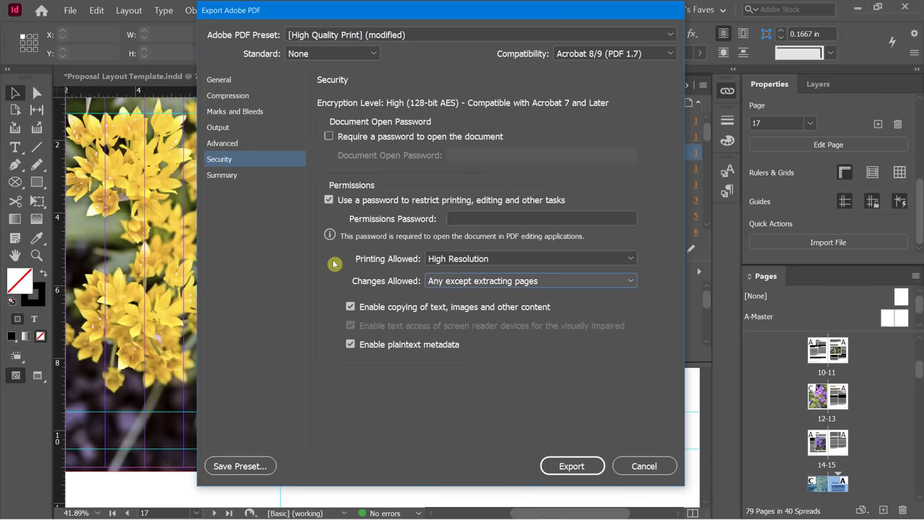
pyautogui.click(508, 284)
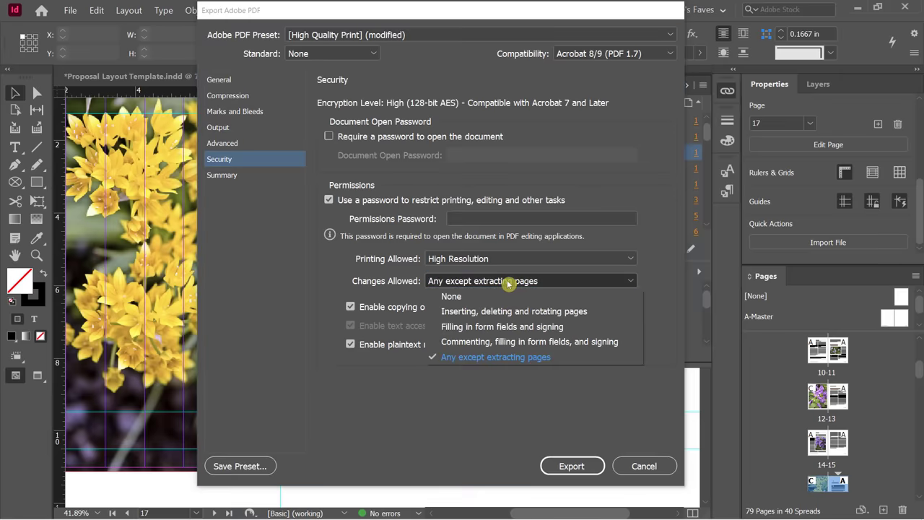
pyautogui.click(333, 270)
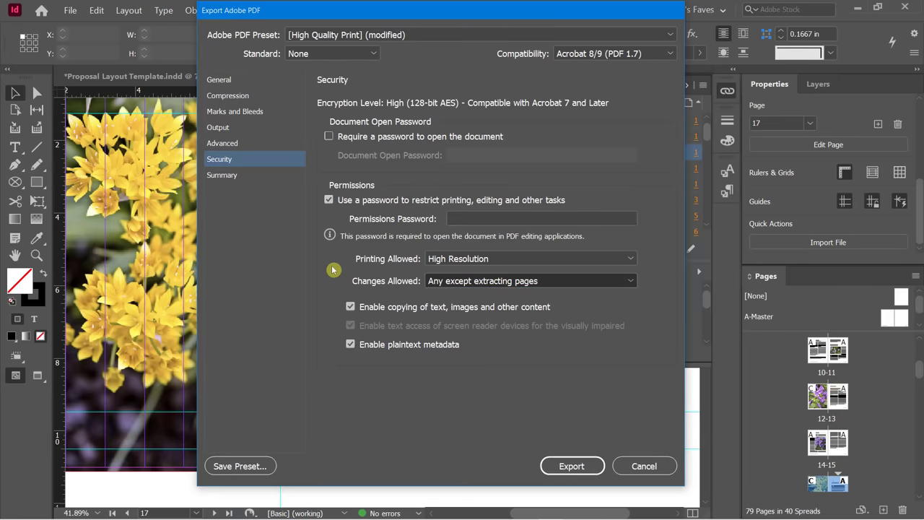
pyautogui.click(329, 201)
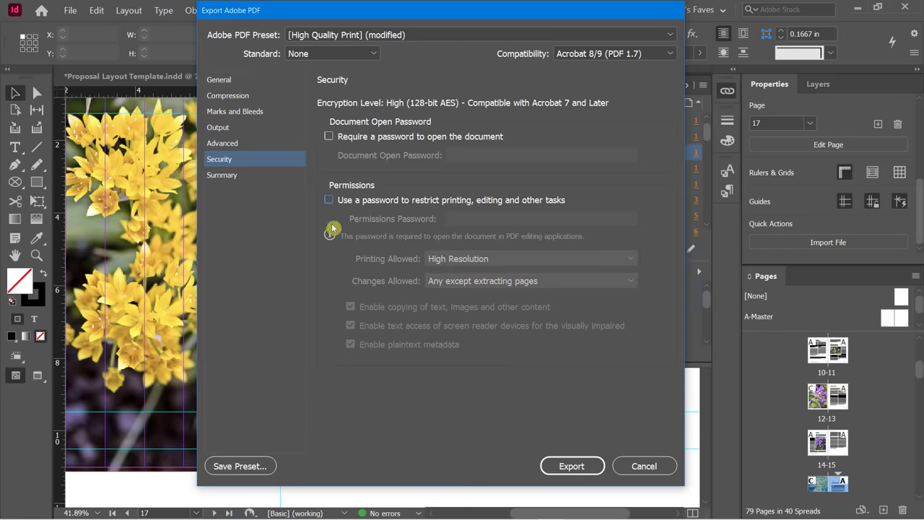
pyautogui.click(234, 178)
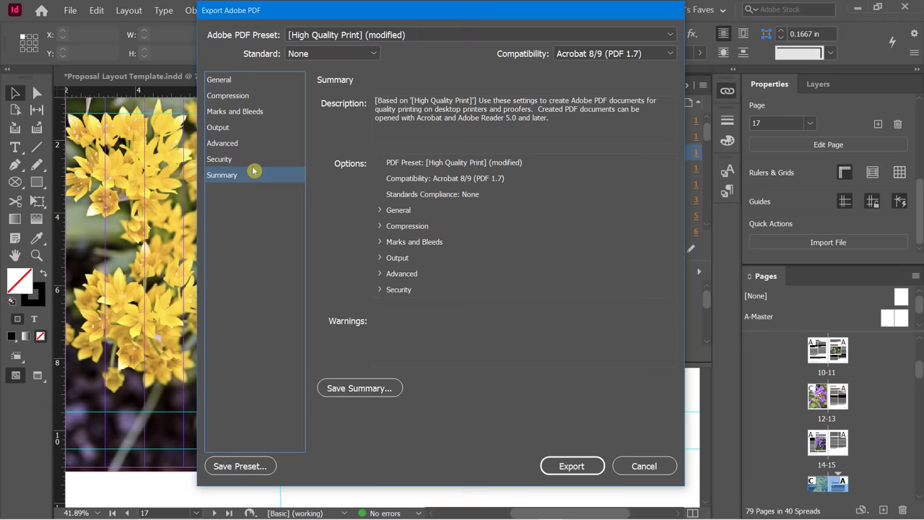
pyautogui.click(358, 36)
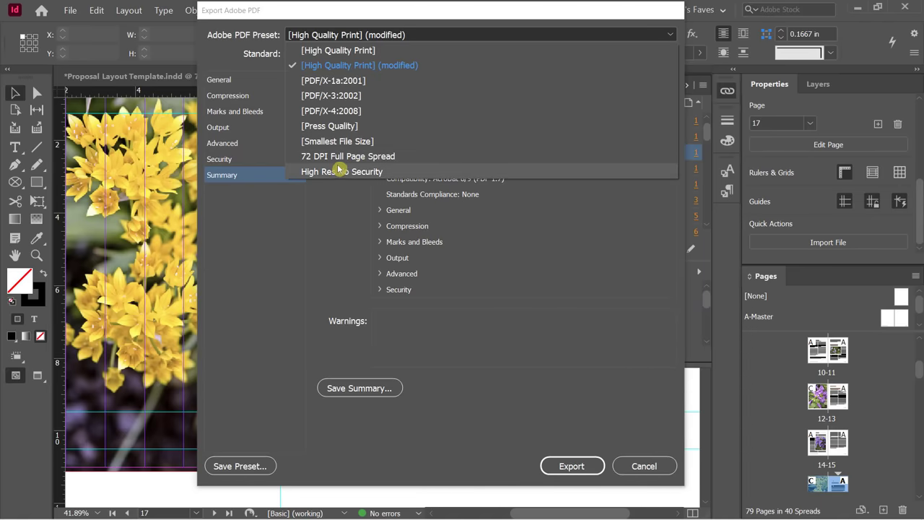
pyautogui.click(314, 280)
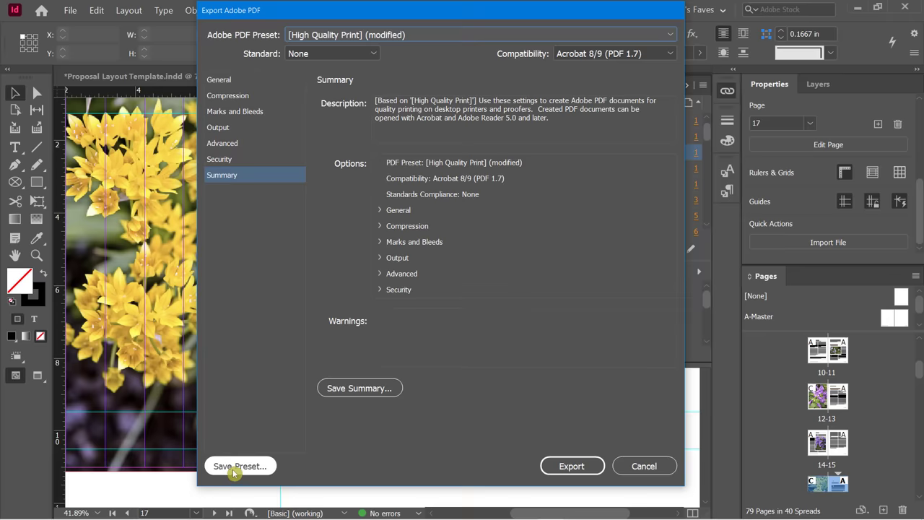
# Save the settings as preset 'DC HP Long Doc Settings' and export the PDF.
pyautogui.click(237, 468)
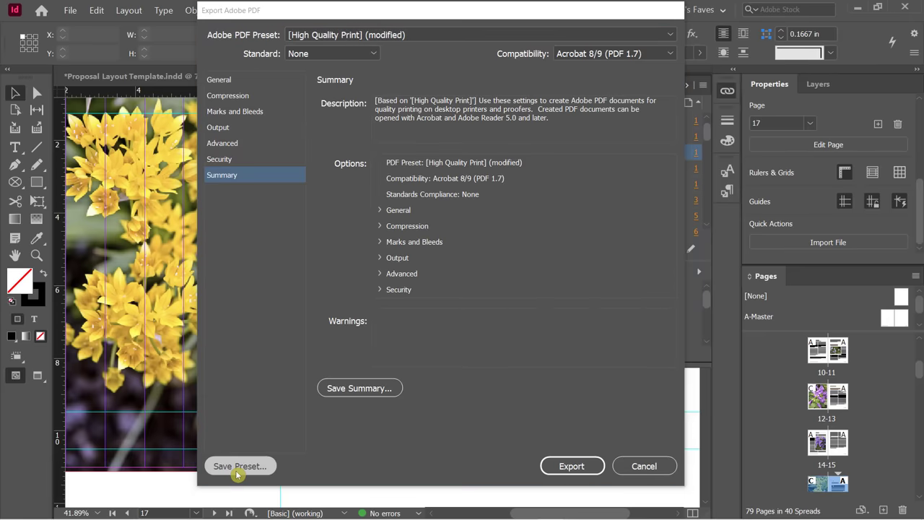
pyautogui.write('DC H')
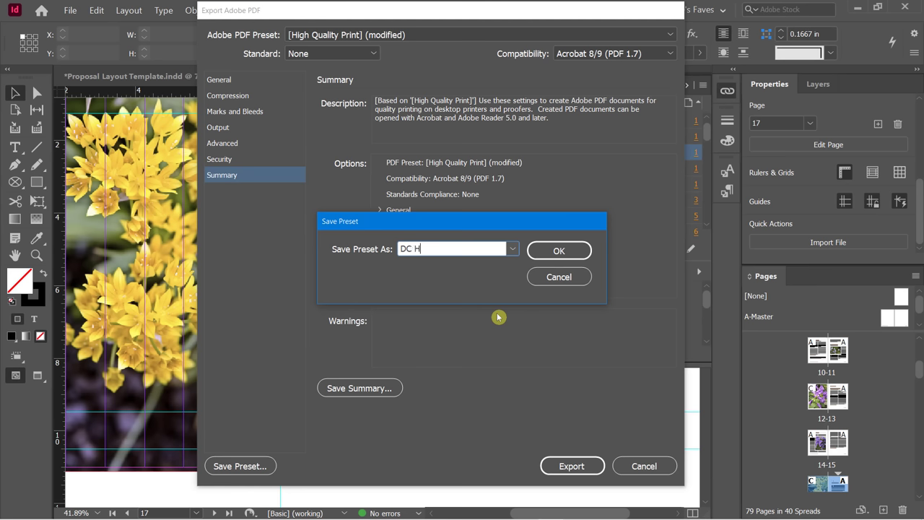
pyautogui.write('P Long Doc Settings')
pyautogui.click(543, 251)
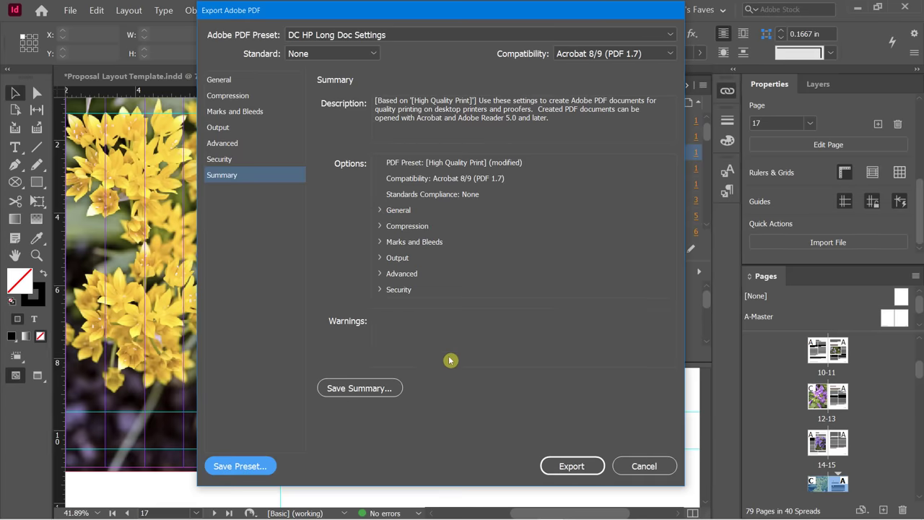
pyautogui.click(564, 466)
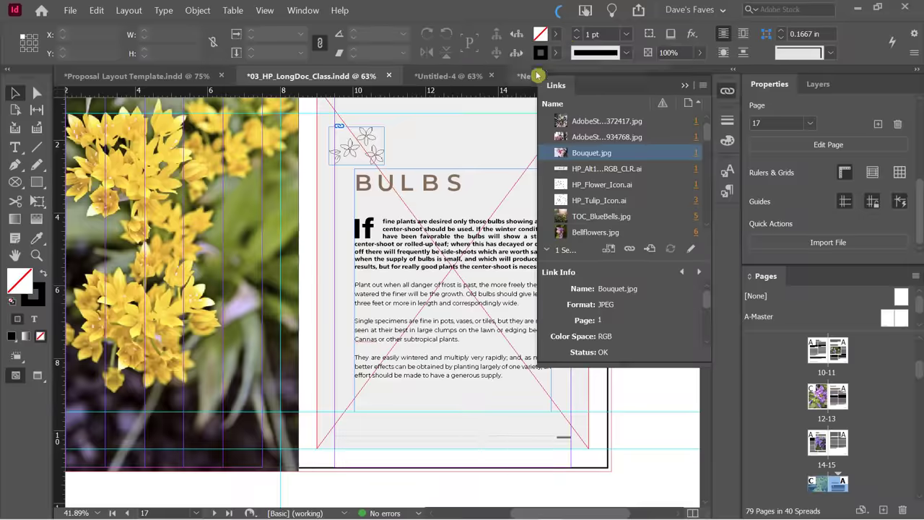
# Check the background export progress, then open Final HP Doc.pdf from YouTube Recordings in Acrobat.
pyautogui.click(561, 14)
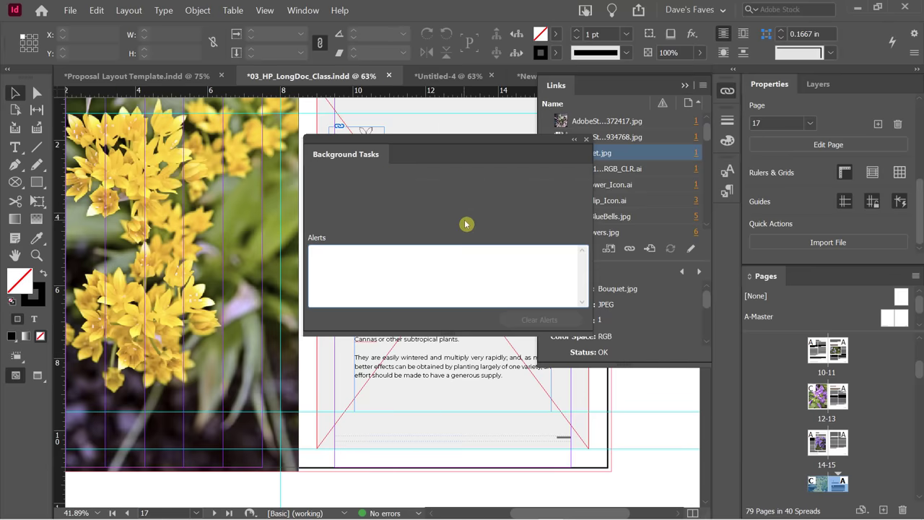
pyautogui.click(589, 143)
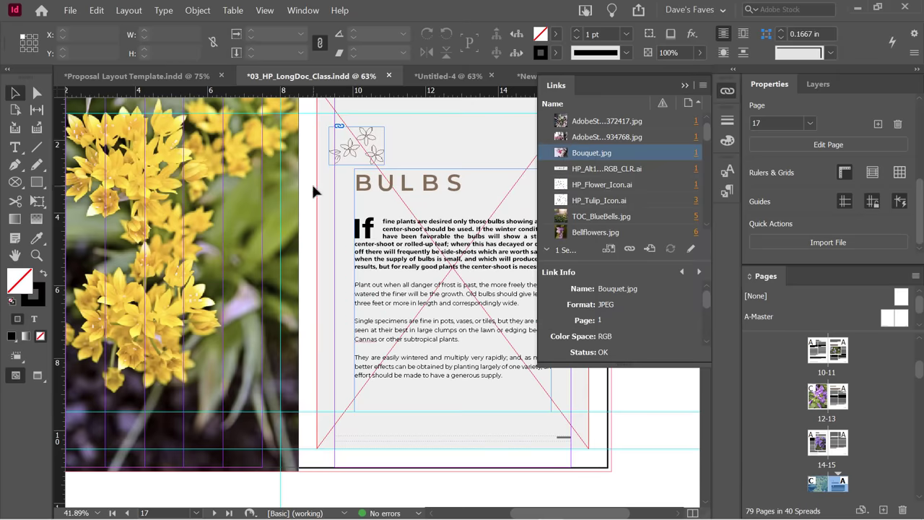
pyautogui.hotkey('alt', 'Tab')
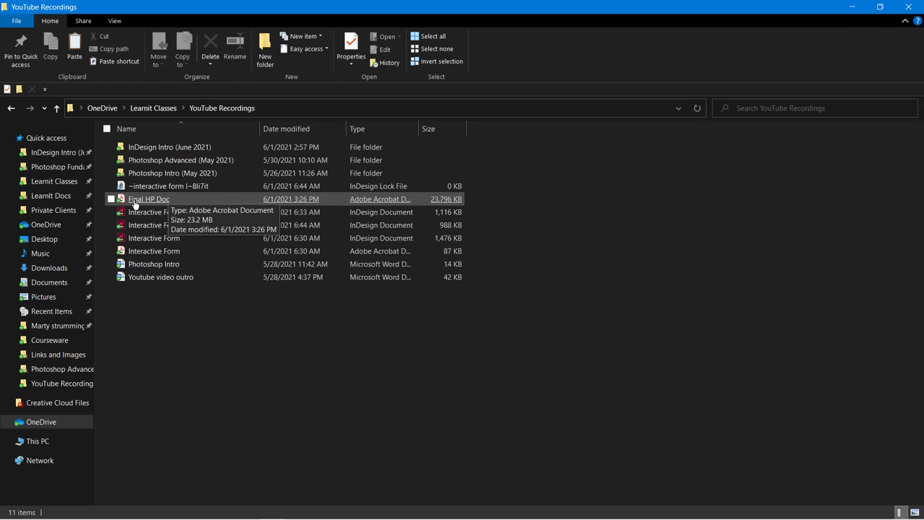
pyautogui.click(134, 204)
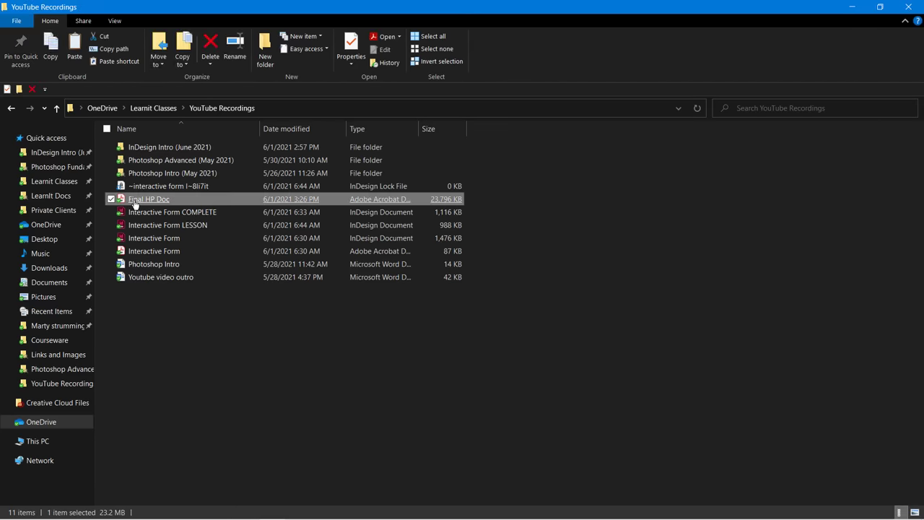
pyautogui.doubleClick(134, 204)
pyautogui.scroll(-2, 288, 240)
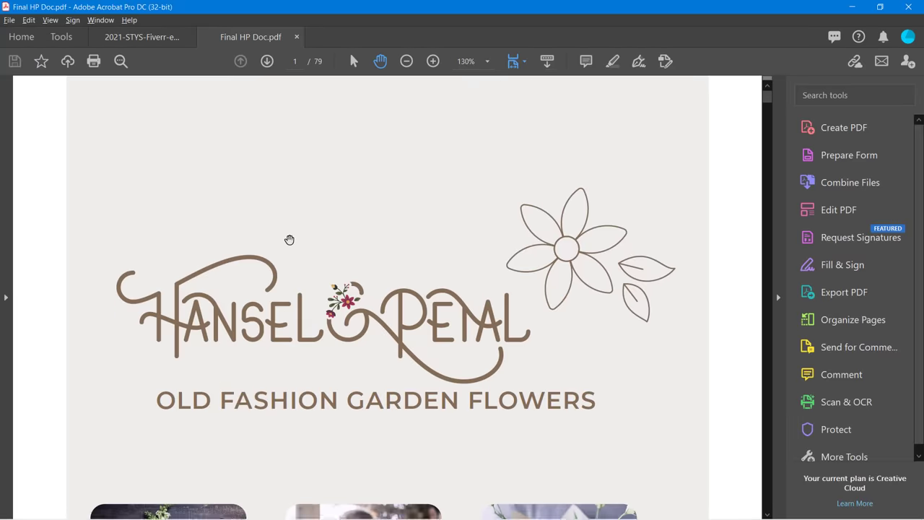
# Scroll through the Final HP Doc PDF in Acrobat and zoom out to 75%.
pyautogui.scroll(-10, 301, 252)
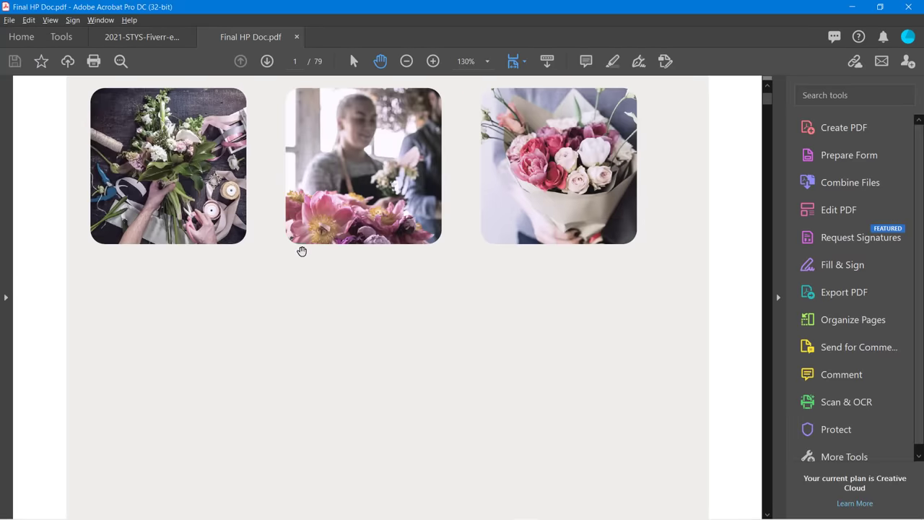
pyautogui.scroll(-8, 303, 251)
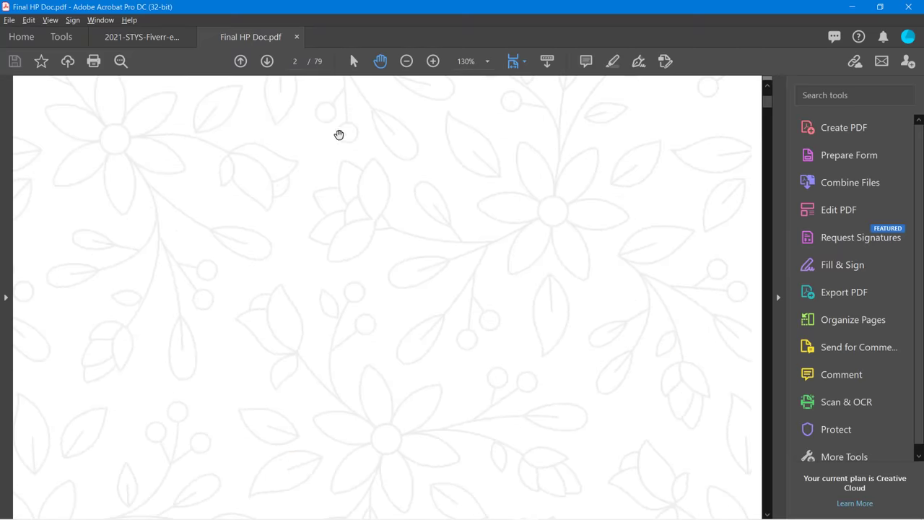
pyautogui.click(406, 64)
pyautogui.click(406, 64)
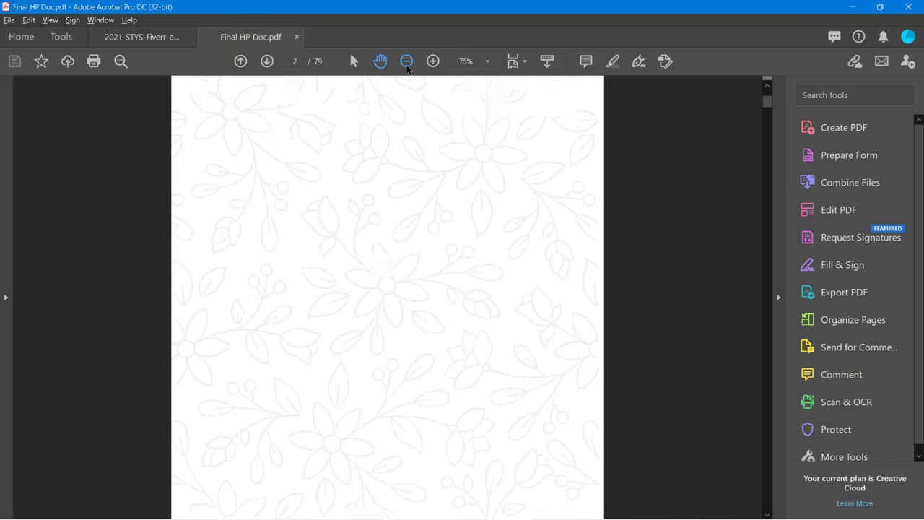
# Page further through the PDF, then switch back to InDesign.
pyautogui.scroll(-8, 387, 239)
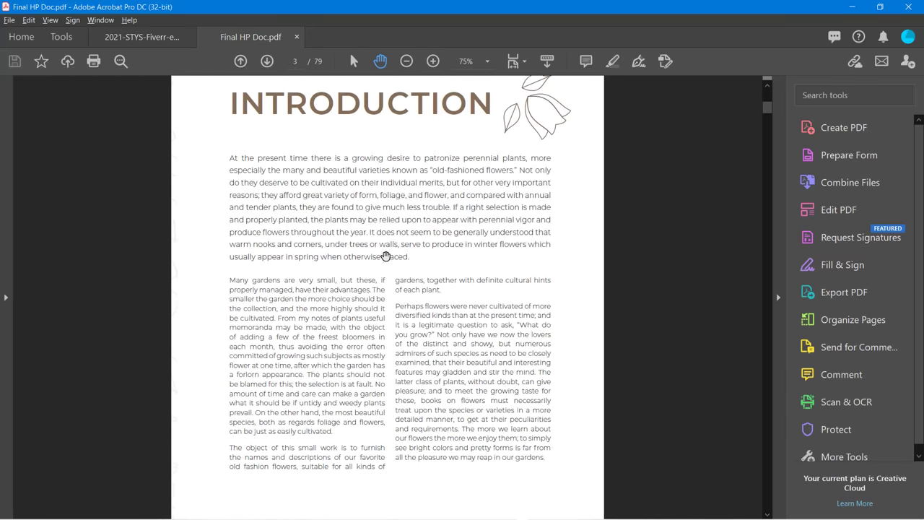
pyautogui.scroll(-10, 385, 256)
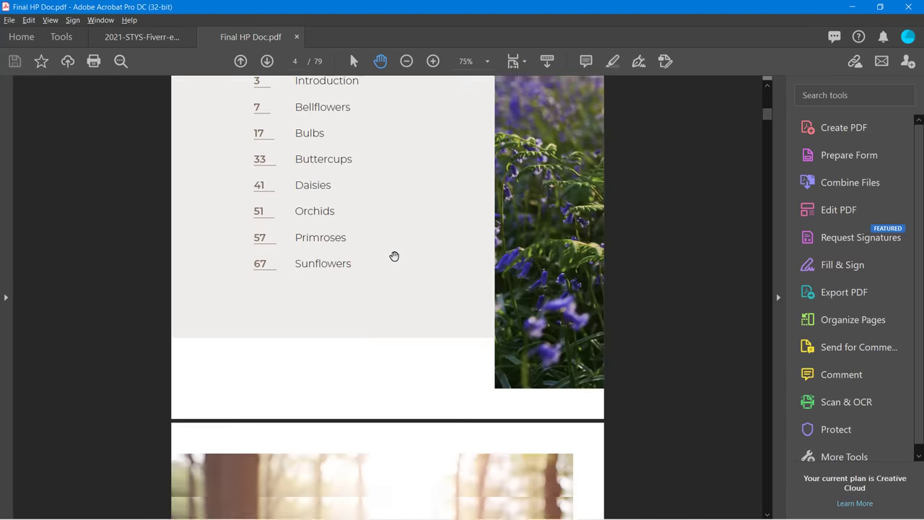
pyautogui.scroll(-10, 394, 256)
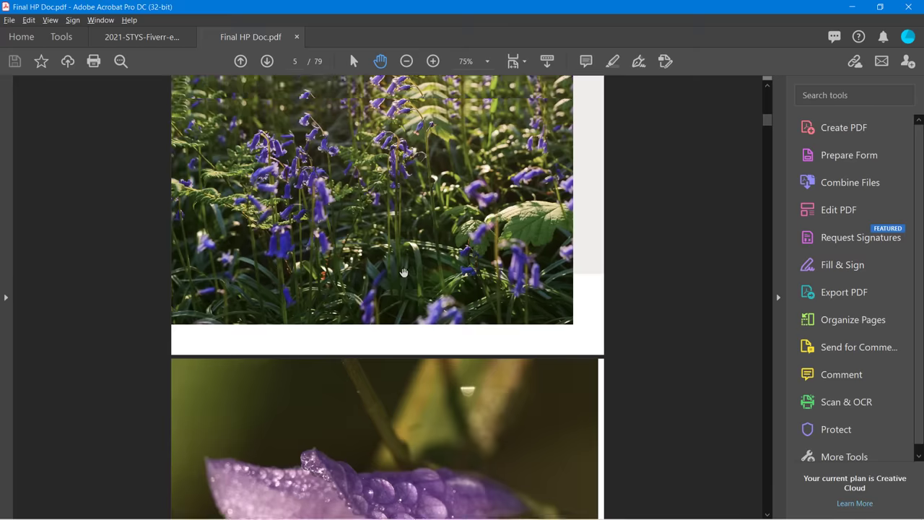
pyautogui.scroll(1, 403, 272)
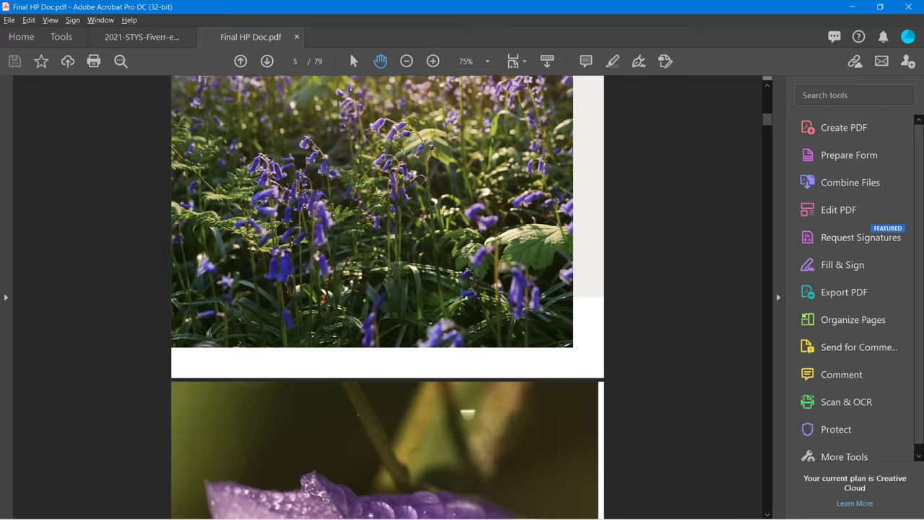
pyautogui.hotkey('alt', 'Tab')
pyautogui.press('Tab')
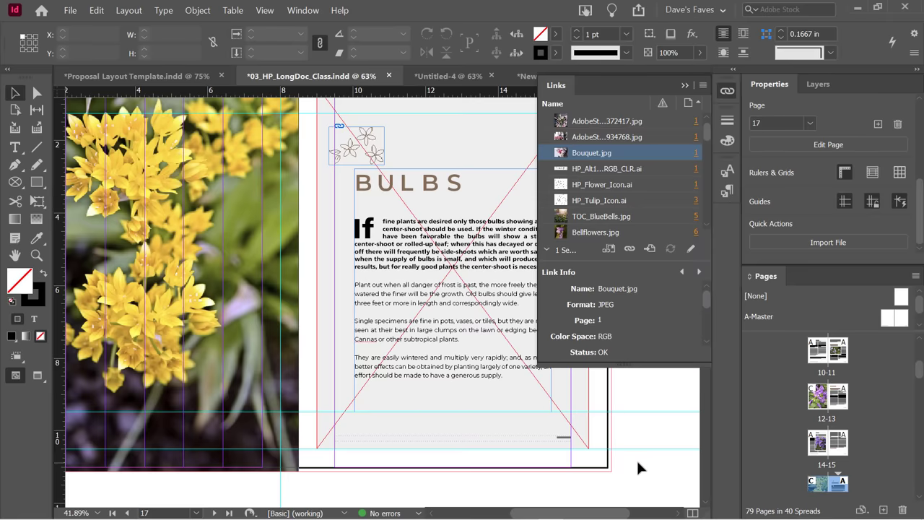
# Start File > Package and enable Create Printing Instructions.
pyautogui.click(67, 11)
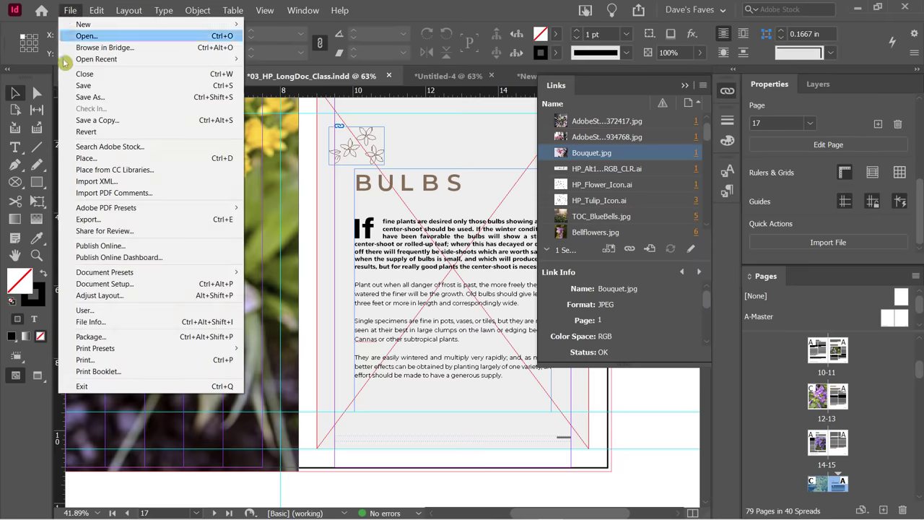
pyautogui.click(114, 338)
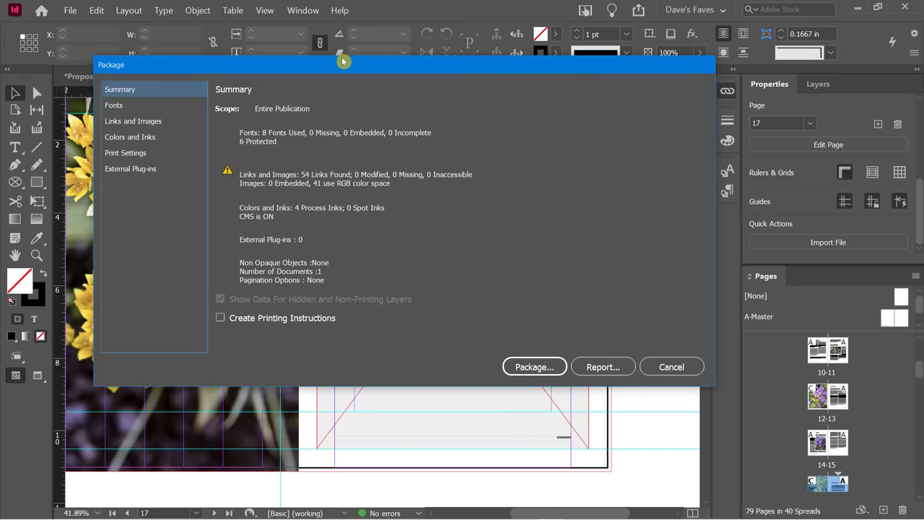
pyautogui.moveTo(341, 57); pyautogui.dragTo(299, 15)
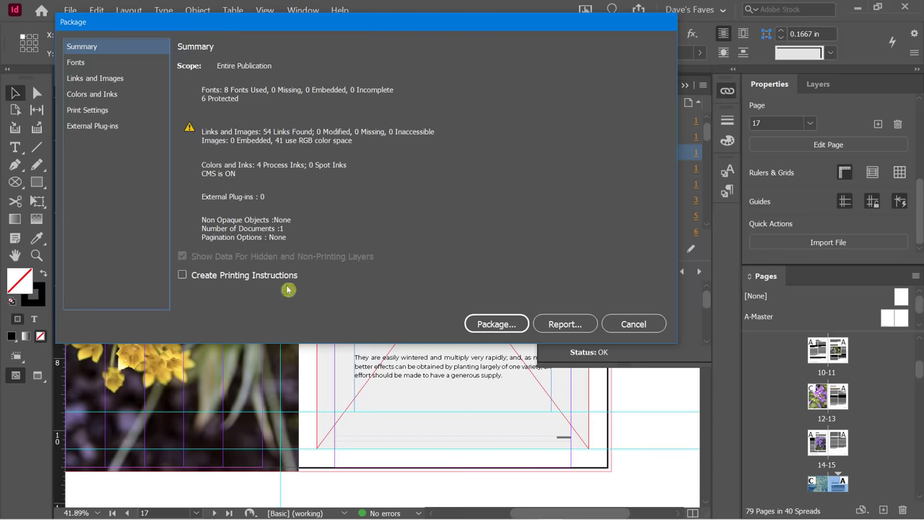
pyautogui.click(184, 276)
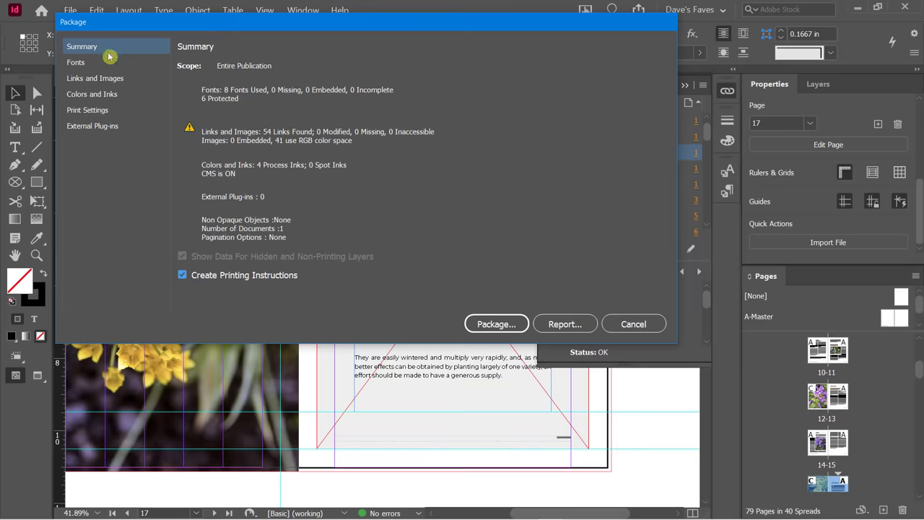
# Review Fonts, Links and Images, Colors and Inks, and Print Settings, then package.
pyautogui.click(79, 62)
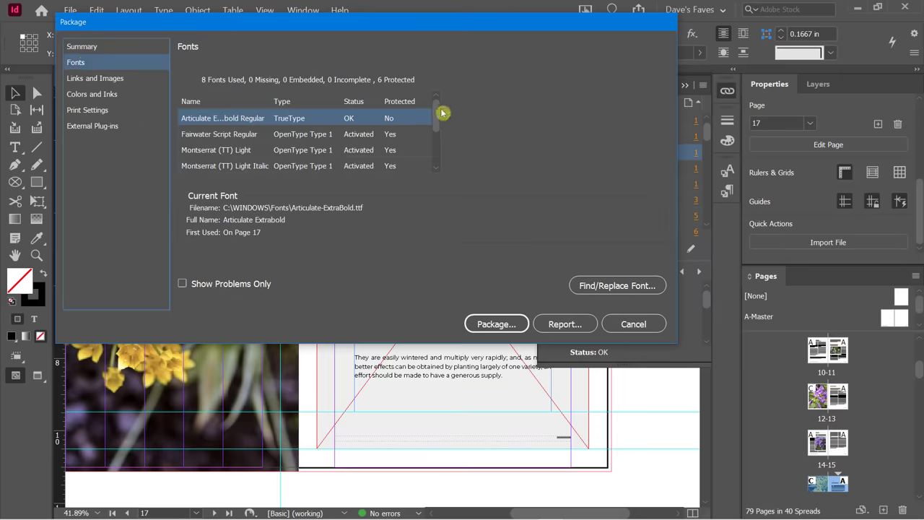
pyautogui.moveTo(435, 116); pyautogui.dragTo(460, 108)
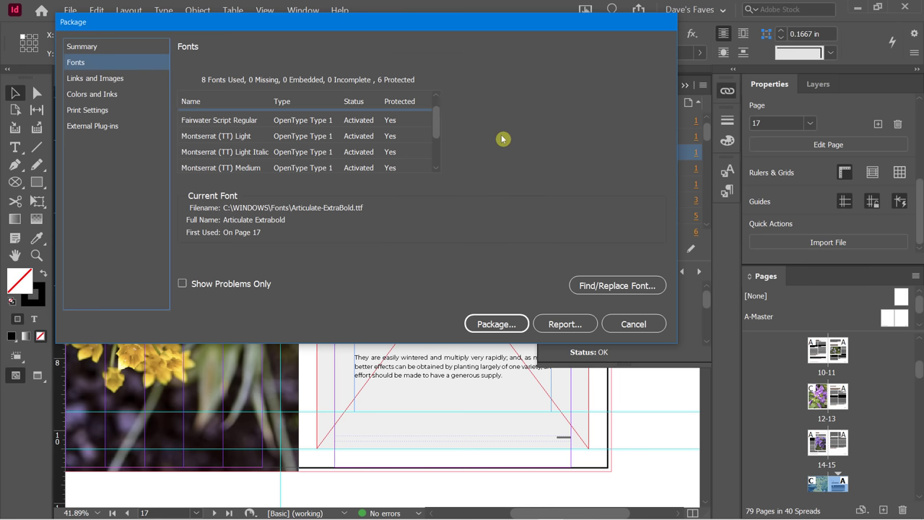
pyautogui.click(114, 79)
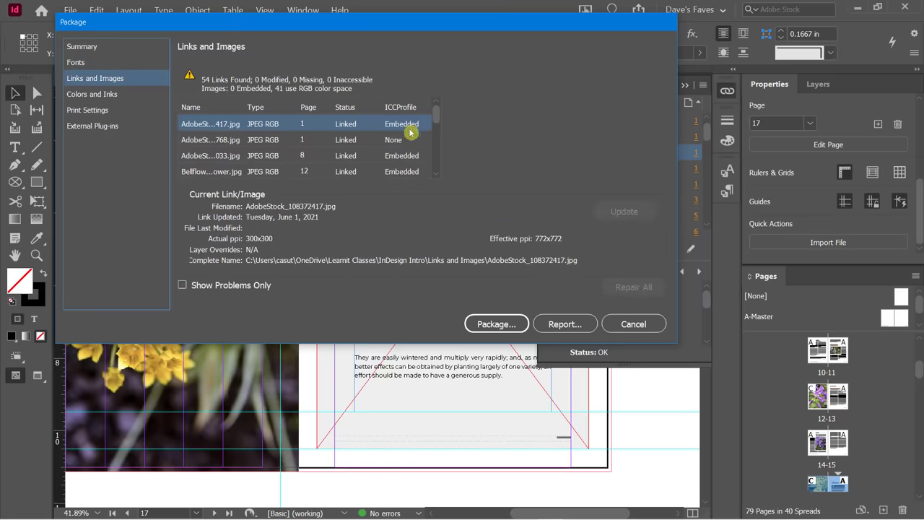
pyautogui.click(185, 288)
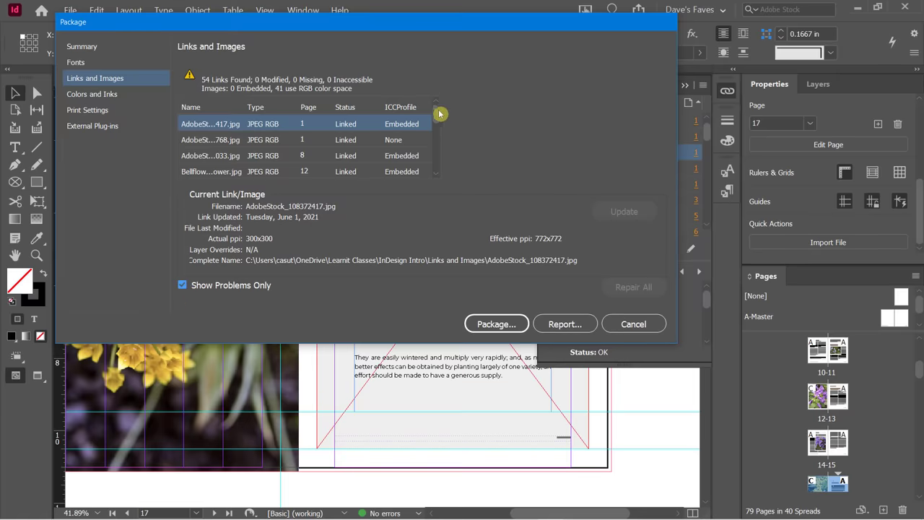
pyautogui.moveTo(439, 120); pyautogui.dragTo(442, 100)
pyautogui.click(185, 286)
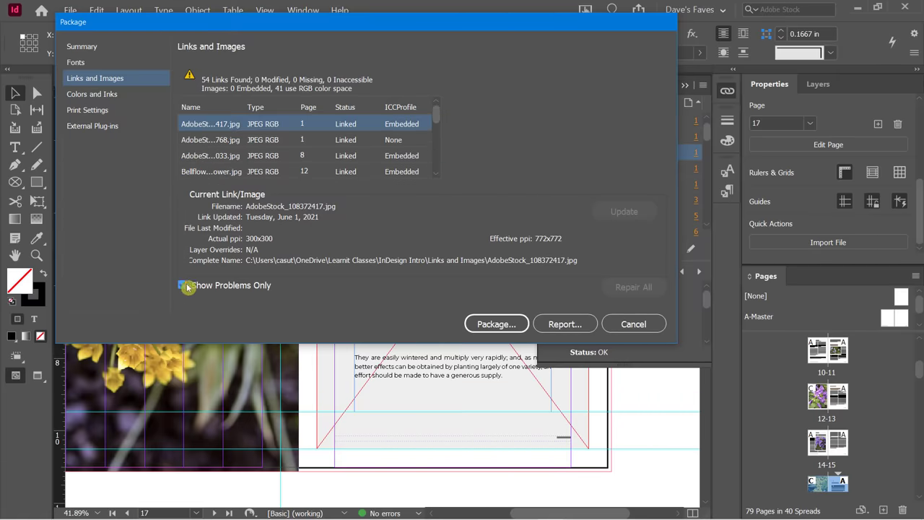
pyautogui.click(93, 96)
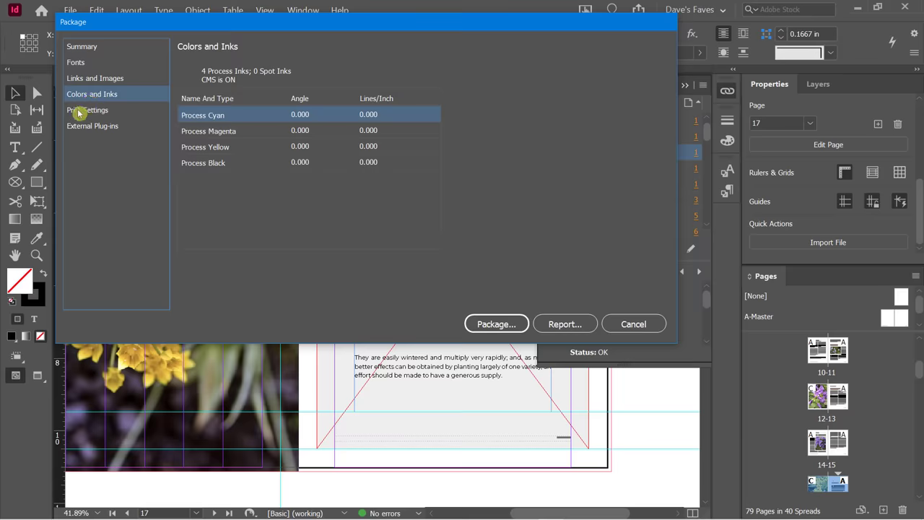
pyautogui.click(88, 112)
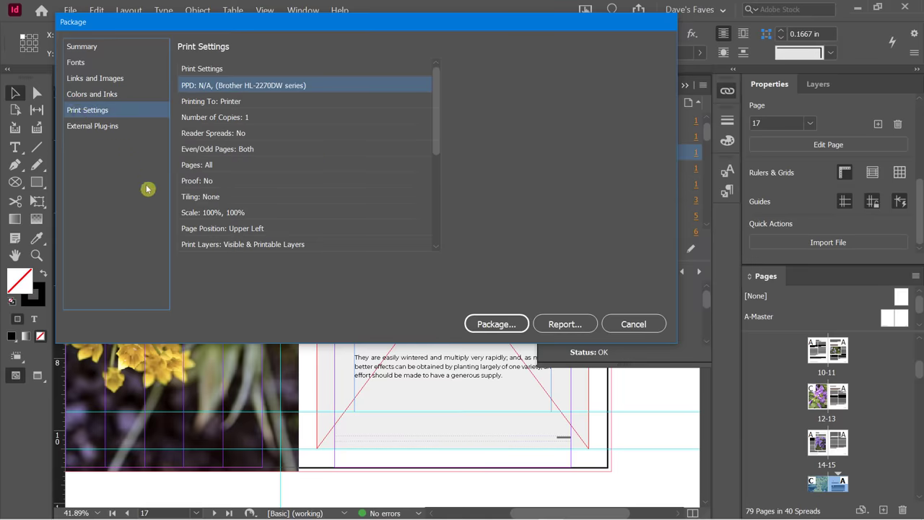
pyautogui.click(496, 324)
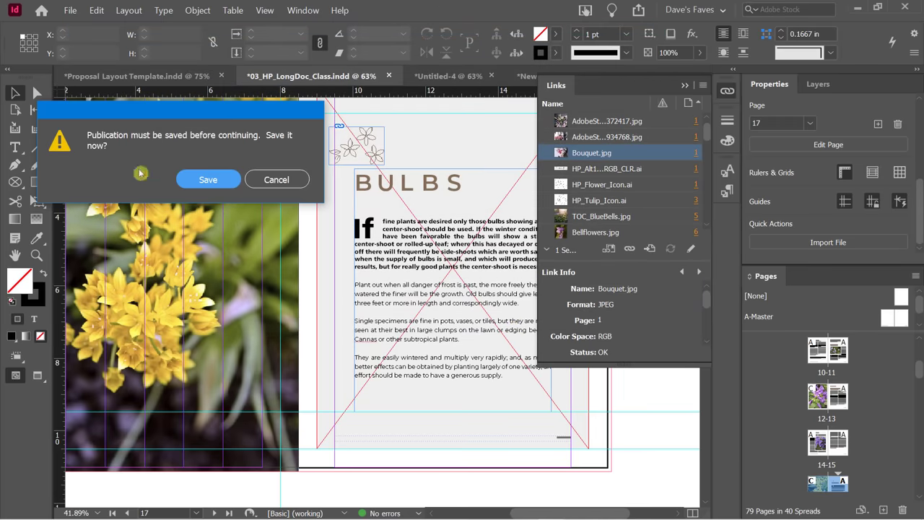
# Save the publication and enter the contact name, company and postal address.
pyautogui.click(190, 187)
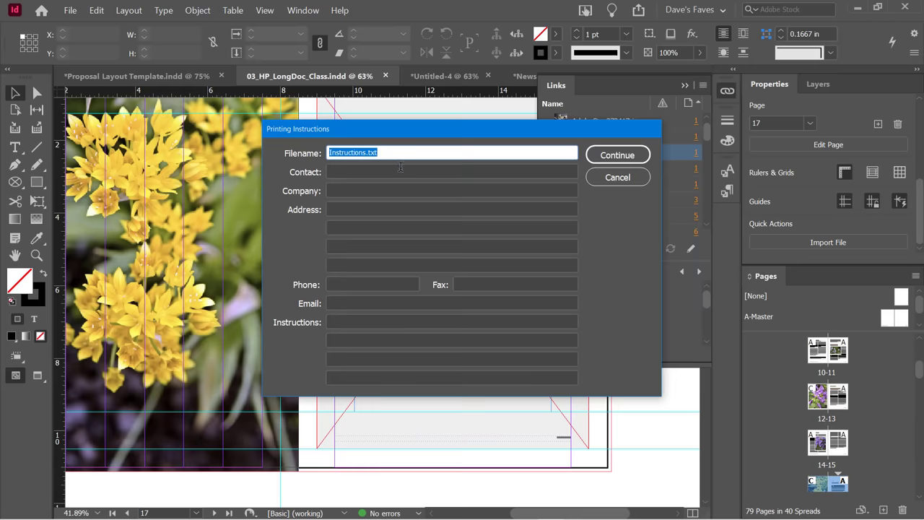
pyautogui.click(376, 173)
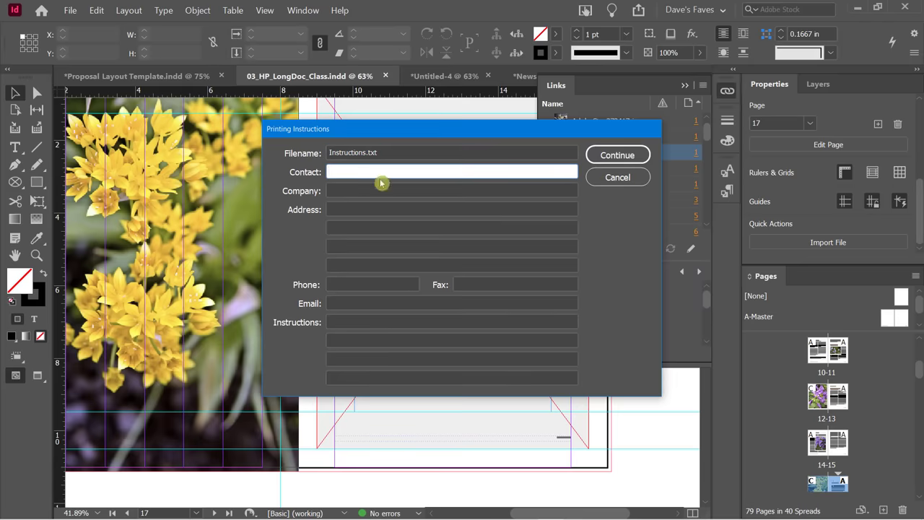
pyautogui.write('dave')
pyautogui.press('Tab')
pyautogui.write('Learn')
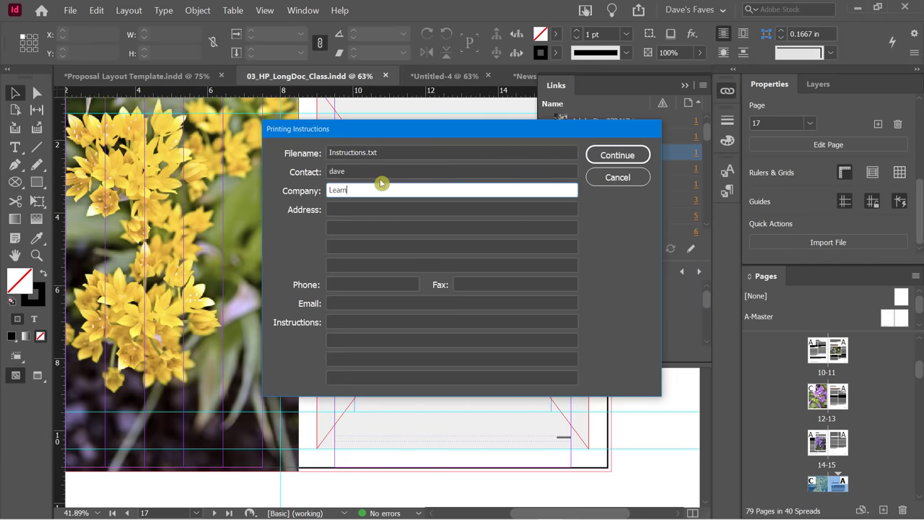
pyautogui.press('Tab')
pyautogui.write('123')
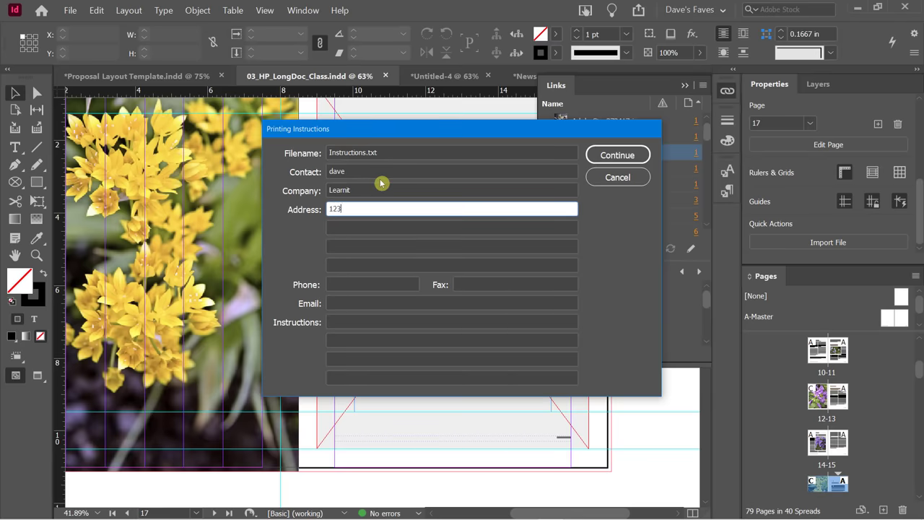
pyautogui.write(' Main Street')
# Add the phone number, e-mail and note 'contact me if there are any issues.', then continue.
pyautogui.click(332, 283)
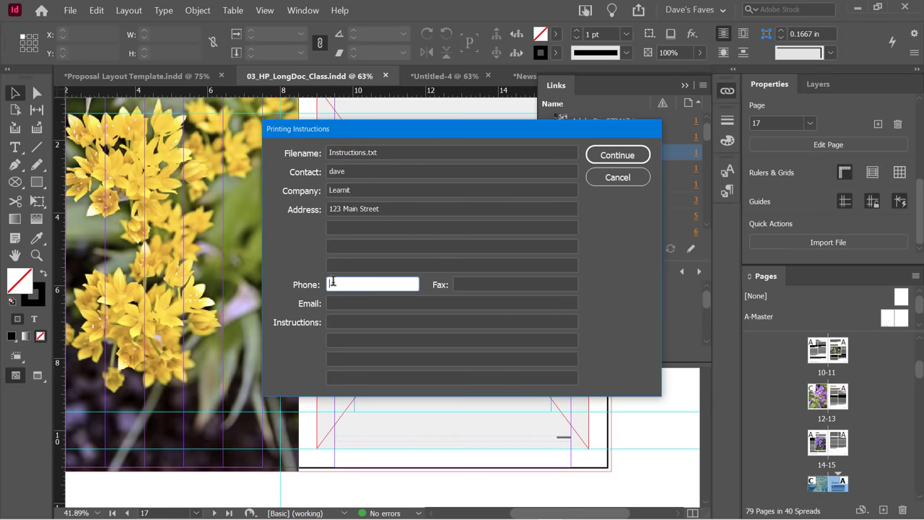
pyautogui.write('555551212')
pyautogui.click(336, 303)
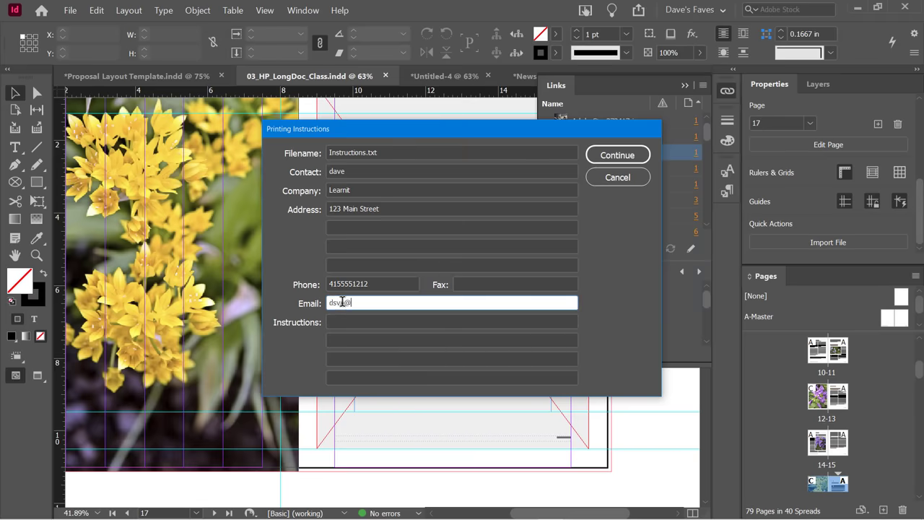
pyautogui.click(346, 320)
pyautogui.write('co')
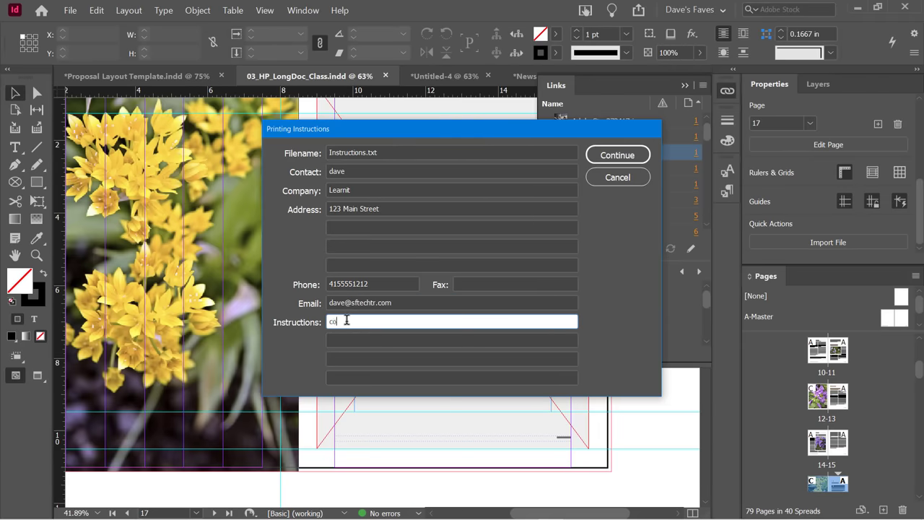
pyautogui.write('ntact me if there are any issues.')
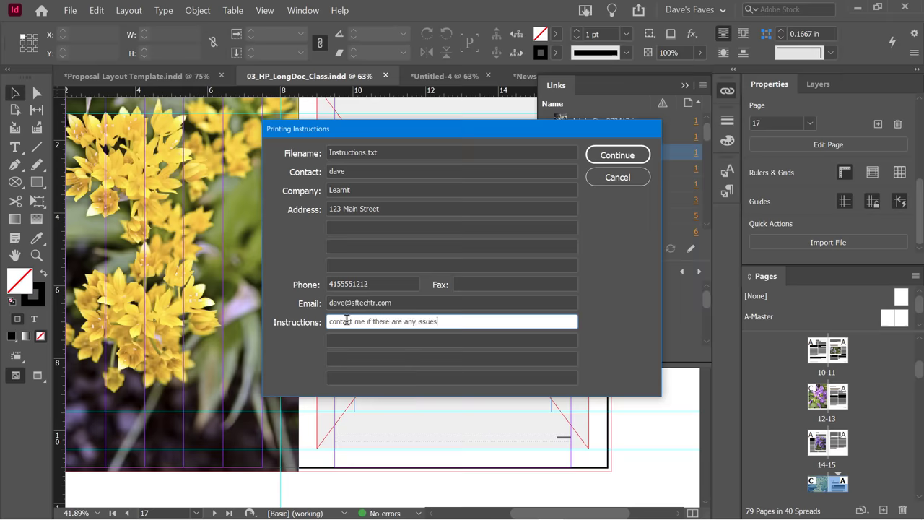
pyautogui.click(627, 155)
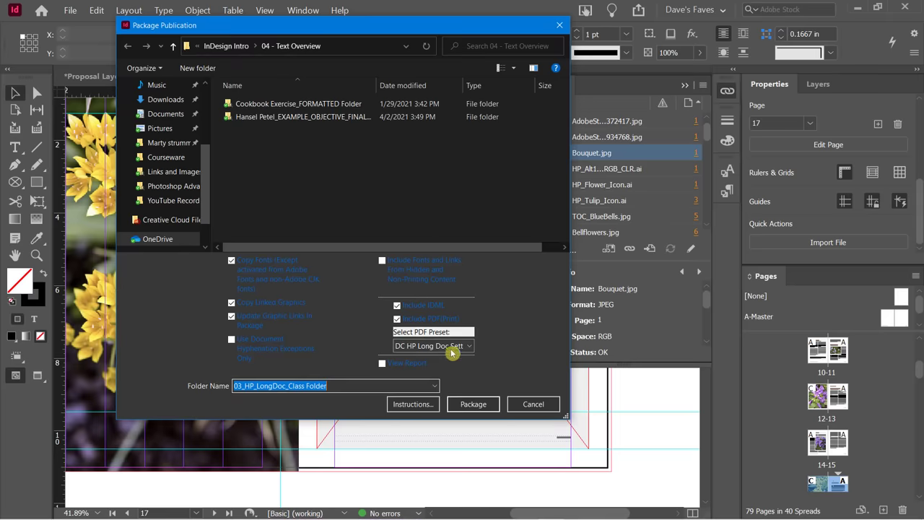
# Keep the DC HP Long Doc Settings PDF preset and package into InDesign Intro (June 2021).
pyautogui.click(444, 340)
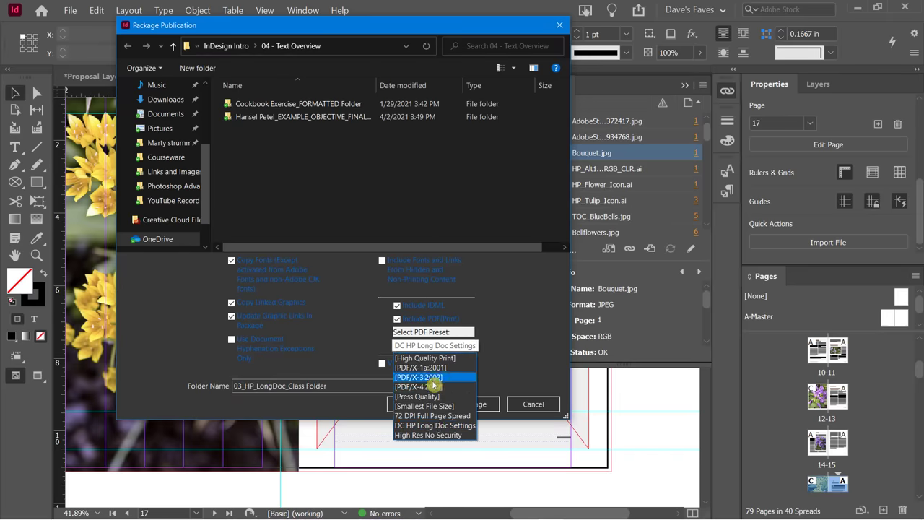
pyautogui.click(511, 329)
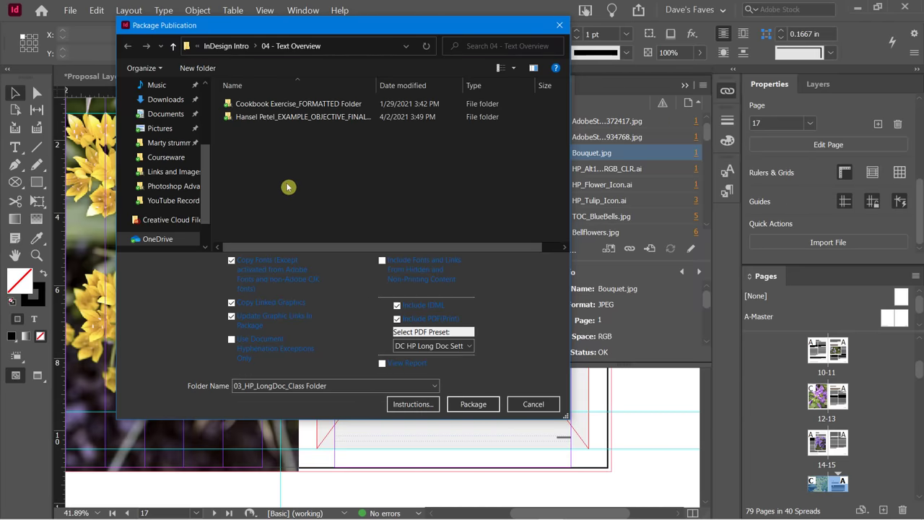
pyautogui.moveTo(210, 160); pyautogui.dragTo(186, 103)
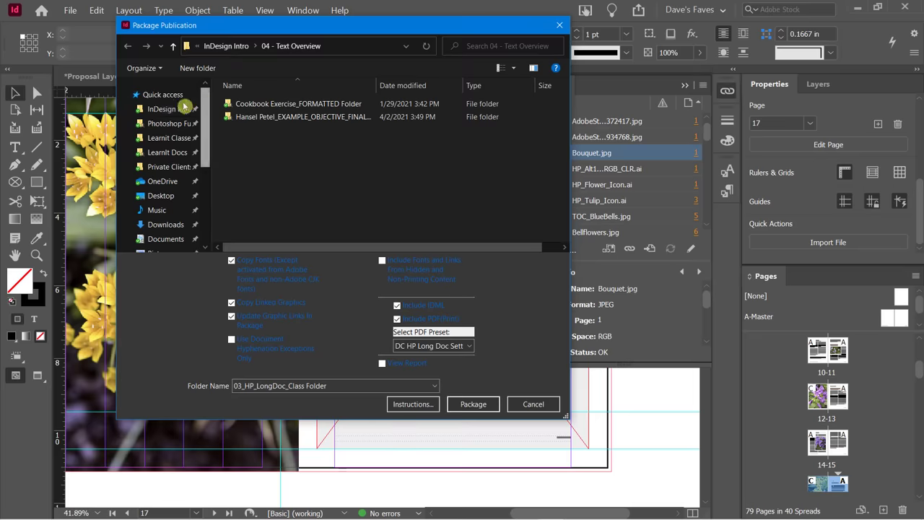
pyautogui.click(159, 109)
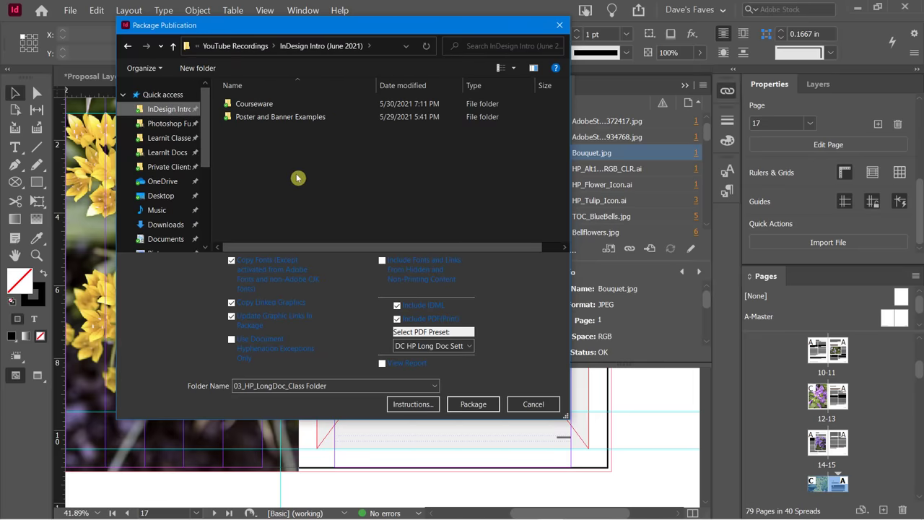
pyautogui.click(456, 403)
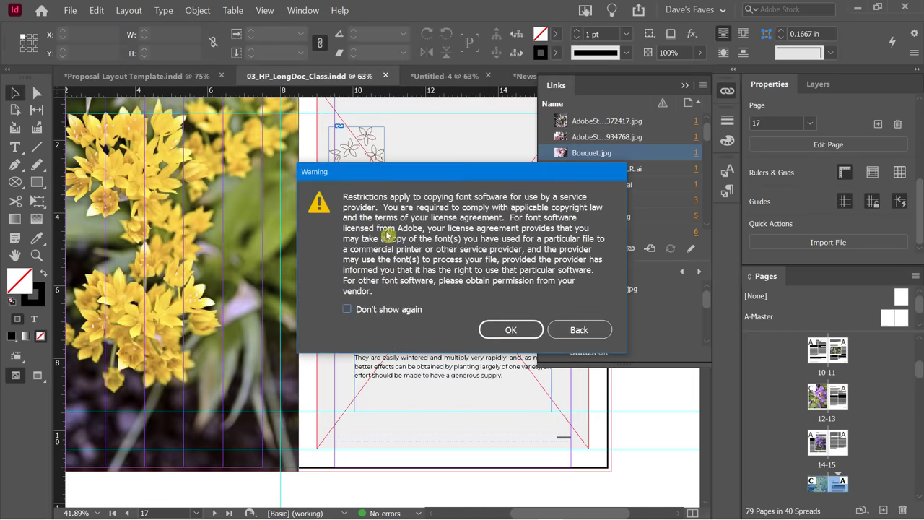
# Accept the font-copying warning with Don't show again ticked, then bring up the window switcher.
pyautogui.click(376, 311)
pyautogui.click(507, 330)
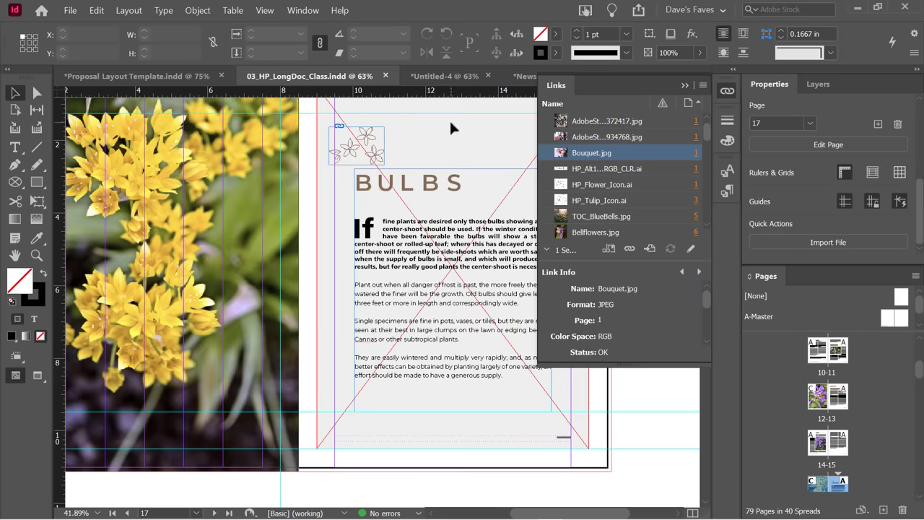
pyautogui.hotkey('alt', 'Tab')
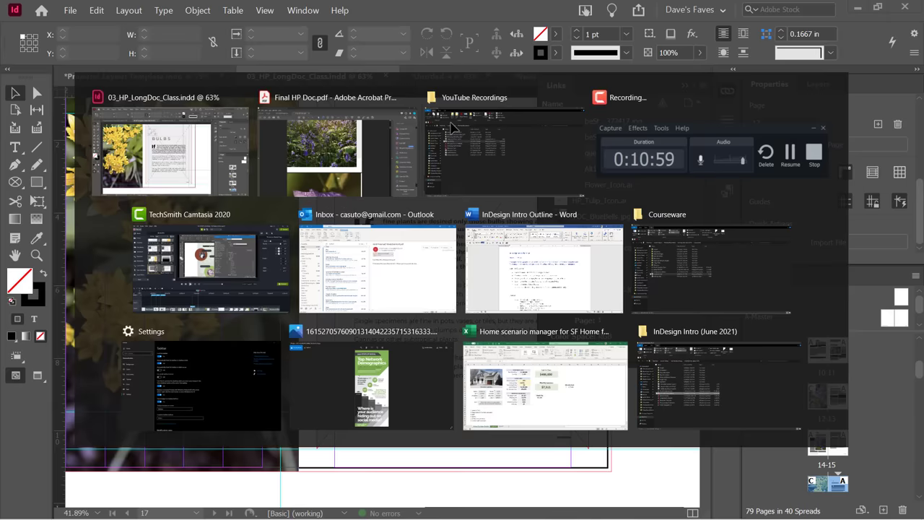
# Browse to InDesign Intro (June 2021) > 03_HP_LongDoc_Class Folder and inspect its Links folder.
pyautogui.click(451, 128)
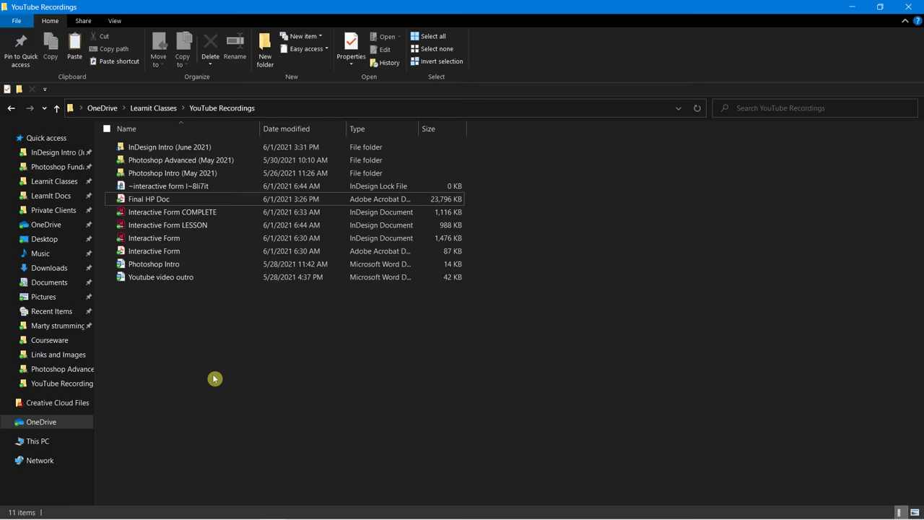
pyautogui.press('Home')
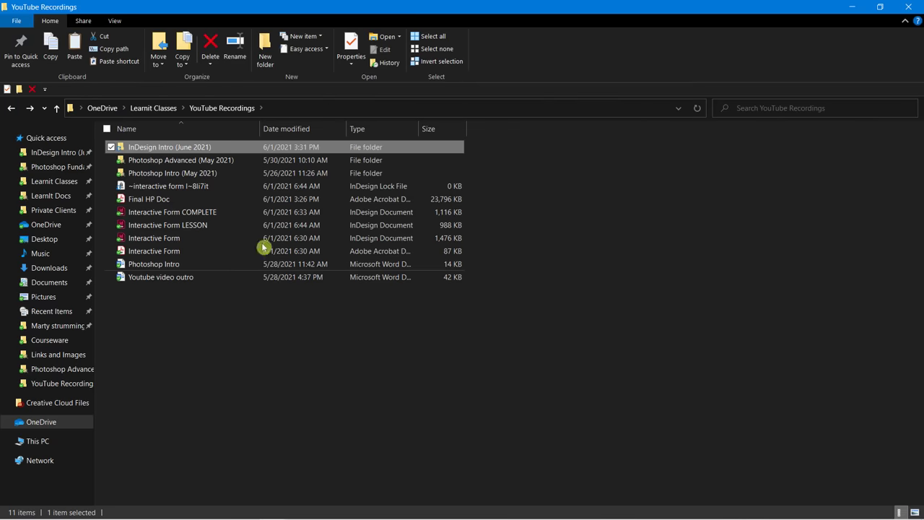
pyautogui.doubleClick(131, 147)
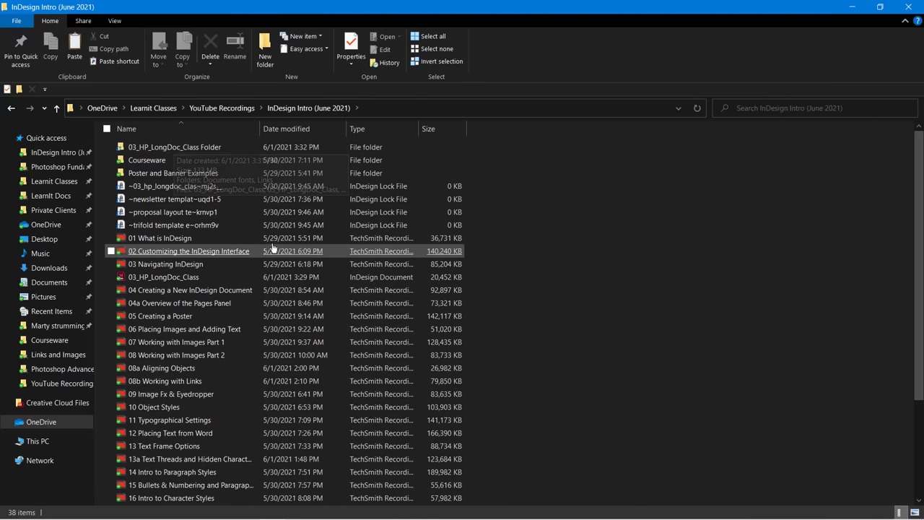
pyautogui.doubleClick(195, 147)
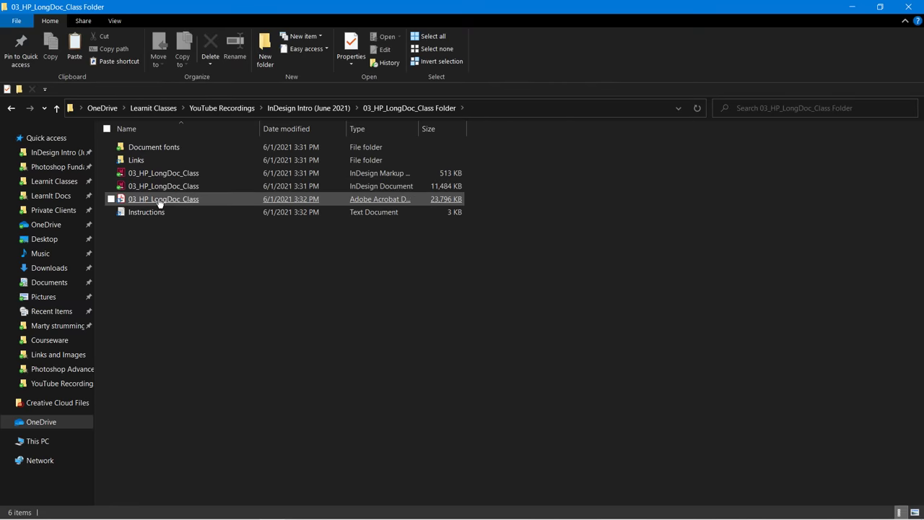
pyautogui.doubleClick(140, 164)
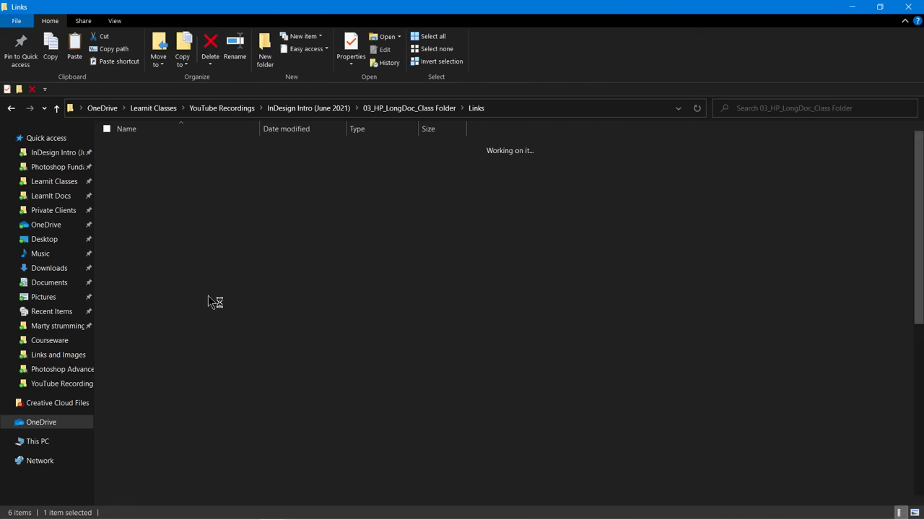
pyautogui.scroll(-1, 408, 307)
pyautogui.scroll(1, 408, 307)
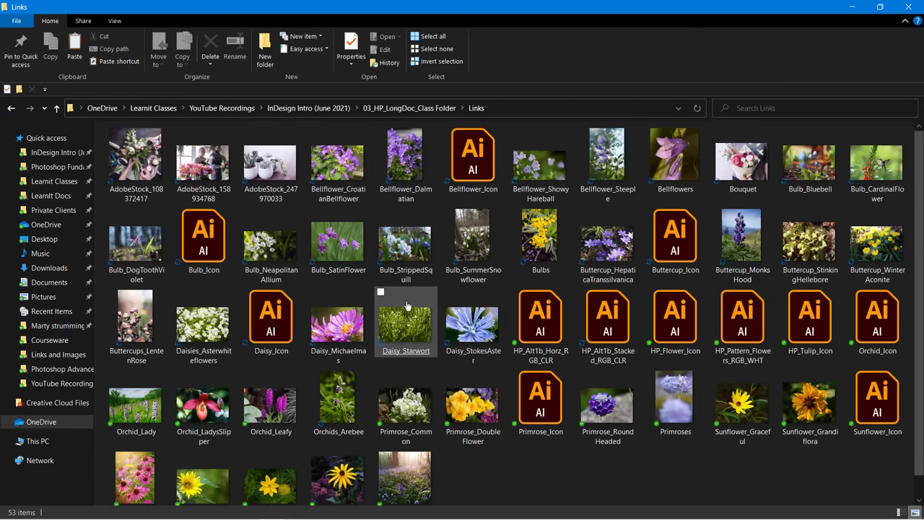
# Check the Document fonts folder, then return to InDesign.
pyautogui.click(11, 108)
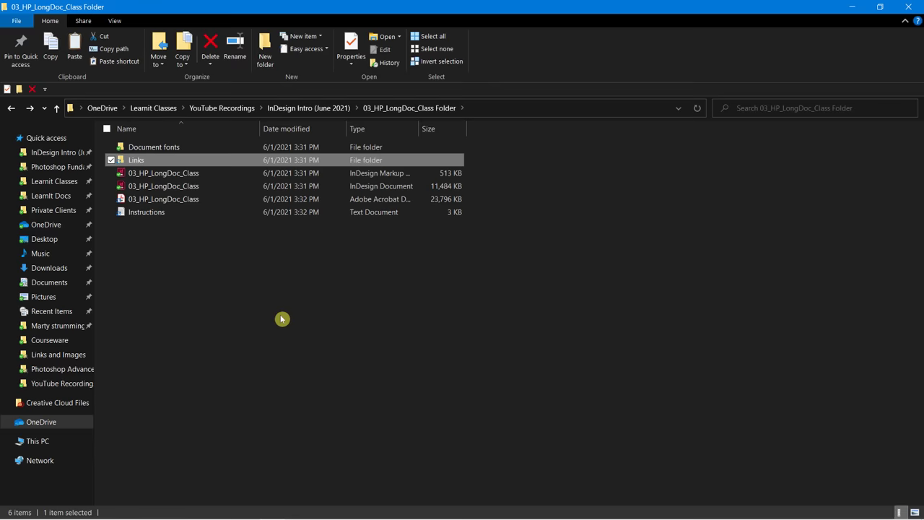
pyautogui.doubleClick(174, 148)
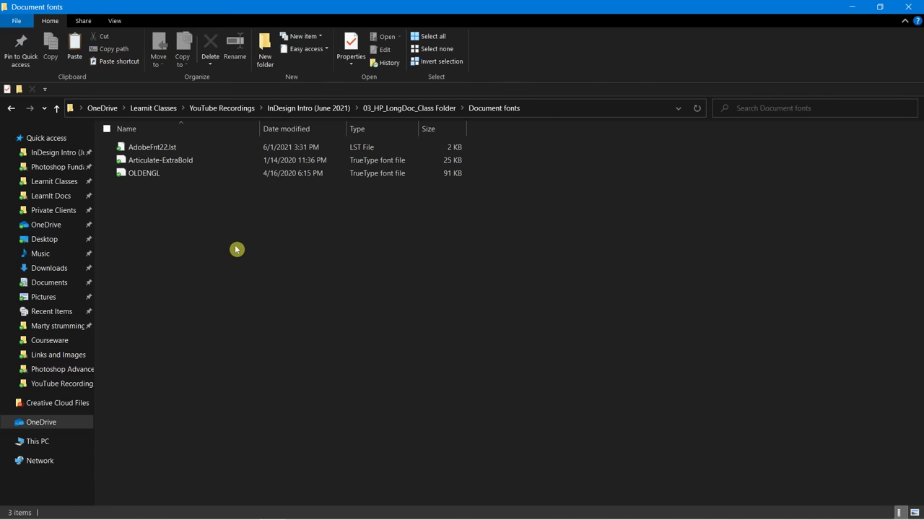
pyautogui.click(10, 107)
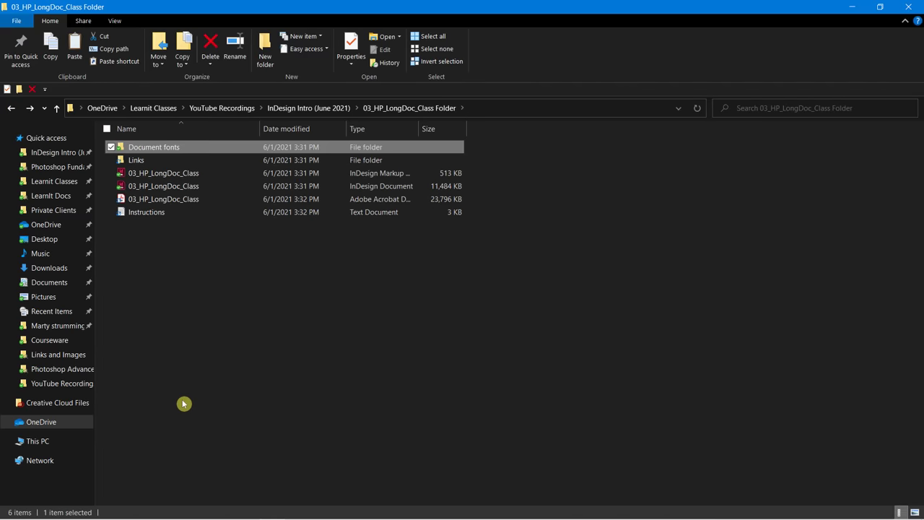
pyautogui.click(197, 387)
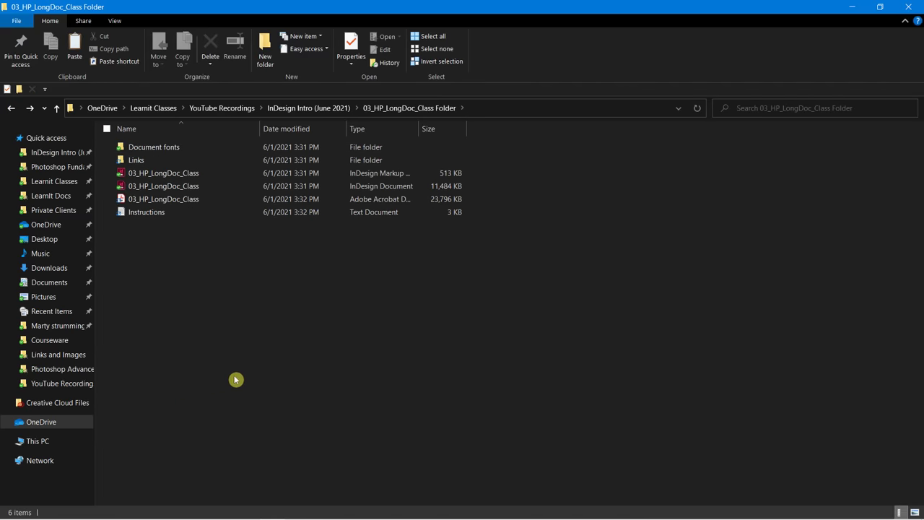
pyautogui.hotkey('alt', 'Tab')
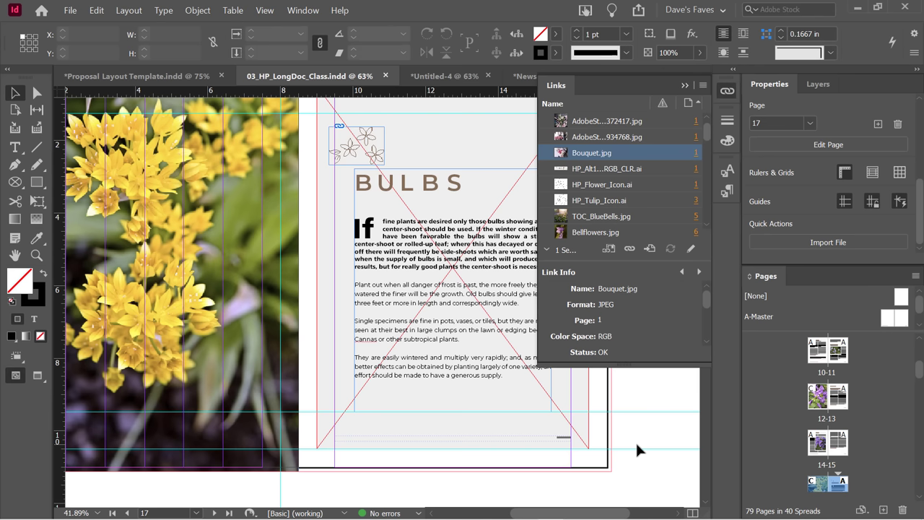
pyautogui.click(162, 12)
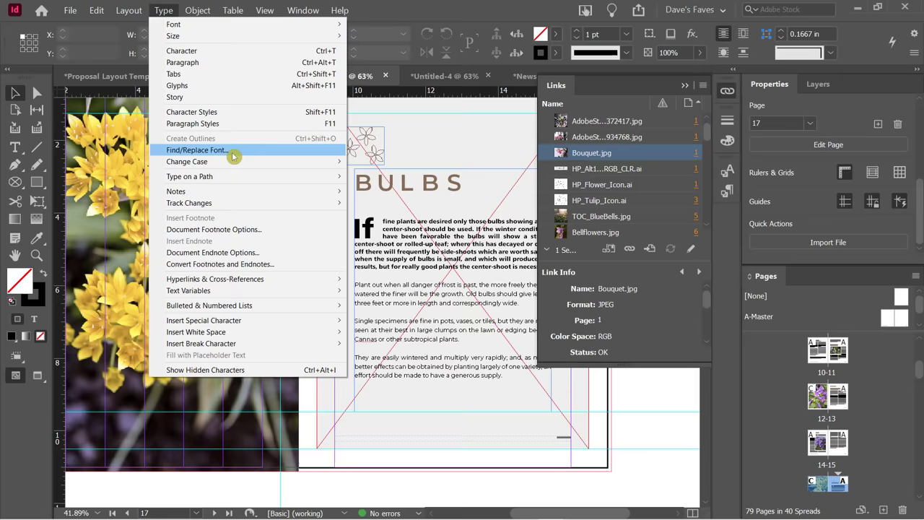
pyautogui.click(422, 15)
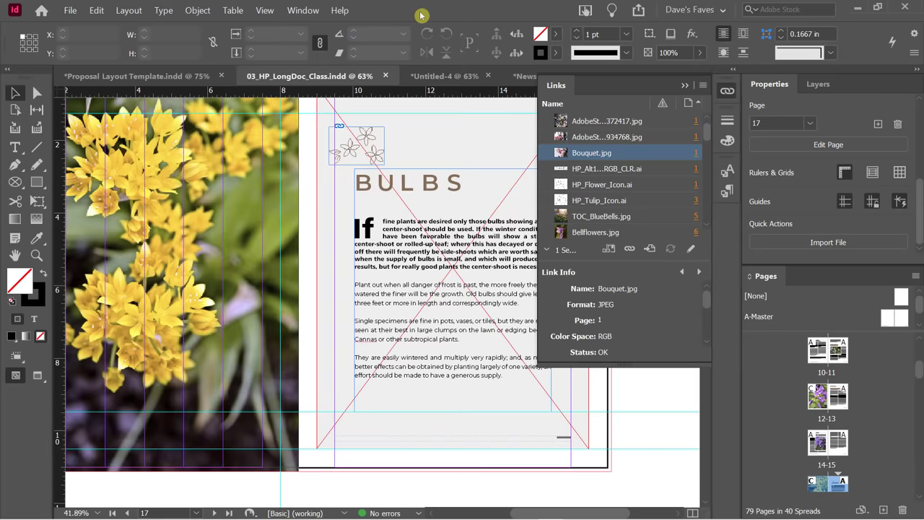